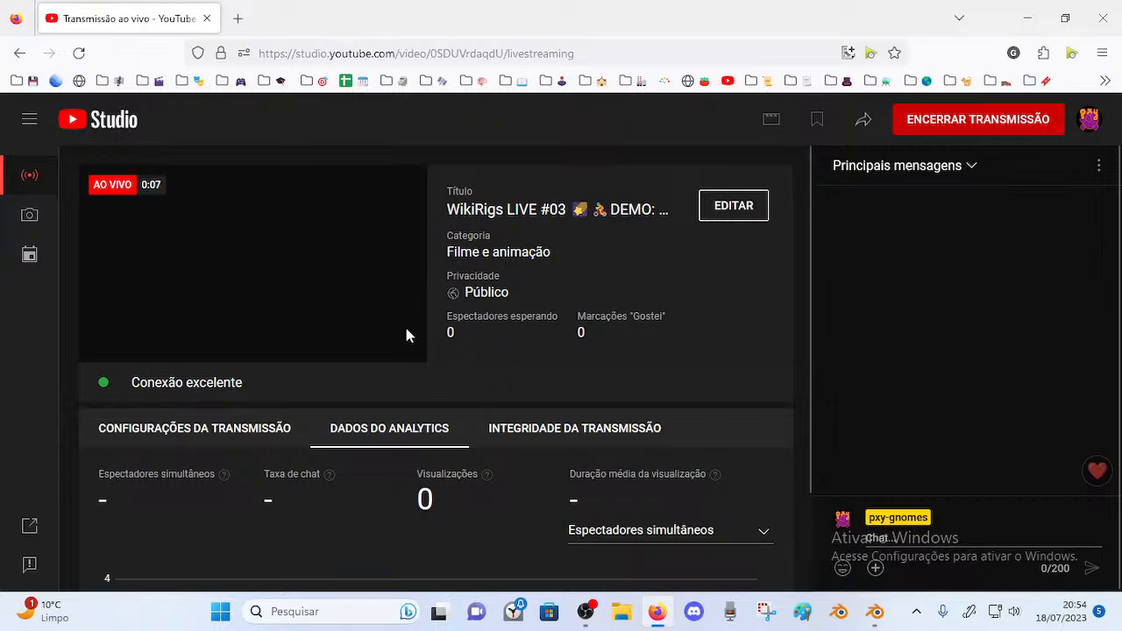
Switch to the streaming software and choose the Blender window with DOROTHY_2023-07-14_MoreLegRigImprovements8.blend as the source window
{"action": "left_click", "coordinate": [875, 611]}
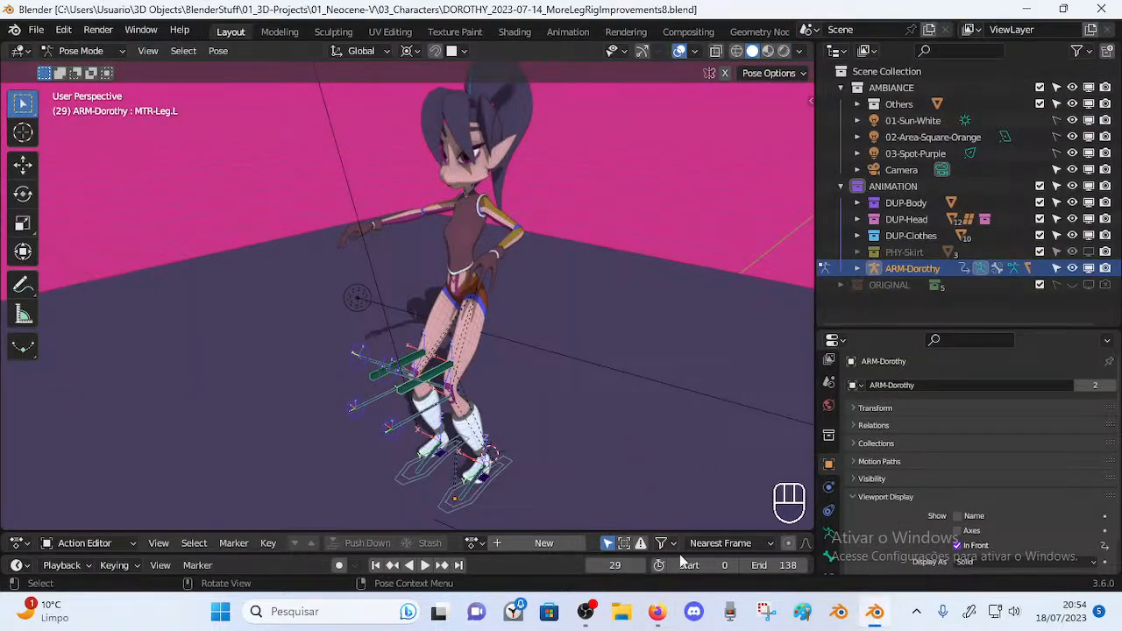
{"action": "left_click", "coordinate": [657, 613]}
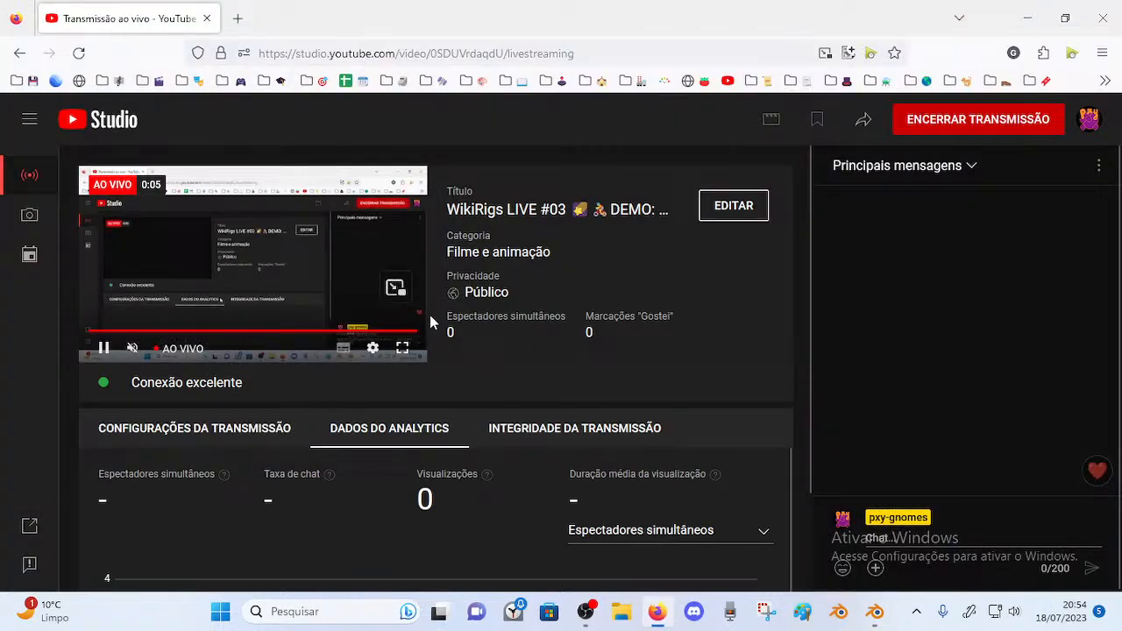
{"action": "left_click", "coordinate": [589, 615]}
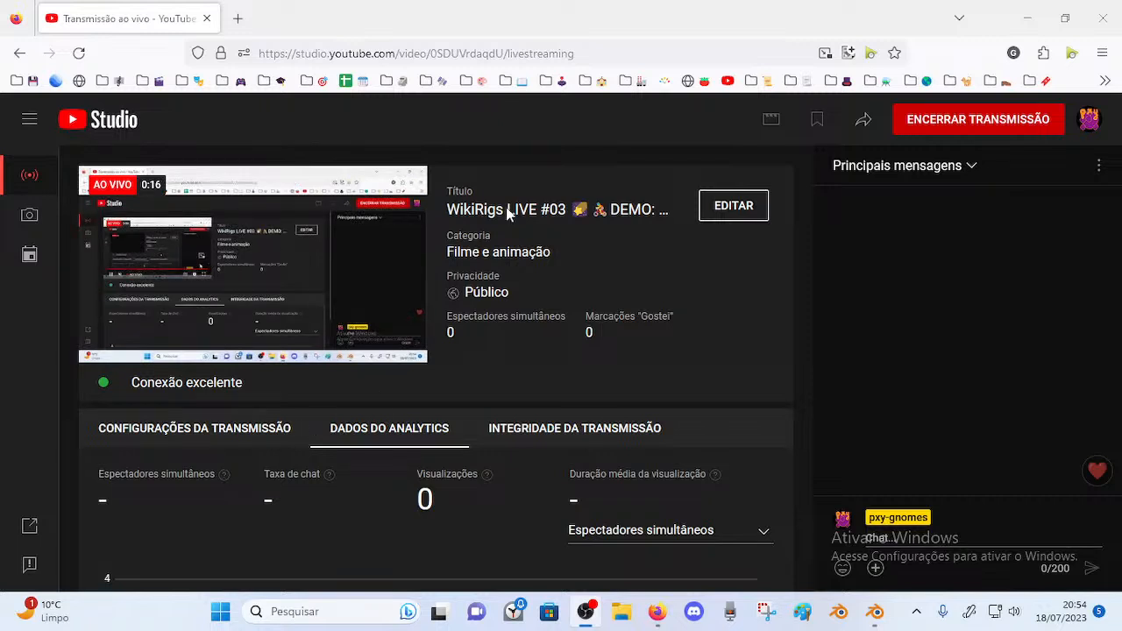
{"action": "left_click", "coordinate": [601, 301]}
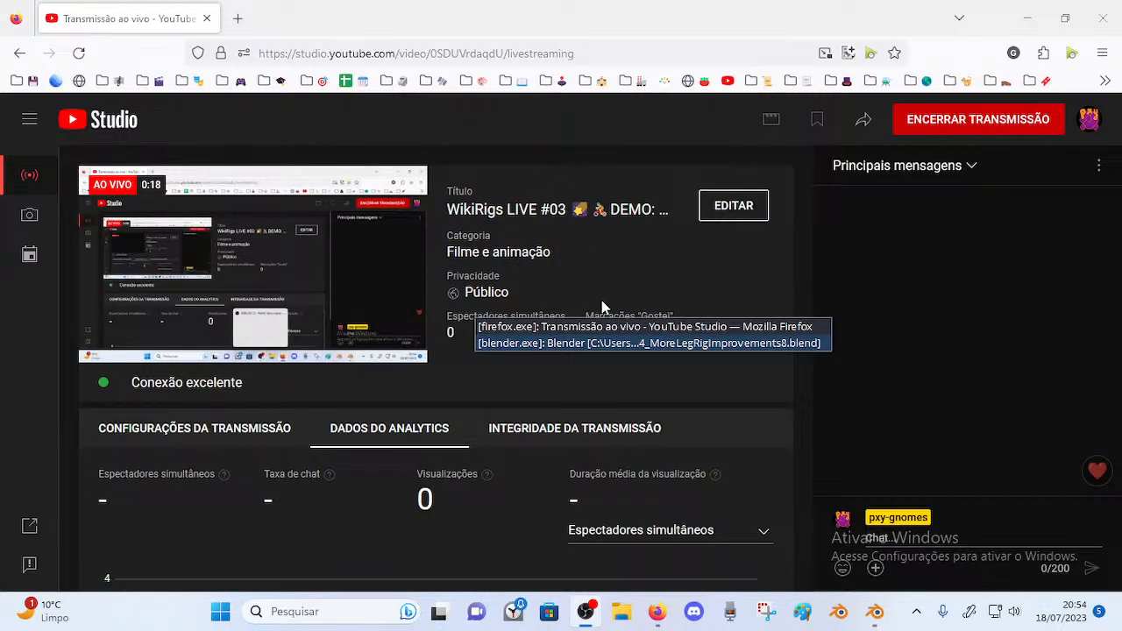
{"action": "left_click", "coordinate": [592, 343]}
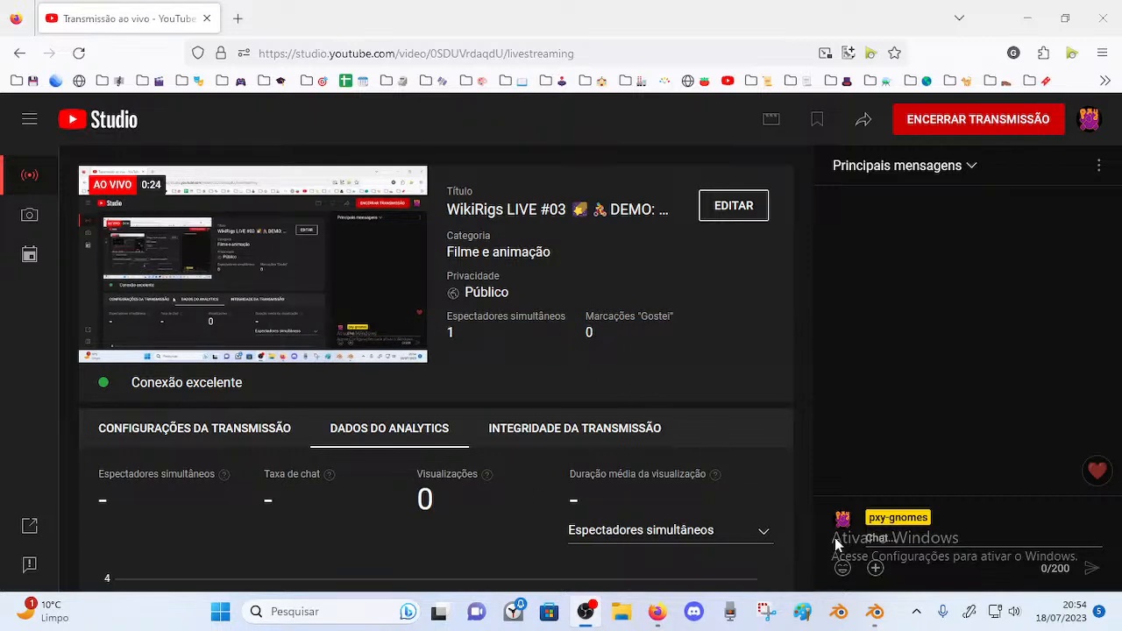
Return to the YouTube Studio livestream page and test the preview's sound by toggling its mute on and off
{"action": "left_click", "coordinate": [656, 611]}
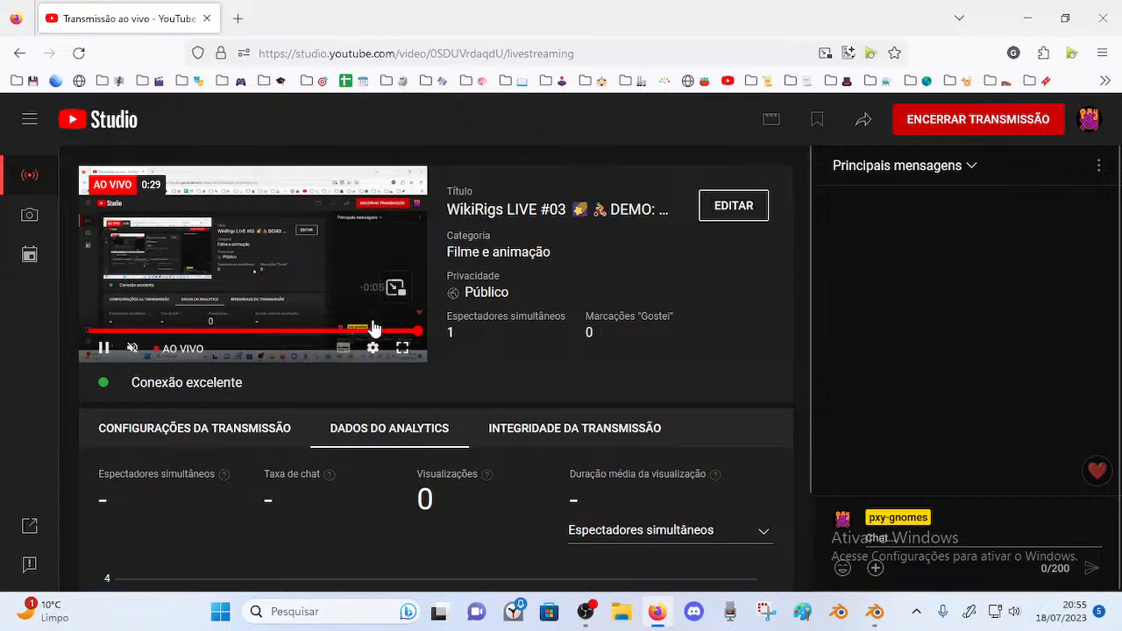
{"action": "left_click", "coordinate": [131, 349]}
{"action": "left_click", "coordinate": [133, 349]}
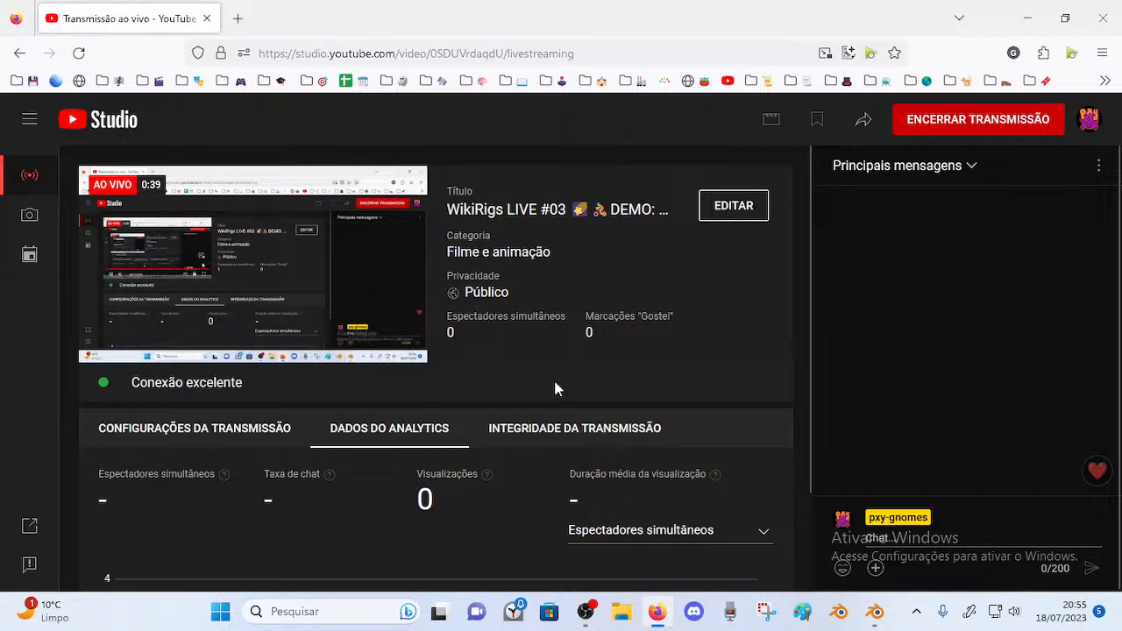
Switch to Blender, pull its window aside to check the livestream preview, and maximize the window again
{"action": "left_click", "coordinate": [873, 610]}
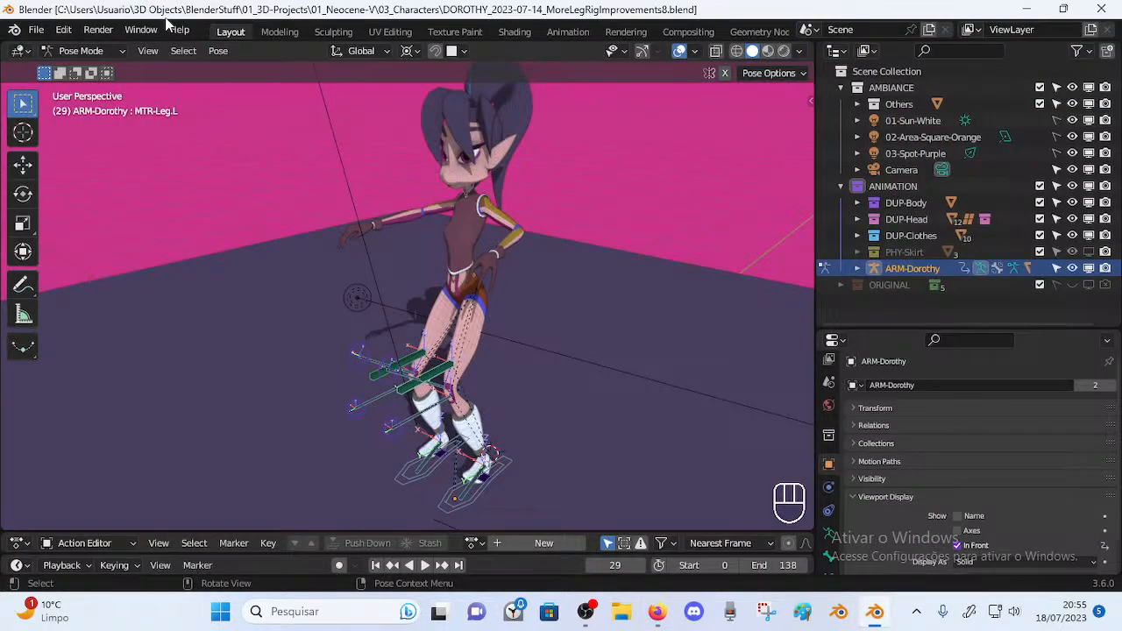
{"action": "left_click_drag", "start_coordinate": [211, 14], "coordinate": [534, 76]}
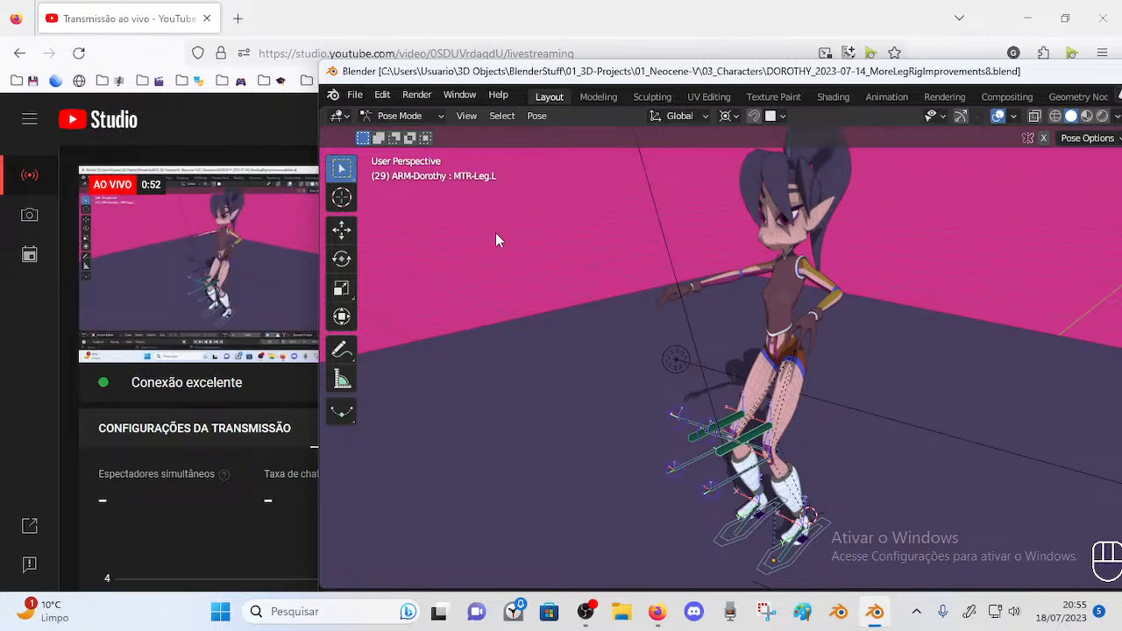
{"action": "double_click", "coordinate": [484, 73]}
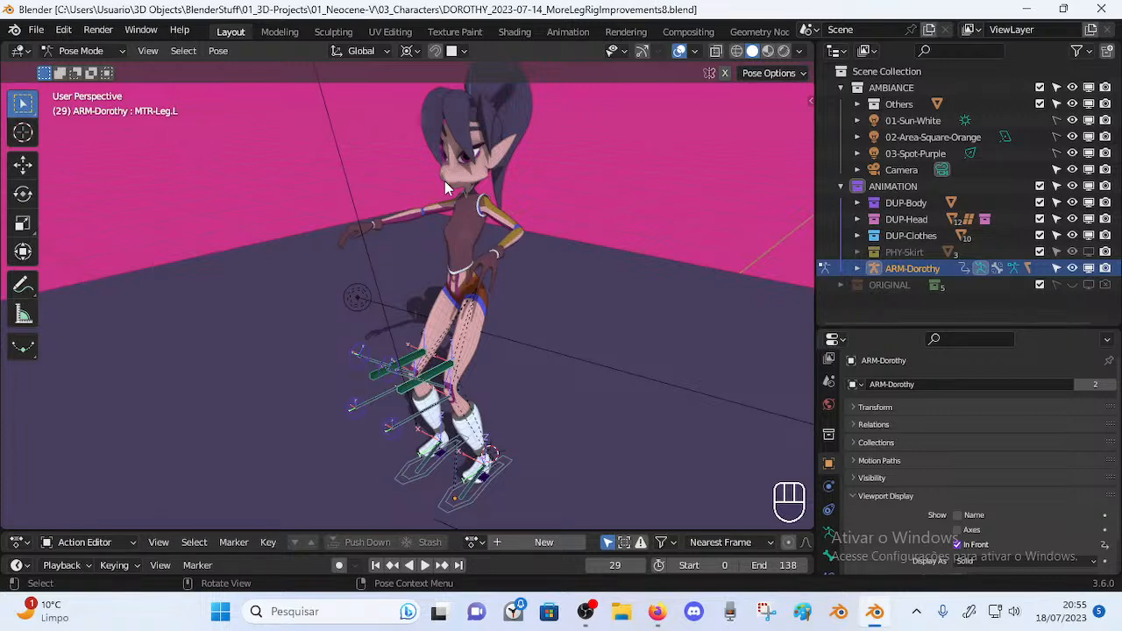
Examine the Dorothy character and her leg rig from the side and the front
{"action": "middle_click_drag", "start_coordinate": [546, 230], "coordinate": [355, 290]}
{"action": "scroll", "coordinate": [351, 263], "scroll_direction": "down", "scroll_amount": 1}
{"action": "scroll", "coordinate": [368, 277], "scroll_direction": "up", "scroll_amount": 1}
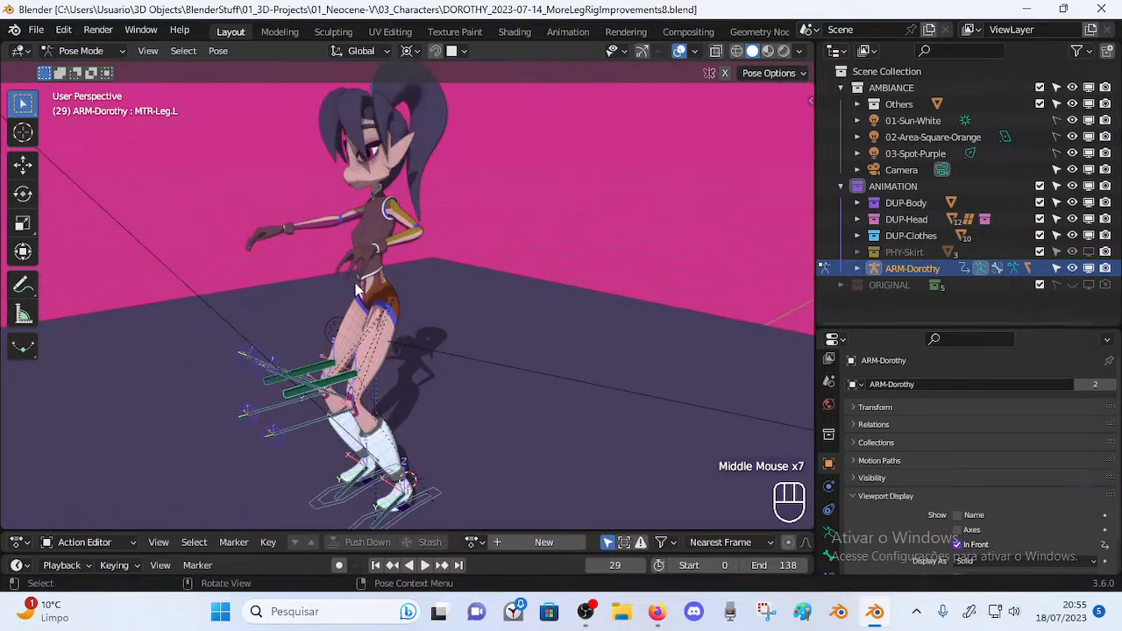
{"action": "middle_click_drag", "start_coordinate": [429, 280], "coordinate": [382, 307]}
{"action": "middle_click_drag", "start_coordinate": [449, 427], "coordinate": [436, 355]}
{"action": "middle_click_drag", "start_coordinate": [436, 355], "coordinate": [399, 347]}
{"action": "middle_click_drag", "start_coordinate": [299, 360], "coordinate": [468, 394]}
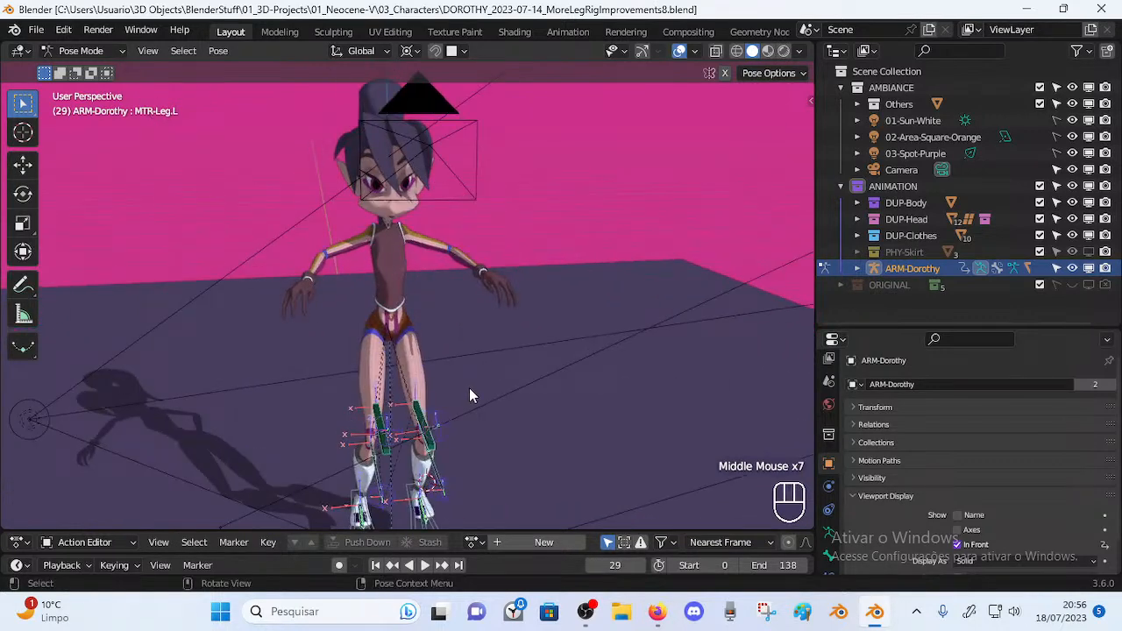
{"action": "middle_click_drag", "start_coordinate": [488, 316], "coordinate": [438, 314], "text": "shift"}
{"action": "middle_click_drag", "start_coordinate": [438, 314], "coordinate": [549, 299]}
Deselect all bones and examine the rigged character from both sides
{"action": "key", "text": "alt+a"}
{"action": "scroll", "coordinate": [434, 348], "scroll_direction": "down", "scroll_amount": 2}
{"action": "scroll", "coordinate": [434, 349], "scroll_direction": "up", "scroll_amount": 1}
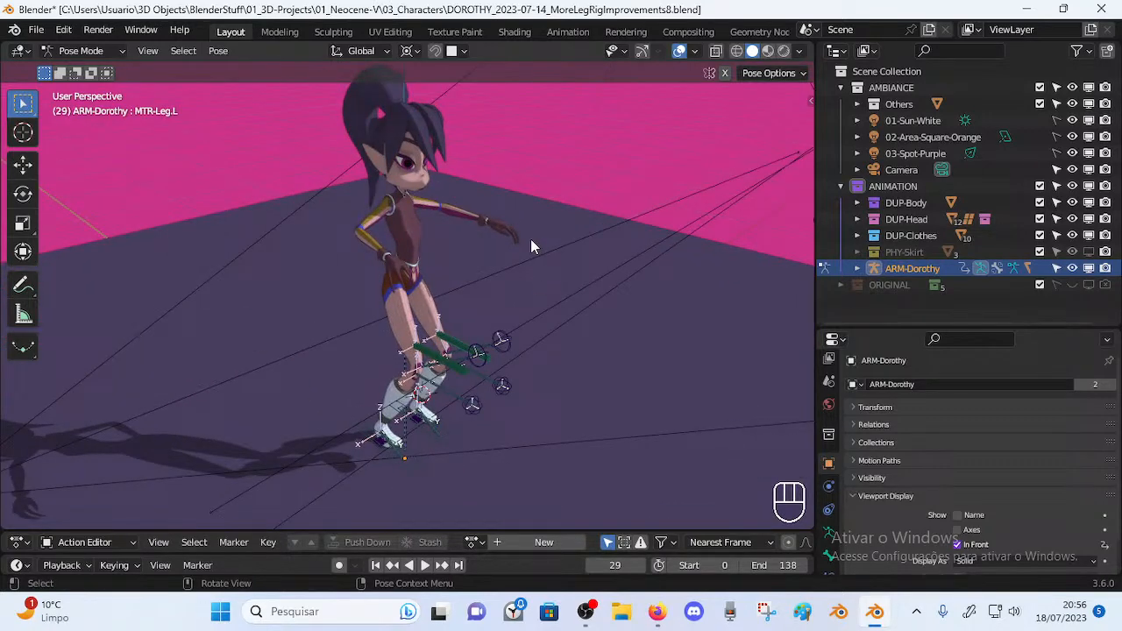
{"action": "middle_click_drag", "start_coordinate": [500, 220], "coordinate": [257, 197]}
{"action": "scroll", "coordinate": [257, 196], "scroll_direction": "up", "scroll_amount": 1}
{"action": "scroll", "coordinate": [364, 189], "scroll_direction": "up", "scroll_amount": 1}
{"action": "middle_click_drag", "start_coordinate": [364, 189], "coordinate": [520, 307]}
{"action": "scroll", "coordinate": [448, 227], "scroll_direction": "down", "scroll_amount": 2}
{"action": "middle_click_drag", "start_coordinate": [544, 236], "coordinate": [346, 279]}
{"action": "middle_click_drag", "start_coordinate": [347, 318], "coordinate": [421, 272]}
Select the left knee pole control and examine the bent legs and feet up close
{"action": "left_click", "coordinate": [466, 348]}
{"action": "left_click", "coordinate": [484, 324]}
{"action": "left_click", "coordinate": [442, 276]}
{"action": "scroll", "coordinate": [442, 276], "scroll_direction": "up", "scroll_amount": 1}
{"action": "scroll", "coordinate": [422, 354], "scroll_direction": "up", "scroll_amount": 2}
{"action": "middle_click_drag", "start_coordinate": [443, 364], "coordinate": [420, 331]}
{"action": "middle_click_drag", "start_coordinate": [412, 406], "coordinate": [376, 400]}
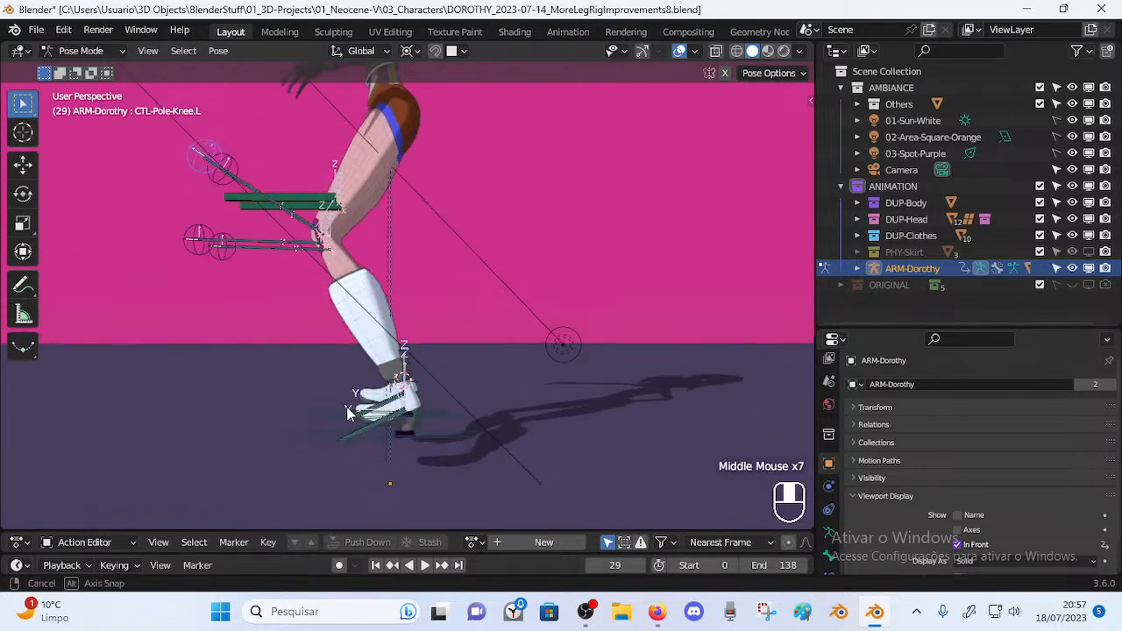
Open the earlier rig file DOROTHY_2023-07-14_FixingIKLegAndTestingFootPhysics2.blend and inspect the foot
{"action": "left_click", "coordinate": [36, 29]}
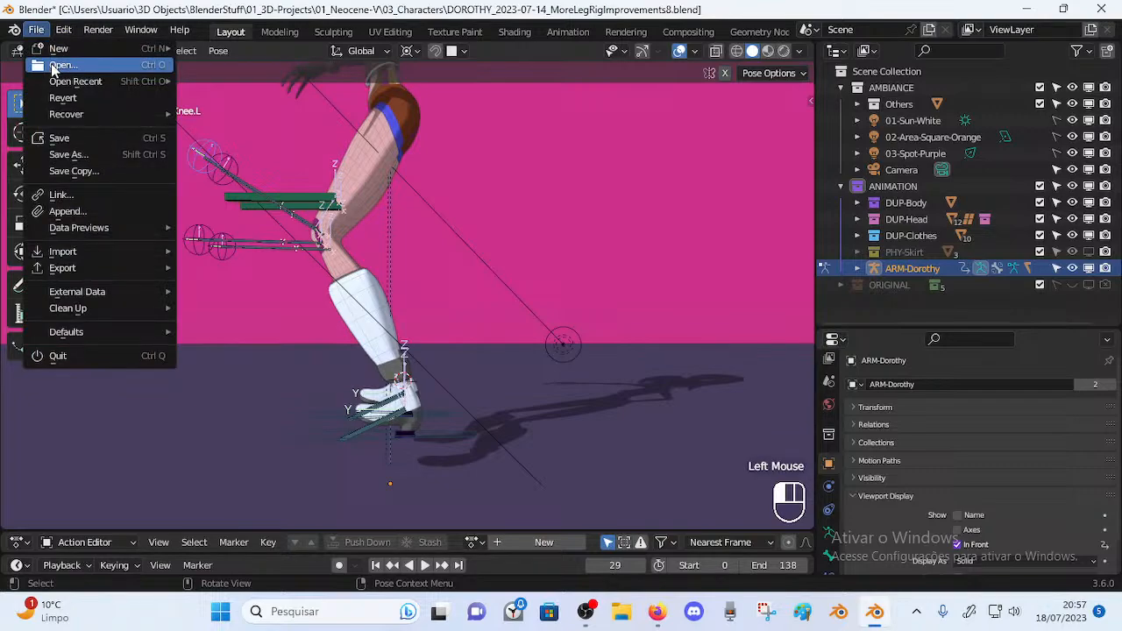
{"action": "left_click", "coordinate": [58, 65]}
{"action": "left_click", "coordinate": [575, 334]}
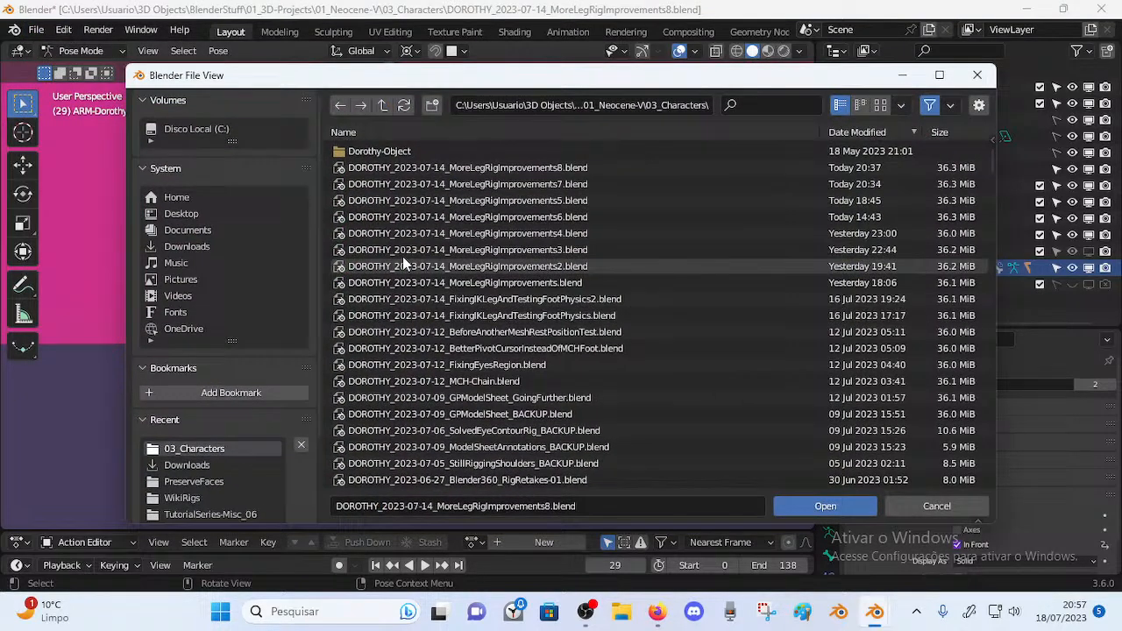
{"action": "double_click", "coordinate": [502, 299]}
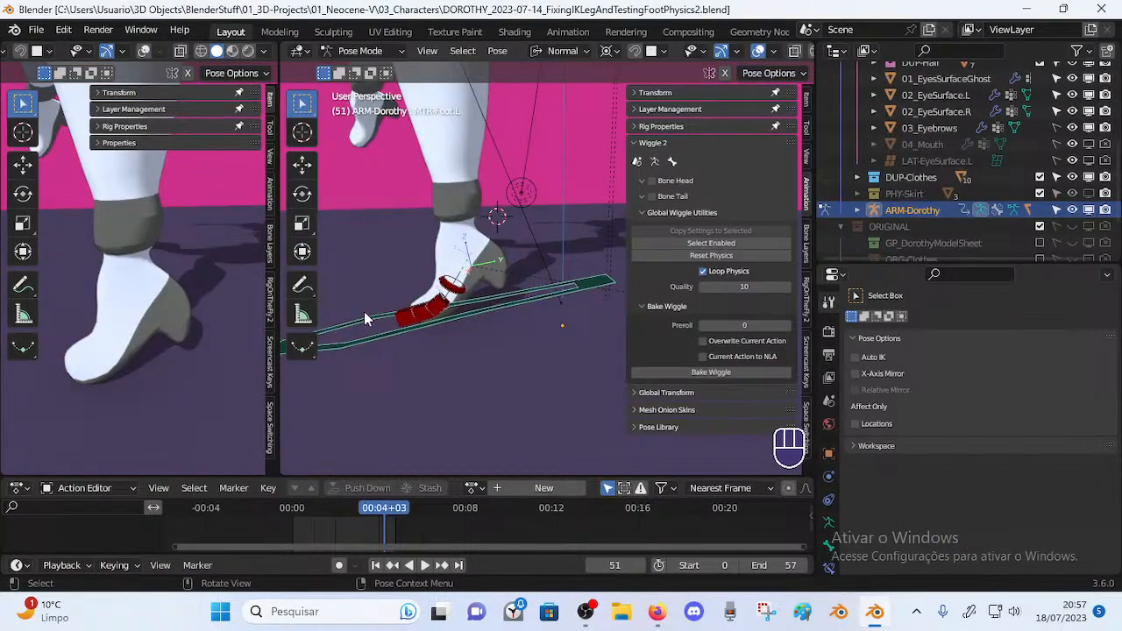
{"action": "middle_click_drag", "start_coordinate": [358, 317], "coordinate": [441, 321]}
Open the rig file DOROTHY_2023-07-12_FixingEyesRegion.blend
{"action": "left_click", "coordinate": [42, 30]}
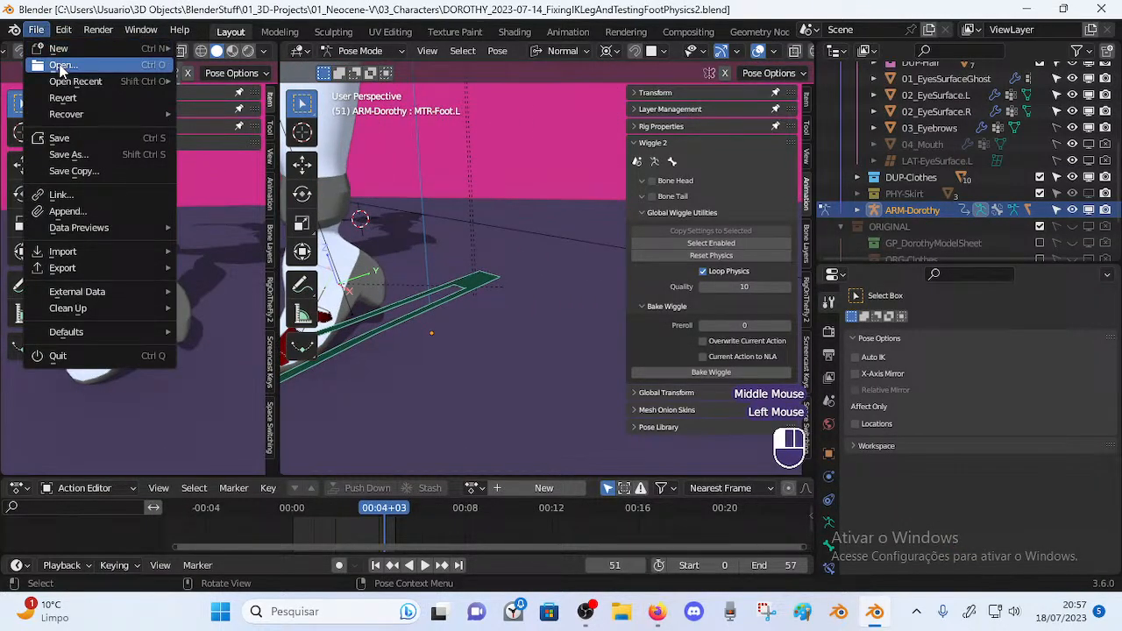
{"action": "left_click", "coordinate": [60, 64]}
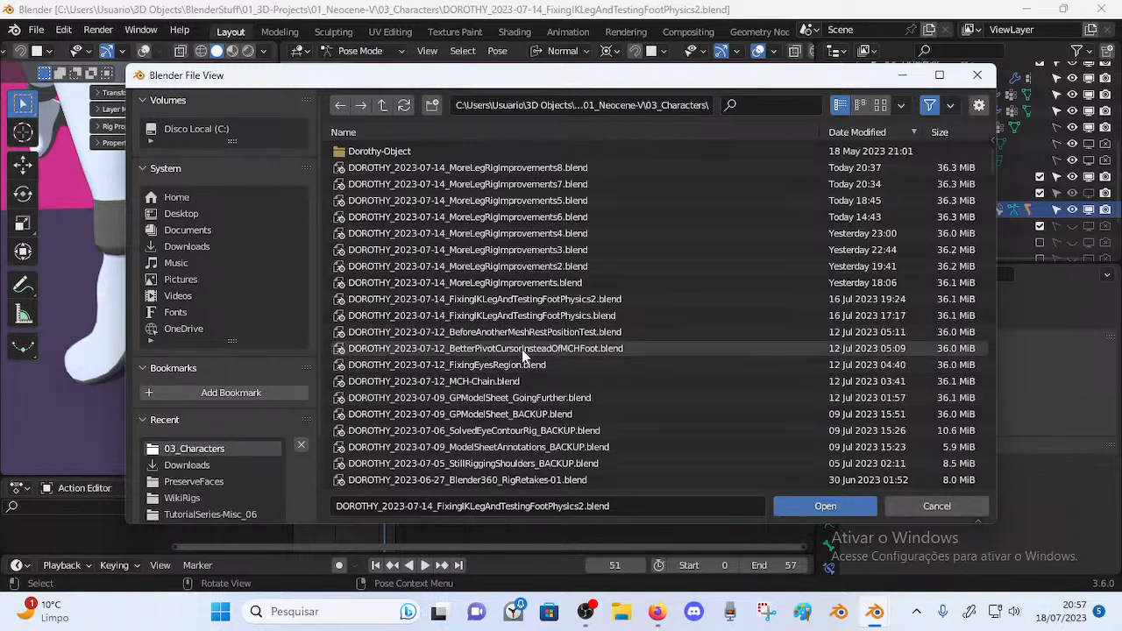
{"action": "double_click", "coordinate": [511, 368]}
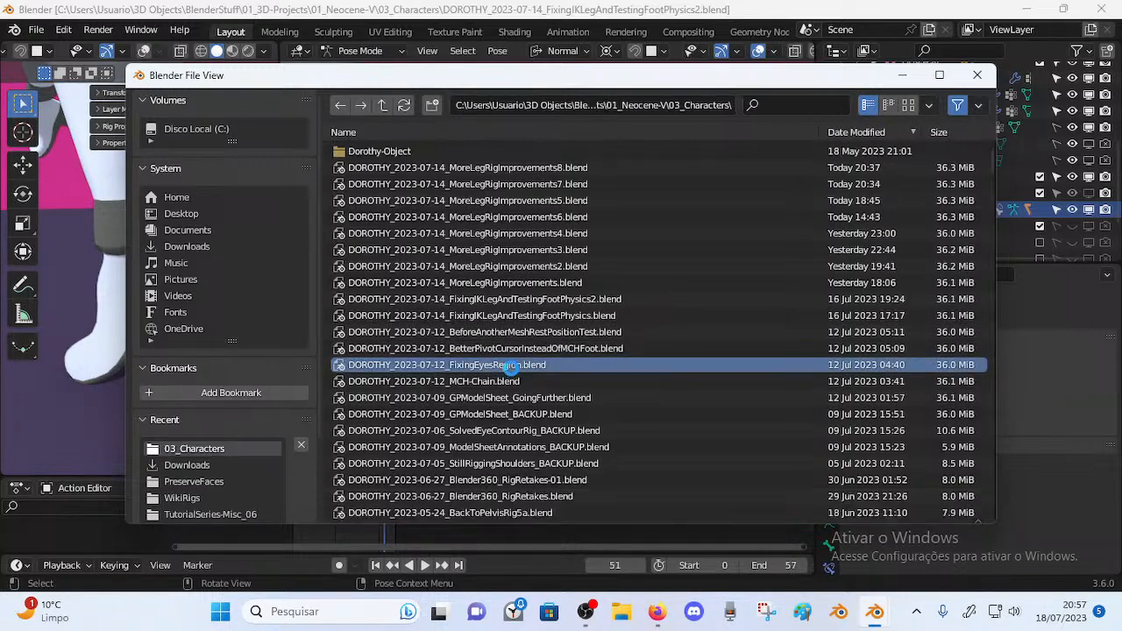
Reset the pose of all bones and select the left foot master control
{"action": "middle_click_drag", "start_coordinate": [507, 251], "coordinate": [478, 343]}
{"action": "key", "text": "a"}
{"action": "key", "text": "alt+q"}
{"action": "key", "text": "alt+q"}
{"action": "left_click", "coordinate": [487, 390]}
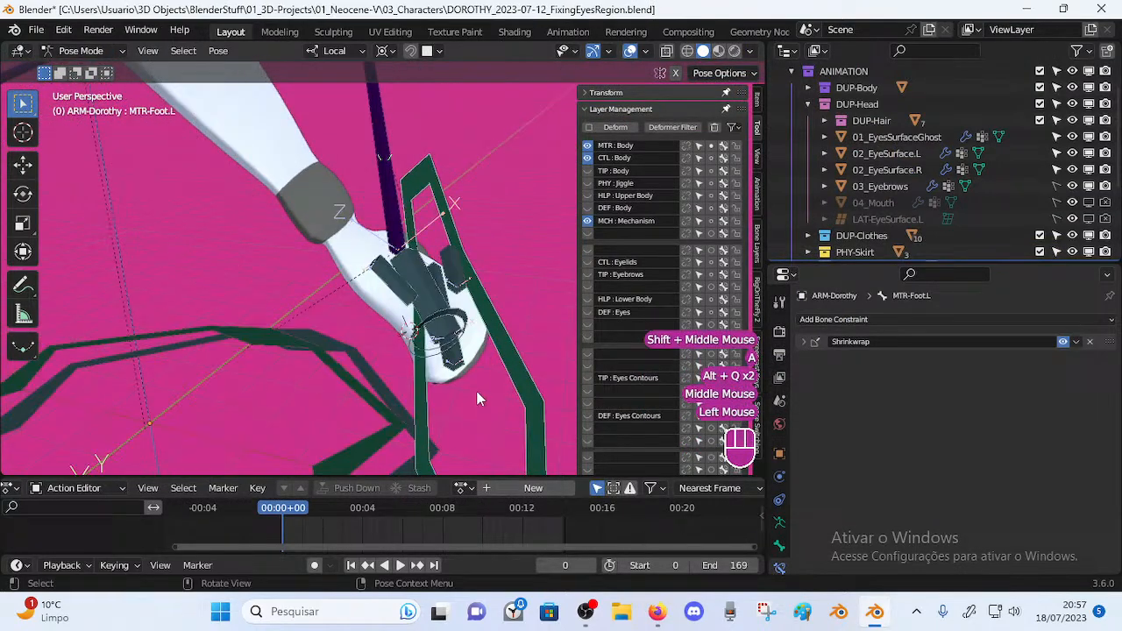
Move the left foot master control freely and rotate it about its local Z axis to test the foot rig
{"action": "middle_click_drag", "start_coordinate": [487, 390], "coordinate": [421, 351]}
{"action": "key", "text": "g"}
{"action": "left_click", "coordinate": [307, 346]}
{"action": "scroll", "coordinate": [377, 292], "scroll_direction": "down", "scroll_amount": 2}
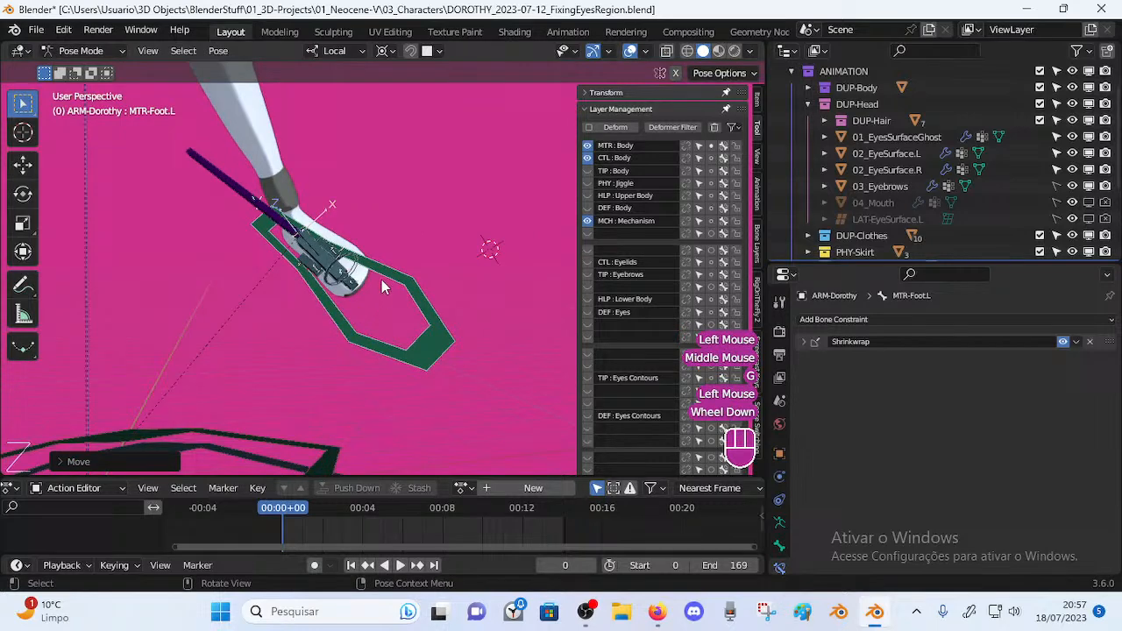
{"action": "key", "text": "r"}
{"action": "key", "text": "z"}
{"action": "left_click", "coordinate": [435, 250]}
Tilt the left foot master control about its local X axis in both directions and move the foot to a new position
{"action": "key", "text": "r"}
{"action": "key", "text": "x"}
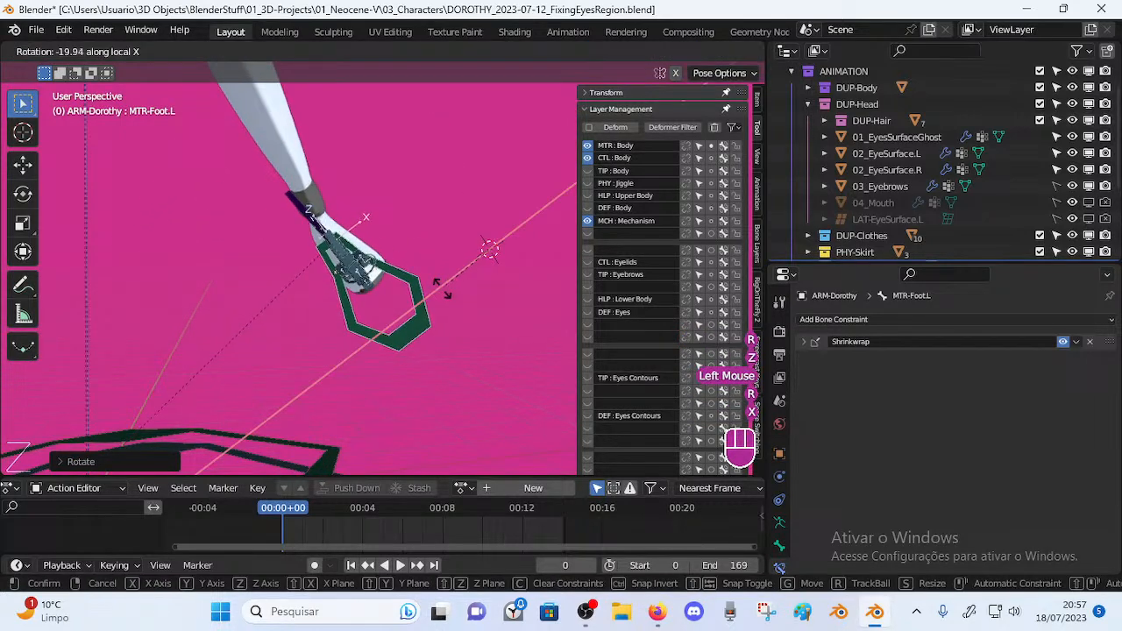
{"action": "left_click", "coordinate": [420, 321]}
{"action": "key", "text": "r"}
{"action": "key", "text": "x"}
{"action": "left_click", "coordinate": [451, 321]}
{"action": "middle_click_drag", "start_coordinate": [450, 320], "coordinate": [360, 306]}
{"action": "key", "text": "g"}
{"action": "left_click", "coordinate": [292, 270]}
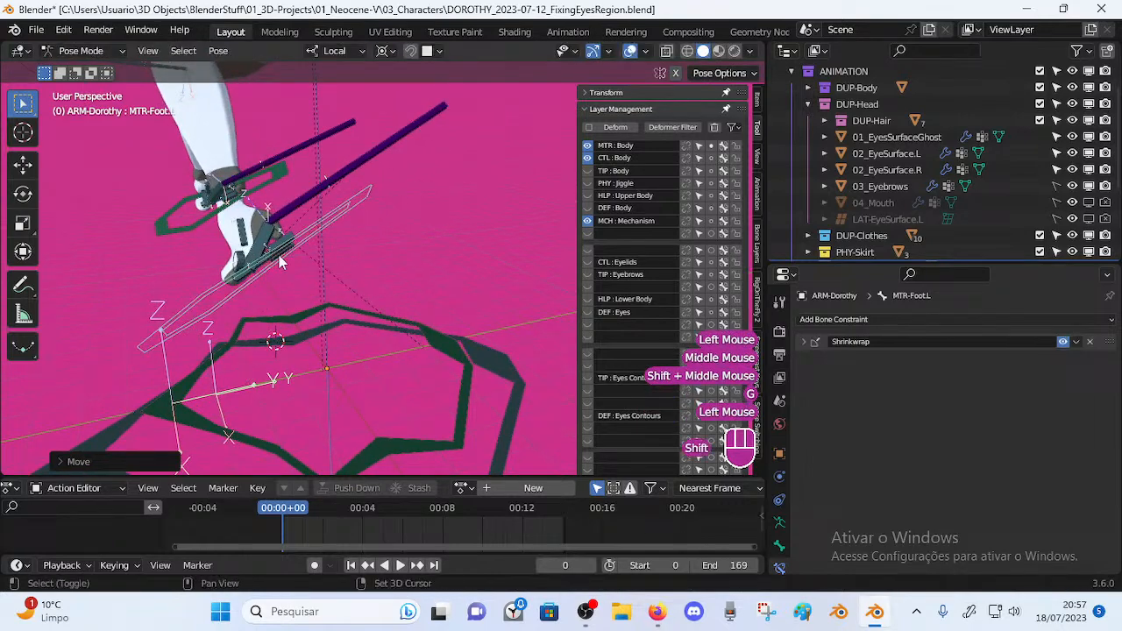
Rotate the left foot master control about its local X and Z axes and reposition the foot once more
{"action": "middle_click_drag", "start_coordinate": [293, 270], "coordinate": [330, 286], "text": "shift"}
{"action": "key", "text": "r"}
{"action": "key", "text": "x"}
{"action": "left_click", "coordinate": [410, 246]}
{"action": "middle_click_drag", "start_coordinate": [411, 245], "coordinate": [447, 274]}
{"action": "key", "text": "r"}
{"action": "key", "text": "z"}
{"action": "left_click", "coordinate": [472, 252]}
{"action": "key", "text": "g"}
{"action": "left_click", "coordinate": [401, 243]}
Reset the pose of all bones and hide the sidebar to view the left foot's mechanism bones
{"action": "key", "text": "a"}
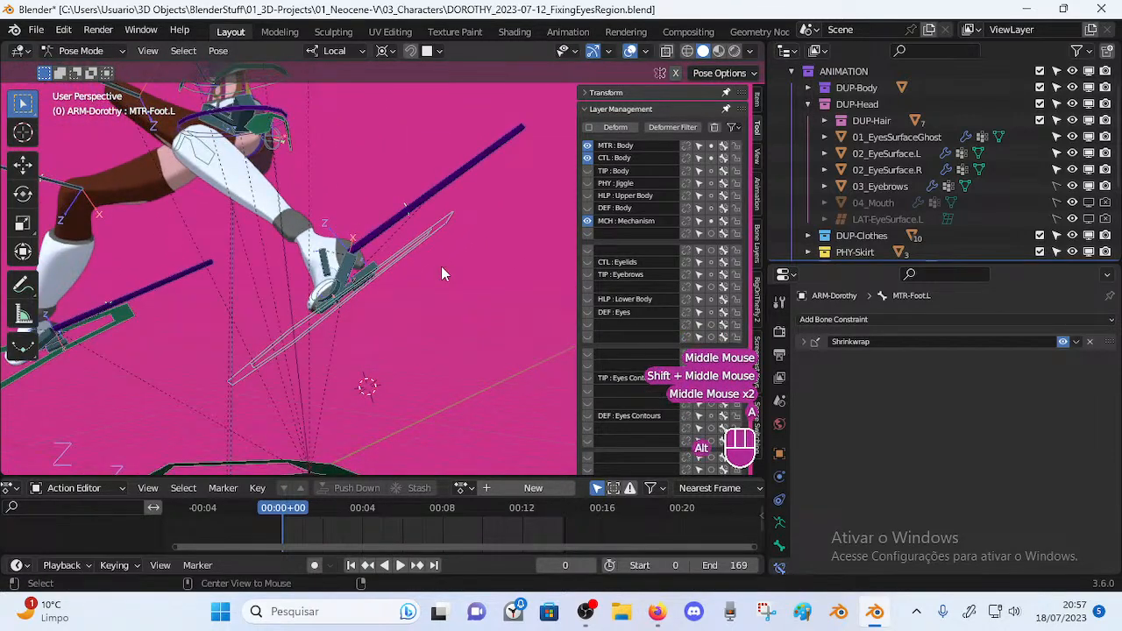
{"action": "key", "text": "alt+q"}
{"action": "key", "text": "alt+q"}
{"action": "mouse_move", "coordinate": [380, 316]}
{"action": "middle_mouse_down"}
{"action": "mouse_move", "coordinate": [410, 386]}
{"action": "mouse_move", "coordinate": [393, 307]}
{"action": "middle_mouse_up"}
{"action": "middle_click_drag", "start_coordinate": [393, 307], "coordinate": [416, 310]}
{"action": "scroll", "coordinate": [417, 304], "scroll_direction": "up", "scroll_amount": 3}
{"action": "middle_click_drag", "start_coordinate": [442, 323], "coordinate": [263, 421]}
{"action": "middle_click_drag", "start_coordinate": [385, 298], "coordinate": [382, 311], "text": "shift"}
{"action": "key", "text": "n"}
{"action": "middle_click_drag", "start_coordinate": [327, 287], "coordinate": [367, 294]}
{"action": "scroll", "coordinate": [408, 282], "scroll_direction": "down", "scroll_amount": 2}
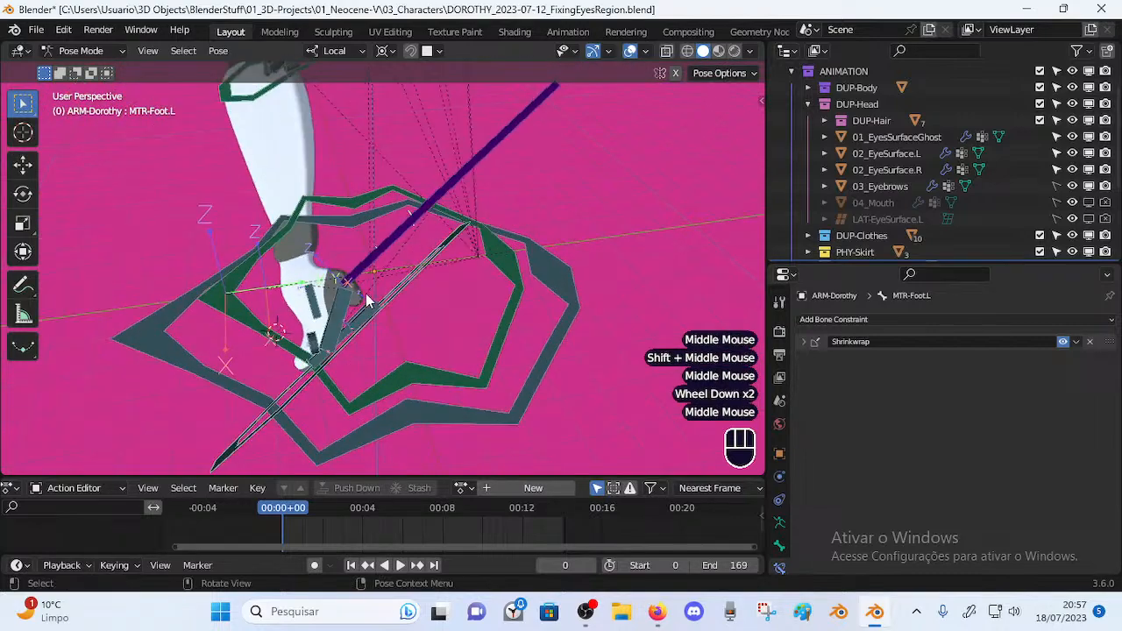
Test the left foot master control by rotating it about its local X axis and its local Z axis
{"action": "left_click", "coordinate": [412, 270]}
{"action": "key", "text": "r"}
{"action": "key", "text": "x"}
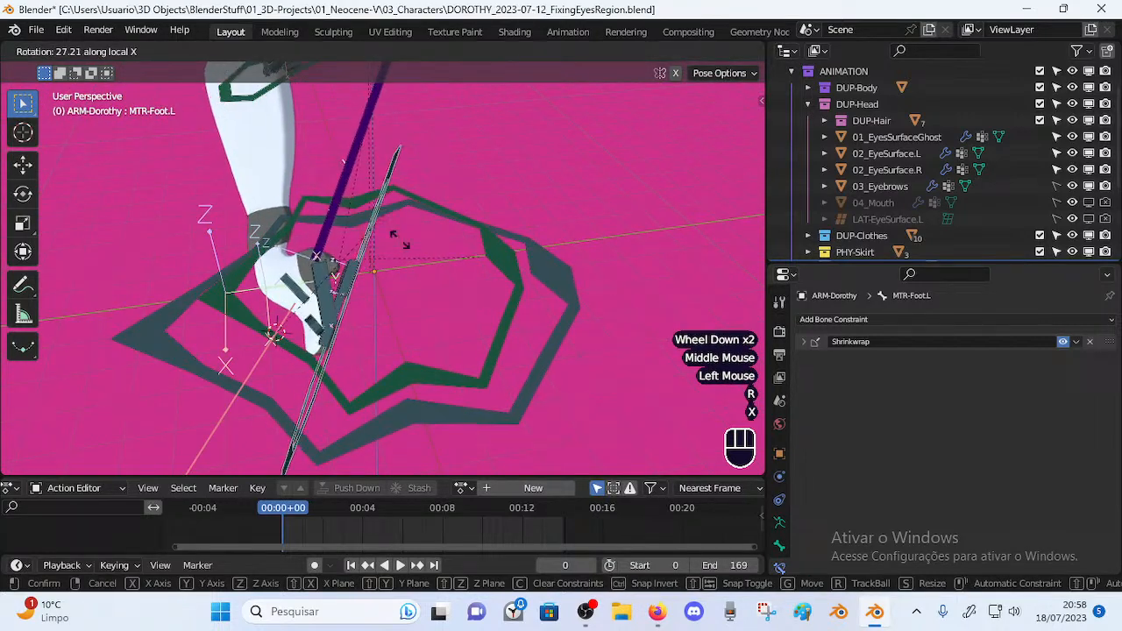
{"action": "left_click", "coordinate": [394, 257]}
{"action": "key", "text": "r"}
{"action": "key", "text": "z"}
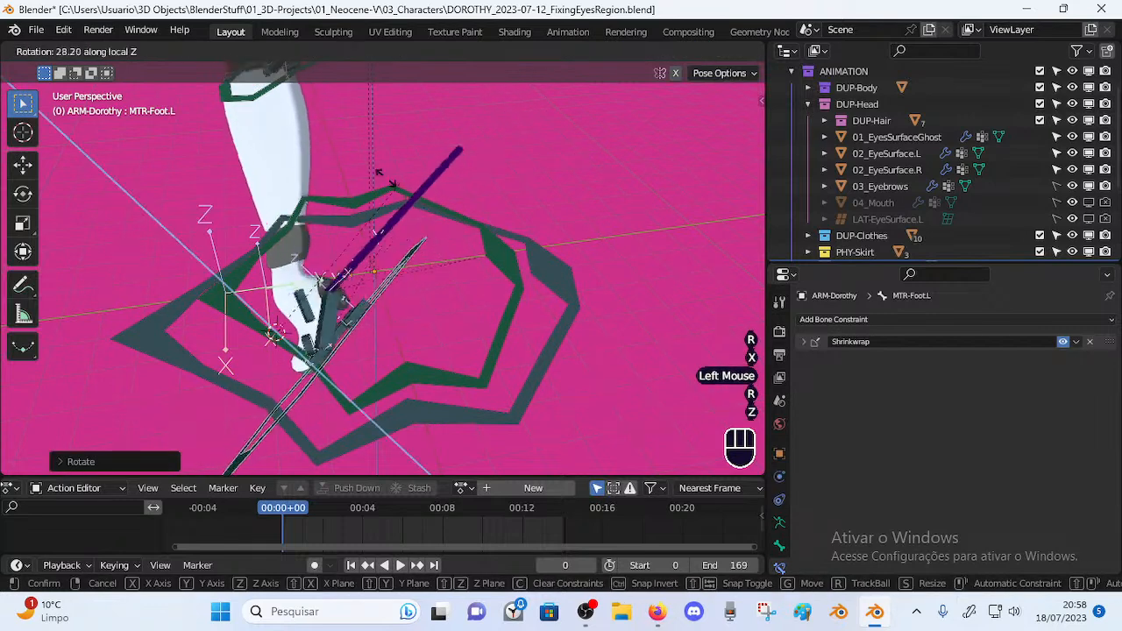
{"action": "left_click", "coordinate": [405, 201]}
Try to rotate the left foot roll control CTL-Foot-ROLL.L about its local X axis
{"action": "double_click", "coordinate": [412, 205]}
{"action": "key", "text": "r"}
{"action": "key", "text": "x"}
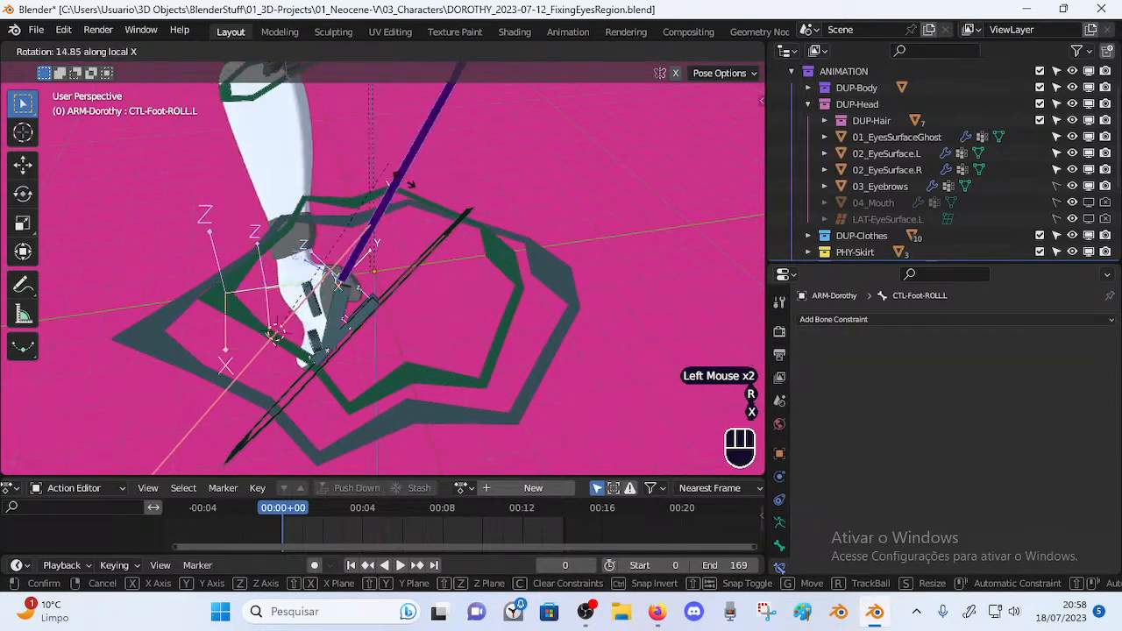
{"action": "key", "text": "Escape"}
Select the left foot tip roll bone MCH-FootTip-ROLL.L and test its rotation about the local X and Z axes
{"action": "left_click", "coordinate": [311, 298]}
{"action": "middle_click_drag", "start_coordinate": [311, 298], "coordinate": [401, 285]}
{"action": "left_click", "coordinate": [375, 372]}
{"action": "middle_click_drag", "start_coordinate": [375, 372], "coordinate": [424, 404]}
{"action": "key", "text": "r"}
{"action": "key", "text": "z"}
{"action": "left_click", "coordinate": [533, 370]}
{"action": "key", "text": "r"}
{"action": "key", "text": "x"}
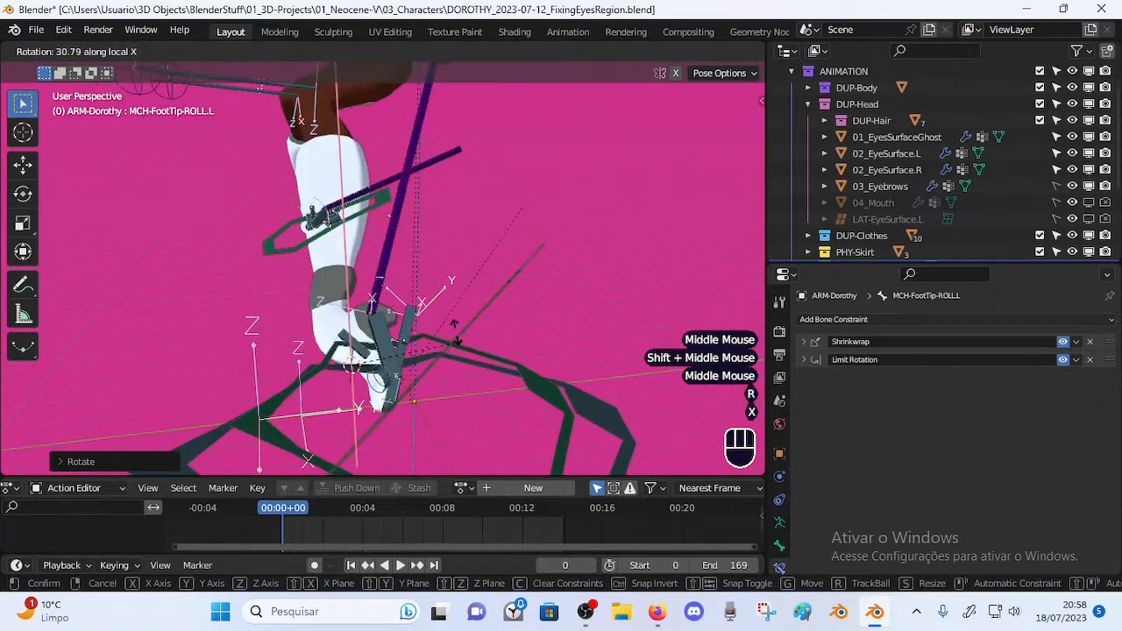
{"action": "key", "text": "z"}
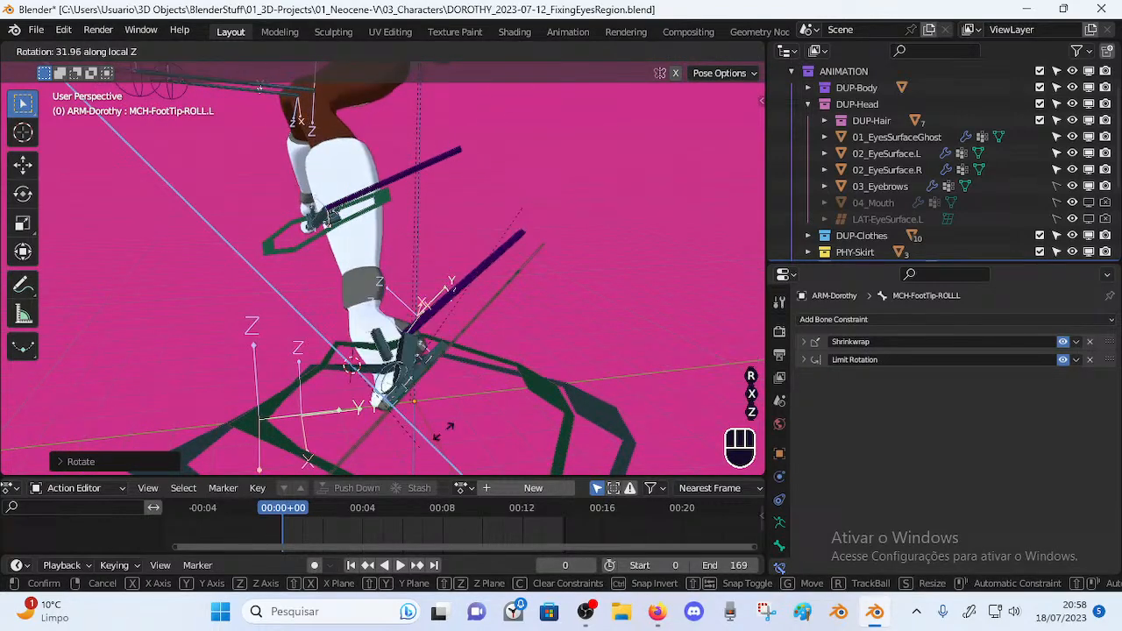
{"action": "left_click", "coordinate": [483, 386]}
Rotate the left foot tip roll bone about its local Y axis
{"action": "middle_click_drag", "start_coordinate": [484, 386], "coordinate": [530, 291]}
{"action": "key", "text": "r"}
{"action": "key", "text": "y"}
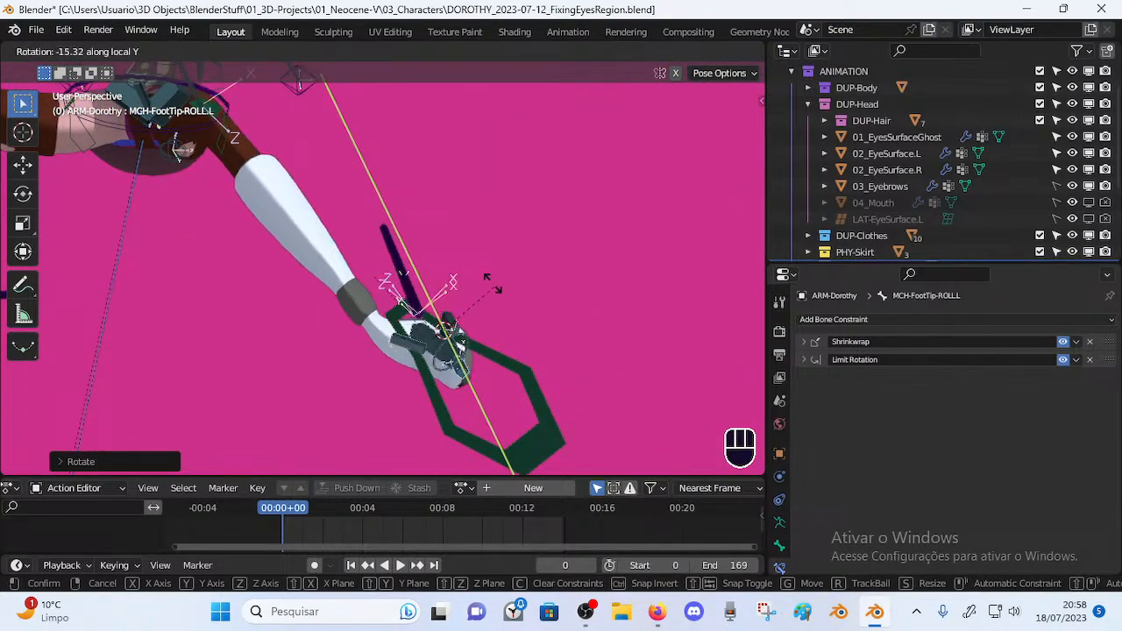
{"action": "left_click", "coordinate": [494, 289]}
Select the left foot master control and reset the pose of all bones
{"action": "middle_click_drag", "start_coordinate": [499, 295], "coordinate": [438, 235]}
{"action": "left_click", "coordinate": [441, 335]}
{"action": "middle_click_drag", "start_coordinate": [436, 365], "coordinate": [433, 233]}
{"action": "left_click", "coordinate": [345, 355]}
{"action": "key", "text": "a"}
{"action": "key", "text": "alt+q"}
{"action": "middle_click_drag", "start_coordinate": [494, 364], "coordinate": [143, 421]}
Turn on automatic keyframing and select all bones at frame 7
{"action": "left_click", "coordinate": [322, 565]}
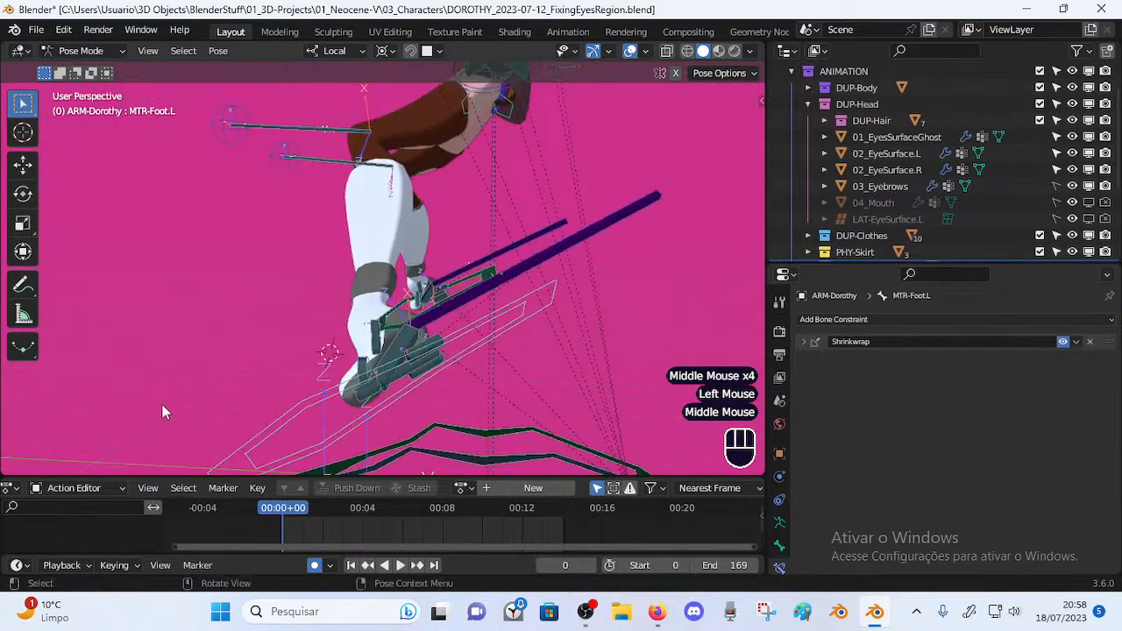
{"action": "middle_click_drag", "start_coordinate": [315, 260], "coordinate": [393, 377]}
{"action": "mouse_move", "coordinate": [293, 509]}
{"action": "left_mouse_down"}
{"action": "mouse_move", "coordinate": [304, 512]}
{"action": "mouse_move", "coordinate": [285, 511]}
{"action": "left_mouse_up"}
{"action": "middle_click_drag", "start_coordinate": [398, 360], "coordinate": [410, 419]}
{"action": "left_click_drag", "start_coordinate": [290, 509], "coordinate": [296, 509]}
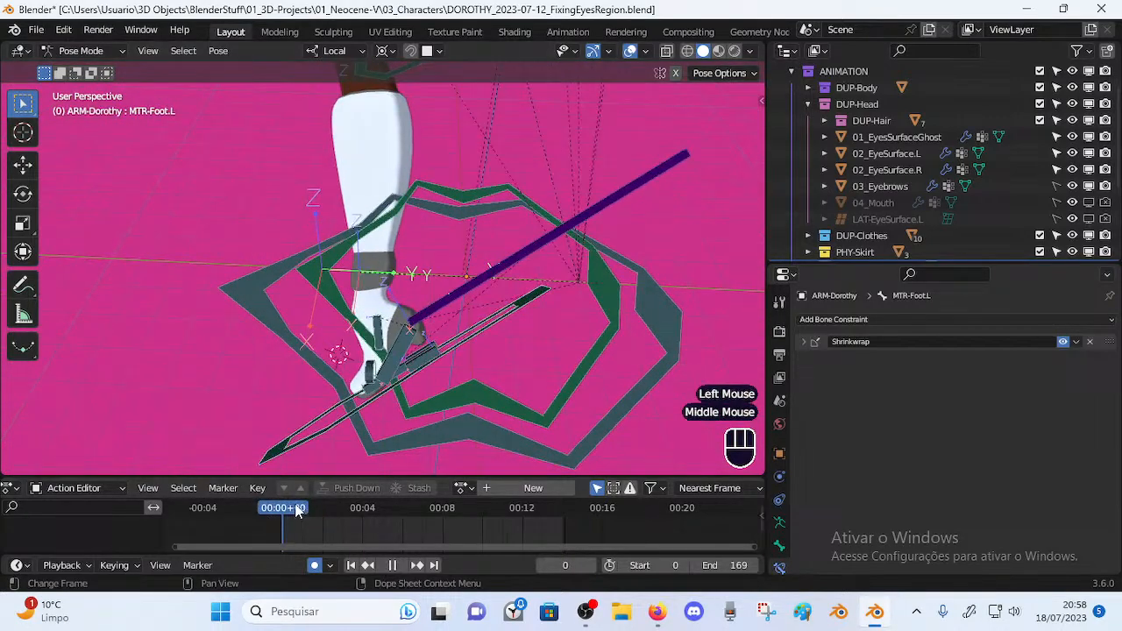
{"action": "left_click", "coordinate": [296, 510]}
{"action": "left_click", "coordinate": [473, 340]}
{"action": "key", "text": "a"}
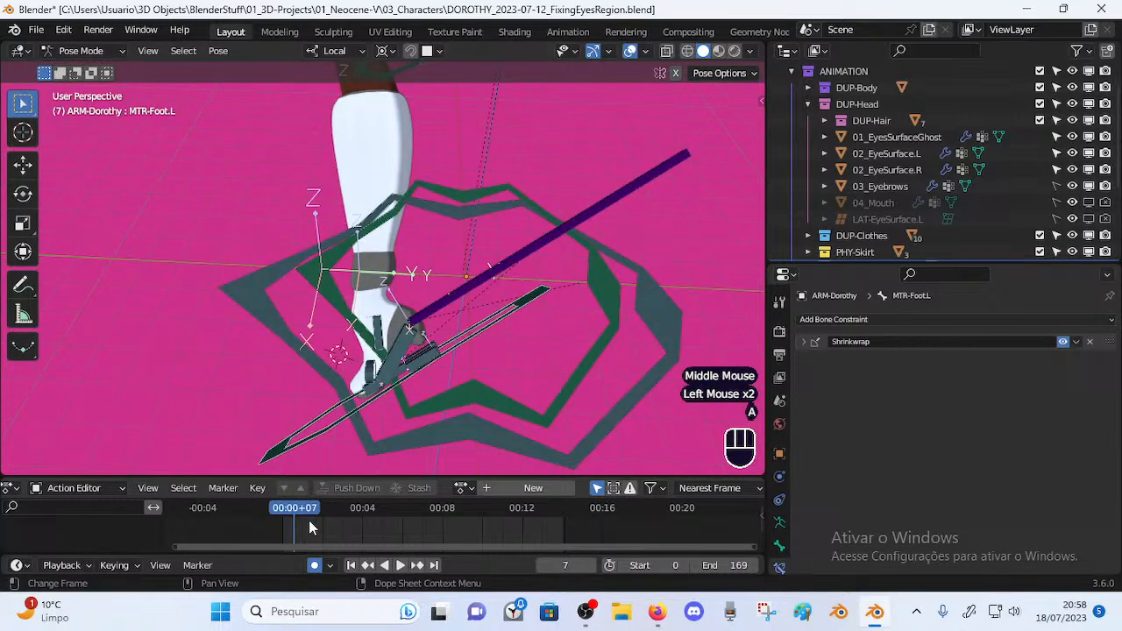
Move the playhead back to frame 0
{"action": "middle_click_drag", "start_coordinate": [365, 336], "coordinate": [446, 393], "text": "shift"}
{"action": "left_click", "coordinate": [247, 507]}
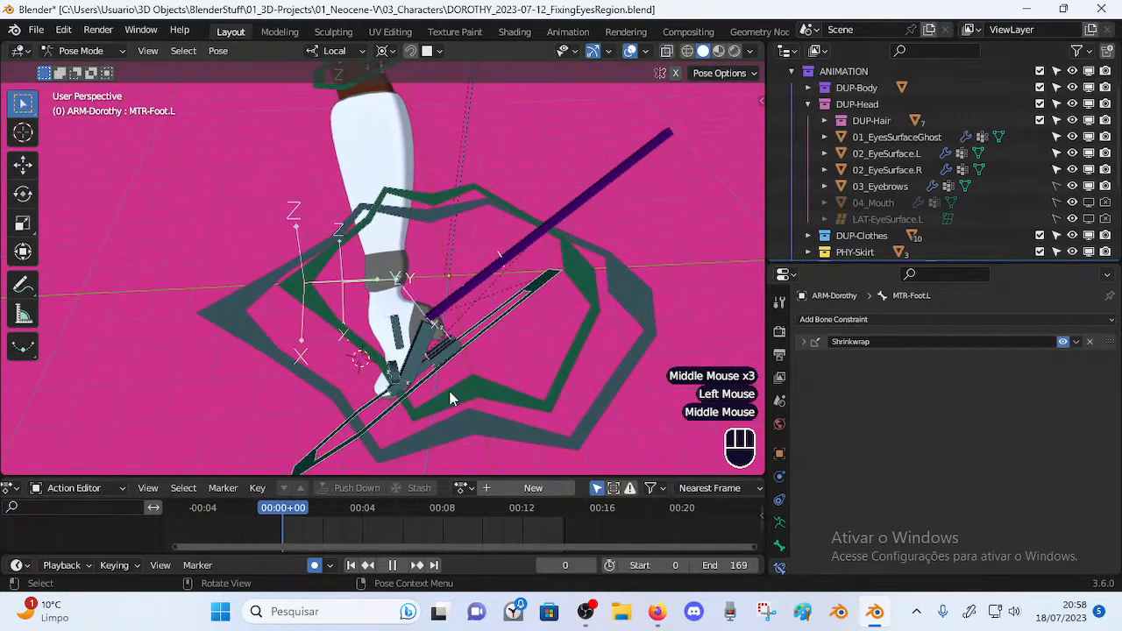
{"action": "left_click", "coordinate": [283, 515]}
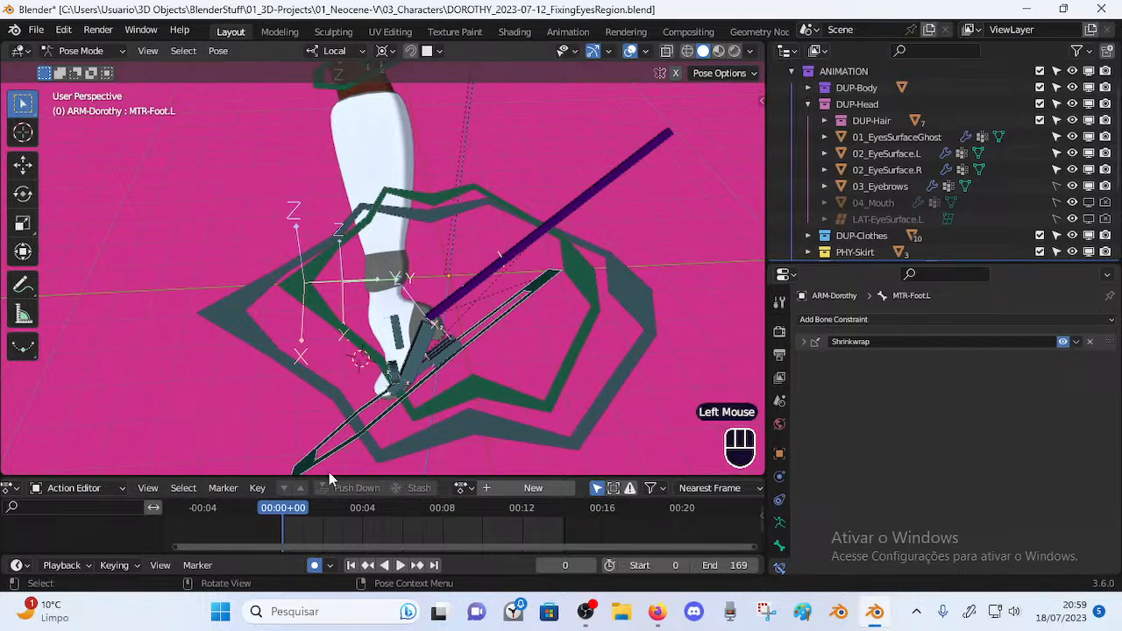
Select the left foot roll control CTL-Foot-ROLL.L and rotate it about its local X axis at frame 0
{"action": "middle_click_drag", "start_coordinate": [355, 370], "coordinate": [568, 305]}
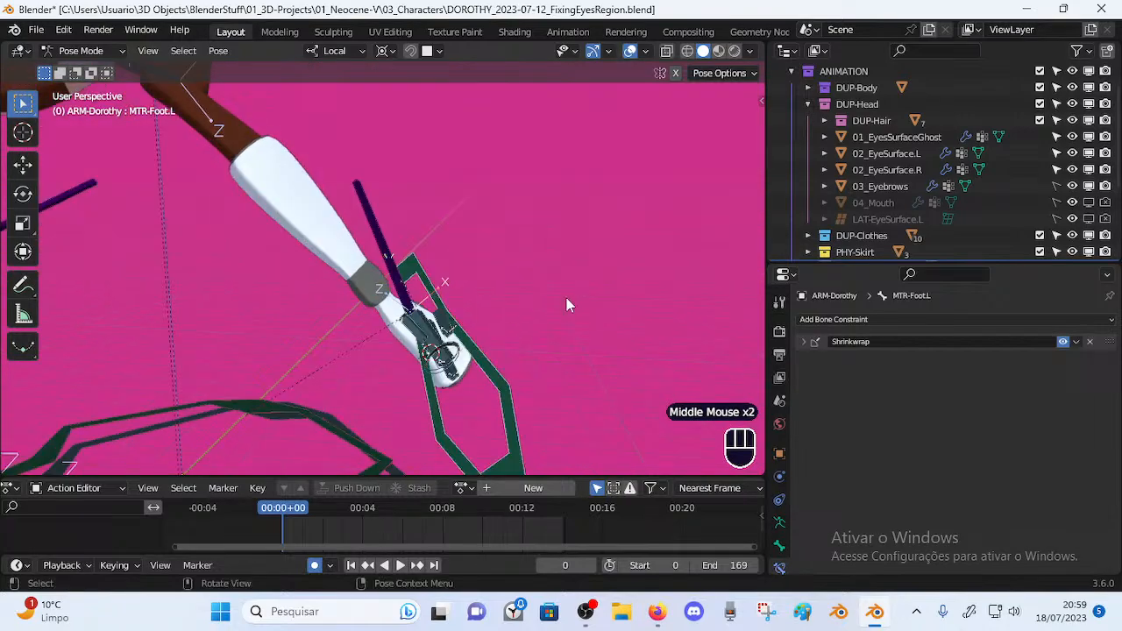
{"action": "middle_click_drag", "start_coordinate": [486, 355], "coordinate": [543, 337]}
{"action": "middle_click_drag", "start_coordinate": [473, 337], "coordinate": [324, 392]}
{"action": "scroll", "coordinate": [390, 372], "scroll_direction": "up", "scroll_amount": 2}
{"action": "mouse_move", "coordinate": [390, 372]}
{"action": "middle_mouse_down"}
{"action": "mouse_move", "coordinate": [368, 379]}
{"action": "mouse_move", "coordinate": [400, 370]}
{"action": "middle_mouse_up"}
{"action": "left_click", "coordinate": [451, 353]}
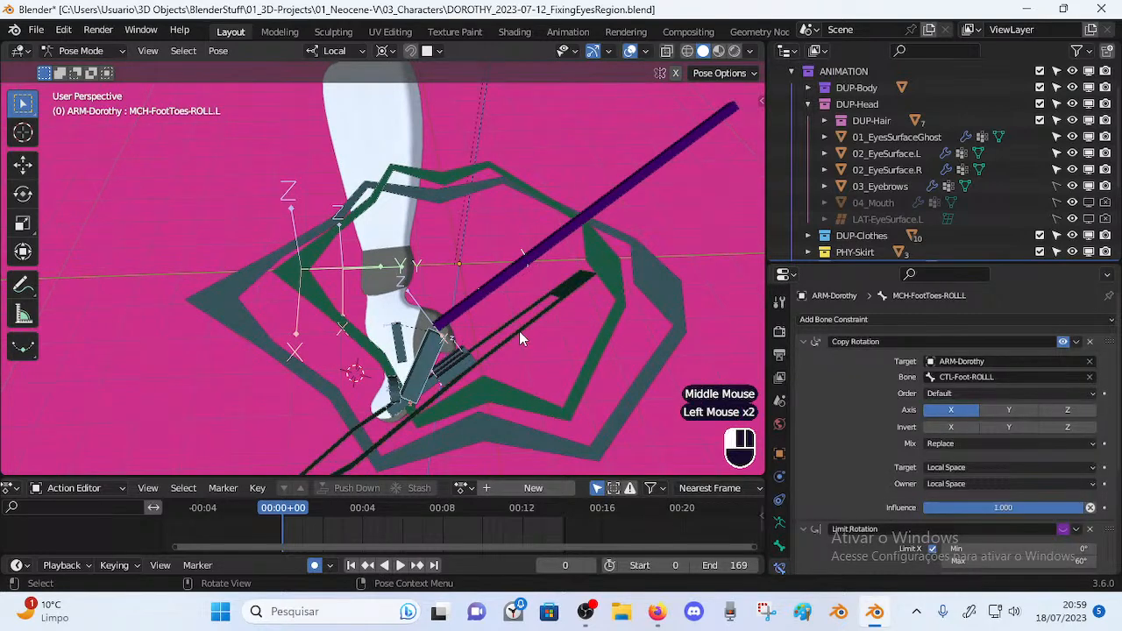
{"action": "left_click", "coordinate": [445, 371]}
{"action": "left_click", "coordinate": [517, 287]}
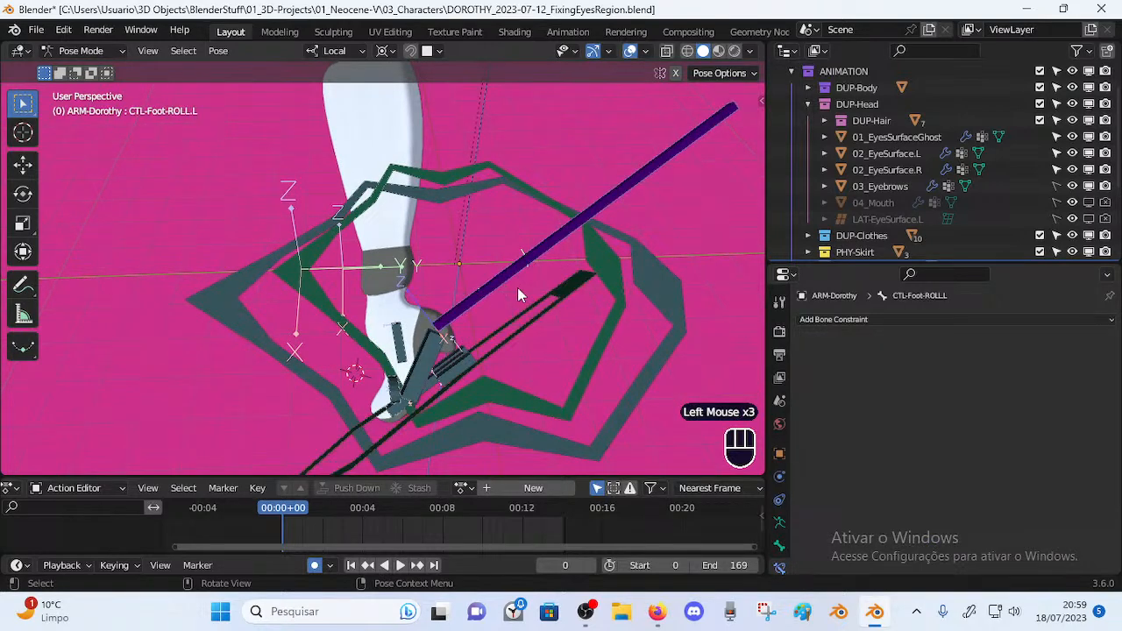
{"action": "key", "text": "r"}
{"action": "key", "text": "x"}
{"action": "left_click", "coordinate": [417, 354]}
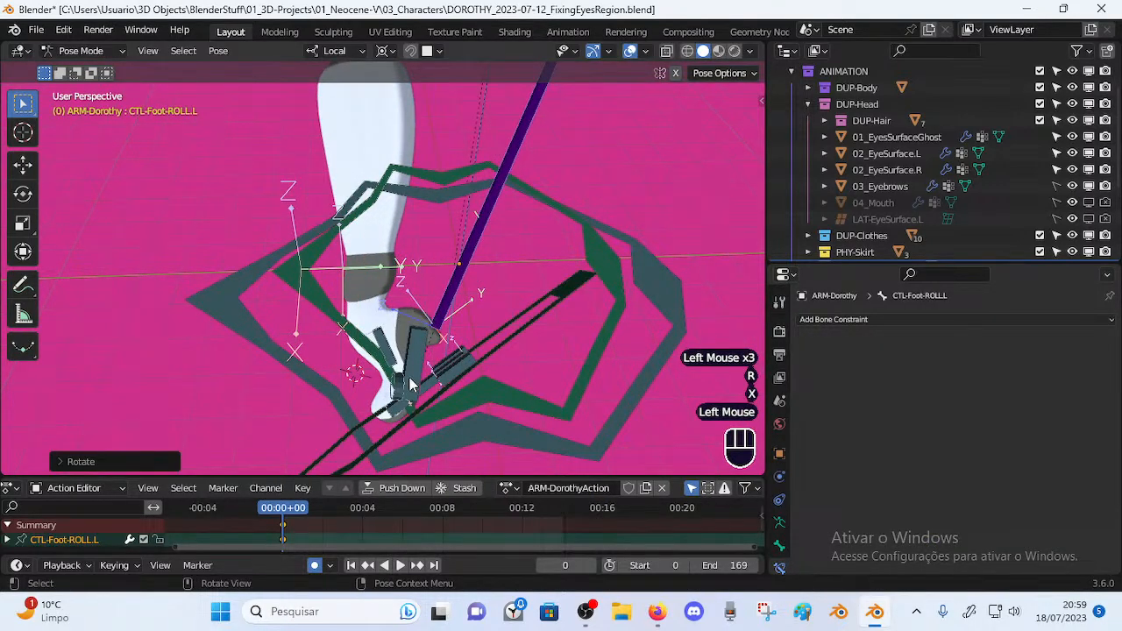
Enlarge the Action Editor area and rotate the left foot master control MTR-Foot.L freely at frame 0
{"action": "left_click_drag", "start_coordinate": [234, 479], "coordinate": [235, 436]}
{"action": "middle_click_drag", "start_coordinate": [267, 412], "coordinate": [463, 326], "text": "shift"}
{"action": "left_click", "coordinate": [512, 307]}
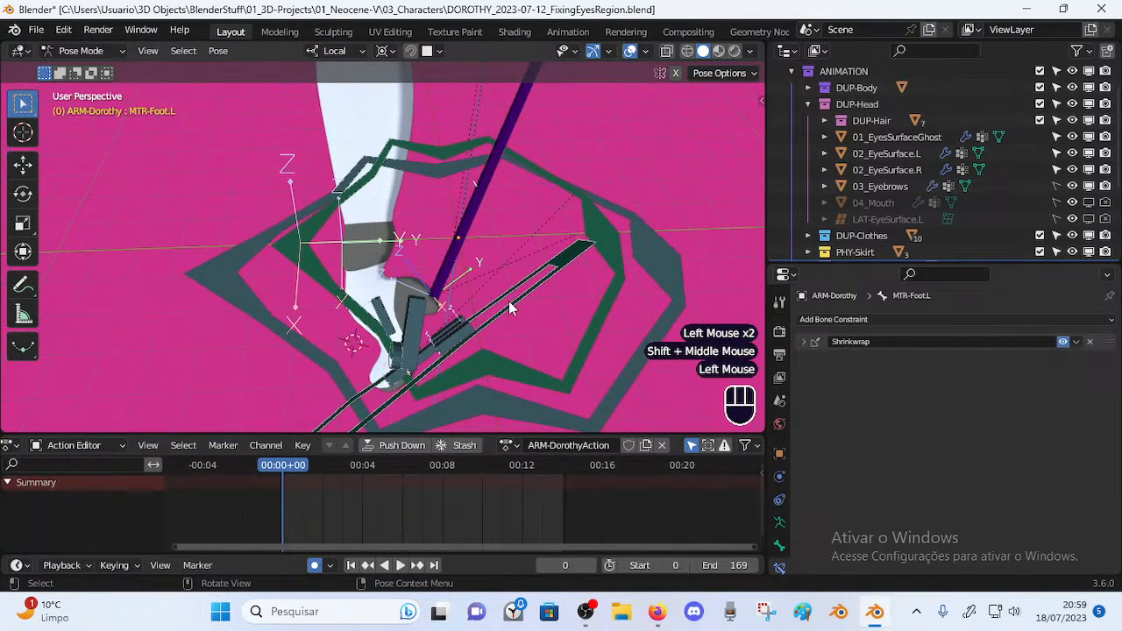
{"action": "key", "text": "r"}
{"action": "left_click", "coordinate": [478, 296]}
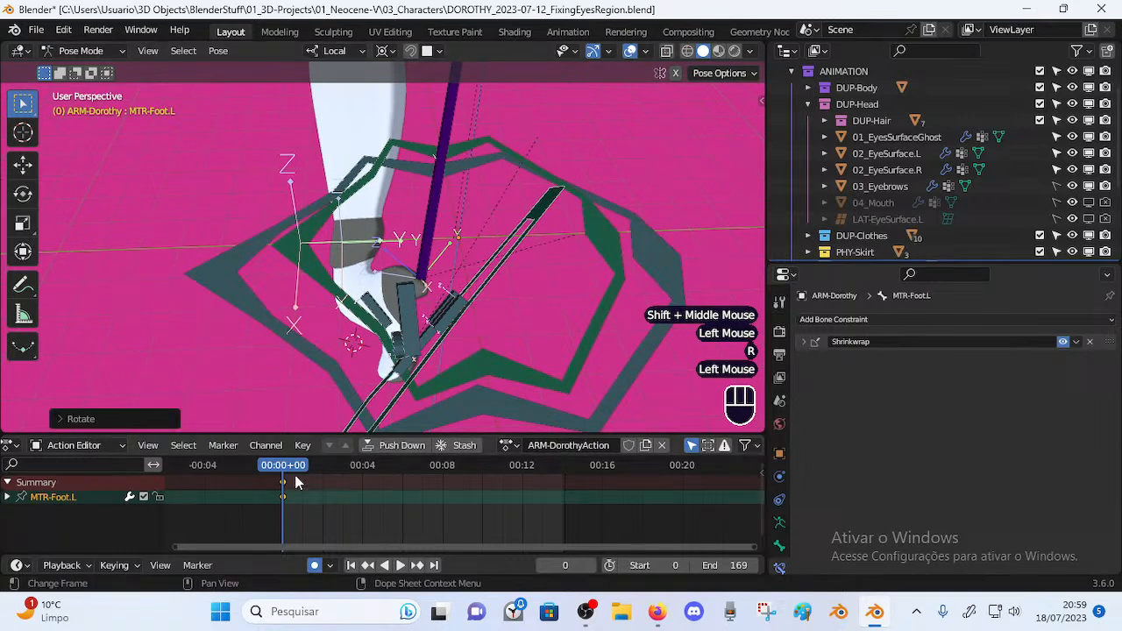
Examine the keyed transform channels of MTR-Foot.L and compare them with the channels shown for CTL-Foot-ROLL.L
{"action": "left_click", "coordinate": [9, 497]}
{"action": "scroll", "coordinate": [61, 504], "scroll_direction": "down", "scroll_amount": 4}
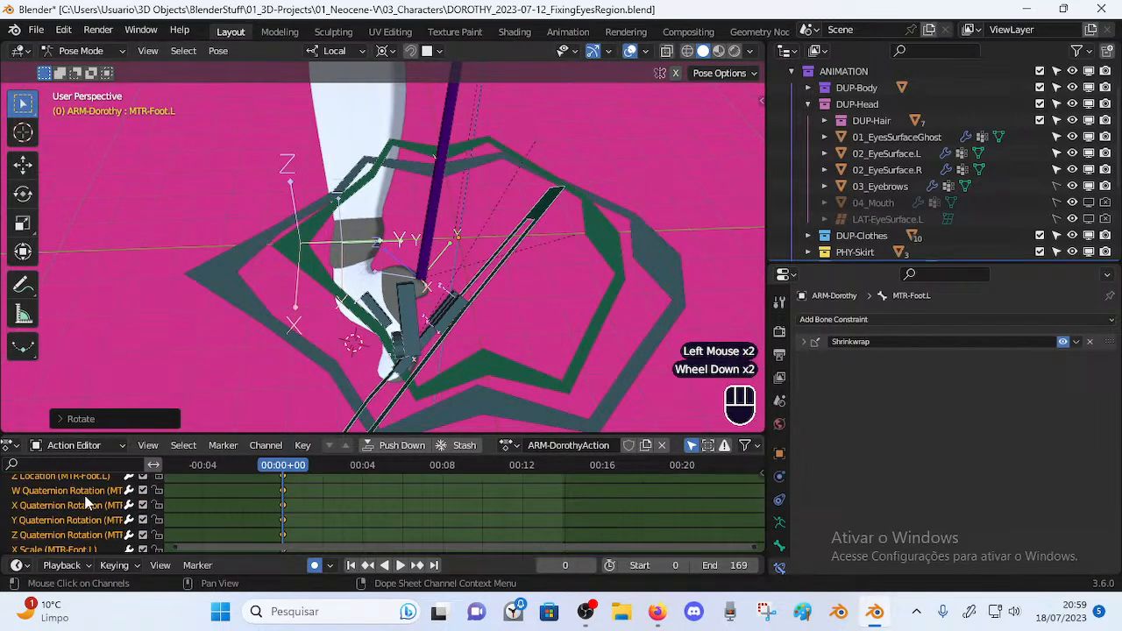
{"action": "scroll", "coordinate": [87, 501], "scroll_direction": "up", "scroll_amount": 1}
{"action": "scroll", "coordinate": [87, 501], "scroll_direction": "up", "scroll_amount": 2}
{"action": "left_click", "coordinate": [7, 497]}
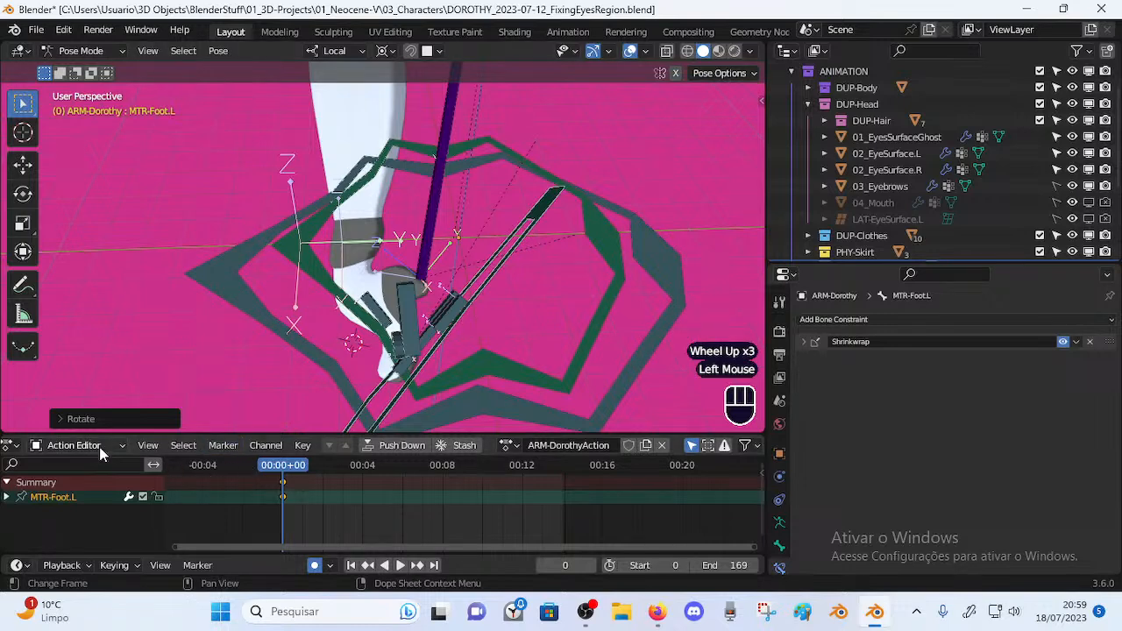
{"action": "left_click", "coordinate": [429, 210]}
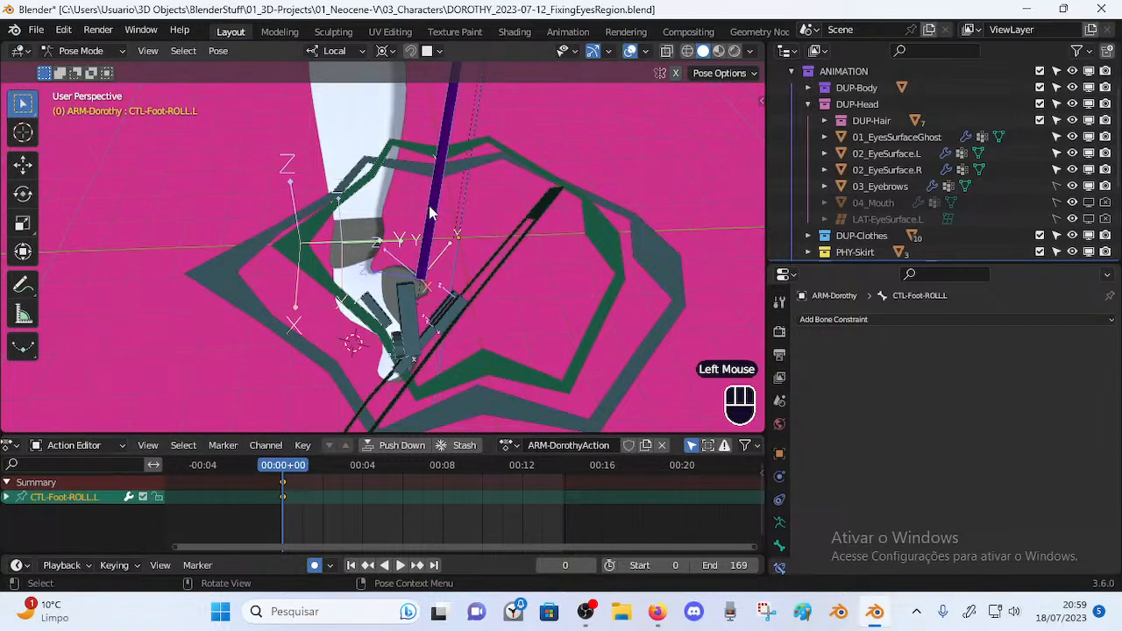
{"action": "left_click", "coordinate": [505, 275]}
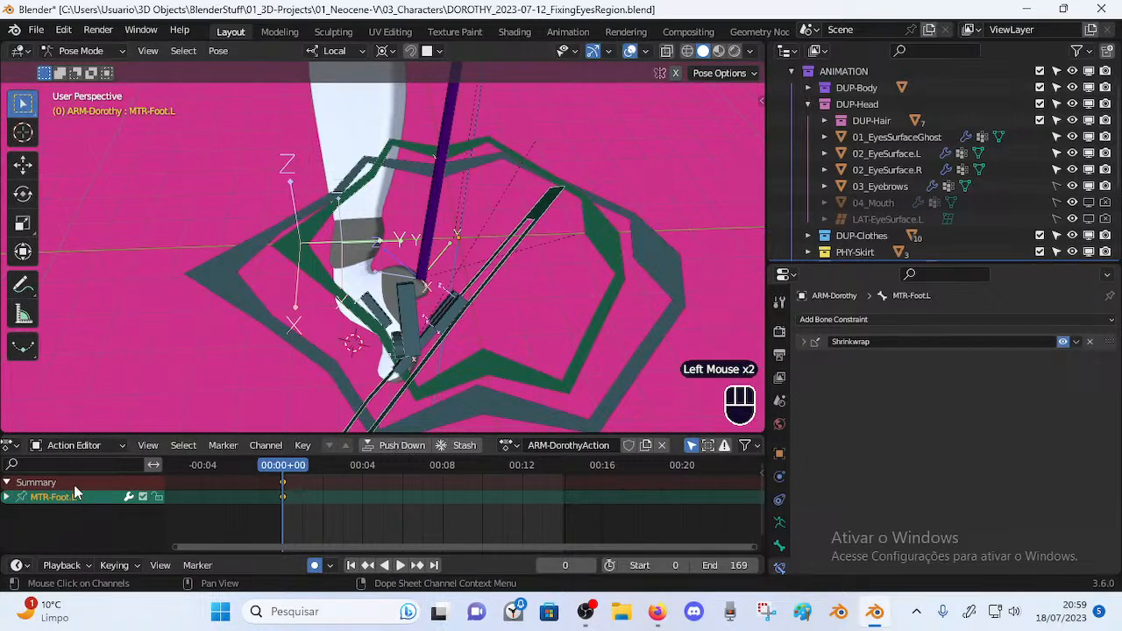
Examine the keyed channels of all bones in Dope Sheet mode, then return to the Action Editor mode
{"action": "left_click", "coordinate": [65, 451]}
{"action": "left_click", "coordinate": [78, 427]}
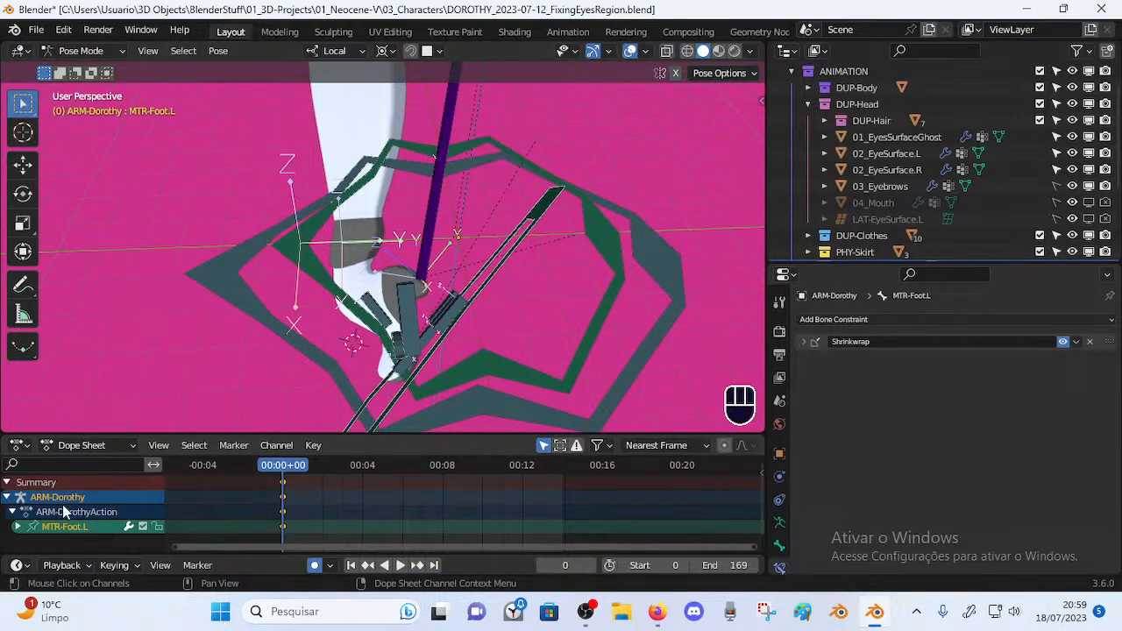
{"action": "middle_click_drag", "start_coordinate": [463, 218], "coordinate": [361, 186], "text": "shift"}
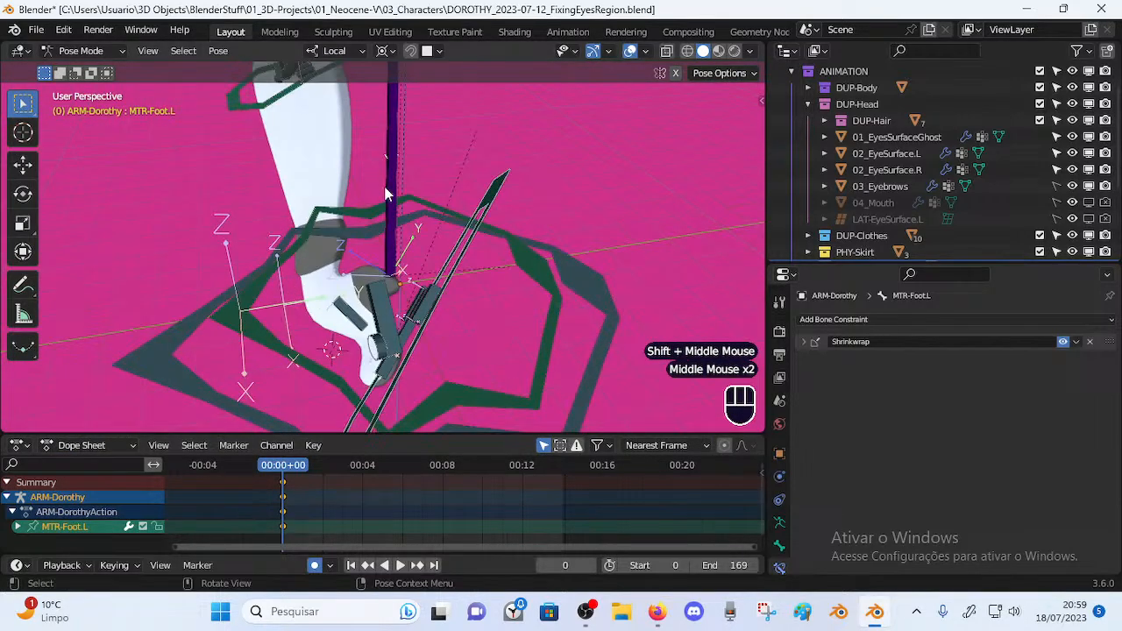
{"action": "middle_click_drag", "start_coordinate": [460, 158], "coordinate": [368, 198]}
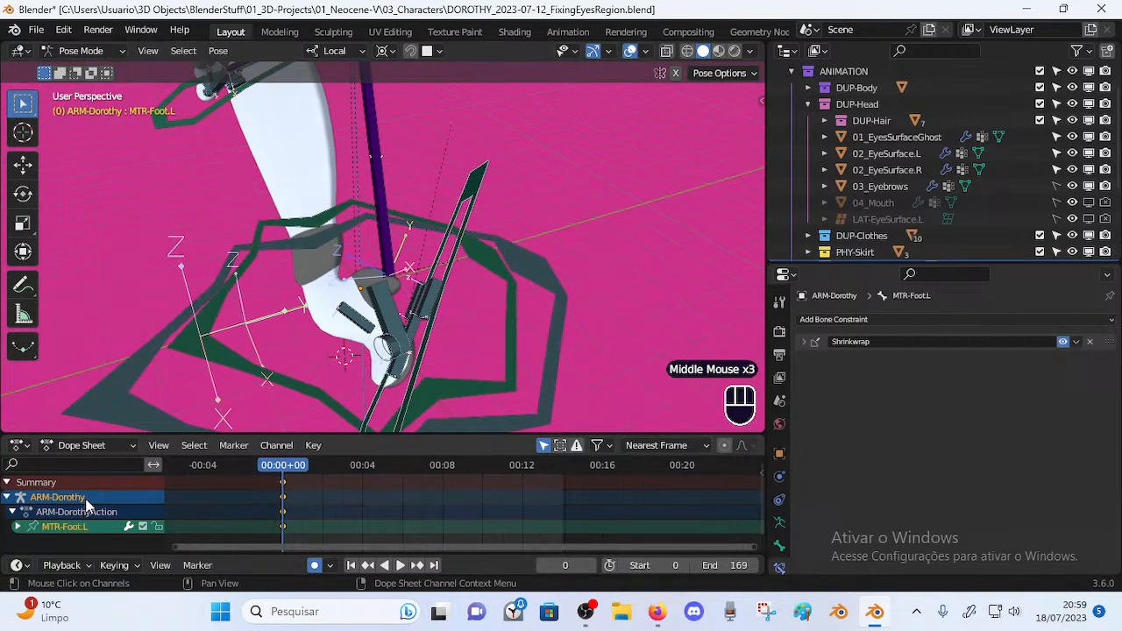
{"action": "scroll", "coordinate": [188, 506], "scroll_direction": "down", "scroll_amount": 2}
{"action": "scroll", "coordinate": [184, 504], "scroll_direction": "up", "scroll_amount": 1}
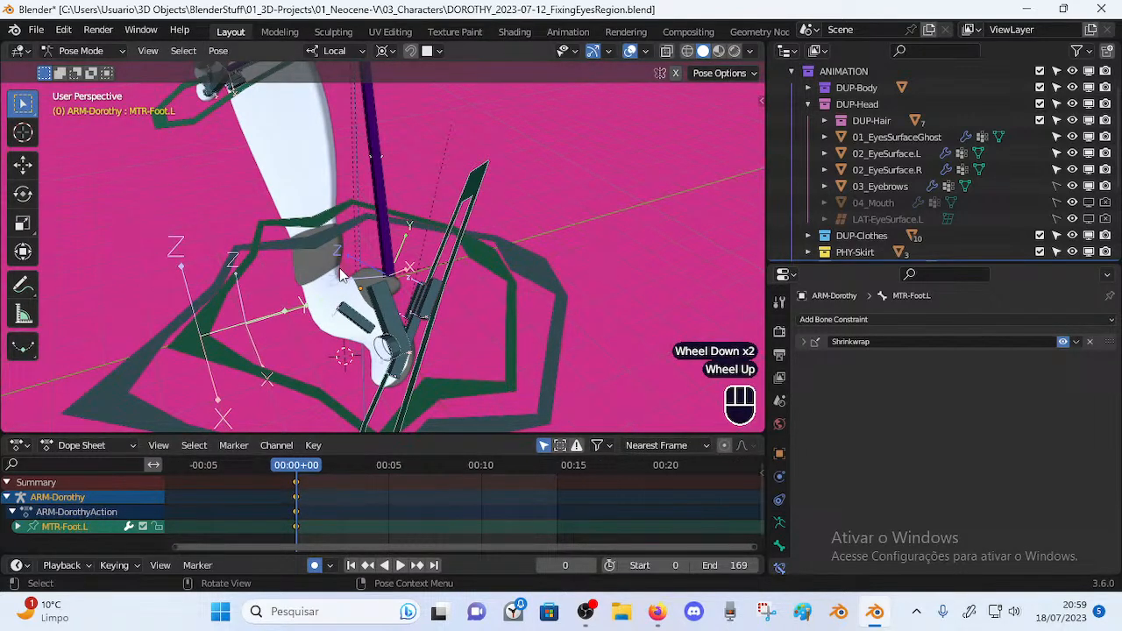
{"action": "key", "text": "a"}
{"action": "scroll", "coordinate": [167, 522], "scroll_direction": "down", "scroll_amount": 2}
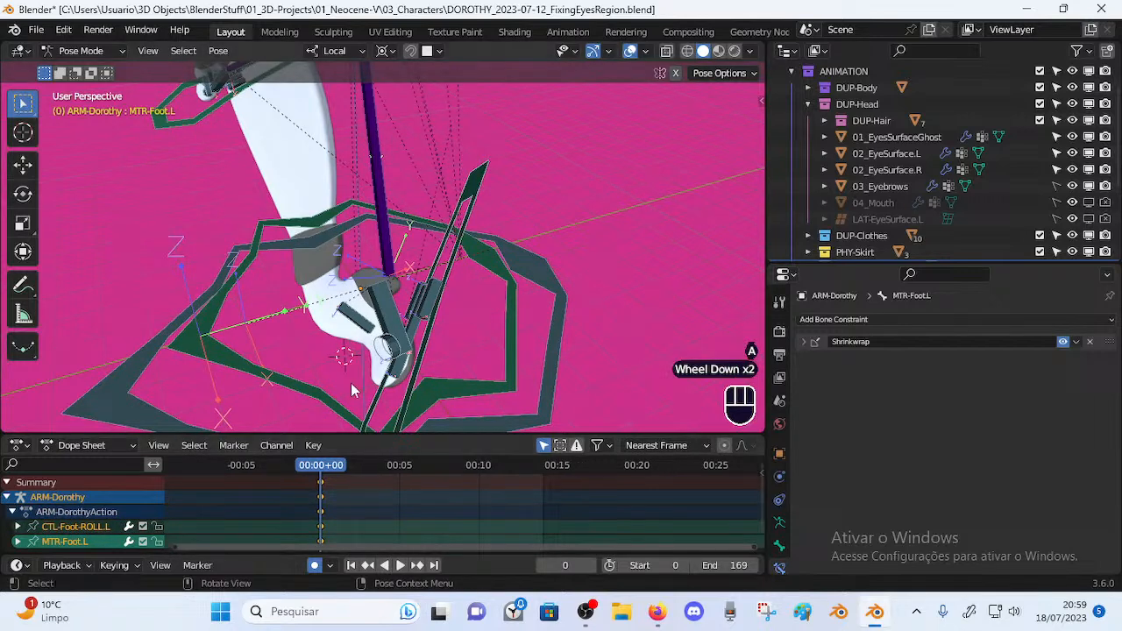
{"action": "left_click", "coordinate": [62, 447]}
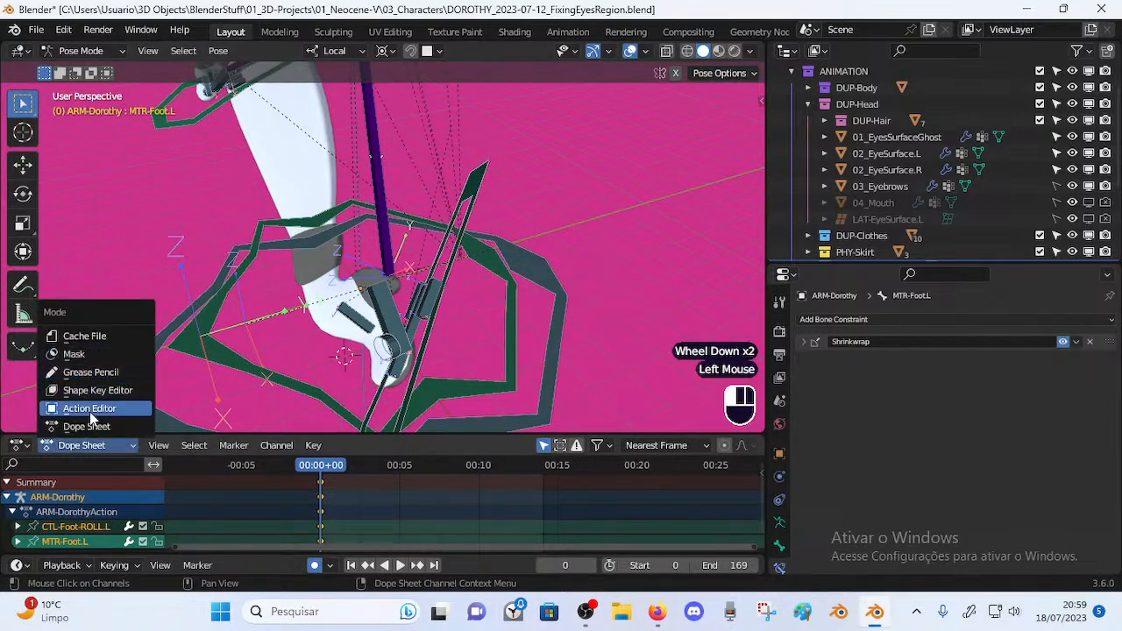
{"action": "left_click", "coordinate": [87, 409]}
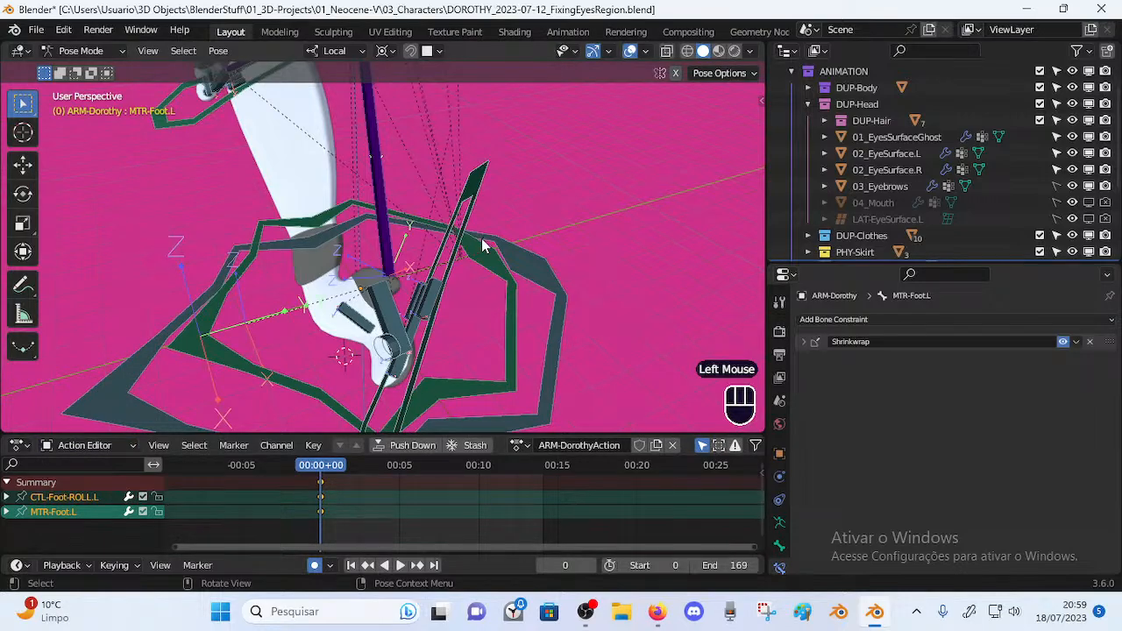
Select the left foot tip roll bone MCH-FootTip-ROLL.L and rotate it about its local Y axis at frame 0
{"action": "middle_click_drag", "start_coordinate": [483, 238], "coordinate": [391, 277]}
{"action": "middle_click_drag", "start_coordinate": [451, 225], "coordinate": [393, 283]}
{"action": "middle_click_drag", "start_coordinate": [393, 282], "coordinate": [460, 250]}
{"action": "middle_click_drag", "start_coordinate": [460, 250], "coordinate": [417, 265], "text": "shift"}
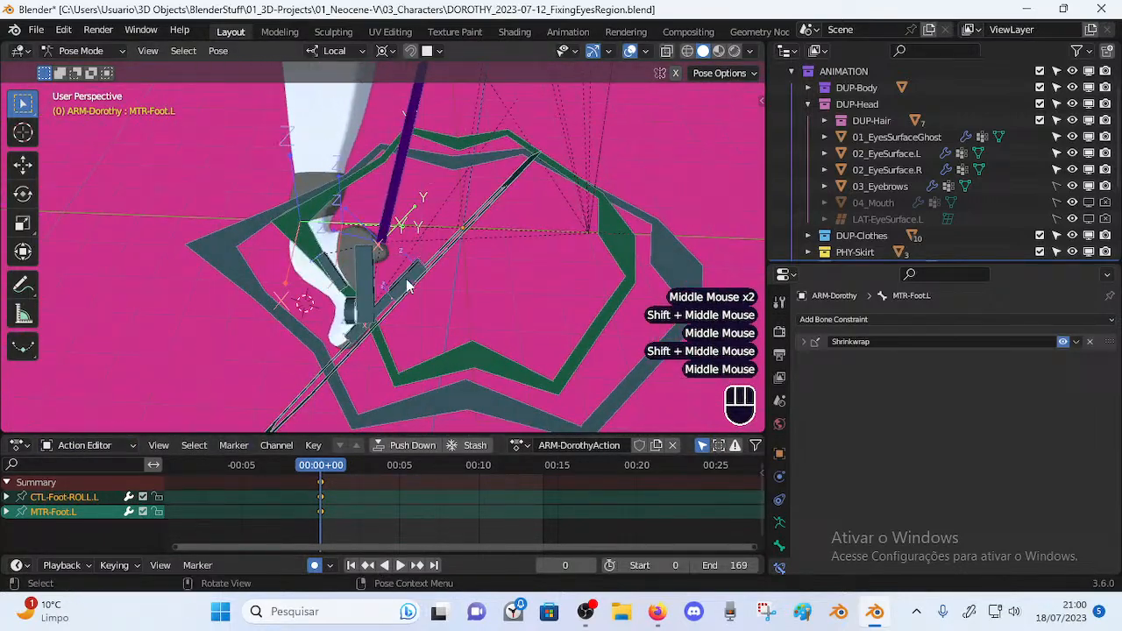
{"action": "left_click", "coordinate": [471, 232]}
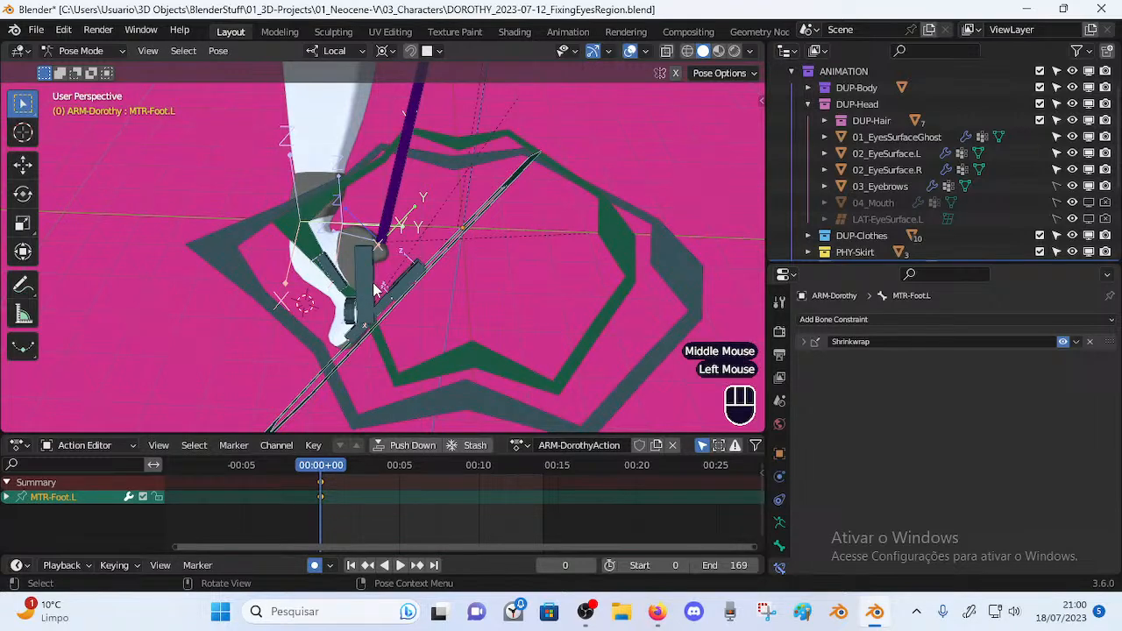
{"action": "left_click", "coordinate": [345, 341]}
{"action": "middle_click_drag", "start_coordinate": [346, 340], "coordinate": [504, 309]}
{"action": "left_click", "coordinate": [425, 344]}
{"action": "left_click", "coordinate": [490, 308]}
{"action": "key", "text": "r"}
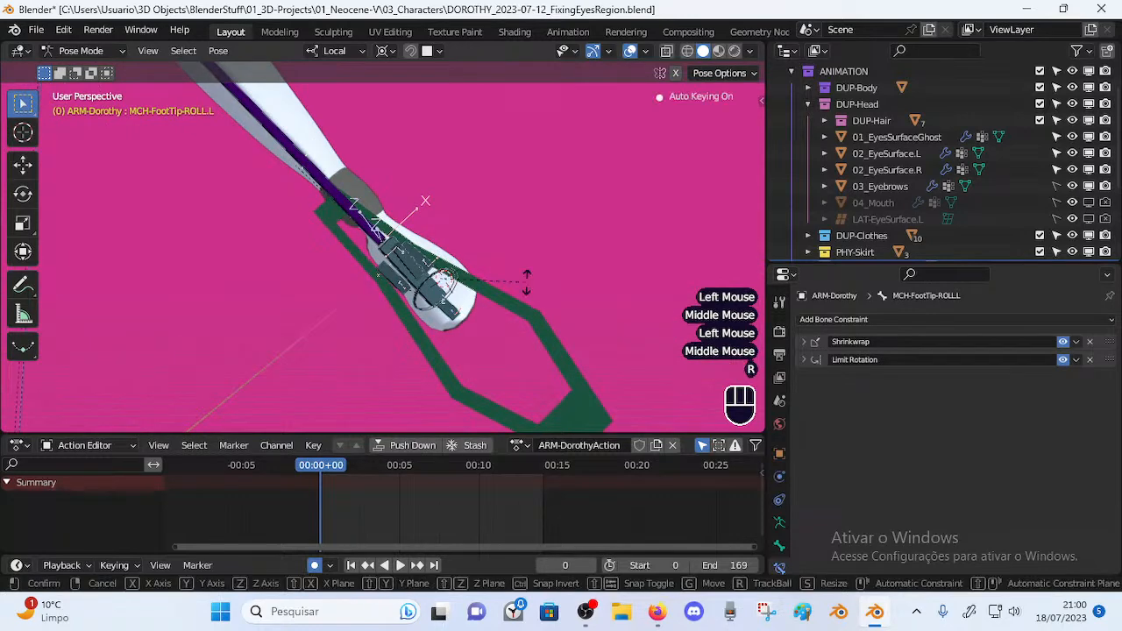
{"action": "key", "text": "z"}
{"action": "key", "text": "y"}
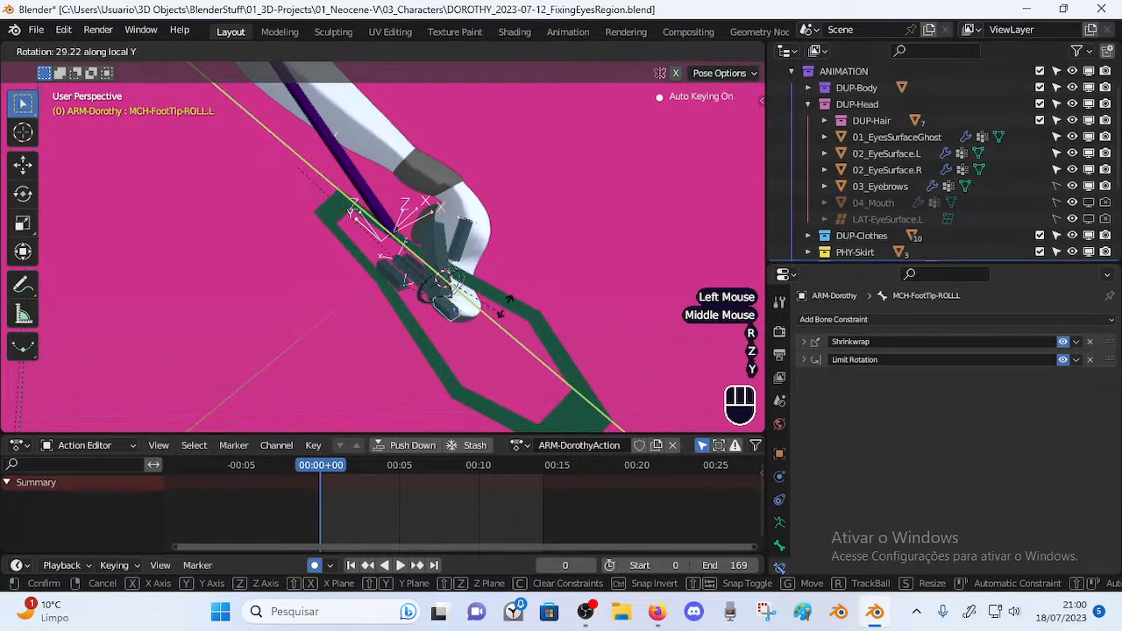
{"action": "left_click", "coordinate": [505, 293]}
Rotate the left foot tip roll bone about its local Z axis at frame 0
{"action": "key", "text": "r"}
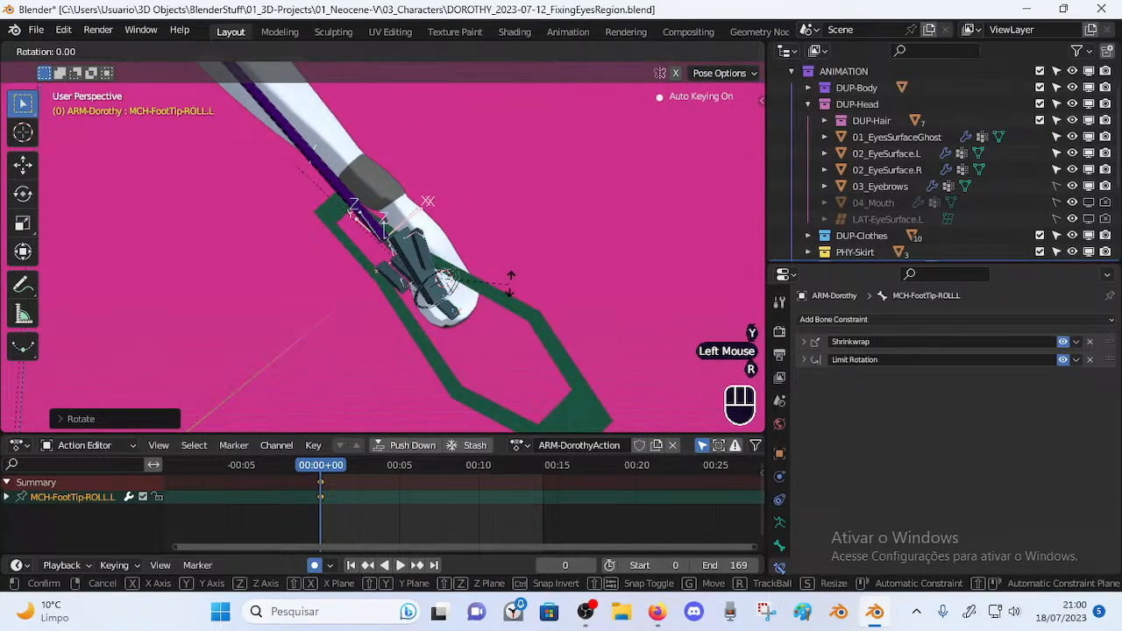
{"action": "key", "text": "z"}
{"action": "left_click", "coordinate": [473, 281]}
At frame 25, move the left foot master control MTR-Foot.L and rotate it about its local X axis
{"action": "middle_click_drag", "start_coordinate": [473, 281], "coordinate": [382, 351]}
{"action": "left_click", "coordinate": [338, 470]}
{"action": "key", "text": "space"}
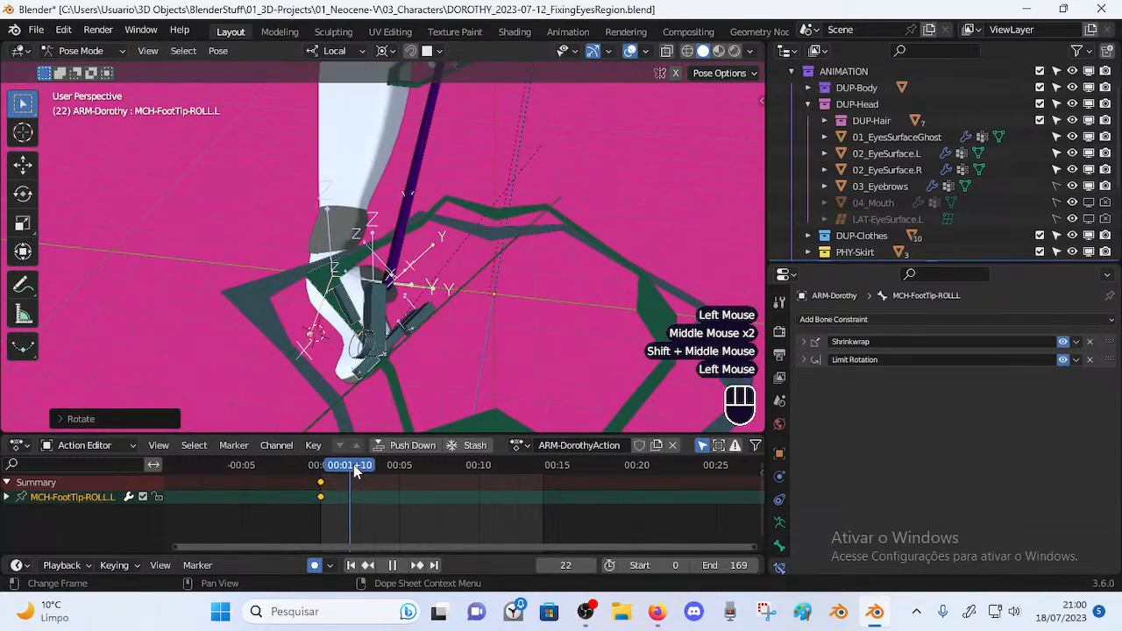
{"action": "left_click", "coordinate": [459, 296]}
{"action": "middle_click_drag", "start_coordinate": [454, 303], "coordinate": [437, 309]}
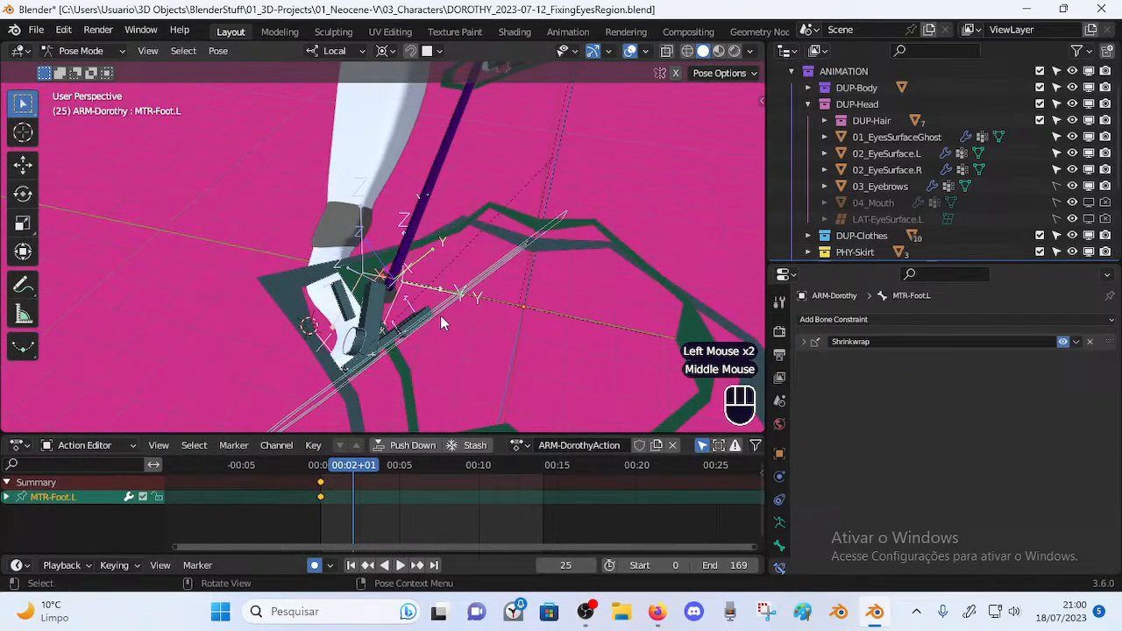
{"action": "key", "text": "g"}
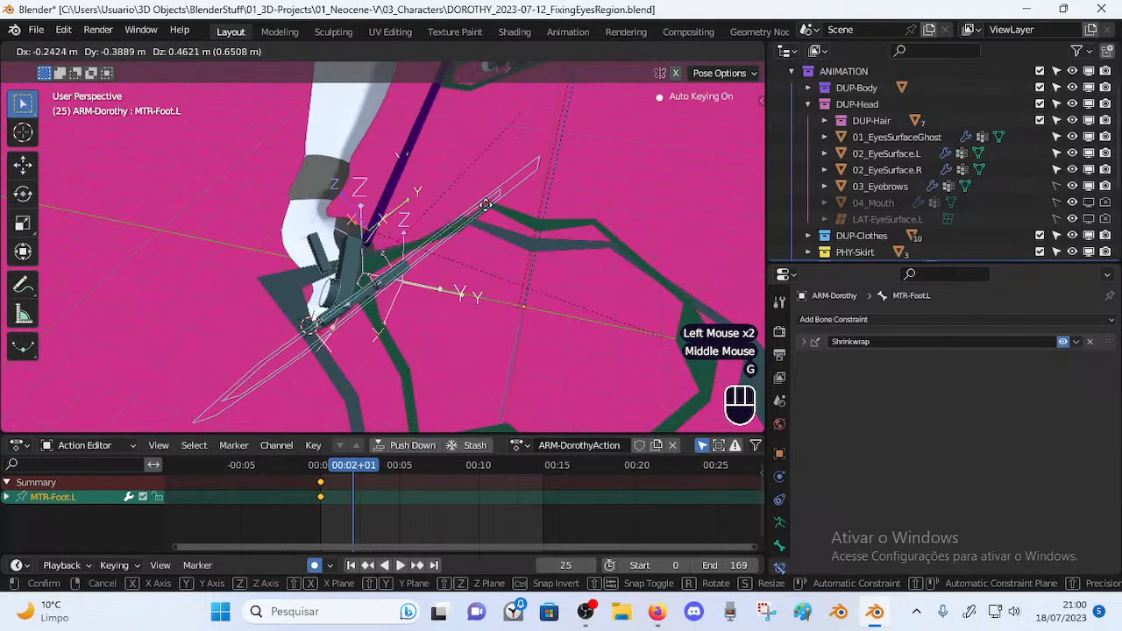
{"action": "left_click", "coordinate": [501, 235]}
{"action": "key", "text": "r"}
{"action": "key", "text": "x"}
{"action": "left_click", "coordinate": [491, 212]}
Calculate in-range motion paths at the bone heads over the scene frame range for MTR-Foot.L, MCH-FootTip-ROLL.L and CTL-Foot-ROLL.L
{"action": "middle_click_drag", "start_coordinate": [375, 289], "coordinate": [467, 306]}
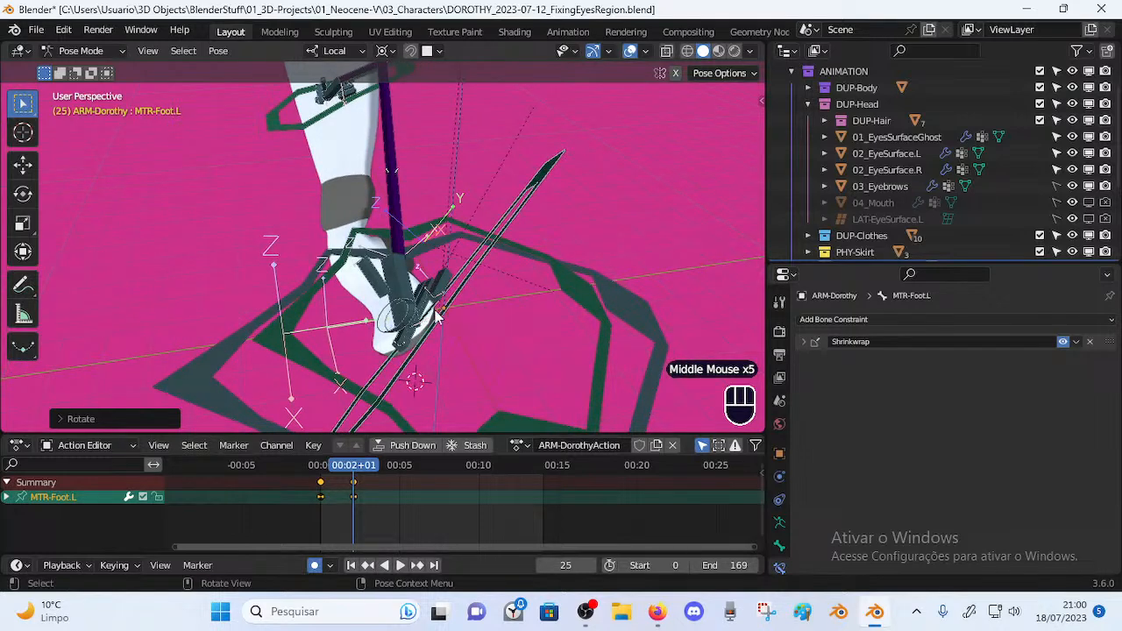
{"action": "middle_click_drag", "start_coordinate": [401, 343], "coordinate": [425, 351]}
{"action": "left_click", "coordinate": [415, 331], "text": "shift"}
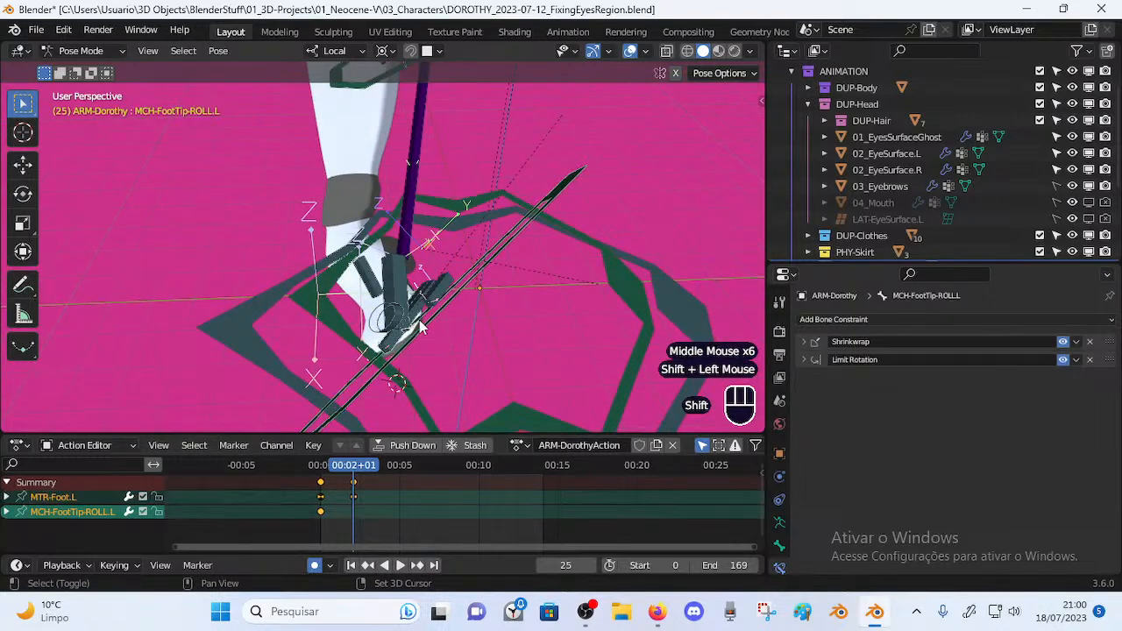
{"action": "left_click", "coordinate": [448, 299], "text": "shift"}
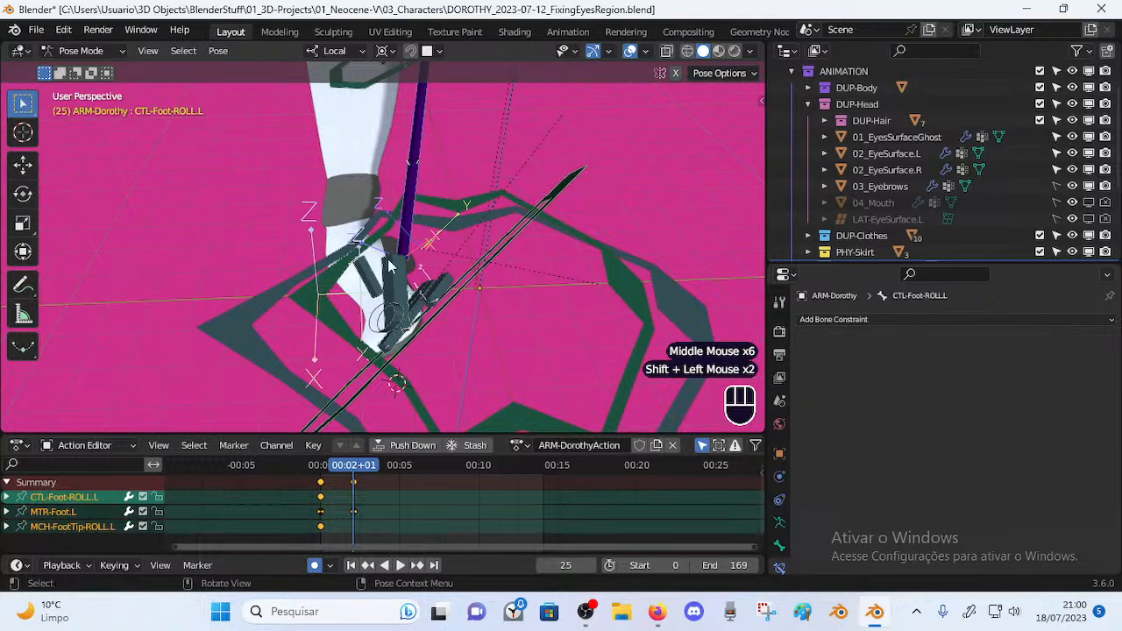
{"action": "left_click", "coordinate": [218, 50]}
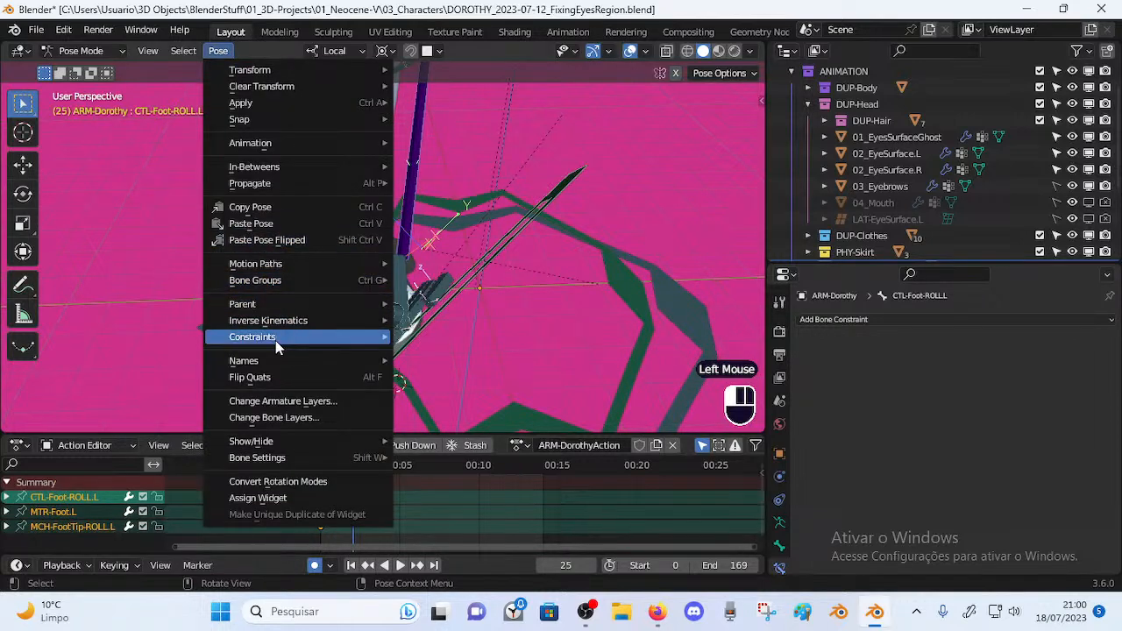
{"action": "mouse_move", "coordinate": [279, 282]}
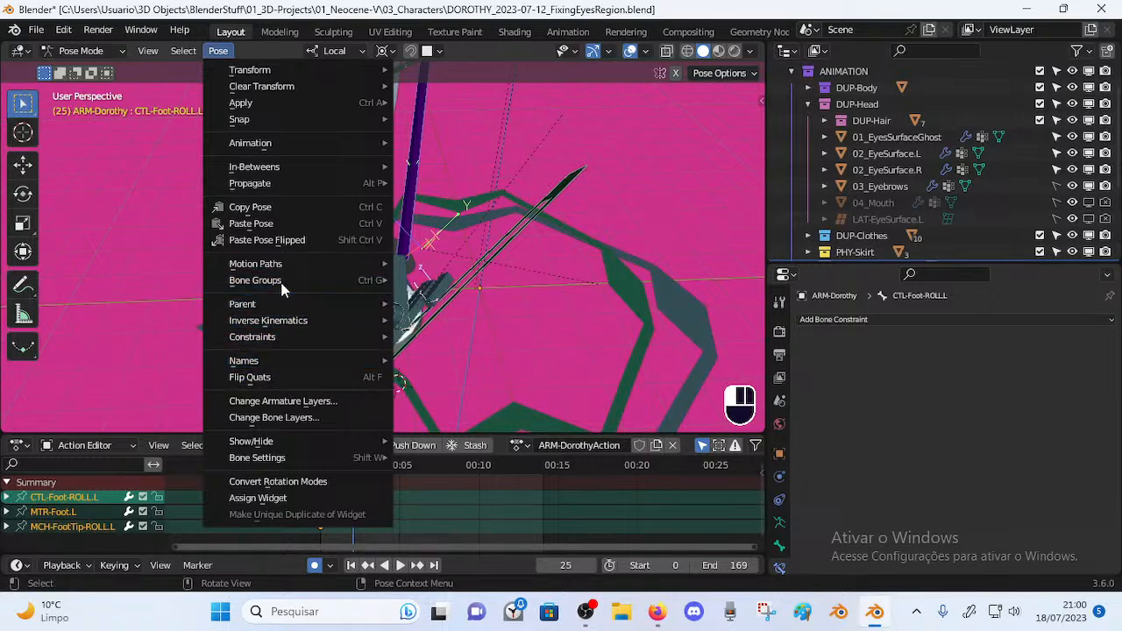
{"action": "mouse_move", "coordinate": [274, 166]}
{"action": "mouse_move", "coordinate": [273, 256]}
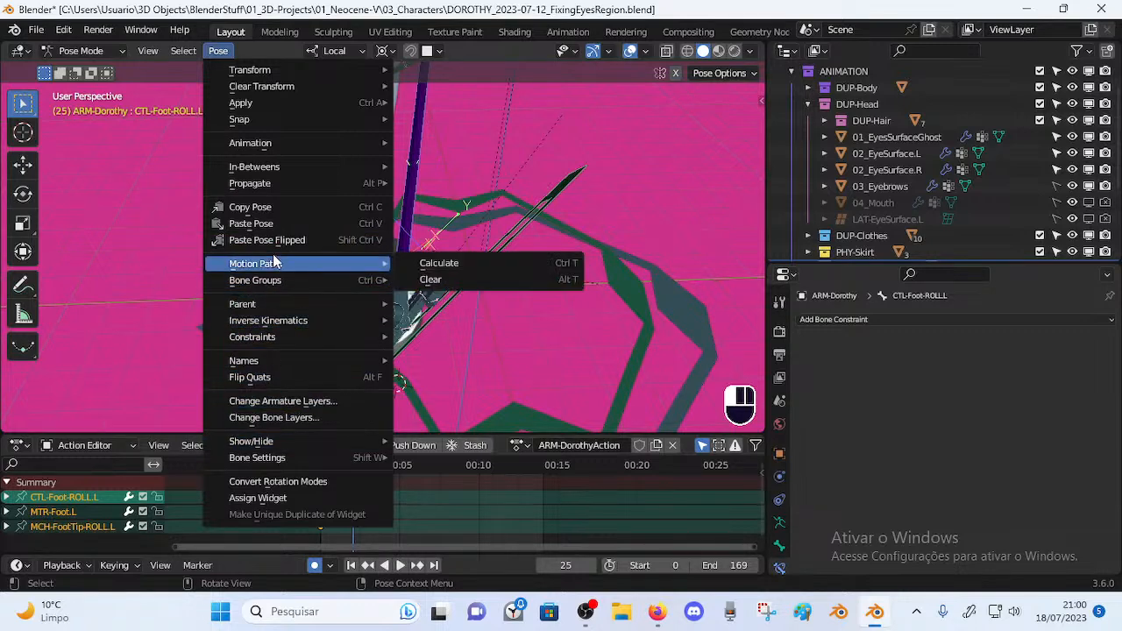
{"action": "left_click", "coordinate": [568, 283]}
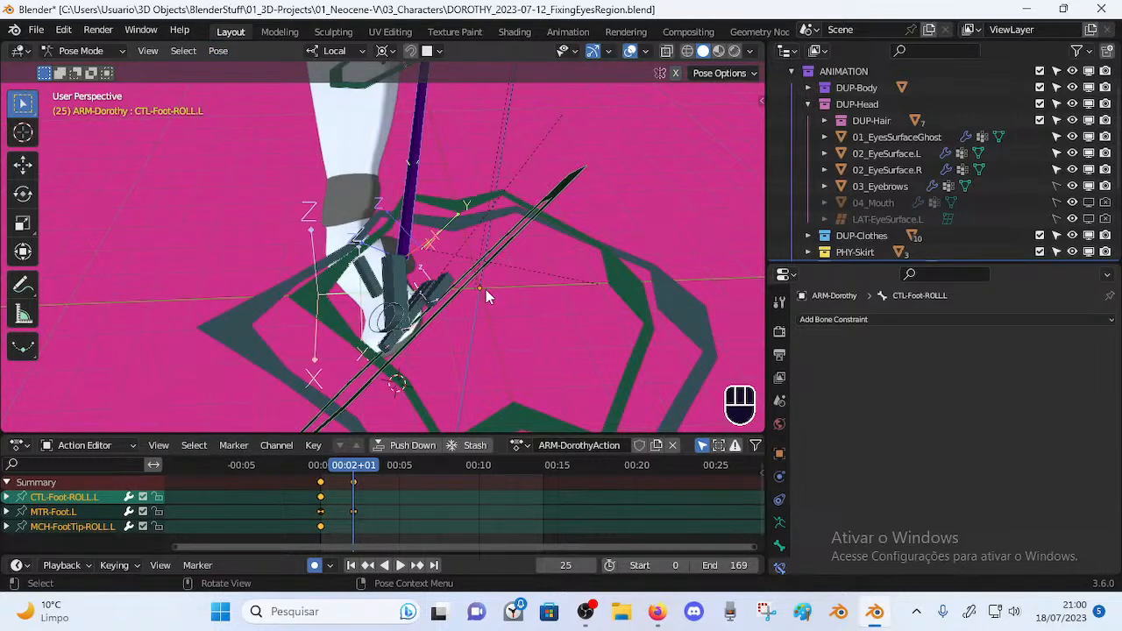
{"action": "key", "text": "ctrl+t"}
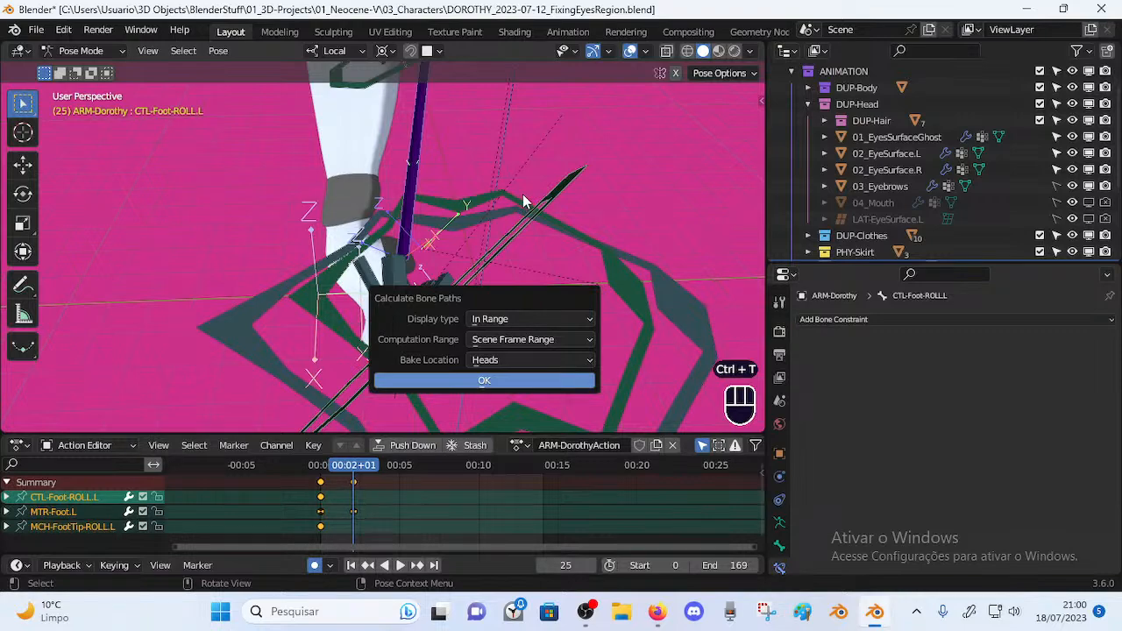
{"action": "left_click", "coordinate": [523, 389]}
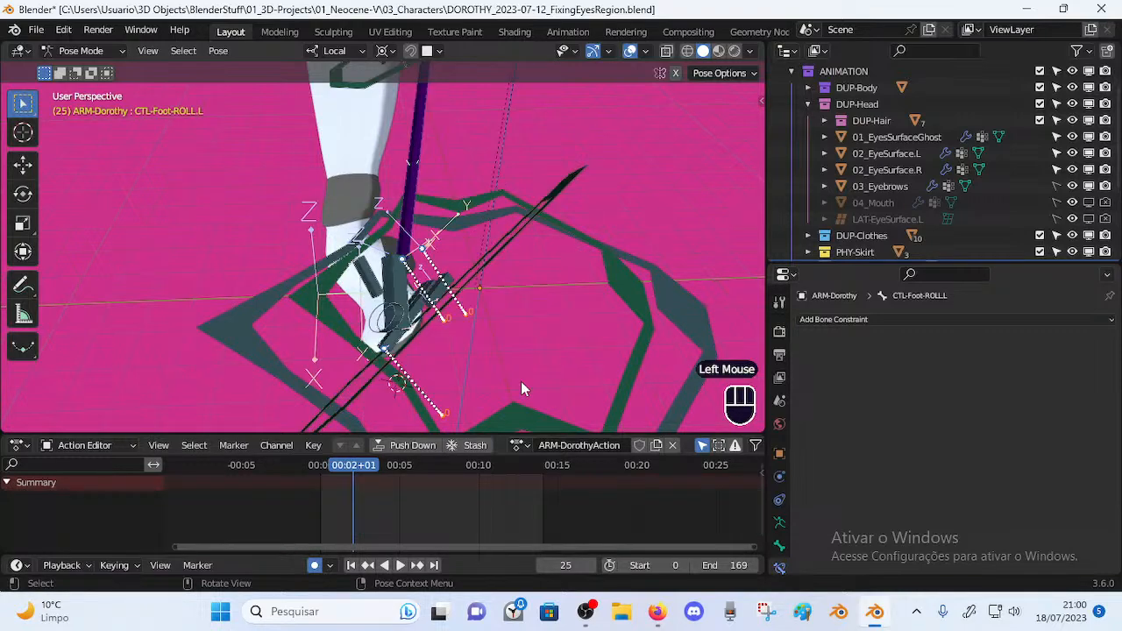
{"action": "middle_click_drag", "start_coordinate": [497, 260], "coordinate": [373, 322]}
{"action": "middle_click_drag", "start_coordinate": [408, 277], "coordinate": [433, 270]}
At frame 25, rotate the left foot roll control CTL-Foot-ROLL.L about -14 degrees around its local X axis
{"action": "left_click", "coordinate": [363, 465]}
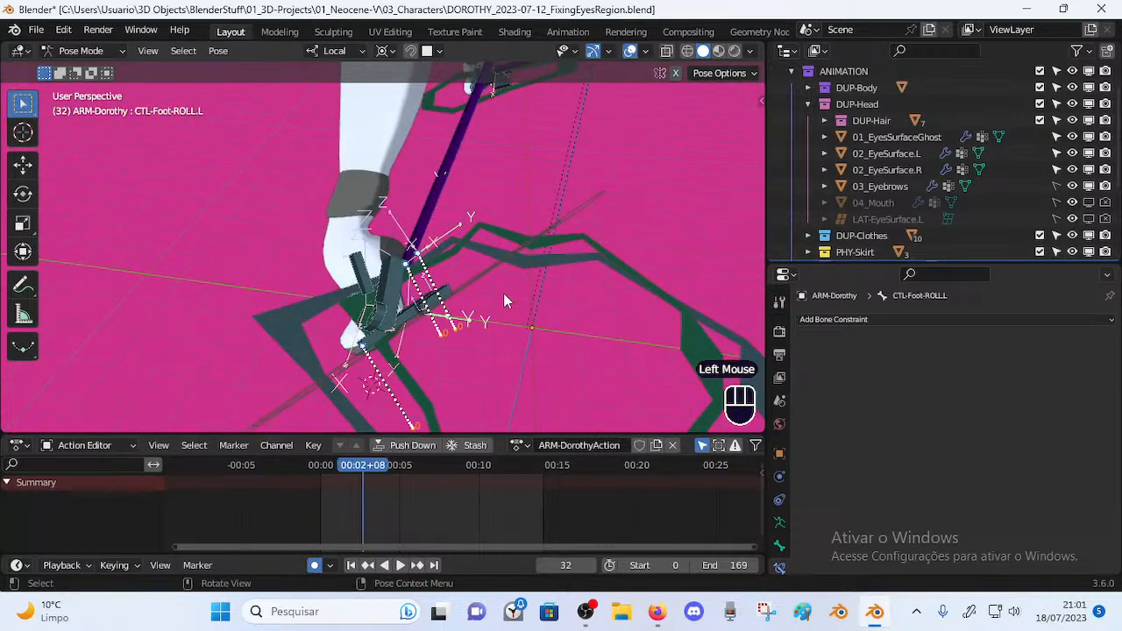
{"action": "left_click", "coordinate": [491, 269]}
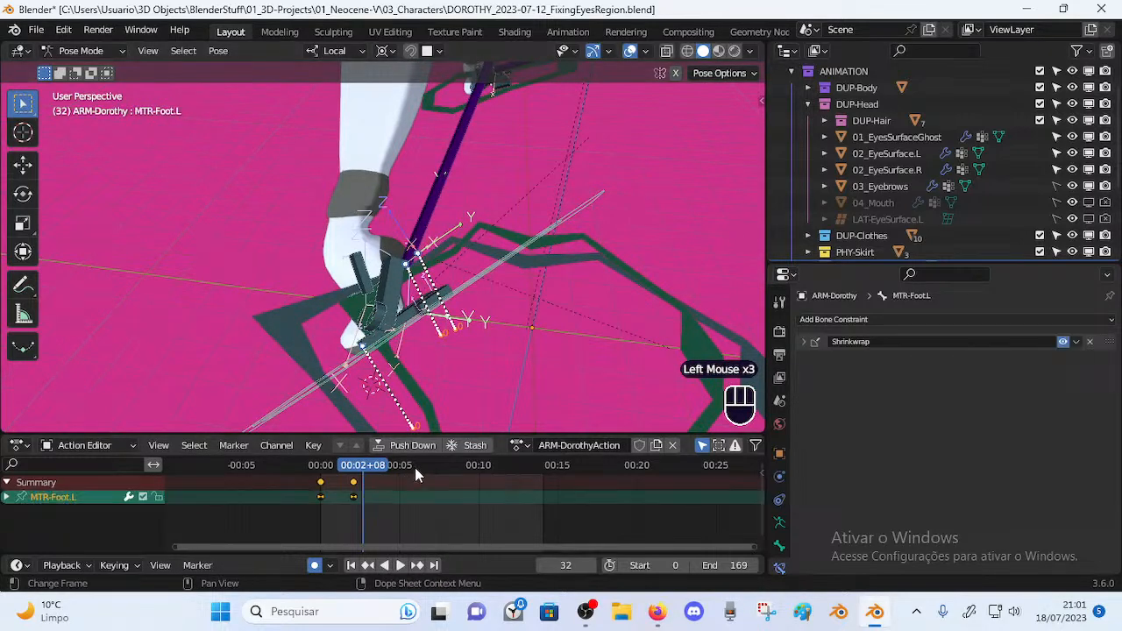
{"action": "key", "text": "Down"}
{"action": "left_click", "coordinate": [439, 203]}
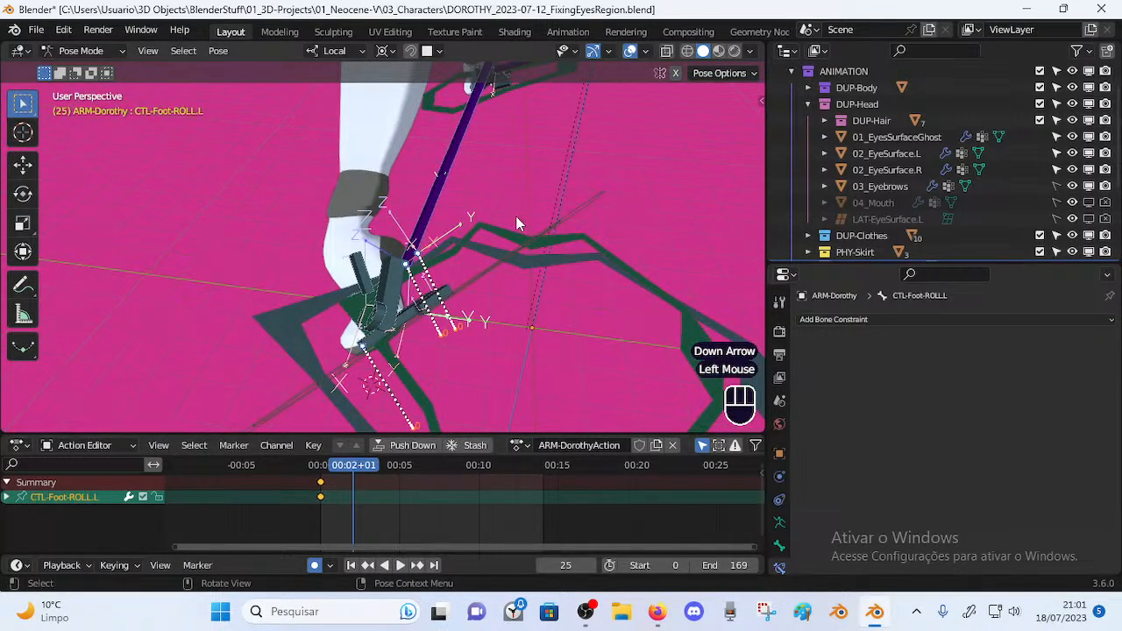
{"action": "key", "text": "r"}
{"action": "key", "text": "x"}
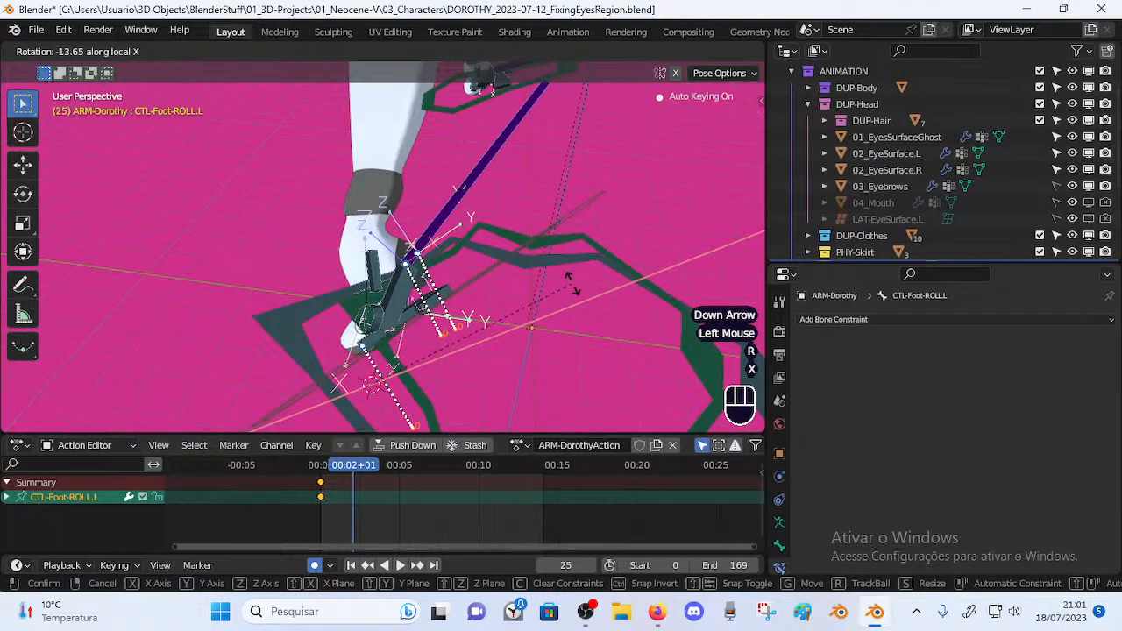
{"action": "left_click", "coordinate": [568, 279]}
Rotate the left foot tip roll bone MCH-FootTip-ROLL.L about its local Z axis at frame 25
{"action": "middle_click_drag", "start_coordinate": [535, 206], "coordinate": [449, 197]}
{"action": "middle_click_drag", "start_coordinate": [390, 351], "coordinate": [413, 345]}
{"action": "left_click", "coordinate": [423, 345]}
{"action": "middle_click_drag", "start_coordinate": [530, 308], "coordinate": [517, 316]}
{"action": "key", "text": "r"}
{"action": "key", "text": "z"}
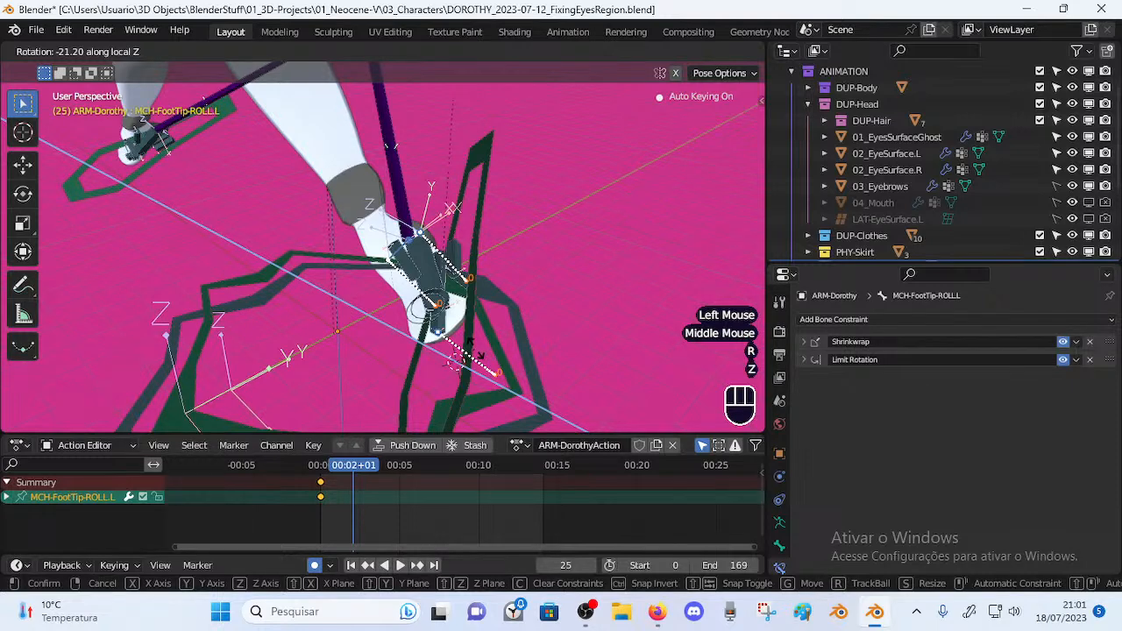
{"action": "left_click", "coordinate": [472, 351]}
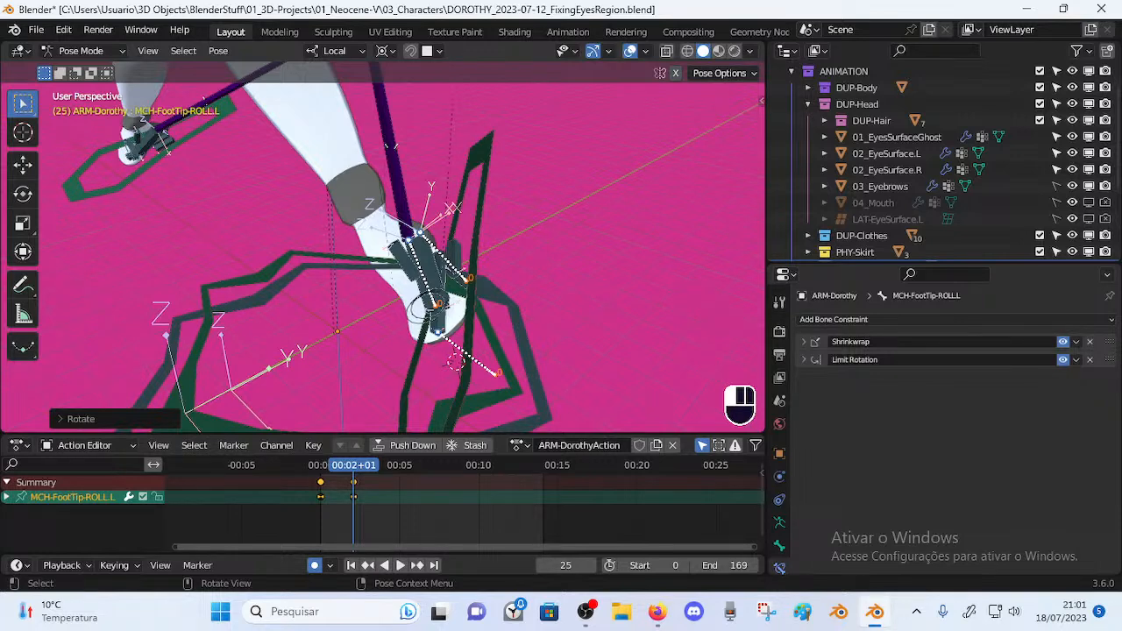
Clear the calculated bone motion paths
{"action": "right_click", "coordinate": [422, 26]}
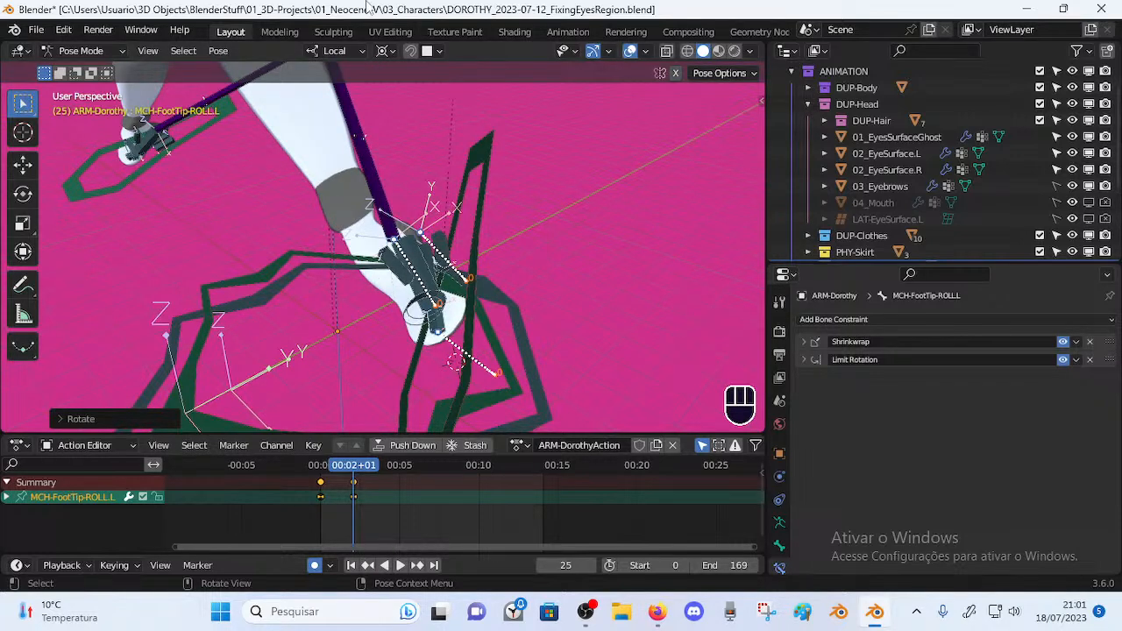
{"action": "key", "text": "alt+t"}
Rotate the left foot tip roll bone MCH-FootTip-ROLL.L about its local X axis at frame 25
{"action": "middle_click_drag", "start_coordinate": [376, 355], "coordinate": [452, 334]}
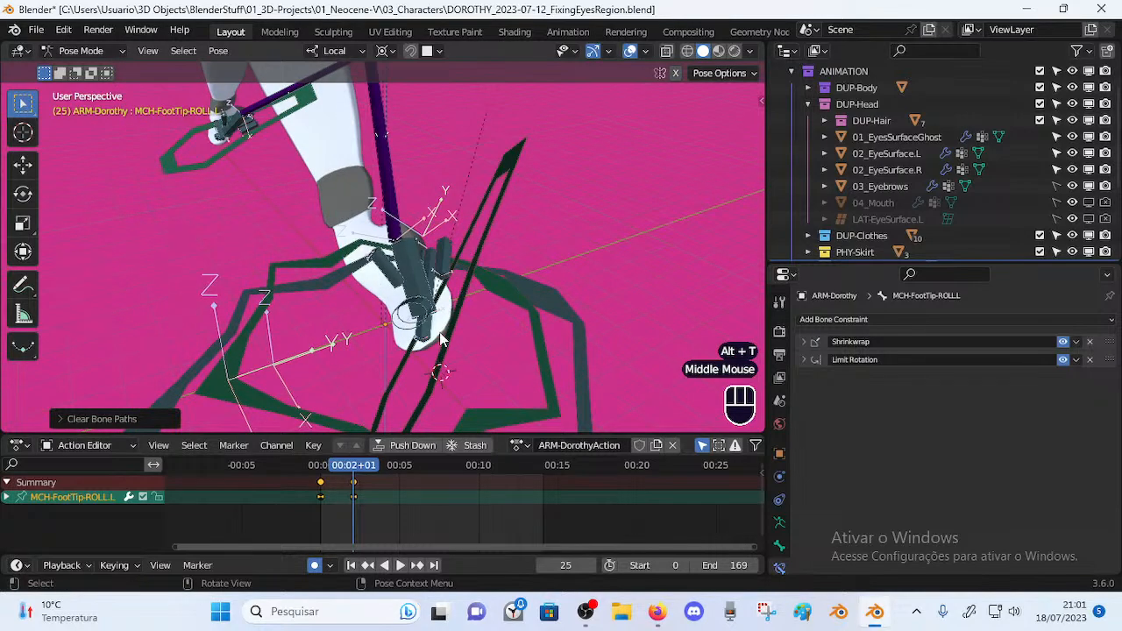
{"action": "key", "text": "r"}
{"action": "key", "text": "x"}
{"action": "left_click", "coordinate": [521, 293]}
{"action": "middle_click_drag", "start_coordinate": [521, 293], "coordinate": [455, 296]}
{"action": "scroll", "coordinate": [393, 317], "scroll_direction": "up", "scroll_amount": 1}
{"action": "scroll", "coordinate": [523, 300], "scroll_direction": "up", "scroll_amount": 1}
{"action": "scroll", "coordinate": [434, 283], "scroll_direction": "down", "scroll_amount": 2}
Scrub the timeline to preview the foot animation and select all bones to check their keyframes
{"action": "left_click_drag", "start_coordinate": [353, 473], "coordinate": [322, 476]}
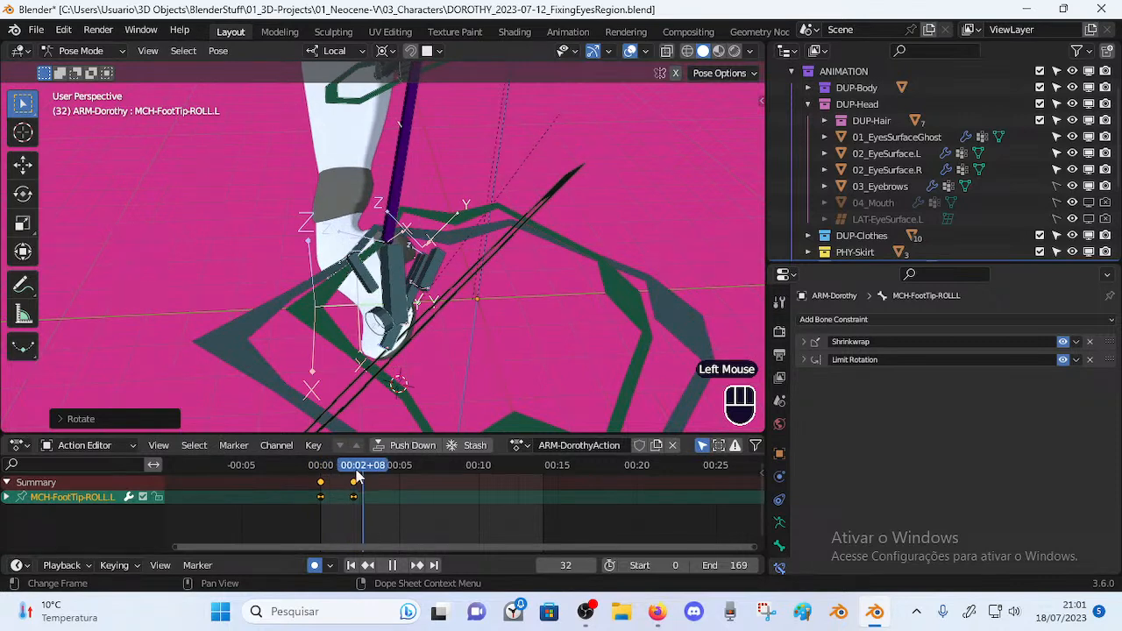
{"action": "key", "text": "space"}
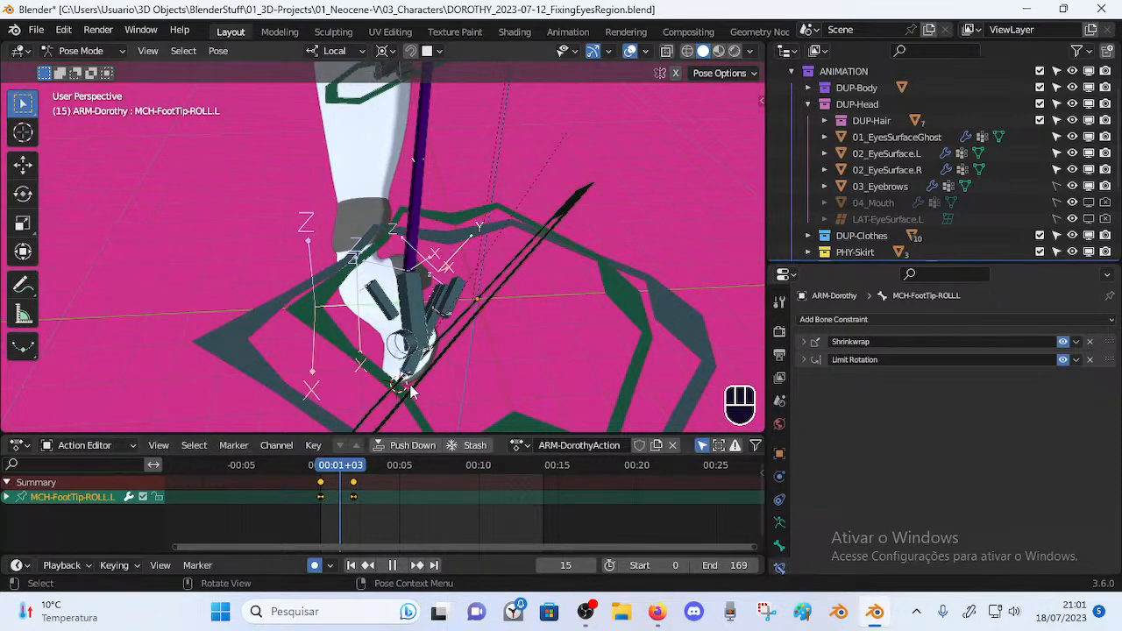
{"action": "key", "text": "a"}
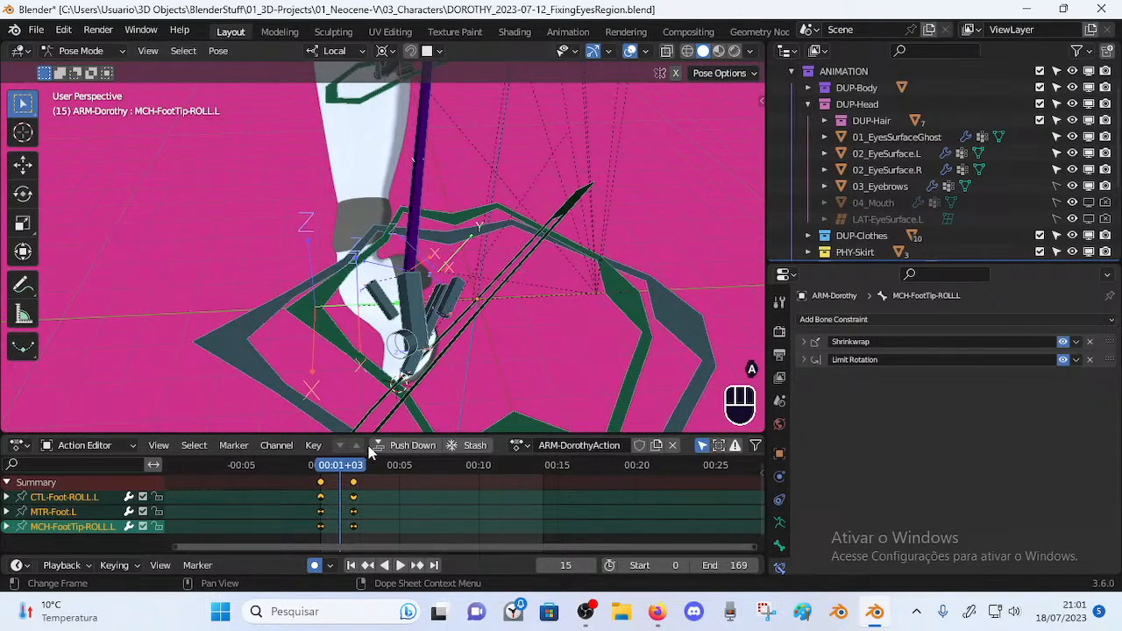
{"action": "middle_click_drag", "start_coordinate": [384, 331], "coordinate": [379, 294], "text": "shift"}
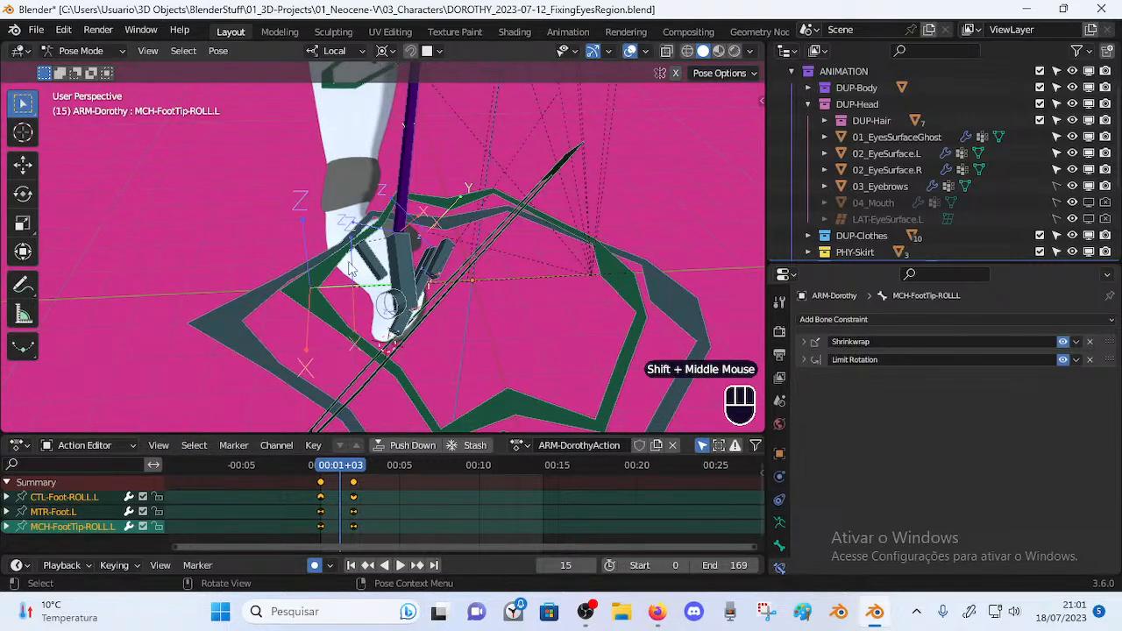
At frame 25, reposition the left foot master control MTR-Foot.L and rotate it about its local X axis
{"action": "middle_click_drag", "start_coordinate": [320, 270], "coordinate": [455, 289]}
{"action": "left_click", "coordinate": [491, 237]}
{"action": "key", "text": "Up"}
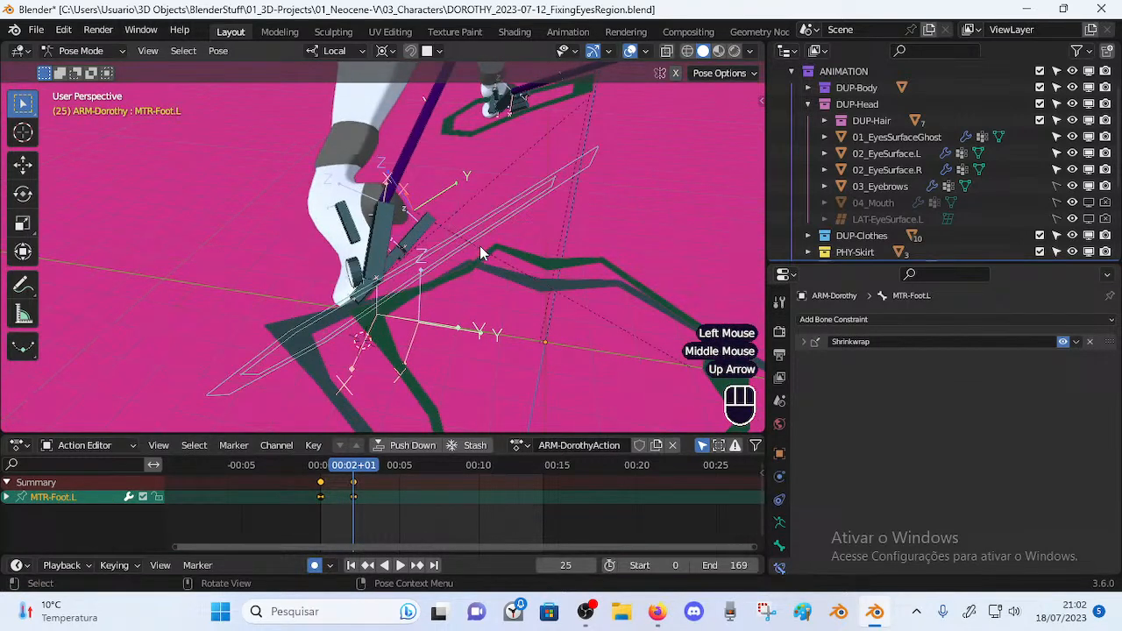
{"action": "key", "text": "g"}
{"action": "left_click", "coordinate": [460, 223]}
{"action": "key", "text": "r"}
{"action": "key", "text": "x"}
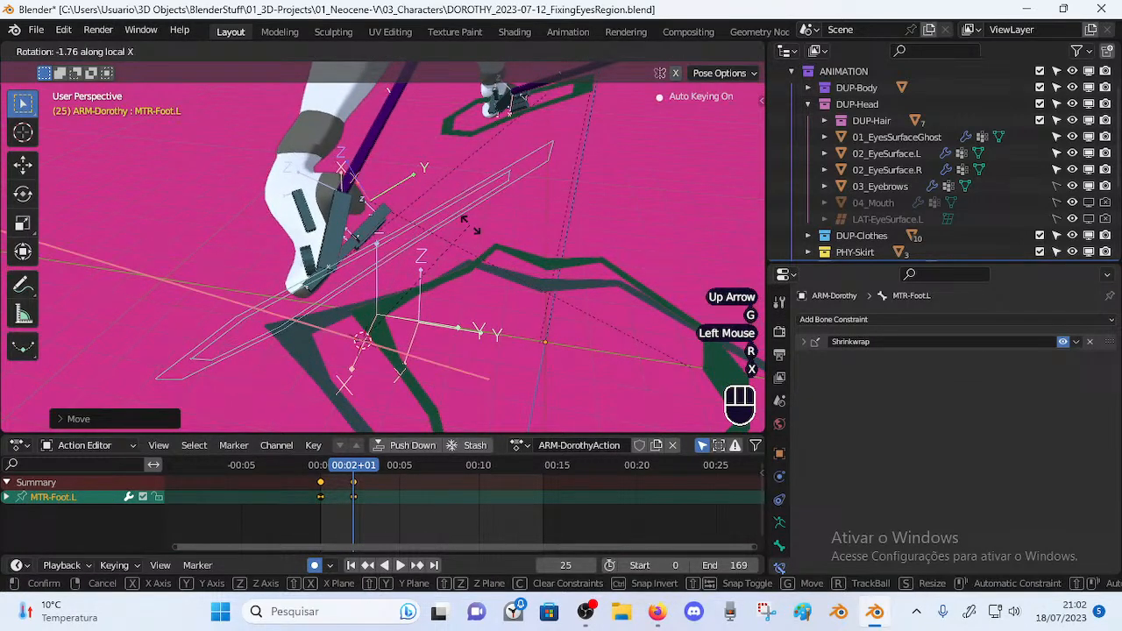
{"action": "left_click", "coordinate": [480, 234]}
{"action": "key", "text": "g"}
{"action": "left_click", "coordinate": [442, 222]}
Select the left foot roll control CTL-Foot-ROLL.L
{"action": "middle_click_drag", "start_coordinate": [443, 221], "coordinate": [324, 190], "text": "shift"}
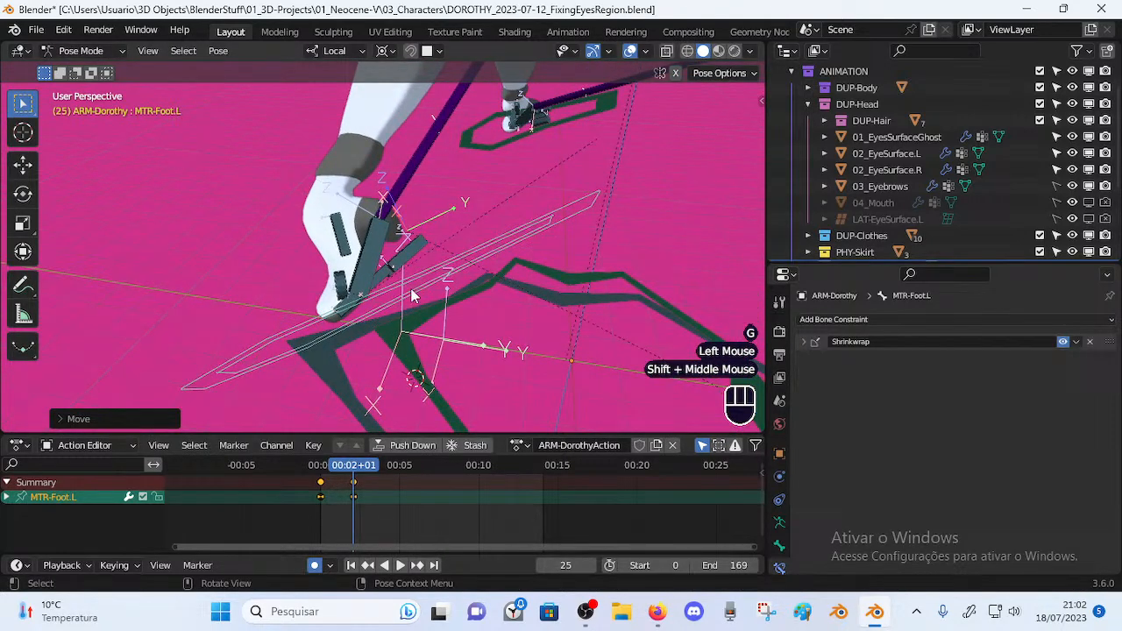
{"action": "left_click", "coordinate": [427, 161]}
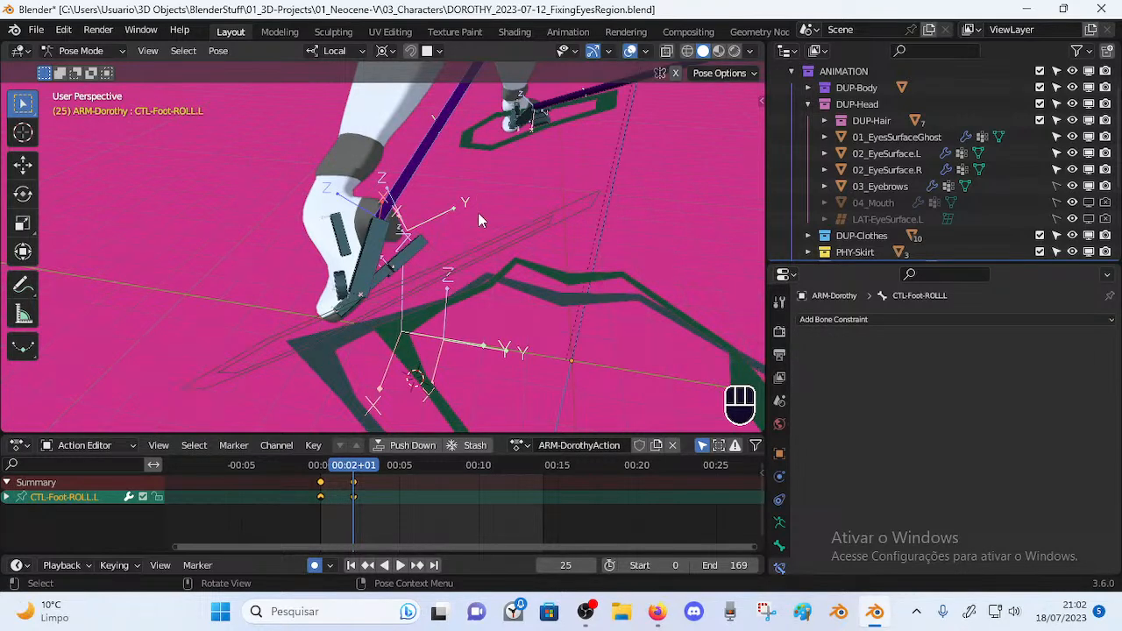
{"action": "key", "text": "r"}
{"action": "key", "text": "x"}
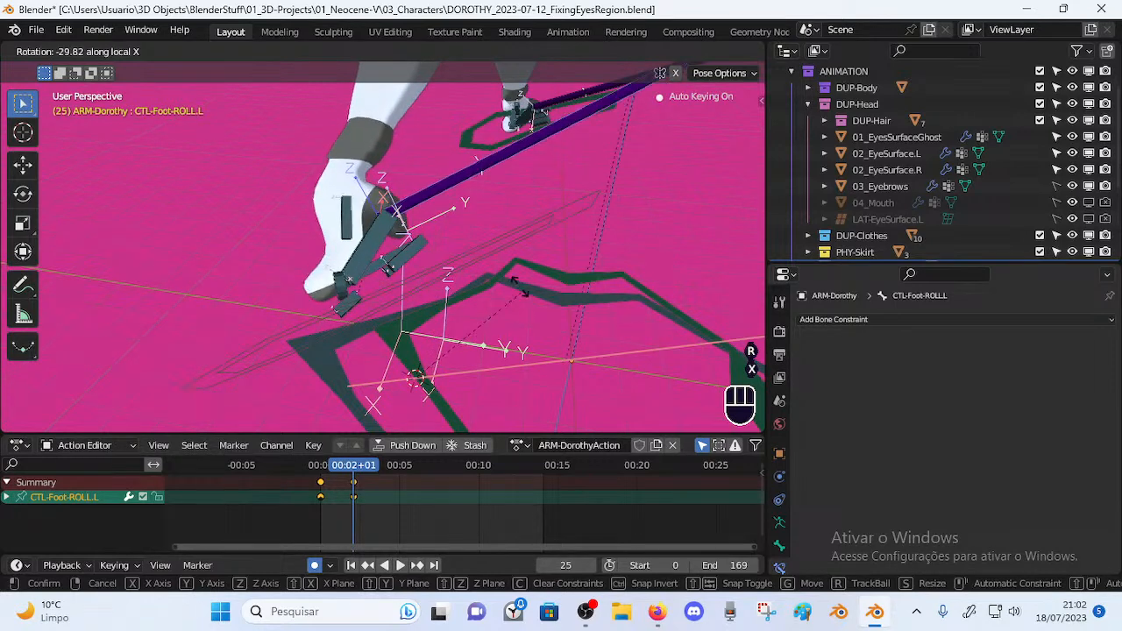
{"action": "key", "text": "Escape"}
Rotate the left foot roll control CTL-Foot-ROLL.L in the negative direction about its local X axis at frame 25
{"action": "key", "text": "r"}
{"action": "key", "text": "x"}
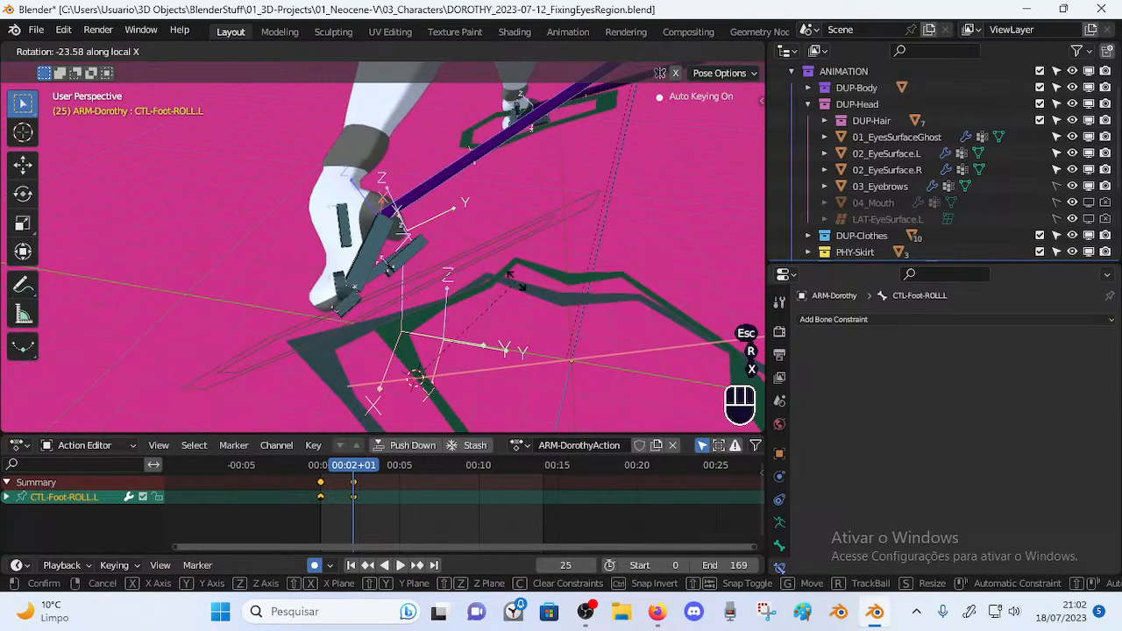
{"action": "left_click", "coordinate": [490, 252]}
Select MTR-Foot.L and scrub the timeline to check its motion, ending on the keyframe at frame 25
{"action": "left_click", "coordinate": [491, 249]}
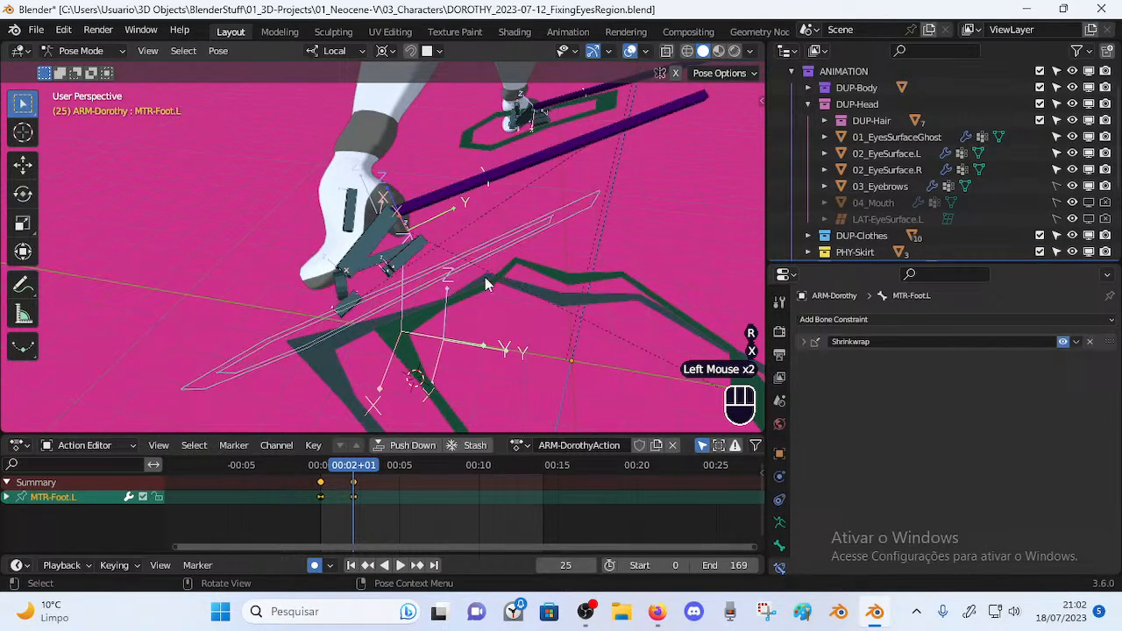
{"action": "left_click", "coordinate": [348, 458]}
{"action": "mouse_move", "coordinate": [348, 466]}
{"action": "left_mouse_down"}
{"action": "mouse_move", "coordinate": [333, 467]}
{"action": "mouse_move", "coordinate": [356, 465]}
{"action": "left_mouse_up"}
{"action": "key", "text": "Up"}
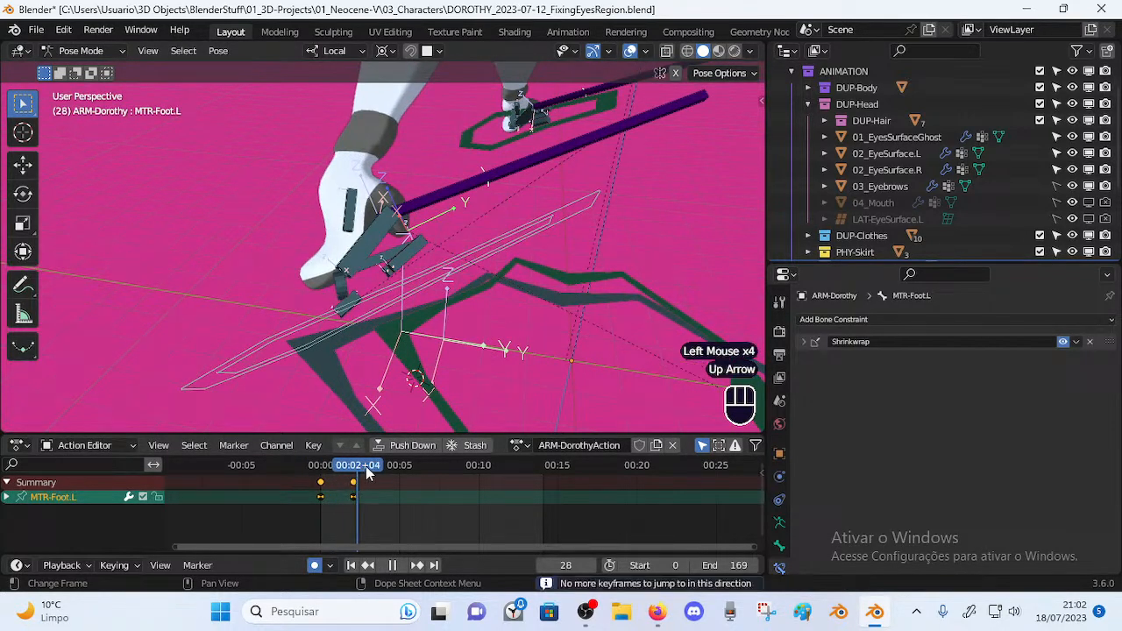
{"action": "key", "text": "Down"}
Rotate the left foot tip roll bone MCH-FootTip-ROLL.L about -23 degrees around its local X axis at frame 25
{"action": "left_click", "coordinate": [342, 305]}
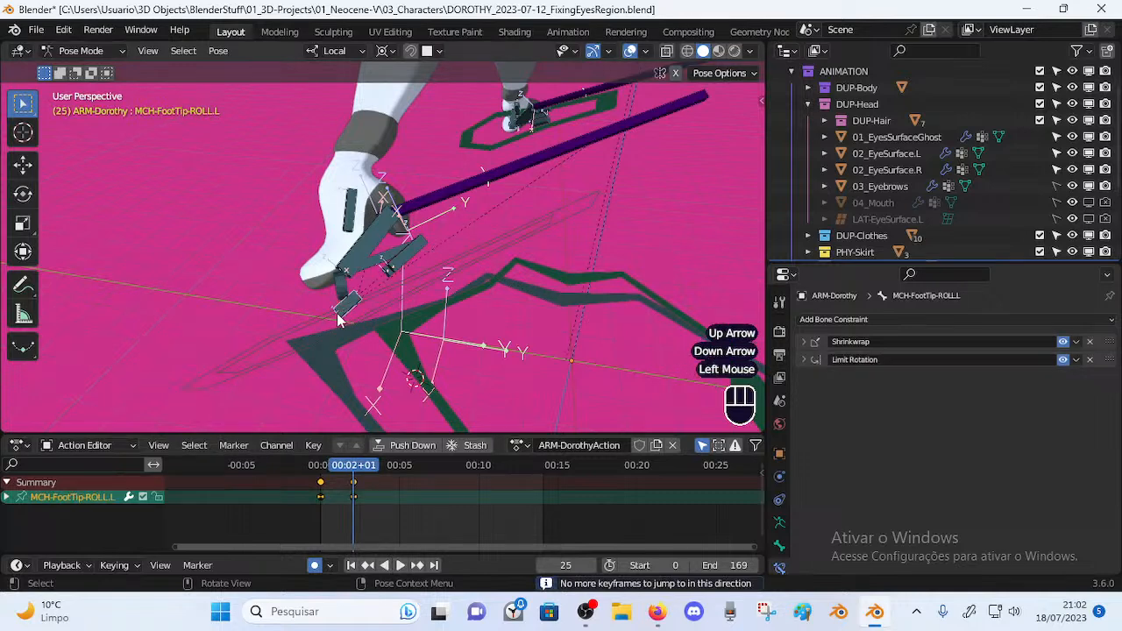
{"action": "key", "text": "r"}
{"action": "key", "text": "x"}
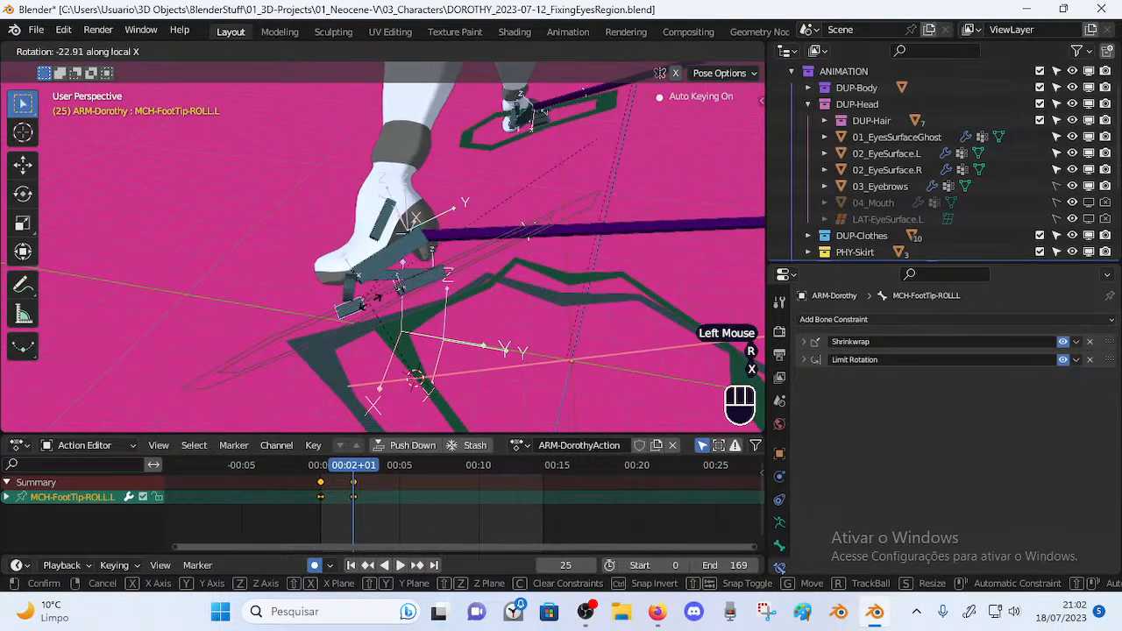
{"action": "left_click", "coordinate": [373, 305]}
{"action": "key", "text": "g"}
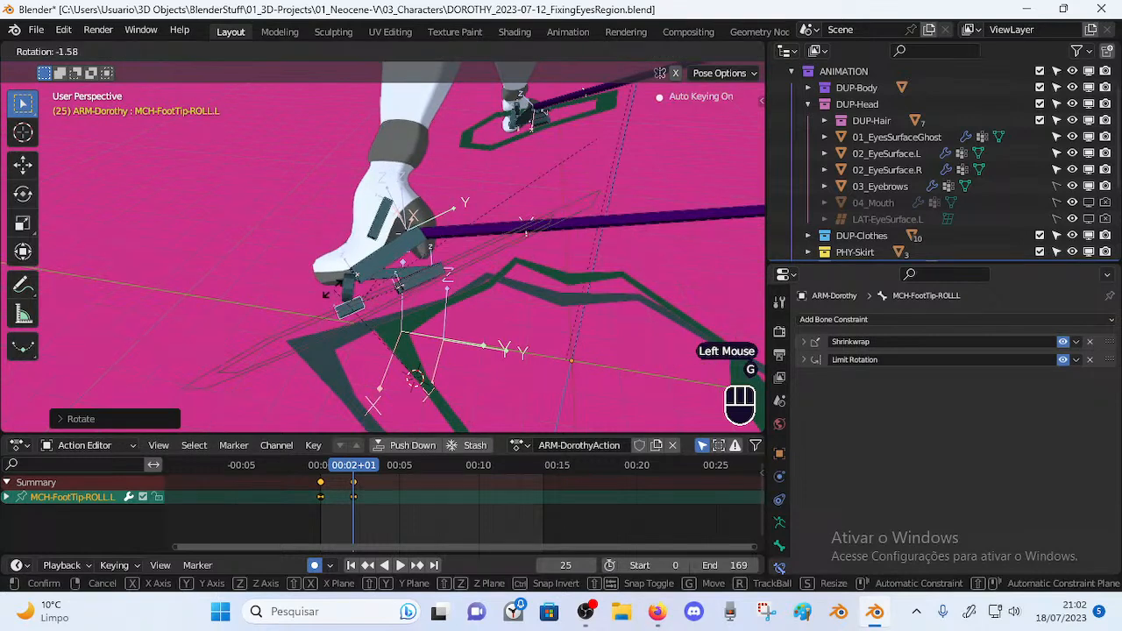
{"action": "key", "text": "Escape"}
{"action": "middle_click_drag", "start_coordinate": [360, 302], "coordinate": [369, 321]}
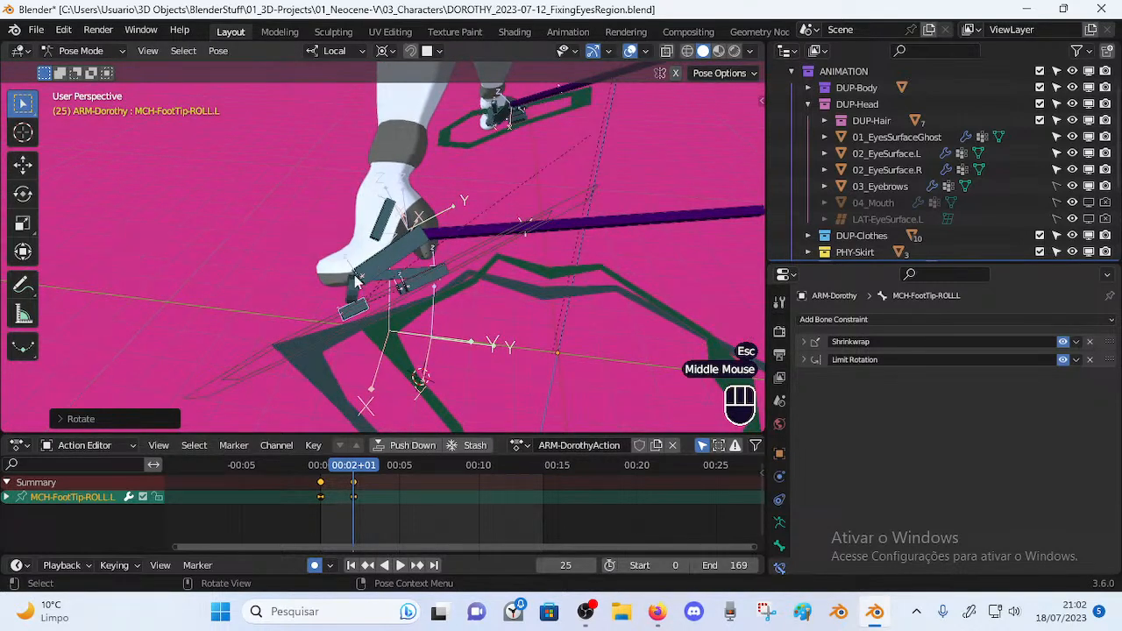
{"action": "middle_click_drag", "start_coordinate": [387, 303], "coordinate": [315, 279]}
{"action": "scroll", "coordinate": [344, 296], "scroll_direction": "up", "scroll_amount": 1}
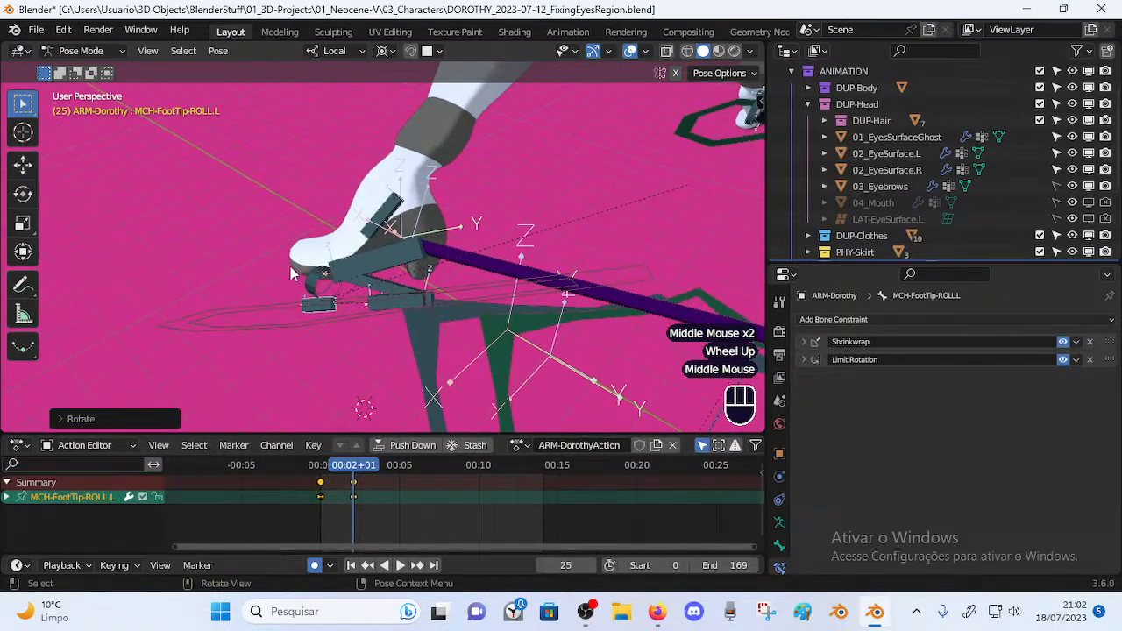
{"action": "middle_click_drag", "start_coordinate": [289, 259], "coordinate": [330, 260]}
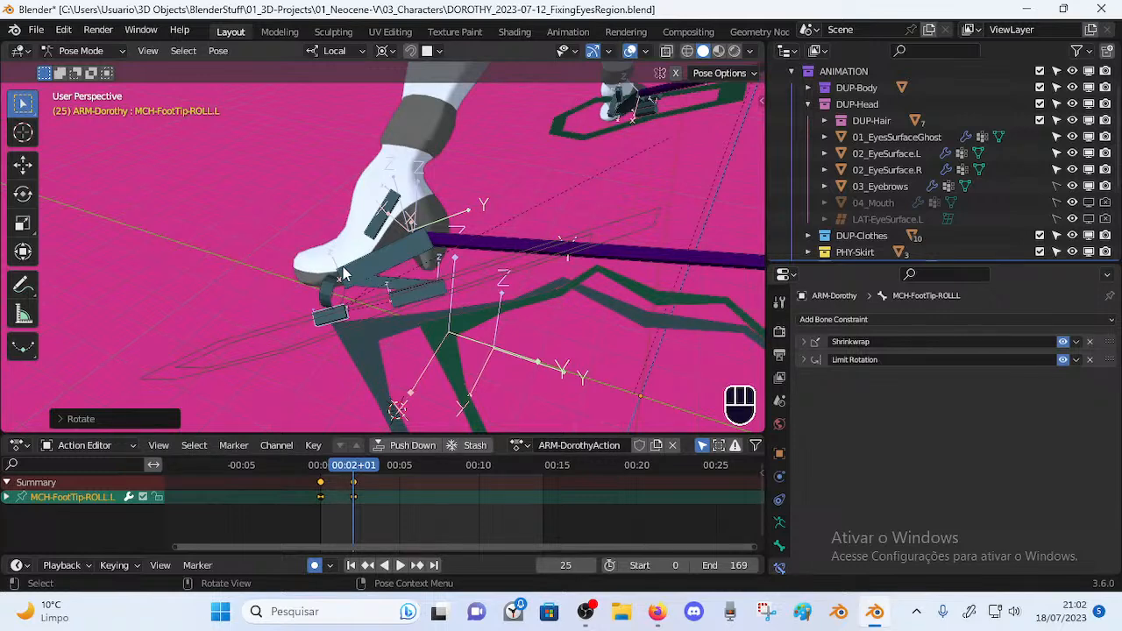
Scrub the timeline back to frame 20 and examine the rotated left foot and its roll bones from several angles
{"action": "middle_click_drag", "start_coordinate": [358, 295], "coordinate": [386, 288]}
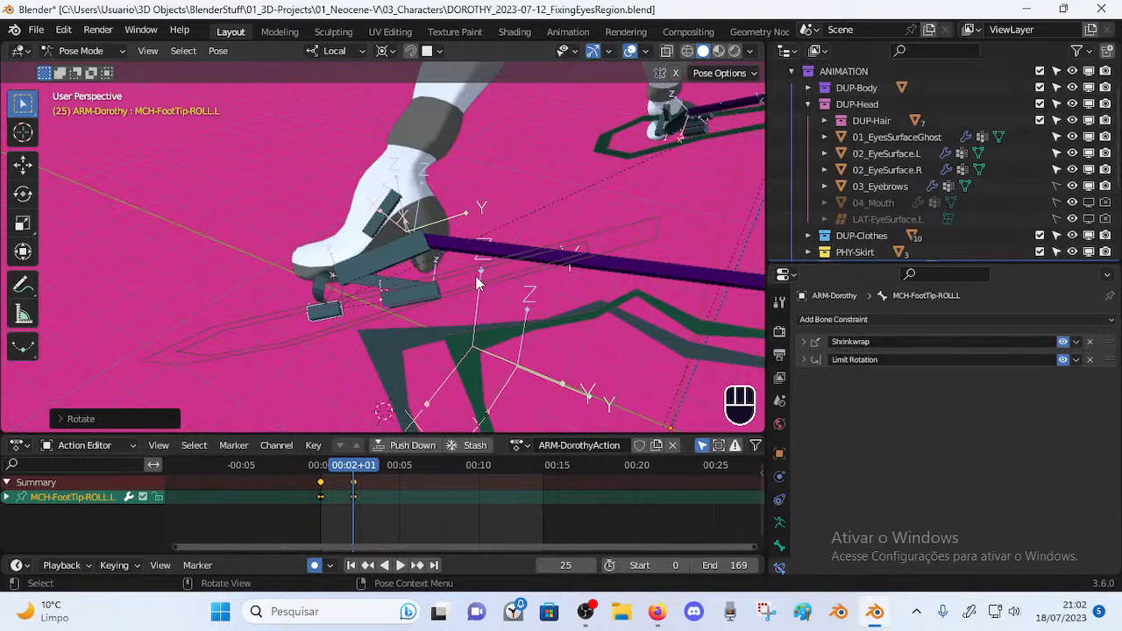
{"action": "middle_click_drag", "start_coordinate": [490, 265], "coordinate": [465, 252]}
{"action": "middle_click_drag", "start_coordinate": [465, 252], "coordinate": [225, 239]}
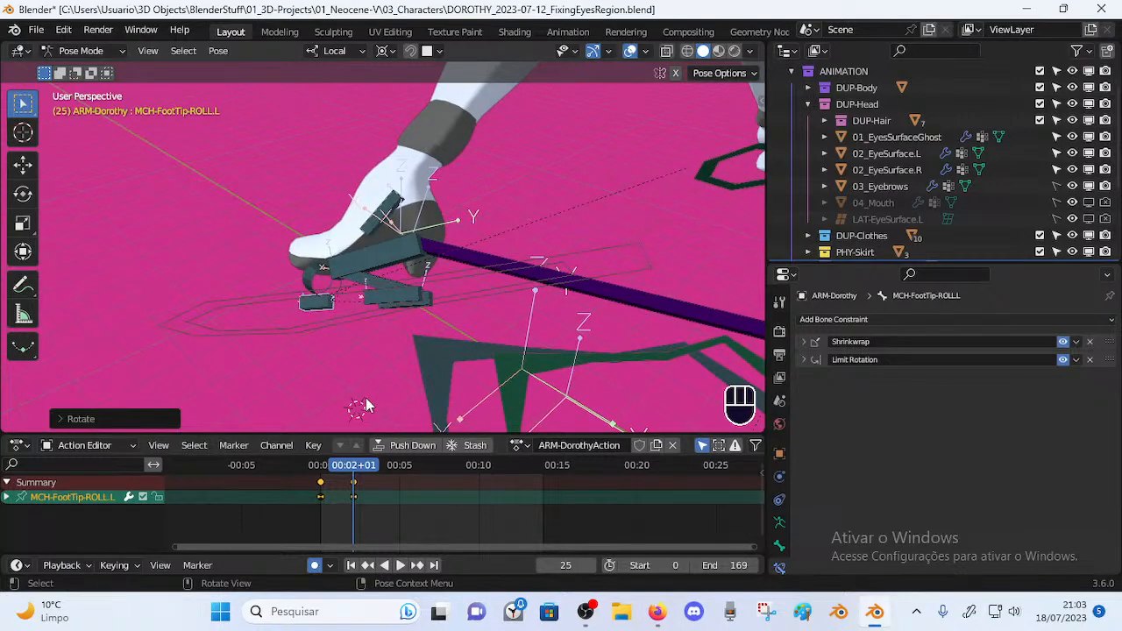
{"action": "left_click_drag", "start_coordinate": [358, 473], "coordinate": [344, 468]}
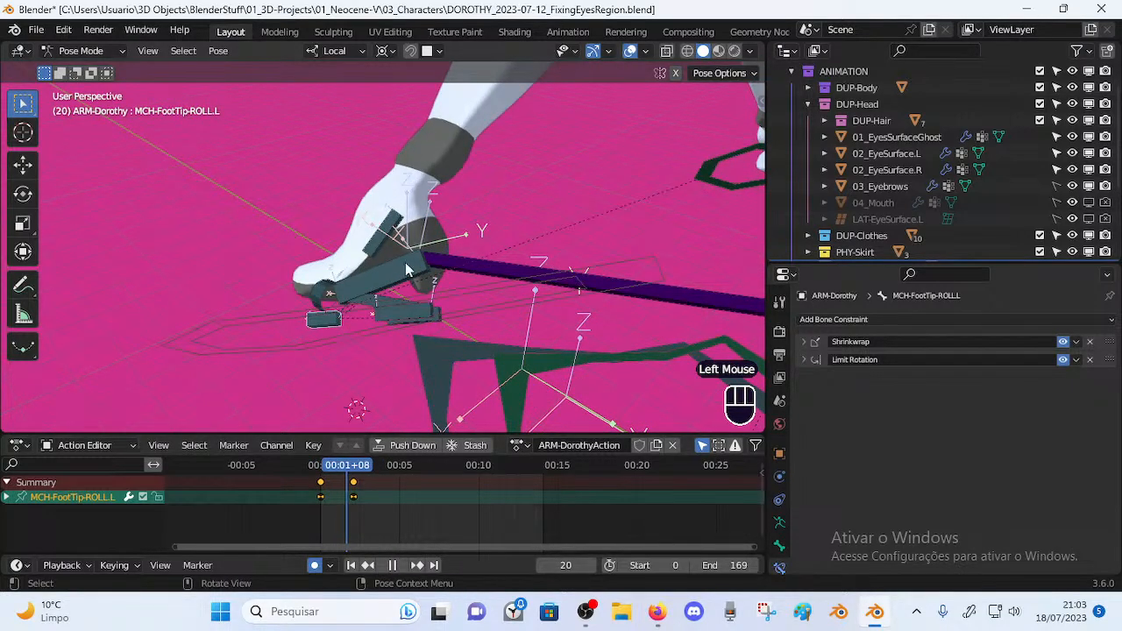
{"action": "scroll", "coordinate": [392, 288], "scroll_direction": "down", "scroll_amount": 2}
{"action": "mouse_move", "coordinate": [392, 288]}
{"action": "middle_mouse_down"}
{"action": "mouse_move", "coordinate": [439, 281]}
{"action": "mouse_move", "coordinate": [391, 290]}
{"action": "middle_mouse_up"}
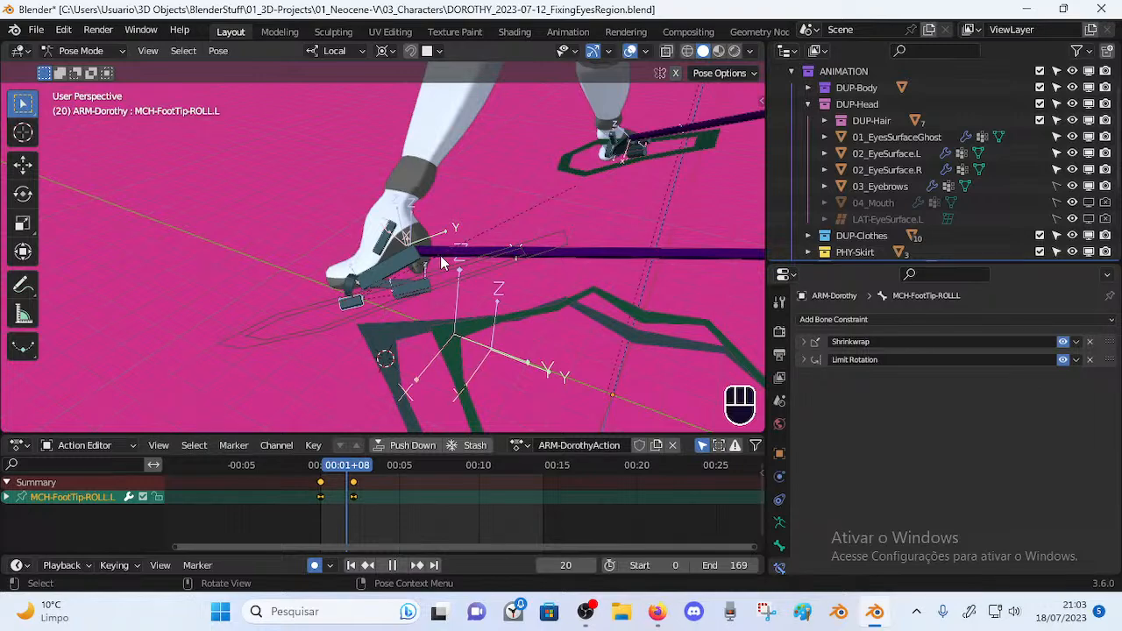
{"action": "middle_click_drag", "start_coordinate": [439, 259], "coordinate": [372, 288]}
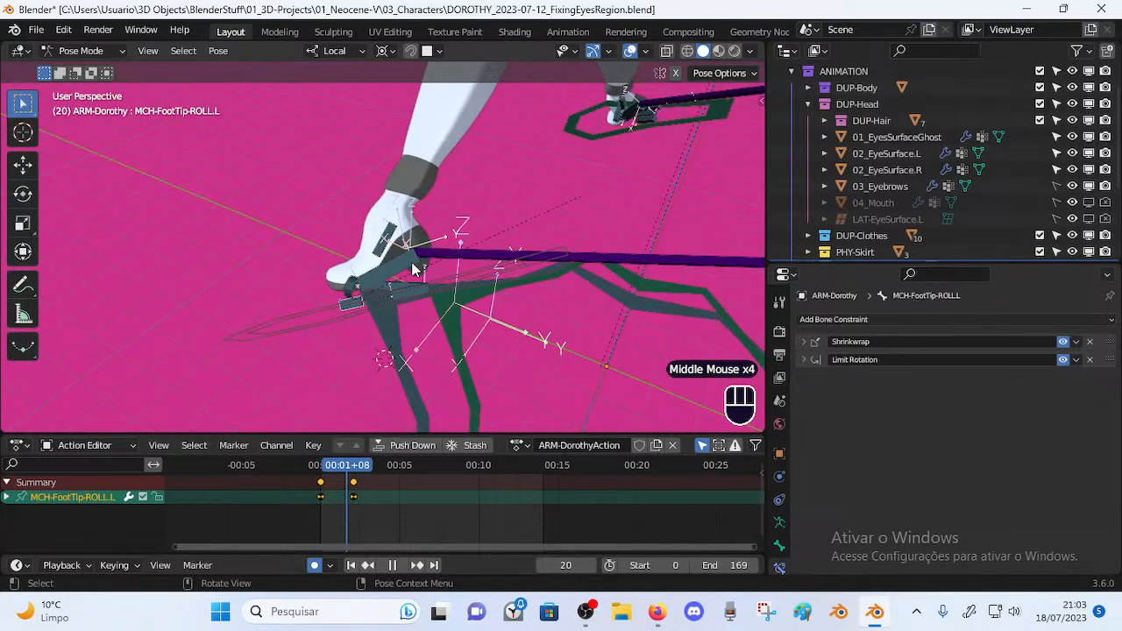
{"action": "middle_click_drag", "start_coordinate": [415, 279], "coordinate": [377, 280]}
{"action": "scroll", "coordinate": [327, 286], "scroll_direction": "up", "scroll_amount": 1}
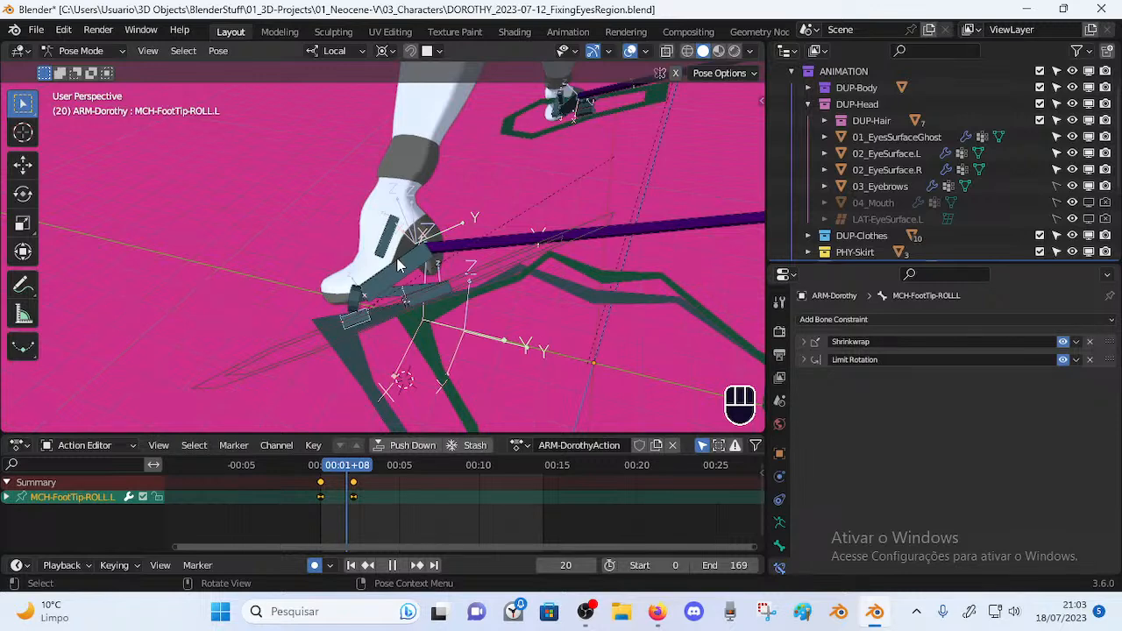
{"action": "middle_click_drag", "start_coordinate": [399, 261], "coordinate": [361, 263]}
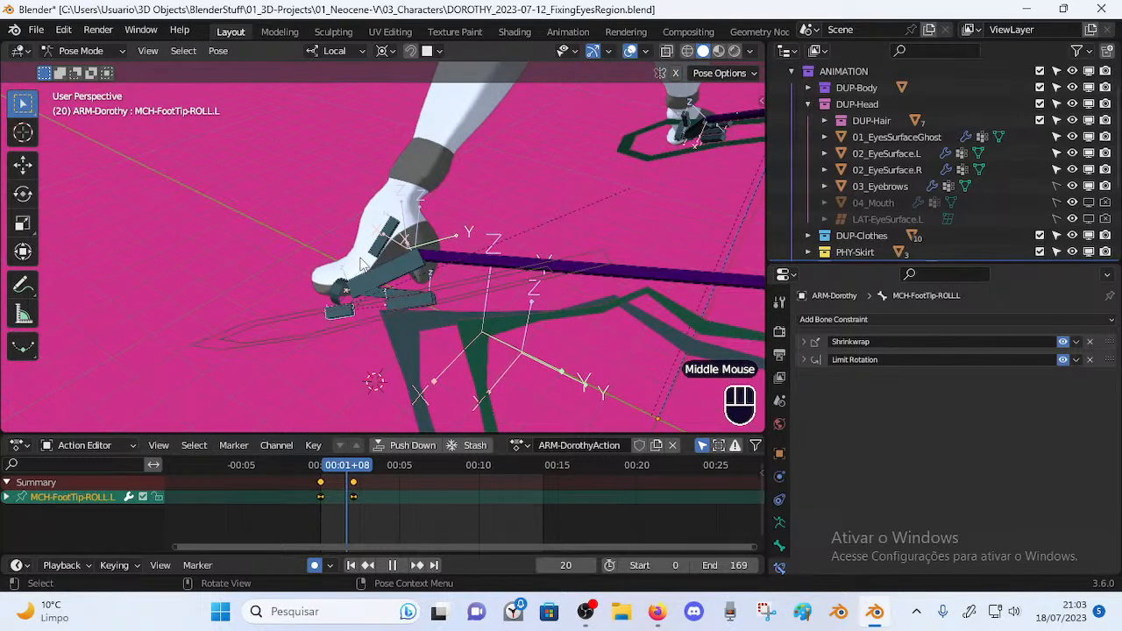
Select all bones of the armature and reset their pose at frame 20
{"action": "key", "text": "a"}
{"action": "key", "text": "alt+q"}
{"action": "key", "text": "alt+q"}
{"action": "scroll", "coordinate": [397, 329], "scroll_direction": "down", "scroll_amount": 2}
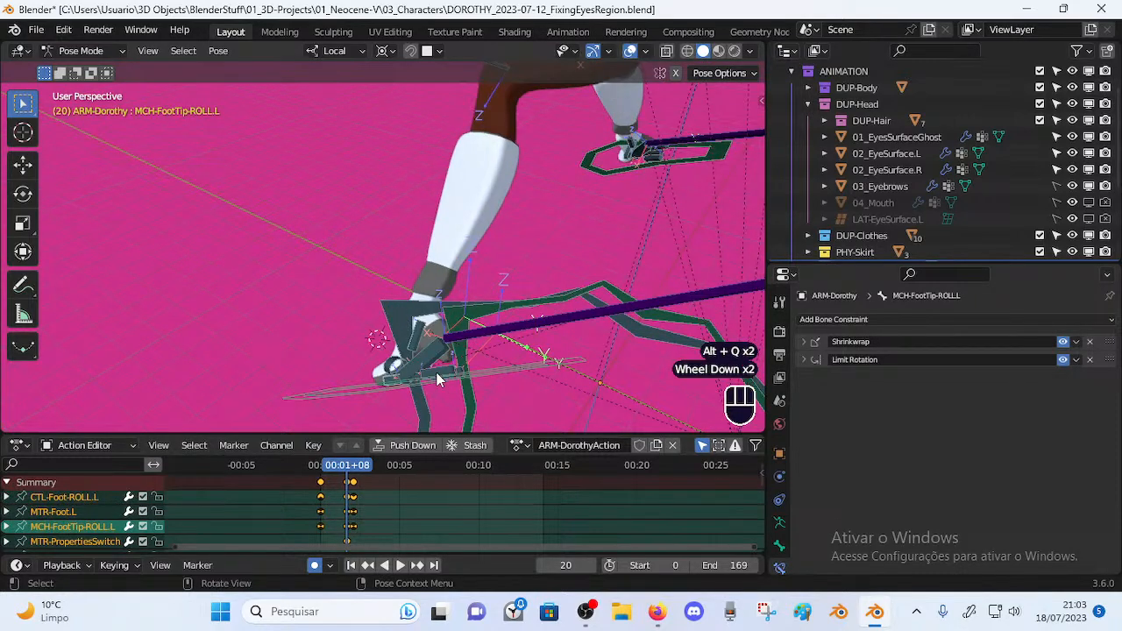
{"action": "middle_click_drag", "start_coordinate": [408, 337], "coordinate": [476, 331]}
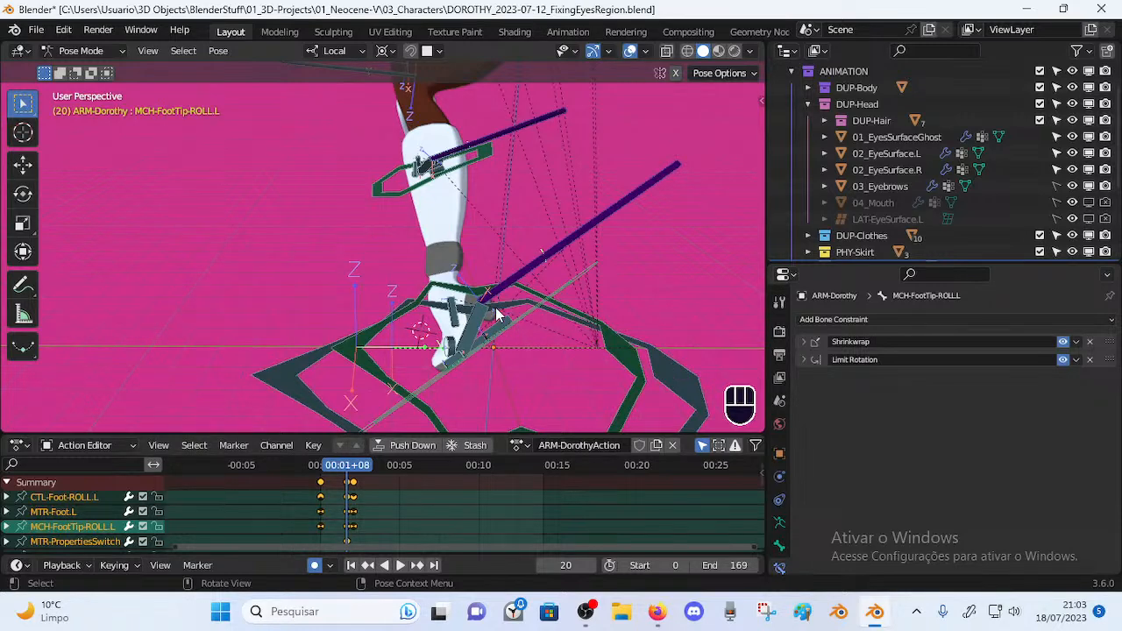
Open DOROTHY_2023-07-14_MoreLegRigImprovements8.blend without saving the current file, and inspect the character's feet
{"action": "left_click", "coordinate": [36, 29]}
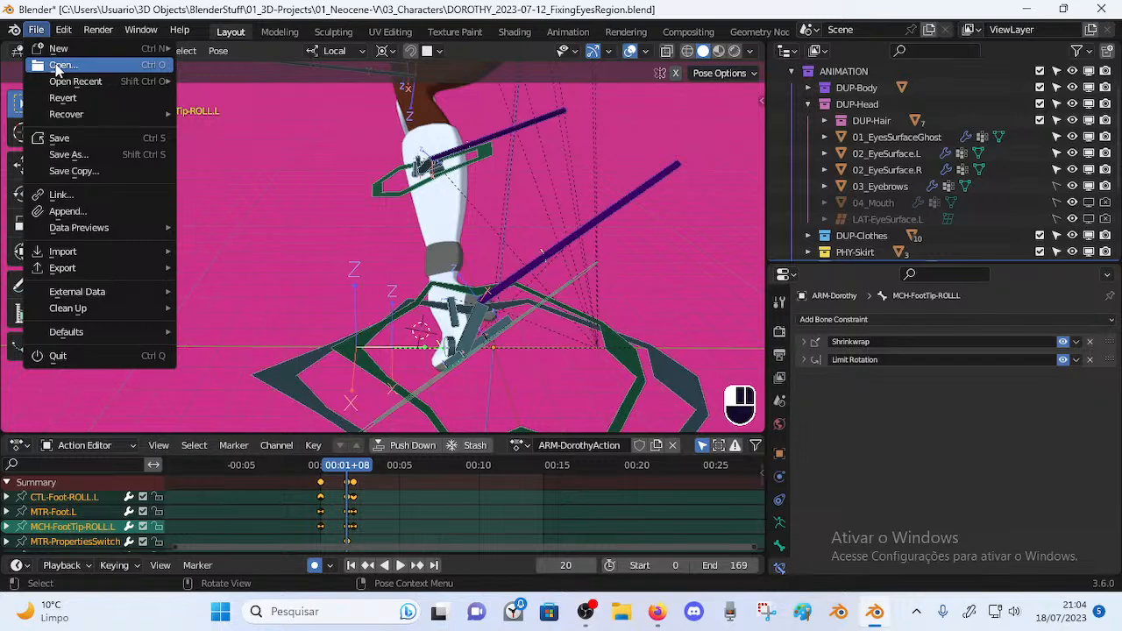
{"action": "left_click", "coordinate": [58, 67]}
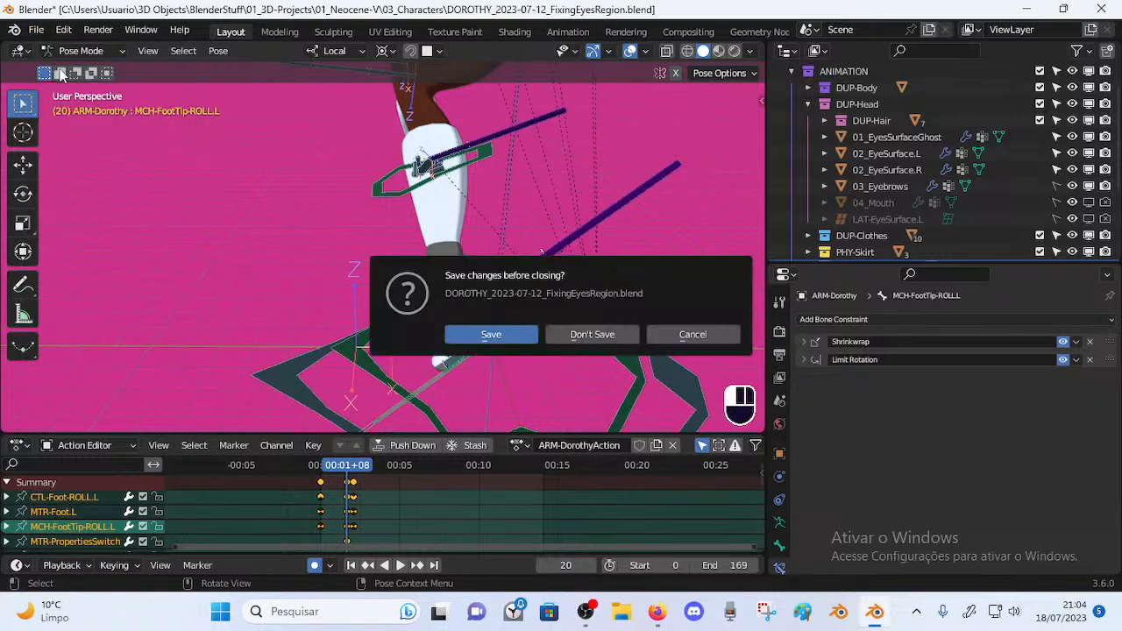
{"action": "left_click", "coordinate": [614, 334]}
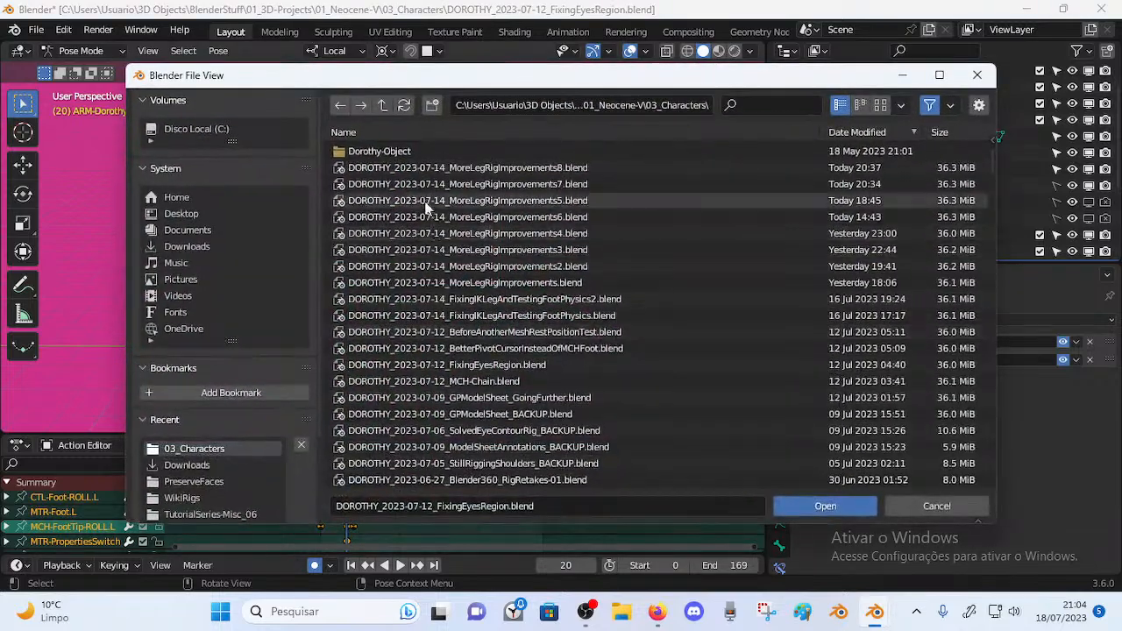
{"action": "double_click", "coordinate": [460, 173]}
{"action": "middle_click_drag", "start_coordinate": [426, 210], "coordinate": [438, 412]}
{"action": "scroll", "coordinate": [476, 458], "scroll_direction": "up", "scroll_amount": 2}
{"action": "middle_click_drag", "start_coordinate": [476, 459], "coordinate": [385, 316], "text": "shift"}
{"action": "scroll", "coordinate": [472, 362], "scroll_direction": "up", "scroll_amount": 1}
{"action": "middle_click_drag", "start_coordinate": [386, 315], "coordinate": [438, 376]}
{"action": "middle_click_drag", "start_coordinate": [438, 376], "coordinate": [460, 355], "text": "shift"}
Open DOROTHY_2023-07-14_FixingIKLegAndTestingFootPhysics2.blend and frame the left foot in the 3D view
{"action": "left_click", "coordinate": [36, 29]}
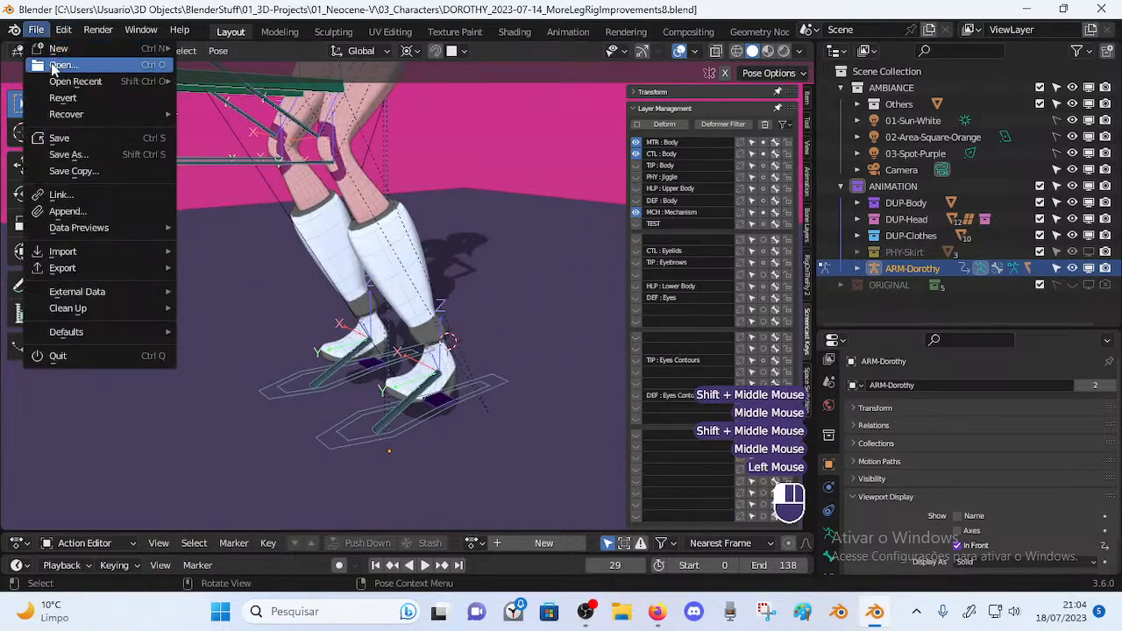
{"action": "left_click", "coordinate": [62, 77]}
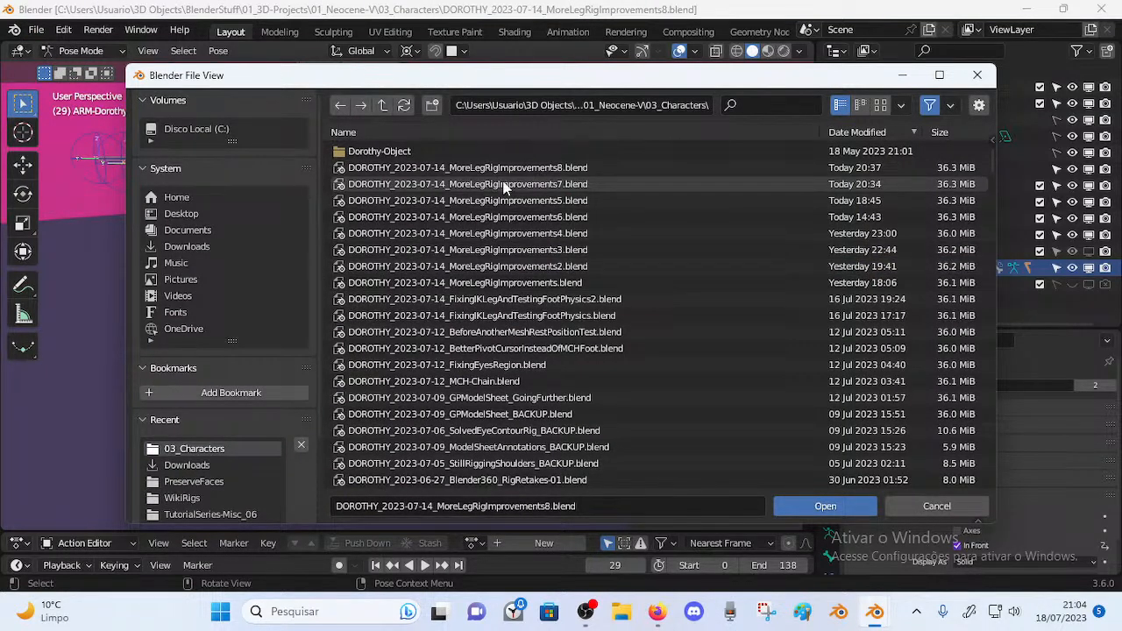
{"action": "double_click", "coordinate": [520, 299]}
{"action": "middle_click_drag", "start_coordinate": [443, 272], "coordinate": [456, 294]}
{"action": "middle_click_drag", "start_coordinate": [456, 293], "coordinate": [565, 326]}
{"action": "middle_click_drag", "start_coordinate": [566, 327], "coordinate": [559, 352], "text": "shift"}
{"action": "middle_click_drag", "start_coordinate": [559, 353], "coordinate": [501, 338]}
Hide the 3D view's sidebar and join the two viewports into one area
{"action": "key", "text": "n"}
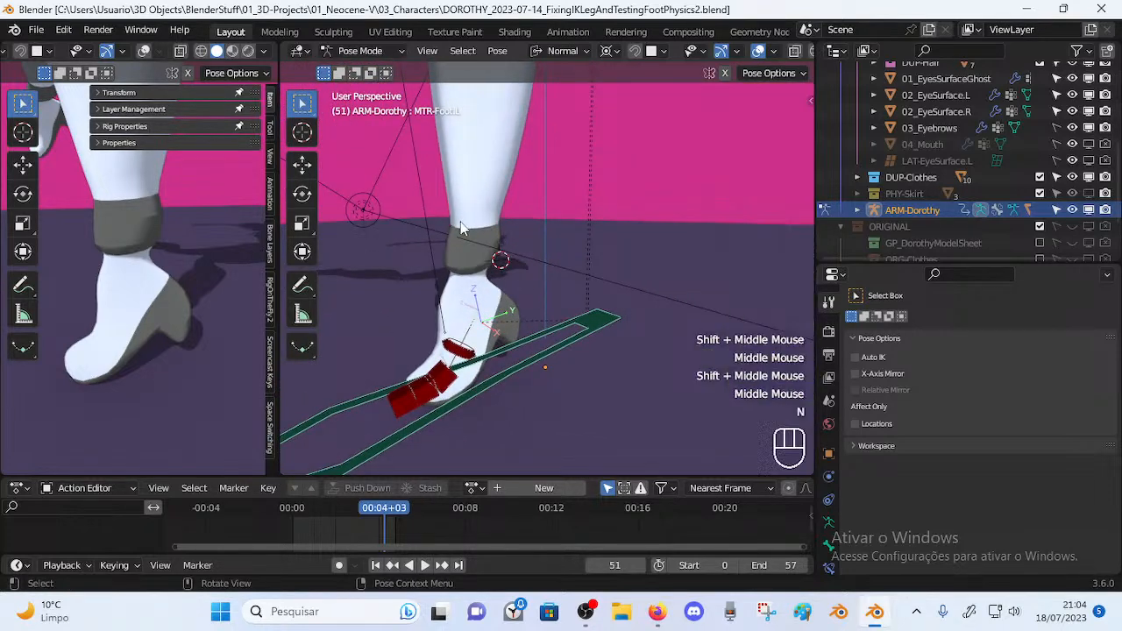
{"action": "right_click", "coordinate": [275, 170]}
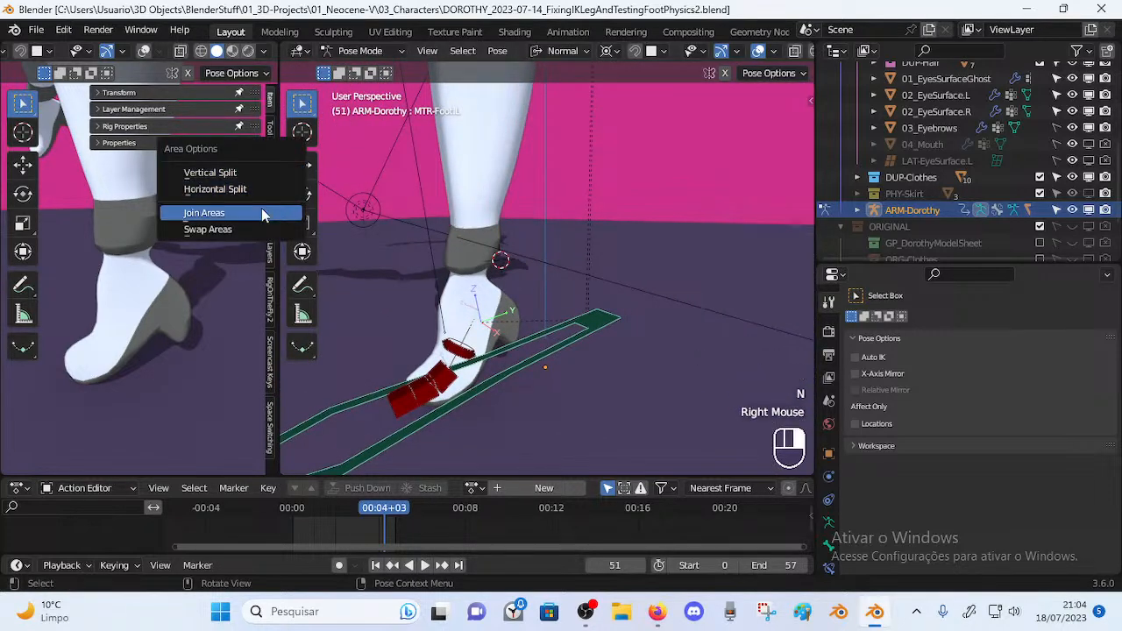
{"action": "left_click", "coordinate": [256, 212]}
Set the transform pivot point to 3D Cursor and place the 3D cursor at the left foot's heel
{"action": "left_click", "coordinate": [428, 52]}
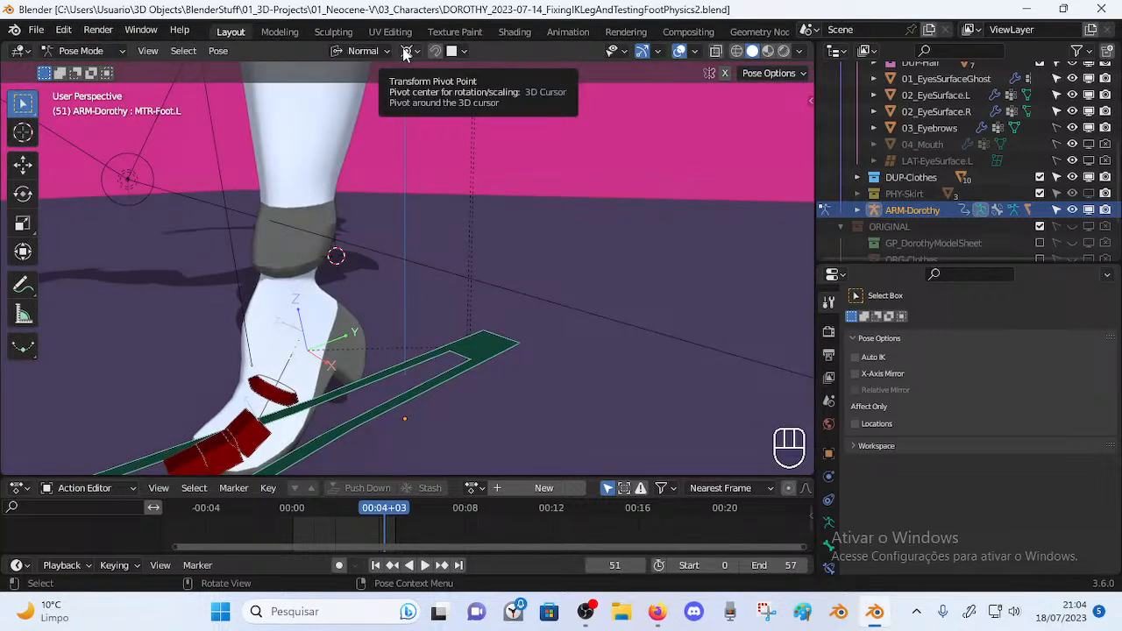
{"action": "left_click", "coordinate": [409, 51]}
{"action": "left_click", "coordinate": [409, 52]}
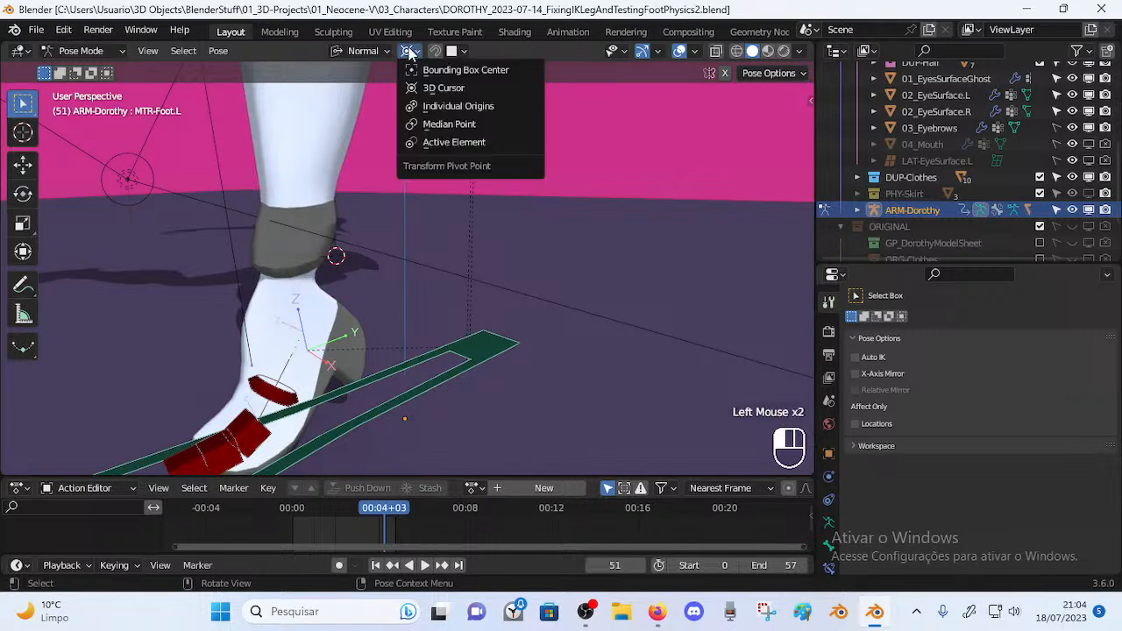
{"action": "left_click", "coordinate": [420, 91]}
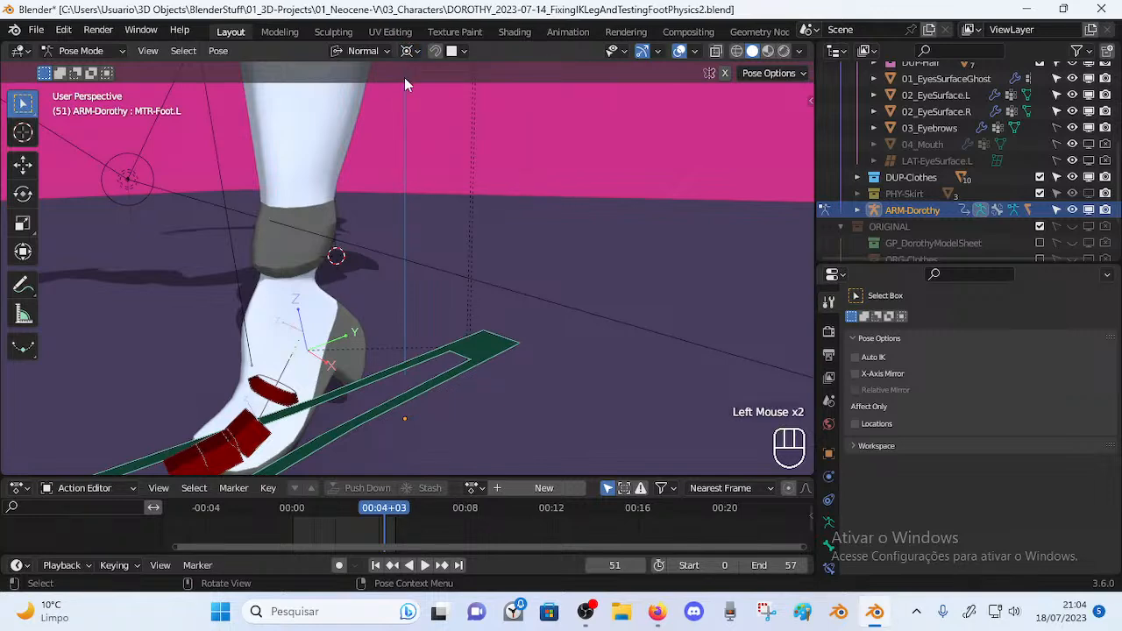
{"action": "middle_click_drag", "start_coordinate": [439, 327], "coordinate": [526, 339], "text": "shift"}
{"action": "right_click", "coordinate": [517, 309], "text": "shift"}
Compare the armature in Pose Mode and Edit Mode, examining the left foot master bone relative to the foot bones
{"action": "scroll", "coordinate": [544, 302], "scroll_direction": "down", "scroll_amount": 1}
{"action": "key", "text": "Tab"}
{"action": "scroll", "coordinate": [491, 253], "scroll_direction": "down", "scroll_amount": 4}
{"action": "middle_click_drag", "start_coordinate": [491, 253], "coordinate": [590, 287], "text": "shift"}
{"action": "key", "text": "Tab"}
{"action": "scroll", "coordinate": [479, 360], "scroll_direction": "up", "scroll_amount": 3}
{"action": "scroll", "coordinate": [561, 294], "scroll_direction": "up", "scroll_amount": 1}
{"action": "key", "text": "Tab"}
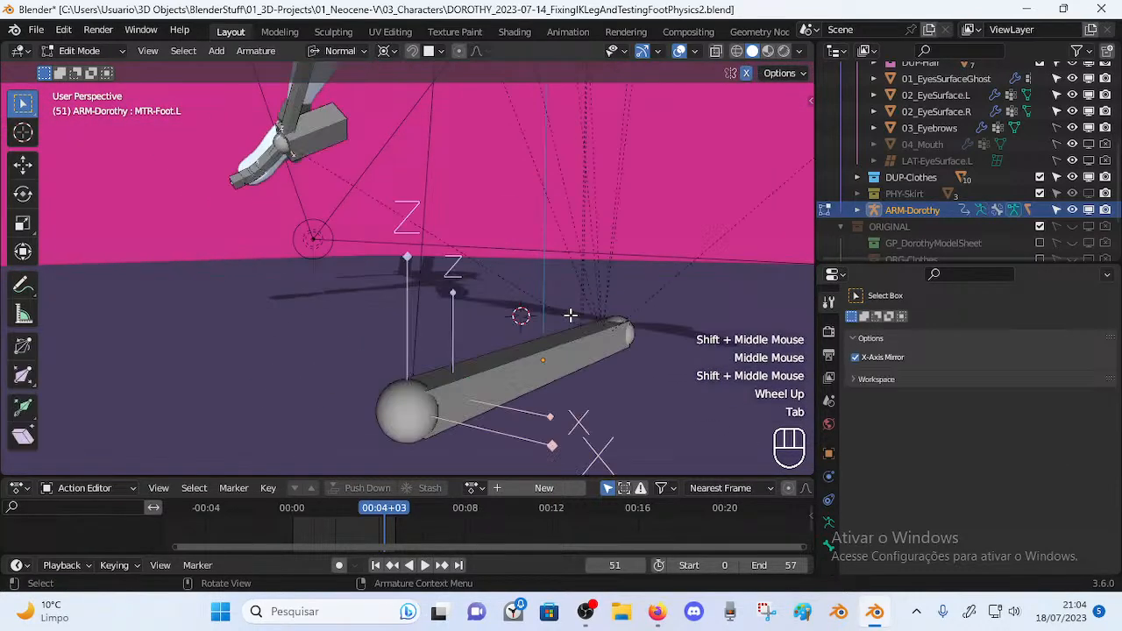
{"action": "scroll", "coordinate": [532, 303], "scroll_direction": "down", "scroll_amount": 1}
{"action": "scroll", "coordinate": [532, 302], "scroll_direction": "down", "scroll_amount": 1}
{"action": "middle_click_drag", "start_coordinate": [578, 240], "coordinate": [507, 273]}
{"action": "scroll", "coordinate": [523, 312], "scroll_direction": "up", "scroll_amount": 1}
{"action": "key", "text": "Tab"}
{"action": "key", "text": "Tab"}
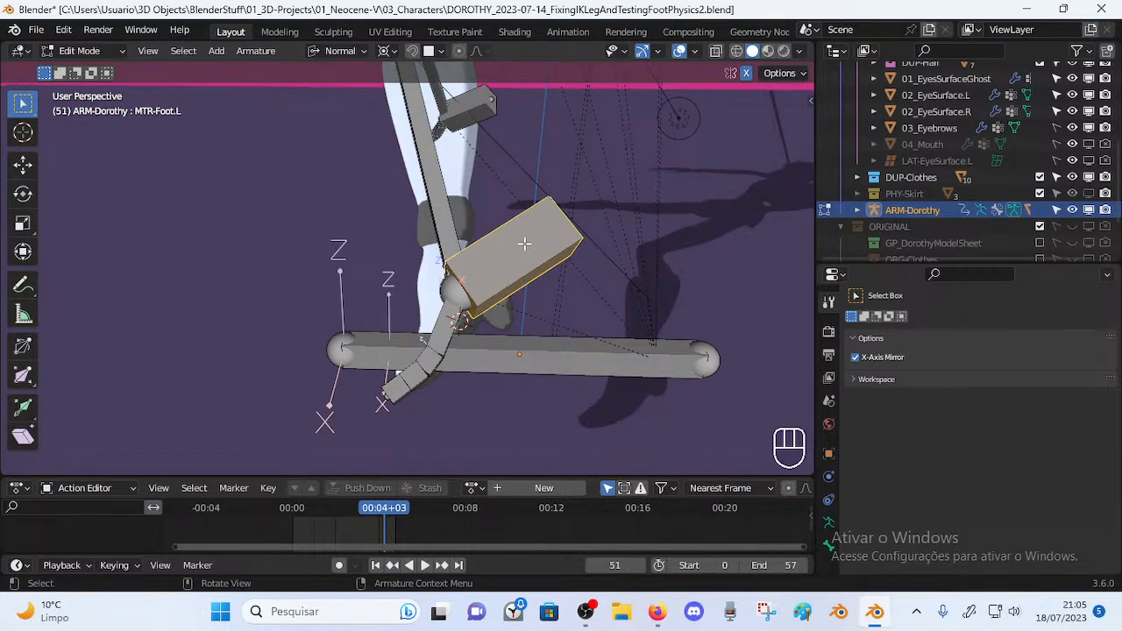
{"action": "scroll", "coordinate": [520, 242], "scroll_direction": "down", "scroll_amount": 1}
{"action": "scroll", "coordinate": [521, 241], "scroll_direction": "up", "scroll_amount": 2}
{"action": "scroll", "coordinate": [517, 230], "scroll_direction": "down", "scroll_amount": 2}
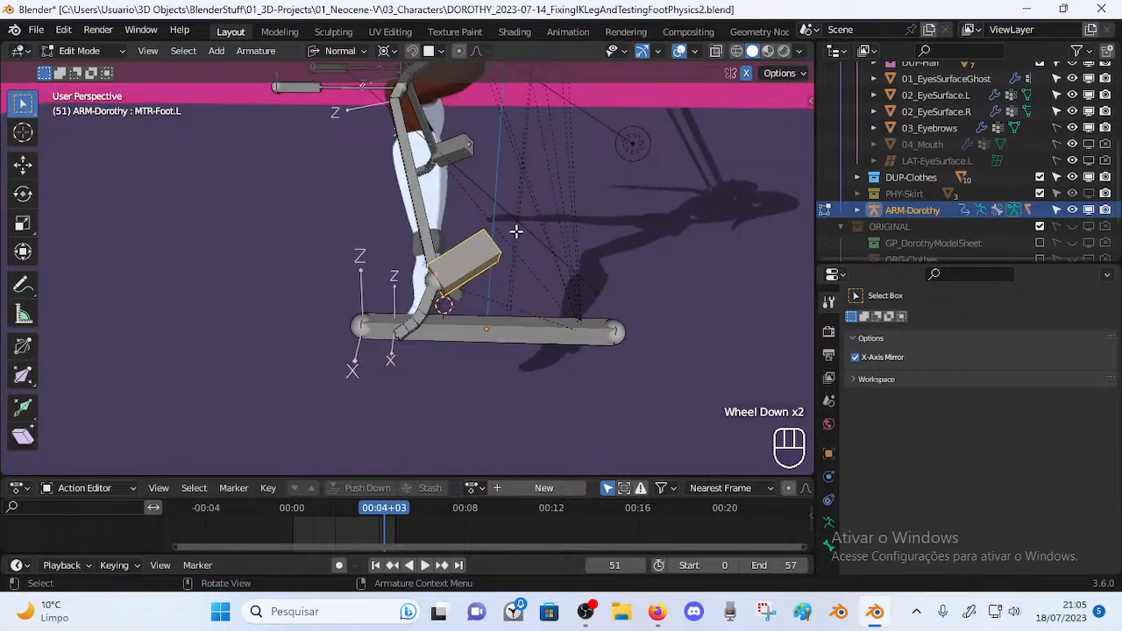
{"action": "scroll", "coordinate": [516, 231], "scroll_direction": "up", "scroll_amount": 1}
{"action": "mouse_move", "coordinate": [517, 231]}
{"action": "middle_mouse_down"}
{"action": "mouse_move", "coordinate": [530, 239]}
{"action": "mouse_move", "coordinate": [503, 241]}
{"action": "mouse_move", "coordinate": [517, 228]}
{"action": "middle_mouse_up"}
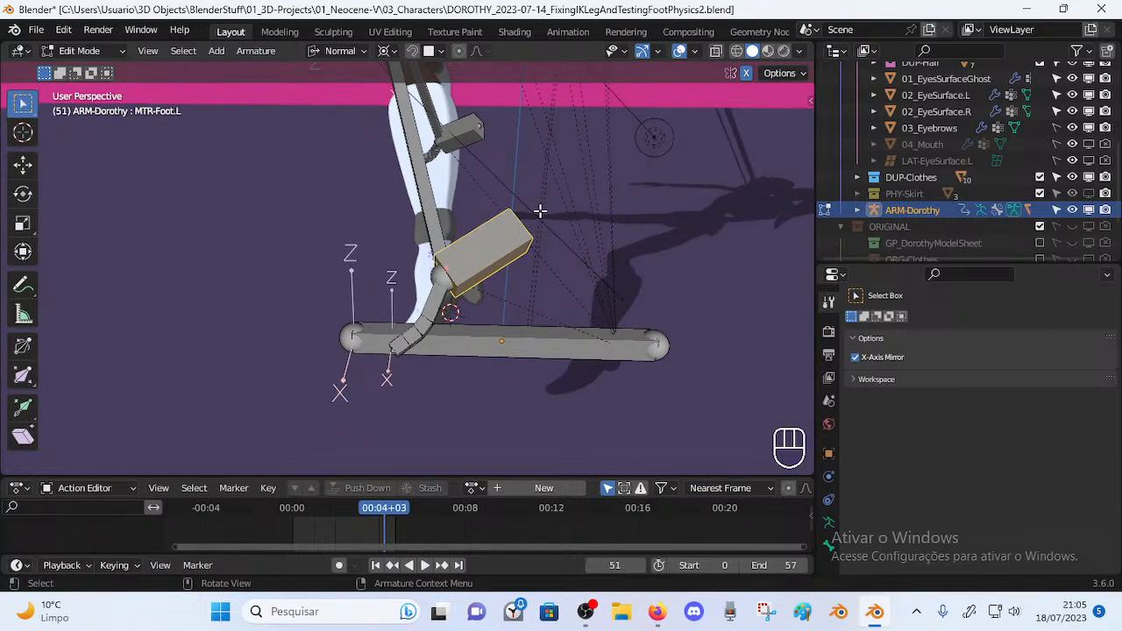
{"action": "middle_click_drag", "start_coordinate": [538, 212], "coordinate": [485, 290]}
{"action": "middle_click_drag", "start_coordinate": [421, 318], "coordinate": [536, 334]}
{"action": "key", "text": "ctrl+Tab"}
{"action": "key", "text": "3"}
{"action": "scroll", "coordinate": [531, 275], "scroll_direction": "down", "scroll_amount": 3}
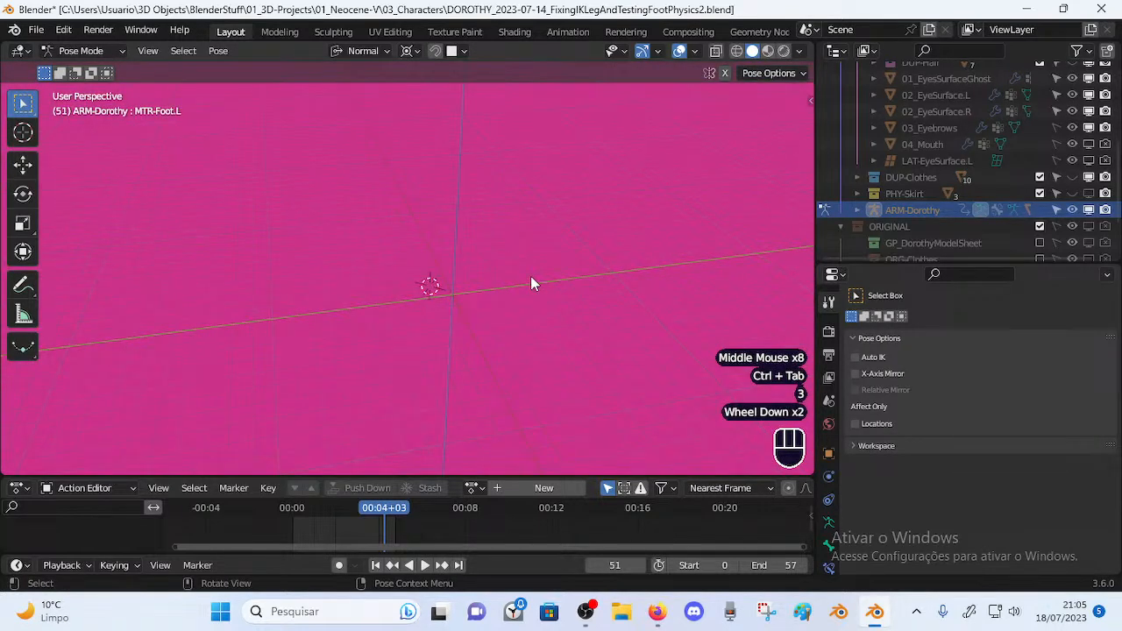
{"action": "key", "text": "Tab"}
{"action": "key", "text": "2"}
{"action": "key", "text": "shift+2"}
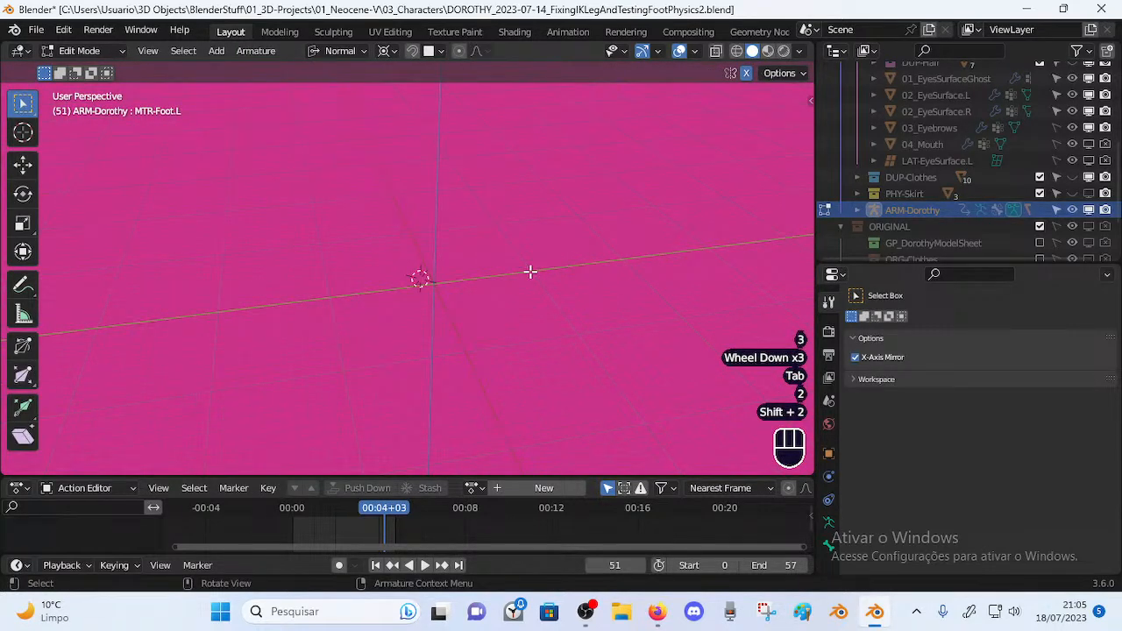
{"action": "key", "text": "1"}
{"action": "key", "text": "shift+2"}
{"action": "key", "text": "shift+1"}
{"action": "scroll", "coordinate": [909, 149], "scroll_direction": "up", "scroll_amount": 3}
{"action": "scroll", "coordinate": [909, 149], "scroll_direction": "up", "scroll_amount": 2}
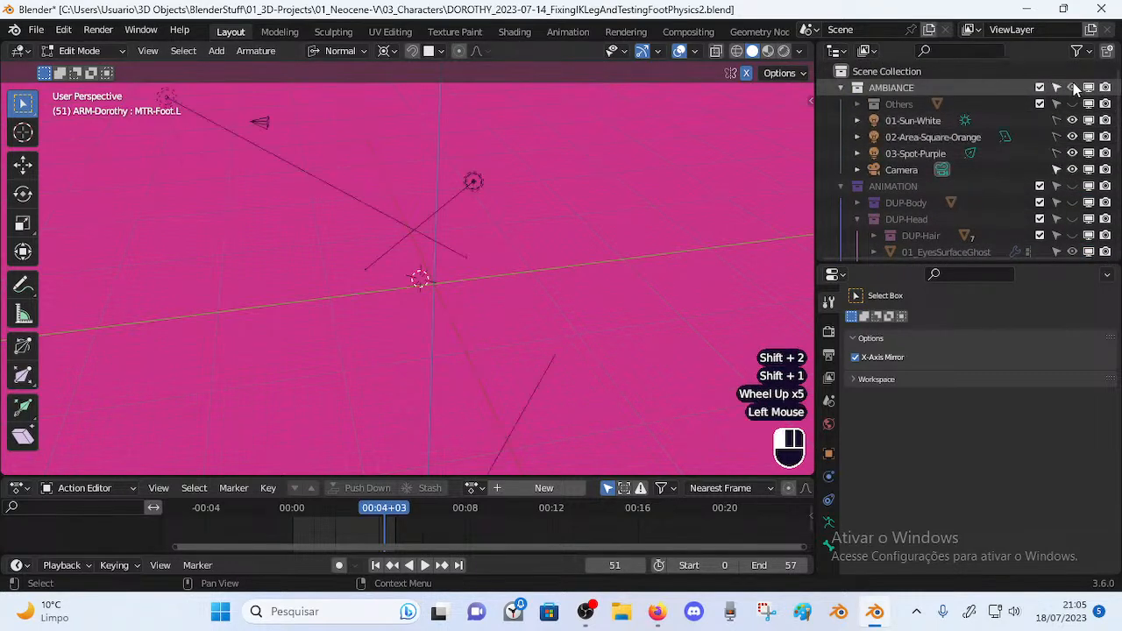
{"action": "left_click", "coordinate": [1072, 87]}
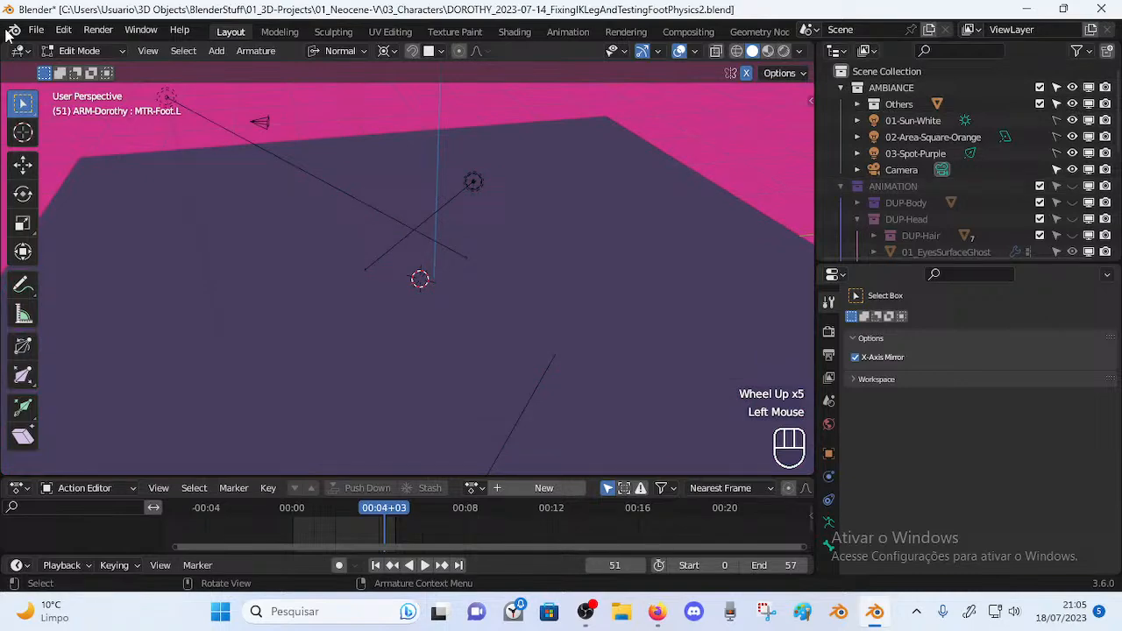
Reopen DOROTHY_2023-07-14_FixingIKLegAndTestingFootPhysics2.blend without saving the changes, and frame the left foot
{"action": "left_click", "coordinate": [36, 31]}
{"action": "left_click", "coordinate": [70, 69]}
{"action": "left_click", "coordinate": [583, 334]}
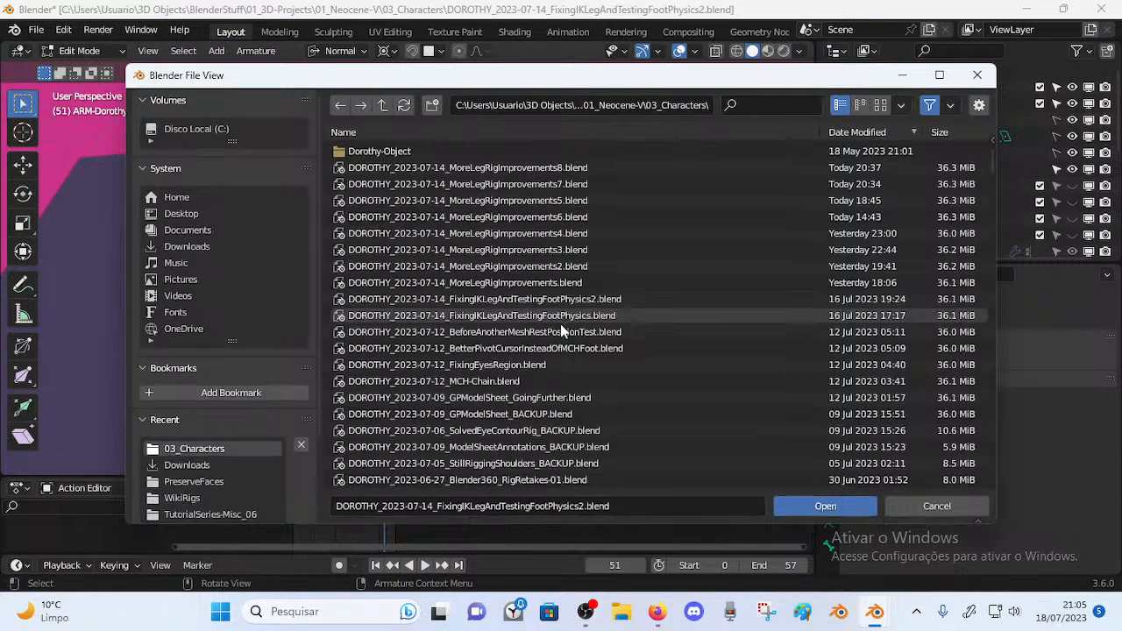
{"action": "double_click", "coordinate": [482, 299]}
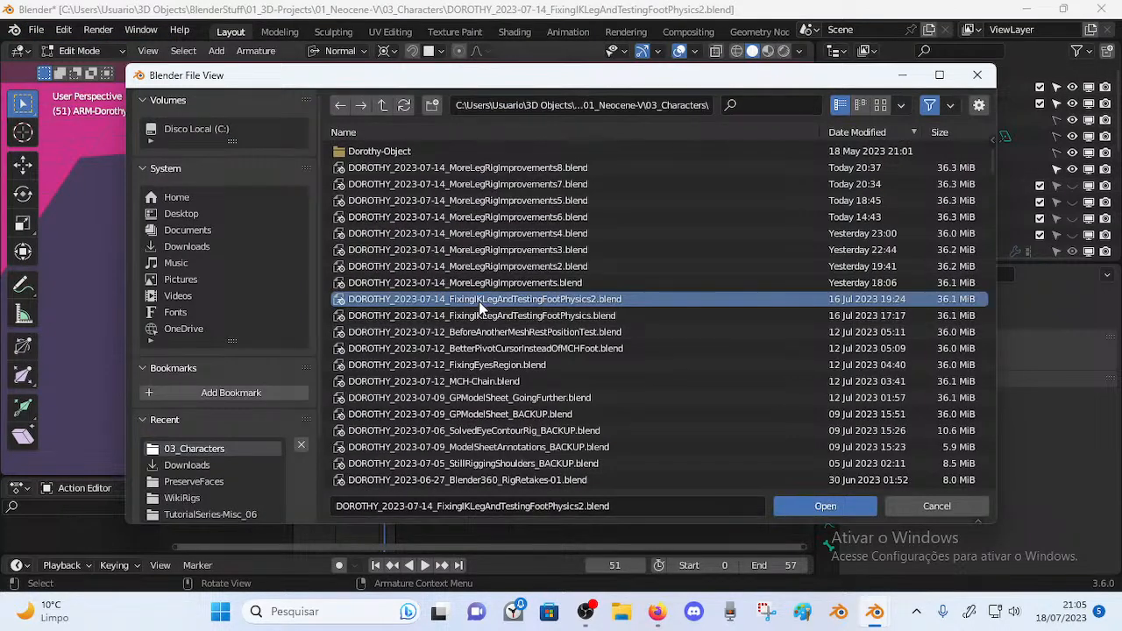
{"action": "middle_click_drag", "start_coordinate": [430, 300], "coordinate": [513, 369], "text": "shift"}
{"action": "scroll", "coordinate": [368, 324], "scroll_direction": "up", "scroll_amount": 2}
{"action": "scroll", "coordinate": [513, 370], "scroll_direction": "down", "scroll_amount": 1}
{"action": "scroll", "coordinate": [512, 370], "scroll_direction": "down", "scroll_amount": 1}
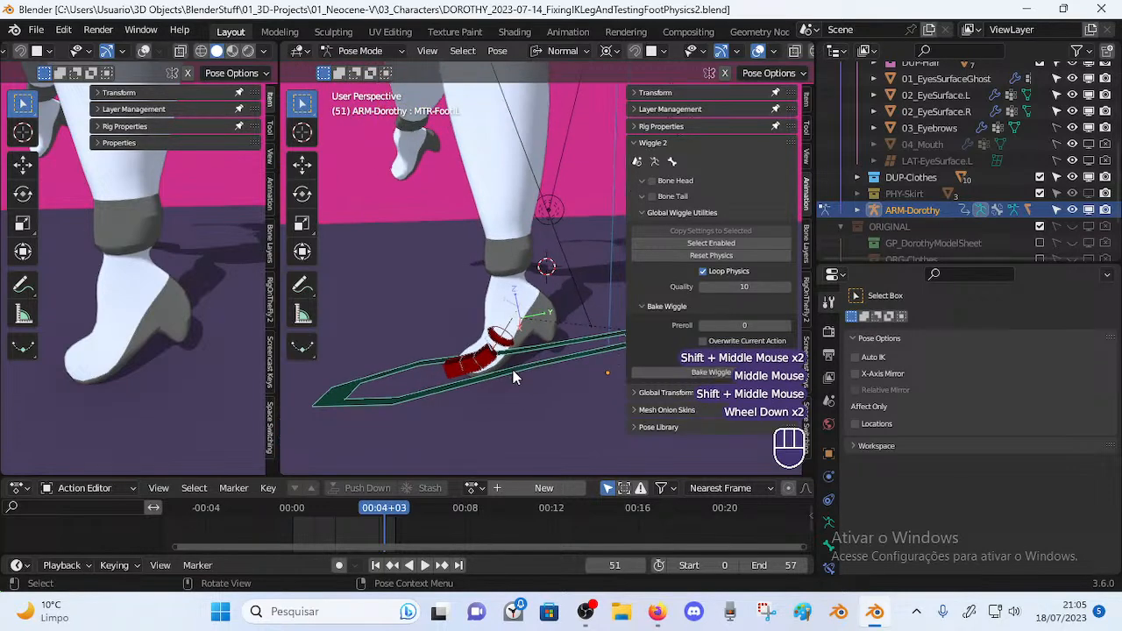
Place the 3D cursor at the left heel and set Global transform orientation with the 3D Cursor as pivot point
{"action": "right_click", "coordinate": [548, 335], "text": "shift"}
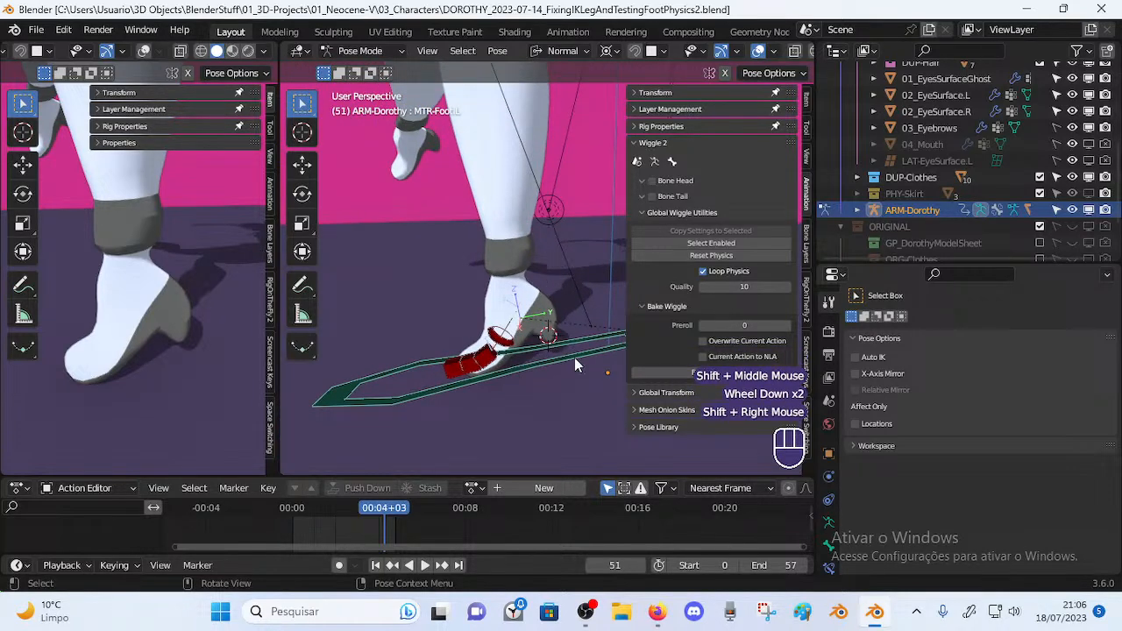
{"action": "key", "text": "n"}
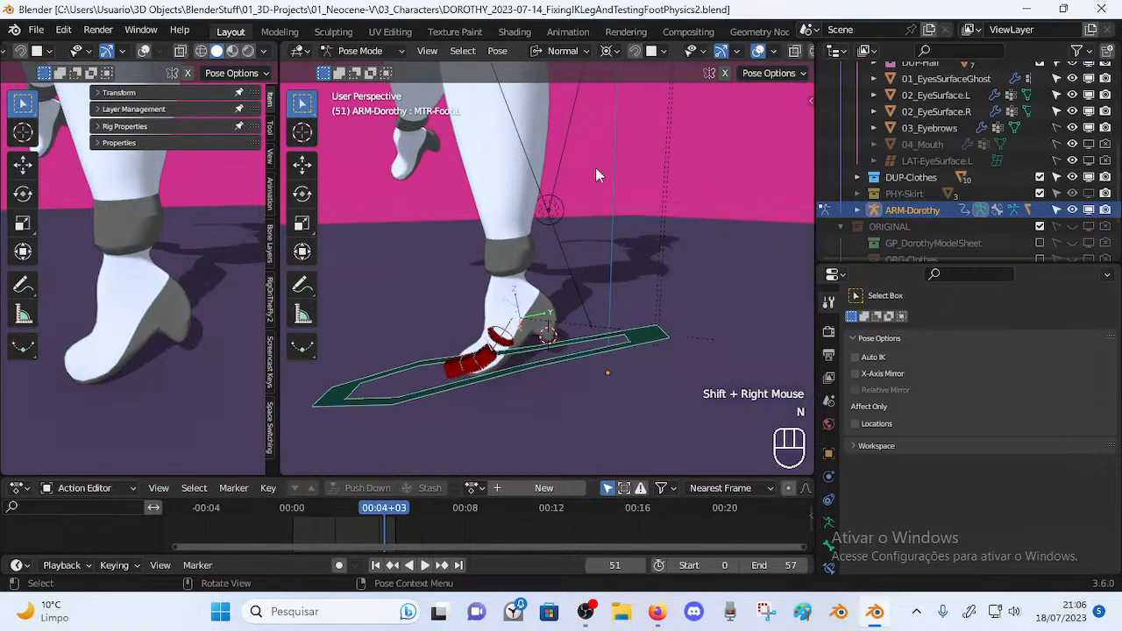
{"action": "left_click", "coordinate": [561, 50]}
{"action": "left_click", "coordinate": [548, 98]}
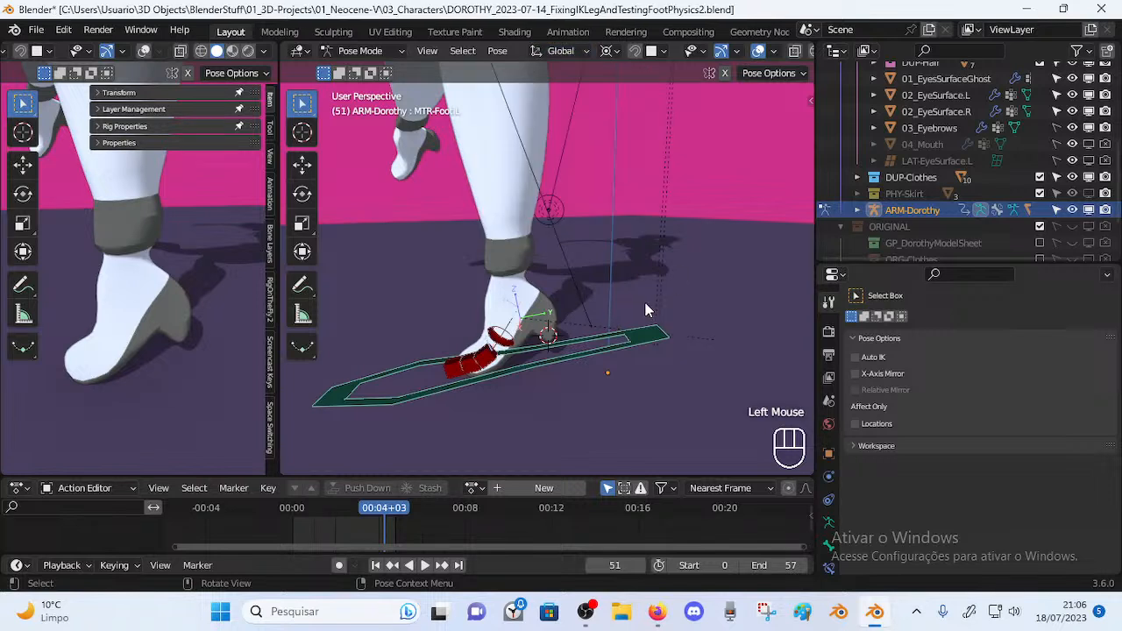
{"action": "left_click", "coordinate": [609, 51]}
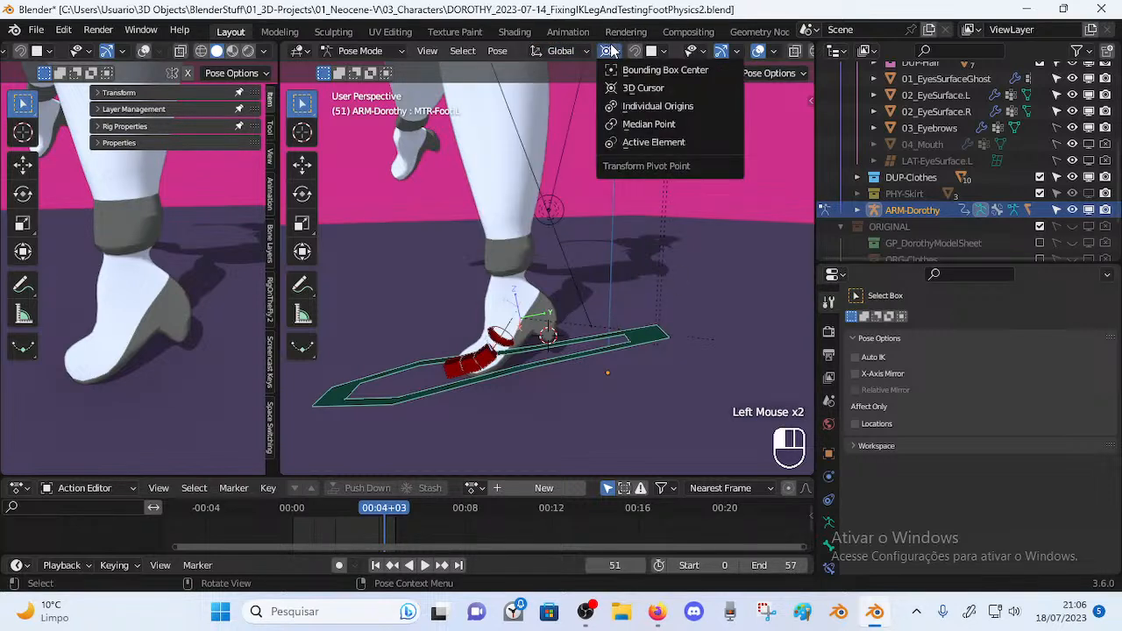
{"action": "left_click", "coordinate": [601, 91]}
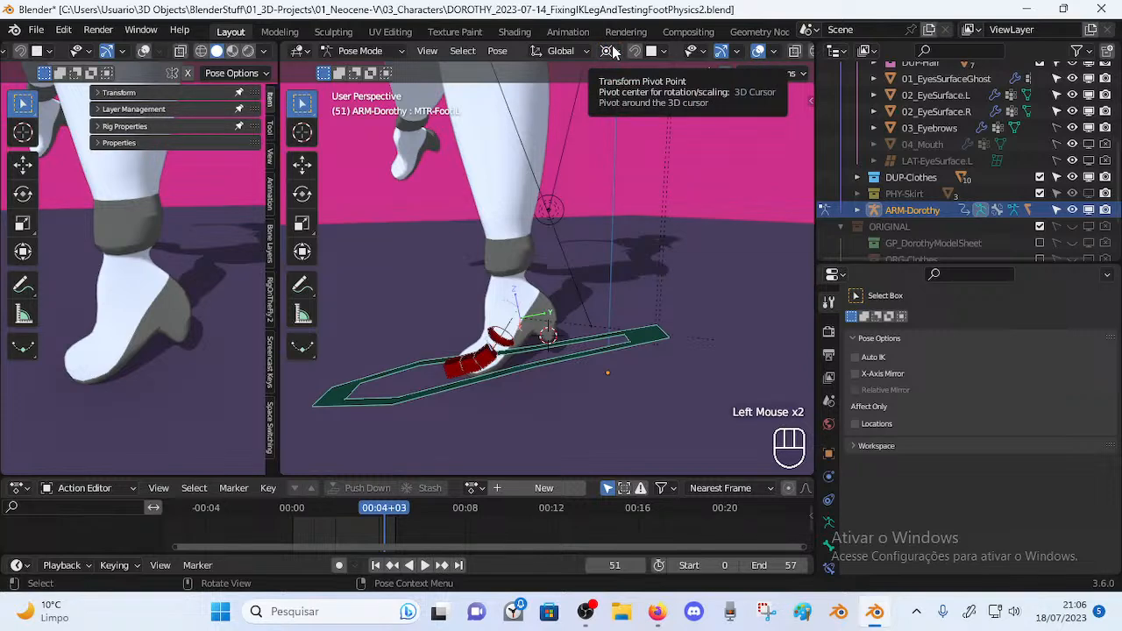
Examine the pivot point options available for the left foot, leaving 3D Cursor selected
{"action": "key", "text": "period"}
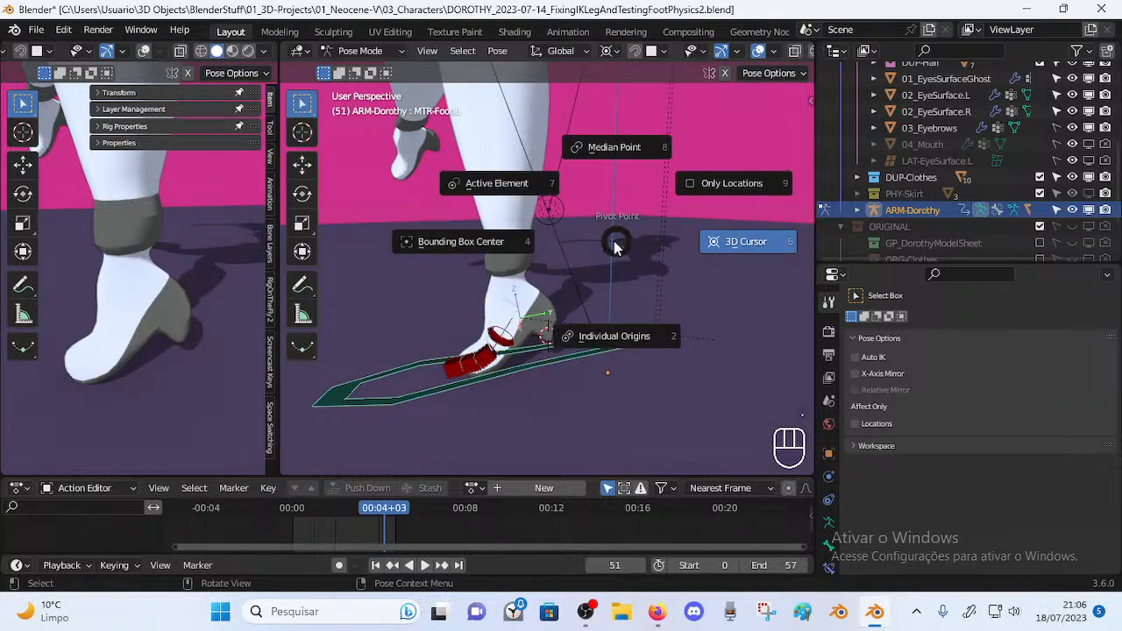
{"action": "key", "text": "Escape"}
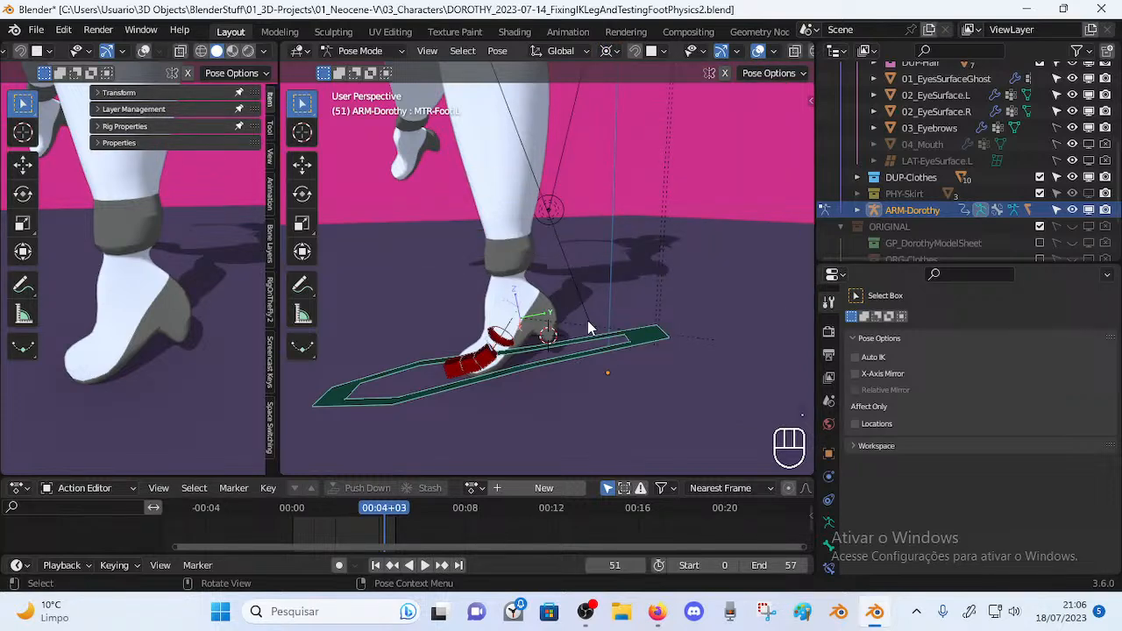
{"action": "key", "text": "period"}
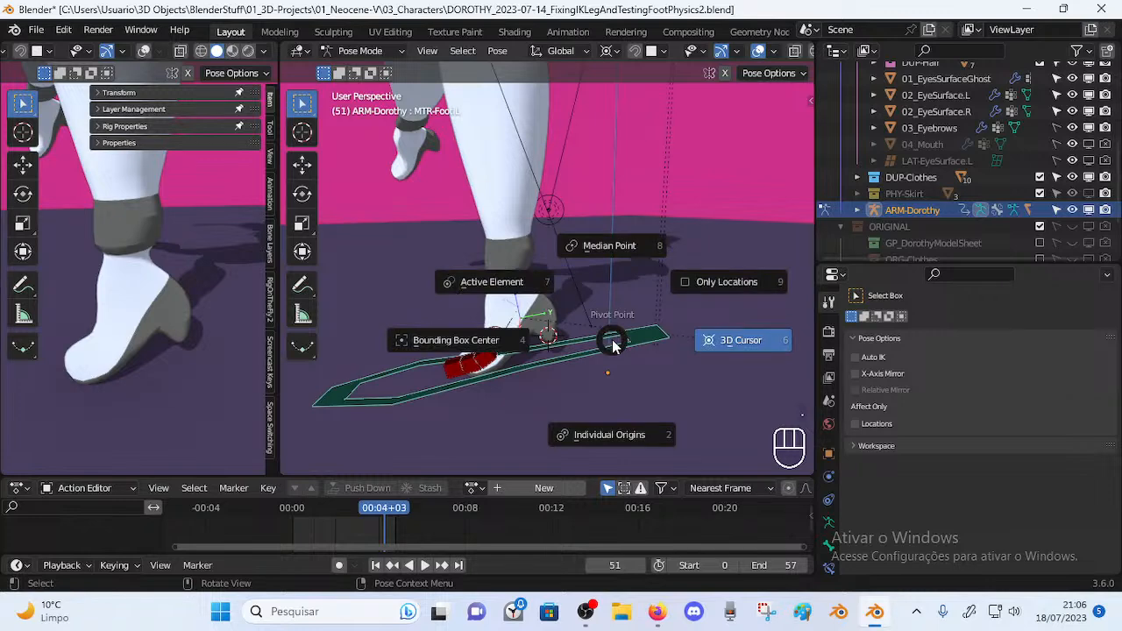
{"action": "key", "text": "Escape"}
{"action": "key", "text": "period"}
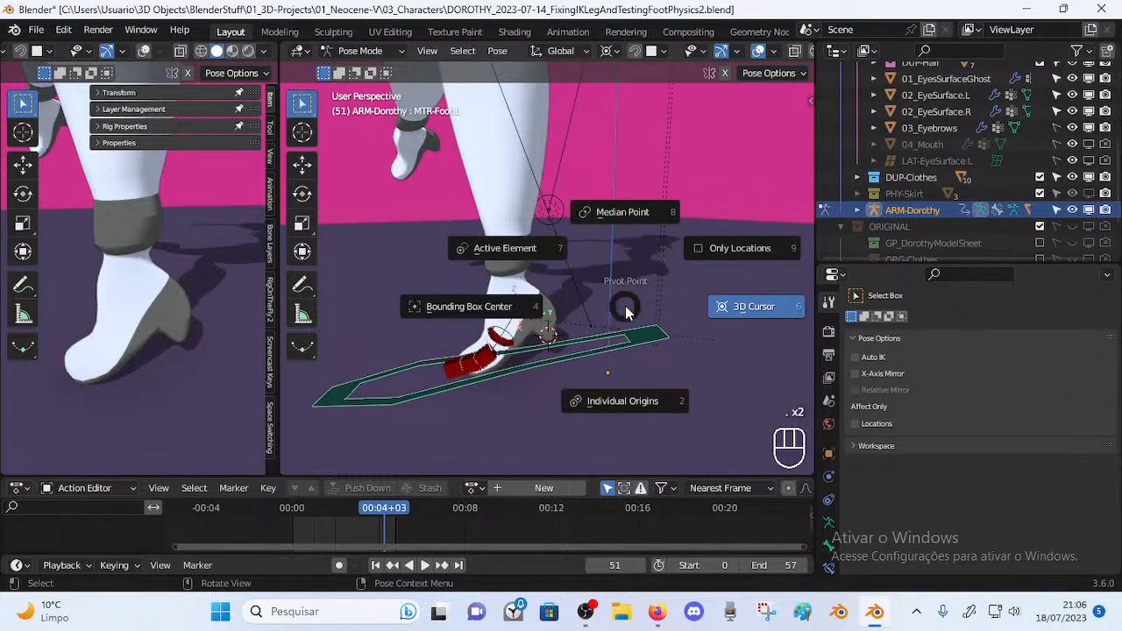
{"action": "left_click", "coordinate": [659, 399]}
{"action": "key", "text": "period"}
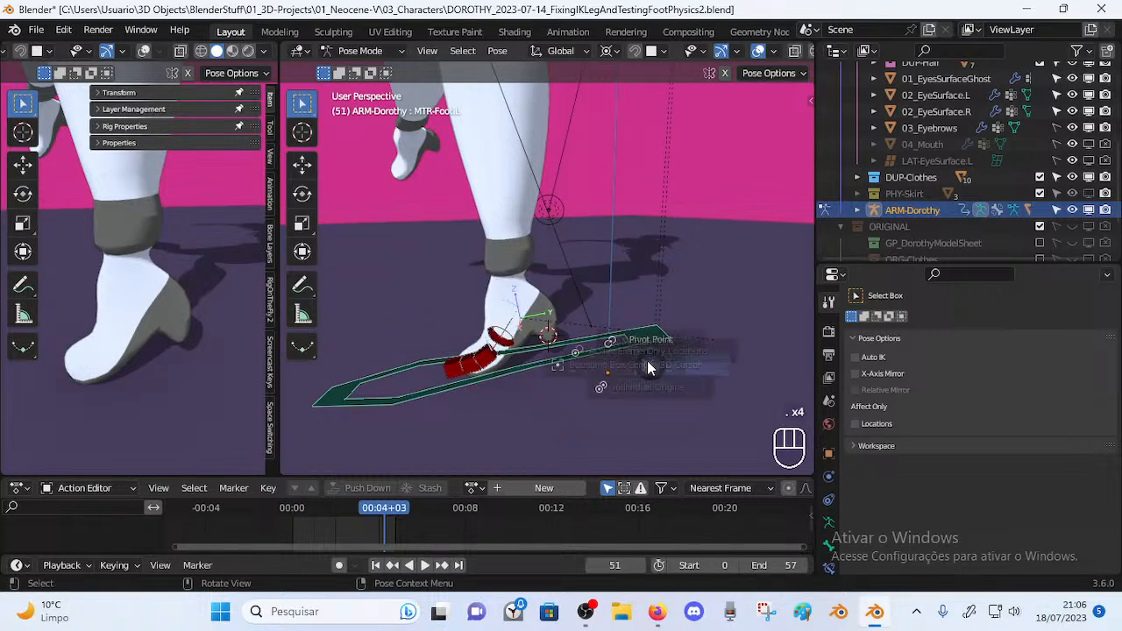
{"action": "key", "text": "period"}
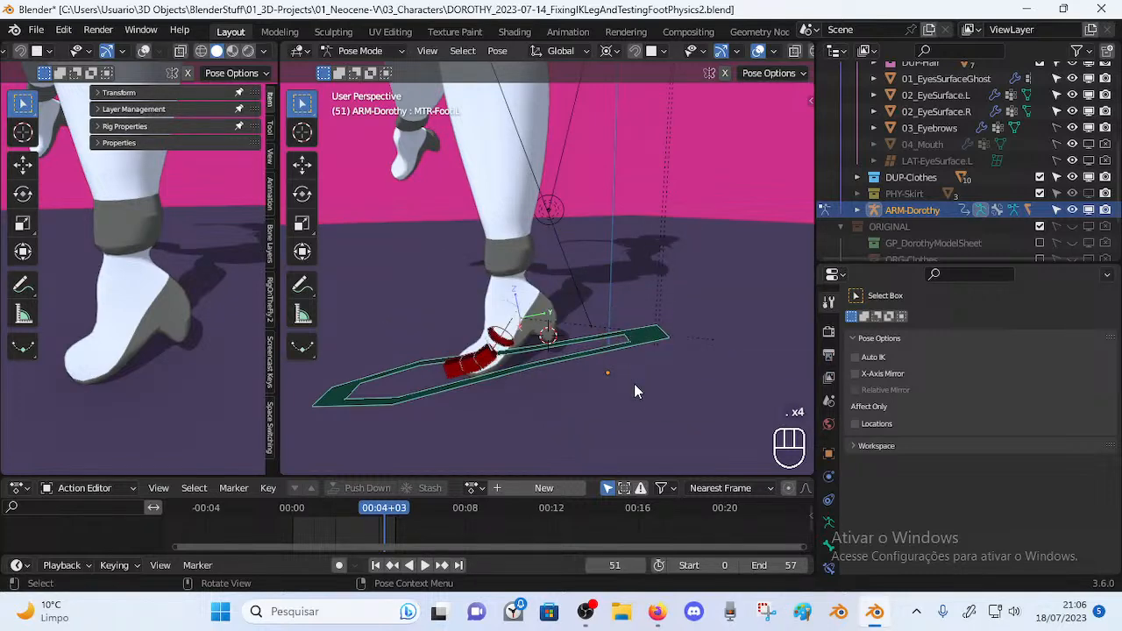
Reposition the 3D cursor on the heel of Dorothy's left foot
{"action": "scroll", "coordinate": [613, 386], "scroll_direction": "up", "scroll_amount": 2}
{"action": "middle_click_drag", "start_coordinate": [585, 357], "coordinate": [599, 334], "text": "shift"}
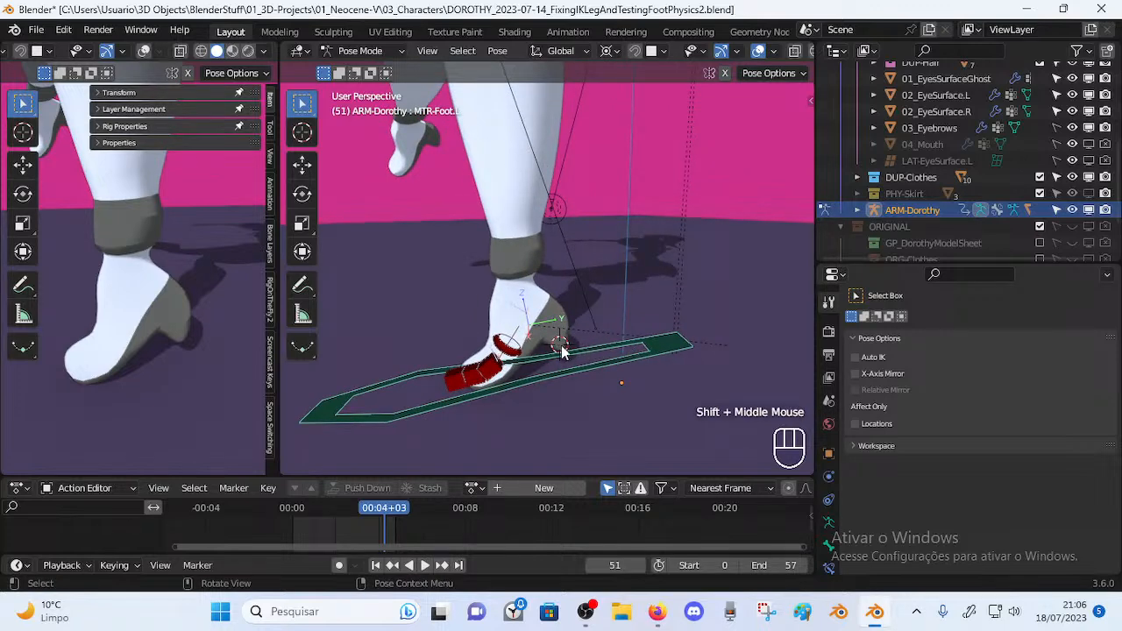
{"action": "middle_click_drag", "start_coordinate": [532, 346], "coordinate": [589, 348]}
{"action": "middle_click_drag", "start_coordinate": [605, 353], "coordinate": [445, 361]}
{"action": "middle_click_drag", "start_coordinate": [531, 316], "coordinate": [387, 259], "text": "shift"}
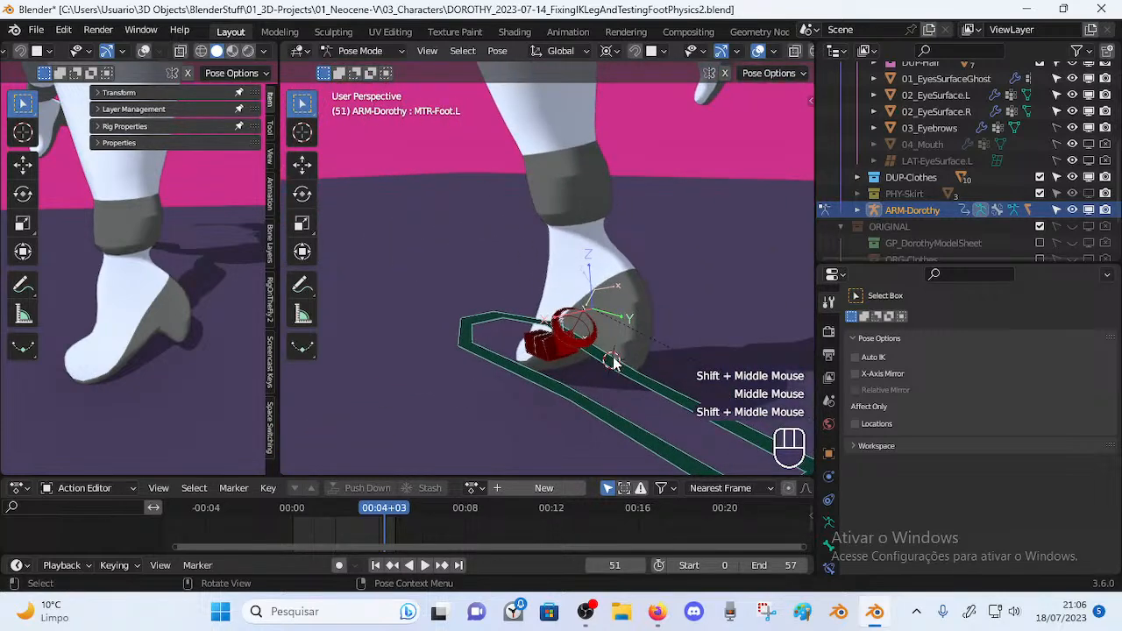
{"action": "scroll", "coordinate": [618, 364], "scroll_direction": "down", "scroll_amount": 2}
{"action": "mouse_move", "coordinate": [618, 363]}
{"action": "middle_mouse_down"}
{"action": "mouse_move", "coordinate": [573, 313]}
{"action": "mouse_move", "coordinate": [508, 342]}
{"action": "mouse_move", "coordinate": [583, 338]}
{"action": "mouse_move", "coordinate": [494, 333]}
{"action": "mouse_move", "coordinate": [514, 313]}
{"action": "mouse_move", "coordinate": [558, 363]}
{"action": "mouse_move", "coordinate": [606, 355]}
{"action": "mouse_move", "coordinate": [588, 351]}
{"action": "mouse_move", "coordinate": [571, 321]}
{"action": "mouse_move", "coordinate": [612, 361]}
{"action": "middle_mouse_up"}
{"action": "right_click", "coordinate": [573, 313], "text": "shift"}
{"action": "right_click", "coordinate": [582, 338], "text": "shift"}
{"action": "right_click", "coordinate": [580, 346], "text": "shift"}
{"action": "key", "text": "r"}
{"action": "key", "text": "x"}
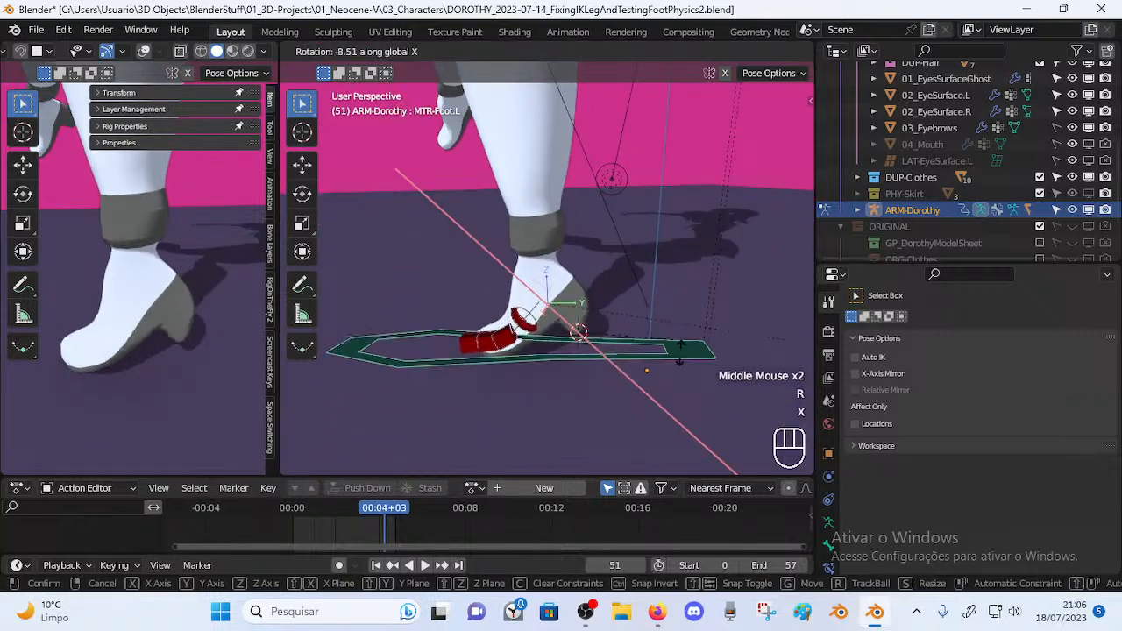
{"action": "key", "text": "x"}
{"action": "key", "text": "Escape"}
Set the transform orientation to Normal and rotate the left foot master bone around its Z axis, pivoting at the heel
{"action": "left_click", "coordinate": [561, 51]}
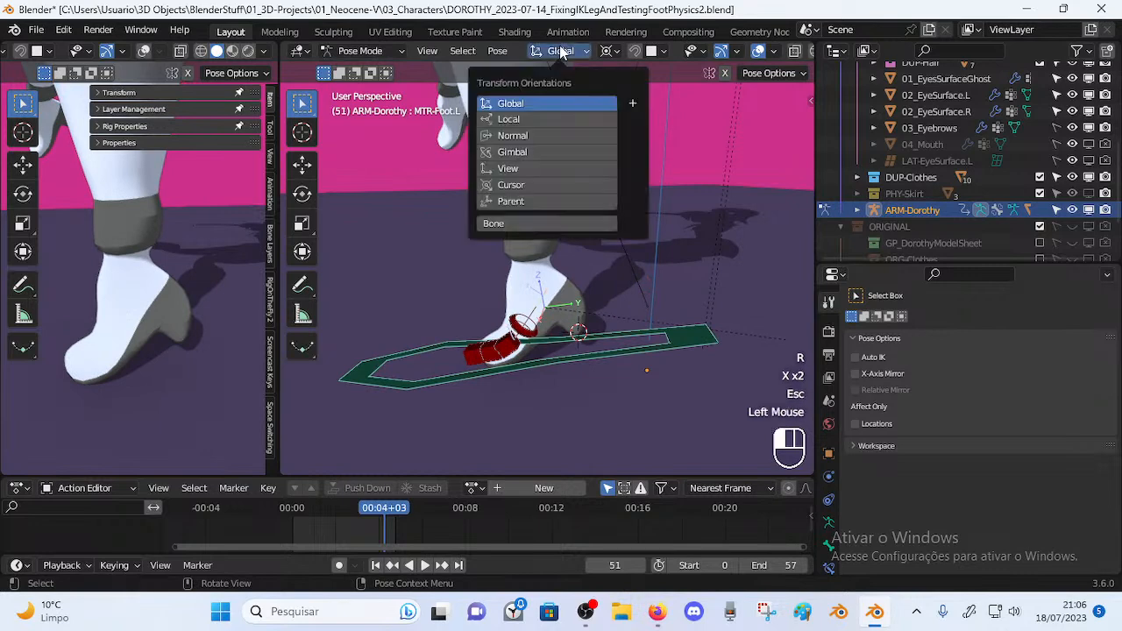
{"action": "left_click", "coordinate": [520, 133]}
{"action": "key", "text": "r"}
{"action": "key", "text": "x"}
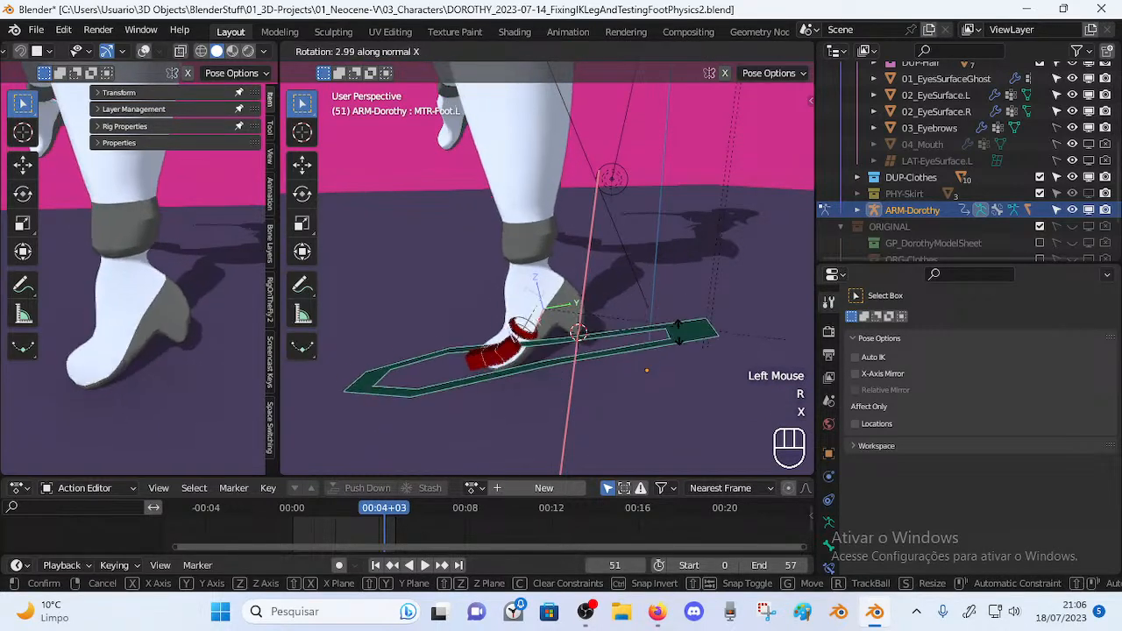
{"action": "key", "text": "z"}
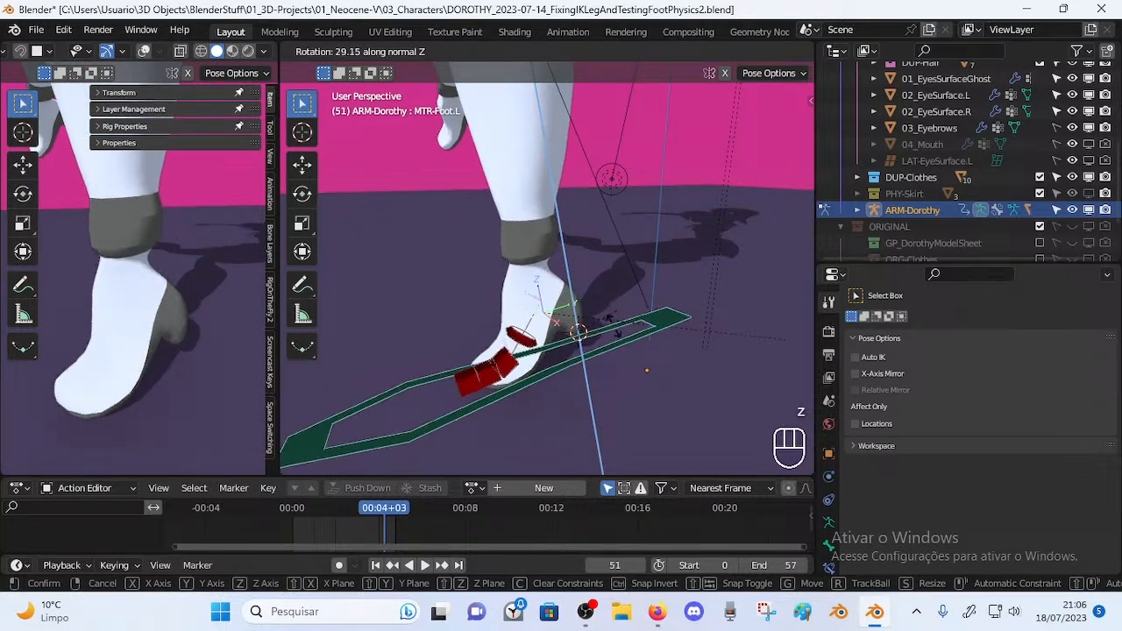
{"action": "left_click", "coordinate": [469, 360]}
Place the 3D cursor at the left toes and rotate the foot master bone around its normal Z axis about that point
{"action": "middle_click_drag", "start_coordinate": [469, 361], "coordinate": [463, 419]}
{"action": "right_click", "coordinate": [465, 418], "text": "shift"}
{"action": "middle_click_drag", "start_coordinate": [566, 403], "coordinate": [622, 385]}
{"action": "key", "text": "r"}
{"action": "key", "text": "x"}
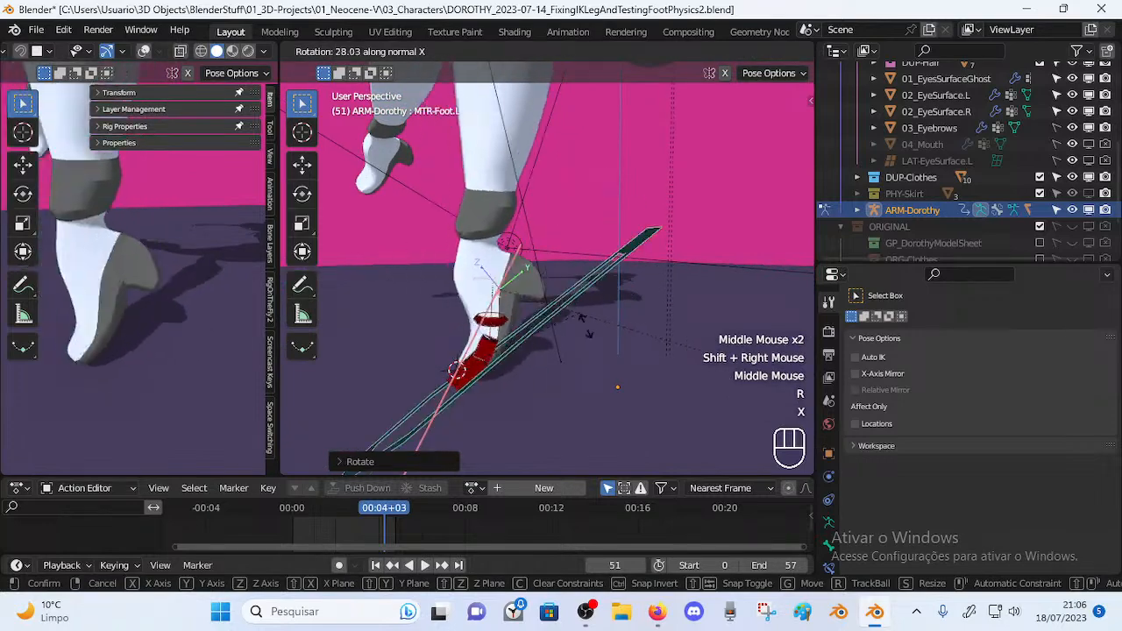
{"action": "key", "text": "z"}
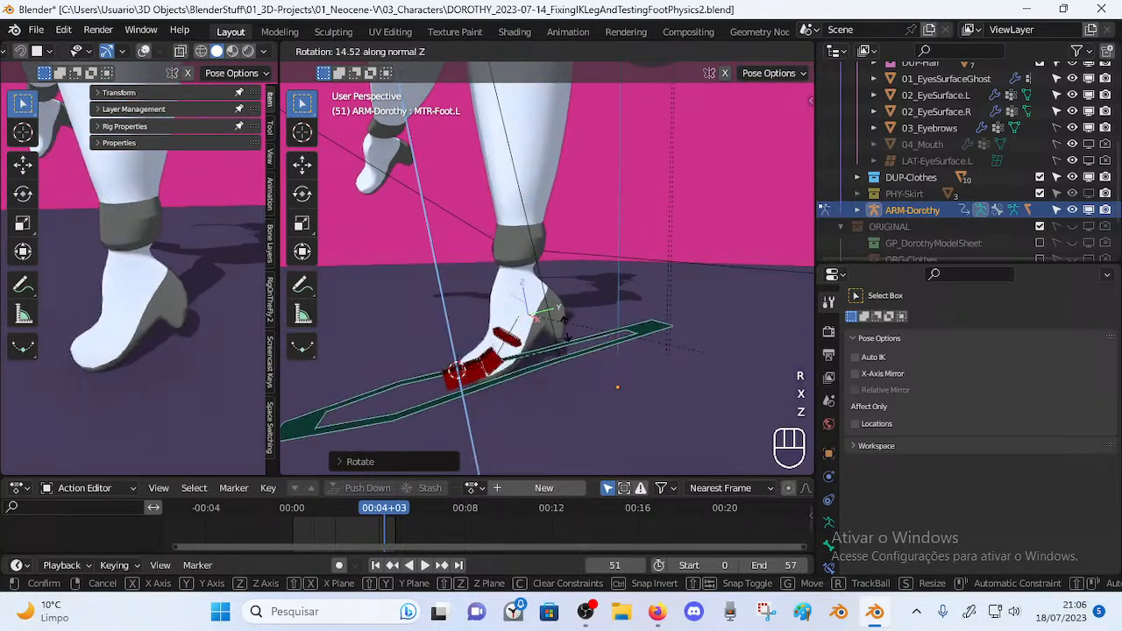
{"action": "left_click", "coordinate": [530, 377]}
Tilt the left foot master bone with a trackball rotation around the toe cursor, working from a front view
{"action": "middle_click_drag", "start_coordinate": [530, 377], "coordinate": [549, 360]}
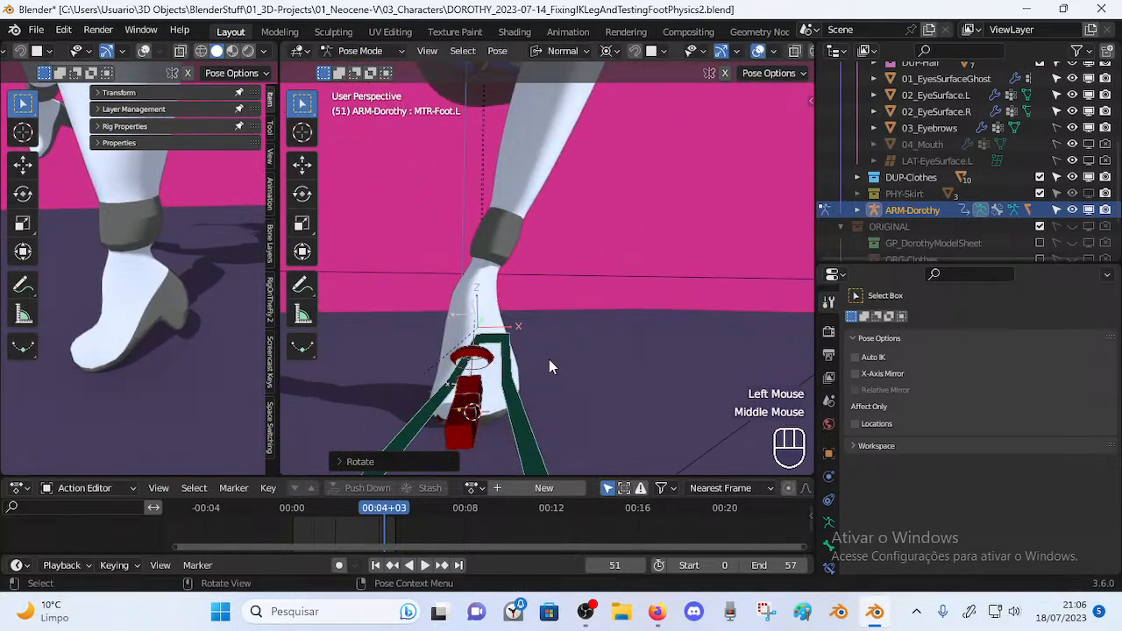
{"action": "key", "text": "r"}
{"action": "key", "text": "z"}
{"action": "key", "text": "r"}
{"action": "key", "text": "y"}
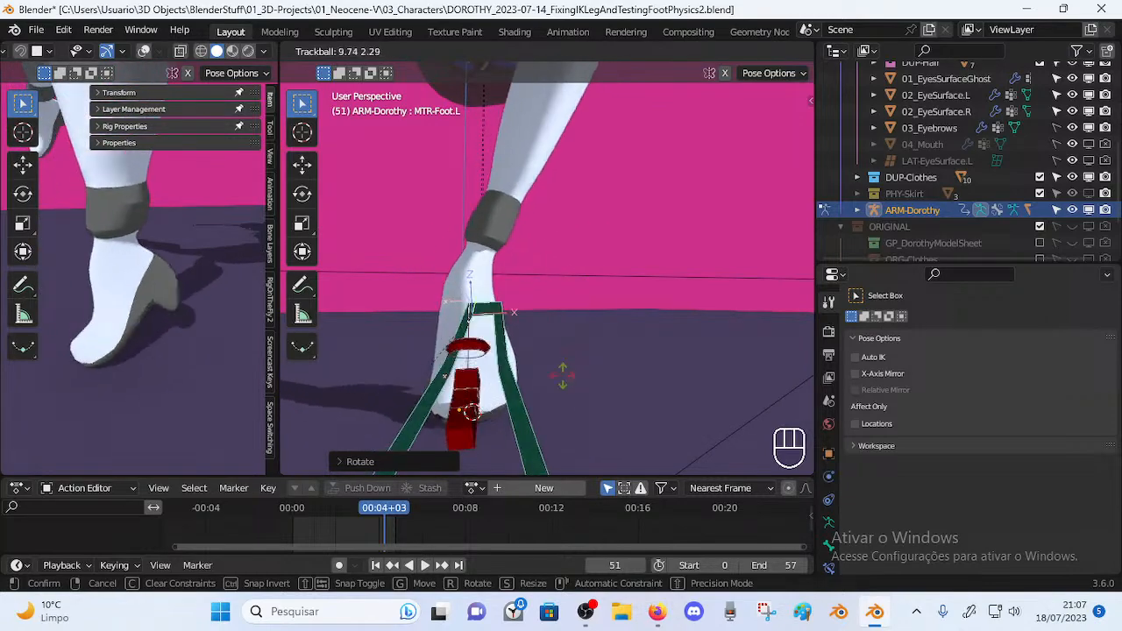
{"action": "left_click", "coordinate": [471, 412]}
Rotate the left foot master bone freely around the toe cursor, seen from the side
{"action": "middle_click_drag", "start_coordinate": [470, 412], "coordinate": [426, 360]}
{"action": "scroll", "coordinate": [569, 334], "scroll_direction": "down", "scroll_amount": 2}
{"action": "middle_click_drag", "start_coordinate": [569, 334], "coordinate": [567, 328]}
{"action": "key", "text": "r"}
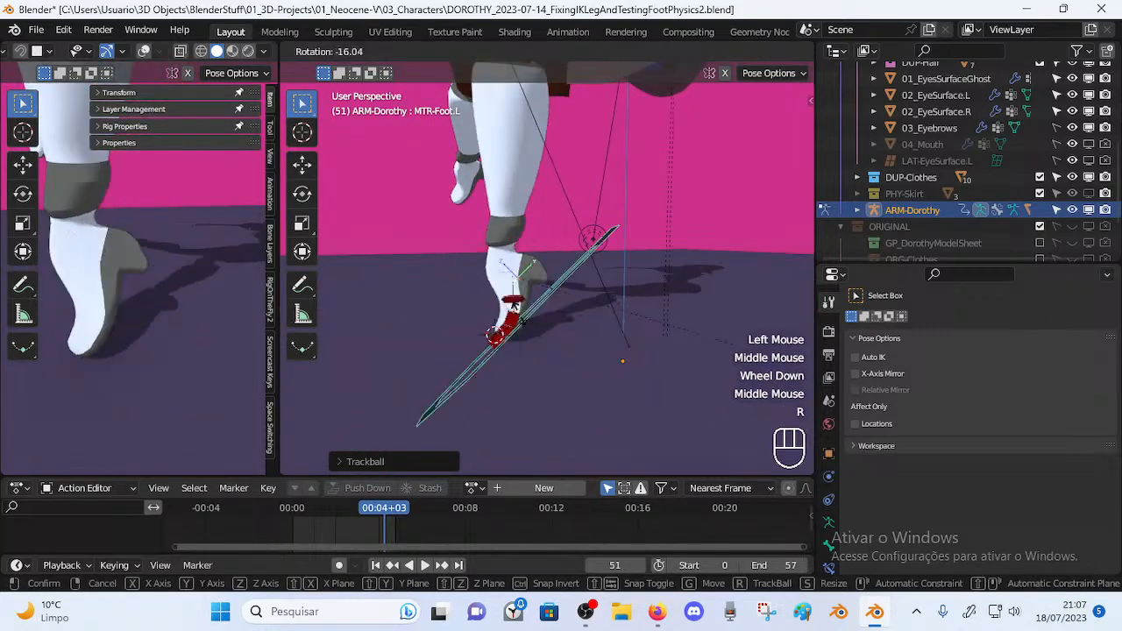
{"action": "key", "text": "a"}
{"action": "left_click", "coordinate": [543, 323]}
Move the 3D cursor to the back of the left heel and rotate the foot master bone around it until it lies level
{"action": "right_click", "coordinate": [554, 297], "text": "shift"}
{"action": "middle_click_drag", "start_coordinate": [554, 296], "coordinate": [554, 319]}
{"action": "key", "text": "r"}
{"action": "left_click", "coordinate": [595, 298]}
{"action": "key", "text": "r"}
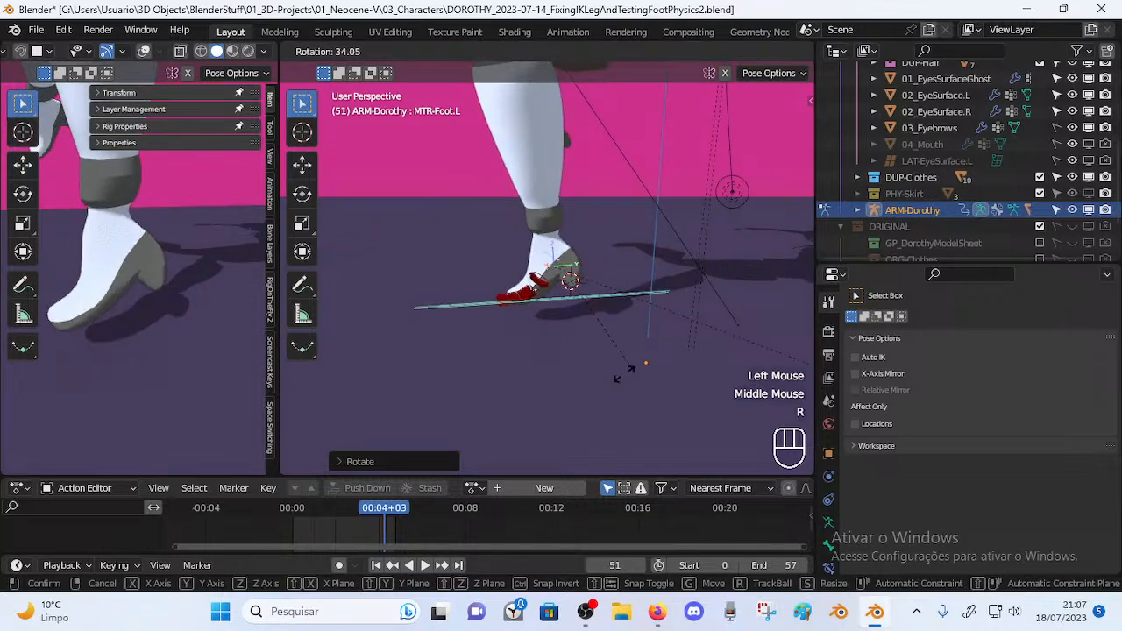
{"action": "left_click", "coordinate": [608, 353]}
Move the left foot master bone down to the floor
{"action": "middle_click_drag", "start_coordinate": [608, 352], "coordinate": [590, 292]}
{"action": "key", "text": "g"}
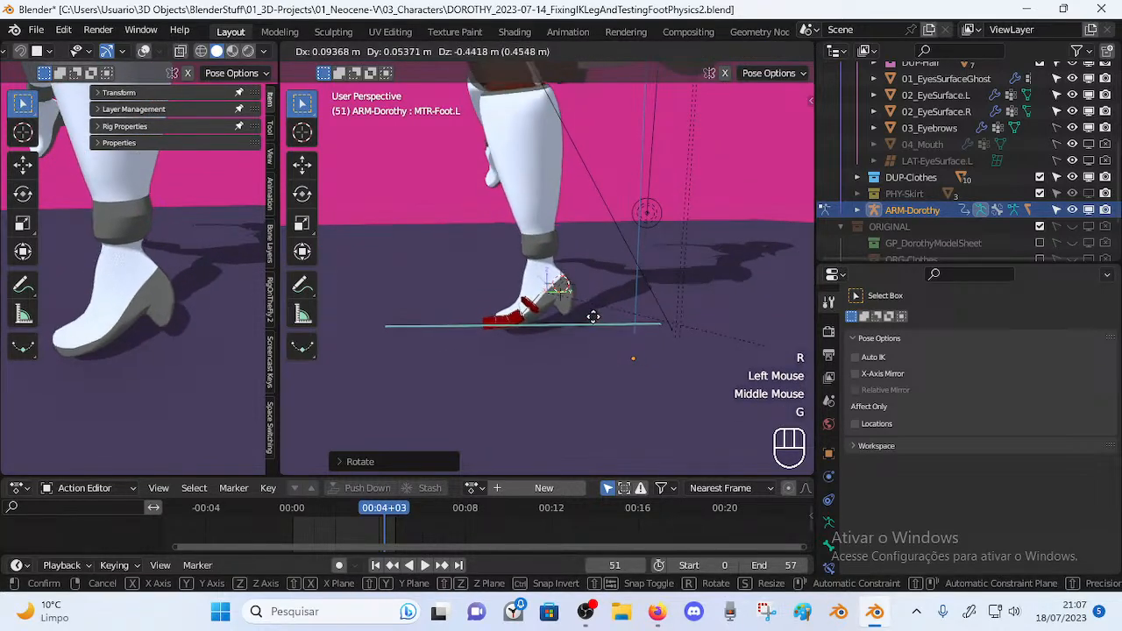
{"action": "left_click", "coordinate": [590, 329]}
{"action": "key", "text": "g"}
{"action": "left_click", "coordinate": [604, 319]}
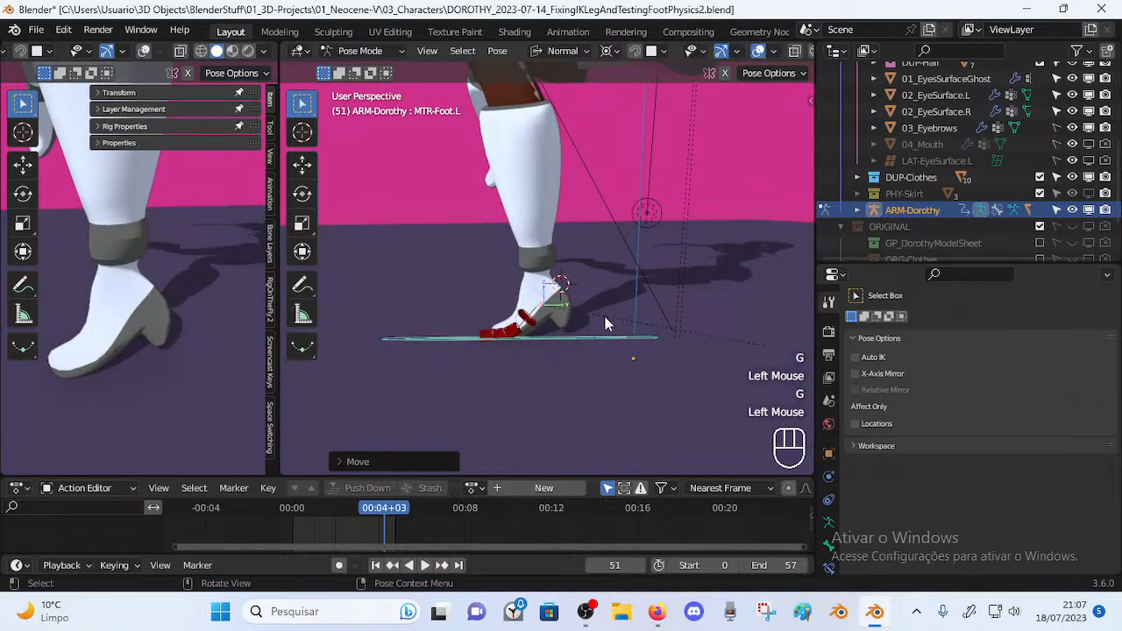
Rotate the lowered left foot master bone around the 3D cursor from an angled rear view
{"action": "middle_click_drag", "start_coordinate": [604, 319], "coordinate": [475, 319]}
{"action": "key", "text": "r"}
{"action": "left_click", "coordinate": [623, 305]}
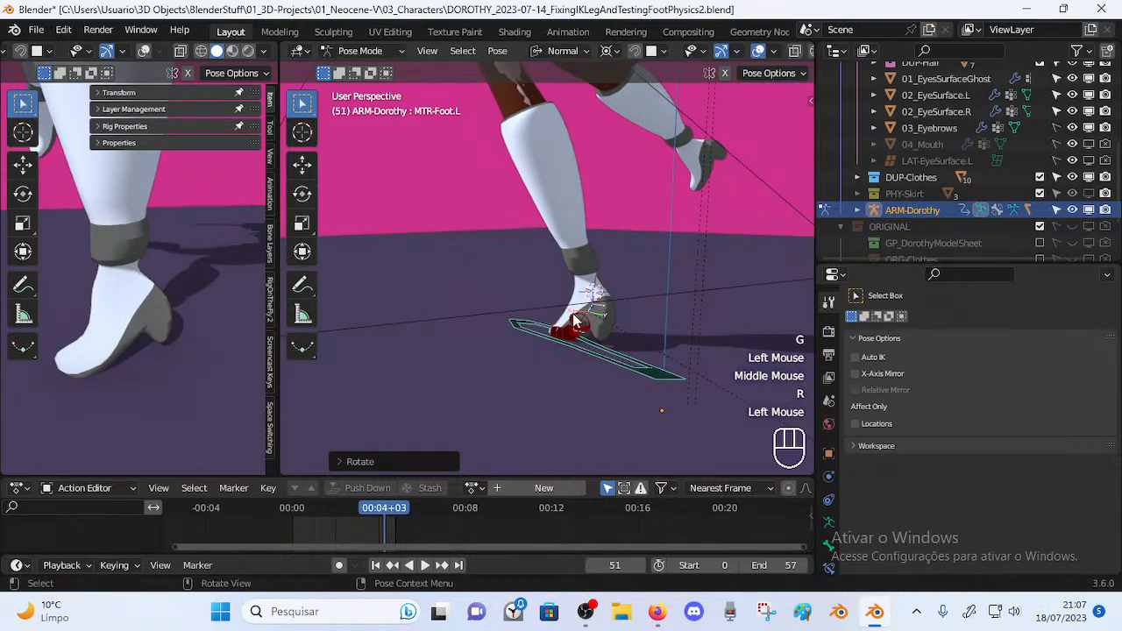
{"action": "middle_click_drag", "start_coordinate": [624, 305], "coordinate": [641, 310]}
{"action": "scroll", "coordinate": [526, 363], "scroll_direction": "up", "scroll_amount": 2}
{"action": "middle_click_drag", "start_coordinate": [526, 363], "coordinate": [625, 368]}
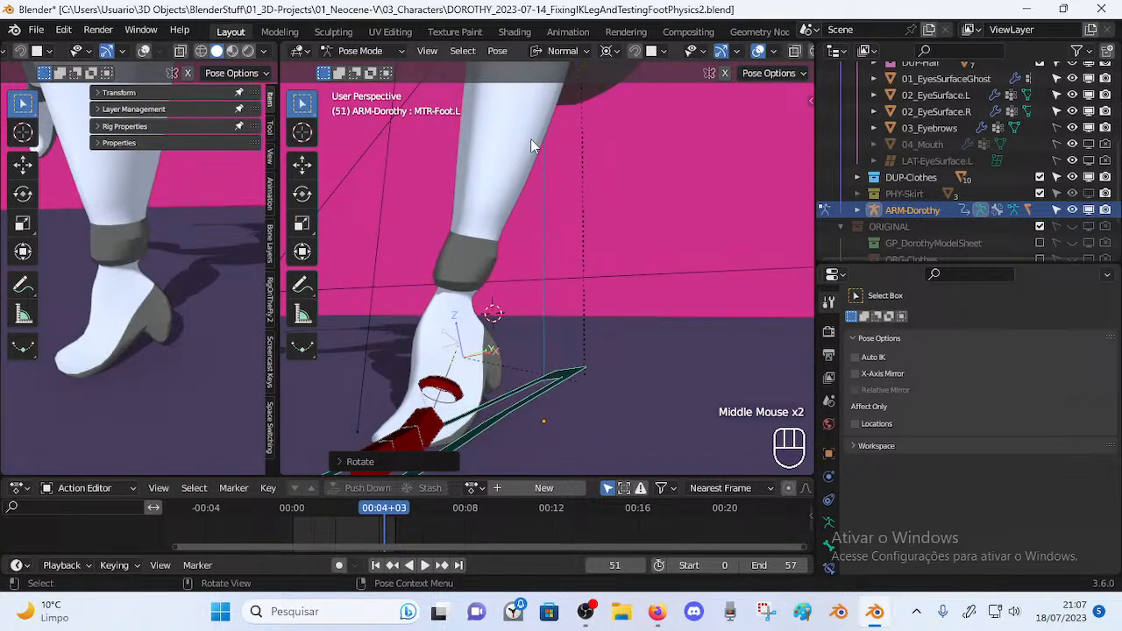
Review the transform orientation and pivot point settings, and examine the left foot against the 3D cursor
{"action": "left_click", "coordinate": [575, 53]}
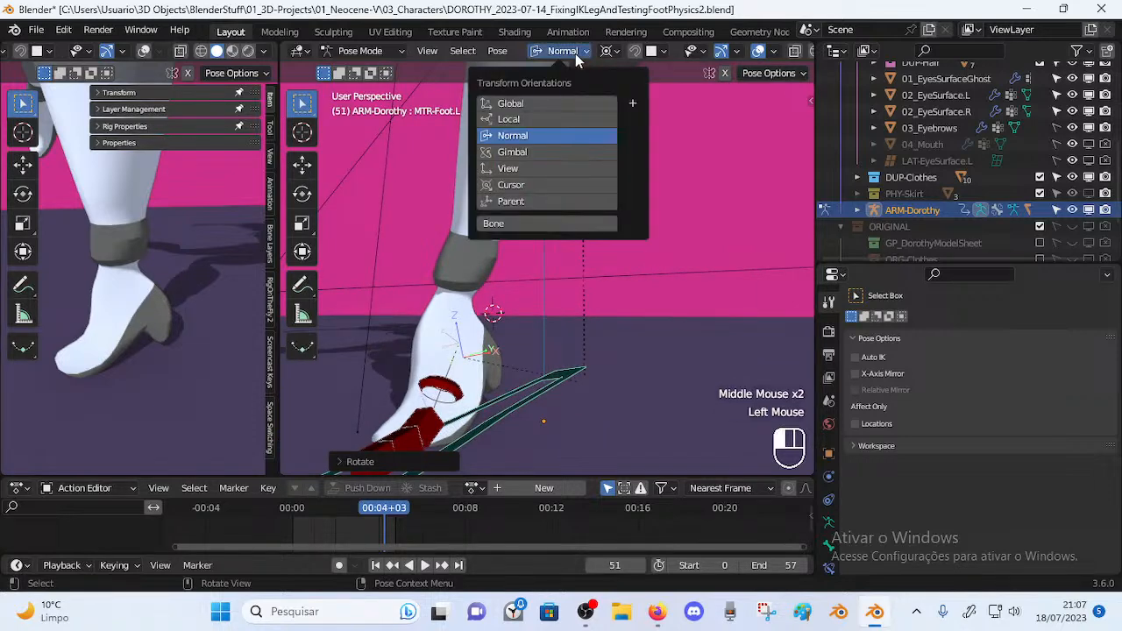
{"action": "left_click", "coordinate": [605, 51]}
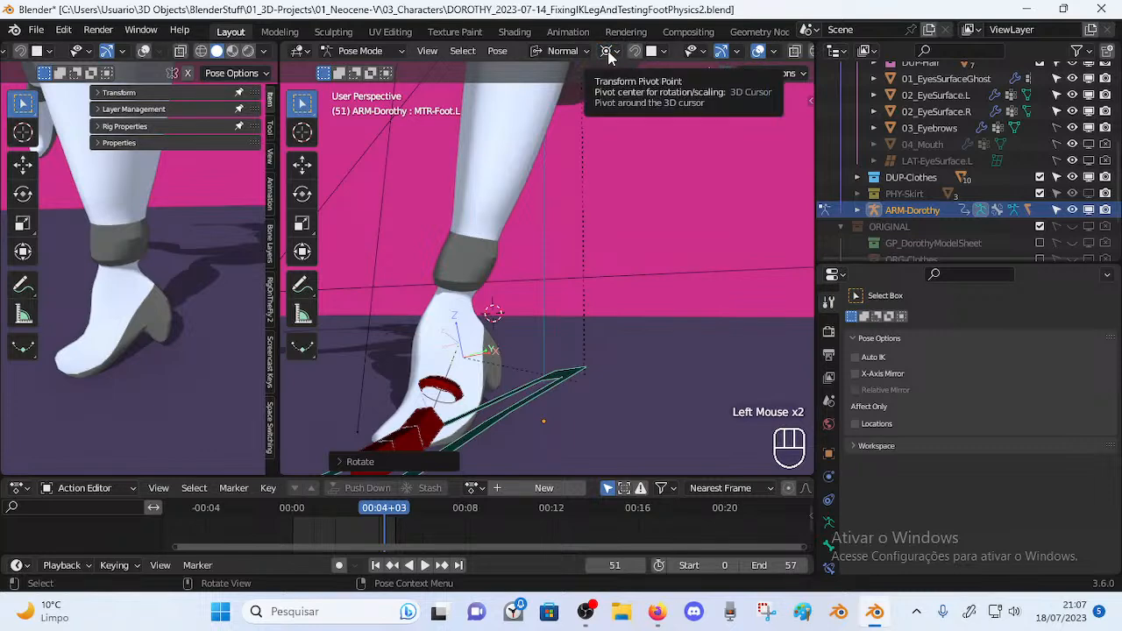
{"action": "middle_click_drag", "start_coordinate": [596, 219], "coordinate": [502, 313]}
{"action": "middle_click_drag", "start_coordinate": [620, 330], "coordinate": [646, 332], "text": "shift"}
{"action": "middle_click_drag", "start_coordinate": [440, 263], "coordinate": [670, 344]}
{"action": "left_click", "coordinate": [682, 341]}
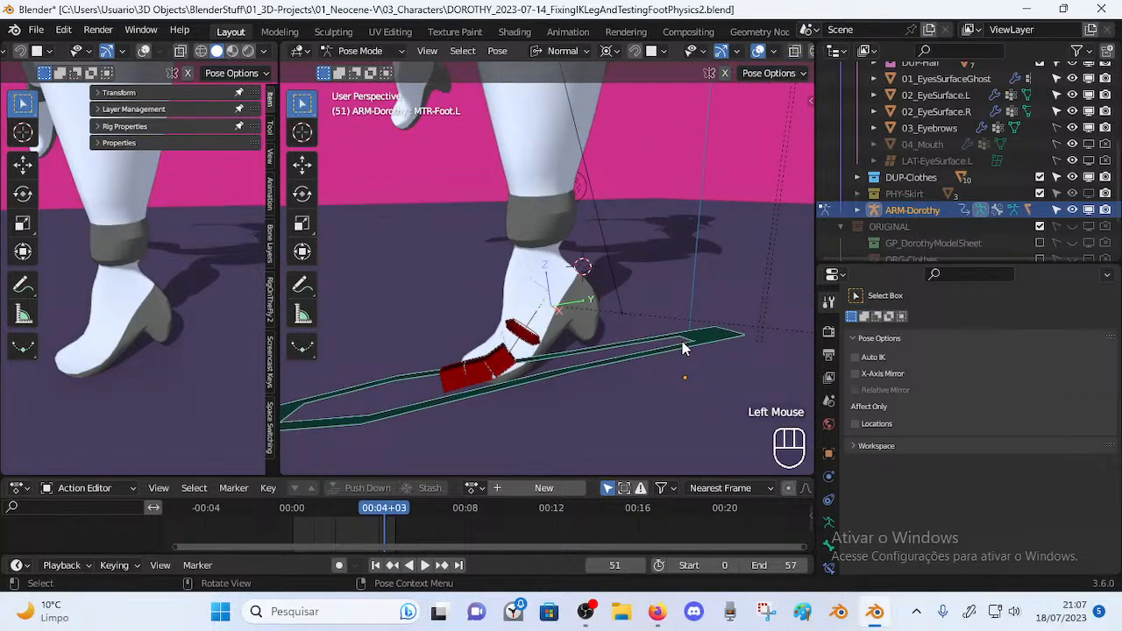
{"action": "key", "text": "r"}
{"action": "key", "text": "x"}
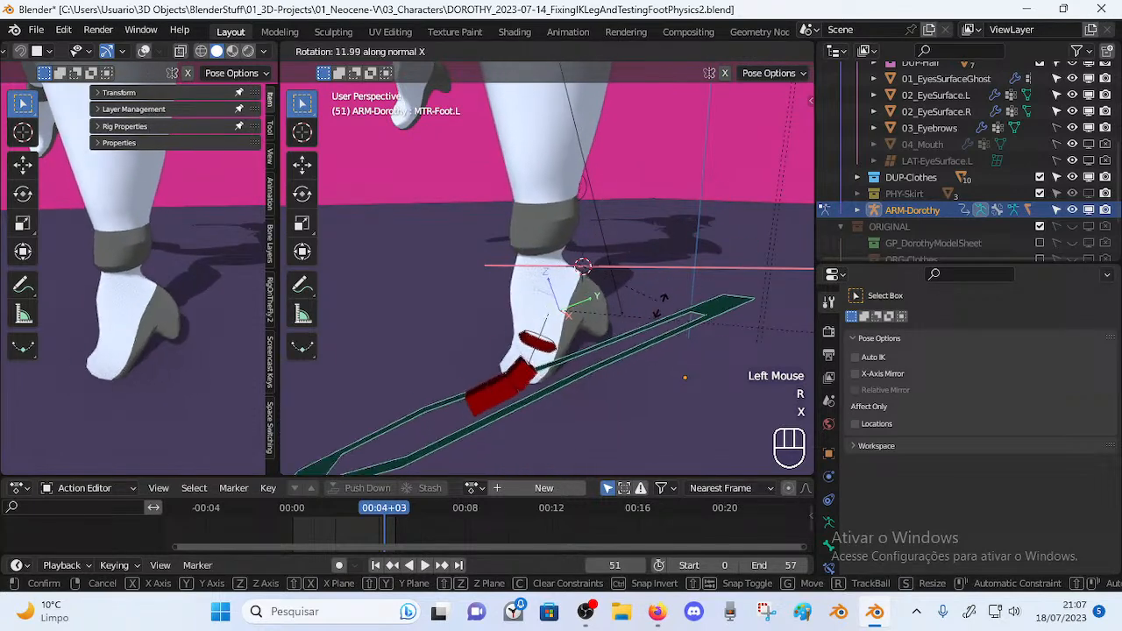
{"action": "key", "text": "Escape"}
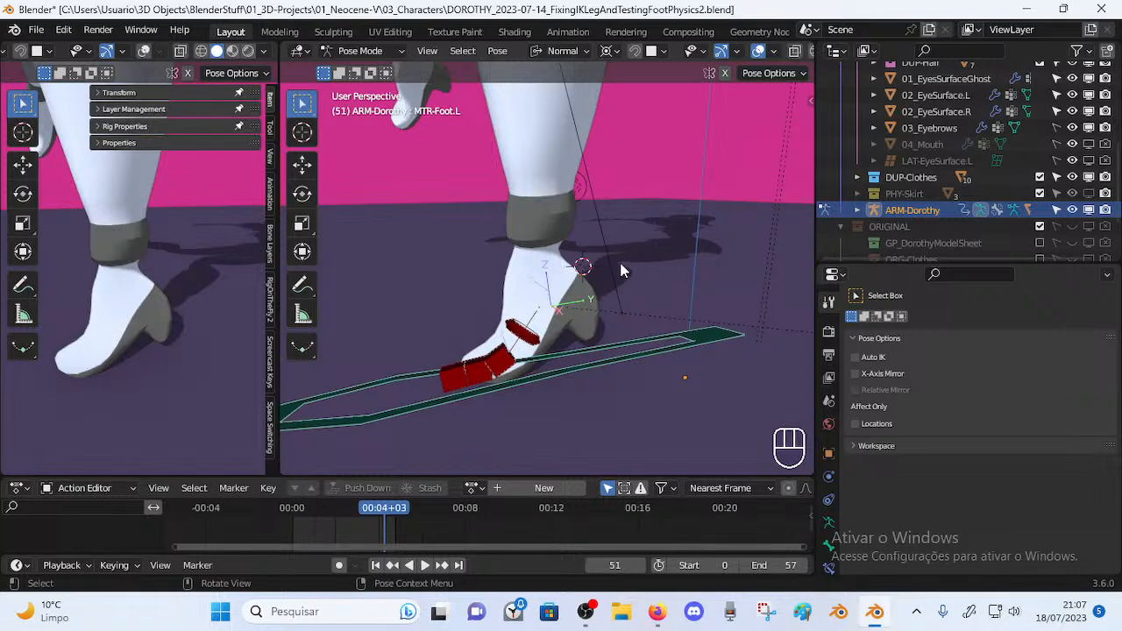
Rotate the left foot master bone around its normal X axis, pivoting at the 3D cursor behind the ankle
{"action": "mouse_move", "coordinate": [568, 288]}
{"action": "middle_mouse_down"}
{"action": "mouse_move", "coordinate": [610, 274]}
{"action": "mouse_move", "coordinate": [556, 301]}
{"action": "middle_mouse_up"}
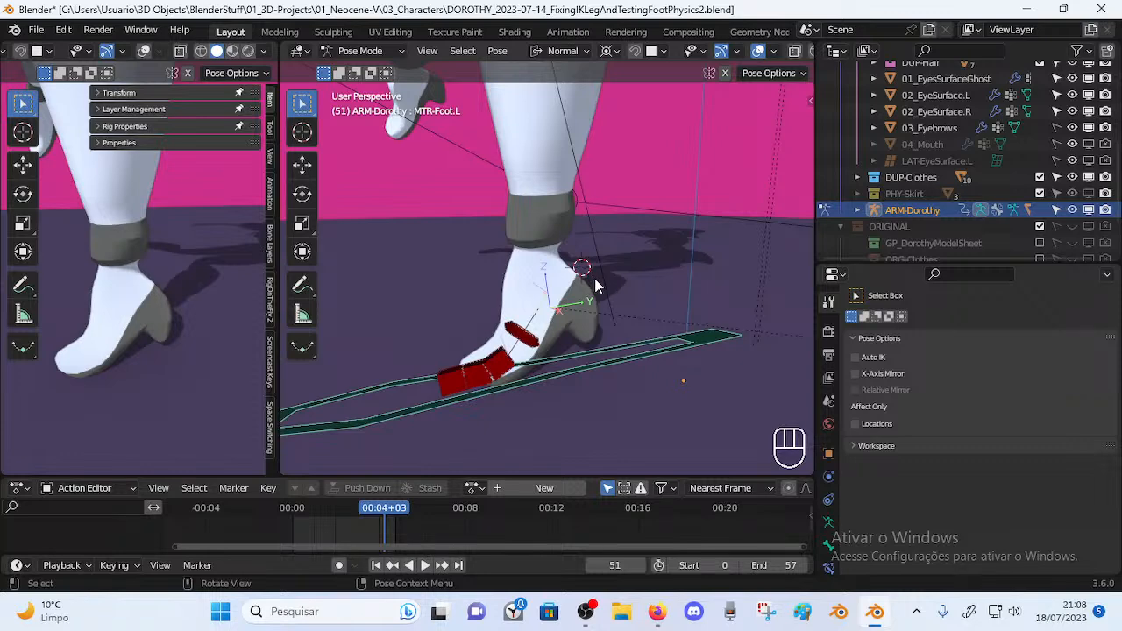
{"action": "middle_click_drag", "start_coordinate": [589, 296], "coordinate": [635, 319]}
{"action": "middle_click_drag", "start_coordinate": [635, 318], "coordinate": [479, 314]}
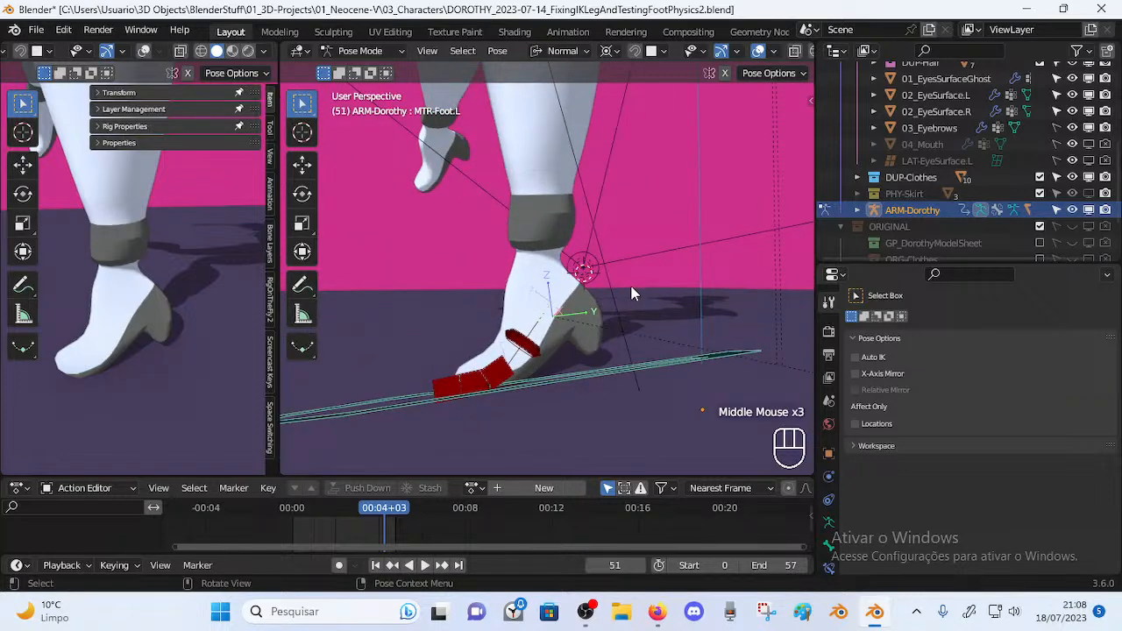
{"action": "middle_click_drag", "start_coordinate": [635, 292], "coordinate": [517, 291]}
{"action": "key", "text": "r"}
{"action": "key", "text": "x"}
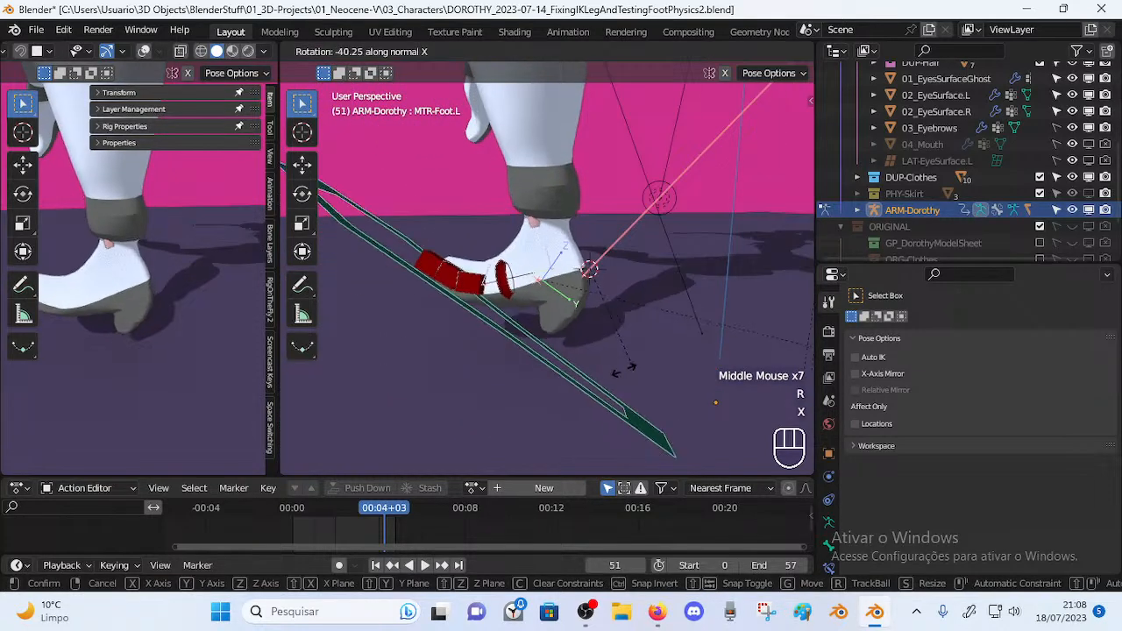
{"action": "left_click", "coordinate": [514, 299]}
Place the 3D cursor at the ball of the left foot and rotate the foot master bone around normal X there
{"action": "right_click", "coordinate": [497, 290], "text": "shift"}
{"action": "key", "text": "r"}
{"action": "key", "text": "x"}
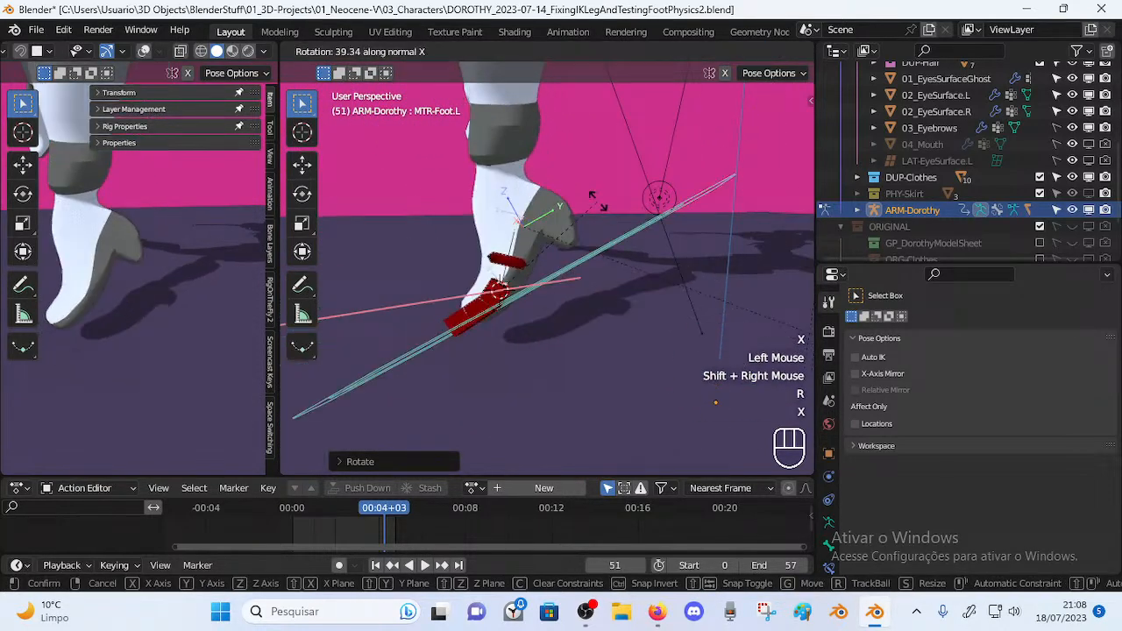
{"action": "left_click", "coordinate": [500, 298]}
Reposition the 3D cursor on the front of the left foot and roll the foot master bone sideways around its normal Y axis
{"action": "middle_click_drag", "start_coordinate": [518, 302], "coordinate": [676, 310]}
{"action": "right_click", "coordinate": [500, 333], "text": "shift"}
{"action": "middle_click_drag", "start_coordinate": [605, 334], "coordinate": [607, 328]}
{"action": "key", "text": "r"}
{"action": "key", "text": "y"}
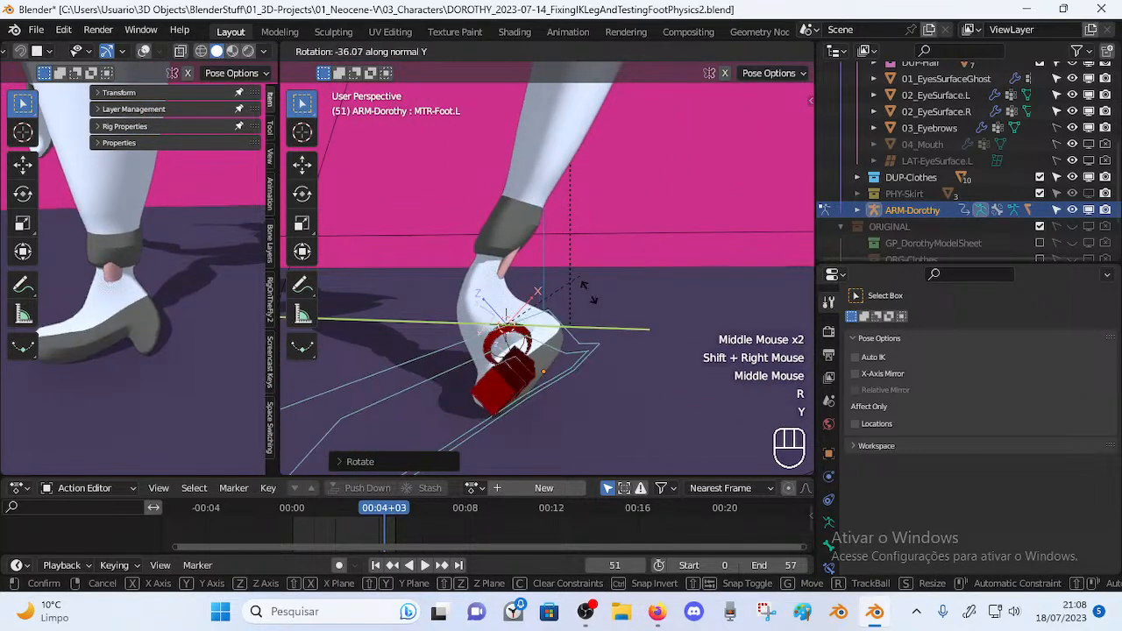
{"action": "left_click", "coordinate": [608, 319]}
Place the 3D cursor at the left ankle and rotate the foot master bone around its normal X axis
{"action": "middle_click_drag", "start_coordinate": [608, 318], "coordinate": [436, 365]}
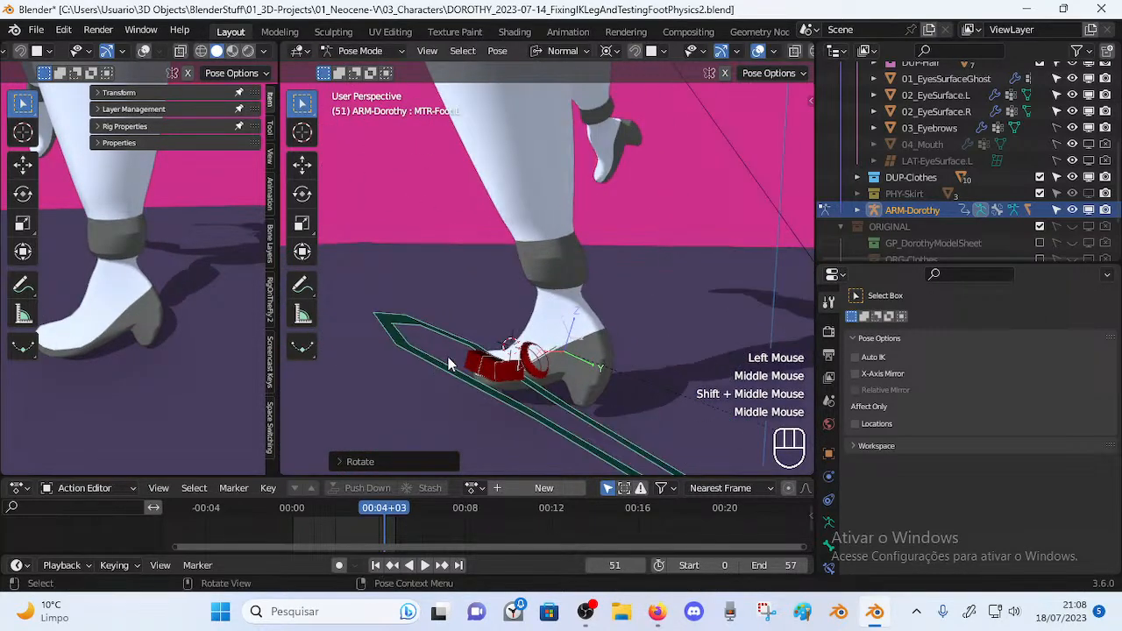
{"action": "right_click", "coordinate": [576, 345], "text": "shift"}
{"action": "middle_click_drag", "start_coordinate": [576, 344], "coordinate": [613, 342]}
{"action": "key", "text": "r"}
{"action": "key", "text": "x"}
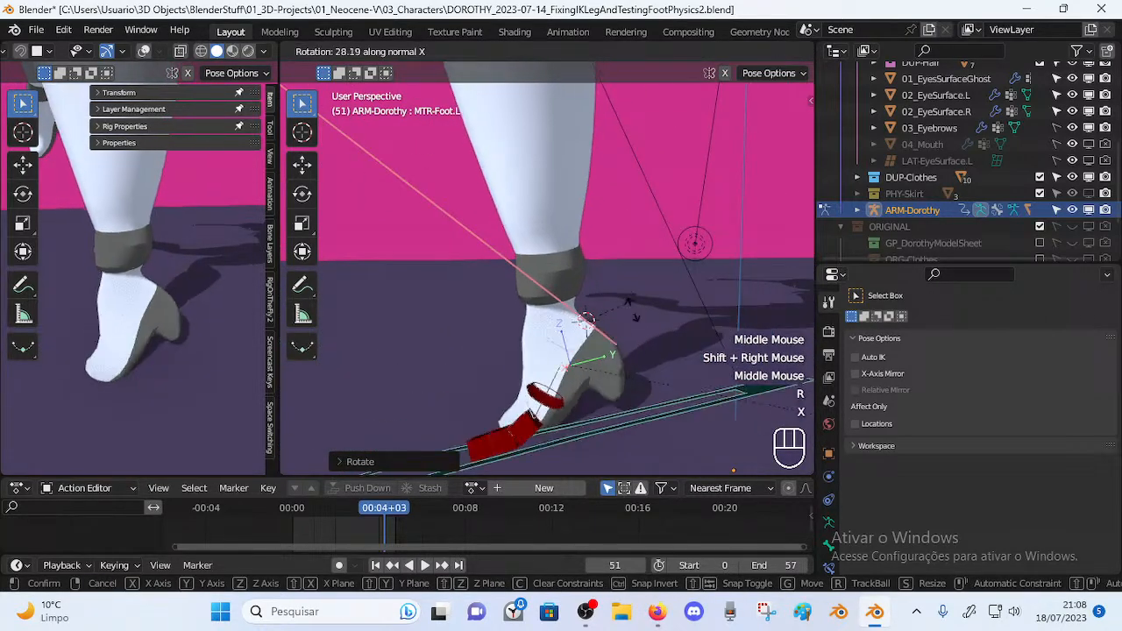
{"action": "left_click", "coordinate": [604, 320]}
Place the 3D cursor in the space behind the left foot and rotate the foot master bone around its normal X axis
{"action": "right_click", "coordinate": [576, 301], "text": "shift"}
{"action": "key", "text": "r"}
{"action": "key", "text": "x"}
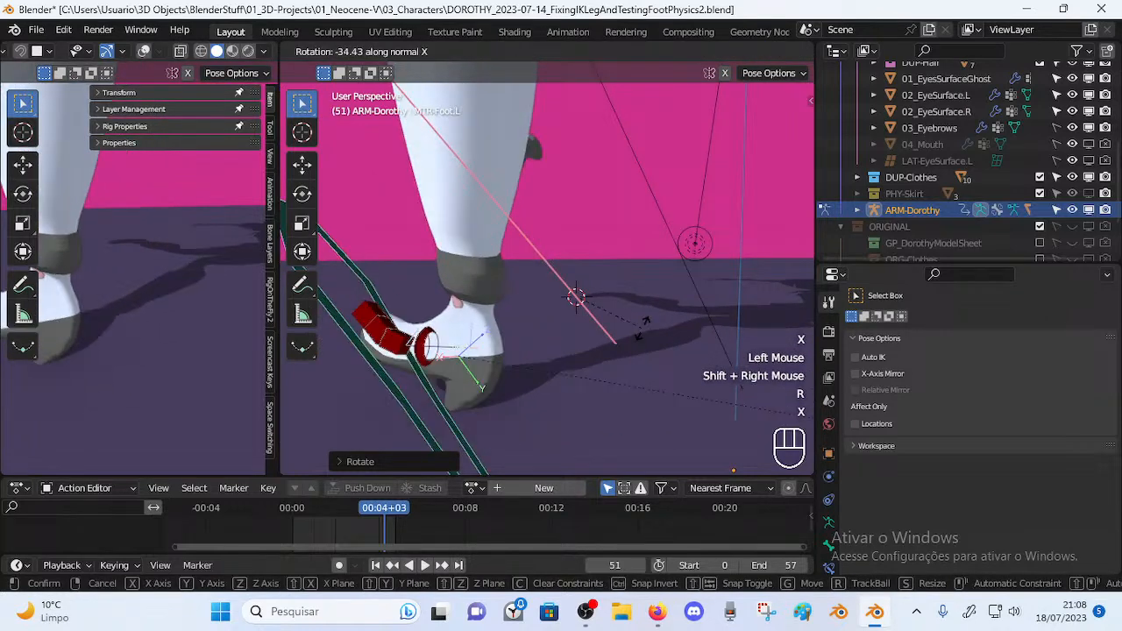
{"action": "left_click", "coordinate": [636, 290]}
Place the 3D cursor at the left heel and rotate the foot master bone around its normal Z axis
{"action": "middle_click_drag", "start_coordinate": [636, 289], "coordinate": [569, 275], "text": "shift"}
{"action": "scroll", "coordinate": [540, 318], "scroll_direction": "down", "scroll_amount": 1}
{"action": "middle_click_drag", "start_coordinate": [540, 319], "coordinate": [586, 335], "text": "shift"}
{"action": "right_click", "coordinate": [567, 333], "text": "shift"}
{"action": "key", "text": "r"}
{"action": "key", "text": "x"}
{"action": "key", "text": "z"}
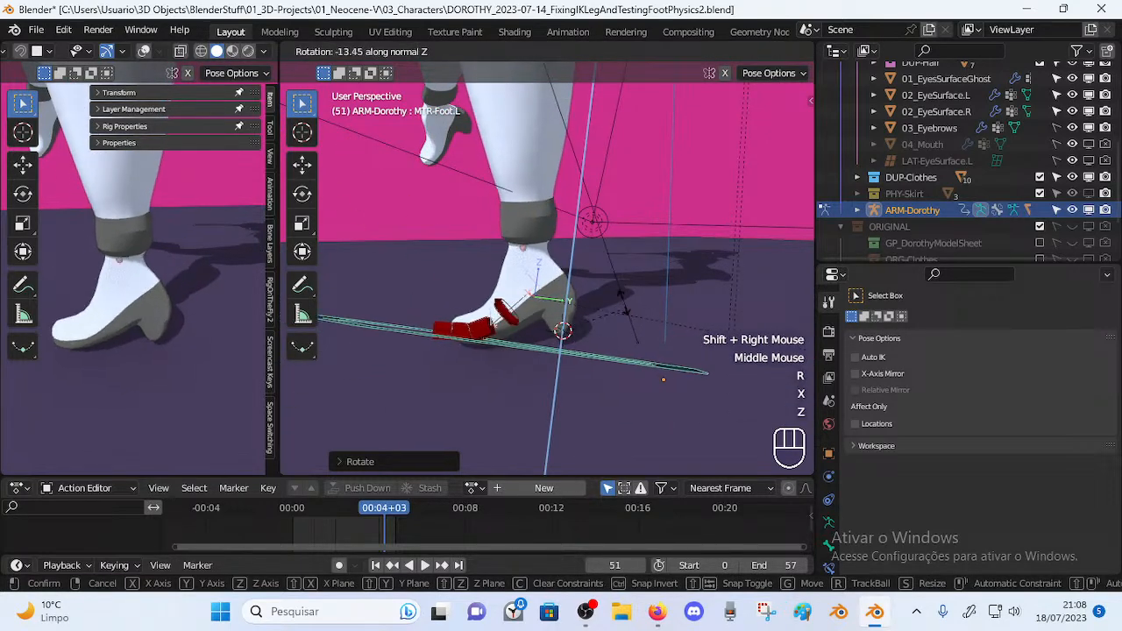
{"action": "left_click", "coordinate": [506, 341]}
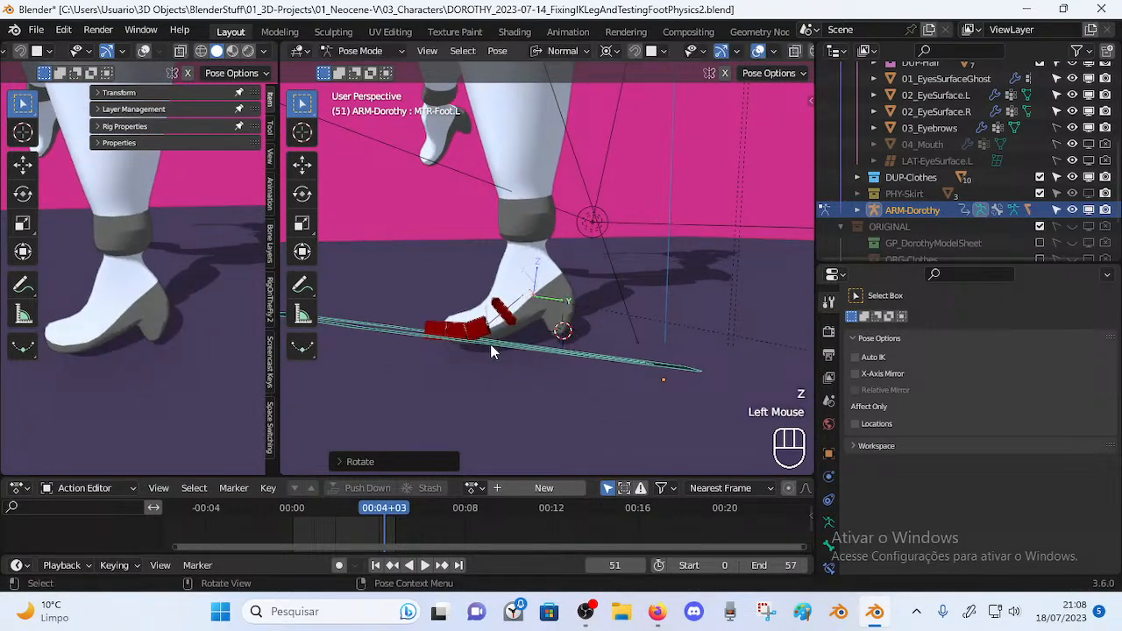
Place the 3D cursor at the left toes and rotate the foot master bone around its normal Z axis
{"action": "middle_click_drag", "start_coordinate": [506, 342], "coordinate": [638, 375]}
{"action": "right_click", "coordinate": [494, 377], "text": "shift"}
{"action": "middle_click_drag", "start_coordinate": [493, 377], "coordinate": [483, 351]}
{"action": "key", "text": "r"}
{"action": "key", "text": "z"}
{"action": "left_click", "coordinate": [567, 412]}
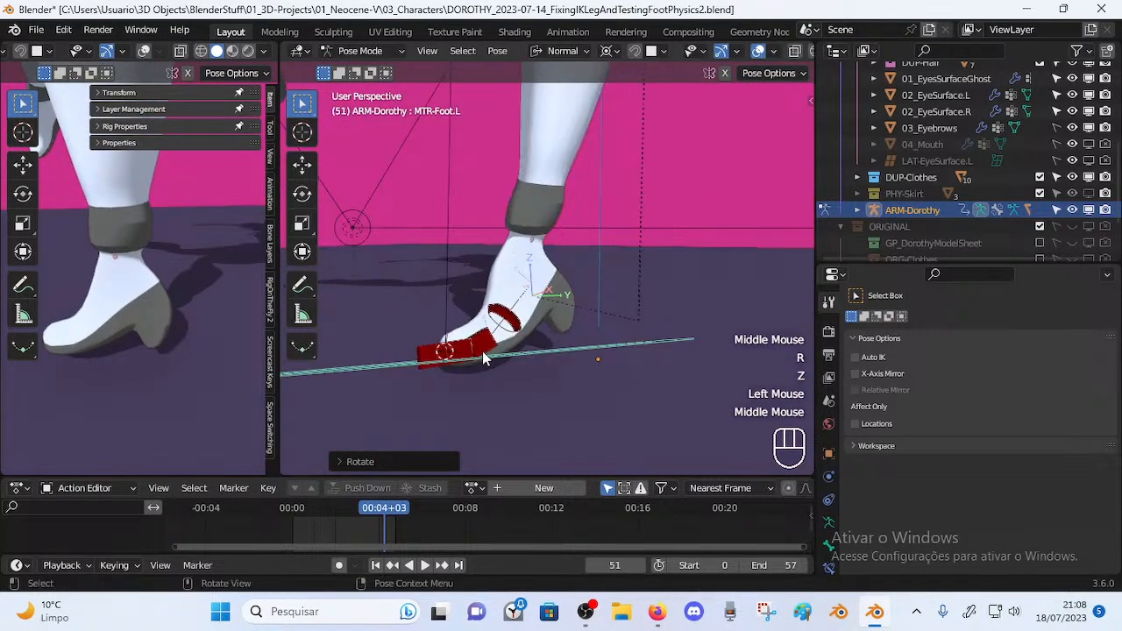
Rotate the foot master bone twice around its normal X axis, pivoting at the toes
{"action": "key", "text": "r"}
{"action": "key", "text": "x"}
{"action": "left_click", "coordinate": [512, 314]}
{"action": "middle_click_drag", "start_coordinate": [512, 314], "coordinate": [584, 253]}
{"action": "right_click", "coordinate": [591, 387], "text": "shift"}
{"action": "key", "text": "r"}
{"action": "key", "text": "x"}
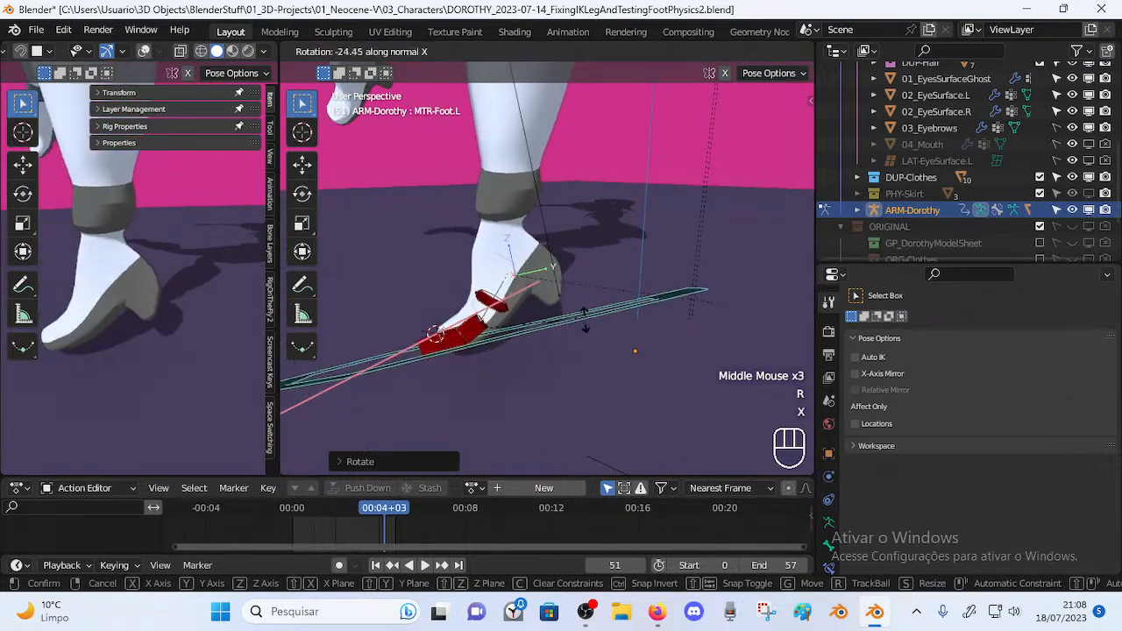
{"action": "left_click", "coordinate": [578, 294]}
Move the 3D cursor to the back of the left heel and rotate the foot master bone around normal X
{"action": "right_click", "coordinate": [557, 276], "text": "shift"}
{"action": "right_click", "coordinate": [559, 276], "text": "shift"}
{"action": "key", "text": "r"}
{"action": "key", "text": "x"}
{"action": "left_click", "coordinate": [612, 286]}
Reposition the 3D cursor near the left foot and rotate the foot master bone freely around it without an axis constraint
{"action": "middle_click_drag", "start_coordinate": [612, 286], "coordinate": [434, 239]}
{"action": "right_click", "coordinate": [559, 291], "text": "shift"}
{"action": "right_click", "coordinate": [537, 310], "text": "shift"}
{"action": "key", "text": "r"}
{"action": "left_click", "coordinate": [612, 310]}
Place the 3D cursor at two more pivot points near the left foot, rotating the foot master bone freely around each
{"action": "right_click", "coordinate": [558, 287], "text": "shift"}
{"action": "key", "text": "r"}
{"action": "left_click", "coordinate": [598, 313]}
{"action": "right_click", "coordinate": [581, 295], "text": "shift"}
{"action": "key", "text": "r"}
{"action": "left_click", "coordinate": [573, 305]}
Reposition the 3D cursor on the left foot and rotate the foot master bone twice around its normal Z axis
{"action": "middle_click_drag", "start_coordinate": [520, 294], "coordinate": [611, 321]}
{"action": "right_click", "coordinate": [543, 283], "text": "shift"}
{"action": "key", "text": "r"}
{"action": "key", "text": "z"}
{"action": "left_click", "coordinate": [618, 303]}
{"action": "key", "text": "r"}
{"action": "key", "text": "z"}
{"action": "left_click", "coordinate": [600, 323]}
Place the 3D cursor at the toe tip of the left foot and rotate the foot master bone around normal X
{"action": "middle_click_drag", "start_coordinate": [469, 328], "coordinate": [526, 337]}
{"action": "right_click", "coordinate": [601, 375], "text": "shift"}
{"action": "right_click", "coordinate": [405, 340], "text": "shift"}
{"action": "key", "text": "r"}
{"action": "key", "text": "x"}
{"action": "left_click", "coordinate": [561, 277]}
{"action": "middle_click_drag", "start_coordinate": [490, 317], "coordinate": [478, 242], "text": "shift"}
{"action": "scroll", "coordinate": [477, 242], "scroll_direction": "down", "scroll_amount": 1}
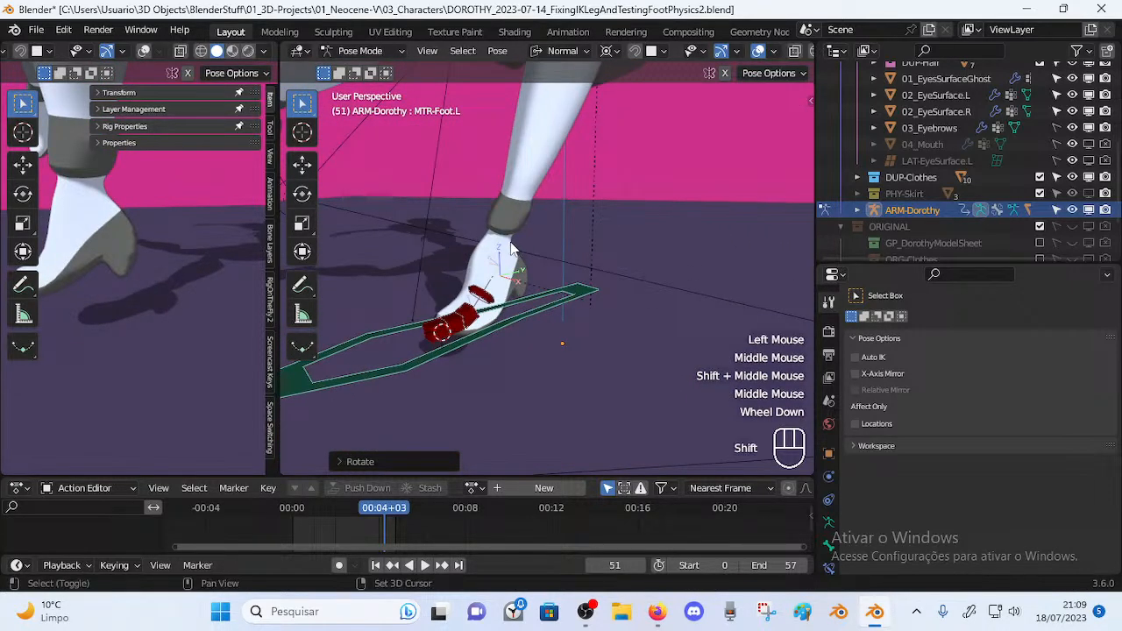
Rotate the foot master bone around the toe-tip pivot, first freely and once more around its normal Z axis
{"action": "middle_click_drag", "start_coordinate": [521, 292], "coordinate": [499, 317]}
{"action": "key", "text": "r"}
{"action": "left_click", "coordinate": [542, 282]}
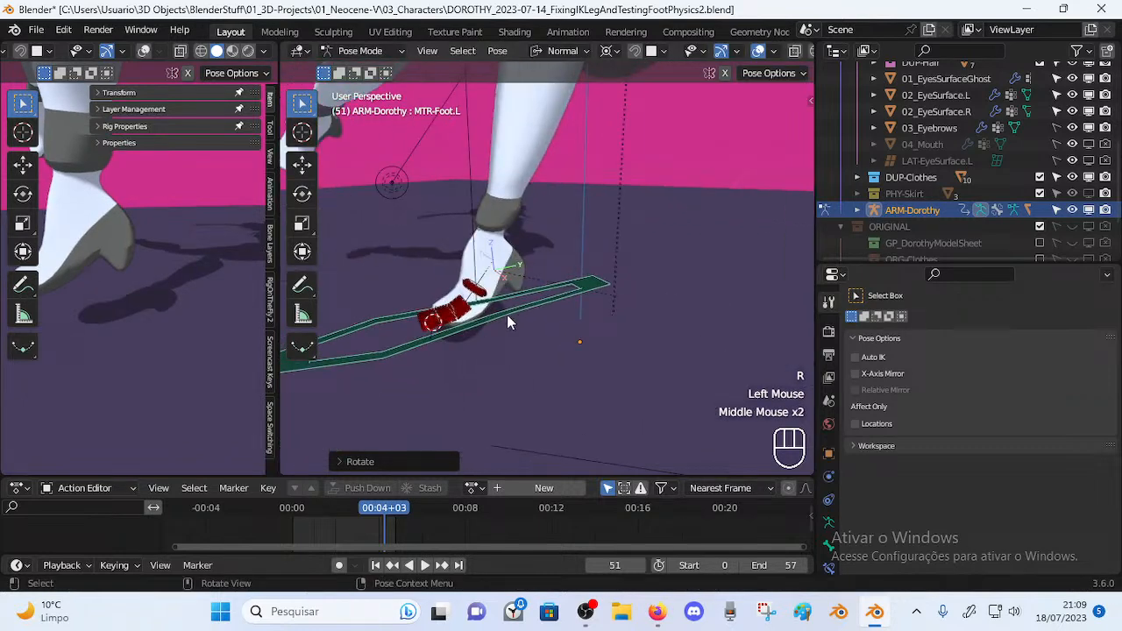
{"action": "key", "text": "r"}
{"action": "key", "text": "z"}
{"action": "left_click", "coordinate": [537, 329]}
Tilt the foot master bone around its normal X axis, pivoting at the toe tip
{"action": "key", "text": "r"}
{"action": "key", "text": "x"}
{"action": "left_click", "coordinate": [474, 324]}
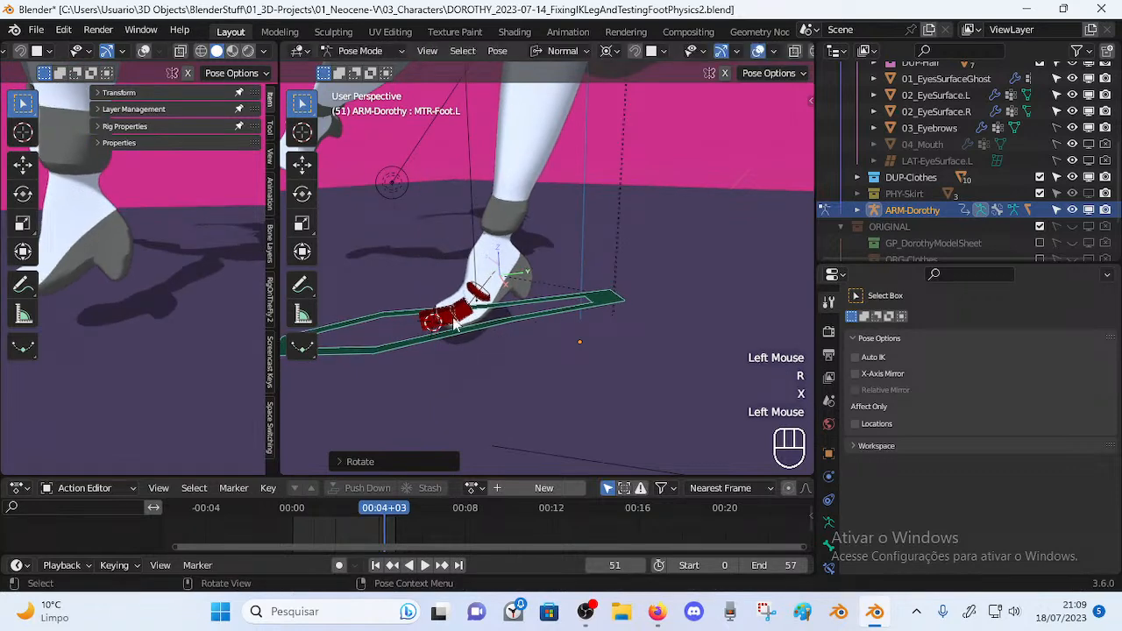
{"action": "middle_click_drag", "start_coordinate": [406, 339], "coordinate": [504, 300]}
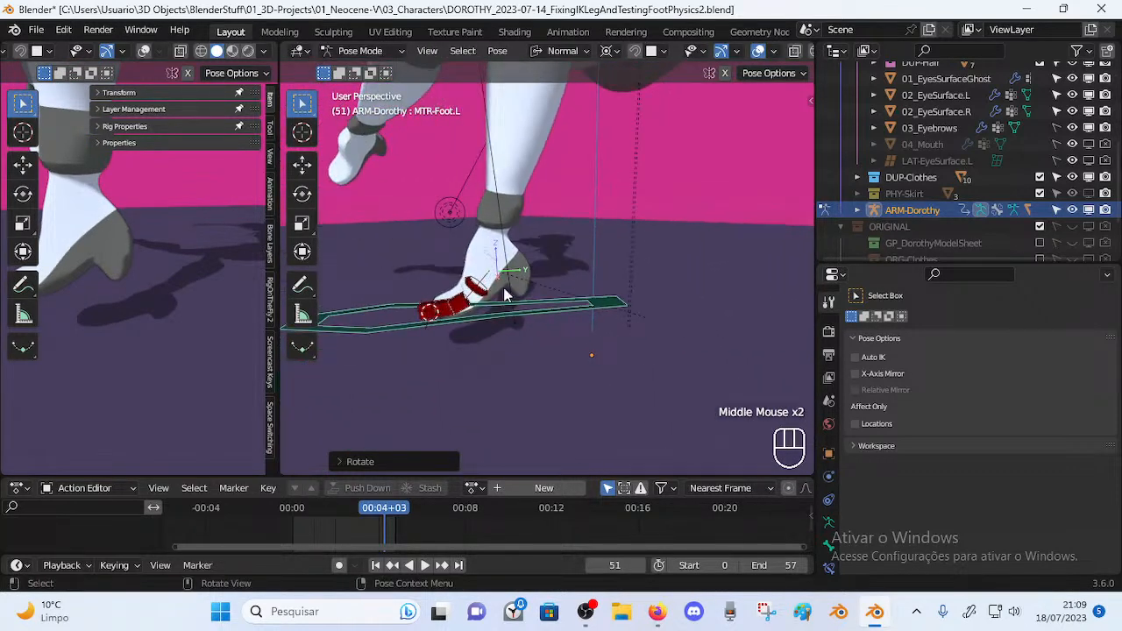
{"action": "key", "text": "r"}
{"action": "key", "text": "x"}
{"action": "key", "text": "Escape"}
Move the left foot master bone down and away from the 3D cursor
{"action": "scroll", "coordinate": [454, 325], "scroll_direction": "up", "scroll_amount": 2}
{"action": "middle_click_drag", "start_coordinate": [454, 327], "coordinate": [536, 309], "text": "shift"}
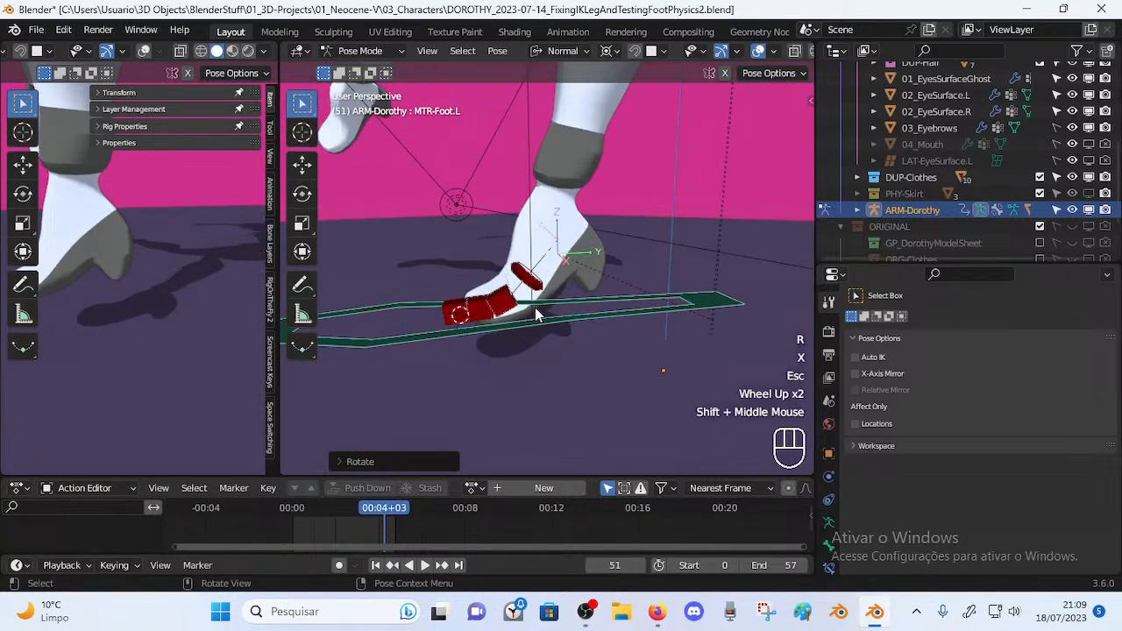
{"action": "key", "text": "g"}
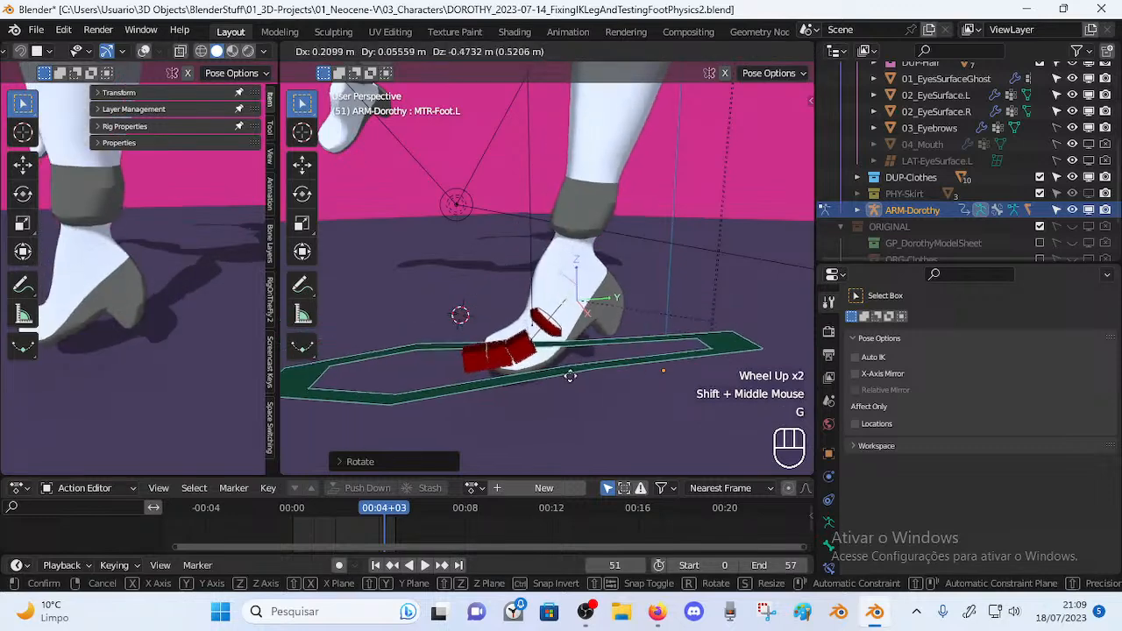
{"action": "left_click", "coordinate": [548, 426]}
Rotate the foot master bone around normal X at the distant 3D cursor and move it freely to a new position
{"action": "key", "text": "r"}
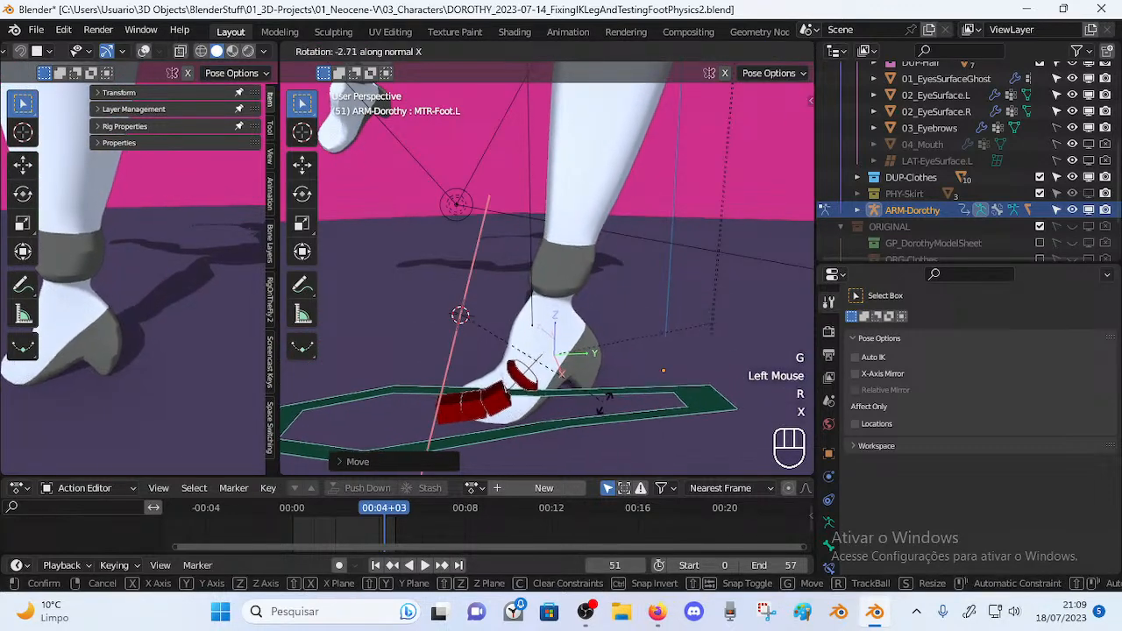
{"action": "key", "text": "x"}
{"action": "left_click", "coordinate": [582, 429]}
{"action": "key", "text": "g"}
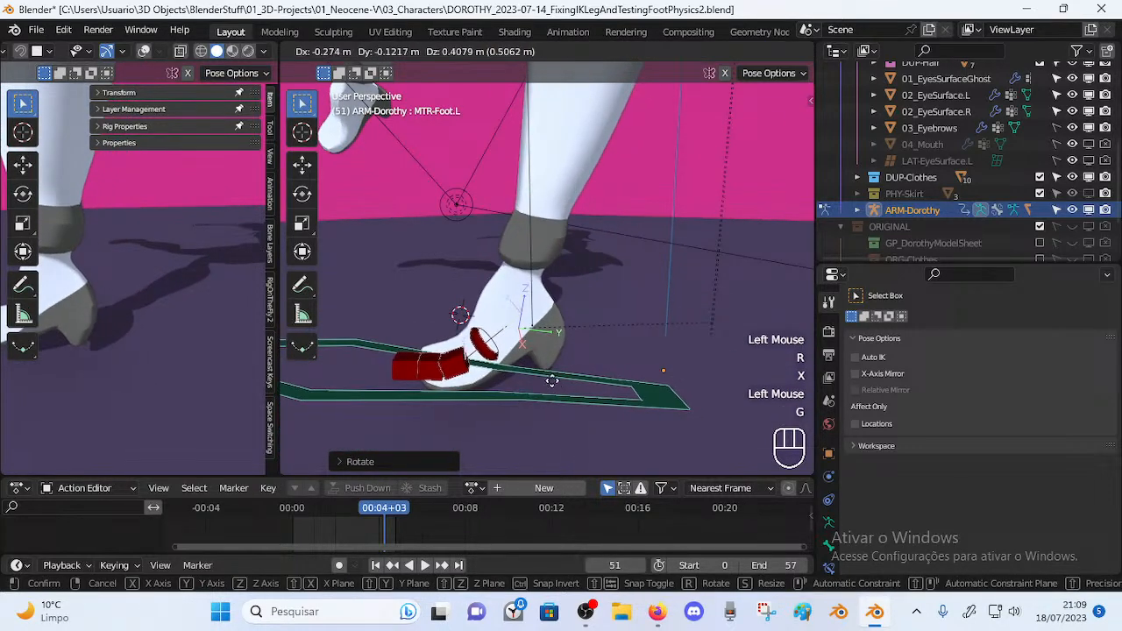
{"action": "left_click", "coordinate": [568, 420]}
{"action": "scroll", "coordinate": [462, 390], "scroll_direction": "down", "scroll_amount": 1}
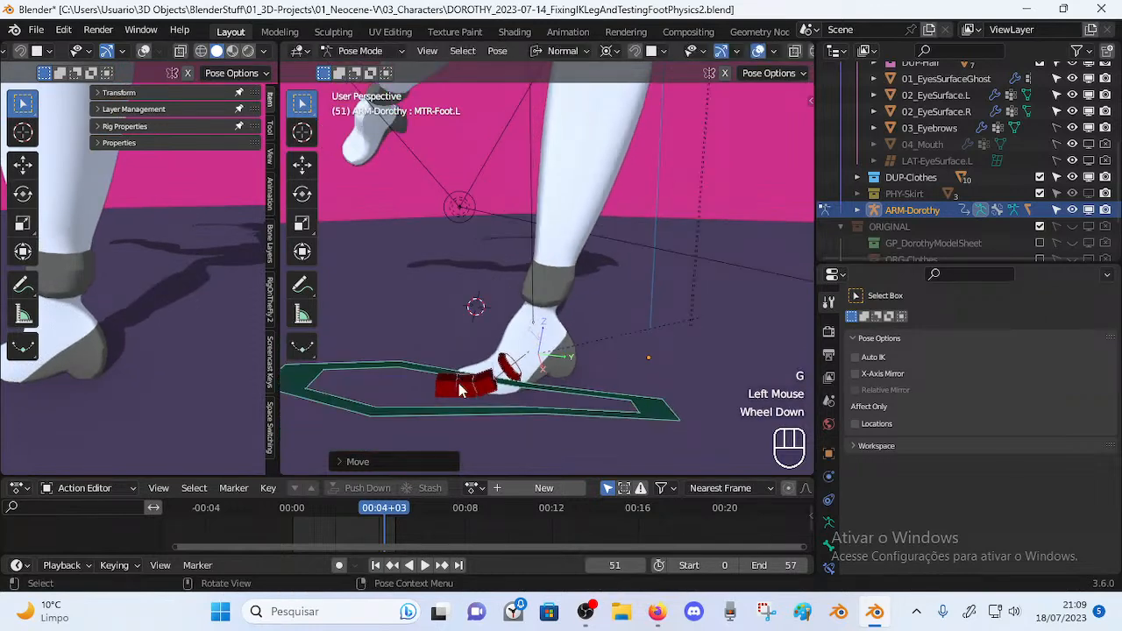
Join the two 3D viewports into one that shows the Wiggle 2 animation settings in its sidebar
{"action": "key", "text": "n"}
{"action": "right_click", "coordinate": [277, 223]}
{"action": "left_click", "coordinate": [263, 225]}
{"action": "left_click", "coordinate": [189, 272]}
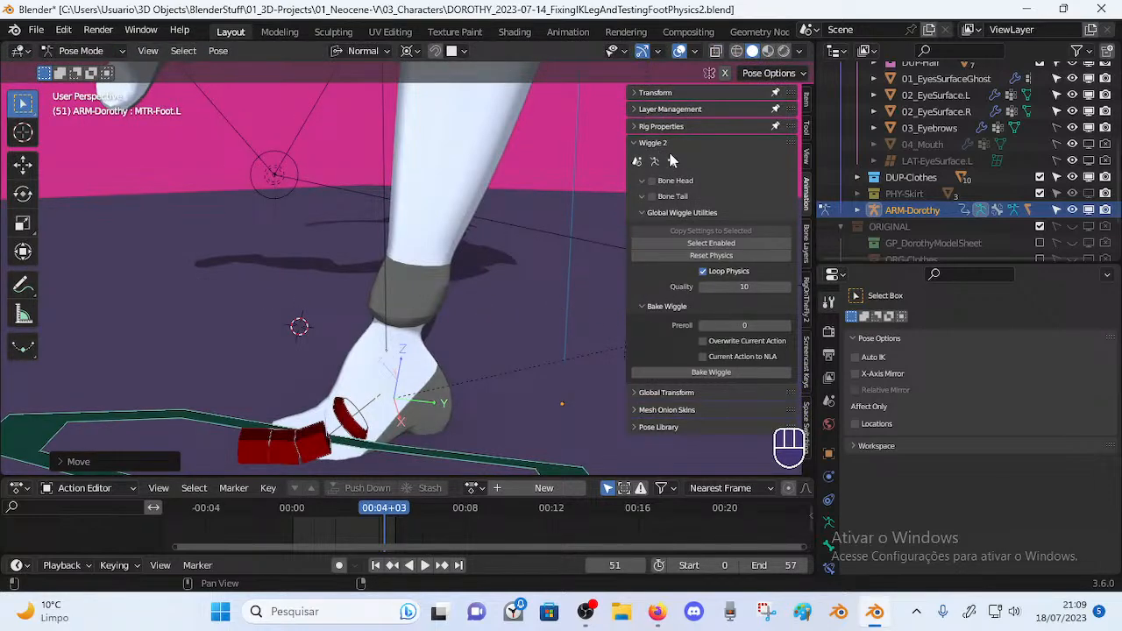
Find the Wiggle 2 add-on in the preferences by searching for "wigg", check its version details, and close the preferences
{"action": "left_click", "coordinate": [70, 30]}
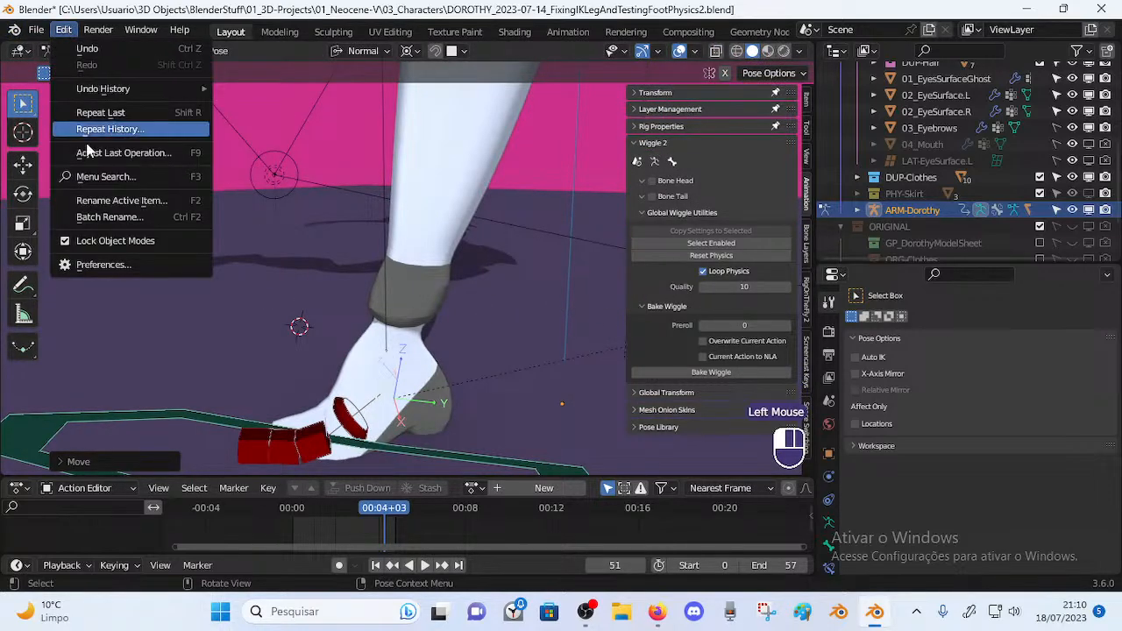
{"action": "left_click", "coordinate": [97, 266]}
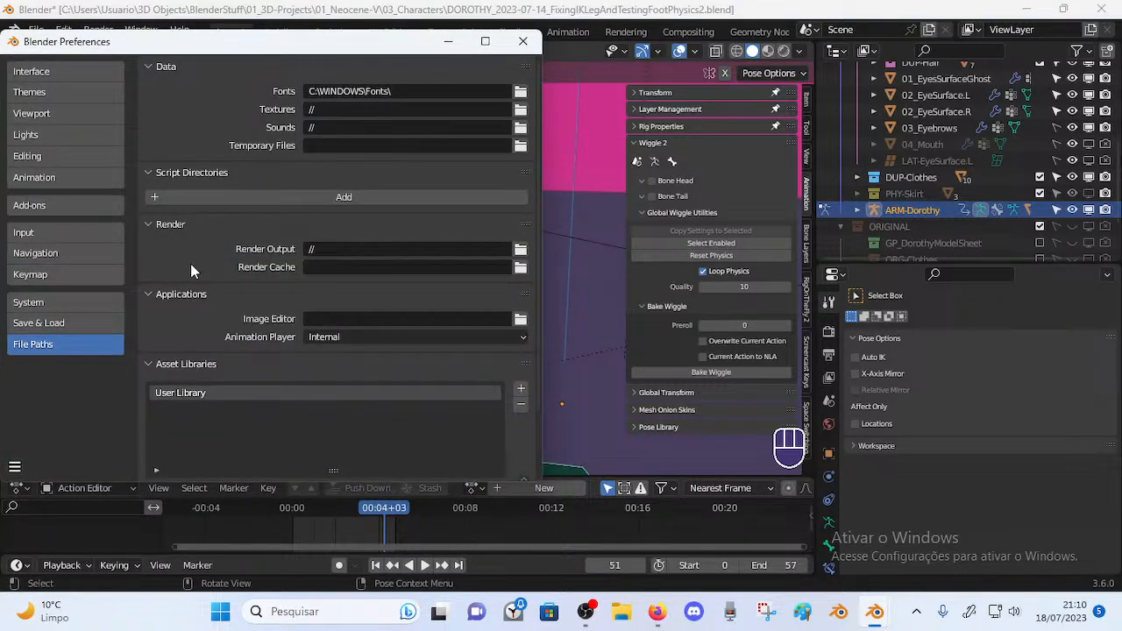
{"action": "left_click_drag", "start_coordinate": [144, 365], "coordinate": [145, 66]}
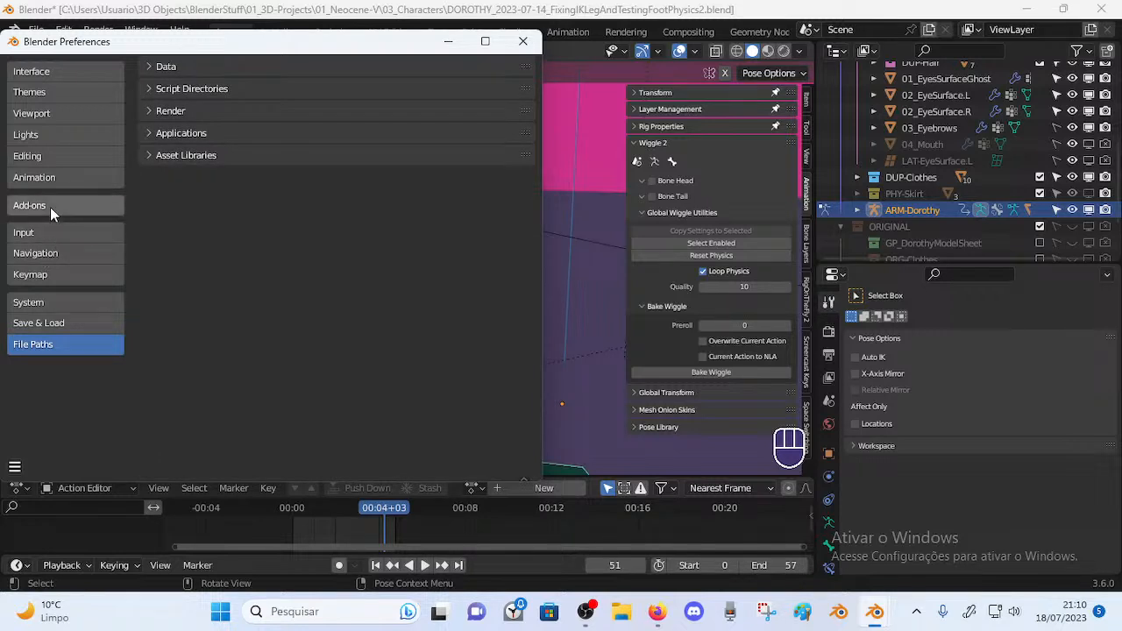
{"action": "left_click", "coordinate": [50, 207]}
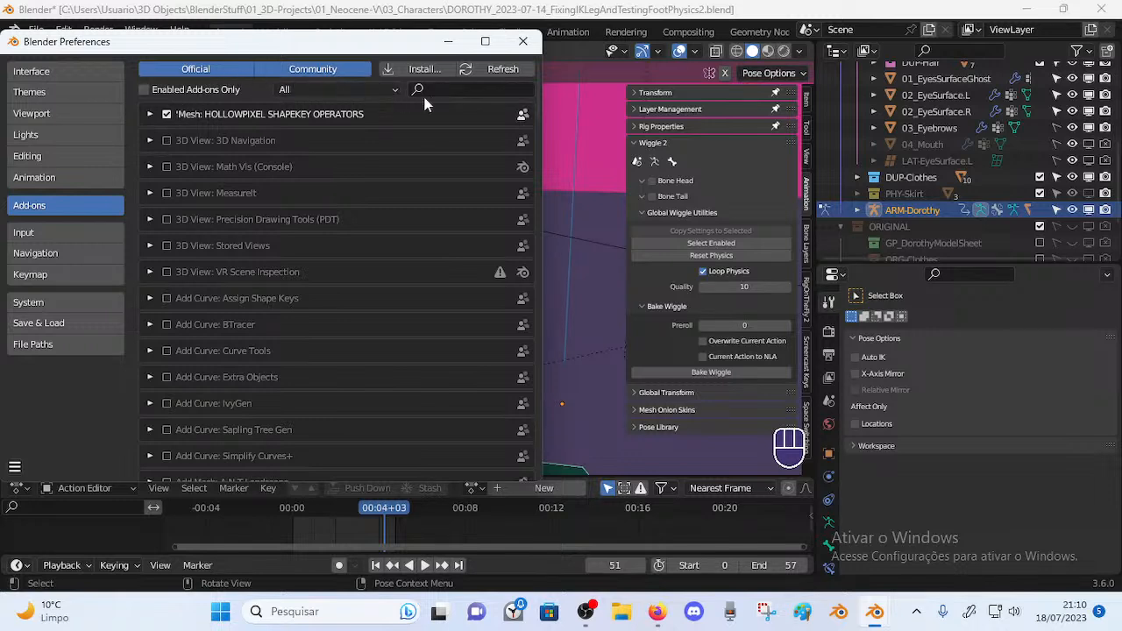
{"action": "left_click", "coordinate": [473, 88]}
{"action": "type", "text": "wigg"}
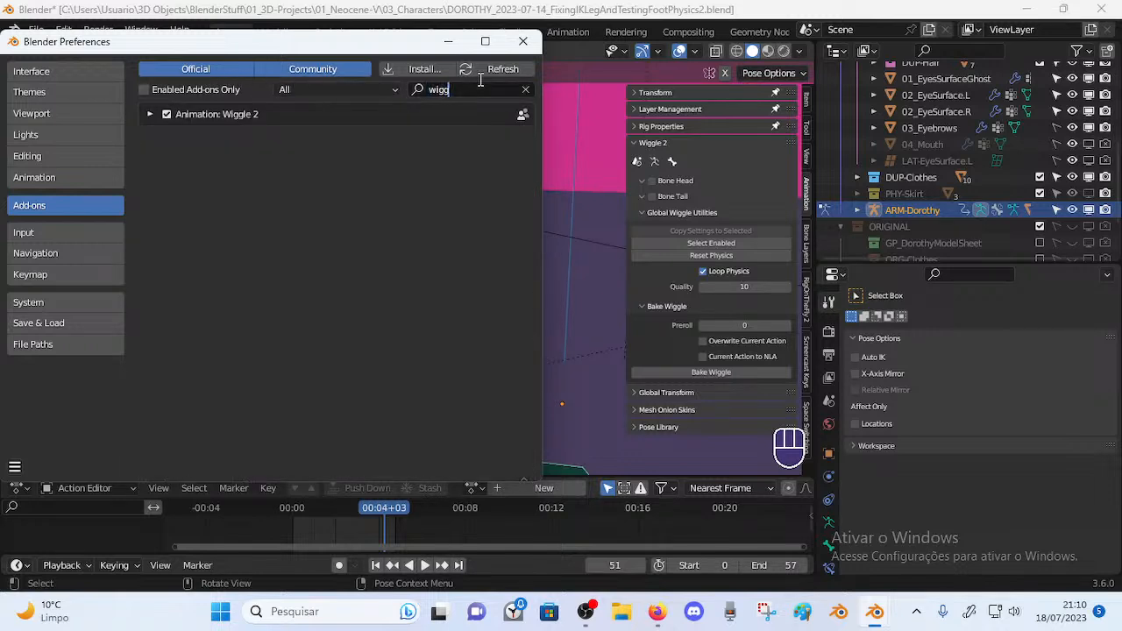
{"action": "left_click", "coordinate": [150, 115]}
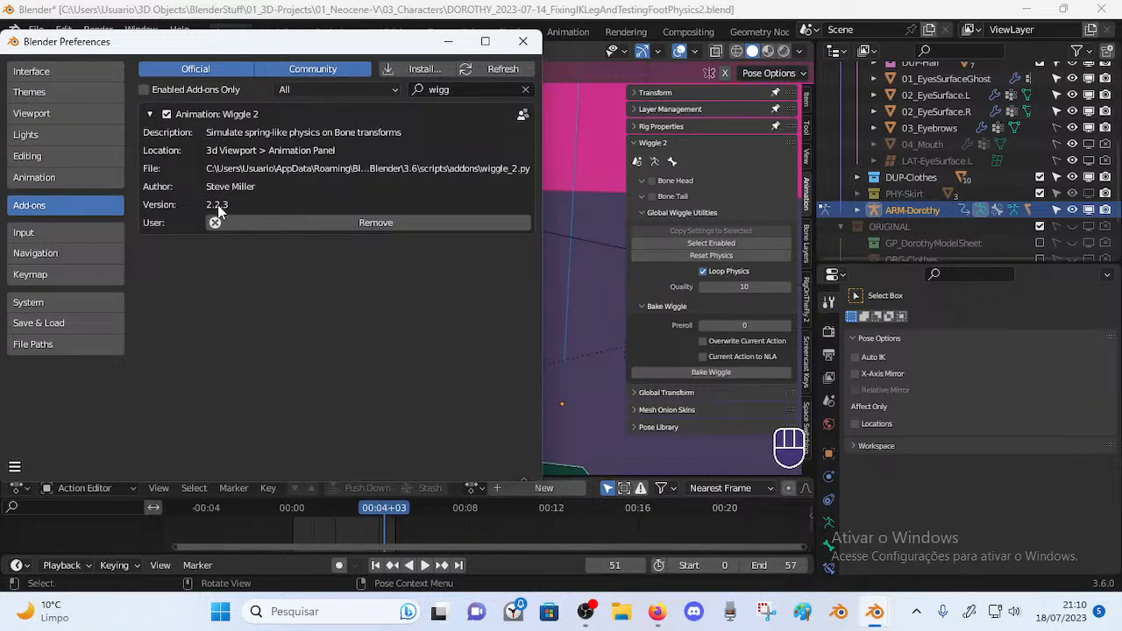
{"action": "left_click", "coordinate": [525, 42]}
Examine the left foot and its master bone from several angles in the enlarged viewport
{"action": "scroll", "coordinate": [386, 329], "scroll_direction": "down", "scroll_amount": 2}
{"action": "middle_click_drag", "start_coordinate": [385, 328], "coordinate": [759, 324]}
{"action": "middle_click_drag", "start_coordinate": [496, 320], "coordinate": [434, 319]}
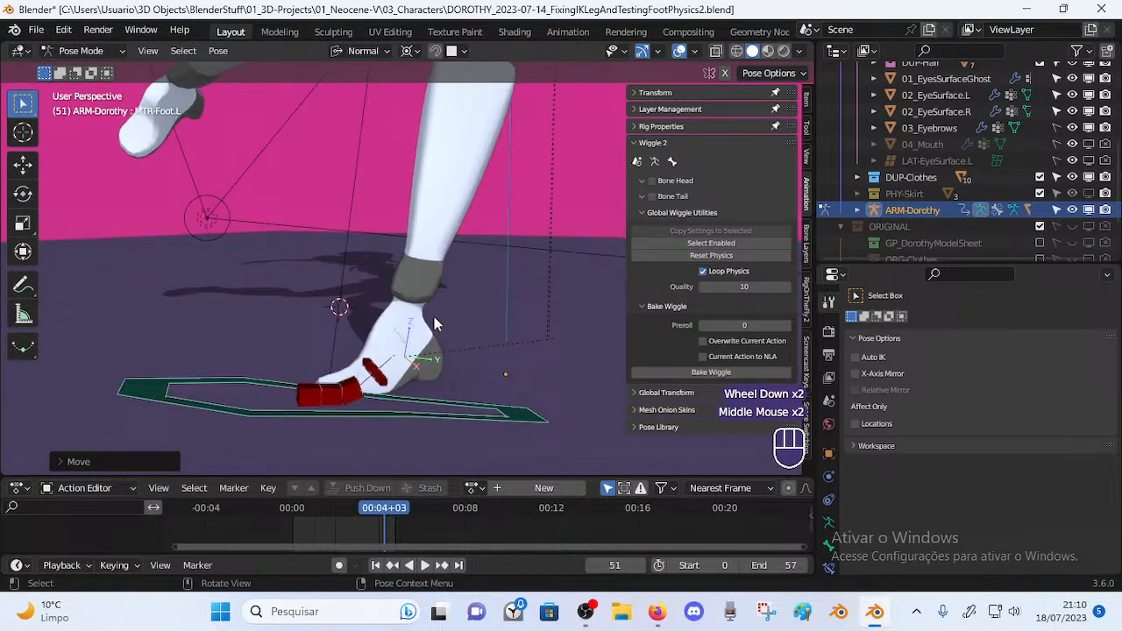
{"action": "middle_click_drag", "start_coordinate": [351, 322], "coordinate": [547, 383]}
{"action": "scroll", "coordinate": [366, 318], "scroll_direction": "up", "scroll_amount": 1}
{"action": "scroll", "coordinate": [351, 359], "scroll_direction": "down", "scroll_amount": 1}
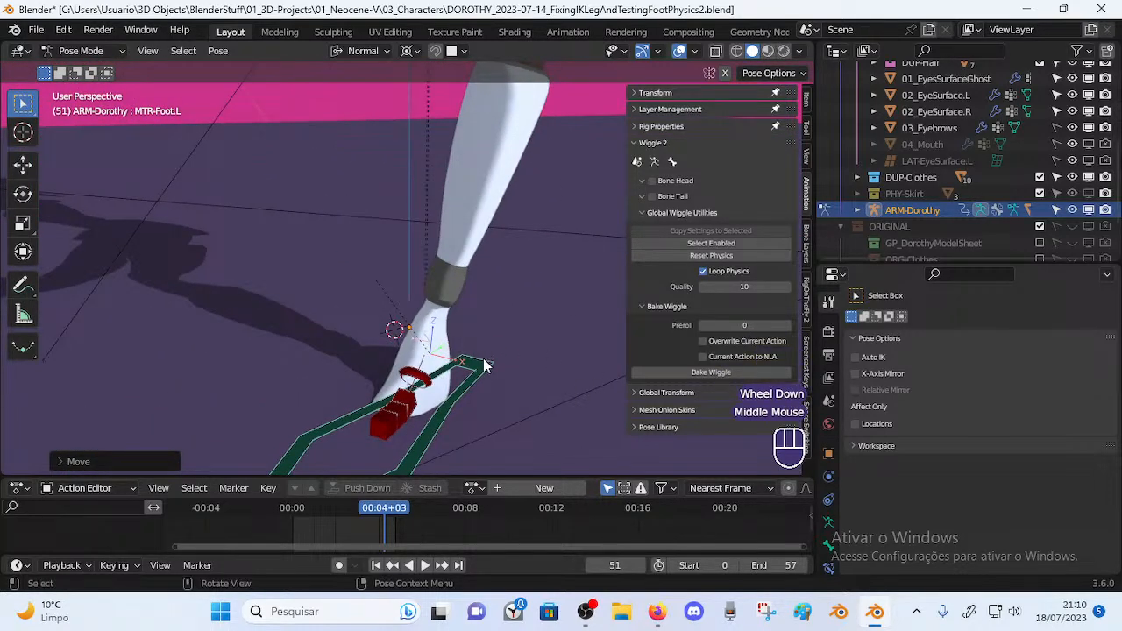
{"action": "middle_click_drag", "start_coordinate": [460, 398], "coordinate": [511, 359], "text": "shift"}
{"action": "left_click", "coordinate": [496, 351]}
{"action": "left_click", "coordinate": [517, 355]}
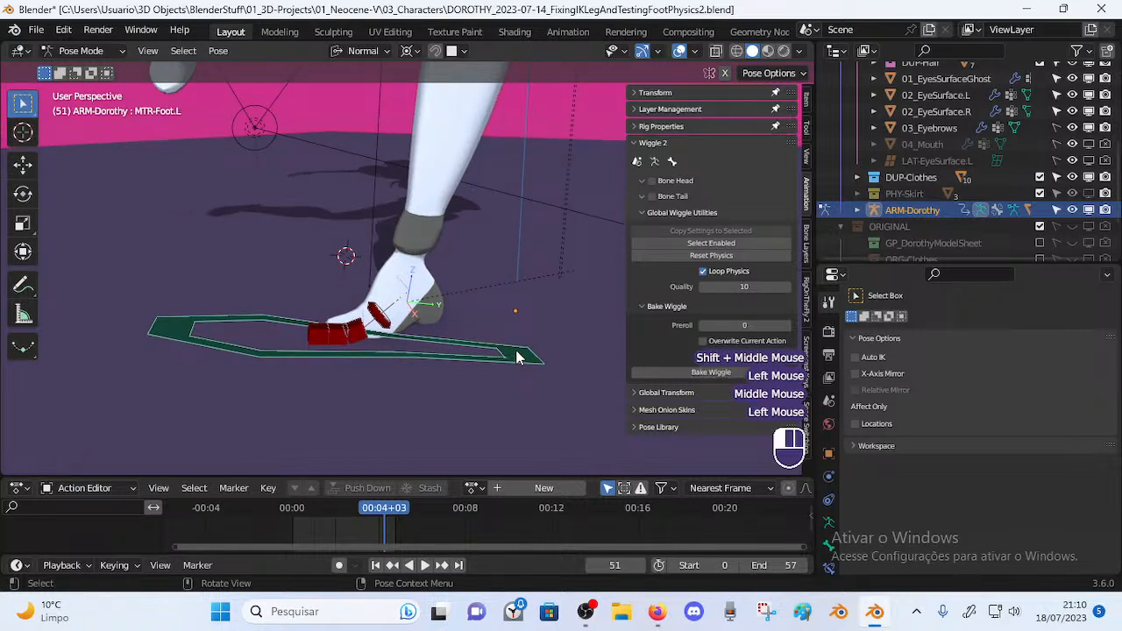
{"action": "middle_click_drag", "start_coordinate": [544, 322], "coordinate": [547, 356]}
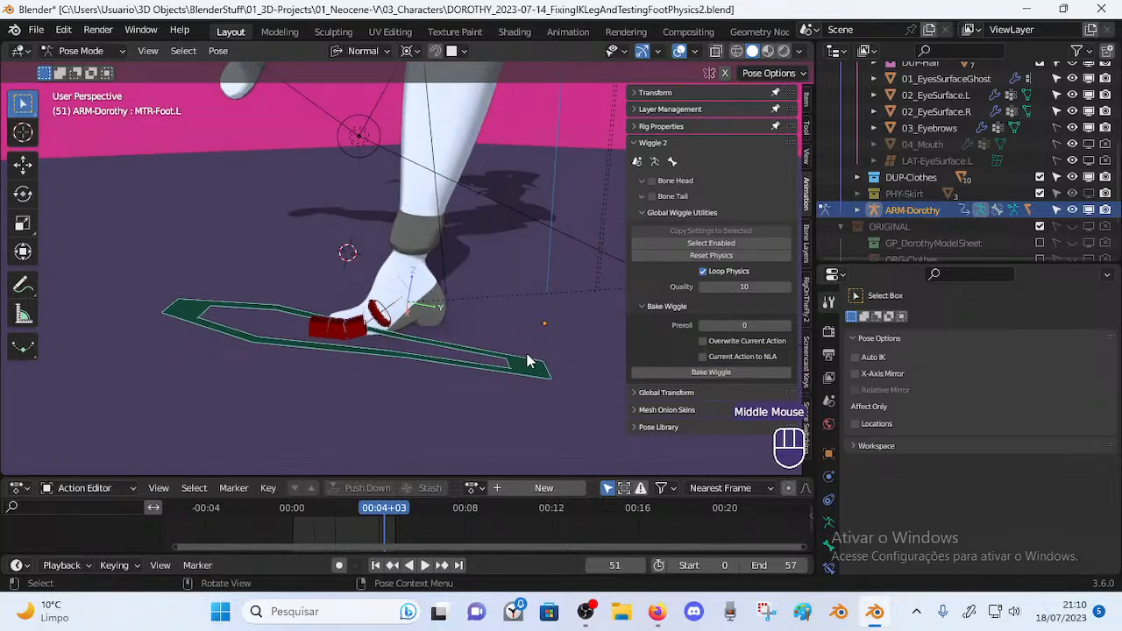
Check the Wiggle 2 settings of the left toe and foot deform bones, then clear the bone selection
{"action": "left_click", "coordinate": [349, 327]}
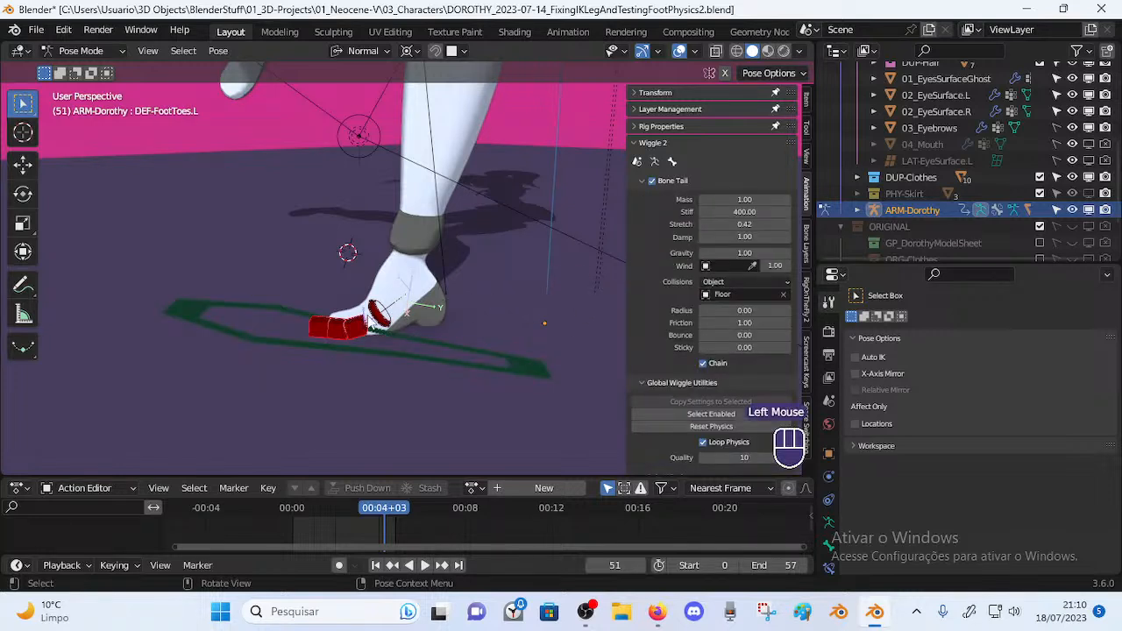
{"action": "left_click", "coordinate": [342, 332], "text": "shift"}
{"action": "left_click", "coordinate": [342, 332]}
{"action": "left_click", "coordinate": [372, 304]}
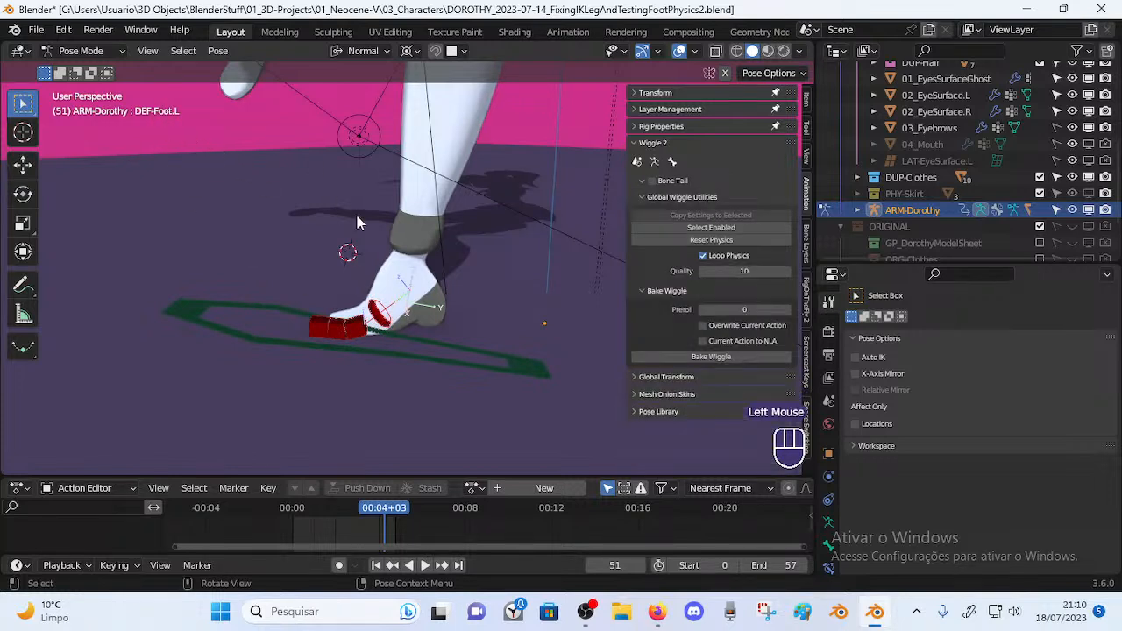
{"action": "left_click", "coordinate": [352, 336]}
{"action": "left_click", "coordinate": [358, 327]}
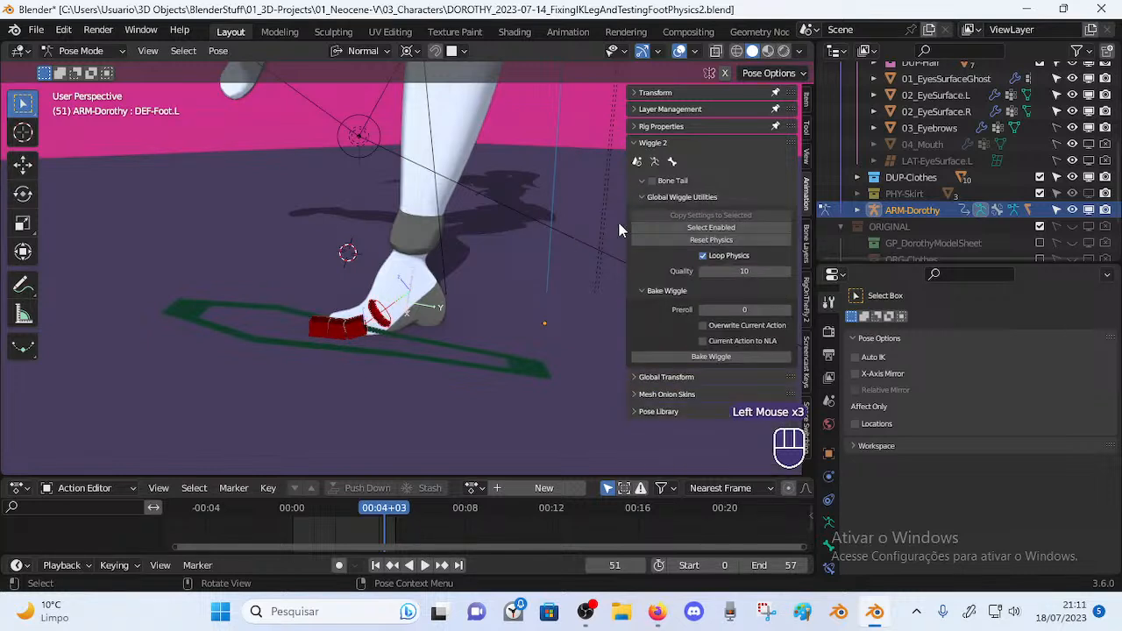
{"action": "key", "text": "alt+a"}
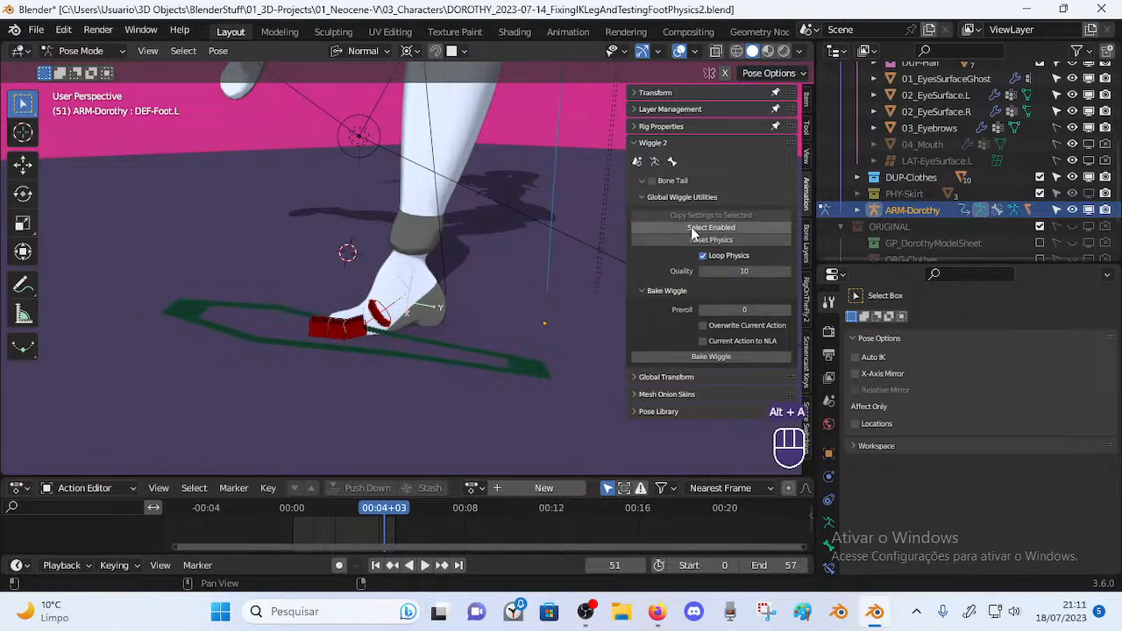
Reselect the left toe deform bone and examine its Wiggle 2 bone tail and collision settings
{"action": "middle_click_drag", "start_coordinate": [482, 301], "coordinate": [368, 338]}
{"action": "scroll", "coordinate": [481, 334], "scroll_direction": "up", "scroll_amount": 2}
{"action": "scroll", "coordinate": [370, 346], "scroll_direction": "down", "scroll_amount": 1}
{"action": "key", "text": "alt+a"}
{"action": "left_click", "coordinate": [367, 339]}
{"action": "key", "text": "alt+a"}
{"action": "left_click", "coordinate": [368, 329]}
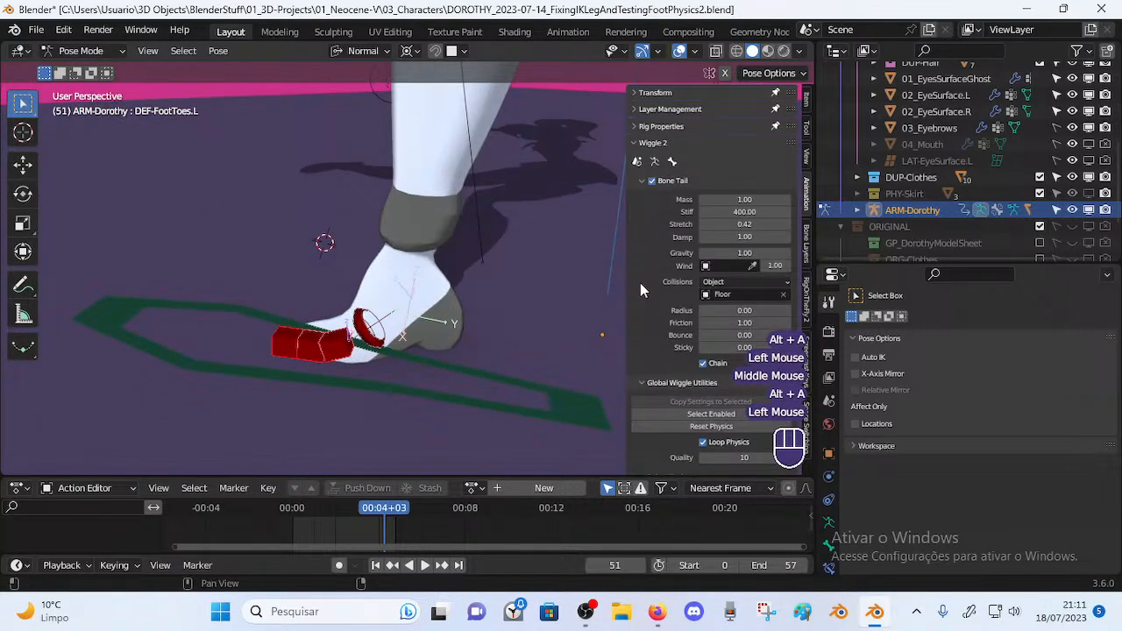
{"action": "left_click", "coordinate": [362, 327]}
{"action": "left_click", "coordinate": [323, 351]}
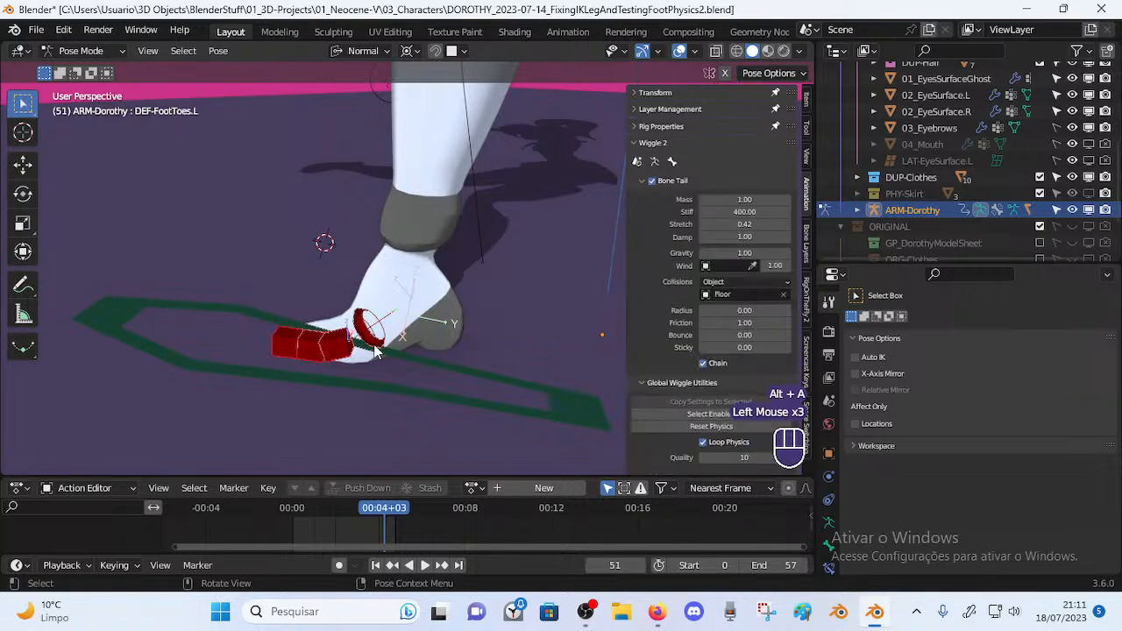
Select only the left foot master bone and rotate it about 6 degrees around its normal X axis
{"action": "scroll", "coordinate": [433, 366], "scroll_direction": "down", "scroll_amount": 1}
{"action": "middle_click_drag", "start_coordinate": [462, 372], "coordinate": [422, 395], "text": "shift"}
{"action": "key", "text": "alt+a"}
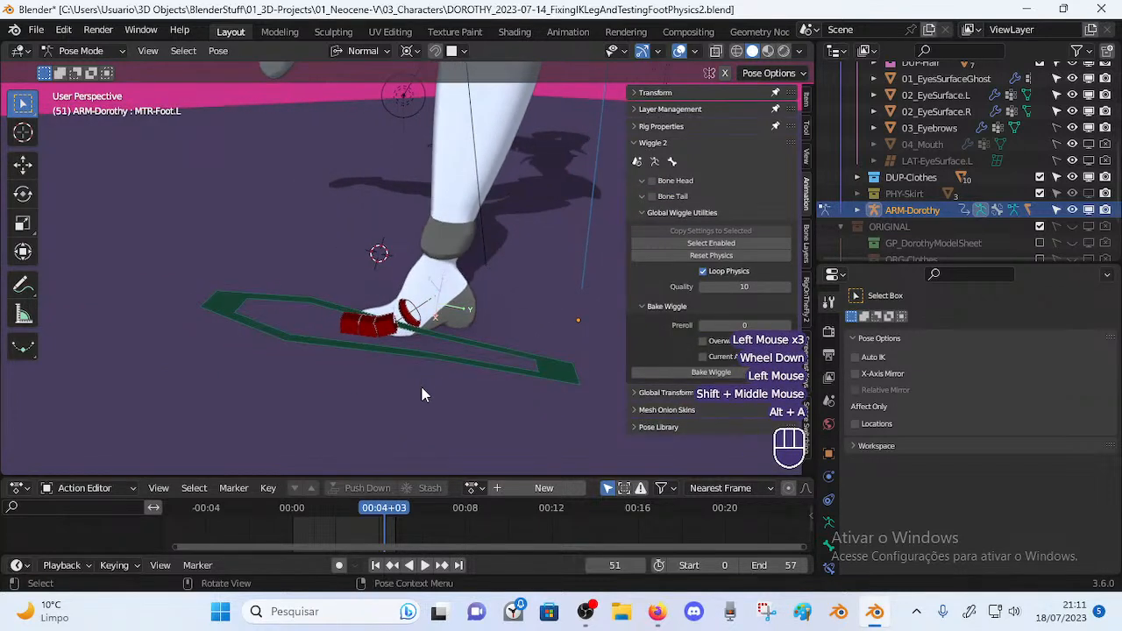
{"action": "left_click", "coordinate": [516, 369]}
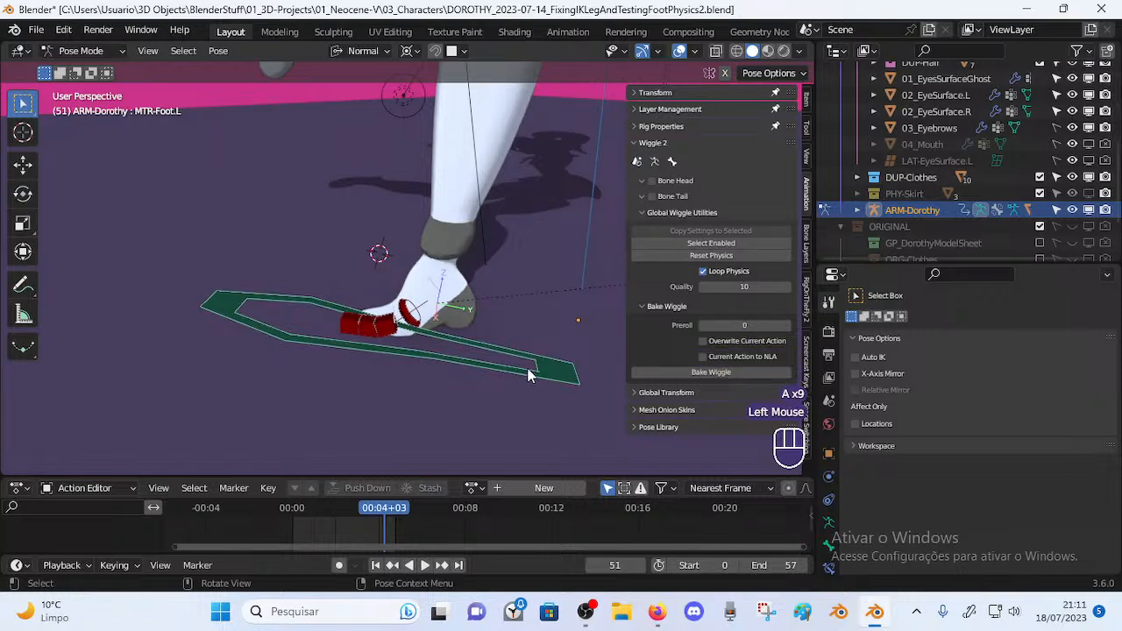
{"action": "middle_click_drag", "start_coordinate": [451, 378], "coordinate": [501, 353]}
{"action": "key", "text": "r"}
{"action": "key", "text": "x"}
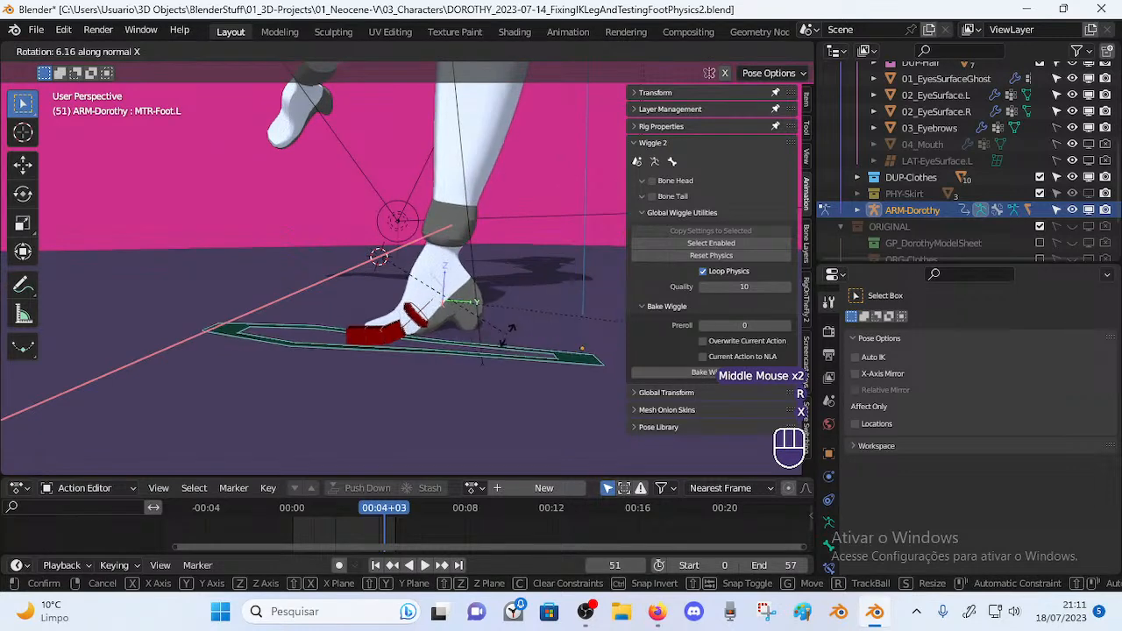
{"action": "left_click", "coordinate": [490, 366]}
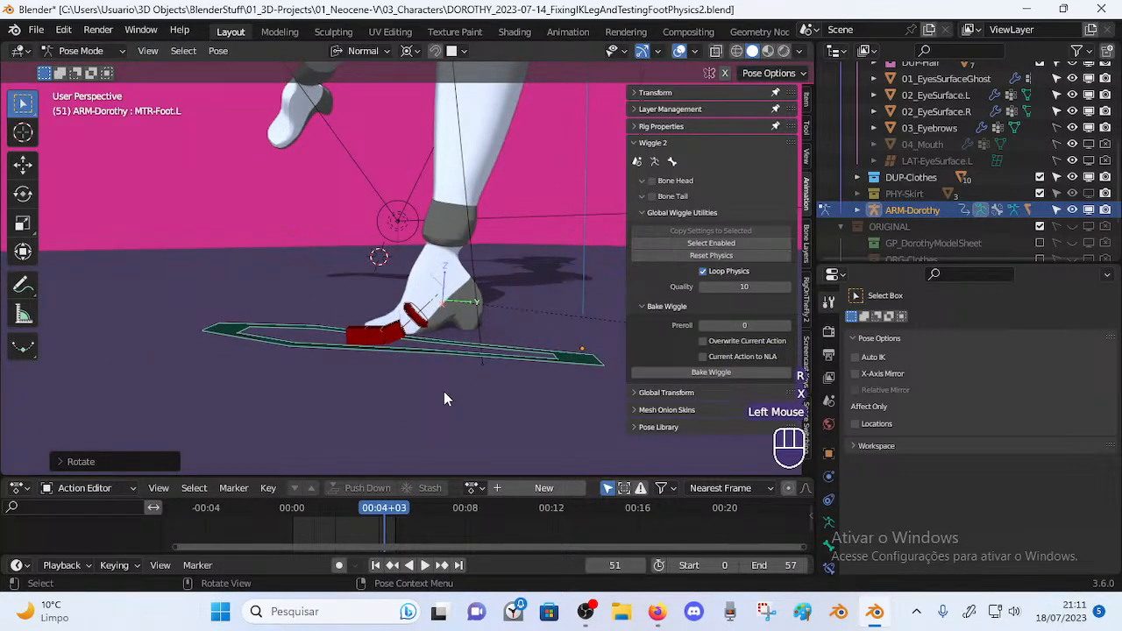
Raise the left foot master bone slightly and run the timeline briefly to update the toe physics
{"action": "key", "text": "space"}
{"action": "key", "text": "space"}
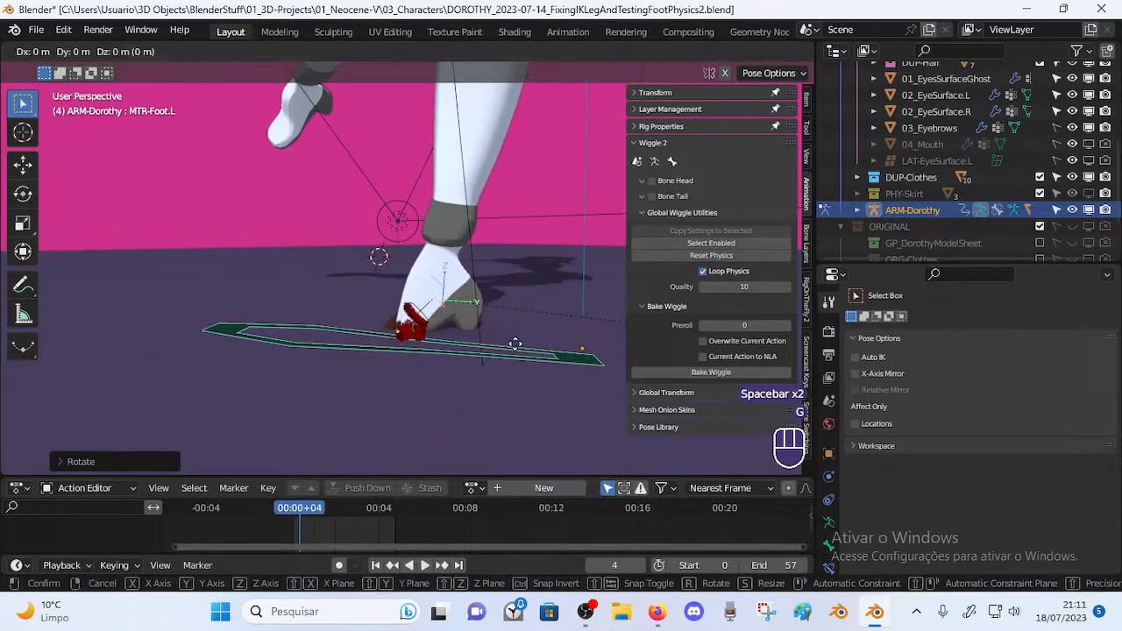
{"action": "left_click", "coordinate": [521, 332]}
{"action": "key", "text": "space"}
{"action": "key", "text": "space"}
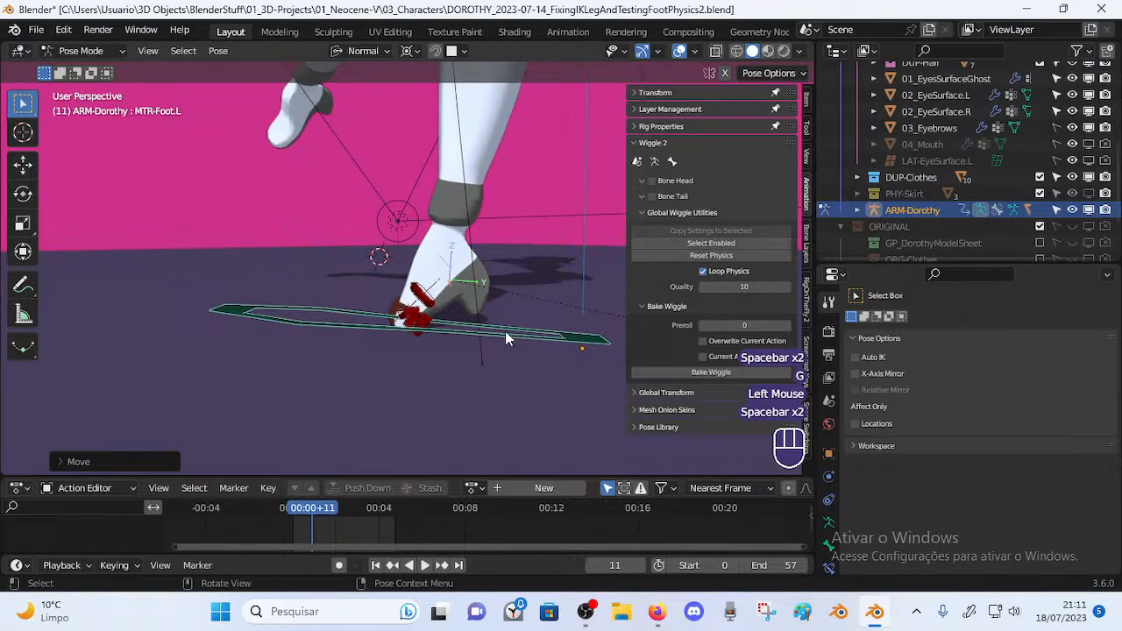
Rotate the left foot master bone around its normal X axis to lift the heel, and reposition it during playback
{"action": "key", "text": "r"}
{"action": "key", "text": "x"}
{"action": "left_click", "coordinate": [482, 290]}
{"action": "key", "text": "space"}
{"action": "key", "text": "g"}
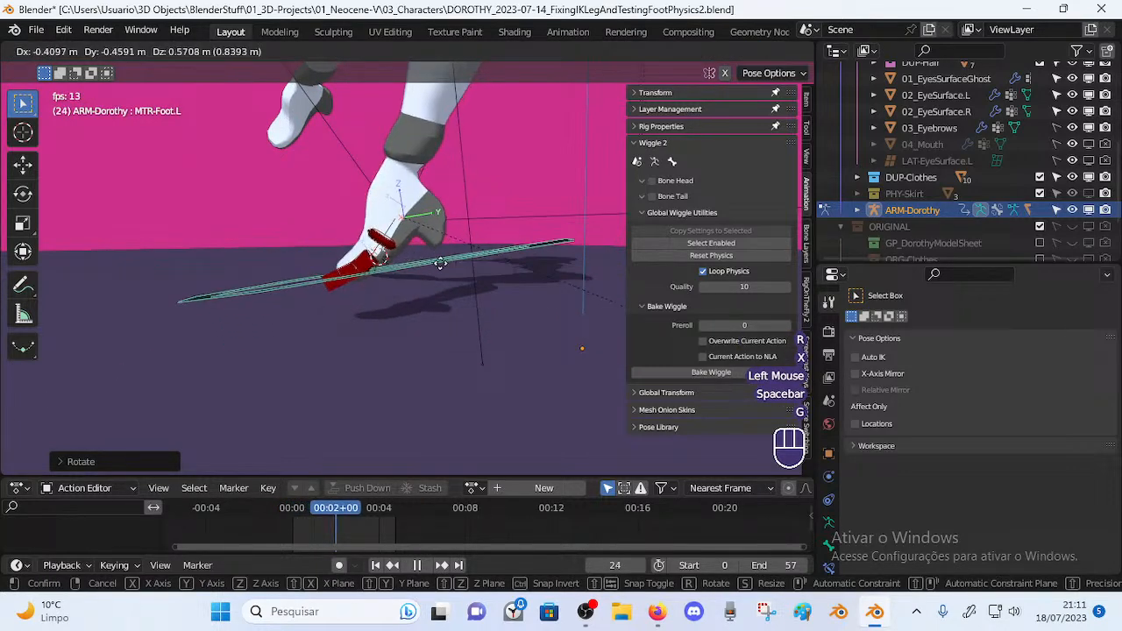
{"action": "left_click", "coordinate": [446, 299]}
{"action": "key", "text": "space"}
{"action": "middle_click_drag", "start_coordinate": [470, 307], "coordinate": [488, 375], "text": "shift"}
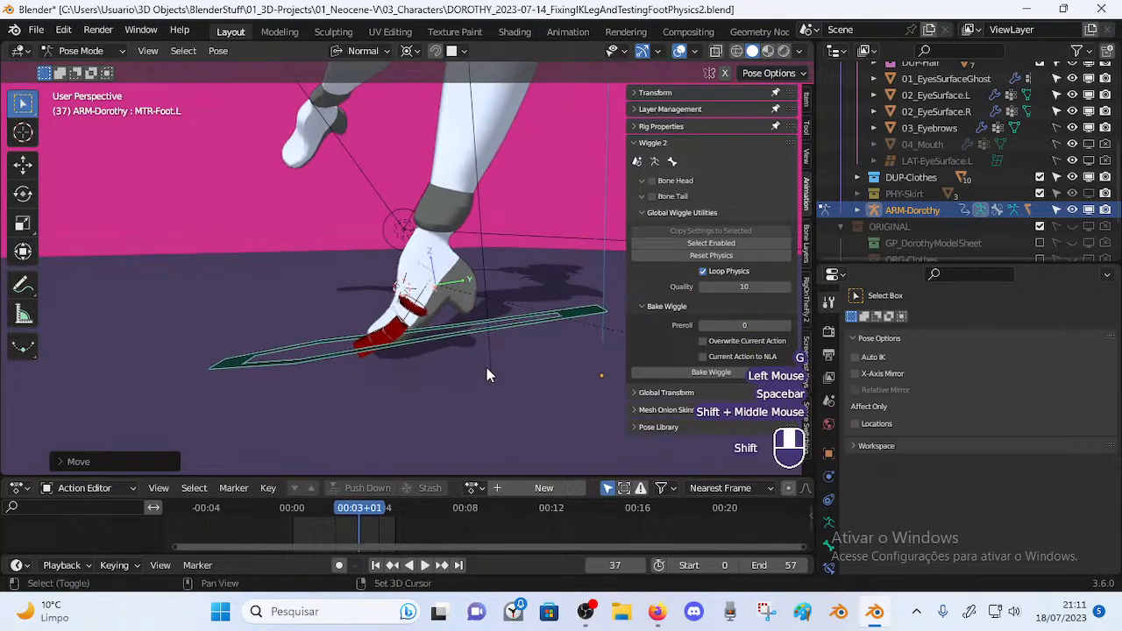
Tilt the left heel higher around normal X during playback and move the foot so its toes bend against the floor
{"action": "key", "text": "g"}
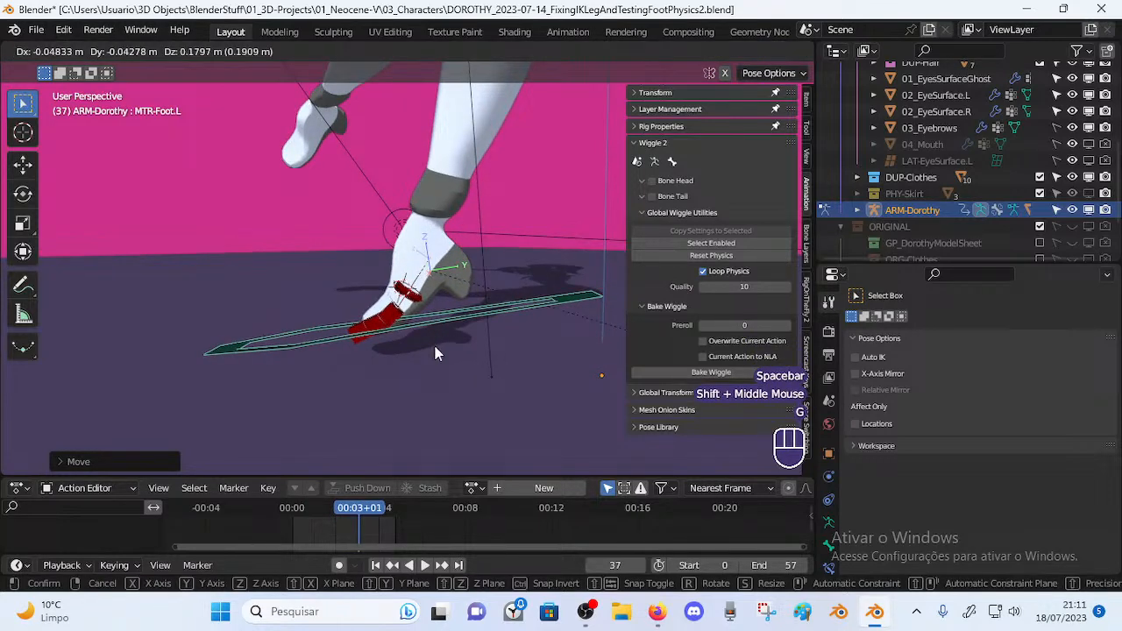
{"action": "left_click", "coordinate": [464, 356]}
{"action": "key", "text": "space"}
{"action": "key", "text": "r"}
{"action": "key", "text": "x"}
{"action": "left_click", "coordinate": [485, 327]}
{"action": "key", "text": "g"}
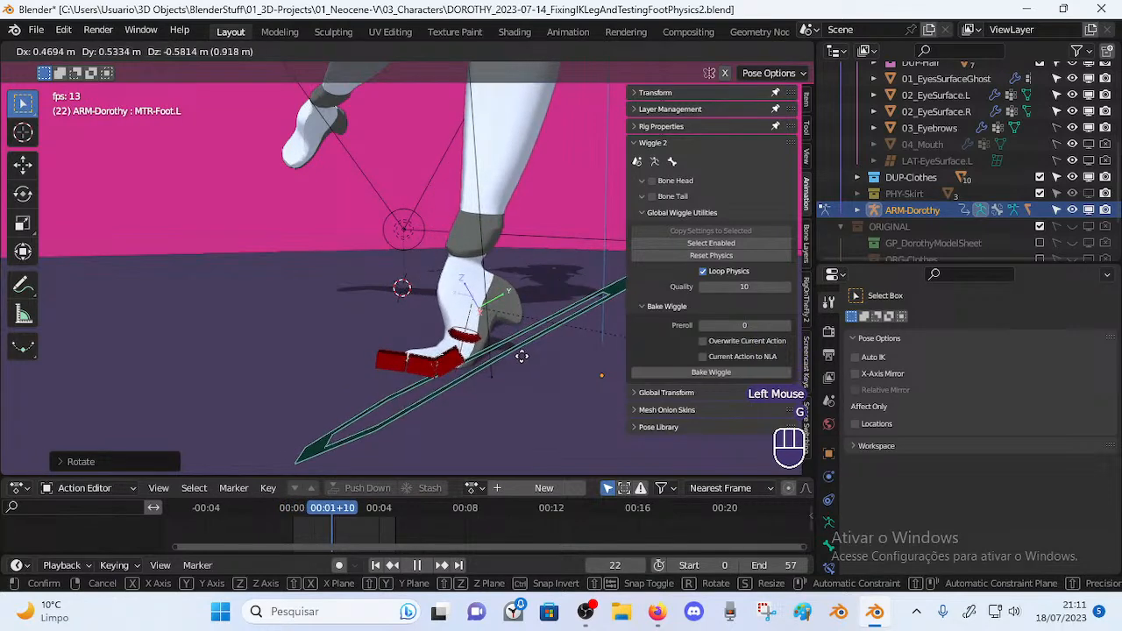
{"action": "left_click", "coordinate": [522, 349]}
Readjust the raised foot's X rotation and position during playback, keeping only the left foot master bone selected
{"action": "key", "text": "r"}
{"action": "key", "text": "x"}
{"action": "left_click", "coordinate": [515, 326]}
{"action": "key", "text": "g"}
{"action": "left_click", "coordinate": [491, 332]}
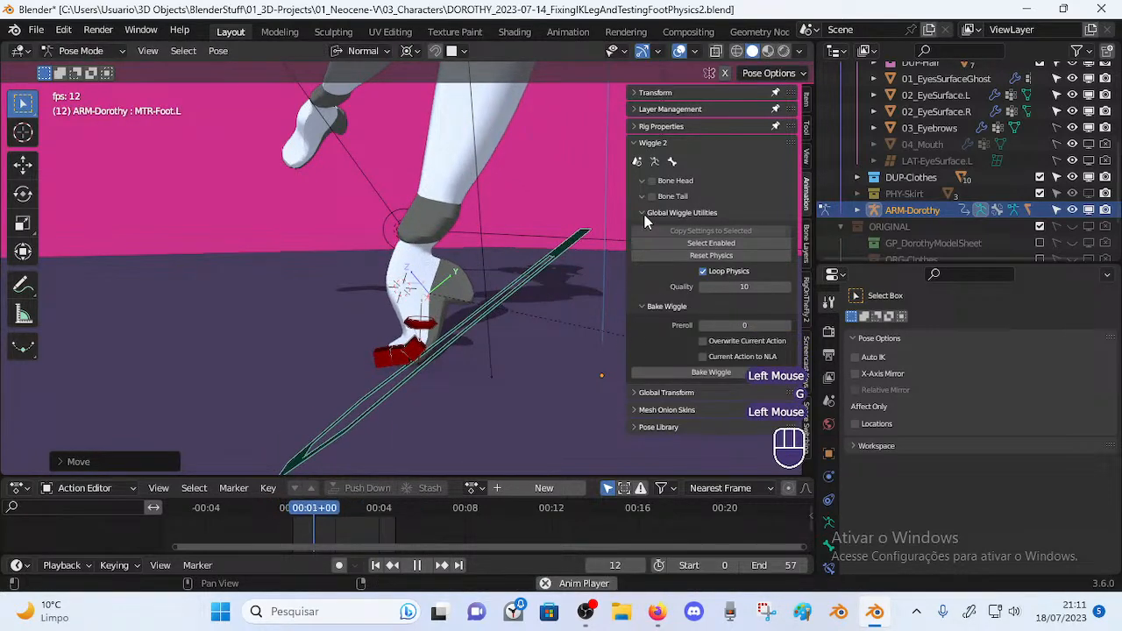
{"action": "left_click", "coordinate": [407, 358]}
{"action": "left_click", "coordinate": [469, 312]}
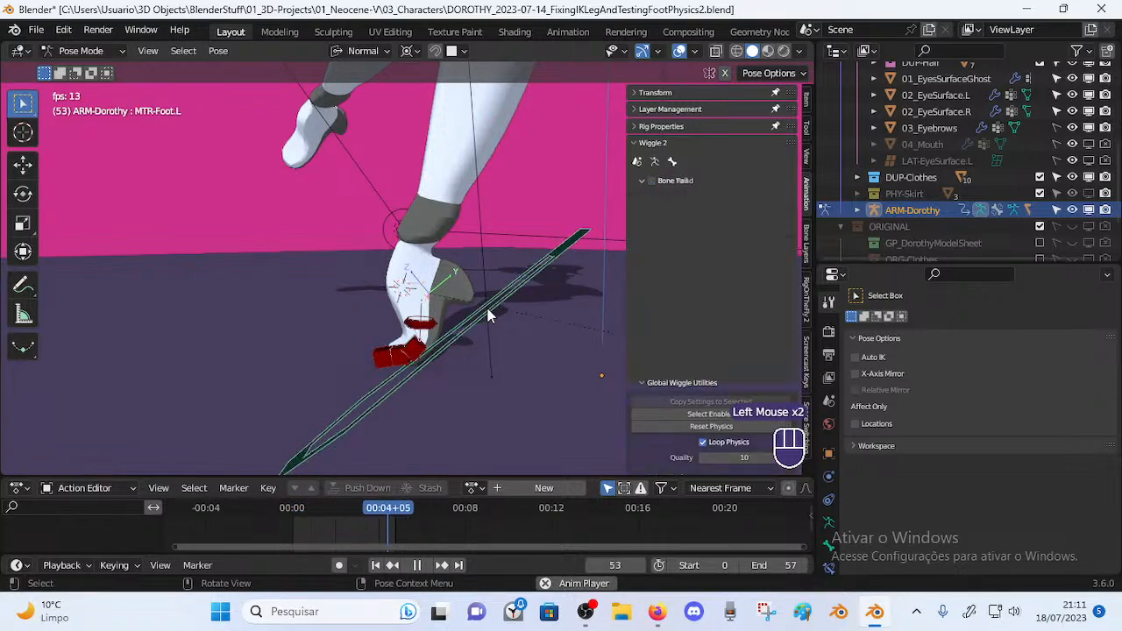
Tilt the left foot master bone more steeply around normal X and move the foot forward and up
{"action": "key", "text": "r"}
{"action": "key", "text": "x"}
{"action": "left_click", "coordinate": [526, 331]}
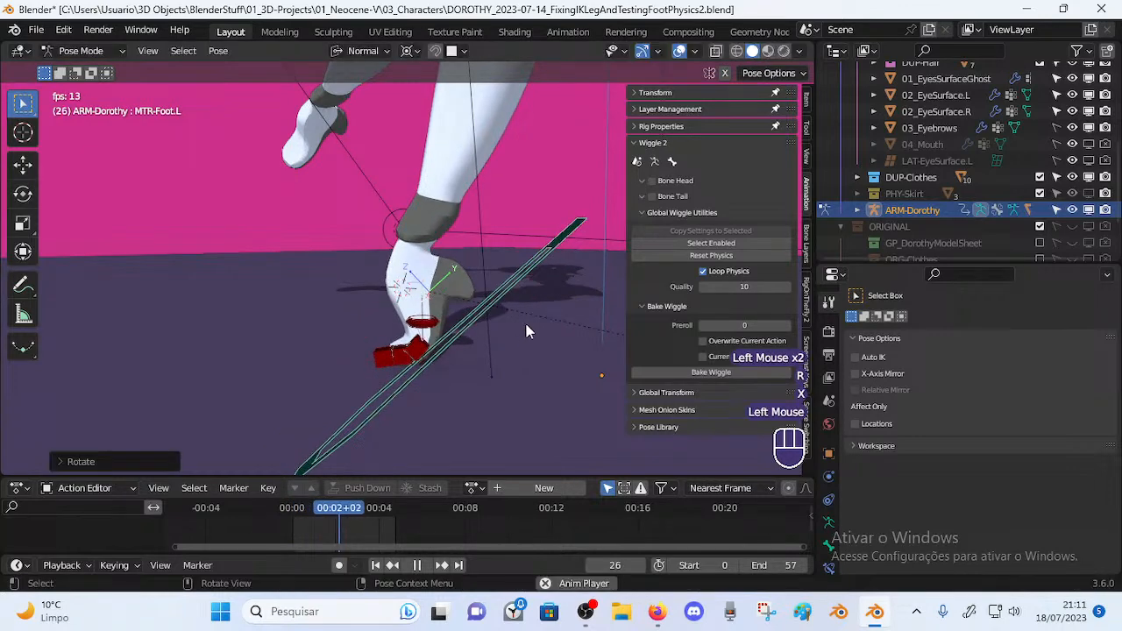
{"action": "left_click", "coordinate": [535, 312]}
{"action": "key", "text": "g"}
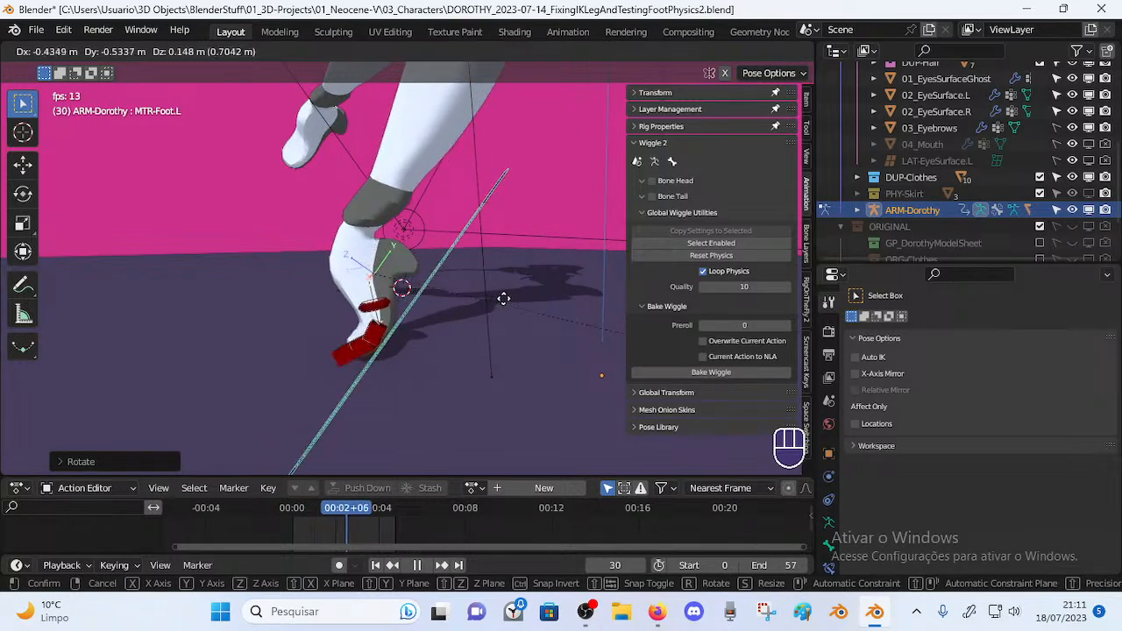
{"action": "left_click", "coordinate": [493, 283]}
Rotate the left foot master bone about -49 degrees around normal X to level it, and reposition the foot
{"action": "key", "text": "r"}
{"action": "key", "text": "x"}
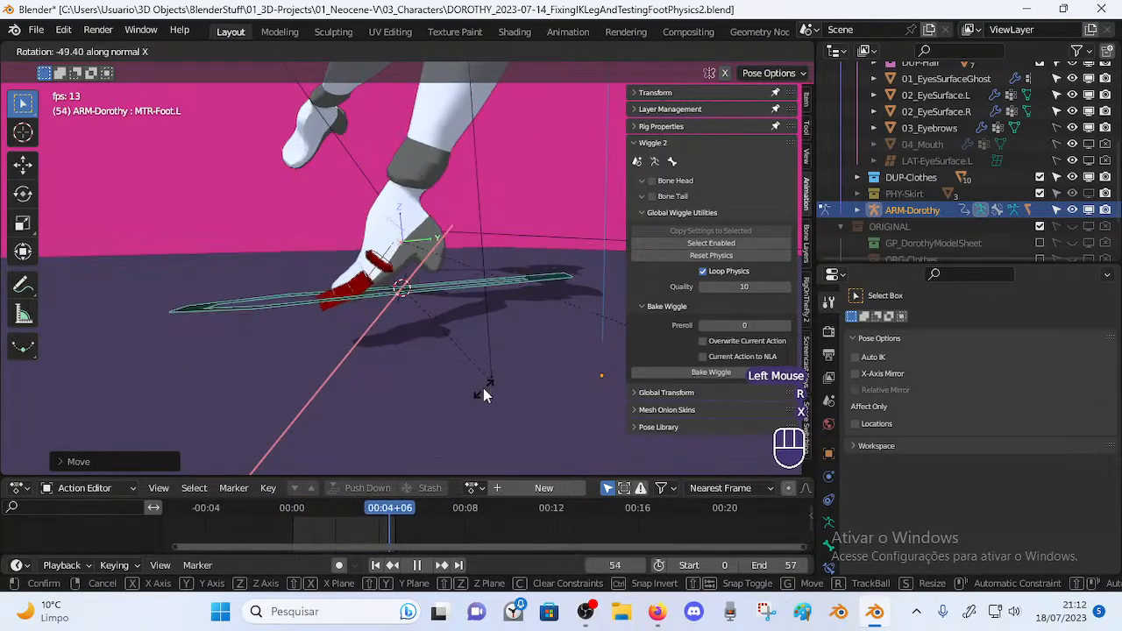
{"action": "left_click", "coordinate": [481, 385]}
{"action": "key", "text": "g"}
{"action": "left_click", "coordinate": [489, 340]}
Adjust the levelled foot's X rotation and move it down so the toes rest on the floor
{"action": "key", "text": "r"}
{"action": "key", "text": "x"}
{"action": "left_click", "coordinate": [515, 344]}
{"action": "key", "text": "g"}
{"action": "left_click", "coordinate": [531, 373]}
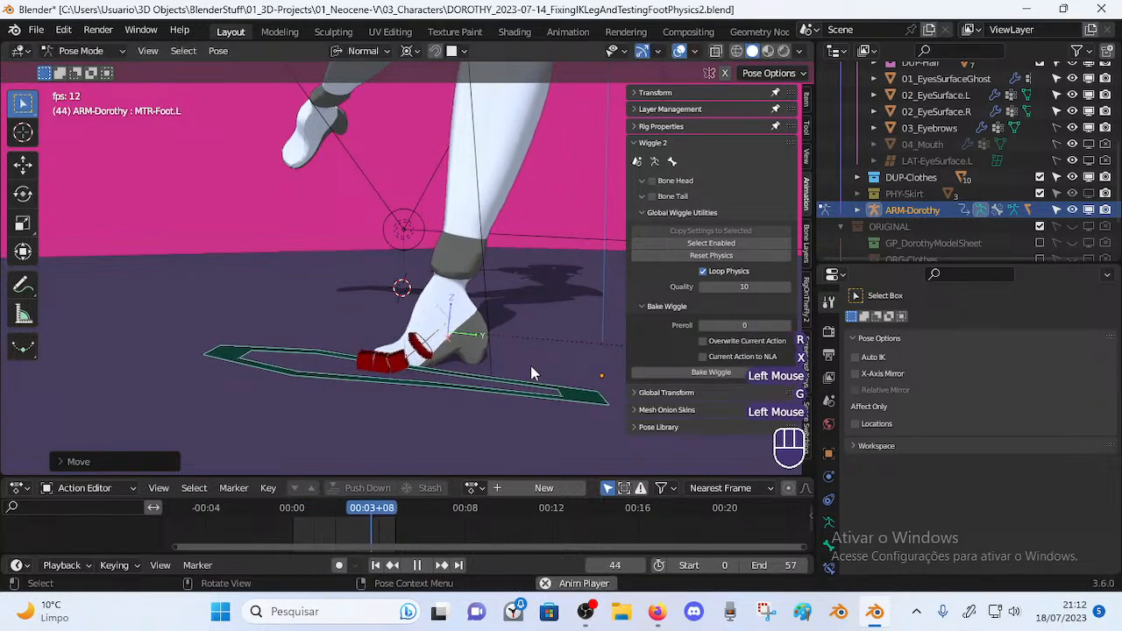
{"action": "key", "text": "r"}
{"action": "key", "text": "x"}
{"action": "key", "text": "Escape"}
Place the 3D cursor at the left toe tip, nudge the foot master bone and replay the physics briefly
{"action": "middle_click_drag", "start_coordinate": [519, 333], "coordinate": [488, 407], "text": "shift"}
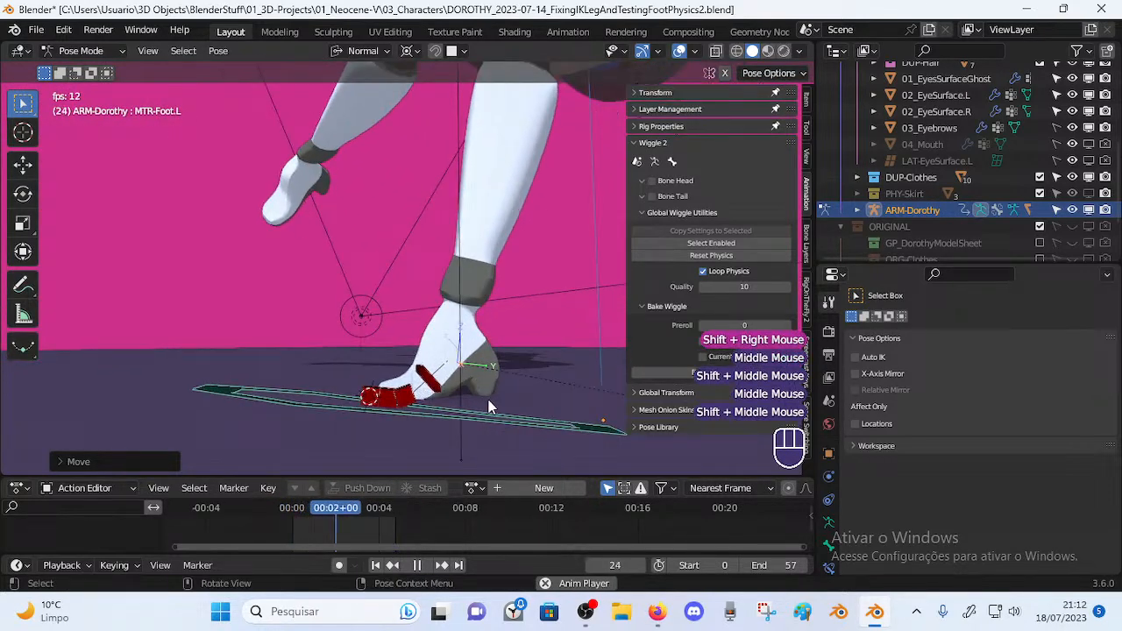
{"action": "key", "text": "g"}
{"action": "left_click", "coordinate": [517, 387]}
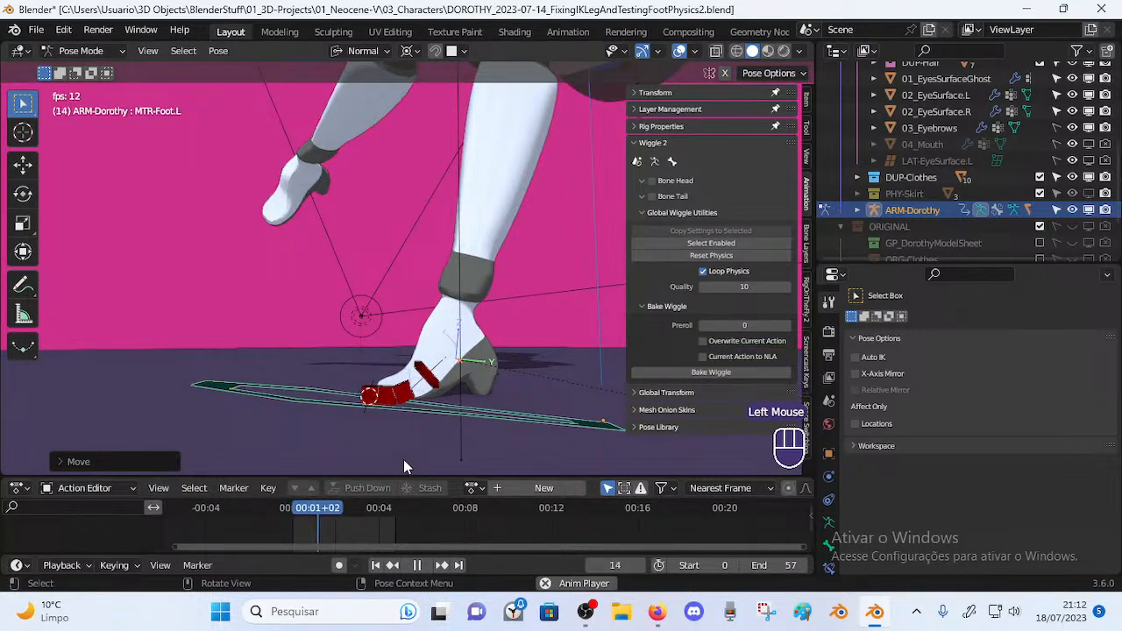
{"action": "key", "text": "space"}
{"action": "key", "text": "space"}
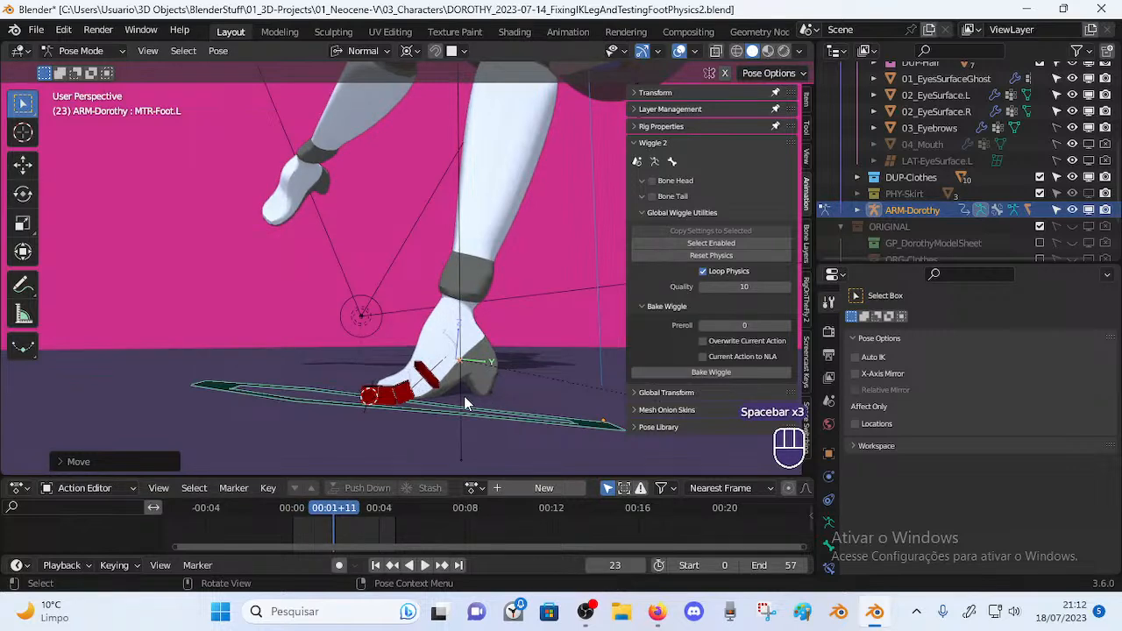
Rotate the foot master bone around normal X at the toe-tip cursor, move it down and run the toe physics
{"action": "key", "text": "r"}
{"action": "key", "text": "x"}
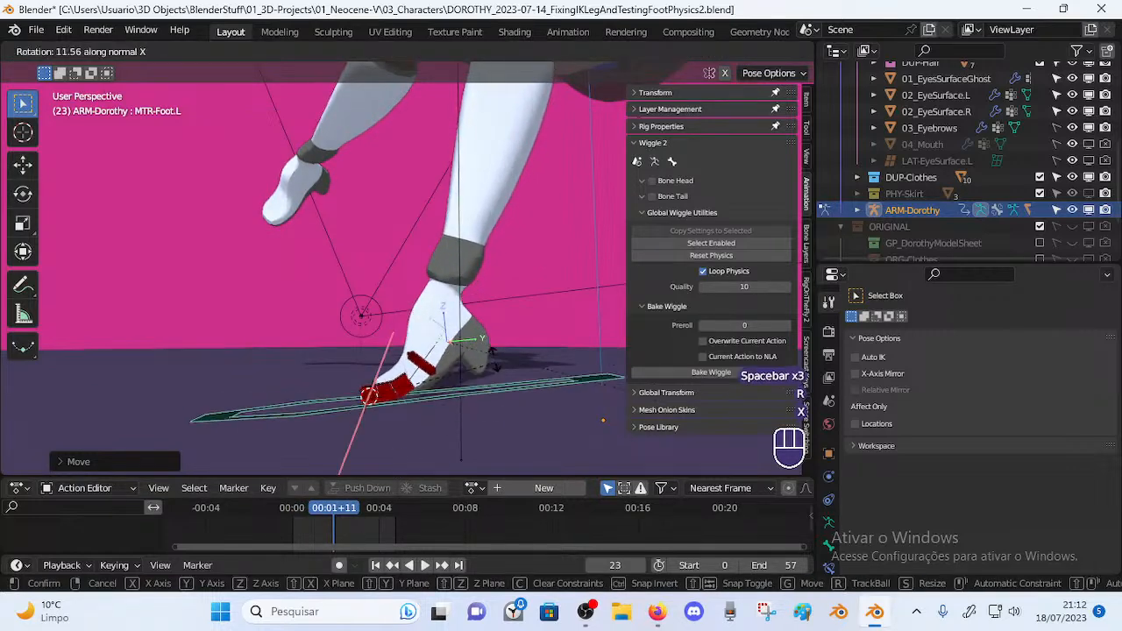
{"action": "left_click", "coordinate": [477, 359]}
{"action": "key", "text": "g"}
{"action": "left_click", "coordinate": [473, 411]}
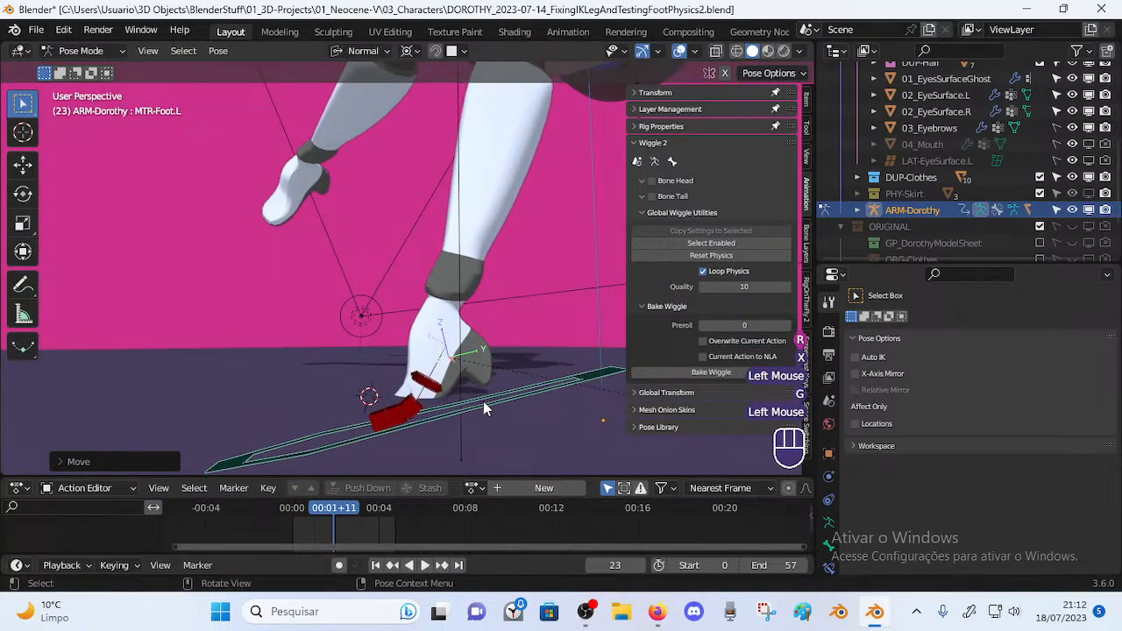
{"action": "key", "text": "space"}
{"action": "key", "text": "space"}
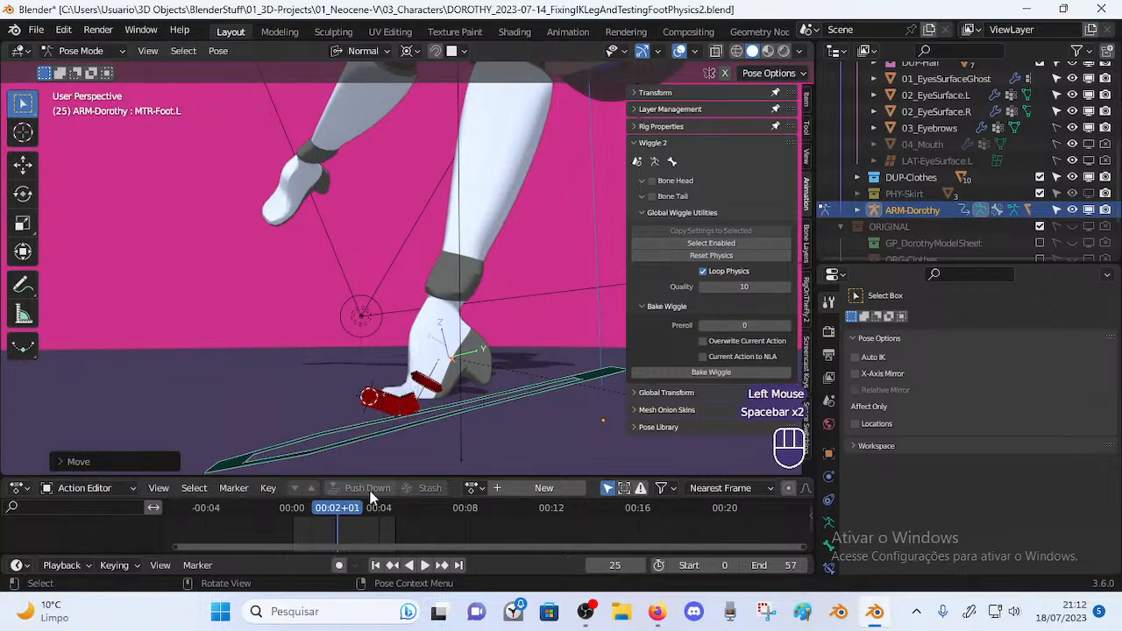
Move the left foot back up and rotate its master bone around normal X to lower the heel
{"action": "key", "text": "g"}
{"action": "left_click", "coordinate": [508, 396]}
{"action": "key", "text": "r"}
{"action": "key", "text": "x"}
{"action": "left_click", "coordinate": [508, 394]}
Adjust the left foot master bone's height along Z and fine-tune its rotation around normal X
{"action": "middle_click_drag", "start_coordinate": [373, 393], "coordinate": [465, 412]}
{"action": "key", "text": "g"}
{"action": "key", "text": "z"}
{"action": "left_click", "coordinate": [445, 399]}
{"action": "key", "text": "r"}
{"action": "key", "text": "x"}
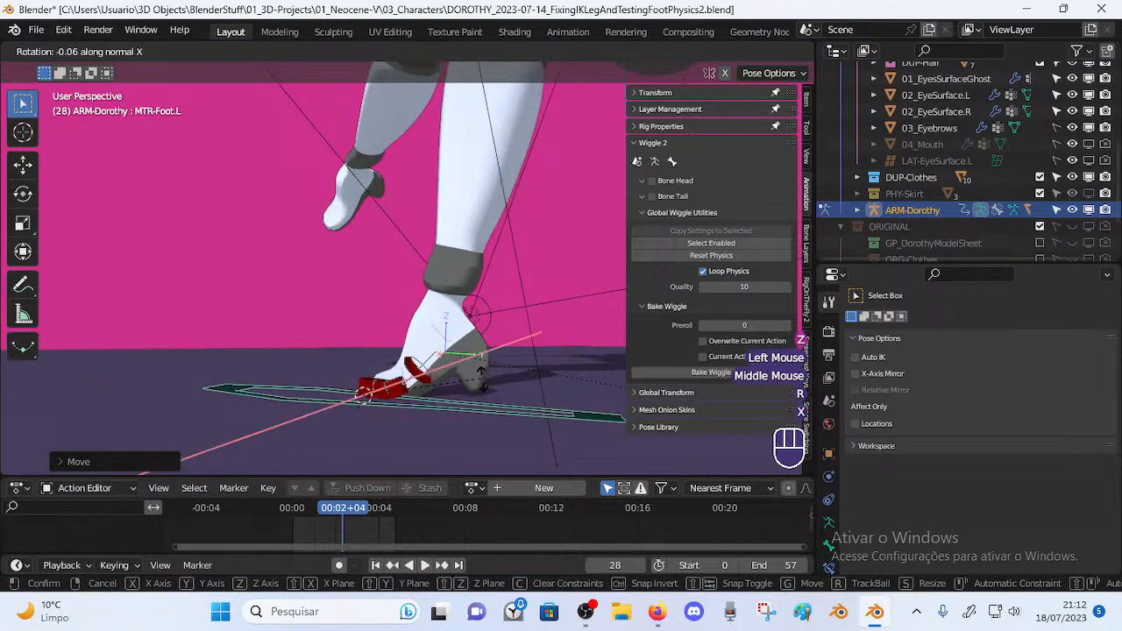
{"action": "left_click", "coordinate": [456, 386]}
Nudge the left foot master bone into place and replay the timeline to settle the toes
{"action": "key", "text": "g"}
{"action": "left_click", "coordinate": [215, 393], "text": "shift"}
{"action": "middle_click_drag", "start_coordinate": [215, 385], "coordinate": [459, 395]}
{"action": "key", "text": "space"}
{"action": "key", "text": "space"}
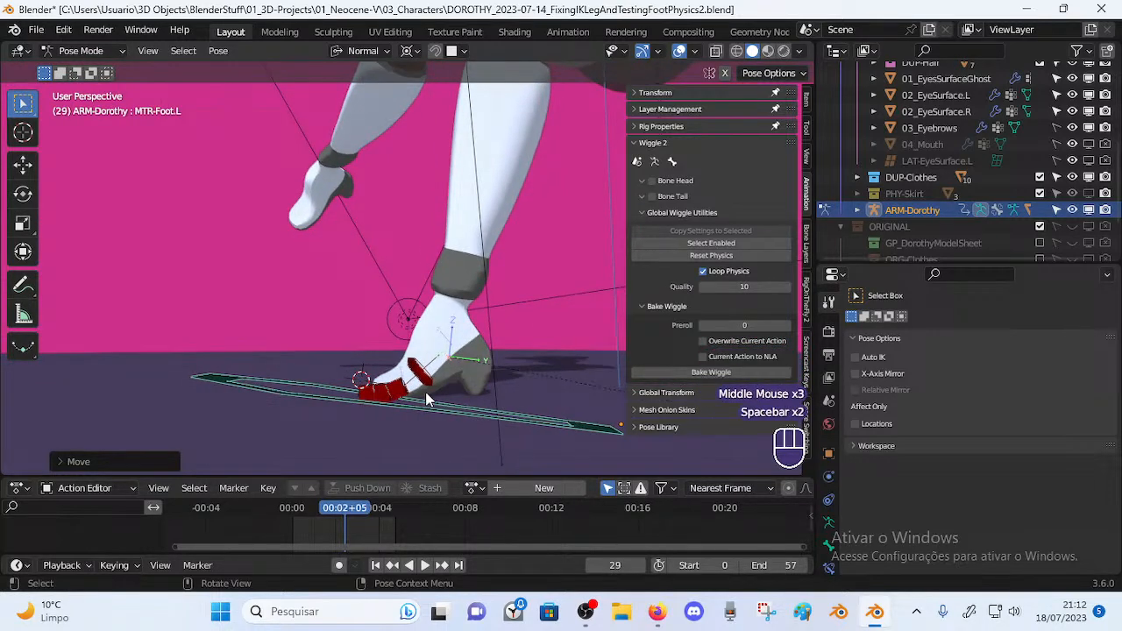
Try rotating the left foot master bone around normal X at the toe-tip cursor during playback
{"action": "middle_click_drag", "start_coordinate": [493, 381], "coordinate": [489, 384]}
{"action": "key", "text": "space"}
{"action": "key", "text": "r"}
{"action": "key", "text": "x"}
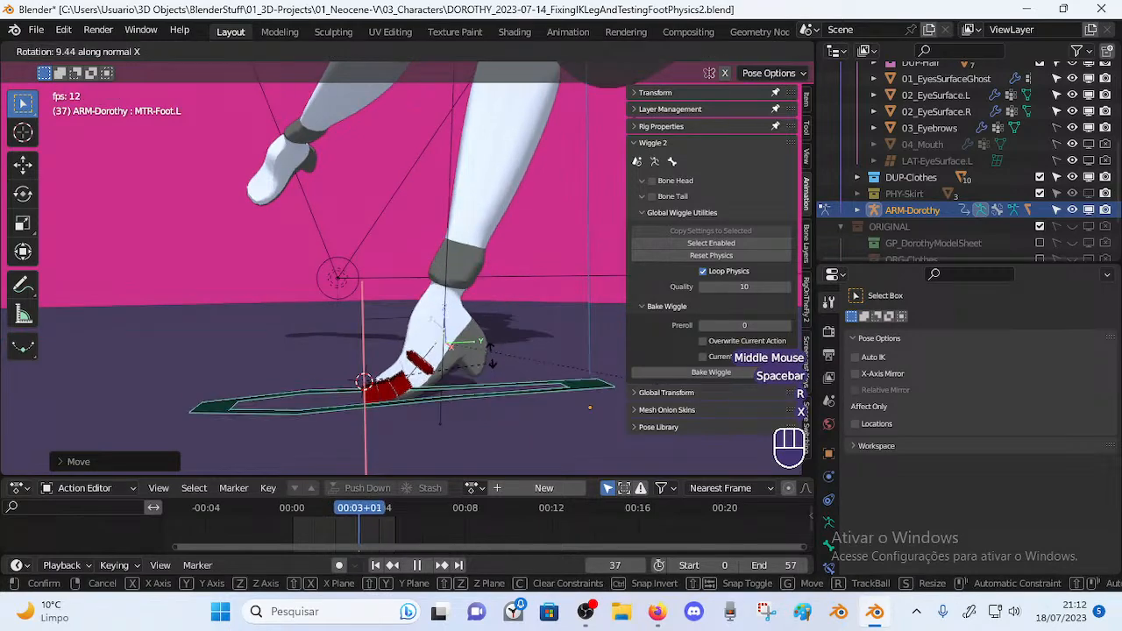
{"action": "key", "text": "Escape"}
Inspect the foot against the floor, rotate its master bone slightly around normal X and nudge it into position
{"action": "middle_click_drag", "start_coordinate": [456, 301], "coordinate": [507, 438]}
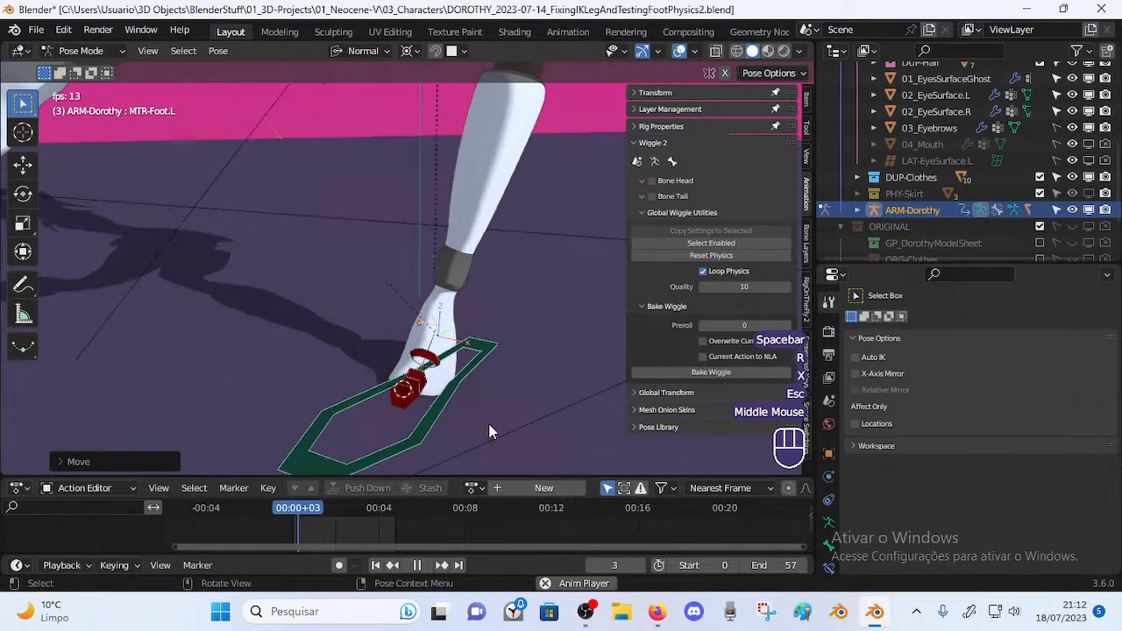
{"action": "scroll", "coordinate": [421, 420], "scroll_direction": "up", "scroll_amount": 2}
{"action": "middle_click_drag", "start_coordinate": [416, 410], "coordinate": [470, 380]}
{"action": "scroll", "coordinate": [365, 404], "scroll_direction": "down", "scroll_amount": 2}
{"action": "scroll", "coordinate": [426, 388], "scroll_direction": "up", "scroll_amount": 1}
{"action": "key", "text": "r"}
{"action": "key", "text": "x"}
{"action": "left_click", "coordinate": [497, 378]}
{"action": "key", "text": "g"}
{"action": "left_click", "coordinate": [378, 395], "text": "shift"}
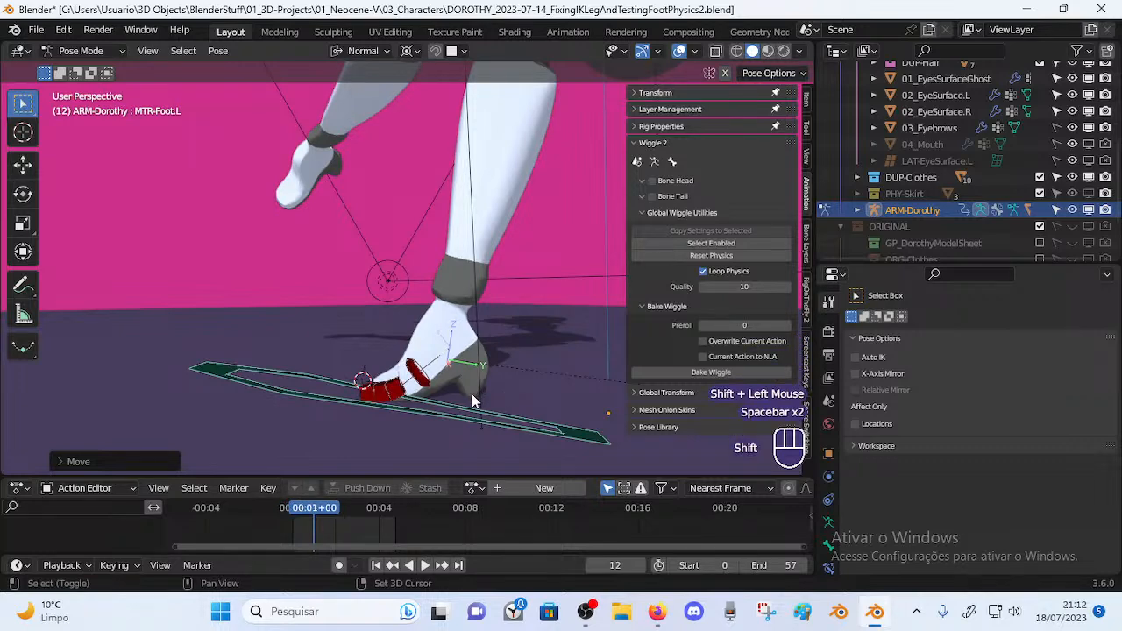
Place the 3D cursor back on the toe tip and try rotating the foot around normal X during playback
{"action": "middle_click_drag", "start_coordinate": [454, 388], "coordinate": [374, 369]}
{"action": "key", "text": "space"}
{"action": "key", "text": "r"}
{"action": "key", "text": "x"}
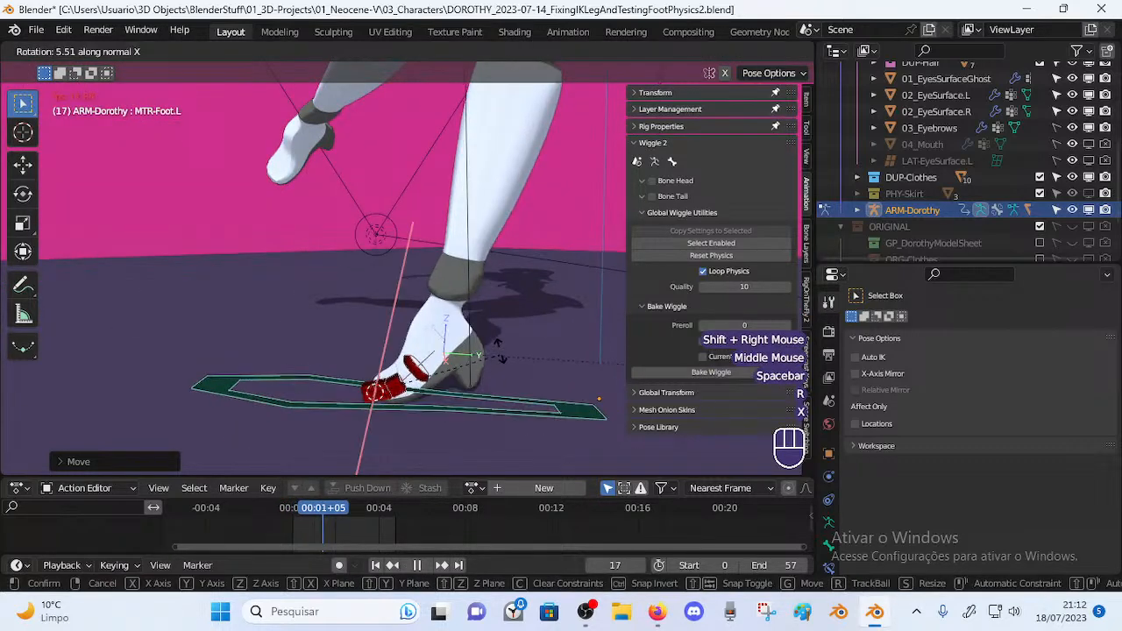
{"action": "key", "text": "Escape"}
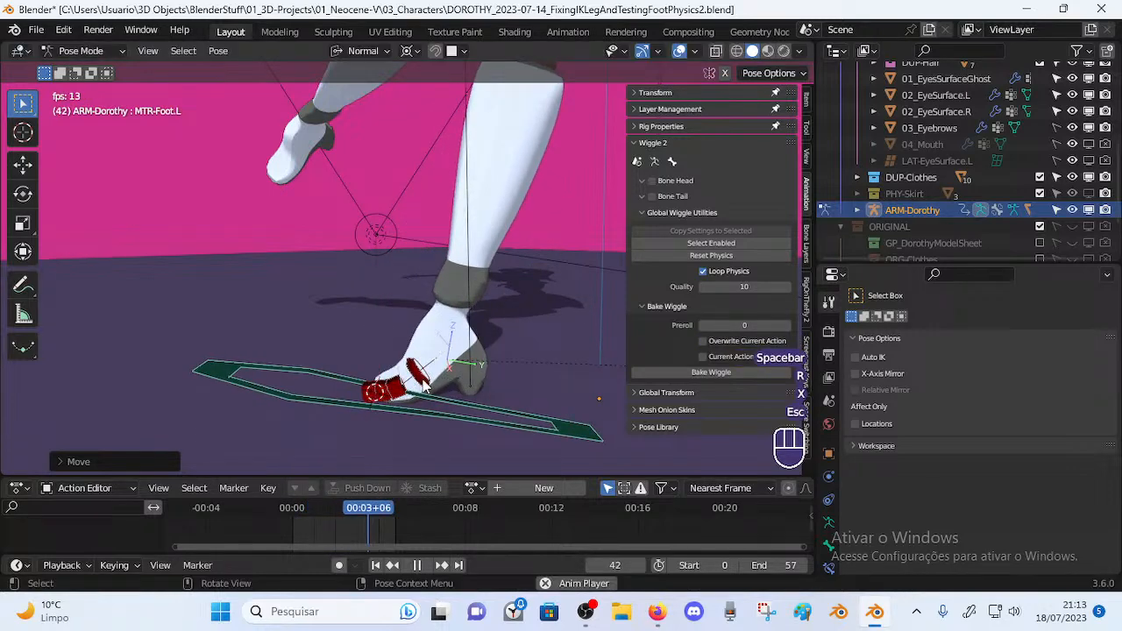
Place the 3D cursor under the ball of the left foot
{"action": "right_click", "coordinate": [410, 398], "text": "shift"}
{"action": "middle_click_drag", "start_coordinate": [409, 399], "coordinate": [379, 381]}
{"action": "scroll", "coordinate": [426, 437], "scroll_direction": "up", "scroll_amount": 1}
{"action": "middle_click_drag", "start_coordinate": [430, 449], "coordinate": [497, 350]}
{"action": "right_click", "coordinate": [410, 368], "text": "shift"}
{"action": "scroll", "coordinate": [497, 350], "scroll_direction": "down", "scroll_amount": 1}
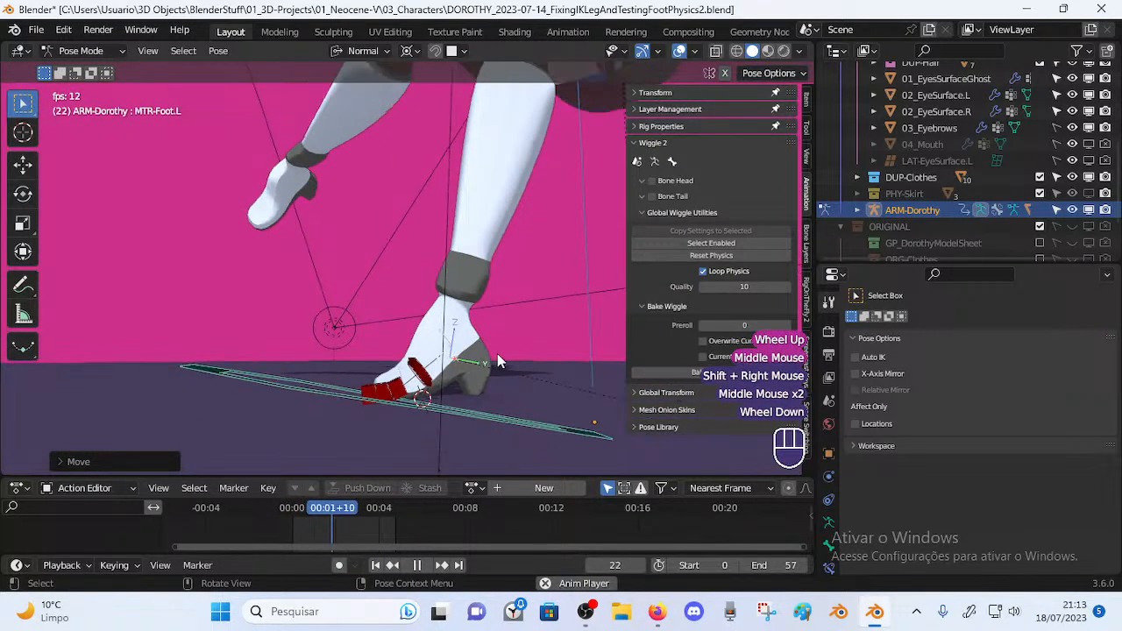
Rotate the foot master bone around normal X at the ball-of-foot cursor and move the foot backward
{"action": "key", "text": "r"}
{"action": "key", "text": "x"}
{"action": "key", "text": "x"}
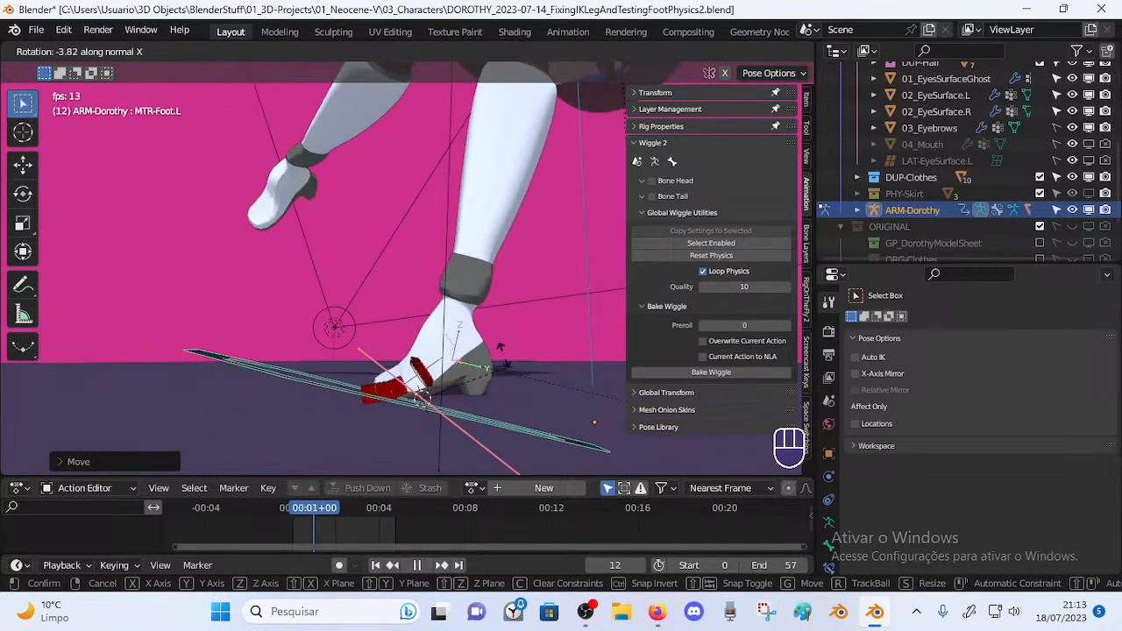
{"action": "left_click", "coordinate": [466, 347]}
{"action": "key", "text": "g"}
{"action": "left_click", "coordinate": [522, 375]}
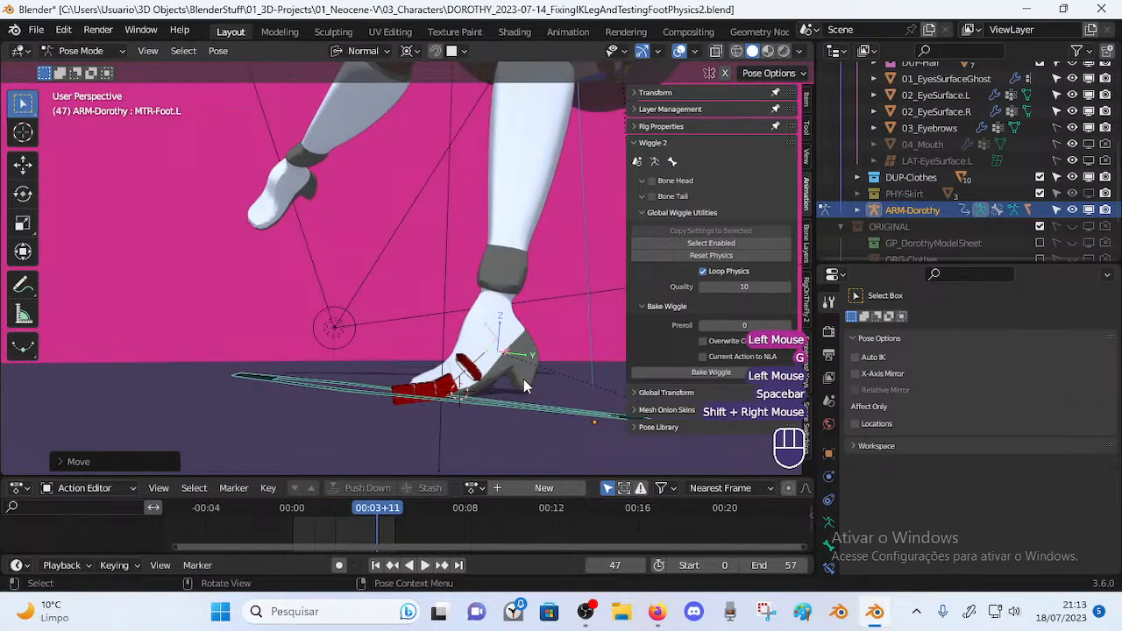
With the 3D cursor under the shifted ball of the foot, swing the foot around normal X during playback and reposition it
{"action": "middle_click", "coordinate": [525, 383]}
{"action": "key", "text": "space"}
{"action": "key", "text": "r"}
{"action": "key", "text": "x"}
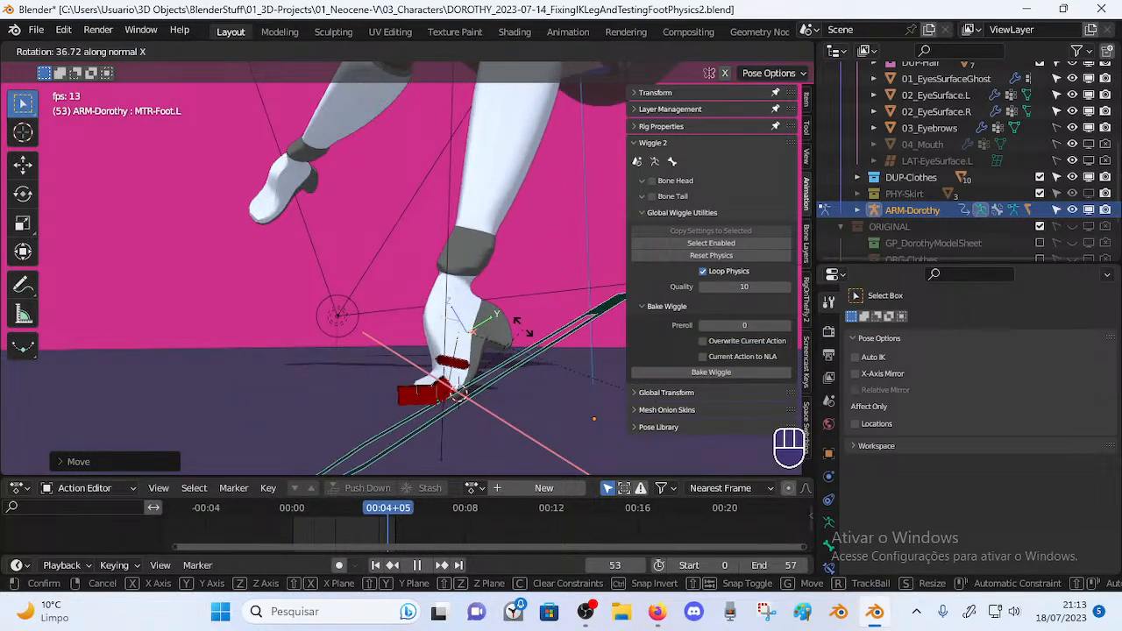
{"action": "left_click", "coordinate": [533, 370]}
{"action": "key", "text": "g"}
{"action": "left_click", "coordinate": [537, 375]}
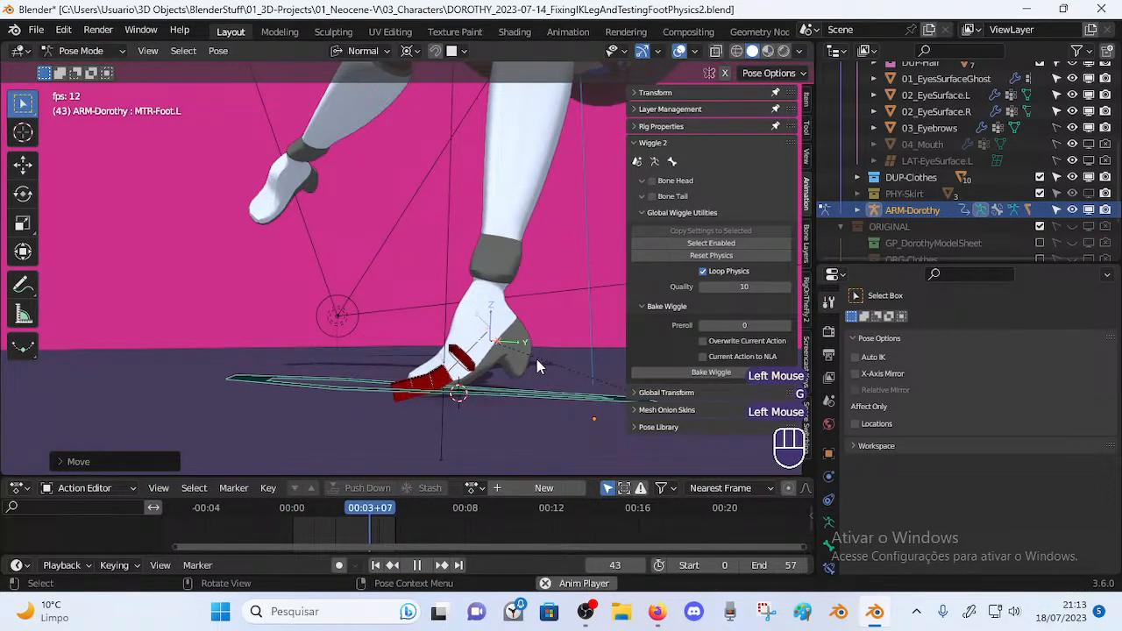
Rotate the left foot master bone to lower the heel and move it down onto the floor
{"action": "key", "text": "r"}
{"action": "left_click", "coordinate": [536, 370]}
{"action": "key", "text": "g"}
{"action": "left_click", "coordinate": [536, 374]}
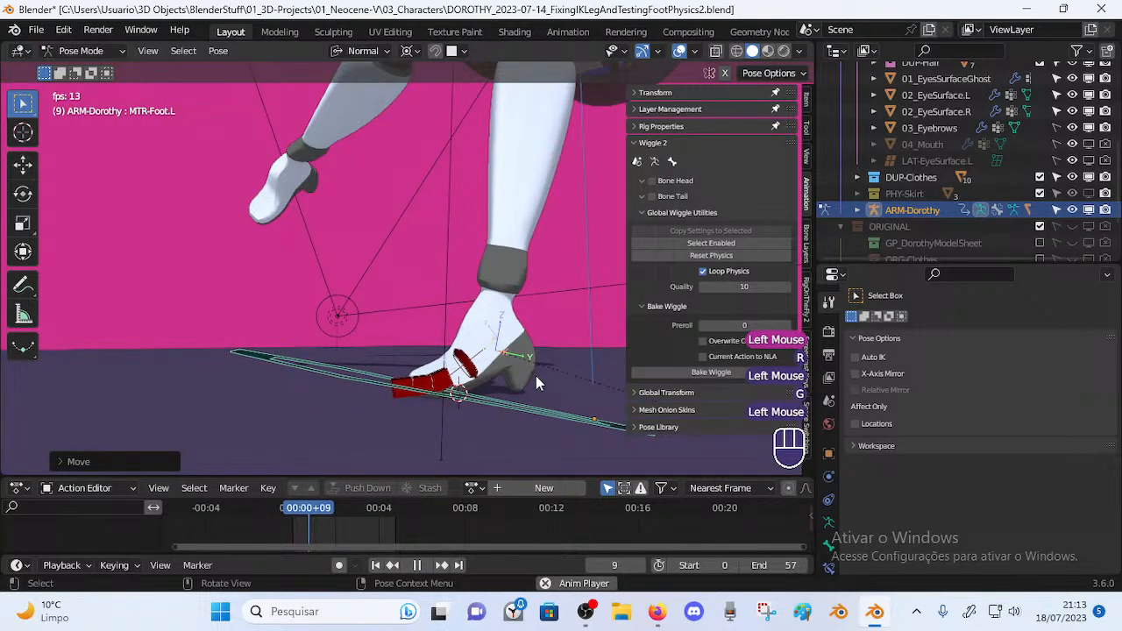
Lower the foot slightly, restart playback and rotate the master bone about 40 degrees around normal X to lift the heel
{"action": "middle_click_drag", "start_coordinate": [535, 375], "coordinate": [538, 393]}
{"action": "key", "text": "space"}
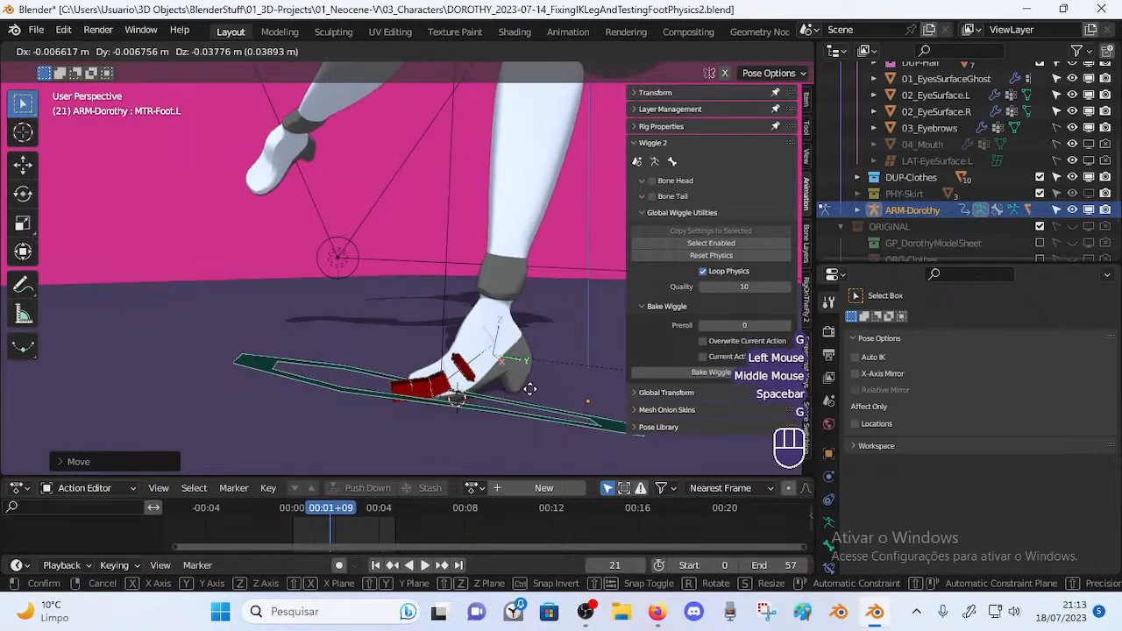
{"action": "left_click", "coordinate": [531, 396]}
{"action": "key", "text": "space"}
{"action": "key", "text": "r"}
{"action": "key", "text": "x"}
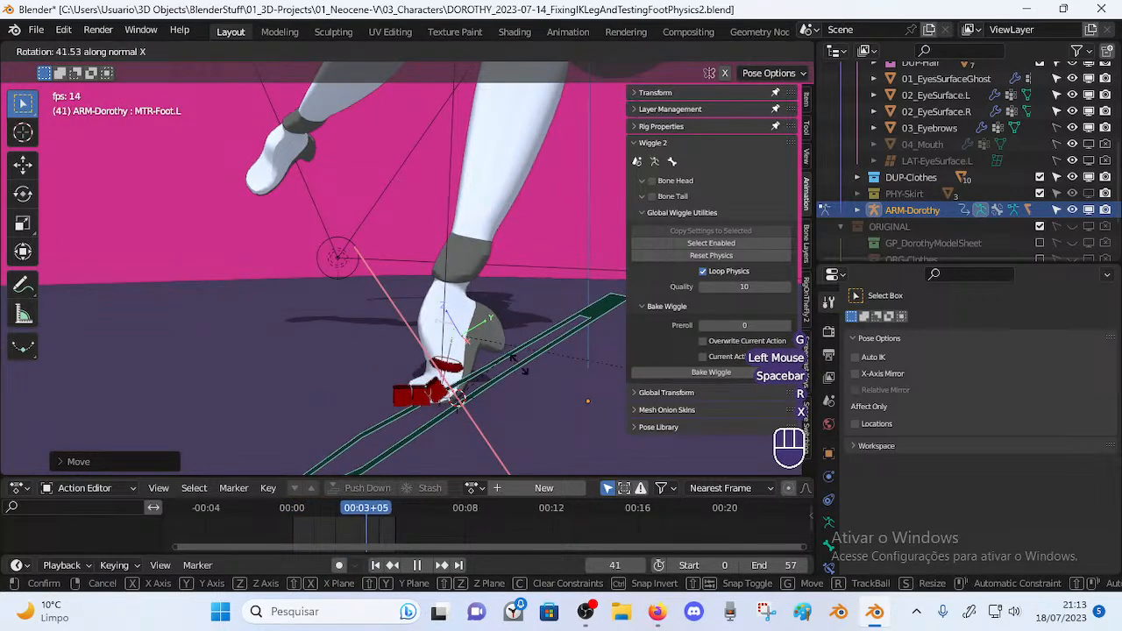
{"action": "left_click", "coordinate": [515, 366]}
Rotate the left foot master bone back around normal X until the heel is down on the floor
{"action": "key", "text": "r"}
{"action": "key", "text": "x"}
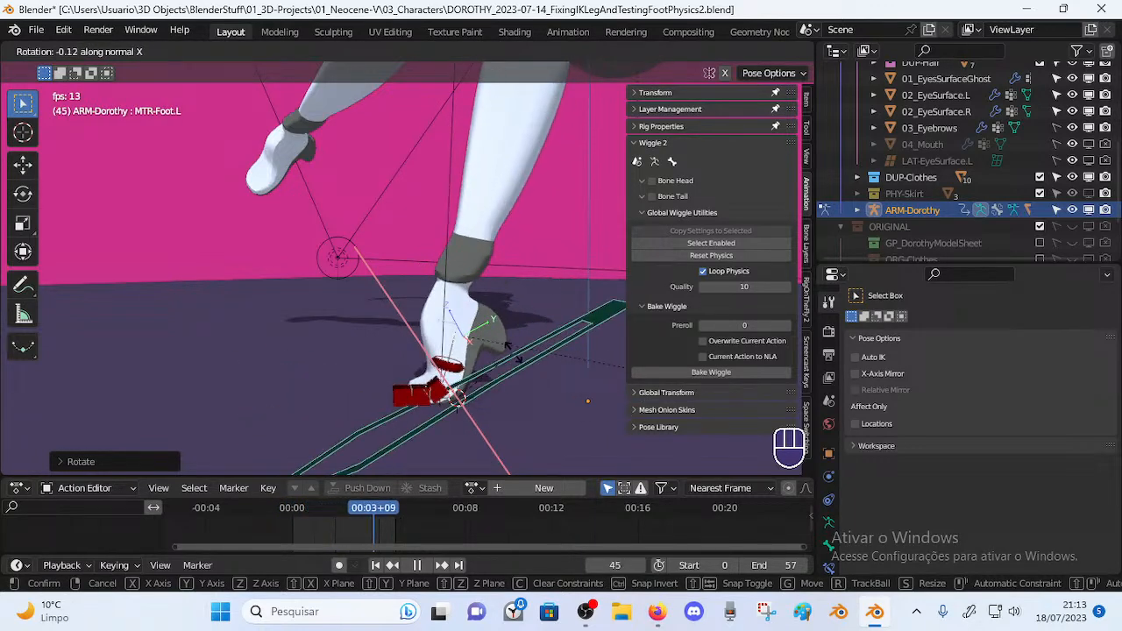
{"action": "left_click", "coordinate": [518, 382]}
{"action": "middle_click_drag", "start_coordinate": [518, 383], "coordinate": [517, 381], "text": "shift"}
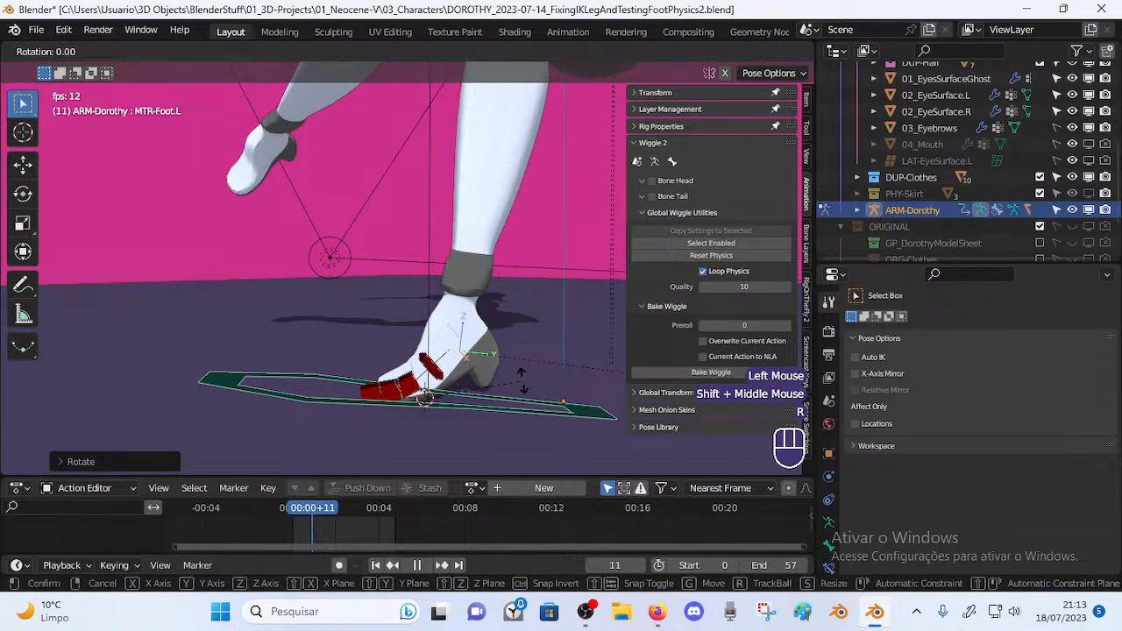
Rotate the left foot master bone around normal X to lower the heel, shift the foot backward and stop playback
{"action": "key", "text": "r"}
{"action": "key", "text": "x"}
{"action": "left_click", "coordinate": [523, 390]}
{"action": "key", "text": "g"}
{"action": "left_click", "coordinate": [551, 399]}
{"action": "key", "text": "space"}
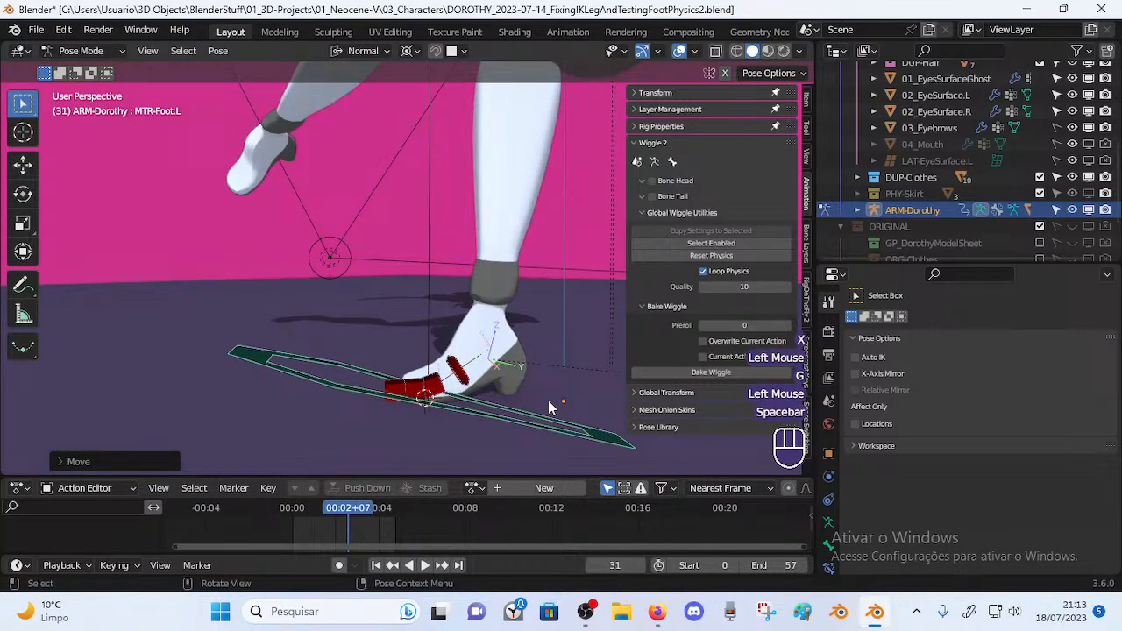
Rotate the stopped foot slightly around normal X and run playback to let the toes react
{"action": "key", "text": "r"}
{"action": "key", "text": "x"}
{"action": "key", "text": "space"}
{"action": "left_click", "coordinate": [556, 392]}
{"action": "mouse_move", "coordinate": [555, 393]}
{"action": "middle_mouse_down"}
{"action": "mouse_move", "coordinate": [470, 406]}
{"action": "mouse_move", "coordinate": [541, 405]}
{"action": "middle_mouse_up"}
{"action": "key", "text": "space"}
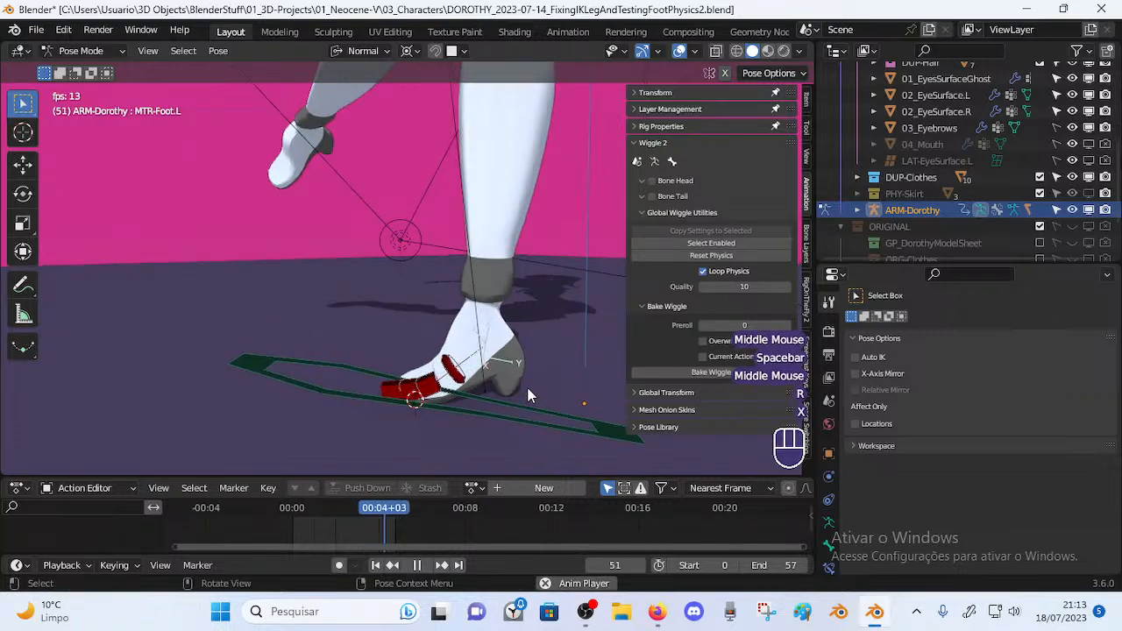
Place the 3D cursor under the ball of the foot and swing the foot about 37 degrees around normal X and back
{"action": "key", "text": "r"}
{"action": "key", "text": "x"}
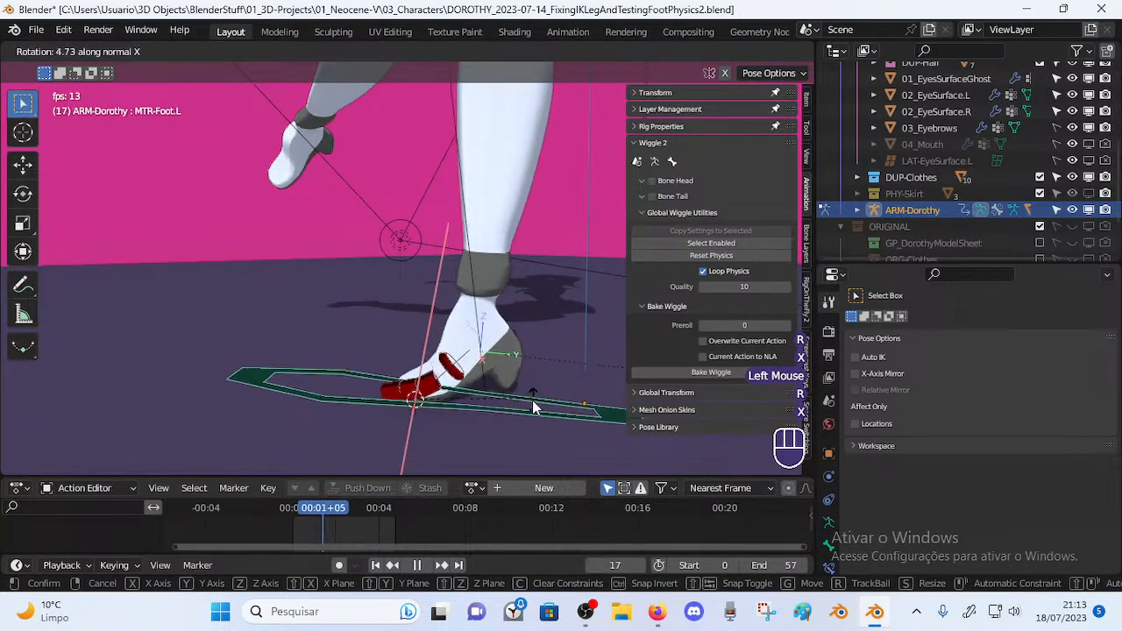
{"action": "left_click", "coordinate": [451, 401]}
{"action": "key", "text": "r"}
{"action": "key", "text": "x"}
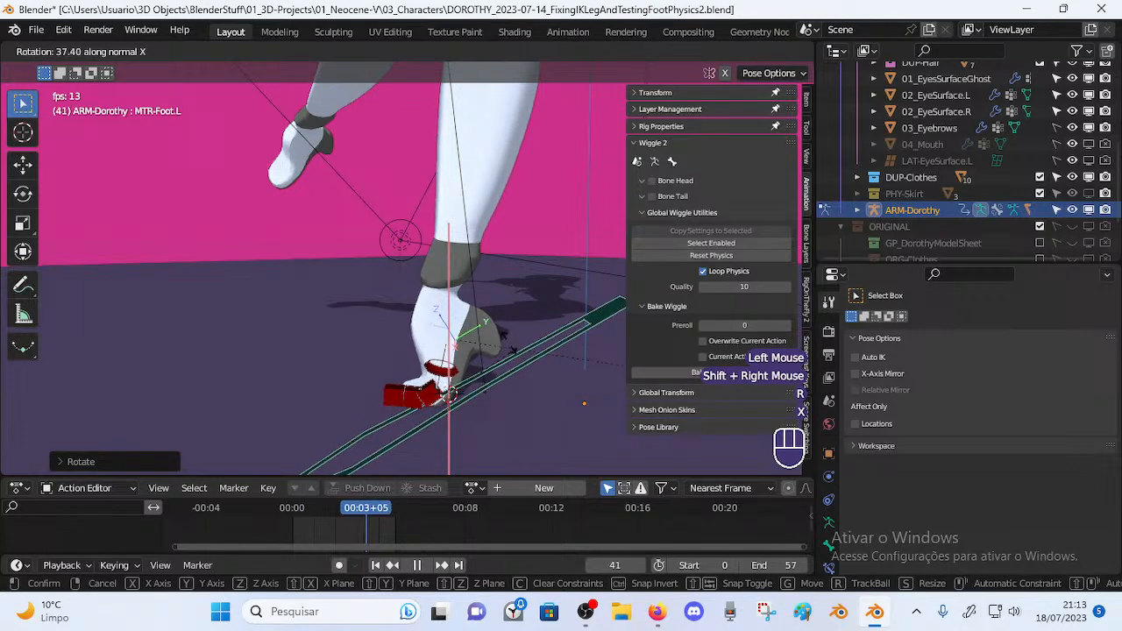
{"action": "left_click", "coordinate": [538, 405]}
Place the 3D cursor under the heel and test a small foot rotation around normal X from that pivot
{"action": "right_click", "coordinate": [514, 391], "text": "shift"}
{"action": "key", "text": "r"}
{"action": "key", "text": "x"}
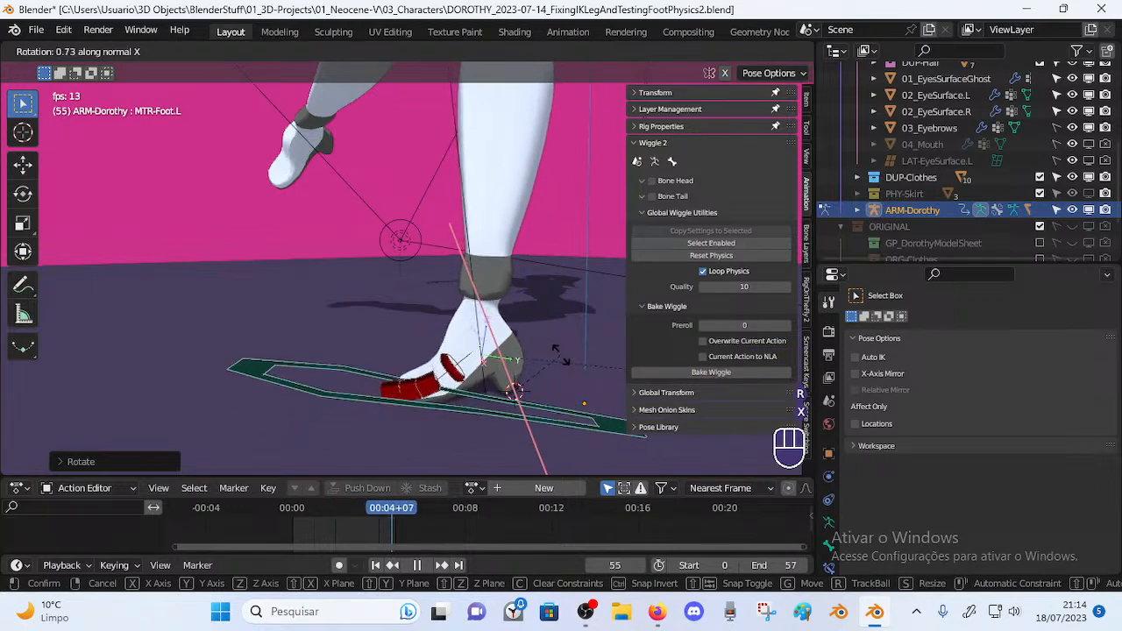
{"action": "left_click", "coordinate": [559, 360]}
With the 3D cursor back under the ball of the foot, raise the heel about 17 degrees around normal X and reposition the foot
{"action": "key", "text": "r"}
{"action": "key", "text": "x"}
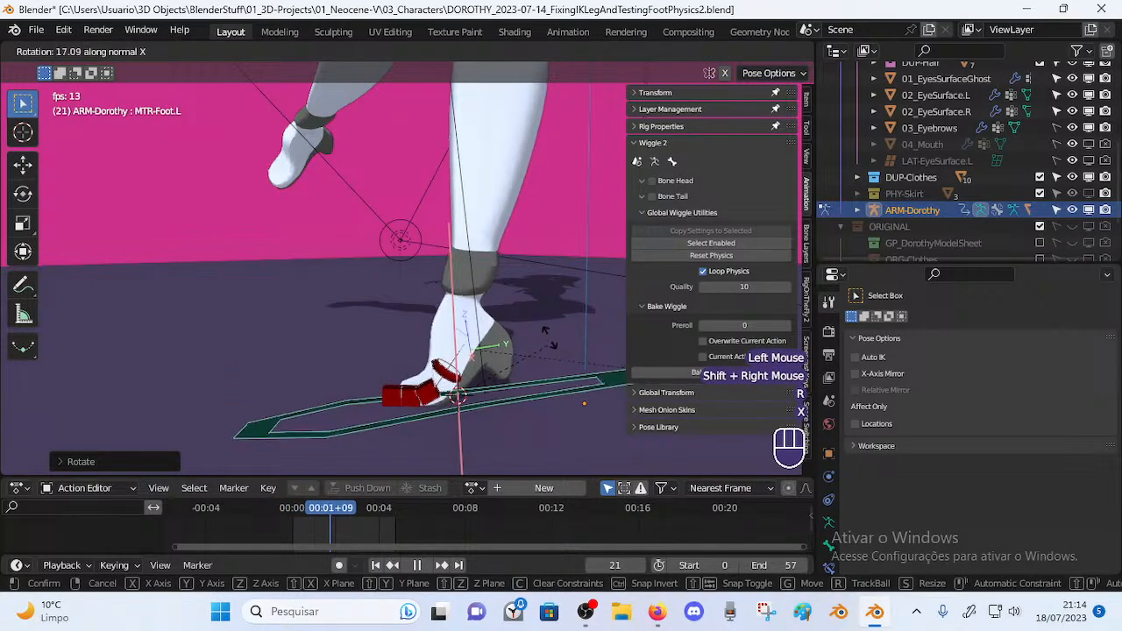
{"action": "left_click", "coordinate": [491, 389]}
{"action": "key", "text": "g"}
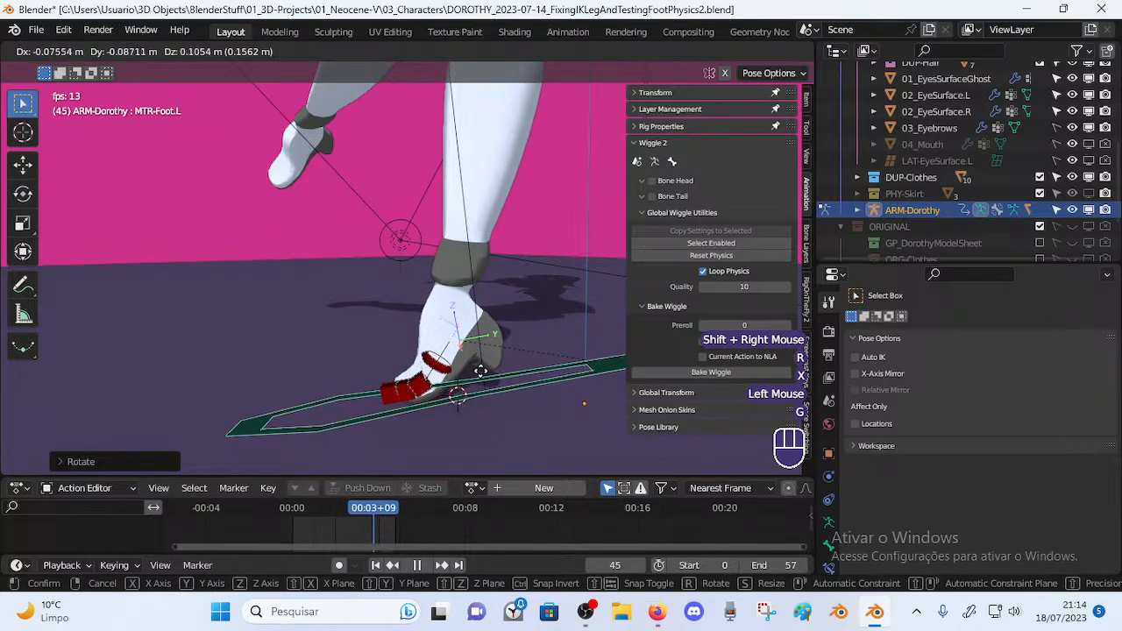
{"action": "left_click", "coordinate": [502, 373]}
Rotate the foot about -14 degrees around normal X to lower the heel and shift it slightly
{"action": "key", "text": "r"}
{"action": "key", "text": "x"}
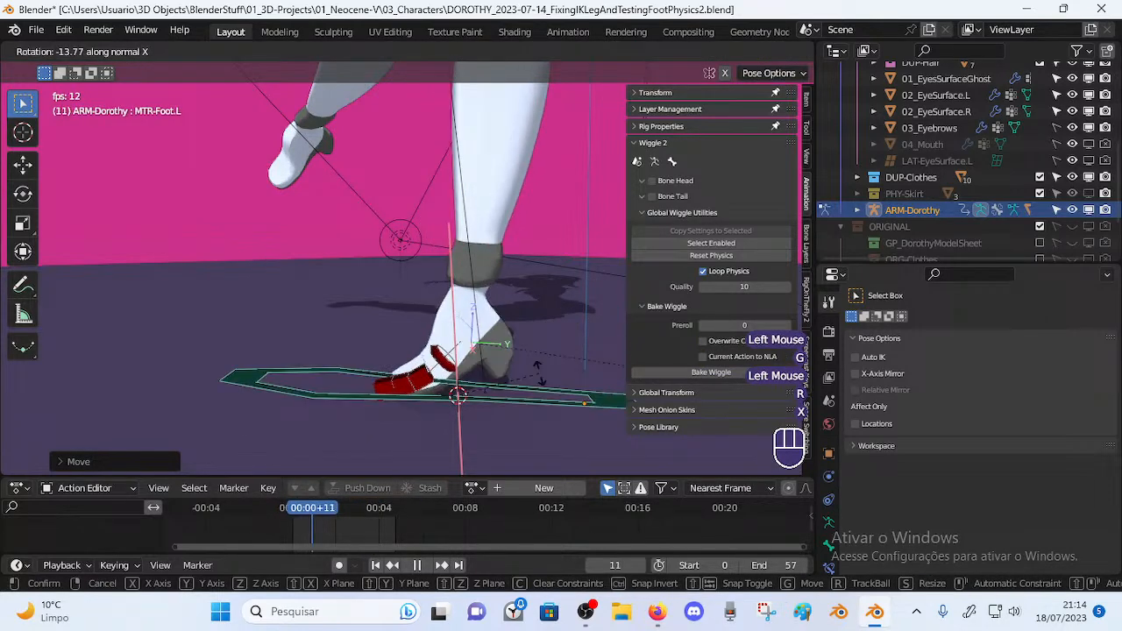
{"action": "left_click", "coordinate": [524, 359]}
{"action": "key", "text": "g"}
{"action": "left_click", "coordinate": [526, 363]}
Lift the heel again by rotating the foot around normal X and move the foot slightly upward
{"action": "key", "text": "r"}
{"action": "key", "text": "x"}
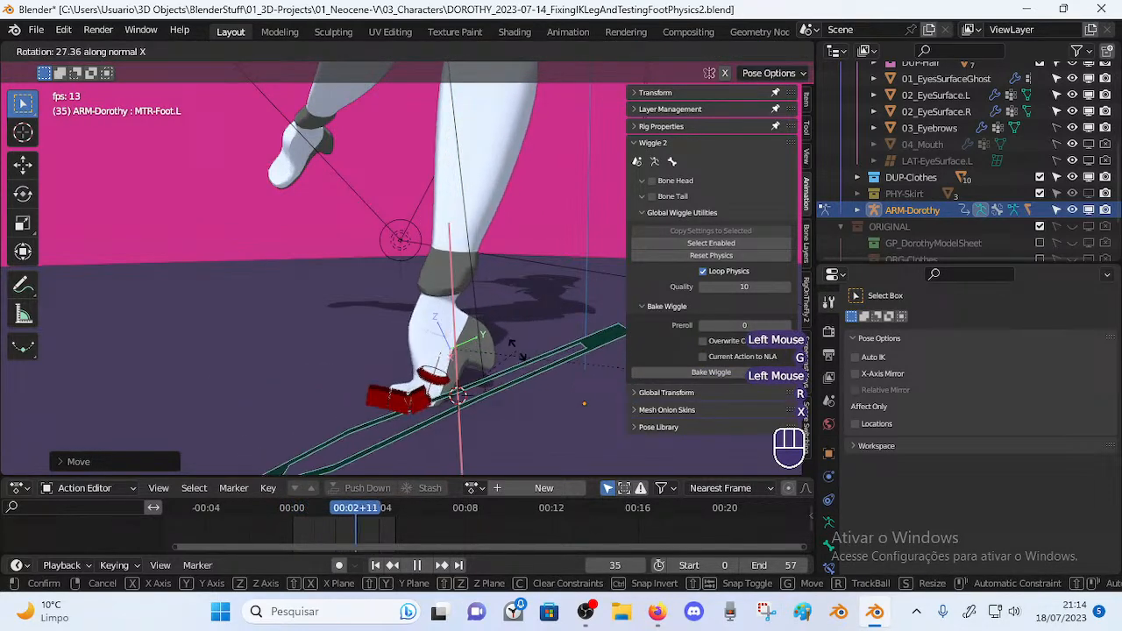
{"action": "left_click", "coordinate": [489, 341]}
{"action": "key", "text": "g"}
{"action": "left_click", "coordinate": [485, 335]}
Swing the foot around normal X during playback and raise it slightly off the floor with the heel lifted
{"action": "key", "text": "r"}
{"action": "key", "text": "x"}
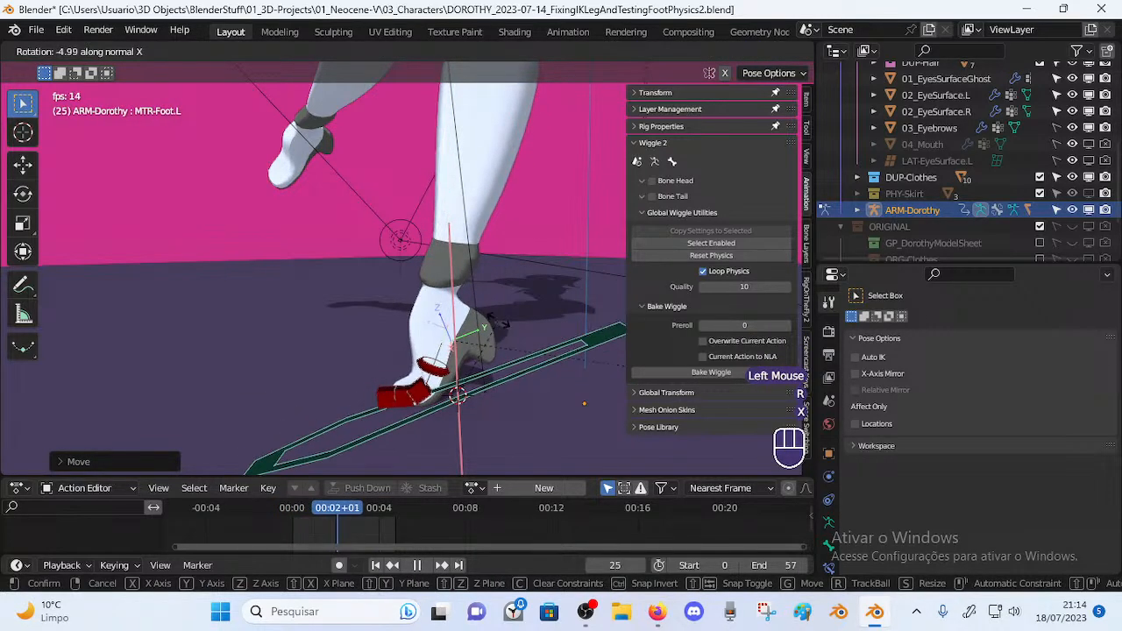
{"action": "left_click", "coordinate": [526, 386]}
{"action": "middle_click_drag", "start_coordinate": [526, 385], "coordinate": [566, 392]}
{"action": "middle_click_drag", "start_coordinate": [566, 392], "coordinate": [483, 379]}
{"action": "key", "text": "g"}
{"action": "left_click", "coordinate": [516, 382]}
{"action": "left_click_drag", "start_coordinate": [483, 379], "coordinate": [497, 357]}
{"action": "mouse_move", "coordinate": [497, 356]}
{"action": "middle_mouse_down"}
{"action": "mouse_move", "coordinate": [473, 325]}
{"action": "mouse_move", "coordinate": [504, 348]}
{"action": "middle_mouse_up"}
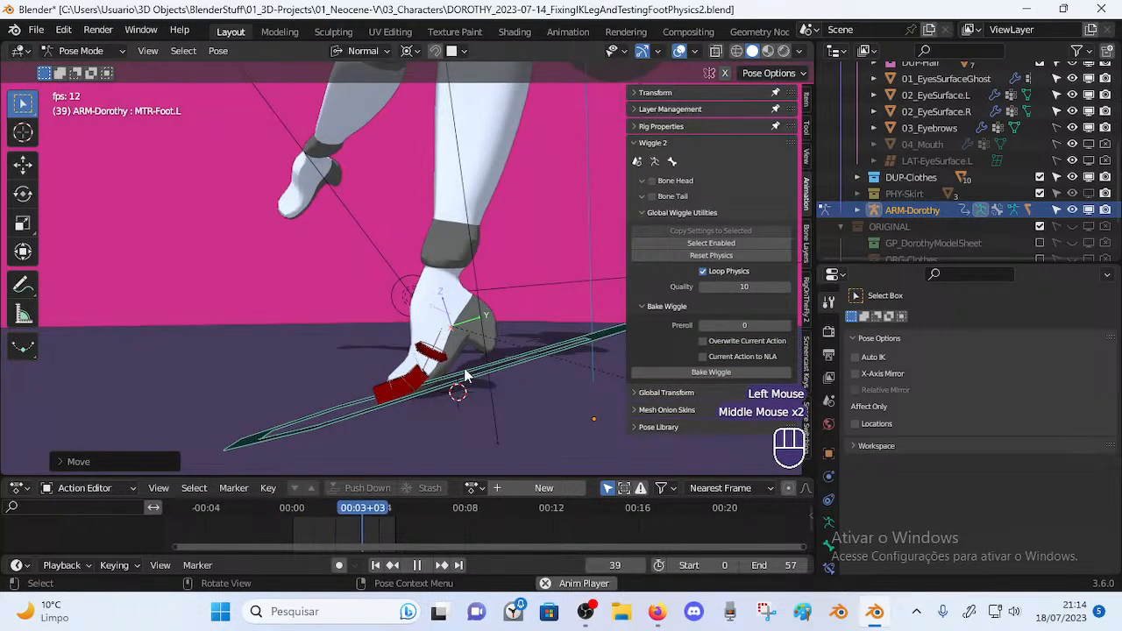
Rotate the left foot master bone to drop the heel and move the foot down until it rests flat on the floor
{"action": "key", "text": "r"}
{"action": "key", "text": "x"}
{"action": "left_click", "coordinate": [492, 375]}
{"action": "key", "text": "g"}
{"action": "left_click", "coordinate": [496, 378]}
{"action": "key", "text": "r"}
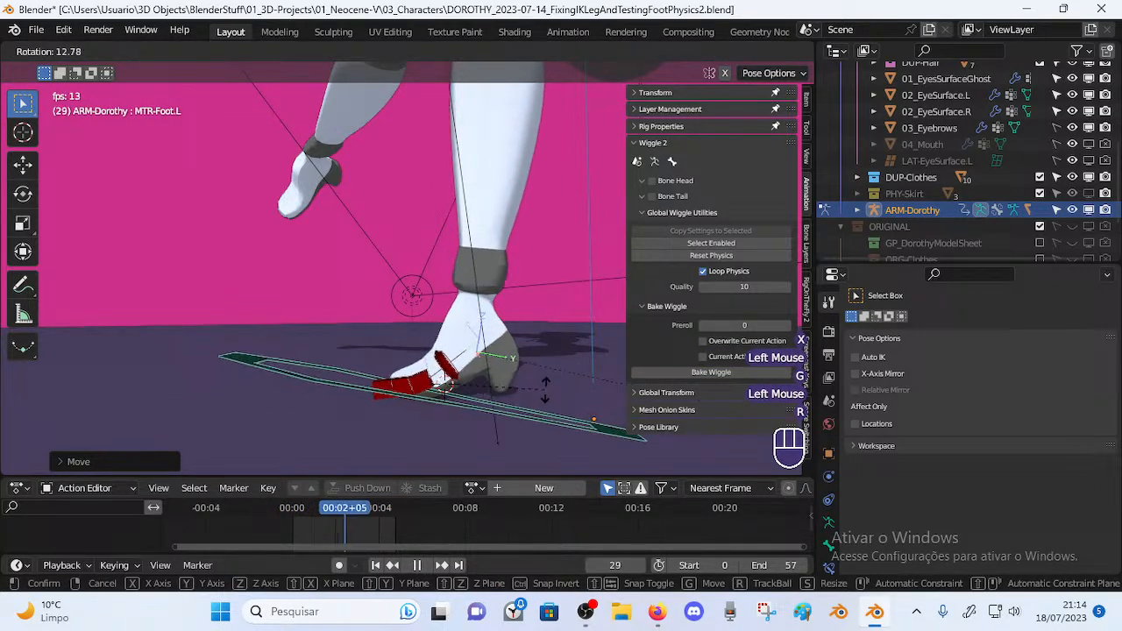
{"action": "left_click", "coordinate": [495, 390]}
{"action": "key", "text": "g"}
{"action": "left_click", "coordinate": [497, 398]}
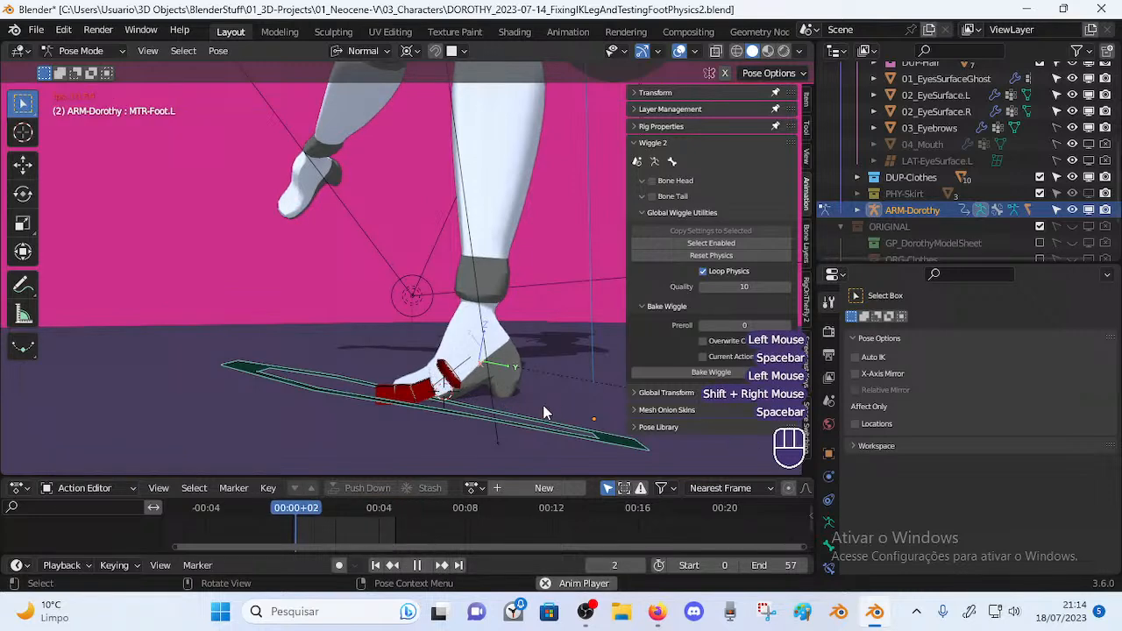
Rotate the foot around normal X about the ball pivot until the heel is well off the floor
{"action": "key", "text": "r"}
{"action": "key", "text": "x"}
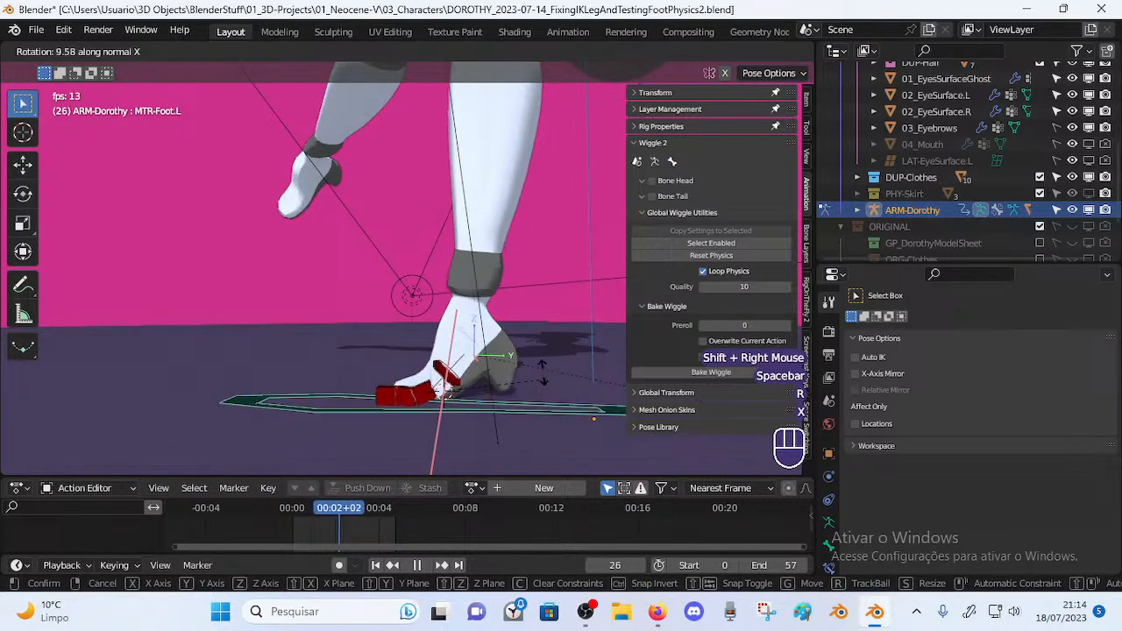
{"action": "left_click", "coordinate": [520, 355]}
{"action": "mouse_move", "coordinate": [520, 348]}
{"action": "middle_mouse_down"}
{"action": "mouse_move", "coordinate": [476, 409]}
{"action": "mouse_move", "coordinate": [531, 415]}
{"action": "mouse_move", "coordinate": [522, 359]}
{"action": "middle_mouse_up"}
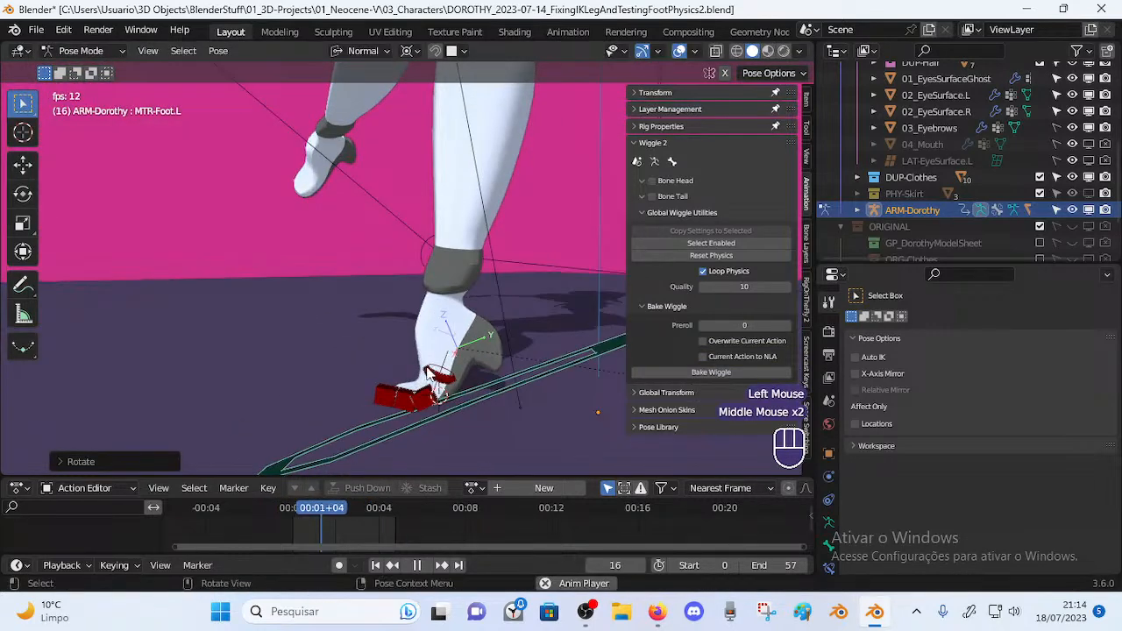
Toggle the viewport overlays and hide the red toe bone so the bending toes of the mesh are exposed
{"action": "left_click", "coordinate": [642, 50]}
{"action": "left_click", "coordinate": [679, 50]}
{"action": "left_click", "coordinate": [680, 50]}
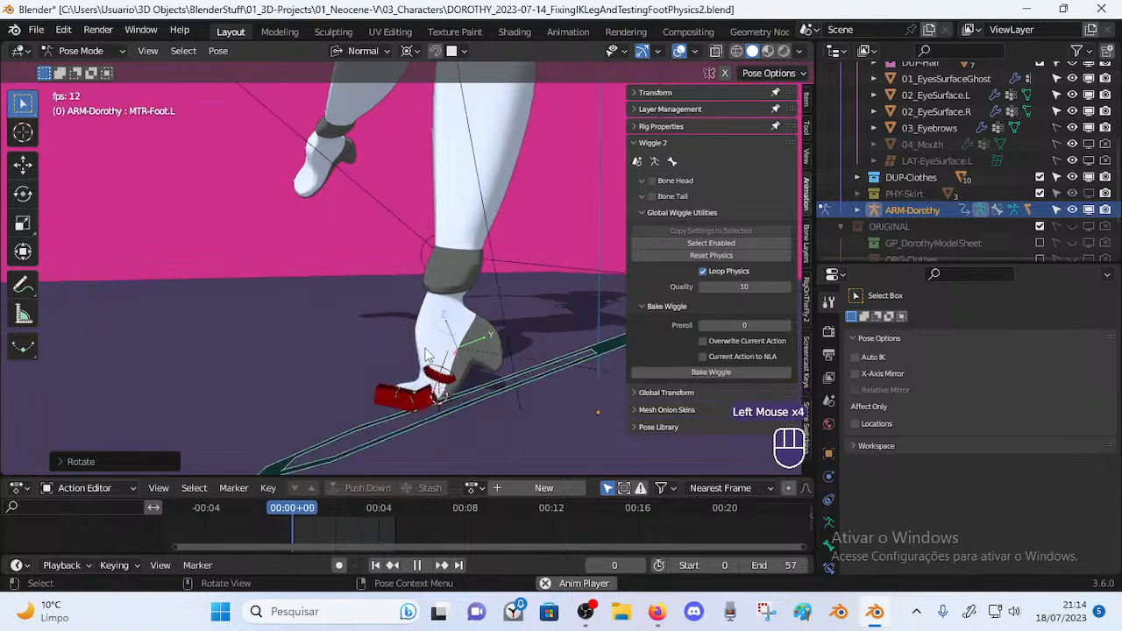
{"action": "left_click", "coordinate": [416, 402]}
{"action": "key", "text": "h"}
Select the left foot master bone, rotate it to lower the heel and move the foot slightly
{"action": "left_click", "coordinate": [521, 376]}
{"action": "key", "text": "r"}
{"action": "left_click", "coordinate": [533, 405]}
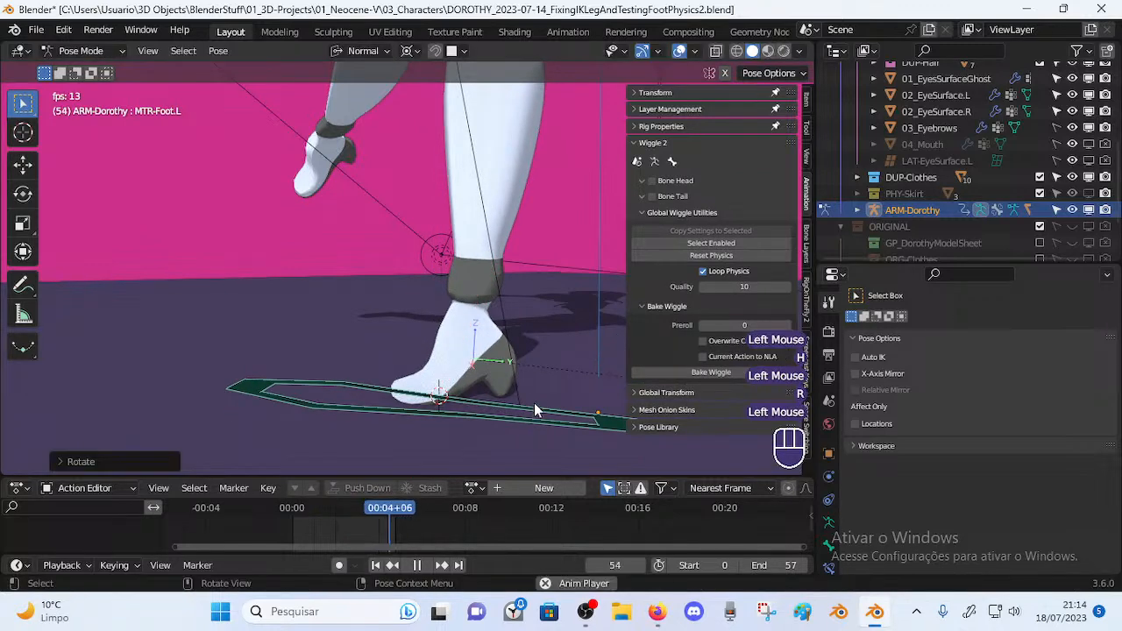
{"action": "key", "text": "g"}
{"action": "left_click", "coordinate": [531, 394]}
Swing the foot repeatedly around normal X during playback, finishing with the heel raised high over the bent toes
{"action": "key", "text": "r"}
{"action": "key", "text": "x"}
{"action": "left_click", "coordinate": [533, 405]}
{"action": "key", "text": "r"}
{"action": "key", "text": "x"}
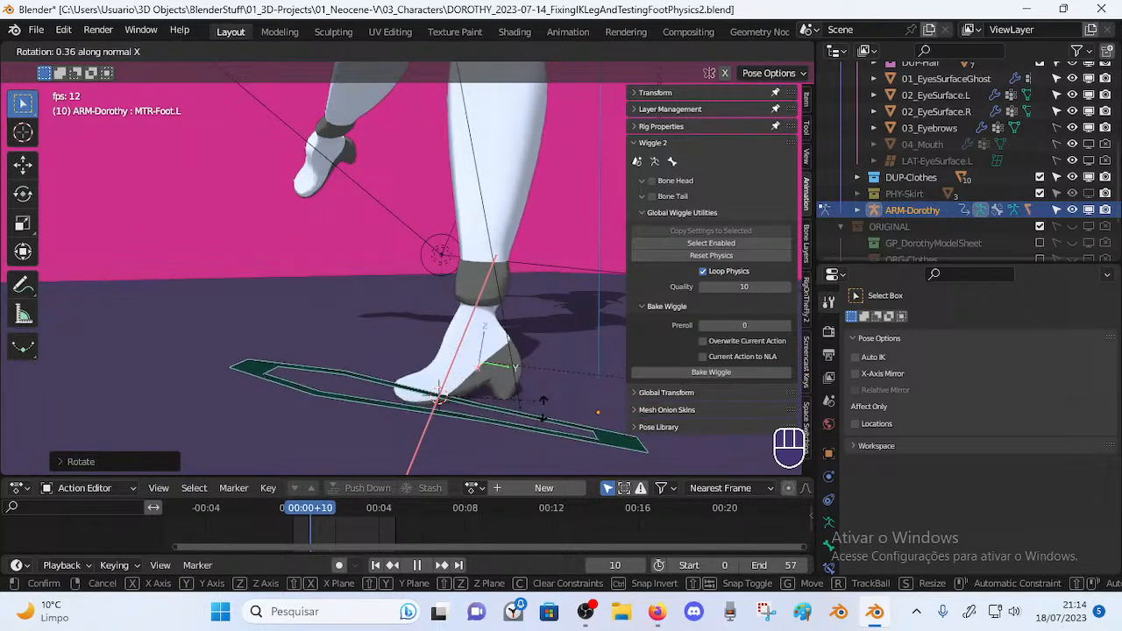
{"action": "left_click", "coordinate": [521, 385]}
{"action": "key", "text": "r"}
{"action": "key", "text": "x"}
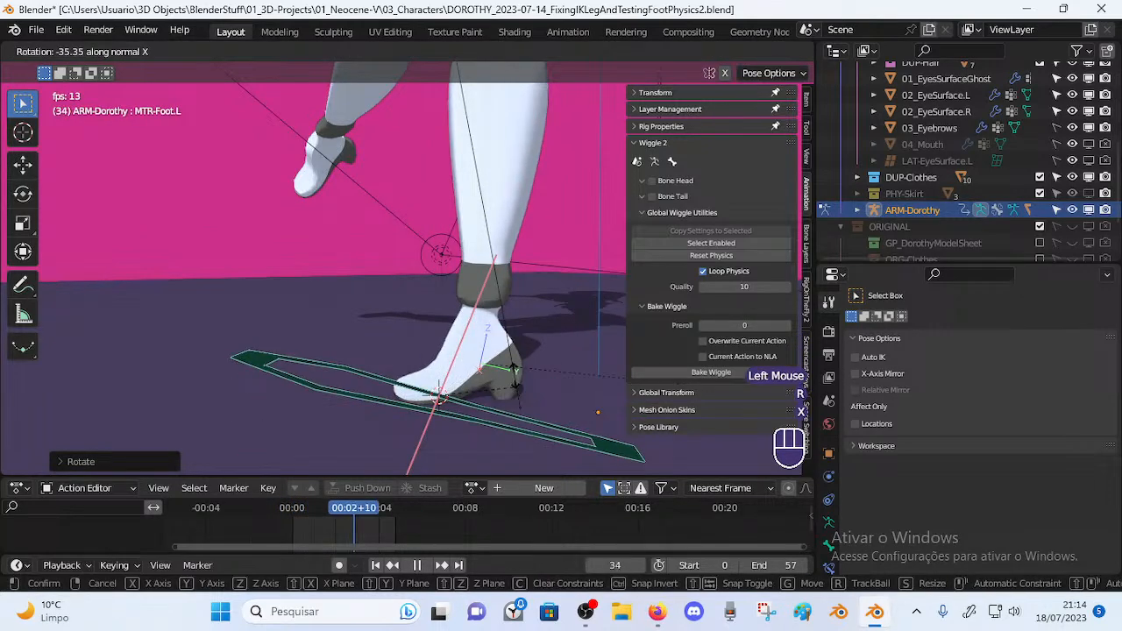
{"action": "left_click", "coordinate": [592, 213]}
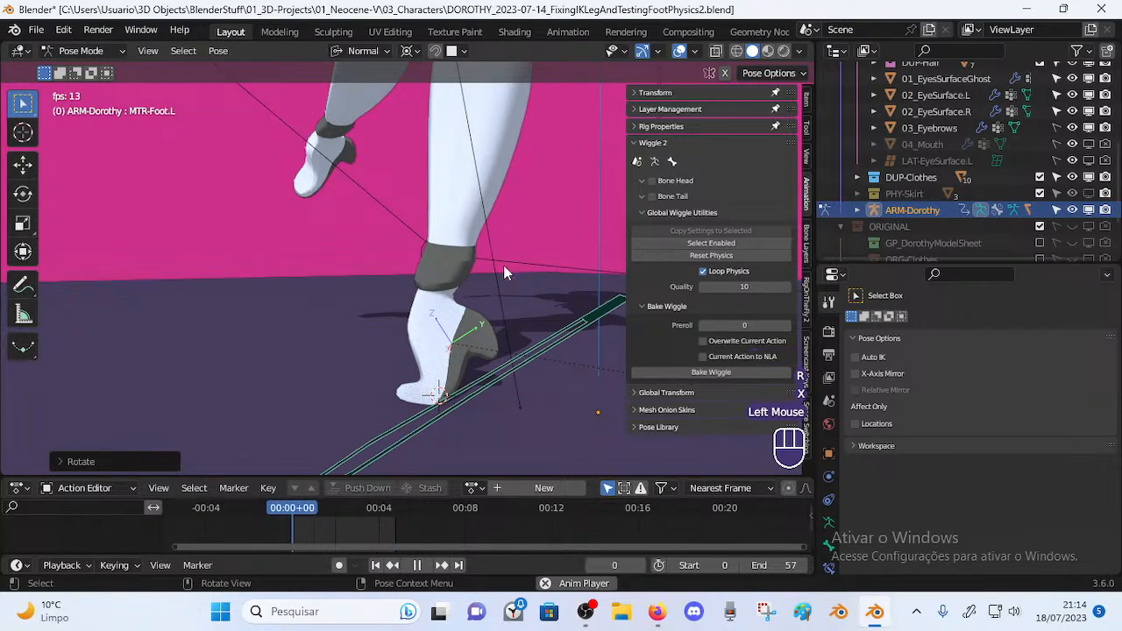
Lower the raised heel about 19 degrees around normal X and rotate it partway back up
{"action": "key", "text": "r"}
{"action": "key", "text": "x"}
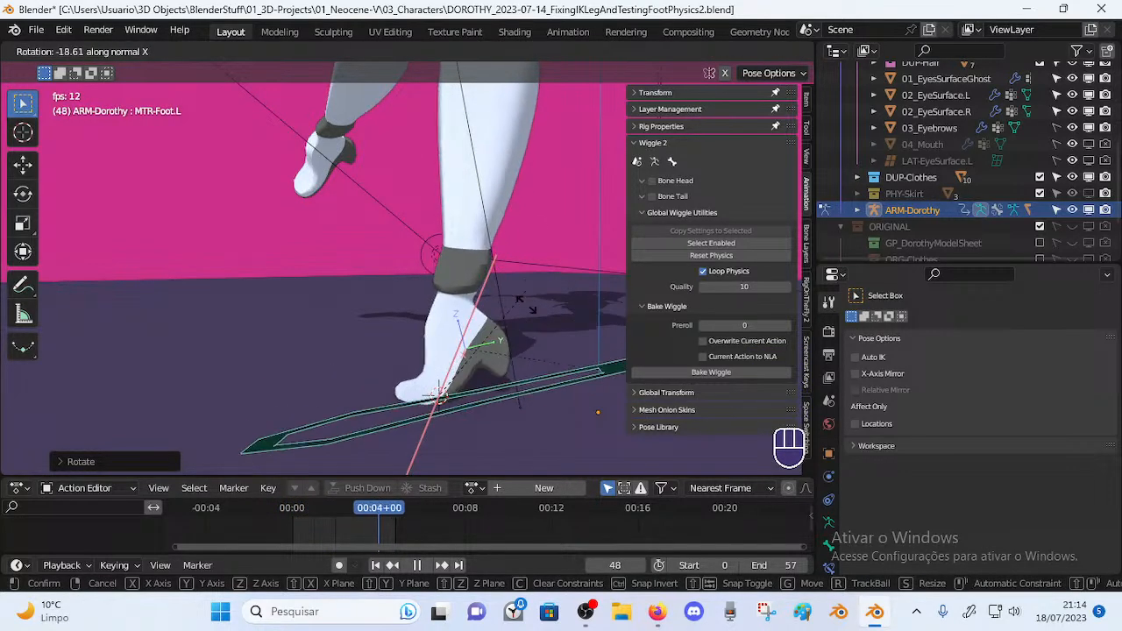
{"action": "left_click", "coordinate": [526, 311]}
{"action": "key", "text": "r"}
{"action": "key", "text": "x"}
{"action": "left_click", "coordinate": [524, 298]}
Move the heel-raised foot slightly, toggling playback, and fine-tune its position over the 3D cursor
{"action": "key", "text": "g"}
{"action": "key", "text": "space"}
{"action": "left_click", "coordinate": [439, 396]}
{"action": "key", "text": "space"}
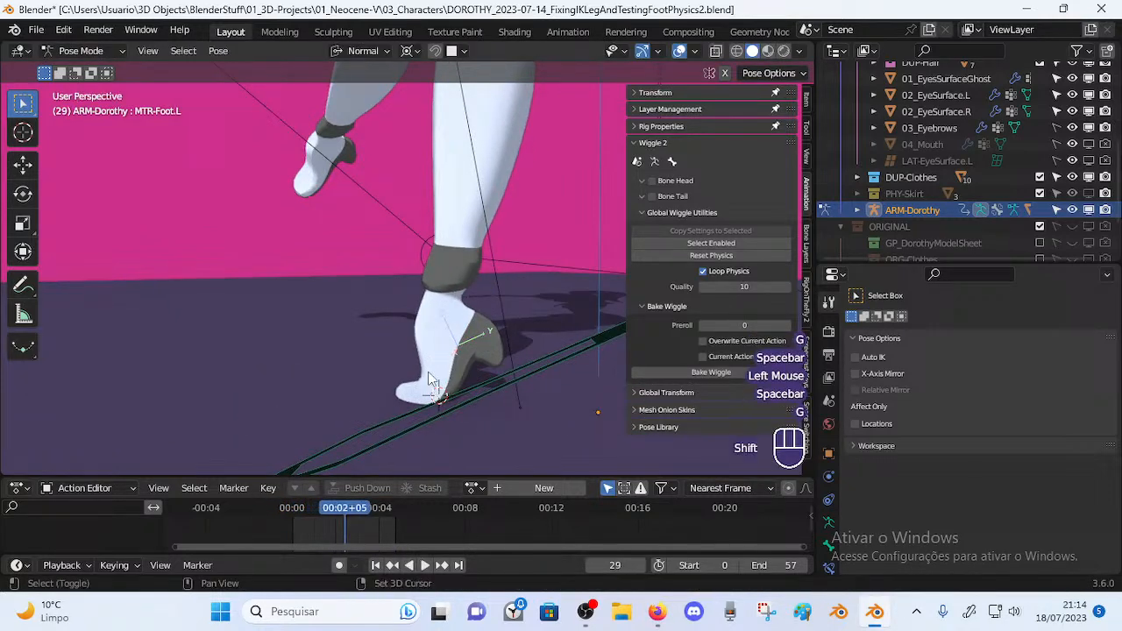
{"action": "key", "text": "g"}
{"action": "left_click", "coordinate": [439, 390], "text": "shift"}
Nudge the foot again in small amounts and toggle playback to let the toes settle on the floor
{"action": "key", "text": "g"}
{"action": "left_click", "coordinate": [453, 394], "text": "shift"}
{"action": "key", "text": "space"}
{"action": "key", "text": "space"}
{"action": "key", "text": "space"}
{"action": "left_click", "coordinate": [465, 399]}
{"action": "key", "text": "space"}
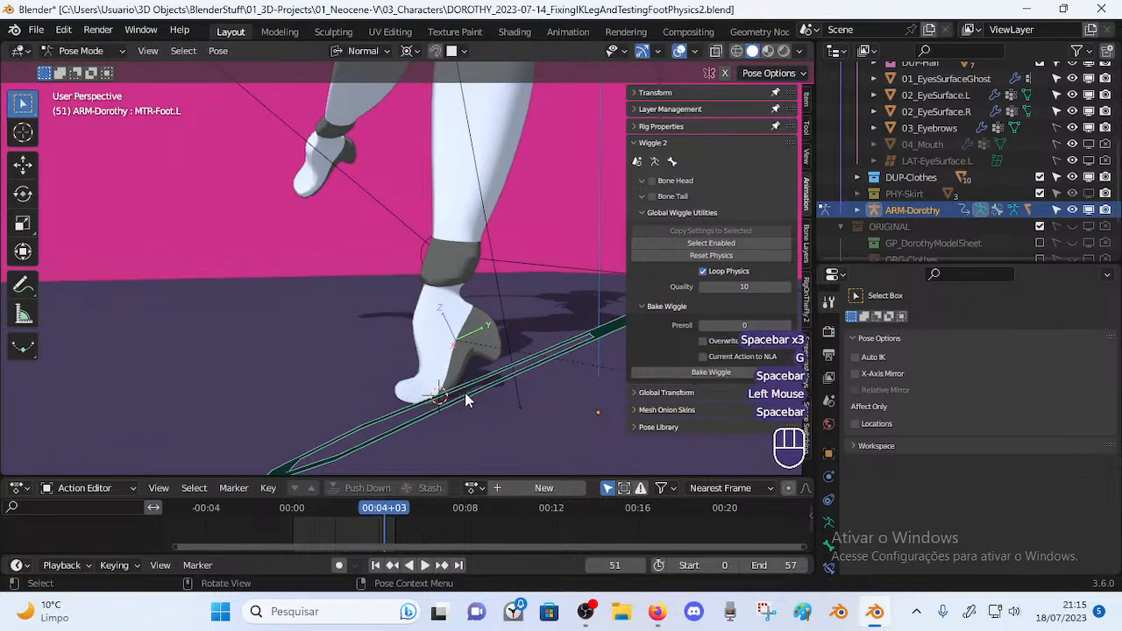
Shift the foot slightly toward the toes and upward, and run playback briefly to update the toe bend
{"action": "key", "text": "g"}
{"action": "left_click", "coordinate": [443, 387], "text": "shift"}
{"action": "key", "text": "space"}
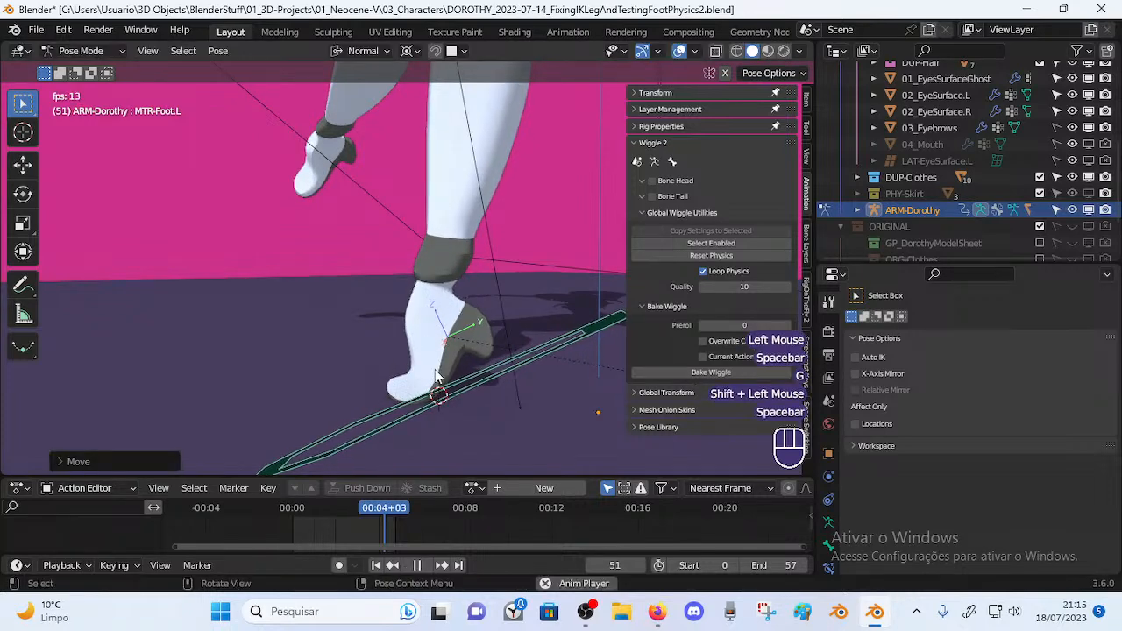
{"action": "key", "text": "space"}
{"action": "left_click", "coordinate": [532, 355]}
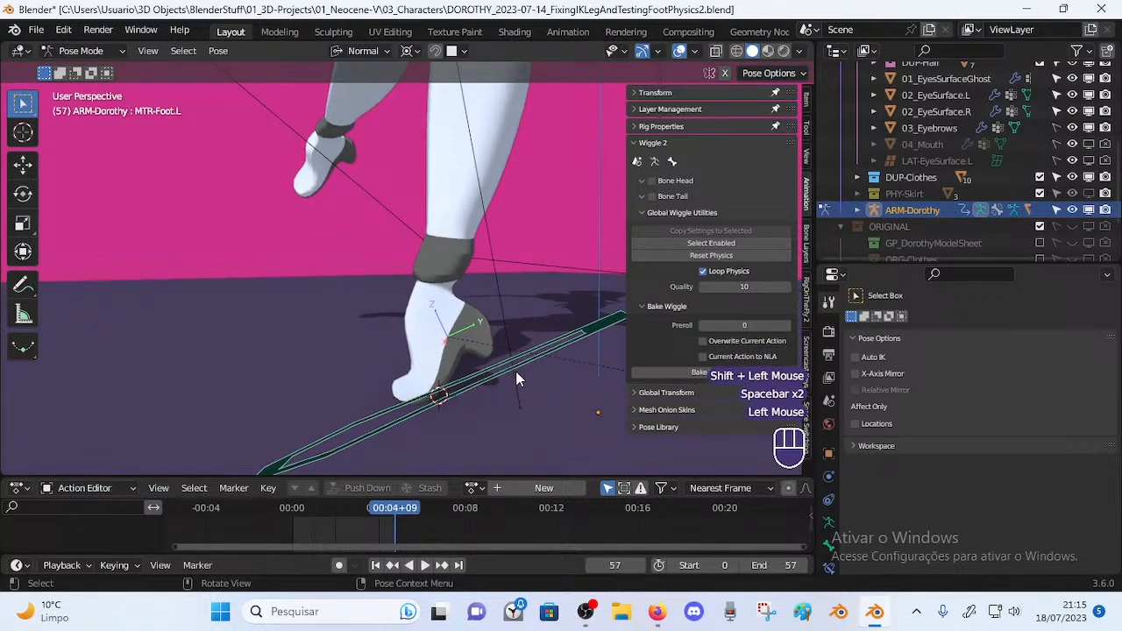
Lower the heel slightly around normal X, run playback briefly and nudge the foot down with precision
{"action": "key", "text": "r"}
{"action": "key", "text": "x"}
{"action": "left_click", "coordinate": [524, 379]}
{"action": "key", "text": "space"}
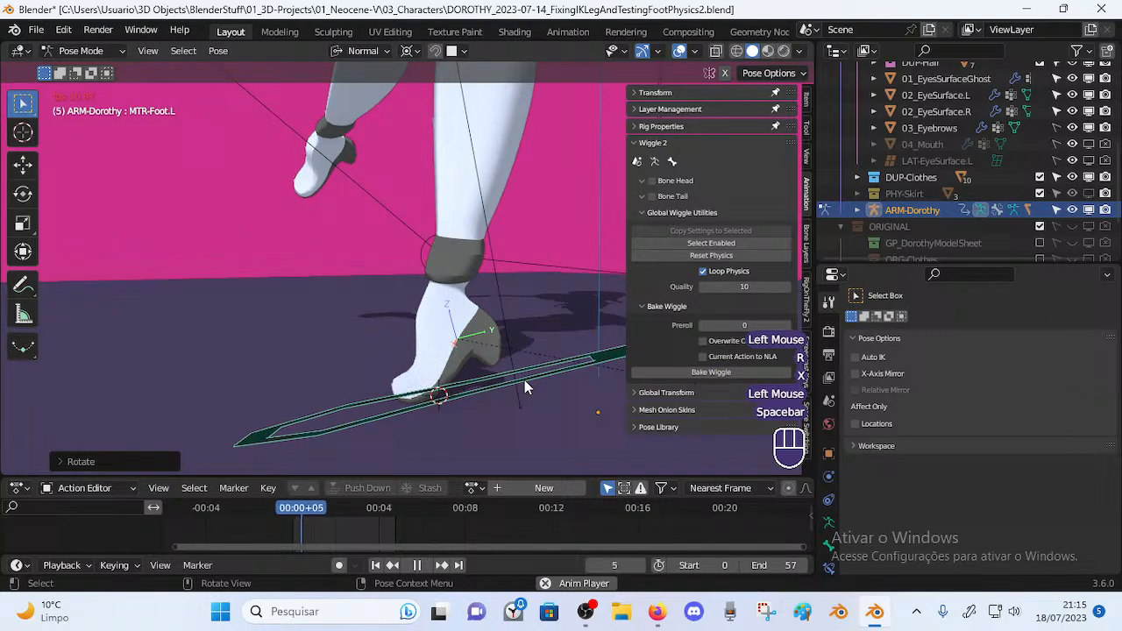
{"action": "key", "text": "space"}
{"action": "key", "text": "g"}
{"action": "left_click", "coordinate": [515, 413], "text": "shift"}
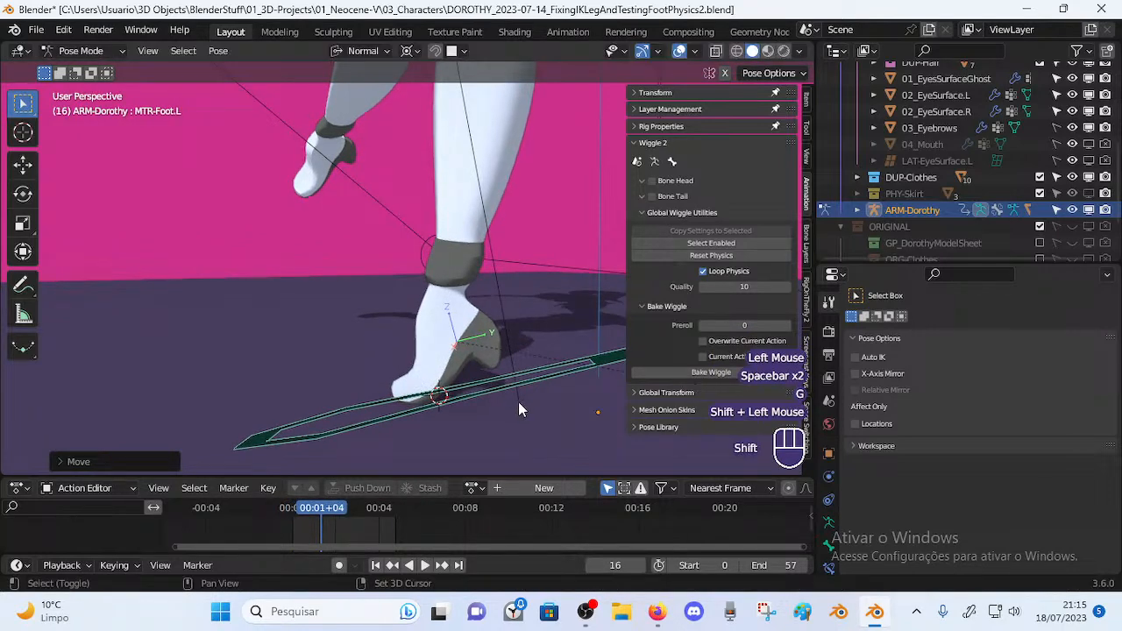
Make a small rotation of the foot around normal X, play the physics and stop playback with the heel still lifted
{"action": "key", "text": "r"}
{"action": "key", "text": "x"}
{"action": "left_click", "coordinate": [528, 387]}
{"action": "key", "text": "space"}
{"action": "middle_click_drag", "start_coordinate": [413, 397], "coordinate": [489, 398]}
{"action": "key", "text": "space"}
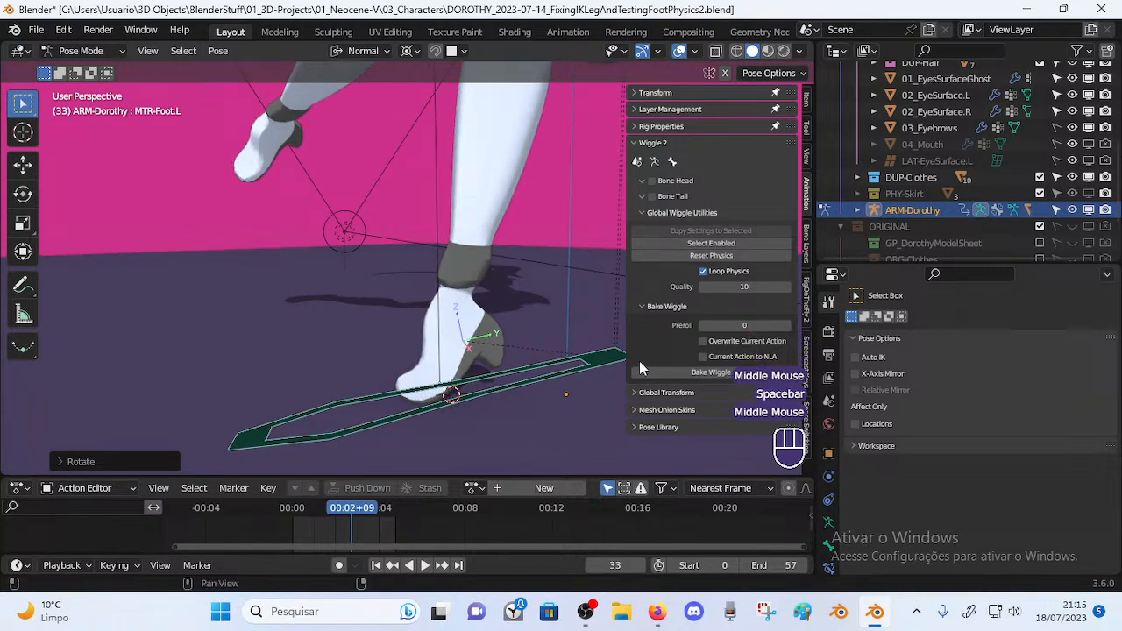
Switch to Firefox to check the YouTube Studio livestream page, and return to Blender
{"action": "left_click", "coordinate": [660, 612]}
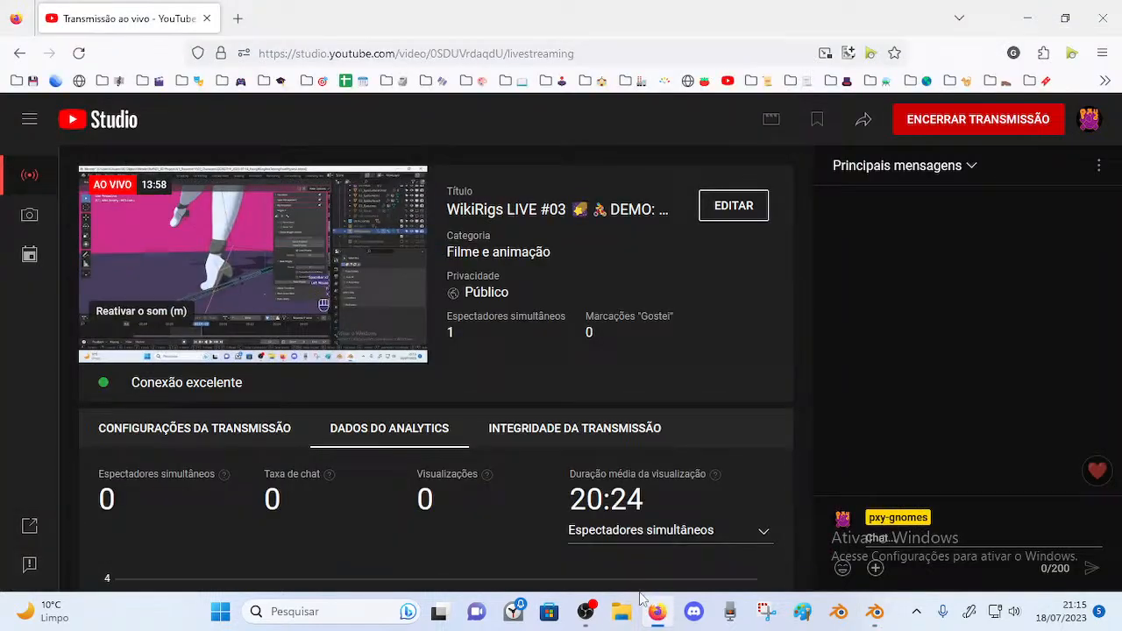
{"action": "left_click", "coordinate": [875, 612]}
{"action": "middle_click_drag", "start_coordinate": [543, 350], "coordinate": [574, 349]}
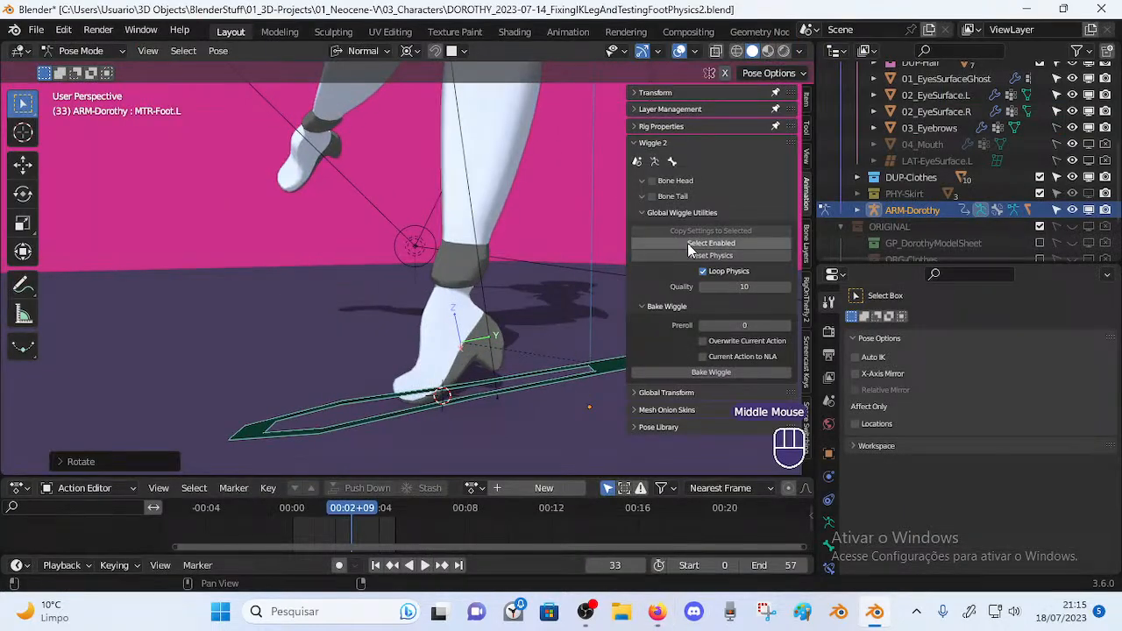
Unhide all the bones and select the left toe bone to inspect its Wiggle 2 settings and its place in the foot
{"action": "key", "text": "alt+h"}
{"action": "middle_click_drag", "start_coordinate": [478, 401], "coordinate": [445, 396]}
{"action": "left_click", "coordinate": [414, 399]}
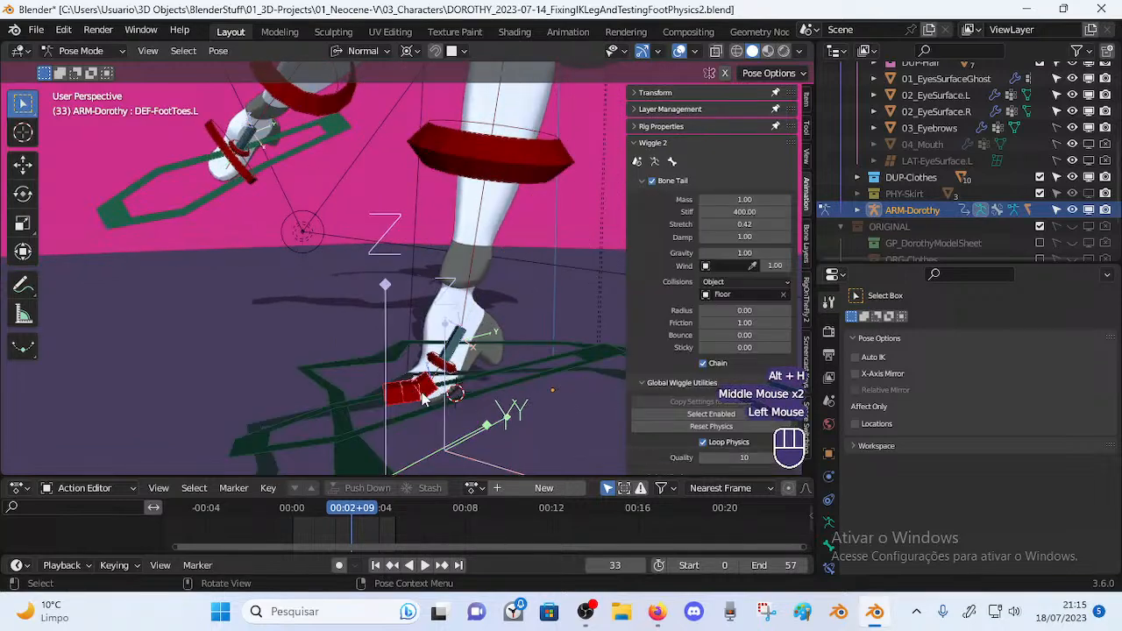
{"action": "scroll", "coordinate": [545, 401], "scroll_direction": "up", "scroll_amount": 2}
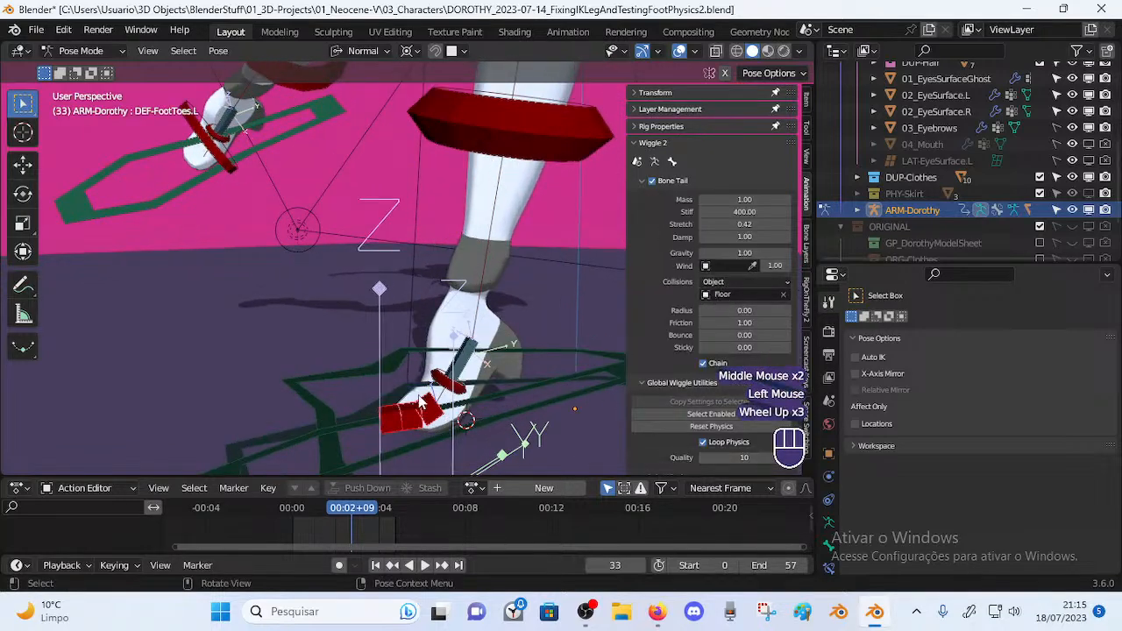
{"action": "middle_click_drag", "start_coordinate": [488, 394], "coordinate": [501, 403]}
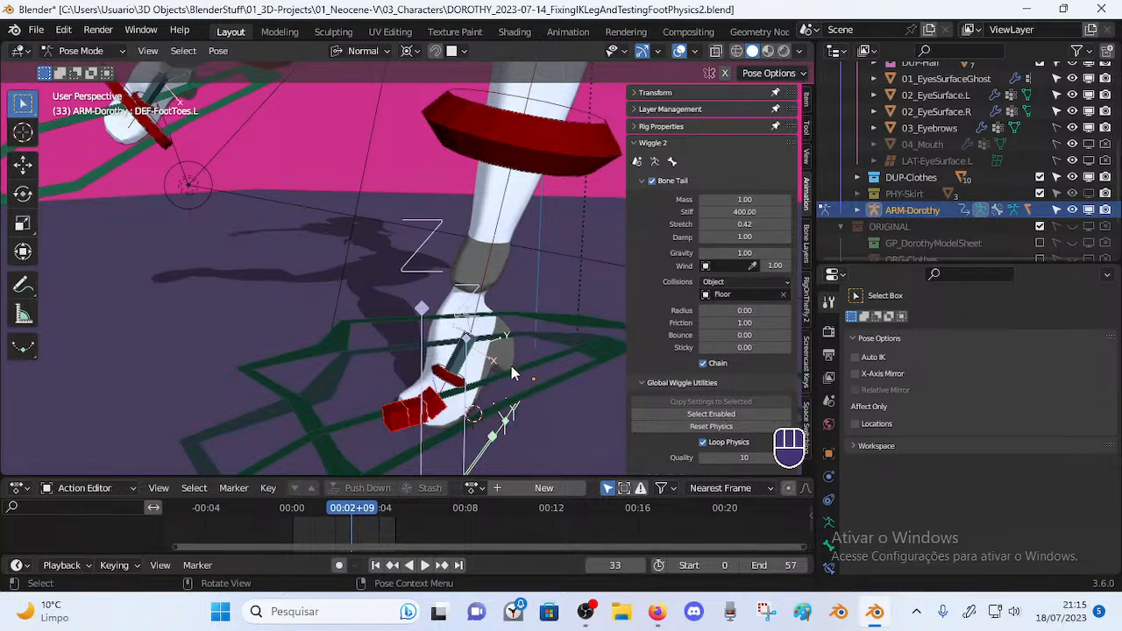
{"action": "middle_click_drag", "start_coordinate": [512, 365], "coordinate": [550, 352]}
{"action": "left_click", "coordinate": [438, 411]}
{"action": "middle_click_drag", "start_coordinate": [438, 411], "coordinate": [472, 343]}
Switch the armature to Edit Mode and frame the left foot's bone chain
{"action": "key", "text": "Tab"}
{"action": "key", "text": "Tab"}
{"action": "key", "text": "Tab"}
{"action": "scroll", "coordinate": [430, 310], "scroll_direction": "down", "scroll_amount": 2}
{"action": "scroll", "coordinate": [459, 278], "scroll_direction": "down", "scroll_amount": 1}
{"action": "middle_click_drag", "start_coordinate": [459, 278], "coordinate": [466, 315], "text": "shift"}
{"action": "middle_click_drag", "start_coordinate": [466, 315], "coordinate": [509, 341]}
Try moving the left toe bones and the foot bone to show how the chain is connected
{"action": "left_click", "coordinate": [523, 322]}
{"action": "key", "text": "g"}
{"action": "left_click", "coordinate": [495, 301]}
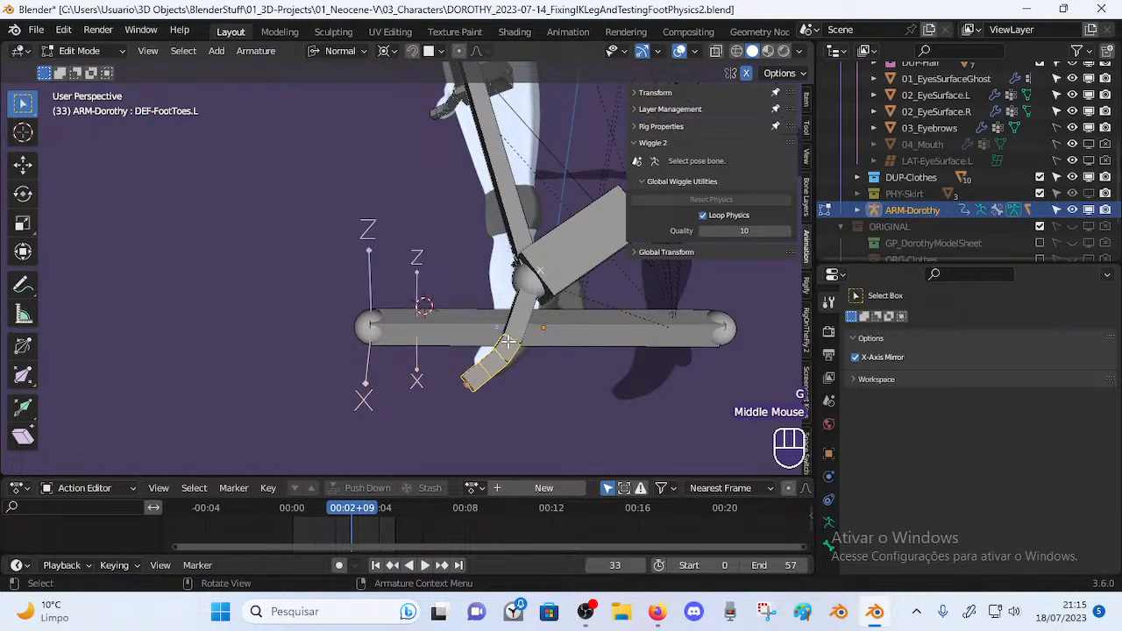
{"action": "key", "text": "g"}
{"action": "right_click", "coordinate": [478, 342]}
{"action": "left_click", "coordinate": [523, 301]}
{"action": "key", "text": "g"}
{"action": "right_click", "coordinate": [462, 317]}
Try moving the left foot master bone behind the ankle, and keep that bone selected
{"action": "left_click", "coordinate": [593, 251]}
{"action": "key", "text": "g"}
{"action": "right_click", "coordinate": [561, 289]}
{"action": "middle_click_drag", "start_coordinate": [549, 292], "coordinate": [540, 303], "text": "shift"}
{"action": "middle_click_drag", "start_coordinate": [540, 302], "coordinate": [506, 314]}
{"action": "left_click", "coordinate": [572, 293]}
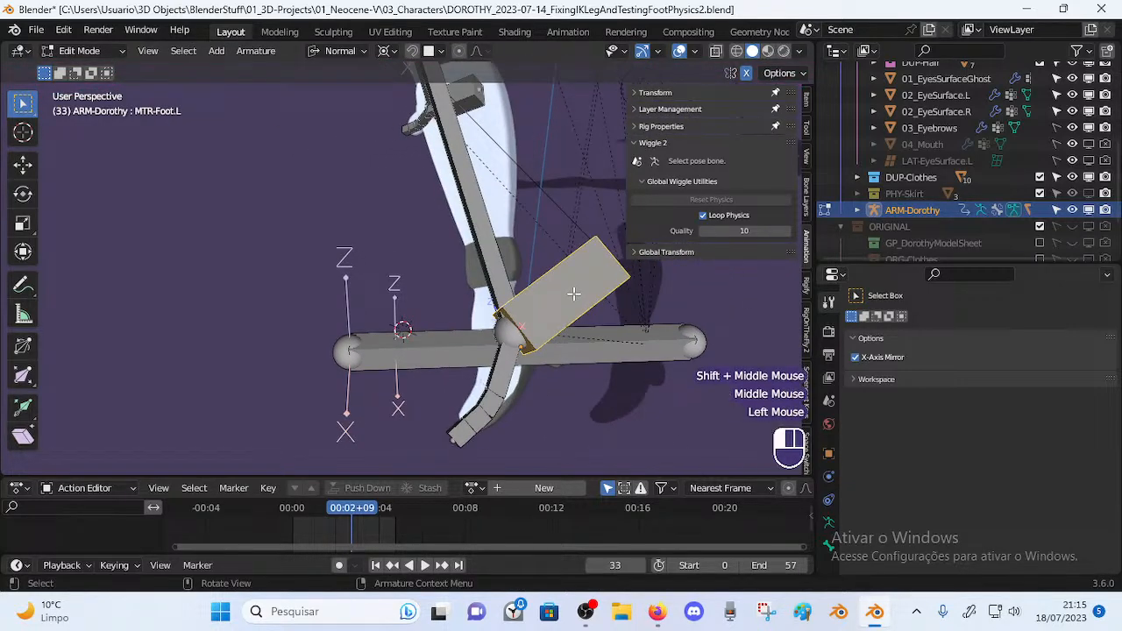
Return the armature to Pose Mode, clear the selection and select the left foot's toe deform bone
{"action": "middle_click_drag", "start_coordinate": [570, 291], "coordinate": [423, 350]}
{"action": "left_click", "coordinate": [509, 310]}
{"action": "key", "text": "Tab"}
{"action": "key", "text": "alt+a"}
{"action": "left_click", "coordinate": [441, 346]}
{"action": "scroll", "coordinate": [440, 346], "scroll_direction": "up", "scroll_amount": 3}
{"action": "left_click", "coordinate": [423, 391]}
{"action": "scroll", "coordinate": [419, 399], "scroll_direction": "up", "scroll_amount": 1}
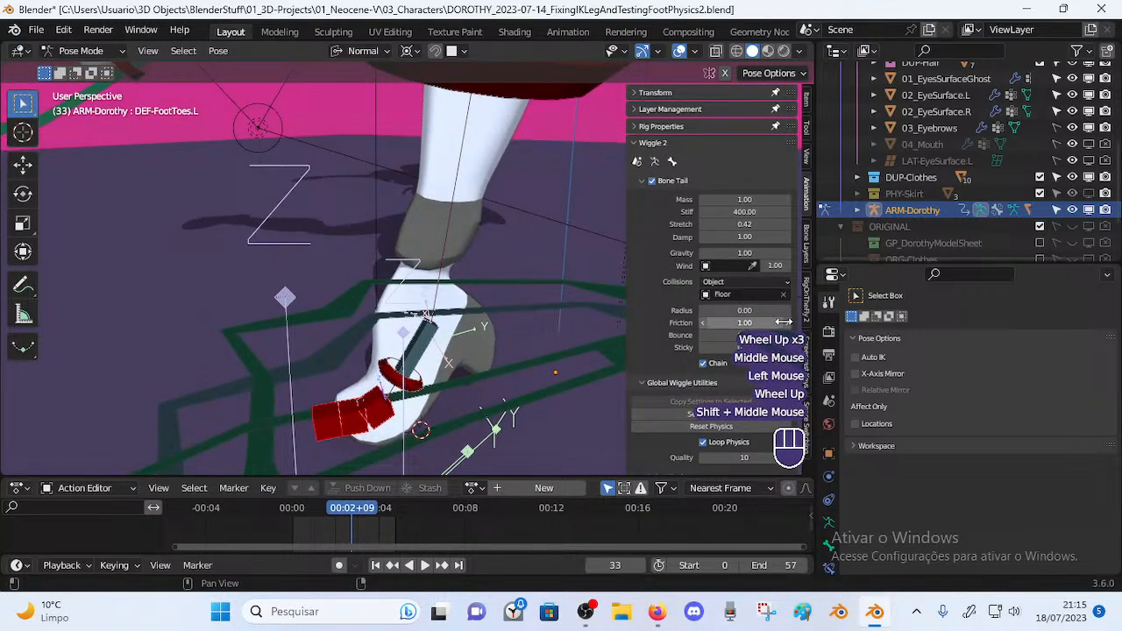
Widen the sidebar showing the toe bone's Wiggle 2 settings, and play the animation briefly, stopping at frame 40
{"action": "left_click_drag", "start_coordinate": [625, 201], "coordinate": [537, 217]}
{"action": "middle_click_drag", "start_coordinate": [448, 383], "coordinate": [440, 317]}
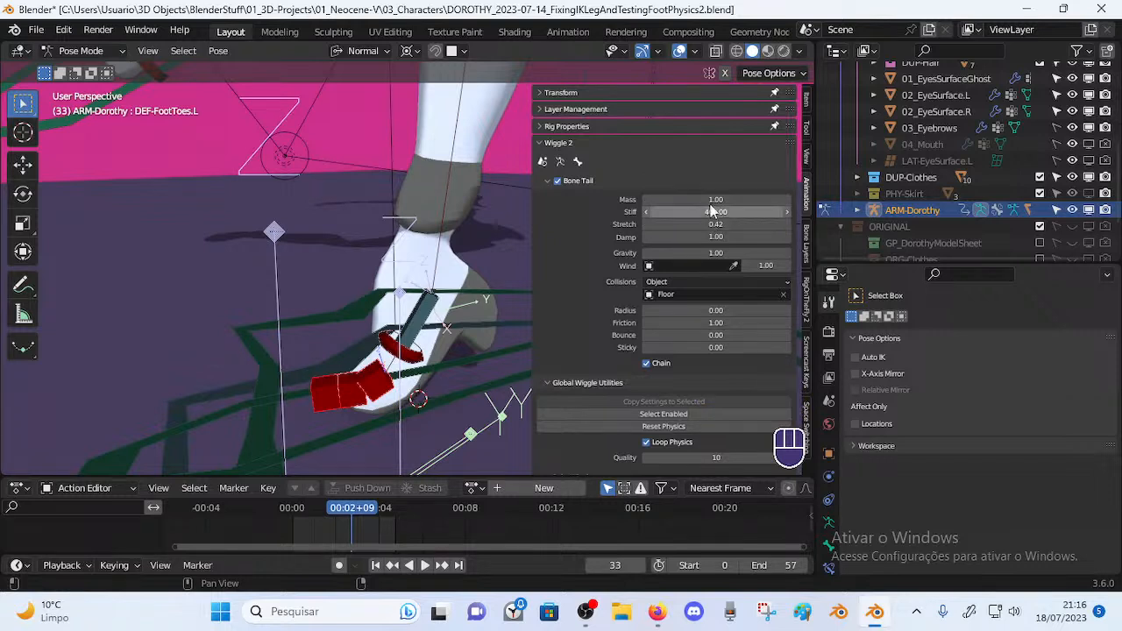
{"action": "key", "text": "space"}
{"action": "key", "text": "space"}
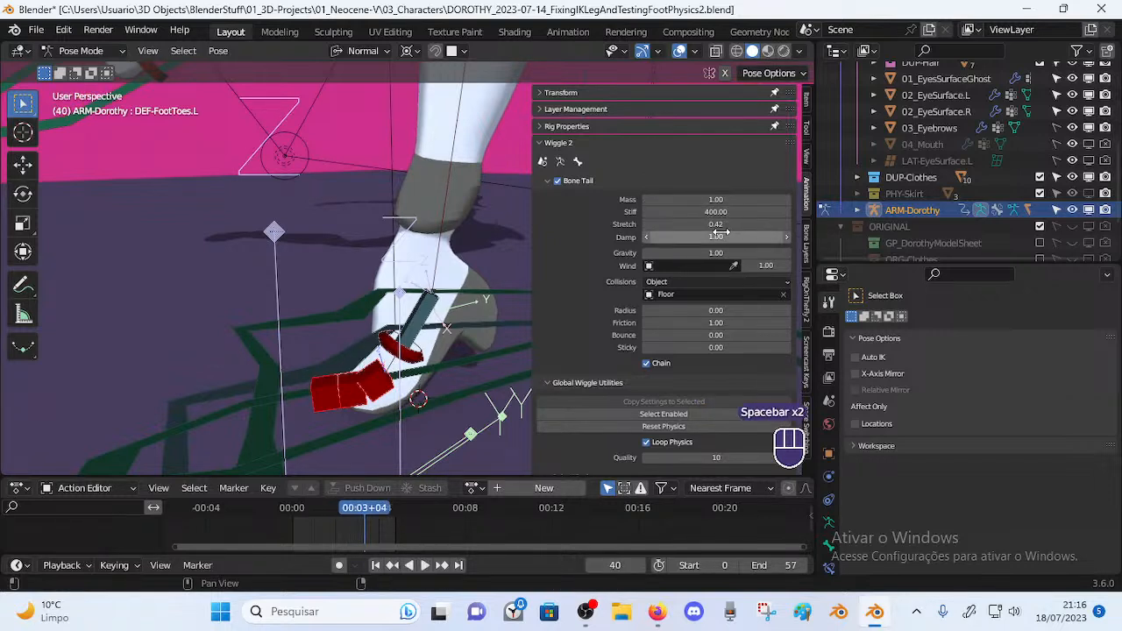
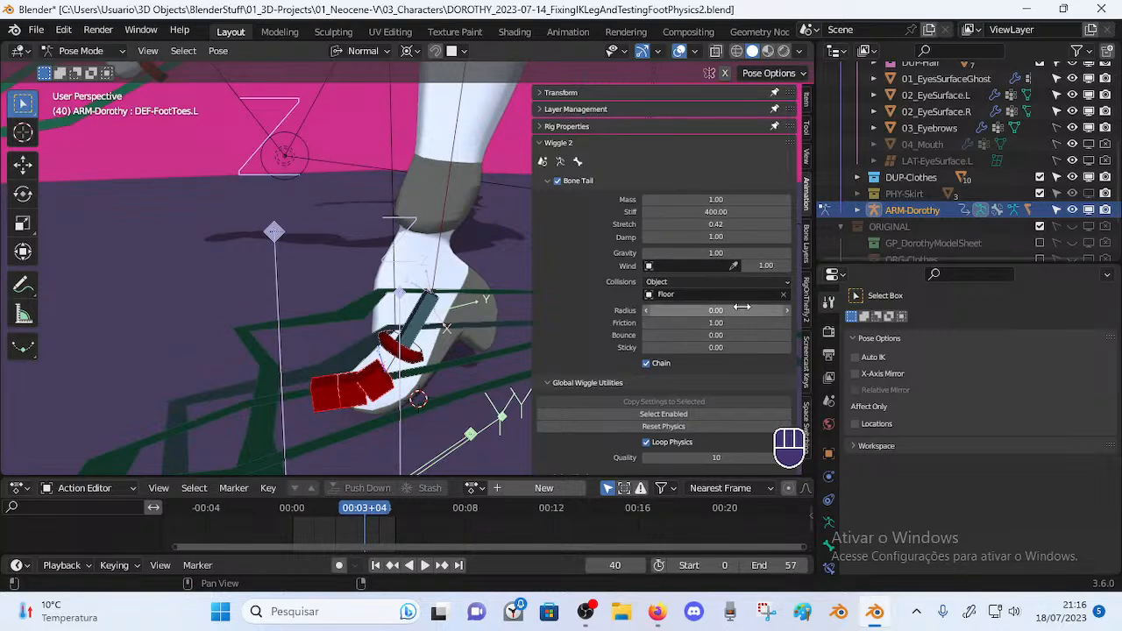
Examine the collider types and collision objects available in the toe bone's Wiggle 2 settings
{"action": "left_click", "coordinate": [725, 295]}
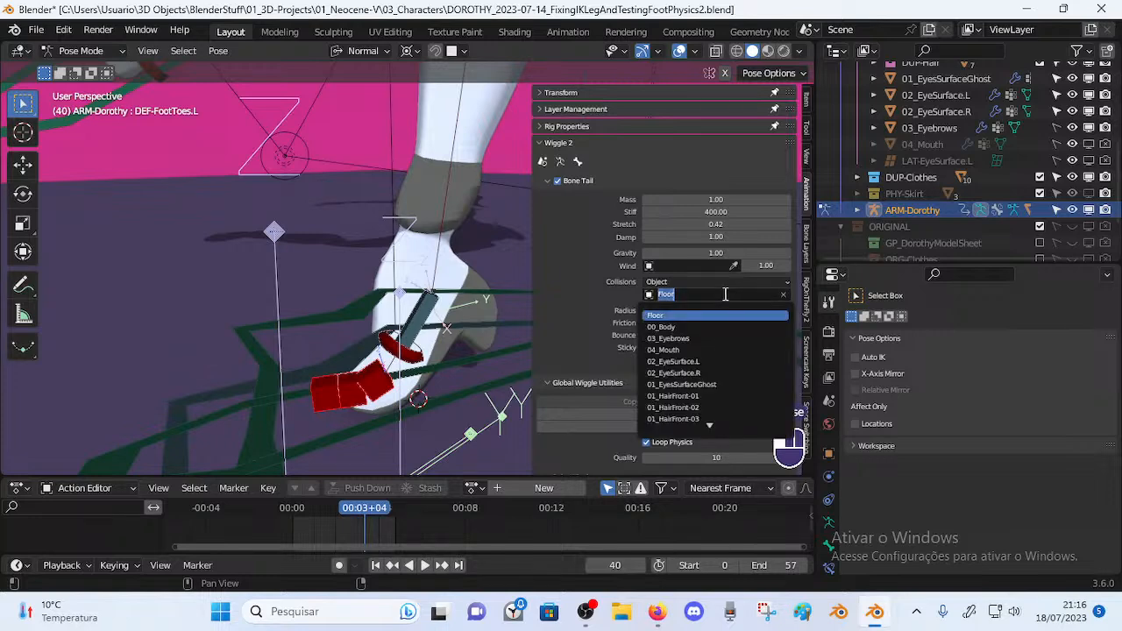
{"action": "left_click", "coordinate": [682, 294]}
{"action": "left_click", "coordinate": [665, 293]}
{"action": "left_click", "coordinate": [670, 281]}
{"action": "left_click", "coordinate": [670, 281]}
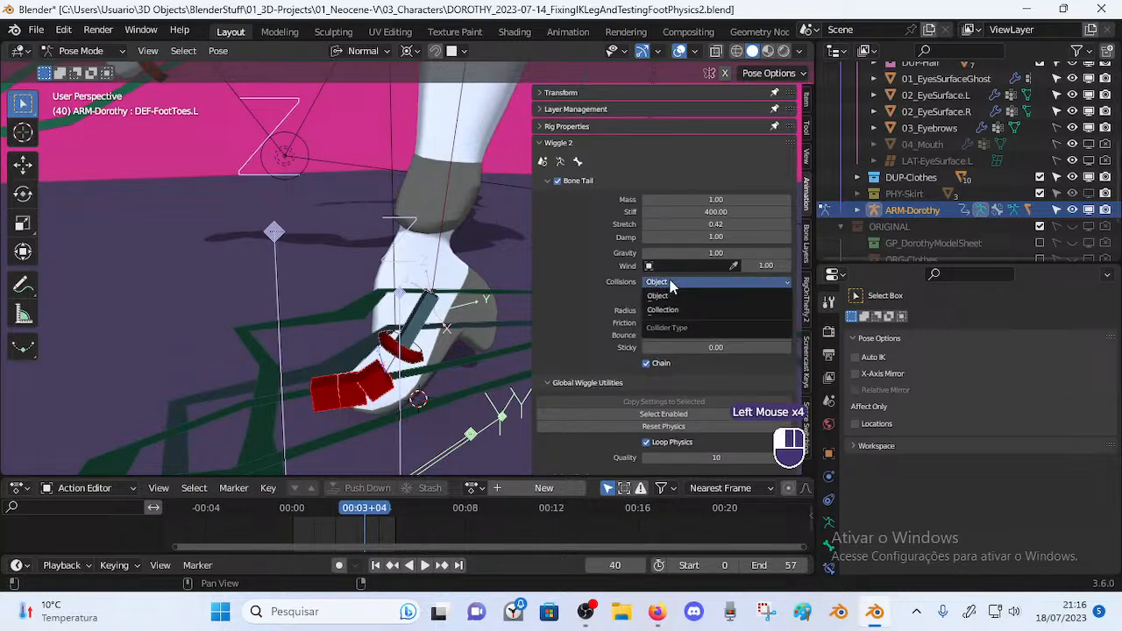
{"action": "left_click", "coordinate": [674, 279]}
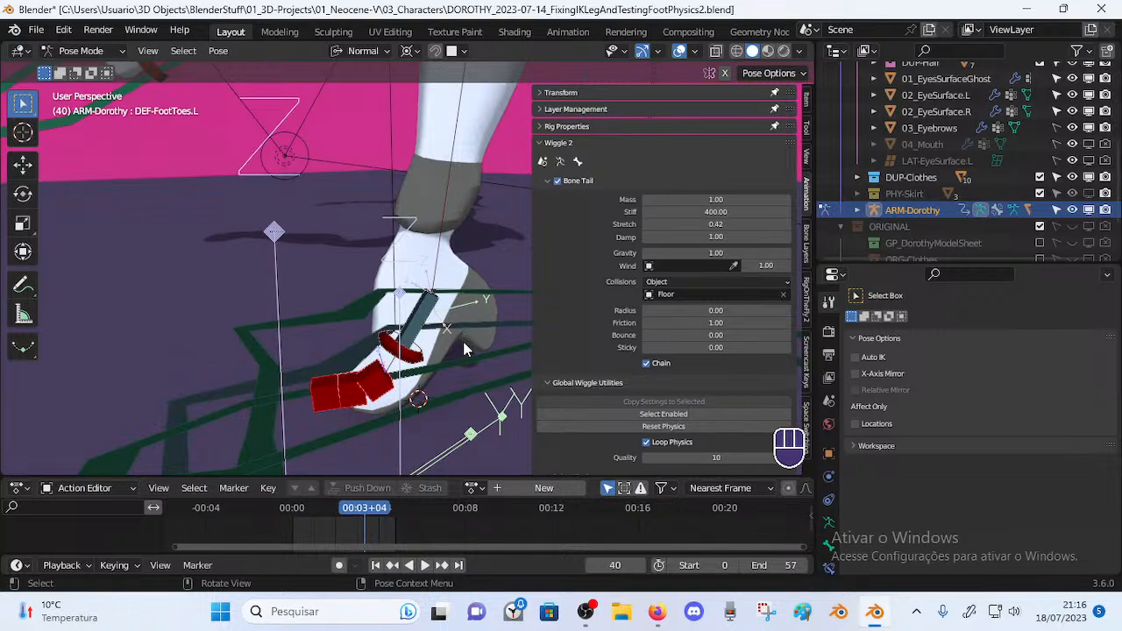
Pick Floor as the toe bone's Wiggle 2 collision object, keeping the collider type as Object
{"action": "left_click", "coordinate": [678, 294]}
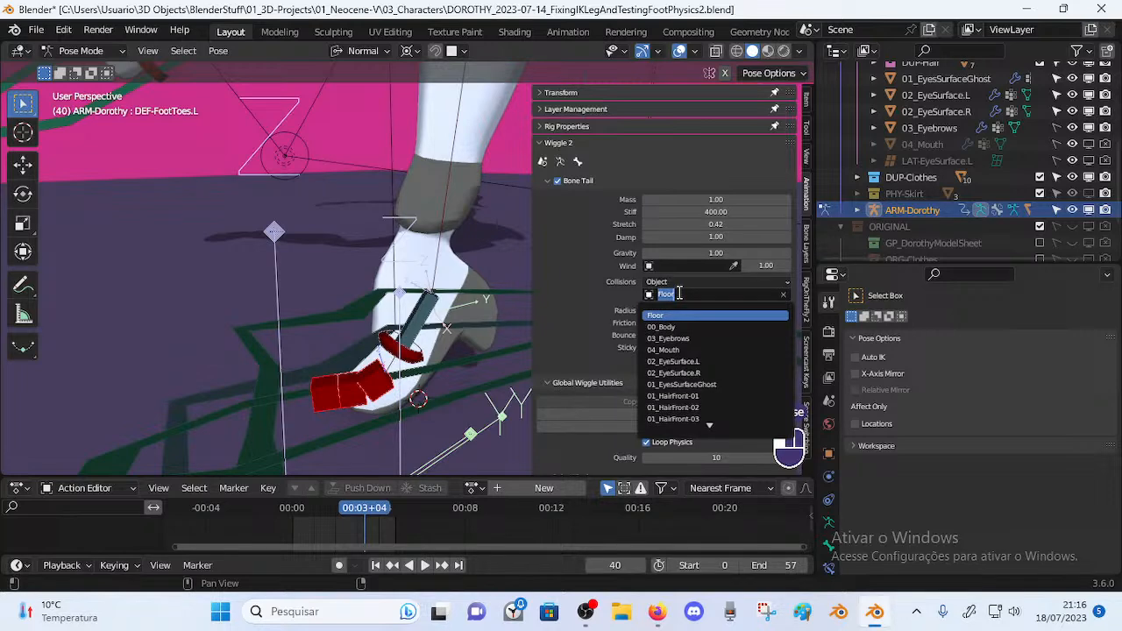
{"action": "left_click", "coordinate": [680, 315]}
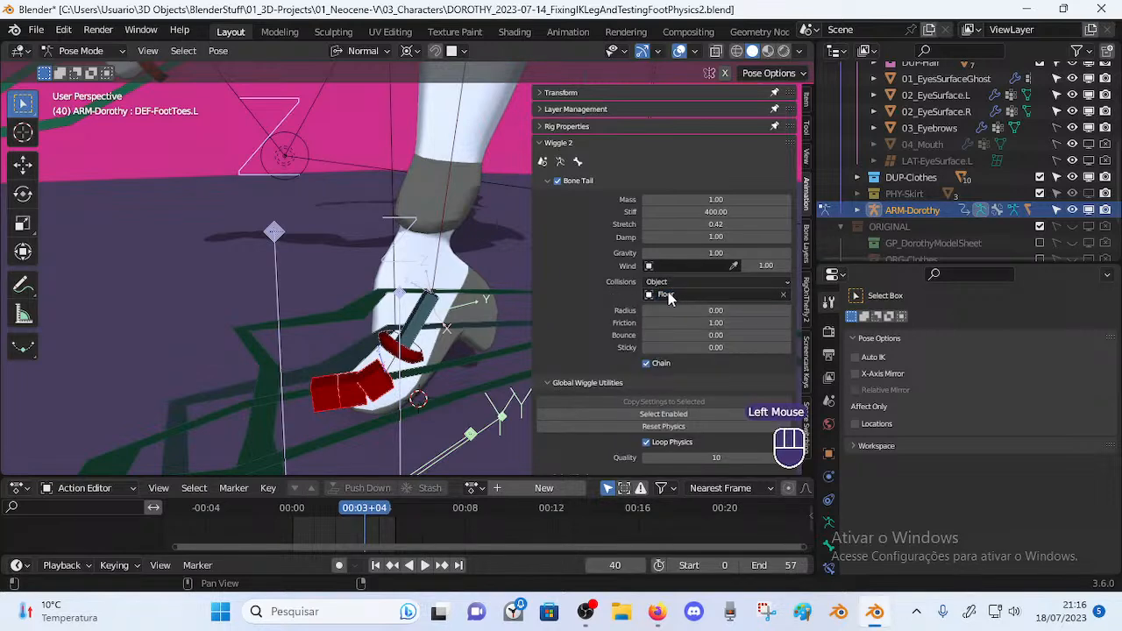
{"action": "left_click", "coordinate": [668, 296]}
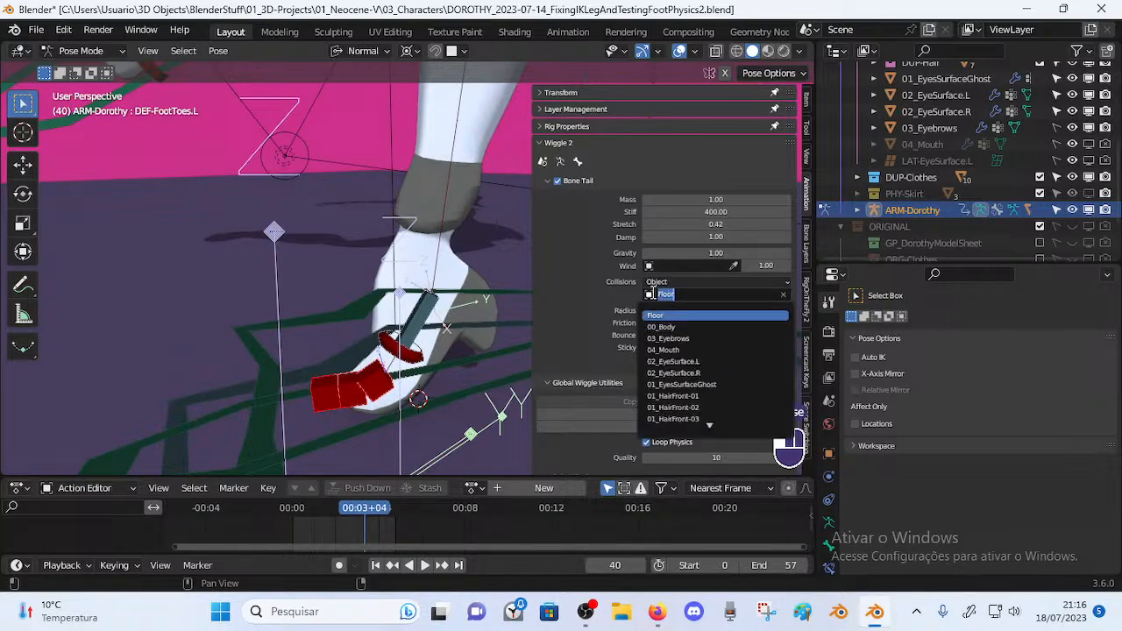
{"action": "left_click", "coordinate": [655, 293]}
{"action": "left_click", "coordinate": [657, 282]}
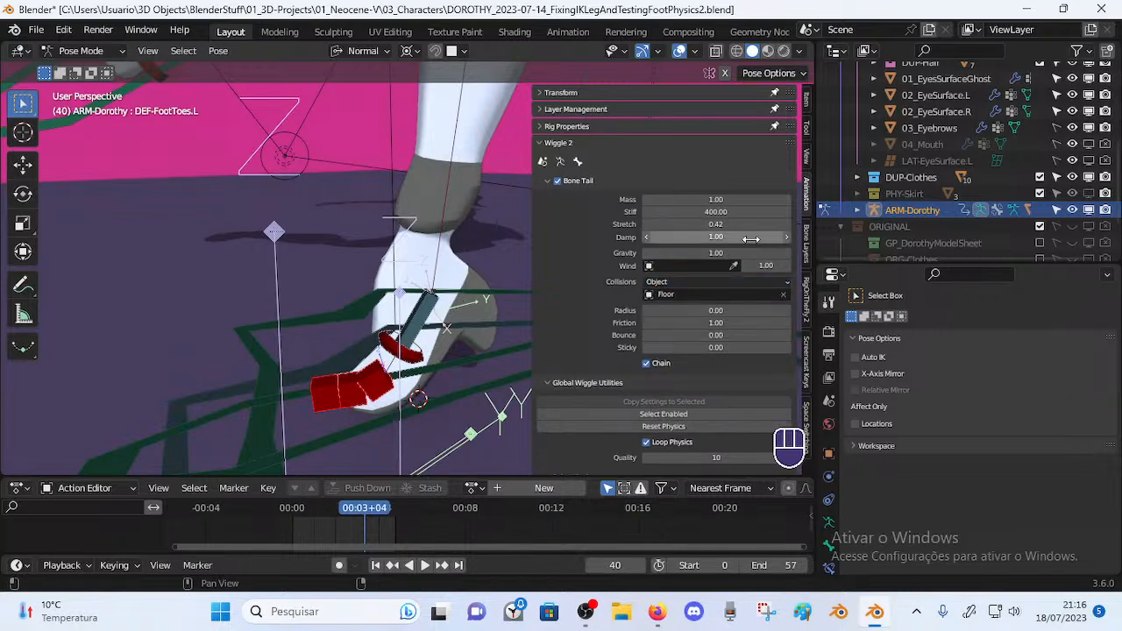
{"action": "left_click", "coordinate": [673, 296]}
{"action": "left_click", "coordinate": [673, 275]}
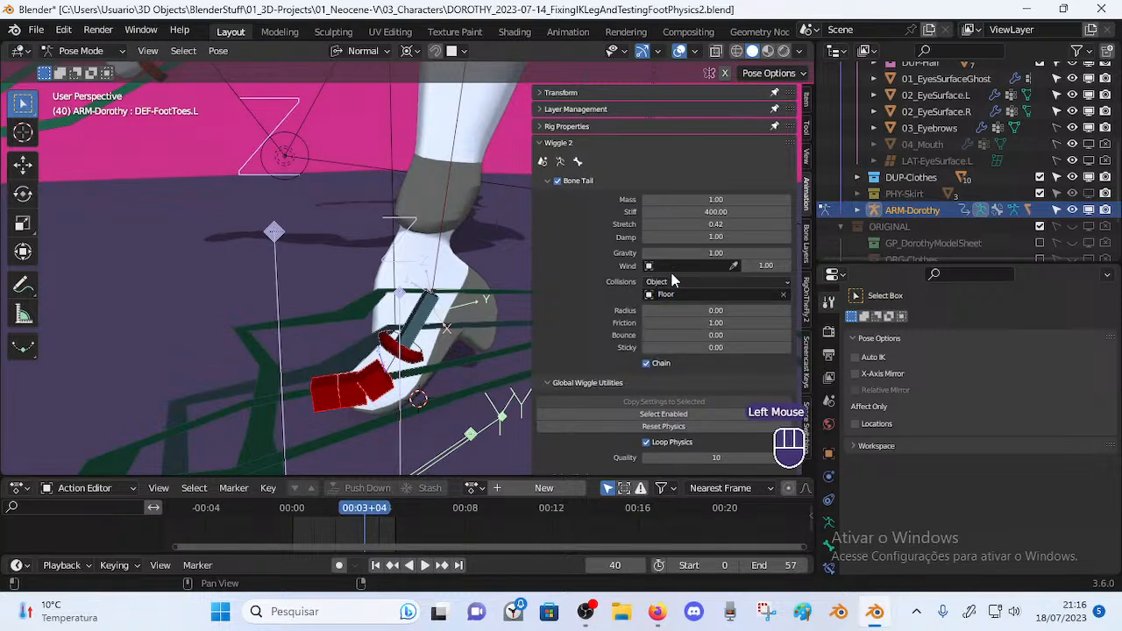
{"action": "left_click", "coordinate": [671, 282]}
{"action": "left_click", "coordinate": [666, 295]}
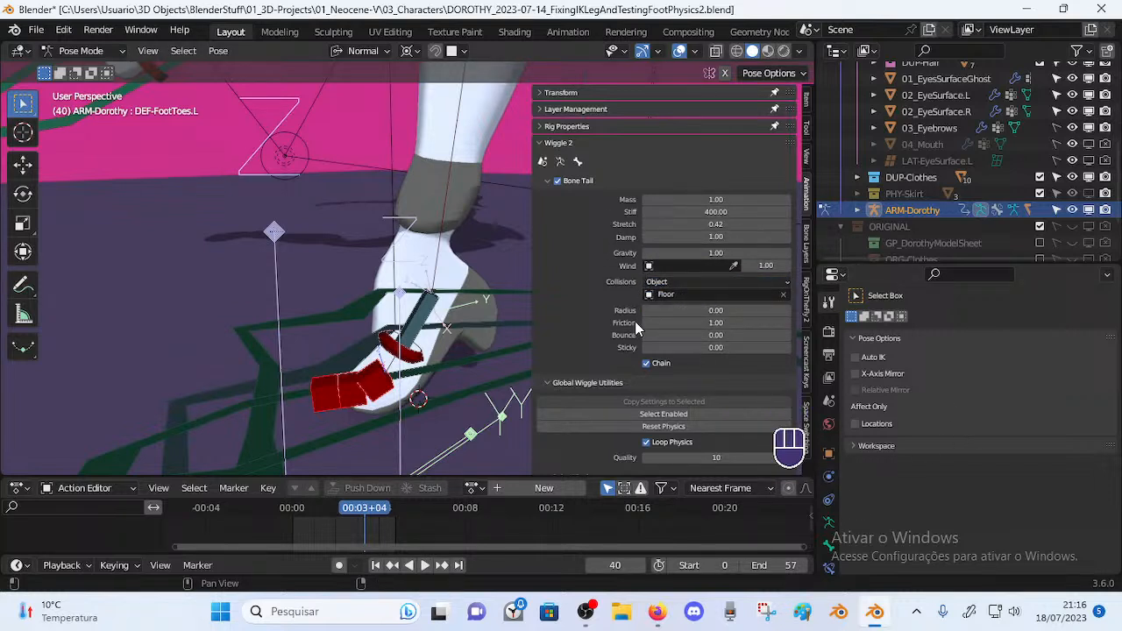
Examine the toe bone's remaining Wiggle 2 settings, including Friction, Chain, the global utilities and the bake options
{"action": "scroll", "coordinate": [613, 301], "scroll_direction": "down", "scroll_amount": 2}
{"action": "scroll", "coordinate": [617, 289], "scroll_direction": "up", "scroll_amount": 2}
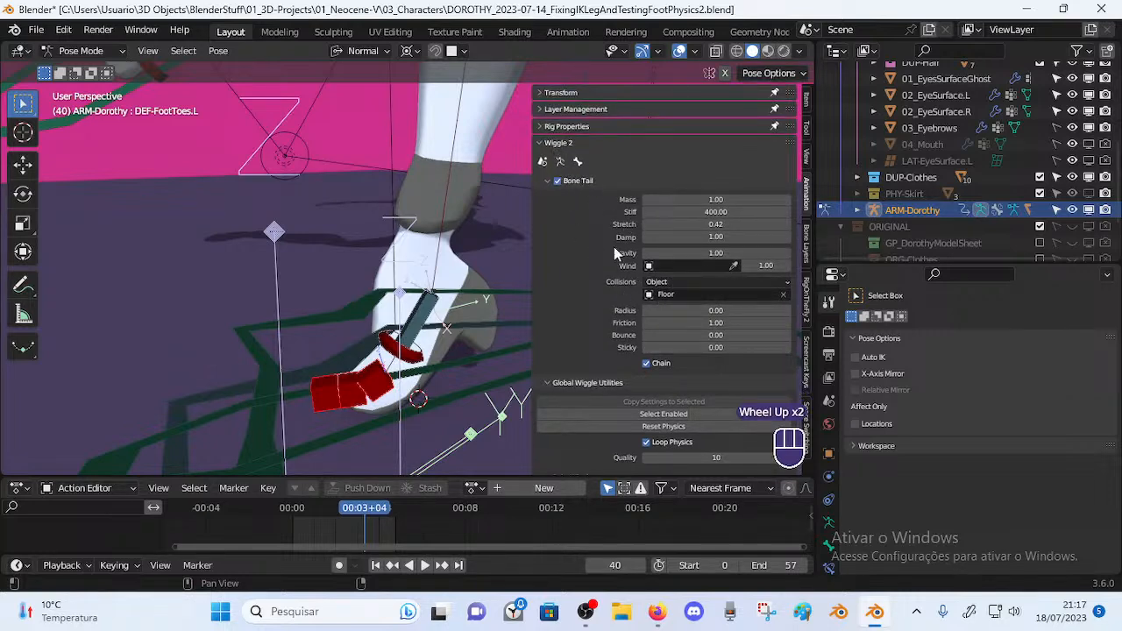
{"action": "scroll", "coordinate": [611, 268], "scroll_direction": "down", "scroll_amount": 2}
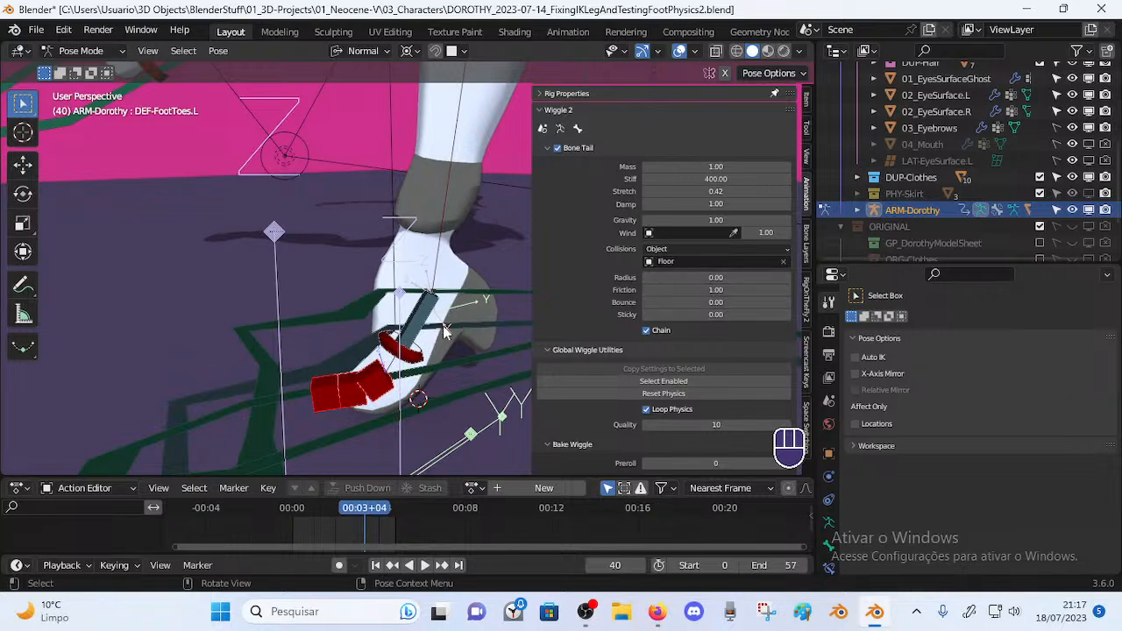
{"action": "scroll", "coordinate": [445, 327], "scroll_direction": "down", "scroll_amount": 1}
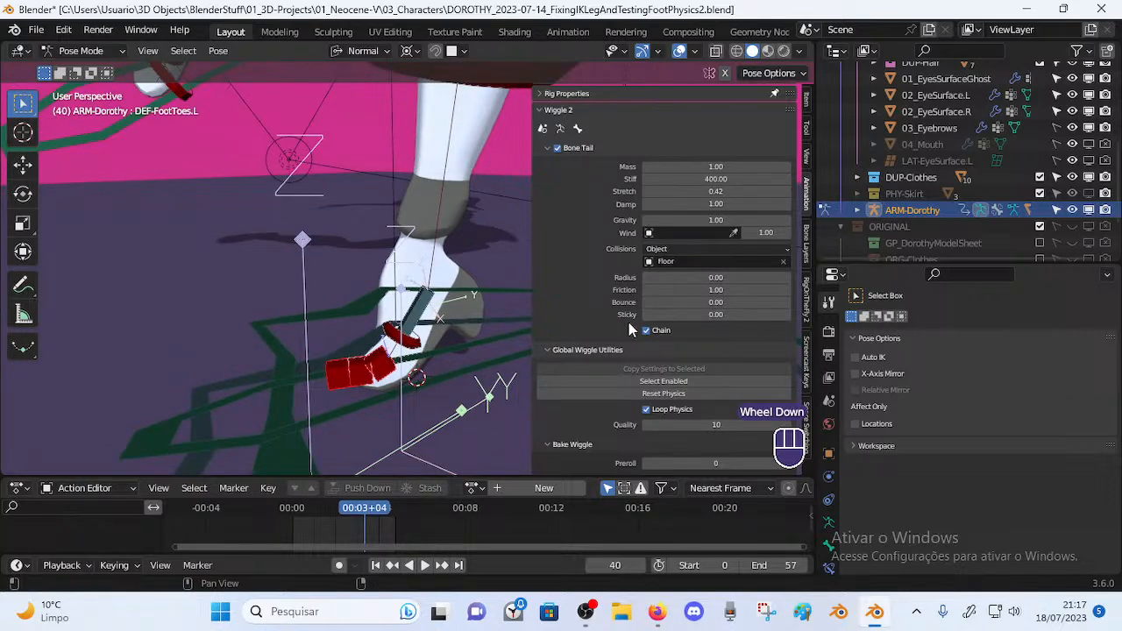
{"action": "middle_click_drag", "start_coordinate": [538, 319], "coordinate": [573, 342]}
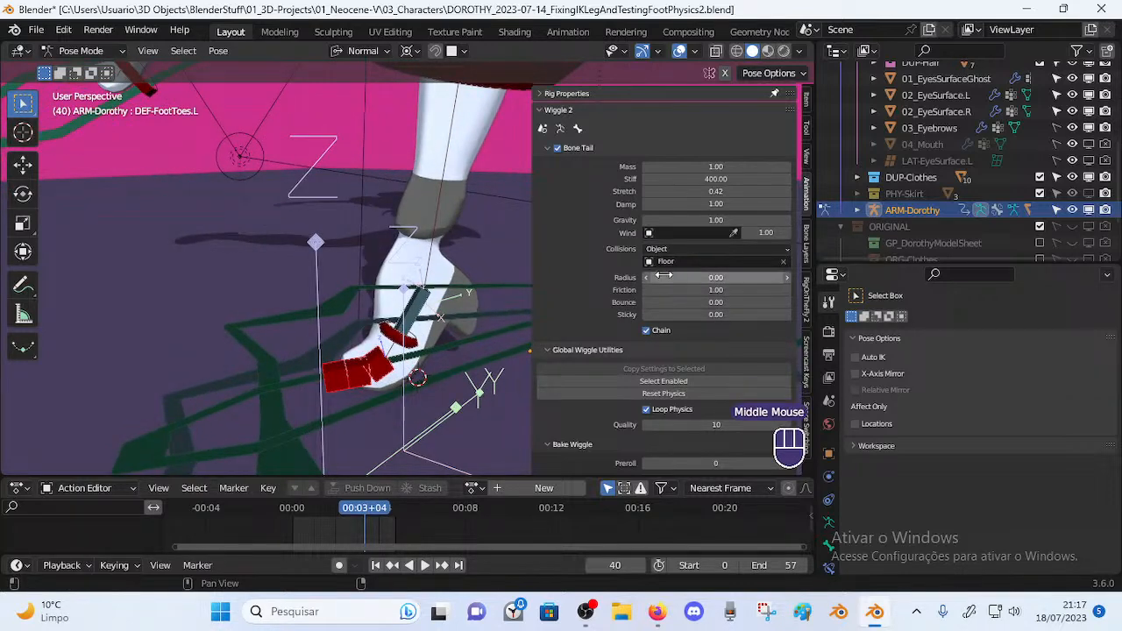
{"action": "scroll", "coordinate": [659, 276], "scroll_direction": "up", "scroll_amount": 2}
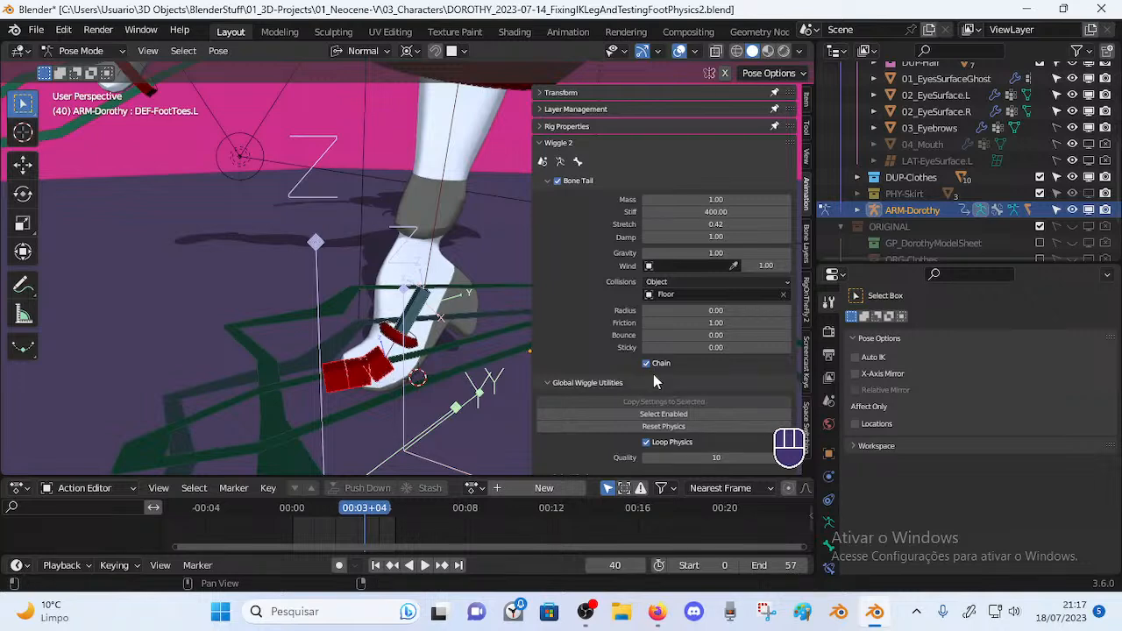
{"action": "scroll", "coordinate": [653, 375], "scroll_direction": "down", "scroll_amount": 1}
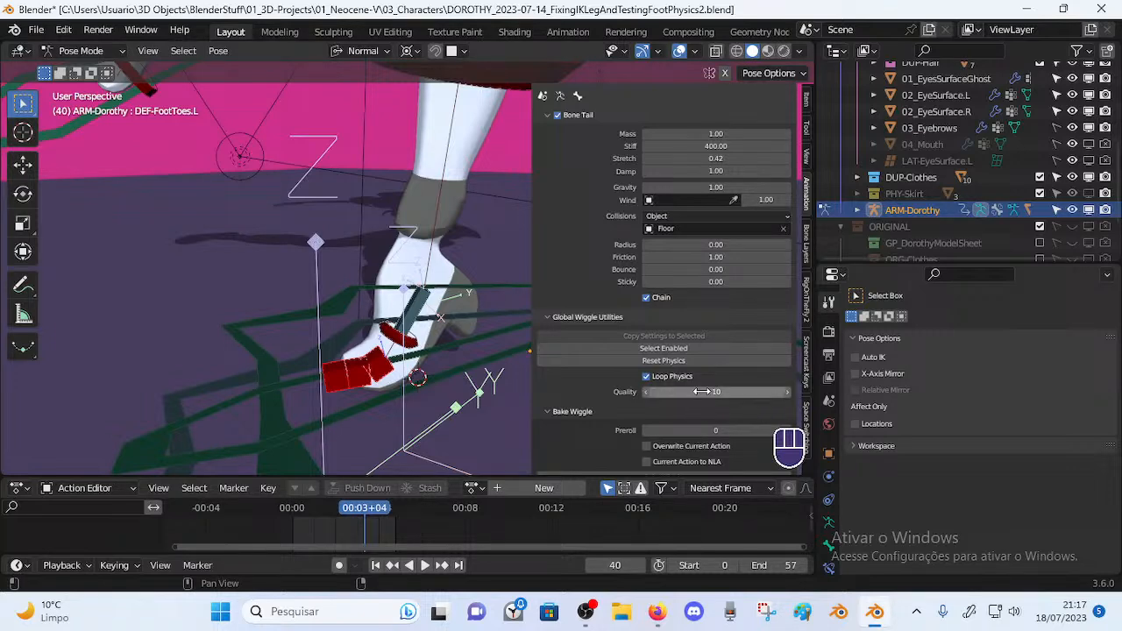
{"action": "scroll", "coordinate": [579, 175], "scroll_direction": "up", "scroll_amount": 1}
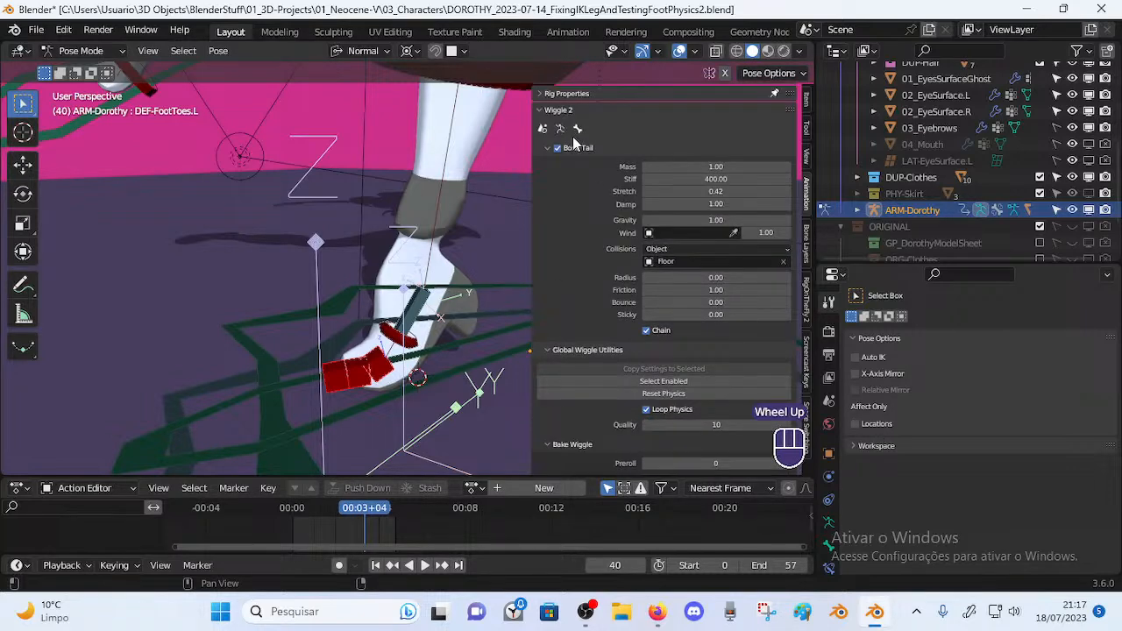
Collapse the Bone Tail settings and select the left foot deform bone
{"action": "left_click", "coordinate": [551, 147]}
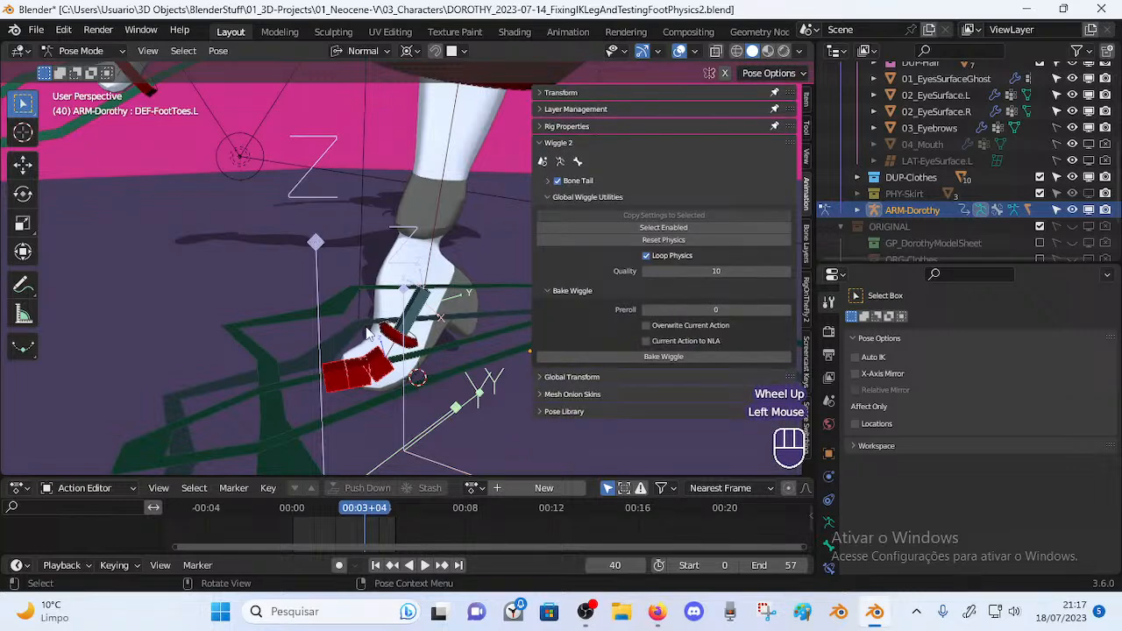
{"action": "left_click", "coordinate": [403, 343]}
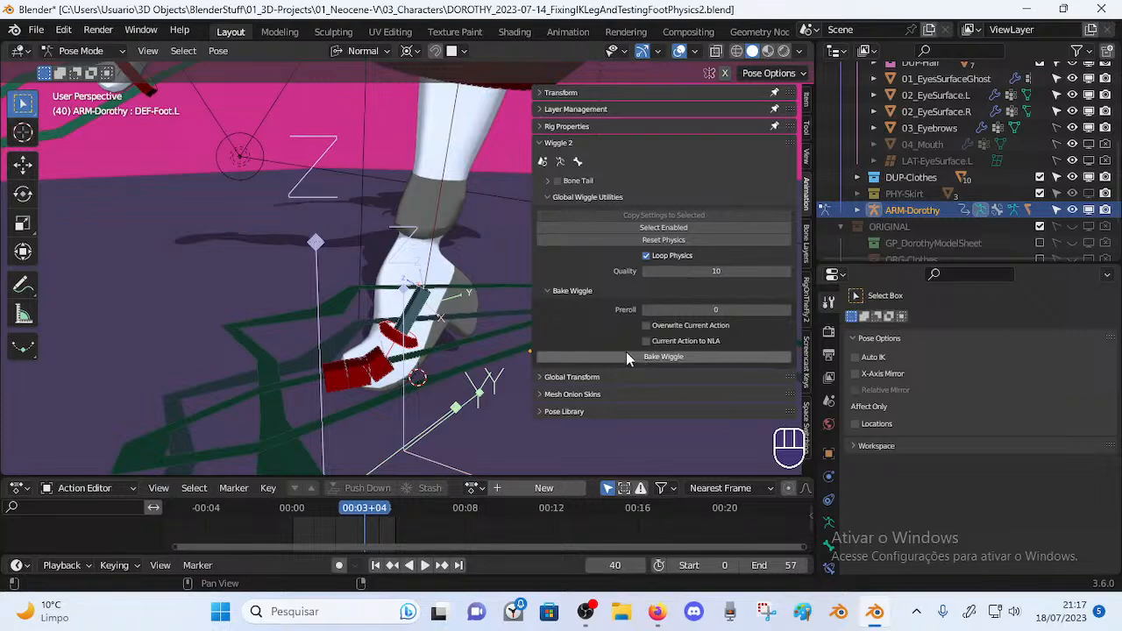
Examine the left foot and its bent toes against the floor from several angles
{"action": "middle_click_drag", "start_coordinate": [357, 315], "coordinate": [329, 315]}
{"action": "mouse_move", "coordinate": [373, 302]}
{"action": "middle_mouse_down"}
{"action": "mouse_move", "coordinate": [386, 307]}
{"action": "mouse_move", "coordinate": [355, 300]}
{"action": "middle_mouse_up"}
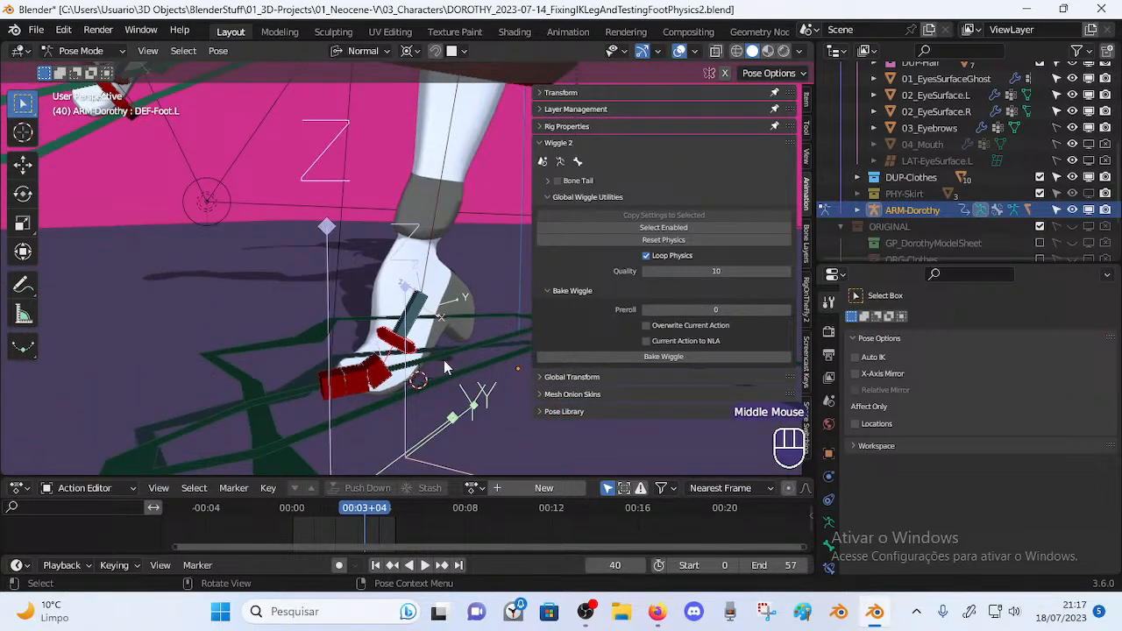
{"action": "middle_click_drag", "start_coordinate": [444, 359], "coordinate": [491, 361]}
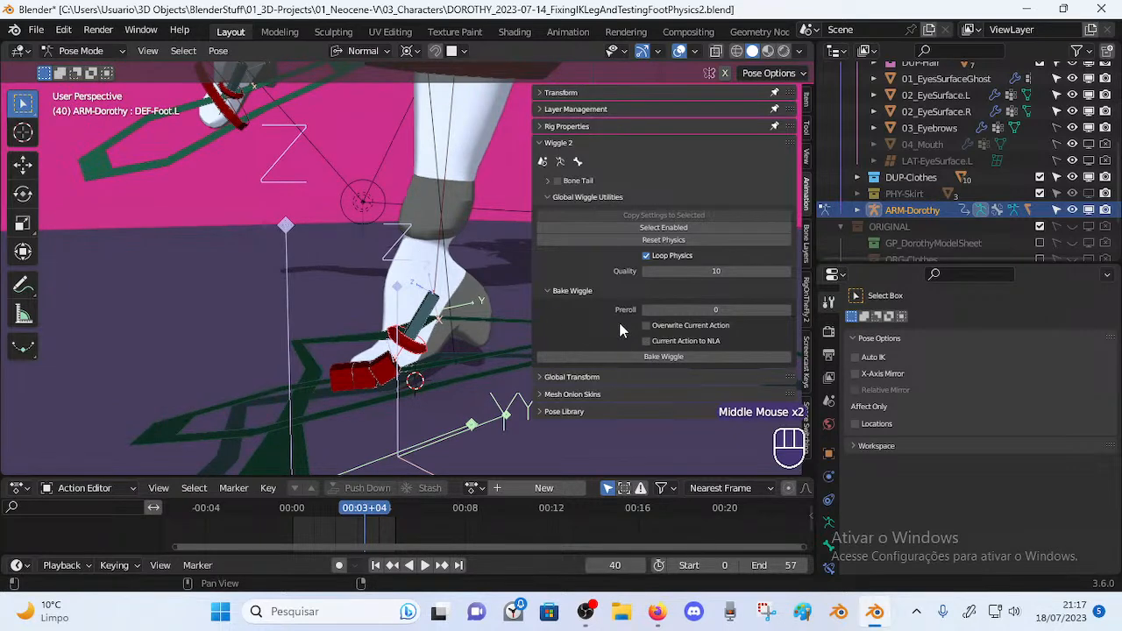
{"action": "middle_click_drag", "start_coordinate": [367, 250], "coordinate": [349, 382]}
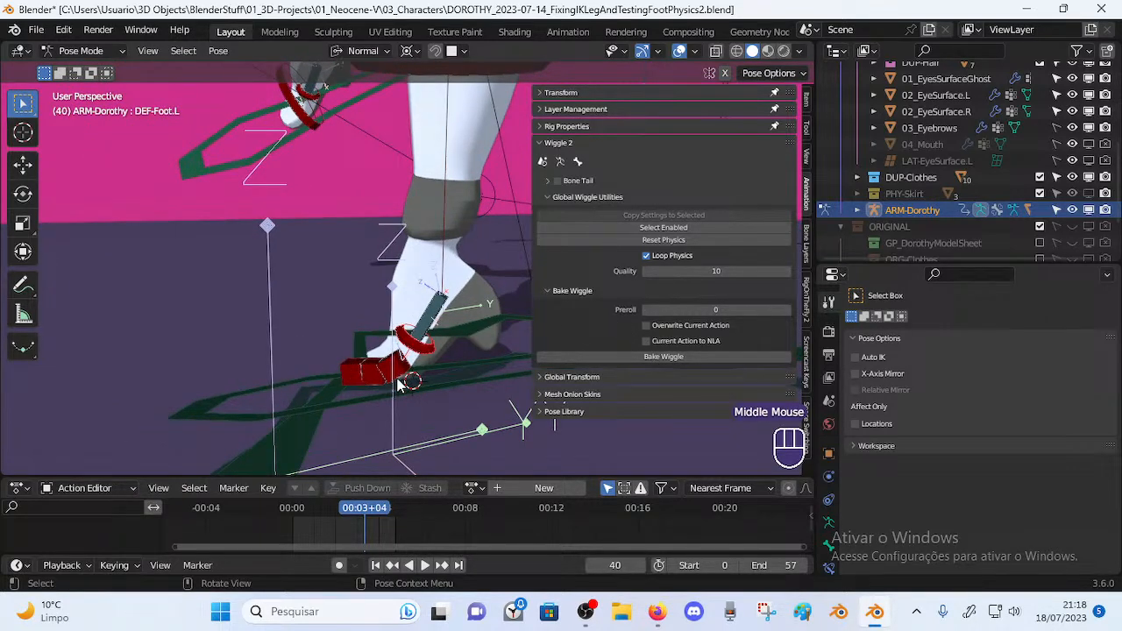
{"action": "middle_click_drag", "start_coordinate": [332, 343], "coordinate": [305, 344]}
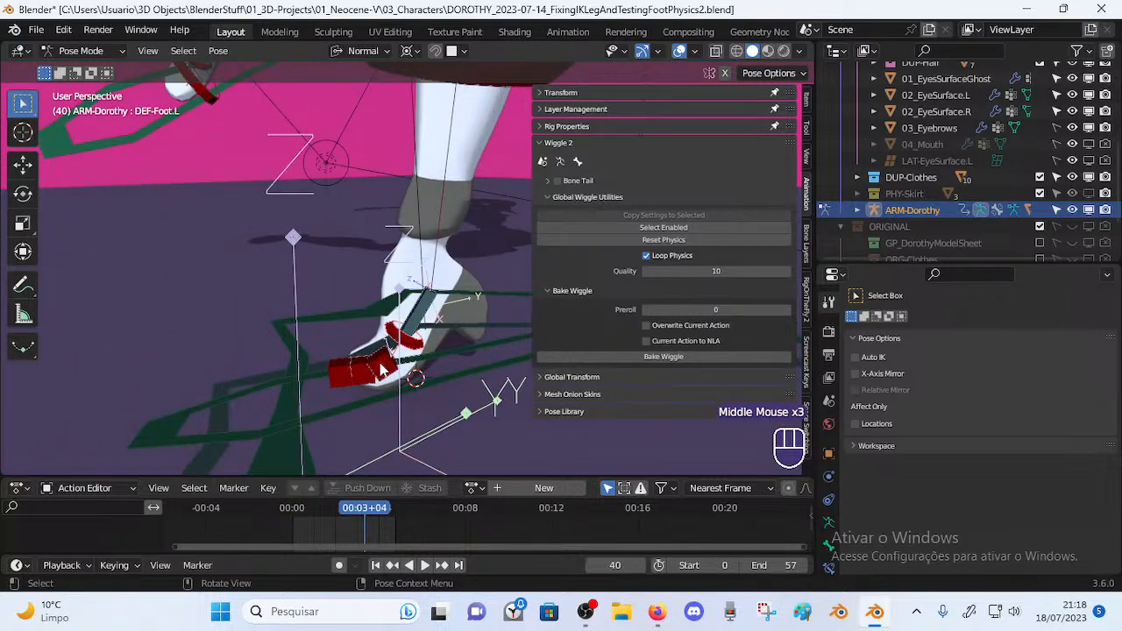
{"action": "middle_click_drag", "start_coordinate": [382, 370], "coordinate": [347, 325]}
{"action": "middle_click_drag", "start_coordinate": [241, 335], "coordinate": [271, 300]}
{"action": "scroll", "coordinate": [346, 320], "scroll_direction": "down", "scroll_amount": 1}
{"action": "middle_click_drag", "start_coordinate": [195, 278], "coordinate": [427, 292]}
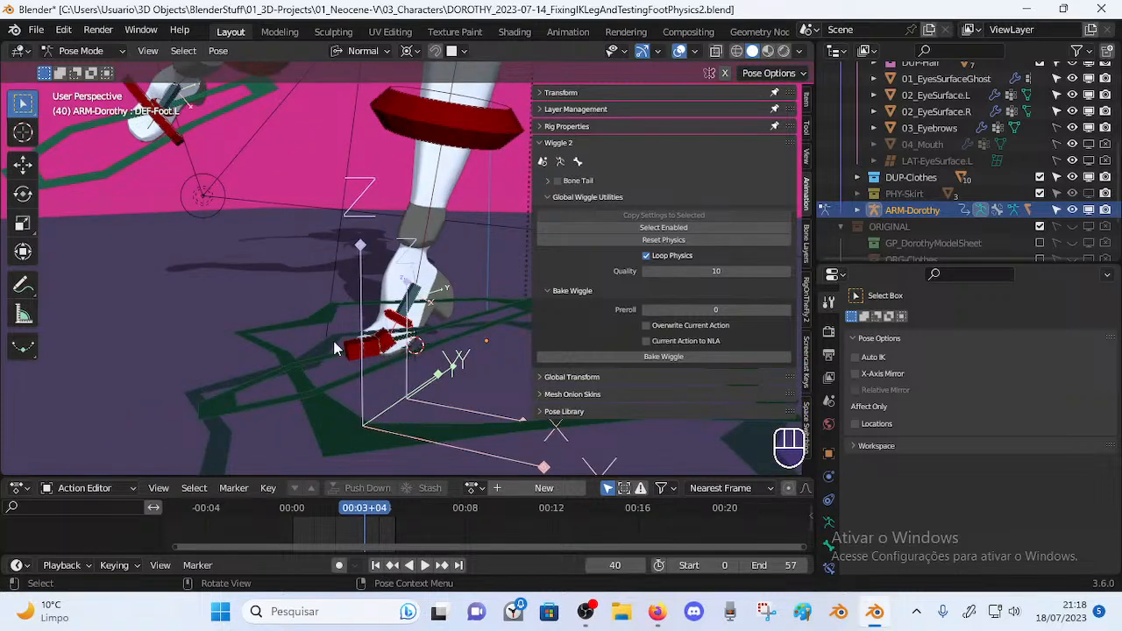
{"action": "middle_click_drag", "start_coordinate": [379, 326], "coordinate": [424, 344]}
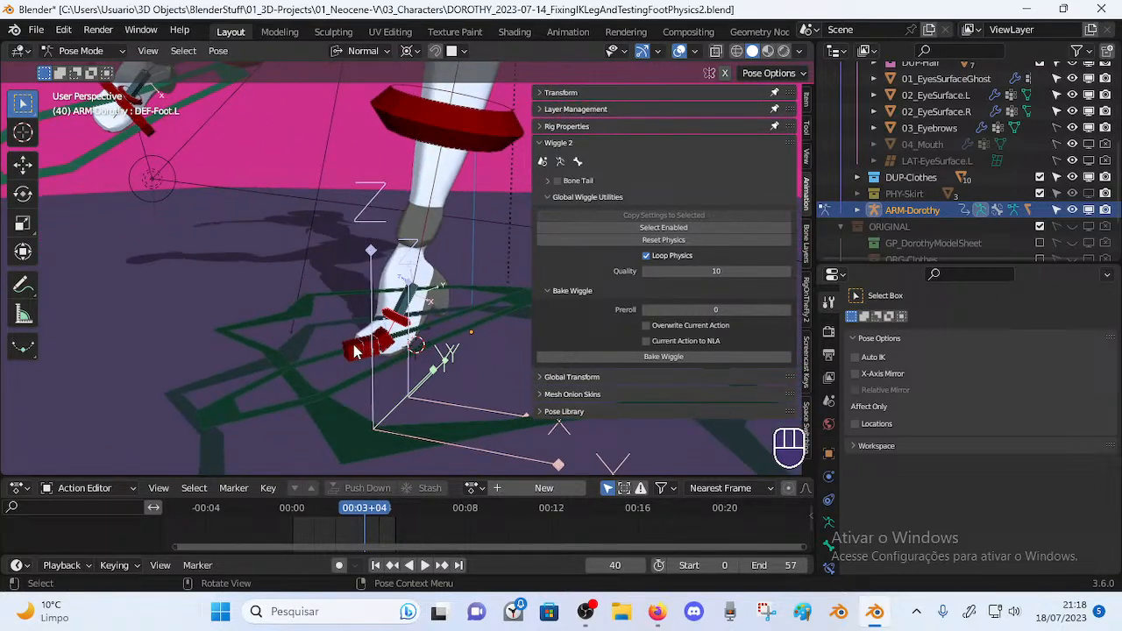
{"action": "middle_click_drag", "start_coordinate": [382, 353], "coordinate": [351, 348]}
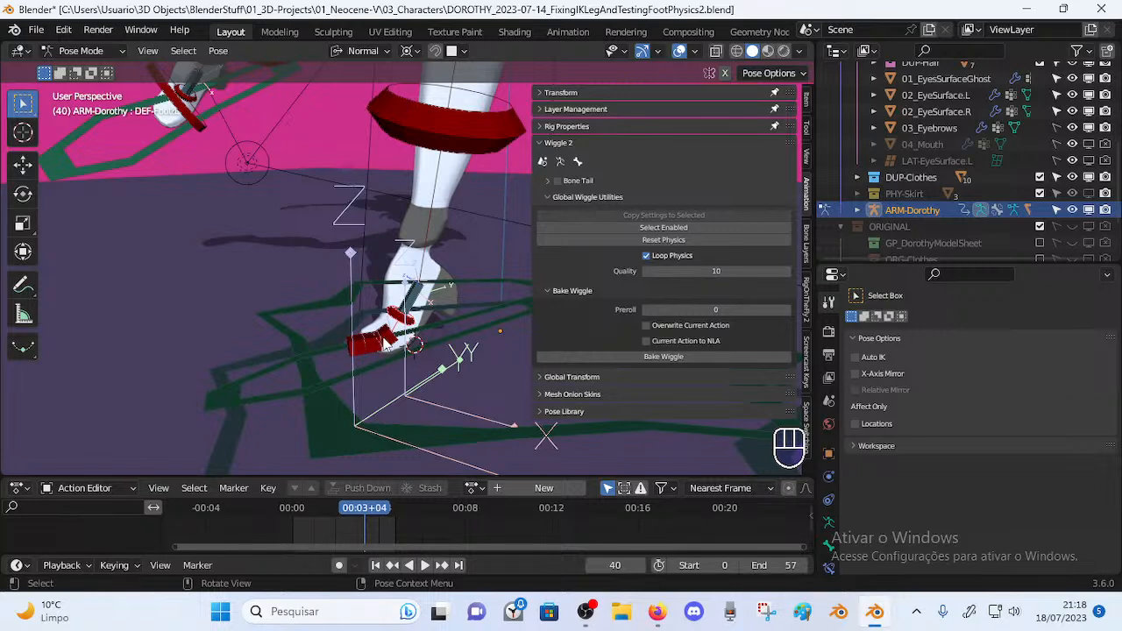
{"action": "middle_click_drag", "start_coordinate": [398, 318], "coordinate": [333, 314]}
{"action": "mouse_move", "coordinate": [394, 341]}
{"action": "middle_mouse_down"}
{"action": "mouse_move", "coordinate": [276, 341]}
{"action": "mouse_move", "coordinate": [421, 326]}
{"action": "mouse_move", "coordinate": [410, 332]}
{"action": "middle_mouse_up"}
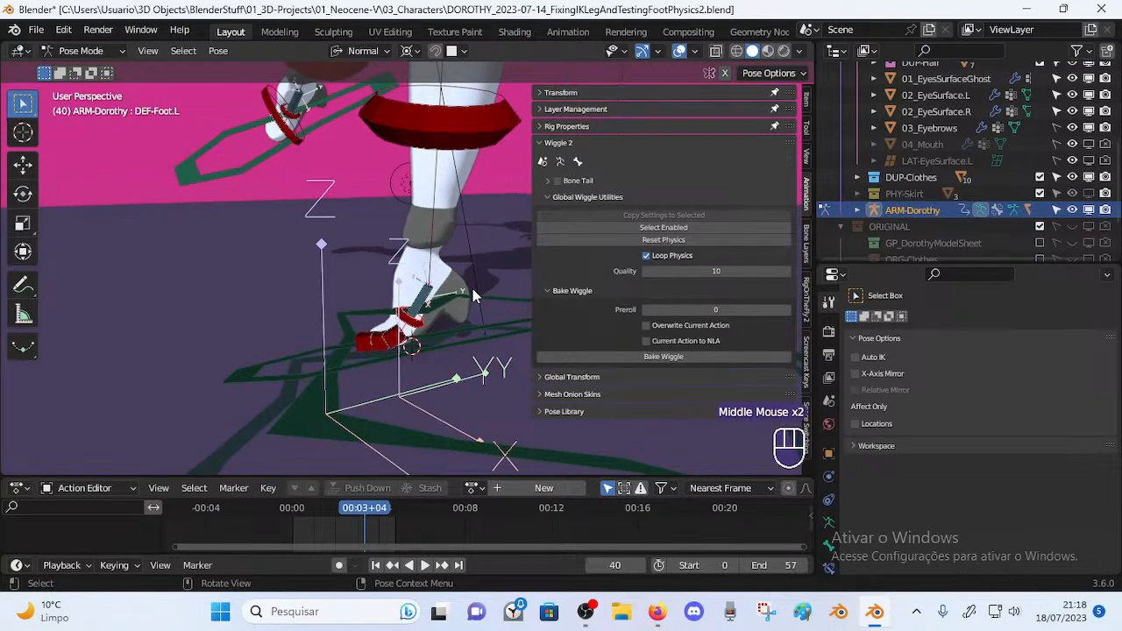
Collapse the Wiggle 2 settings and view the left leg from the opposite side
{"action": "scroll", "coordinate": [470, 291], "scroll_direction": "down", "scroll_amount": 2}
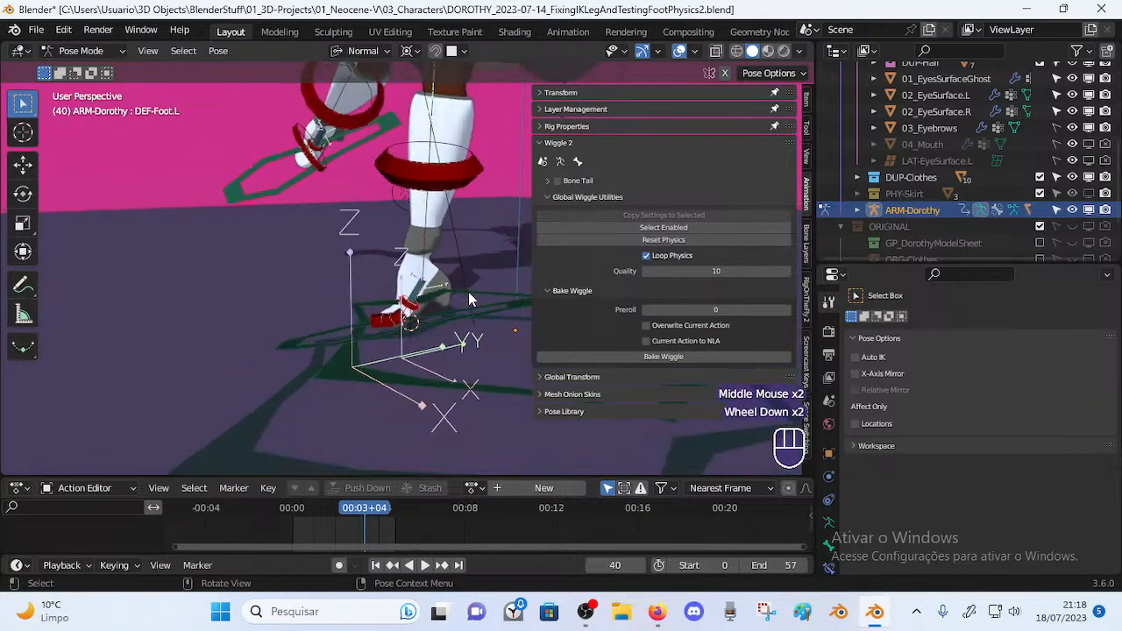
{"action": "left_click", "coordinate": [541, 143]}
{"action": "middle_click_drag", "start_coordinate": [271, 249], "coordinate": [465, 318]}
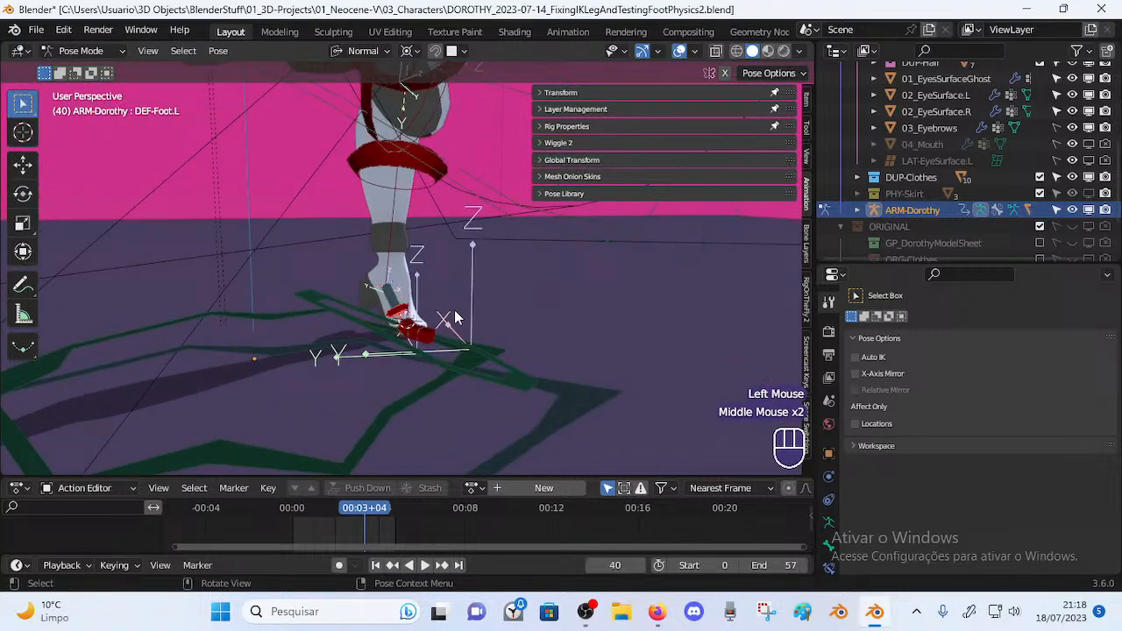
Switch to Firefox to check the live stream's status in YouTube Studio, and return to Blender
{"action": "left_click", "coordinate": [657, 611]}
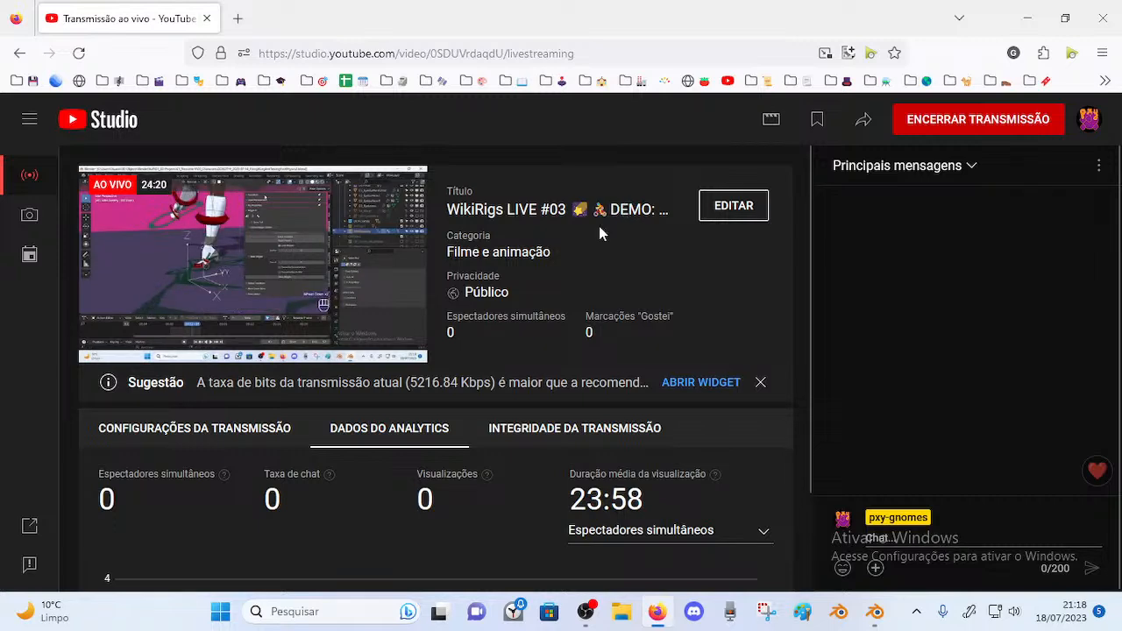
{"action": "left_click", "coordinate": [874, 611]}
{"action": "middle_click_drag", "start_coordinate": [536, 371], "coordinate": [438, 273]}
{"action": "scroll", "coordinate": [355, 321], "scroll_direction": "down", "scroll_amount": 1}
{"action": "scroll", "coordinate": [403, 298], "scroll_direction": "down", "scroll_amount": 1}
{"action": "scroll", "coordinate": [377, 205], "scroll_direction": "up", "scroll_amount": 3}
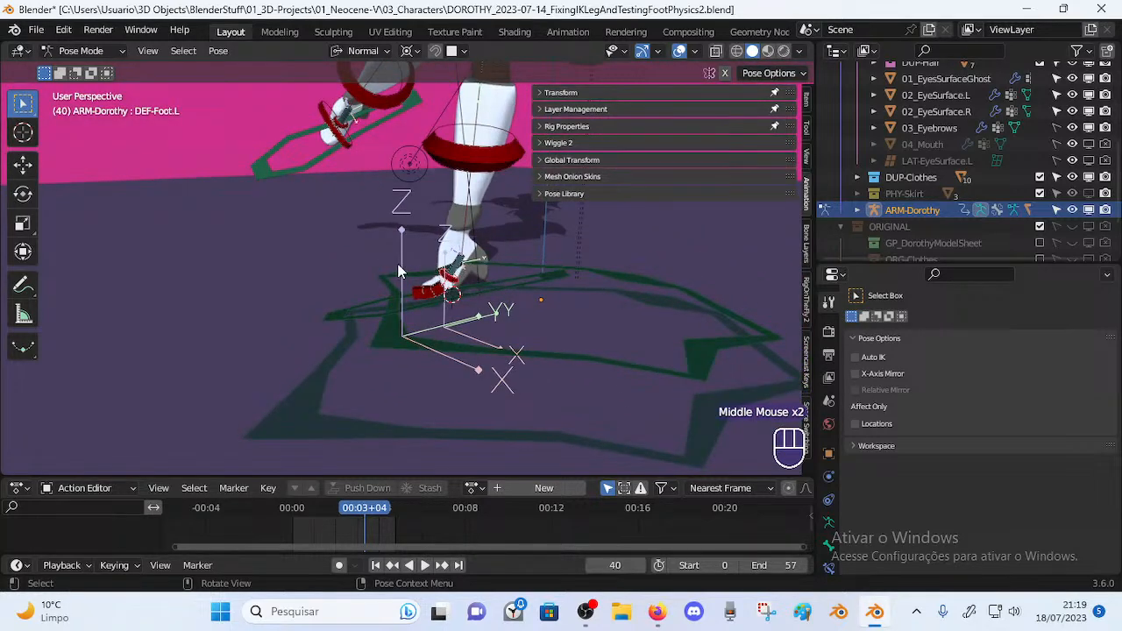
{"action": "mouse_move", "coordinate": [419, 281]}
{"action": "middle_mouse_down"}
{"action": "mouse_move", "coordinate": [368, 279]}
{"action": "mouse_move", "coordinate": [468, 295]}
{"action": "mouse_move", "coordinate": [436, 292]}
{"action": "middle_mouse_up"}
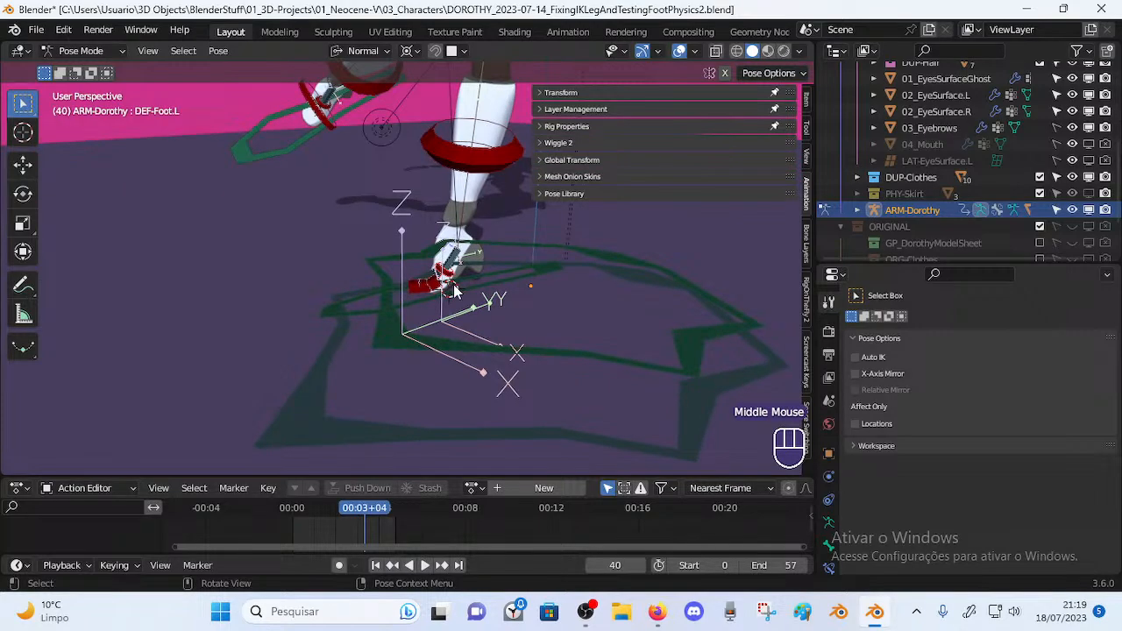
Place the 3D cursor at the left foot's heel and examine the foot's position around that pivot from several angles
{"action": "middle_click_drag", "start_coordinate": [484, 253], "coordinate": [591, 293]}
{"action": "right_click", "coordinate": [492, 273], "text": "shift"}
{"action": "middle_click_drag", "start_coordinate": [488, 305], "coordinate": [394, 304]}
{"action": "left_click", "coordinate": [411, 51]}
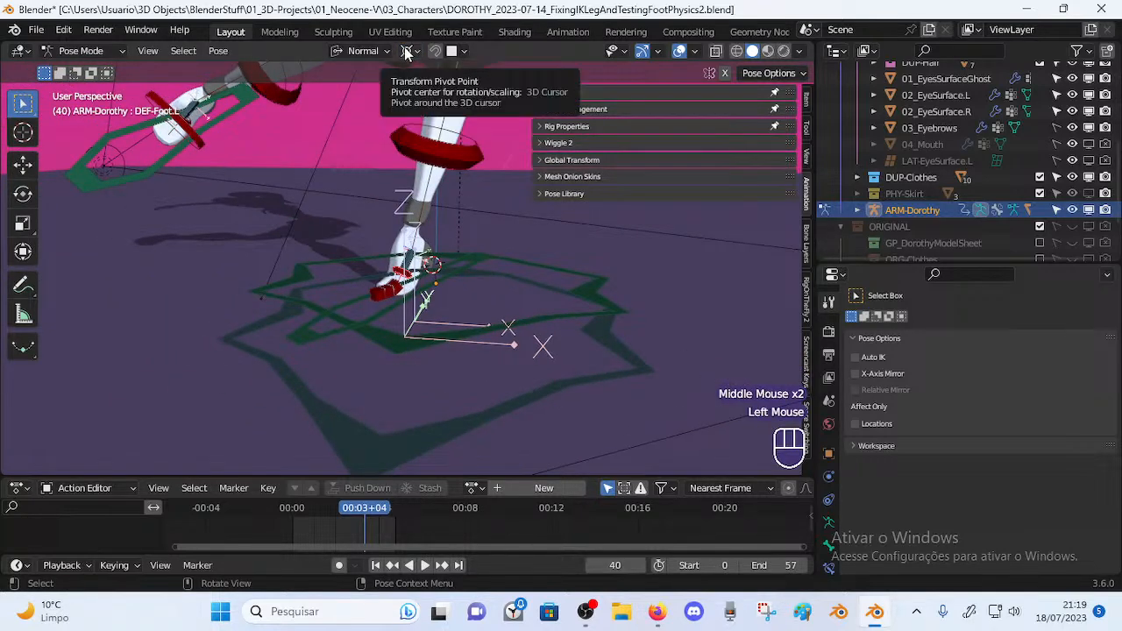
{"action": "middle_click_drag", "start_coordinate": [563, 253], "coordinate": [344, 262]}
{"action": "scroll", "coordinate": [412, 281], "scroll_direction": "up", "scroll_amount": 2}
{"action": "scroll", "coordinate": [429, 313], "scroll_direction": "down", "scroll_amount": 2}
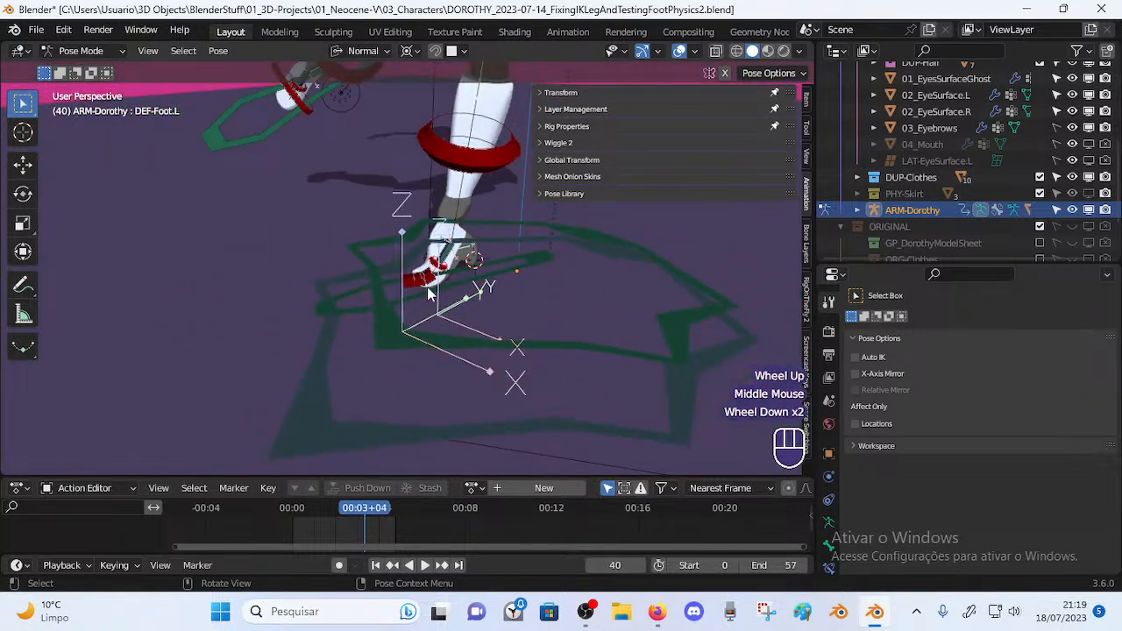
{"action": "middle_click_drag", "start_coordinate": [383, 318], "coordinate": [321, 303]}
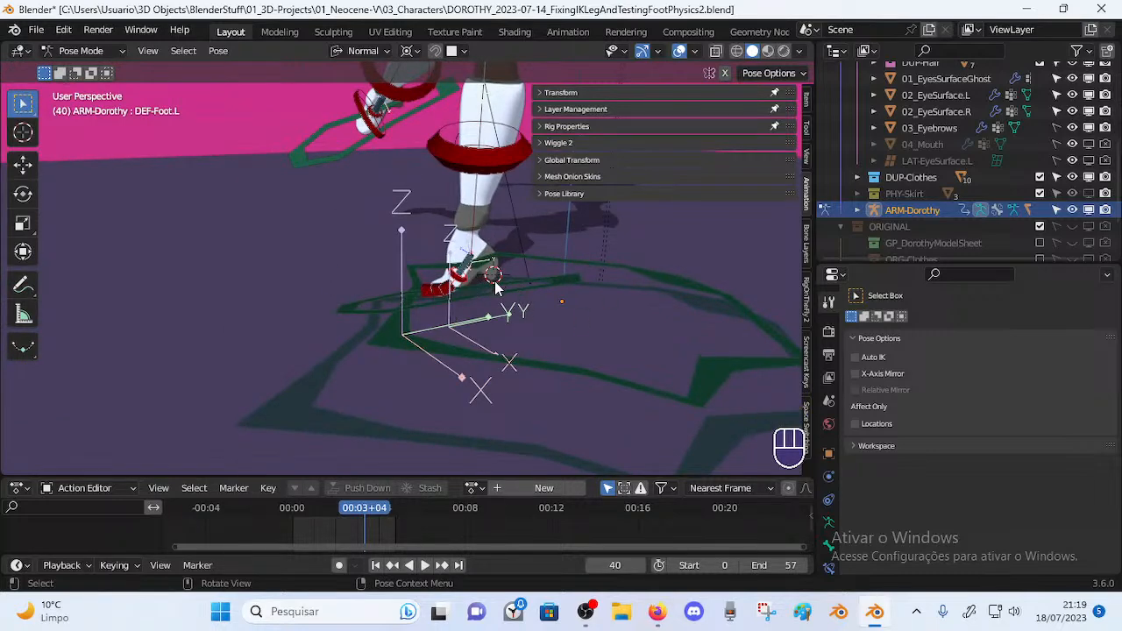
{"action": "middle_click_drag", "start_coordinate": [467, 277], "coordinate": [487, 259]}
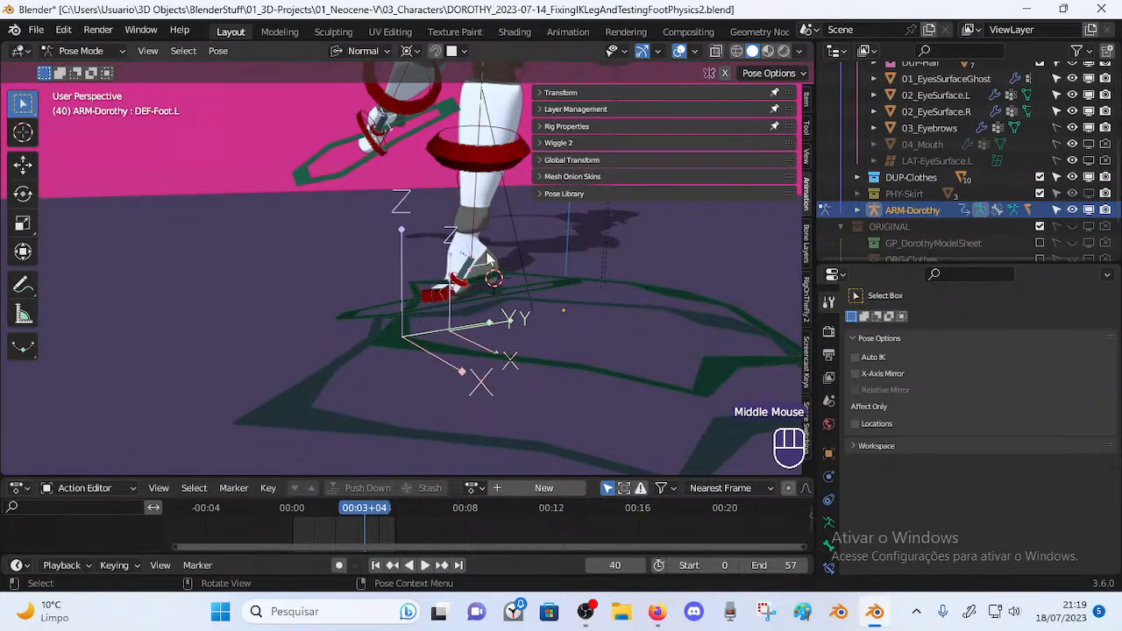
Select the left foot master bone and compare its position with the foot from both sides
{"action": "left_click", "coordinate": [496, 283]}
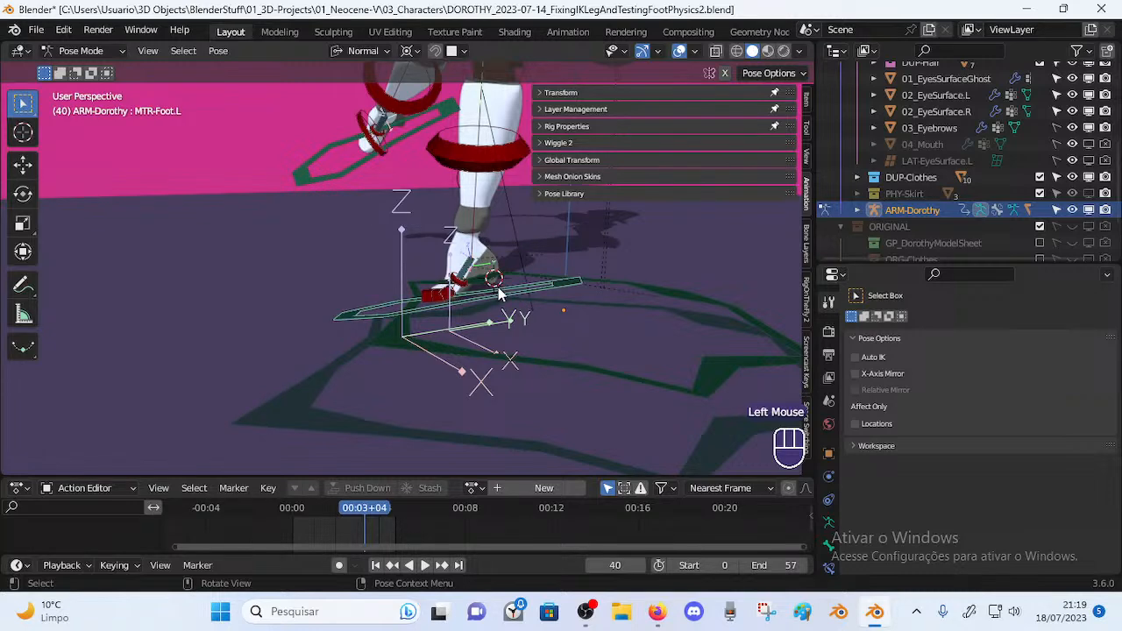
{"action": "middle_click_drag", "start_coordinate": [378, 293], "coordinate": [427, 295]}
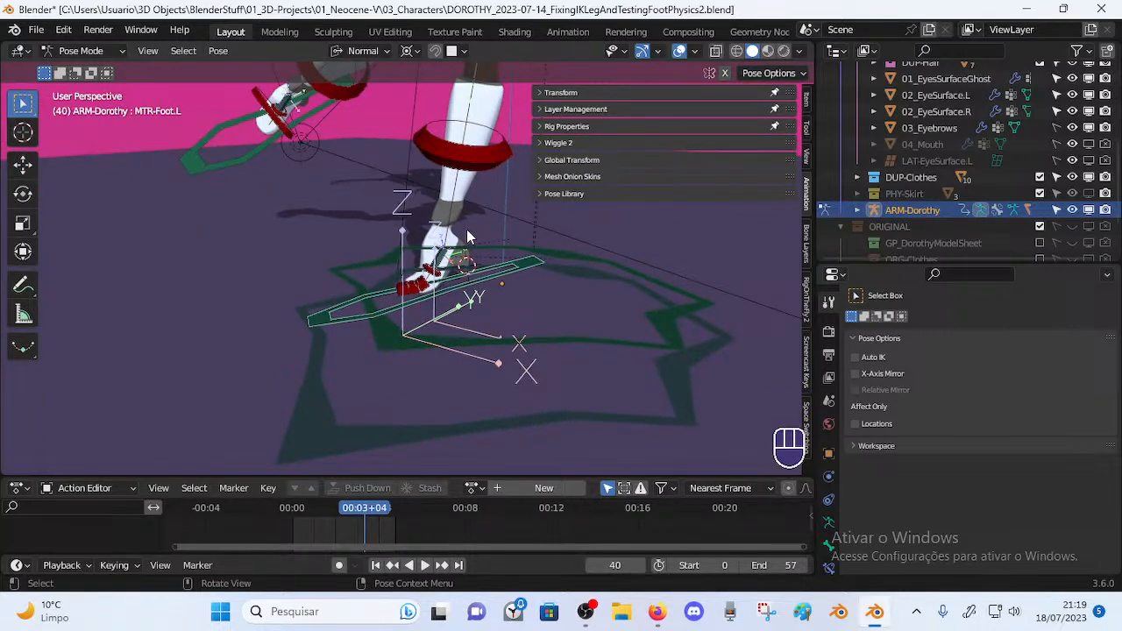
{"action": "middle_click_drag", "start_coordinate": [462, 292], "coordinate": [417, 265]}
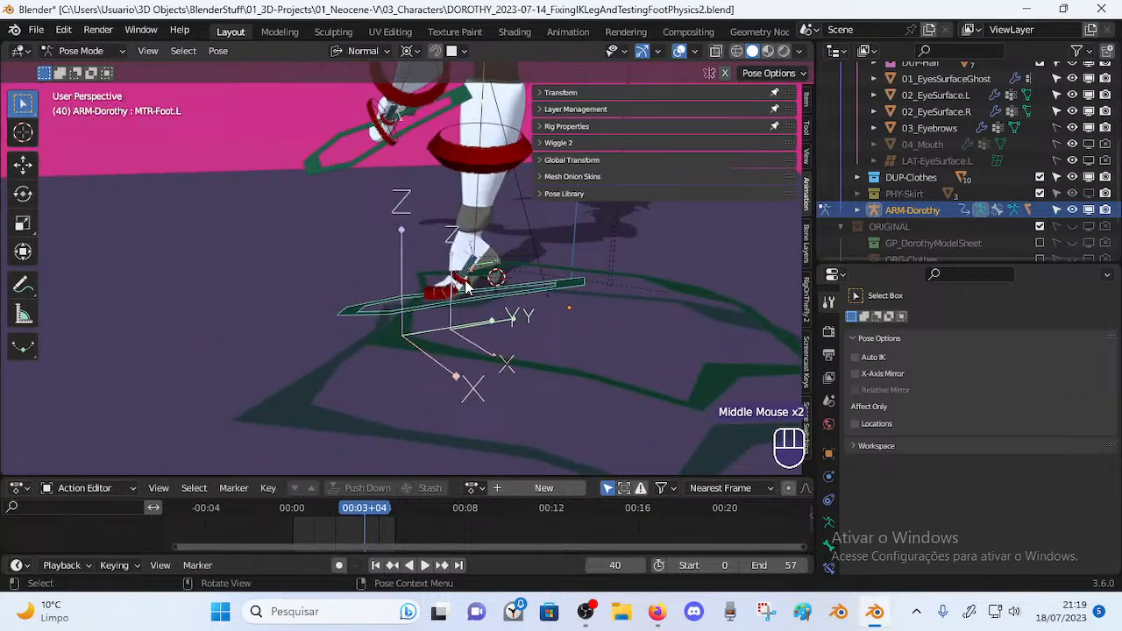
Open DOROTHY_2023-07-12_FixingEyesRegion.blend from the 03_Characters folder without saving the current file
{"action": "left_click", "coordinate": [36, 30]}
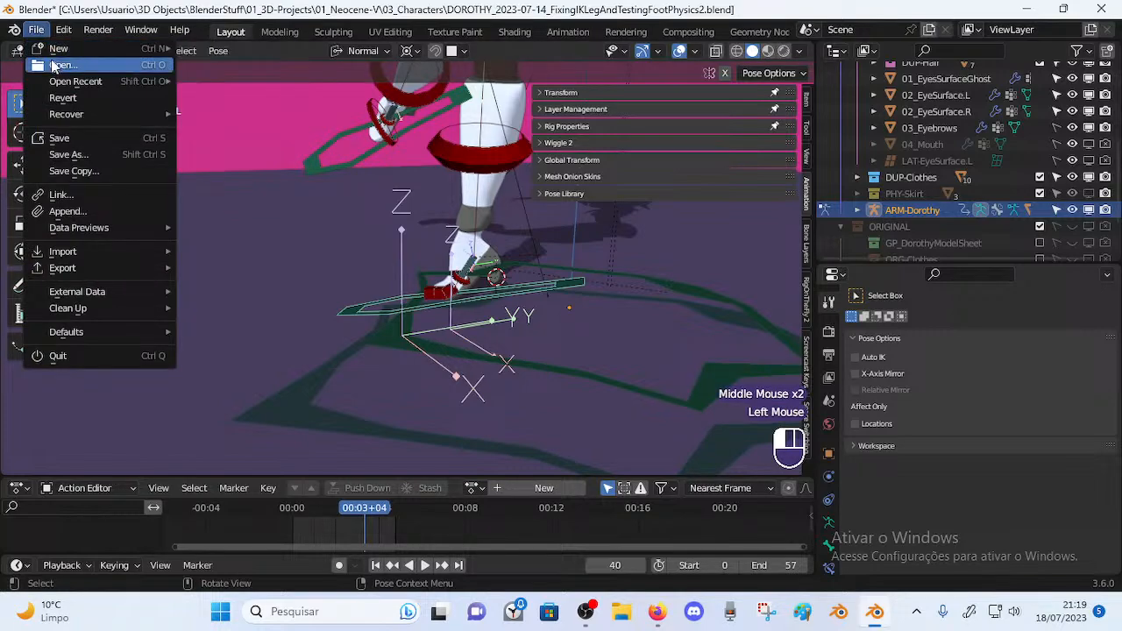
{"action": "left_click", "coordinate": [54, 64]}
{"action": "left_click", "coordinate": [593, 334]}
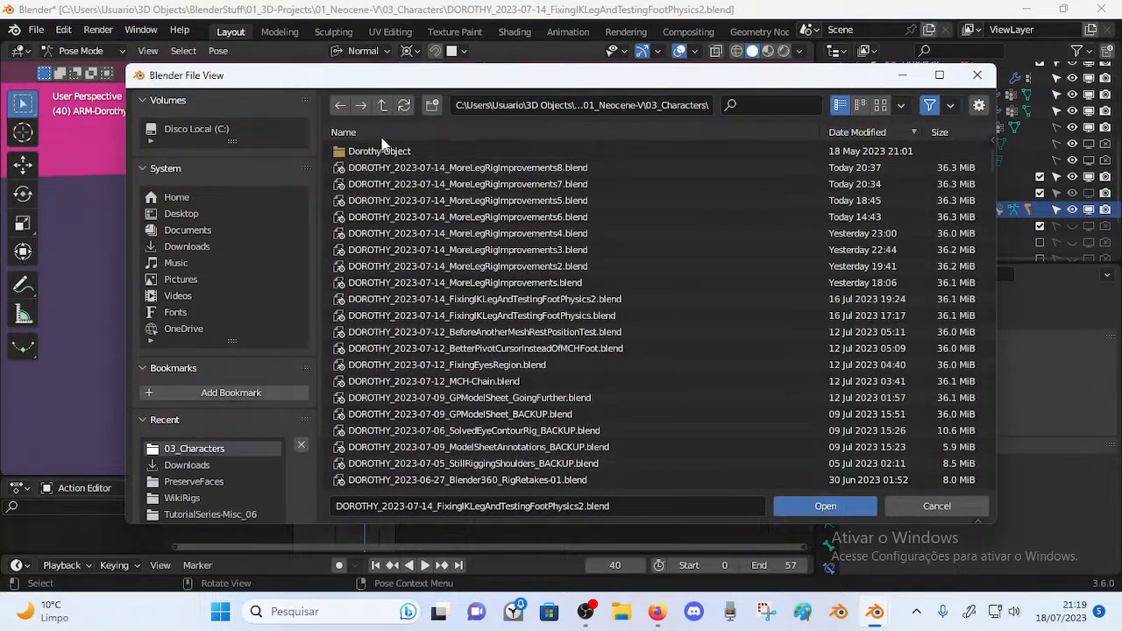
{"action": "double_click", "coordinate": [481, 370]}
Try rotating the left foot roll control about its local X axis
{"action": "middle_click_drag", "start_coordinate": [466, 348], "coordinate": [393, 339]}
{"action": "left_click", "coordinate": [412, 229]}
{"action": "middle_click_drag", "start_coordinate": [412, 229], "coordinate": [438, 325]}
{"action": "key", "text": "r"}
{"action": "key", "text": "x"}
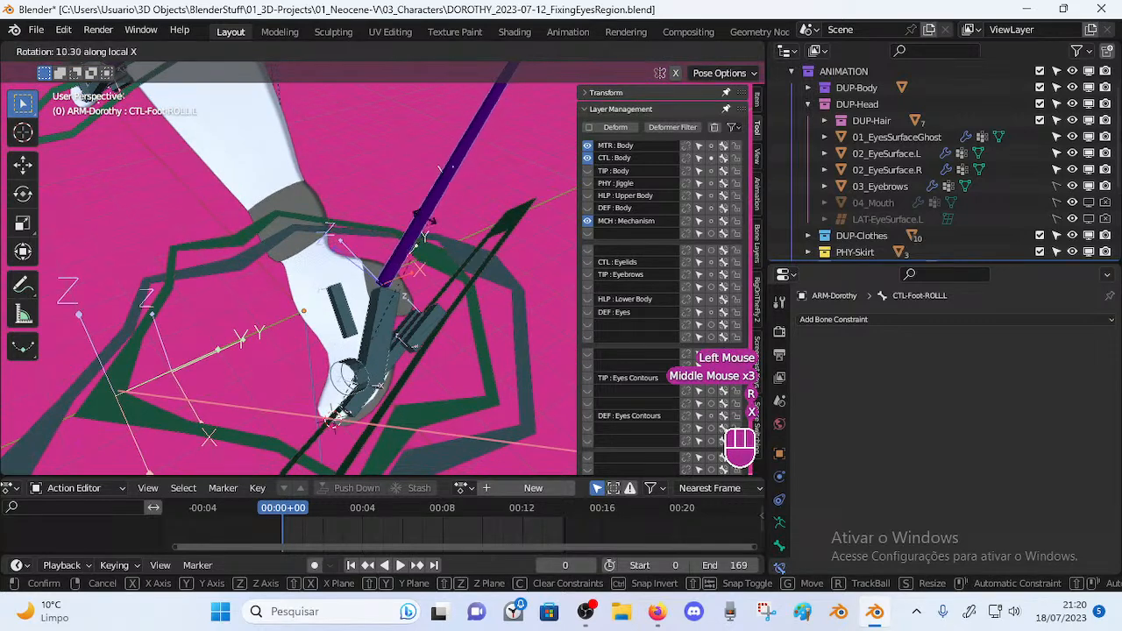
{"action": "key", "text": "Escape"}
Select the left foot toes roll mechanism bone and enlarge the properties area to show its bone constraints
{"action": "left_click", "coordinate": [465, 337]}
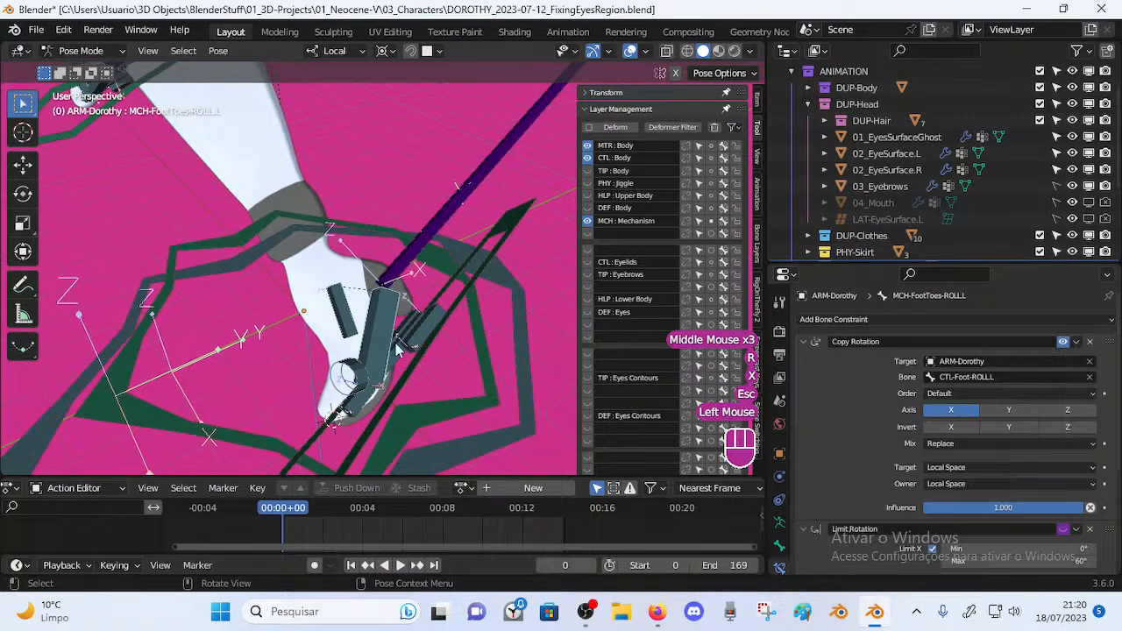
{"action": "middle_click_drag", "start_coordinate": [464, 337], "coordinate": [495, 352]}
{"action": "left_click_drag", "start_coordinate": [879, 263], "coordinate": [877, 161]}
{"action": "scroll", "coordinate": [868, 333], "scroll_direction": "down", "scroll_amount": 4}
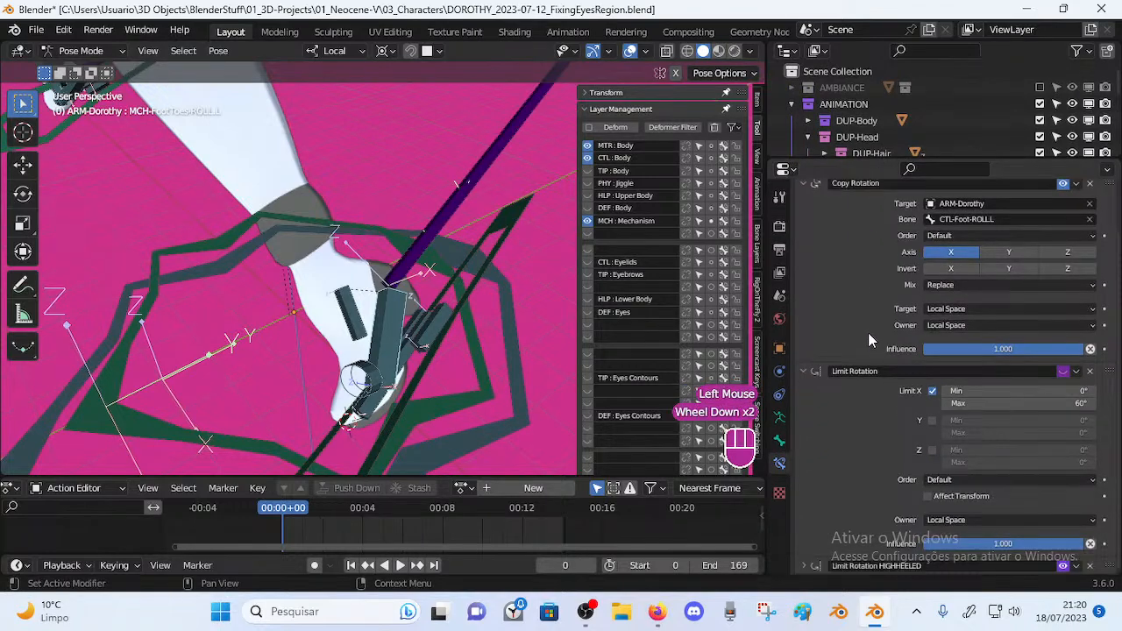
Review the toes roll bone's Copy Rotation and Limit Rotation constraint settings and collapse both constraints
{"action": "mouse_move", "coordinate": [399, 302]}
{"action": "middle_mouse_down"}
{"action": "mouse_move", "coordinate": [418, 313]}
{"action": "mouse_move", "coordinate": [403, 297]}
{"action": "mouse_move", "coordinate": [343, 302]}
{"action": "mouse_move", "coordinate": [386, 316]}
{"action": "middle_mouse_up"}
{"action": "scroll", "coordinate": [417, 313], "scroll_direction": "down", "scroll_amount": 1}
{"action": "scroll", "coordinate": [403, 296], "scroll_direction": "down", "scroll_amount": 1}
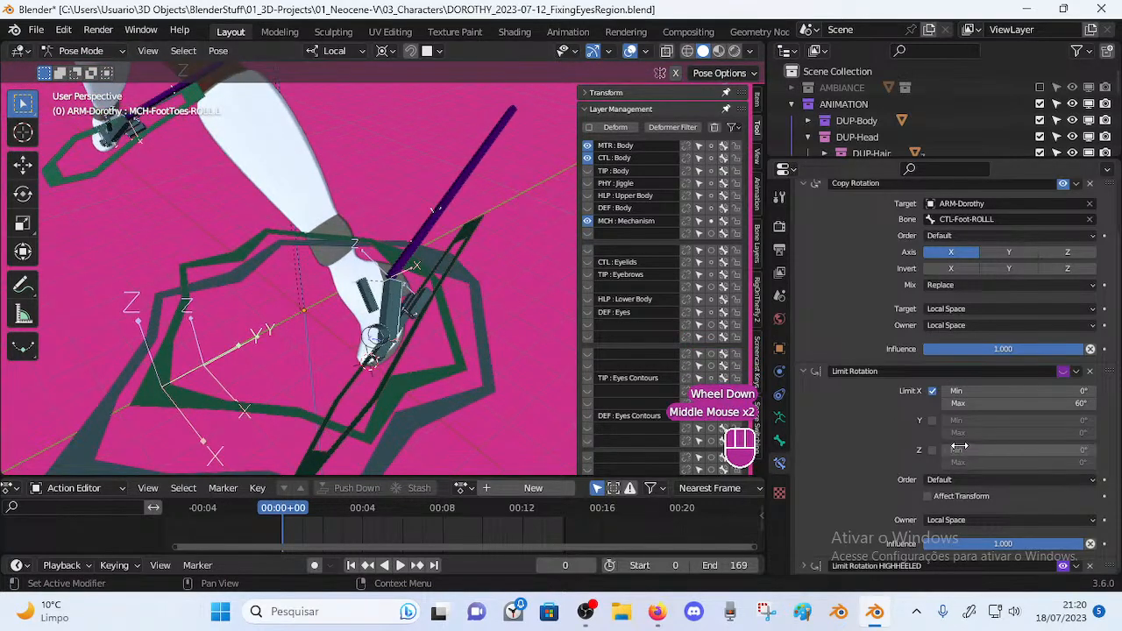
{"action": "scroll", "coordinate": [947, 424], "scroll_direction": "up", "scroll_amount": 2}
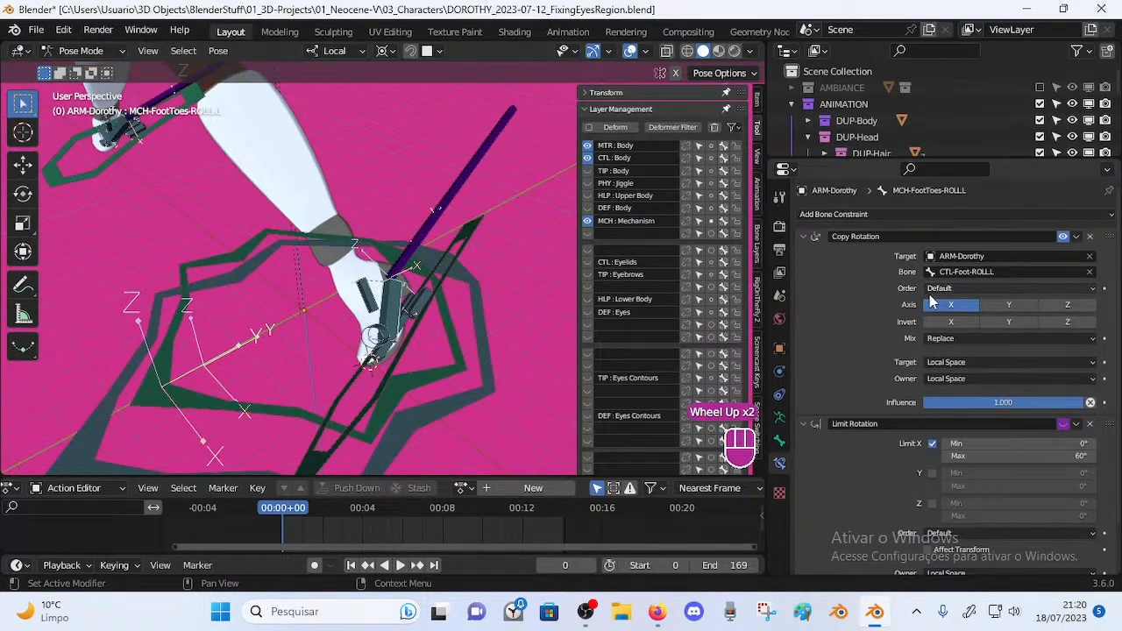
{"action": "scroll", "coordinate": [958, 512], "scroll_direction": "down", "scroll_amount": 2}
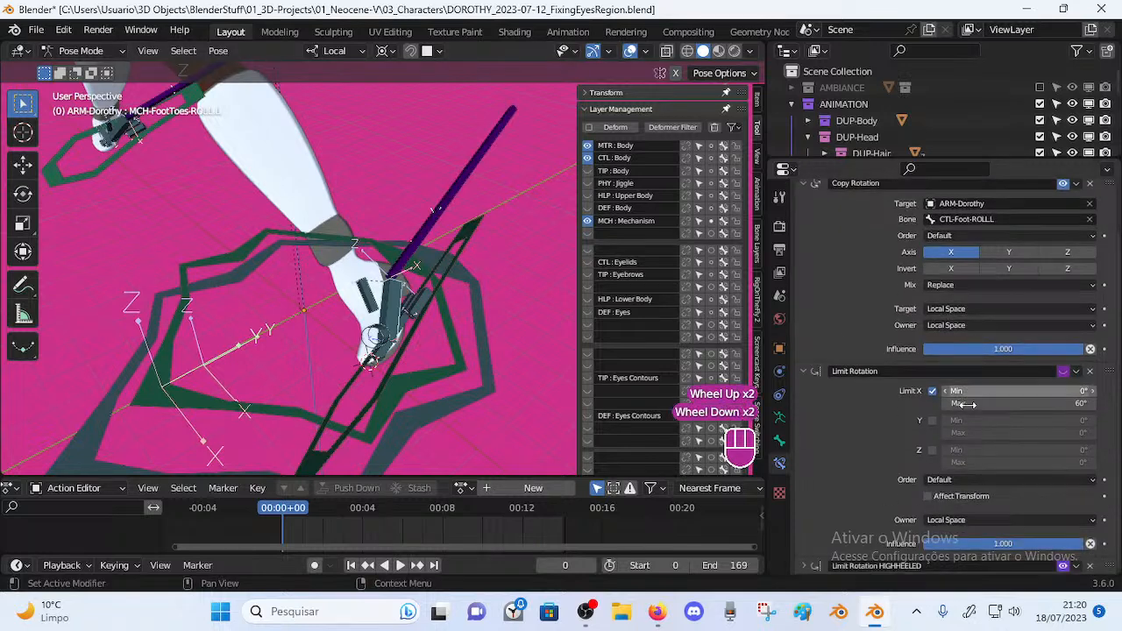
{"action": "left_click", "coordinate": [1065, 372]}
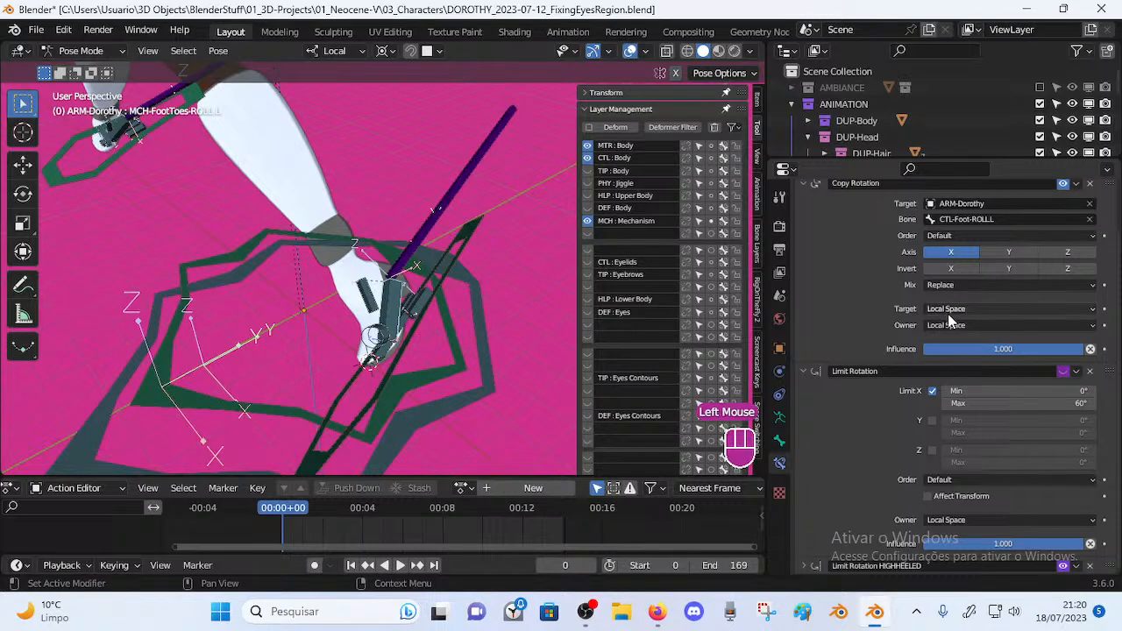
{"action": "scroll", "coordinate": [1048, 456], "scroll_direction": "up", "scroll_amount": 2}
{"action": "scroll", "coordinate": [1039, 491], "scroll_direction": "down", "scroll_amount": 2}
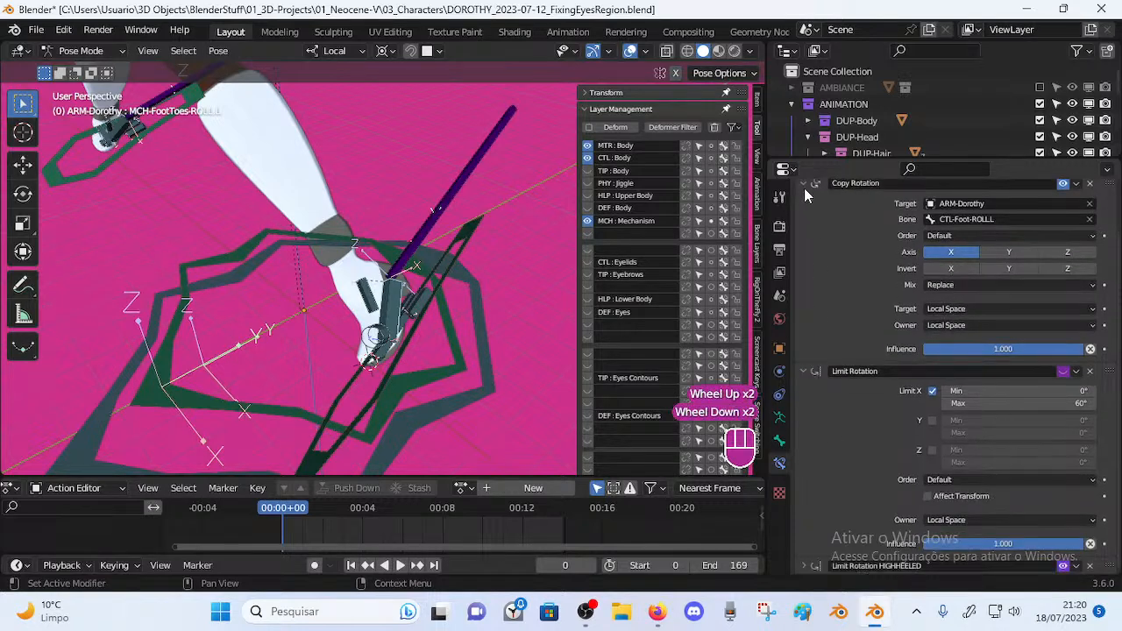
{"action": "left_click", "coordinate": [805, 184]}
{"action": "left_click", "coordinate": [804, 255]}
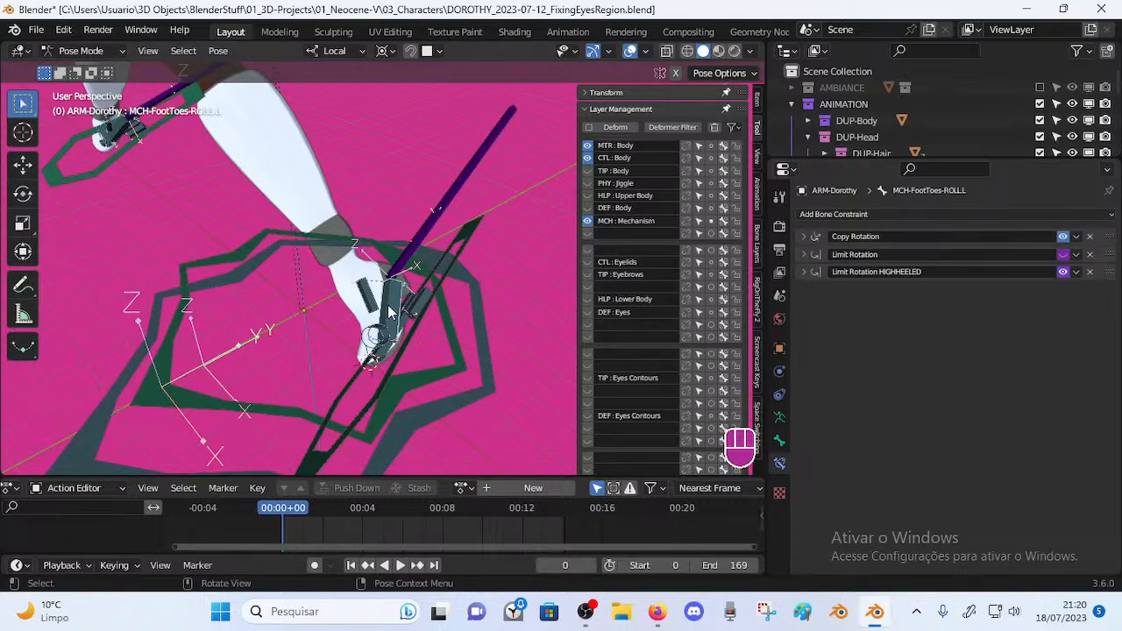
Examine the mechanism bones around the left foot up close
{"action": "scroll", "coordinate": [414, 309], "scroll_direction": "up", "scroll_amount": 2}
{"action": "middle_click_drag", "start_coordinate": [415, 309], "coordinate": [253, 228]}
{"action": "scroll", "coordinate": [409, 331], "scroll_direction": "up", "scroll_amount": 1}
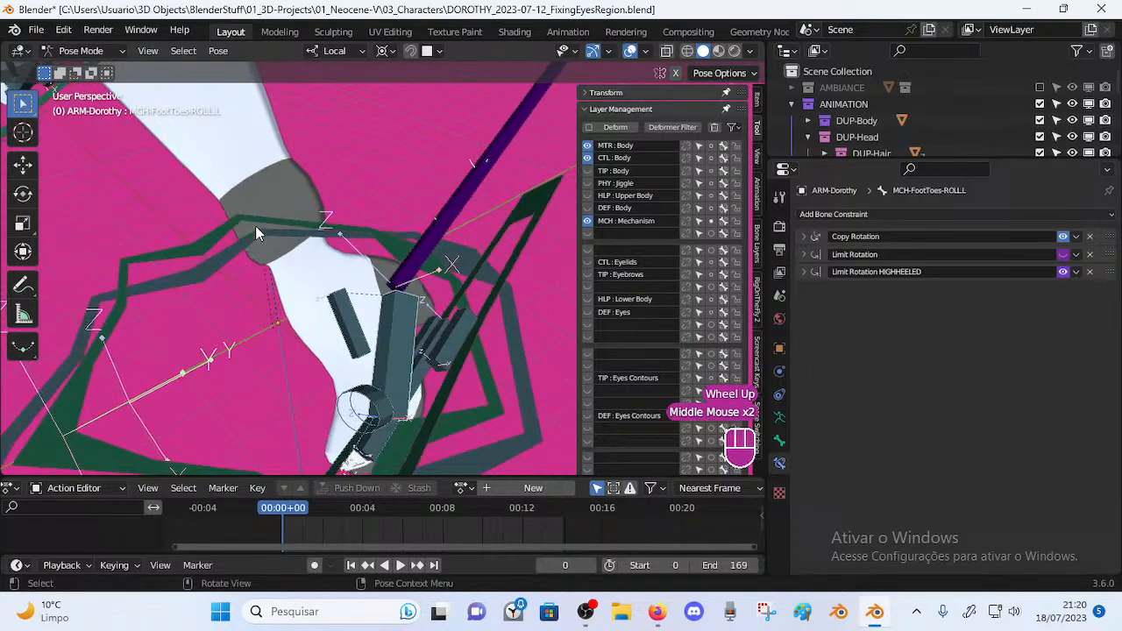
{"action": "middle_click_drag", "start_coordinate": [324, 217], "coordinate": [241, 193]}
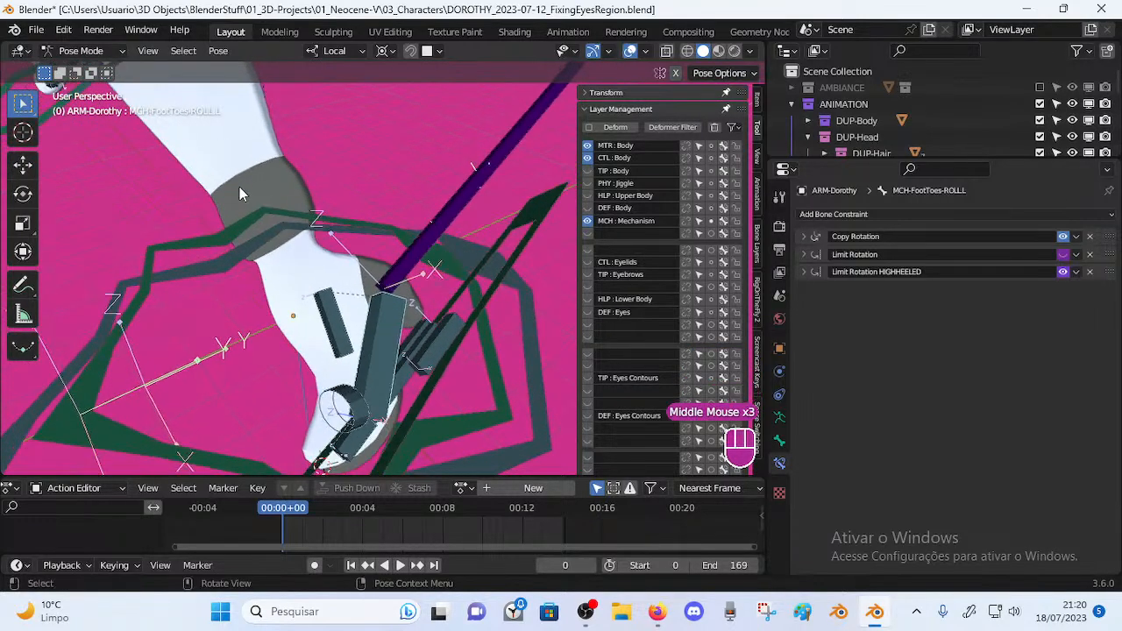
{"action": "left_click", "coordinate": [414, 377]}
{"action": "left_click", "coordinate": [408, 379]}
{"action": "left_click", "coordinate": [386, 363]}
{"action": "scroll", "coordinate": [376, 355], "scroll_direction": "down", "scroll_amount": 2}
In Object Mode, hide the boots to look at the leg beneath, and undo the hiding
{"action": "left_click", "coordinate": [344, 279]}
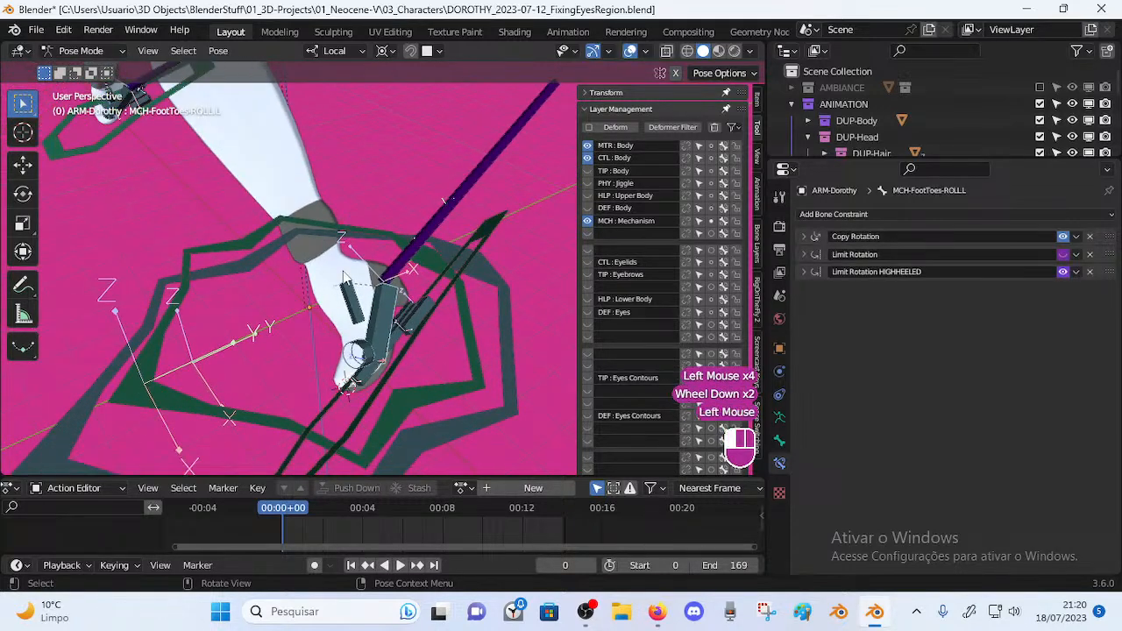
{"action": "key", "text": "ctrl+Tab"}
{"action": "left_click", "coordinate": [342, 272]}
{"action": "key", "text": "h"}
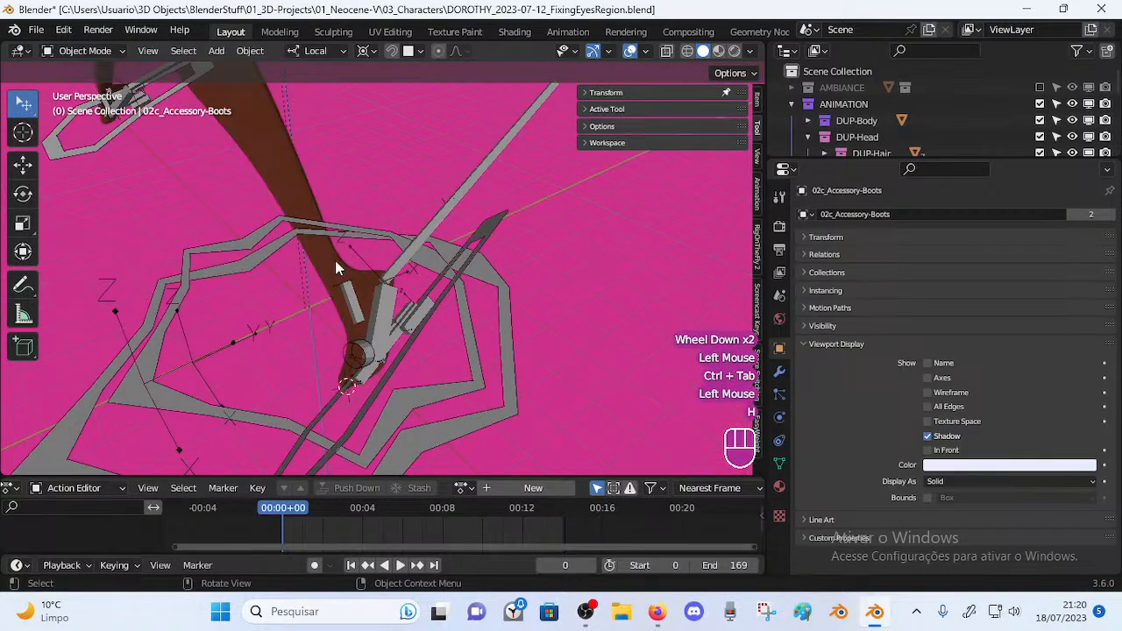
{"action": "middle_click_drag", "start_coordinate": [358, 288], "coordinate": [324, 290]}
{"action": "key", "text": "ctrl+z"}
{"action": "scroll", "coordinate": [338, 301], "scroll_direction": "up", "scroll_amount": 1}
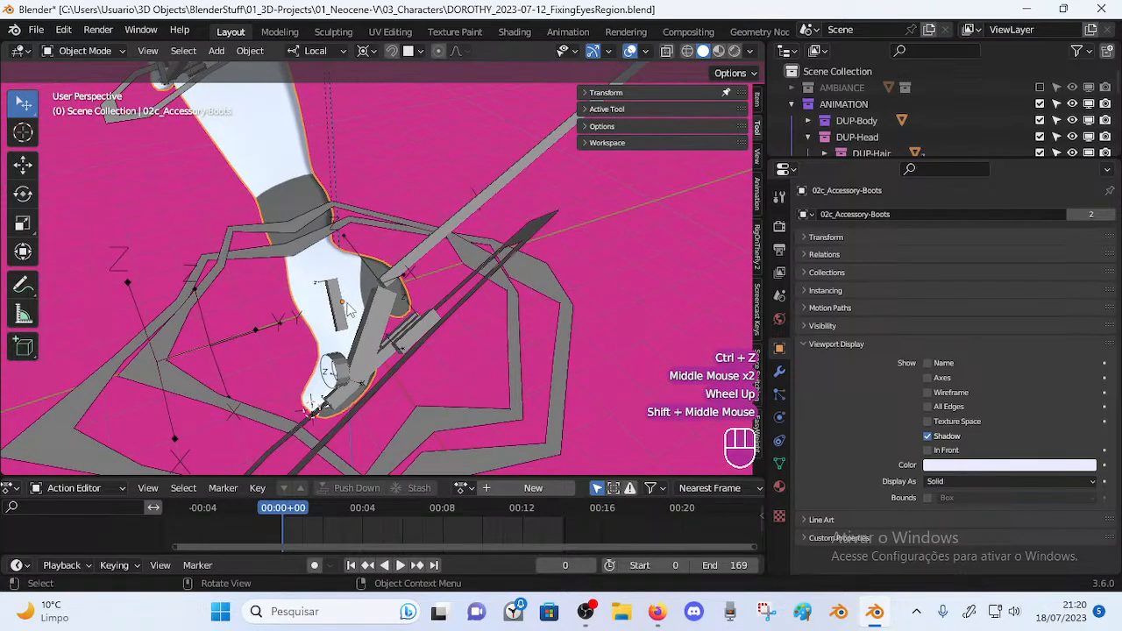
{"action": "middle_click_drag", "start_coordinate": [356, 353], "coordinate": [333, 324], "text": "shift"}
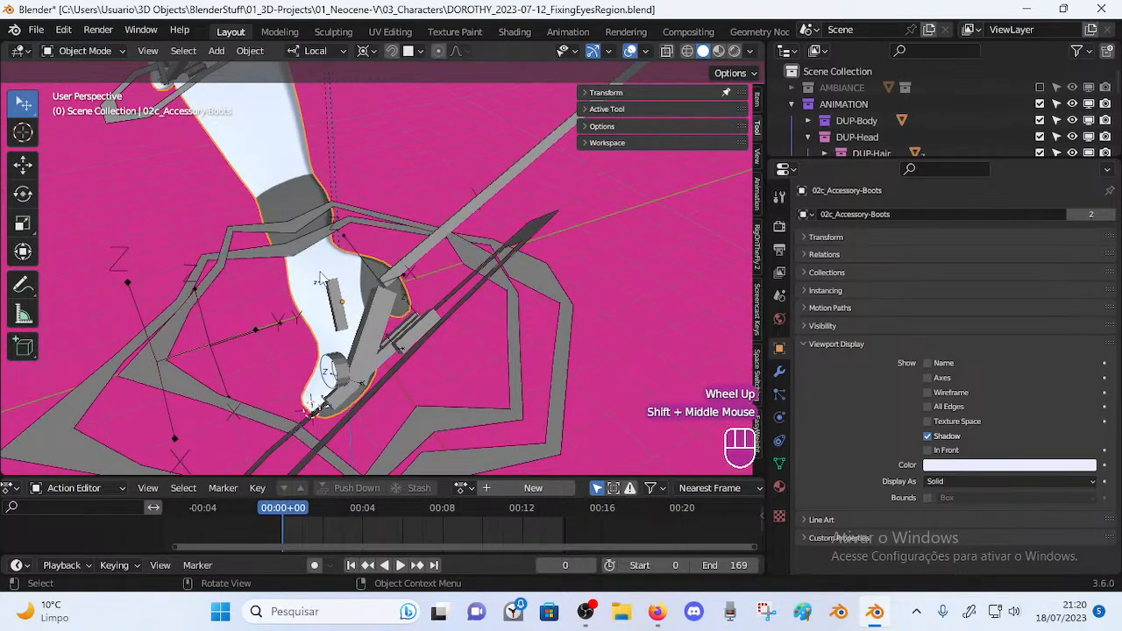
Select the ARM-Dorothy armature and switch it to Pose Mode
{"action": "scroll", "coordinate": [271, 189], "scroll_direction": "down", "scroll_amount": 2}
{"action": "scroll", "coordinate": [386, 192], "scroll_direction": "down", "scroll_amount": 1}
{"action": "middle_click_drag", "start_coordinate": [351, 259], "coordinate": [326, 249]}
{"action": "scroll", "coordinate": [401, 259], "scroll_direction": "up", "scroll_amount": 2}
{"action": "scroll", "coordinate": [351, 267], "scroll_direction": "up", "scroll_amount": 1}
{"action": "left_click", "coordinate": [338, 264]}
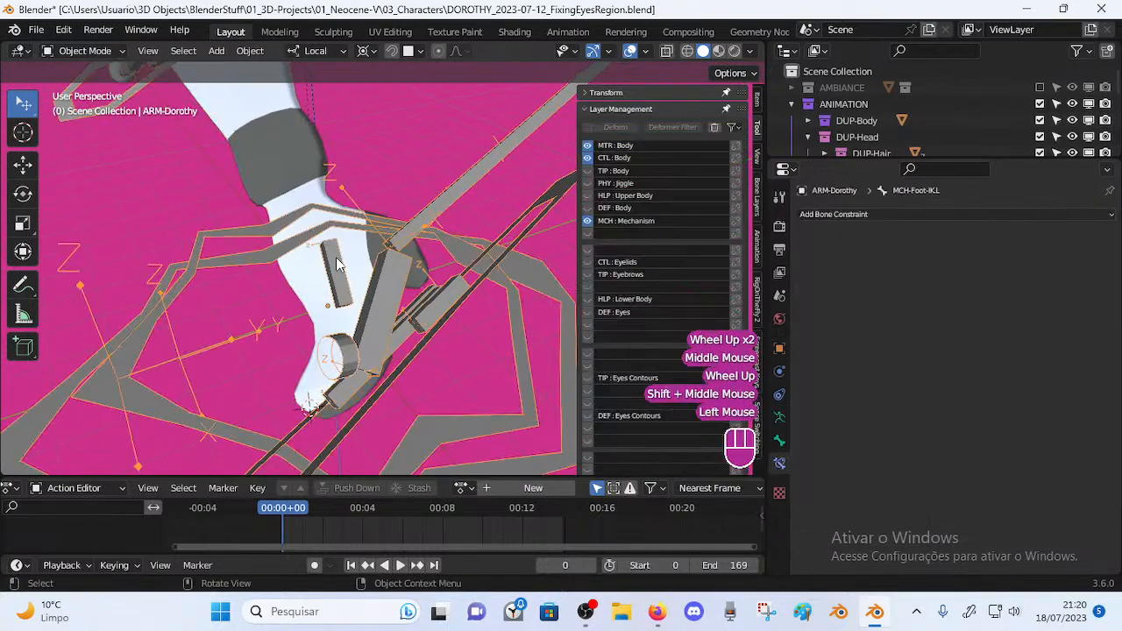
{"action": "left_click", "coordinate": [383, 285]}
{"action": "key", "text": "ctrl+Tab"}
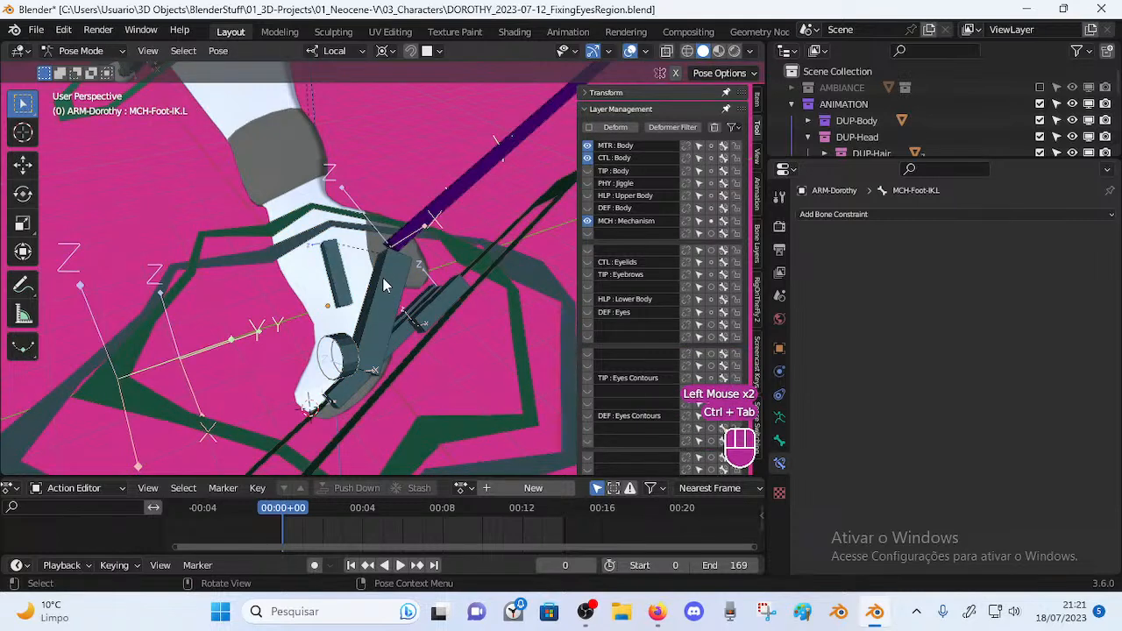
{"action": "key", "text": "ctrl+Tab"}
{"action": "double_click", "coordinate": [383, 285]}
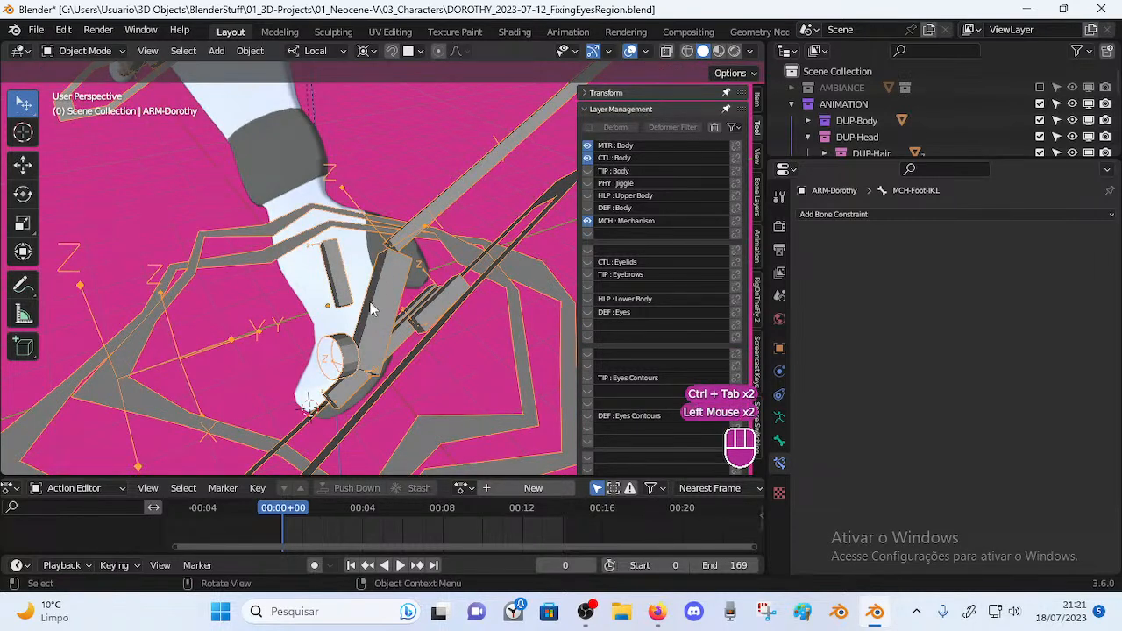
{"action": "key", "text": "ctrl+Tab"}
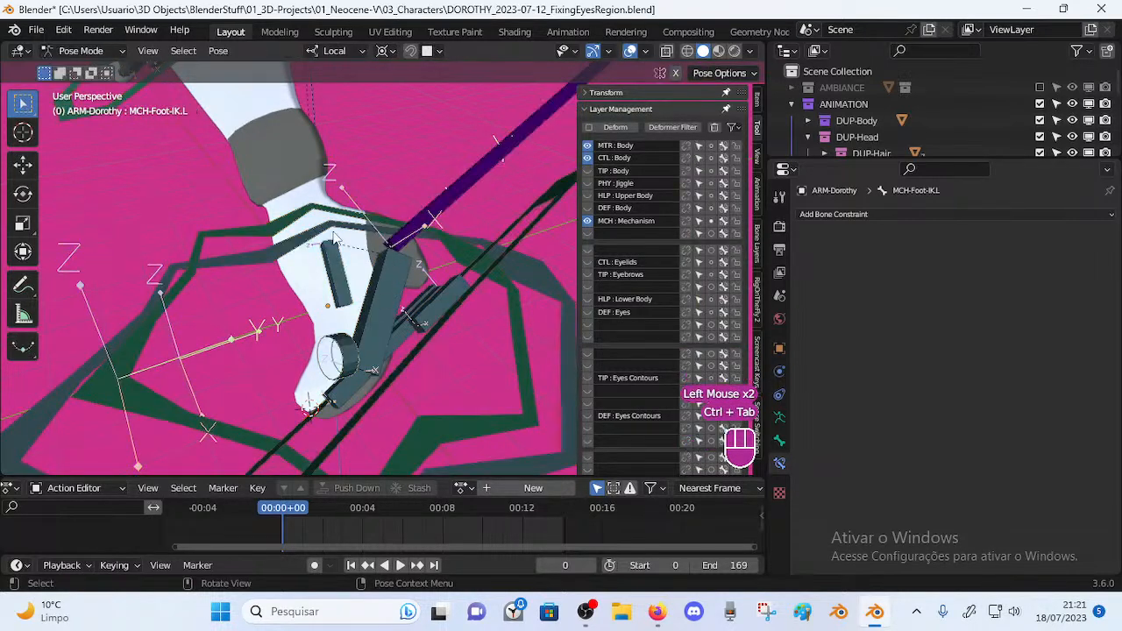
Select the CTL-Foot-ROLL.L control bone, collapse the layer management settings and show its bone properties
{"action": "middle_click_drag", "start_coordinate": [409, 326], "coordinate": [359, 265]}
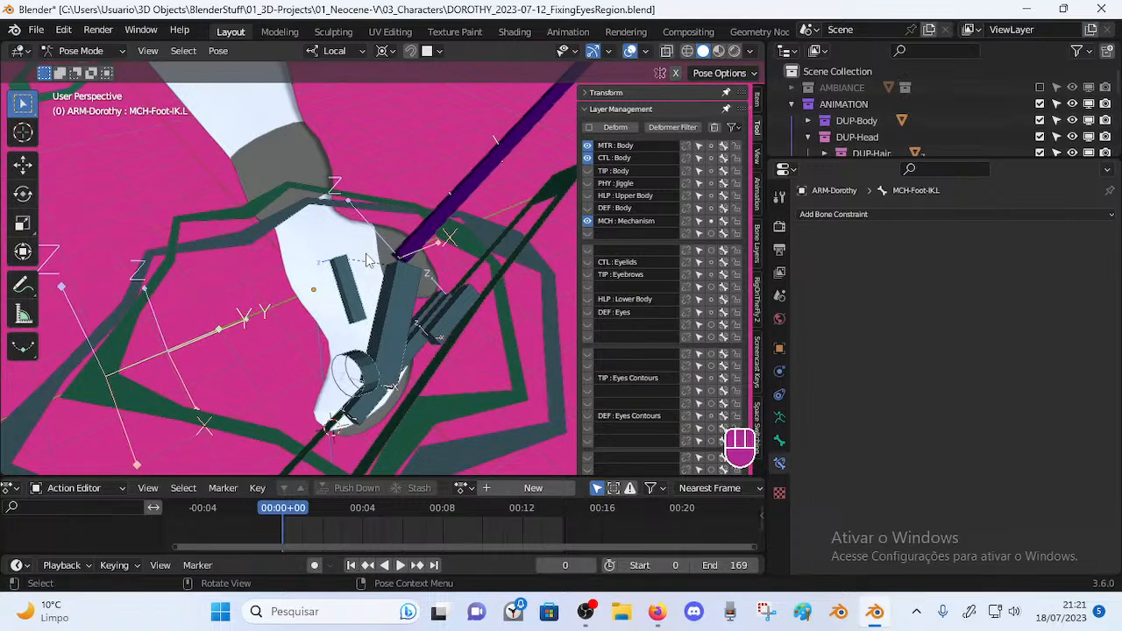
{"action": "scroll", "coordinate": [366, 254], "scroll_direction": "down", "scroll_amount": 1}
{"action": "middle_click_drag", "start_coordinate": [366, 254], "coordinate": [341, 278]}
{"action": "scroll", "coordinate": [346, 274], "scroll_direction": "up", "scroll_amount": 1}
{"action": "middle_click_drag", "start_coordinate": [344, 289], "coordinate": [420, 261]}
{"action": "left_click", "coordinate": [441, 221]}
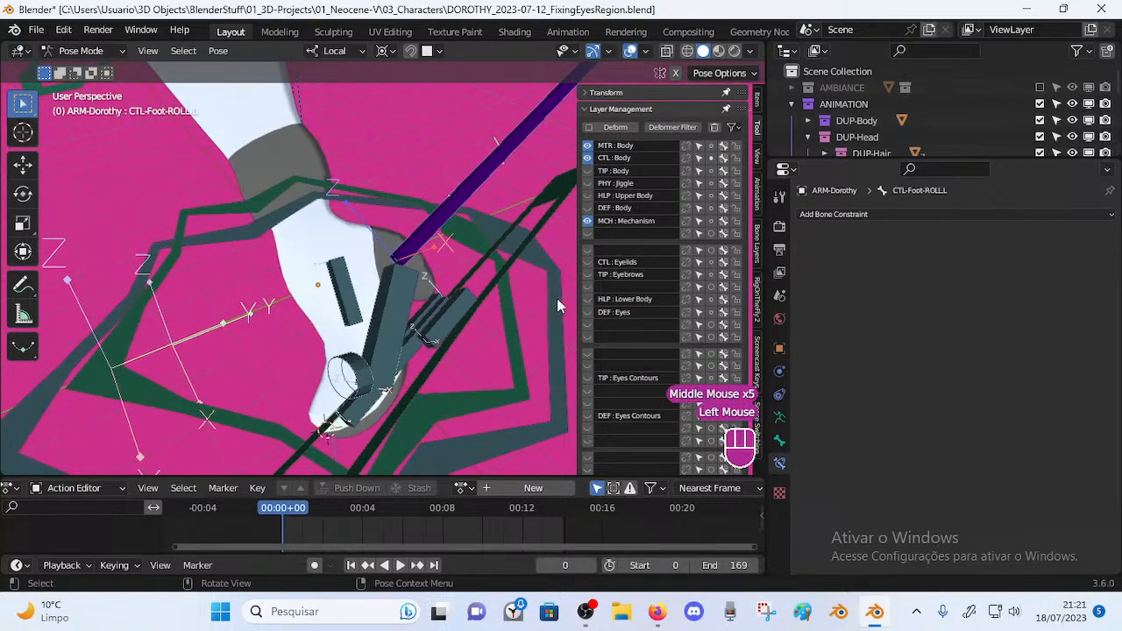
{"action": "left_click", "coordinate": [596, 108]}
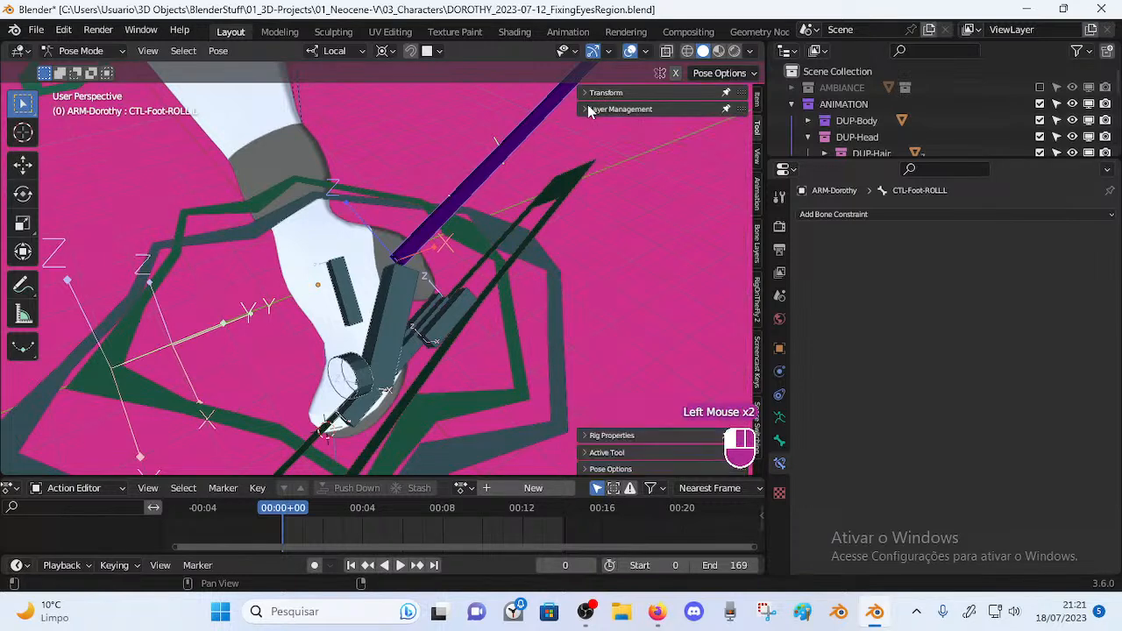
{"action": "left_click", "coordinate": [779, 441]}
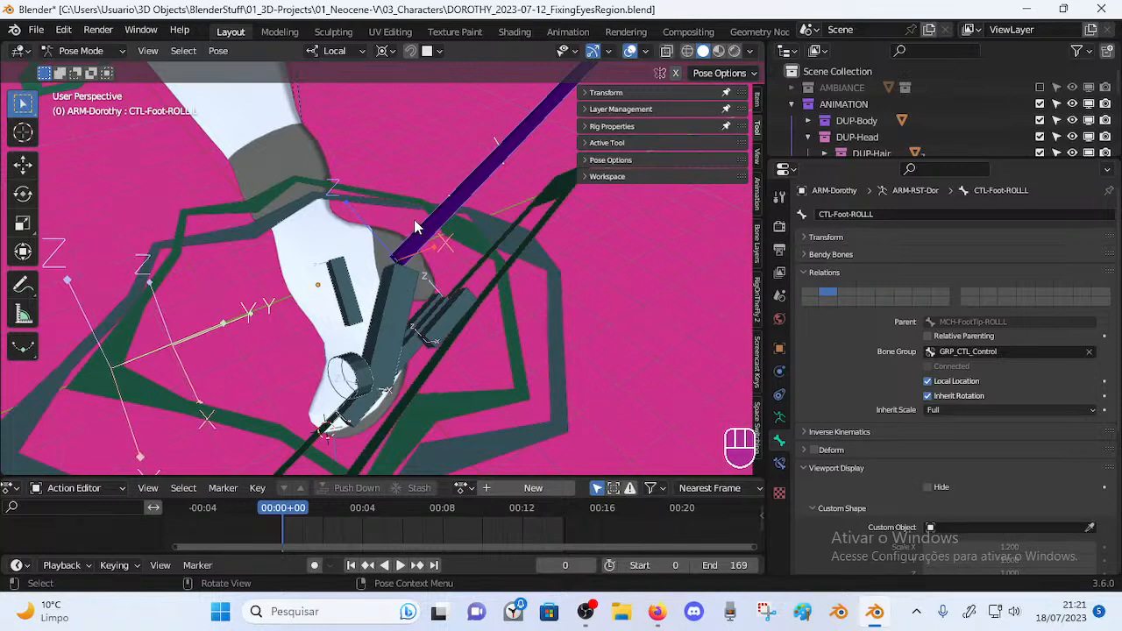
{"action": "left_click", "coordinate": [586, 176]}
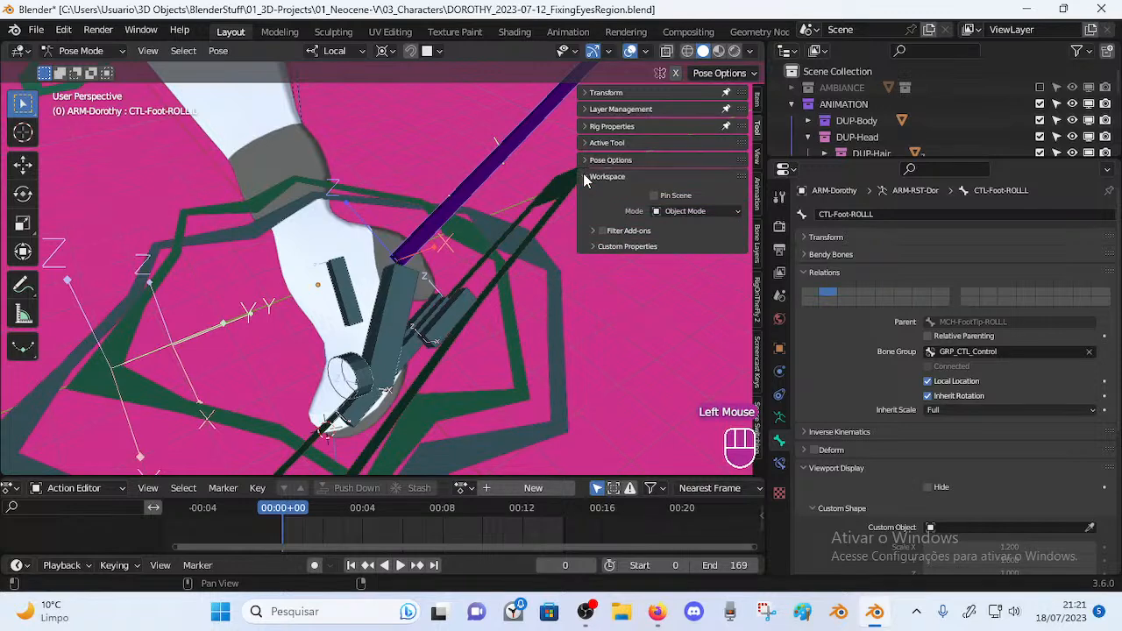
{"action": "left_click", "coordinate": [586, 177]}
{"action": "left_click", "coordinate": [592, 128]}
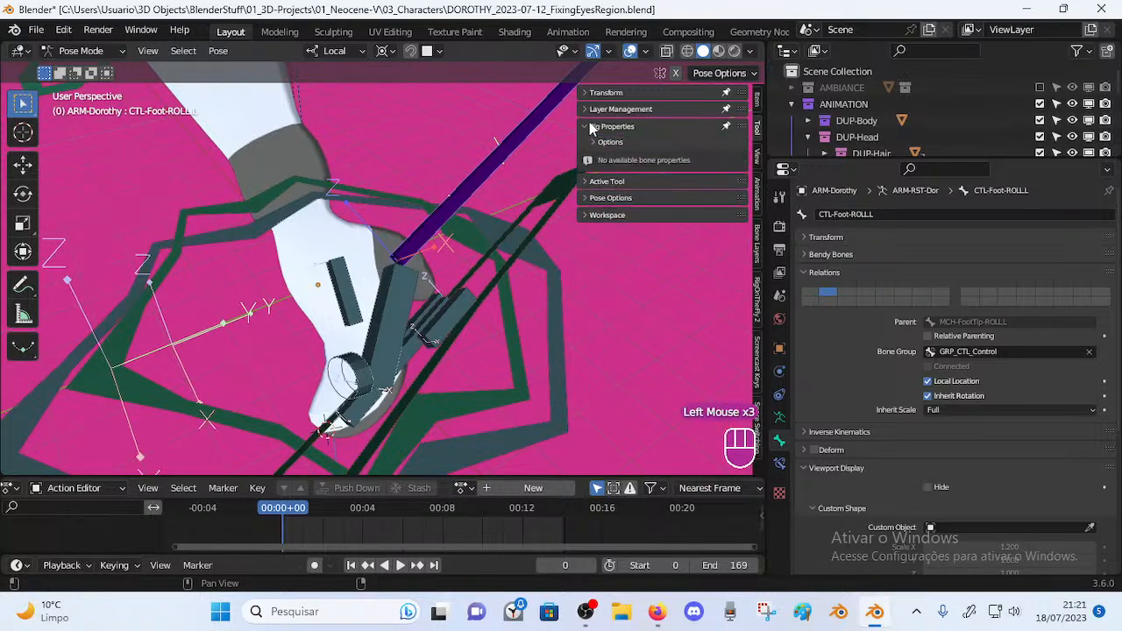
{"action": "double_click", "coordinate": [585, 127]}
{"action": "left_click", "coordinate": [593, 142]}
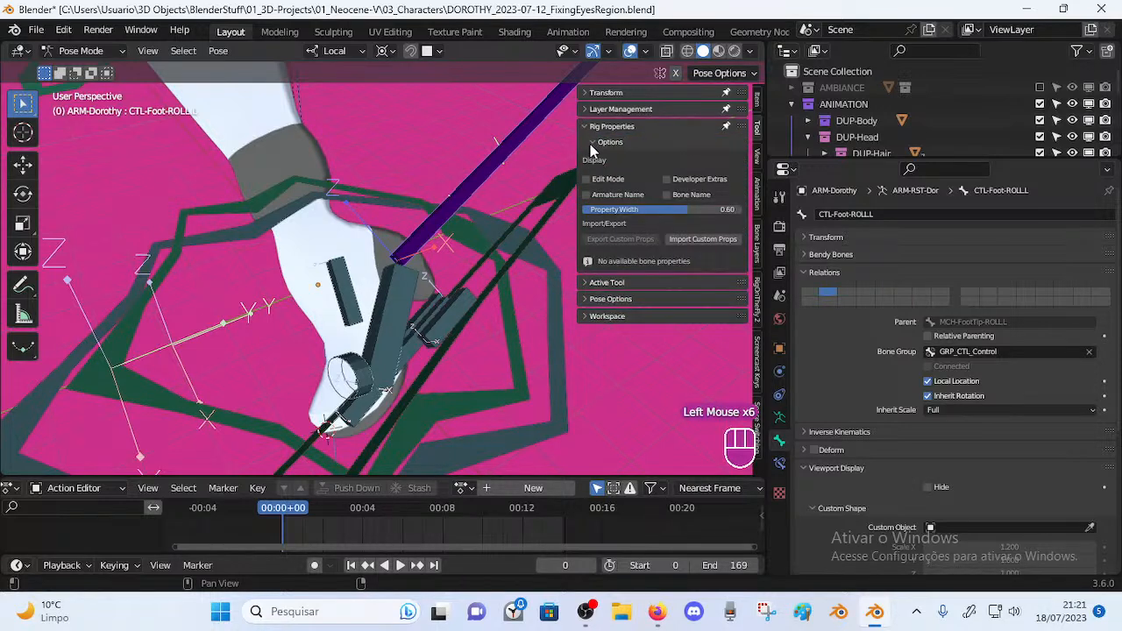
{"action": "left_click", "coordinate": [594, 143]}
{"action": "left_click", "coordinate": [587, 128]}
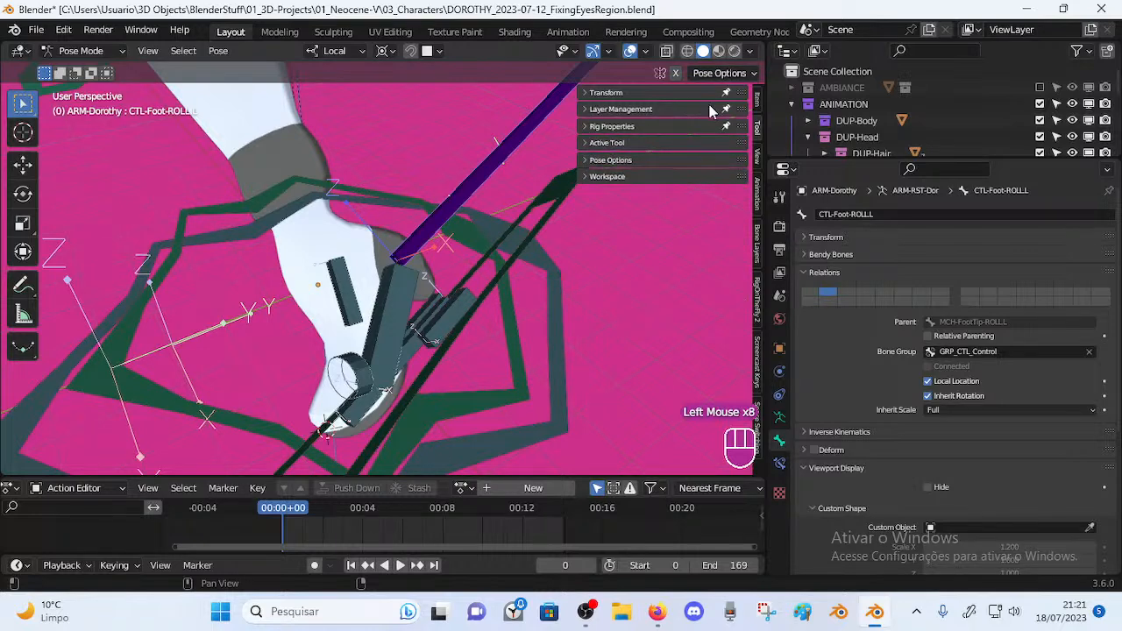
Select the MTR-PropertiesSwitch bone and display its custom properties beside the viewport
{"action": "left_click", "coordinate": [756, 99]}
{"action": "scroll", "coordinate": [594, 143], "scroll_direction": "up", "scroll_amount": 1}
{"action": "left_click", "coordinate": [596, 143]}
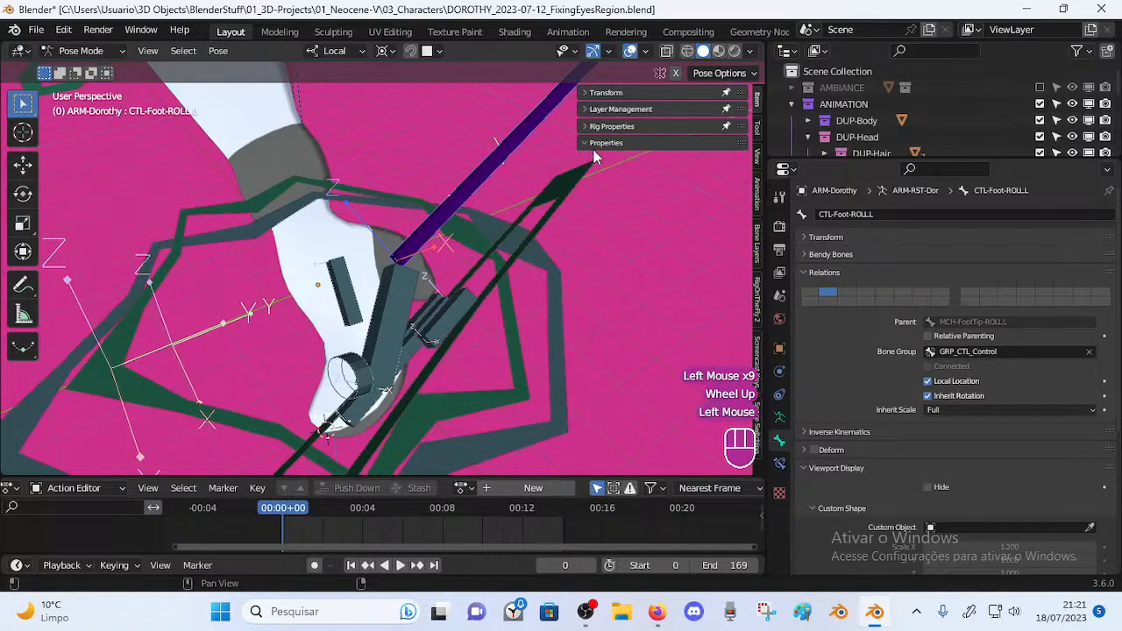
{"action": "left_click", "coordinate": [589, 144]}
{"action": "left_click", "coordinate": [588, 144]}
{"action": "left_click", "coordinate": [467, 187]}
{"action": "left_click", "coordinate": [476, 176]}
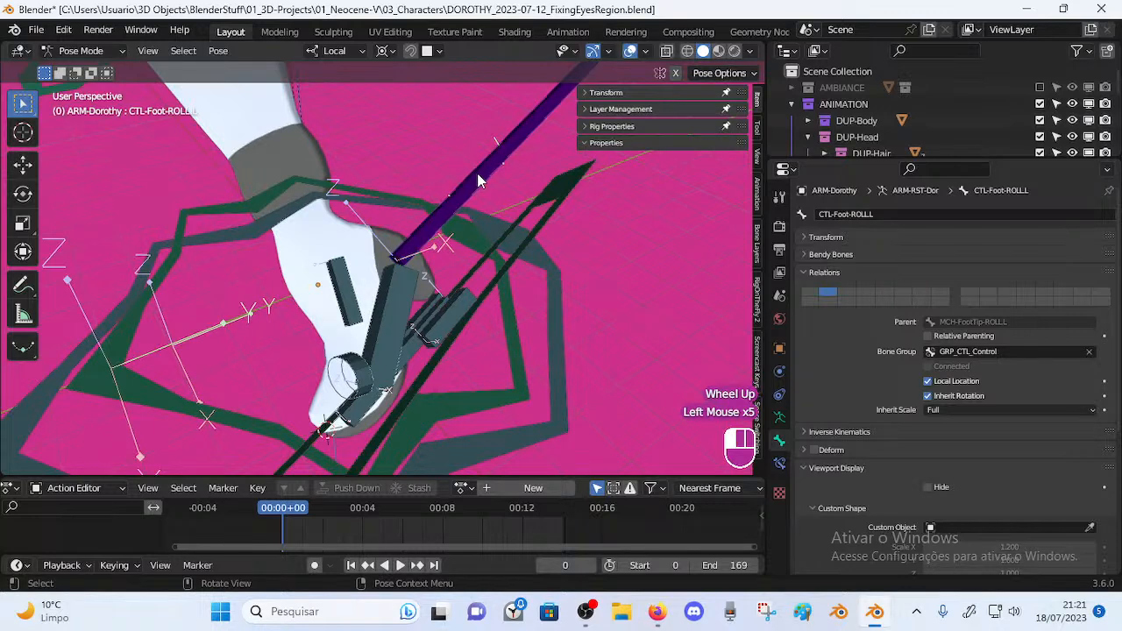
{"action": "scroll", "coordinate": [513, 261], "scroll_direction": "down", "scroll_amount": 1}
{"action": "left_click", "coordinate": [516, 273]}
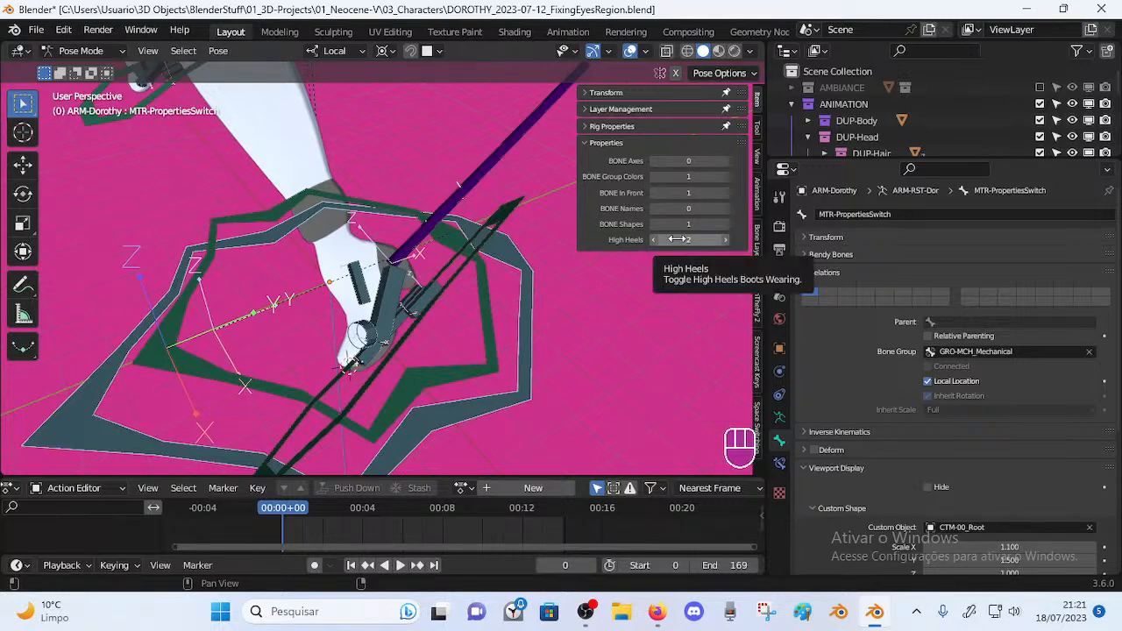
Select the CTL-Foot-ROLL.L bone and show its location, rotation and scale values
{"action": "left_click", "coordinate": [479, 175]}
{"action": "left_click", "coordinate": [586, 92]}
{"action": "left_click", "coordinate": [586, 92]}
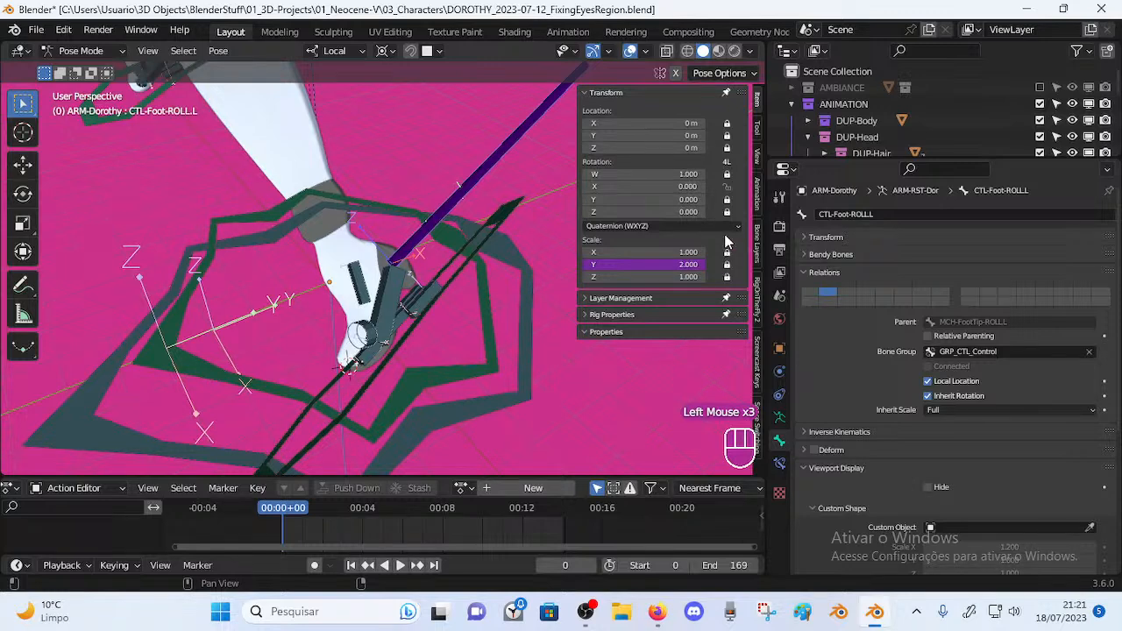
Try rotating the CTL-Foot-ROLL.L bone around its local X axis
{"action": "left_click", "coordinate": [568, 162]}
{"action": "key", "text": "r"}
{"action": "key", "text": "x"}
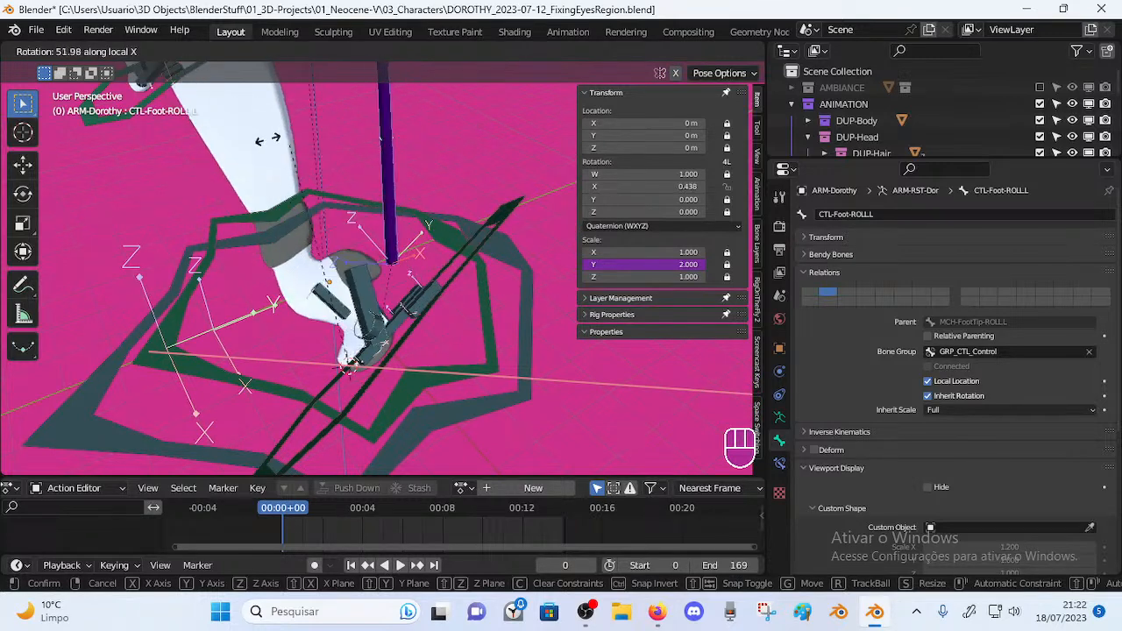
{"action": "key", "text": "Escape"}
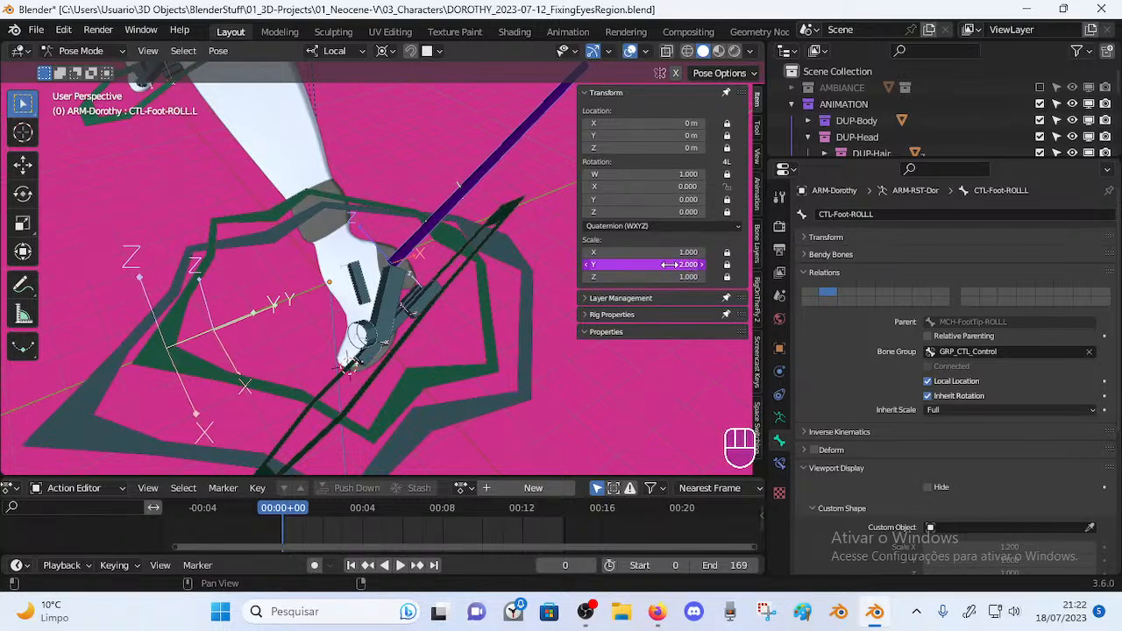
Collapse the bone's other settings, expand Custom Properties in the bone properties, and select the MTR-PropertiesSwitch bone
{"action": "middle_click_drag", "start_coordinate": [491, 256], "coordinate": [483, 137], "text": "shift"}
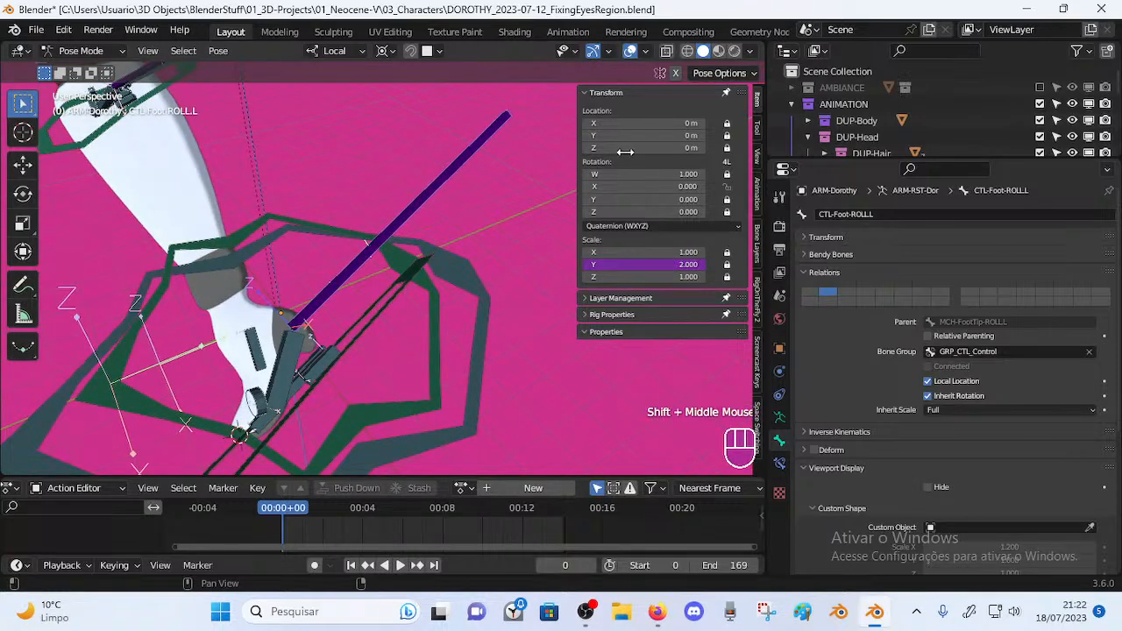
{"action": "left_click", "coordinate": [596, 332]}
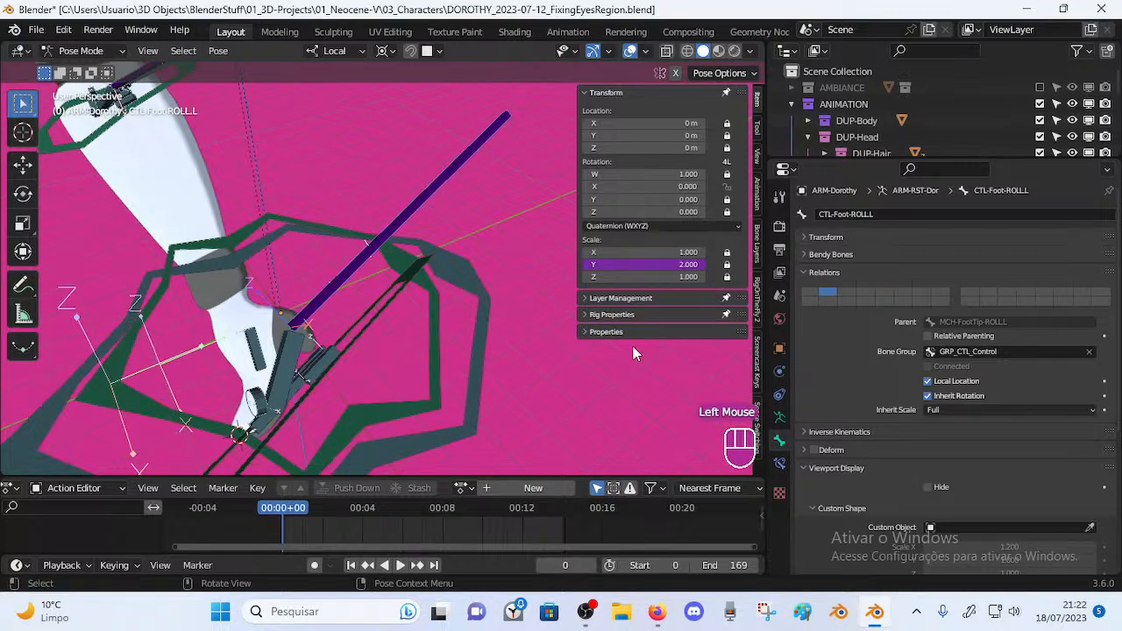
{"action": "scroll", "coordinate": [847, 481], "scroll_direction": "down", "scroll_amount": 5}
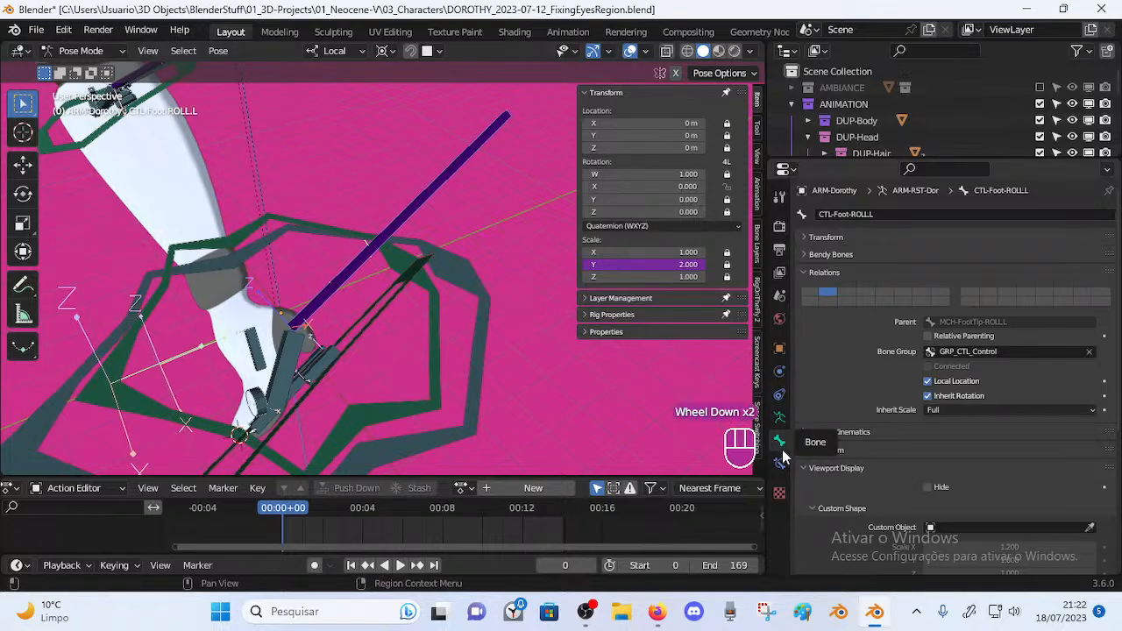
{"action": "scroll", "coordinate": [846, 481], "scroll_direction": "down", "scroll_amount": 2}
{"action": "left_click", "coordinate": [807, 274]}
{"action": "scroll", "coordinate": [856, 421], "scroll_direction": "down", "scroll_amount": 2}
{"action": "left_click", "coordinate": [810, 401]}
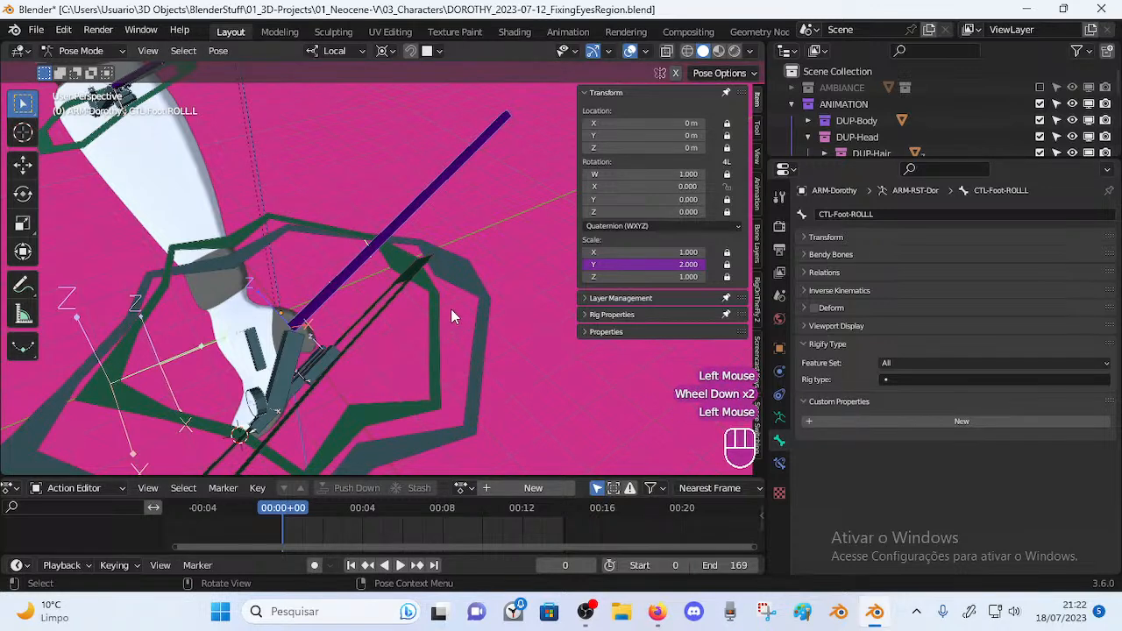
{"action": "scroll", "coordinate": [403, 230], "scroll_direction": "down", "scroll_amount": 1}
{"action": "left_click", "coordinate": [459, 343]}
{"action": "scroll", "coordinate": [956, 443], "scroll_direction": "down", "scroll_amount": 2}
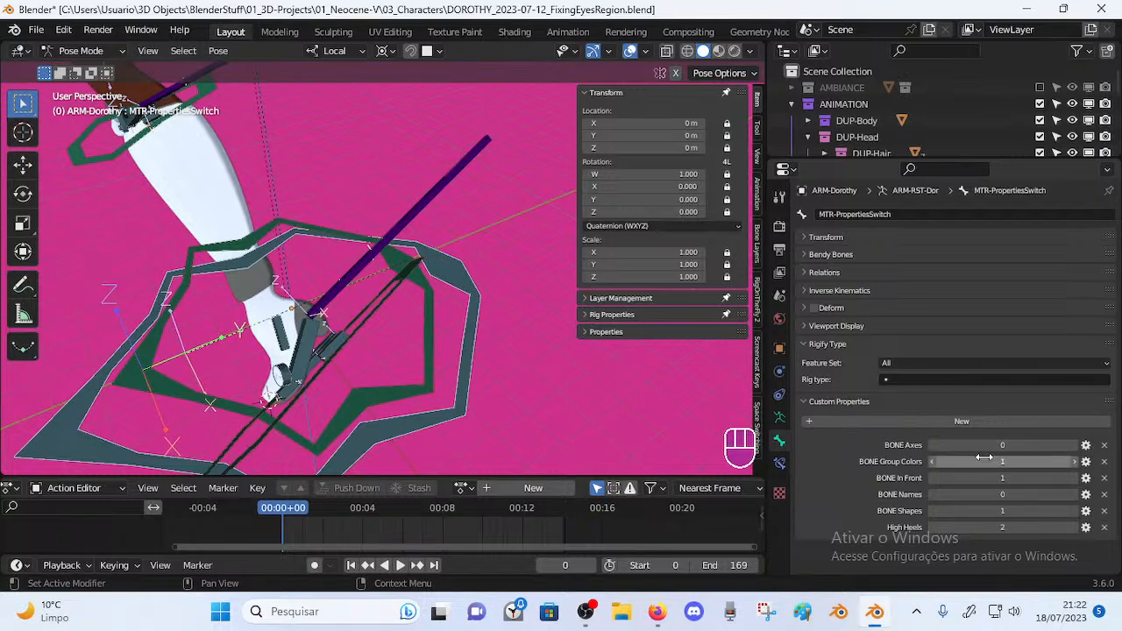
Compare the custom properties and transform values of the MTR-PropertiesSwitch and CTL-Foot-ROLL.L bones
{"action": "scroll", "coordinate": [612, 361], "scroll_direction": "up", "scroll_amount": 1}
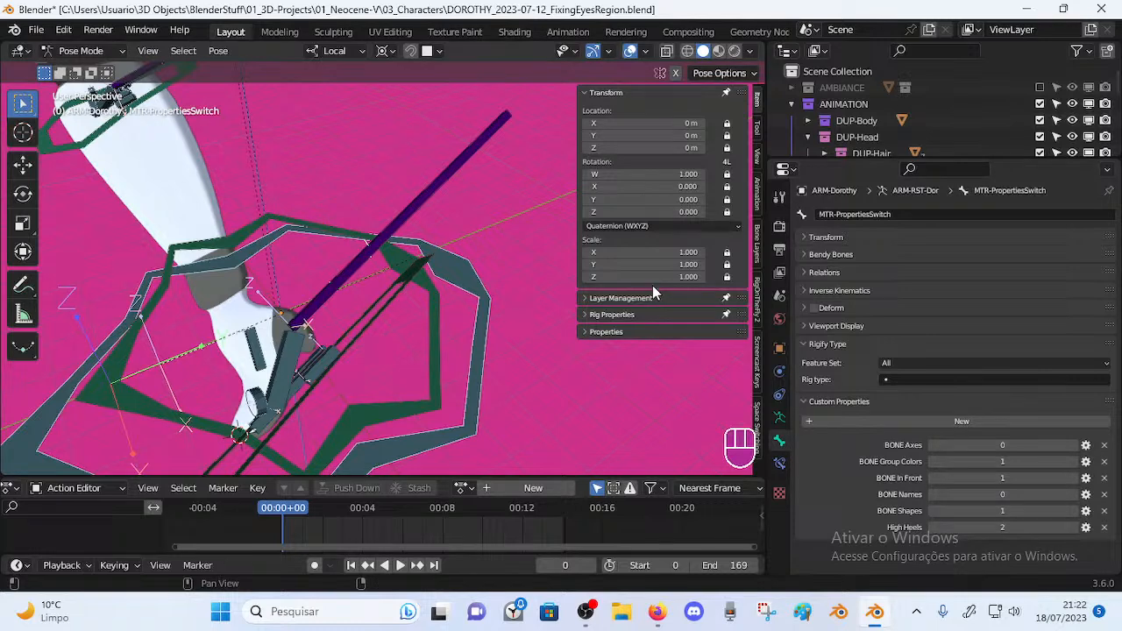
{"action": "scroll", "coordinate": [655, 309], "scroll_direction": "up", "scroll_amount": 1}
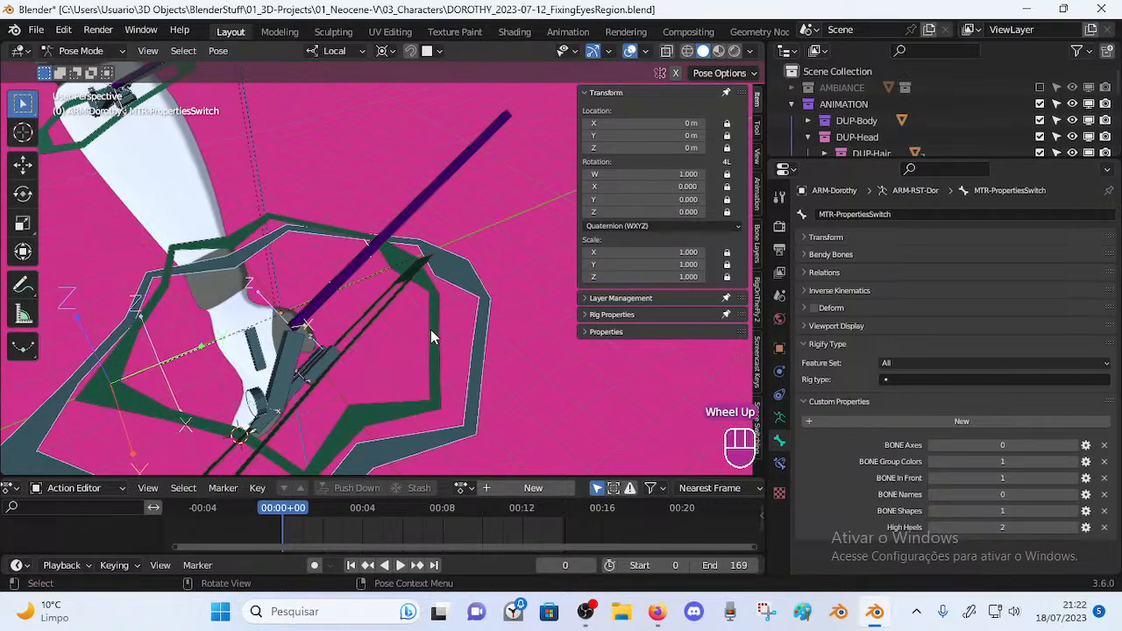
{"action": "left_click", "coordinate": [477, 286]}
{"action": "left_click", "coordinate": [480, 289]}
{"action": "left_click", "coordinate": [433, 197]}
{"action": "left_click", "coordinate": [487, 286]}
{"action": "left_click", "coordinate": [440, 190]}
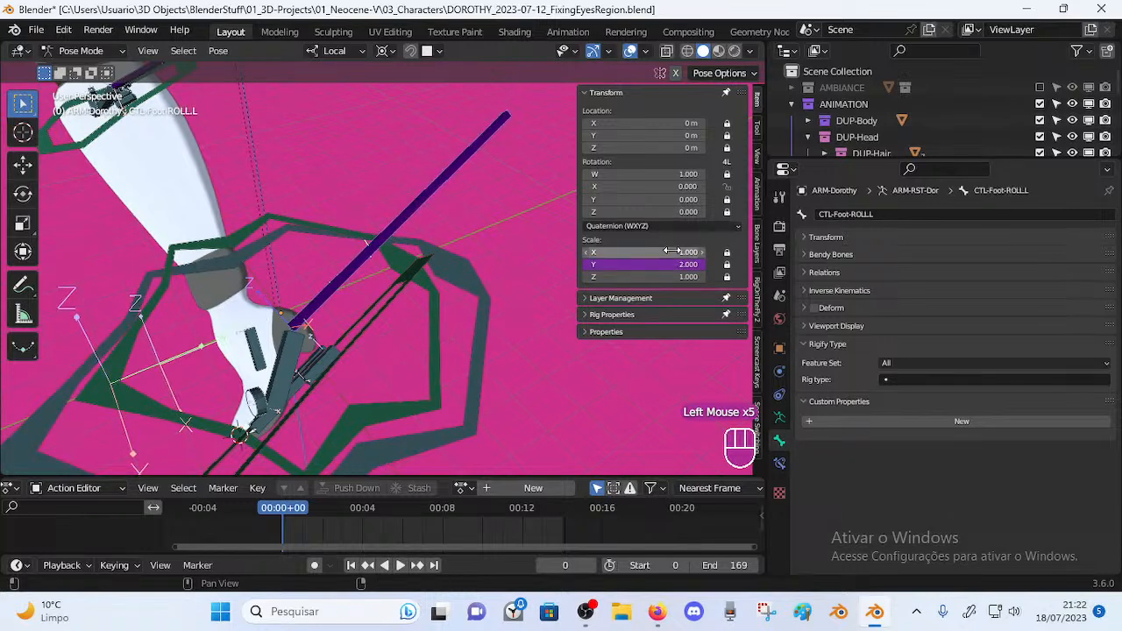
{"action": "left_click", "coordinate": [596, 330]}
{"action": "left_click", "coordinate": [596, 330]}
{"action": "left_click", "coordinate": [487, 294]}
{"action": "left_click", "coordinate": [486, 295]}
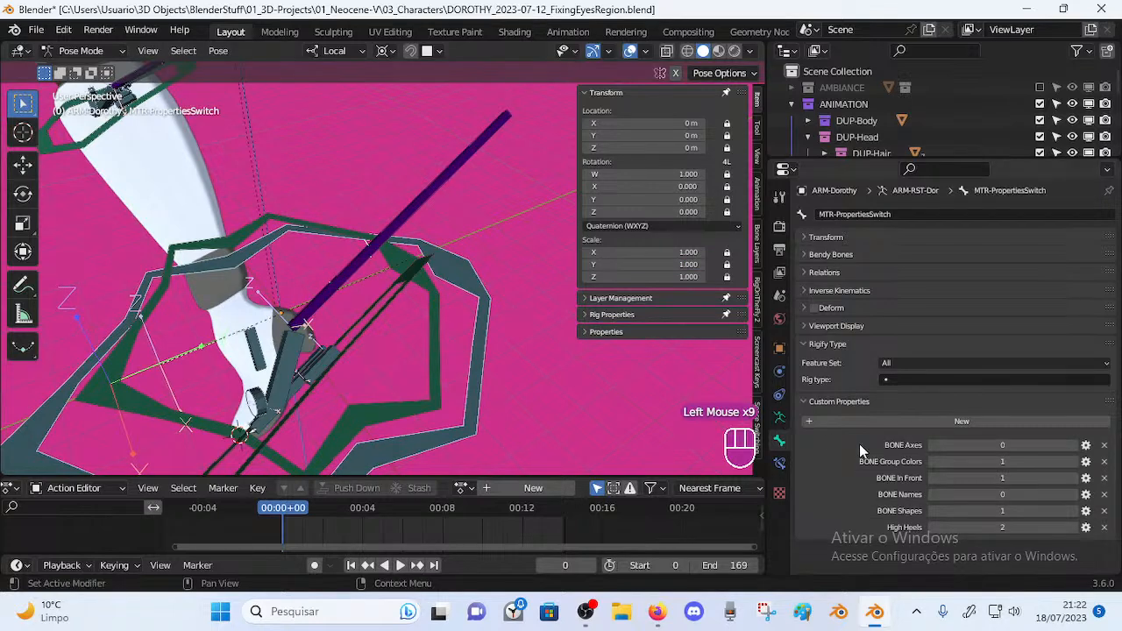
Expand the MTR-PropertiesSwitch custom properties below the transform values in the viewport
{"action": "left_click", "coordinate": [760, 102]}
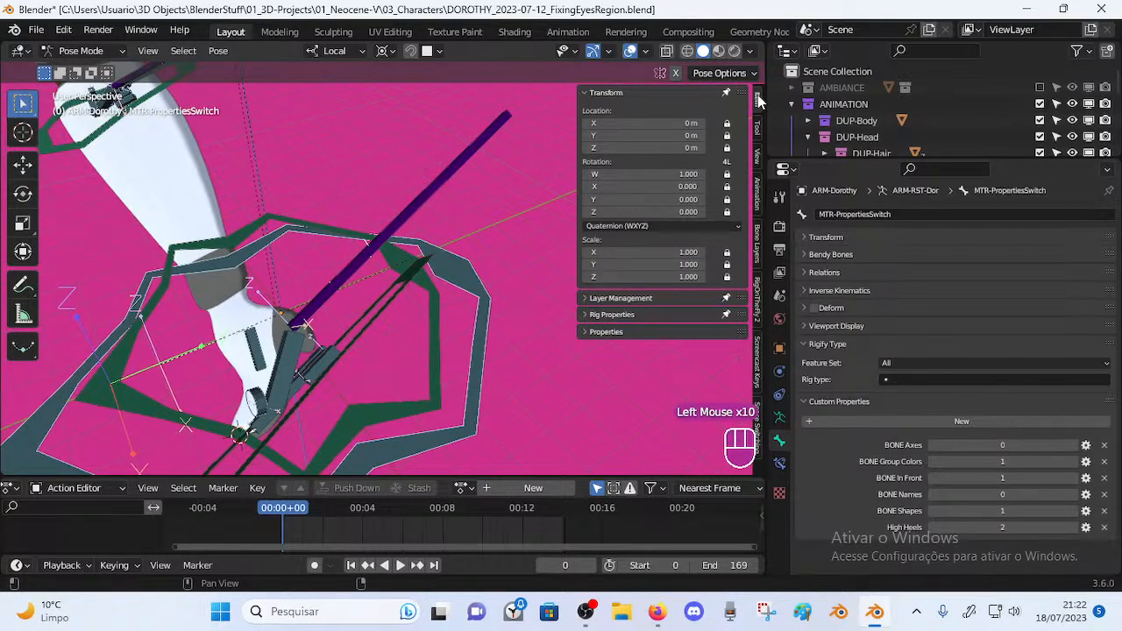
{"action": "left_click", "coordinate": [755, 128]}
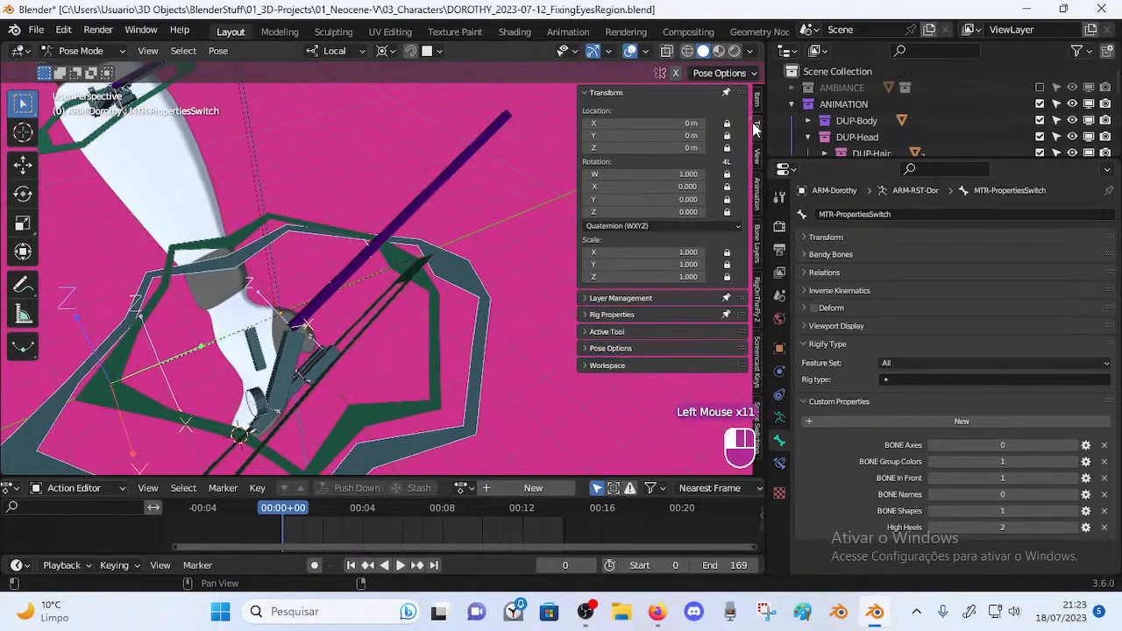
{"action": "left_click", "coordinate": [758, 96]}
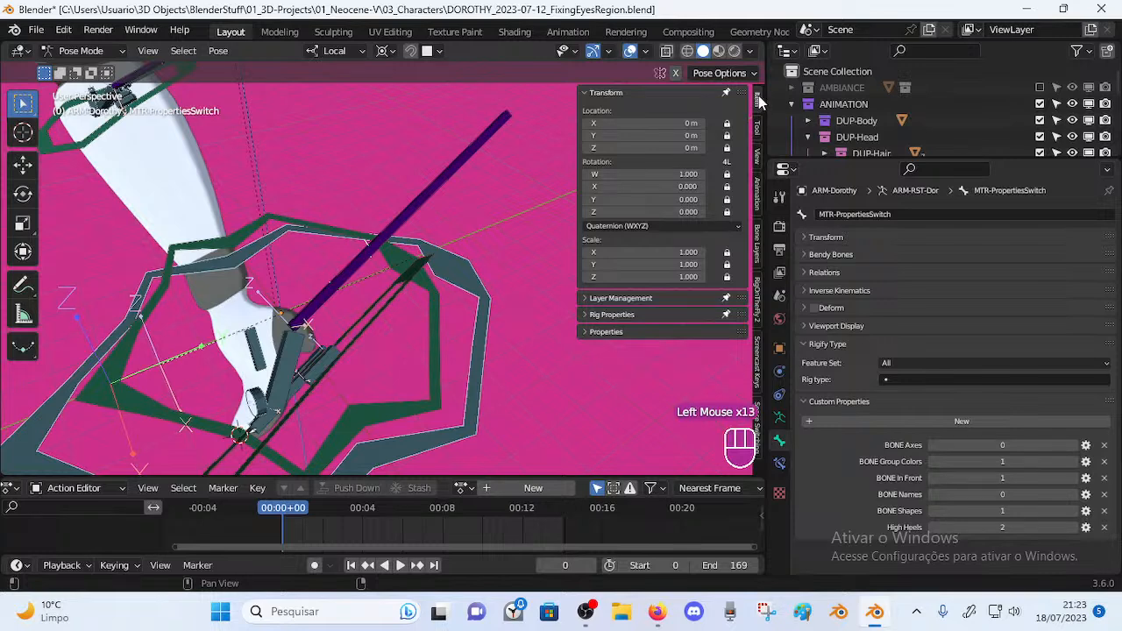
{"action": "left_click", "coordinate": [606, 331]}
{"action": "scroll", "coordinate": [670, 349], "scroll_direction": "down", "scroll_amount": 2}
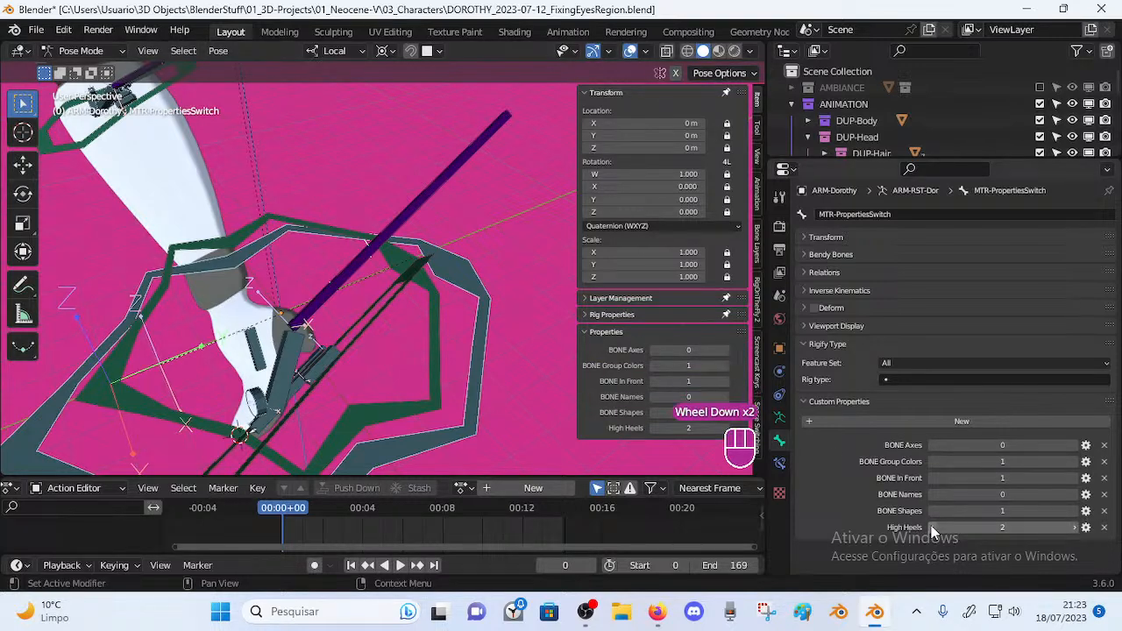
Step the High Heels property of MTR-PropertiesSwitch through its values to test the foot pose, leaving it at 1
{"action": "left_click", "coordinate": [654, 427]}
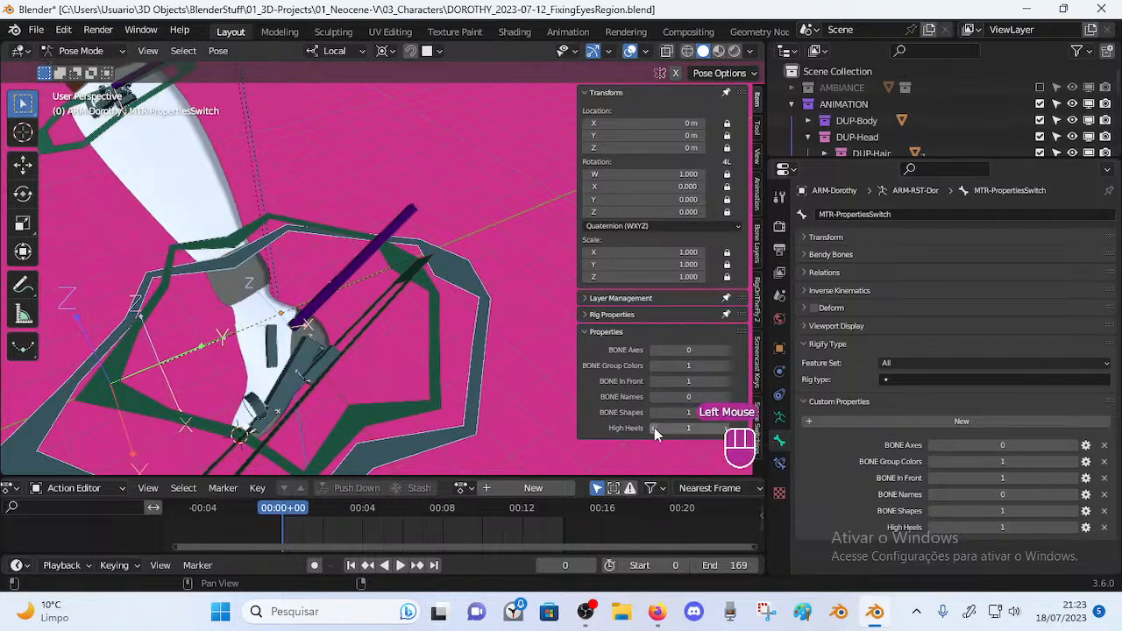
{"action": "left_click", "coordinate": [726, 428]}
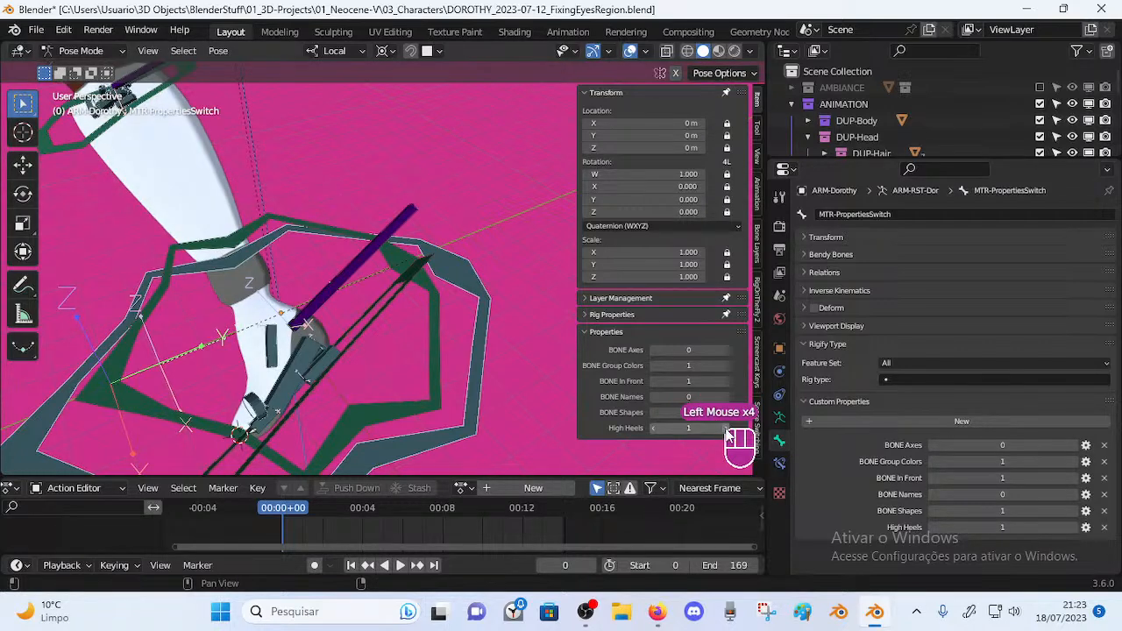
{"action": "left_click", "coordinate": [726, 428]}
{"action": "left_click", "coordinate": [726, 428]}
{"action": "left_click", "coordinate": [655, 432]}
{"action": "left_click", "coordinate": [655, 431]}
{"action": "left_click", "coordinate": [726, 429]}
{"action": "left_click", "coordinate": [637, 430]}
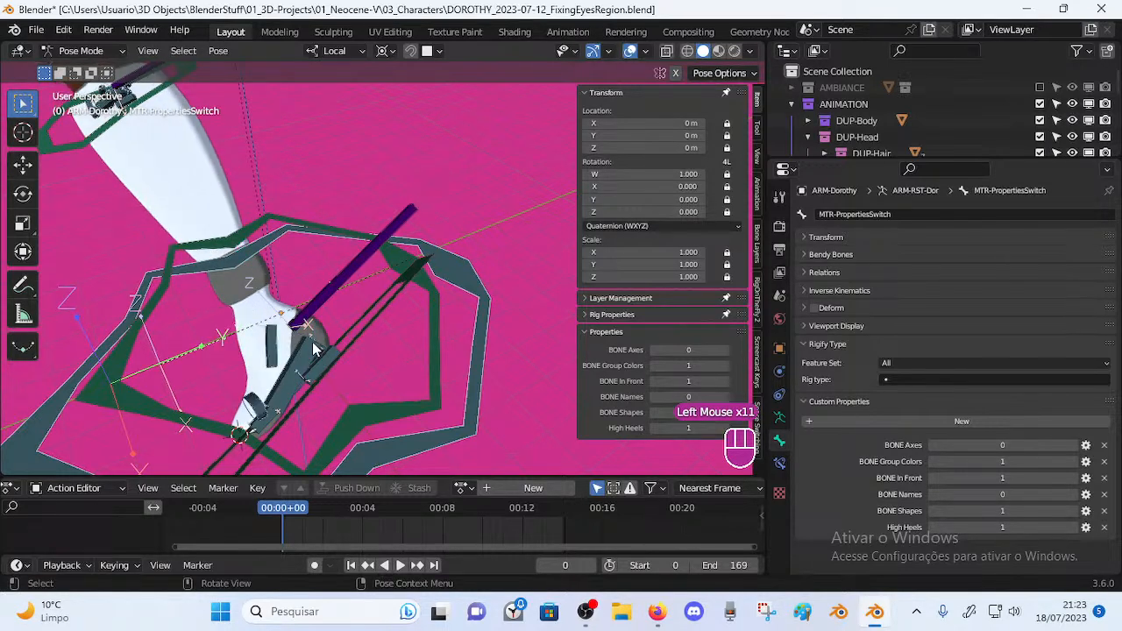
{"action": "middle_click_drag", "start_coordinate": [310, 344], "coordinate": [293, 344]}
{"action": "scroll", "coordinate": [307, 344], "scroll_direction": "down", "scroll_amount": 2}
{"action": "scroll", "coordinate": [313, 340], "scroll_direction": "up", "scroll_amount": 2}
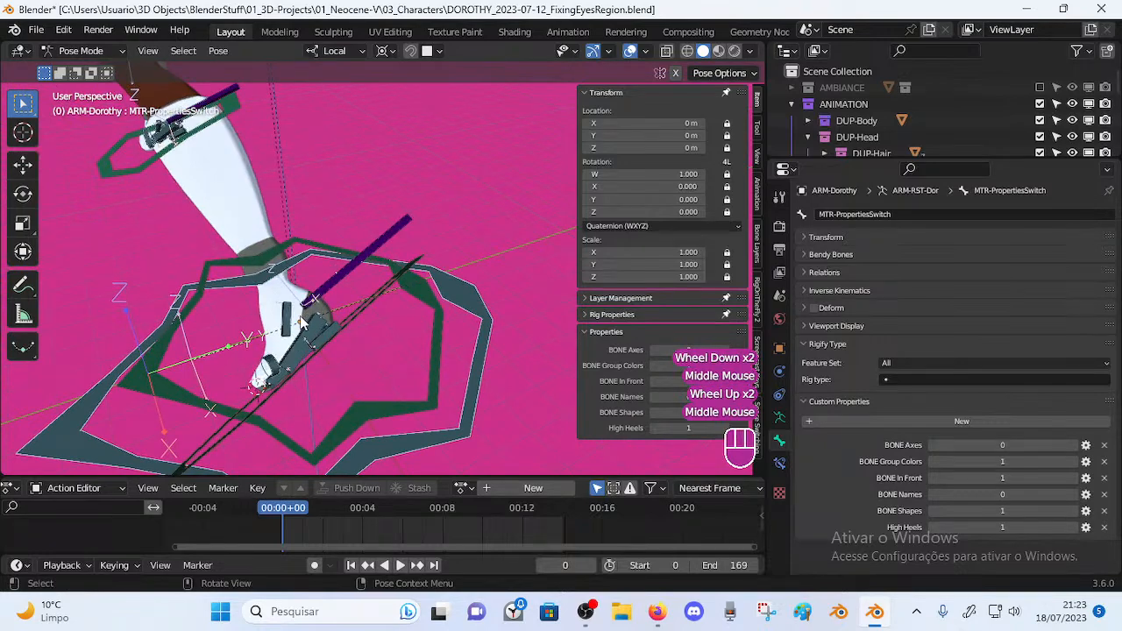
Switch the viewport to wireframe shading and frame the left foot's roll bones
{"action": "left_click", "coordinate": [687, 50]}
{"action": "scroll", "coordinate": [351, 331], "scroll_direction": "up", "scroll_amount": 2}
{"action": "mouse_move", "coordinate": [351, 332]}
{"action": "middle_mouse_down", "text": "shift"}
{"action": "mouse_move", "coordinate": [334, 288]}
{"action": "mouse_move", "coordinate": [363, 331]}
{"action": "mouse_move", "coordinate": [361, 319]}
{"action": "middle_mouse_up", "text": "shift"}
{"action": "scroll", "coordinate": [333, 286], "scroll_direction": "up", "scroll_amount": 2}
{"action": "middle_click_drag", "start_coordinate": [361, 319], "coordinate": [396, 344], "text": "shift"}
{"action": "middle_click_drag", "start_coordinate": [397, 344], "coordinate": [377, 298]}
{"action": "middle_click_drag", "start_coordinate": [377, 298], "coordinate": [374, 327], "text": "shift"}
{"action": "scroll", "coordinate": [376, 326], "scroll_direction": "up", "scroll_amount": 1}
{"action": "scroll", "coordinate": [429, 315], "scroll_direction": "down", "scroll_amount": 2}
{"action": "mouse_move", "coordinate": [441, 303]}
{"action": "middle_mouse_down", "text": "shift"}
{"action": "mouse_move", "coordinate": [412, 320]}
{"action": "mouse_move", "coordinate": [453, 297]}
{"action": "middle_mouse_up", "text": "shift"}
{"action": "scroll", "coordinate": [524, 319], "scroll_direction": "down", "scroll_amount": 2}
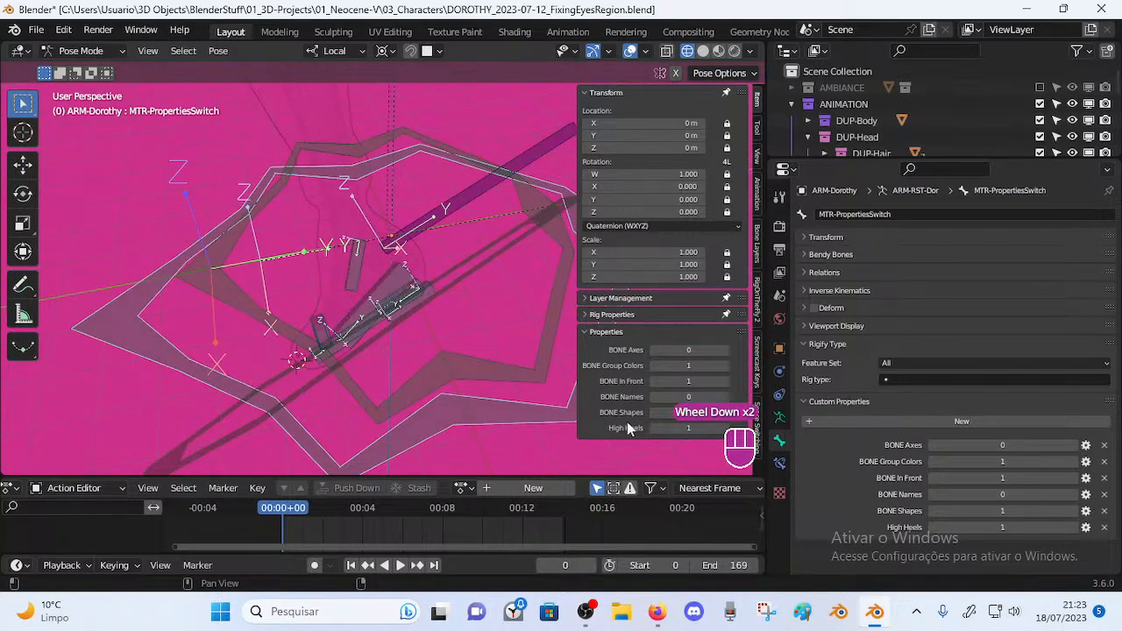
Toggle High Heels between 1 and 2 in wireframe to test the foot roll bones, leaving it at 1
{"action": "left_click", "coordinate": [726, 431]}
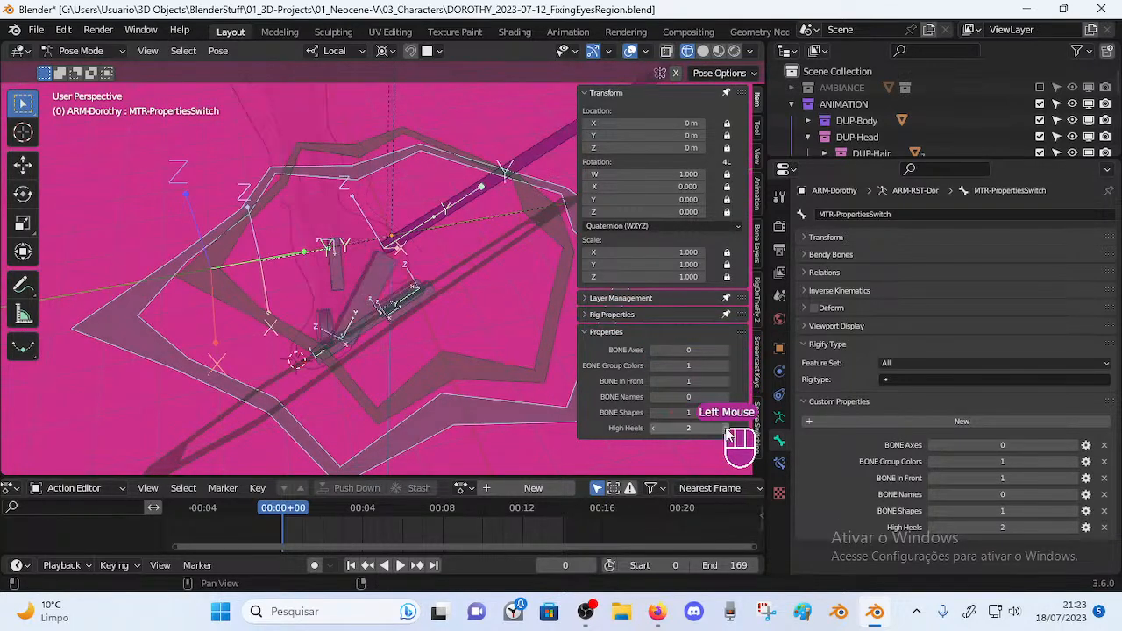
{"action": "left_click", "coordinate": [654, 428]}
{"action": "left_click", "coordinate": [718, 430]}
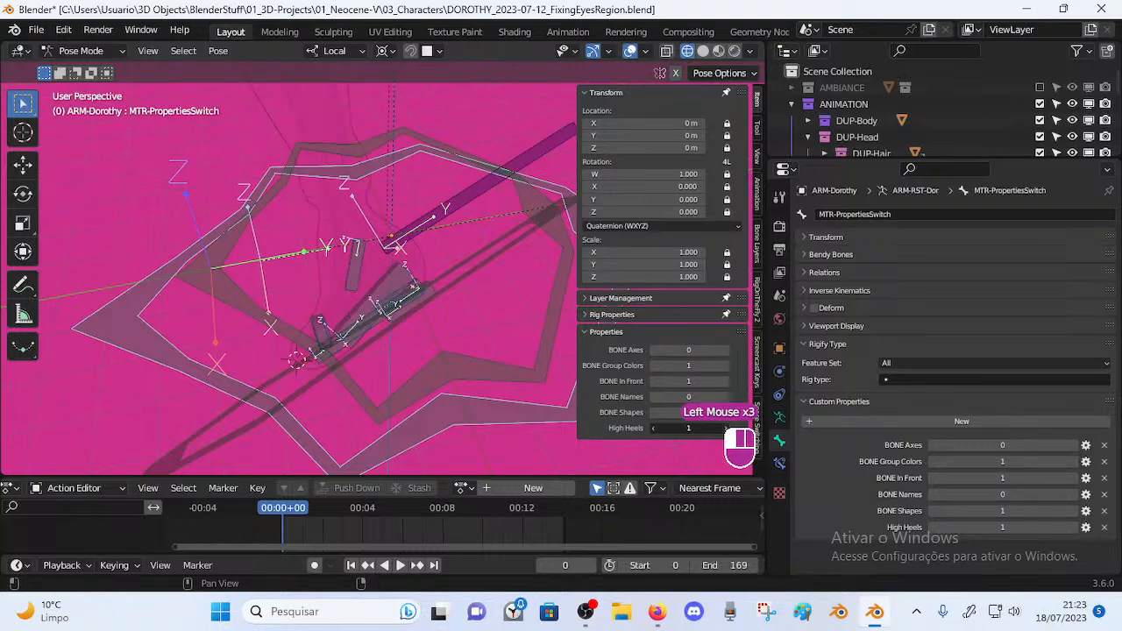
{"action": "left_click", "coordinate": [652, 427]}
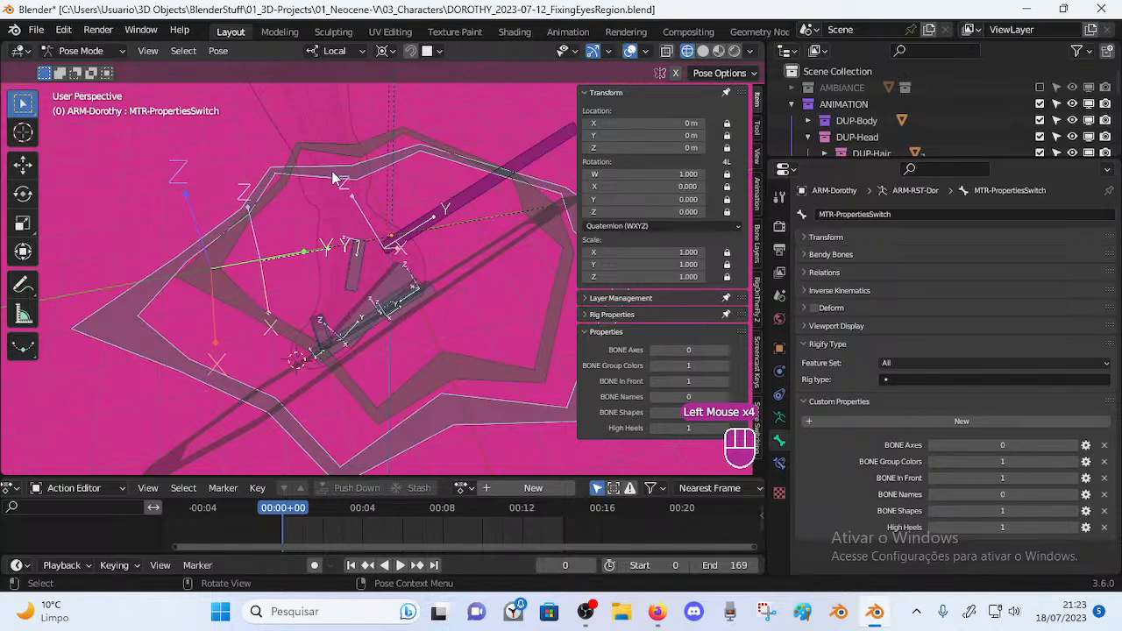
{"action": "scroll", "coordinate": [330, 203], "scroll_direction": "down", "scroll_amount": 2}
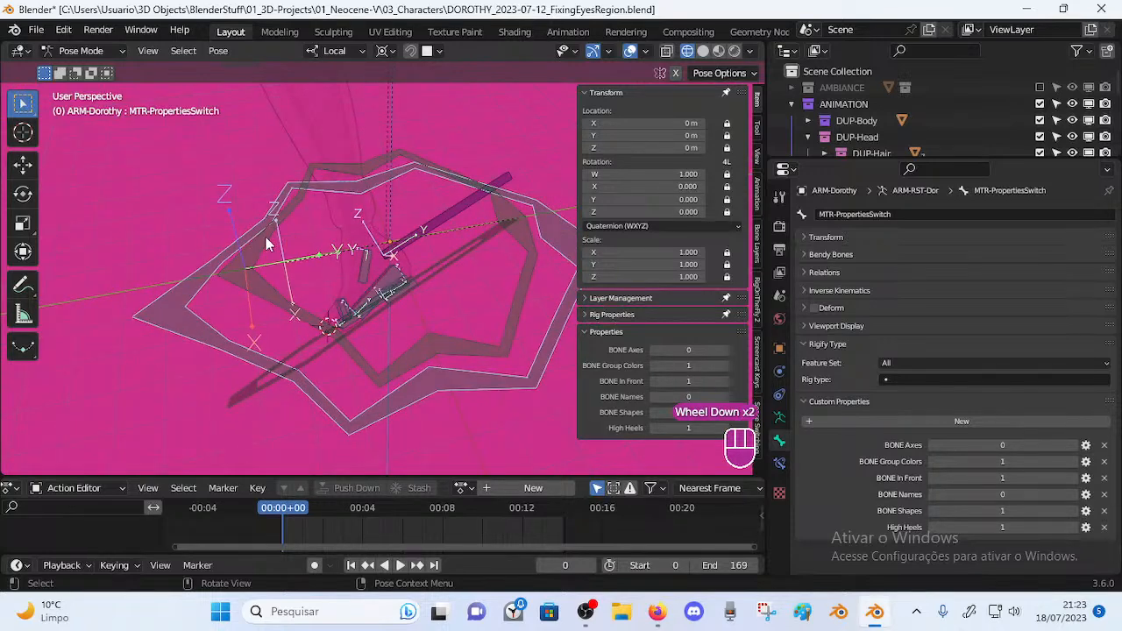
{"action": "scroll", "coordinate": [302, 272], "scroll_direction": "up", "scroll_amount": 1}
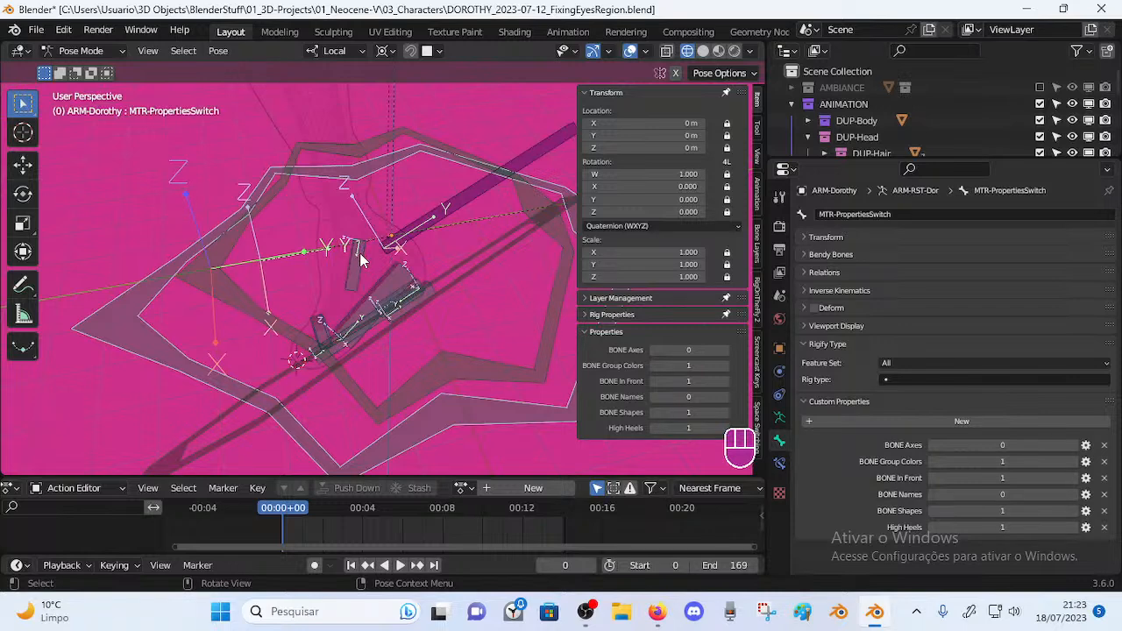
From a closer angle on the foot bones, set High Heels to 2 and return it to 1
{"action": "middle_click_drag", "start_coordinate": [362, 260], "coordinate": [350, 333]}
{"action": "scroll", "coordinate": [346, 323], "scroll_direction": "up", "scroll_amount": 1}
{"action": "scroll", "coordinate": [342, 305], "scroll_direction": "down", "scroll_amount": 1}
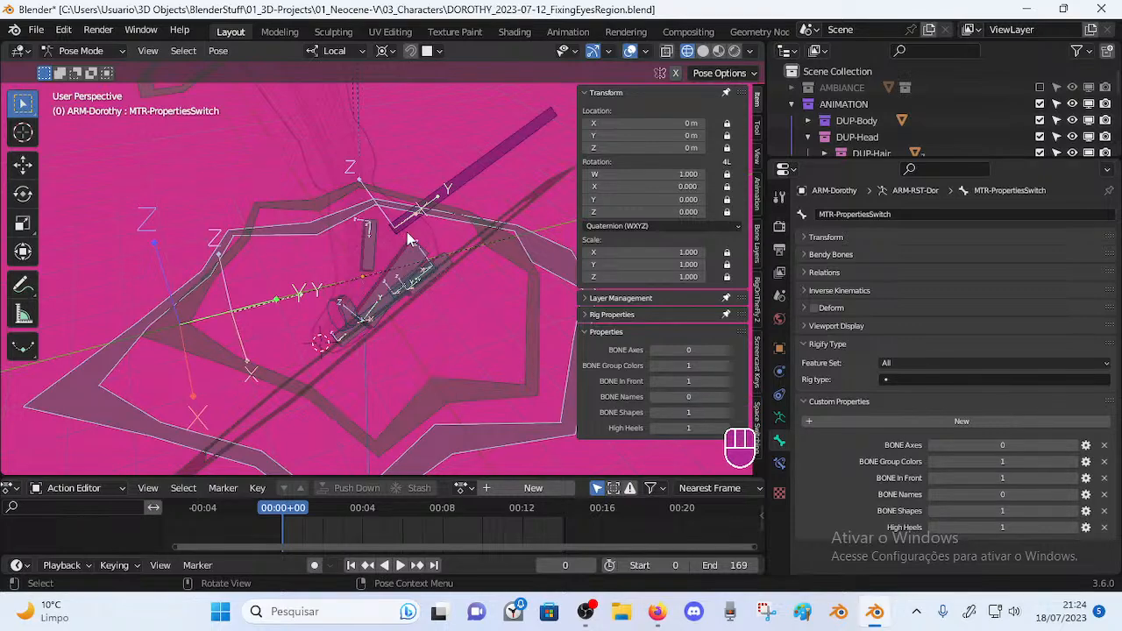
{"action": "scroll", "coordinate": [383, 280], "scroll_direction": "up", "scroll_amount": 1}
{"action": "middle_click_drag", "start_coordinate": [384, 281], "coordinate": [377, 303]}
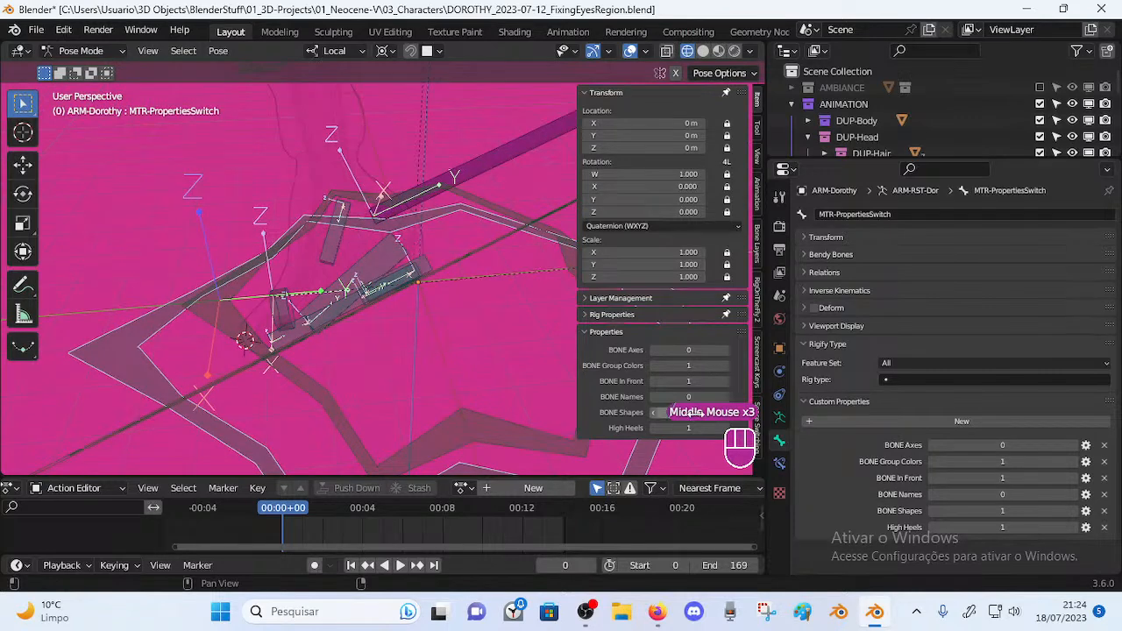
{"action": "left_click", "coordinate": [719, 427]}
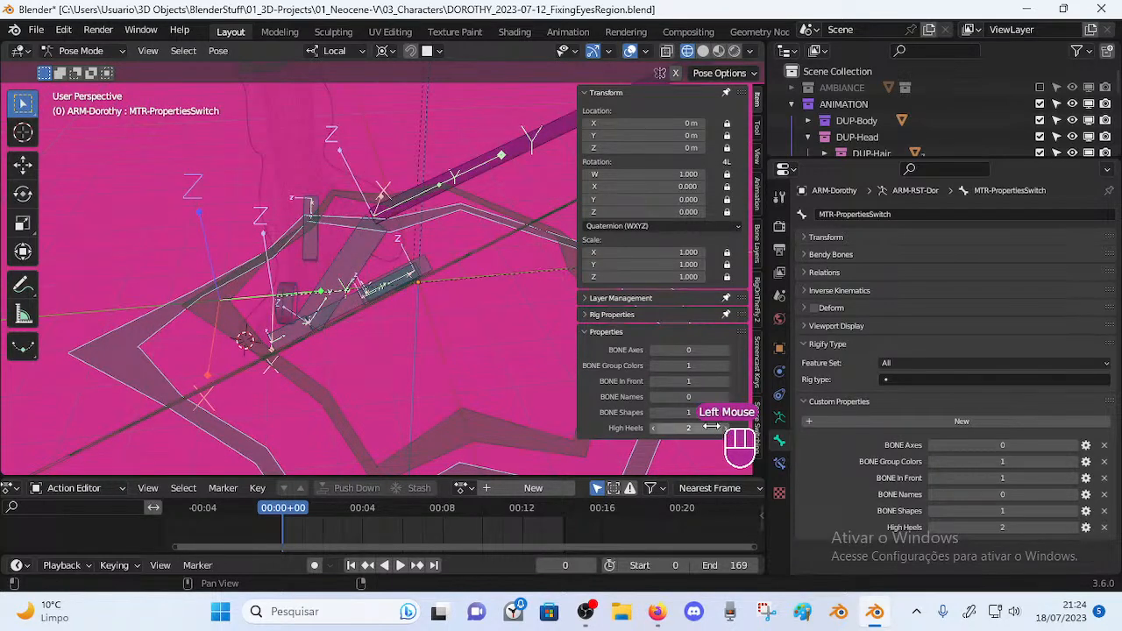
{"action": "left_click", "coordinate": [663, 428]}
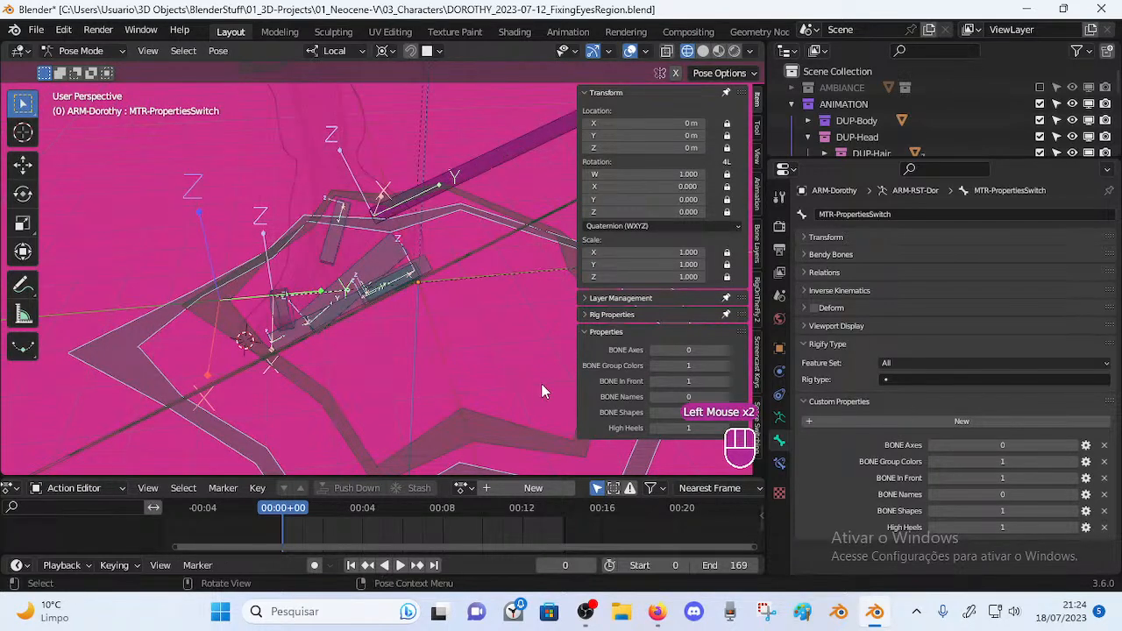
Select the MCH-FootToes-ROLL.L bone among the overlapping foot bones and show its bone constraints
{"action": "left_click", "coordinate": [407, 280]}
{"action": "left_click", "coordinate": [392, 269]}
{"action": "middle_click_drag", "start_coordinate": [408, 295], "coordinate": [461, 263]}
{"action": "left_click", "coordinate": [471, 200]}
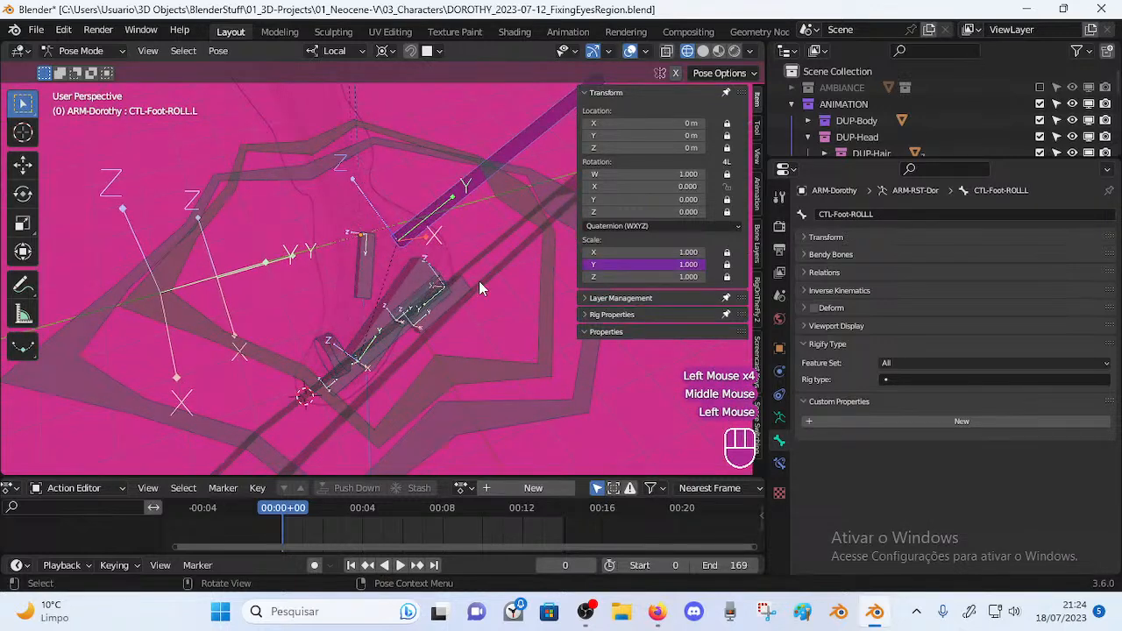
{"action": "left_click", "coordinate": [413, 280]}
{"action": "left_click", "coordinate": [413, 279]}
{"action": "left_click", "coordinate": [453, 197]}
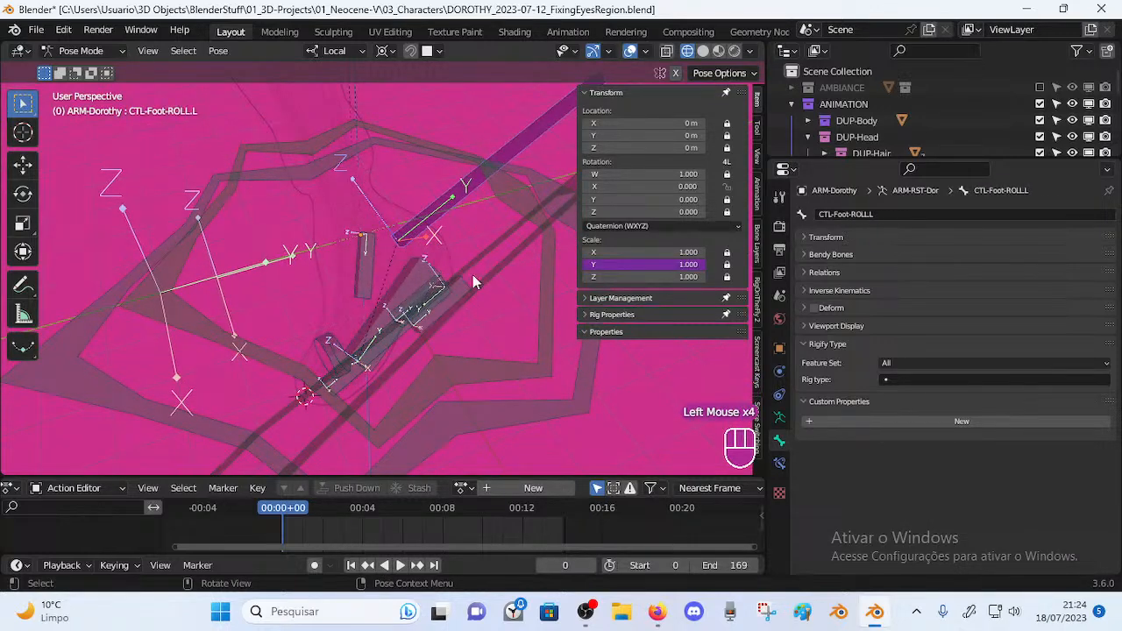
{"action": "left_click", "coordinate": [447, 305]}
{"action": "left_click", "coordinate": [441, 187]}
{"action": "left_click", "coordinate": [397, 298]}
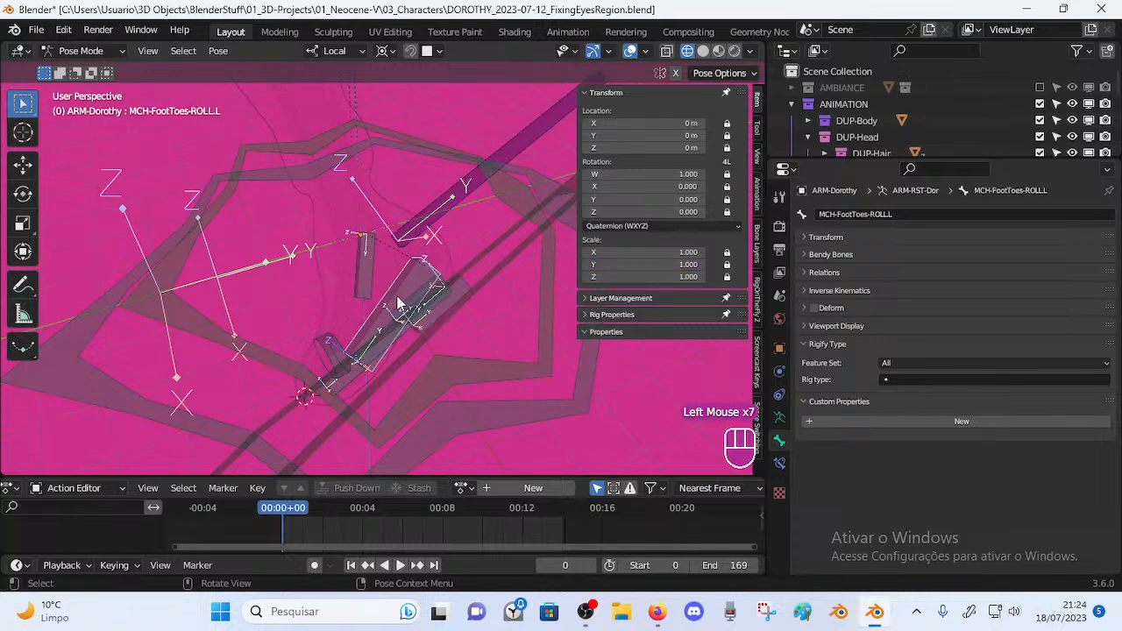
{"action": "left_click", "coordinate": [779, 463]}
{"action": "left_click", "coordinate": [779, 463]}
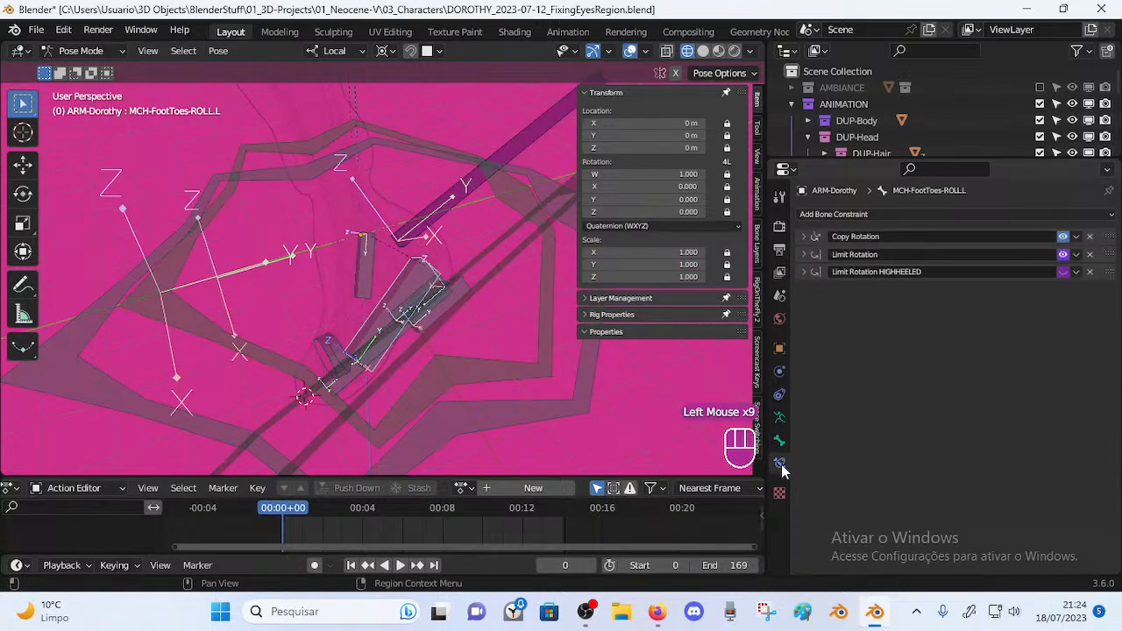
Inspect the settings of the Limit Rotation HIGHHEELED constraint, collapse it, and try its visibility toggle
{"action": "left_click", "coordinate": [803, 272]}
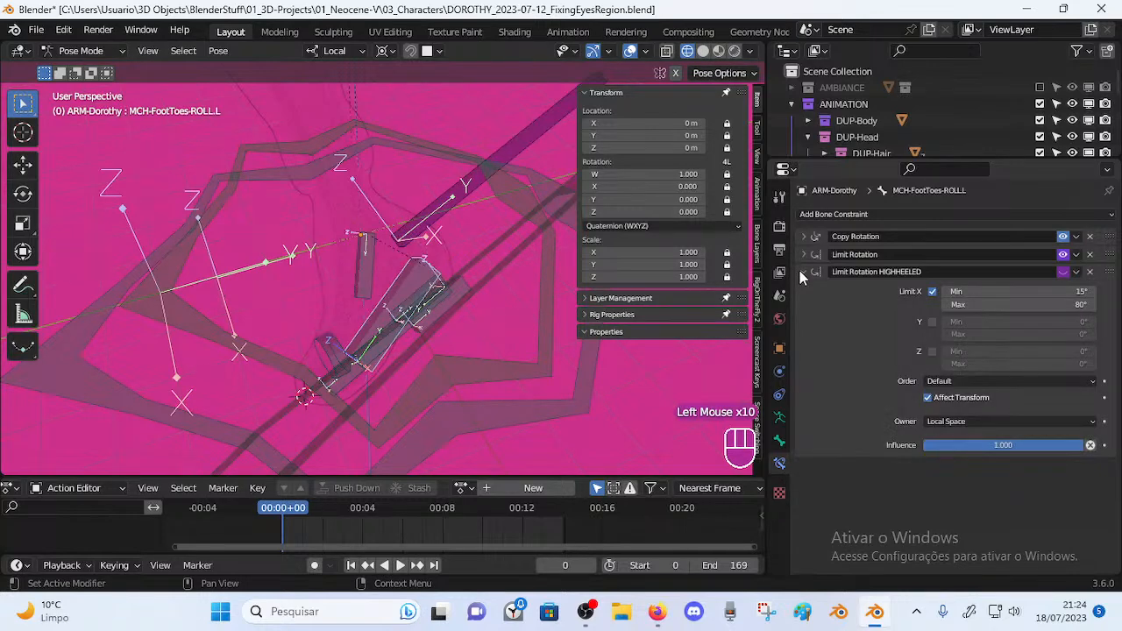
{"action": "left_click", "coordinate": [807, 273]}
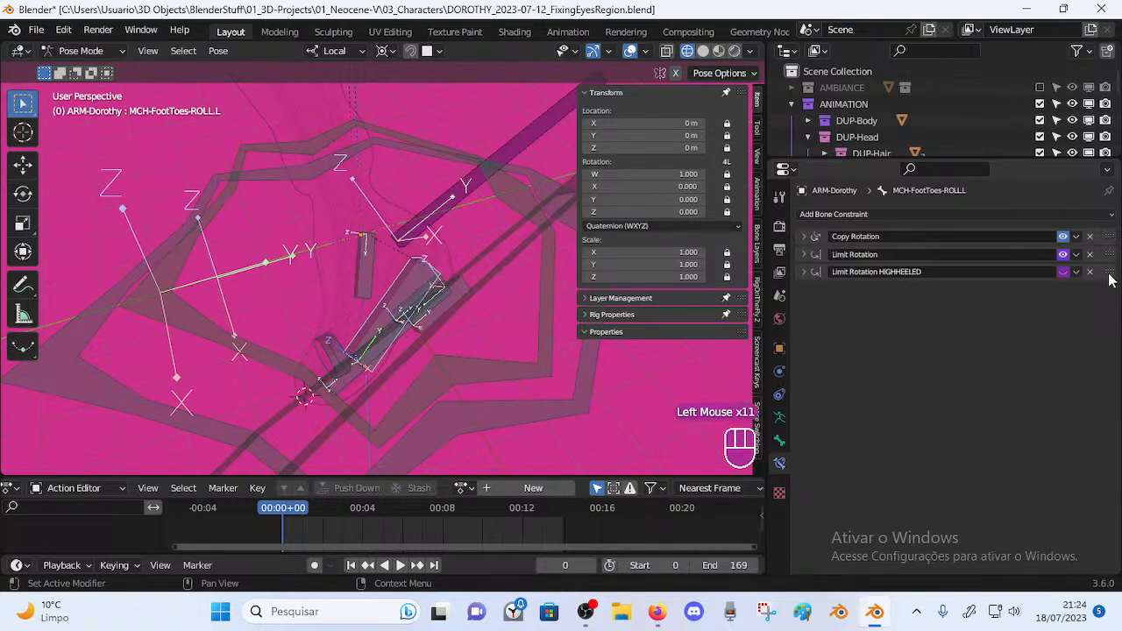
{"action": "left_click", "coordinate": [1064, 272]}
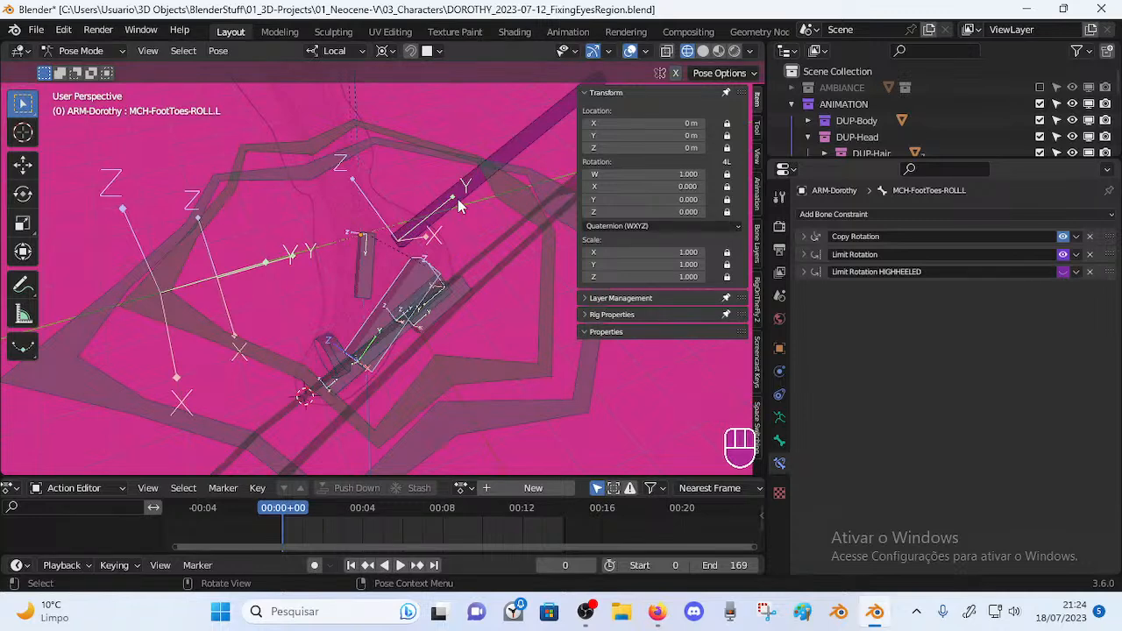
Check the custom properties of the MTR-PropertiesSwitch bone and return to the MCH-FootToes-ROLL.L constraints
{"action": "left_click", "coordinate": [592, 331]}
{"action": "left_click", "coordinate": [593, 331]}
{"action": "left_click", "coordinate": [589, 372]}
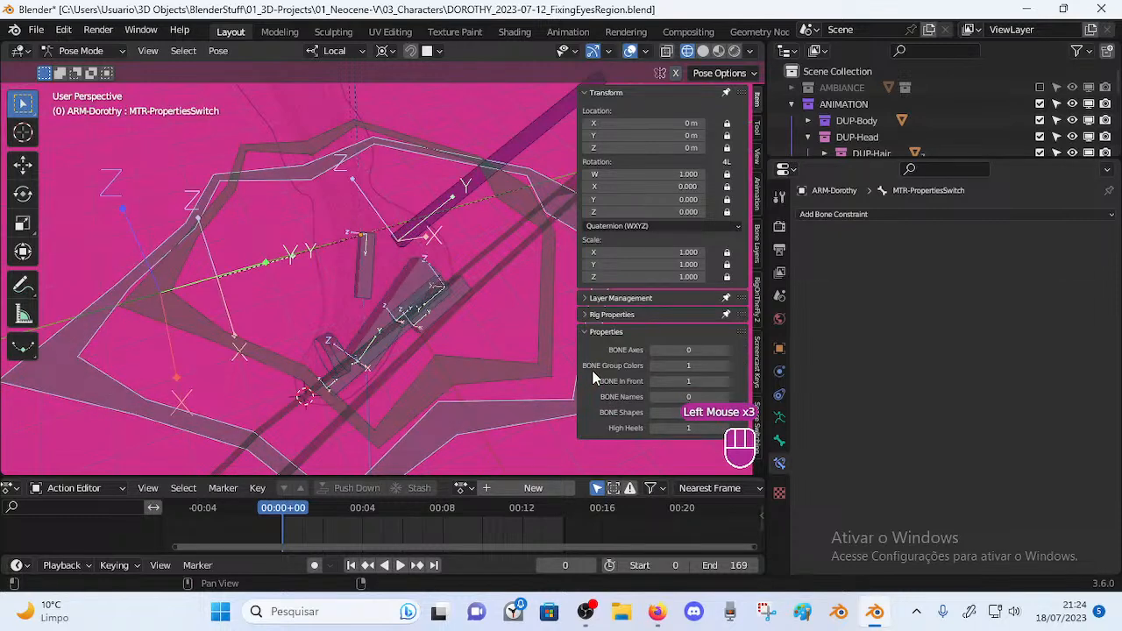
{"action": "left_click", "coordinate": [444, 286]}
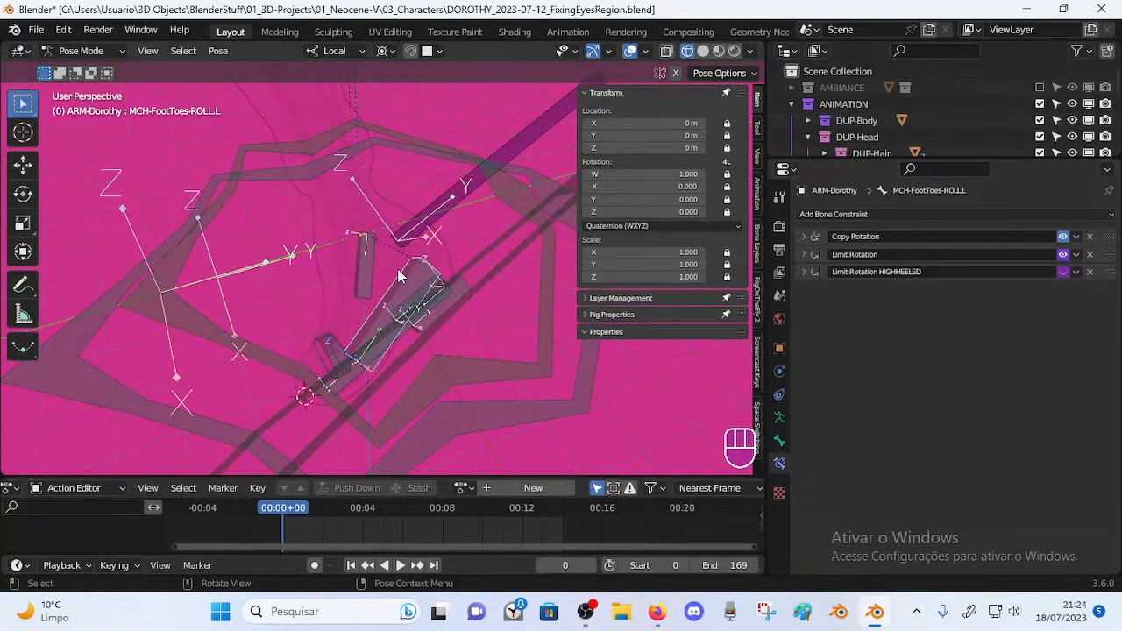
Set High Heels on the MTR-PropertiesSwitch bone to 2 and reselect MCH-FootToes-ROLL.L
{"action": "left_click", "coordinate": [571, 386]}
{"action": "left_click", "coordinate": [570, 385]}
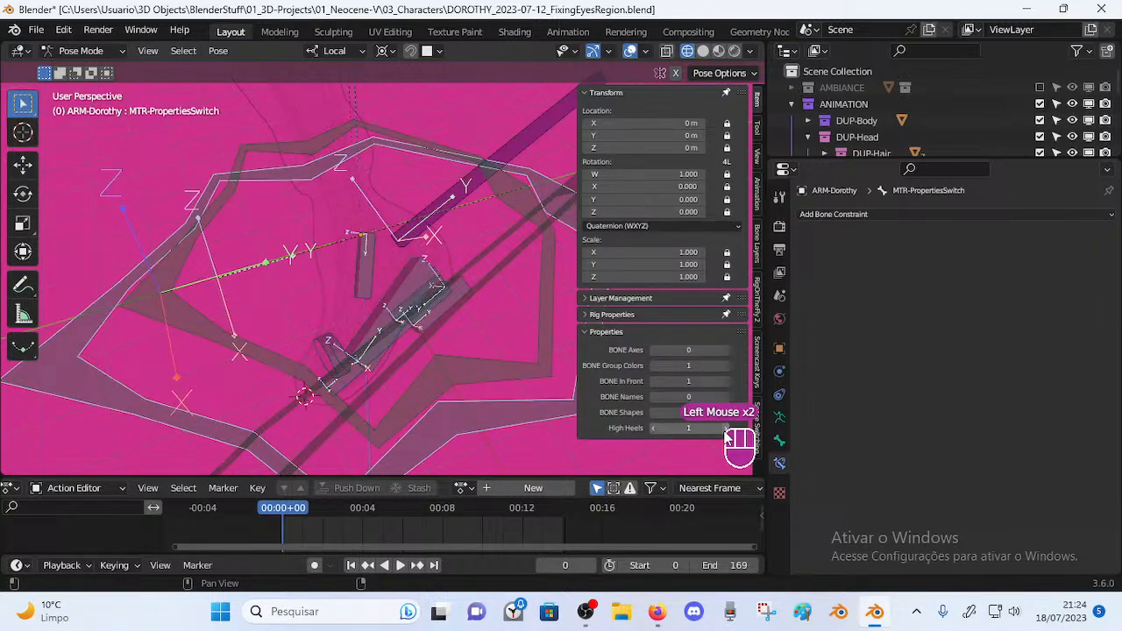
{"action": "left_click", "coordinate": [723, 428]}
{"action": "left_click", "coordinate": [401, 268]}
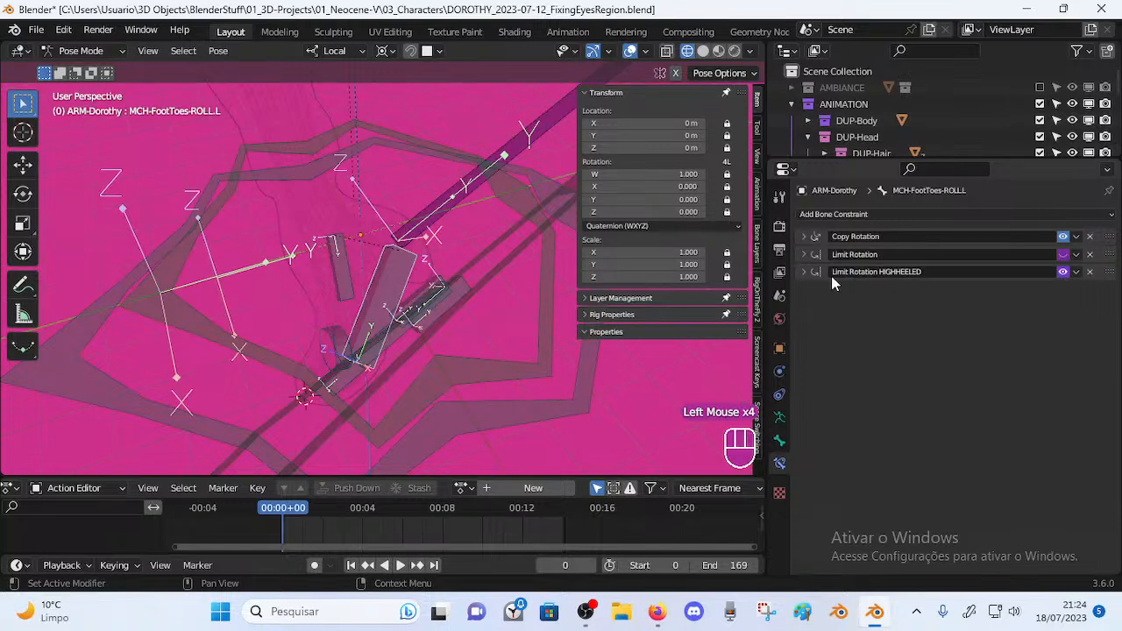
Expand the Limit Rotation and Limit Rotation HIGHHEELED constraints of MCH-FootToes-ROLL.L
{"action": "left_click", "coordinate": [805, 254]}
{"action": "left_click", "coordinate": [804, 449]}
{"action": "scroll", "coordinate": [909, 334], "scroll_direction": "down", "scroll_amount": 2}
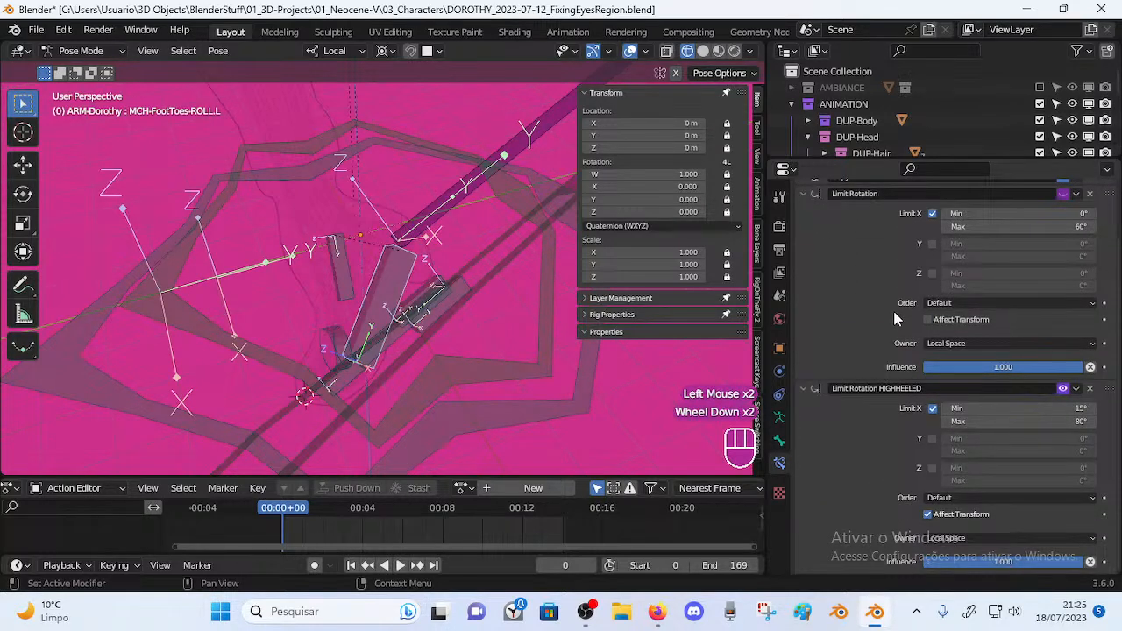
{"action": "scroll", "coordinate": [1002, 257], "scroll_direction": "up", "scroll_amount": 1}
{"action": "scroll", "coordinate": [405, 274], "scroll_direction": "down", "scroll_amount": 1}
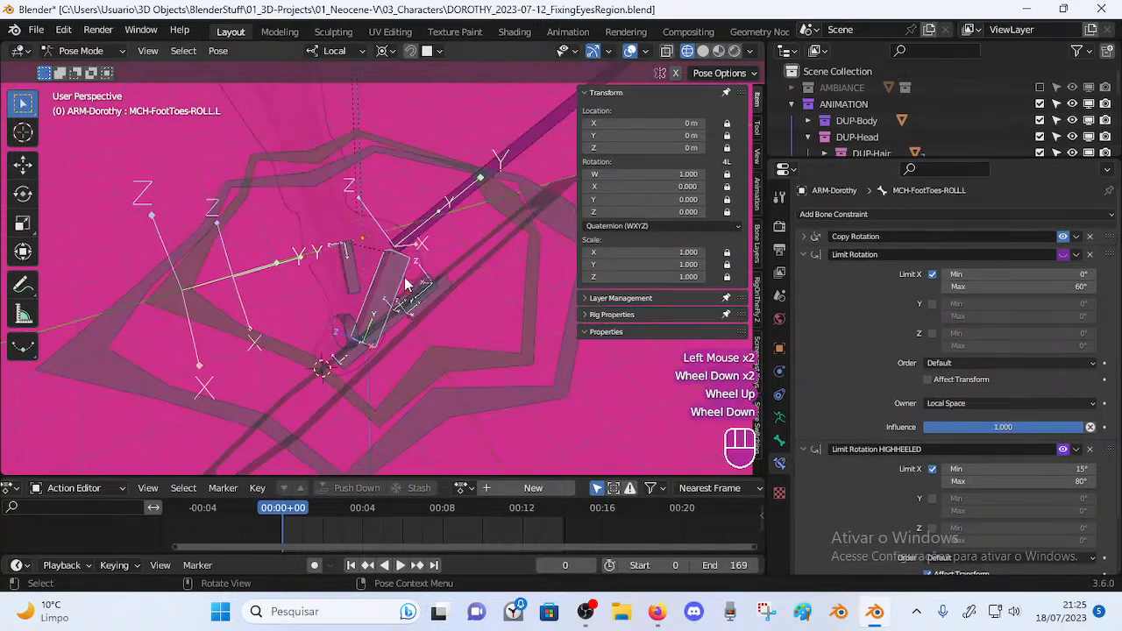
Compare the minimum and maximum X limits of the two Limit Rotation constraints with the MCH-FootToes-ROLL.L bone in the viewport
{"action": "scroll", "coordinate": [390, 294], "scroll_direction": "up", "scroll_amount": 2}
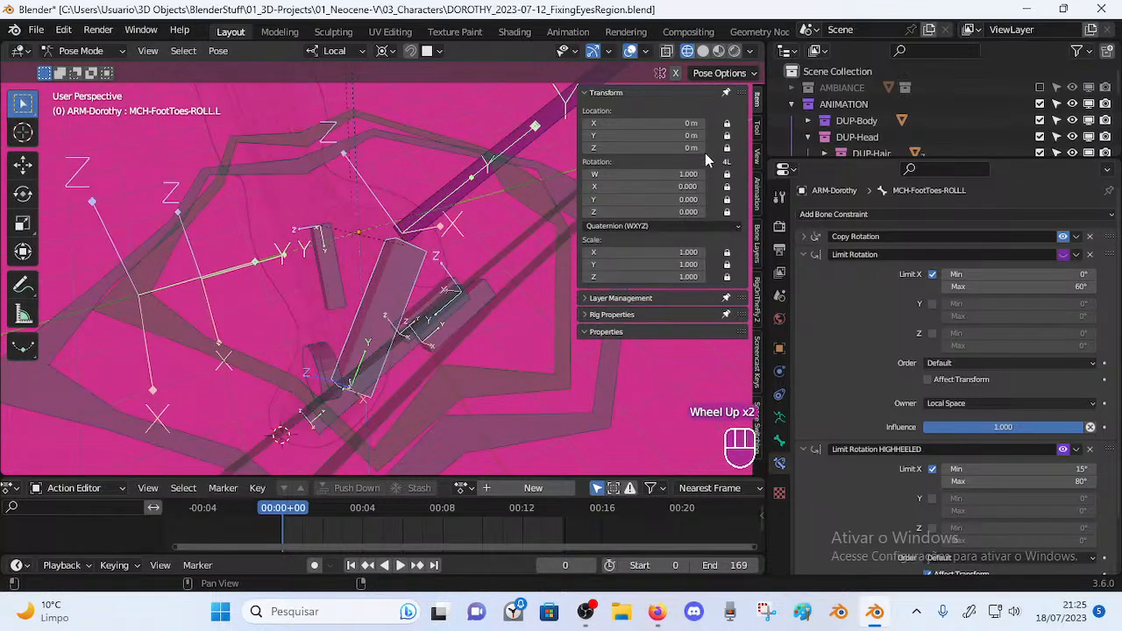
{"action": "left_click", "coordinate": [412, 357]}
{"action": "left_click", "coordinate": [380, 316]}
{"action": "left_click", "coordinate": [399, 347]}
{"action": "left_click", "coordinate": [378, 320]}
{"action": "left_click", "coordinate": [396, 352]}
{"action": "left_click", "coordinate": [399, 355]}
{"action": "left_click", "coordinate": [400, 355]}
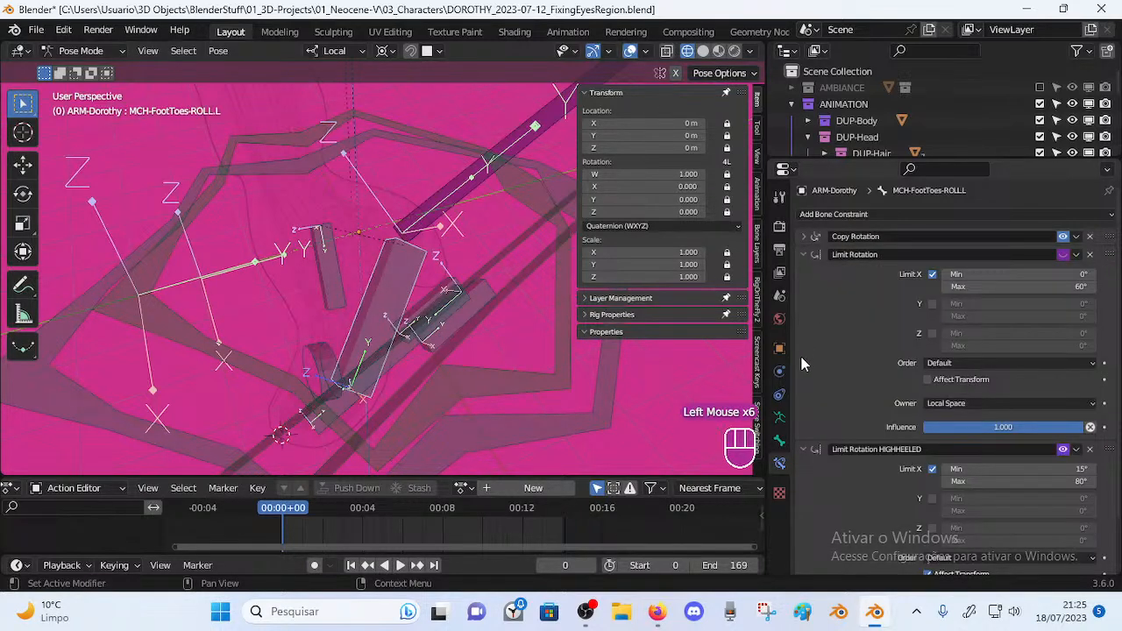
{"action": "scroll", "coordinate": [876, 405], "scroll_direction": "down", "scroll_amount": 2}
{"action": "scroll", "coordinate": [1009, 412], "scroll_direction": "up", "scroll_amount": 2}
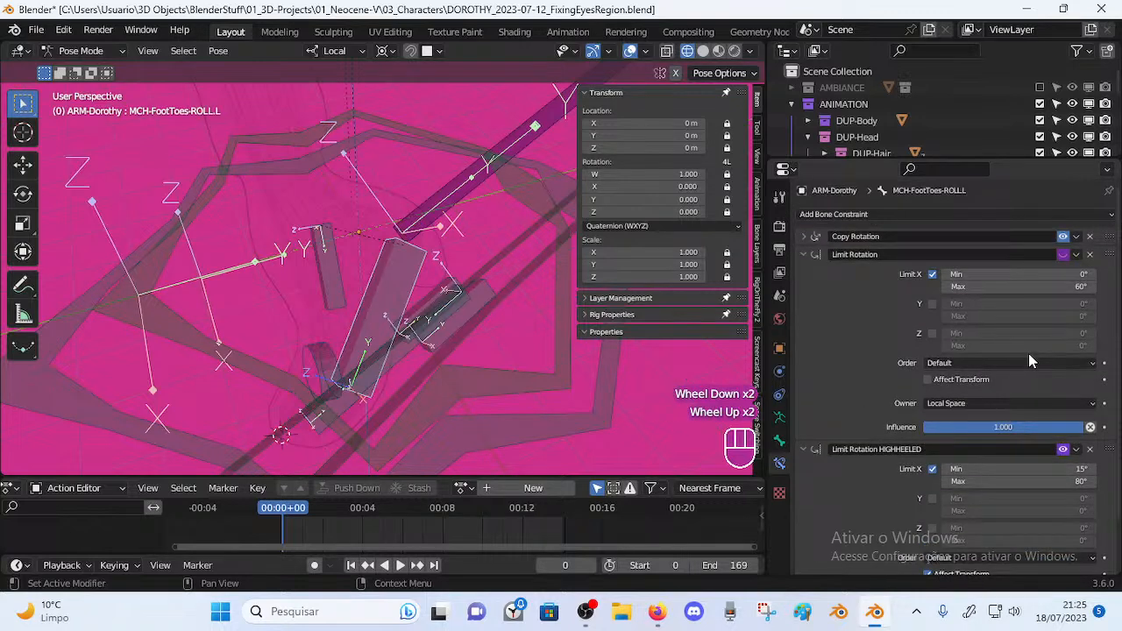
{"action": "scroll", "coordinate": [1029, 354], "scroll_direction": "down", "scroll_amount": 1}
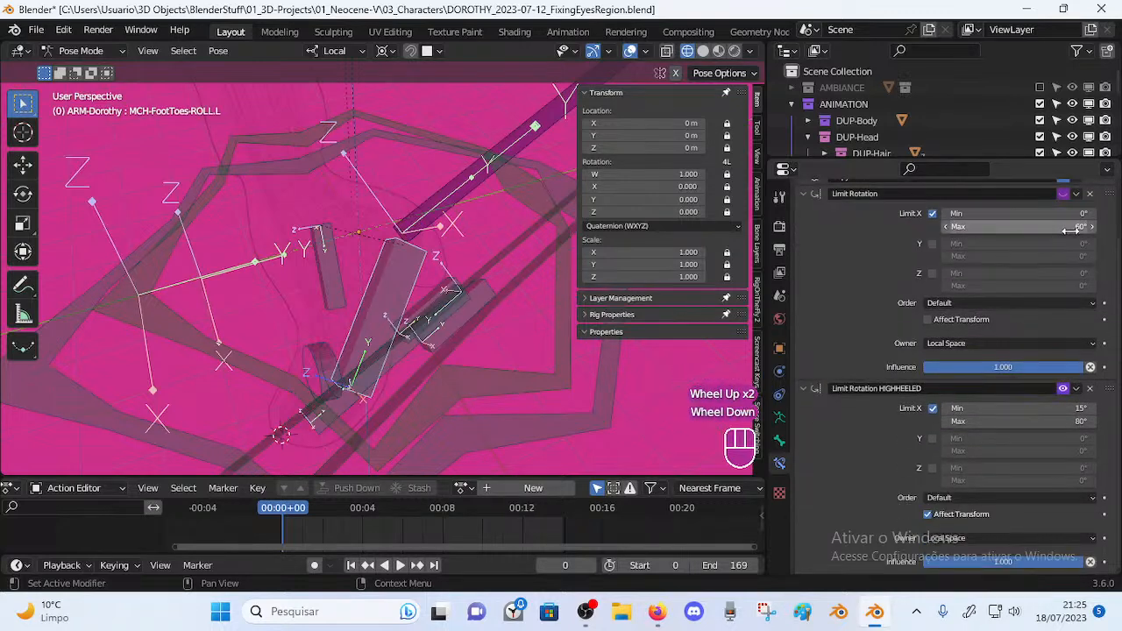
{"action": "scroll", "coordinate": [338, 349], "scroll_direction": "down", "scroll_amount": 2}
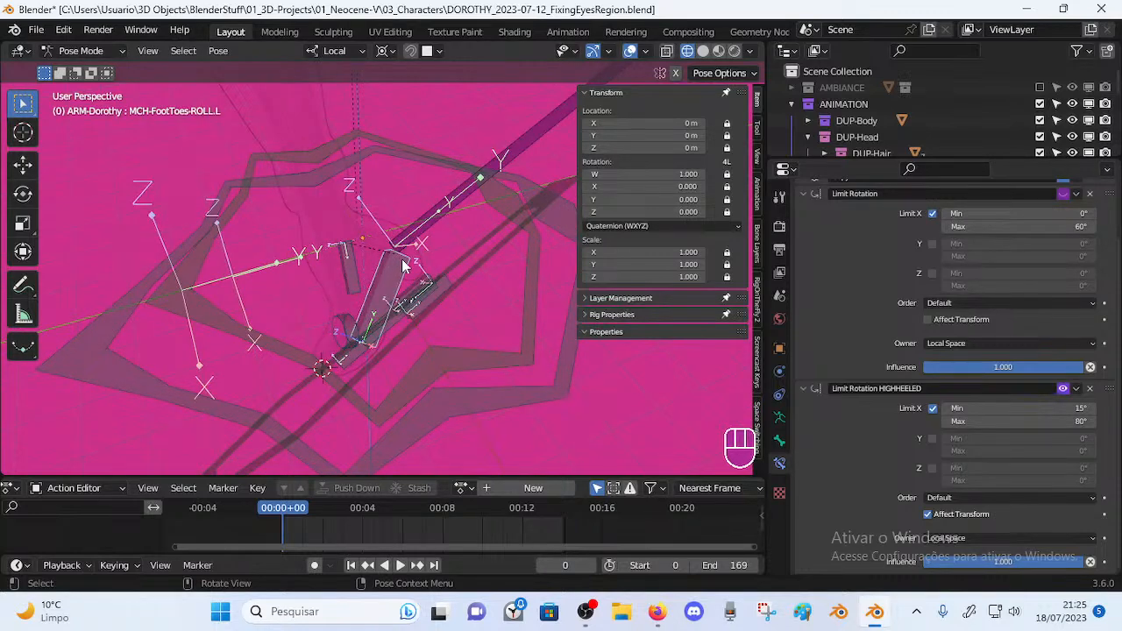
Select the MTR-PropertiesSwitch bone again and raise its High Heels property
{"action": "mouse_move", "coordinate": [349, 260]}
{"action": "middle_mouse_down"}
{"action": "mouse_move", "coordinate": [373, 280]}
{"action": "mouse_move", "coordinate": [351, 279]}
{"action": "middle_mouse_up"}
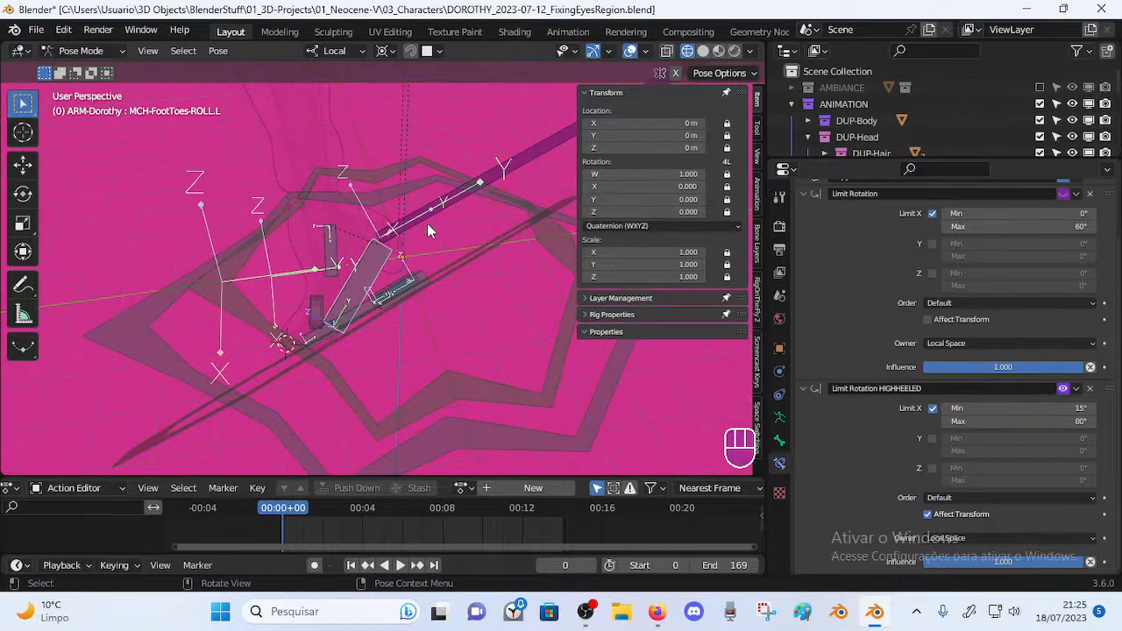
{"action": "key", "text": "a"}
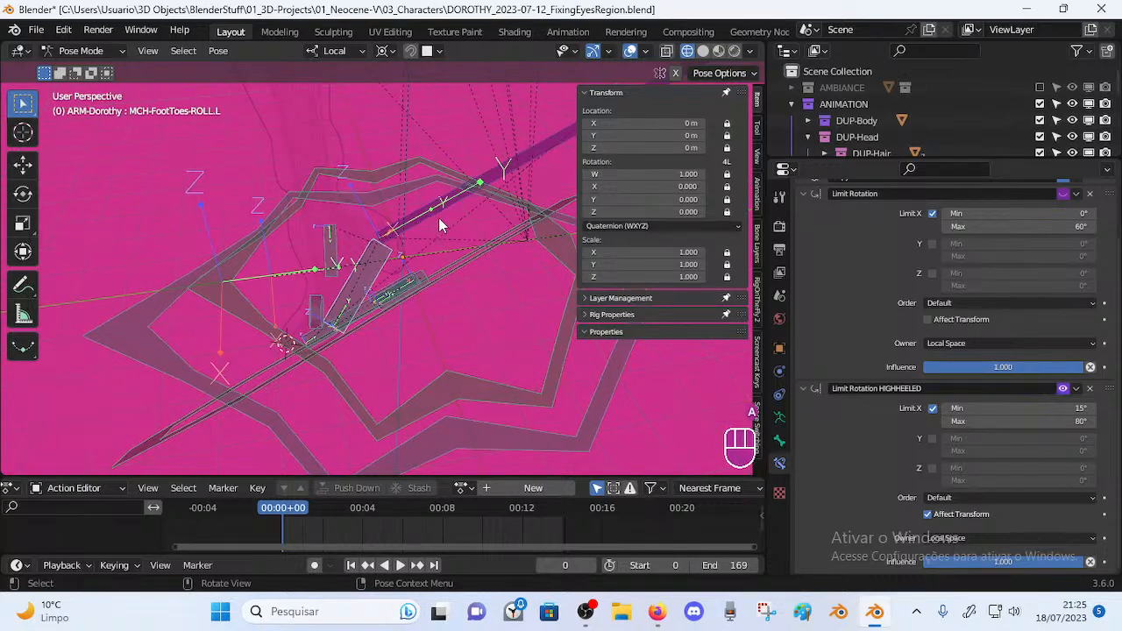
{"action": "key", "text": "a"}
{"action": "left_click", "coordinate": [584, 330]}
{"action": "left_click", "coordinate": [585, 330]}
{"action": "left_click", "coordinate": [602, 432]}
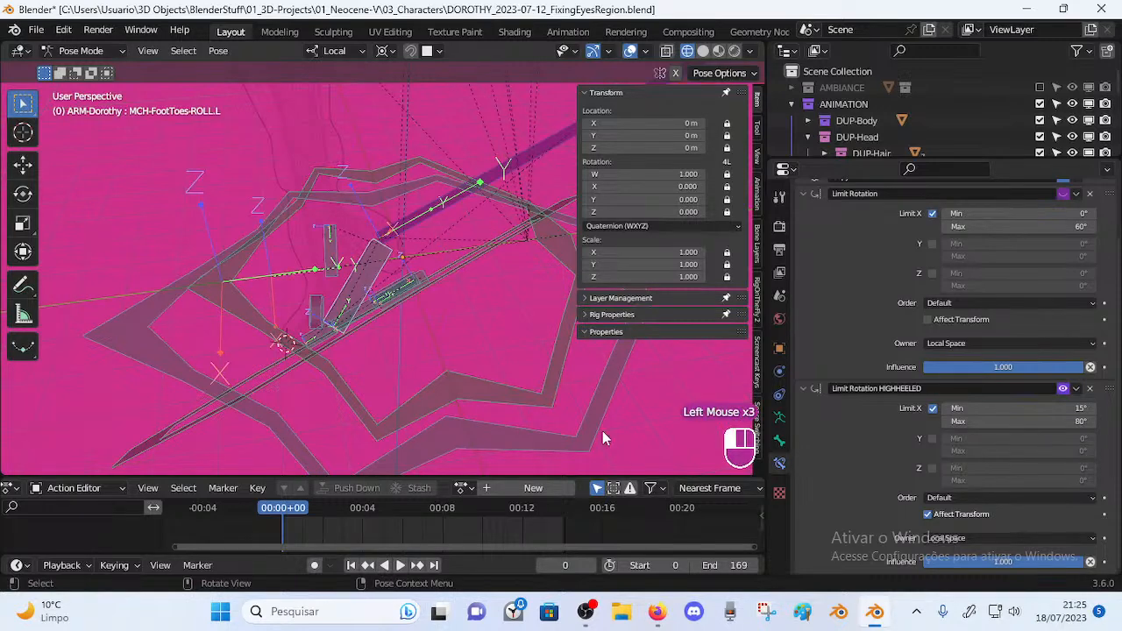
{"action": "left_click", "coordinate": [692, 428]}
{"action": "left_click", "coordinate": [726, 428]}
Select the CTL-Foot-ROLL.L control and try rotating it about its local X axis, cancelling each rotation
{"action": "key", "text": "a"}
{"action": "key", "text": "alt+q"}
{"action": "key", "text": "alt+q"}
{"action": "key", "text": "alt+q"}
{"action": "left_click", "coordinate": [454, 235]}
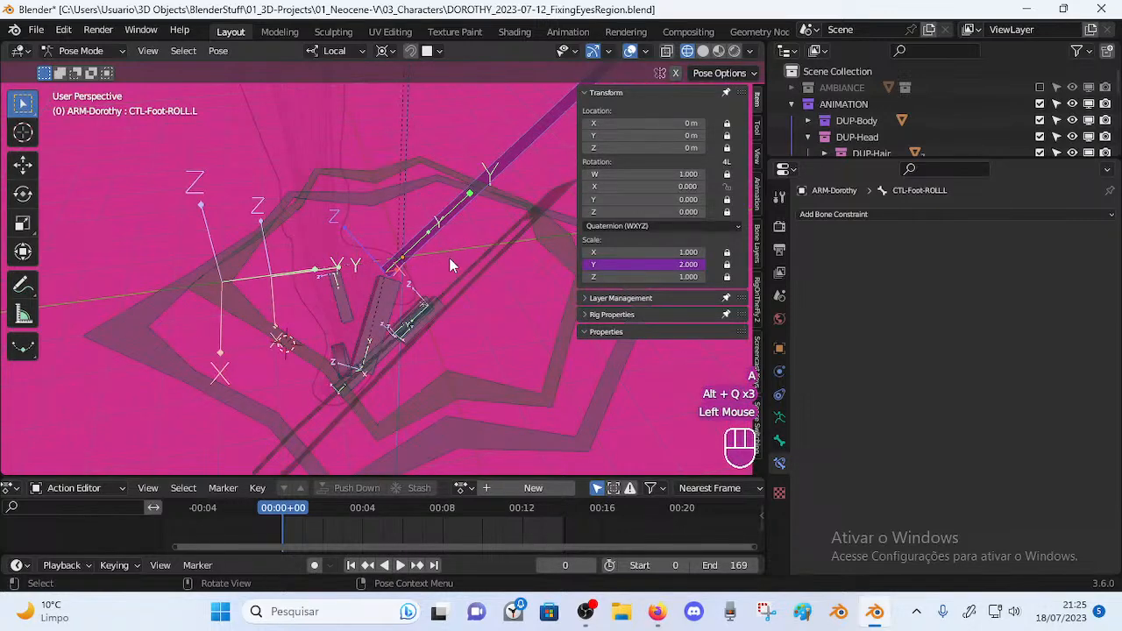
{"action": "key", "text": "r"}
{"action": "key", "text": "x"}
{"action": "key", "text": "Escape"}
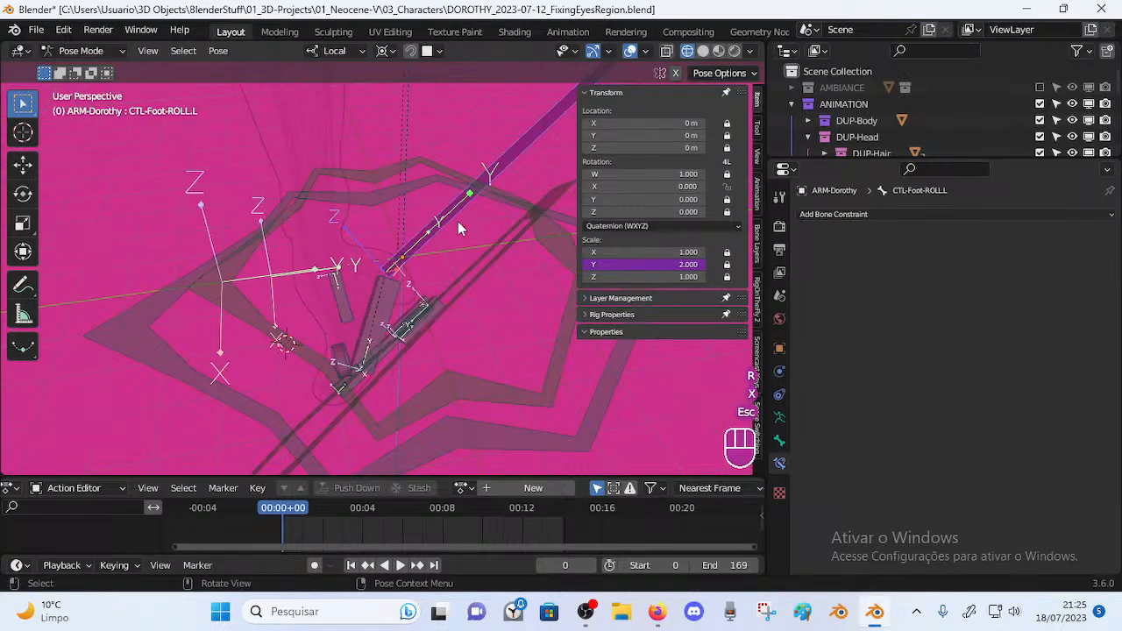
{"action": "key", "text": "r"}
{"action": "key", "text": "x"}
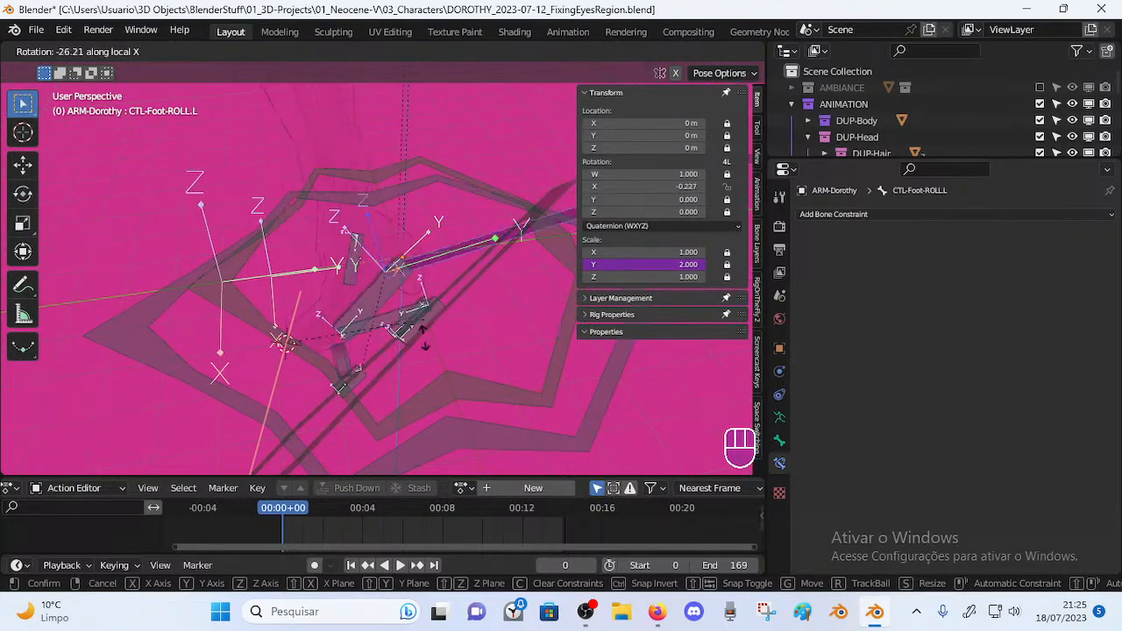
{"action": "key", "text": "Escape"}
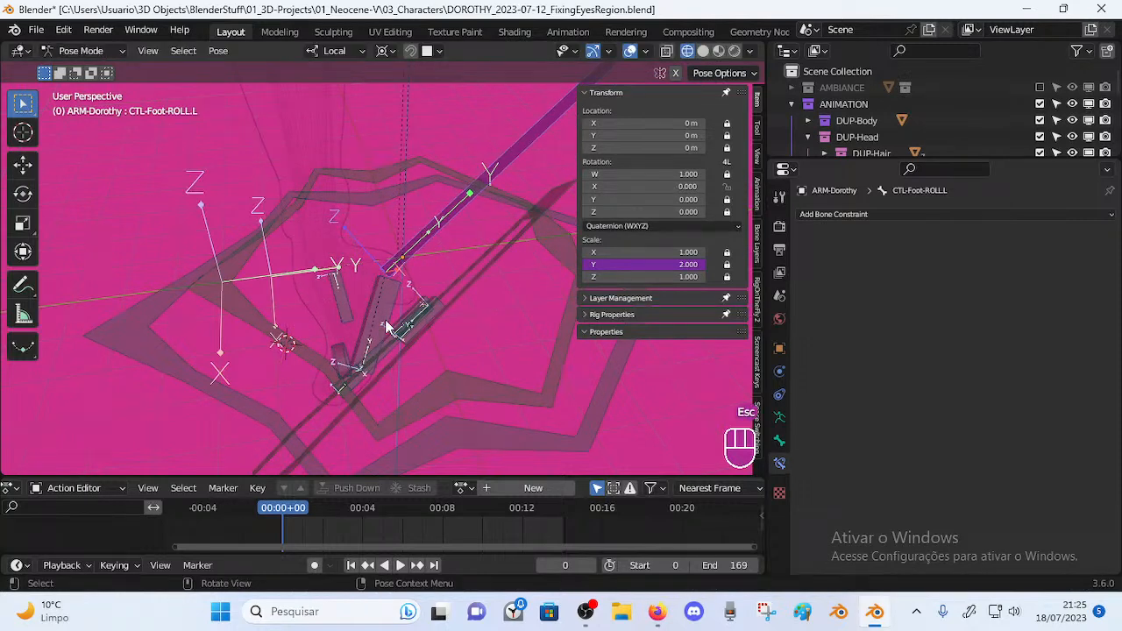
Select MCH-FootHeel-ROLL.L, MCH-FootToes-ROLL.L and MCH-Foot-IK.L in turn to inspect the constraints on the left foot's mechanism bones
{"action": "left_click", "coordinate": [392, 358]}
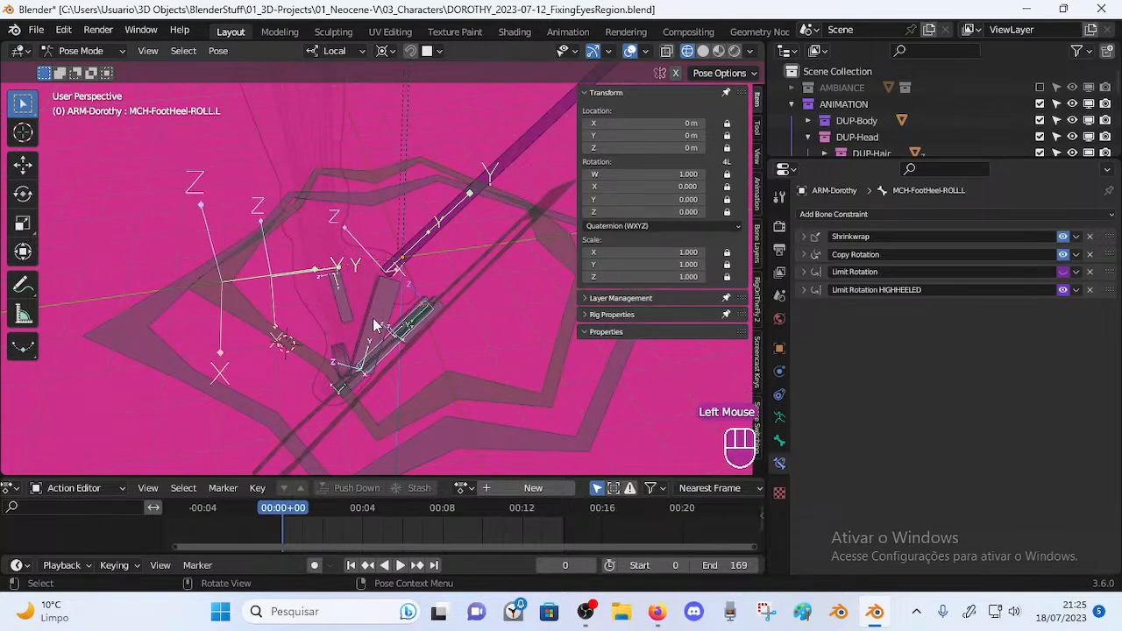
{"action": "left_click", "coordinate": [373, 323]}
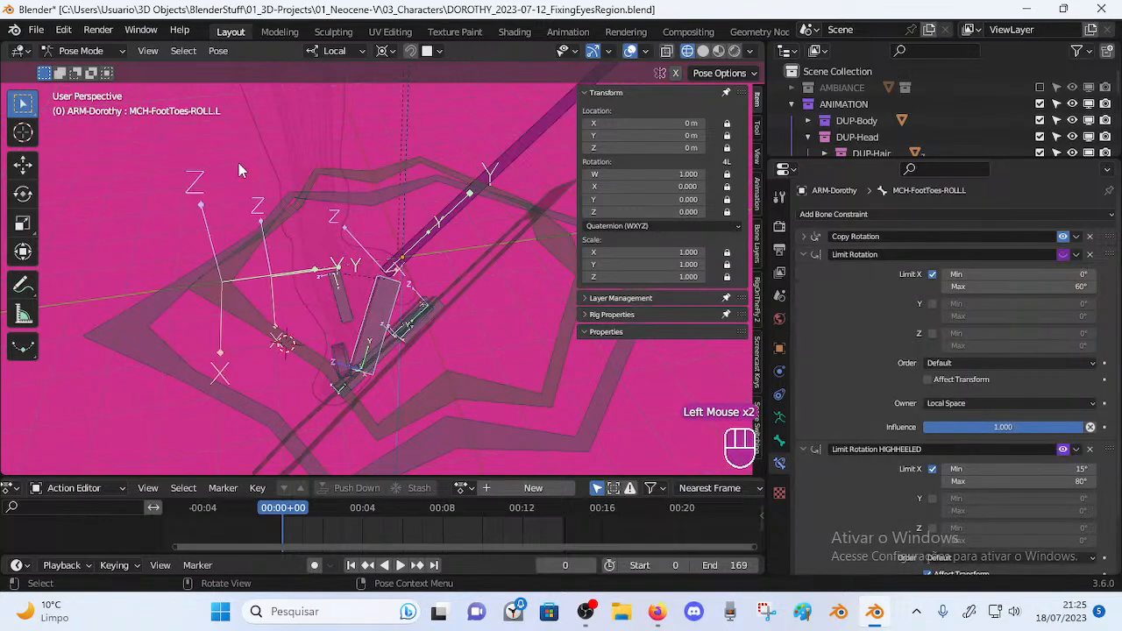
{"action": "left_click", "coordinate": [393, 357]}
{"action": "left_click", "coordinate": [390, 359]}
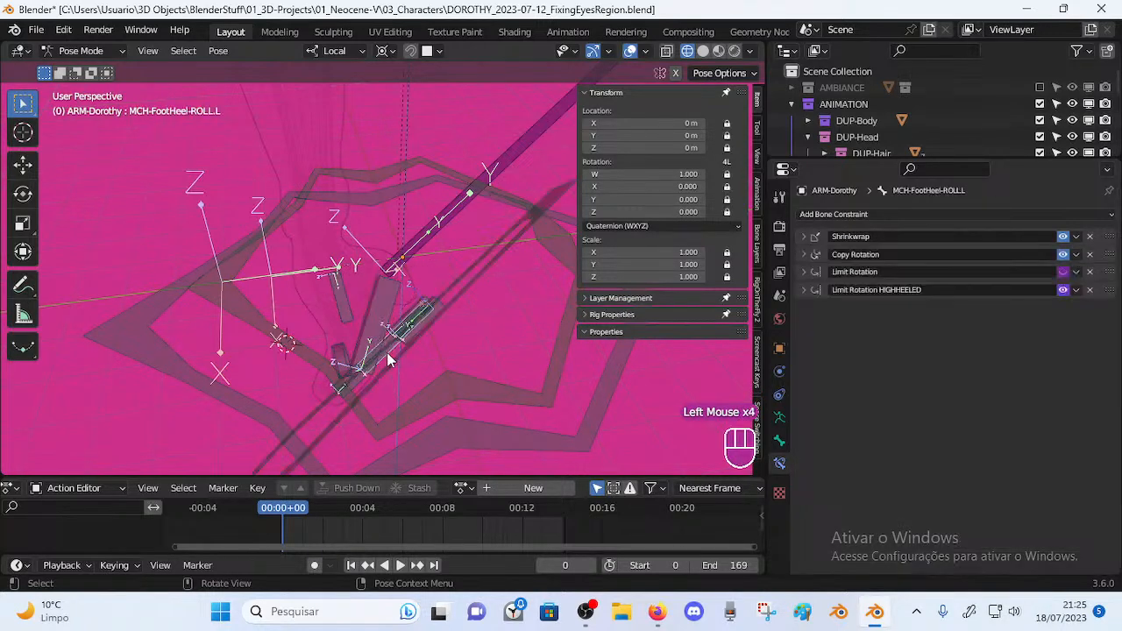
{"action": "left_click", "coordinate": [356, 302]}
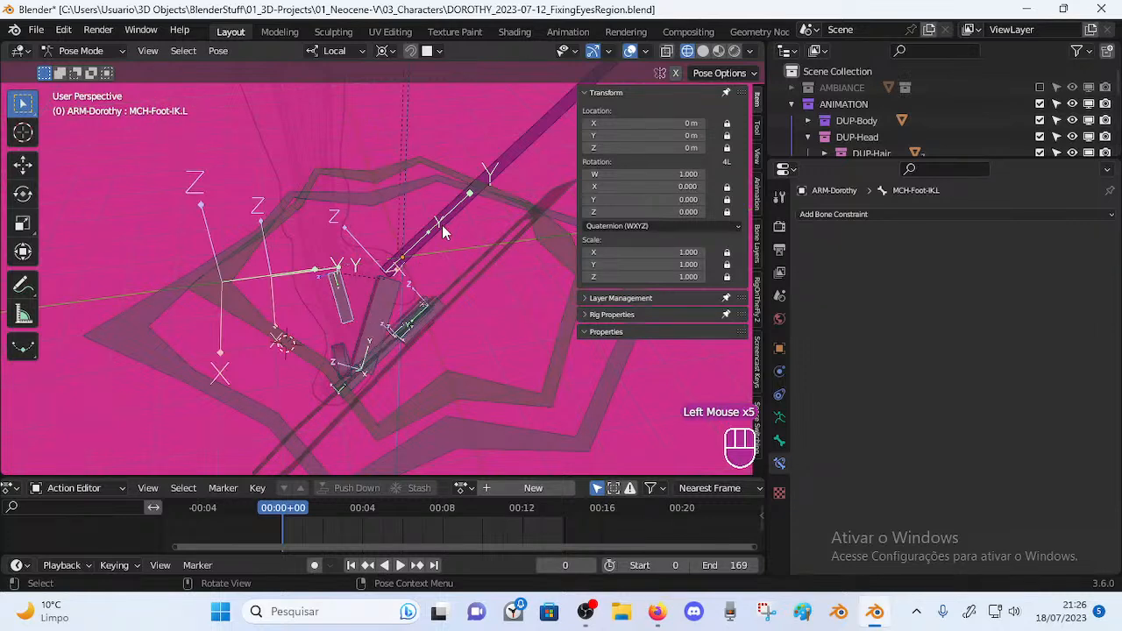
{"action": "left_click", "coordinate": [444, 230]}
{"action": "left_click", "coordinate": [456, 221]}
Select MCH-FootToes-ROLL.L and review the X limits of its Limit Rotation and Limit Rotation HIGHHEELED constraints
{"action": "middle_click_drag", "start_coordinate": [405, 281], "coordinate": [423, 320]}
{"action": "left_click", "coordinate": [362, 339]}
{"action": "left_click", "coordinate": [390, 360]}
{"action": "left_click", "coordinate": [377, 356]}
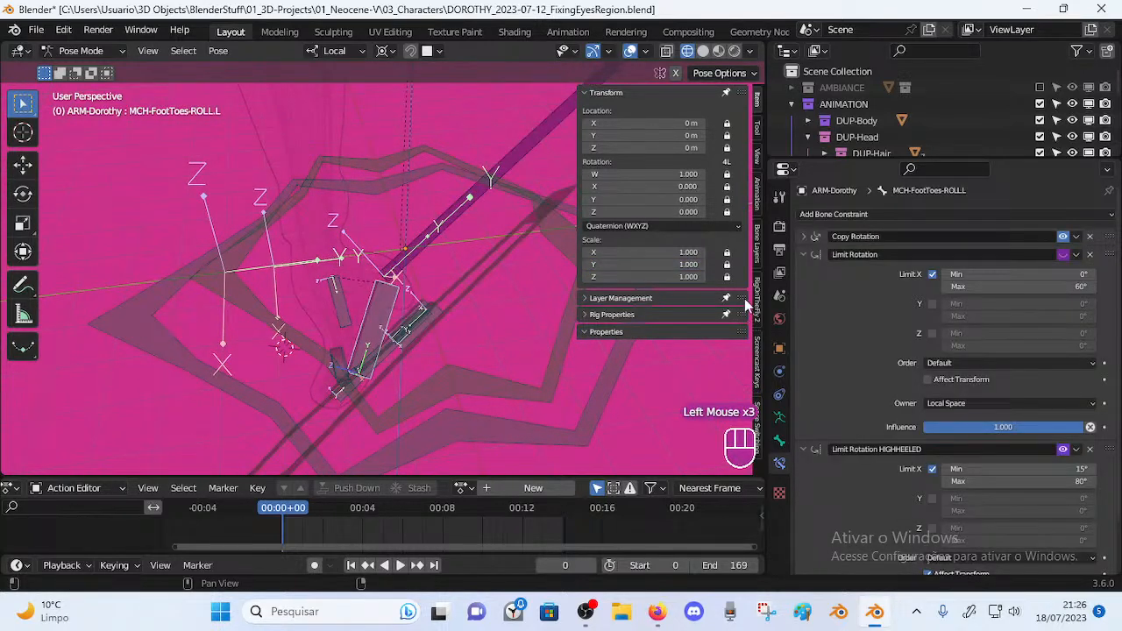
{"action": "scroll", "coordinate": [819, 250], "scroll_direction": "down", "scroll_amount": 2}
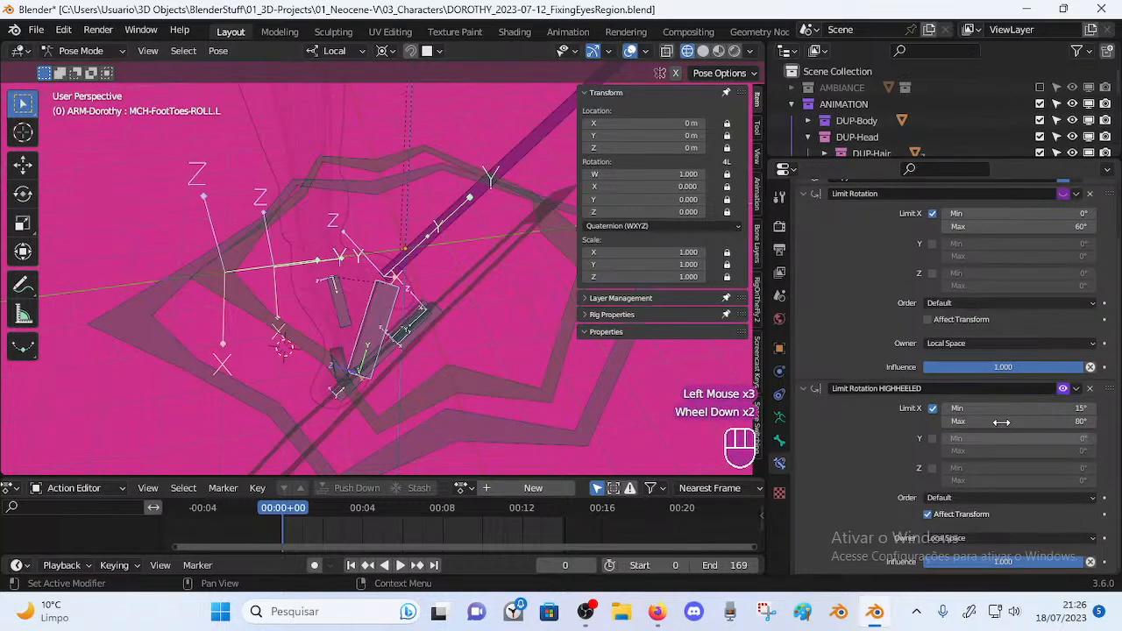
Select MCH-FootHeel-ROLL.L and expand its Limit Rotation and Limit Rotation HIGHHEELED constraints to read their X limits
{"action": "left_click", "coordinate": [390, 360]}
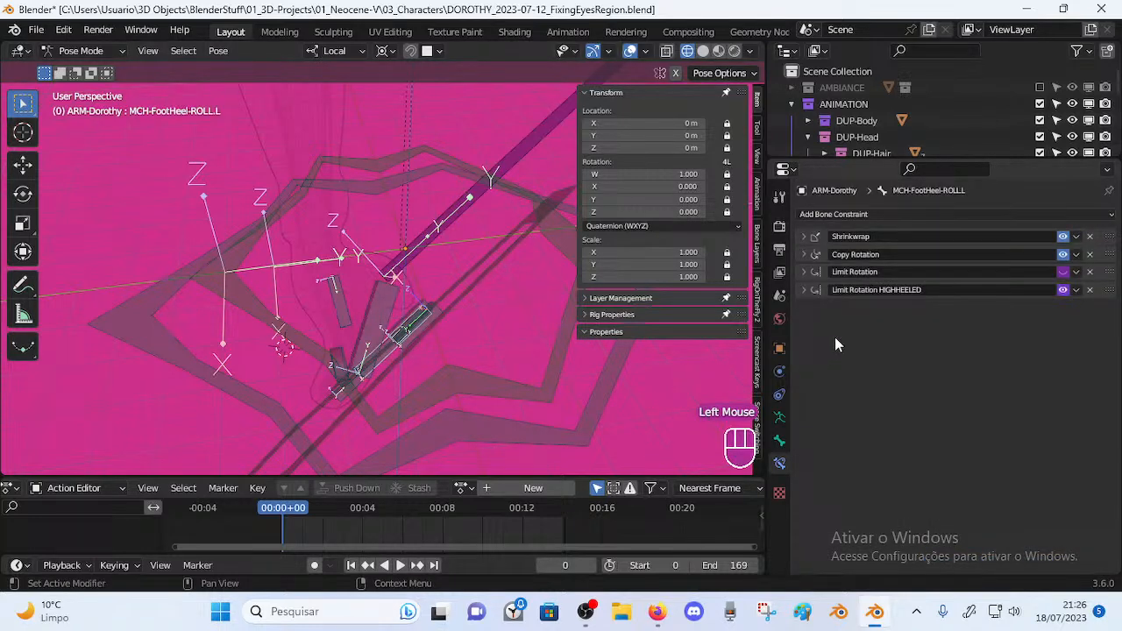
{"action": "left_click", "coordinate": [804, 290]}
{"action": "left_click", "coordinate": [803, 272]}
{"action": "scroll", "coordinate": [869, 351], "scroll_direction": "down", "scroll_amount": 2}
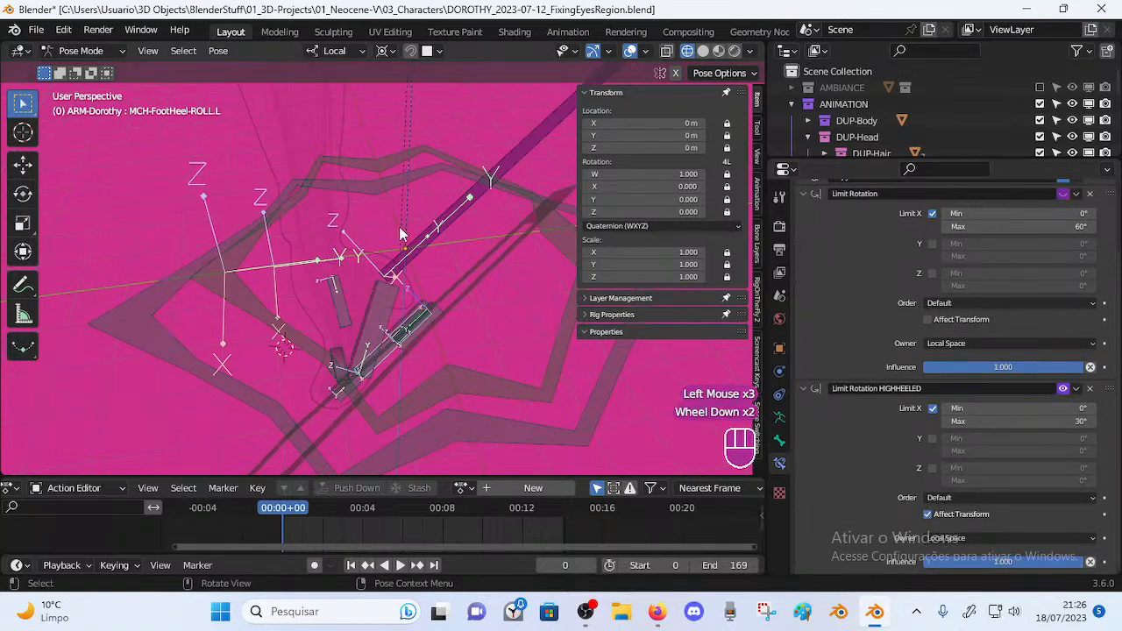
Reselect MCH-FootToes-ROLL.L and compare its rotation limits with those of the heel roll bone
{"action": "left_click", "coordinate": [404, 345]}
{"action": "left_click", "coordinate": [394, 352]}
{"action": "left_click", "coordinate": [392, 352]}
{"action": "scroll", "coordinate": [952, 361], "scroll_direction": "up", "scroll_amount": 2}
{"action": "scroll", "coordinate": [948, 363], "scroll_direction": "down", "scroll_amount": 2}
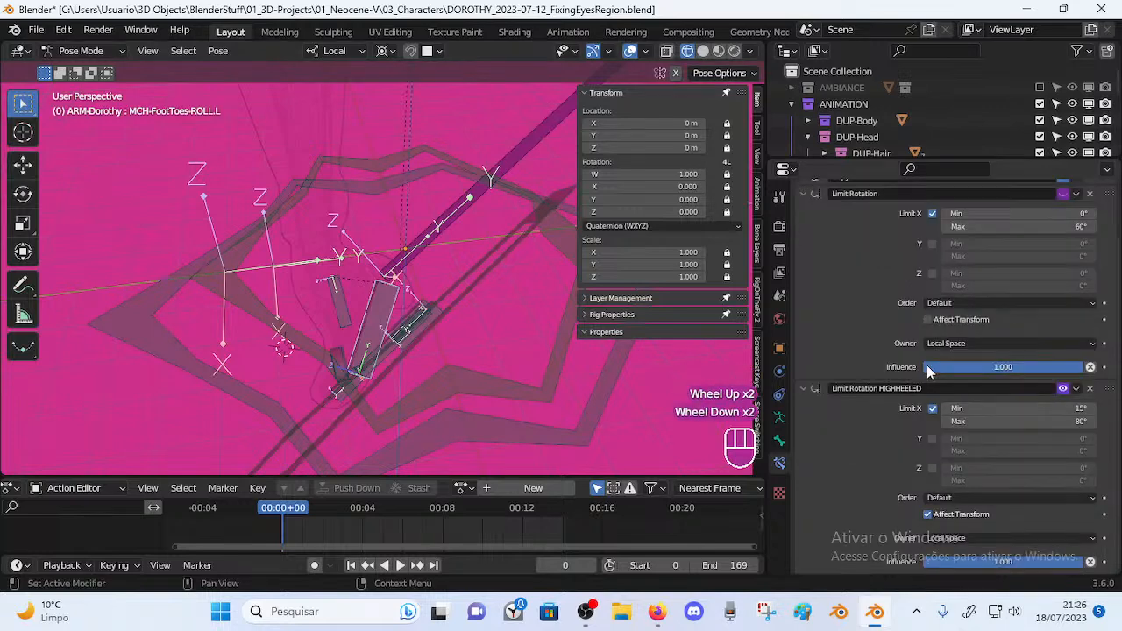
{"action": "scroll", "coordinate": [929, 369], "scroll_direction": "up", "scroll_amount": 3}
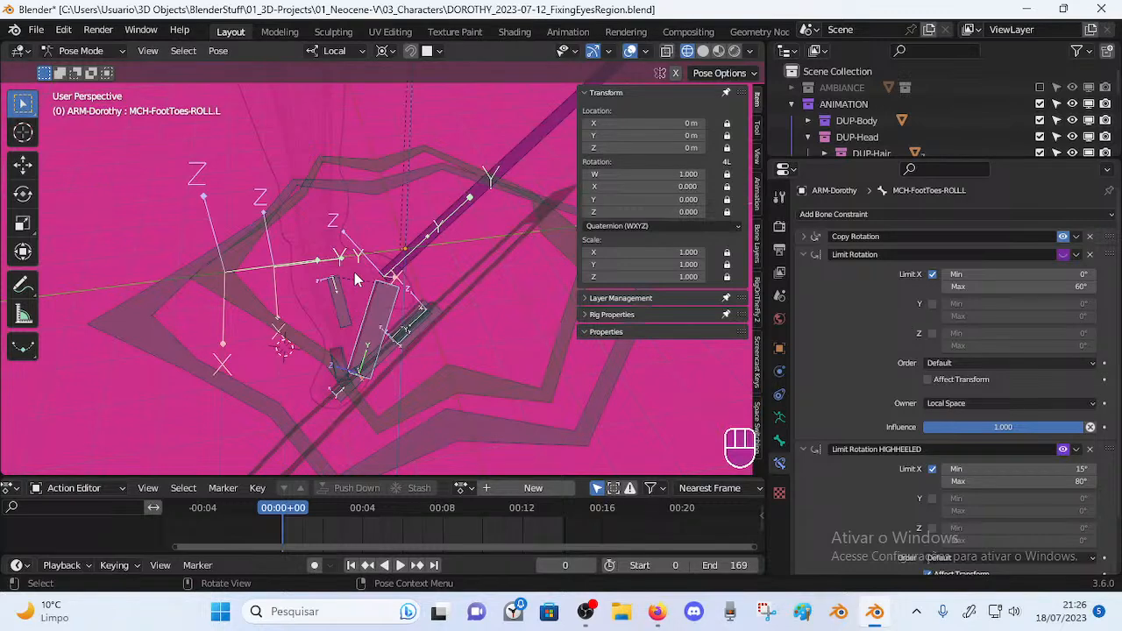
Examine the arrangement of the left foot's roll and mechanism bones around MCH-FootToes-ROLL.L from several angles
{"action": "mouse_move", "coordinate": [369, 293]}
{"action": "middle_mouse_down"}
{"action": "mouse_move", "coordinate": [395, 294]}
{"action": "mouse_move", "coordinate": [355, 307]}
{"action": "mouse_move", "coordinate": [359, 294]}
{"action": "middle_mouse_up"}
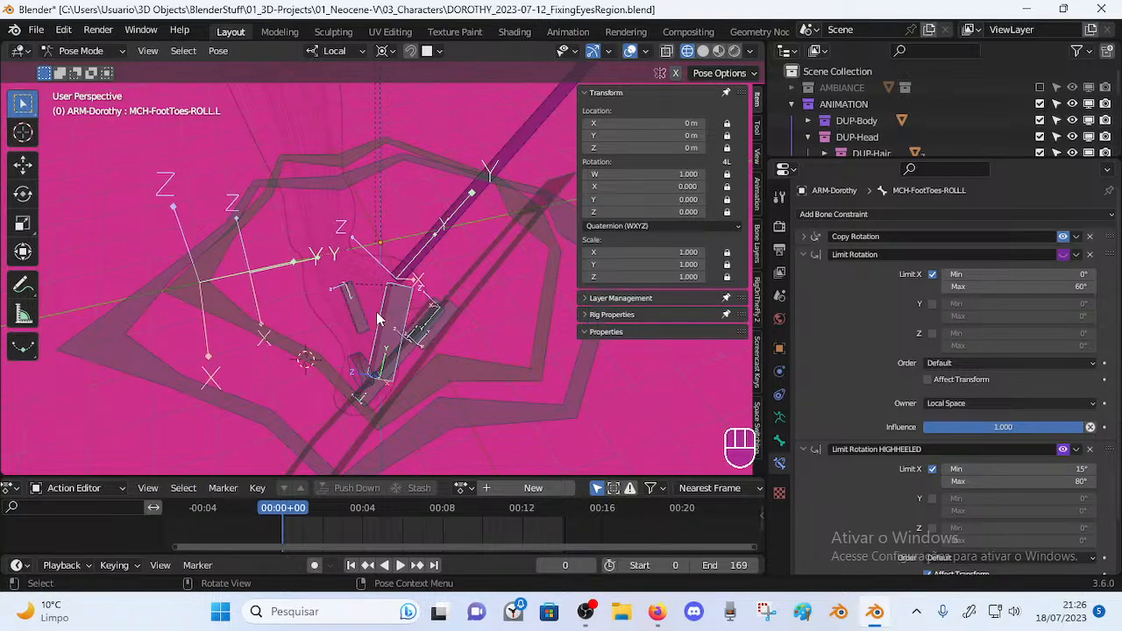
{"action": "middle_click_drag", "start_coordinate": [351, 321], "coordinate": [375, 263]}
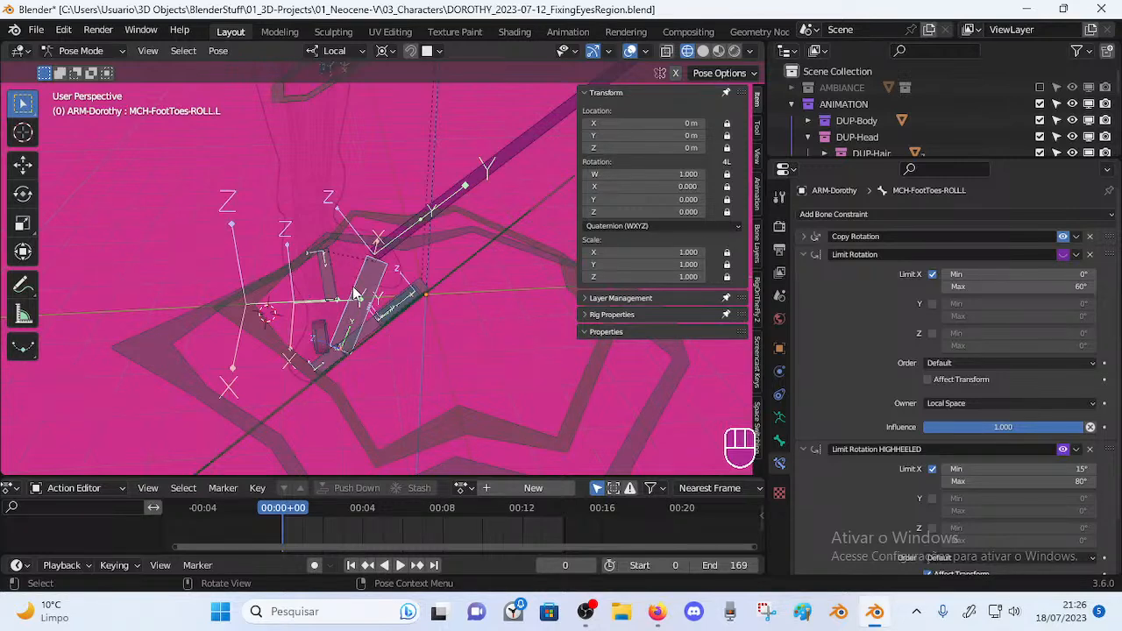
{"action": "middle_click_drag", "start_coordinate": [288, 322], "coordinate": [392, 280]}
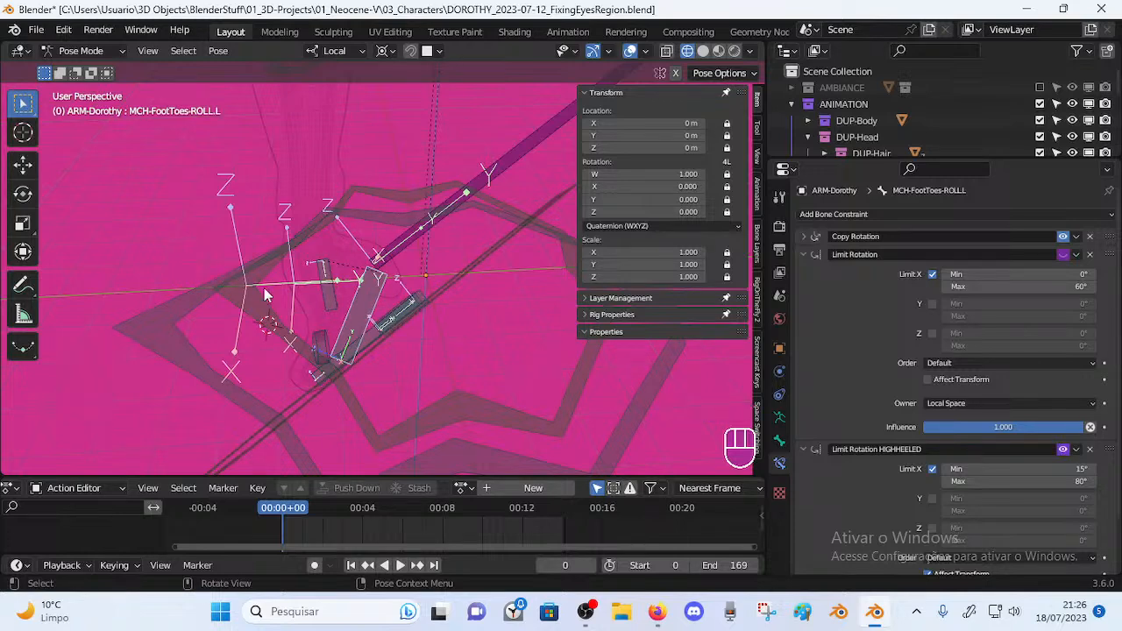
{"action": "middle_click_drag", "start_coordinate": [383, 324], "coordinate": [333, 324]}
{"action": "scroll", "coordinate": [368, 342], "scroll_direction": "up", "scroll_amount": 1}
{"action": "middle_click_drag", "start_coordinate": [297, 291], "coordinate": [255, 325]}
{"action": "middle_click_drag", "start_coordinate": [368, 302], "coordinate": [383, 316]}
{"action": "scroll", "coordinate": [383, 316], "scroll_direction": "down", "scroll_amount": 2}
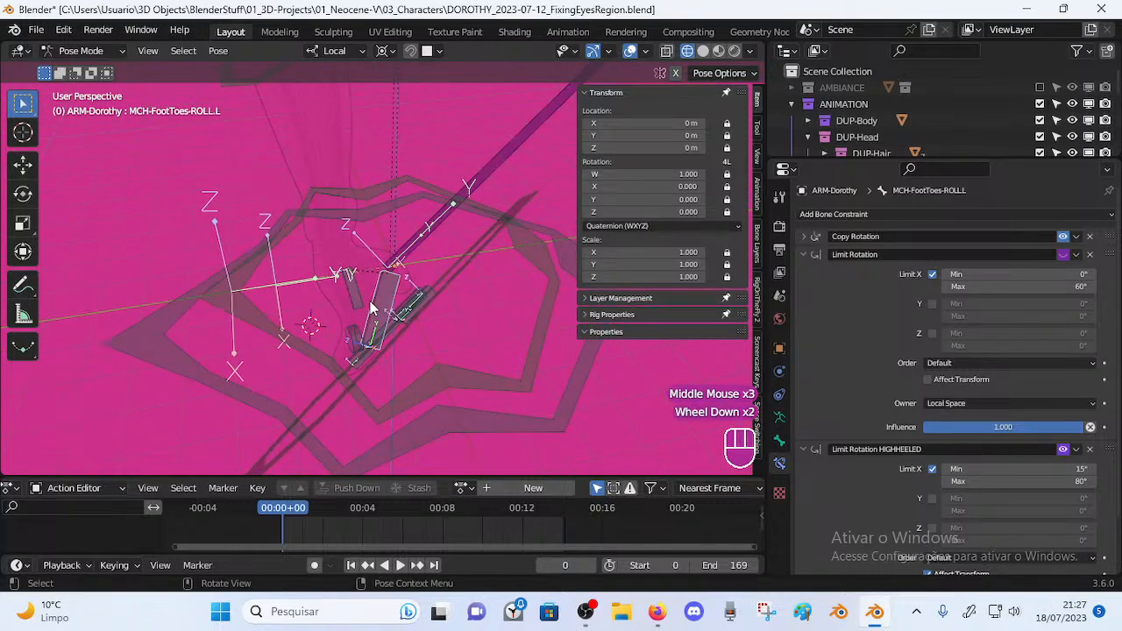
{"action": "middle_click_drag", "start_coordinate": [377, 298], "coordinate": [313, 241]}
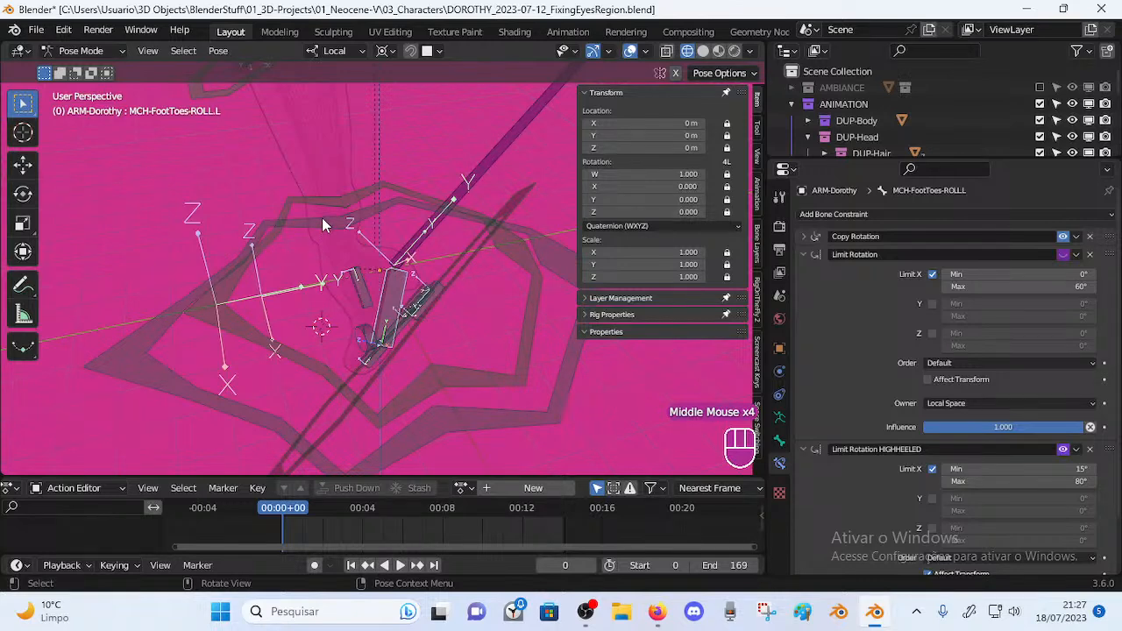
{"action": "scroll", "coordinate": [322, 219], "scroll_direction": "down", "scroll_amount": 2}
{"action": "scroll", "coordinate": [305, 225], "scroll_direction": "up", "scroll_amount": 3}
{"action": "middle_click_drag", "start_coordinate": [305, 224], "coordinate": [266, 246]}
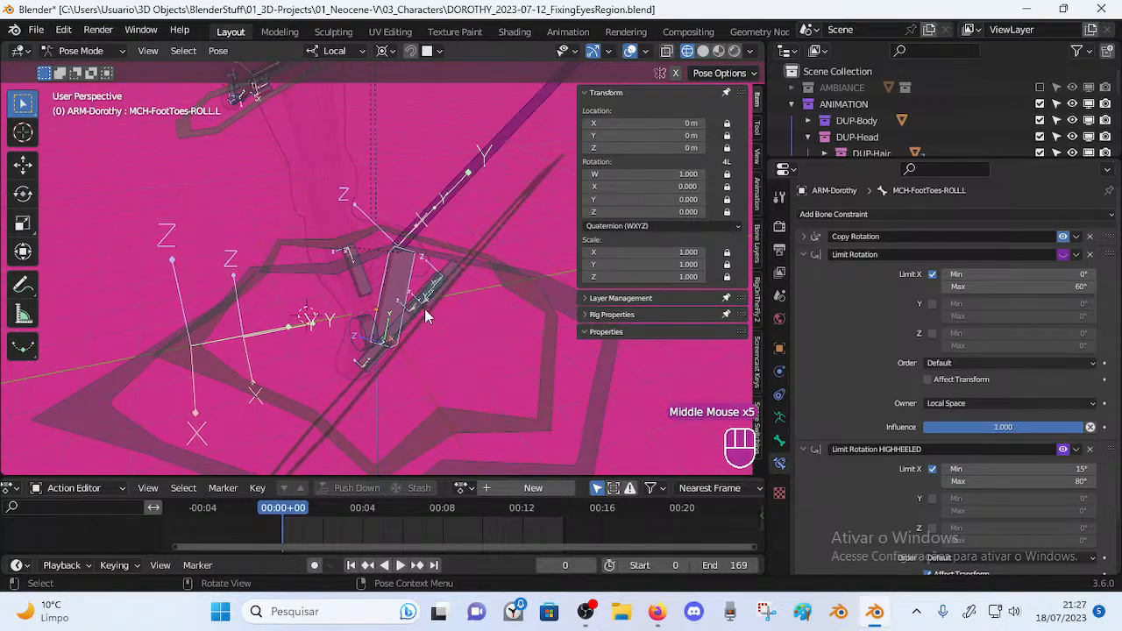
{"action": "mouse_move", "coordinate": [373, 272]}
{"action": "middle_mouse_down"}
{"action": "mouse_move", "coordinate": [391, 276]}
{"action": "mouse_move", "coordinate": [379, 286]}
{"action": "middle_mouse_up"}
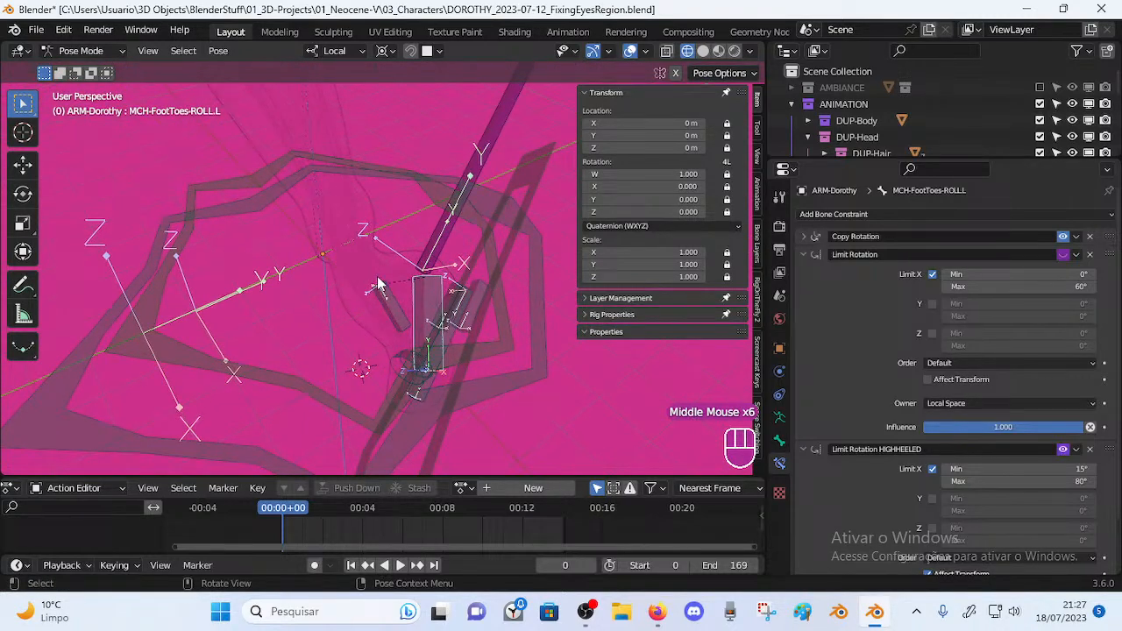
{"action": "middle_click_drag", "start_coordinate": [336, 242], "coordinate": [223, 229]}
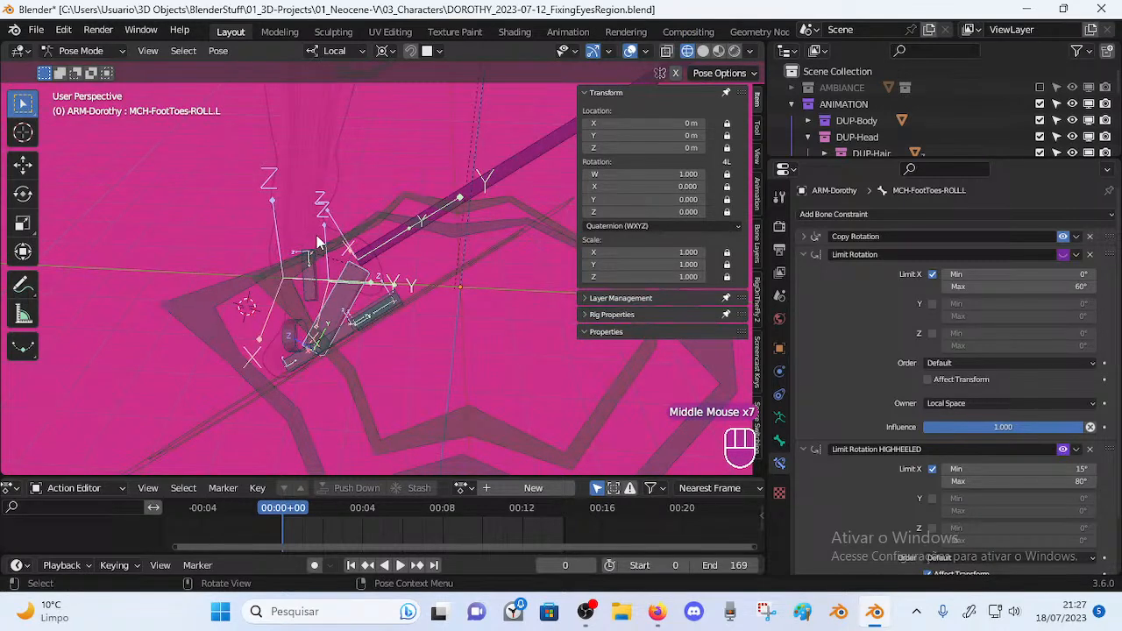
{"action": "middle_click_drag", "start_coordinate": [318, 244], "coordinate": [315, 179]}
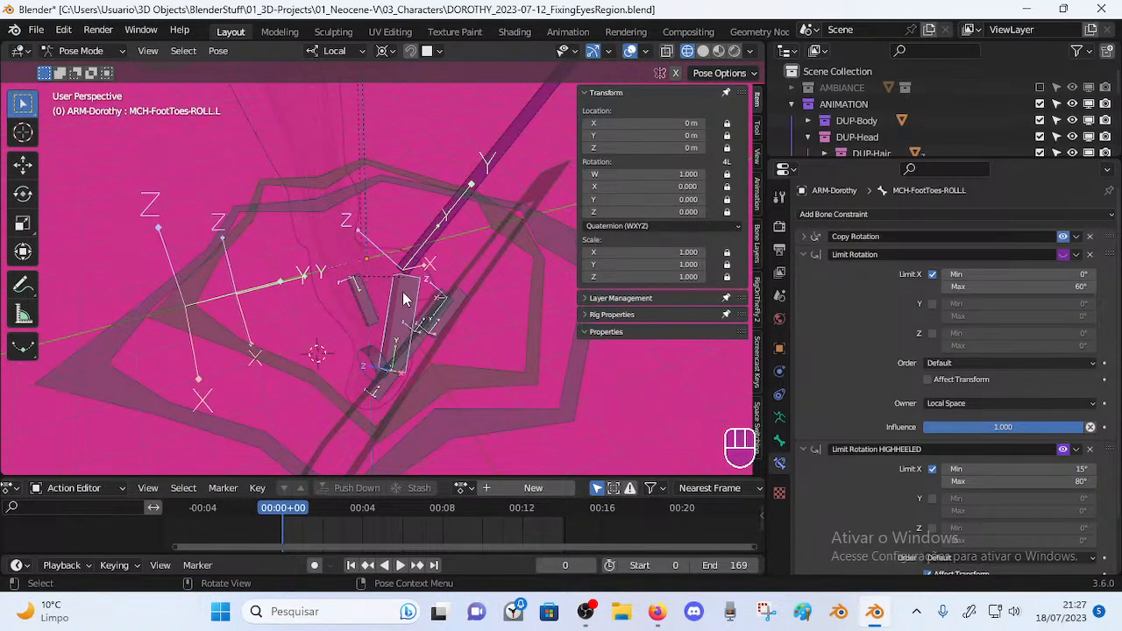
{"action": "middle_click_drag", "start_coordinate": [421, 326], "coordinate": [348, 304]}
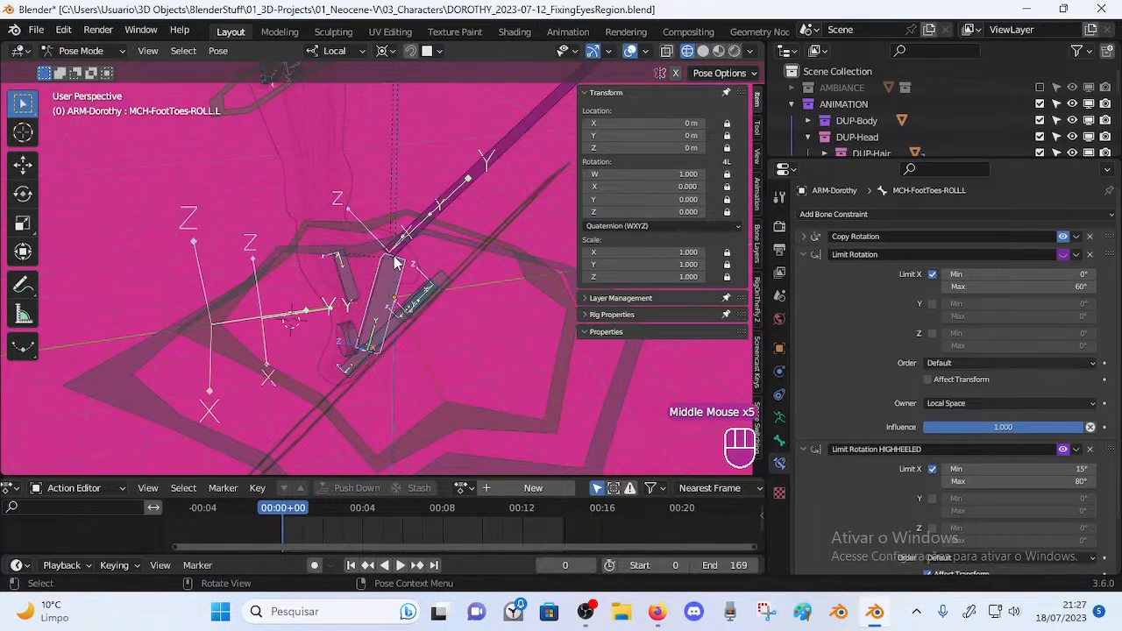
Check the livestream page in the web browser, and return to Blender
{"action": "left_click", "coordinate": [657, 611]}
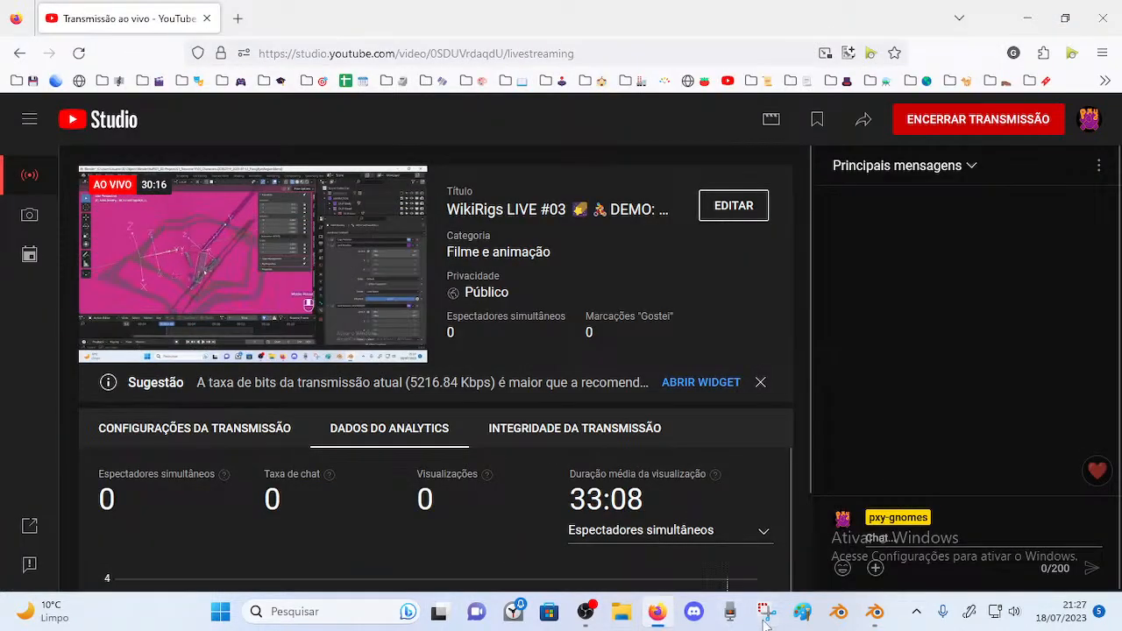
{"action": "left_click", "coordinate": [875, 614]}
Open the file DOROTHY_2023-07-14_MoreLegRigImprovements8.blend from the 03_Characters folder
{"action": "left_click", "coordinate": [44, 32]}
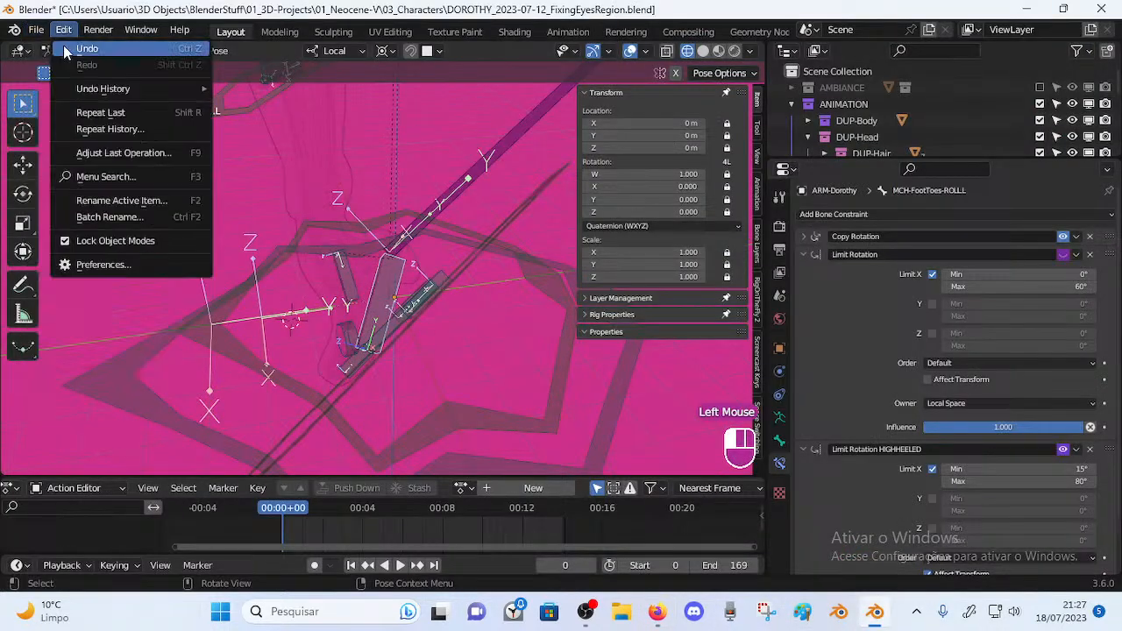
{"action": "left_click", "coordinate": [37, 32]}
{"action": "left_click", "coordinate": [36, 32]}
{"action": "left_click", "coordinate": [36, 31]}
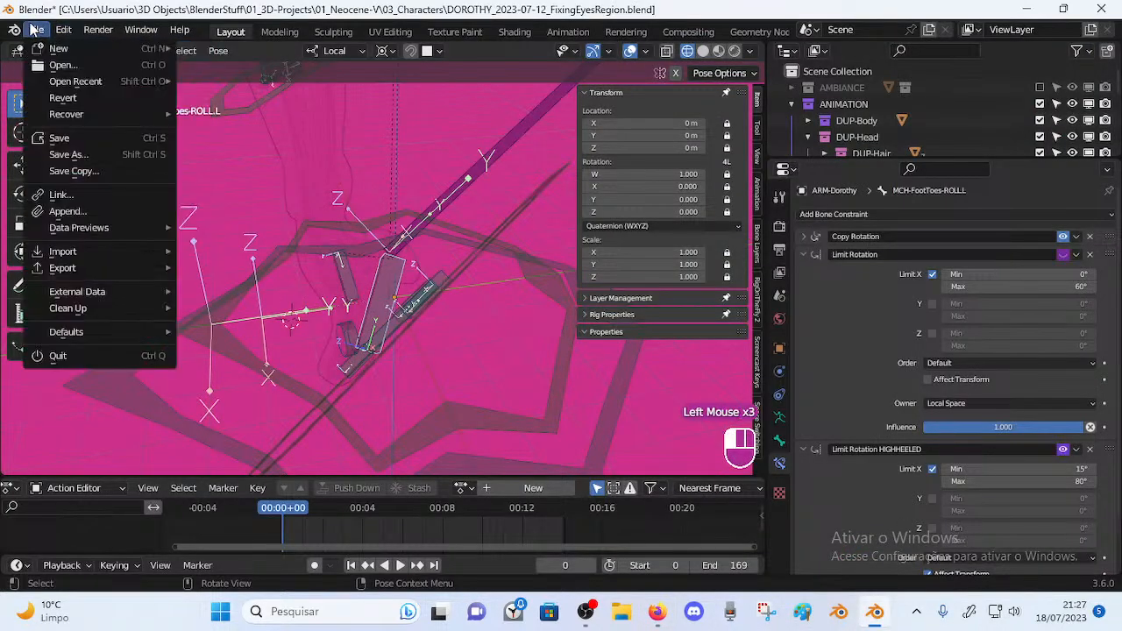
{"action": "left_click", "coordinate": [59, 66]}
{"action": "left_click", "coordinate": [583, 333]}
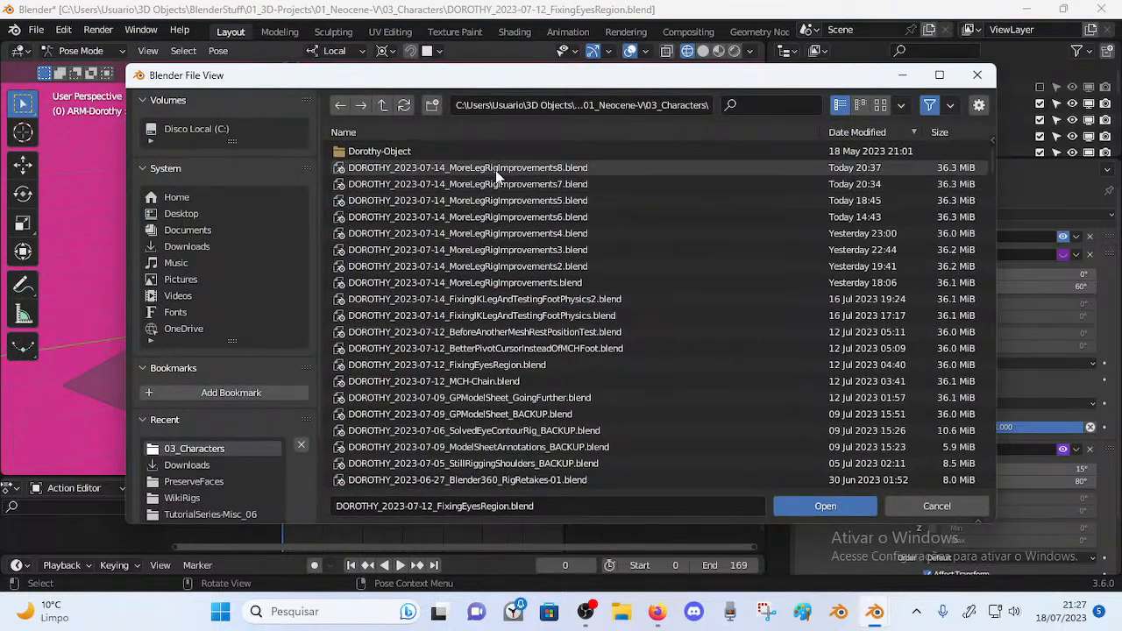
{"action": "double_click", "coordinate": [496, 171]}
Examine the character's body and its leg and foot controls from several angles in the newly opened file
{"action": "middle_click_drag", "start_coordinate": [452, 266], "coordinate": [375, 302]}
{"action": "scroll", "coordinate": [337, 312], "scroll_direction": "up", "scroll_amount": 2}
{"action": "middle_click_drag", "start_coordinate": [427, 430], "coordinate": [494, 415]}
{"action": "left_click", "coordinate": [375, 453]}
{"action": "middle_click_drag", "start_coordinate": [375, 452], "coordinate": [381, 392]}
{"action": "middle_click_drag", "start_coordinate": [351, 283], "coordinate": [417, 328]}
{"action": "middle_click_drag", "start_coordinate": [399, 214], "coordinate": [410, 268], "text": "shift"}
{"action": "middle_click_drag", "start_coordinate": [410, 267], "coordinate": [420, 161]}
{"action": "middle_click_drag", "start_coordinate": [425, 228], "coordinate": [406, 302], "text": "shift"}
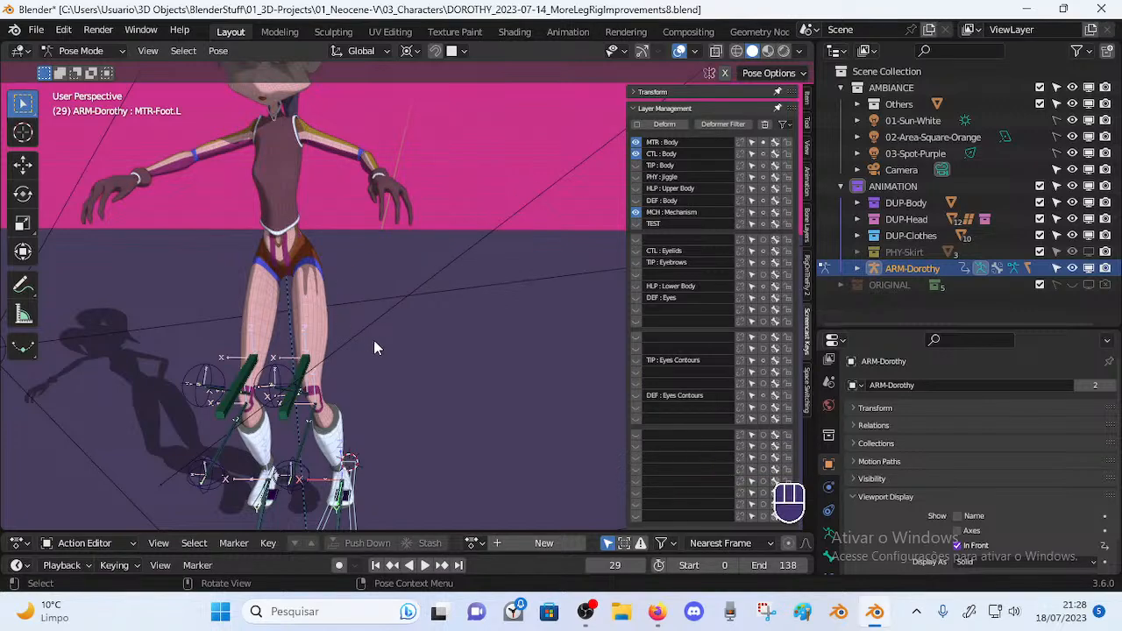
{"action": "middle_click_drag", "start_coordinate": [383, 356], "coordinate": [341, 292]}
Select the MTR-Leg.L control and move it sideways and upward to test how the left knee bends
{"action": "left_click", "coordinate": [429, 258]}
{"action": "middle_click_drag", "start_coordinate": [429, 259], "coordinate": [390, 369]}
{"action": "key", "text": "g"}
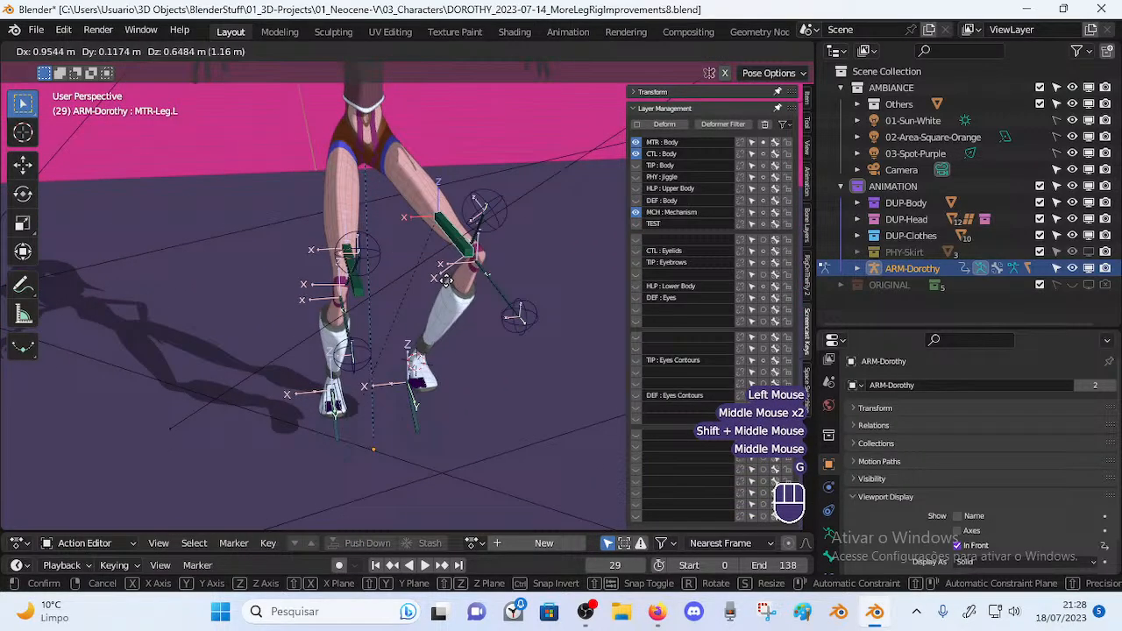
{"action": "left_click", "coordinate": [377, 294]}
{"action": "middle_click_drag", "start_coordinate": [377, 293], "coordinate": [368, 287]}
{"action": "key", "text": "g"}
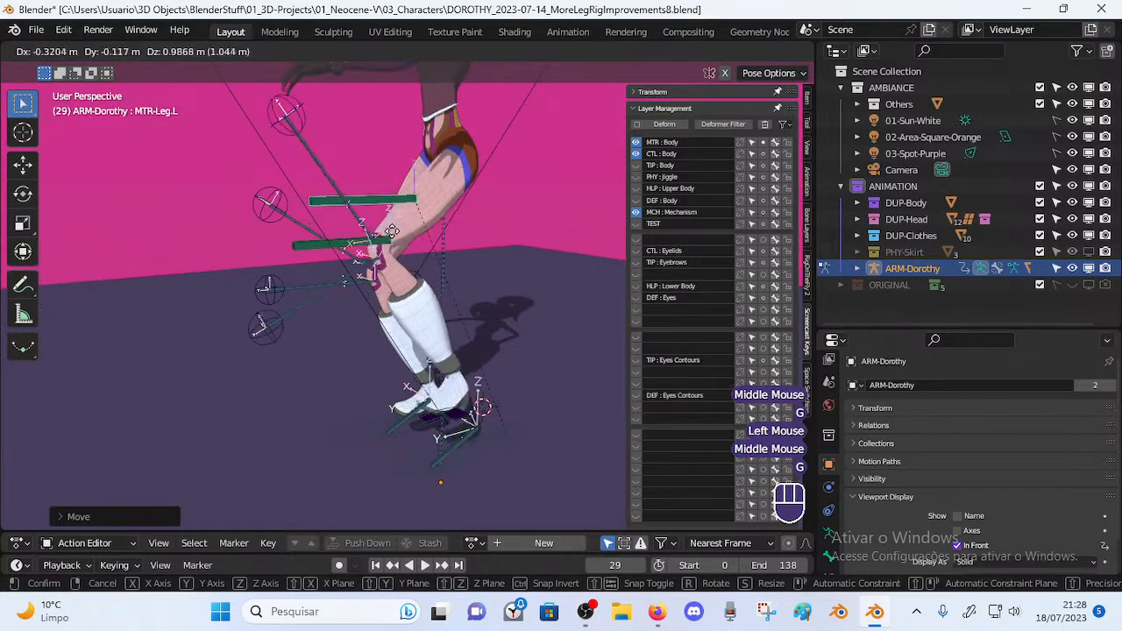
{"action": "left_click", "coordinate": [413, 226]}
{"action": "middle_click_drag", "start_coordinate": [413, 230], "coordinate": [377, 254]}
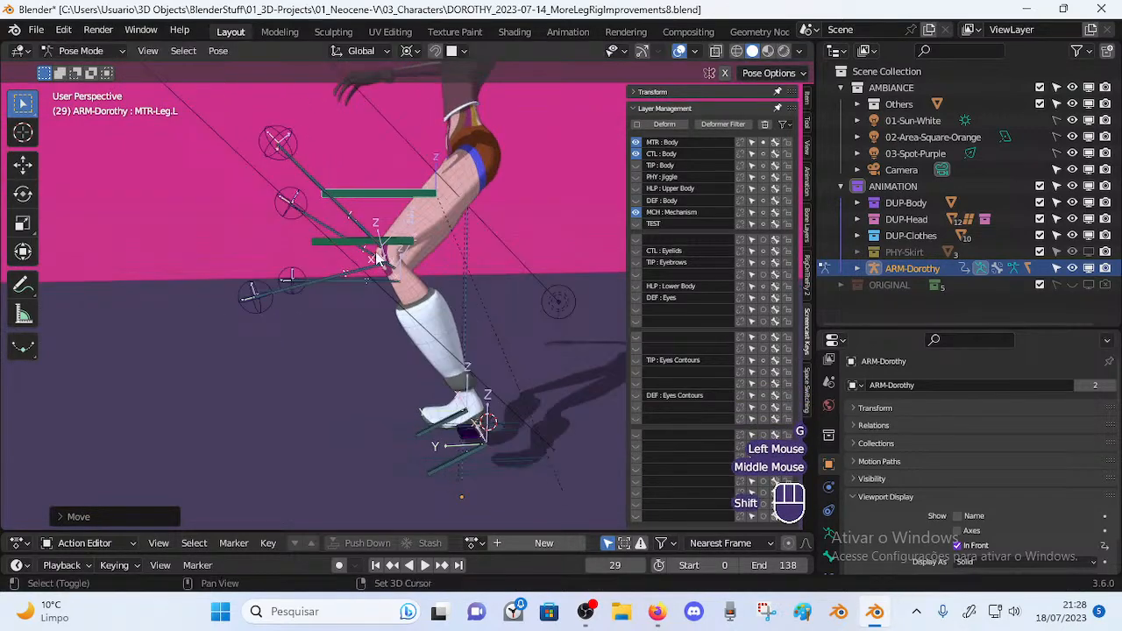
Raise the MTR-Leg.L control further to lift the bent left knee to about hip height
{"action": "key", "text": "g"}
{"action": "left_click", "coordinate": [379, 210]}
{"action": "middle_click_drag", "start_coordinate": [378, 210], "coordinate": [324, 269], "text": "shift"}
{"action": "key", "text": "g"}
{"action": "left_click", "coordinate": [377, 217]}
{"action": "scroll", "coordinate": [377, 217], "scroll_direction": "down", "scroll_amount": 1}
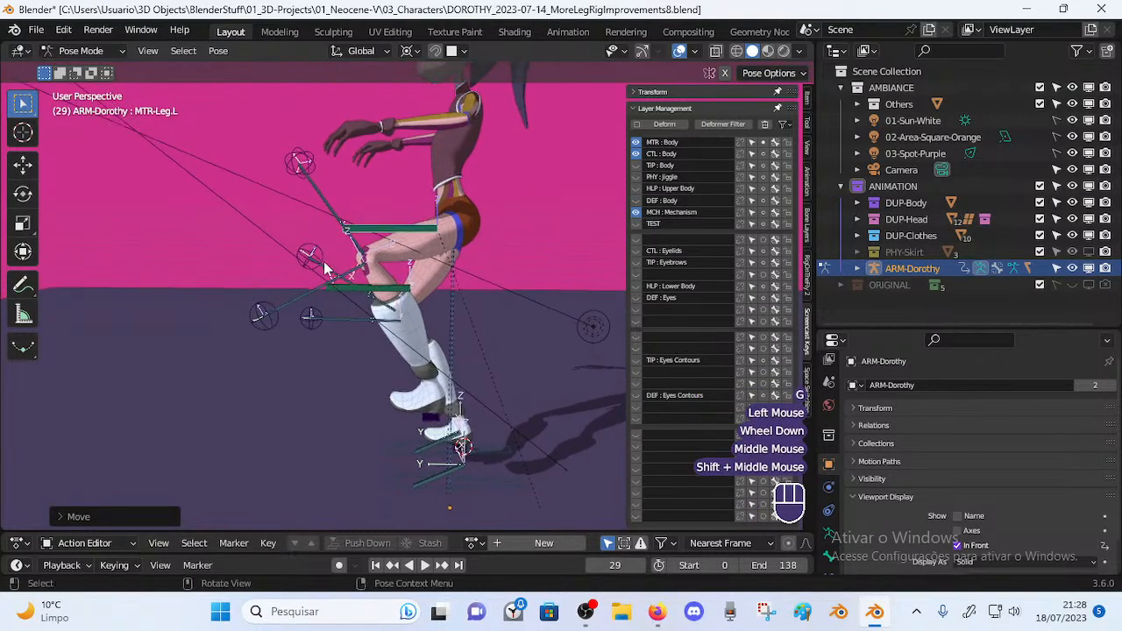
Move the MTR-Foot.R and MTR-Foot.L controls one after the other to place both feet further forward
{"action": "left_click", "coordinate": [423, 452]}
{"action": "key", "text": "g"}
{"action": "left_click", "coordinate": [373, 471]}
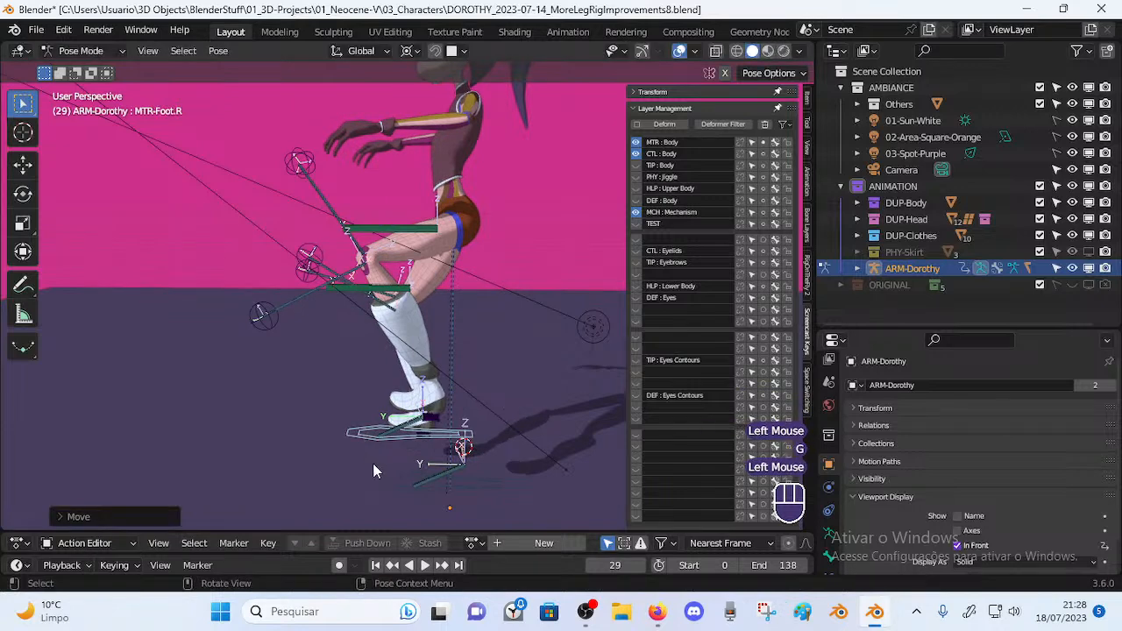
{"action": "middle_click_drag", "start_coordinate": [373, 472], "coordinate": [386, 462]}
{"action": "left_click", "coordinate": [385, 460]}
{"action": "key", "text": "g"}
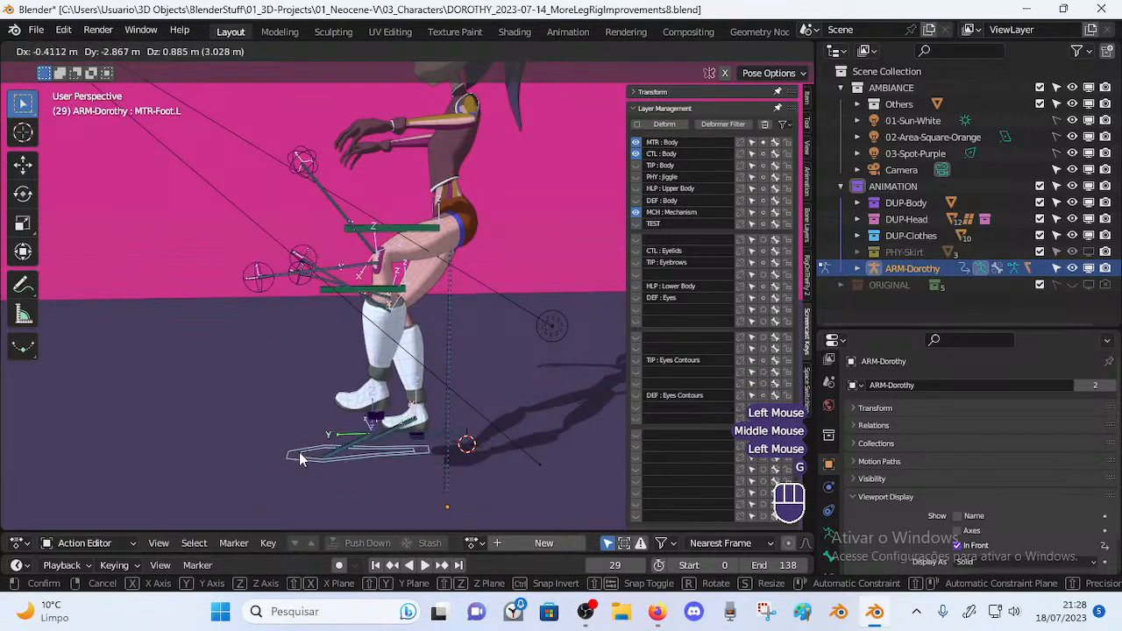
{"action": "left_click", "coordinate": [298, 452]}
{"action": "middle_click_drag", "start_coordinate": [299, 453], "coordinate": [393, 437]}
Reposition the selected foot control several more times and rotate it about the Z axis
{"action": "key", "text": "g"}
{"action": "left_click", "coordinate": [499, 413]}
{"action": "key", "text": "g"}
{"action": "left_click", "coordinate": [548, 349]}
{"action": "key", "text": "r"}
{"action": "key", "text": "z"}
{"action": "left_click", "coordinate": [560, 360]}
{"action": "middle_click_drag", "start_coordinate": [559, 359], "coordinate": [379, 291]}
{"action": "key", "text": "g"}
{"action": "left_click", "coordinate": [544, 395]}
{"action": "key", "text": "g"}
Select the MTR-Leg.L and MTR-Leg.R controls together and move them upward to raise both knees
{"action": "left_click", "coordinate": [335, 283]}
{"action": "left_click", "coordinate": [399, 253], "text": "shift"}
{"action": "key", "text": "g"}
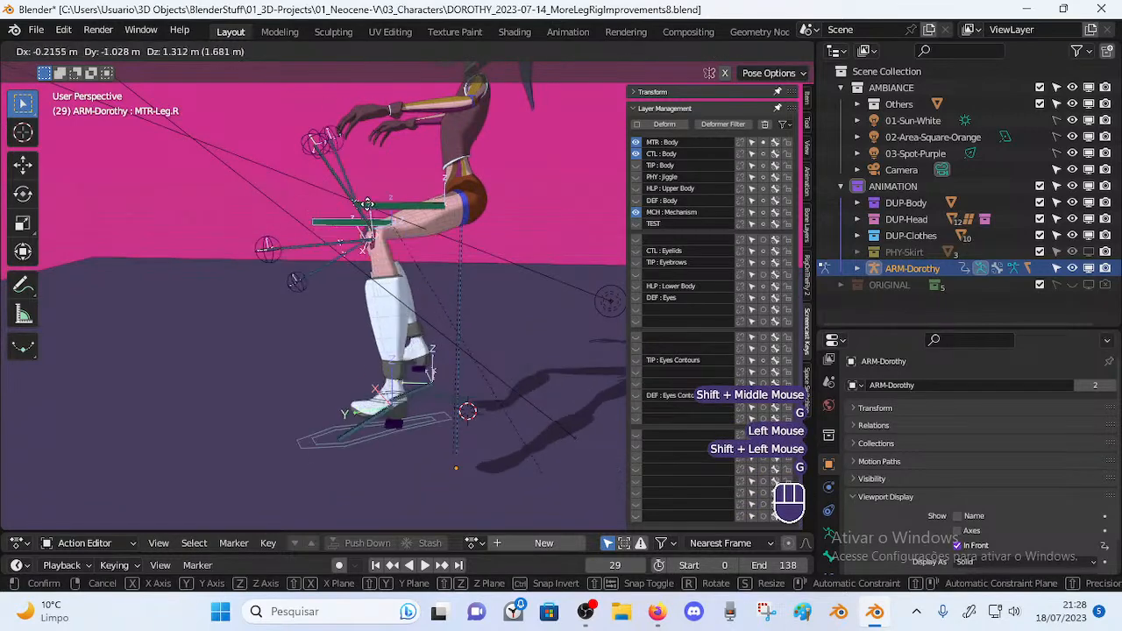
{"action": "left_click", "coordinate": [373, 211]}
{"action": "middle_click_drag", "start_coordinate": [373, 210], "coordinate": [436, 275]}
Select the MTR-Leg.L control alone and move it to a new position
{"action": "left_click", "coordinate": [394, 209]}
{"action": "middle_click_drag", "start_coordinate": [397, 211], "coordinate": [489, 265]}
{"action": "key", "text": "g"}
{"action": "left_click", "coordinate": [426, 238]}
Inspect the rest positions of the leg bones in Edit Mode and return to Pose Mode
{"action": "key", "text": "Tab"}
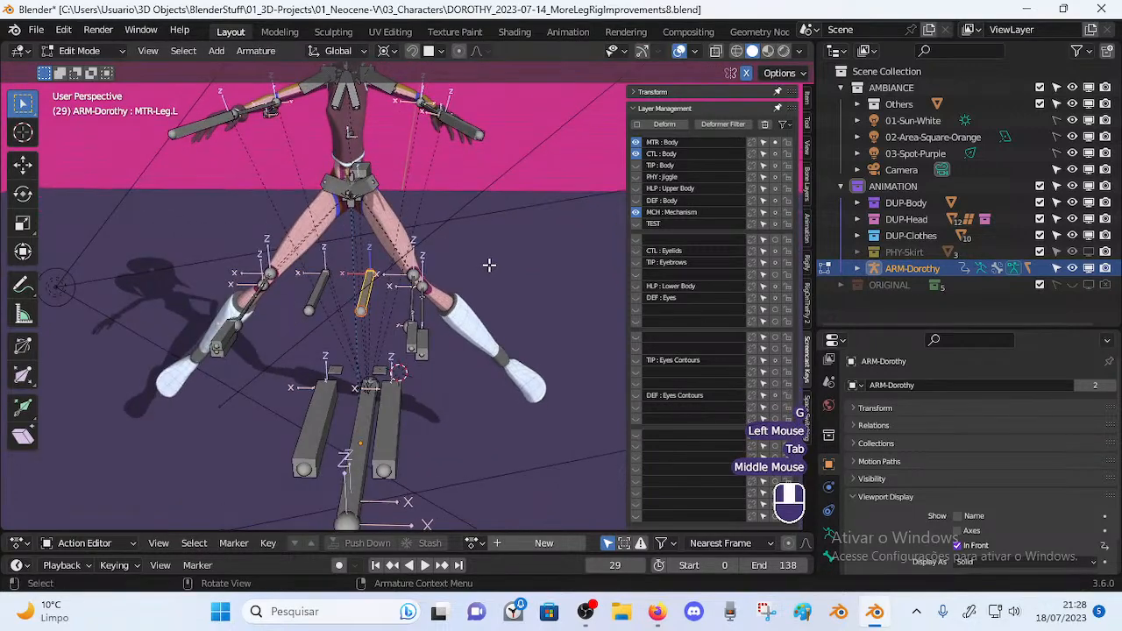
{"action": "middle_click_drag", "start_coordinate": [462, 322], "coordinate": [386, 317]}
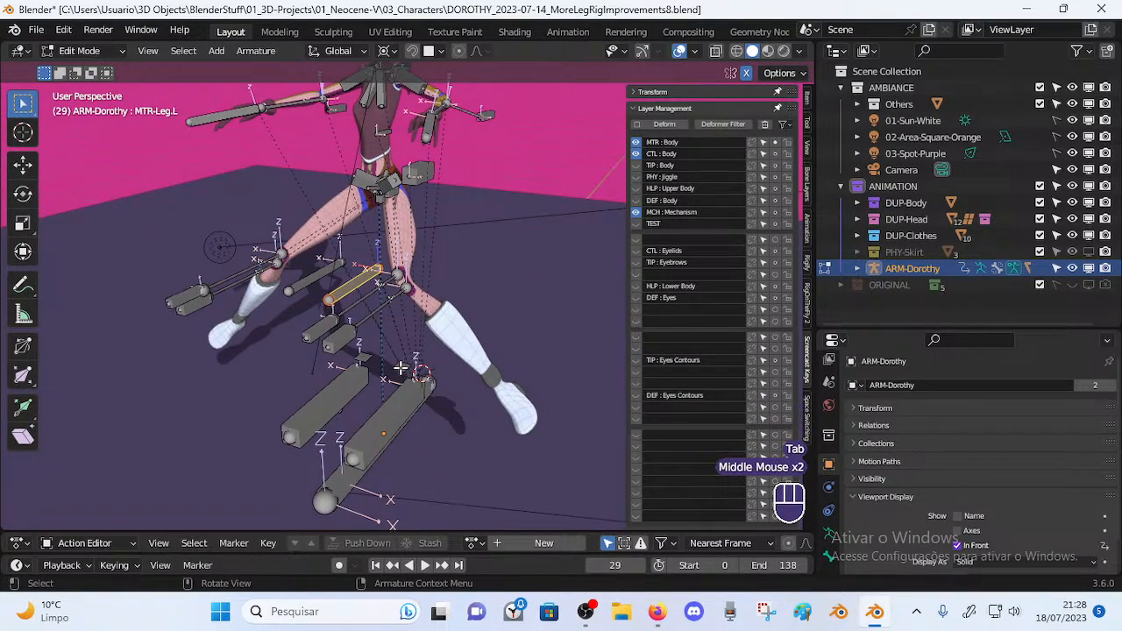
{"action": "key", "text": "Tab"}
Move the MTR-Leg.L control twice more to test the left leg's motion in Pose Mode
{"action": "middle_click_drag", "start_coordinate": [400, 355], "coordinate": [480, 262]}
{"action": "key", "text": "g"}
{"action": "left_click", "coordinate": [377, 227]}
{"action": "key", "text": "g"}
{"action": "left_click", "coordinate": [389, 209]}
Select all pose bones and reset them to their rest pose
{"action": "key", "text": "a"}
{"action": "key", "text": "alt+q"}
{"action": "key", "text": "alt+q"}
Move the MTR-Leg.L control three times in Pose Mode to test how the left leg follows it
{"action": "left_click", "coordinate": [378, 272]}
{"action": "key", "text": "g"}
{"action": "left_click", "coordinate": [443, 223]}
{"action": "middle_click_drag", "start_coordinate": [443, 223], "coordinate": [470, 256], "text": "shift"}
{"action": "key", "text": "g"}
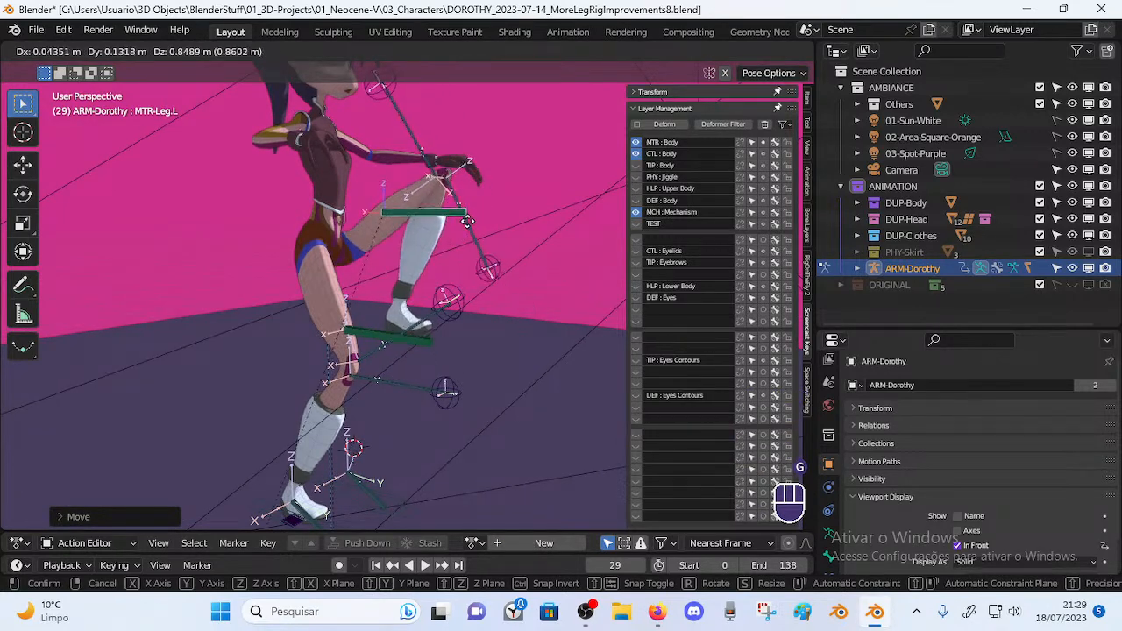
{"action": "left_click", "coordinate": [467, 248]}
{"action": "middle_click_drag", "start_coordinate": [467, 248], "coordinate": [244, 159]}
{"action": "key", "text": "g"}
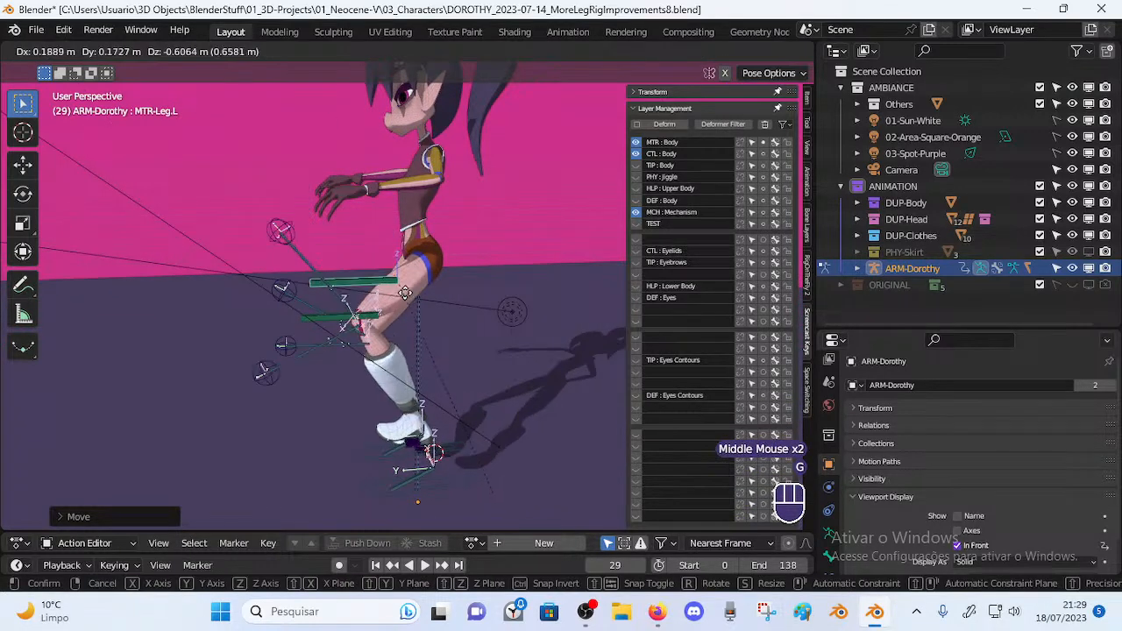
{"action": "left_click", "coordinate": [398, 289]}
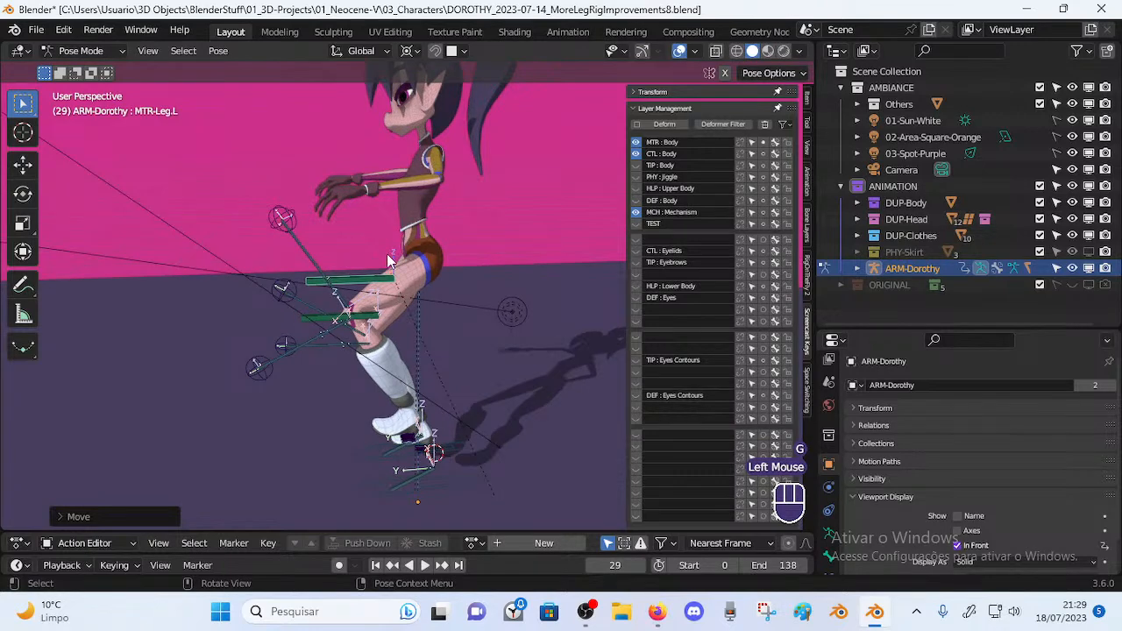
{"action": "middle_click_drag", "start_coordinate": [392, 303], "coordinate": [360, 292]}
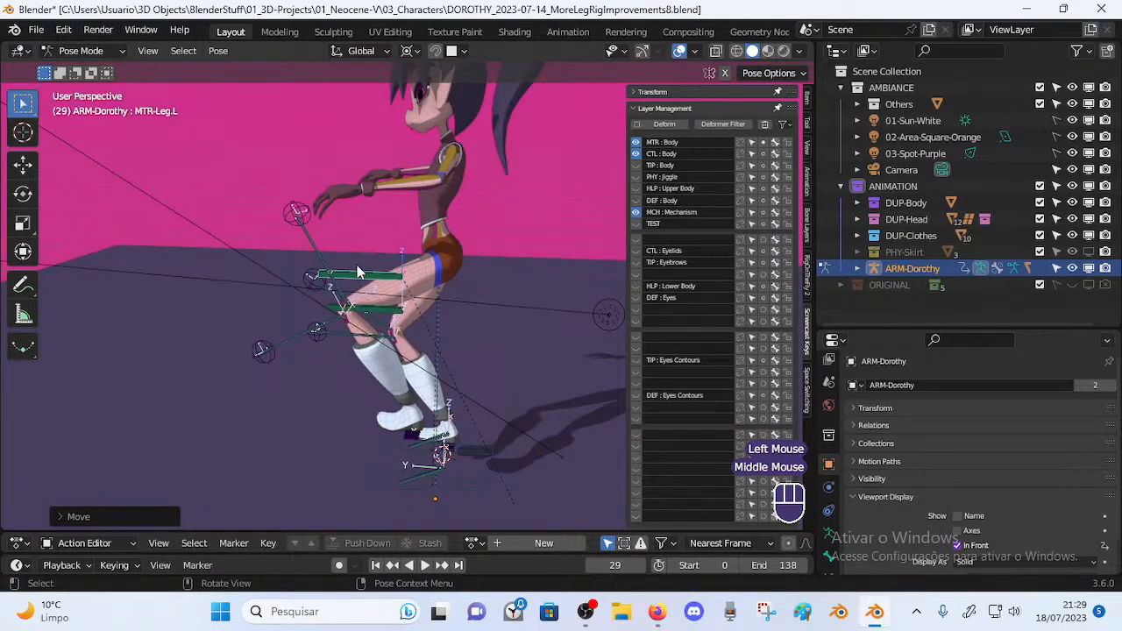
{"action": "left_click", "coordinate": [376, 303]}
{"action": "key", "text": "g"}
{"action": "key", "text": "Escape"}
Box-select the bones and controls of the character's right leg and hide them
{"action": "middle_click_drag", "start_coordinate": [388, 342], "coordinate": [345, 356]}
{"action": "key", "text": "alt+a"}
{"action": "scroll", "coordinate": [309, 390], "scroll_direction": "down", "scroll_amount": 2}
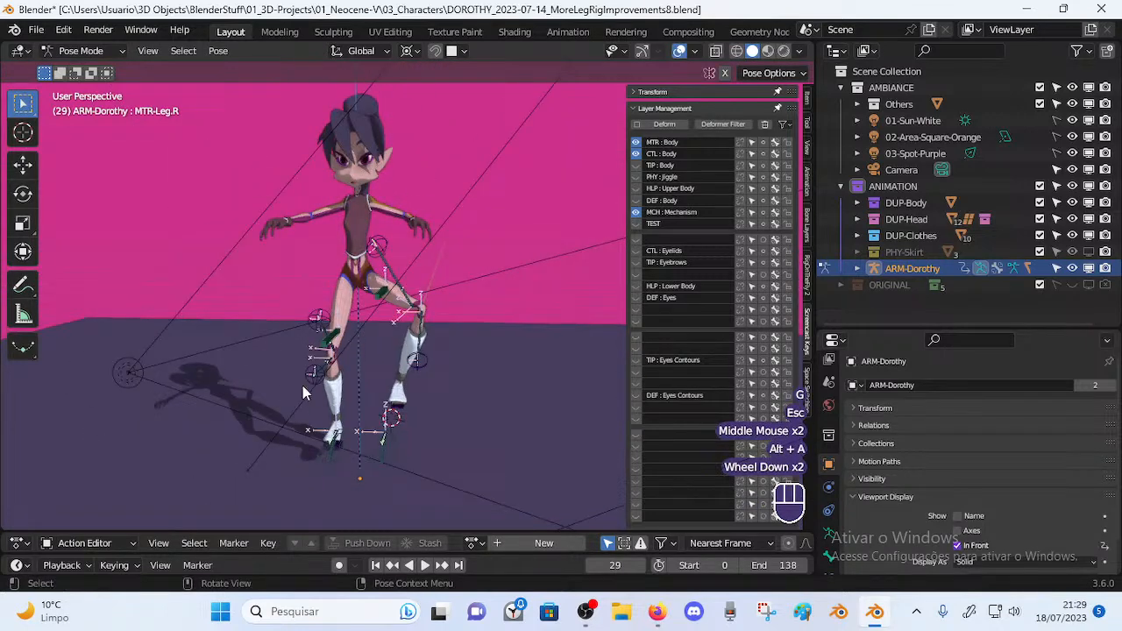
{"action": "key", "text": "b"}
{"action": "left_click_drag", "start_coordinate": [286, 483], "coordinate": [357, 284]}
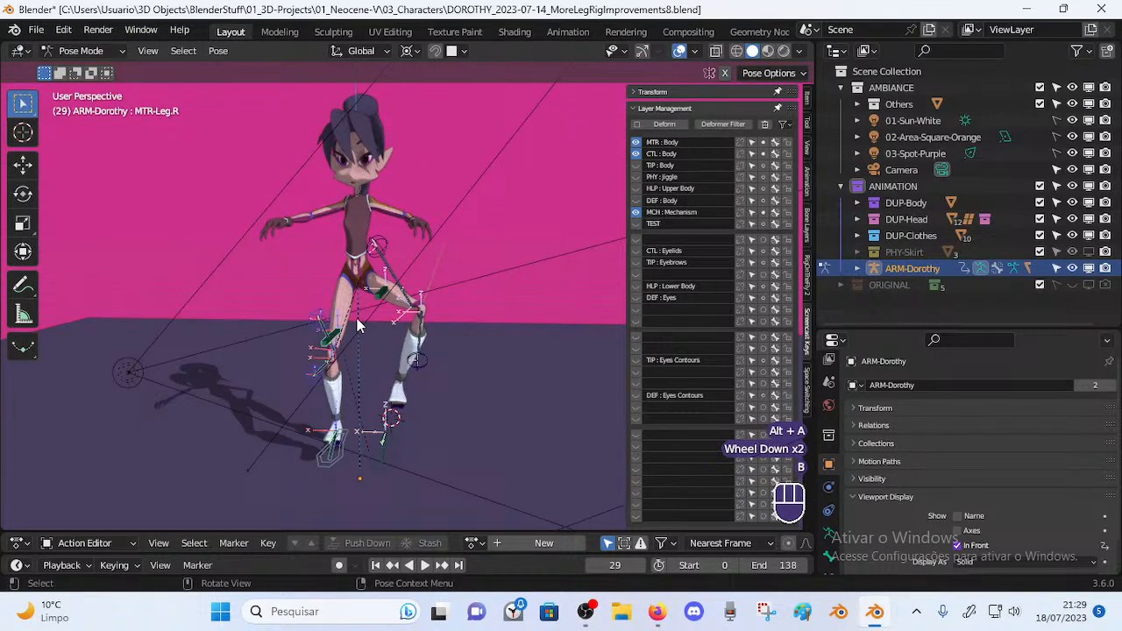
{"action": "key", "text": "h"}
Move the MTR-Leg.L control once, and reset all visible pose bones to their rest pose
{"action": "middle_click_drag", "start_coordinate": [358, 326], "coordinate": [306, 309]}
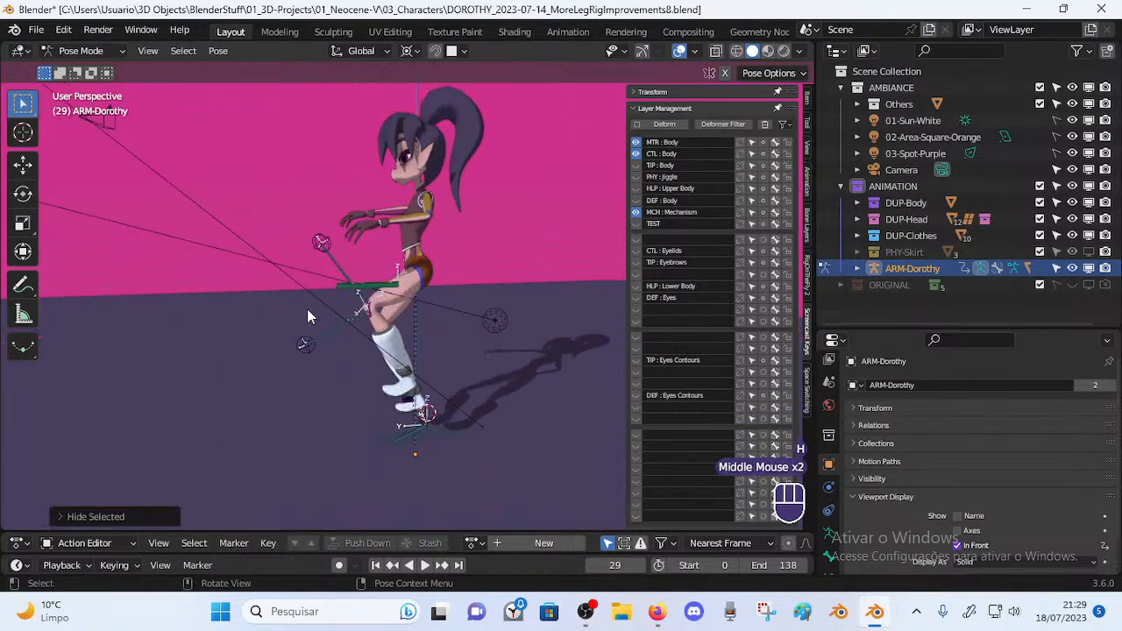
{"action": "left_click", "coordinate": [389, 281]}
{"action": "key", "text": "g"}
{"action": "left_click", "coordinate": [391, 279]}
{"action": "key", "text": "a"}
{"action": "key", "text": "alt+q"}
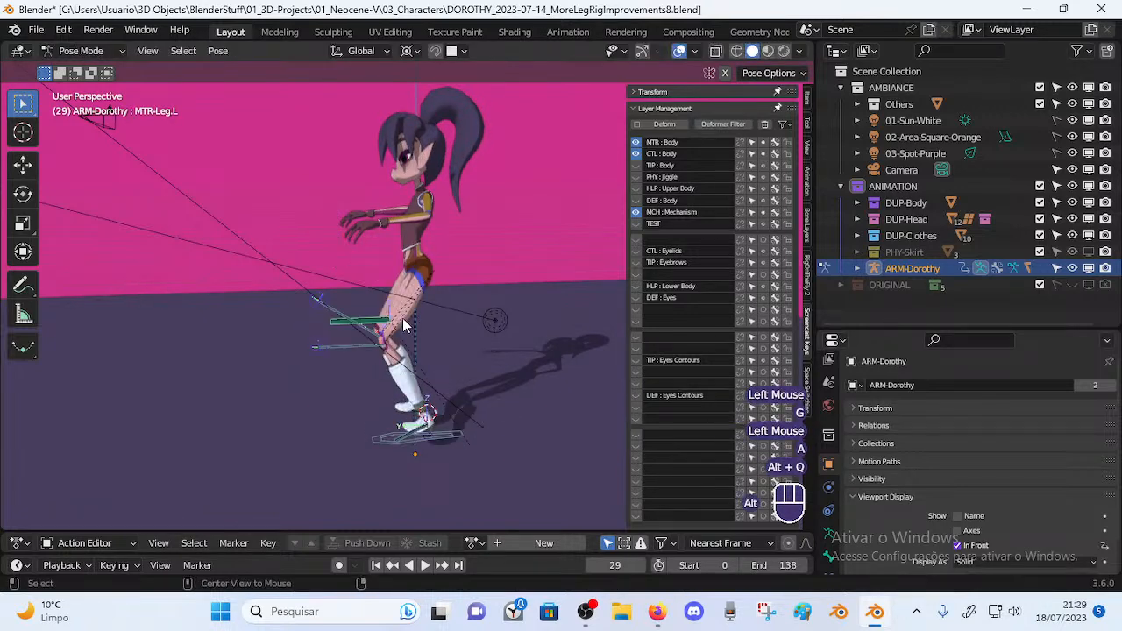
Select the MTR-Foot.L control and compare its placement in Edit Mode and Pose Mode
{"action": "middle_click_drag", "start_coordinate": [426, 435], "coordinate": [517, 426]}
{"action": "left_click", "coordinate": [398, 447]}
{"action": "left_click", "coordinate": [397, 445]}
{"action": "middle_click_drag", "start_coordinate": [398, 445], "coordinate": [328, 448]}
{"action": "key", "text": "Tab"}
{"action": "key", "text": "Tab"}
{"action": "left_click", "coordinate": [421, 451]}
Switch between Pose and Edit Mode to examine the MTR-Foot.L bone against the spread legs of the rest position
{"action": "middle_click_drag", "start_coordinate": [421, 451], "coordinate": [425, 394]}
{"action": "key", "text": "Tab"}
{"action": "scroll", "coordinate": [420, 342], "scroll_direction": "up", "scroll_amount": 2}
{"action": "middle_click_drag", "start_coordinate": [420, 342], "coordinate": [431, 364], "text": "shift"}
{"action": "key", "text": "Tab"}
{"action": "key", "text": "Tab"}
{"action": "middle_click_drag", "start_coordinate": [461, 324], "coordinate": [512, 357]}
{"action": "scroll", "coordinate": [374, 365], "scroll_direction": "down", "scroll_amount": 2}
{"action": "key", "text": "Tab"}
{"action": "middle_click_drag", "start_coordinate": [512, 357], "coordinate": [501, 303], "text": "shift"}
{"action": "middle_click_drag", "start_coordinate": [429, 298], "coordinate": [414, 305]}
{"action": "middle_click_drag", "start_coordinate": [496, 322], "coordinate": [439, 353]}
{"action": "mouse_move", "coordinate": [509, 404]}
{"action": "middle_mouse_down"}
{"action": "mouse_move", "coordinate": [439, 433]}
{"action": "mouse_move", "coordinate": [506, 422]}
{"action": "mouse_move", "coordinate": [495, 399]}
{"action": "mouse_move", "coordinate": [524, 419]}
{"action": "middle_mouse_up"}
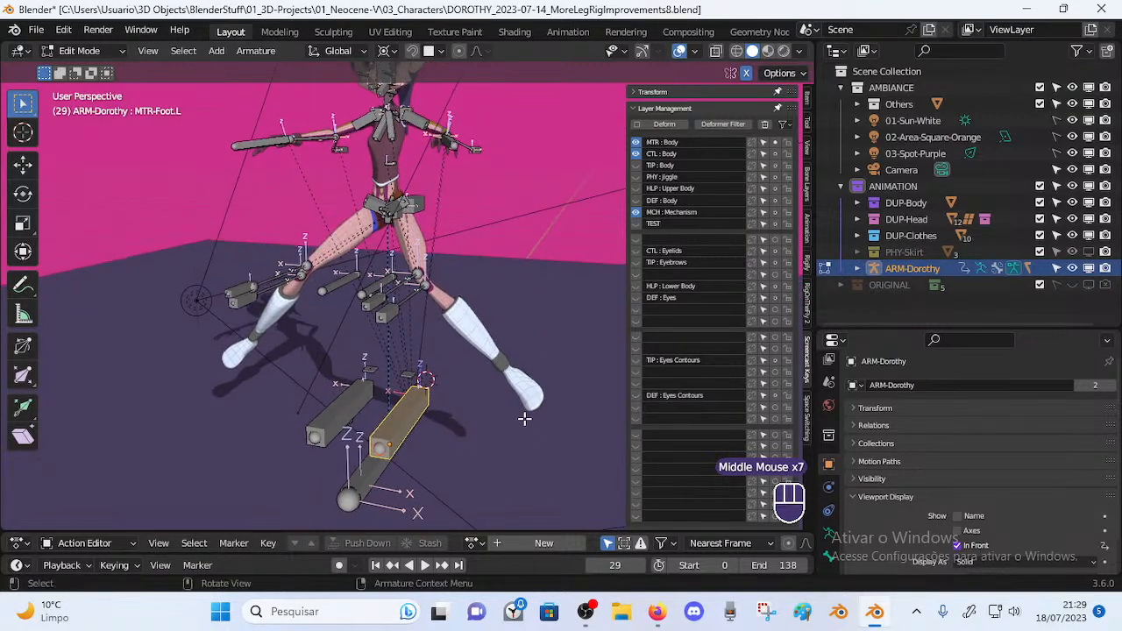
Show the DEF : Body bone layer in Edit Mode and inspect the deform bones running through the legs
{"action": "left_click", "coordinate": [636, 201]}
{"action": "middle_click_drag", "start_coordinate": [517, 280], "coordinate": [472, 362]}
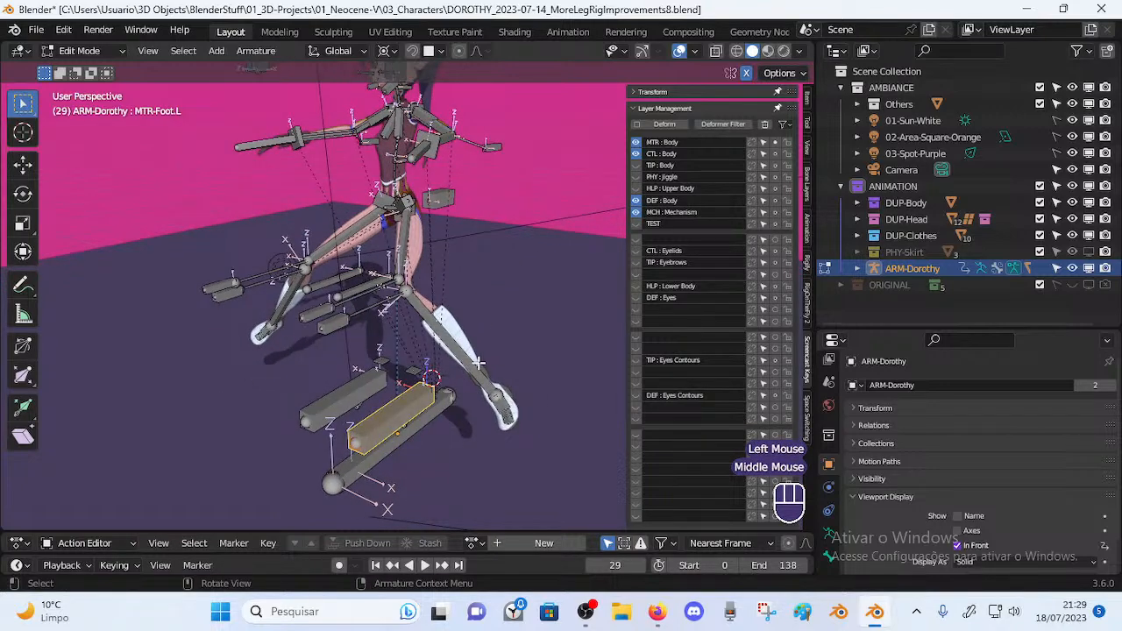
{"action": "middle_click_drag", "start_coordinate": [467, 405], "coordinate": [523, 362]}
{"action": "middle_click_drag", "start_coordinate": [419, 423], "coordinate": [452, 402]}
{"action": "middle_click_drag", "start_coordinate": [419, 436], "coordinate": [413, 434]}
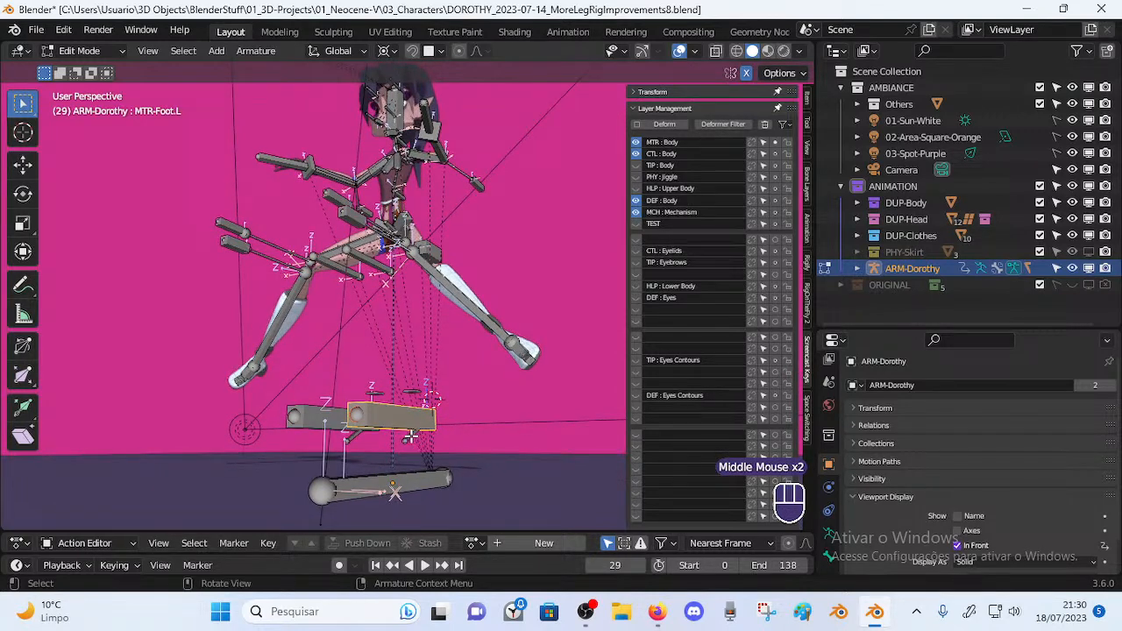
Check the MCH-IK-Foot.L bone and the full bone selection, and select only MTR-Foot.L again
{"action": "left_click", "coordinate": [412, 436]}
{"action": "middle_click_drag", "start_coordinate": [414, 438], "coordinate": [435, 457]}
{"action": "key", "text": "a"}
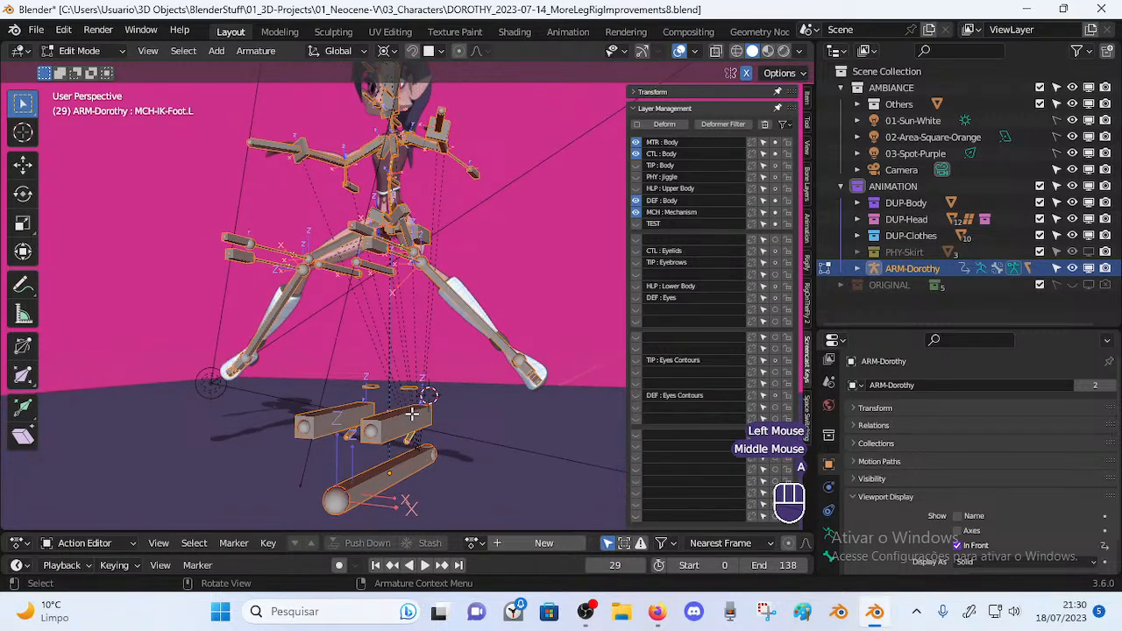
{"action": "left_click", "coordinate": [408, 423]}
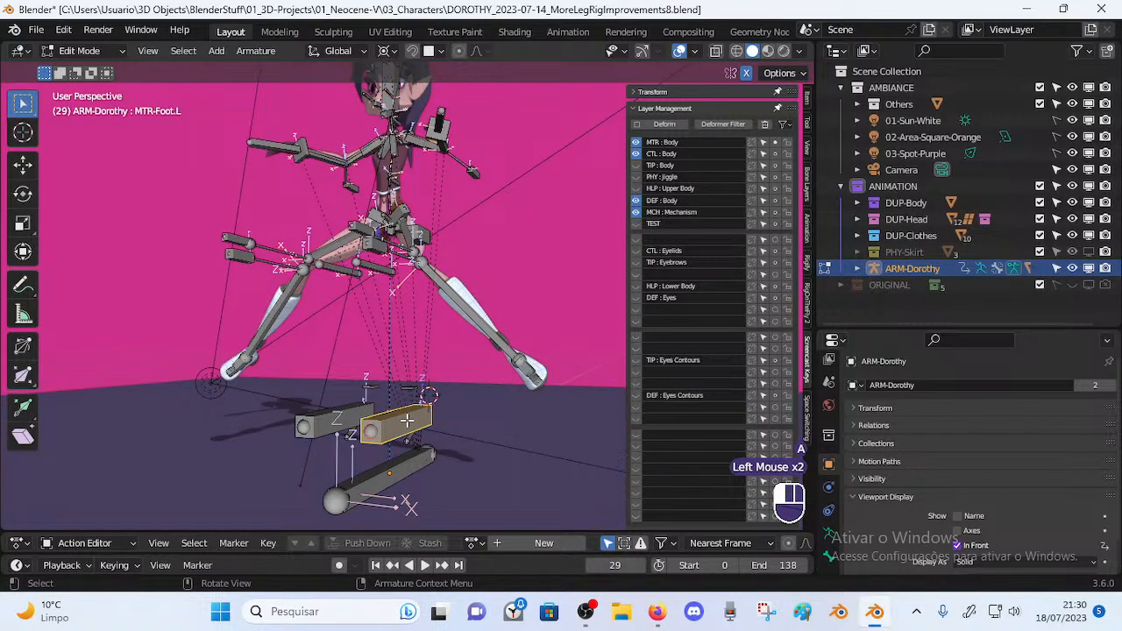
{"action": "middle_click_drag", "start_coordinate": [408, 413], "coordinate": [375, 391]}
{"action": "scroll", "coordinate": [490, 438], "scroll_direction": "up", "scroll_amount": 2}
{"action": "left_click", "coordinate": [409, 391]}
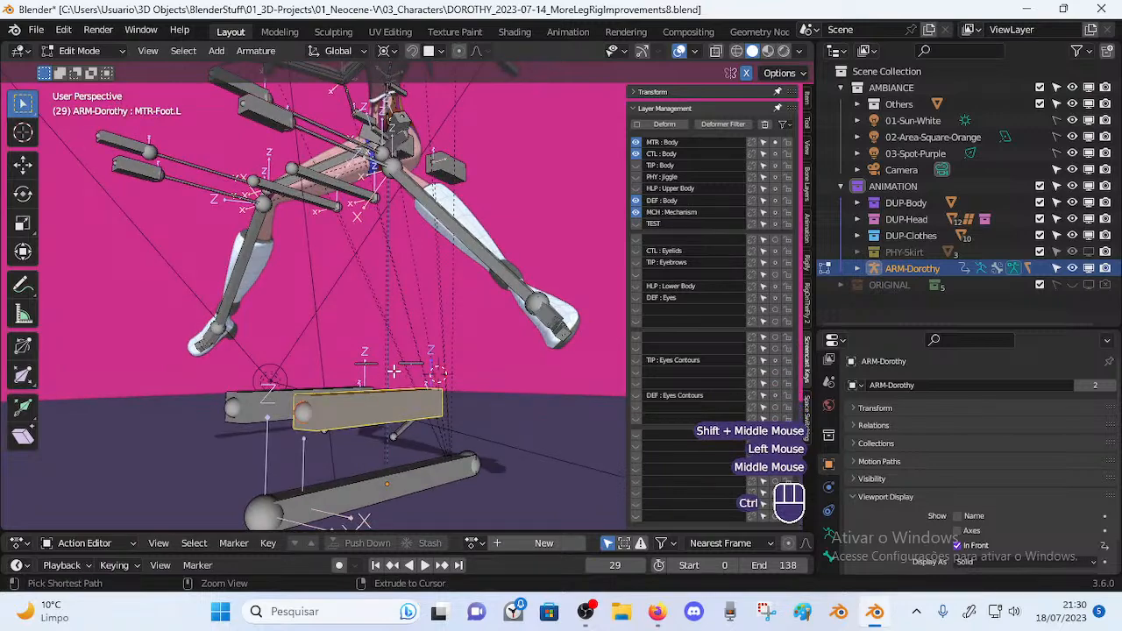
Compare the legs in Pose Mode and Edit Mode, examining the left foot's deform bones relative to MTR-Foot.L
{"action": "key", "text": "ctrl+Tab"}
{"action": "middle_click_drag", "start_coordinate": [390, 438], "coordinate": [373, 383]}
{"action": "key", "text": "Tab"}
{"action": "middle_click_drag", "start_coordinate": [512, 303], "coordinate": [493, 318]}
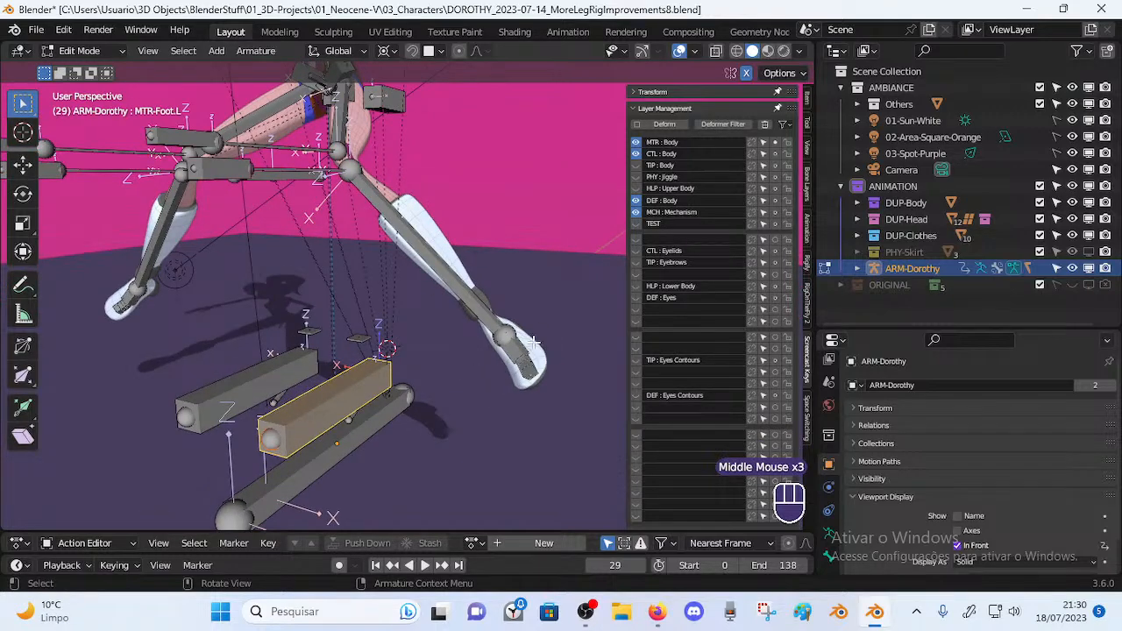
{"action": "middle_click_drag", "start_coordinate": [521, 378], "coordinate": [564, 307]}
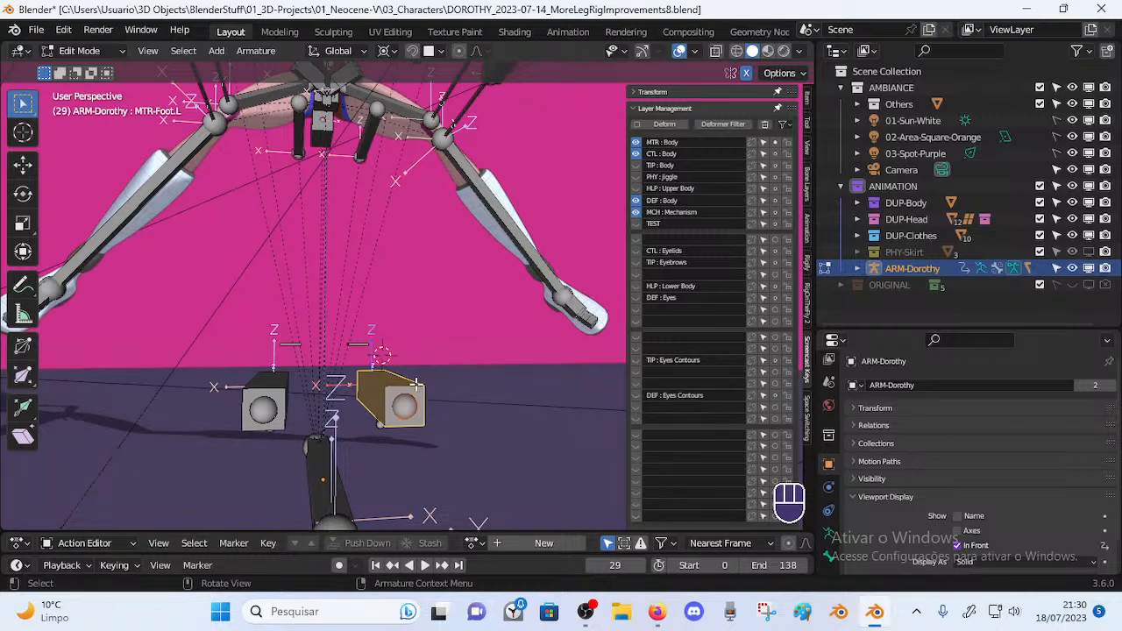
Return to Pose Mode and rotate the MTR-Foot.L control around the X axis
{"action": "key", "text": "ctrl+Tab"}
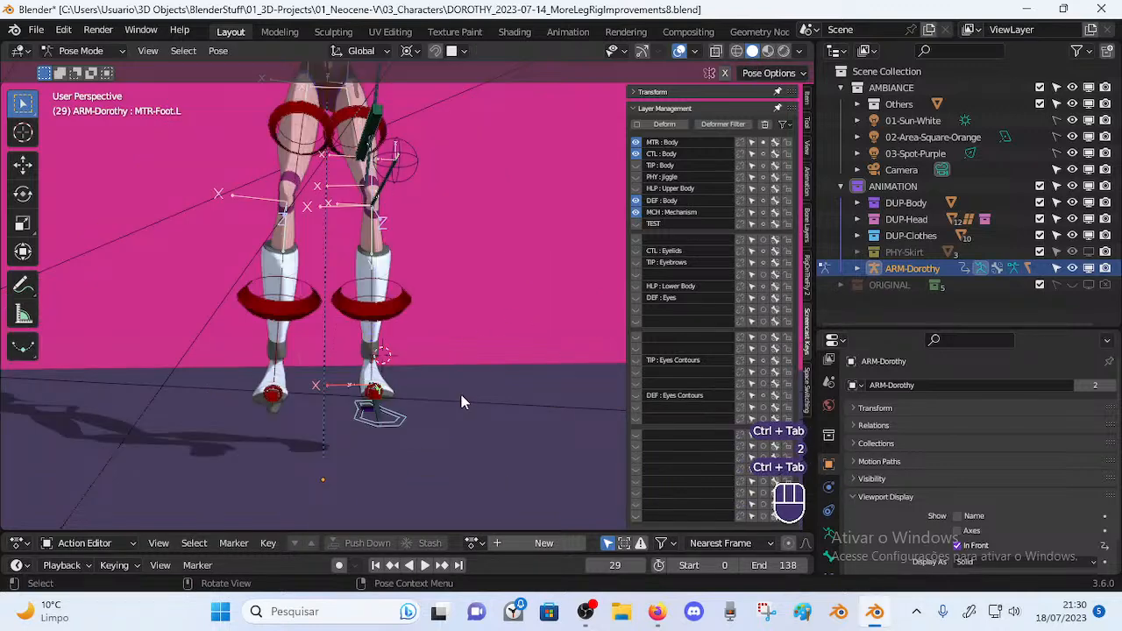
{"action": "middle_click_drag", "start_coordinate": [459, 396], "coordinate": [491, 443]}
{"action": "scroll", "coordinate": [447, 437], "scroll_direction": "up", "scroll_amount": 2}
{"action": "left_click", "coordinate": [444, 438]}
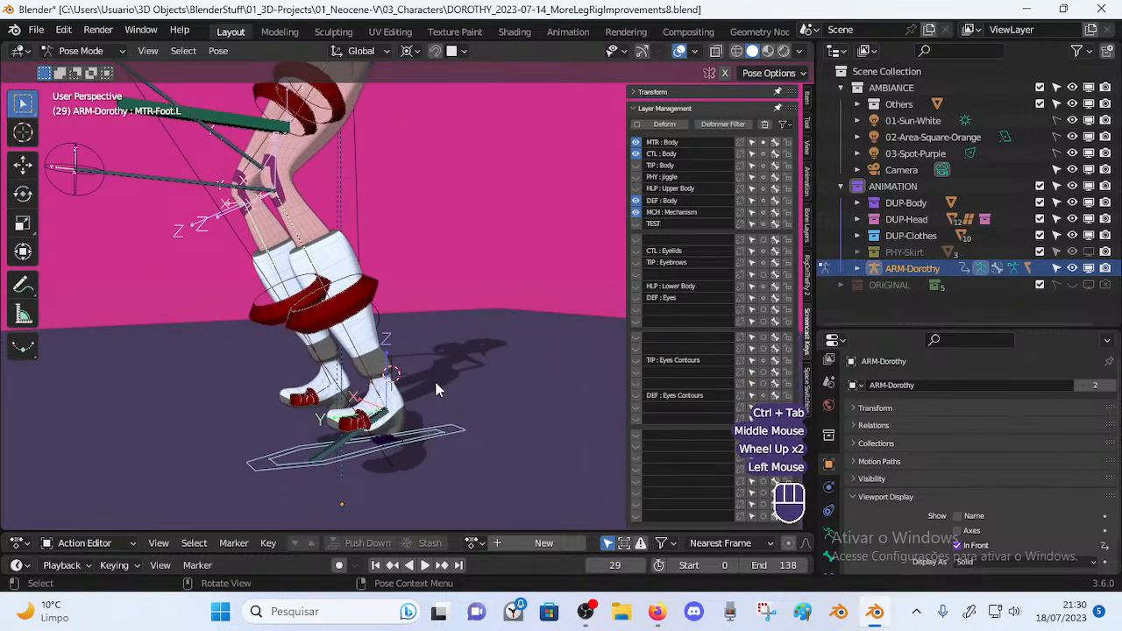
{"action": "middle_click_drag", "start_coordinate": [428, 397], "coordinate": [420, 307], "text": "shift"}
{"action": "key", "text": "r"}
{"action": "key", "text": "x"}
{"action": "left_click", "coordinate": [489, 439]}
Examine the spread leg bones and their knee joints in Edit Mode from several angles, including the front view
{"action": "key", "text": "Tab"}
{"action": "scroll", "coordinate": [506, 374], "scroll_direction": "down", "scroll_amount": 1}
{"action": "middle_click_drag", "start_coordinate": [379, 248], "coordinate": [397, 207]}
{"action": "scroll", "coordinate": [399, 214], "scroll_direction": "down", "scroll_amount": 1}
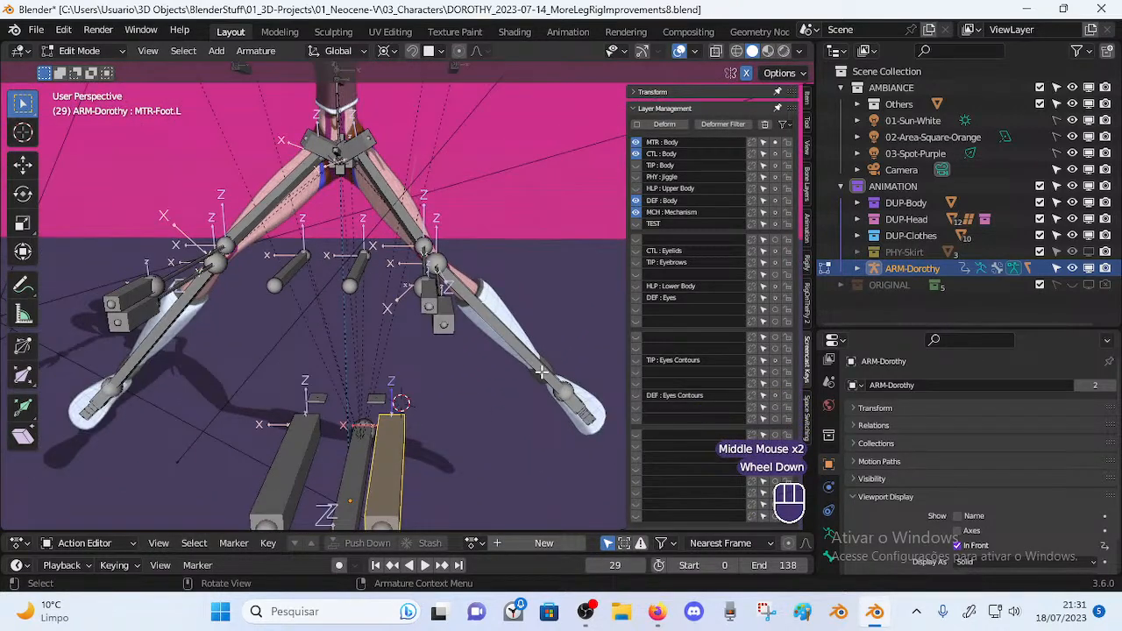
{"action": "middle_click_drag", "start_coordinate": [505, 342], "coordinate": [417, 317]}
{"action": "scroll", "coordinate": [473, 331], "scroll_direction": "up", "scroll_amount": 1}
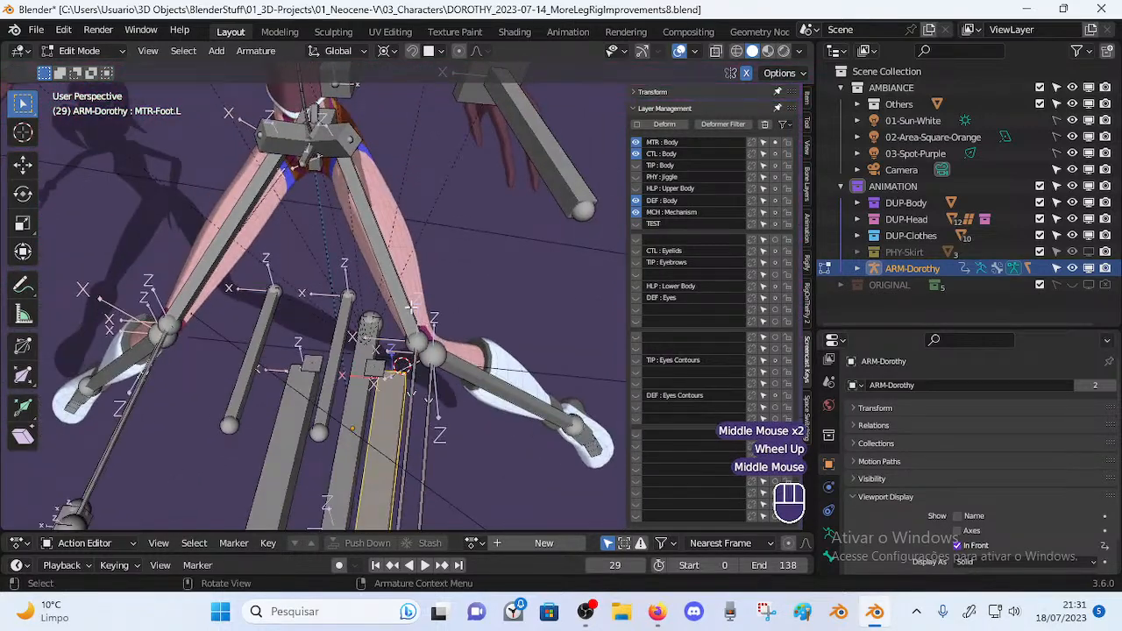
{"action": "middle_click_drag", "start_coordinate": [504, 419], "coordinate": [521, 323]}
{"action": "key", "text": "KP_1"}
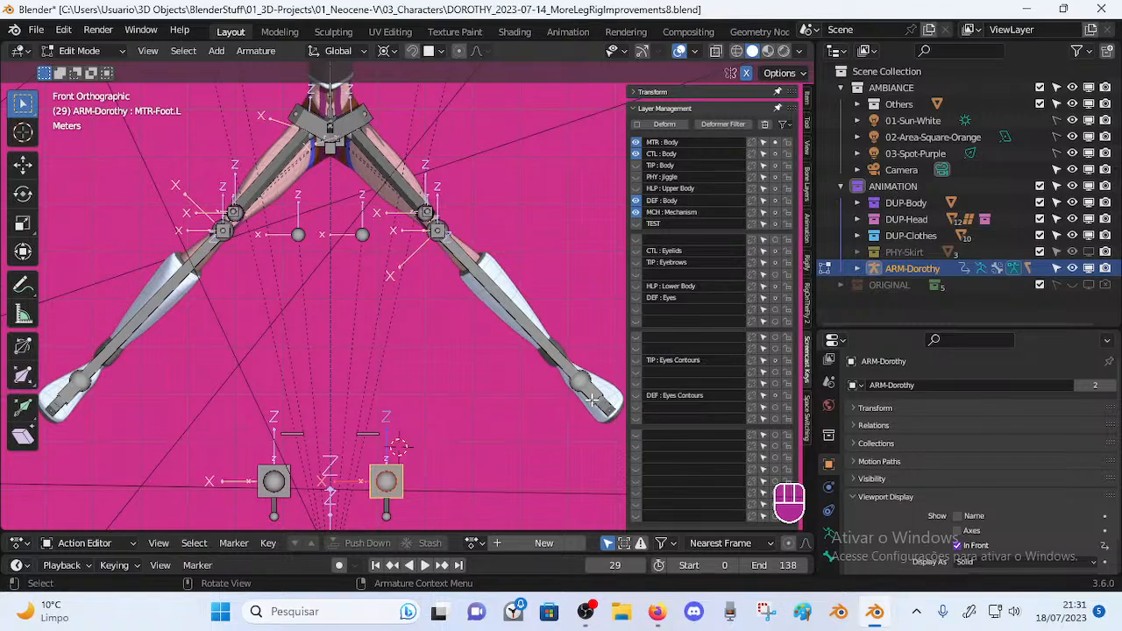
{"action": "mouse_move", "coordinate": [427, 225]}
{"action": "middle_mouse_down"}
{"action": "mouse_move", "coordinate": [296, 252]}
{"action": "mouse_move", "coordinate": [441, 246]}
{"action": "mouse_move", "coordinate": [429, 232]}
{"action": "middle_mouse_up"}
{"action": "middle_click_drag", "start_coordinate": [444, 288], "coordinate": [357, 299]}
{"action": "middle_click_drag", "start_coordinate": [414, 399], "coordinate": [500, 299]}
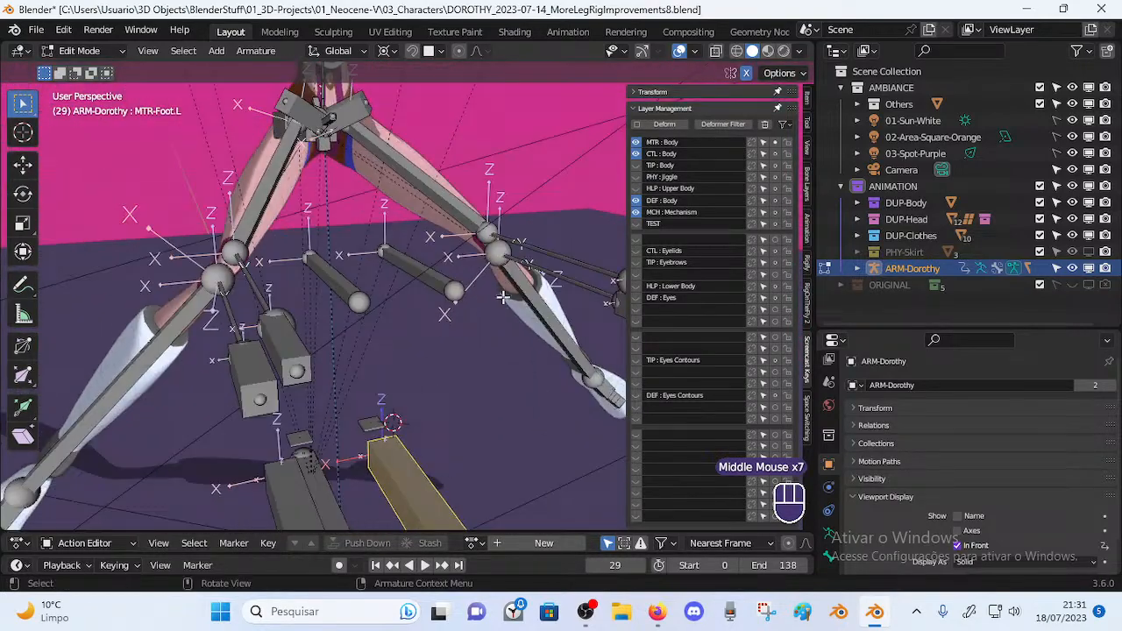
Box-select the bones of the left leg in Edit Mode and clear the selection
{"action": "middle_click_drag", "start_coordinate": [575, 317], "coordinate": [368, 156]}
{"action": "scroll", "coordinate": [387, 166], "scroll_direction": "down", "scroll_amount": 1}
{"action": "key", "text": "b"}
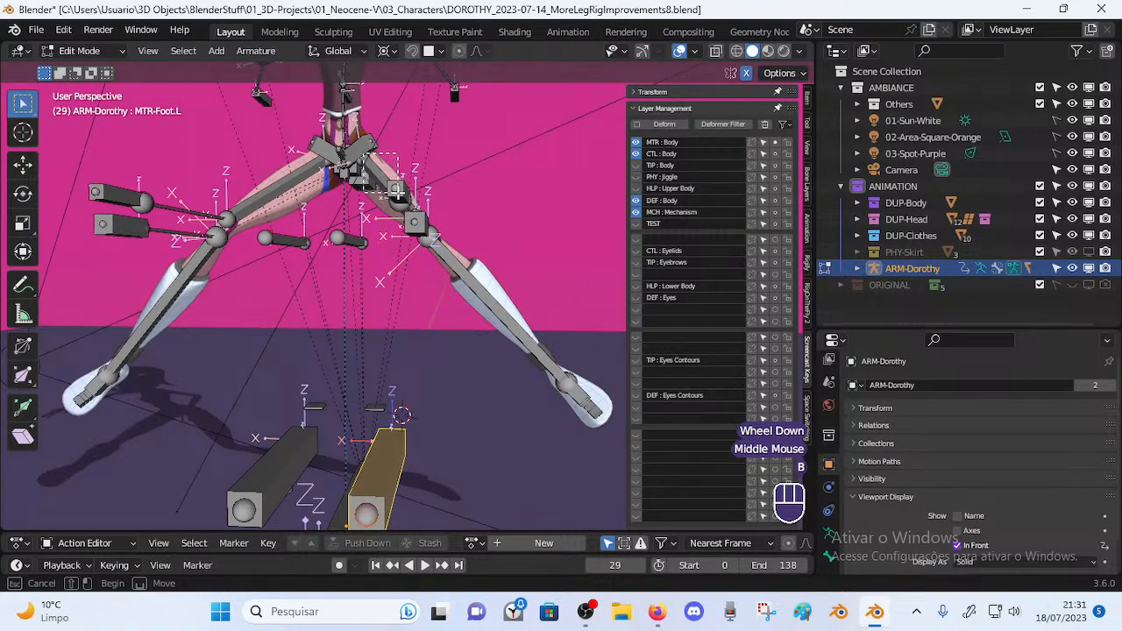
{"action": "left_click_drag", "start_coordinate": [452, 263], "coordinate": [604, 430]}
{"action": "key", "text": "alt+a"}
Examine the left knee's bone joints and axes up close in the front orthographic view
{"action": "middle_click_drag", "start_coordinate": [494, 295], "coordinate": [463, 238]}
{"action": "key", "text": "KP_1"}
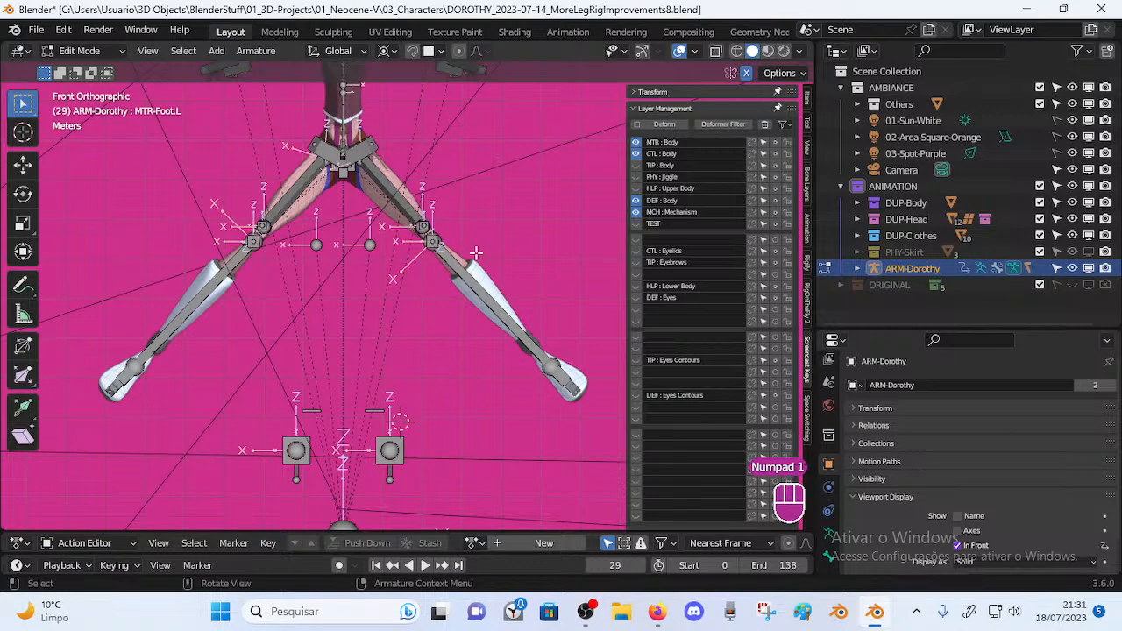
{"action": "scroll", "coordinate": [476, 252], "scroll_direction": "up", "scroll_amount": 3}
{"action": "middle_click_drag", "start_coordinate": [476, 253], "coordinate": [451, 310], "text": "shift"}
{"action": "scroll", "coordinate": [450, 312], "scroll_direction": "up", "scroll_amount": 3}
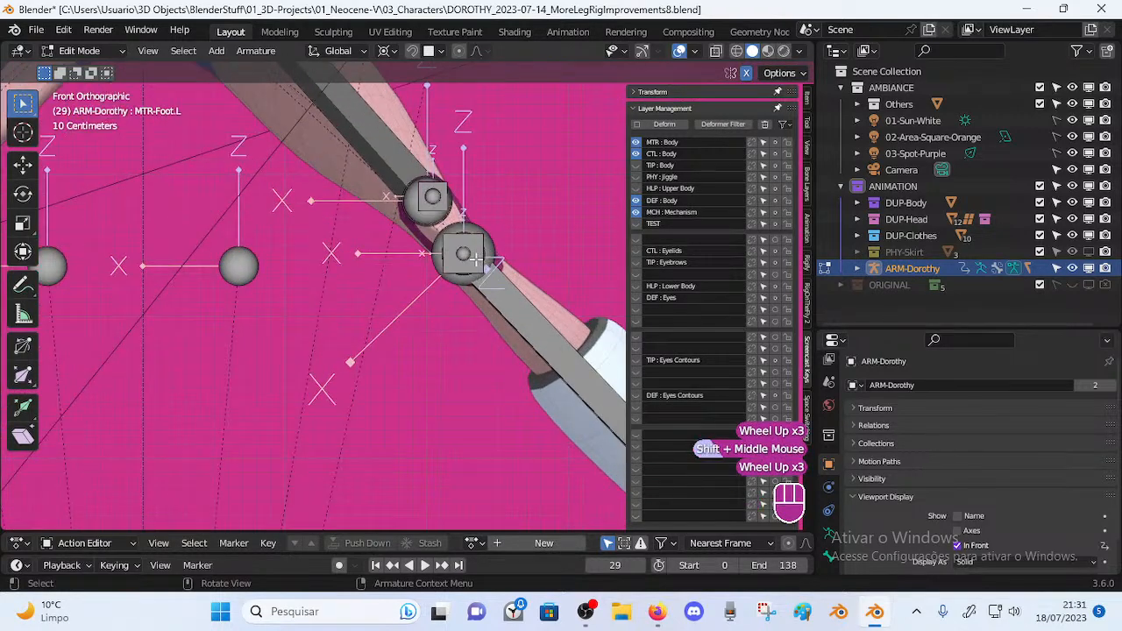
{"action": "scroll", "coordinate": [488, 298], "scroll_direction": "down", "scroll_amount": 3}
{"action": "scroll", "coordinate": [441, 334], "scroll_direction": "down", "scroll_amount": 1}
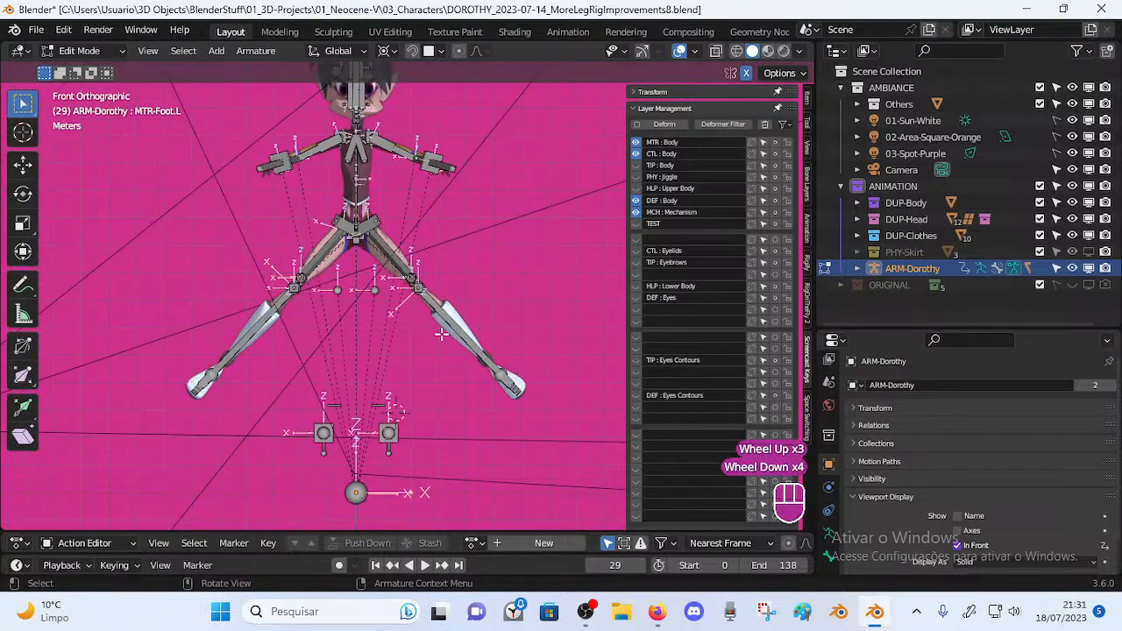
{"action": "scroll", "coordinate": [441, 334], "scroll_direction": "up", "scroll_amount": 2}
{"action": "middle_click_drag", "start_coordinate": [467, 336], "coordinate": [377, 281], "text": "shift"}
{"action": "scroll", "coordinate": [377, 280], "scroll_direction": "up", "scroll_amount": 2}
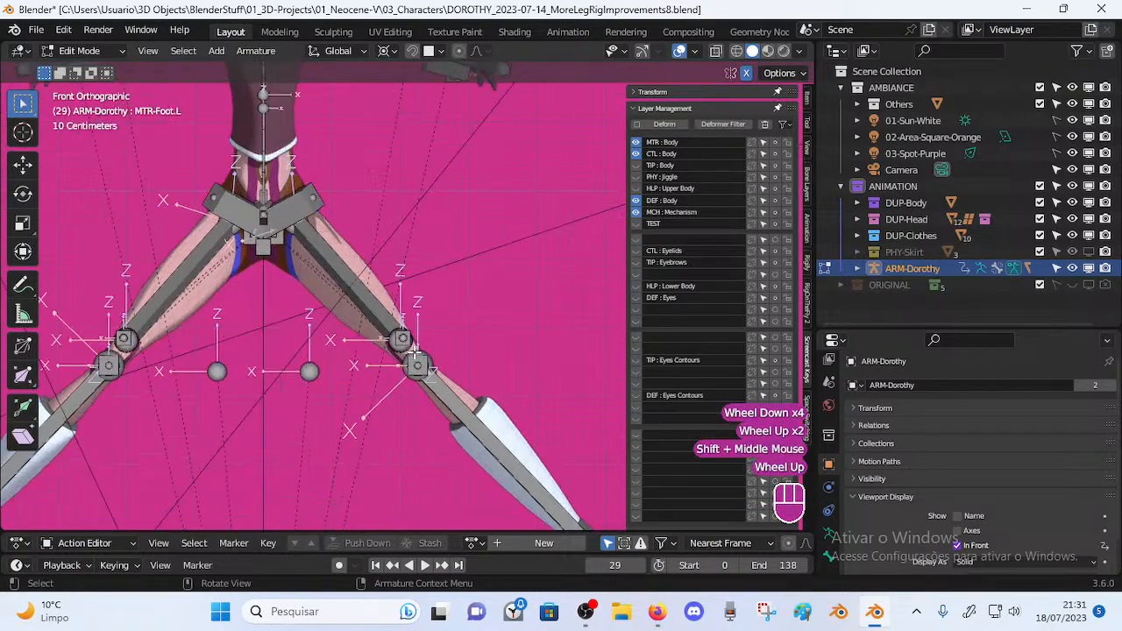
Select the DEF-Thigh.L bone and inspect its alignment with the rest of the leg in front view
{"action": "left_click", "coordinate": [362, 287]}
{"action": "scroll", "coordinate": [362, 287], "scroll_direction": "down", "scroll_amount": 2}
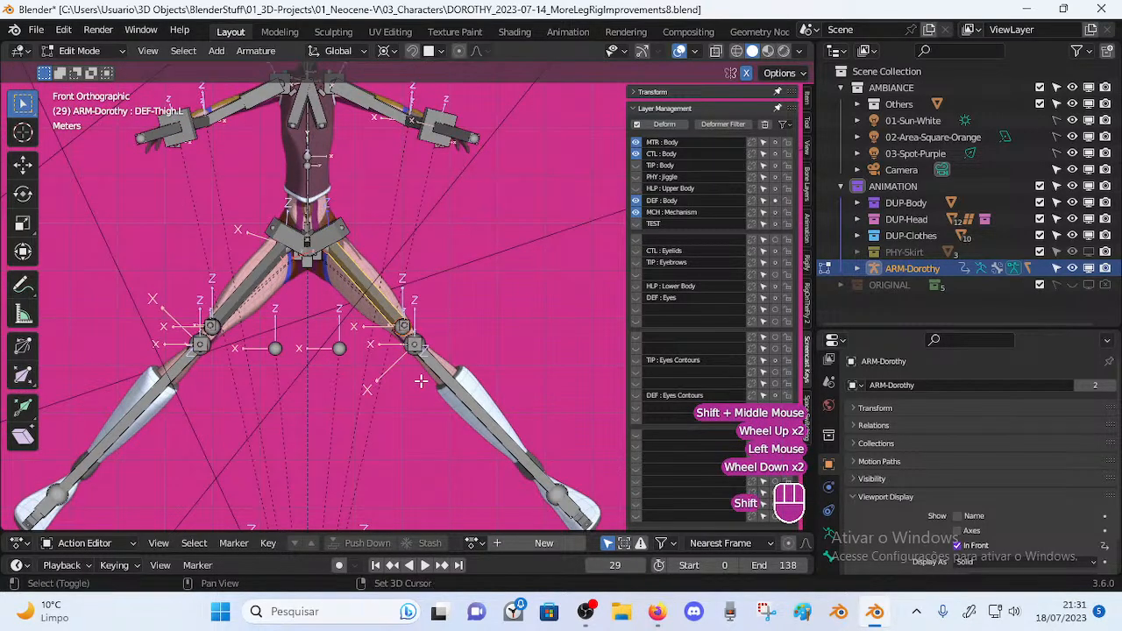
{"action": "scroll", "coordinate": [384, 296], "scroll_direction": "up", "scroll_amount": 3}
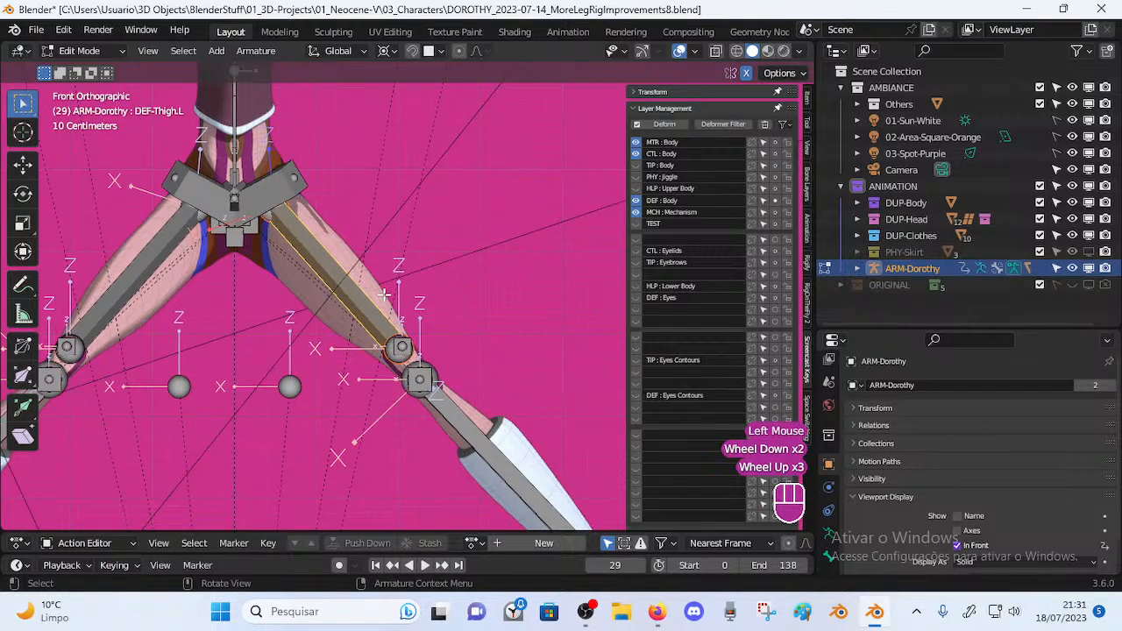
{"action": "scroll", "coordinate": [384, 314], "scroll_direction": "down", "scroll_amount": 5}
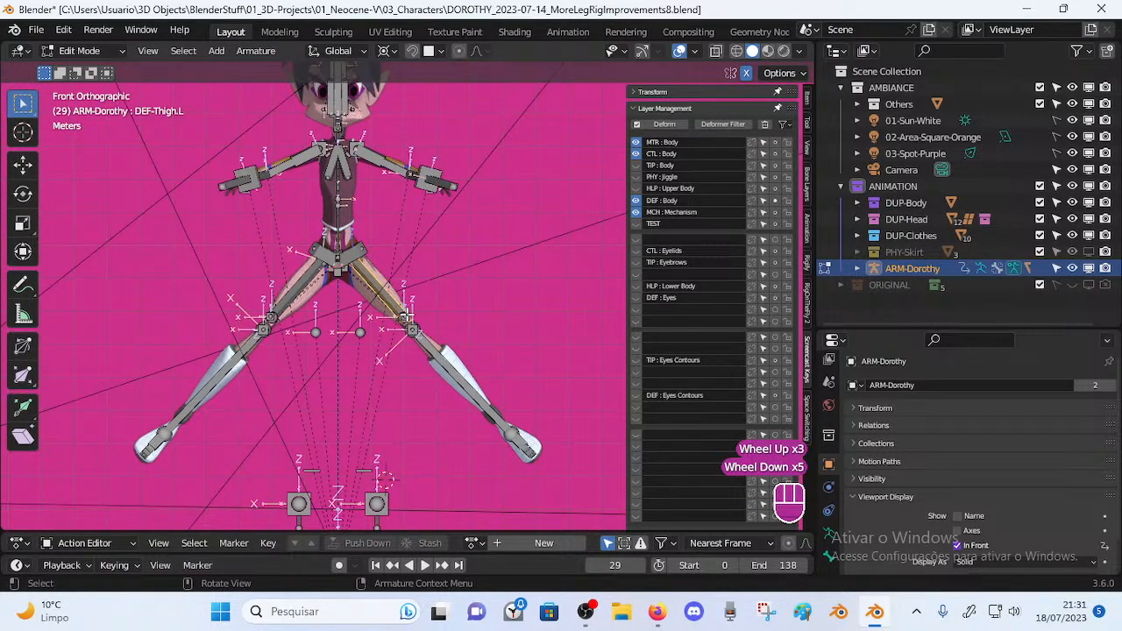
{"action": "scroll", "coordinate": [406, 317], "scroll_direction": "up", "scroll_amount": 1}
{"action": "middle_click_drag", "start_coordinate": [469, 388], "coordinate": [457, 314], "text": "shift"}
{"action": "scroll", "coordinate": [395, 317], "scroll_direction": "down", "scroll_amount": 1}
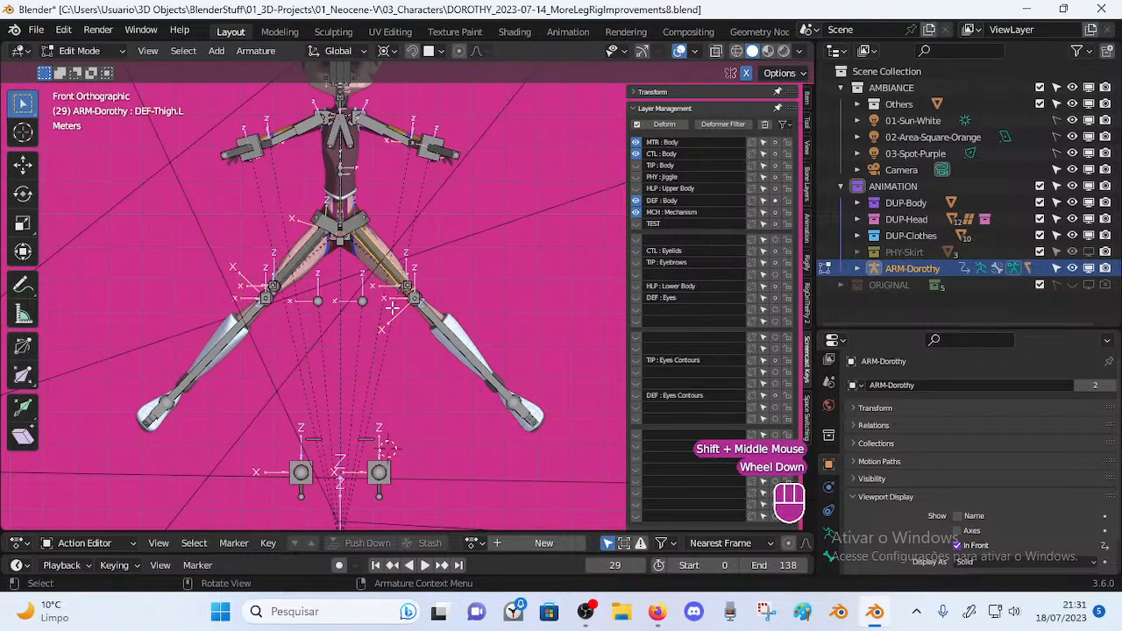
Examine the DEF-Thigh.L bone and the left leg chain in perspective from the front and side
{"action": "middle_click_drag", "start_coordinate": [456, 313], "coordinate": [412, 274]}
{"action": "scroll", "coordinate": [385, 404], "scroll_direction": "up", "scroll_amount": 2}
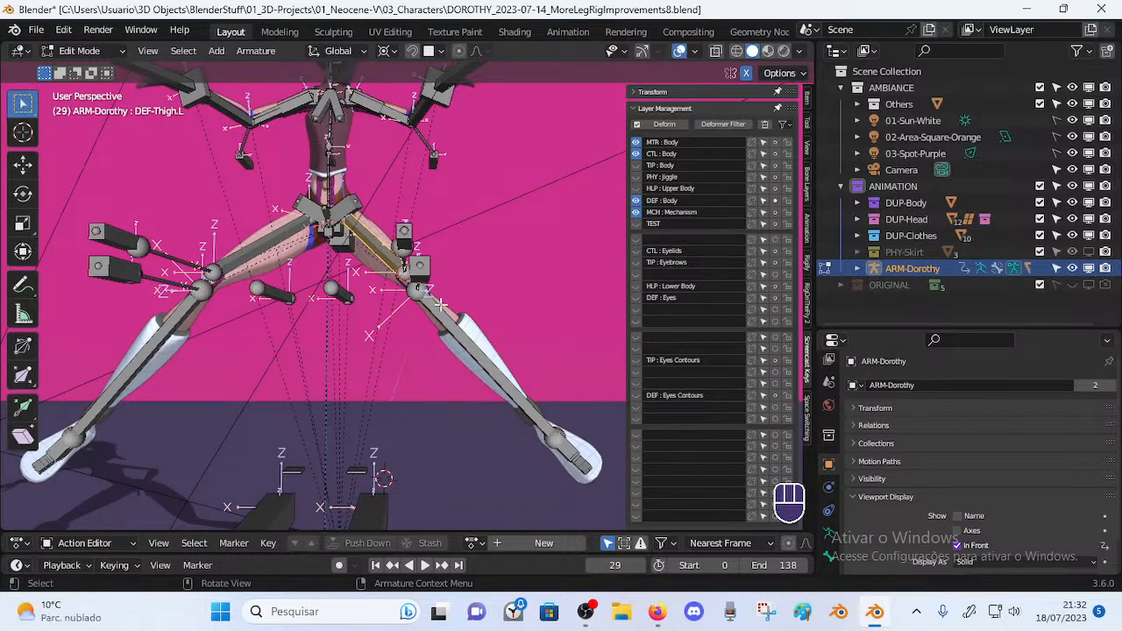
{"action": "middle_click_drag", "start_coordinate": [456, 326], "coordinate": [359, 255]}
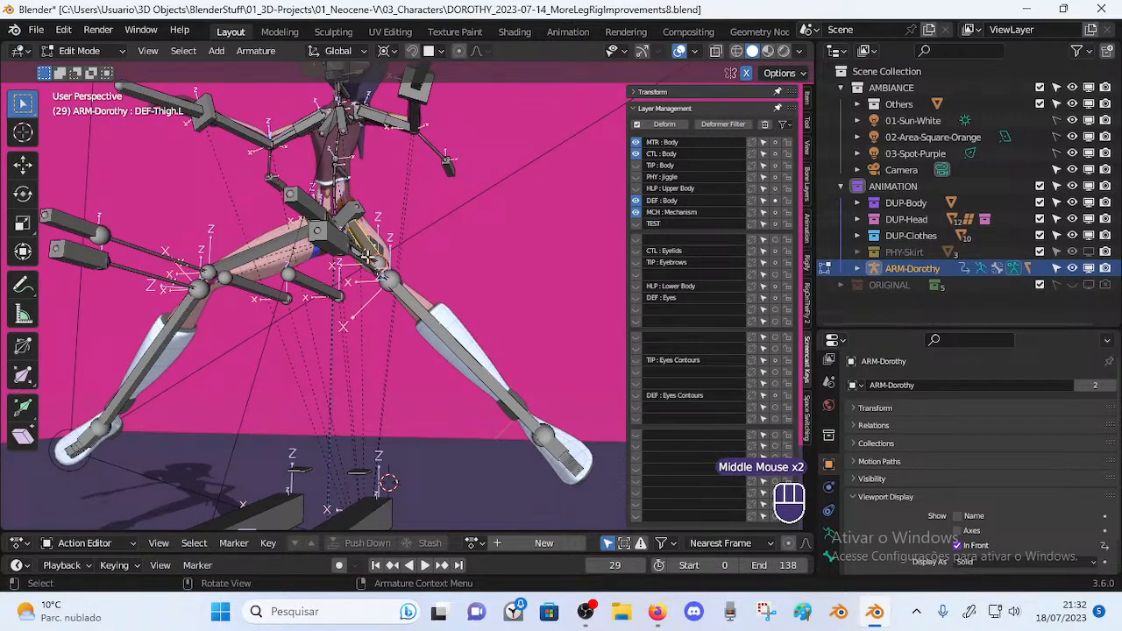
{"action": "middle_click_drag", "start_coordinate": [503, 440], "coordinate": [424, 360]}
{"action": "scroll", "coordinate": [425, 360], "scroll_direction": "up", "scroll_amount": 2}
{"action": "scroll", "coordinate": [423, 360], "scroll_direction": "down", "scroll_amount": 3}
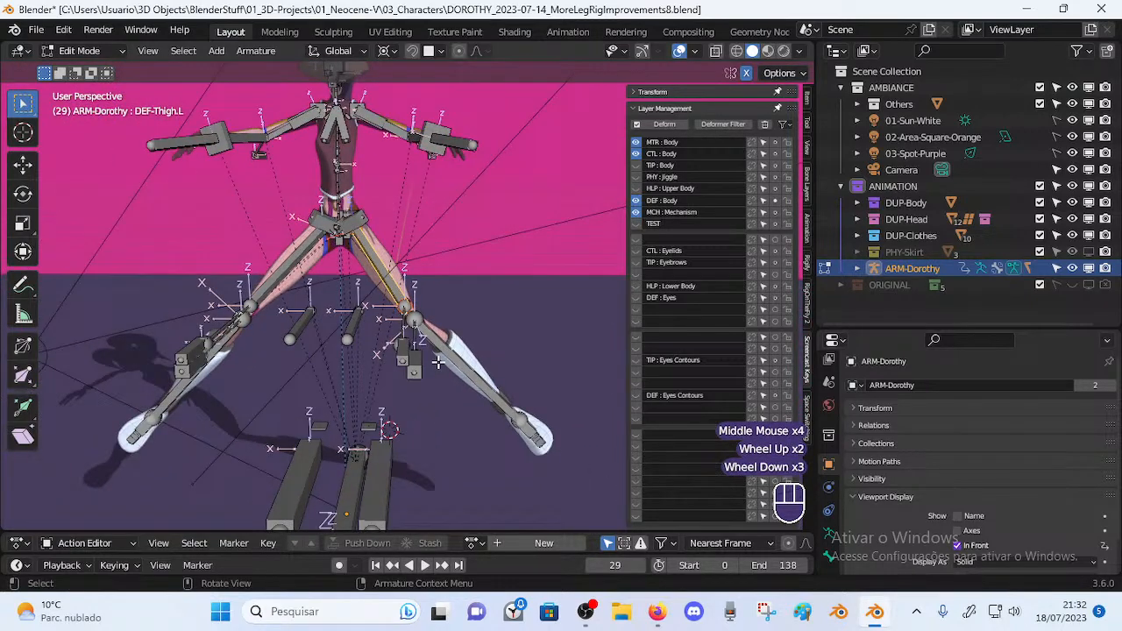
{"action": "scroll", "coordinate": [431, 351], "scroll_direction": "up", "scroll_amount": 1}
{"action": "middle_click_drag", "start_coordinate": [433, 349], "coordinate": [432, 329]}
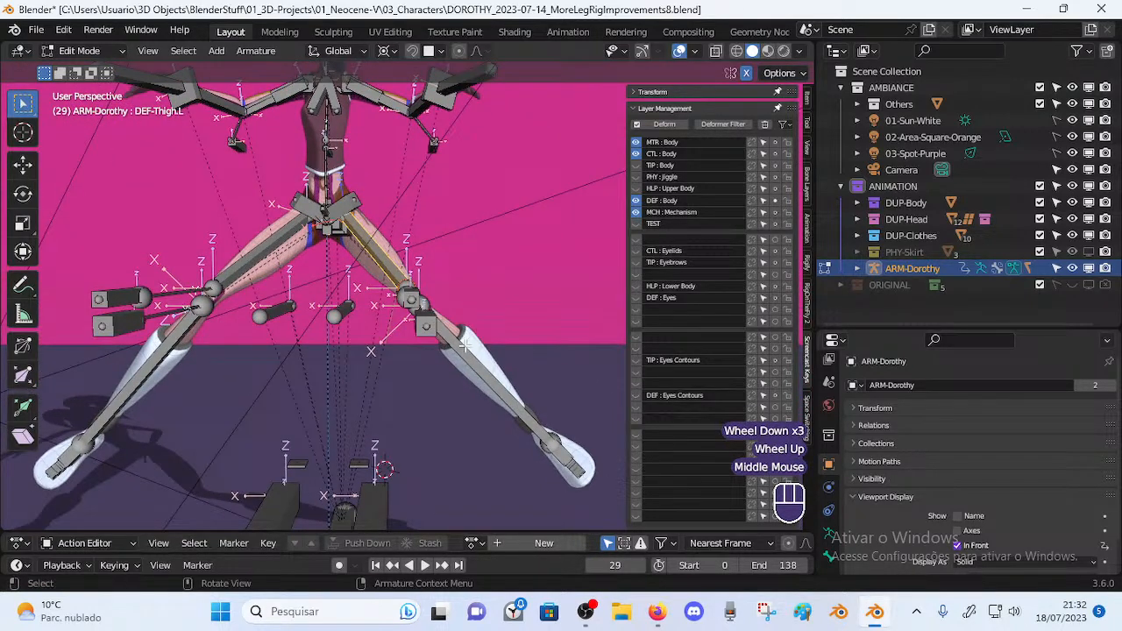
Select the DEF-Shin.L bone, show its bone properties and enlarge the Properties editor
{"action": "middle_click_drag", "start_coordinate": [492, 377], "coordinate": [441, 377]}
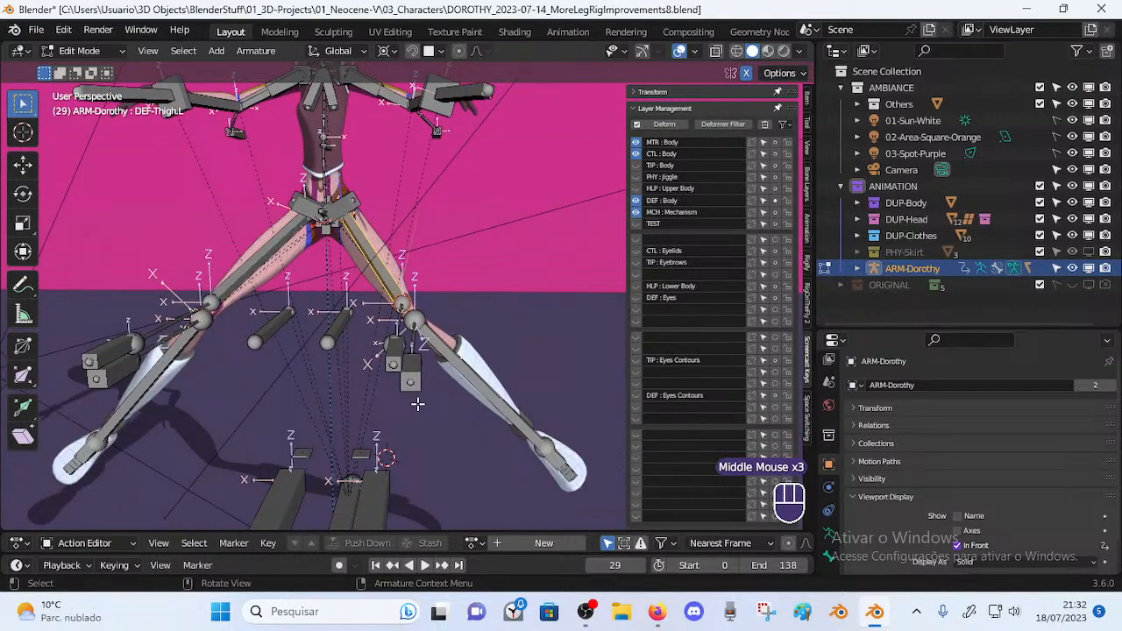
{"action": "mouse_move", "coordinate": [434, 336]}
{"action": "middle_mouse_down"}
{"action": "mouse_move", "coordinate": [395, 326]}
{"action": "mouse_move", "coordinate": [429, 351]}
{"action": "middle_mouse_up"}
{"action": "middle_click_drag", "start_coordinate": [474, 382], "coordinate": [427, 349]}
{"action": "left_click", "coordinate": [426, 350]}
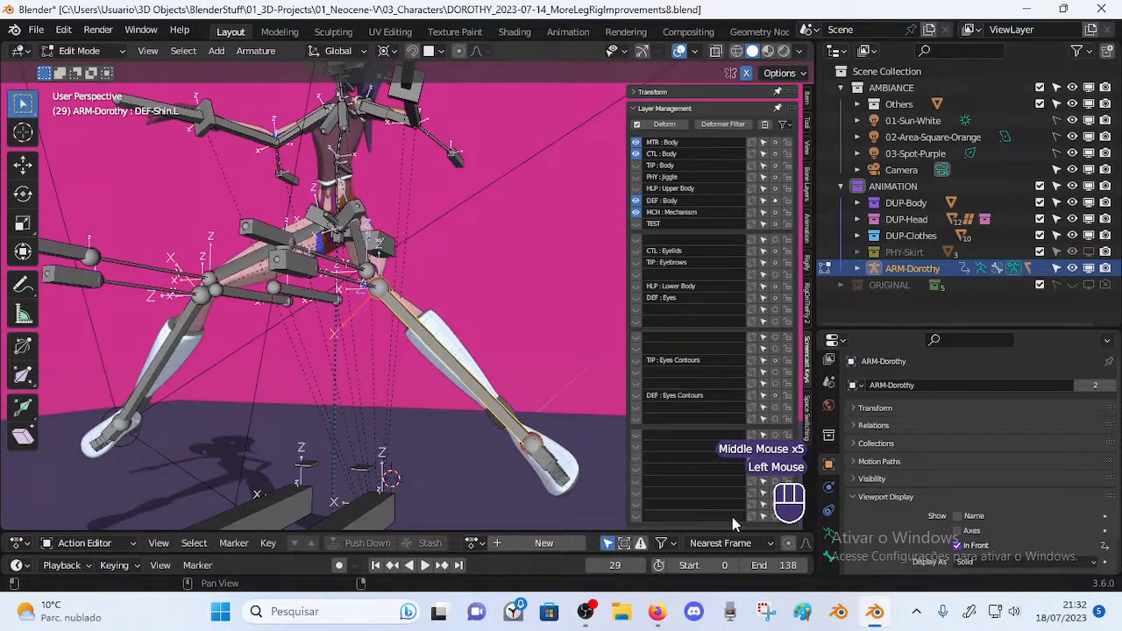
{"action": "scroll", "coordinate": [834, 531], "scroll_direction": "down", "scroll_amount": 3}
{"action": "left_click", "coordinate": [828, 558]}
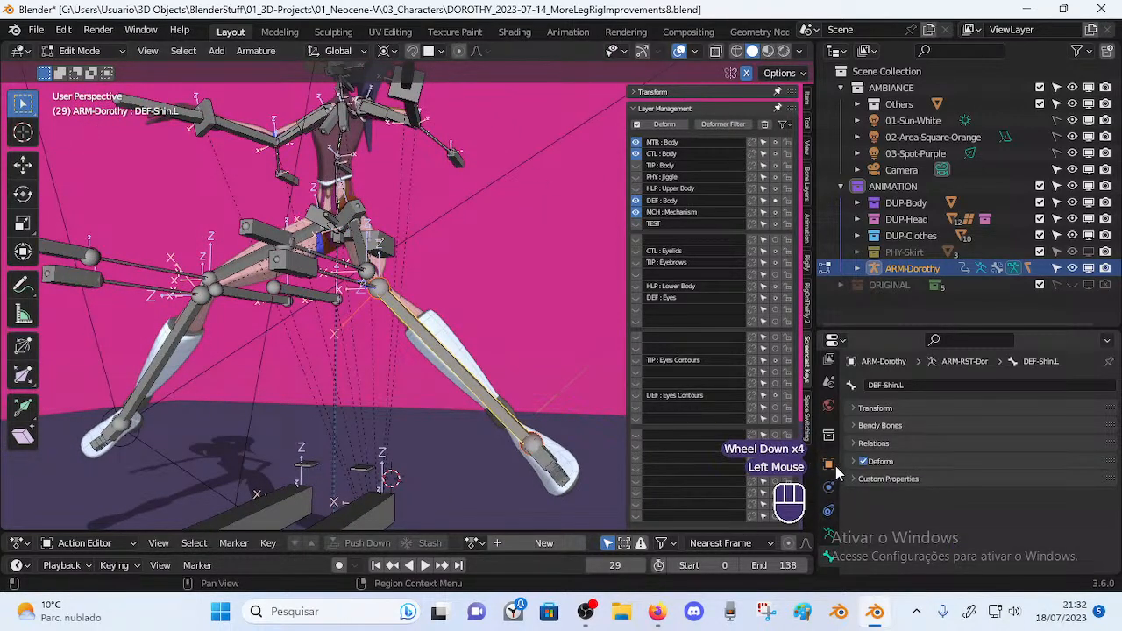
{"action": "left_click_drag", "start_coordinate": [896, 327], "coordinate": [896, 176]}
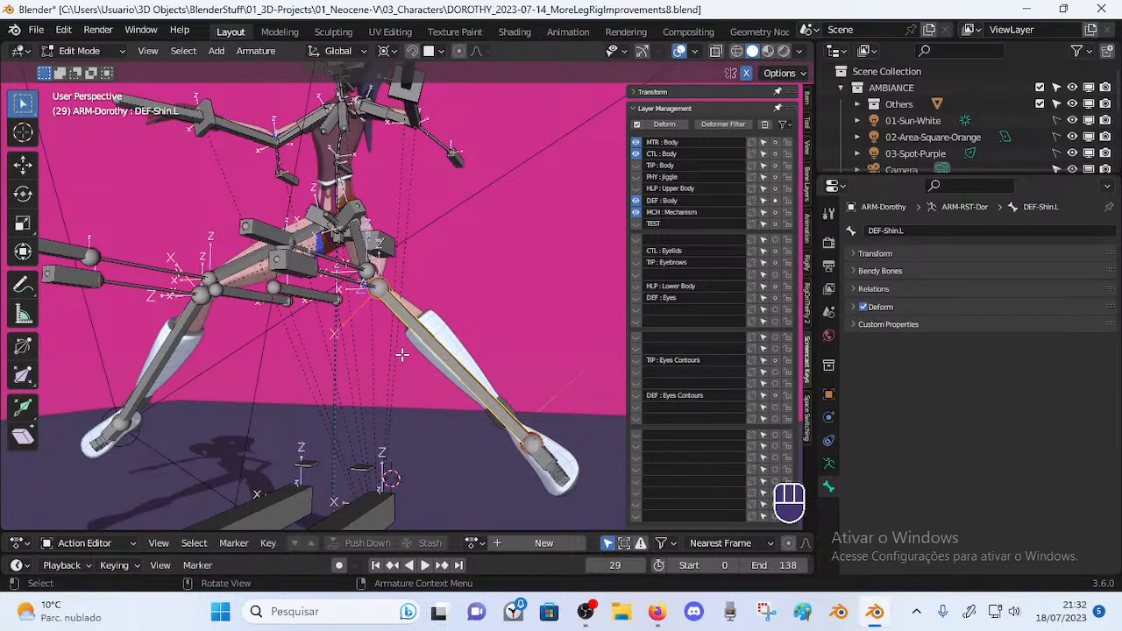
Switch the armature to Pose Mode and show the Inverse Kinematics settings of DEF-Shin.L, with Viewport Display collapsed
{"action": "key", "text": "ctrl+Tab"}
{"action": "scroll", "coordinate": [404, 351], "scroll_direction": "down", "scroll_amount": 3}
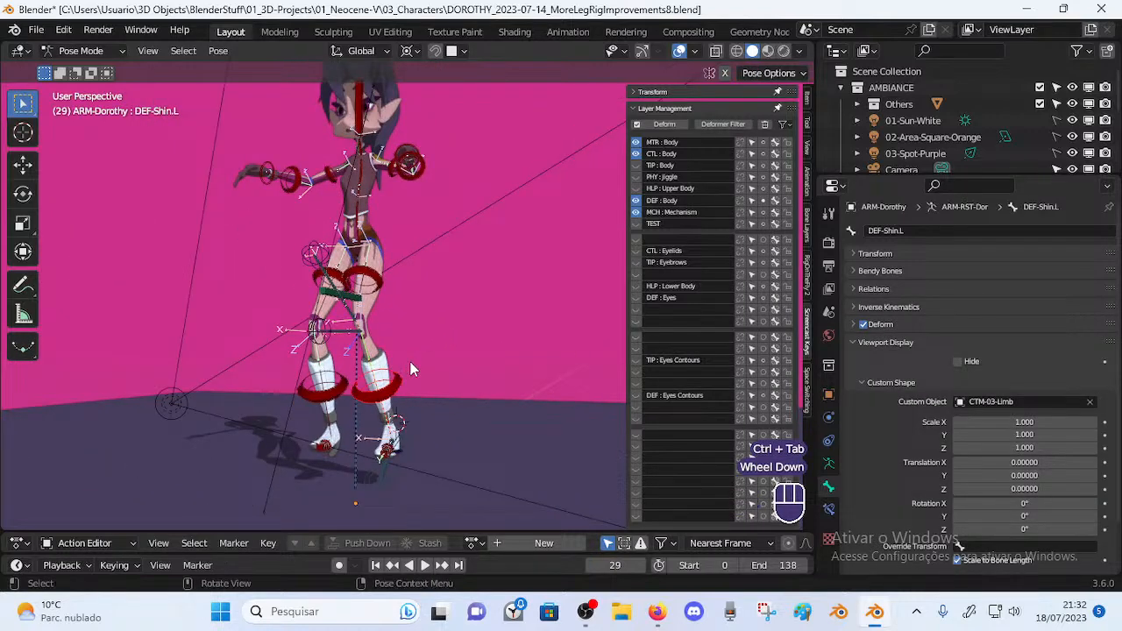
{"action": "scroll", "coordinate": [852, 448], "scroll_direction": "down", "scroll_amount": 2}
{"action": "left_click", "coordinate": [852, 342]}
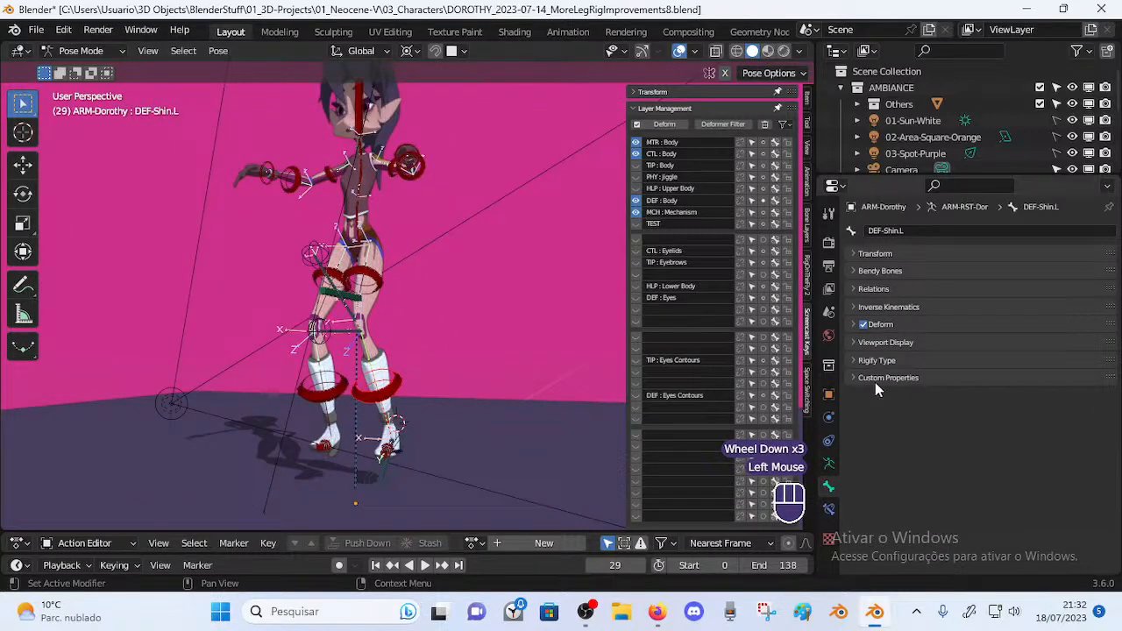
{"action": "scroll", "coordinate": [859, 369], "scroll_direction": "down", "scroll_amount": 1}
{"action": "left_click", "coordinate": [850, 307]}
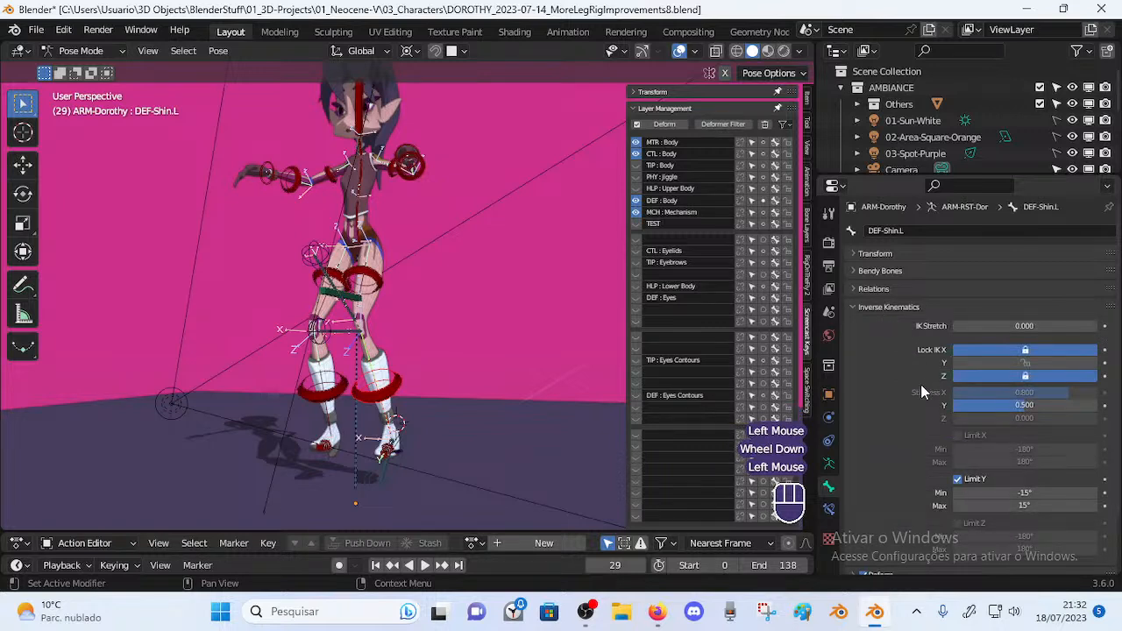
{"action": "scroll", "coordinate": [955, 359], "scroll_direction": "down", "scroll_amount": 2}
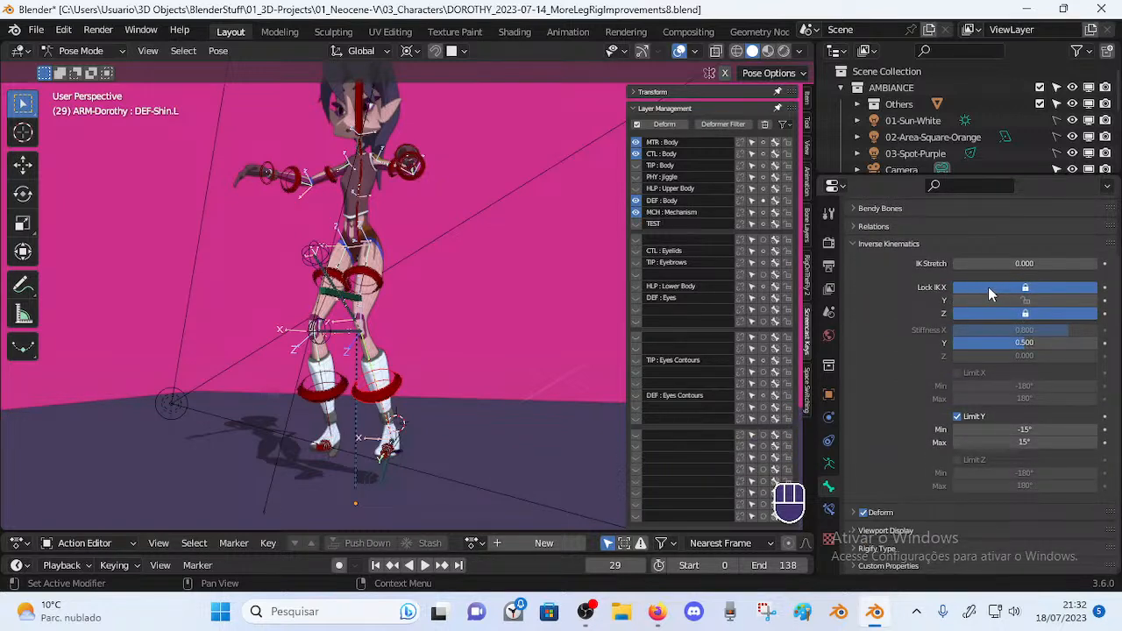
Select the DEF-Thigh.L bone and check its Inverse Kinematics locks, stiffness and limits
{"action": "middle_click_drag", "start_coordinate": [399, 311], "coordinate": [408, 316]}
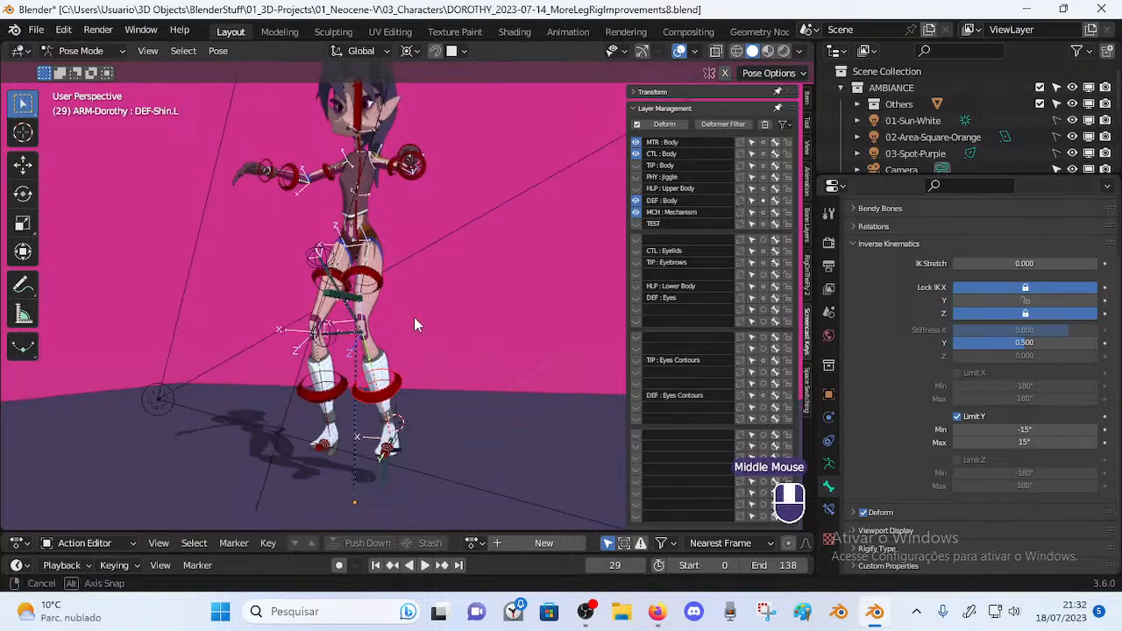
{"action": "scroll", "coordinate": [433, 332], "scroll_direction": "up", "scroll_amount": 4}
{"action": "scroll", "coordinate": [349, 349], "scroll_direction": "up", "scroll_amount": 1}
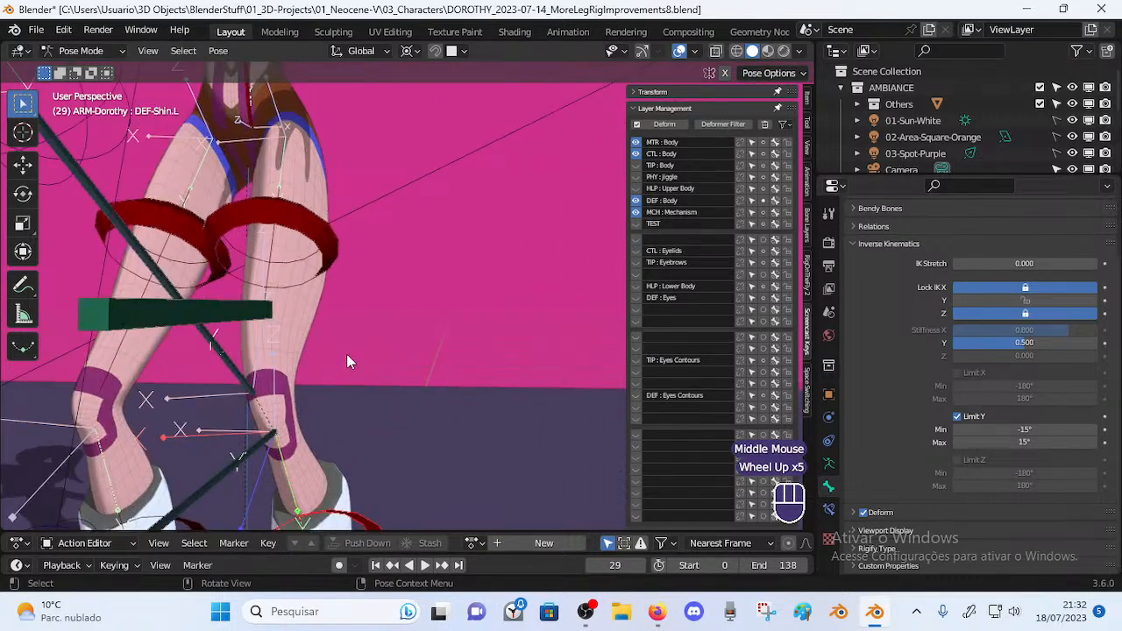
{"action": "scroll", "coordinate": [350, 350], "scroll_direction": "down", "scroll_amount": 2}
{"action": "left_click", "coordinate": [390, 452]}
{"action": "left_click", "coordinate": [390, 453]}
{"action": "left_click", "coordinate": [260, 401]}
{"action": "left_click", "coordinate": [260, 400]}
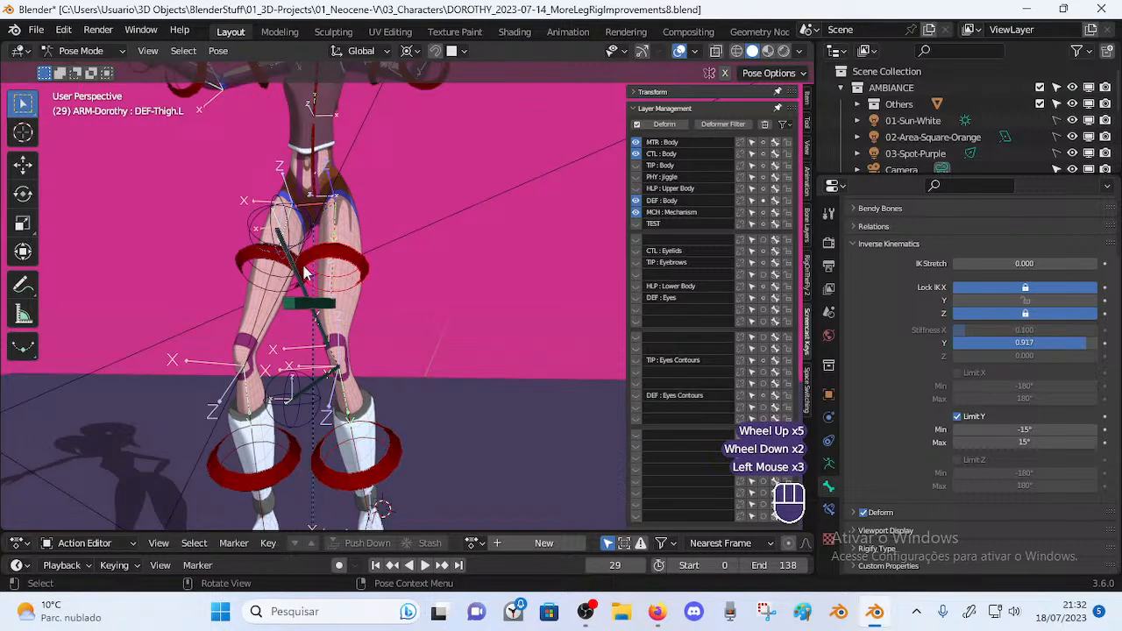
Compare the Inverse Kinematics settings of the shin bones with those of the left thigh bone
{"action": "left_click", "coordinate": [275, 474]}
{"action": "left_click", "coordinate": [333, 471]}
{"action": "left_click", "coordinate": [357, 256]}
{"action": "left_click", "coordinate": [390, 437]}
{"action": "left_click", "coordinate": [358, 249]}
Select the MTR-Foot.L control and move it to test how the left leg bends
{"action": "middle_click_drag", "start_coordinate": [359, 256], "coordinate": [374, 349]}
{"action": "middle_click_drag", "start_coordinate": [459, 347], "coordinate": [403, 471]}
{"action": "left_click", "coordinate": [442, 410]}
{"action": "mouse_move", "coordinate": [441, 411]}
{"action": "middle_mouse_down"}
{"action": "mouse_move", "coordinate": [430, 408]}
{"action": "mouse_move", "coordinate": [441, 405]}
{"action": "middle_mouse_up"}
{"action": "key", "text": "g"}
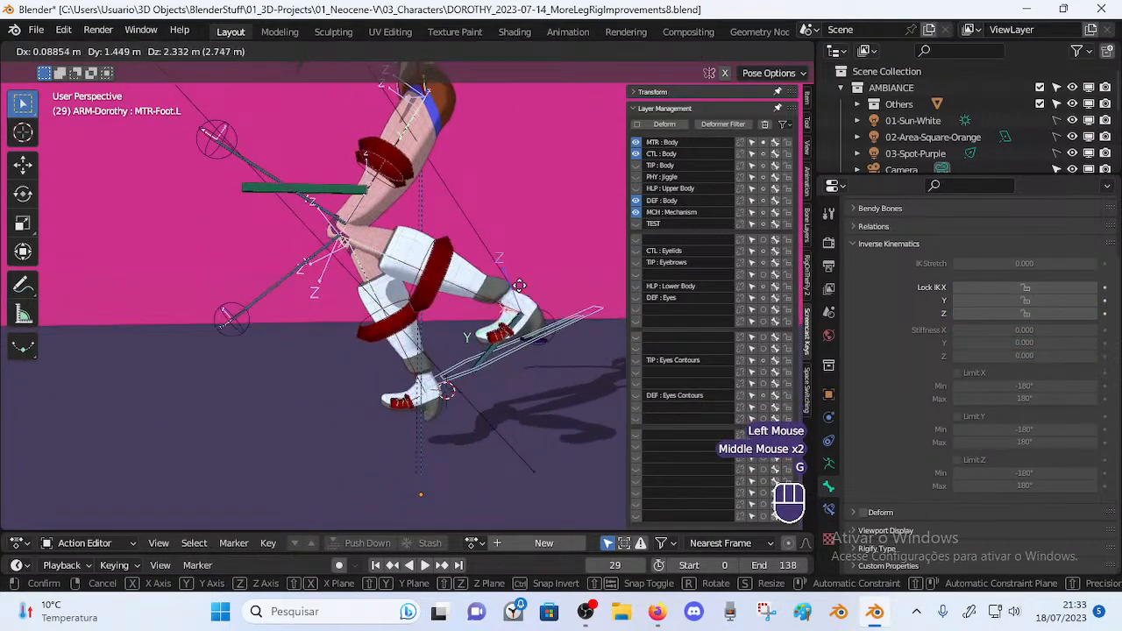
{"action": "left_click", "coordinate": [501, 392]}
Select DEF-Shin.L, collapse its Inverse Kinematics settings and expand its IK bone constraint
{"action": "middle_click_drag", "start_coordinate": [394, 305], "coordinate": [378, 326], "text": "shift"}
{"action": "middle_click_drag", "start_coordinate": [379, 326], "coordinate": [561, 349]}
{"action": "left_click", "coordinate": [449, 359]}
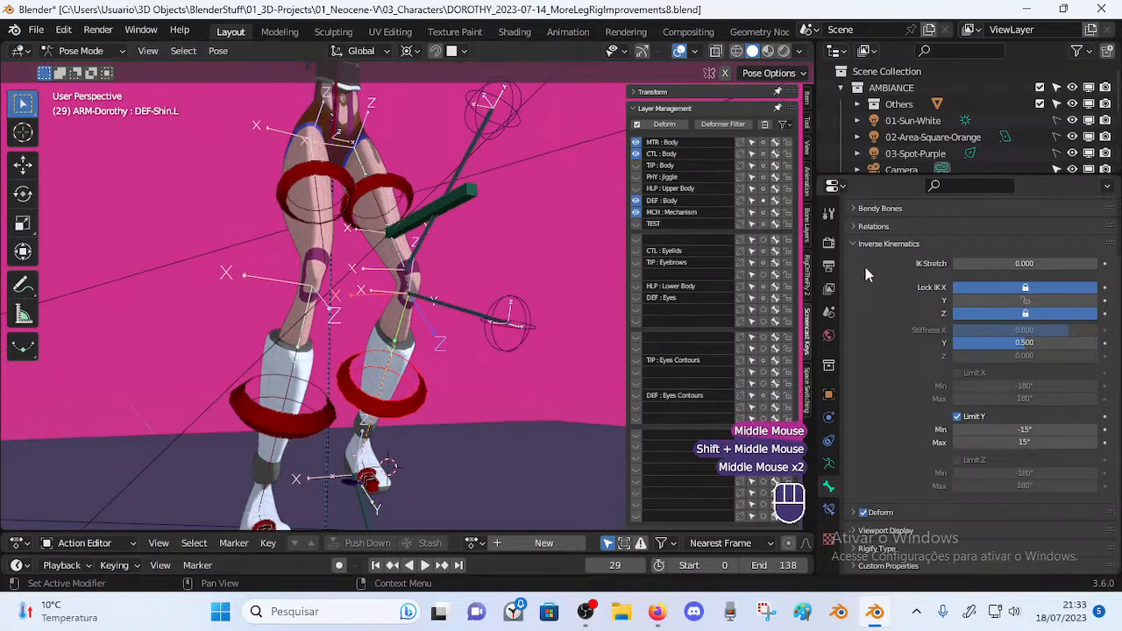
{"action": "left_click", "coordinate": [874, 246]}
{"action": "left_click", "coordinate": [829, 509]}
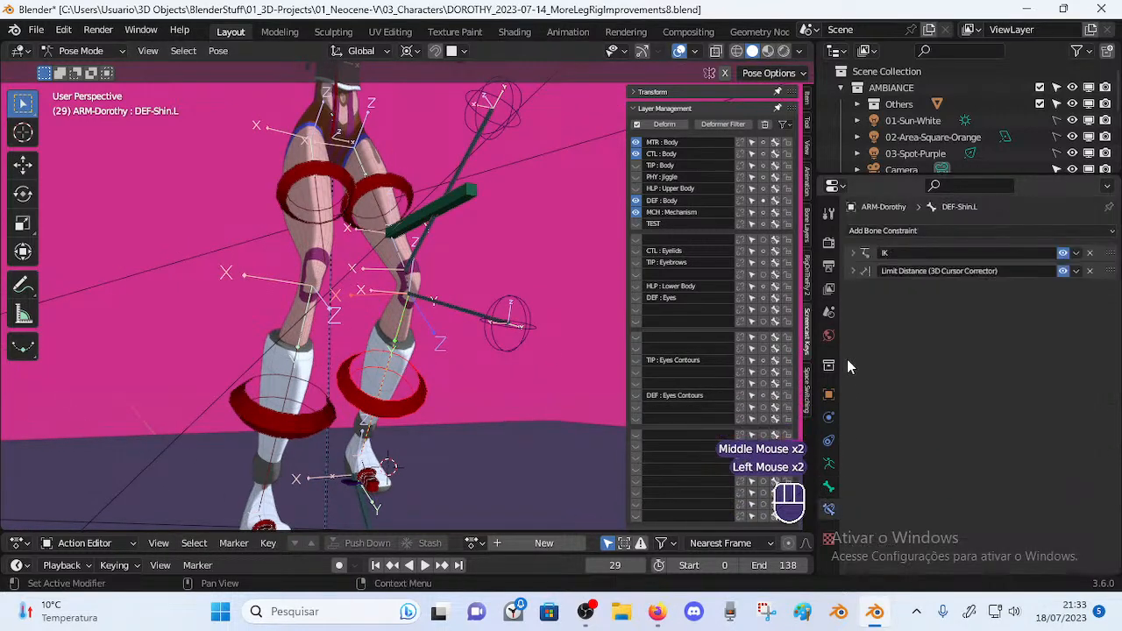
{"action": "left_click", "coordinate": [854, 254]}
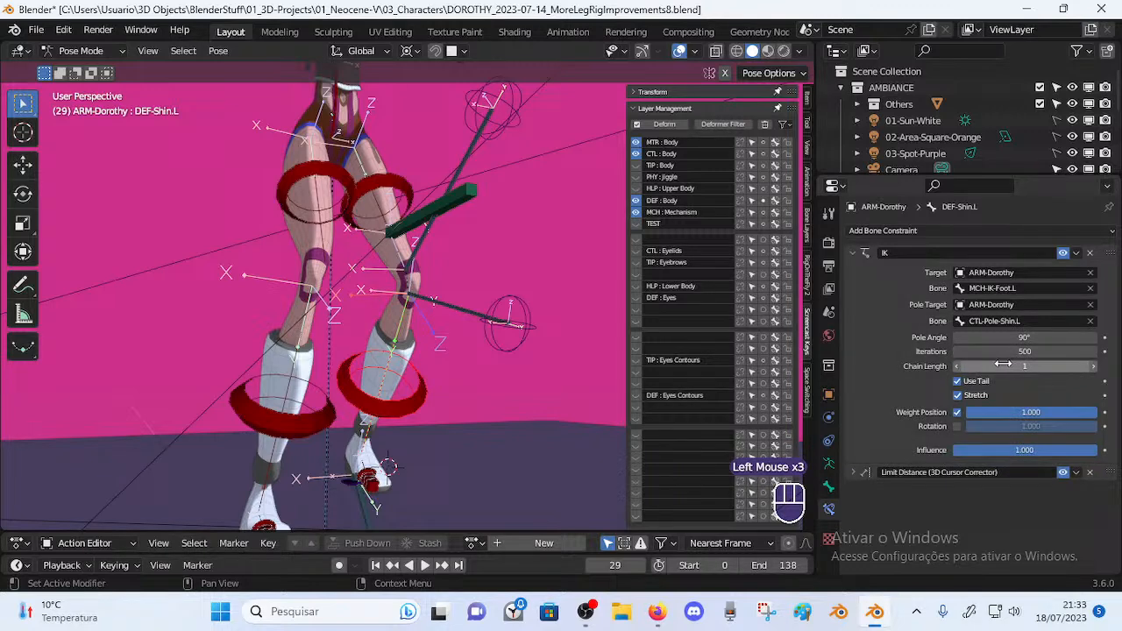
Select the CTL-Pole-Shin.L pole target, then return to the DEF-Shin.L bone that uses it
{"action": "middle_click_drag", "start_coordinate": [526, 263], "coordinate": [507, 354]}
{"action": "left_click", "coordinate": [515, 321]}
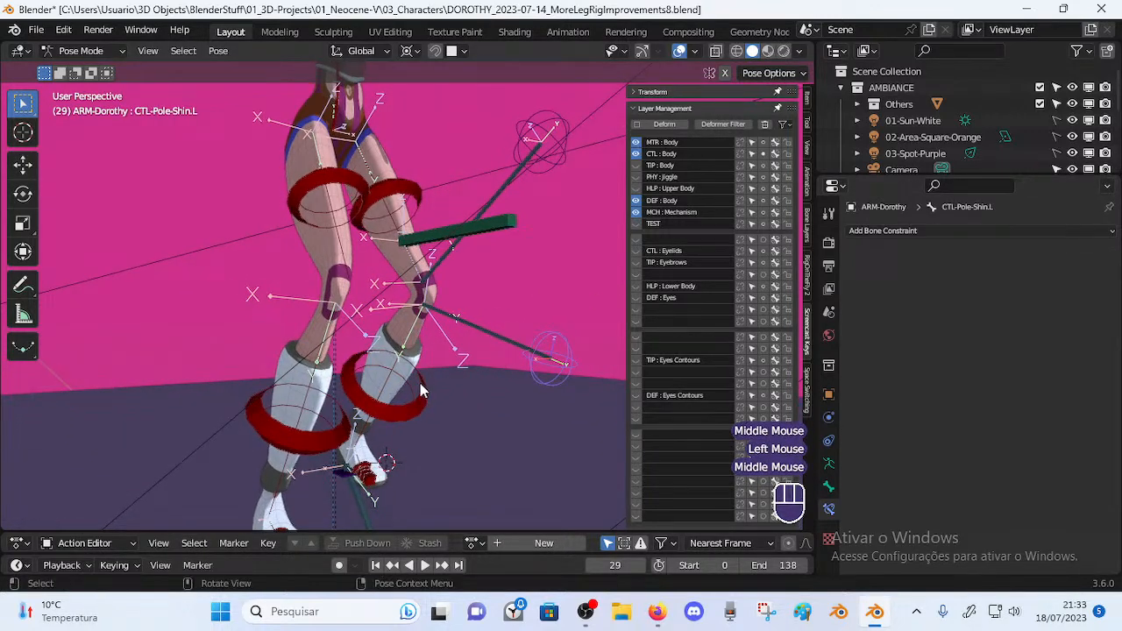
{"action": "left_click", "coordinate": [412, 413]}
{"action": "scroll", "coordinate": [477, 293], "scroll_direction": "down", "scroll_amount": 1}
{"action": "mouse_move", "coordinate": [478, 294]}
{"action": "middle_mouse_down", "text": "shift"}
{"action": "mouse_move", "coordinate": [433, 332]}
{"action": "mouse_move", "coordinate": [456, 289]}
{"action": "middle_mouse_up", "text": "shift"}
{"action": "middle_click_drag", "start_coordinate": [456, 290], "coordinate": [361, 271], "text": "shift"}
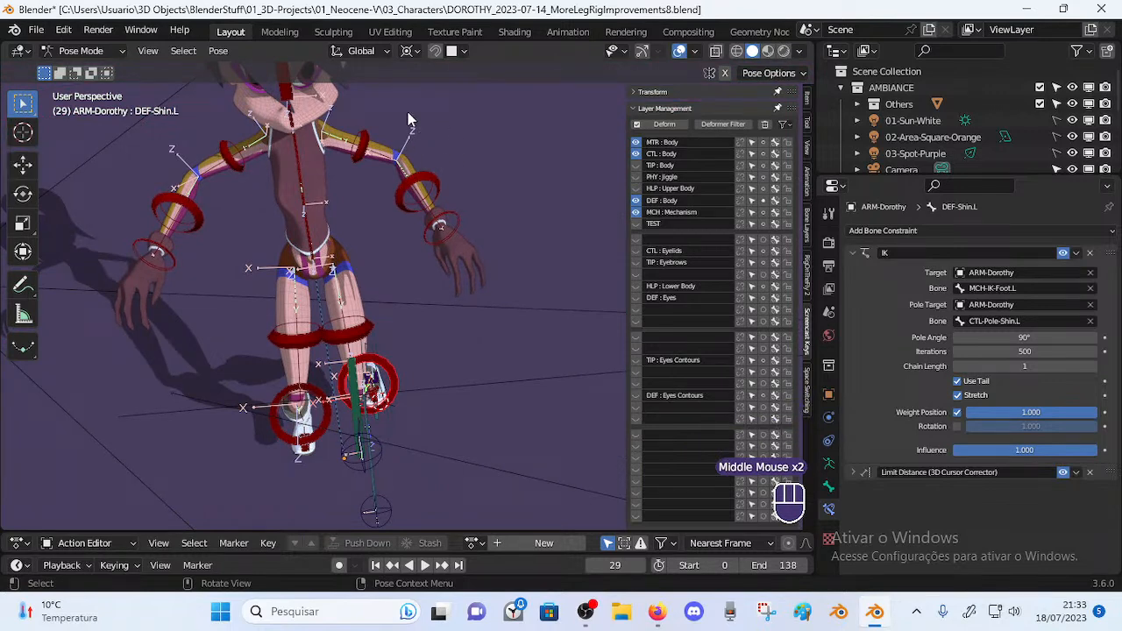
Examine the IK and copy constraints on the DEF-Arm.L and DEF-Forearm.L bones
{"action": "left_click", "coordinate": [366, 149]}
{"action": "left_click", "coordinate": [409, 193]}
{"action": "left_click", "coordinate": [366, 149]}
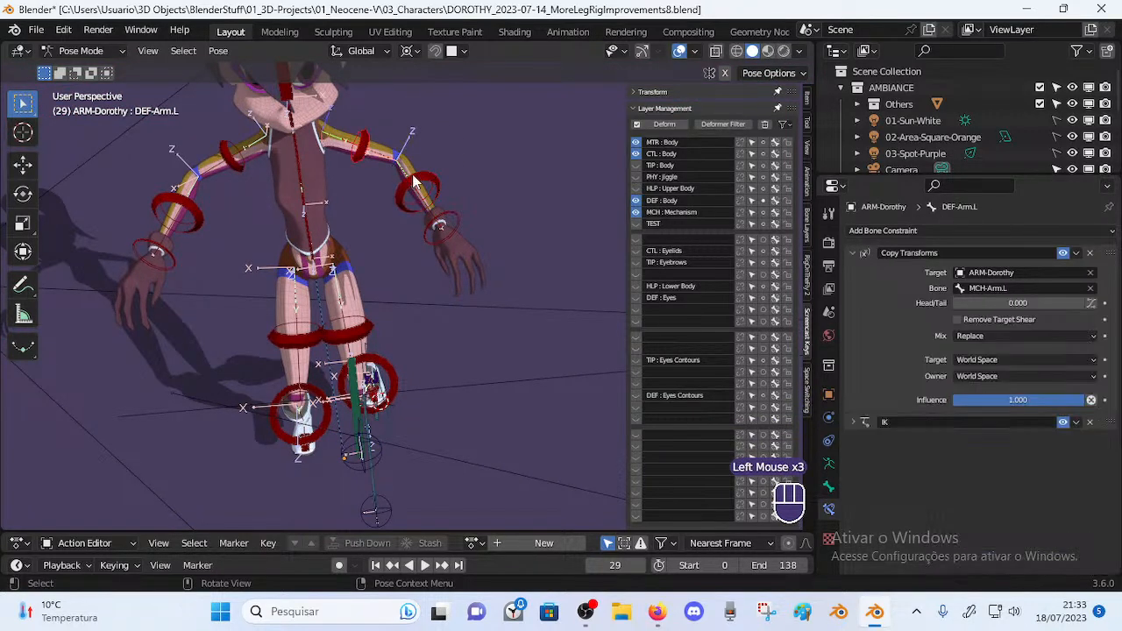
{"action": "left_click", "coordinate": [852, 424]}
{"action": "scroll", "coordinate": [899, 411], "scroll_direction": "down", "scroll_amount": 2}
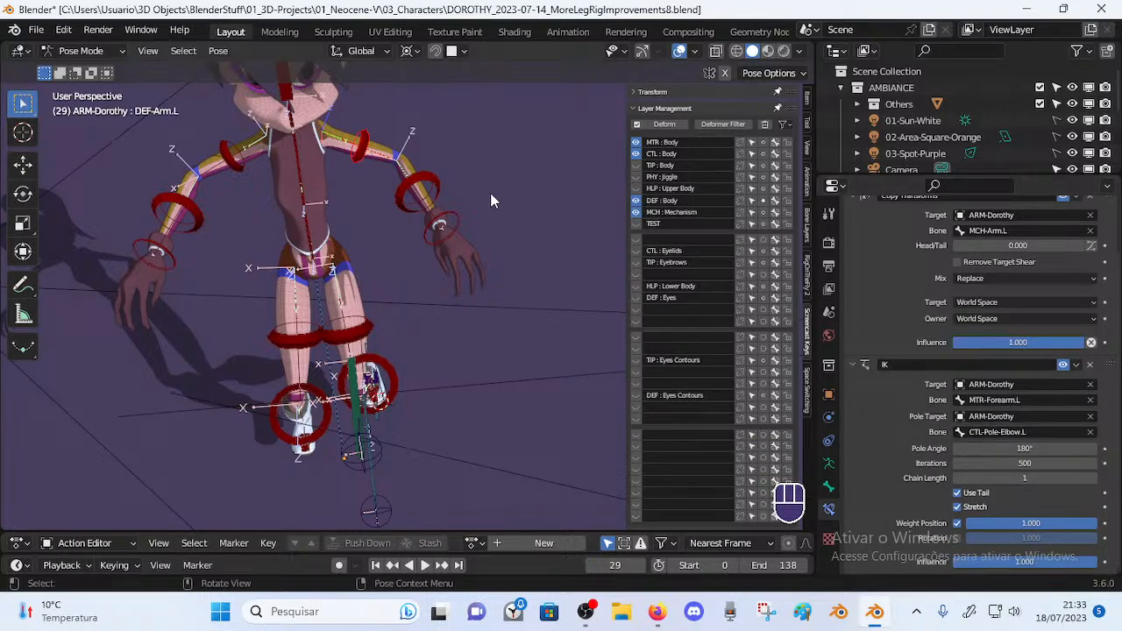
{"action": "left_click", "coordinate": [439, 186]}
{"action": "scroll", "coordinate": [915, 455], "scroll_direction": "down", "scroll_amount": 2}
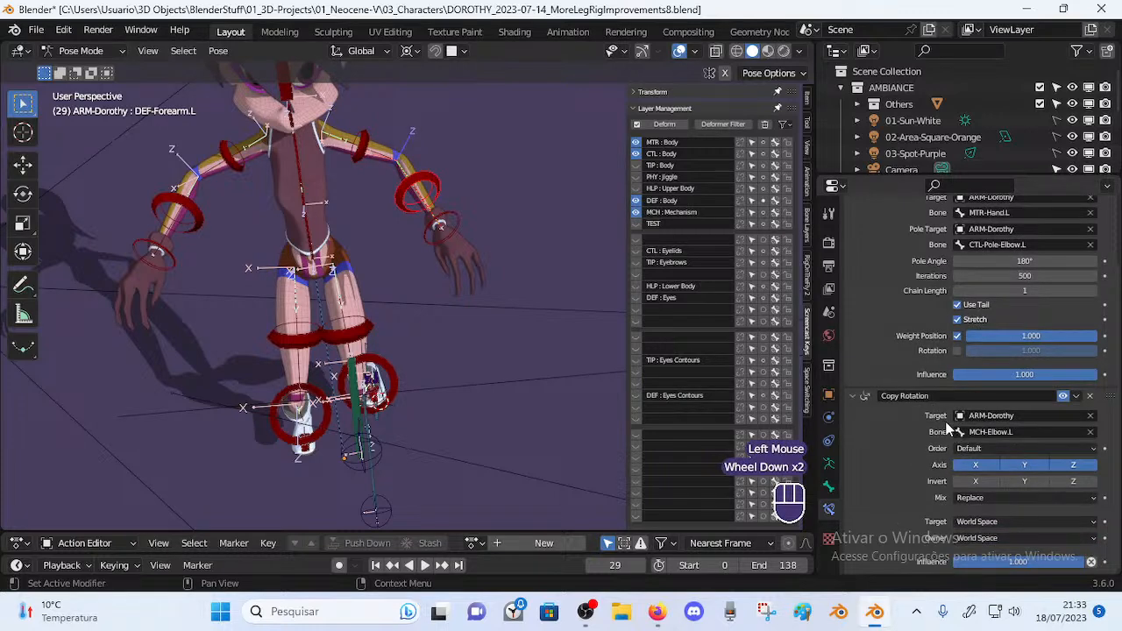
{"action": "scroll", "coordinate": [885, 303], "scroll_direction": "up", "scroll_amount": 2}
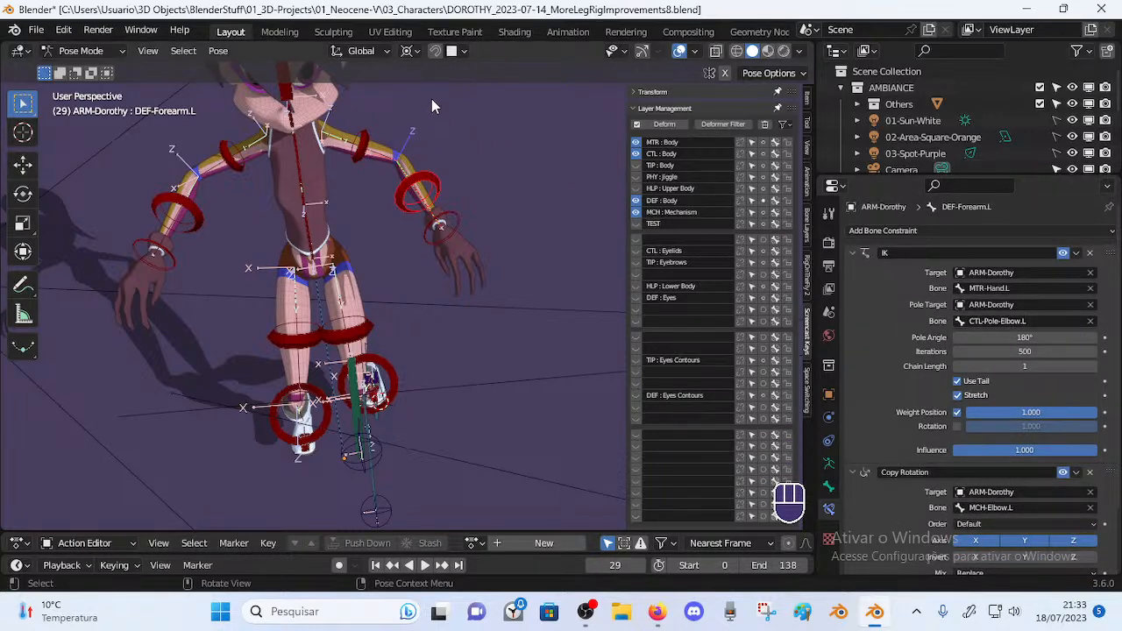
Select the MTR-Leg.L control and move it to reposition the left knee
{"action": "middle_click_drag", "start_coordinate": [403, 228], "coordinate": [273, 302]}
{"action": "left_click", "coordinate": [400, 259]}
{"action": "key", "text": "g"}
{"action": "left_click", "coordinate": [475, 222]}
{"action": "key", "text": "g"}
{"action": "left_click", "coordinate": [517, 276]}
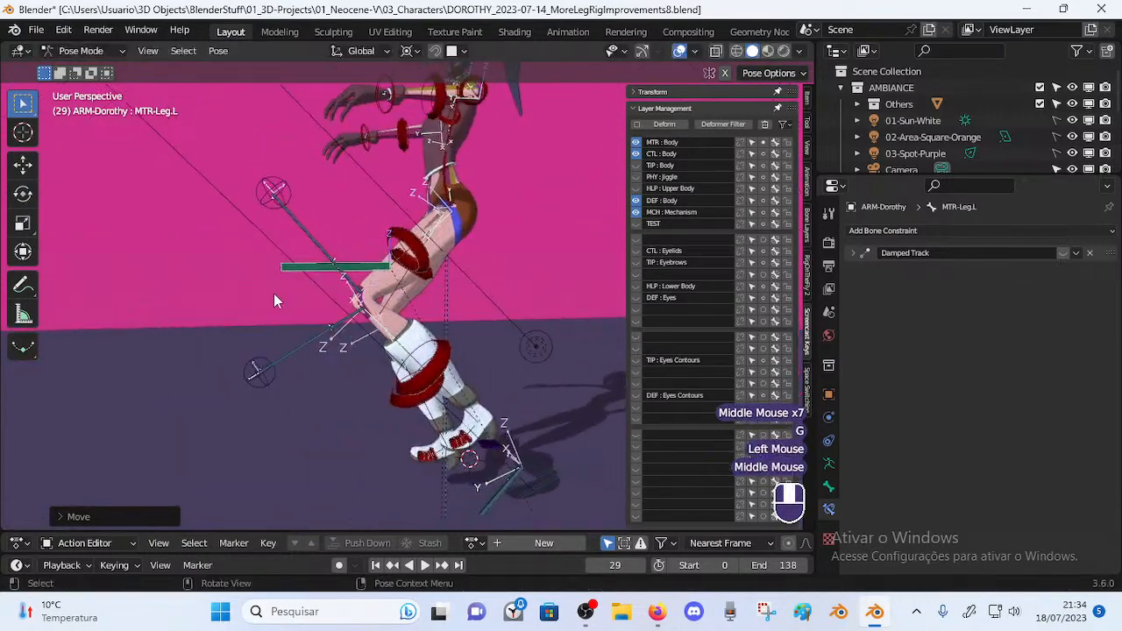
Move MTR-Leg.L in several directions from front and side views to test how the left thigh and shin follow
{"action": "middle_click_drag", "start_coordinate": [348, 272], "coordinate": [433, 281]}
{"action": "key", "text": "g"}
{"action": "left_click", "coordinate": [445, 248]}
{"action": "key", "text": "g"}
{"action": "left_click", "coordinate": [428, 236]}
{"action": "middle_click_drag", "start_coordinate": [427, 236], "coordinate": [284, 212]}
{"action": "key", "text": "g"}
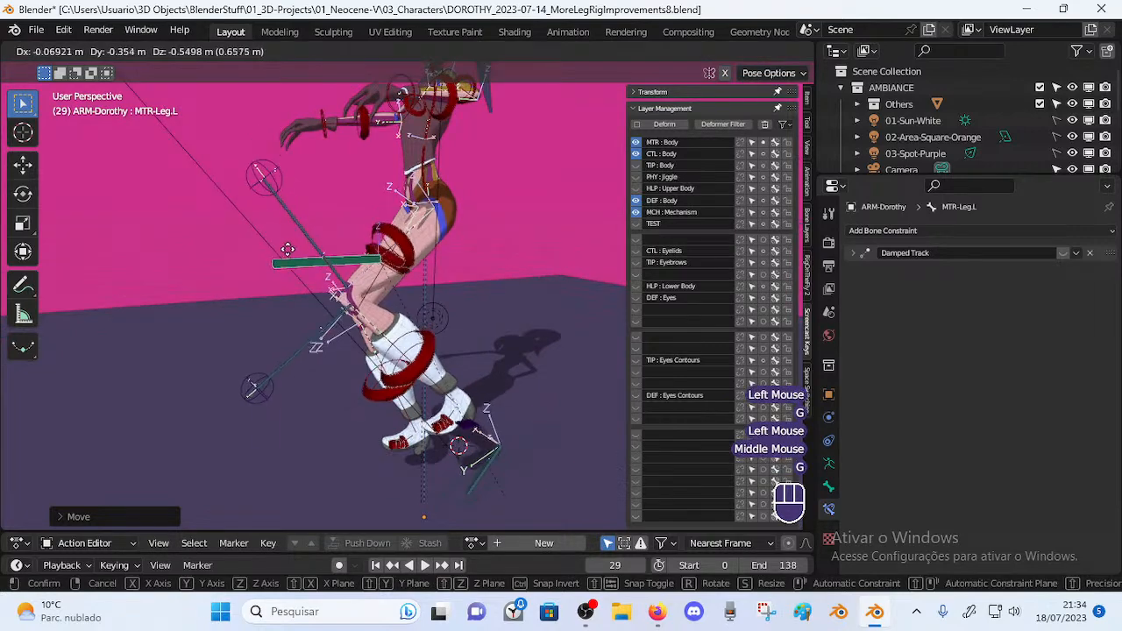
{"action": "left_click", "coordinate": [295, 207]}
{"action": "key", "text": "g"}
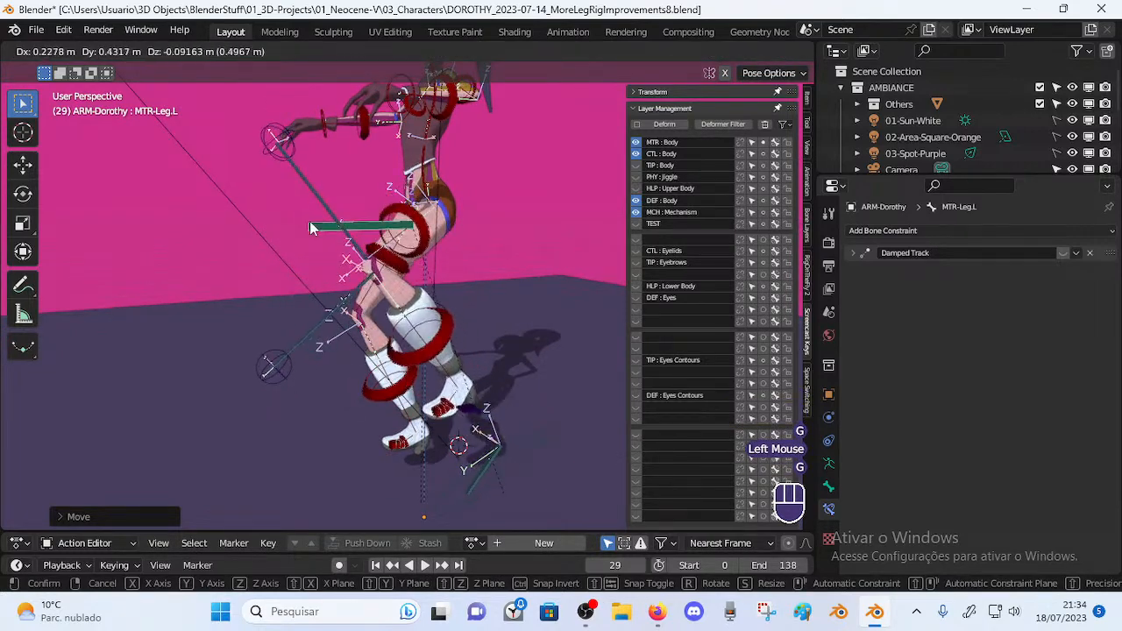
{"action": "left_click", "coordinate": [312, 229]}
Raise MTR-Leg.L in side view until the left thigh is about horizontal with the knee bent
{"action": "middle_click_drag", "start_coordinate": [305, 229], "coordinate": [313, 245]}
{"action": "key", "text": "g"}
{"action": "left_click", "coordinate": [323, 245]}
{"action": "left_click", "coordinate": [274, 204]}
{"action": "left_click", "coordinate": [358, 234]}
{"action": "key", "text": "g"}
{"action": "left_click", "coordinate": [333, 219]}
{"action": "middle_click_drag", "start_coordinate": [333, 219], "coordinate": [313, 233]}
{"action": "key", "text": "g"}
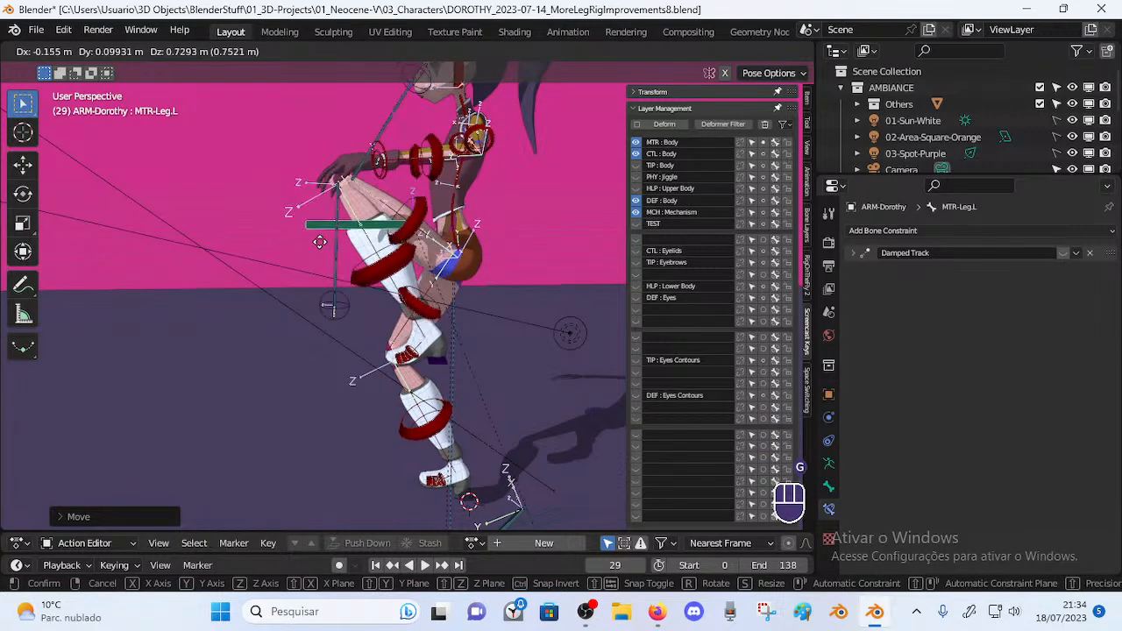
{"action": "left_click", "coordinate": [322, 225]}
Compare the IK constraint targets and poles of the DEF-Thigh.L and DEF-Shin.L bones
{"action": "left_click", "coordinate": [392, 239]}
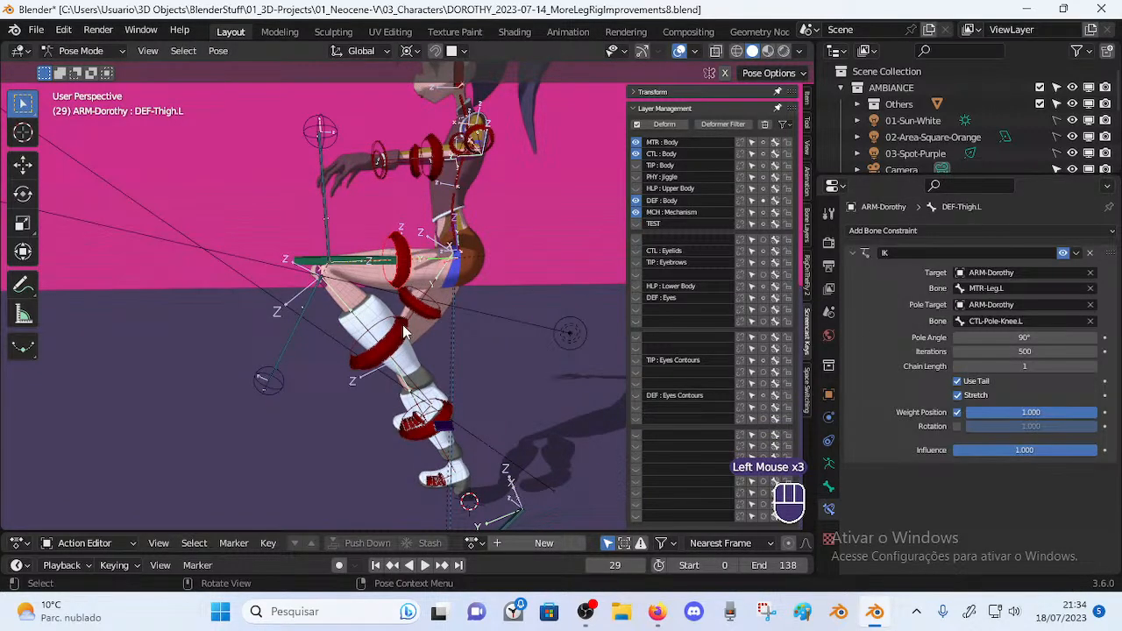
{"action": "left_click", "coordinate": [390, 347]}
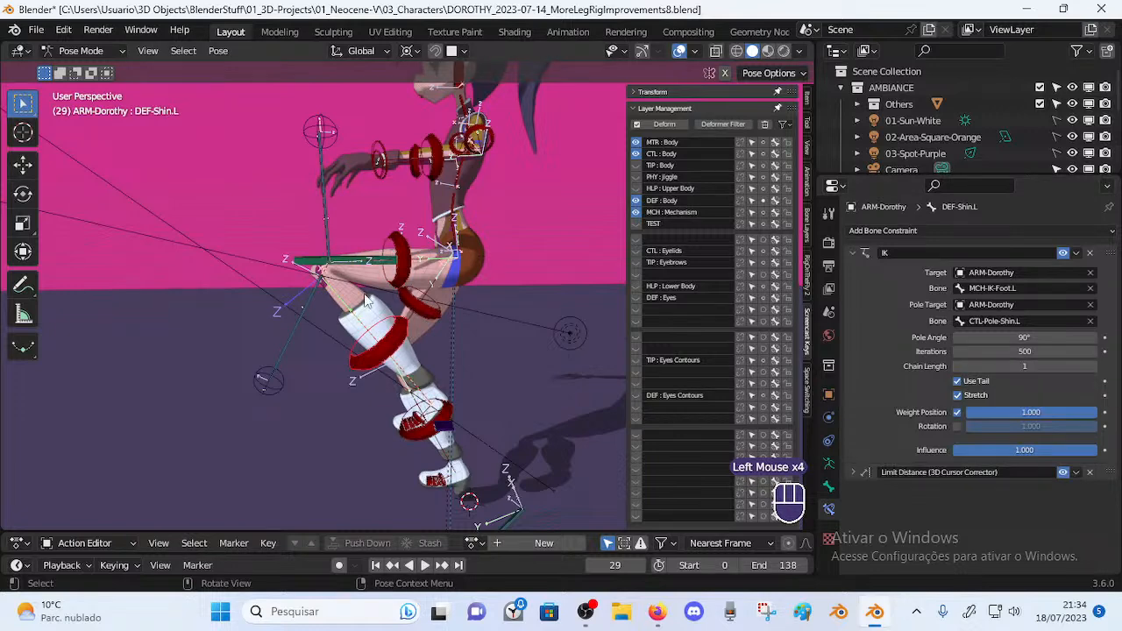
{"action": "left_click", "coordinate": [396, 259]}
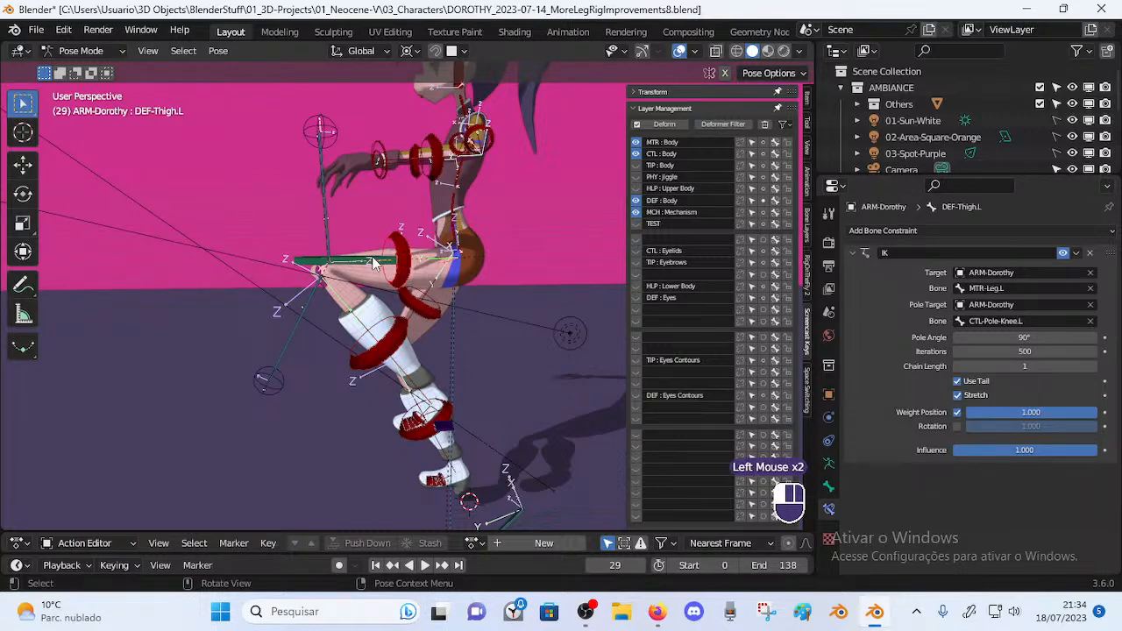
{"action": "left_click", "coordinate": [382, 259]}
{"action": "middle_click_drag", "start_coordinate": [364, 261], "coordinate": [388, 267]}
{"action": "left_click", "coordinate": [401, 260]}
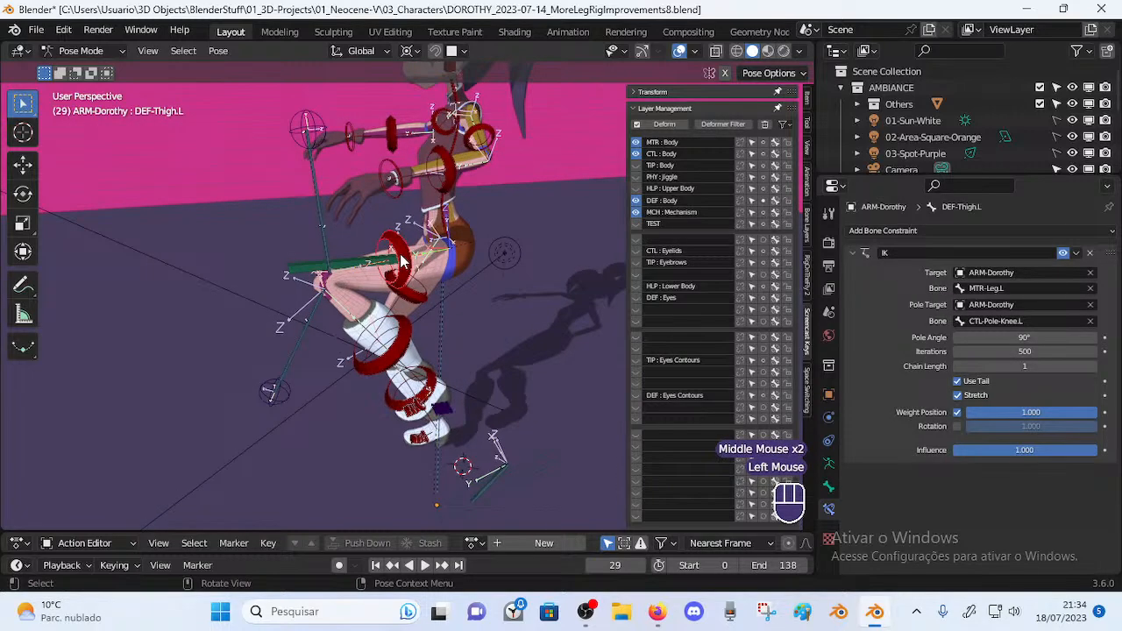
Inspect the constraints of the MTR-Foot.L control and the IK chain length of DEF-Shin.L
{"action": "middle_click_drag", "start_coordinate": [399, 352], "coordinate": [375, 386]}
{"action": "middle_click_drag", "start_coordinate": [346, 290], "coordinate": [432, 361]}
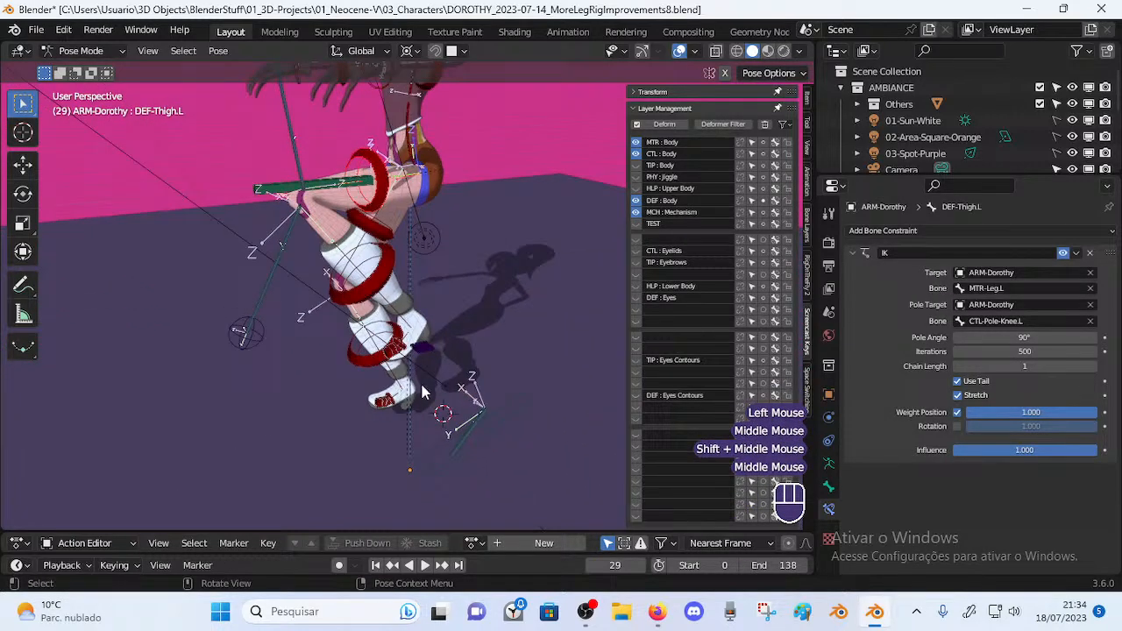
{"action": "left_click", "coordinate": [456, 453]}
{"action": "middle_click_drag", "start_coordinate": [384, 459], "coordinate": [422, 360]}
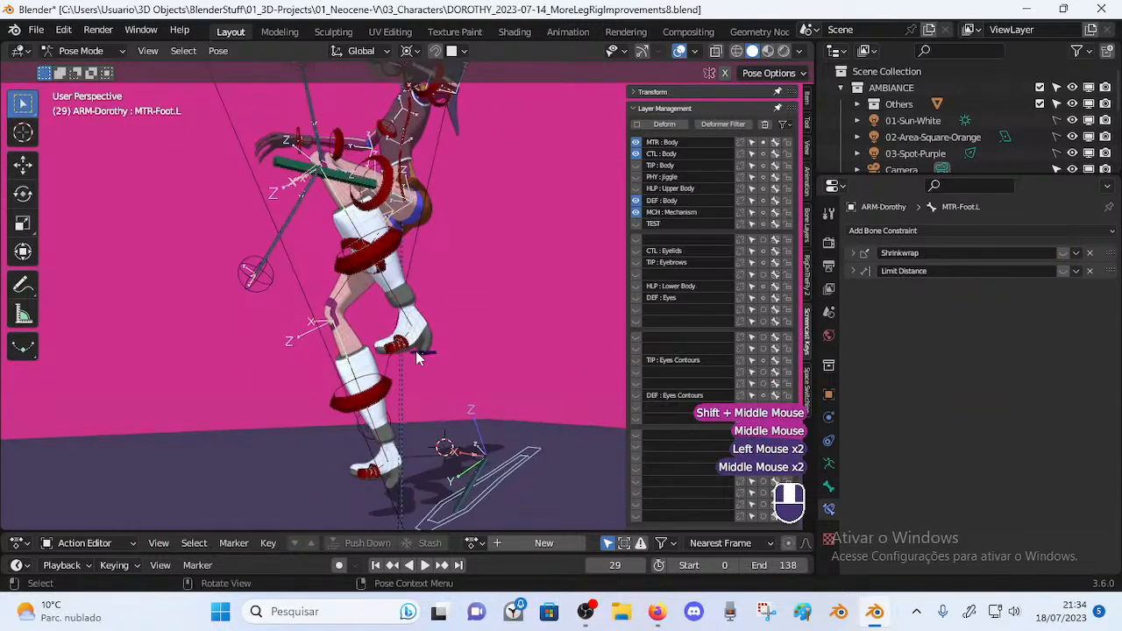
{"action": "middle_click_drag", "start_coordinate": [438, 460], "coordinate": [451, 478]}
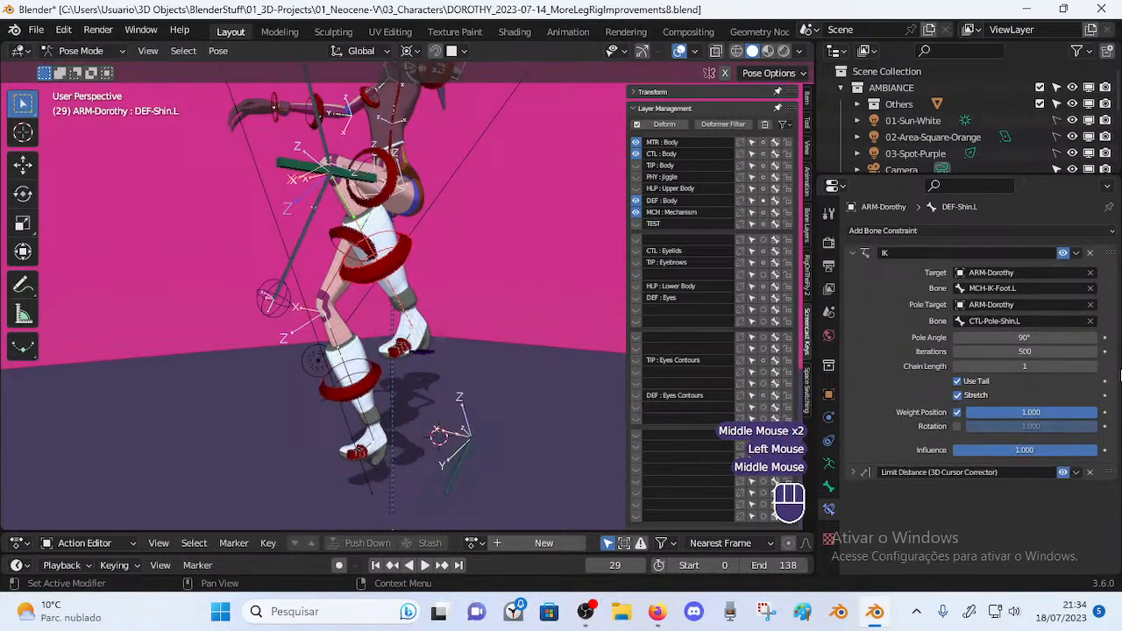
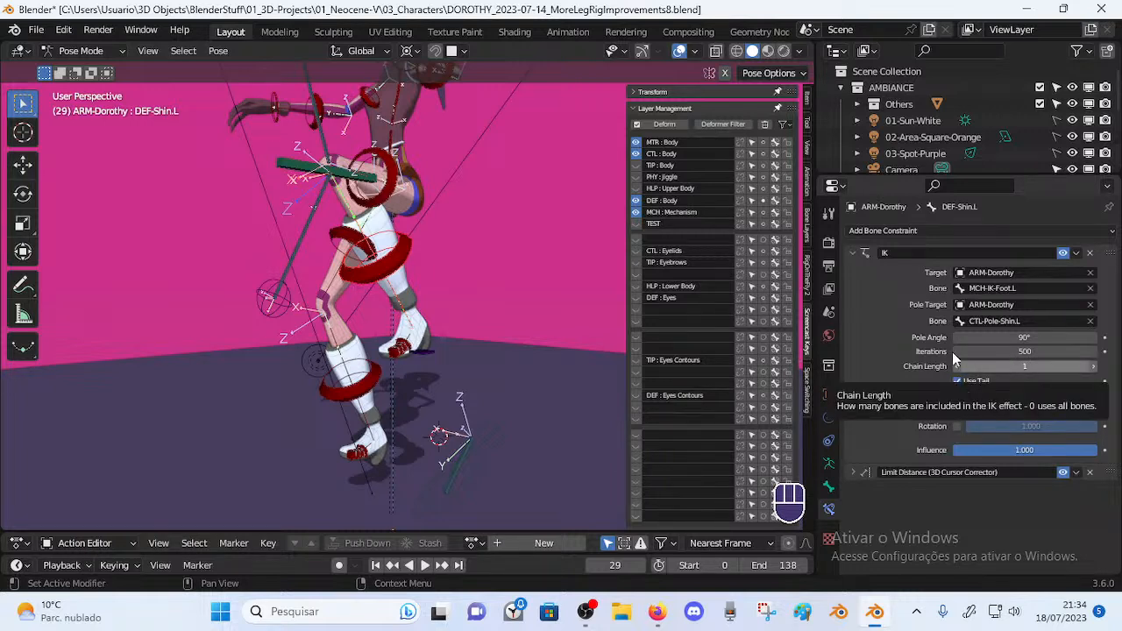
Inspect the knee and shin pole targets in side view and select DEF-Thigh.L to check its IK constraint
{"action": "middle_click_drag", "start_coordinate": [482, 211], "coordinate": [325, 281]}
{"action": "left_click", "coordinate": [313, 312]}
{"action": "left_click", "coordinate": [285, 282]}
{"action": "middle_click_drag", "start_coordinate": [279, 236], "coordinate": [316, 188], "text": "shift"}
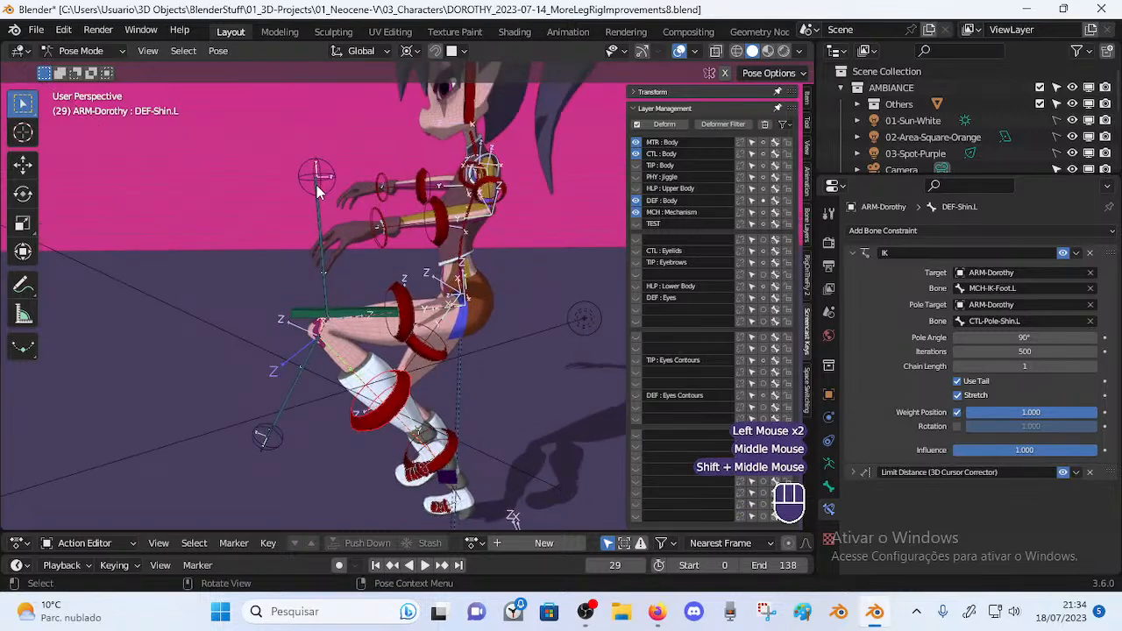
{"action": "left_click", "coordinate": [315, 178]}
{"action": "left_click", "coordinate": [397, 304]}
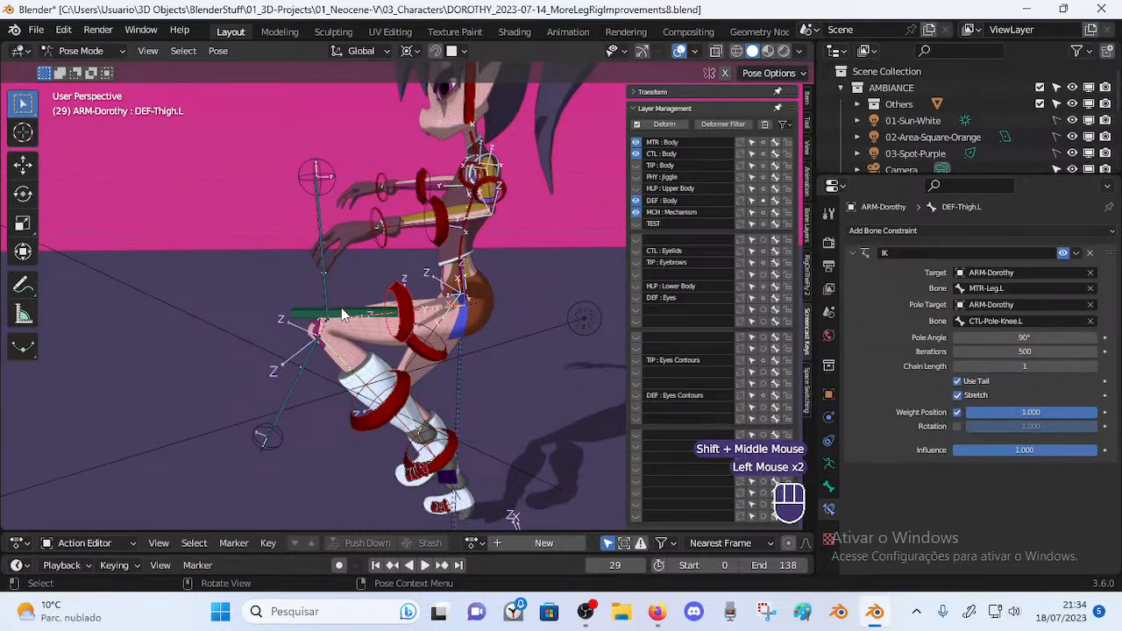
Move MTR-Foot.L from beneath the right foot to beneath the raised left foot, adjusting it in side and front views
{"action": "middle_click_drag", "start_coordinate": [397, 369], "coordinate": [423, 388], "text": "shift"}
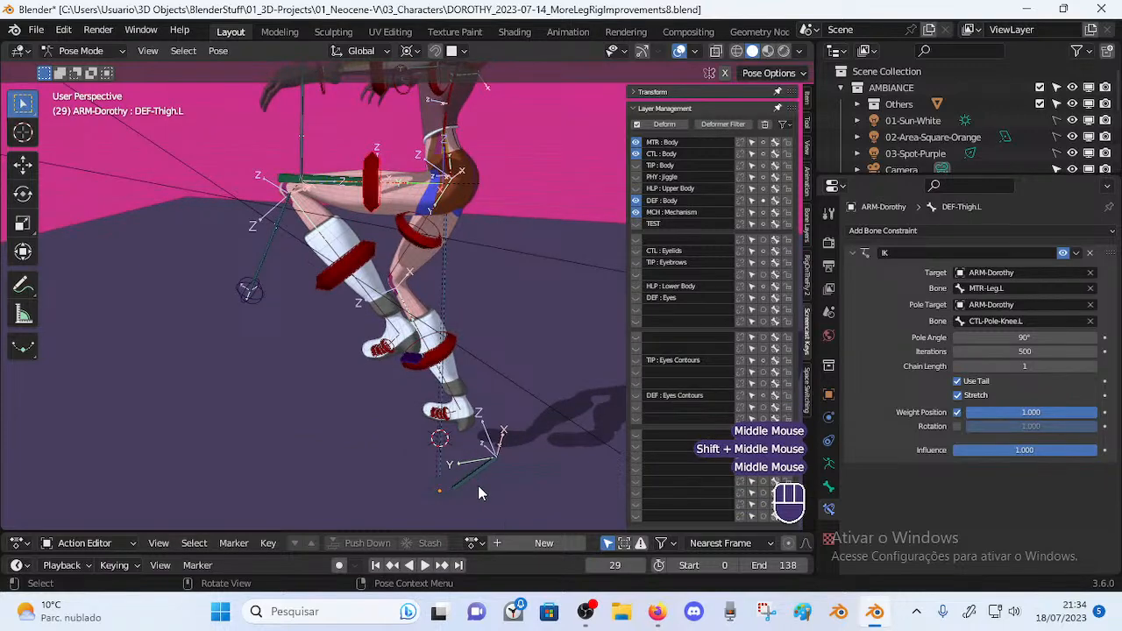
{"action": "left_click", "coordinate": [477, 489]}
{"action": "key", "text": "g"}
{"action": "left_click", "coordinate": [295, 430]}
{"action": "middle_click_drag", "start_coordinate": [296, 430], "coordinate": [561, 372]}
{"action": "key", "text": "g"}
{"action": "left_click", "coordinate": [458, 356]}
{"action": "middle_click_drag", "start_coordinate": [458, 356], "coordinate": [245, 373]}
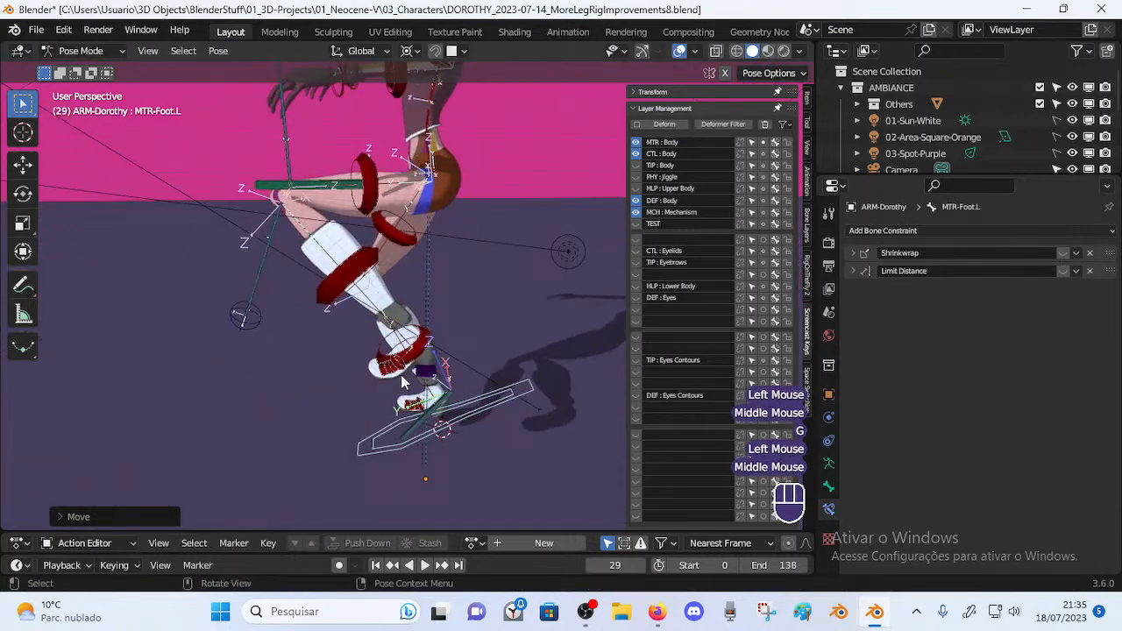
Rotate MTR-Foot.L about the global X axis to tilt the left foot's toes further down
{"action": "key", "text": "r"}
{"action": "key", "text": "x"}
{"action": "left_click", "coordinate": [424, 234]}
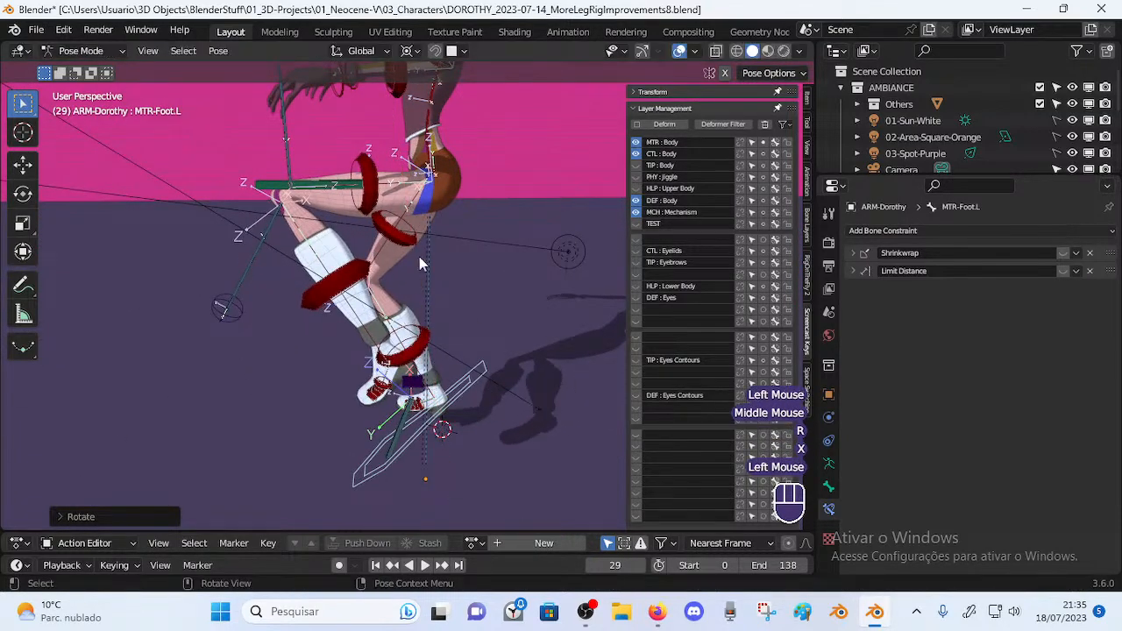
Switch to the YouTube Studio live stream page in Firefox to check the broadcast, and return to Blender
{"action": "left_click", "coordinate": [663, 618]}
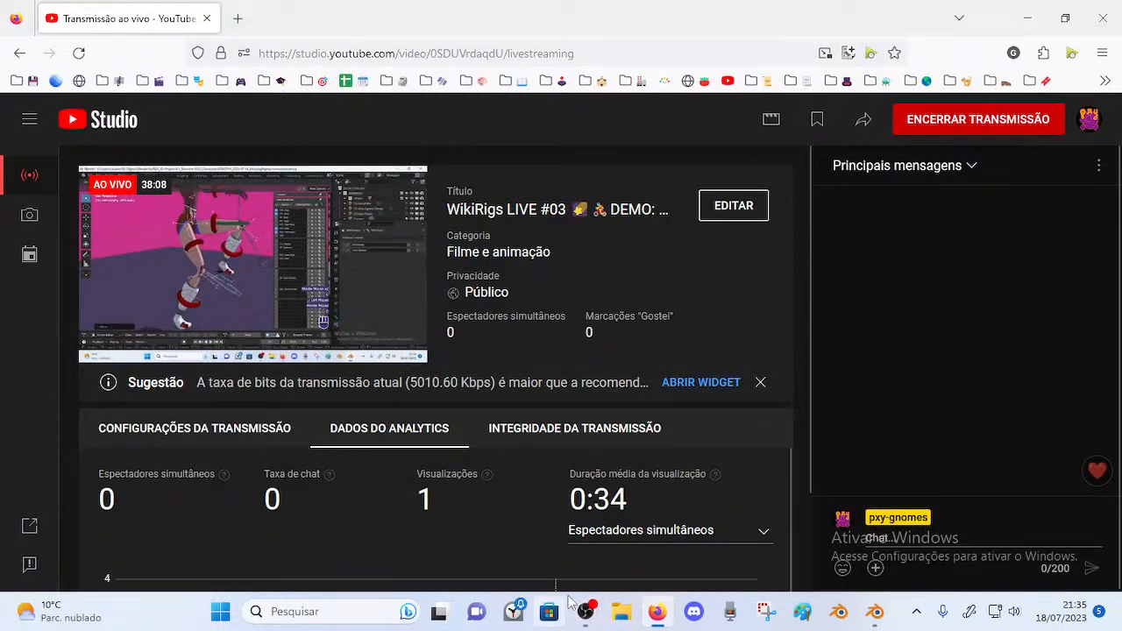
{"action": "left_click", "coordinate": [658, 608]}
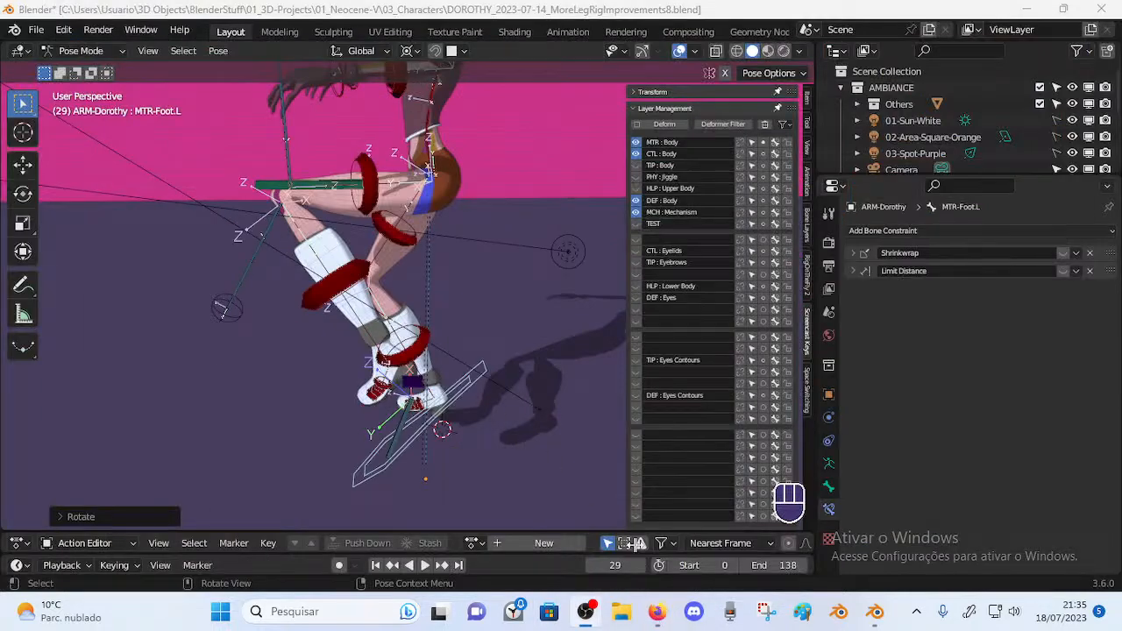
{"action": "left_click", "coordinate": [662, 625]}
{"action": "left_click", "coordinate": [873, 614]}
{"action": "middle_click_drag", "start_coordinate": [533, 359], "coordinate": [511, 371]}
{"action": "left_click", "coordinate": [657, 612]}
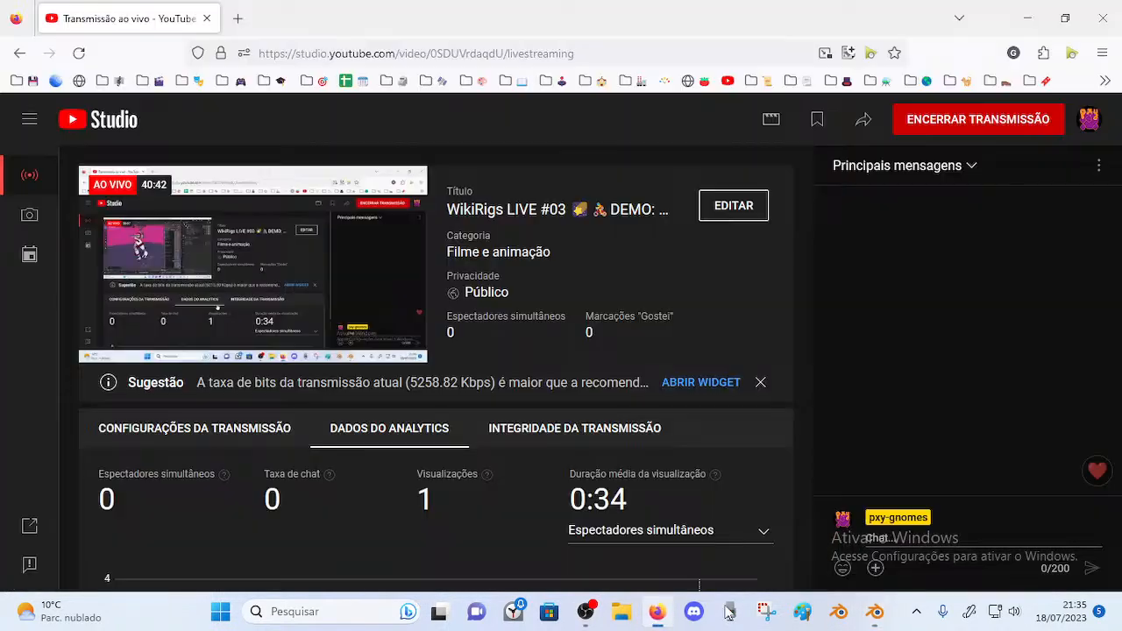
{"action": "left_click", "coordinate": [873, 611]}
Rotate MTR-Foot.L about the global Z axis and reposition it below the left knee
{"action": "middle_click_drag", "start_coordinate": [430, 289], "coordinate": [491, 298]}
{"action": "left_click", "coordinate": [451, 250]}
{"action": "key", "text": "r"}
{"action": "key", "text": "z"}
{"action": "left_click", "coordinate": [517, 339]}
{"action": "middle_click_drag", "start_coordinate": [518, 339], "coordinate": [457, 370]}
{"action": "key", "text": "g"}
{"action": "left_click", "coordinate": [449, 374]}
{"action": "middle_click_drag", "start_coordinate": [473, 326], "coordinate": [473, 304]}
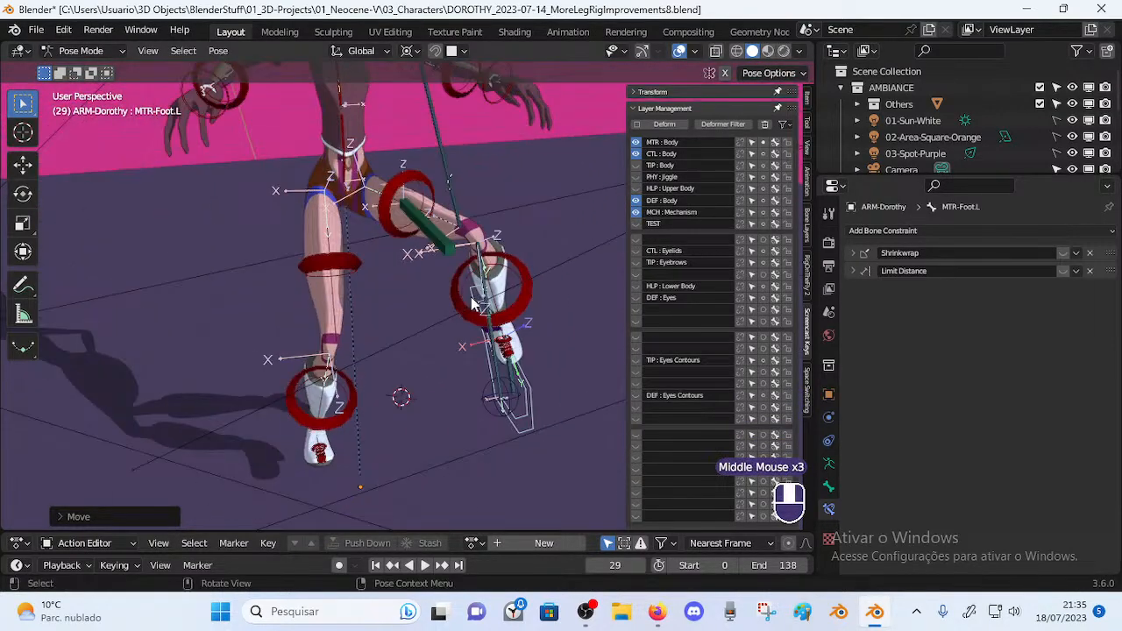
Rotate MTR-Foot.L about the global X axis in side view to change the left foot's pitch
{"action": "middle_click_drag", "start_coordinate": [480, 370], "coordinate": [452, 392]}
{"action": "left_click", "coordinate": [501, 287]}
{"action": "middle_click_drag", "start_coordinate": [524, 413], "coordinate": [372, 399]}
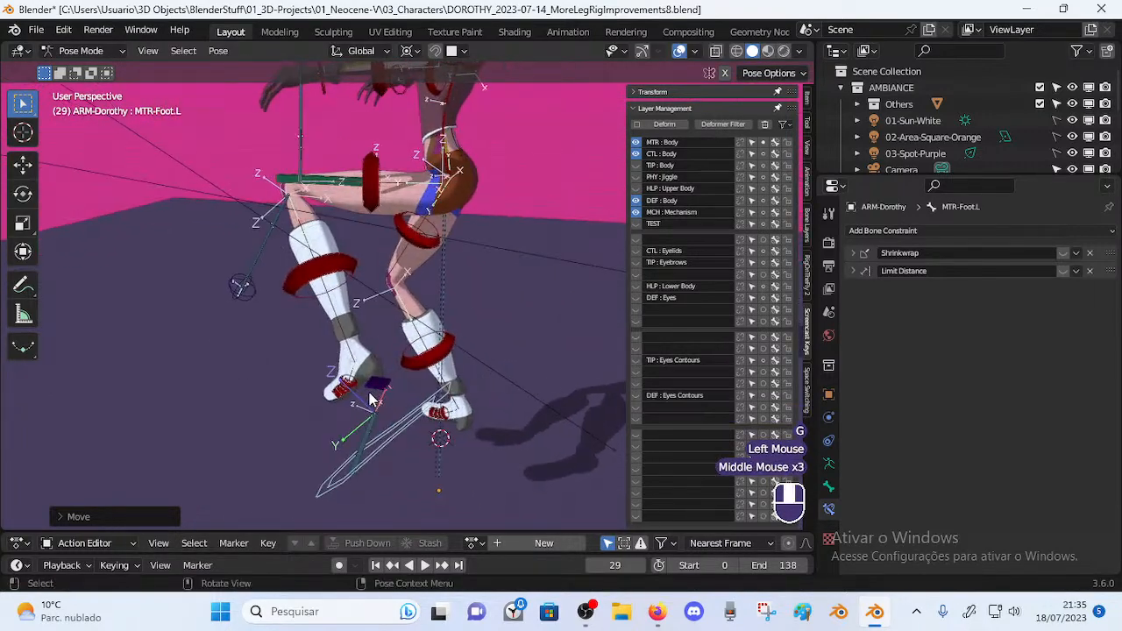
{"action": "key", "text": "r"}
{"action": "key", "text": "x"}
{"action": "left_click", "coordinate": [317, 369]}
{"action": "middle_click_drag", "start_coordinate": [315, 368], "coordinate": [332, 381], "text": "shift"}
{"action": "middle_click_drag", "start_coordinate": [328, 380], "coordinate": [528, 395]}
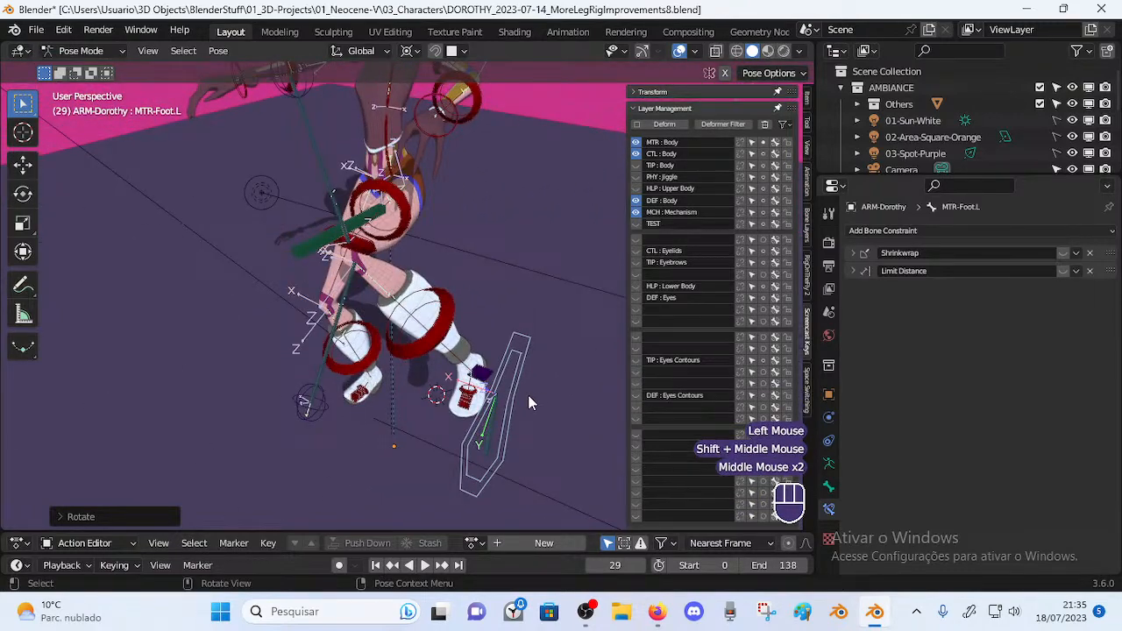
Turn MTR-Foot.L about the global Z axis and check the left leg from the front
{"action": "key", "text": "r"}
{"action": "key", "text": "z"}
{"action": "left_click", "coordinate": [530, 382]}
{"action": "middle_click_drag", "start_coordinate": [429, 394], "coordinate": [491, 340]}
{"action": "middle_click_drag", "start_coordinate": [490, 340], "coordinate": [525, 318]}
{"action": "middle_click_drag", "start_coordinate": [440, 293], "coordinate": [458, 348]}
{"action": "middle_click_drag", "start_coordinate": [459, 349], "coordinate": [462, 403], "text": "shift"}
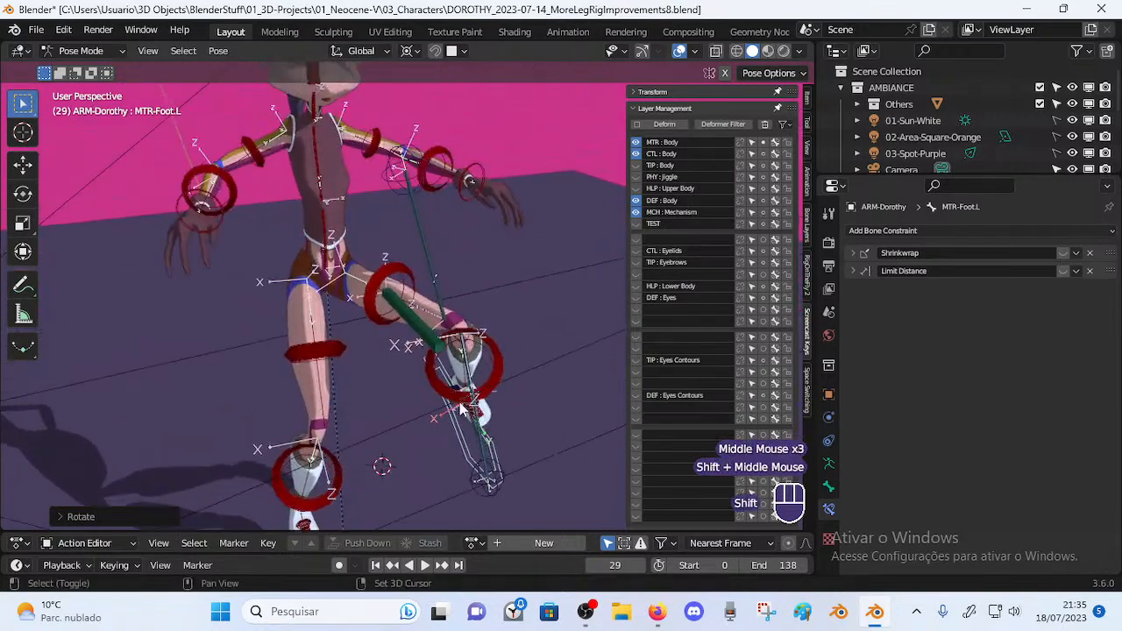
Try moving MTR-Leg.L outward and upward, and move MTR-Foot.L forward to extend the left shin in front of the body
{"action": "key", "text": "g"}
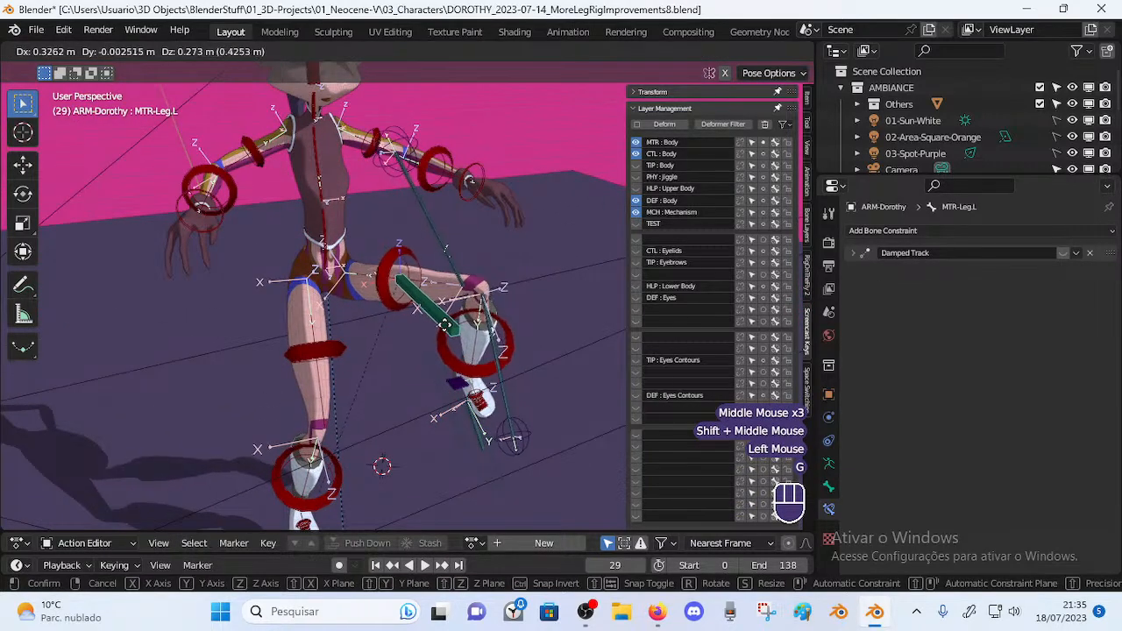
{"action": "left_click", "coordinate": [438, 329]}
{"action": "left_click", "coordinate": [505, 460]}
{"action": "middle_click_drag", "start_coordinate": [506, 471], "coordinate": [365, 462]}
{"action": "left_click", "coordinate": [509, 493]}
{"action": "scroll", "coordinate": [309, 435], "scroll_direction": "down", "scroll_amount": 2}
{"action": "middle_click_drag", "start_coordinate": [309, 434], "coordinate": [335, 439]}
{"action": "key", "text": "g"}
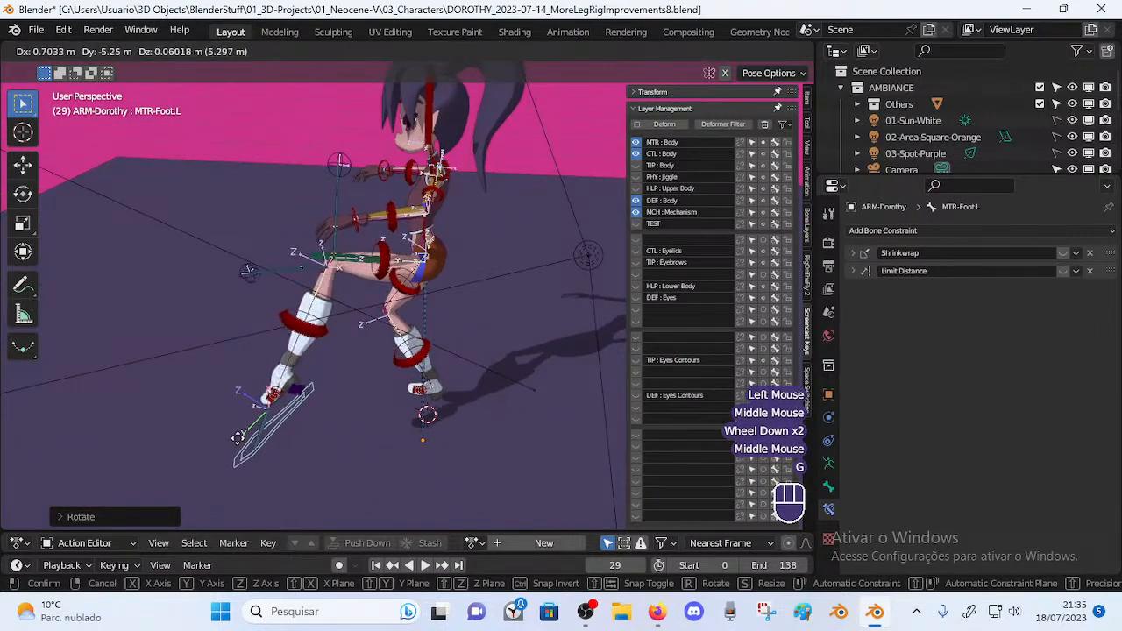
{"action": "left_click", "coordinate": [201, 423]}
Rotate MTR-Foot.L about the global X axis, changing the transform pivot point from 3D Cursor to Median Point between rotations
{"action": "key", "text": "r"}
{"action": "key", "text": "x"}
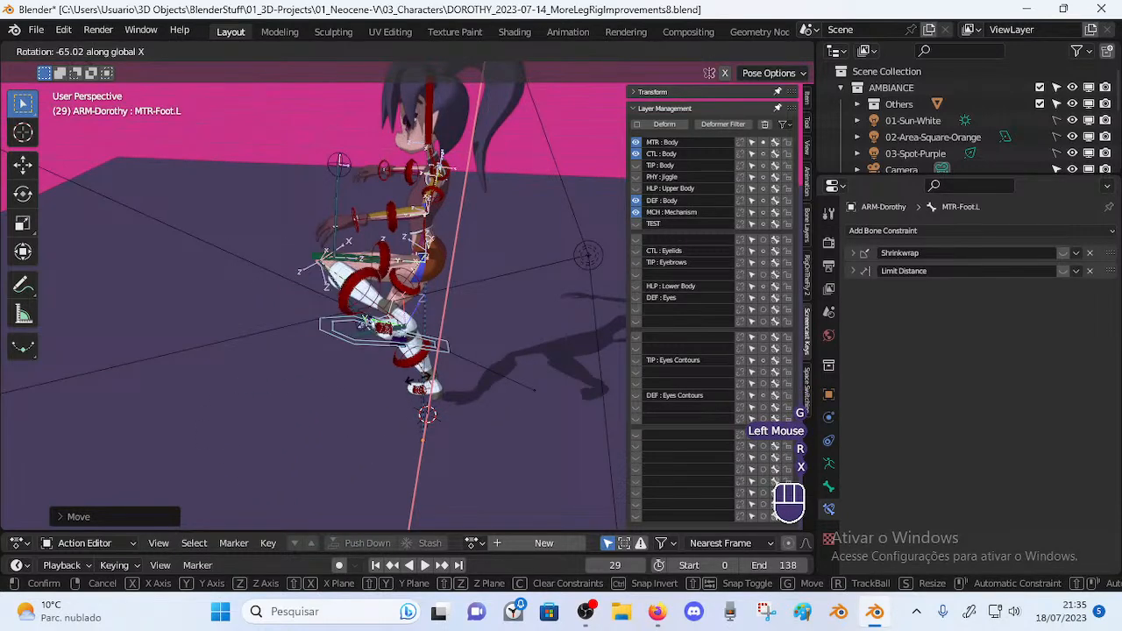
{"action": "left_click", "coordinate": [412, 132]}
{"action": "left_click", "coordinate": [410, 51]}
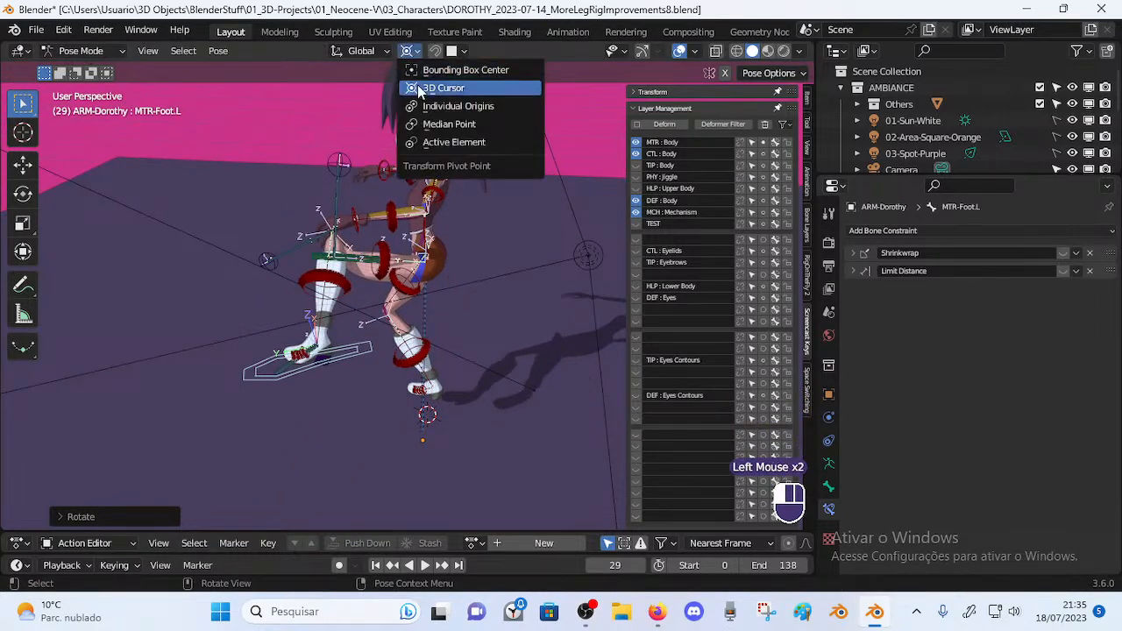
{"action": "left_click", "coordinate": [447, 124]}
{"action": "key", "text": "r"}
{"action": "key", "text": "x"}
{"action": "left_click", "coordinate": [324, 370]}
Move and rotate MTR-Foot.L until the left shin is nearly vertical below the raised knee
{"action": "key", "text": "g"}
{"action": "left_click", "coordinate": [337, 392]}
{"action": "middle_click_drag", "start_coordinate": [336, 392], "coordinate": [390, 302]}
{"action": "key", "text": "r"}
{"action": "left_click", "coordinate": [399, 375]}
{"action": "key", "text": "g"}
{"action": "left_click", "coordinate": [455, 420]}
{"action": "key", "text": "g"}
{"action": "left_click", "coordinate": [509, 358]}
{"action": "scroll", "coordinate": [290, 368], "scroll_direction": "up", "scroll_amount": 2}
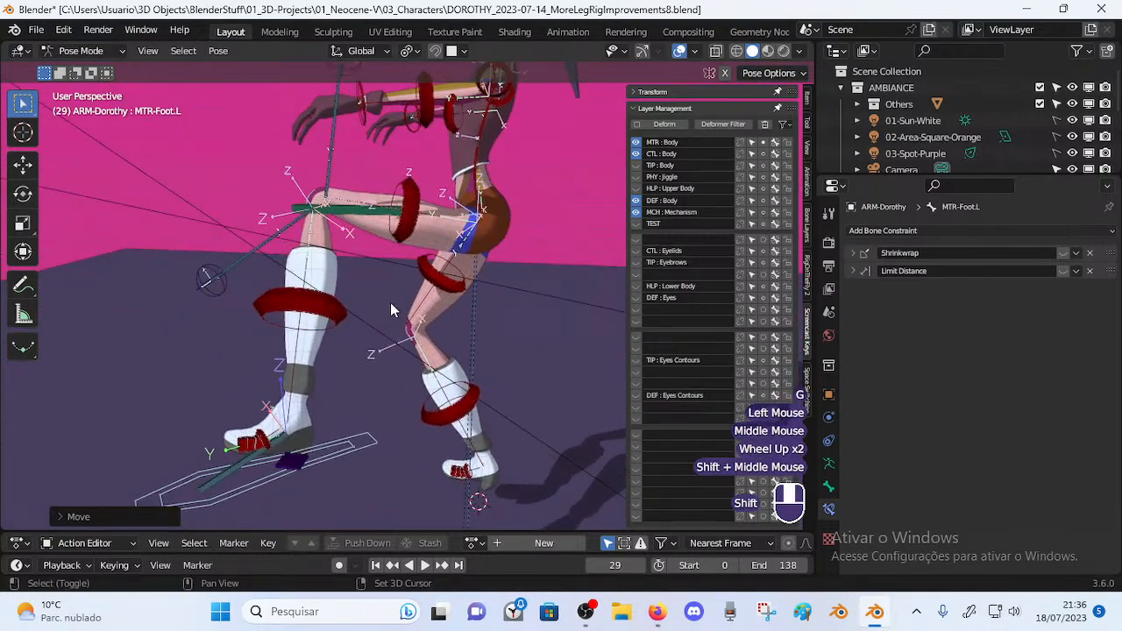
Shift MTR-Leg.L slightly in side view to adjust the height of the left thigh and knee
{"action": "left_click", "coordinate": [359, 216]}
{"action": "key", "text": "g"}
{"action": "left_click", "coordinate": [356, 216]}
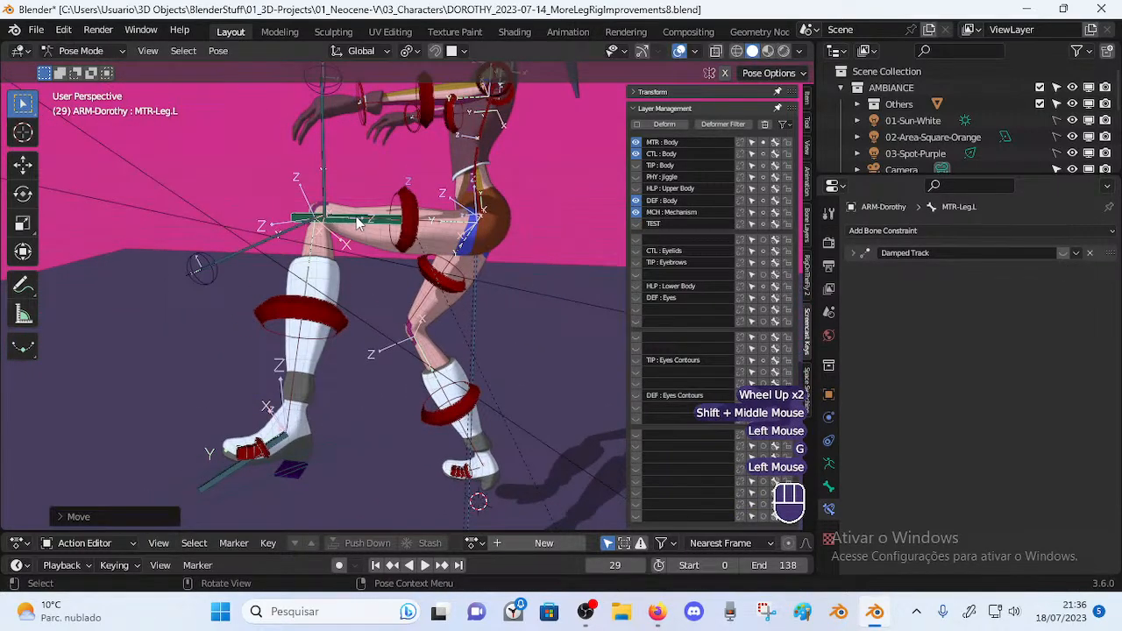
{"action": "key", "text": "g"}
{"action": "left_click", "coordinate": [344, 224]}
Rotate MTR-Foot.L about the global X axis, first tilting the left toes up and finally pointing them down
{"action": "left_click", "coordinate": [323, 419]}
{"action": "left_click", "coordinate": [334, 449]}
{"action": "scroll", "coordinate": [375, 358], "scroll_direction": "down", "scroll_amount": 1}
{"action": "key", "text": "r"}
{"action": "key", "text": "x"}
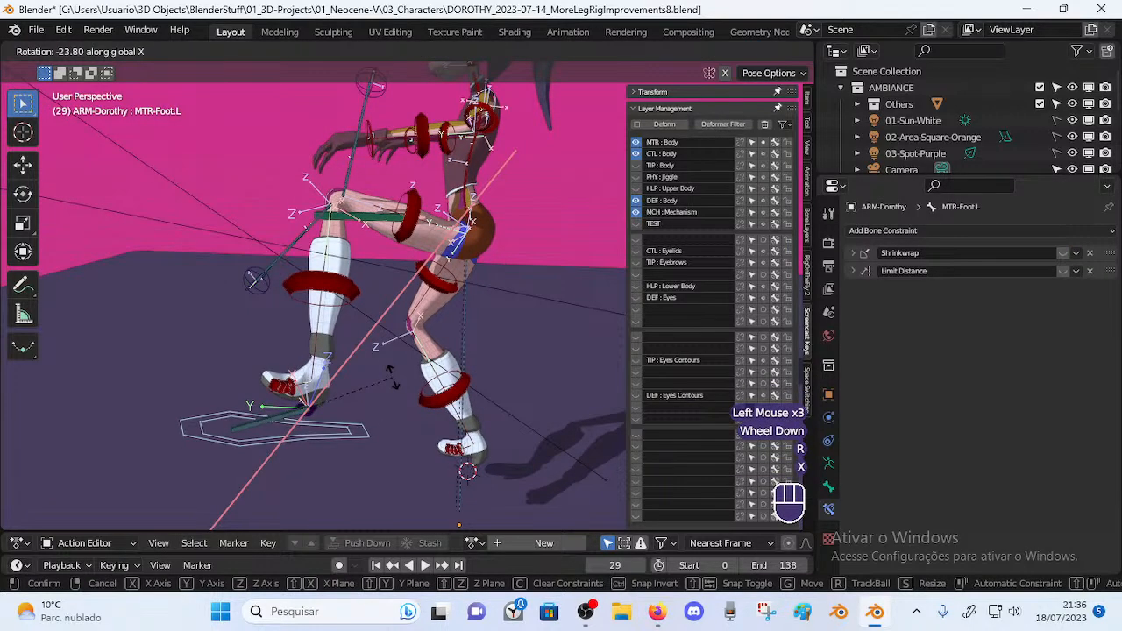
{"action": "left_click", "coordinate": [386, 294]}
{"action": "key", "text": "r"}
{"action": "key", "text": "x"}
{"action": "left_click", "coordinate": [392, 350]}
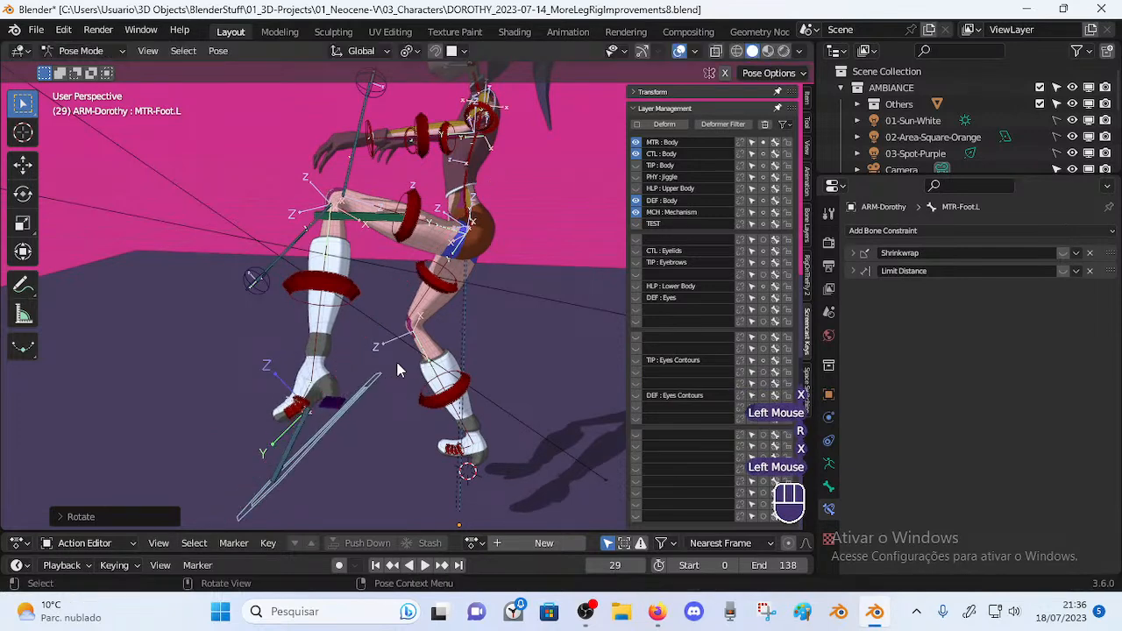
Move MTR-Foot.L and MTR-Leg.L separately, and try moving both controls together to shift the whole left leg
{"action": "key", "text": "g"}
{"action": "left_click", "coordinate": [395, 375]}
{"action": "double_click", "coordinate": [371, 235]}
{"action": "key", "text": "g"}
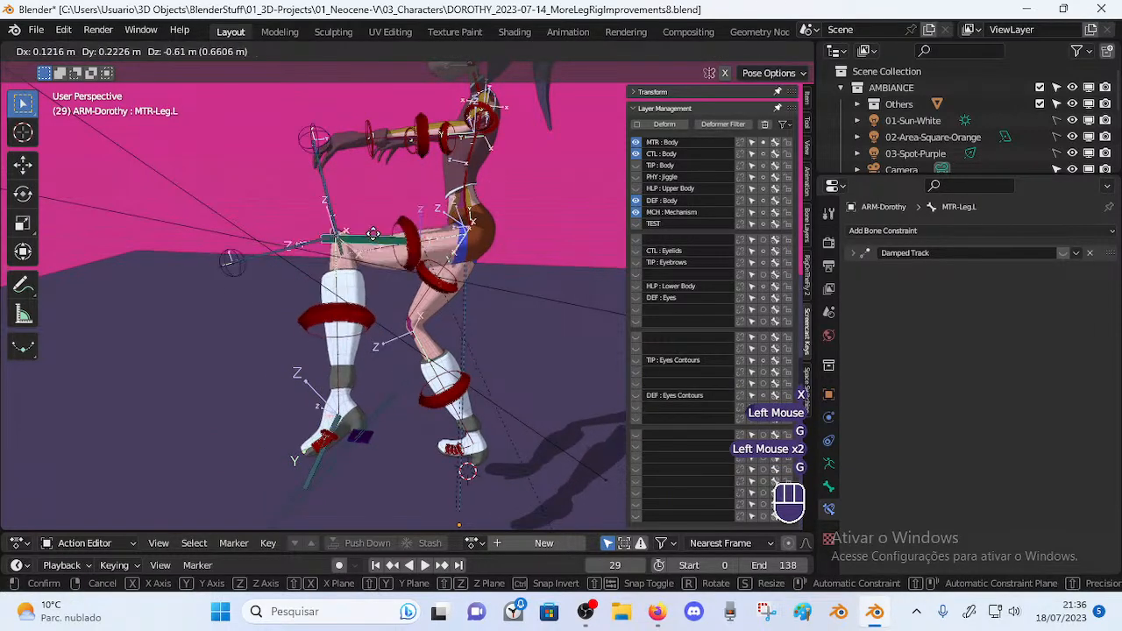
{"action": "left_click", "coordinate": [371, 235], "text": "shift"}
{"action": "key", "text": "g"}
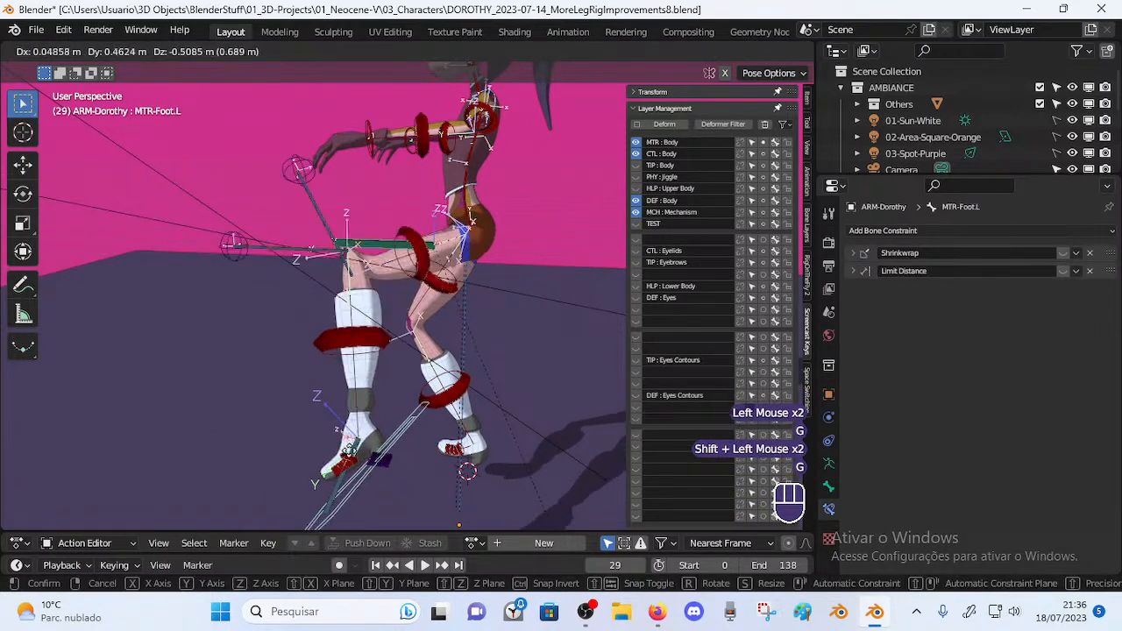
{"action": "left_click", "coordinate": [355, 456]}
{"action": "key", "text": "g"}
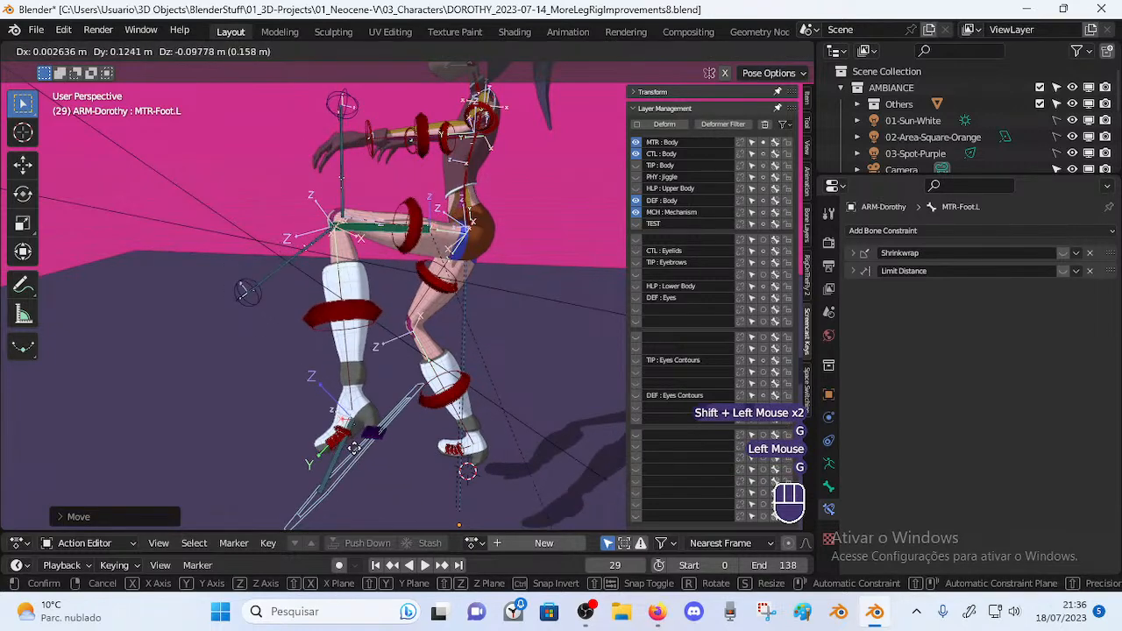
{"action": "key", "text": "Escape"}
Move MTR-Foot.L back towards the right leg and lower MTR-Leg.L until the left thigh is about horizontal
{"action": "left_click", "coordinate": [362, 451]}
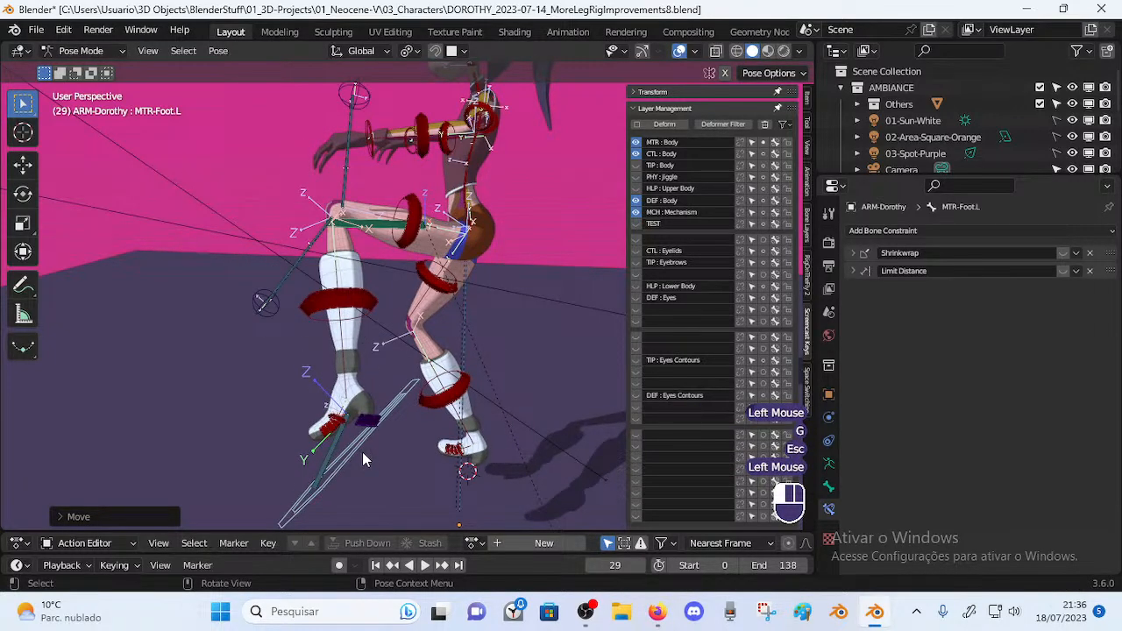
{"action": "key", "text": "g"}
{"action": "left_click", "coordinate": [423, 484]}
{"action": "left_click", "coordinate": [365, 221]}
{"action": "key", "text": "g"}
{"action": "left_click", "coordinate": [375, 233]}
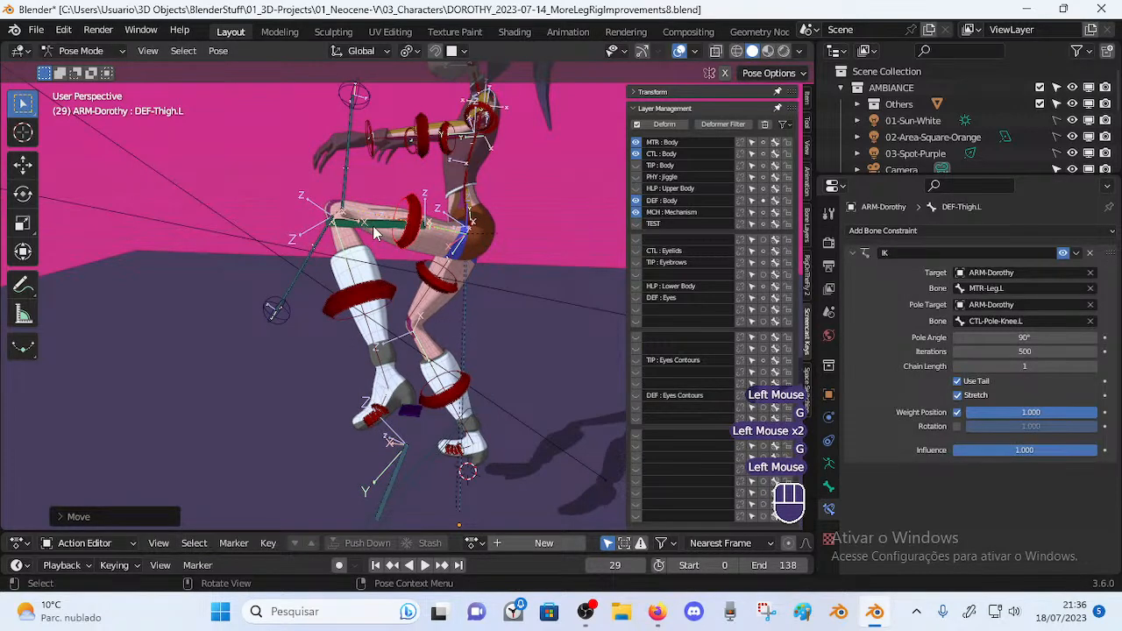
{"action": "left_click", "coordinate": [367, 231]}
{"action": "key", "text": "g"}
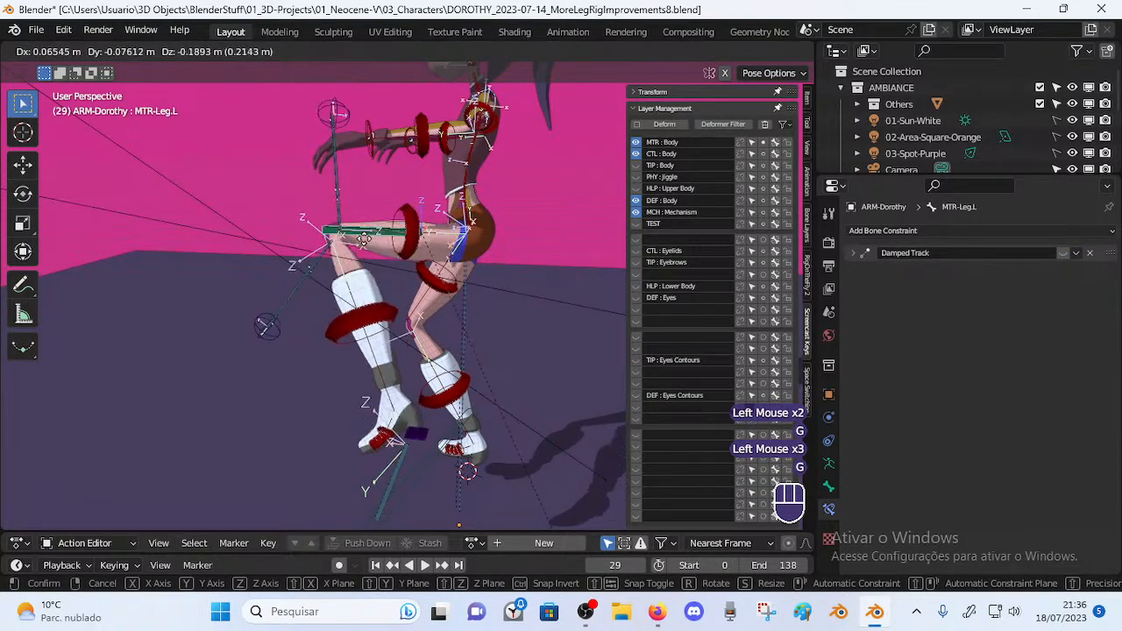
{"action": "left_click", "coordinate": [364, 237]}
Move MTR-Foot.L farther below the left foot and nudge MTR-Leg.L to adjust the bent knee
{"action": "scroll", "coordinate": [364, 236], "scroll_direction": "down", "scroll_amount": 2}
{"action": "left_click", "coordinate": [393, 437]}
{"action": "key", "text": "g"}
{"action": "left_click", "coordinate": [399, 464]}
{"action": "left_click", "coordinate": [390, 249]}
{"action": "left_click", "coordinate": [388, 250]}
{"action": "key", "text": "g"}
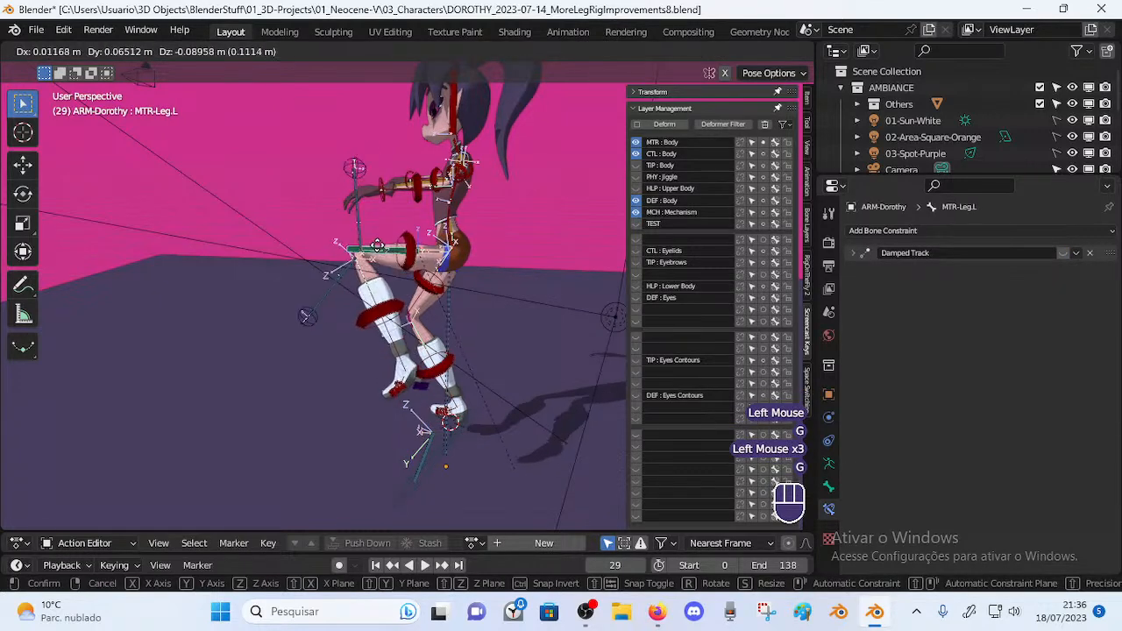
{"action": "left_click", "coordinate": [373, 249]}
Reposition MTR-Leg.L from an angled view to test how the left thigh follows it
{"action": "middle_click_drag", "start_coordinate": [374, 248], "coordinate": [402, 297]}
{"action": "key", "text": "g"}
{"action": "left_click", "coordinate": [332, 263]}
{"action": "key", "text": "g"}
{"action": "left_click", "coordinate": [399, 311]}
Reposition MTR-Foot.L in side view and rotate it about the global X axis
{"action": "left_click", "coordinate": [487, 431]}
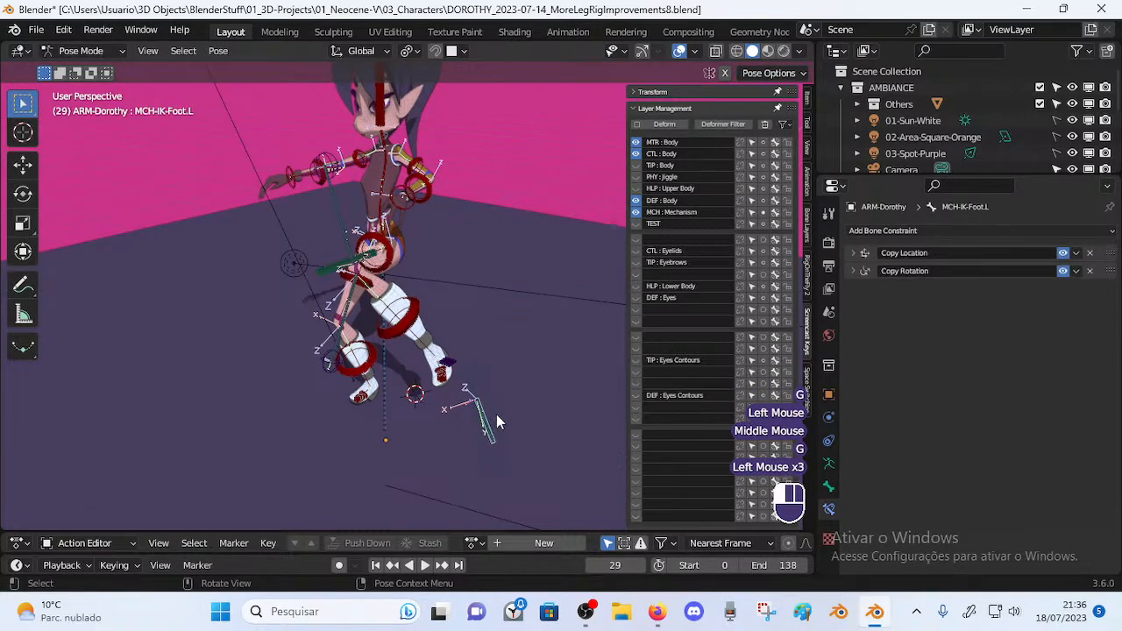
{"action": "middle_click_drag", "start_coordinate": [493, 417], "coordinate": [350, 397]}
{"action": "key", "text": "g"}
{"action": "left_click", "coordinate": [398, 397]}
{"action": "key", "text": "r"}
{"action": "key", "text": "x"}
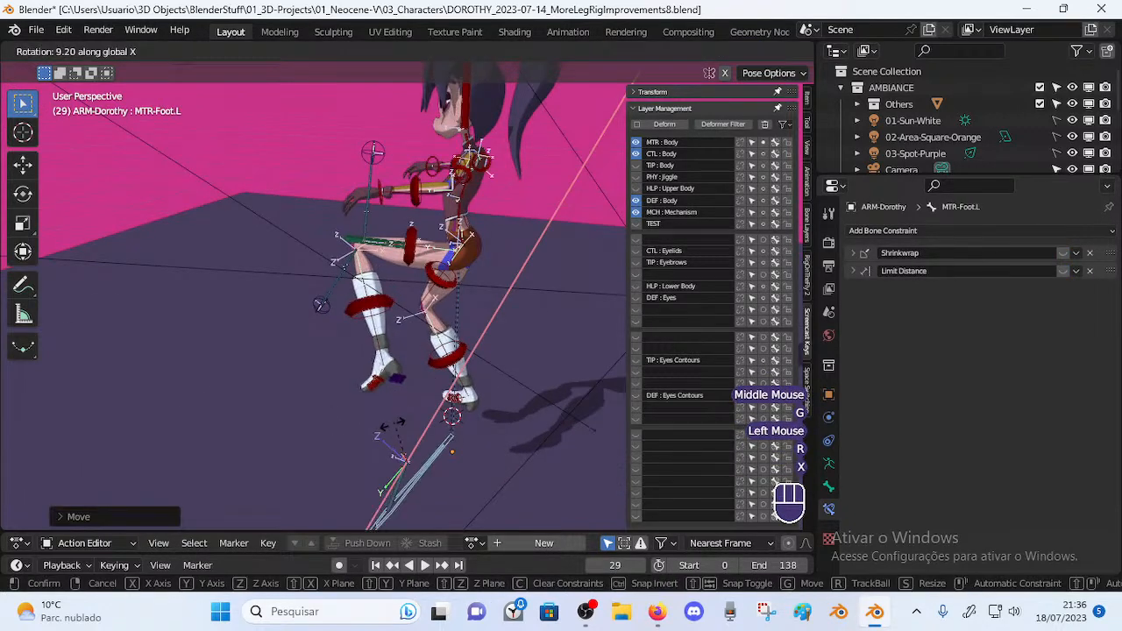
{"action": "left_click", "coordinate": [417, 424]}
Move MTR-Foot.L repeatedly from different view angles, leaving it well below the raised left foot
{"action": "key", "text": "g"}
{"action": "left_click", "coordinate": [353, 409]}
{"action": "middle_click_drag", "start_coordinate": [335, 305], "coordinate": [470, 268]}
{"action": "key", "text": "g"}
{"action": "left_click", "coordinate": [449, 398]}
{"action": "middle_click_drag", "start_coordinate": [449, 398], "coordinate": [490, 394]}
{"action": "key", "text": "g"}
{"action": "left_click", "coordinate": [459, 410]}
{"action": "key", "text": "g"}
{"action": "left_click", "coordinate": [397, 445]}
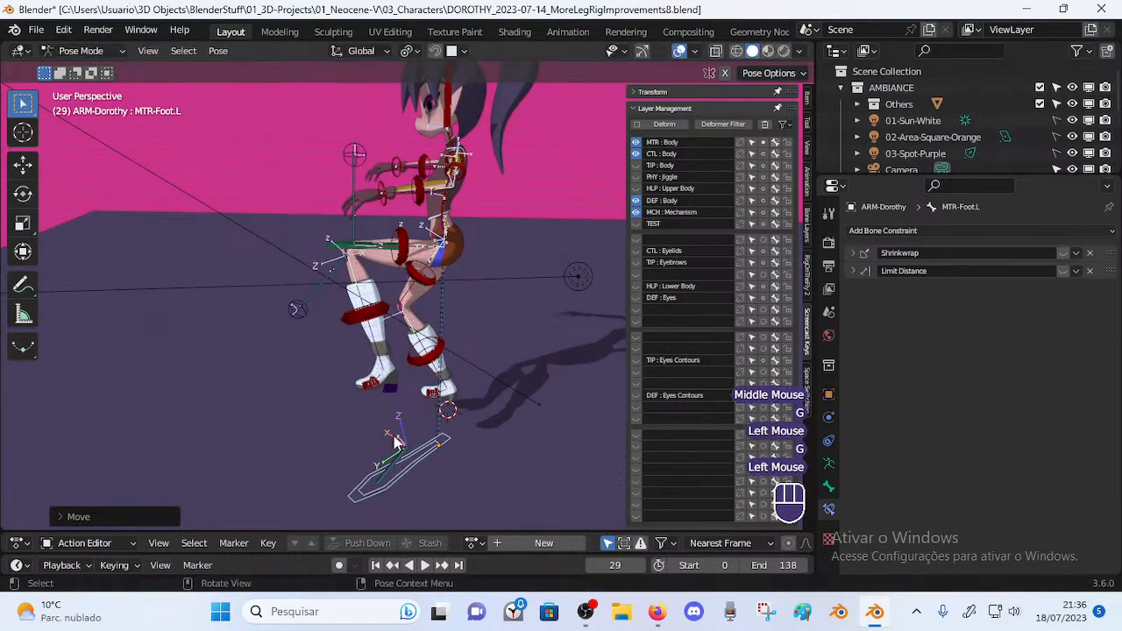
Move MTR-Leg.L in front and side views, keeping the left thigh raised with the knee bent
{"action": "middle_click_drag", "start_coordinate": [396, 445], "coordinate": [485, 249]}
{"action": "scroll", "coordinate": [345, 299], "scroll_direction": "up", "scroll_amount": 3}
{"action": "middle_click_drag", "start_coordinate": [345, 300], "coordinate": [455, 234]}
{"action": "key", "text": "g"}
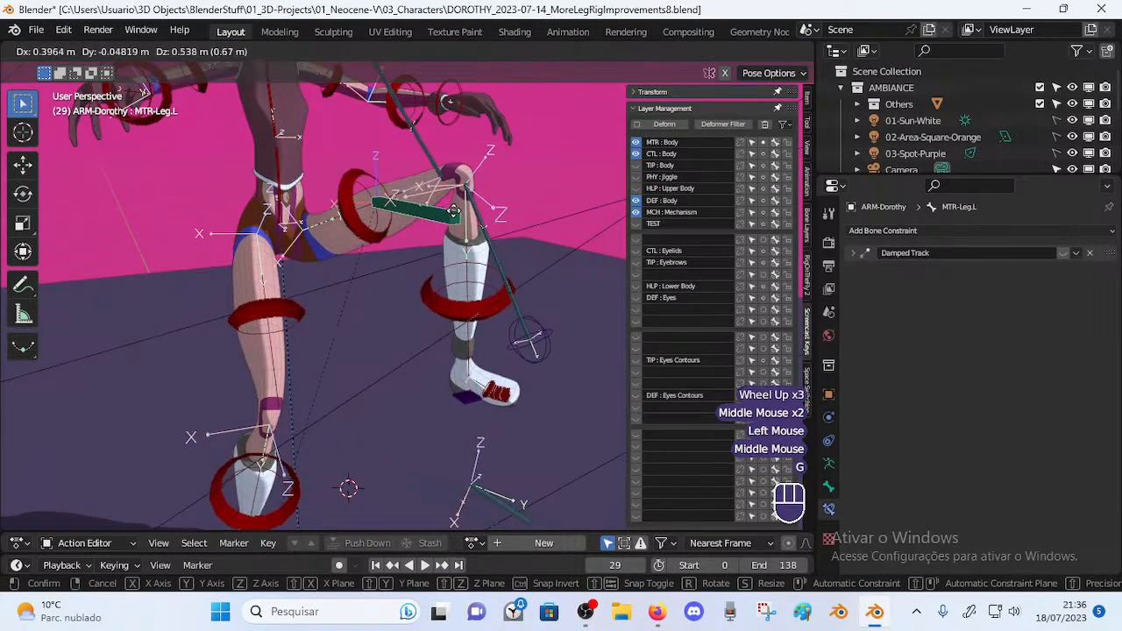
{"action": "left_click", "coordinate": [423, 249]}
{"action": "key", "text": "g"}
{"action": "middle_click_drag", "start_coordinate": [422, 249], "coordinate": [341, 263]}
{"action": "left_click", "coordinate": [373, 279]}
{"action": "scroll", "coordinate": [276, 293], "scroll_direction": "down", "scroll_amount": 2}
{"action": "key", "text": "g"}
{"action": "left_click", "coordinate": [390, 317]}
Move MTR-Leg.L and MTR-Foot.L together in side view to shift the whole left leg
{"action": "middle_click_drag", "start_coordinate": [392, 318], "coordinate": [390, 466]}
{"action": "scroll", "coordinate": [383, 393], "scroll_direction": "down", "scroll_amount": 2}
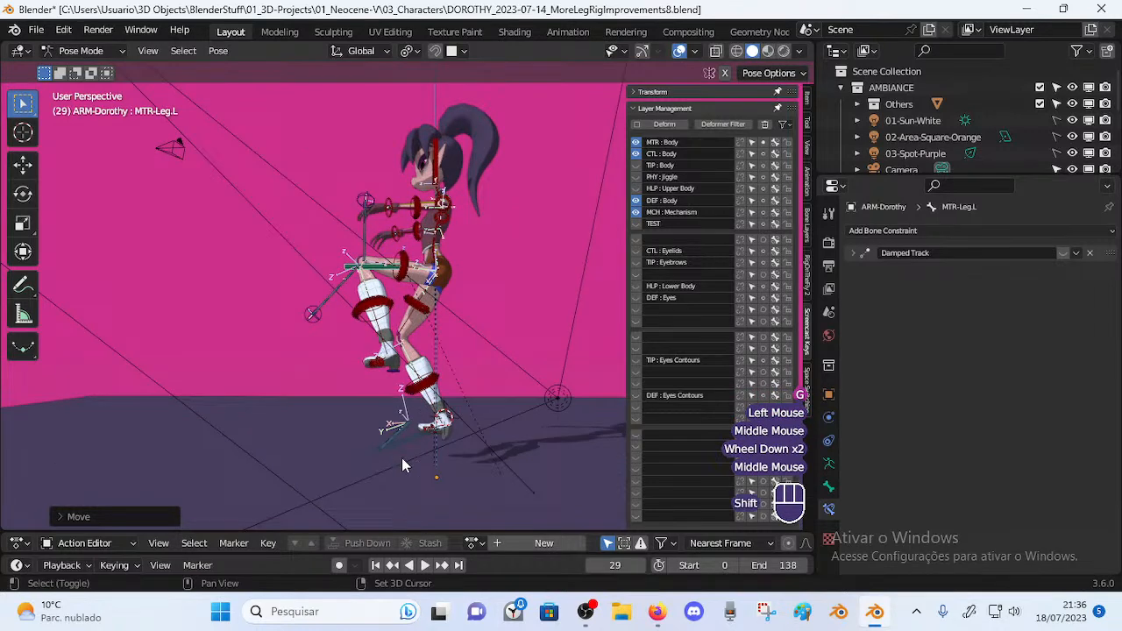
{"action": "middle_click_drag", "start_coordinate": [403, 418], "coordinate": [386, 410]}
{"action": "key", "text": "g"}
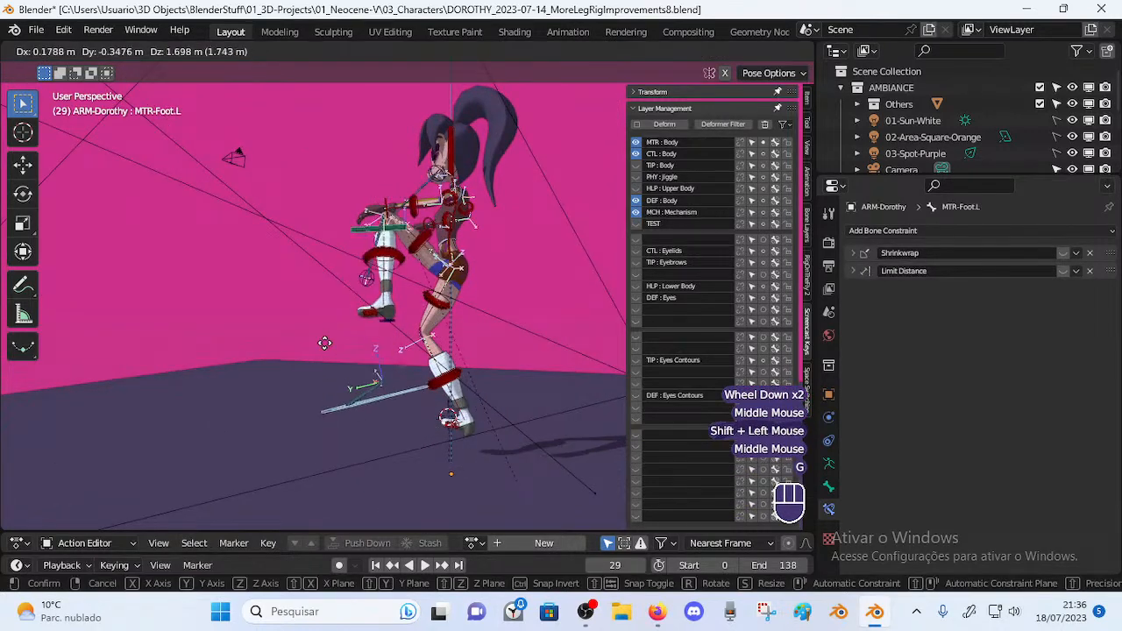
{"action": "left_click", "coordinate": [355, 405]}
Rotate MTR-Foot.L about the global X axis to point the left toes down, and move it backward
{"action": "left_click", "coordinate": [367, 464]}
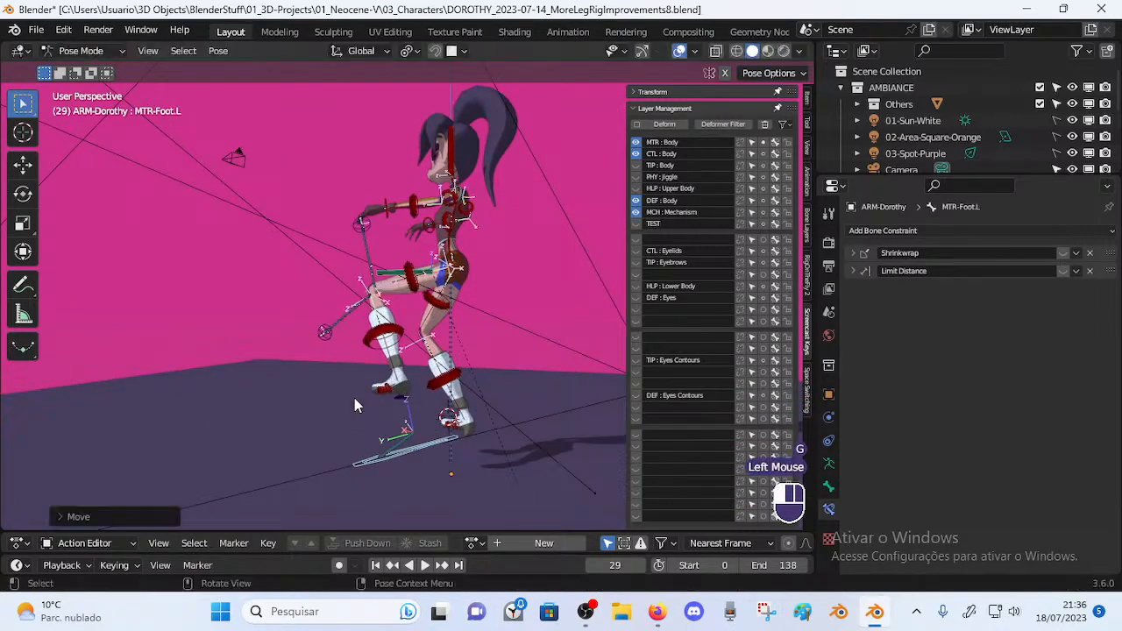
{"action": "key", "text": "r"}
{"action": "key", "text": "x"}
{"action": "left_click", "coordinate": [443, 448]}
{"action": "key", "text": "g"}
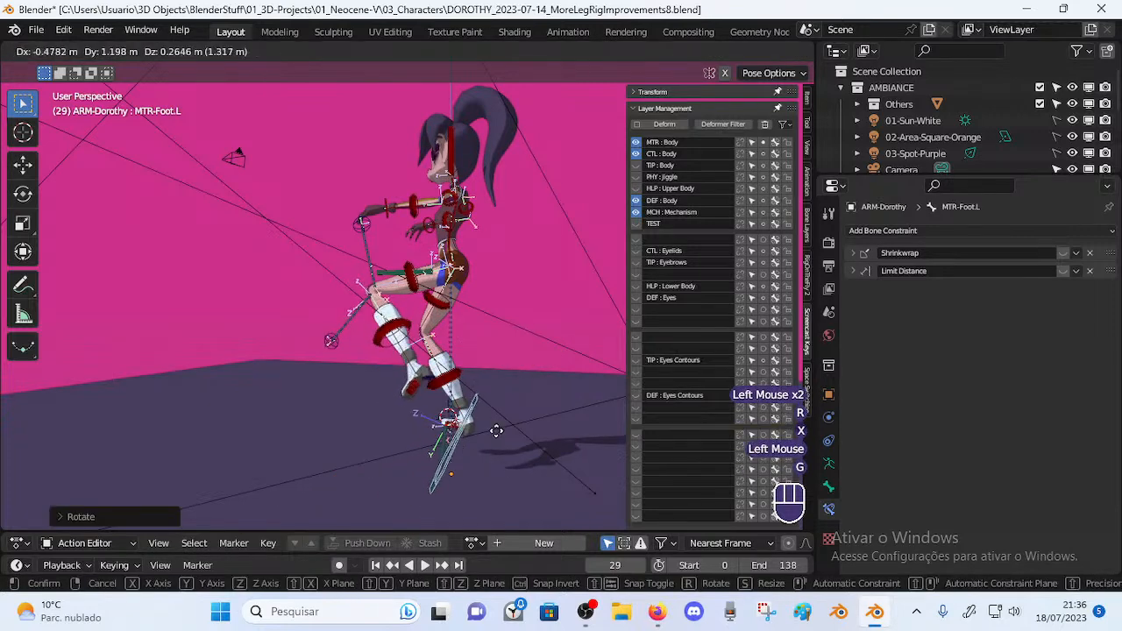
{"action": "left_click", "coordinate": [513, 403]}
Lower MTR-Leg.L to drop the left thigh, and move MTR-Foot.L behind the body so the shin swings back
{"action": "left_click", "coordinate": [395, 277]}
{"action": "key", "text": "g"}
{"action": "left_click", "coordinate": [378, 301]}
{"action": "left_click", "coordinate": [441, 445]}
{"action": "key", "text": "g"}
{"action": "left_click", "coordinate": [529, 428]}
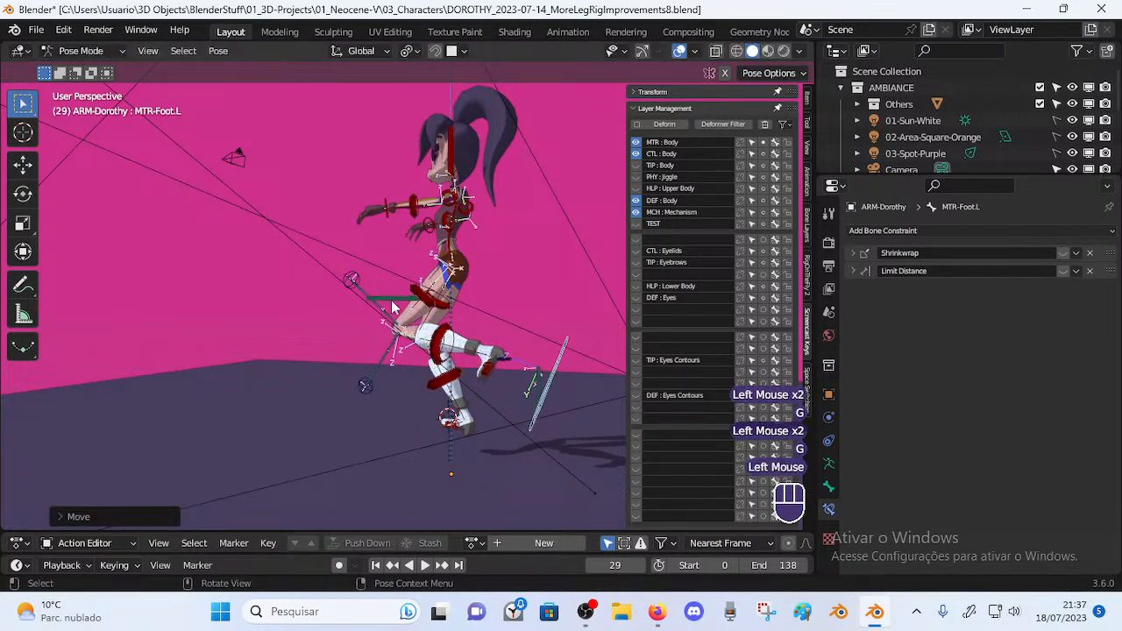
Lower MTR-Leg.L, and move MTR-Foot.L backward so the left shin swings back to nearly horizontal
{"action": "left_click", "coordinate": [391, 309]}
{"action": "key", "text": "g"}
{"action": "left_click", "coordinate": [390, 330]}
{"action": "left_click", "coordinate": [533, 388]}
{"action": "key", "text": "g"}
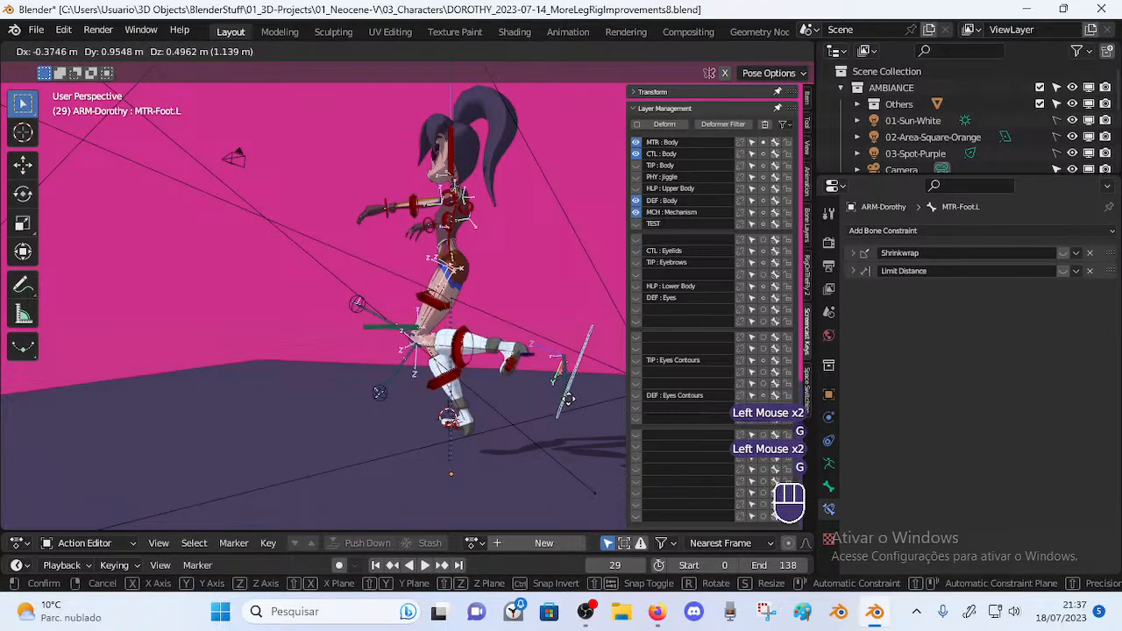
{"action": "left_click", "coordinate": [582, 371]}
Lower MTR-Leg.L further in front of the body, keeping the left shin raised behind
{"action": "left_click", "coordinate": [397, 325]}
{"action": "key", "text": "g"}
{"action": "left_click", "coordinate": [367, 344]}
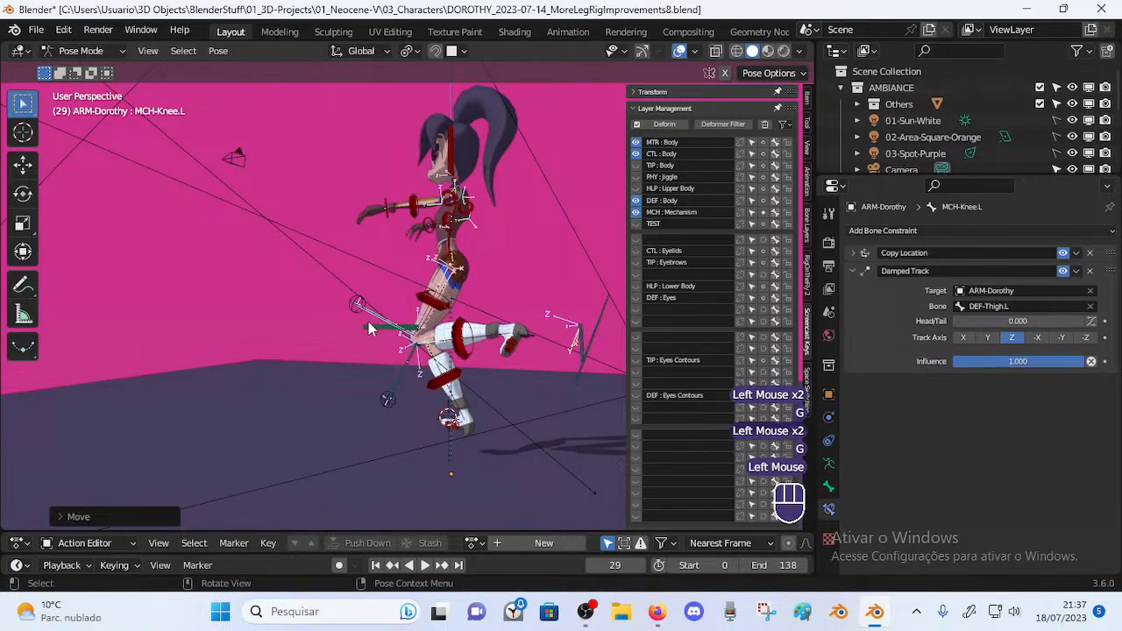
{"action": "left_click", "coordinate": [369, 325]}
{"action": "key", "text": "g"}
{"action": "left_click", "coordinate": [369, 351]}
Raise MTR-Foot.L behind the body, and shift MTR-Leg.L backward to bring the left thigh closer to vertical
{"action": "middle_click_drag", "start_coordinate": [535, 326], "coordinate": [575, 327]}
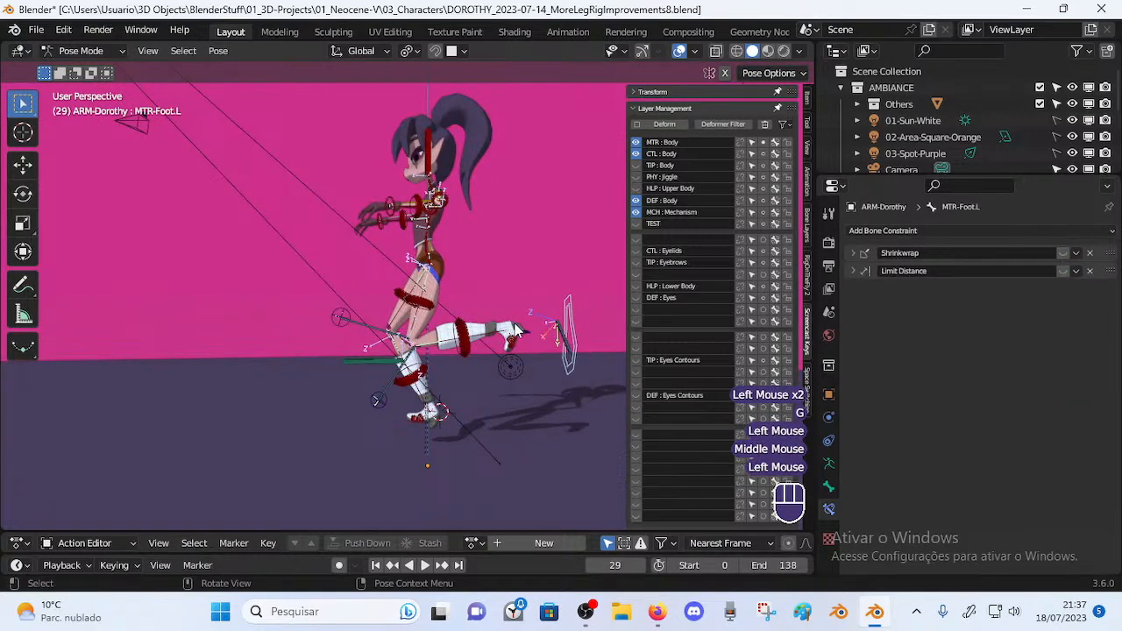
{"action": "key", "text": "g"}
{"action": "left_click", "coordinate": [545, 307]}
{"action": "middle_click_drag", "start_coordinate": [336, 359], "coordinate": [380, 364]}
{"action": "left_click", "coordinate": [357, 358]}
{"action": "key", "text": "g"}
{"action": "left_click", "coordinate": [408, 339]}
Rotate MTR-Foot.L about the global X axis to tilt the raised left foot
{"action": "left_click", "coordinate": [450, 252]}
{"action": "middle_click_drag", "start_coordinate": [463, 324], "coordinate": [594, 289]}
{"action": "key", "text": "r"}
{"action": "key", "text": "x"}
{"action": "left_click", "coordinate": [584, 245]}
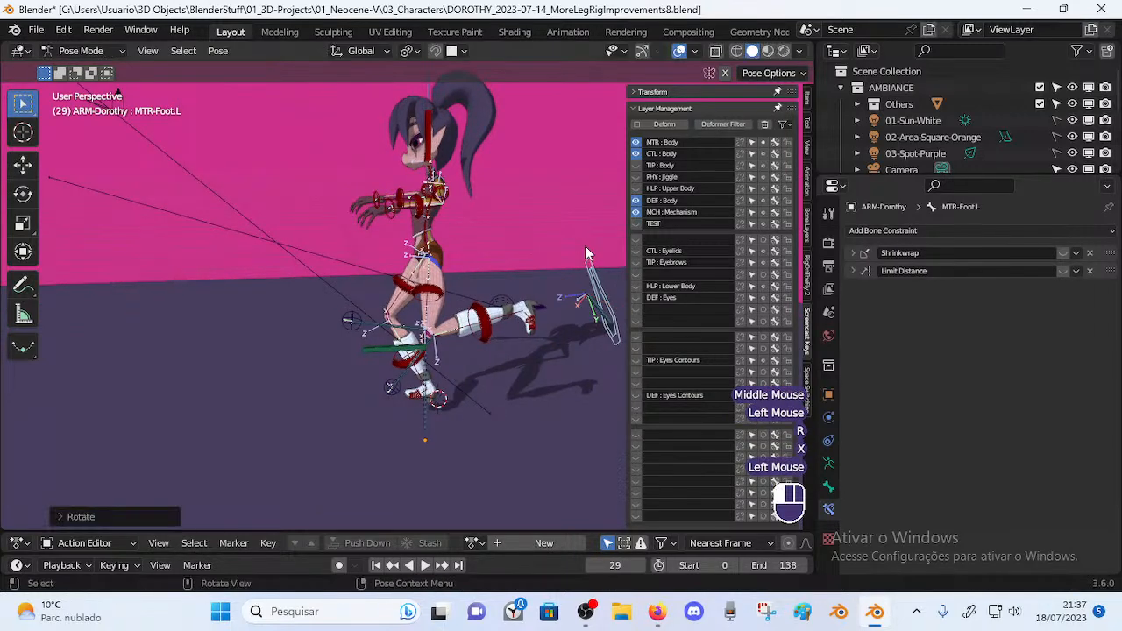
Shift MTR-Leg.L backward, and lower MTR-Foot.L toward the floor
{"action": "middle_click_drag", "start_coordinate": [454, 194], "coordinate": [381, 319]}
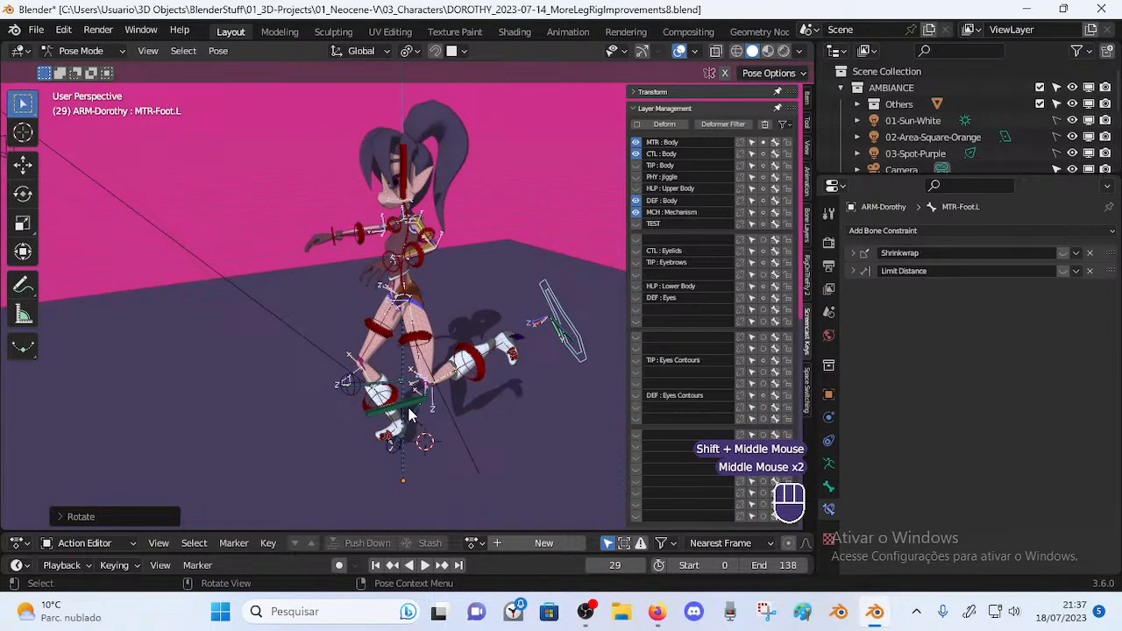
{"action": "key", "text": "g"}
{"action": "left_click", "coordinate": [455, 376]}
{"action": "left_click", "coordinate": [582, 333]}
{"action": "key", "text": "g"}
{"action": "left_click", "coordinate": [550, 455]}
Rotate MTR-Foot.L about the global X and Z axes to reorient the left foot near the floor
{"action": "middle_click_drag", "start_coordinate": [550, 455], "coordinate": [517, 426]}
{"action": "key", "text": "r"}
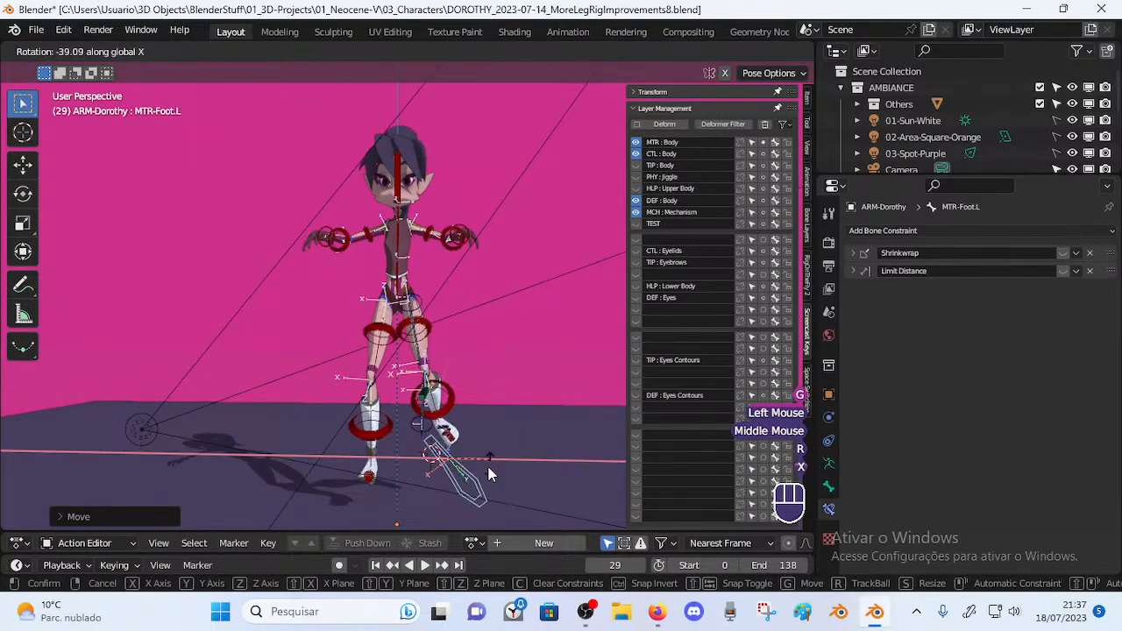
{"action": "left_click", "coordinate": [489, 474]}
{"action": "middle_click_drag", "start_coordinate": [489, 474], "coordinate": [402, 475]}
{"action": "key", "text": "r"}
{"action": "key", "text": "z"}
{"action": "left_click", "coordinate": [486, 449]}
Move MTR-Foot.L forward in side view, and rotate it about the global X axis to flatten the sole
{"action": "middle_click_drag", "start_coordinate": [493, 453], "coordinate": [482, 380], "text": "shift"}
{"action": "middle_click_drag", "start_coordinate": [483, 379], "coordinate": [395, 388]}
{"action": "key", "text": "g"}
{"action": "left_click", "coordinate": [311, 455]}
{"action": "key", "text": "r"}
{"action": "key", "text": "x"}
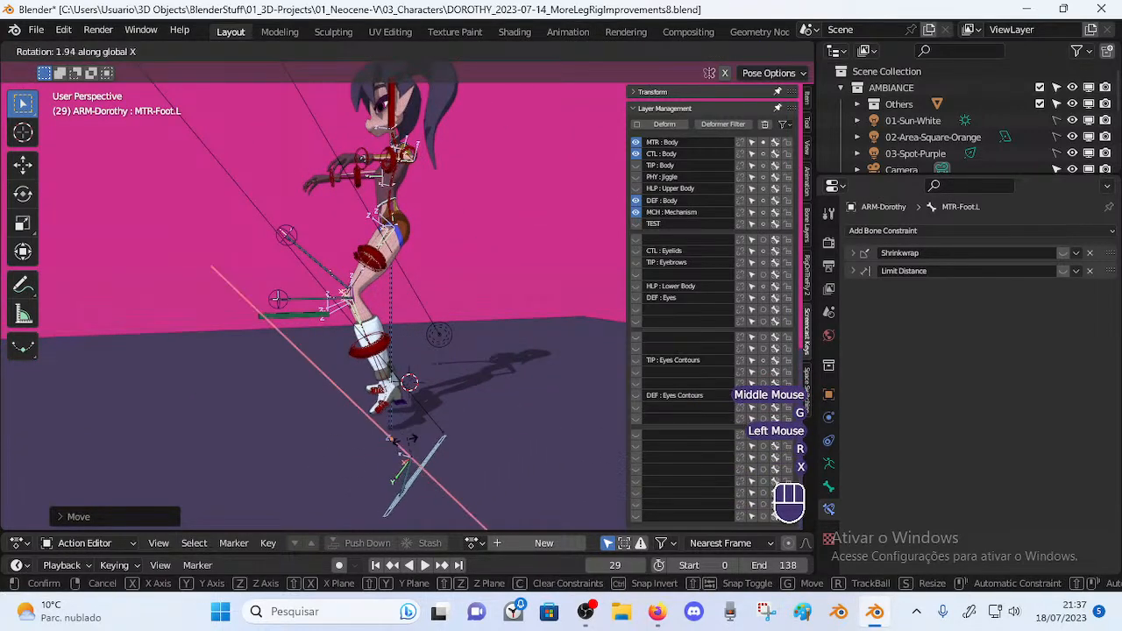
{"action": "left_click", "coordinate": [440, 423]}
Move MTR-Foot.L backward, and shift it together with MTR-Leg.L to stretch the left leg behind the body
{"action": "key", "text": "g"}
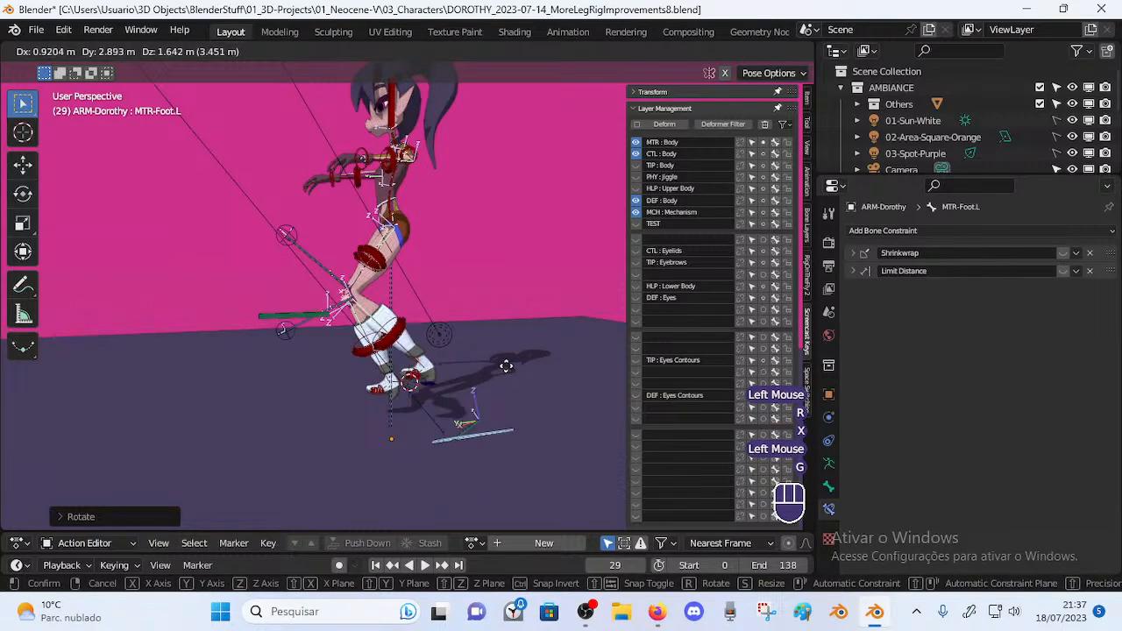
{"action": "left_click", "coordinate": [327, 305]}
{"action": "key", "text": "g"}
{"action": "left_click", "coordinate": [532, 387]}
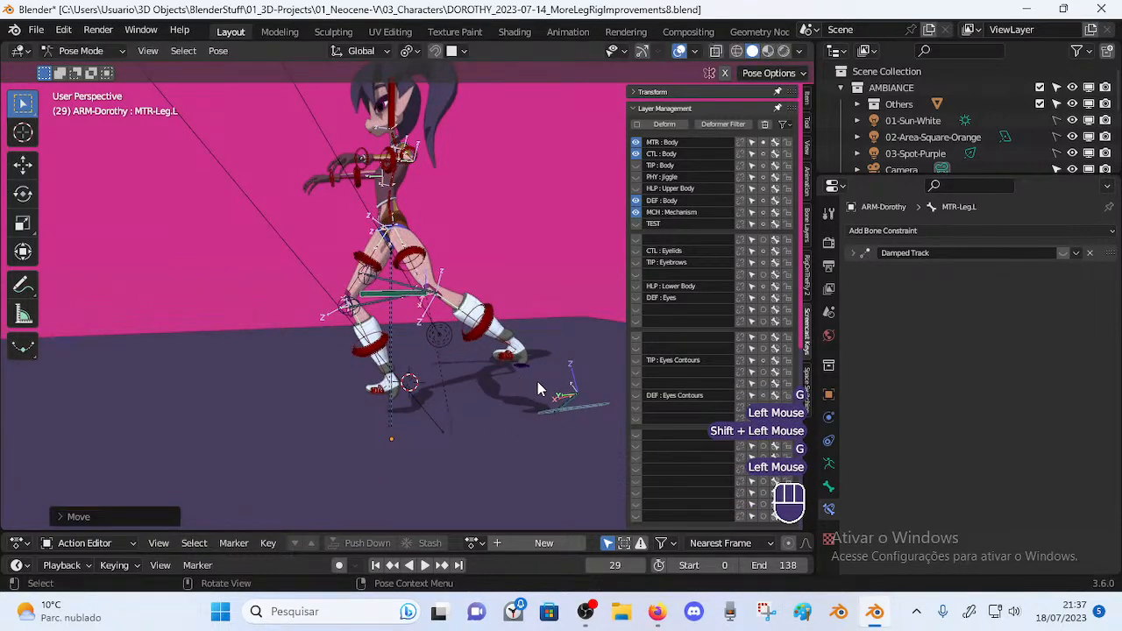
Rotate MTR-Foot.L about the global X axis to tip the toes down, and raise it behind the body
{"action": "left_click", "coordinate": [597, 408]}
{"action": "key", "text": "r"}
{"action": "key", "text": "x"}
{"action": "left_click", "coordinate": [601, 361]}
{"action": "middle_click_drag", "start_coordinate": [602, 361], "coordinate": [548, 383], "text": "shift"}
{"action": "key", "text": "g"}
{"action": "left_click", "coordinate": [551, 312]}
Adjust MTR-Leg.L at the left knee, and move MTR-Foot.L so the shin extends straight back
{"action": "middle_click_drag", "start_coordinate": [550, 312], "coordinate": [453, 308]}
{"action": "scroll", "coordinate": [414, 348], "scroll_direction": "up", "scroll_amount": 1}
{"action": "left_click", "coordinate": [392, 345]}
{"action": "key", "text": "g"}
{"action": "left_click", "coordinate": [420, 329]}
{"action": "middle_click_drag", "start_coordinate": [378, 303], "coordinate": [536, 379]}
{"action": "key", "text": "g"}
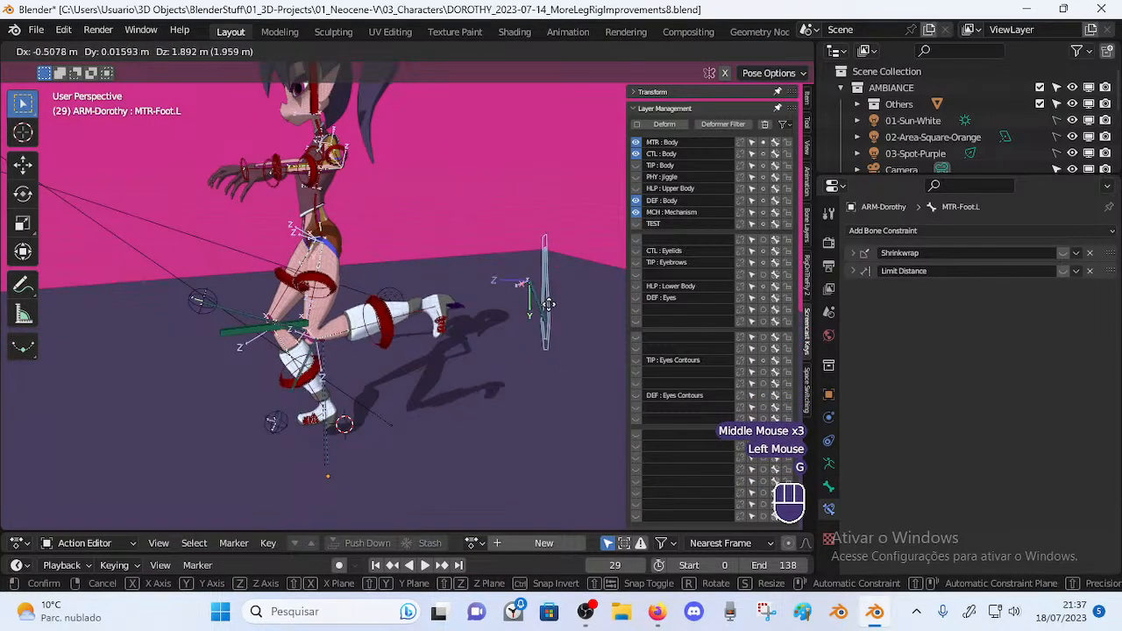
{"action": "left_click", "coordinate": [338, 327]}
Move MTR-Leg.L forward and up to raise the left thigh in front of the body
{"action": "left_click", "coordinate": [279, 330]}
{"action": "key", "text": "g"}
{"action": "left_click", "coordinate": [313, 330]}
{"action": "left_click", "coordinate": [266, 333]}
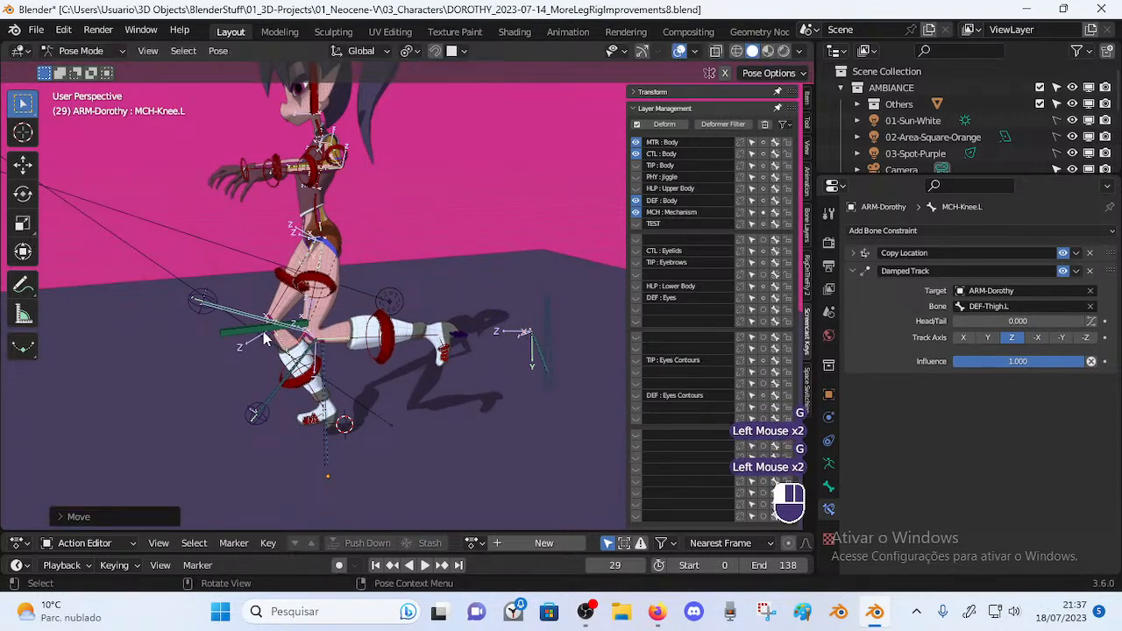
{"action": "key", "text": "g"}
{"action": "left_click", "coordinate": [176, 307]}
Move MTR-Foot.L down and forward to the front of the body, rotating it about the global X axis
{"action": "left_click", "coordinate": [549, 385]}
{"action": "key", "text": "g"}
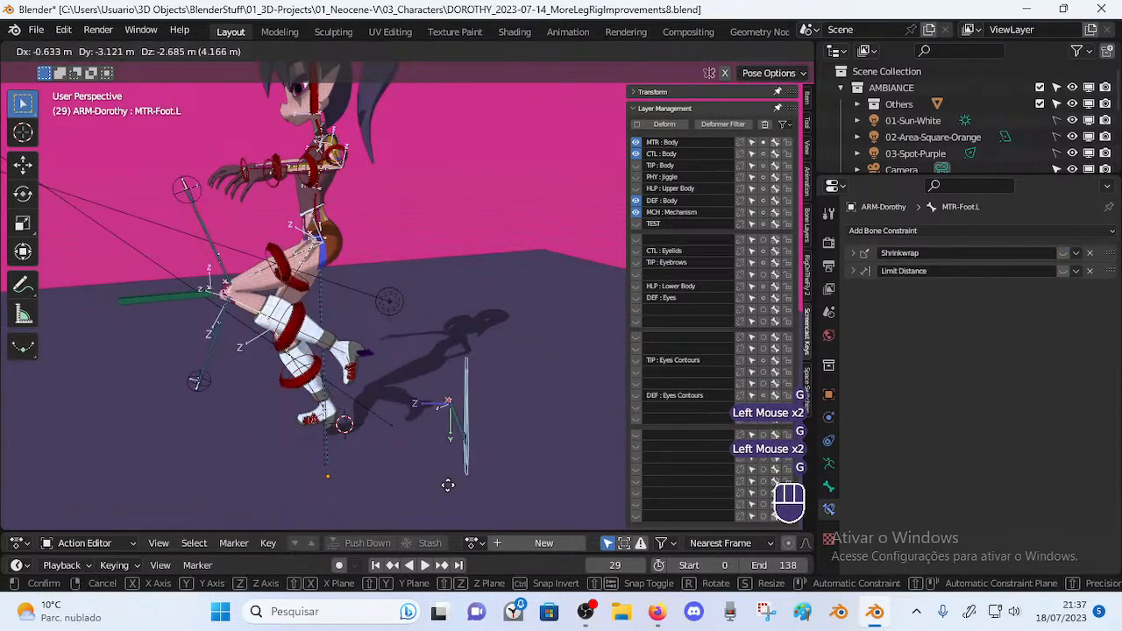
{"action": "left_click", "coordinate": [369, 486]}
{"action": "key", "text": "r"}
{"action": "key", "text": "x"}
{"action": "left_click", "coordinate": [409, 481]}
{"action": "key", "text": "g"}
{"action": "left_click", "coordinate": [273, 488]}
Move MTR-Foot.L and MTR-Leg.L together to shift the whole left leg in front of the body
{"action": "left_click", "coordinate": [181, 293], "text": "shift"}
{"action": "middle_click_drag", "start_coordinate": [193, 293], "coordinate": [216, 294]}
{"action": "key", "text": "g"}
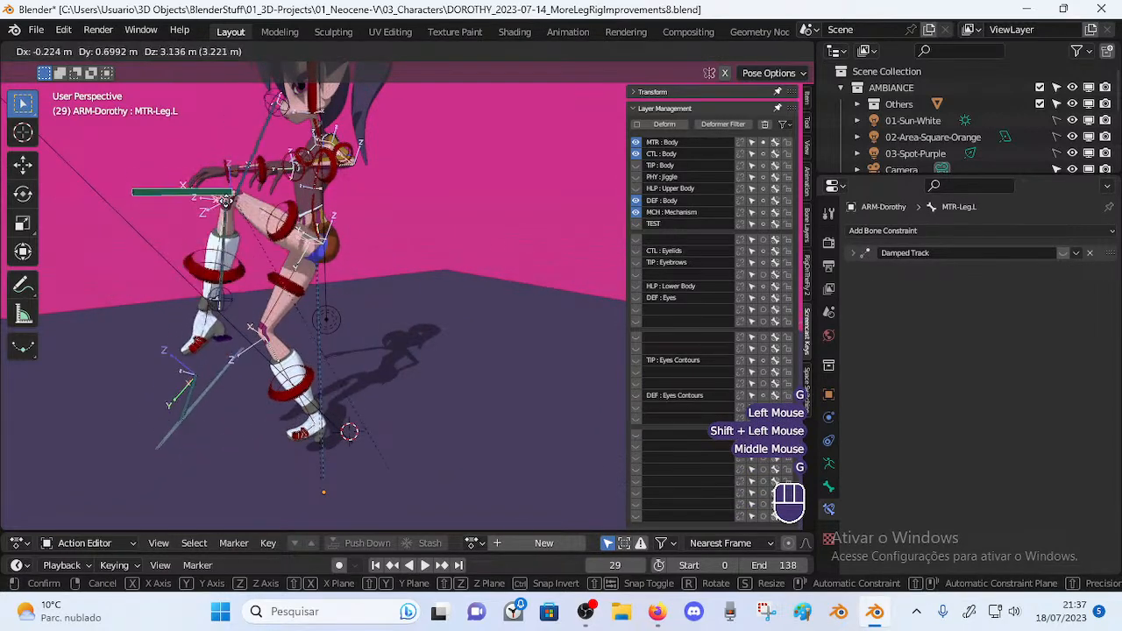
{"action": "left_click", "coordinate": [261, 307]}
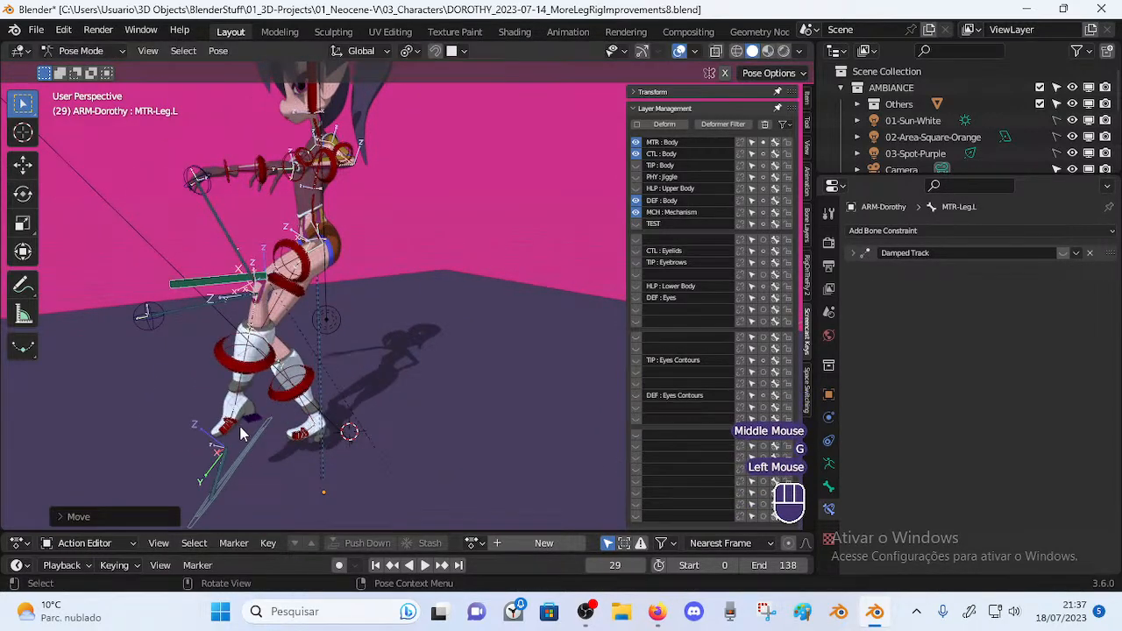
Move MTR-Foot.L behind the body, and lower MTR-Leg.L to drop the left thigh
{"action": "left_click", "coordinate": [250, 445]}
{"action": "key", "text": "g"}
{"action": "left_click_drag", "start_coordinate": [202, 278], "coordinate": [237, 382]}
Move MTR-Foot.L and MTR-Leg.L backward in turn to bring the left thigh upright with the shin behind
{"action": "middle_click_drag", "start_coordinate": [362, 425], "coordinate": [435, 421]}
{"action": "left_click", "coordinate": [388, 405]}
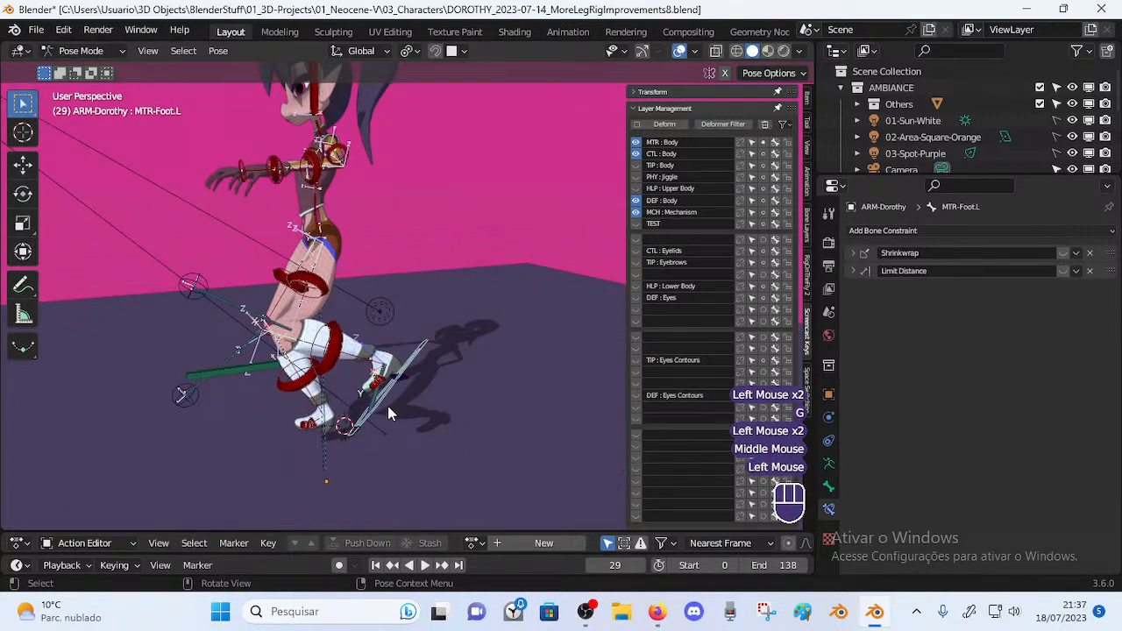
{"action": "key", "text": "g"}
{"action": "left_click", "coordinate": [438, 373]}
{"action": "key", "text": "g"}
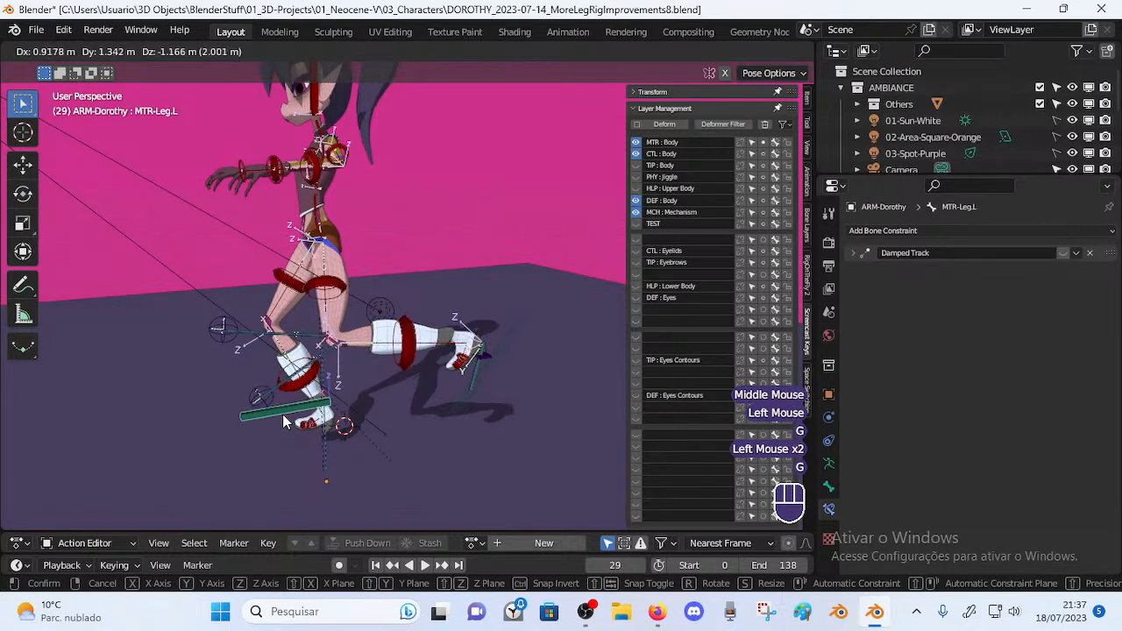
{"action": "left_click", "coordinate": [320, 429]}
Rotate MTR-Foot.L about the global X axis to point the toes down, and raise it slightly
{"action": "left_click", "coordinate": [465, 399]}
{"action": "key", "text": "r"}
{"action": "key", "text": "x"}
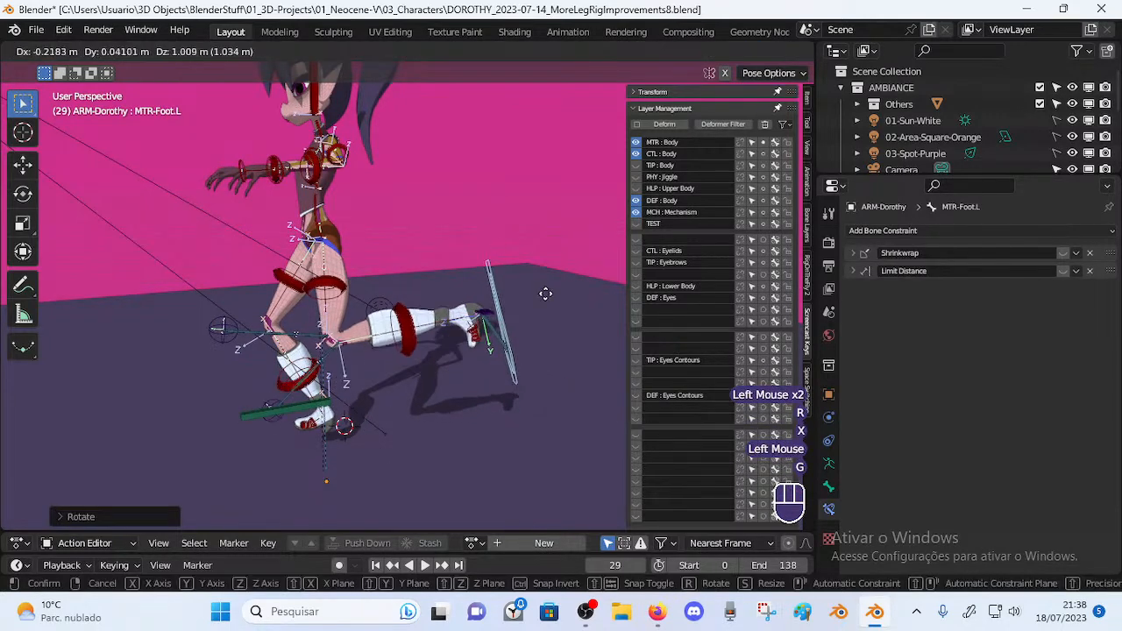
{"action": "left_click", "coordinate": [480, 307]}
Move MTR-Leg.L backward to push the thigh back, and rotate MTR-Foot.L about the global X axis until the sole faces up
{"action": "left_click", "coordinate": [272, 416]}
{"action": "key", "text": "g"}
{"action": "left_click", "coordinate": [531, 314]}
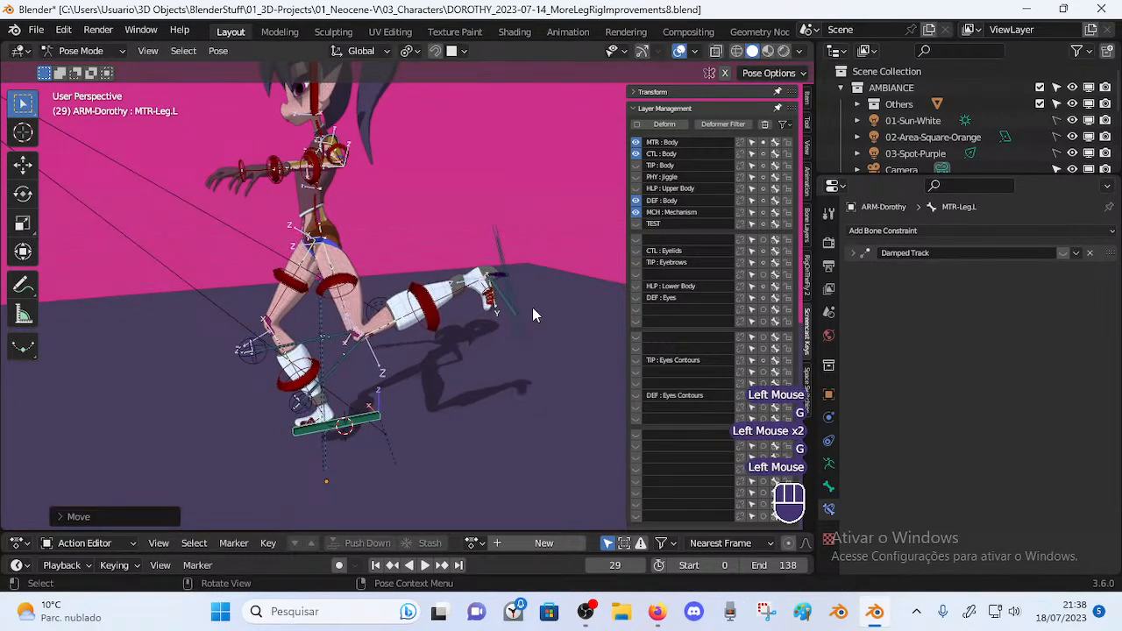
{"action": "left_click", "coordinate": [521, 290]}
{"action": "key", "text": "r"}
{"action": "key", "text": "x"}
{"action": "left_click", "coordinate": [517, 294]}
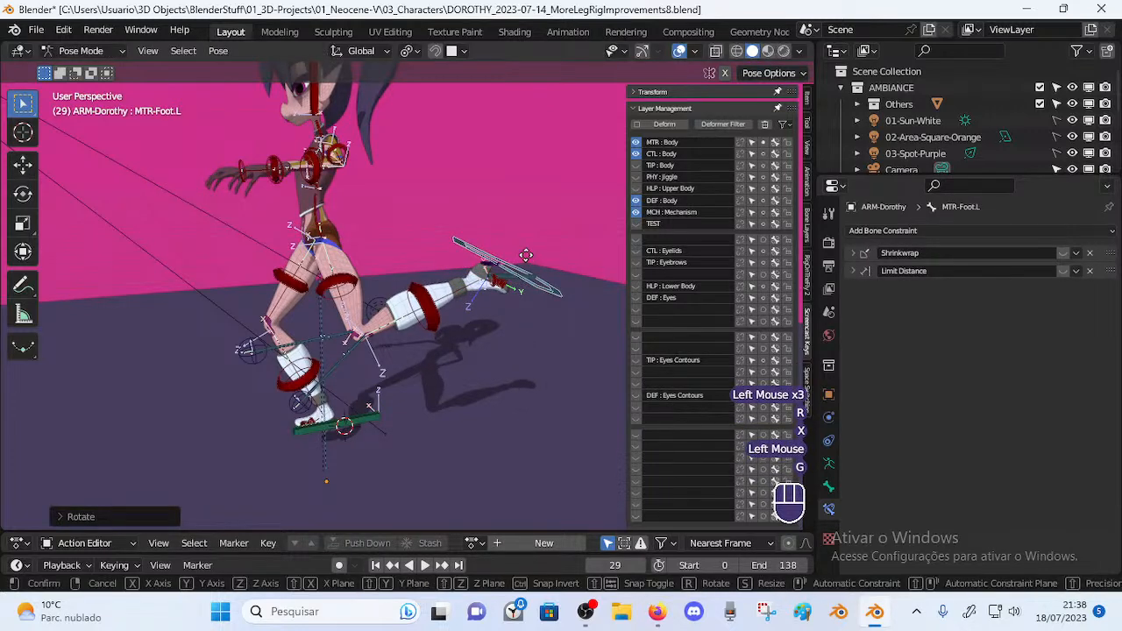
Reposition MTR-Foot.L behind the body, and move MTR-Leg.L back and up
{"action": "key", "text": "g"}
{"action": "left_click", "coordinate": [412, 368]}
{"action": "left_click", "coordinate": [361, 419]}
{"action": "key", "text": "g"}
{"action": "left_click", "coordinate": [431, 336]}
Lower MTR-Foot.L and MTR-Leg.L slightly, one after the other
{"action": "left_click", "coordinate": [481, 254]}
{"action": "key", "text": "g"}
{"action": "left_click", "coordinate": [459, 290]}
{"action": "left_click", "coordinate": [390, 354]}
{"action": "key", "text": "g"}
{"action": "left_click", "coordinate": [374, 383]}
Adjust MTR-Leg.L and MTR-Foot.L from the front so the left leg spreads outward with the foot raised
{"action": "middle_click_drag", "start_coordinate": [377, 377], "coordinate": [521, 347]}
{"action": "key", "text": "g"}
{"action": "left_click", "coordinate": [478, 279]}
{"action": "middle_click_drag", "start_coordinate": [478, 279], "coordinate": [296, 230]}
{"action": "left_click", "coordinate": [508, 223]}
{"action": "key", "text": "g"}
{"action": "left_click", "coordinate": [505, 238]}
Fine-tune the position of MTR-Foot.L in front and side views, keeping the left shin extended behind
{"action": "middle_click_drag", "start_coordinate": [386, 303], "coordinate": [520, 309]}
{"action": "key", "text": "g"}
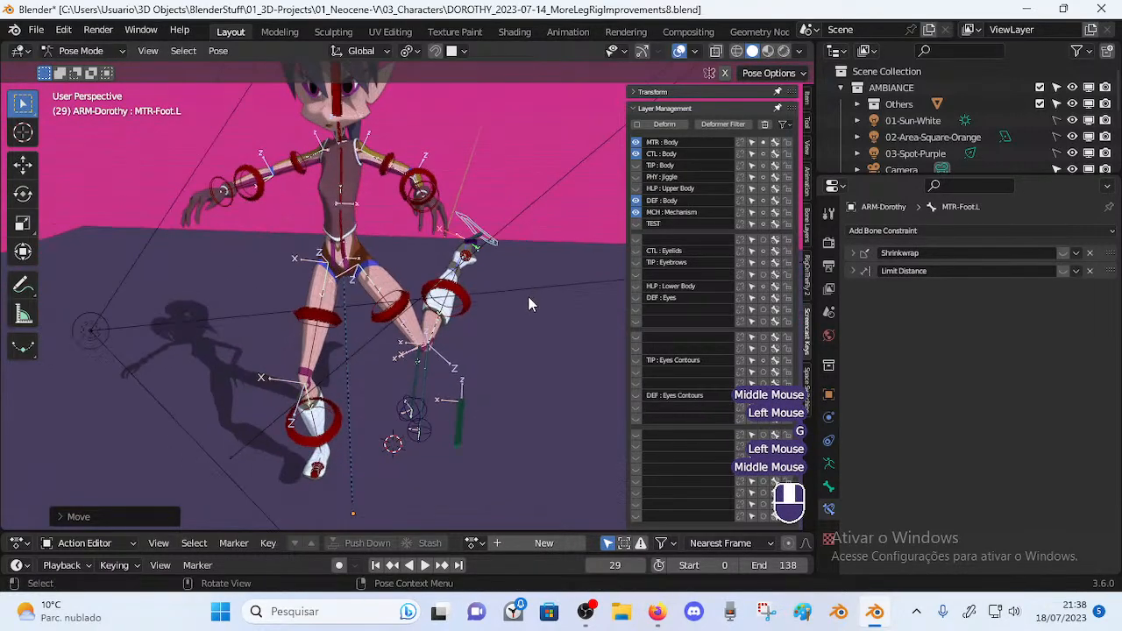
{"action": "left_click", "coordinate": [491, 263]}
{"action": "middle_click_drag", "start_coordinate": [491, 263], "coordinate": [478, 289]}
{"action": "key", "text": "g"}
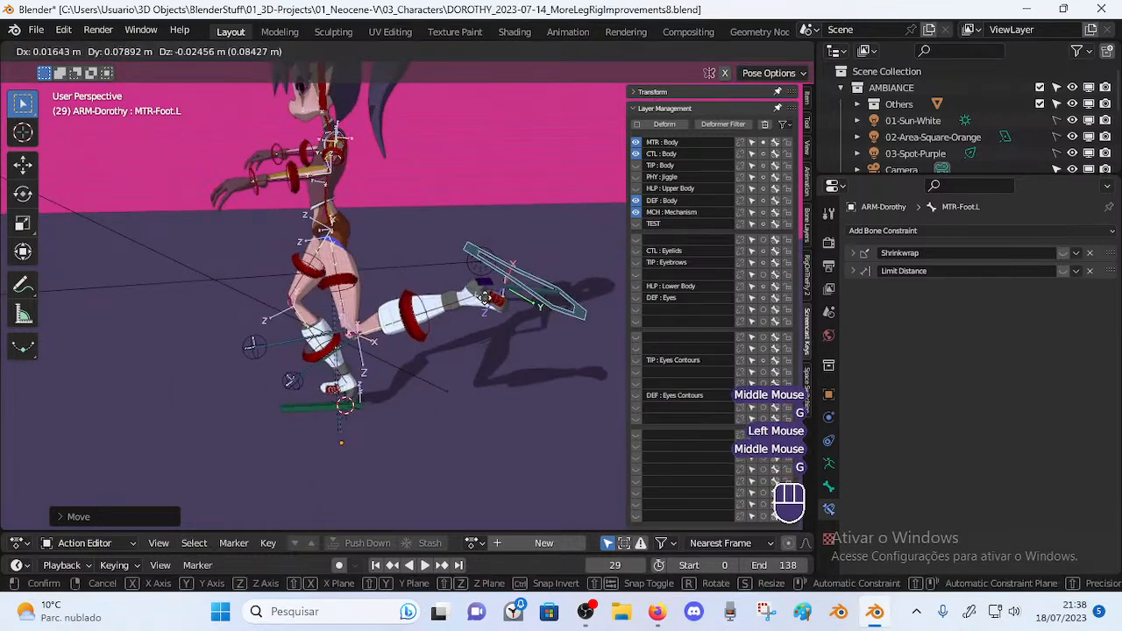
{"action": "left_click", "coordinate": [488, 298]}
Adjust the tilt of MTR-Foot.L with repeated rotations about the global X axis, and raise it behind the body
{"action": "key", "text": "r"}
{"action": "key", "text": "x"}
{"action": "left_click", "coordinate": [496, 314]}
{"action": "key", "text": "g"}
{"action": "left_click", "coordinate": [520, 289]}
{"action": "key", "text": "r"}
{"action": "key", "text": "x"}
{"action": "left_click", "coordinate": [524, 298]}
{"action": "middle_click_drag", "start_coordinate": [524, 298], "coordinate": [521, 331]}
{"action": "key", "text": "r"}
{"action": "key", "text": "x"}
{"action": "left_click", "coordinate": [528, 306]}
Move MTR-Leg.L forward near the floor to bring the left thigh to vertical
{"action": "left_click", "coordinate": [360, 419]}
{"action": "middle_click_drag", "start_coordinate": [359, 419], "coordinate": [386, 423]}
{"action": "key", "text": "g"}
{"action": "left_click", "coordinate": [340, 419]}
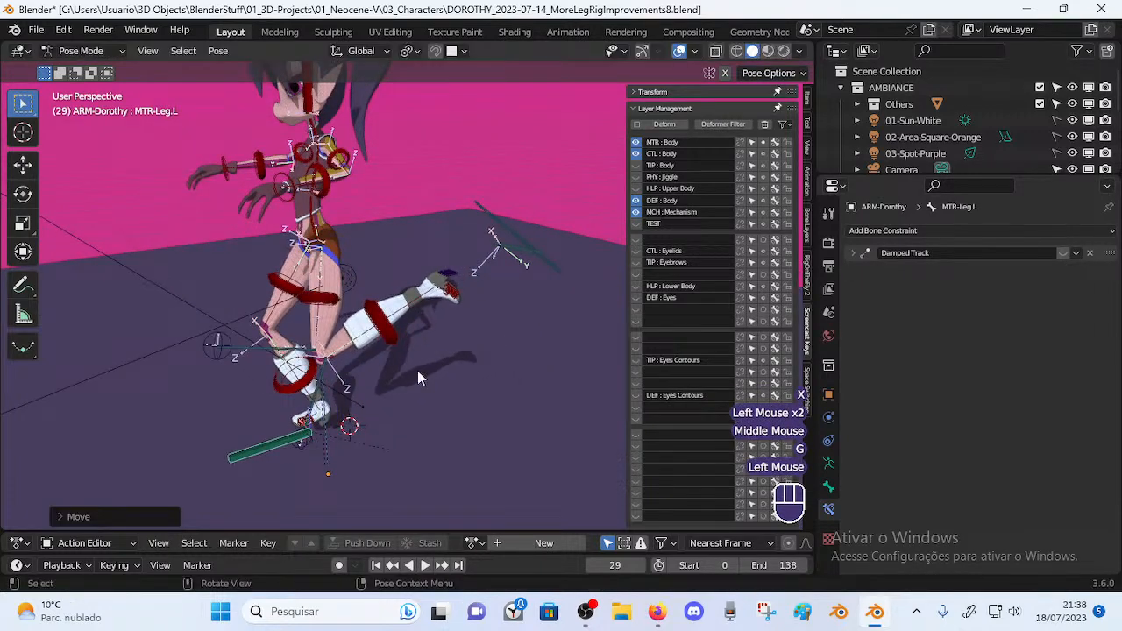
Rotate MTR-Foot.L about the global X axis, and lower it behind the body
{"action": "left_click", "coordinate": [541, 281]}
{"action": "key", "text": "r"}
{"action": "key", "text": "x"}
{"action": "left_click", "coordinate": [526, 333]}
{"action": "key", "text": "g"}
{"action": "left_click", "coordinate": [519, 384]}
{"action": "middle_click_drag", "start_coordinate": [519, 384], "coordinate": [576, 354]}
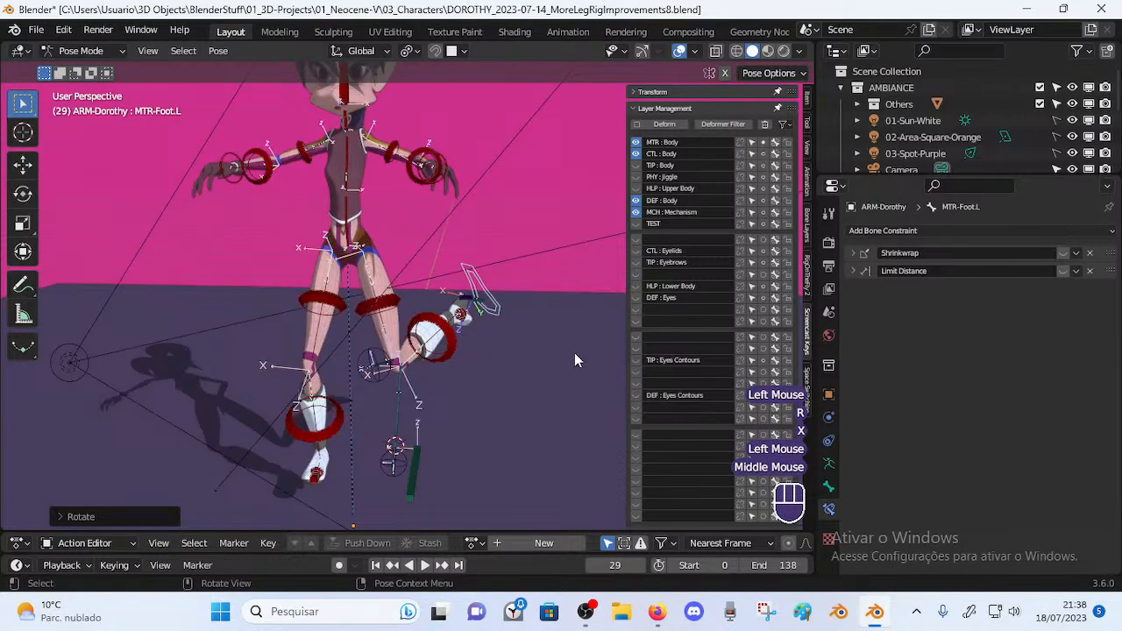
Rotate MTR-Foot.L about the global X axis from the front view, and nudge its position in side view
{"action": "key", "text": "r"}
{"action": "key", "text": "x"}
{"action": "left_click", "coordinate": [574, 289]}
{"action": "middle_click_drag", "start_coordinate": [574, 289], "coordinate": [491, 307]}
{"action": "key", "text": "g"}
{"action": "left_click", "coordinate": [467, 302]}
Move MTR-Leg.L forward in side view to swing the left thigh ahead of the body
{"action": "left_click", "coordinate": [459, 462]}
{"action": "middle_click_drag", "start_coordinate": [458, 463], "coordinate": [298, 412]}
{"action": "left_click", "coordinate": [299, 375]}
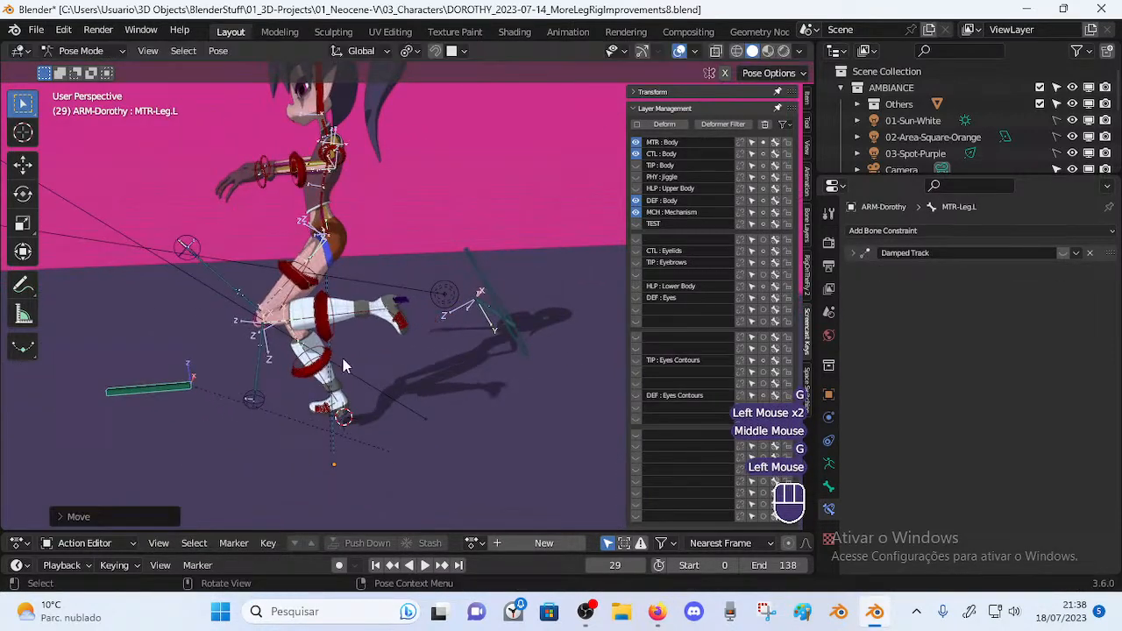
Rotate MTR-Foot.L about the global X axis, and lower it toward the standing foot
{"action": "left_click", "coordinate": [518, 344]}
{"action": "key", "text": "r"}
{"action": "key", "text": "x"}
{"action": "left_click", "coordinate": [429, 413]}
{"action": "key", "text": "g"}
{"action": "left_click", "coordinate": [320, 482]}
Raise MTR-Leg.L in front of the body to lift the left thigh to horizontal
{"action": "left_click", "coordinate": [153, 392]}
{"action": "key", "text": "g"}
{"action": "left_click", "coordinate": [250, 361]}
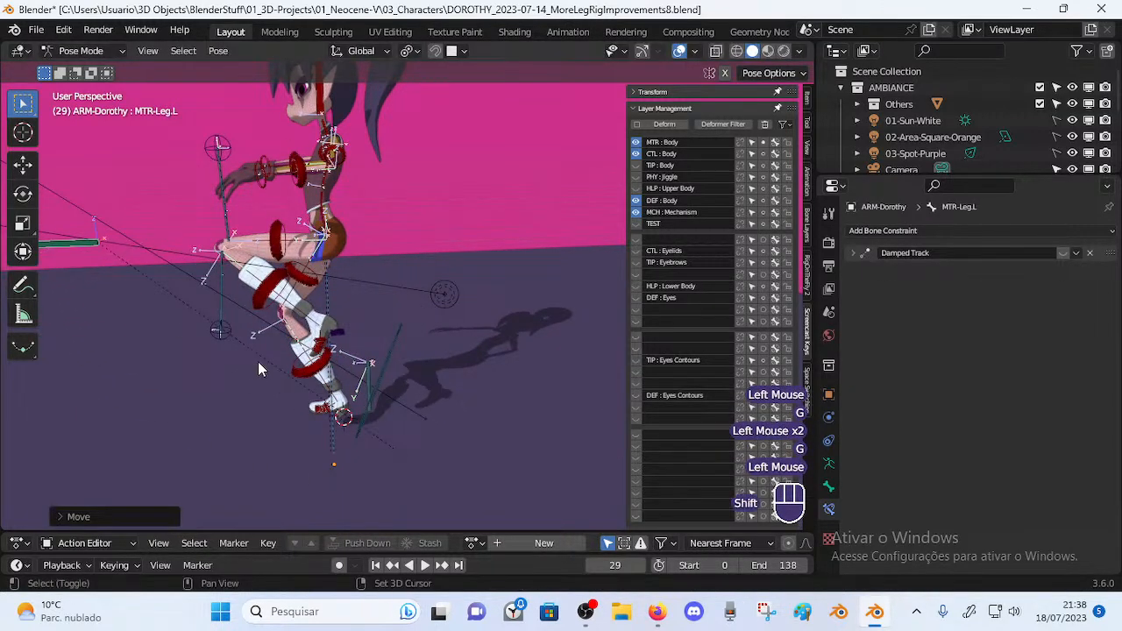
Move MTR-Foot.L beneath the raised left knee, rotate it about the global X axis, and readjust its position
{"action": "middle_click_drag", "start_coordinate": [250, 361], "coordinate": [489, 366], "text": "shift"}
{"action": "key", "text": "g"}
{"action": "left_click", "coordinate": [293, 438]}
{"action": "key", "text": "r"}
{"action": "key", "text": "x"}
{"action": "left_click", "coordinate": [311, 449]}
{"action": "key", "text": "g"}
{"action": "left_click", "coordinate": [293, 427]}
Shift MTR-Leg.L slightly in the front view to adjust the direction of the left thigh
{"action": "middle_click_drag", "start_coordinate": [294, 427], "coordinate": [416, 361]}
{"action": "left_click", "coordinate": [313, 302]}
{"action": "key", "text": "g"}
{"action": "left_click", "coordinate": [334, 324]}
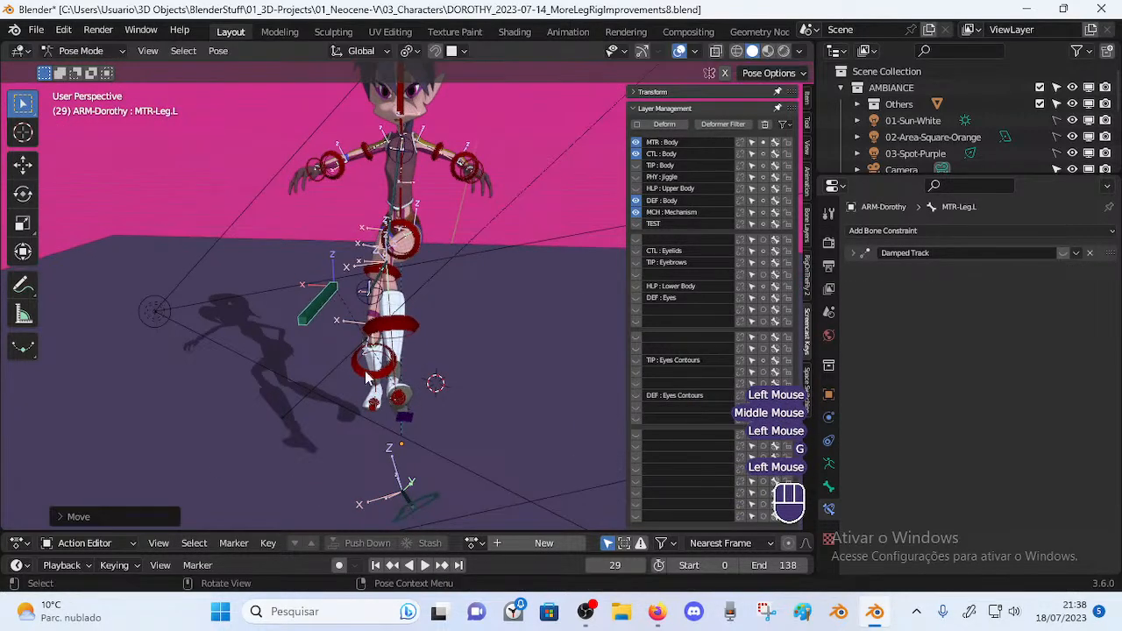
Reposition MTR-Foot.L near the floor from the front view, then from a slightly turned view
{"action": "left_click", "coordinate": [419, 515]}
{"action": "middle_click_drag", "start_coordinate": [419, 516], "coordinate": [448, 500]}
{"action": "key", "text": "g"}
{"action": "left_click", "coordinate": [388, 495]}
{"action": "middle_click_drag", "start_coordinate": [388, 442], "coordinate": [434, 422]}
{"action": "key", "text": "g"}
{"action": "left_click", "coordinate": [458, 427]}
Move MTR-Leg.L sideways toward the character's left to swing the left thigh
{"action": "left_click", "coordinate": [286, 336]}
{"action": "middle_click_drag", "start_coordinate": [267, 340], "coordinate": [321, 313]}
{"action": "left_click", "coordinate": [322, 311]}
{"action": "key", "text": "g"}
{"action": "left_click", "coordinate": [401, 312]}
Rotate MTR-Foot.L about the global X axis from a turned view
{"action": "left_click", "coordinate": [458, 484]}
{"action": "middle_click_drag", "start_coordinate": [473, 448], "coordinate": [386, 376]}
{"action": "key", "text": "r"}
{"action": "key", "text": "x"}
{"action": "left_click", "coordinate": [457, 377]}
{"action": "key", "text": "a"}
{"action": "key", "text": "alt+q"}
{"action": "key", "text": "alt+q"}
Move MTR-Leg.L ahead of the body in side view to hold the left thigh horizontal
{"action": "left_click", "coordinate": [408, 308]}
{"action": "middle_click_drag", "start_coordinate": [408, 313], "coordinate": [355, 265]}
{"action": "key", "text": "g"}
{"action": "left_click", "coordinate": [387, 383]}
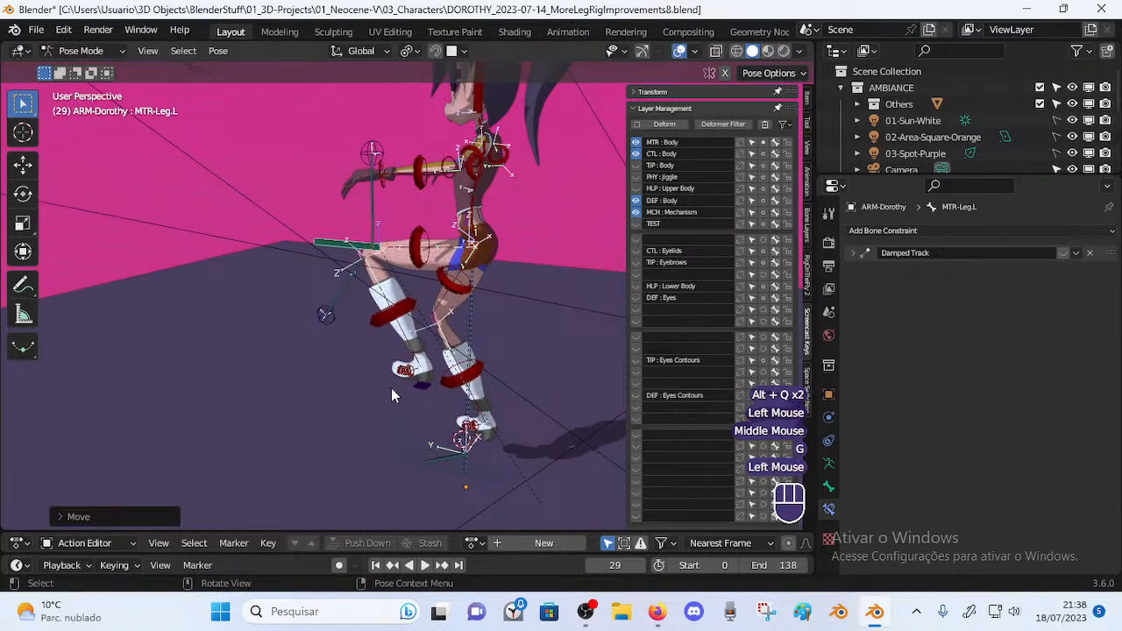
Rotate MTR-Foot.L freely, and shift it in side view to swing the left shin
{"action": "left_click", "coordinate": [415, 466]}
{"action": "key", "text": "r"}
{"action": "left_click", "coordinate": [548, 399]}
{"action": "key", "text": "g"}
{"action": "left_click", "coordinate": [410, 379]}
Rotate MTR-Foot.L about the global X axis, and reposition it from the front view
{"action": "key", "text": "r"}
{"action": "key", "text": "x"}
{"action": "left_click", "coordinate": [425, 426]}
{"action": "middle_click_drag", "start_coordinate": [425, 426], "coordinate": [517, 323]}
{"action": "key", "text": "g"}
{"action": "left_click", "coordinate": [445, 370]}
Move MTR-Leg.L in the front view to aim the left thigh forward and outward
{"action": "left_click", "coordinate": [496, 251]}
{"action": "middle_click_drag", "start_coordinate": [496, 250], "coordinate": [397, 274]}
{"action": "key", "text": "g"}
{"action": "left_click", "coordinate": [454, 411]}
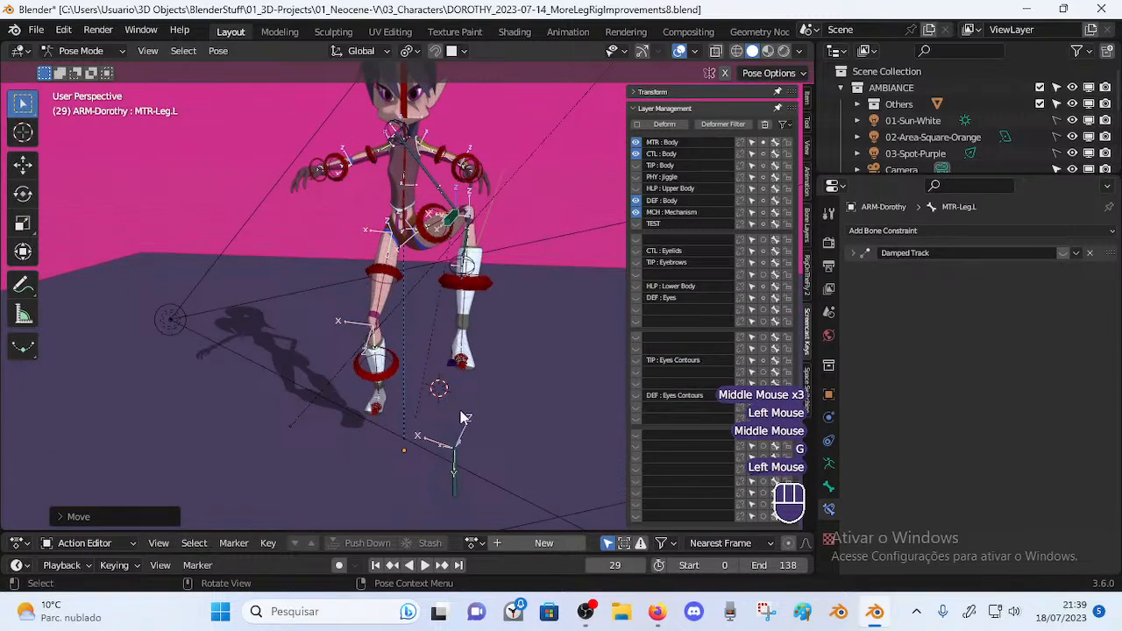
Shift the selected left-leg control, and rotate it about the global Z axis
{"action": "middle_click_drag", "start_coordinate": [517, 424], "coordinate": [445, 414]}
{"action": "key", "text": "g"}
{"action": "left_click", "coordinate": [535, 388]}
{"action": "middle_click_drag", "start_coordinate": [535, 387], "coordinate": [491, 376]}
{"action": "key", "text": "r"}
{"action": "key", "text": "z"}
{"action": "left_click", "coordinate": [297, 220]}
Raise MTR-Leg.L in side view to lift the left knee above hip height
{"action": "left_click", "coordinate": [298, 220]}
{"action": "key", "text": "g"}
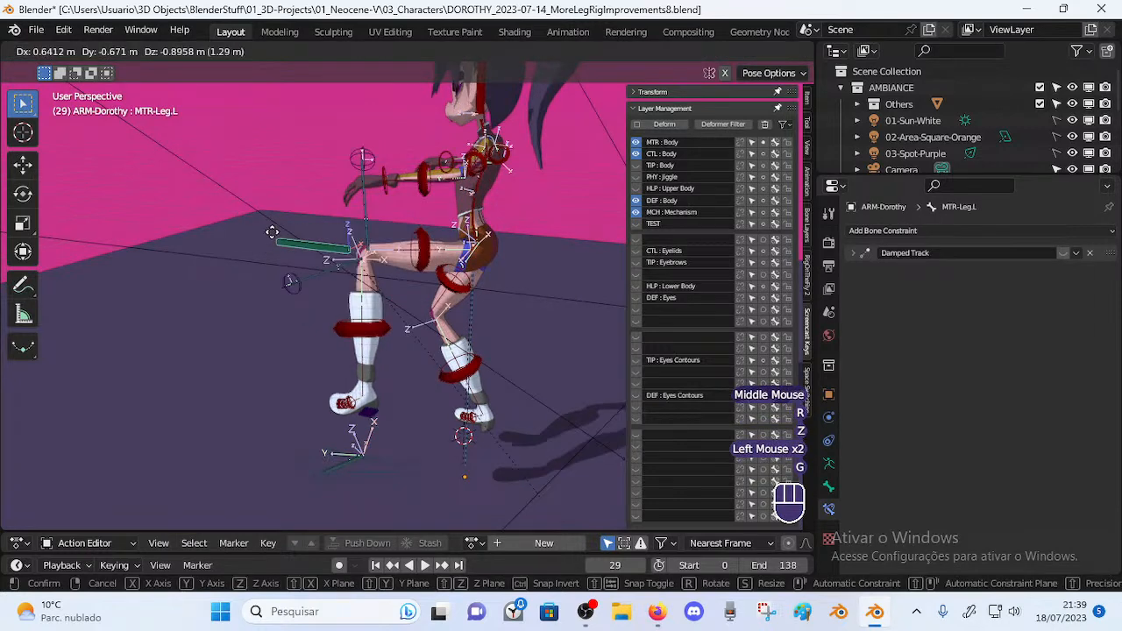
{"action": "left_click", "coordinate": [331, 452]}
Rotate MTR-Foot.L about the global X axis, move it ahead of the body, and rotate it about X again
{"action": "left_click", "coordinate": [370, 476]}
{"action": "key", "text": "r"}
{"action": "key", "text": "x"}
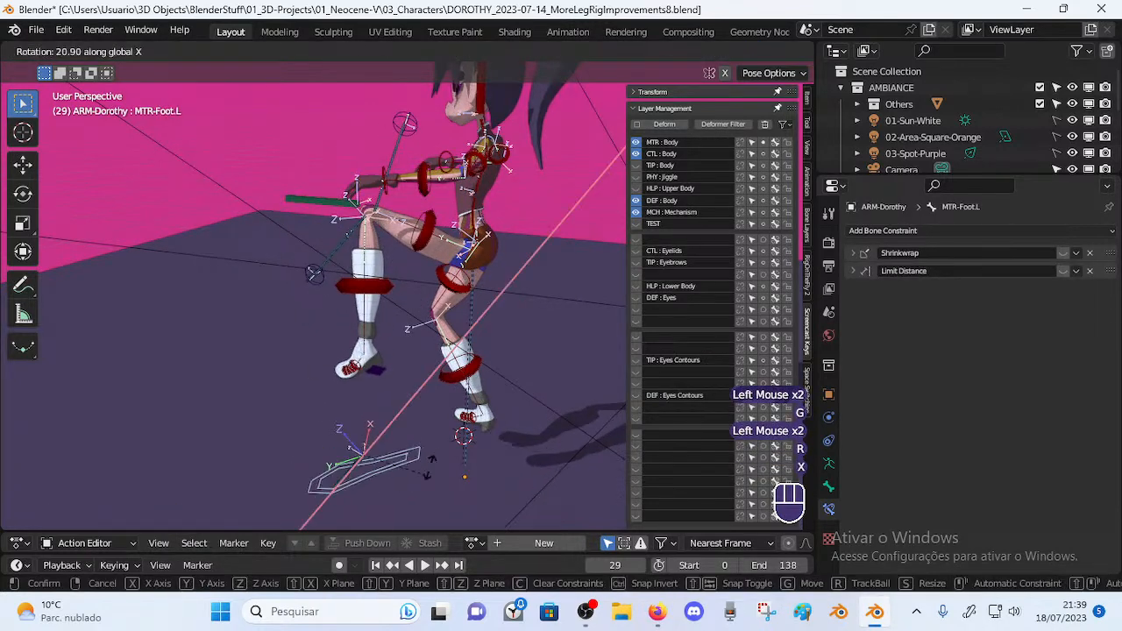
{"action": "left_click", "coordinate": [438, 442]}
{"action": "key", "text": "g"}
{"action": "left_click", "coordinate": [284, 373]}
{"action": "key", "text": "r"}
{"action": "key", "text": "x"}
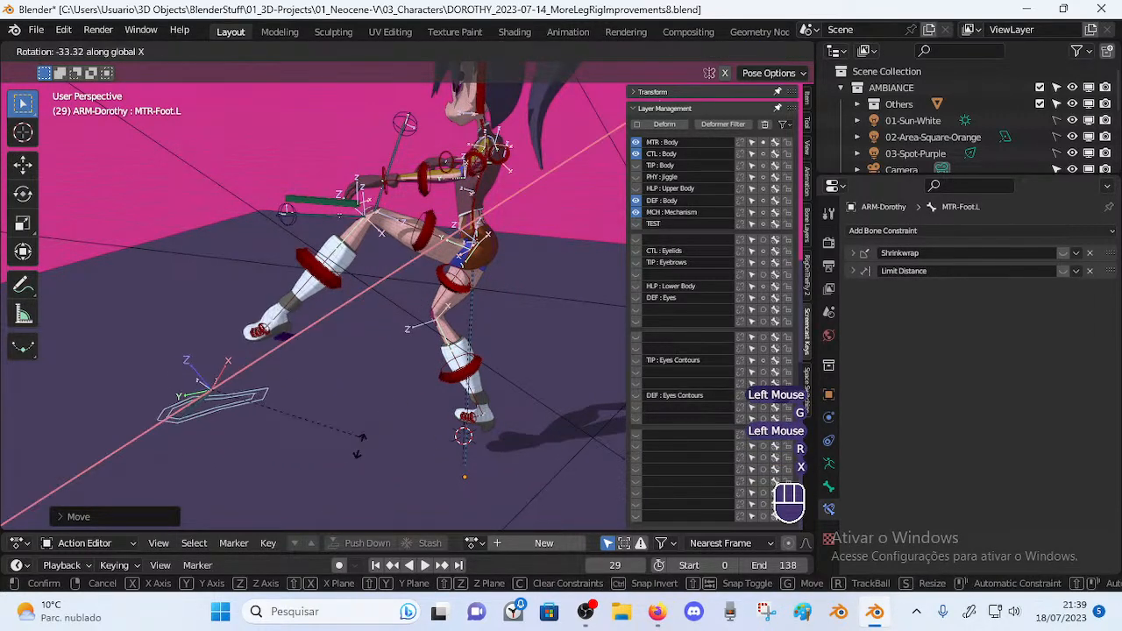
{"action": "left_click", "coordinate": [306, 208]}
Nudge MTR-Leg.L upward to lift the left thigh slightly higher
{"action": "left_click", "coordinate": [306, 208]}
{"action": "key", "text": "g"}
{"action": "left_click", "coordinate": [311, 165]}
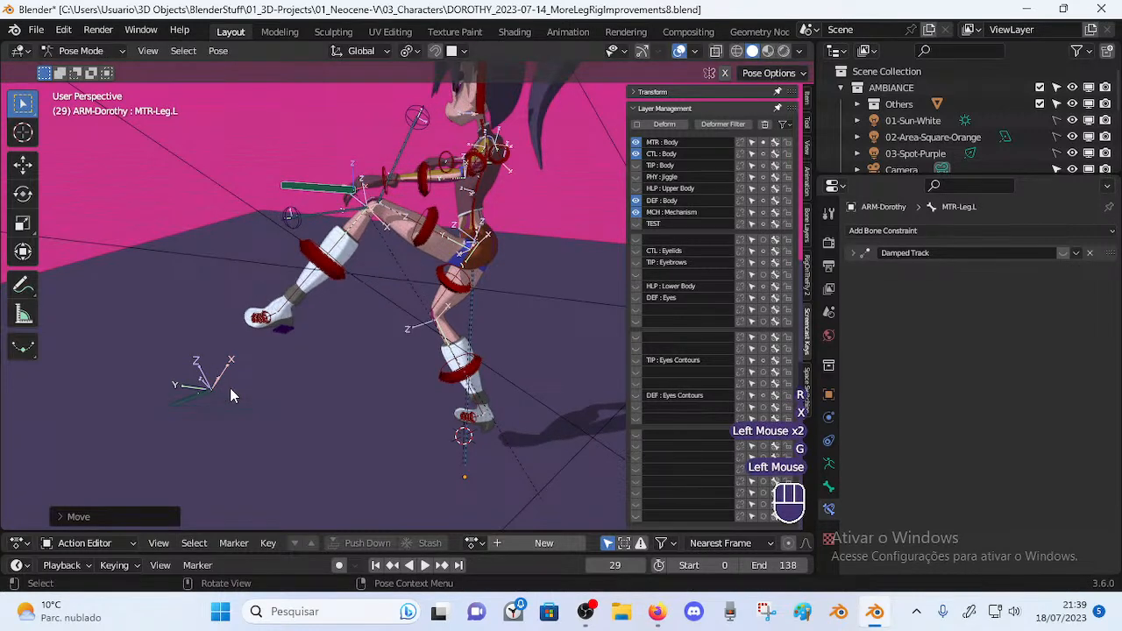
Rotate MTR-Foot.L about the global X axis, and reposition it in front of the body
{"action": "left_click", "coordinate": [229, 387]}
{"action": "key", "text": "r"}
{"action": "key", "text": "x"}
{"action": "left_click", "coordinate": [290, 444]}
{"action": "key", "text": "g"}
{"action": "left_click", "coordinate": [263, 316]}
Add MTR-Leg.L to the selection, and move both left-leg controls together
{"action": "left_click", "coordinate": [319, 181], "text": "shift"}
{"action": "key", "text": "g"}
{"action": "left_click", "coordinate": [326, 176]}
Reposition the left-leg controls in turn to lower the left thigh to horizontal with the foot beneath it
{"action": "left_click", "coordinate": [326, 175]}
{"action": "key", "text": "g"}
{"action": "left_click", "coordinate": [255, 320]}
{"action": "key", "text": "g"}
{"action": "left_click", "coordinate": [305, 232]}
{"action": "key", "text": "g"}
{"action": "left_click", "coordinate": [305, 314]}
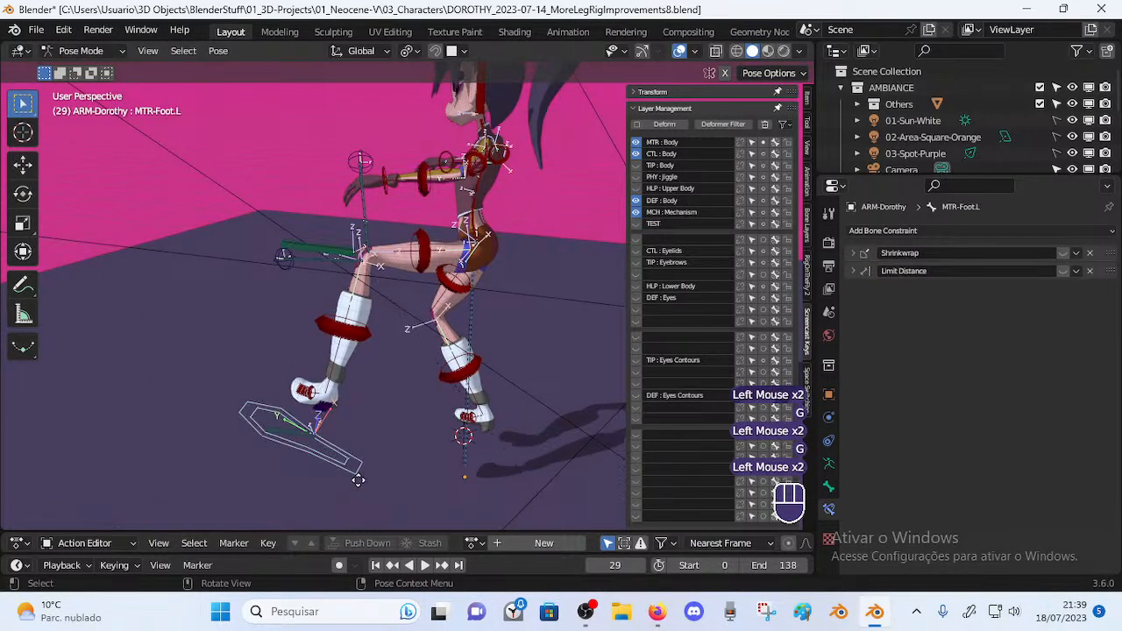
Move MTR-Foot.L back toward the standing foot, rotating it about the global X axis to tuck the left shin
{"action": "left_click", "coordinate": [344, 473]}
{"action": "key", "text": "g"}
{"action": "left_click", "coordinate": [393, 510]}
{"action": "key", "text": "r"}
{"action": "key", "text": "x"}
{"action": "left_click", "coordinate": [443, 425]}
{"action": "key", "text": "g"}
{"action": "left_click", "coordinate": [488, 328]}
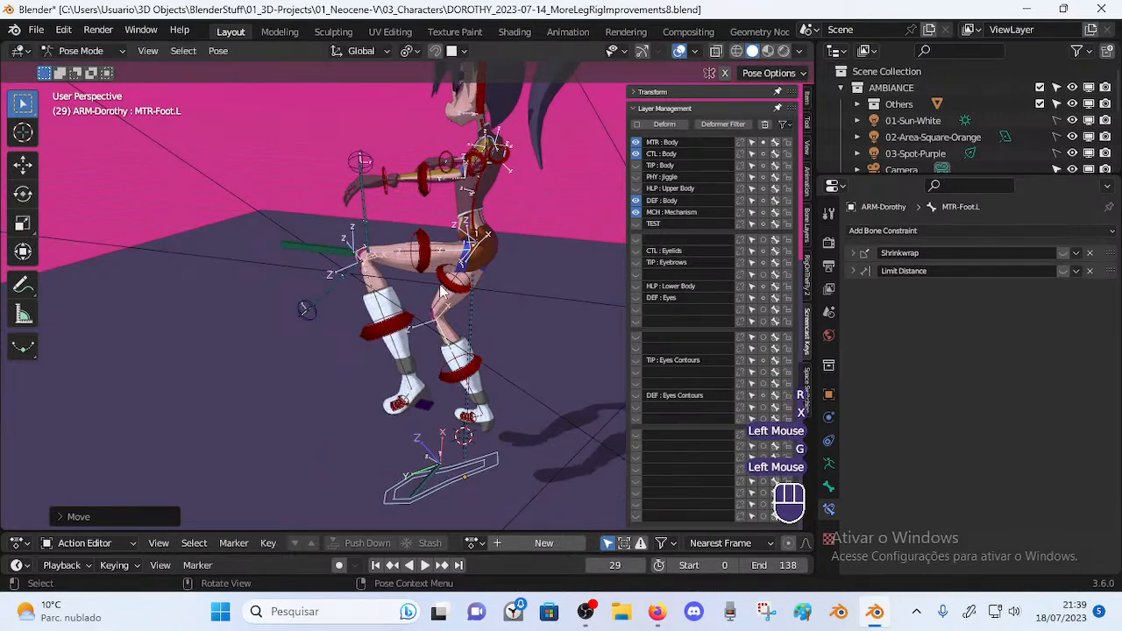
Lower MTR-Leg.L in side view to drop the left thigh
{"action": "left_click", "coordinate": [323, 242]}
{"action": "key", "text": "g"}
{"action": "left_click", "coordinate": [368, 359]}
Add MTR-Foot.L to the selection, and move both left-leg controls together to carry the leg behind the body
{"action": "left_click", "coordinate": [456, 485], "text": "shift"}
{"action": "key", "text": "g"}
{"action": "left_click", "coordinate": [611, 504]}
{"action": "middle_click_drag", "start_coordinate": [611, 504], "coordinate": [576, 360], "text": "shift"}
{"action": "key", "text": "g"}
{"action": "left_click", "coordinate": [574, 354]}
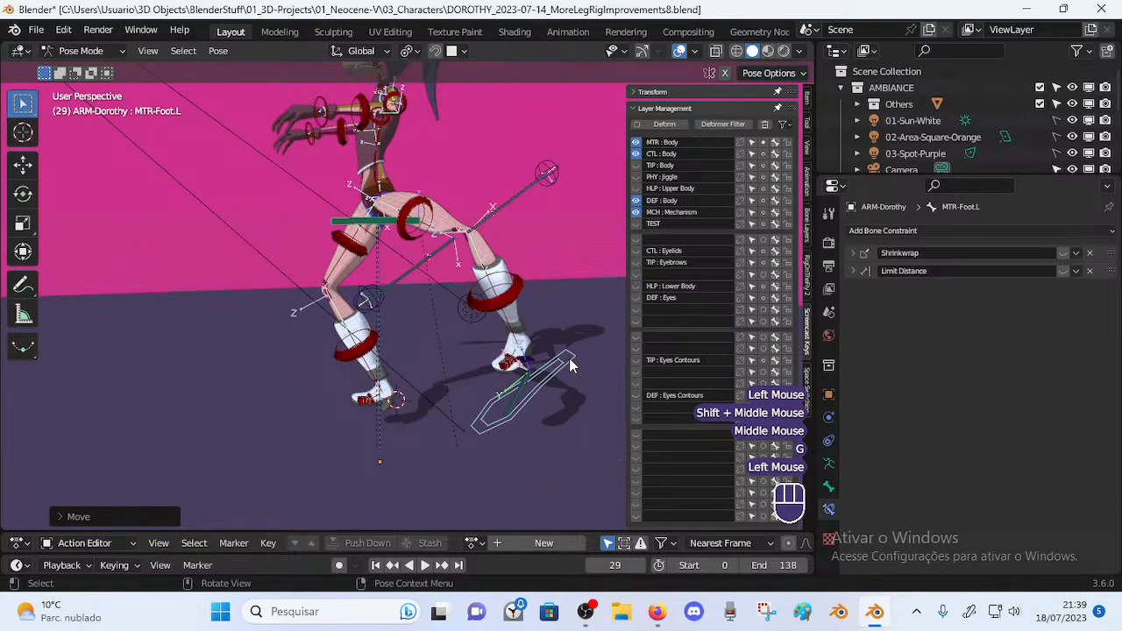
{"action": "key", "text": "g"}
{"action": "left_click", "coordinate": [497, 316]}
Raise MTR-Foot.L on its own behind the body to lift the left shin
{"action": "left_click", "coordinate": [510, 358]}
{"action": "key", "text": "g"}
{"action": "left_click", "coordinate": [561, 280]}
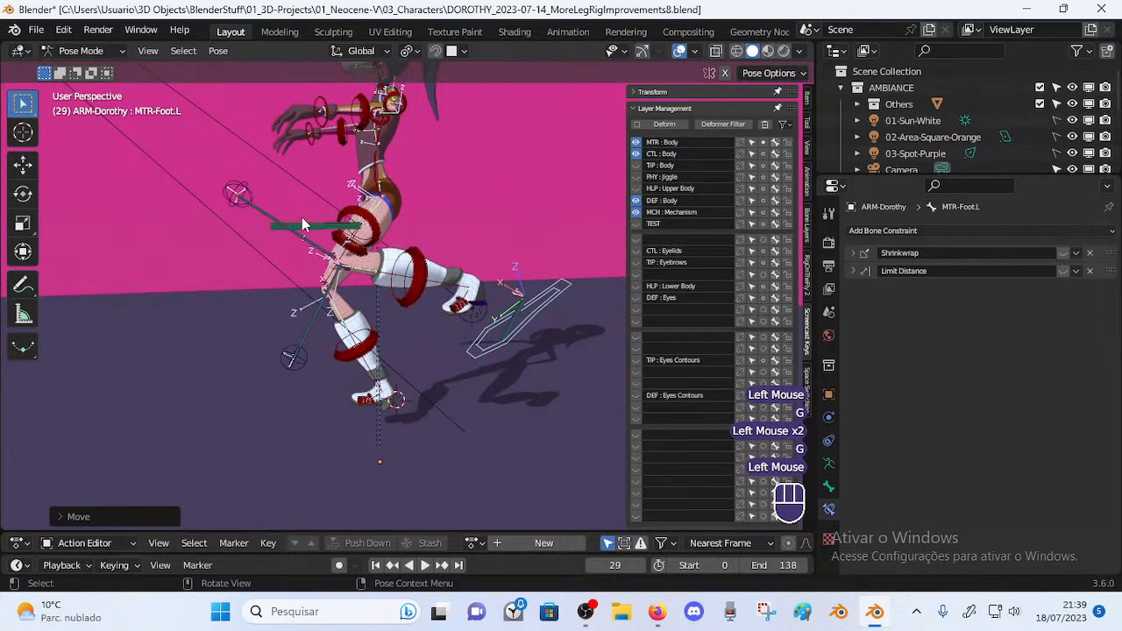
Lower MTR-Leg.L to bring the left thigh down beside the standing leg
{"action": "left_click", "coordinate": [299, 215]}
{"action": "key", "text": "g"}
{"action": "left_click", "coordinate": [427, 312]}
Rotate MTR-Foot.L about the global X axis, and raise it behind the body
{"action": "left_click", "coordinate": [500, 352]}
{"action": "middle_click_drag", "start_coordinate": [500, 352], "coordinate": [442, 384], "text": "shift"}
{"action": "key", "text": "r"}
{"action": "key", "text": "x"}
{"action": "left_click", "coordinate": [519, 350]}
{"action": "key", "text": "g"}
{"action": "left_click", "coordinate": [555, 281]}
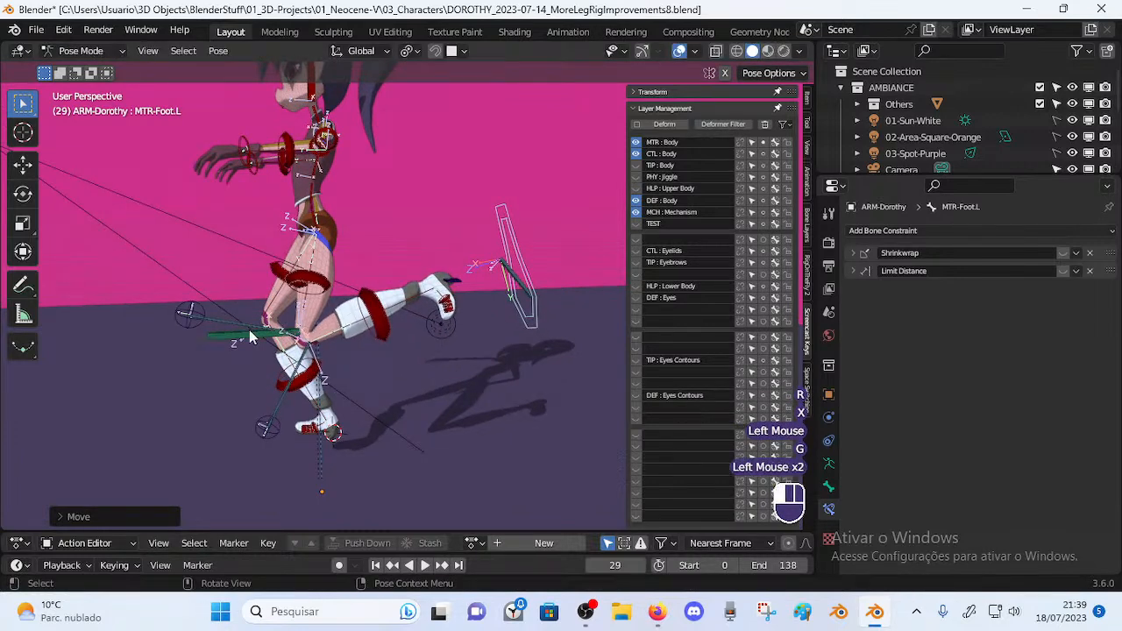
Move MTR-Leg.L down and backward near the floor to swing the left thigh behind the body
{"action": "left_click", "coordinate": [249, 333]}
{"action": "key", "text": "g"}
{"action": "left_click", "coordinate": [386, 412]}
Readjust the height and distance of MTR-Foot.L behind the body with two moves
{"action": "left_click", "coordinate": [539, 328]}
{"action": "key", "text": "g"}
{"action": "left_click", "coordinate": [576, 238]}
{"action": "key", "text": "g"}
{"action": "left_click", "coordinate": [469, 345]}
Move MTR-Leg.L farther backward along the floor to extend the left thigh behind the body
{"action": "left_click", "coordinate": [392, 417]}
{"action": "key", "text": "g"}
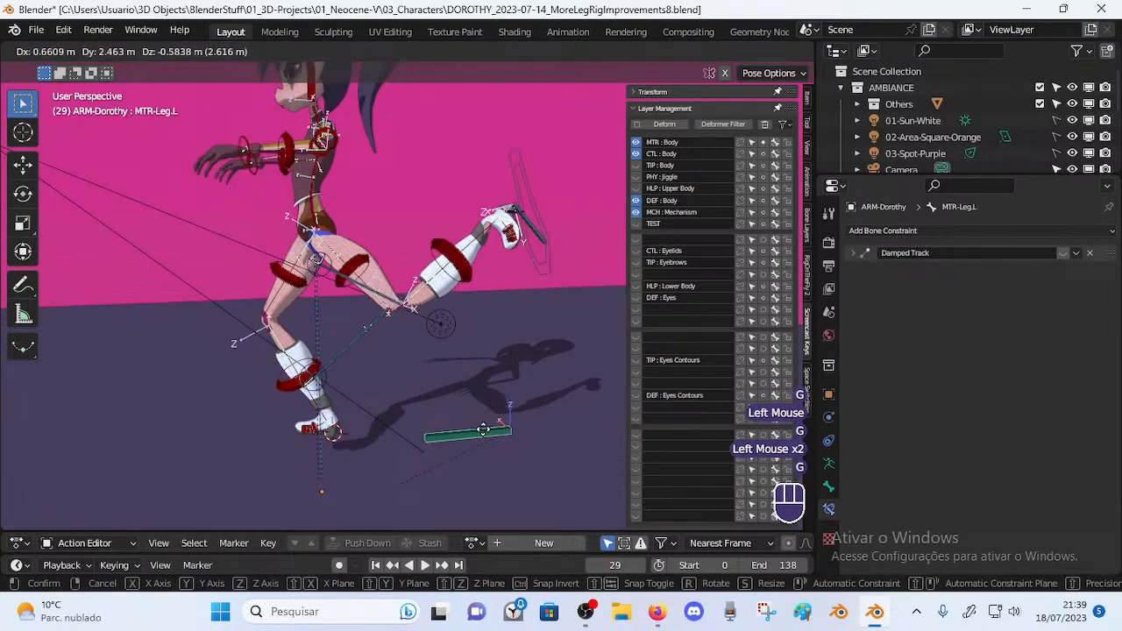
{"action": "left_click", "coordinate": [526, 436]}
Rotate MTR-Foot.L about the global X axis, and move it to extend the left shin behind the body
{"action": "left_click", "coordinate": [538, 251]}
{"action": "key", "text": "r"}
{"action": "key", "text": "x"}
{"action": "left_click", "coordinate": [589, 186]}
{"action": "key", "text": "g"}
{"action": "left_click", "coordinate": [363, 368]}
Move the left knee pole control CTL-Pole-Knee.L below the left knee, and readjust it from a turned view
{"action": "left_click", "coordinate": [337, 377]}
{"action": "key", "text": "g"}
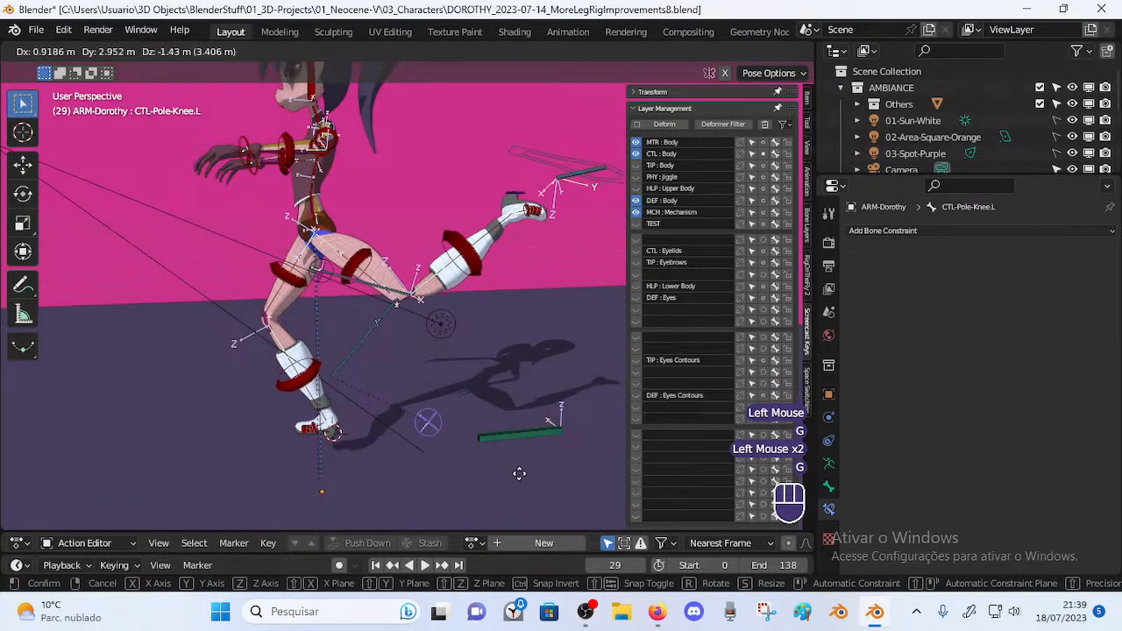
{"action": "left_click", "coordinate": [378, 426]}
{"action": "middle_click_drag", "start_coordinate": [378, 426], "coordinate": [397, 445]}
{"action": "key", "text": "g"}
{"action": "left_click", "coordinate": [398, 451]}
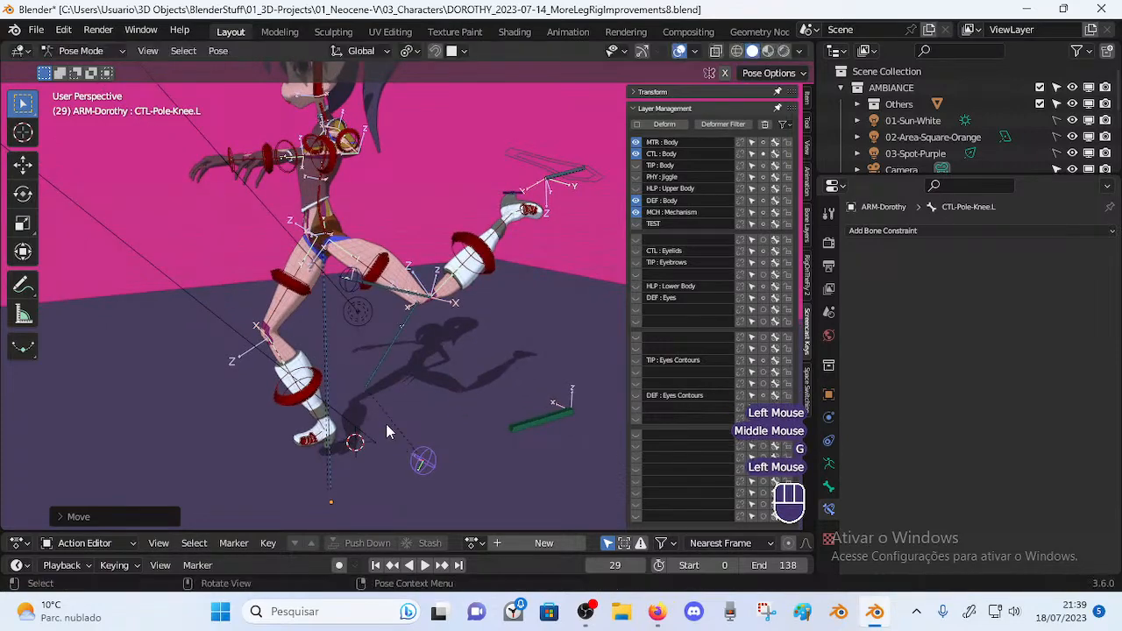
Move the second left knee pole control down toward the floor near CTL-Pole-Knee.L
{"action": "left_click", "coordinate": [350, 287]}
{"action": "key", "text": "g"}
{"action": "left_click", "coordinate": [451, 479]}
Move MTR-Foot.L behind the body, and readjust its height and distance with a second move
{"action": "middle_click_drag", "start_coordinate": [451, 478], "coordinate": [550, 161]}
{"action": "left_click", "coordinate": [549, 162]}
{"action": "key", "text": "g"}
{"action": "left_click", "coordinate": [501, 125]}
{"action": "key", "text": "g"}
{"action": "left_click", "coordinate": [467, 203]}
Reposition MTR-Leg.L from a turned view to change the direction of the left thigh
{"action": "left_click", "coordinate": [434, 471]}
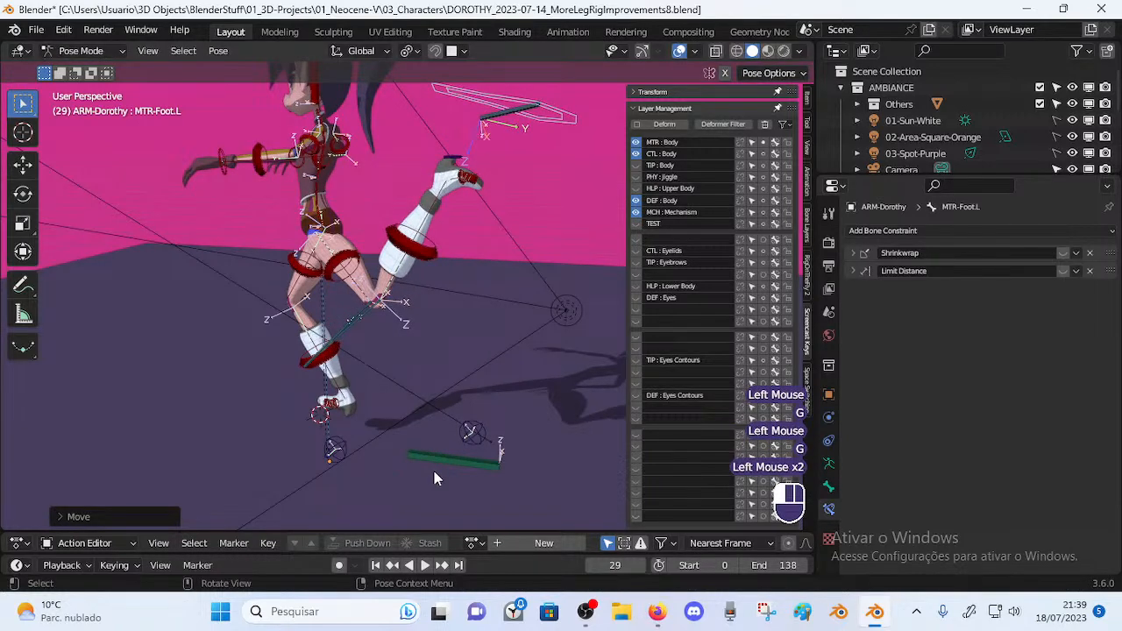
{"action": "middle_click_drag", "start_coordinate": [346, 437], "coordinate": [461, 438]}
{"action": "key", "text": "g"}
{"action": "left_click", "coordinate": [460, 341]}
Reset all bones of the rig to their default pose, and clear the selection
{"action": "middle_click_drag", "start_coordinate": [460, 341], "coordinate": [348, 326]}
{"action": "key", "text": "a"}
{"action": "key", "text": "alt+a"}
{"action": "key", "text": "alt+q"}
{"action": "key", "text": "alt+q"}
{"action": "key", "text": "alt+q"}
{"action": "key", "text": "alt+q"}
{"action": "key", "text": "a"}
{"action": "key", "text": "alt+q"}
{"action": "key", "text": "alt+q"}
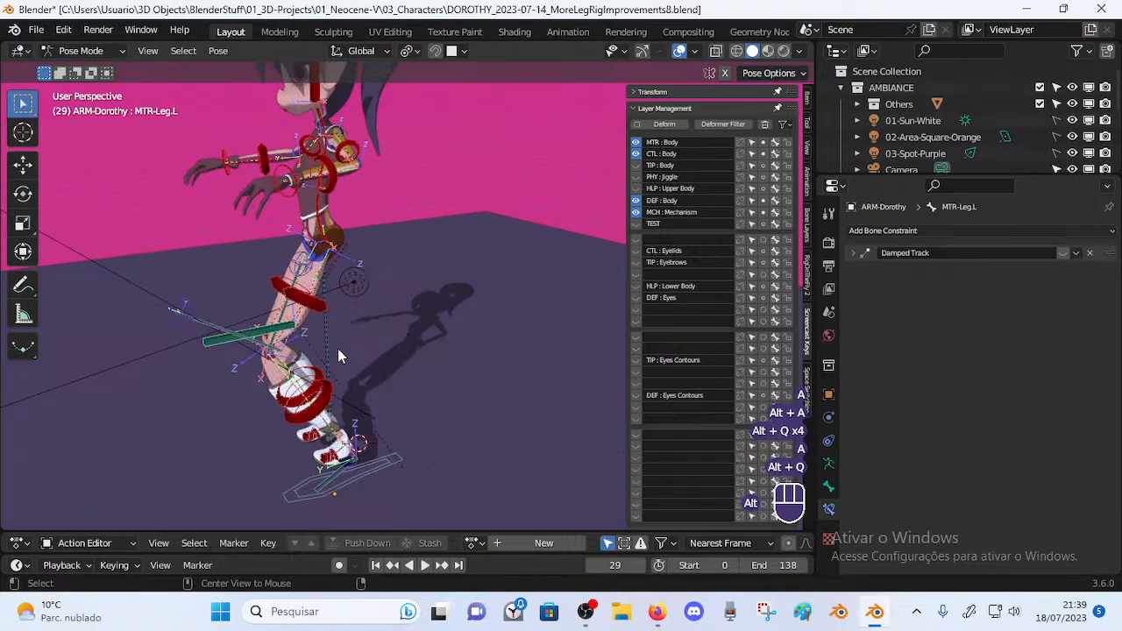
{"action": "middle_click_drag", "start_coordinate": [341, 354], "coordinate": [321, 378]}
{"action": "key", "text": "alt+a"}
Hide the sidebar, and compare the MCH-Knee.L and knee pole bones in Edit Mode and Pose Mode
{"action": "key", "text": "n"}
{"action": "middle_click_drag", "start_coordinate": [430, 368], "coordinate": [377, 316]}
{"action": "left_click", "coordinate": [575, 306]}
{"action": "middle_click_drag", "start_coordinate": [377, 315], "coordinate": [374, 359], "text": "shift"}
{"action": "scroll", "coordinate": [421, 340], "scroll_direction": "up", "scroll_amount": 1}
{"action": "key", "text": "Tab"}
{"action": "scroll", "coordinate": [412, 364], "scroll_direction": "up", "scroll_amount": 2}
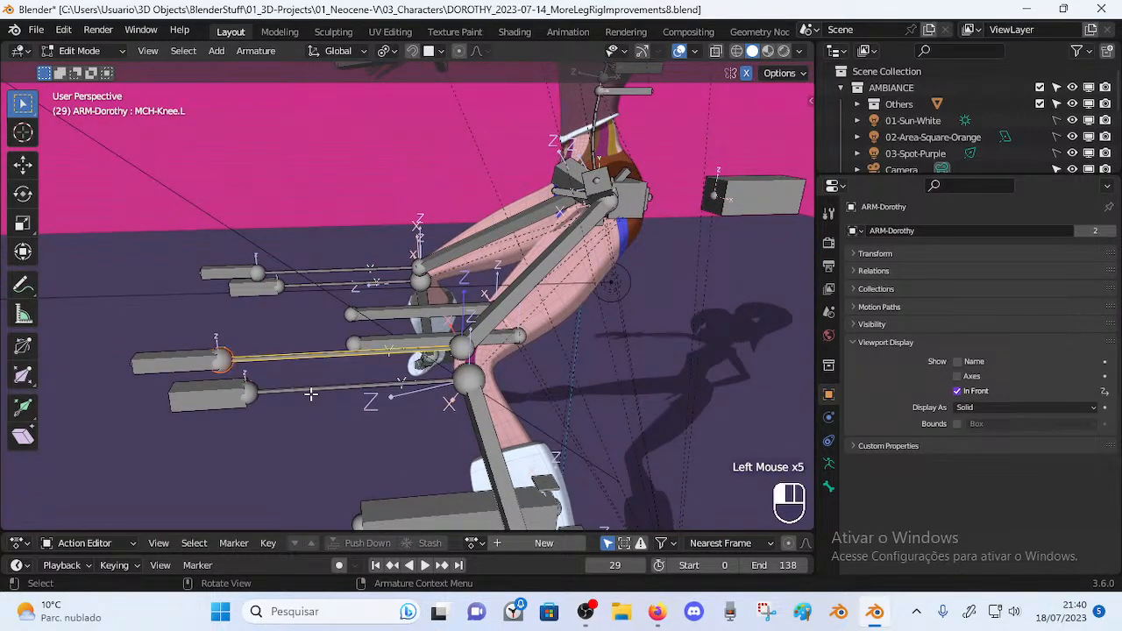
{"action": "scroll", "coordinate": [192, 382], "scroll_direction": "down", "scroll_amount": 2}
{"action": "key", "text": "Tab"}
{"action": "middle_click_drag", "start_coordinate": [283, 367], "coordinate": [343, 330]}
{"action": "scroll", "coordinate": [332, 340], "scroll_direction": "up", "scroll_amount": 2}
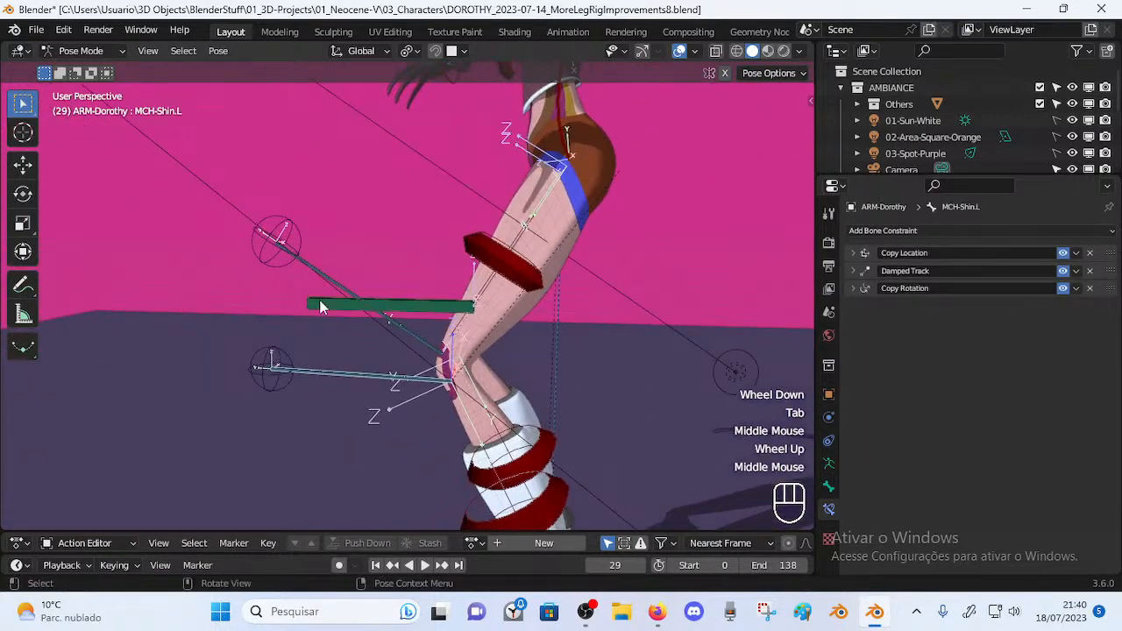
Check CTL-Pole-Knee.L and MCH-Knee.L in Pose Mode, and try to move CTL-Pole-Knee.L in Edit Mode
{"action": "left_click", "coordinate": [279, 243]}
{"action": "middle_click_drag", "start_coordinate": [274, 261], "coordinate": [320, 316]}
{"action": "left_click", "coordinate": [360, 286]}
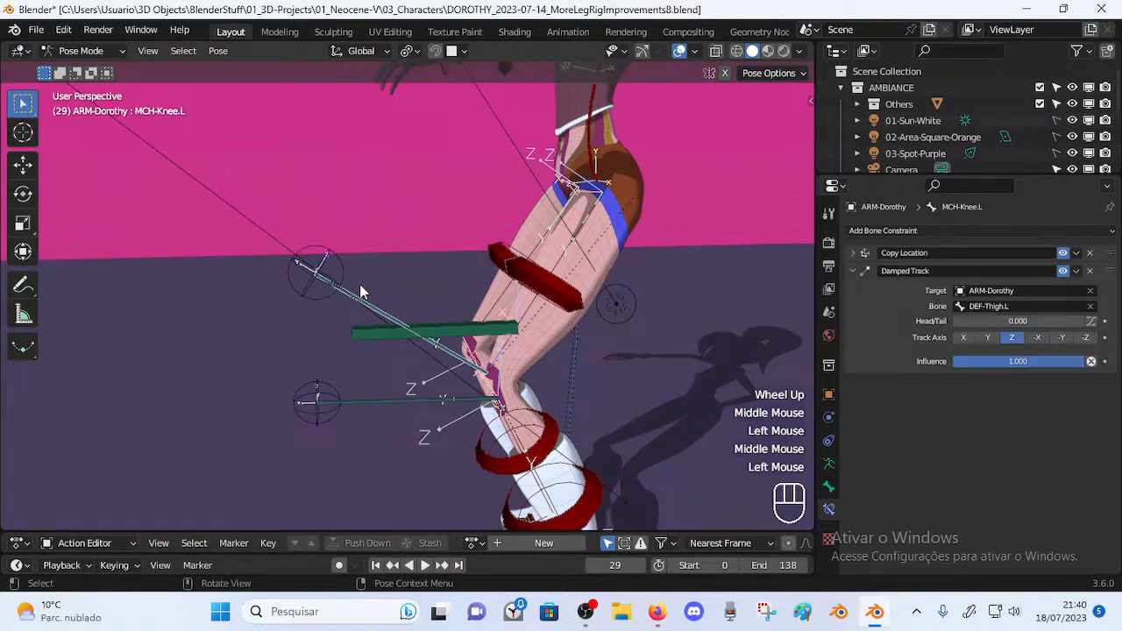
{"action": "key", "text": "Tab"}
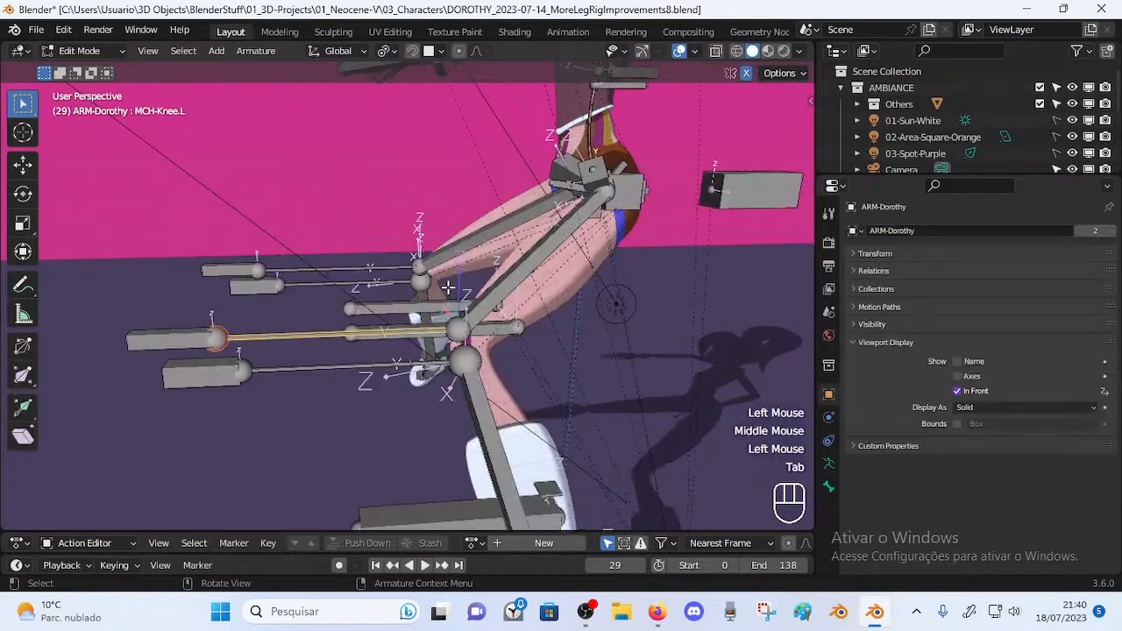
{"action": "left_click", "coordinate": [183, 327]}
{"action": "key", "text": "g"}
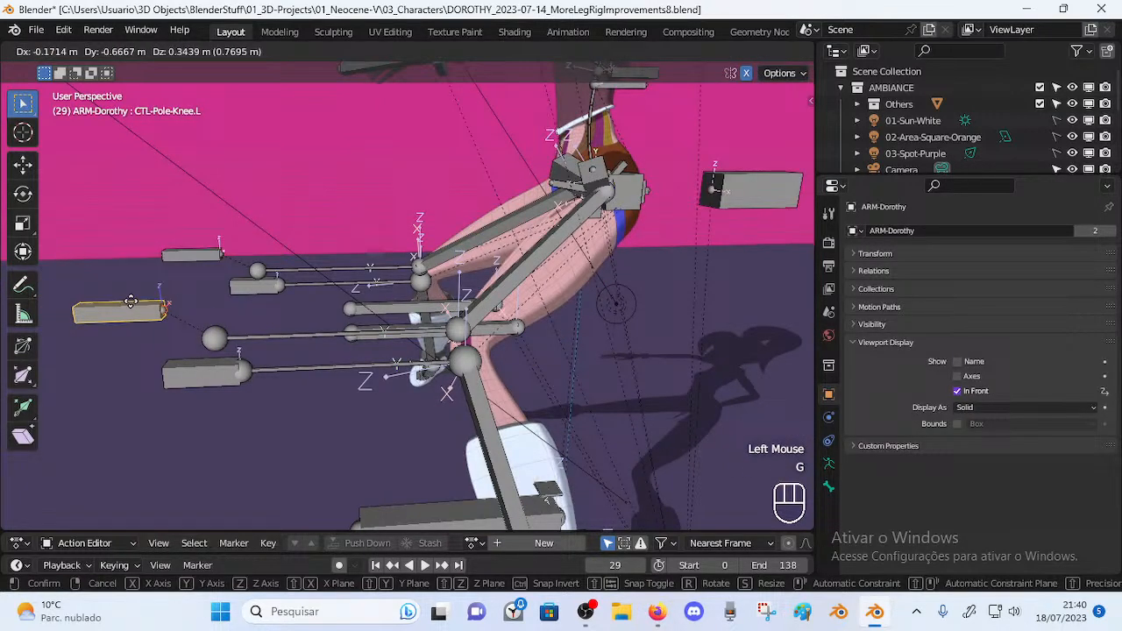
{"action": "right_click", "coordinate": [132, 303]}
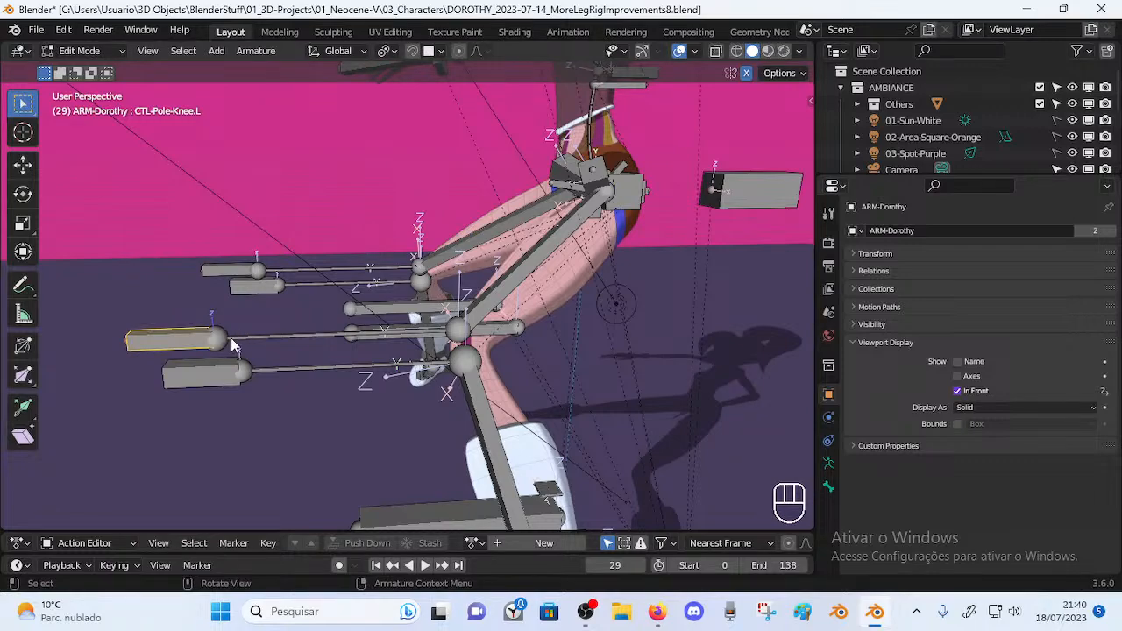
Compare how CTL-Pole-Knee.L and MCH-Knee.L are arranged in Pose Mode and Edit Mode
{"action": "key", "text": "Tab"}
{"action": "middle_click_drag", "start_coordinate": [363, 318], "coordinate": [303, 289]}
{"action": "scroll", "coordinate": [288, 298], "scroll_direction": "down", "scroll_amount": 1}
{"action": "key", "text": "Tab"}
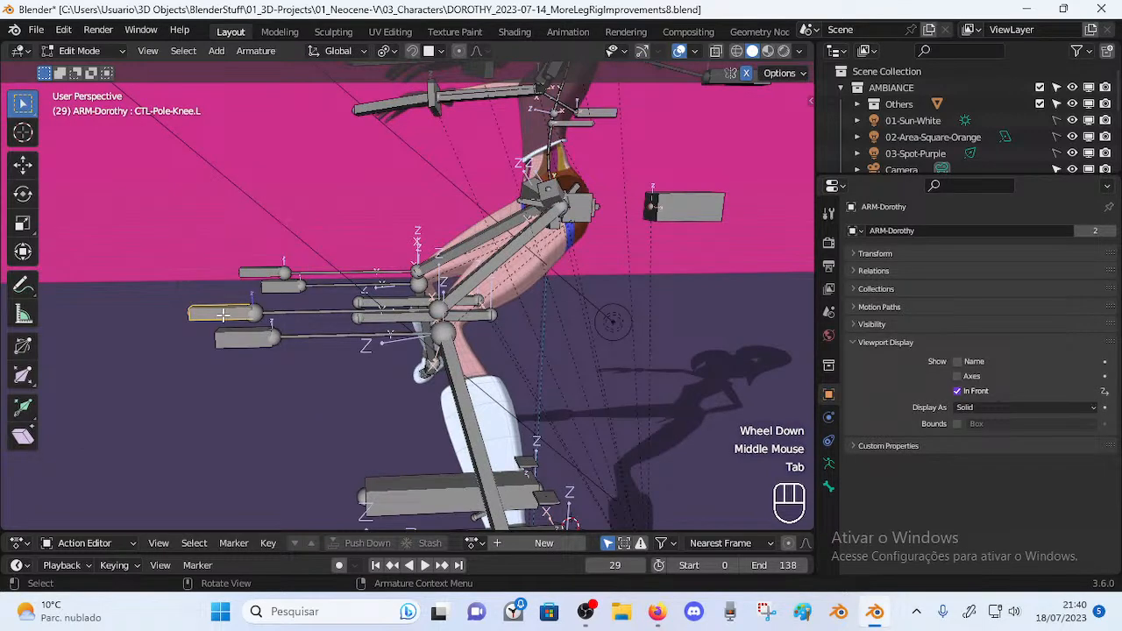
{"action": "key", "text": "Tab"}
{"action": "middle_click_drag", "start_coordinate": [352, 243], "coordinate": [393, 316]}
{"action": "left_click", "coordinate": [341, 264]}
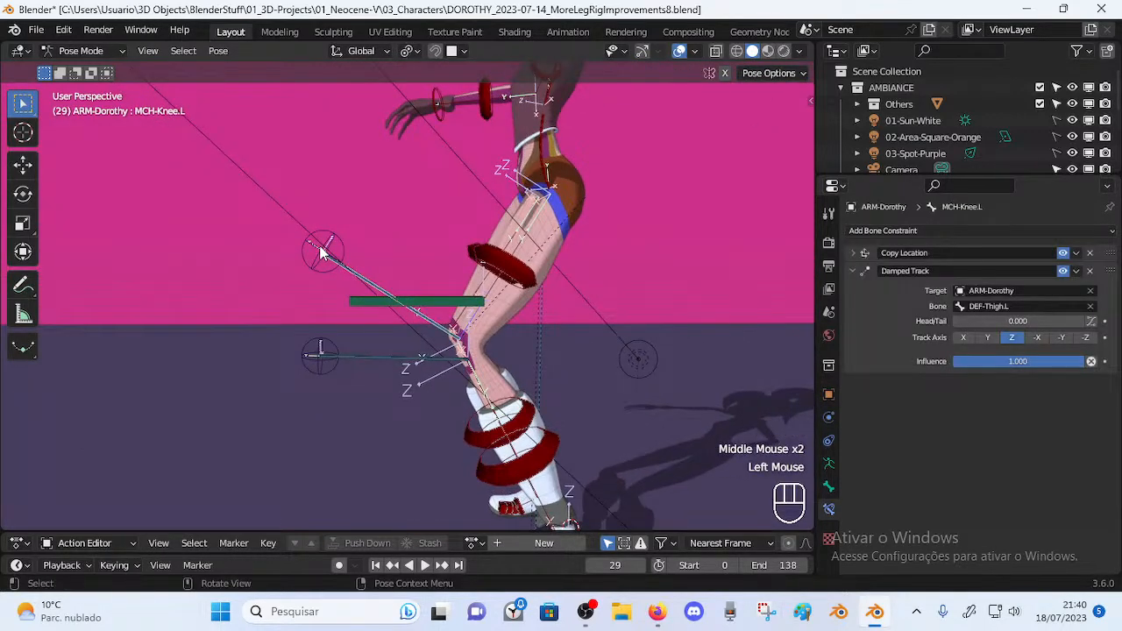
Try to move CTL-Pole-Knee.L in Pose Mode to demonstrate its relation to MCH-Knee.L
{"action": "left_click", "coordinate": [321, 254]}
{"action": "middle_click_drag", "start_coordinate": [299, 324], "coordinate": [307, 274]}
{"action": "left_click", "coordinate": [562, 258]}
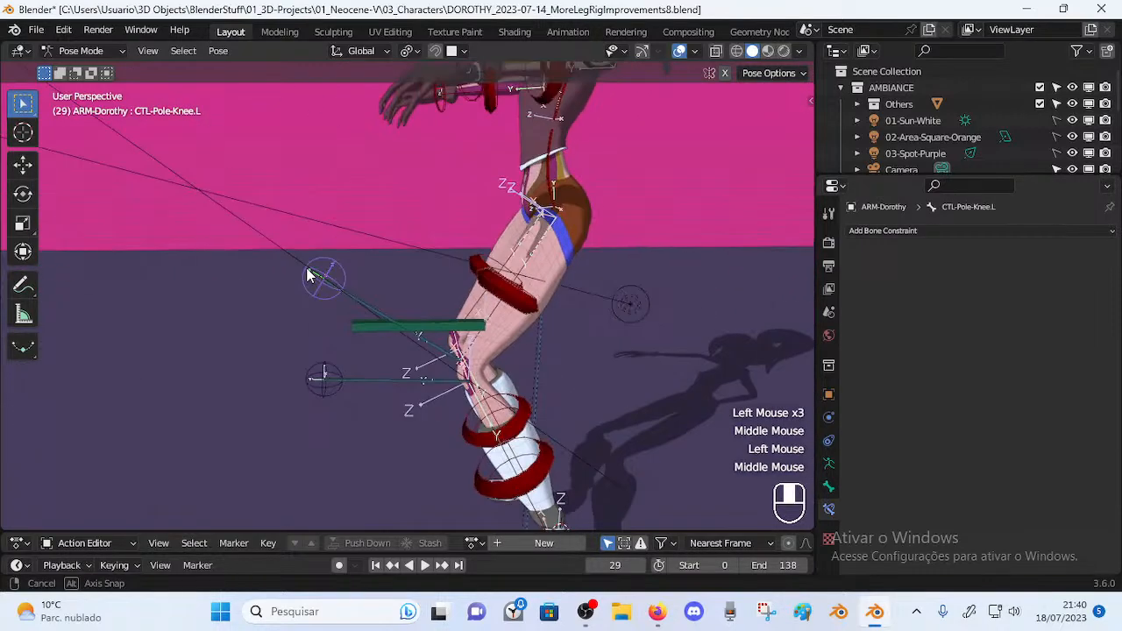
{"action": "key", "text": "g"}
{"action": "key", "text": "Escape"}
{"action": "key", "text": "g"}
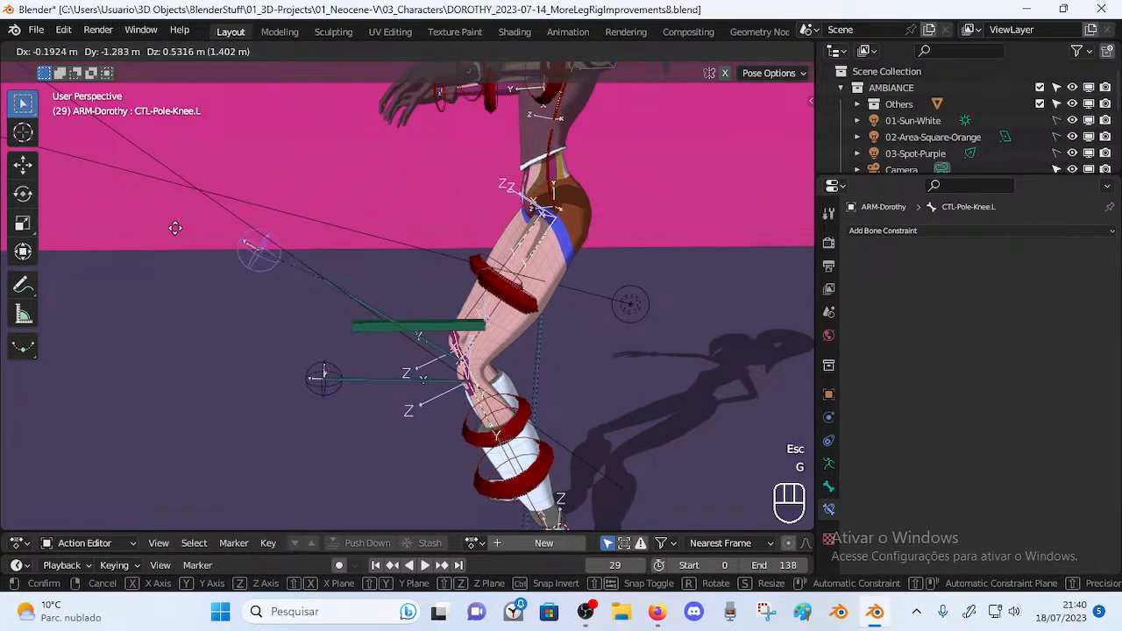
{"action": "key", "text": "Escape"}
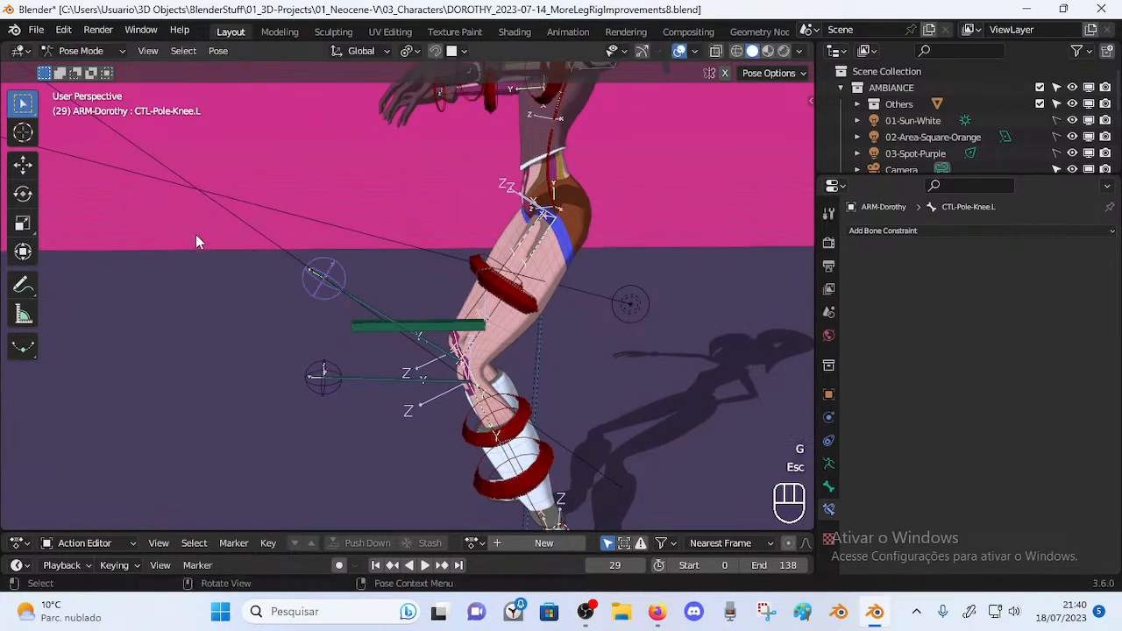
Try moving the lower left knee pole control, and try moving CTL-Pole-Knee.L again
{"action": "left_click", "coordinate": [324, 384]}
{"action": "key", "text": "g"}
{"action": "key", "text": "Escape"}
{"action": "left_click", "coordinate": [309, 279]}
{"action": "key", "text": "g"}
{"action": "key", "text": "Escape"}
{"action": "key", "text": "g"}
{"action": "key", "text": "Escape"}
Examine the settings of MCH-Knee.L's Copy Location and Damped Track constraints targeting DEF-Thigh.L
{"action": "left_click", "coordinate": [386, 308]}
{"action": "middle_click_drag", "start_coordinate": [361, 328], "coordinate": [386, 318]}
{"action": "scroll", "coordinate": [386, 317], "scroll_direction": "down", "scroll_amount": 2}
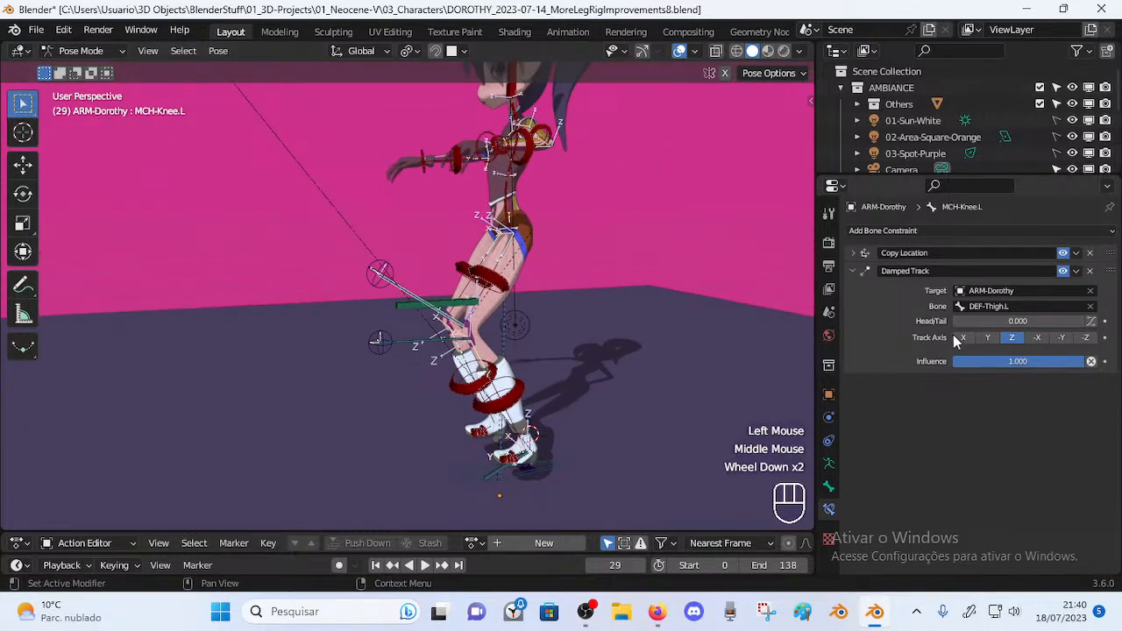
{"action": "left_click", "coordinate": [854, 253]}
{"action": "left_click", "coordinate": [854, 253]}
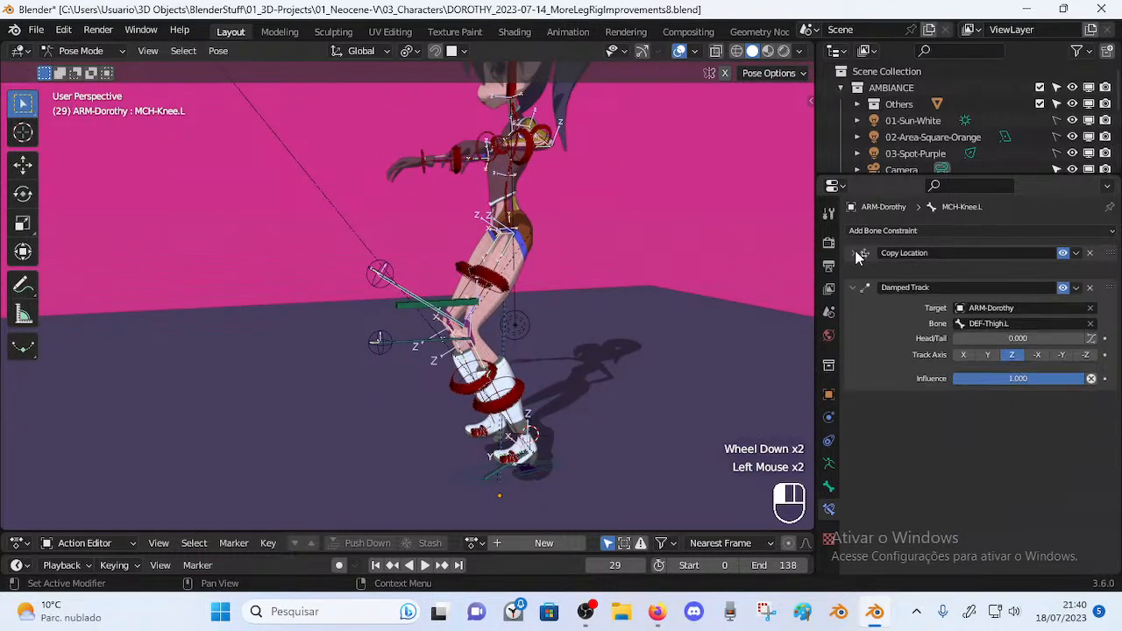
{"action": "scroll", "coordinate": [576, 299], "scroll_direction": "up", "scroll_amount": 1}
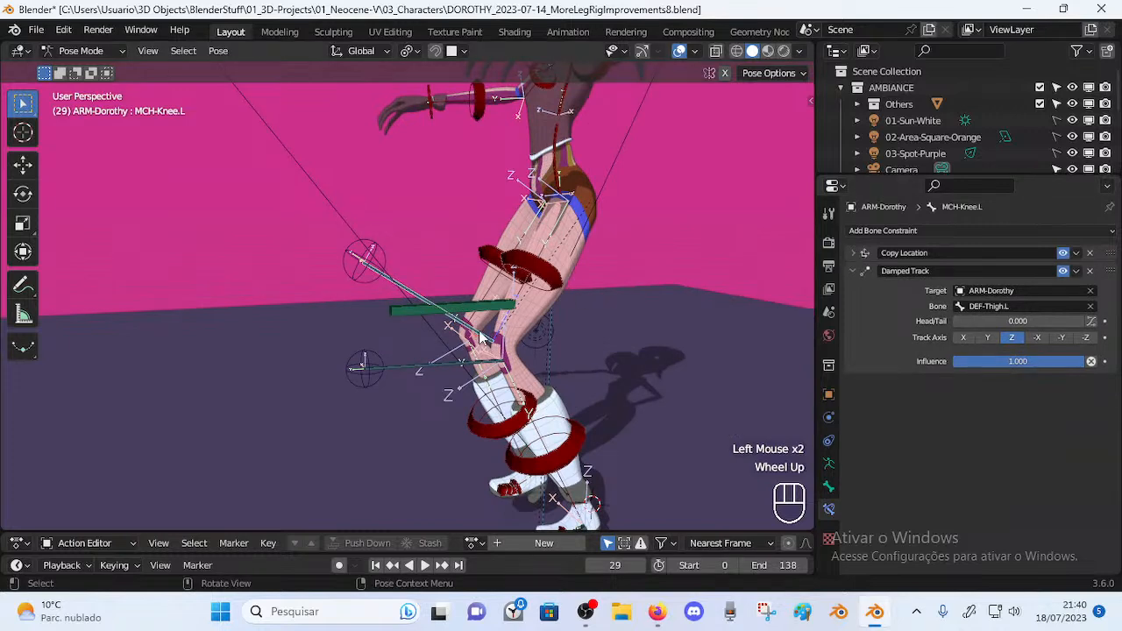
{"action": "middle_click_drag", "start_coordinate": [481, 339], "coordinate": [542, 330]}
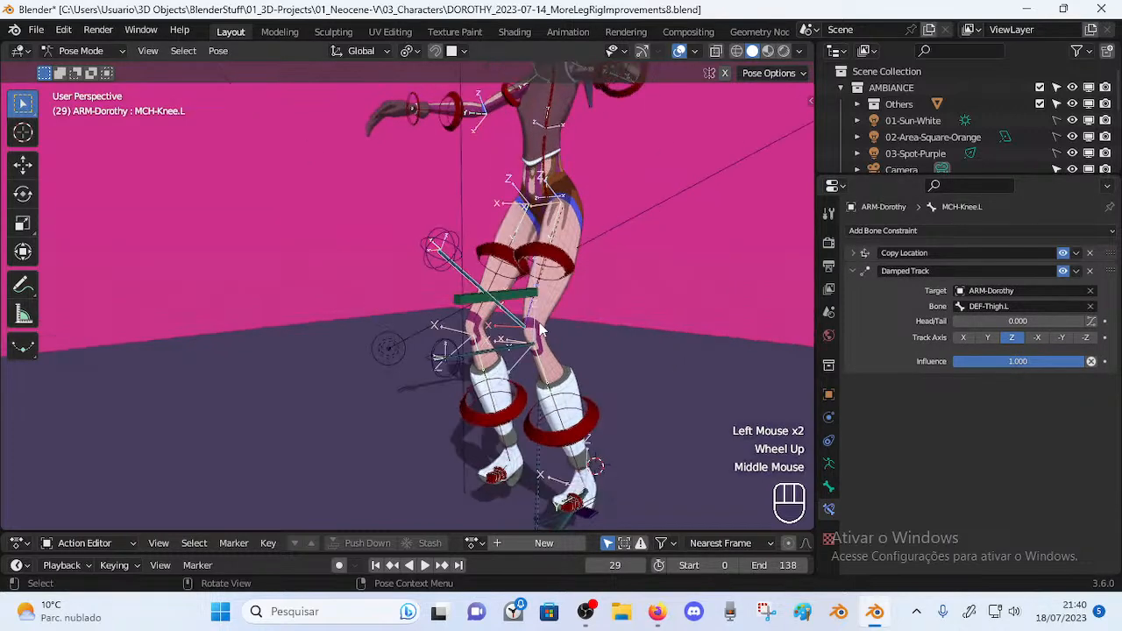
{"action": "left_click", "coordinate": [854, 253]}
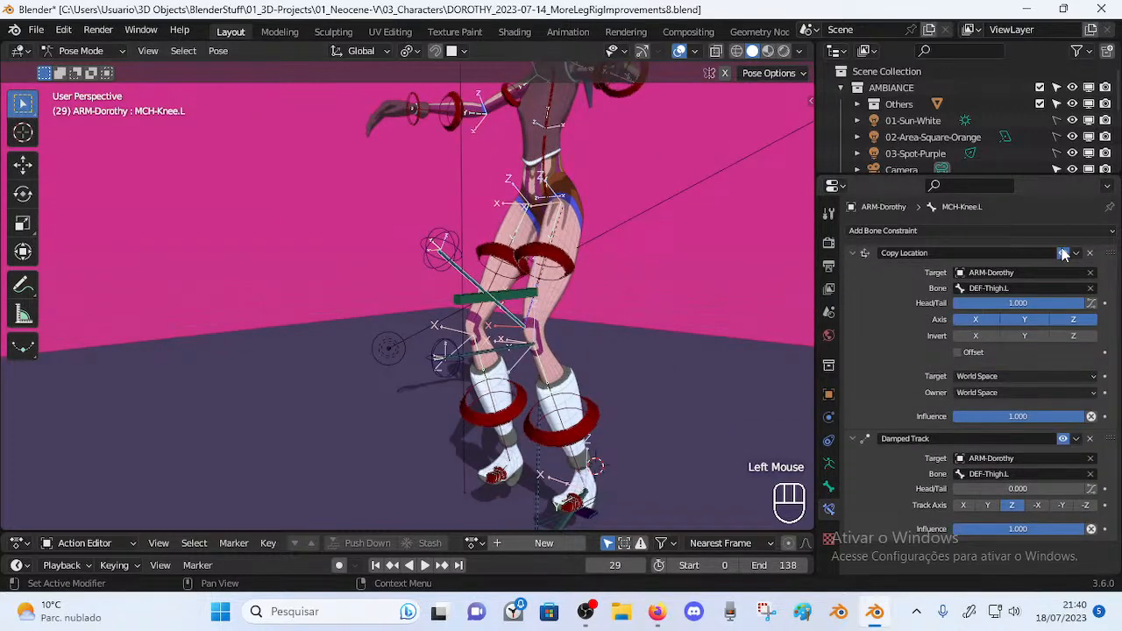
{"action": "middle_click_drag", "start_coordinate": [673, 308], "coordinate": [541, 335]}
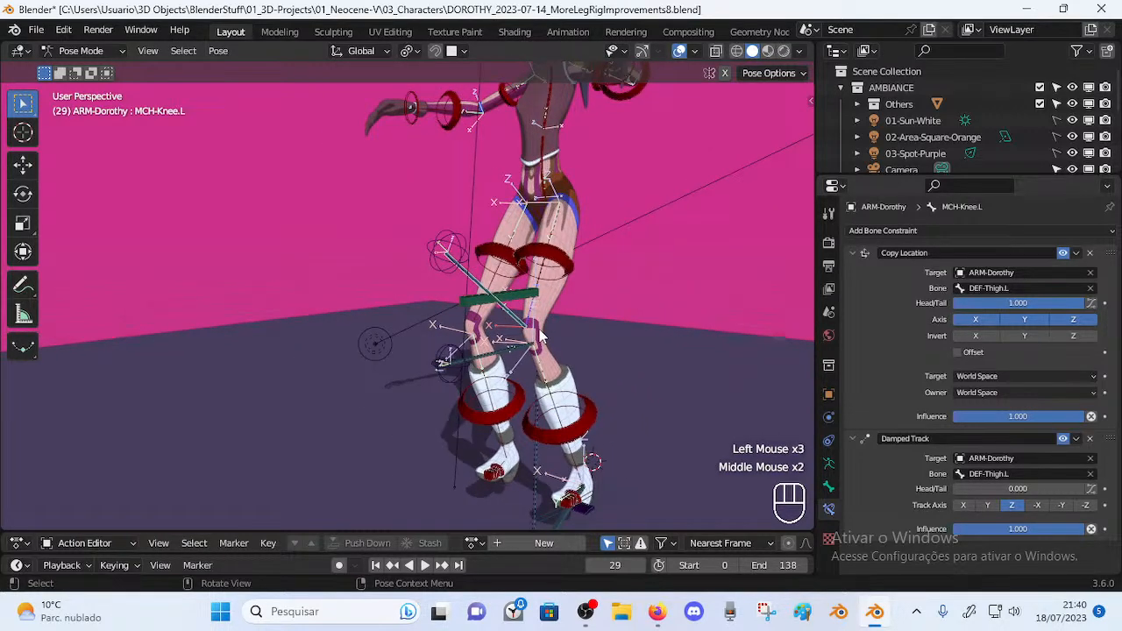
{"action": "left_click", "coordinate": [851, 253]}
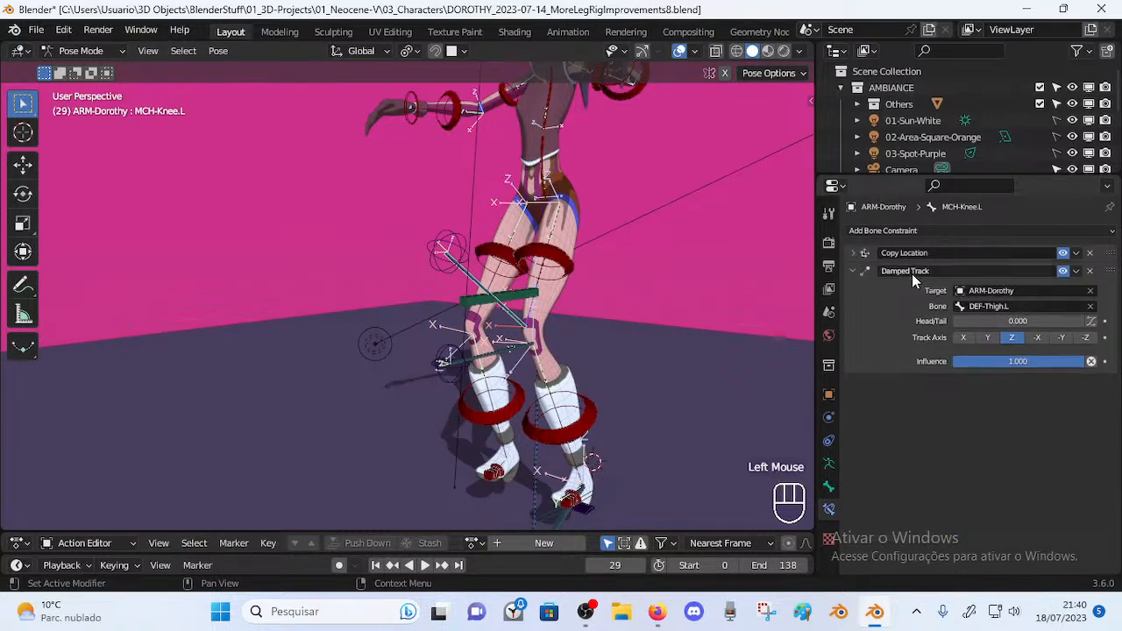
Move MTR-Leg.L slightly outward to swing the left thigh to the side
{"action": "middle_click_drag", "start_coordinate": [737, 286], "coordinate": [535, 286]}
{"action": "left_click", "coordinate": [538, 286]}
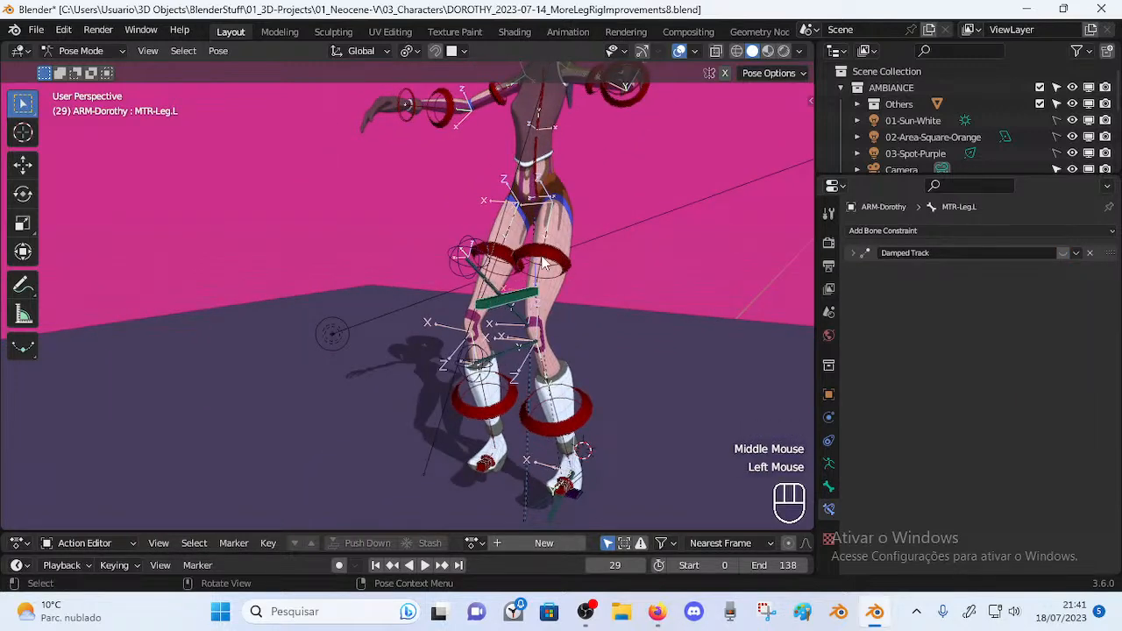
{"action": "left_click", "coordinate": [512, 292]}
{"action": "left_click", "coordinate": [482, 303]}
{"action": "key", "text": "g"}
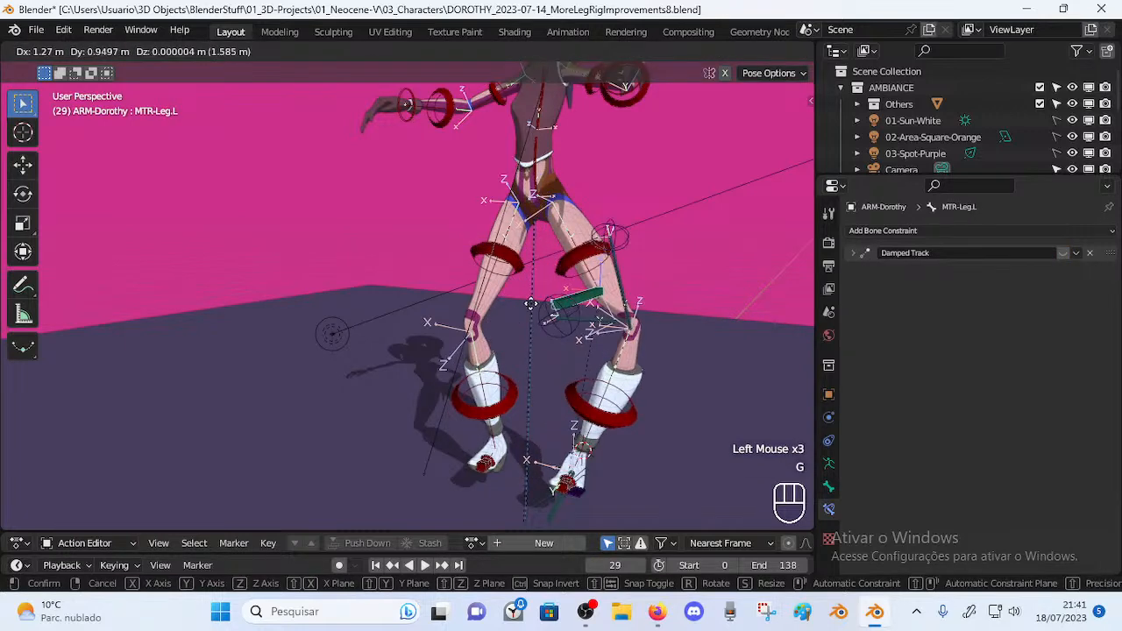
{"action": "left_click", "coordinate": [511, 311]}
Move MTR-Foot.L sideways away from the body, and shift MTR-Leg.L farther outward
{"action": "key", "text": "g"}
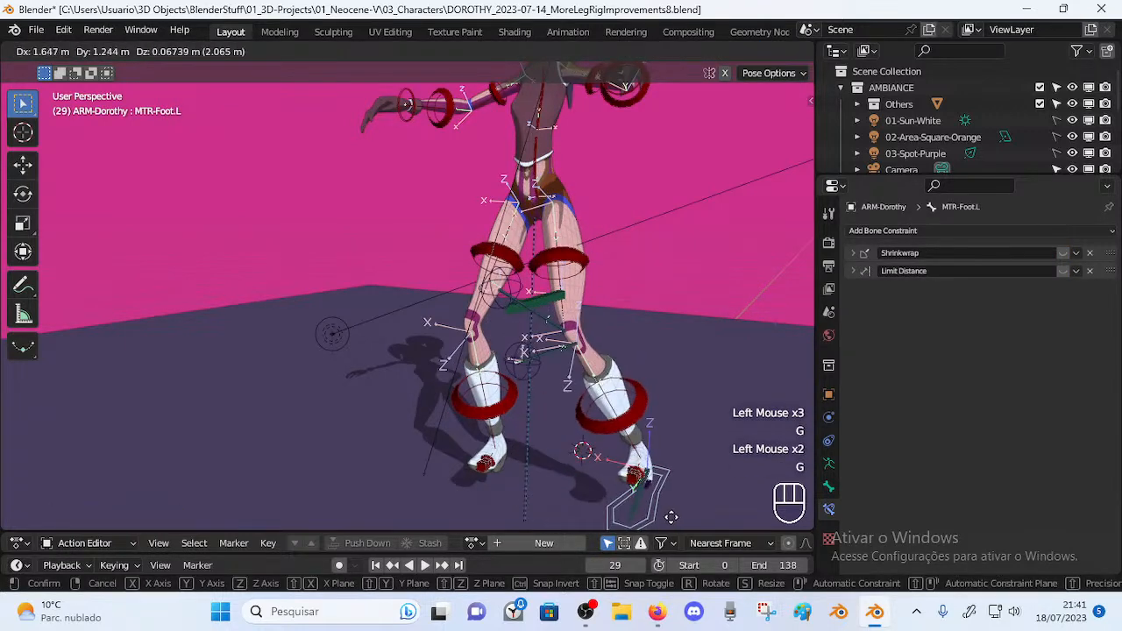
{"action": "left_click", "coordinate": [702, 495]}
{"action": "left_click", "coordinate": [550, 298]}
{"action": "key", "text": "g"}
{"action": "left_click", "coordinate": [586, 294]}
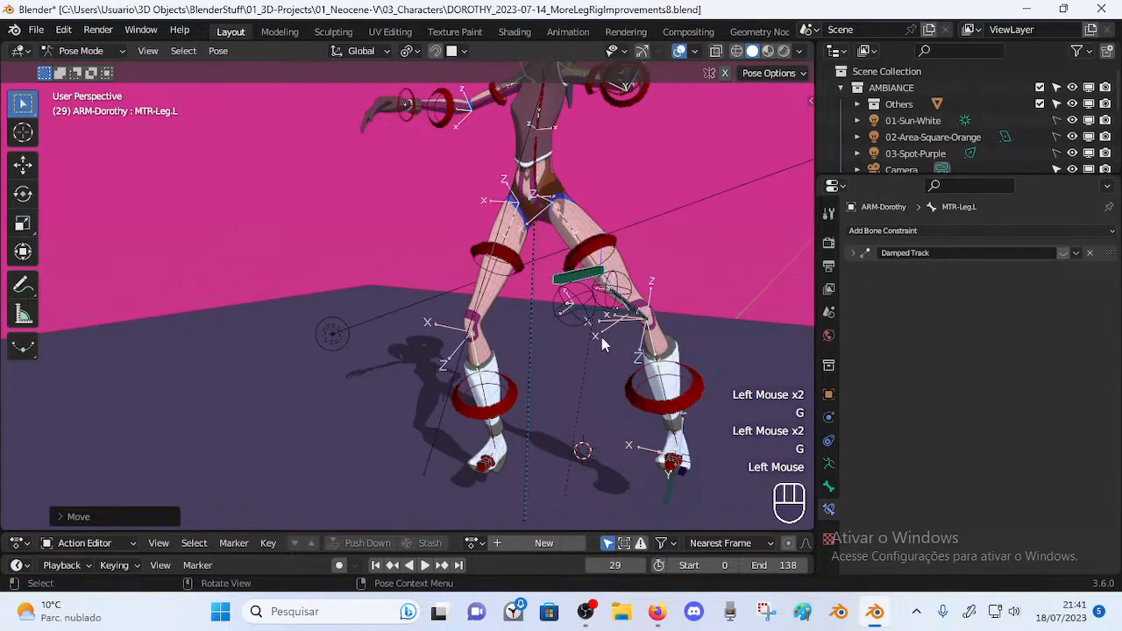
Raise MTR-Foot.L farther out to the side, and move MTR-Leg.L outward to follow it
{"action": "left_click", "coordinate": [671, 491]}
{"action": "key", "text": "g"}
{"action": "left_click", "coordinate": [758, 411]}
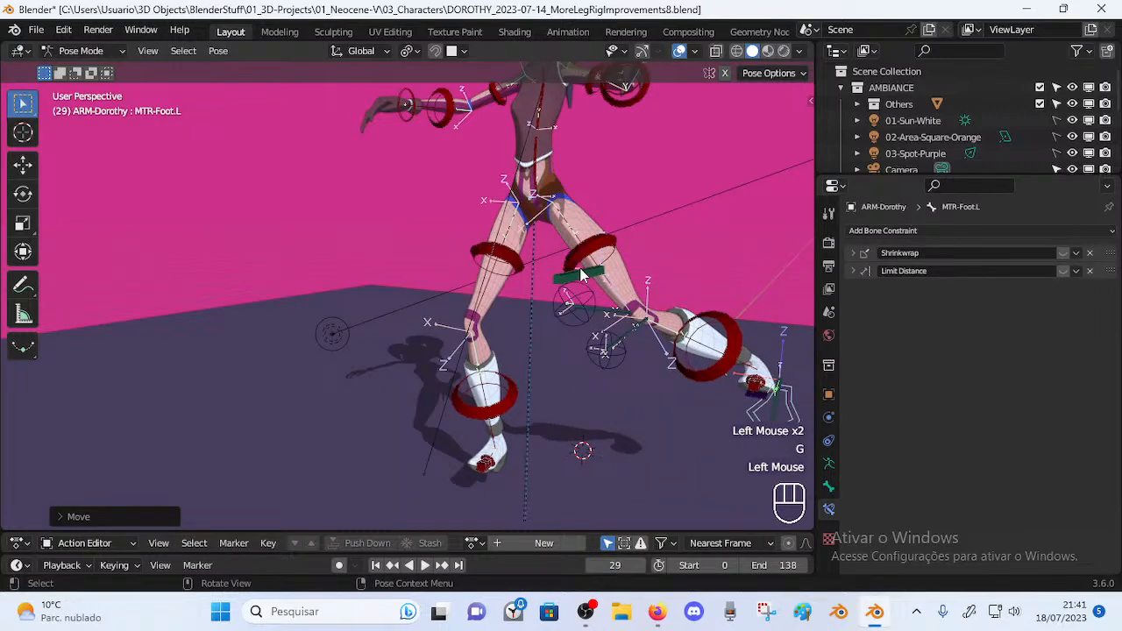
{"action": "left_click", "coordinate": [600, 250]}
{"action": "key", "text": "g"}
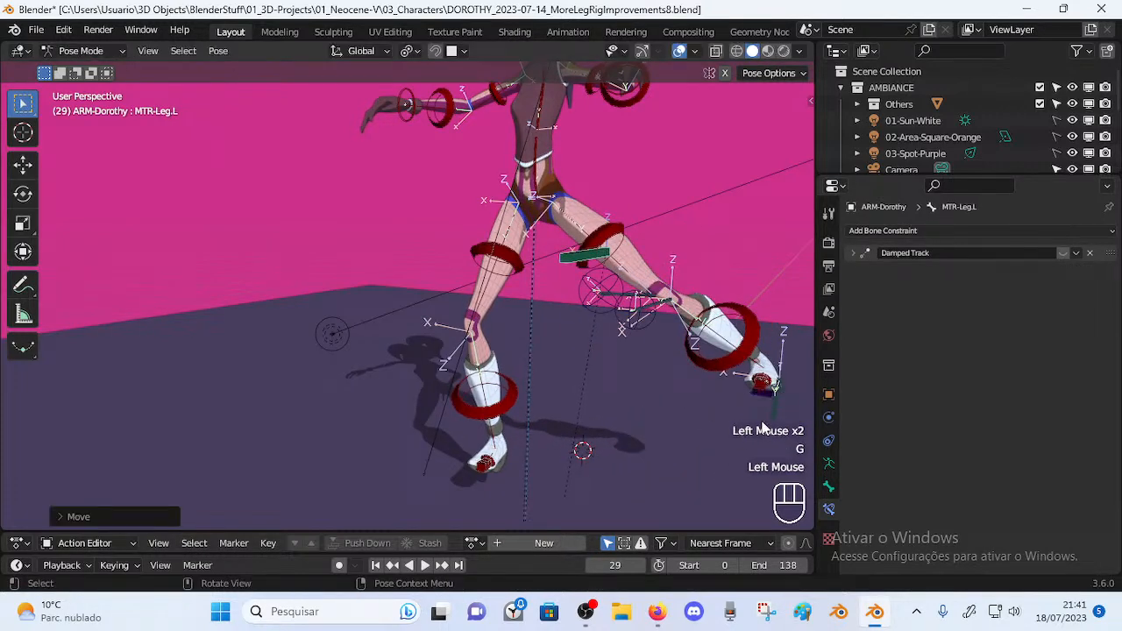
Select MTR-Leg.L and MTR-Foot.L together, and move the left leg with repeated adjustments
{"action": "left_click", "coordinate": [751, 409], "text": "shift"}
{"action": "key", "text": "g"}
{"action": "left_click", "coordinate": [523, 347]}
{"action": "key", "text": "g"}
{"action": "left_click", "coordinate": [536, 293]}
{"action": "left_click", "coordinate": [512, 288]}
{"action": "middle_click_drag", "start_coordinate": [527, 304], "coordinate": [651, 405]}
{"action": "left_click", "coordinate": [581, 291]}
{"action": "left_click", "coordinate": [585, 288]}
{"action": "left_click", "coordinate": [590, 286]}
Reset every bone of the posed rig to the default pose again
{"action": "key", "text": "a"}
{"action": "key", "text": "alt+q"}
{"action": "key", "text": "alt+q"}
{"action": "middle_click_drag", "start_coordinate": [551, 334], "coordinate": [441, 294]}
Select MCH-Knee.L, and toggle the DEF : Body and MCH : Mechanism bone layers off and back on
{"action": "left_click", "coordinate": [511, 298]}
{"action": "left_click", "coordinate": [444, 295]}
{"action": "left_click", "coordinate": [428, 284]}
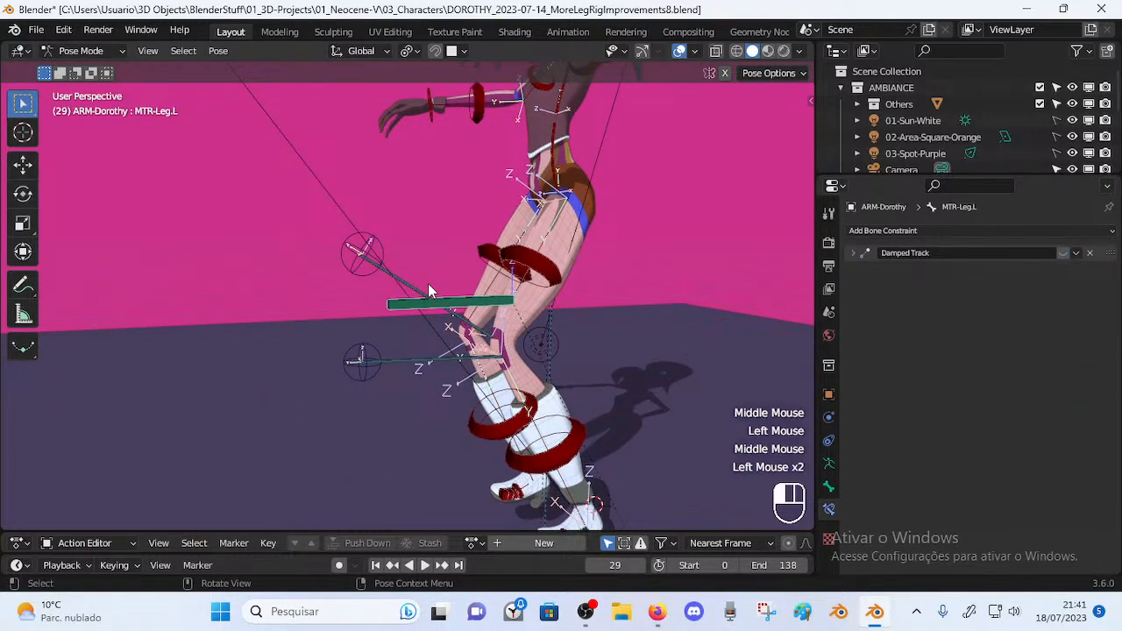
{"action": "key", "text": "n"}
{"action": "left_click", "coordinate": [636, 201]}
{"action": "left_click", "coordinate": [636, 212]}
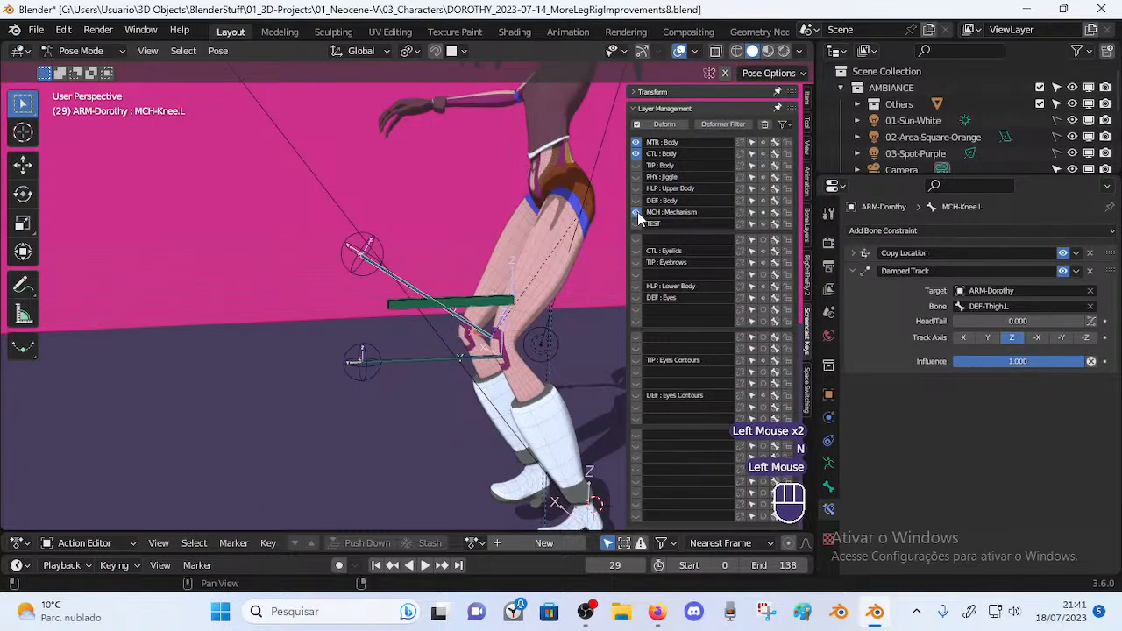
{"action": "left_click", "coordinate": [637, 213]}
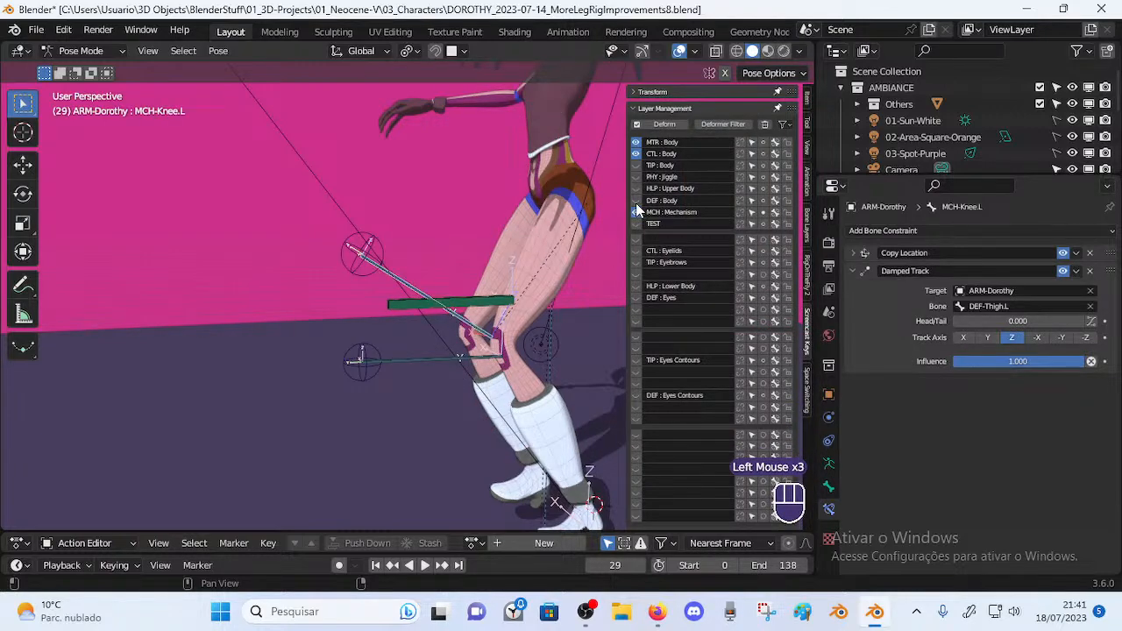
{"action": "left_click", "coordinate": [637, 202]}
{"action": "key", "text": "n"}
Examine the rest placement of MCH-Knee.L in Edit Mode, and return to Pose Mode
{"action": "mouse_move", "coordinate": [436, 273]}
{"action": "middle_mouse_down"}
{"action": "mouse_move", "coordinate": [536, 297]}
{"action": "mouse_move", "coordinate": [469, 306]}
{"action": "mouse_move", "coordinate": [429, 283]}
{"action": "middle_mouse_up"}
{"action": "left_click", "coordinate": [429, 283]}
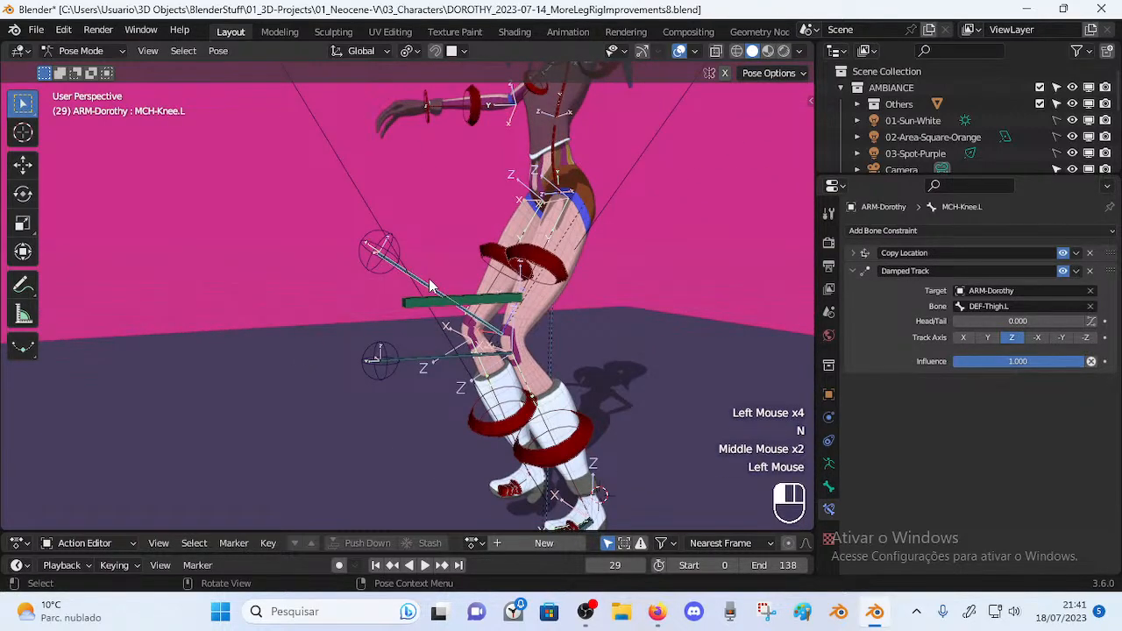
{"action": "key", "text": "Tab"}
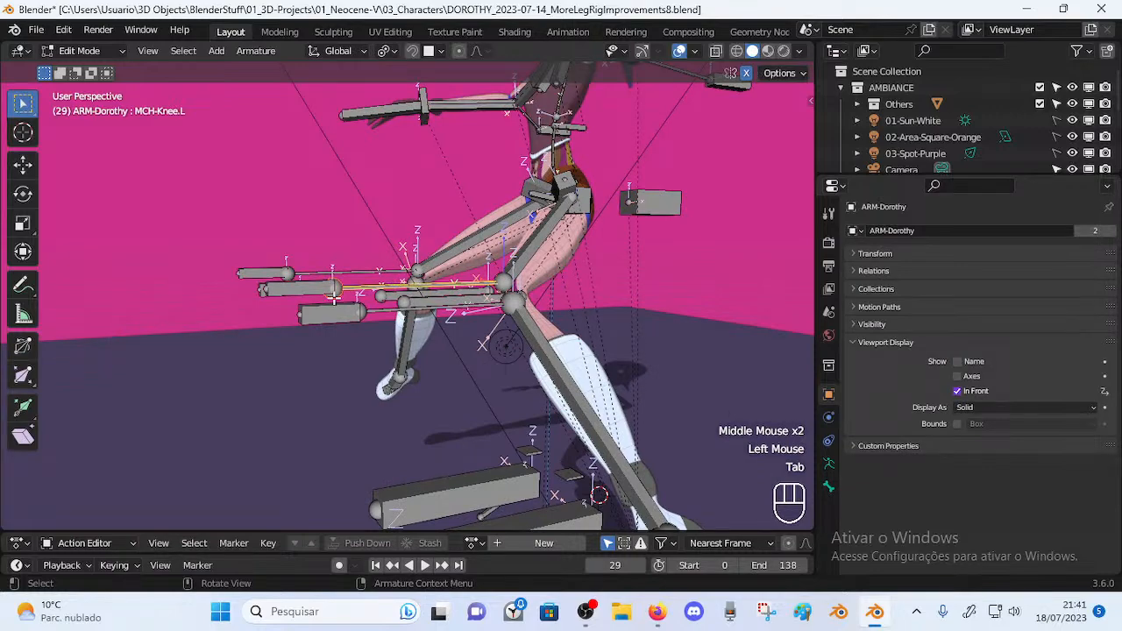
{"action": "key", "text": "Tab"}
Check DEF-Thigh.L's IK constraint and MCH-Knee.L's constraints, and collapse the Damped Track settings
{"action": "middle_click_drag", "start_coordinate": [371, 306], "coordinate": [558, 283]}
{"action": "left_click", "coordinate": [531, 270]}
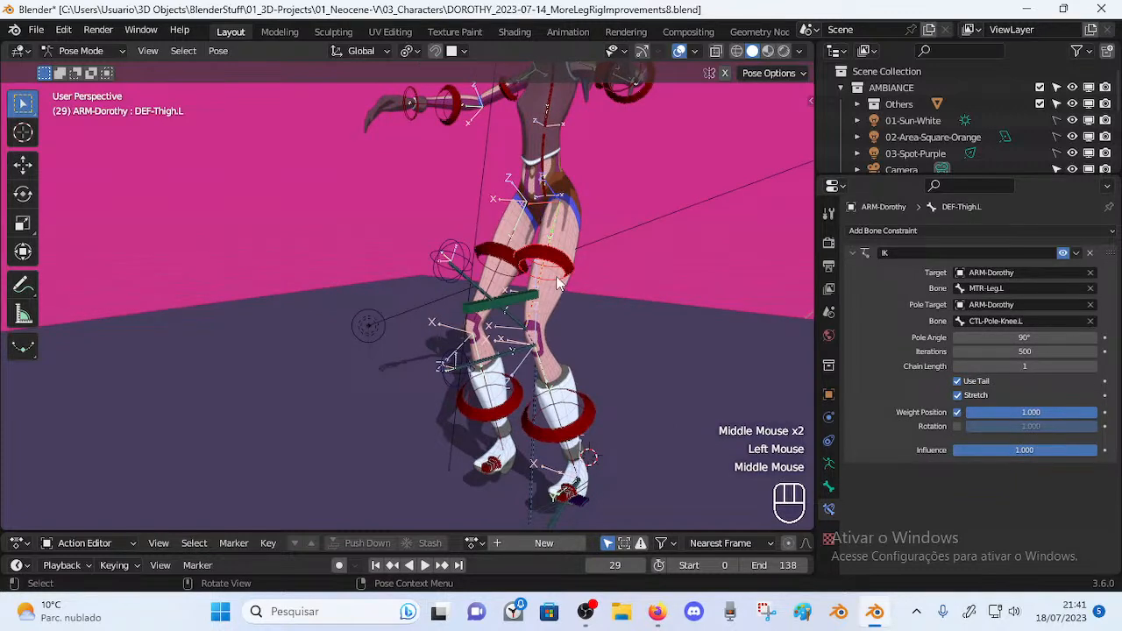
{"action": "left_click", "coordinate": [506, 306]}
{"action": "left_click", "coordinate": [489, 303]}
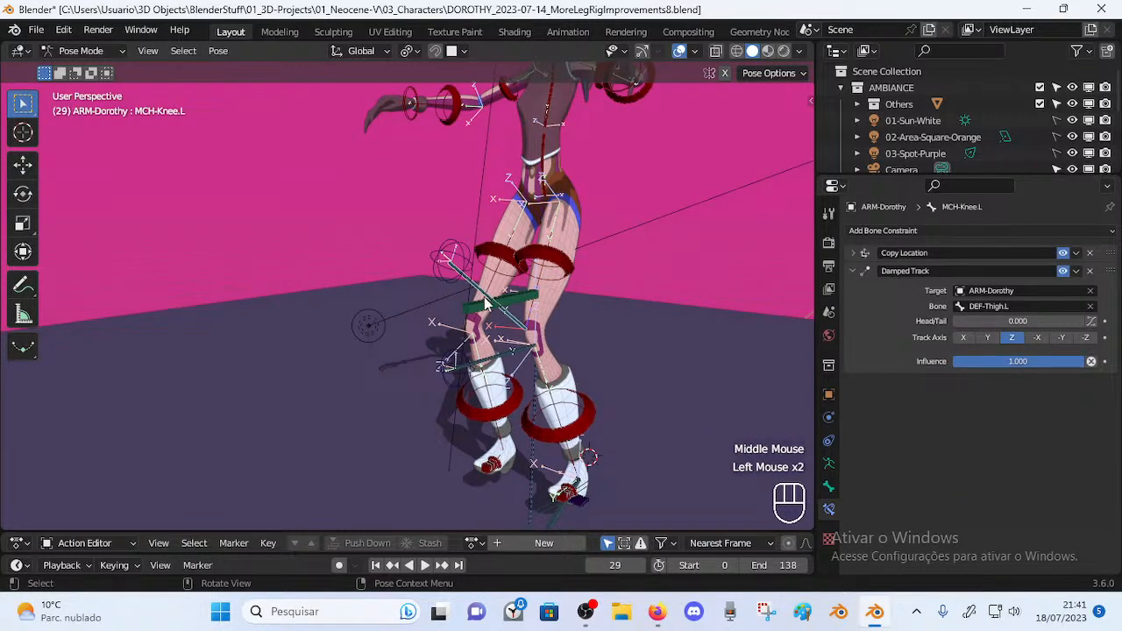
{"action": "middle_click_drag", "start_coordinate": [480, 301], "coordinate": [562, 303]}
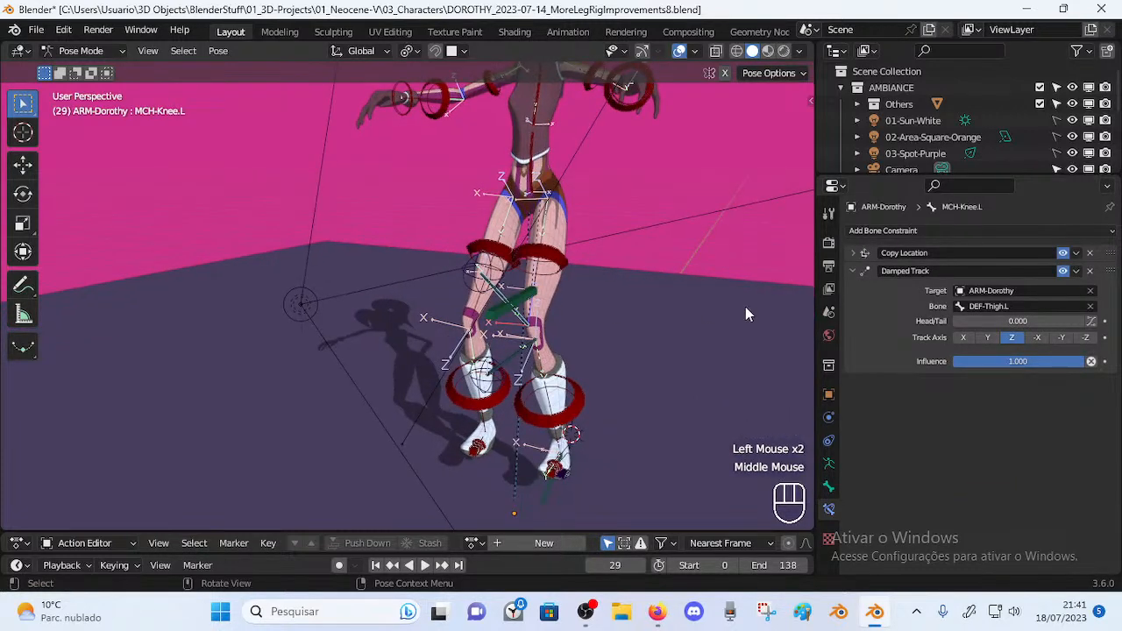
{"action": "left_click", "coordinate": [857, 272]}
{"action": "middle_click_drag", "start_coordinate": [490, 350], "coordinate": [449, 355]}
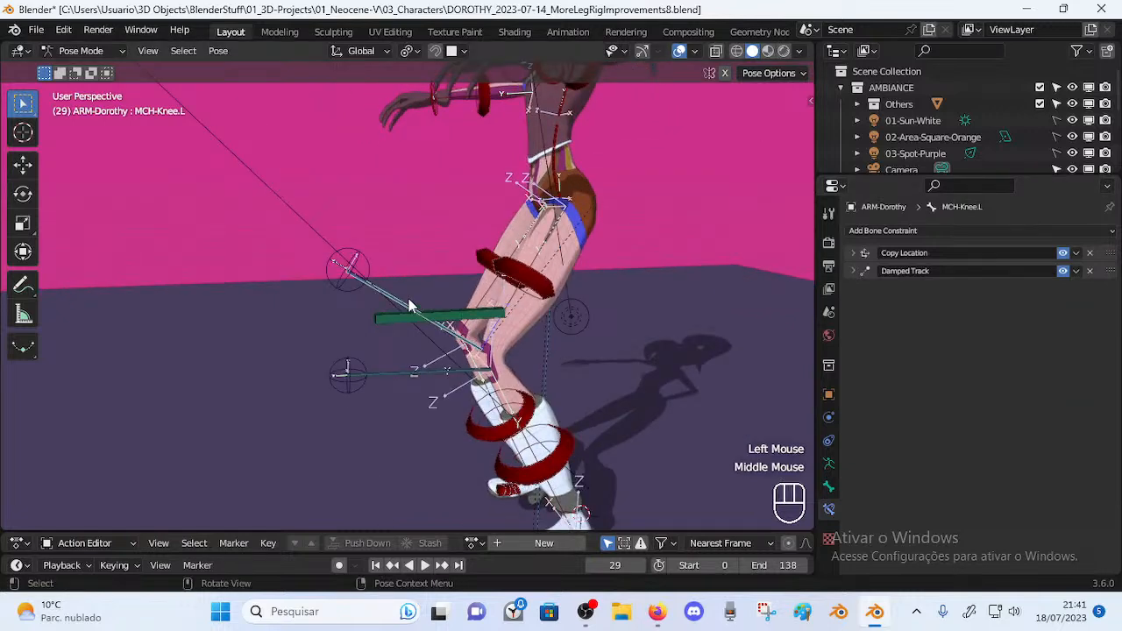
Examine MCH-Shin.L's Copy Rotation constraint settings, and check the IK constraint on DEF-Shin.L
{"action": "left_click", "coordinate": [405, 377]}
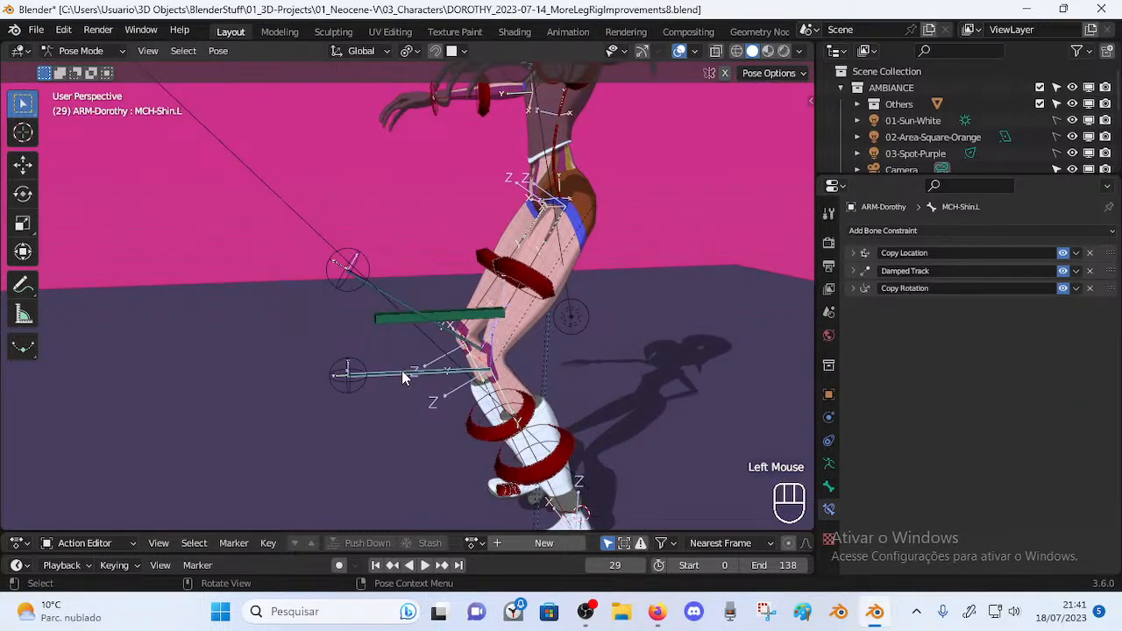
{"action": "left_click", "coordinate": [855, 289]}
{"action": "middle_click_drag", "start_coordinate": [393, 321], "coordinate": [459, 285]}
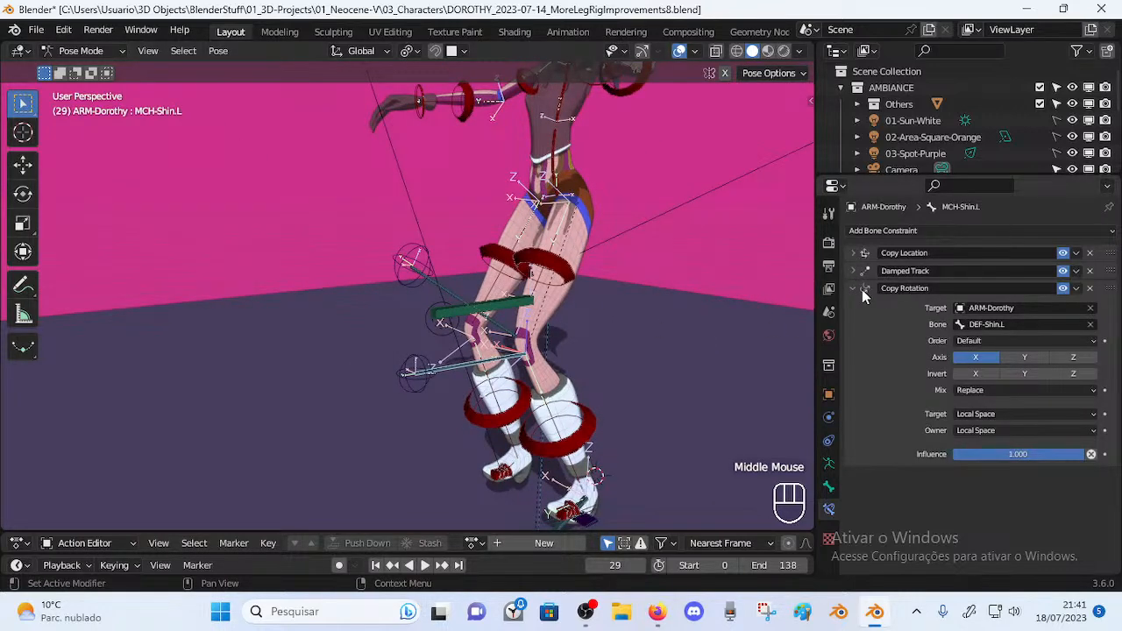
{"action": "middle_click_drag", "start_coordinate": [647, 407], "coordinate": [591, 320], "text": "shift"}
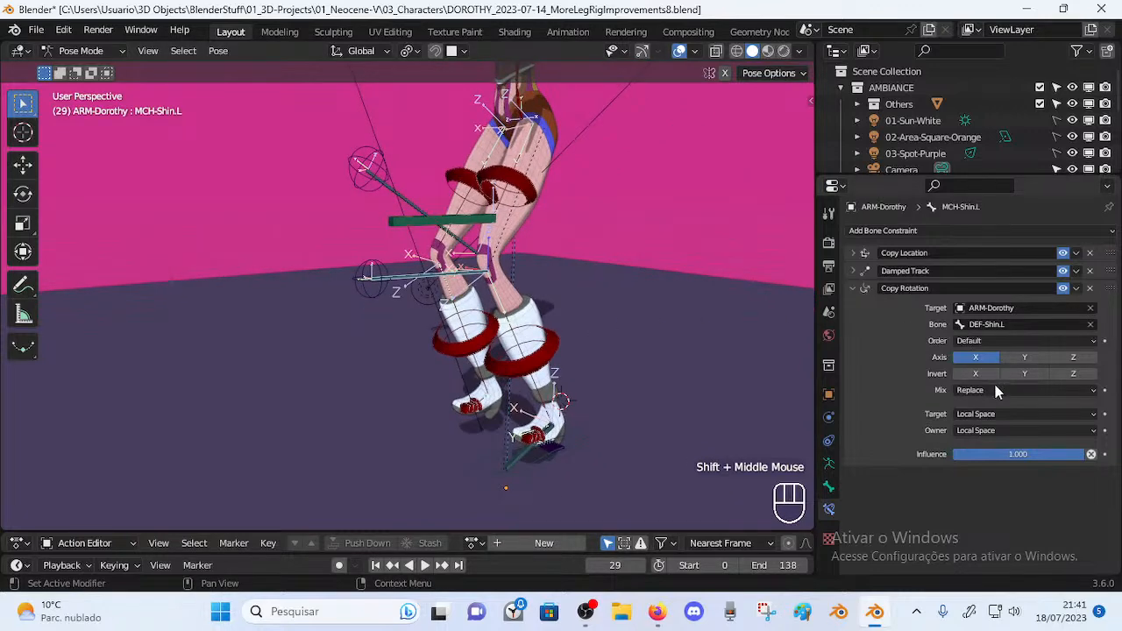
{"action": "middle_click_drag", "start_coordinate": [721, 395], "coordinate": [594, 376], "text": "shift"}
{"action": "left_click", "coordinate": [524, 358]}
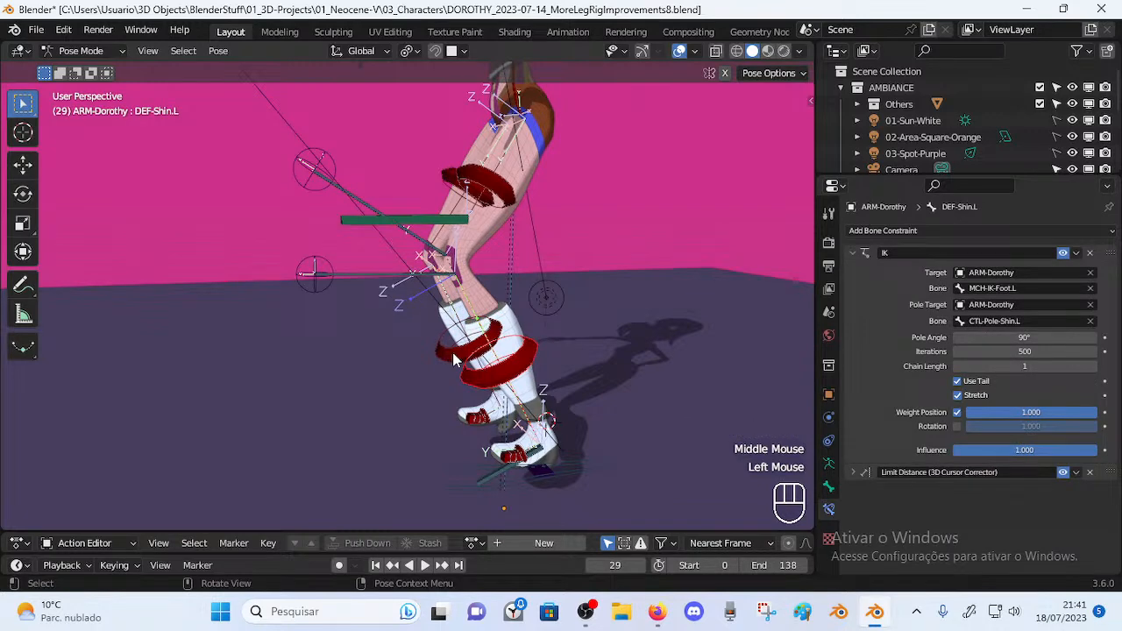
{"action": "middle_click_drag", "start_coordinate": [496, 366], "coordinate": [443, 297]}
Move MTR-Foot.L back and forth behind the figure to swing the left shin, inspecting DEF-Shin.L between the moves
{"action": "left_click", "coordinate": [566, 460]}
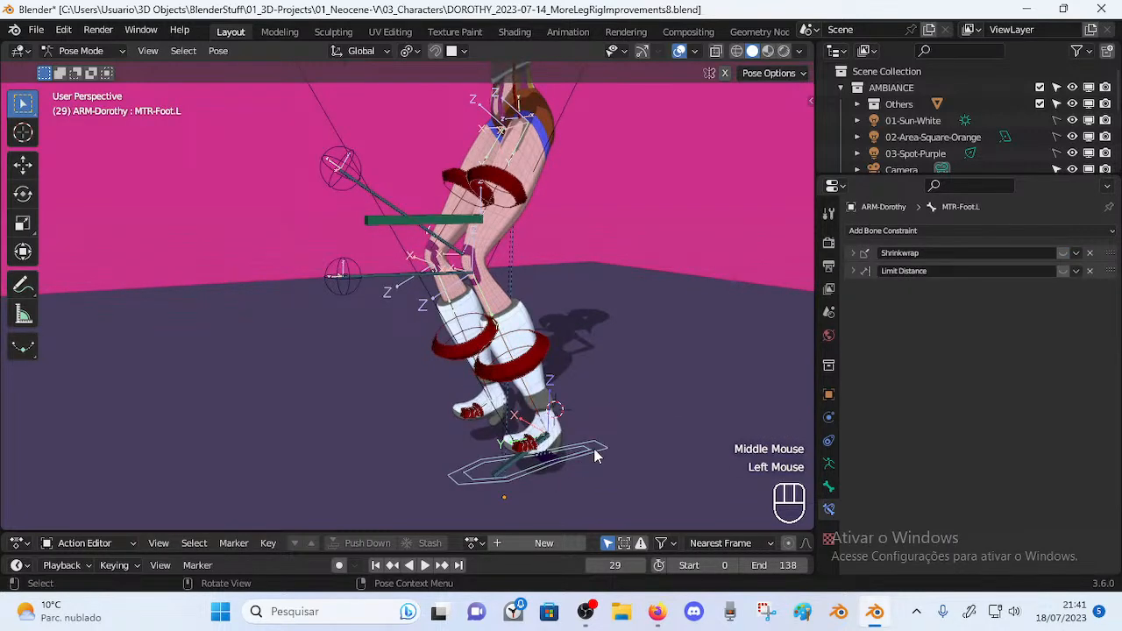
{"action": "key", "text": "g"}
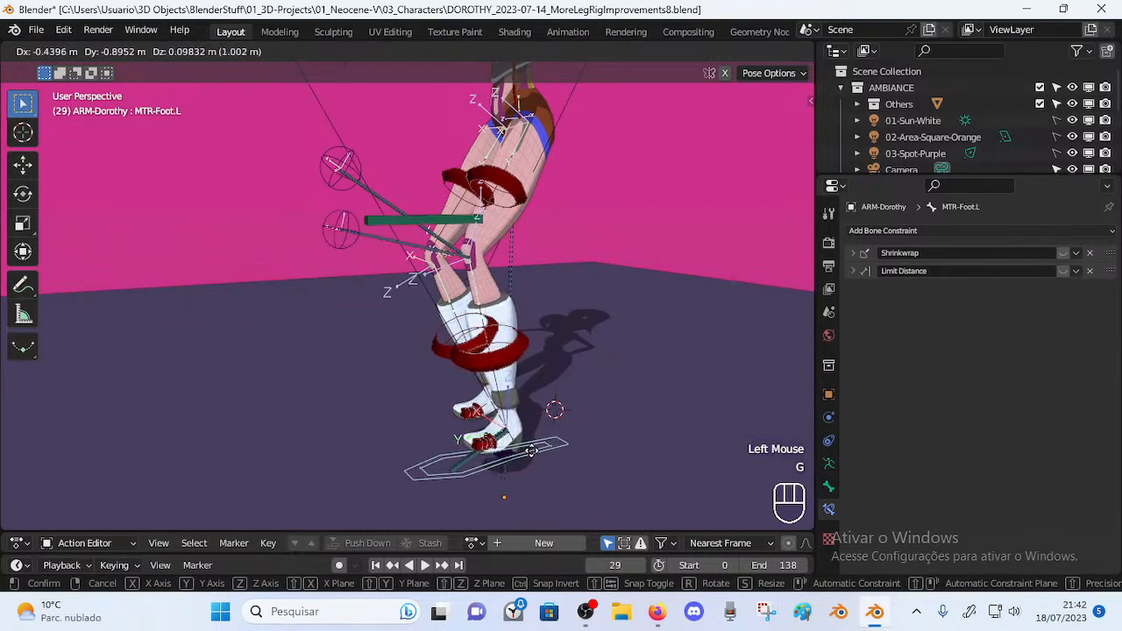
{"action": "left_click", "coordinate": [601, 340]}
{"action": "left_click", "coordinate": [561, 355]}
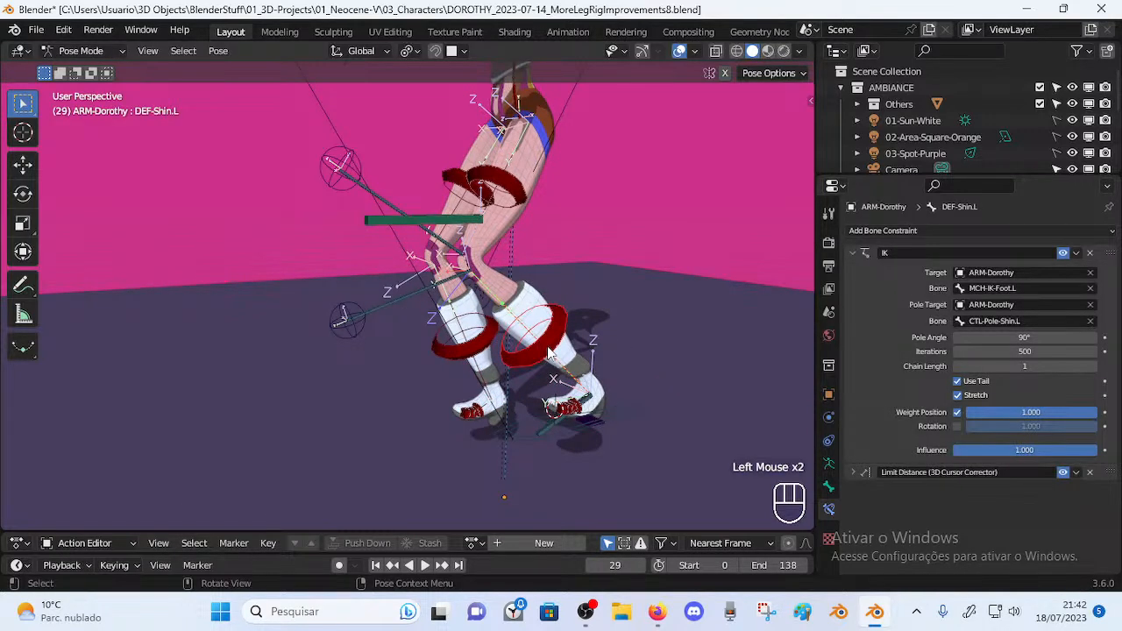
{"action": "left_click", "coordinate": [608, 418]}
{"action": "key", "text": "g"}
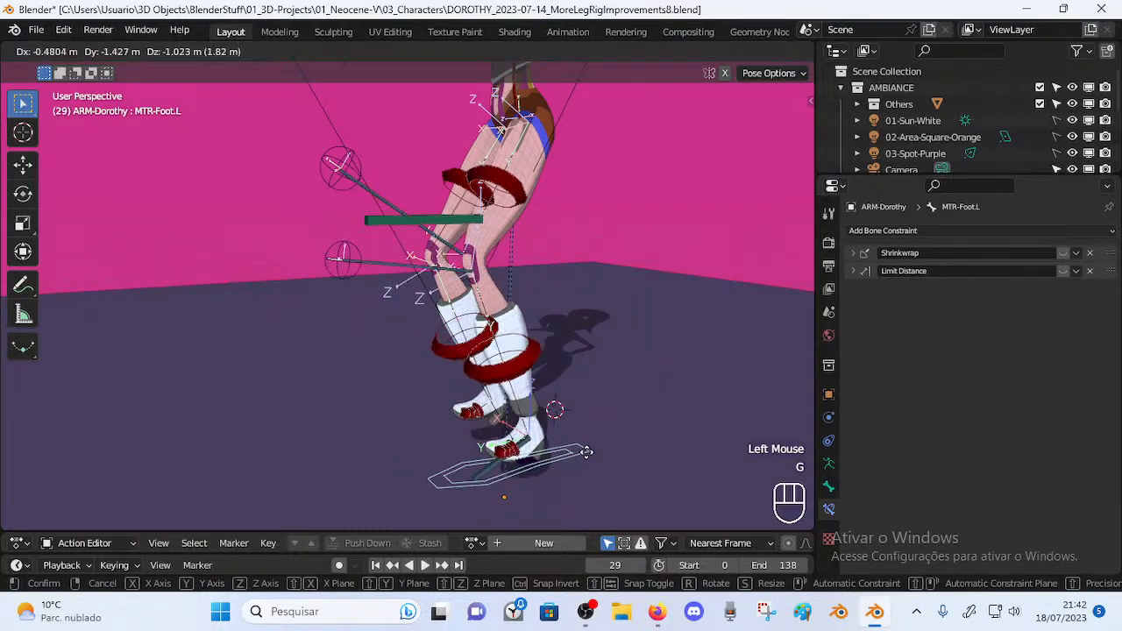
{"action": "left_click", "coordinate": [666, 426]}
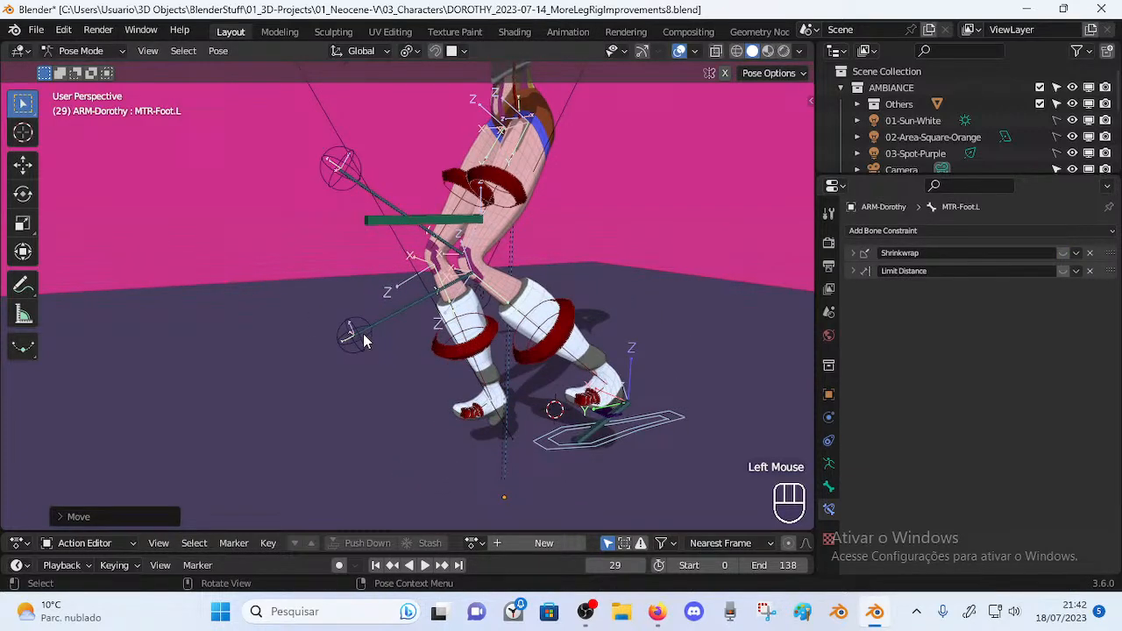
Toggle the X inversion of MCH-Shin.L's Copy Rotation constraint on and back off
{"action": "left_click", "coordinate": [399, 328]}
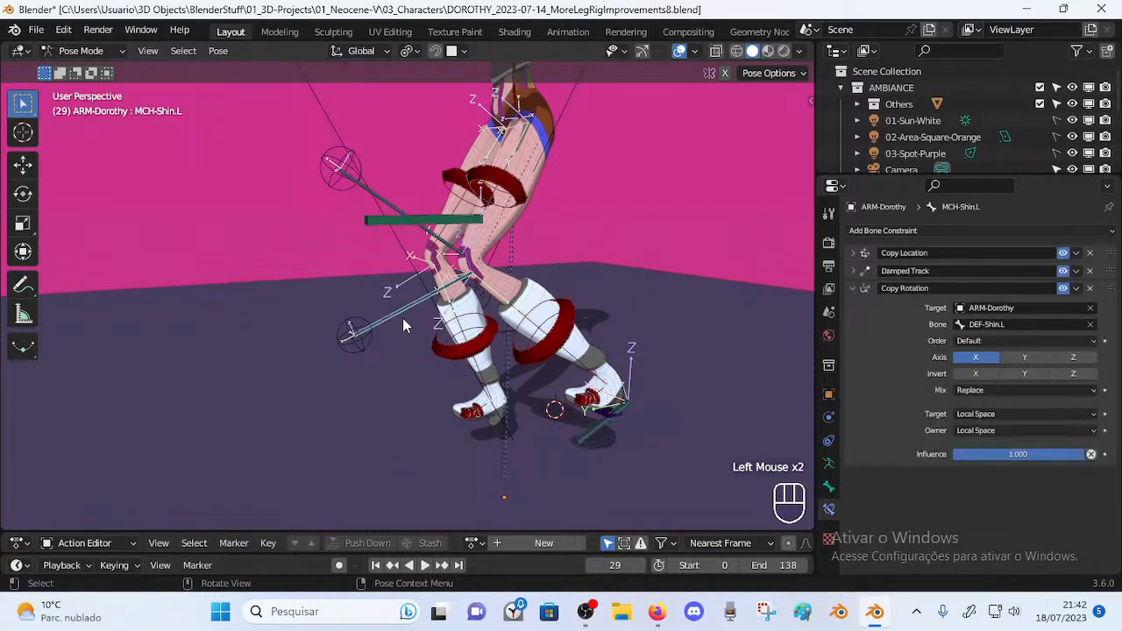
{"action": "left_click", "coordinate": [976, 374]}
{"action": "left_click", "coordinate": [976, 374]}
Rotate MTR-Foot.L about the global X axis so the toes point down, and move it farther behind the figure
{"action": "left_click", "coordinate": [625, 444]}
{"action": "key", "text": "r"}
{"action": "key", "text": "x"}
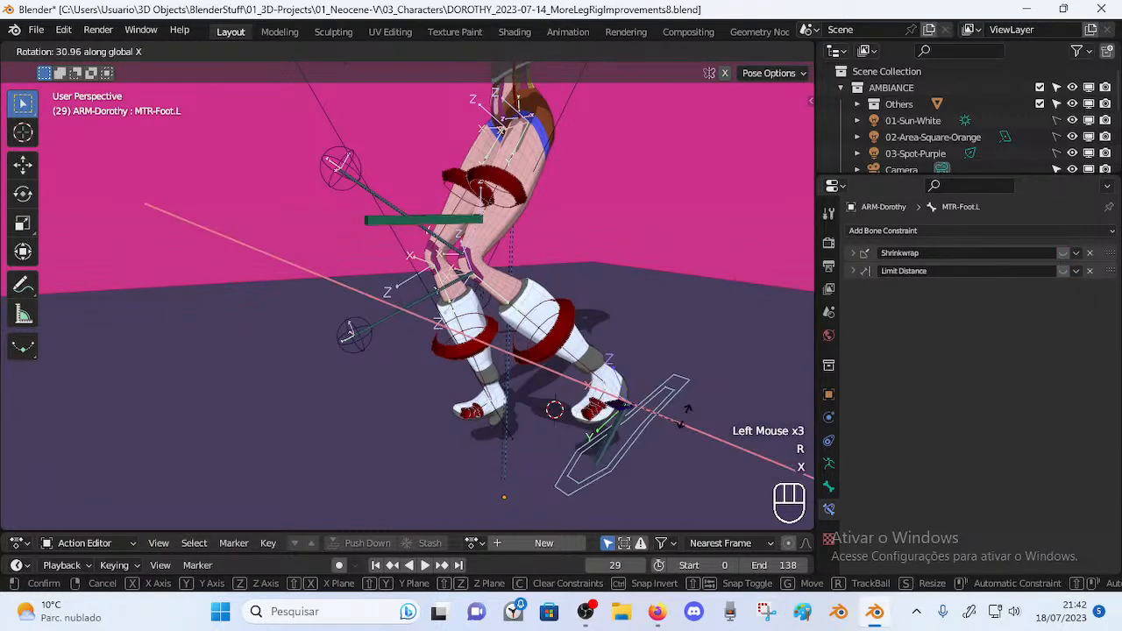
{"action": "left_click", "coordinate": [684, 416]}
{"action": "key", "text": "g"}
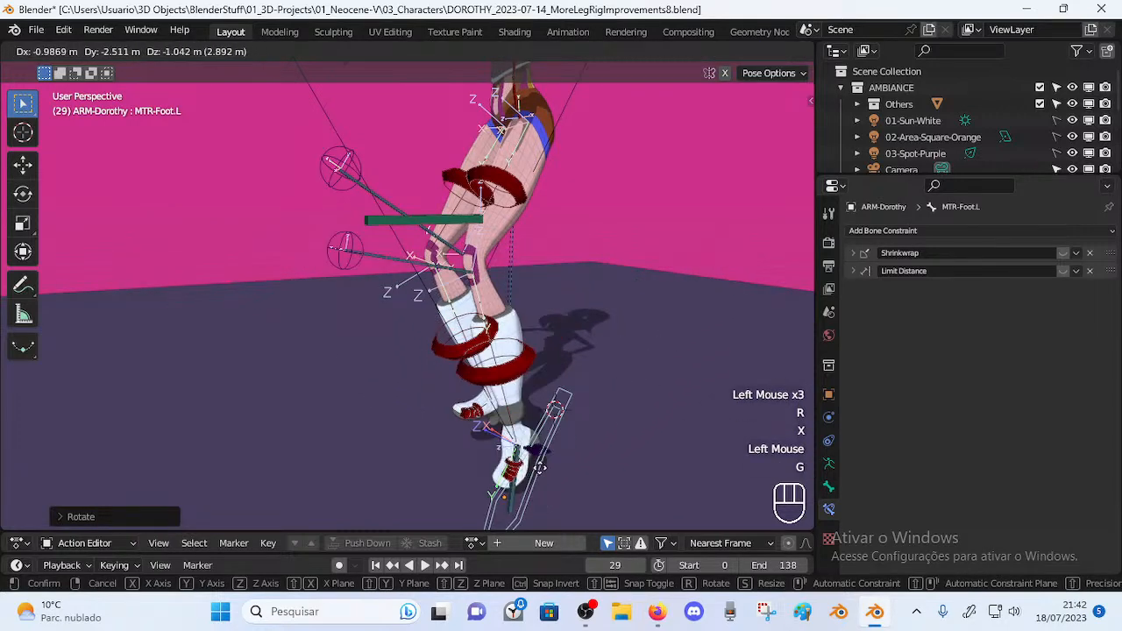
{"action": "left_click", "coordinate": [612, 399]}
Duplicate the Copy Rotation constraint targeting DEF-Shin.L on MCH-Shin.L
{"action": "left_click", "coordinate": [414, 330]}
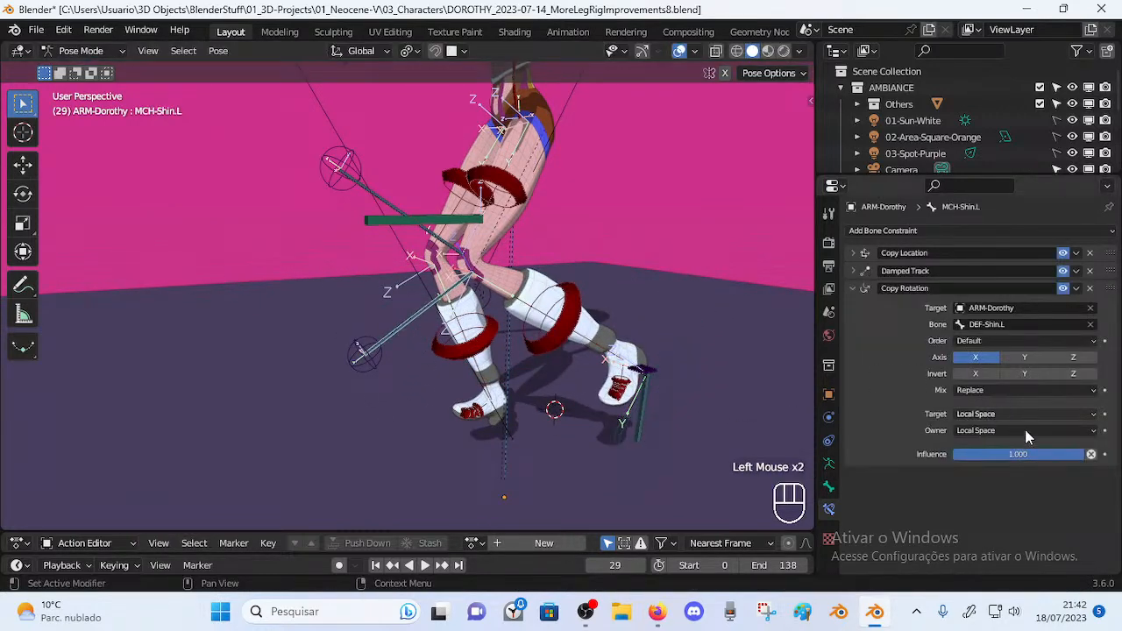
{"action": "mouse_move", "coordinate": [1071, 454]}
{"action": "left_mouse_down"}
{"action": "mouse_move", "coordinate": [1010, 455]}
{"action": "mouse_move", "coordinate": [1071, 454]}
{"action": "left_mouse_up"}
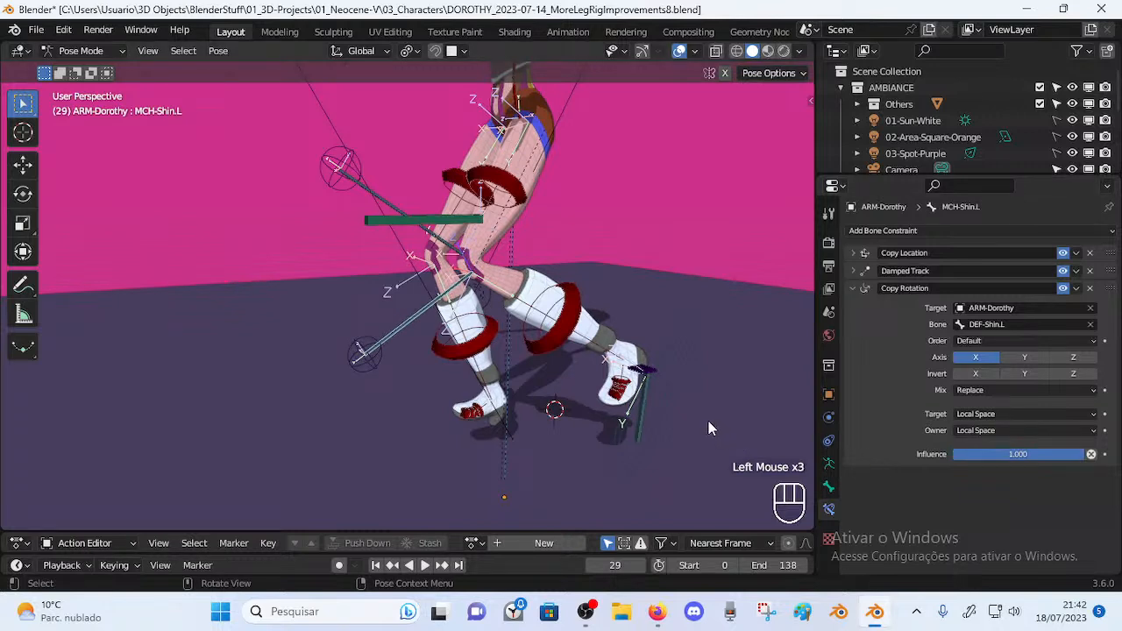
{"action": "left_click", "coordinate": [668, 407]}
{"action": "left_click", "coordinate": [412, 317]}
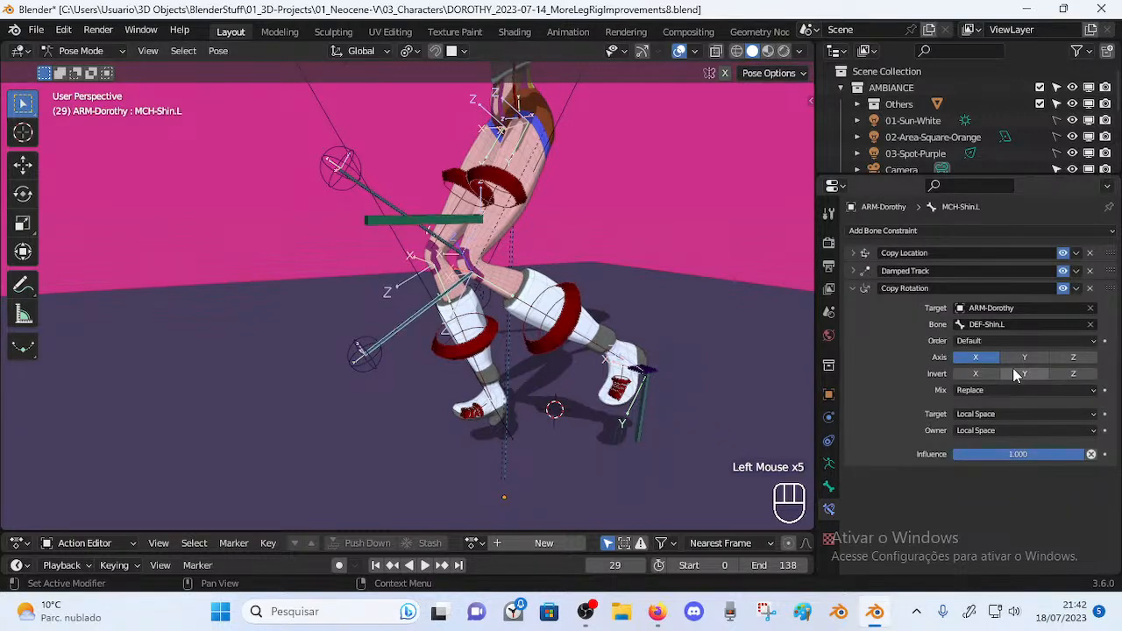
{"action": "left_click", "coordinate": [871, 288]}
{"action": "left_click", "coordinate": [867, 290]}
{"action": "right_click", "coordinate": [866, 291]}
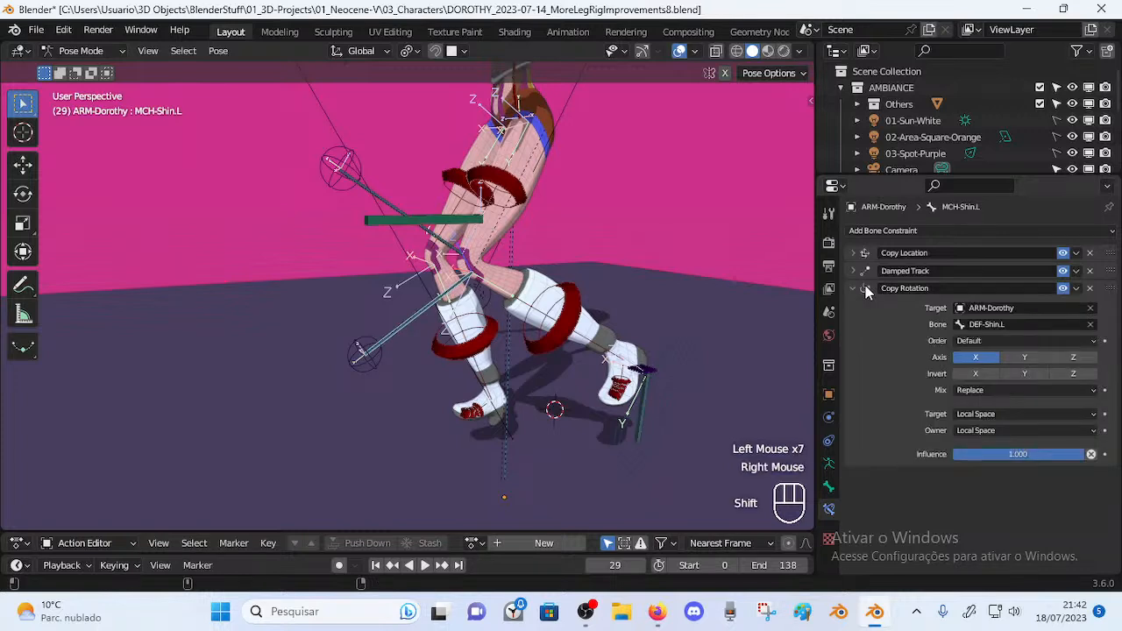
{"action": "key", "text": "shift+d"}
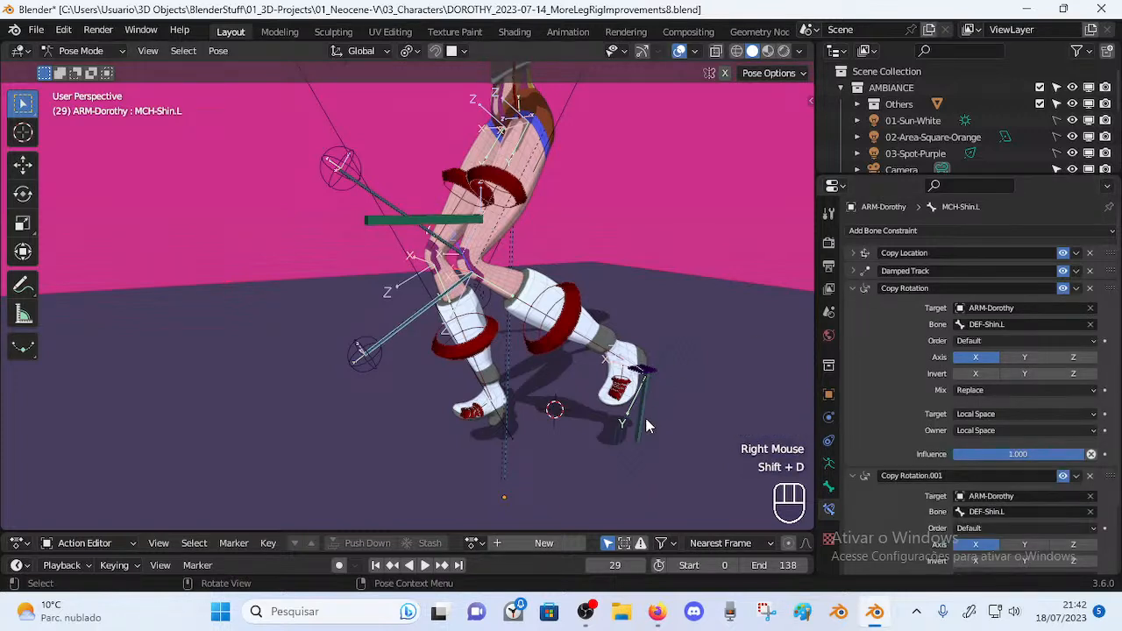
Move MTR-Foot.L slightly to test the shin pole with the duplicated constraint still in Replace mode
{"action": "left_click", "coordinate": [654, 424]}
{"action": "left_click", "coordinate": [656, 423]}
{"action": "key", "text": "g"}
{"action": "left_click", "coordinate": [516, 355]}
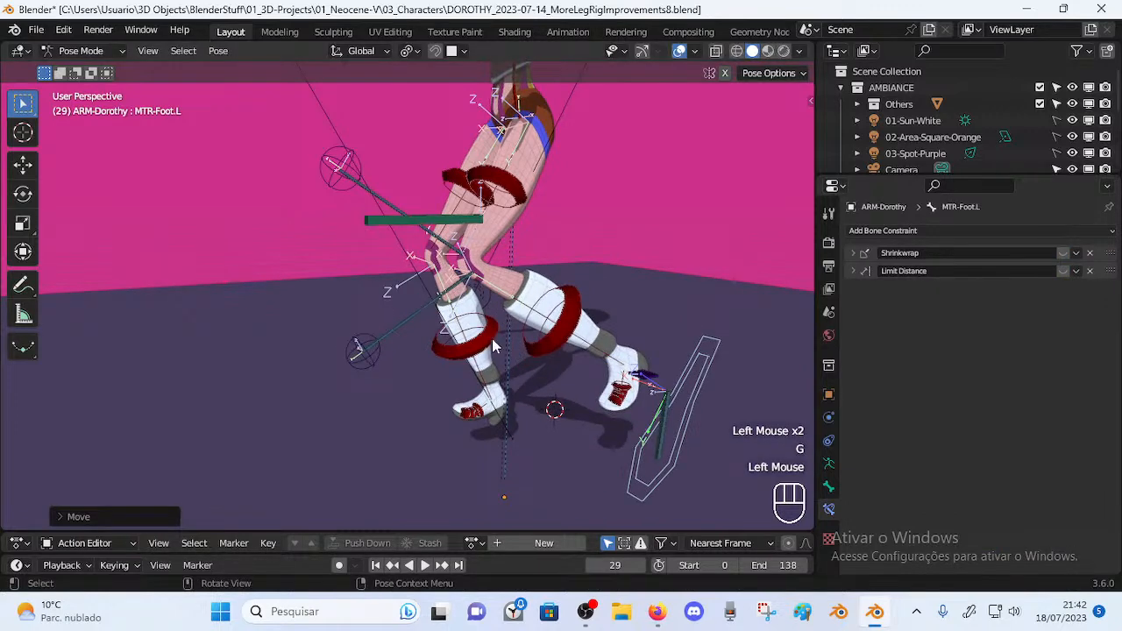
Set the mix mode of MCH-Shin.L's Copy Rotation.001 constraint to Add
{"action": "left_click", "coordinate": [421, 335]}
{"action": "scroll", "coordinate": [968, 450], "scroll_direction": "down", "scroll_amount": 2}
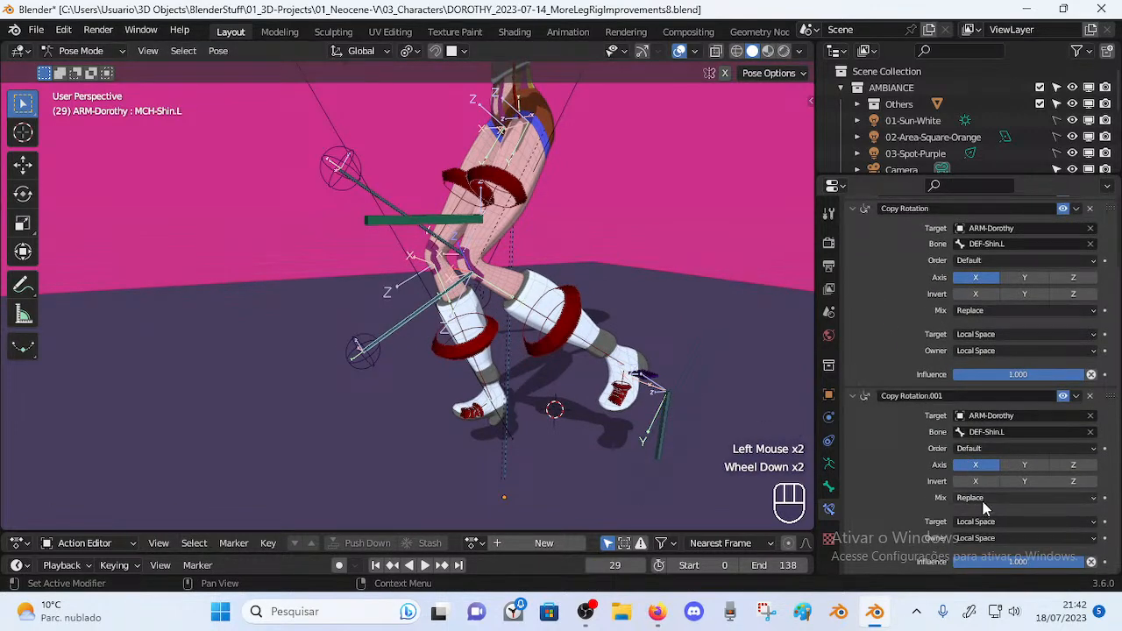
{"action": "left_click", "coordinate": [984, 511]}
{"action": "left_click", "coordinate": [977, 469]}
Move MTR-Foot.L up and down to test how the added rotation swings the shin pole
{"action": "left_click", "coordinate": [671, 424]}
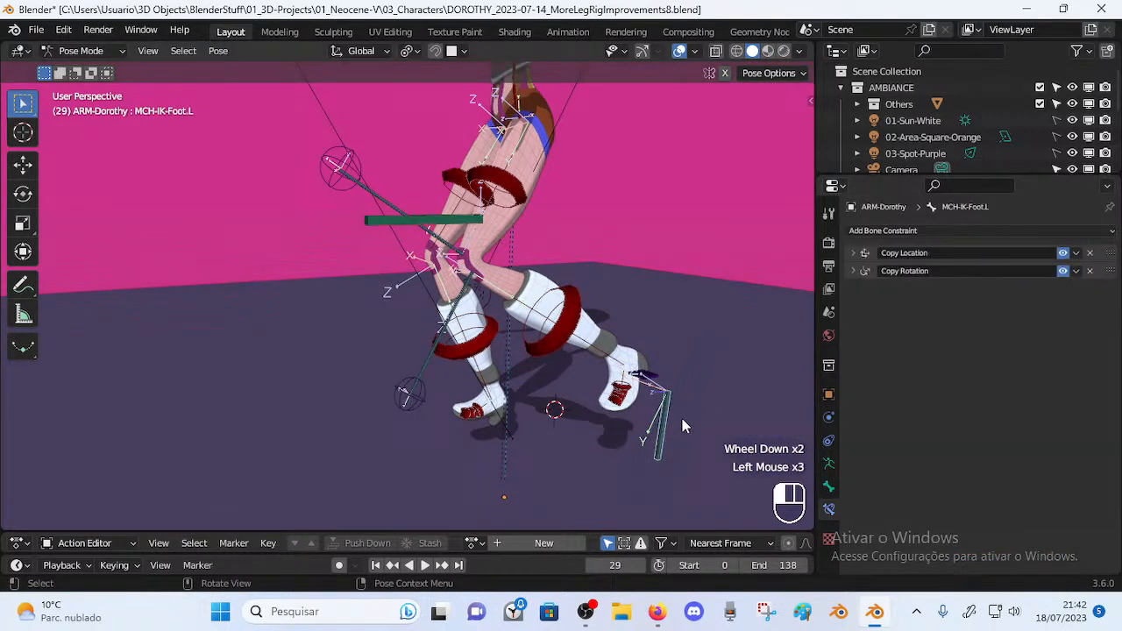
{"action": "left_click", "coordinate": [682, 419]}
{"action": "key", "text": "g"}
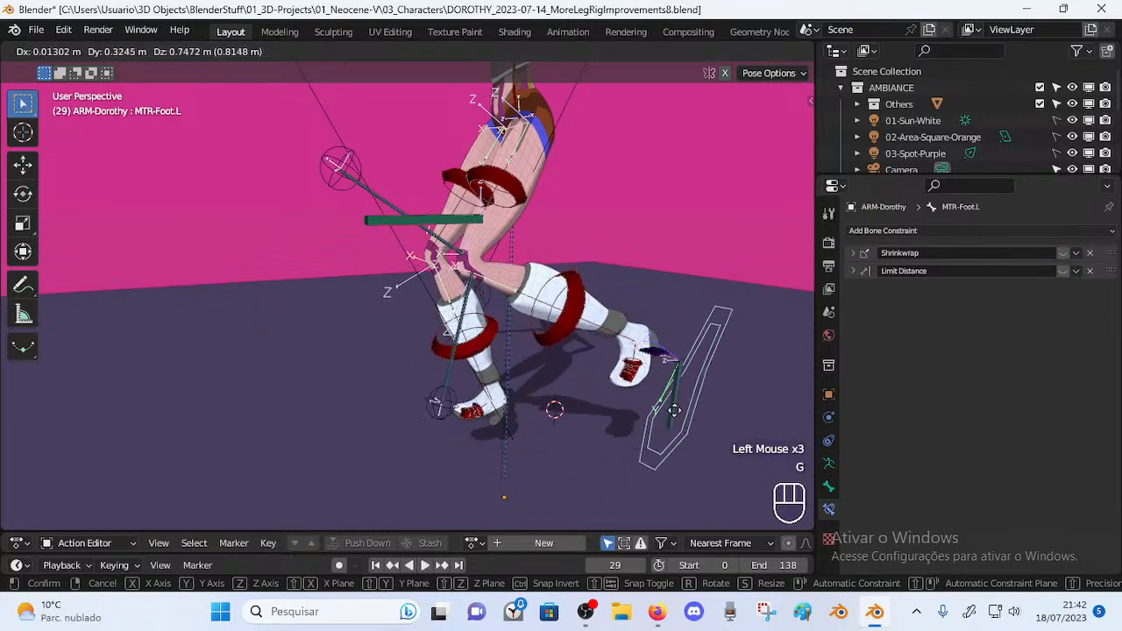
{"action": "left_click", "coordinate": [677, 410]}
Disable the Copy Rotation.001 constraint on MCH-Shin.L and collapse its settings
{"action": "left_click", "coordinate": [417, 344]}
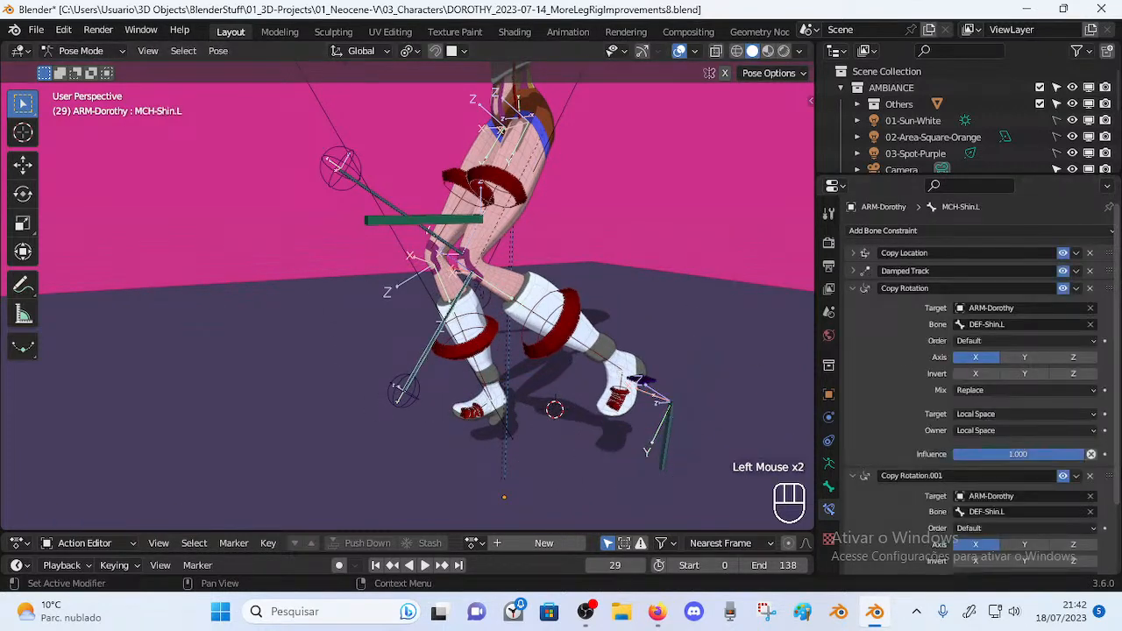
{"action": "left_click", "coordinate": [1063, 475]}
{"action": "left_click", "coordinate": [853, 475]}
Move MTR-Foot.L repeatedly to test the shin pole with only the original Copy Rotation constraint active
{"action": "left_click", "coordinate": [671, 437]}
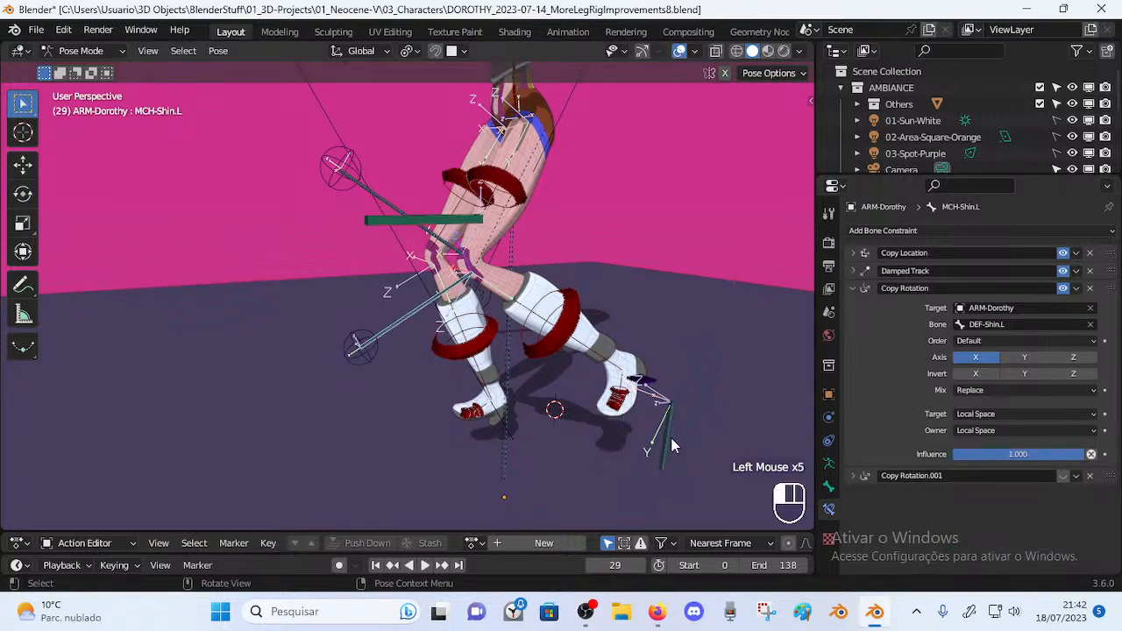
{"action": "key", "text": "g"}
{"action": "left_click", "coordinate": [688, 443]}
{"action": "scroll", "coordinate": [675, 403], "scroll_direction": "down", "scroll_amount": 1}
{"action": "key", "text": "g"}
{"action": "left_click", "coordinate": [551, 393]}
{"action": "key", "text": "g"}
{"action": "left_click", "coordinate": [642, 312]}
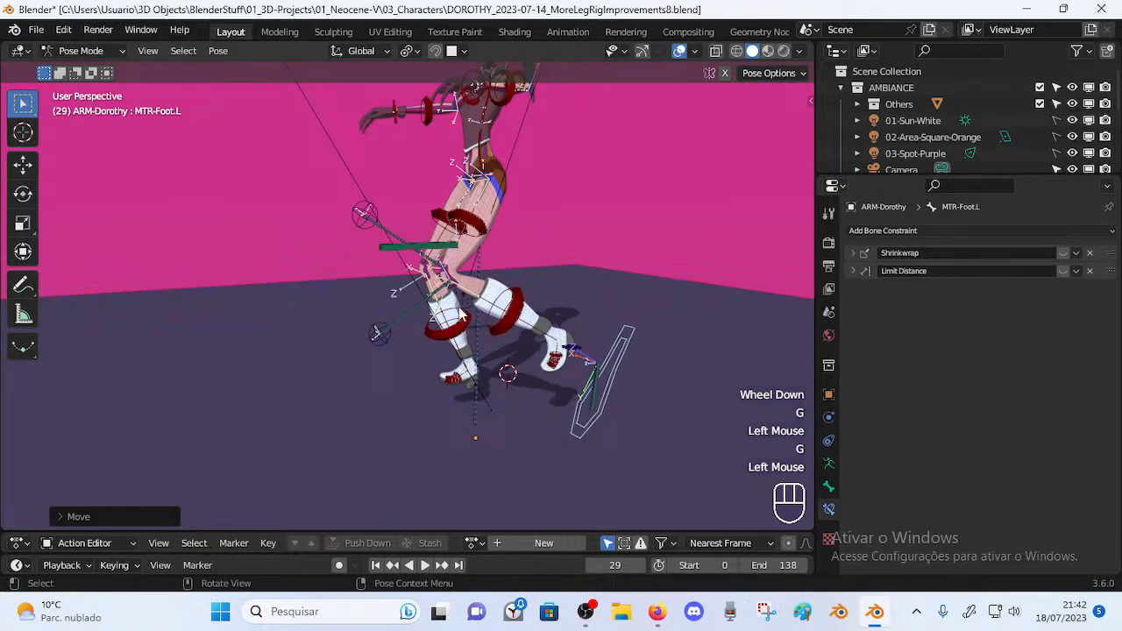
Raise MTR-Foot.L behind the figure until the left shin is roughly horizontal
{"action": "scroll", "coordinate": [401, 314], "scroll_direction": "up", "scroll_amount": 1}
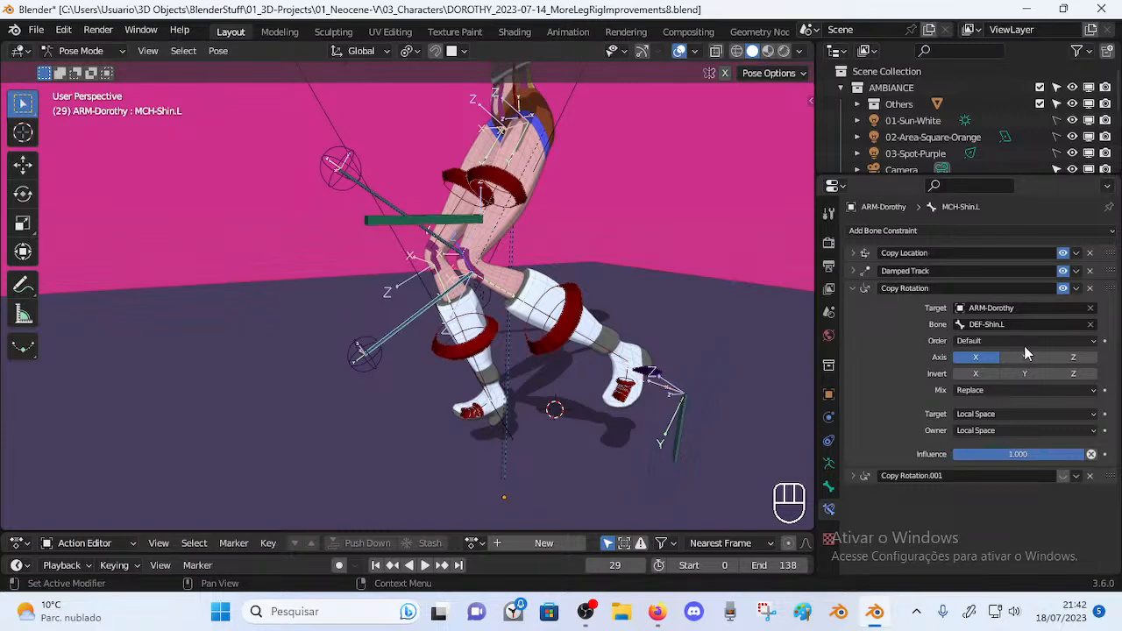
{"action": "scroll", "coordinate": [638, 365], "scroll_direction": "down", "scroll_amount": 1}
{"action": "left_click", "coordinate": [664, 384]}
{"action": "key", "text": "g"}
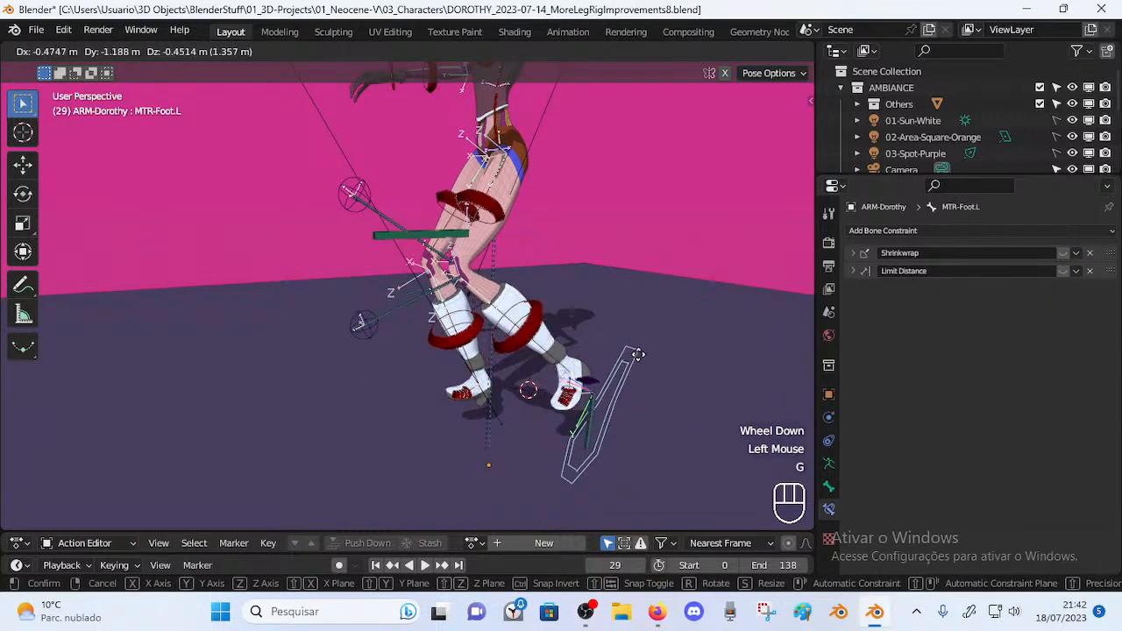
{"action": "left_click", "coordinate": [628, 310]}
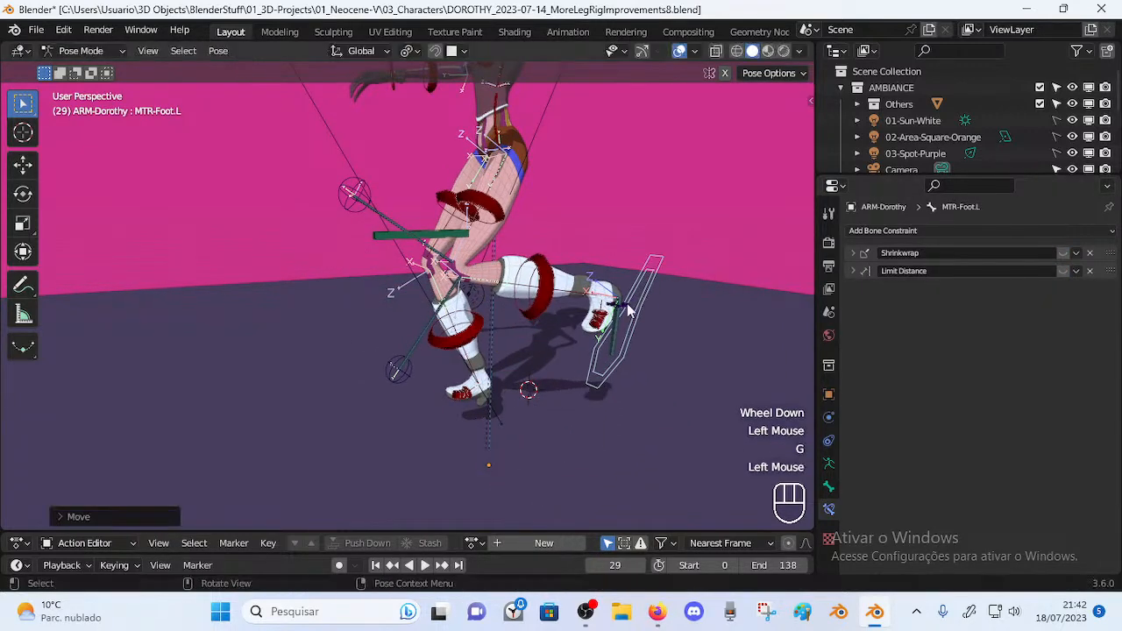
Review the settings of both Copy Rotation constraints on MCH-Shin.L, including the mix mode of Copy Rotation.001
{"action": "left_click", "coordinate": [418, 326]}
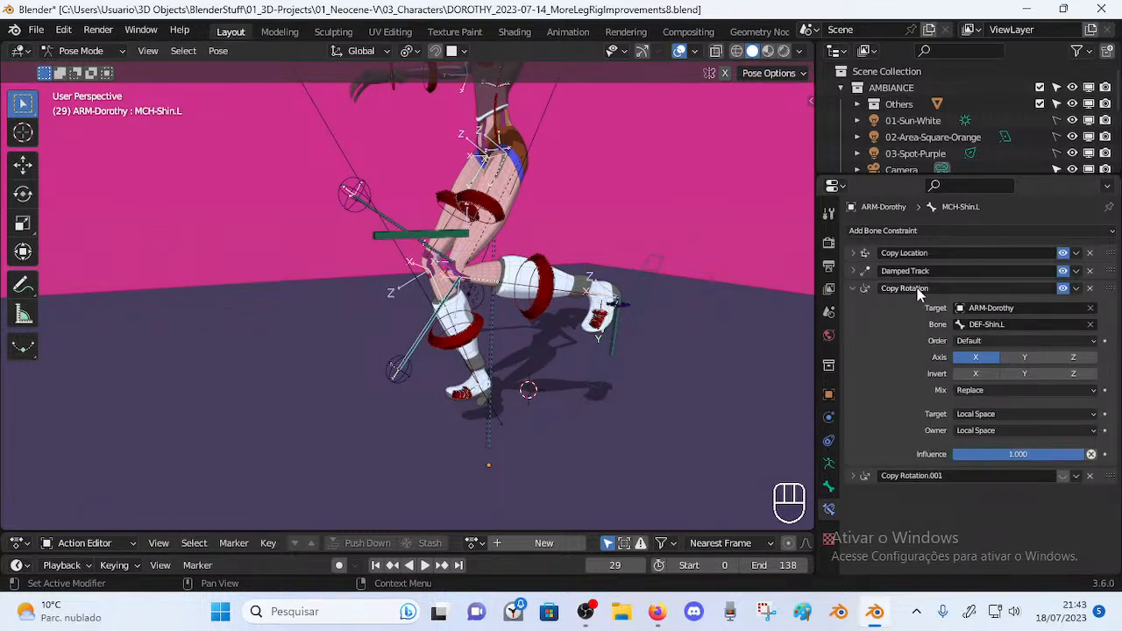
{"action": "left_click", "coordinate": [855, 289]}
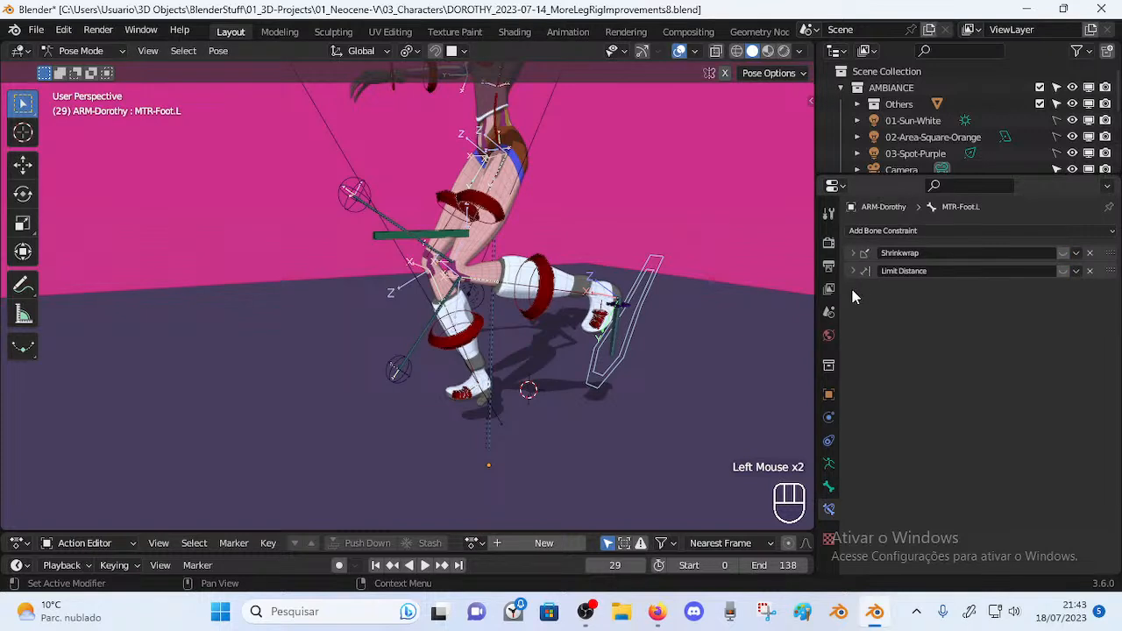
{"action": "left_click", "coordinate": [855, 288]}
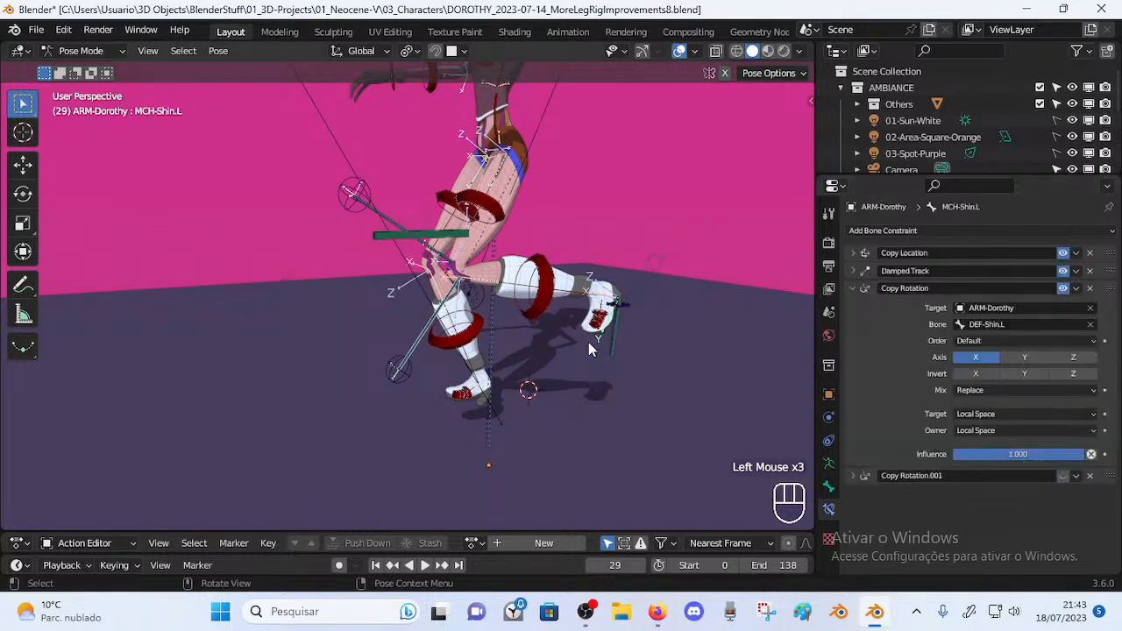
{"action": "left_click", "coordinate": [854, 475]}
{"action": "scroll", "coordinate": [854, 474], "scroll_direction": "down", "scroll_amount": 3}
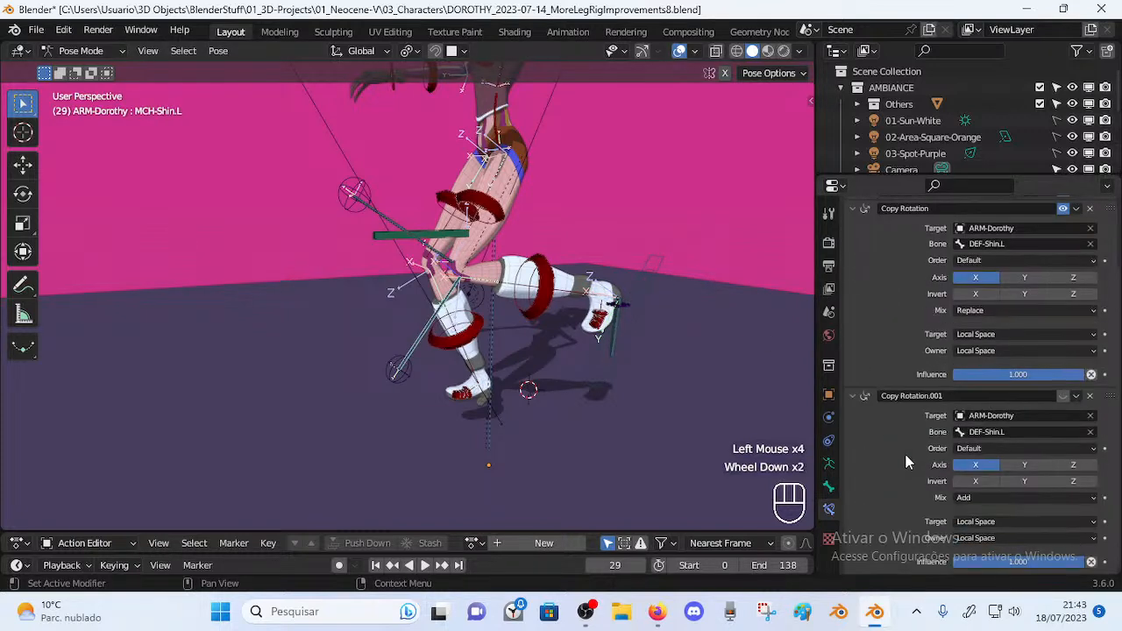
{"action": "left_click", "coordinate": [964, 497]}
{"action": "left_click", "coordinate": [966, 496]}
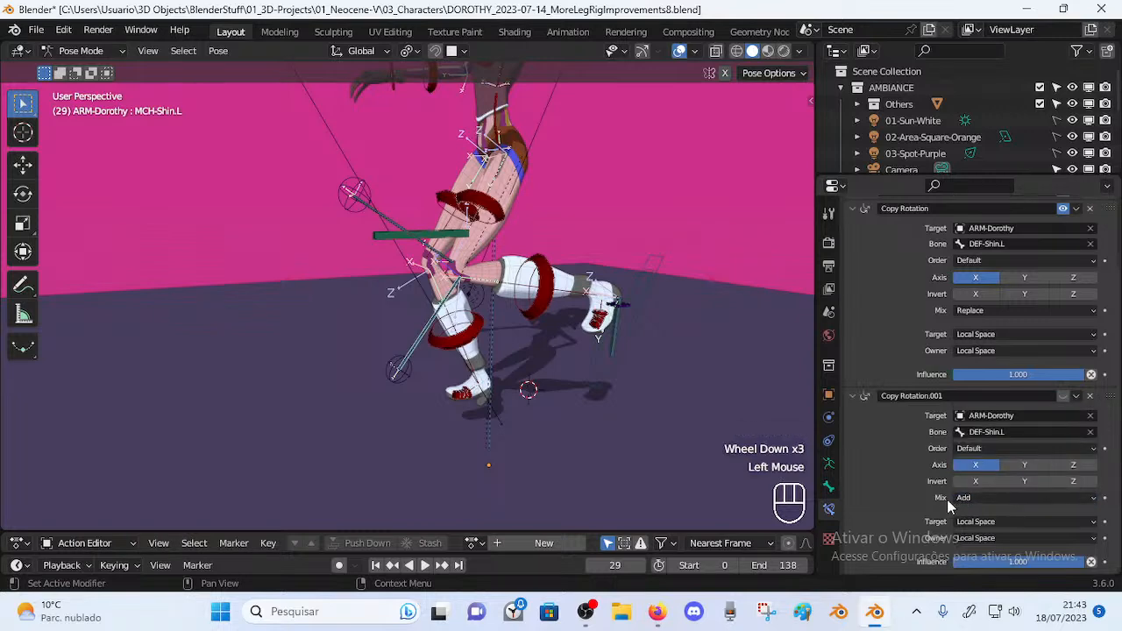
Check the live stream's status and chat in YouTube Studio in Firefox, and return to Blender
{"action": "left_click", "coordinate": [656, 610]}
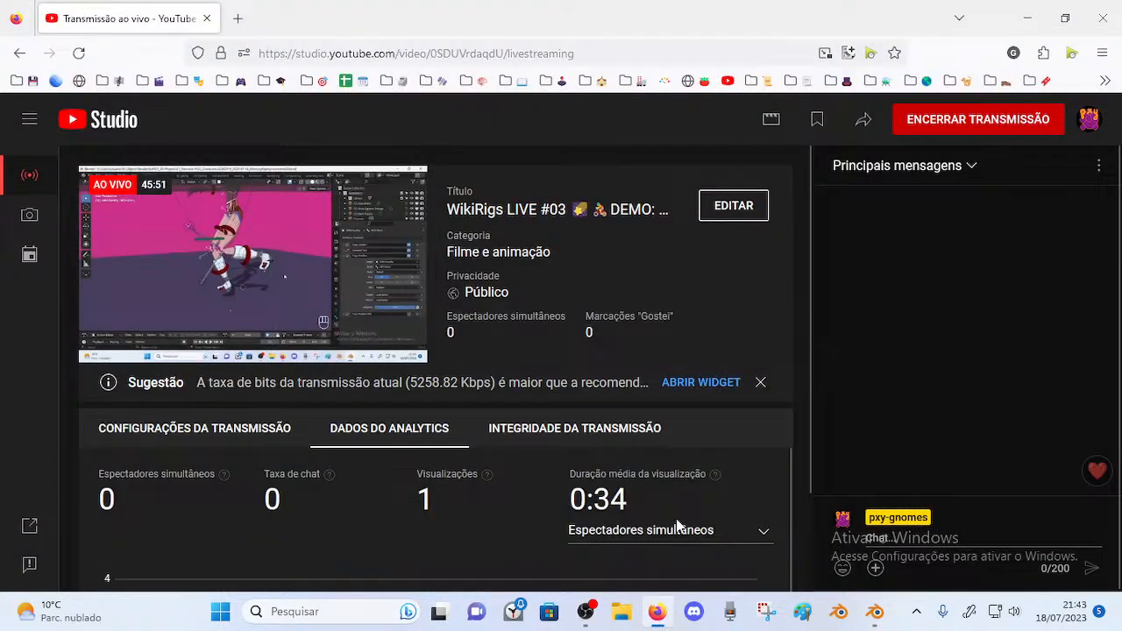
{"action": "left_click", "coordinate": [874, 611]}
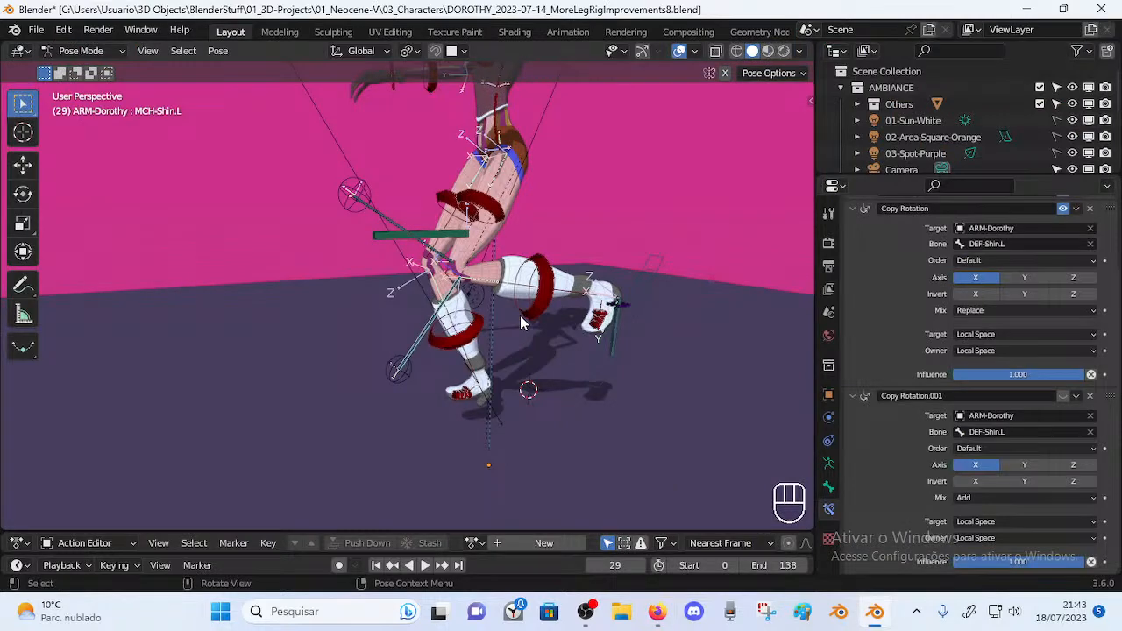
Select all bones of the rig and reset them to the default pose
{"action": "middle_click_drag", "start_coordinate": [520, 322], "coordinate": [494, 327]}
{"action": "key", "text": "a"}
{"action": "key", "text": "alt+q"}
{"action": "key", "text": "alt+q"}
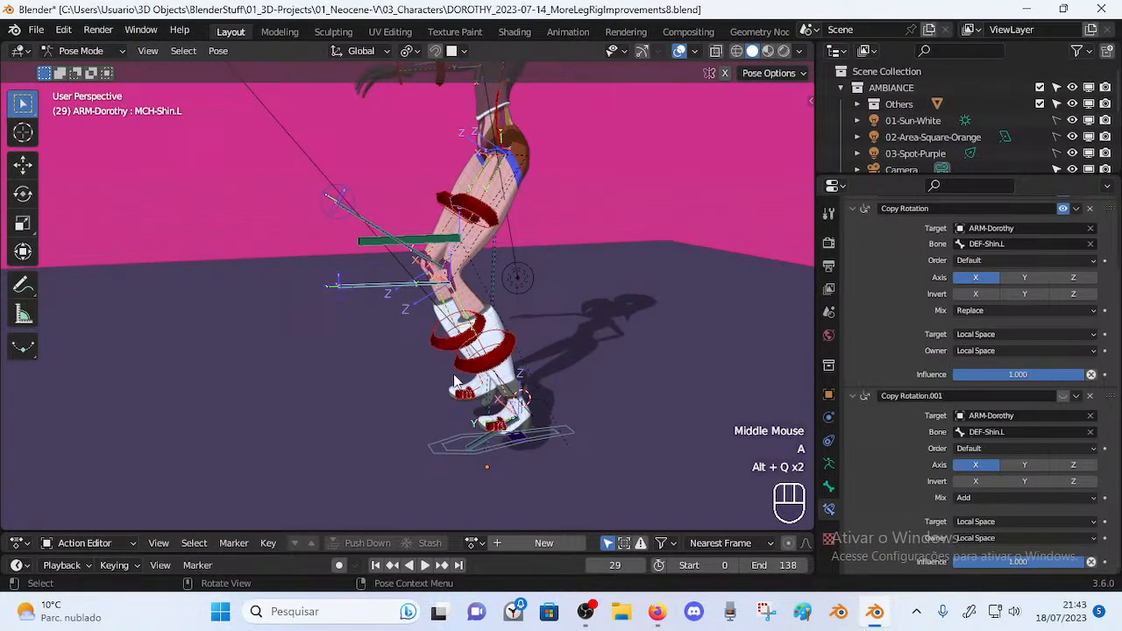
Move MTR-Foot.L outward from the body so the left leg stands apart from the right
{"action": "left_click", "coordinate": [858, 395]}
{"action": "left_click", "coordinate": [555, 440]}
{"action": "middle_click_drag", "start_coordinate": [517, 433], "coordinate": [619, 415]}
{"action": "key", "text": "g"}
{"action": "left_click", "coordinate": [519, 412]}
{"action": "middle_click_drag", "start_coordinate": [536, 407], "coordinate": [387, 396]}
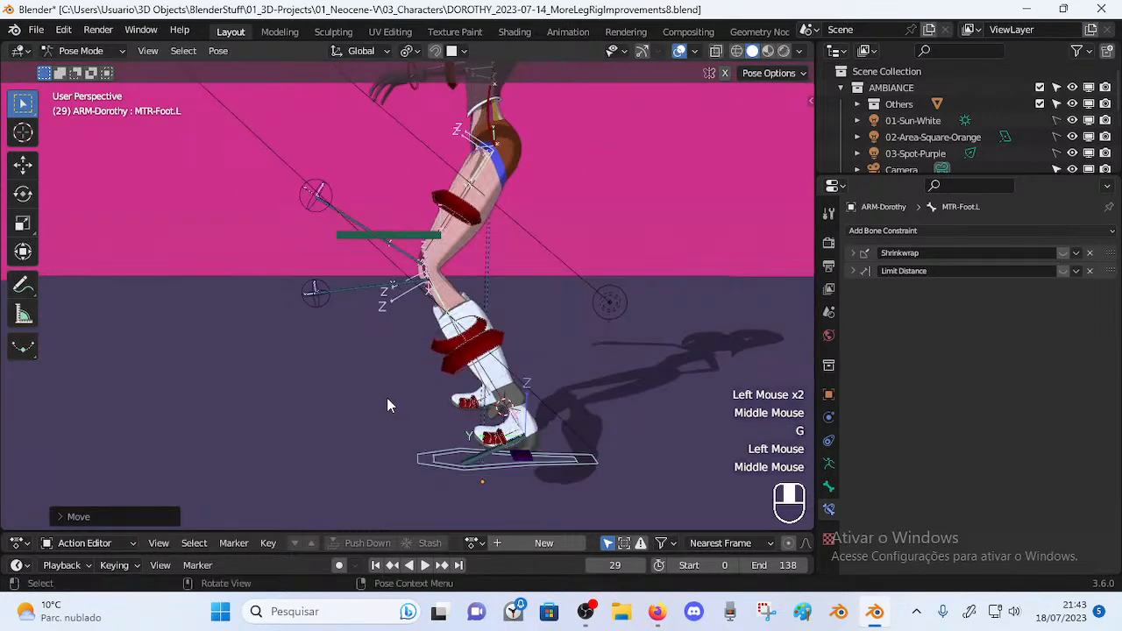
{"action": "middle_click_drag", "start_coordinate": [470, 438], "coordinate": [510, 389]}
Examine the left foot's bones in Edit Mode, and return to Pose Mode
{"action": "left_click", "coordinate": [535, 417]}
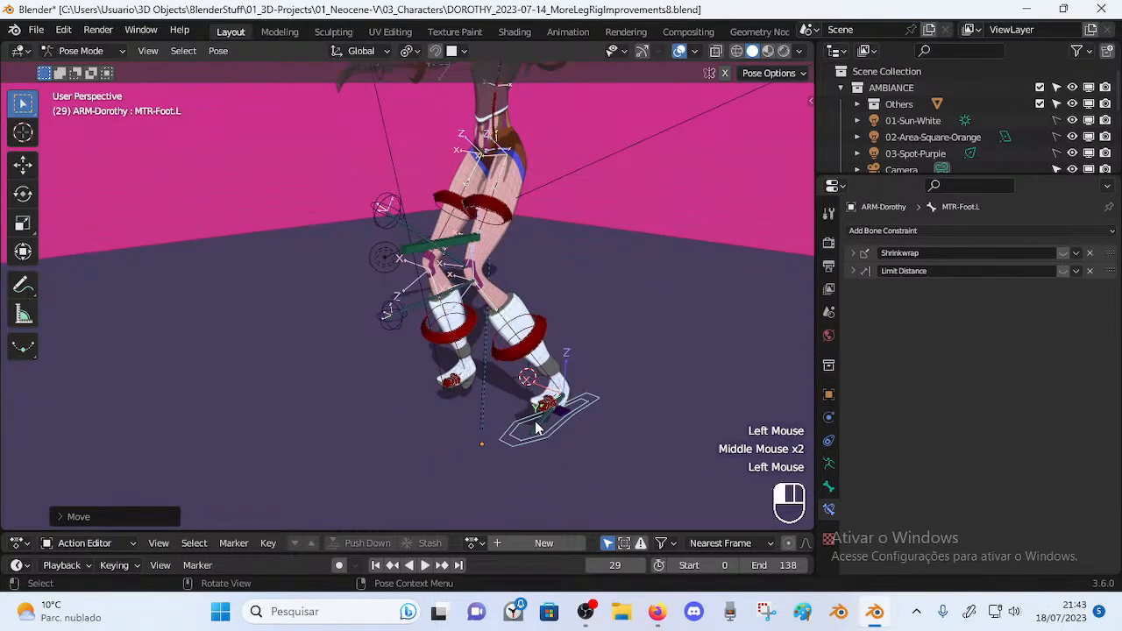
{"action": "key", "text": "Tab"}
{"action": "middle_click_drag", "start_coordinate": [532, 418], "coordinate": [535, 346]}
{"action": "middle_click_drag", "start_coordinate": [644, 350], "coordinate": [563, 349]}
{"action": "left_click", "coordinate": [523, 372]}
{"action": "key", "text": "Tab"}
Select DEF-Foot.L inside the left shoe and review its Copy Transforms constraint
{"action": "scroll", "coordinate": [597, 412], "scroll_direction": "up", "scroll_amount": 1}
{"action": "scroll", "coordinate": [597, 412], "scroll_direction": "up", "scroll_amount": 1}
{"action": "scroll", "coordinate": [507, 332], "scroll_direction": "up", "scroll_amount": 2}
{"action": "left_click", "coordinate": [585, 375]}
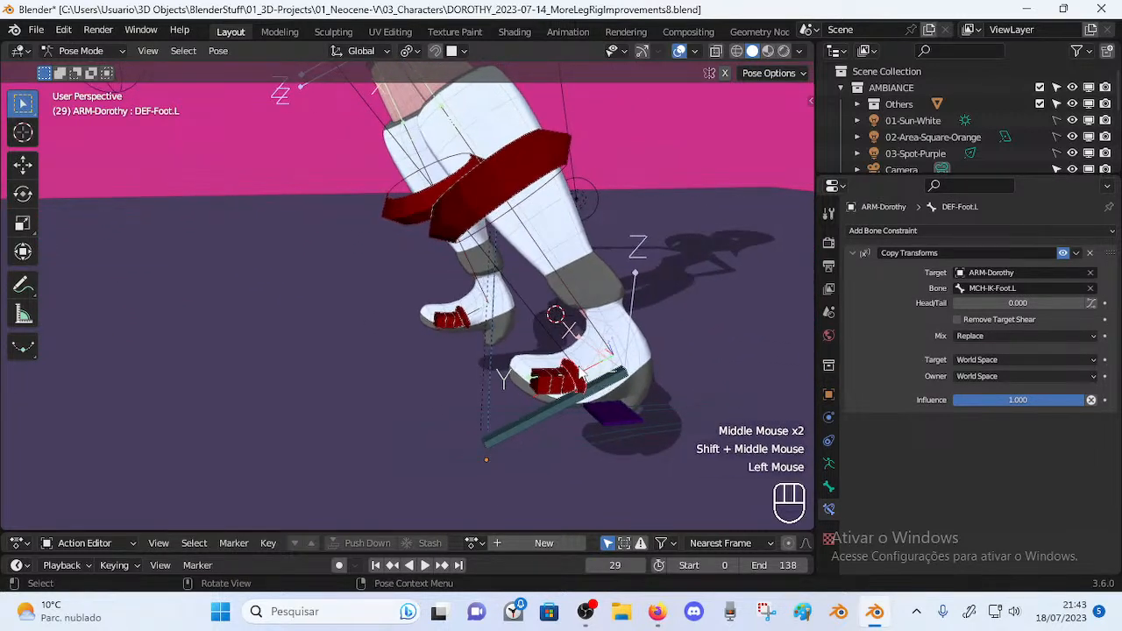
{"action": "left_click", "coordinate": [554, 379]}
{"action": "left_click", "coordinate": [582, 375]}
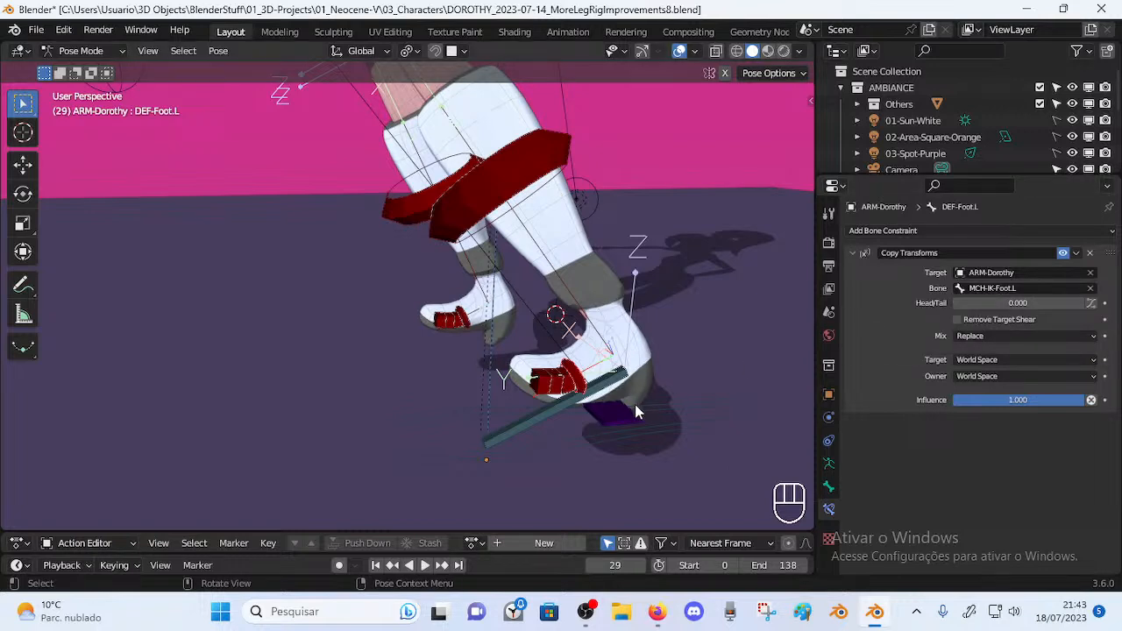
Select MCH-IK-Foot.L and examine its constraints and its placement relative to the left foot
{"action": "left_click", "coordinate": [621, 377]}
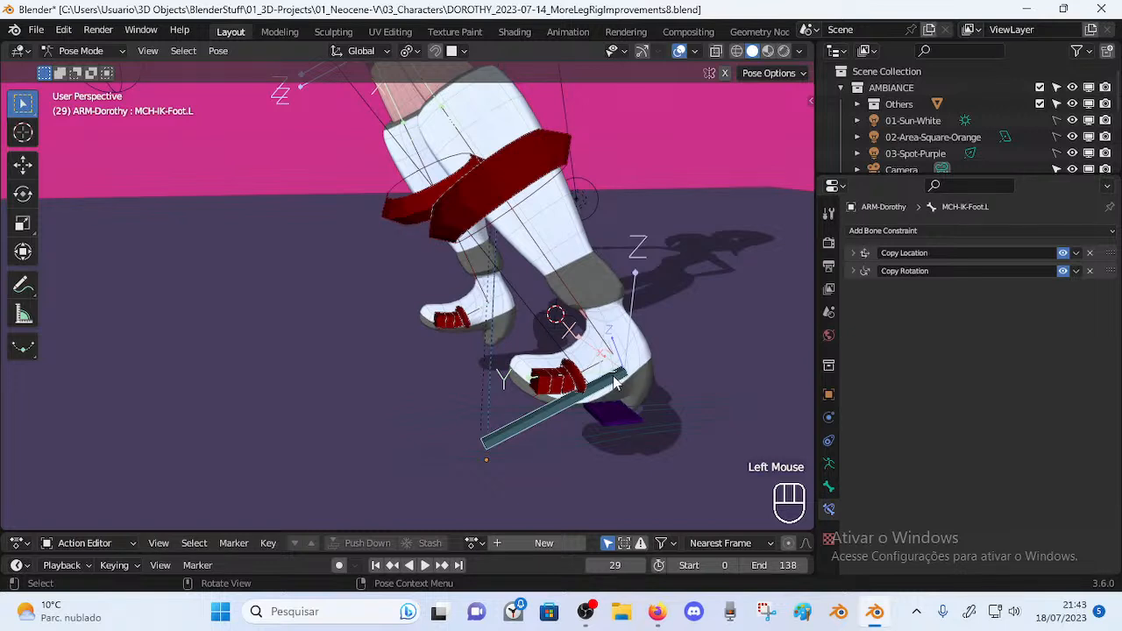
{"action": "left_click", "coordinate": [558, 403]}
{"action": "left_click", "coordinate": [558, 403]}
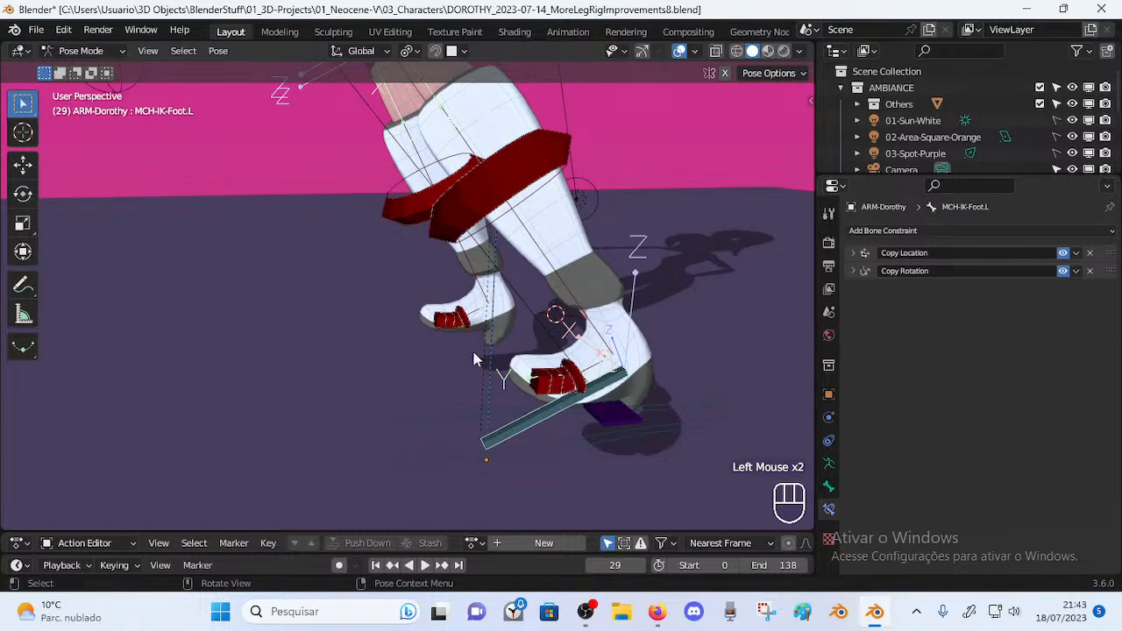
{"action": "middle_click_drag", "start_coordinate": [171, 140], "coordinate": [455, 213]}
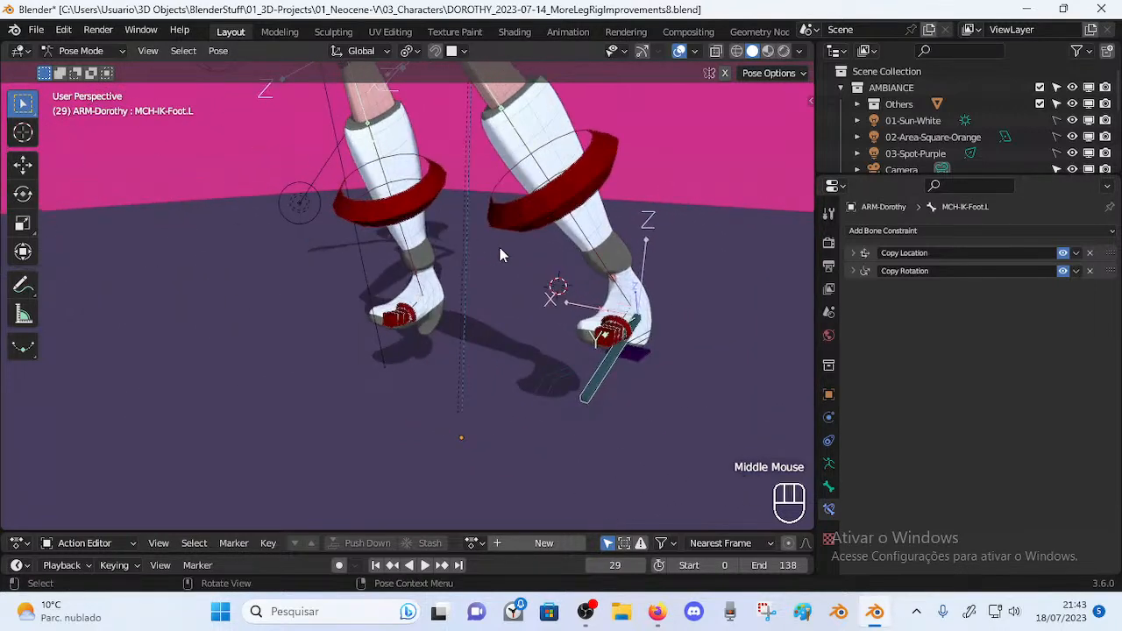
{"action": "middle_click_drag", "start_coordinate": [611, 370], "coordinate": [569, 368]}
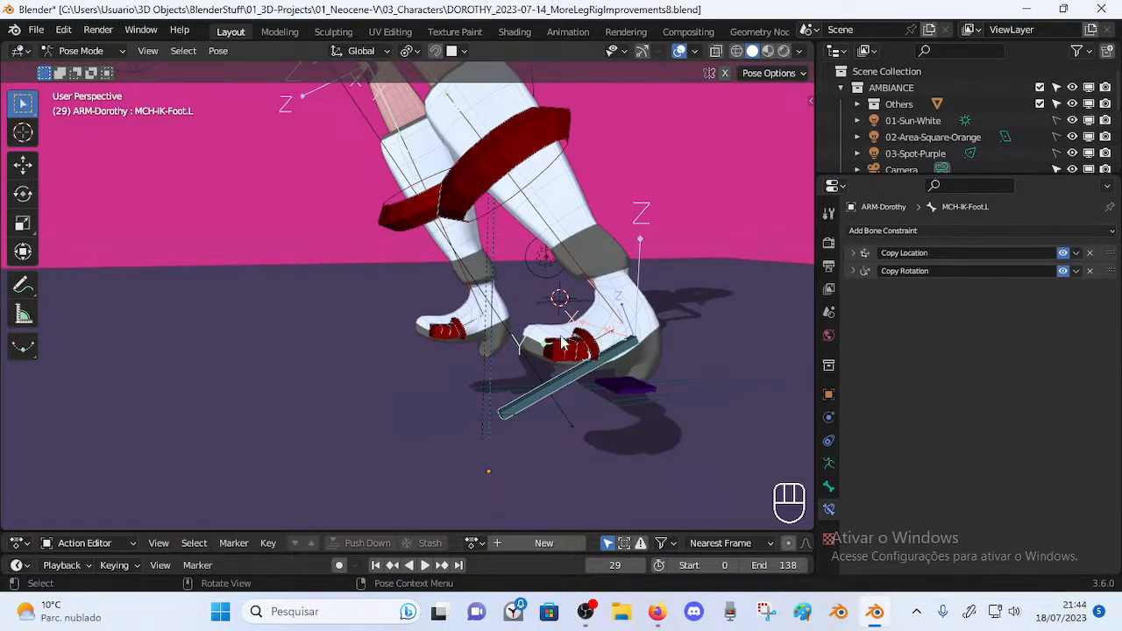
Switch the armature to Edit Mode and circle-select the overlapping bones of the left foot
{"action": "key", "text": "Tab"}
{"action": "middle_click_drag", "start_coordinate": [575, 361], "coordinate": [683, 302]}
{"action": "scroll", "coordinate": [491, 346], "scroll_direction": "down", "scroll_amount": 1}
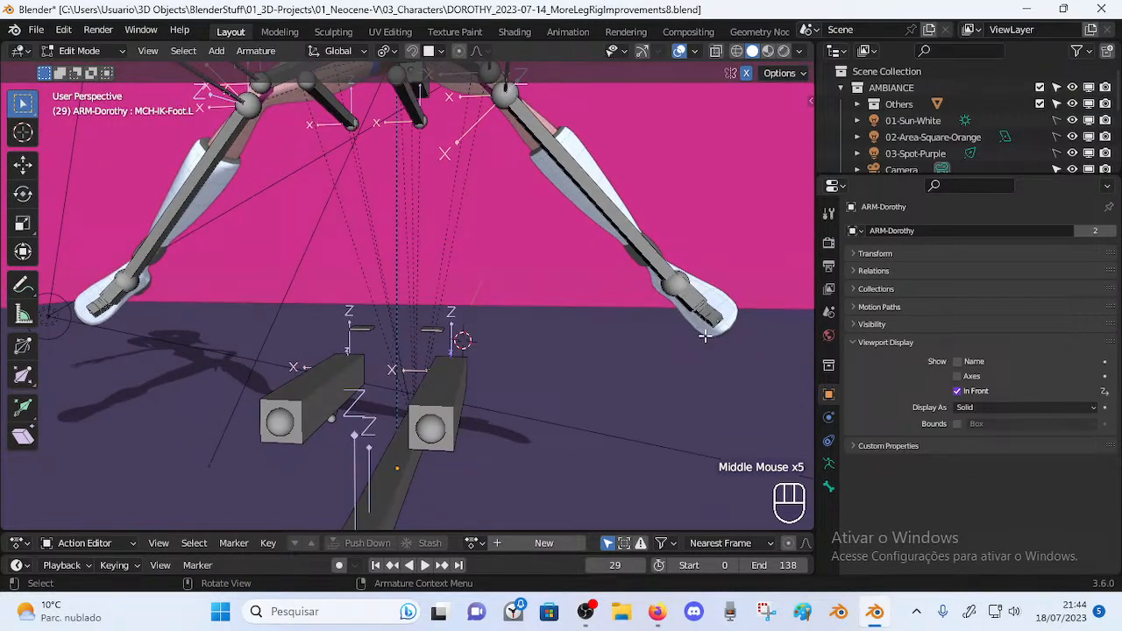
{"action": "key", "text": "c"}
{"action": "right_click", "coordinate": [692, 299]}
{"action": "key", "text": "alt+a"}
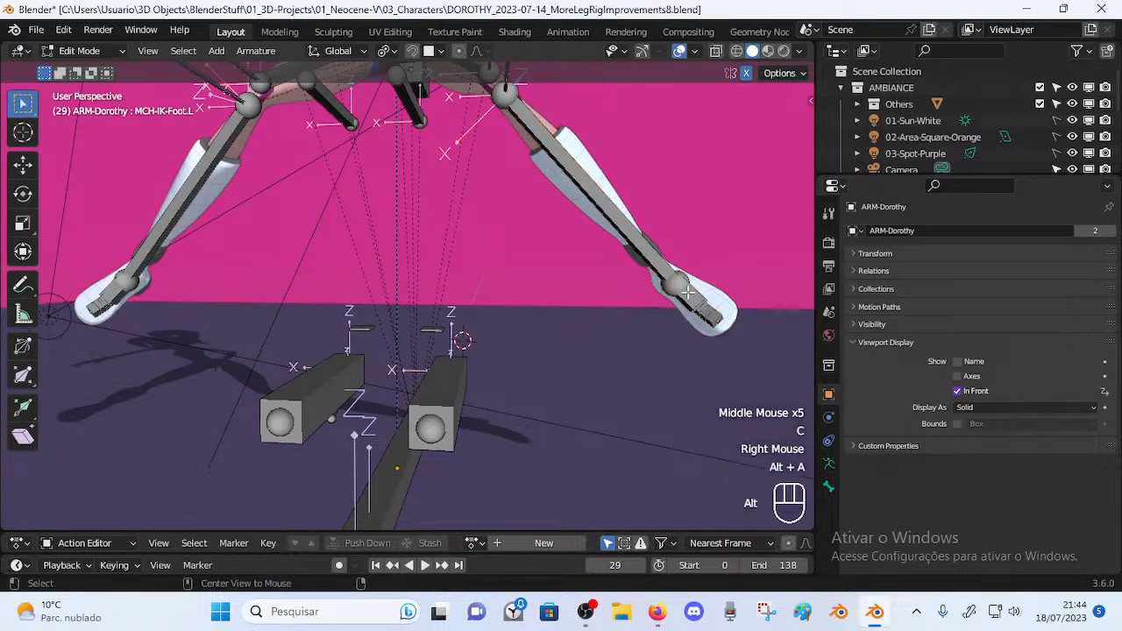
{"action": "key", "text": "c"}
{"action": "right_click", "coordinate": [693, 298]}
{"action": "scroll", "coordinate": [695, 304], "scroll_direction": "down", "scroll_amount": 1}
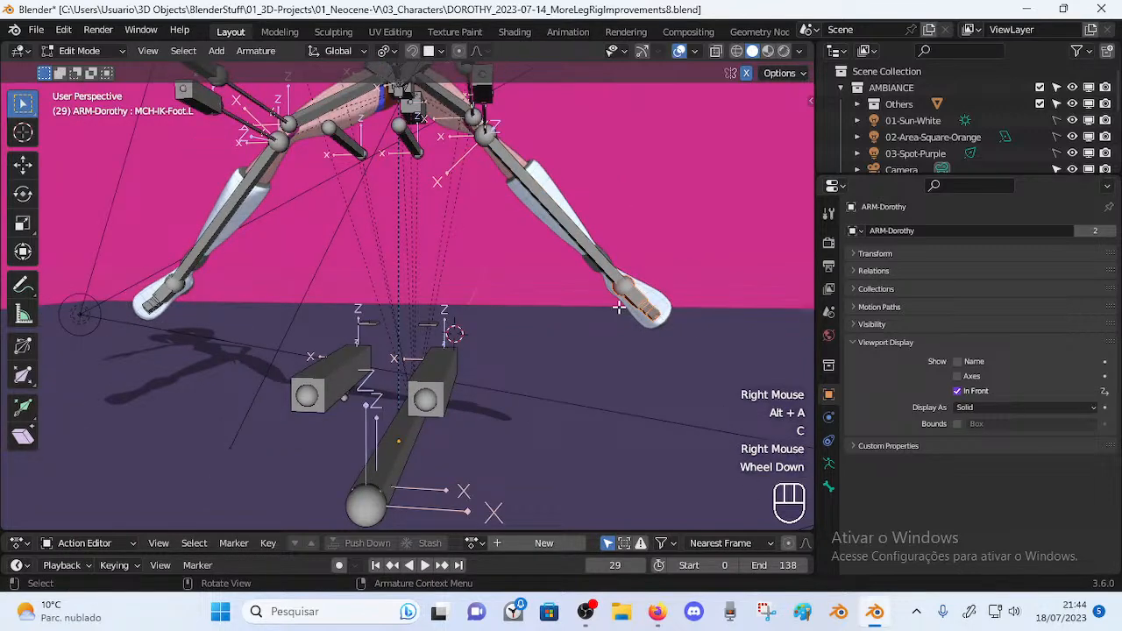
Select the left foot master bone MTR-Foot.L in Edit Mode and examine its placement relative to the leg
{"action": "scroll", "coordinate": [618, 307], "scroll_direction": "up", "scroll_amount": 1}
{"action": "middle_click_drag", "start_coordinate": [618, 307], "coordinate": [632, 261]}
{"action": "middle_click_drag", "start_coordinate": [701, 301], "coordinate": [647, 248]}
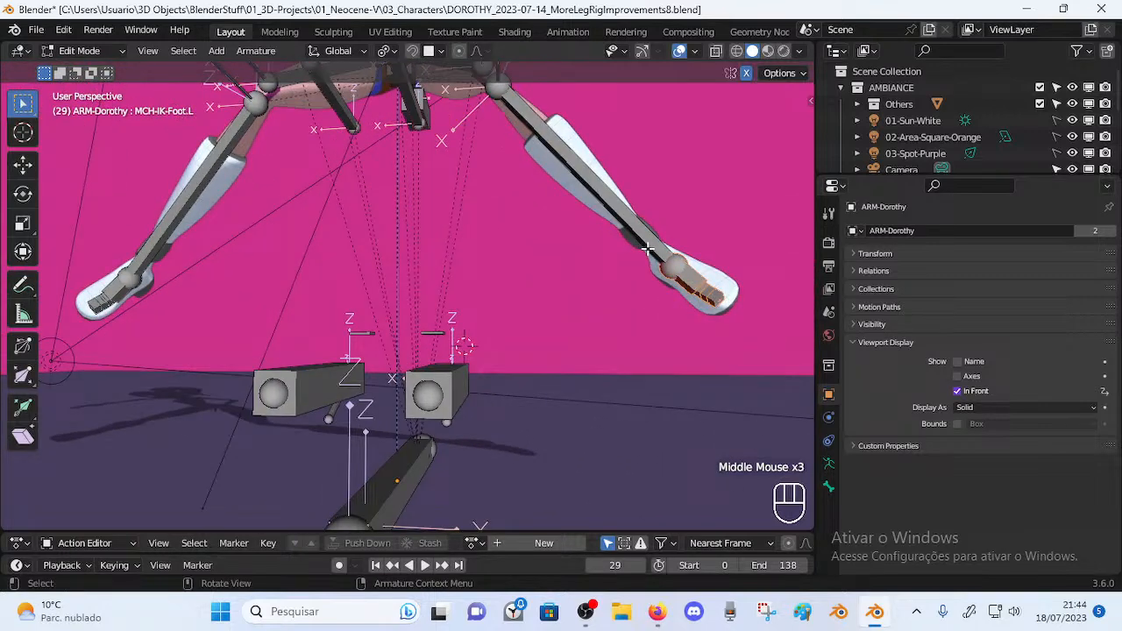
{"action": "left_click", "coordinate": [444, 369]}
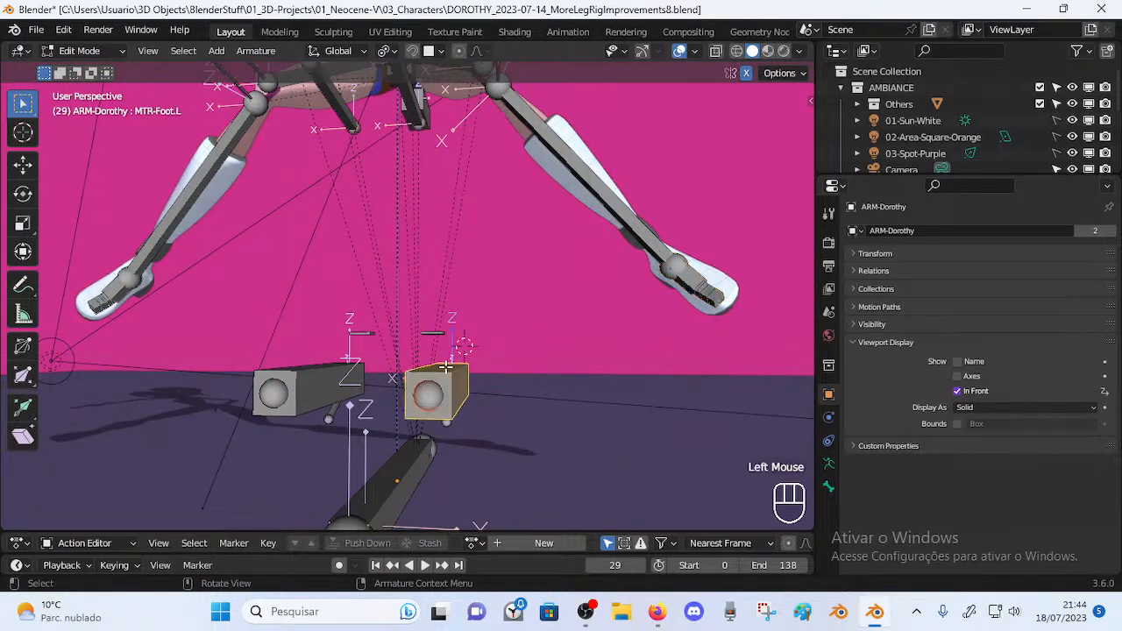
{"action": "scroll", "coordinate": [471, 360], "scroll_direction": "down", "scroll_amount": 1}
{"action": "middle_click_drag", "start_coordinate": [471, 361], "coordinate": [421, 379]}
Select the MCH-IK-Foot.L bone and compare its rest position in Edit Mode with its posed position
{"action": "left_click", "coordinate": [444, 383]}
{"action": "key", "text": "Tab"}
{"action": "scroll", "coordinate": [490, 388], "scroll_direction": "up", "scroll_amount": 2}
{"action": "key", "text": "Tab"}
{"action": "middle_click_drag", "start_coordinate": [472, 375], "coordinate": [405, 368]}
{"action": "key", "text": "Tab"}
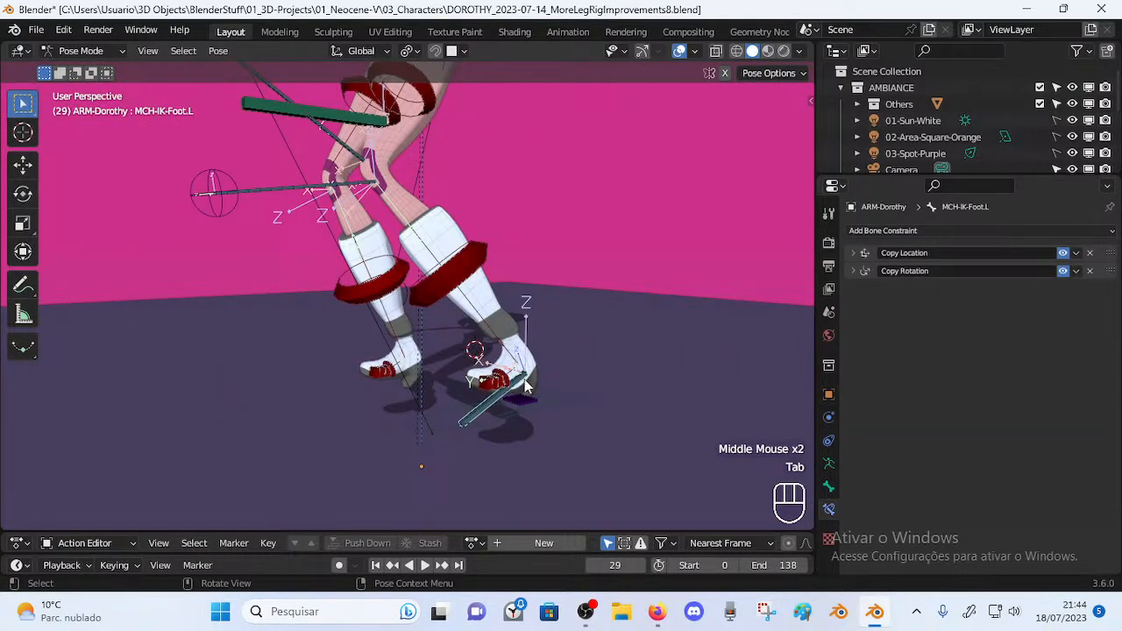
Inspect the Copy Transforms constraint of the DEF-Foot.L bone and reselect its target bone MCH-IK-Foot.L
{"action": "left_click", "coordinate": [501, 376]}
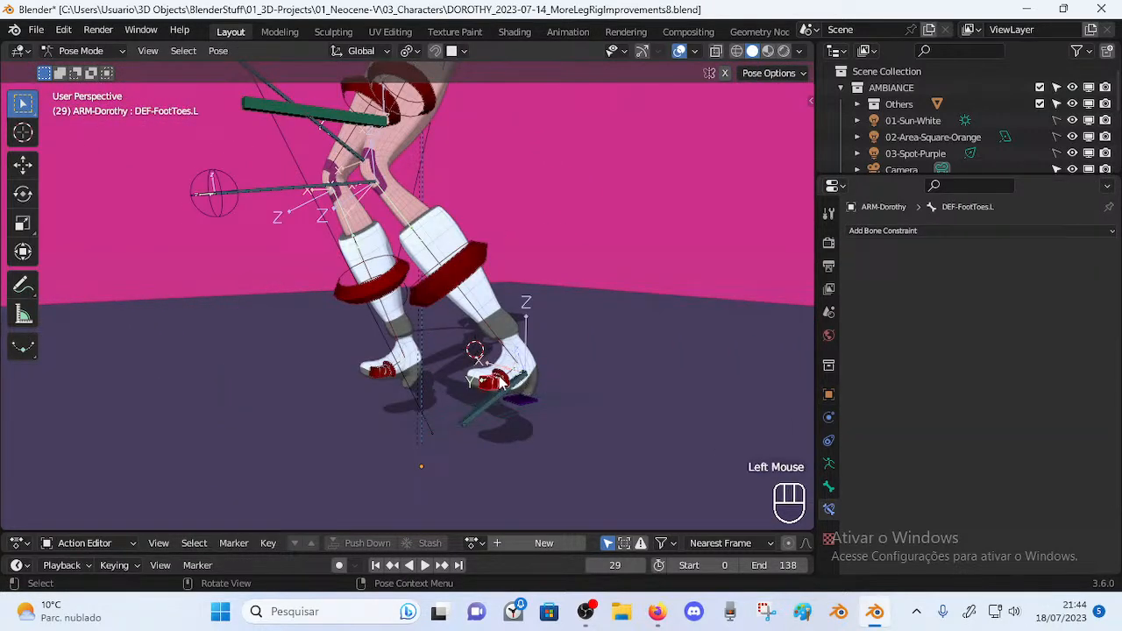
{"action": "left_click", "coordinate": [501, 376]}
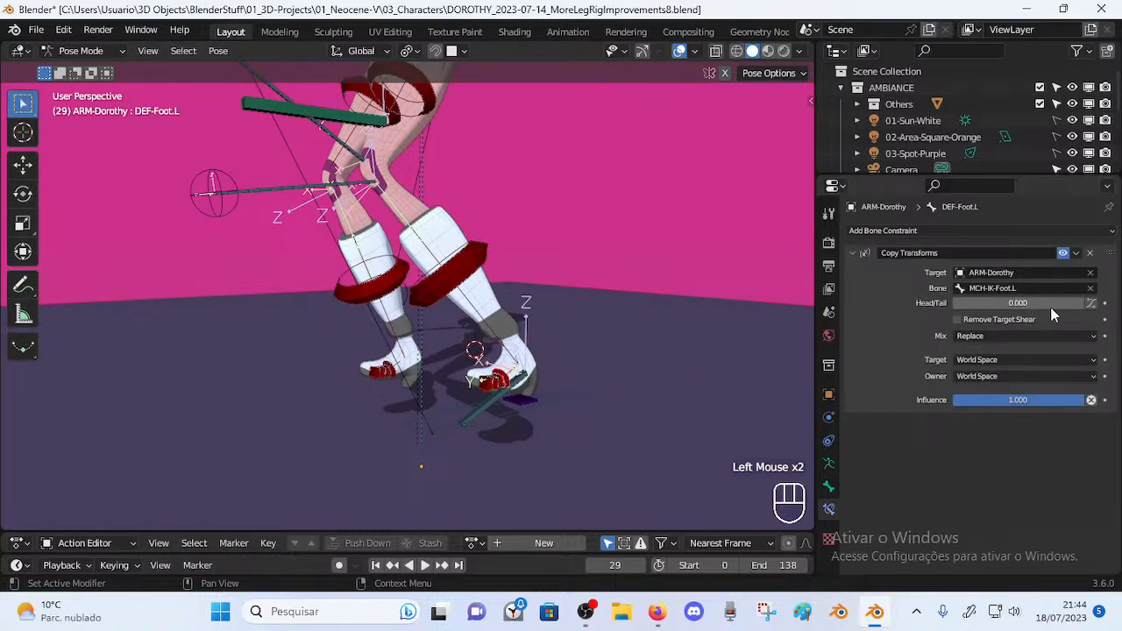
{"action": "scroll", "coordinate": [560, 332], "scroll_direction": "up", "scroll_amount": 1}
{"action": "middle_click_drag", "start_coordinate": [560, 331], "coordinate": [539, 341]}
{"action": "left_click", "coordinate": [503, 426]}
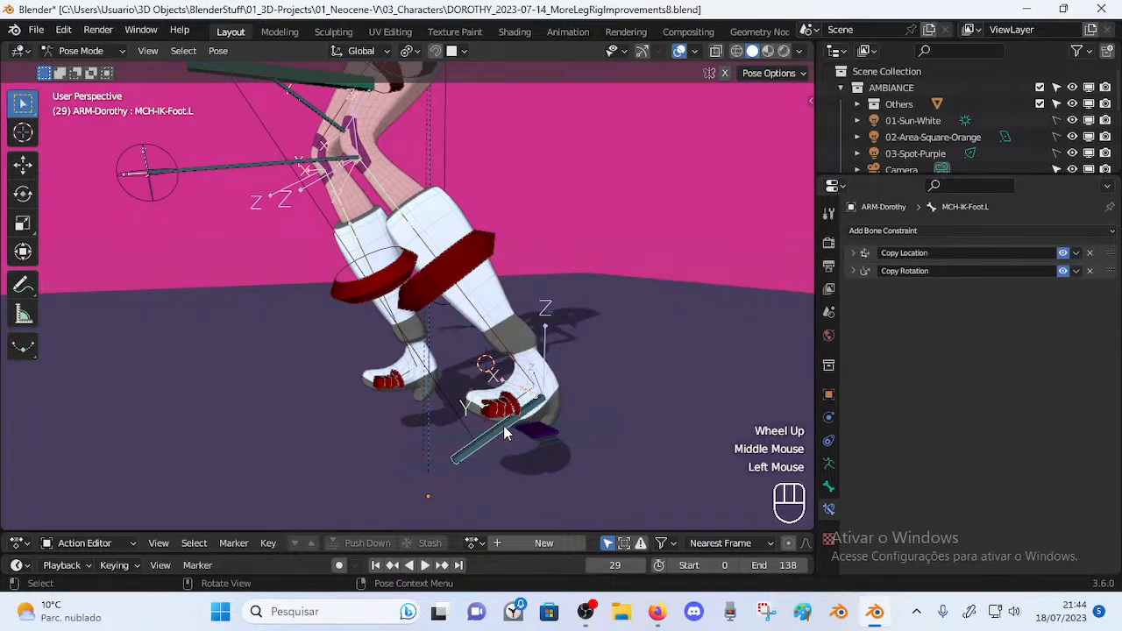
{"action": "middle_click_drag", "start_coordinate": [481, 412], "coordinate": [538, 420]}
{"action": "middle_click_drag", "start_coordinate": [456, 372], "coordinate": [464, 377]}
Select all bones and compare the feet and their control bones between Edit Mode and Pose Mode
{"action": "key", "text": "a"}
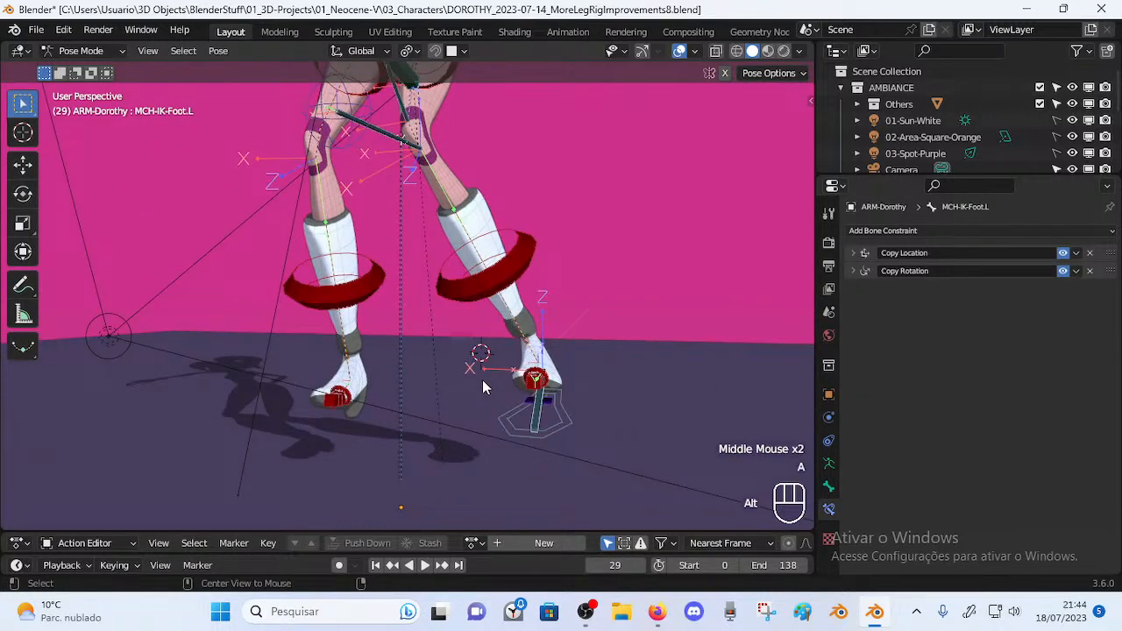
{"action": "key", "text": "alt+q"}
{"action": "key", "text": "alt+q"}
{"action": "key", "text": "Tab"}
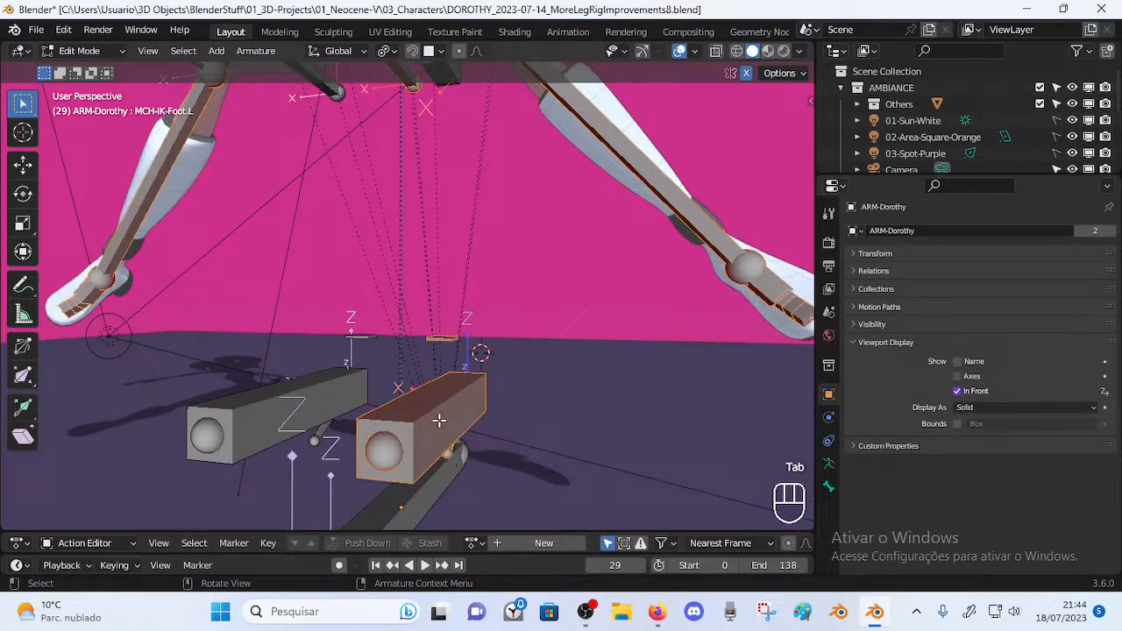
{"action": "key", "text": "Tab"}
{"action": "middle_click_drag", "start_coordinate": [495, 399], "coordinate": [407, 418]}
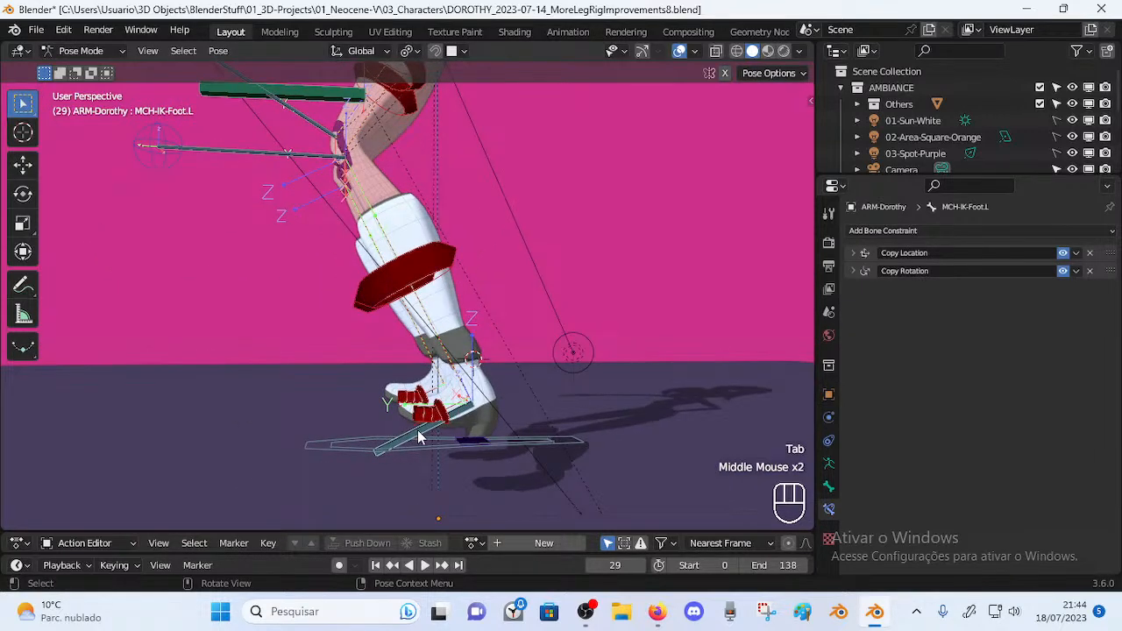
Inspect the IK constraint of the DEF-Shin.L bone and reselect its target bone MCH-IK-Foot.L
{"action": "left_click", "coordinate": [424, 435]}
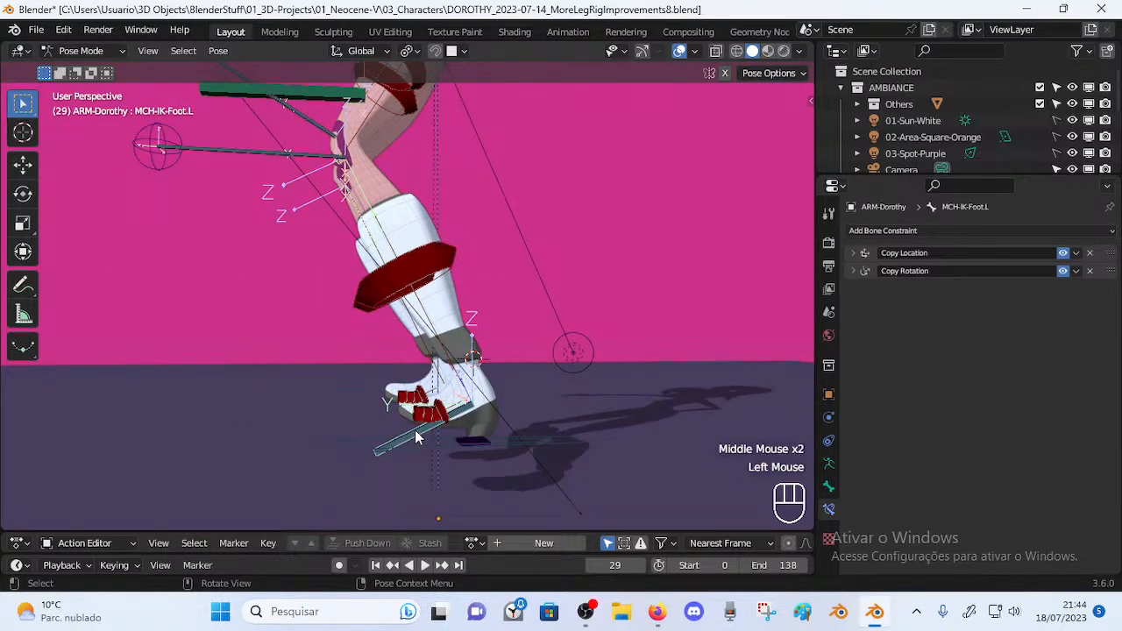
{"action": "middle_click_drag", "start_coordinate": [416, 428], "coordinate": [469, 426]}
{"action": "left_click", "coordinate": [458, 422]}
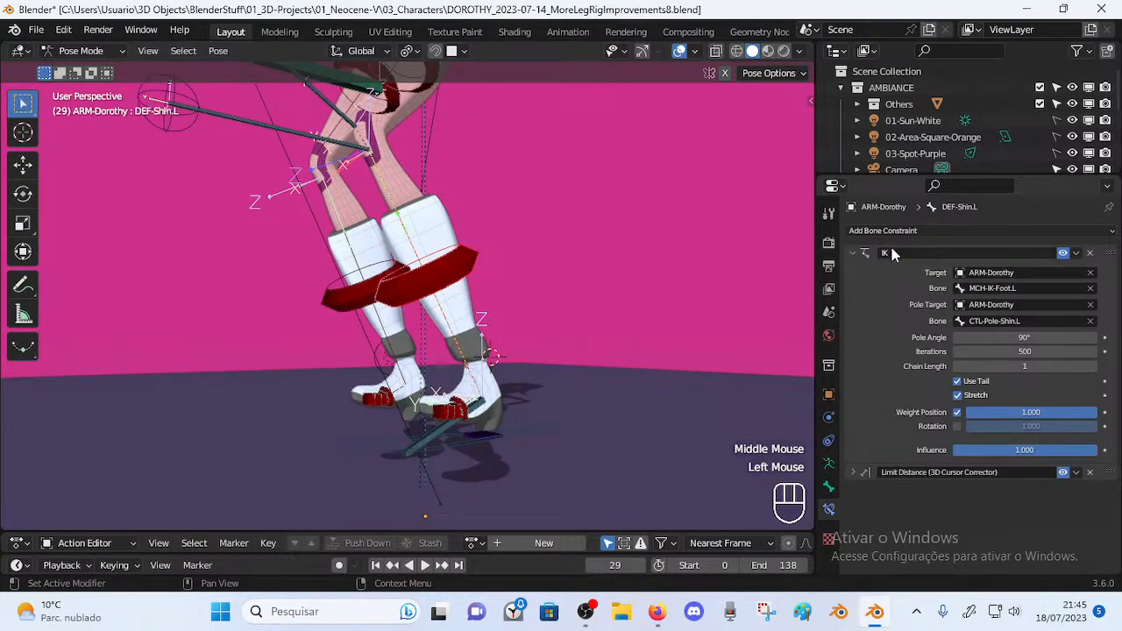
{"action": "left_click", "coordinate": [484, 438]}
{"action": "middle_click_drag", "start_coordinate": [484, 440], "coordinate": [455, 447]}
{"action": "left_click", "coordinate": [433, 441]}
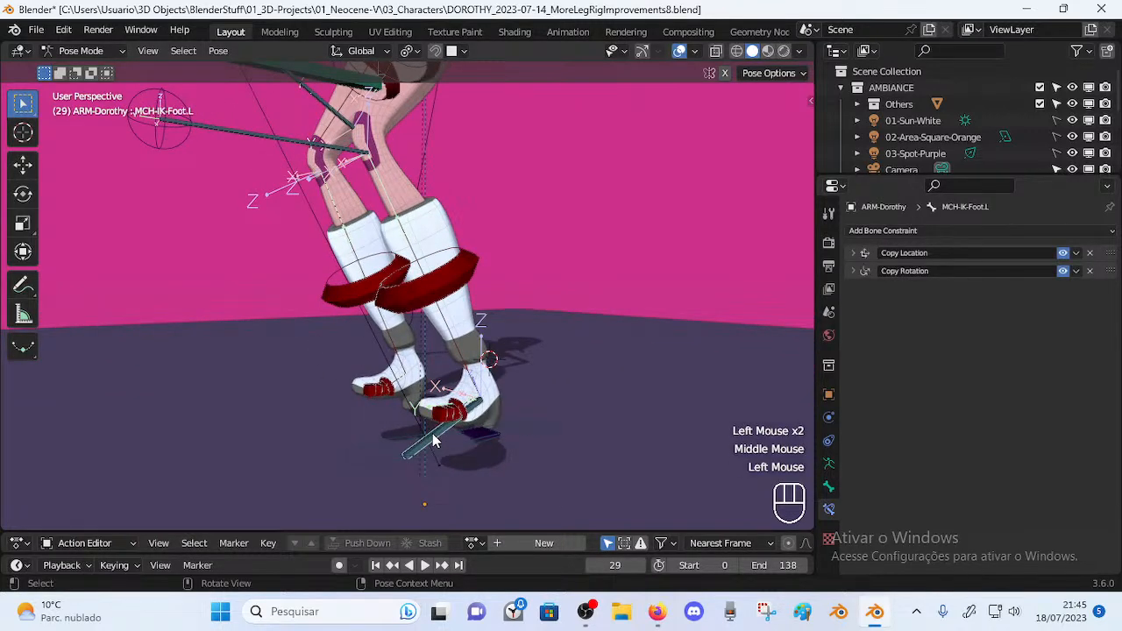
{"action": "left_click", "coordinate": [539, 421]}
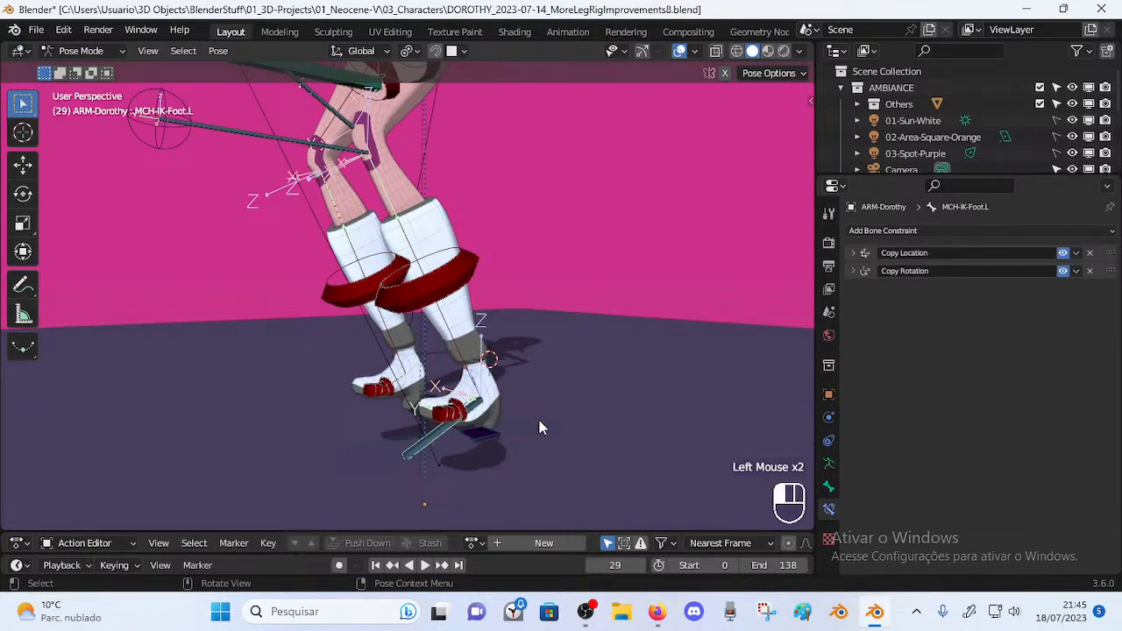
Expand the Copy Location constraint of the MCH-IK-Foot.L bone to inspect its target and space settings
{"action": "left_click", "coordinate": [447, 282]}
{"action": "middle_click_drag", "start_coordinate": [420, 354], "coordinate": [425, 410]}
{"action": "scroll", "coordinate": [458, 449], "scroll_direction": "up", "scroll_amount": 1}
{"action": "left_click", "coordinate": [405, 417]}
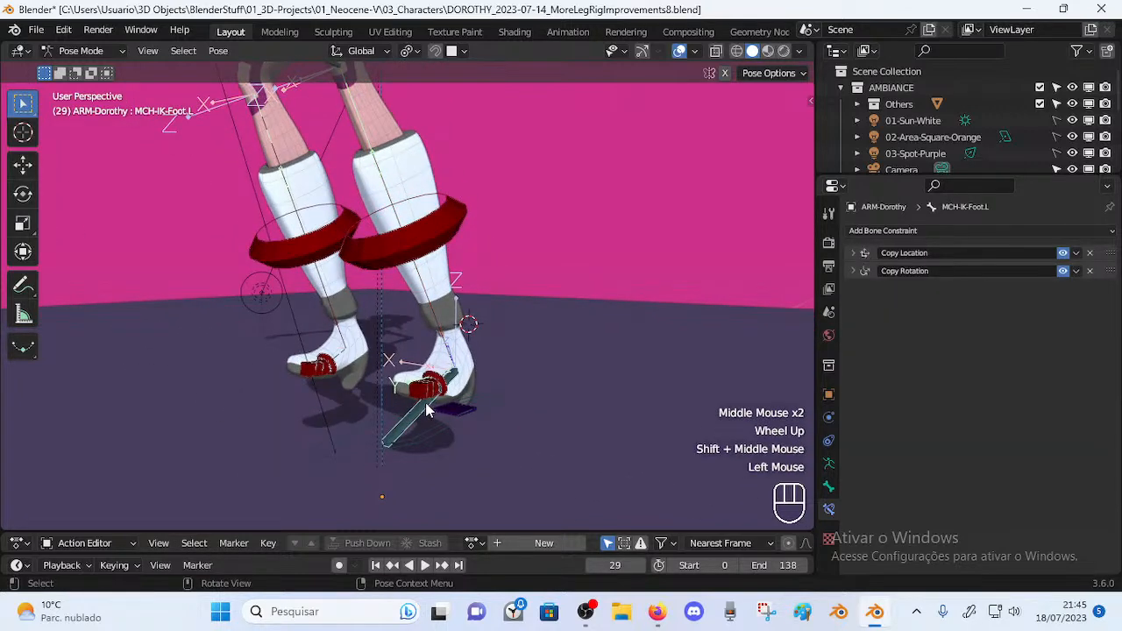
{"action": "left_click", "coordinate": [852, 254]}
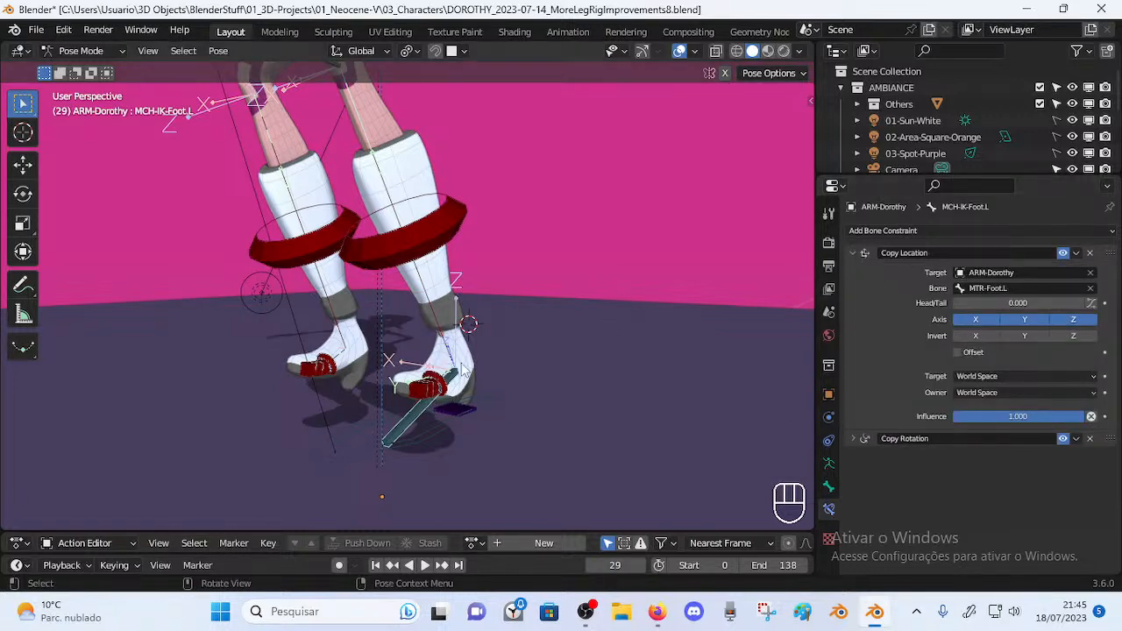
Select the MTR-Foot.L bone and compare its rest position in Edit Mode with its pose
{"action": "middle_click_drag", "start_coordinate": [606, 320], "coordinate": [438, 392]}
{"action": "left_click", "coordinate": [483, 400]}
{"action": "key", "text": "Tab"}
{"action": "middle_click_drag", "start_coordinate": [480, 405], "coordinate": [454, 378]}
{"action": "key", "text": "alt+z"}
{"action": "key", "text": "alt+z"}
{"action": "key", "text": "Tab"}
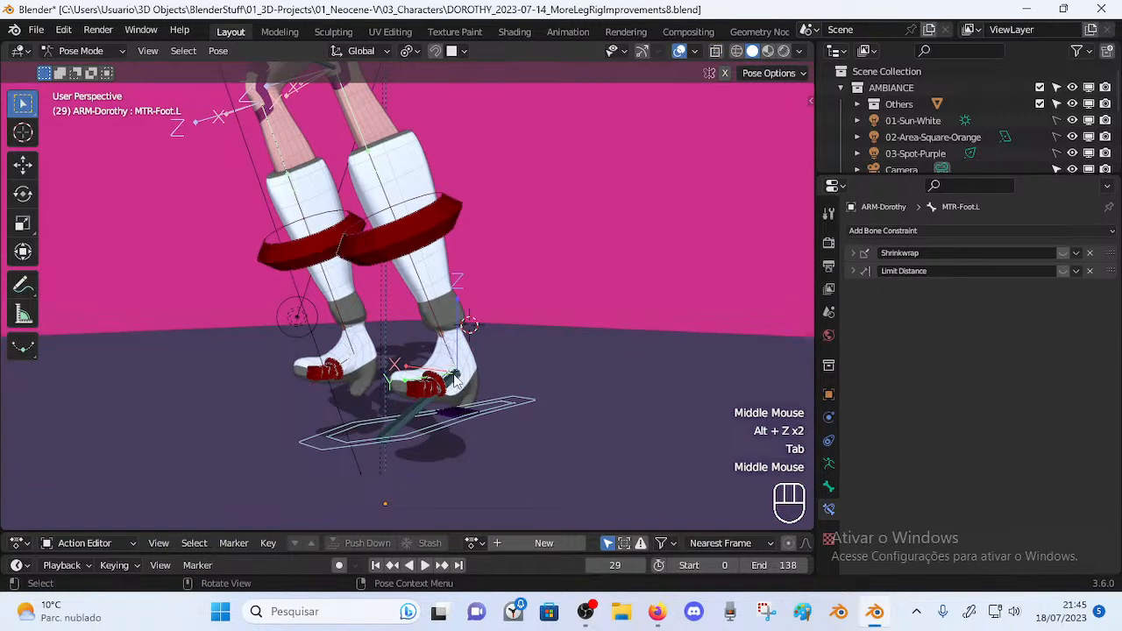
Expand the Copy Rotation constraint of MCH-IK-Foot.L and review its target space options, keeping Local Space
{"action": "left_click", "coordinate": [418, 405]}
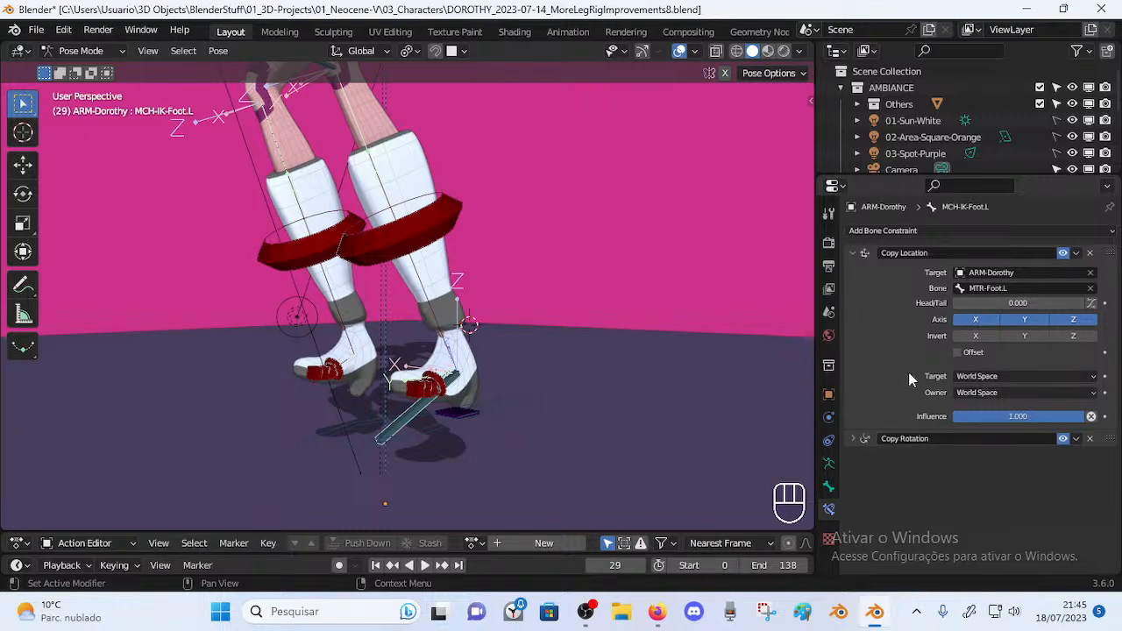
{"action": "left_click", "coordinate": [851, 440]}
{"action": "scroll", "coordinate": [855, 441], "scroll_direction": "down", "scroll_amount": 2}
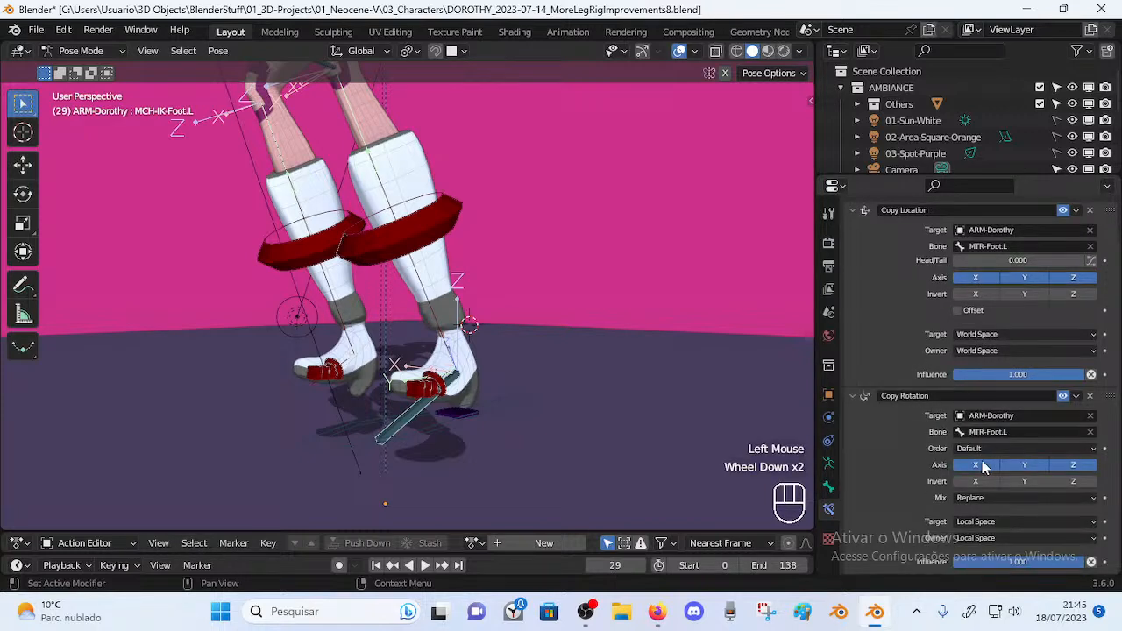
{"action": "left_click", "coordinate": [999, 523]}
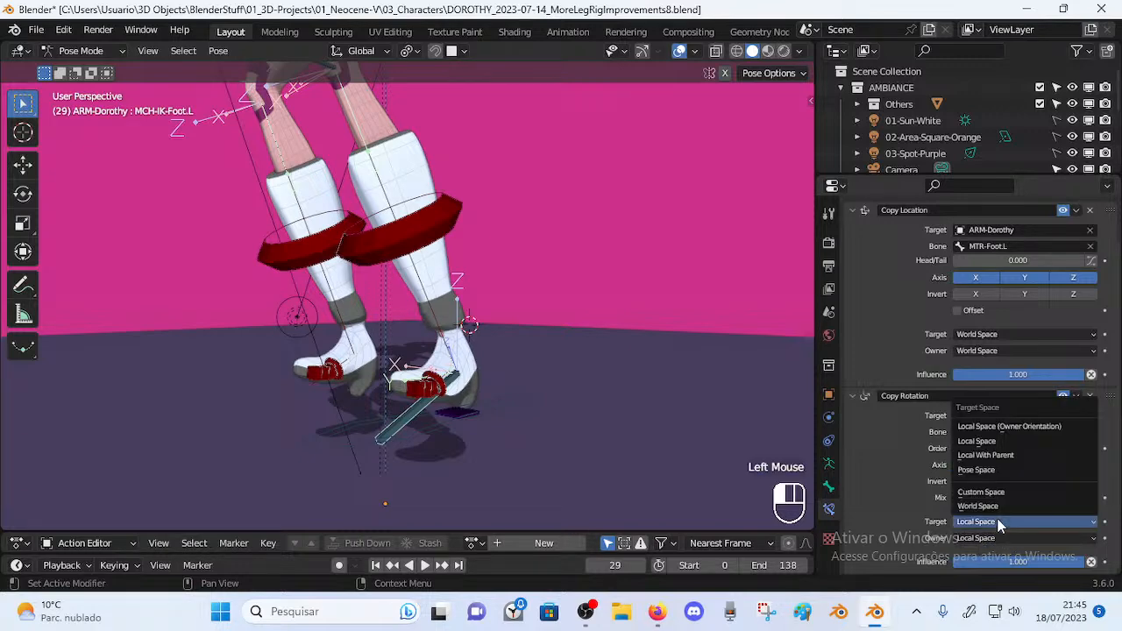
{"action": "left_click", "coordinate": [999, 522]}
{"action": "middle_click_drag", "start_coordinate": [578, 390], "coordinate": [546, 420]}
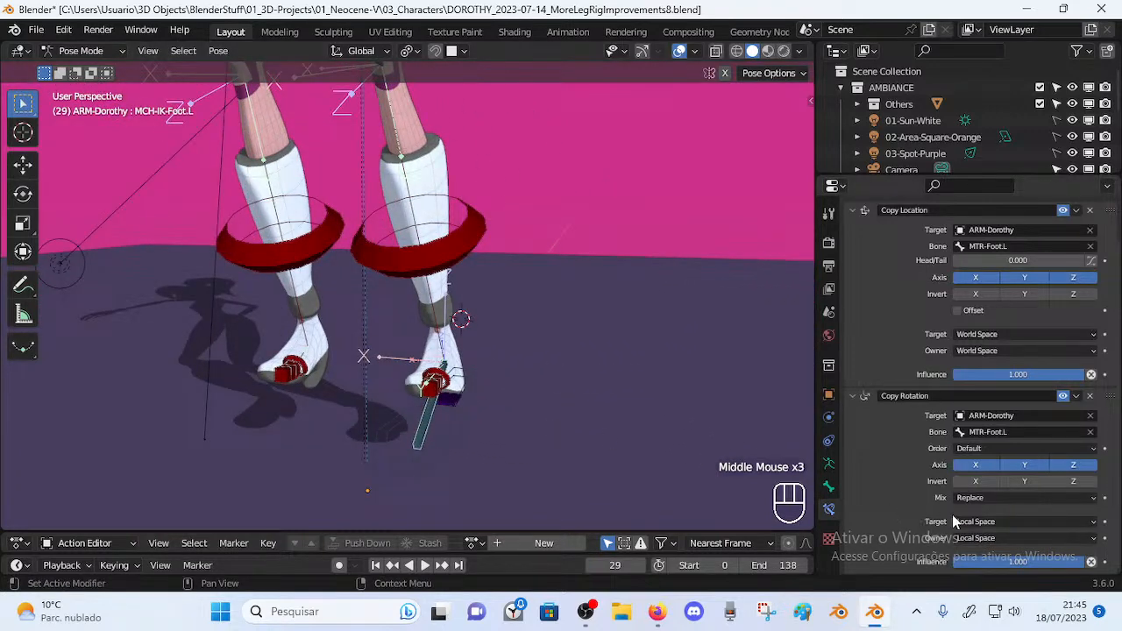
Enable X-ray display and compare the angle of MCH-IK-Foot.L against MTR-Foot.L in Edit Mode, finishing in Pose Mode
{"action": "middle_click_drag", "start_coordinate": [560, 401], "coordinate": [401, 402]}
{"action": "key", "text": "Tab"}
{"action": "key", "text": "alt+z"}
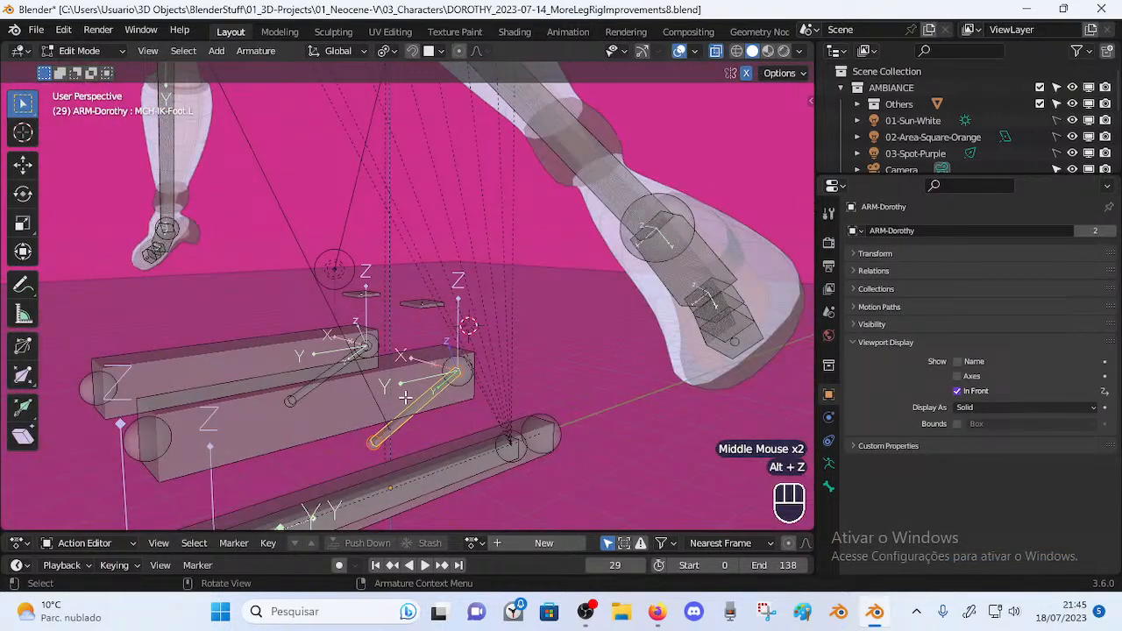
{"action": "scroll", "coordinate": [470, 380], "scroll_direction": "down", "scroll_amount": 1}
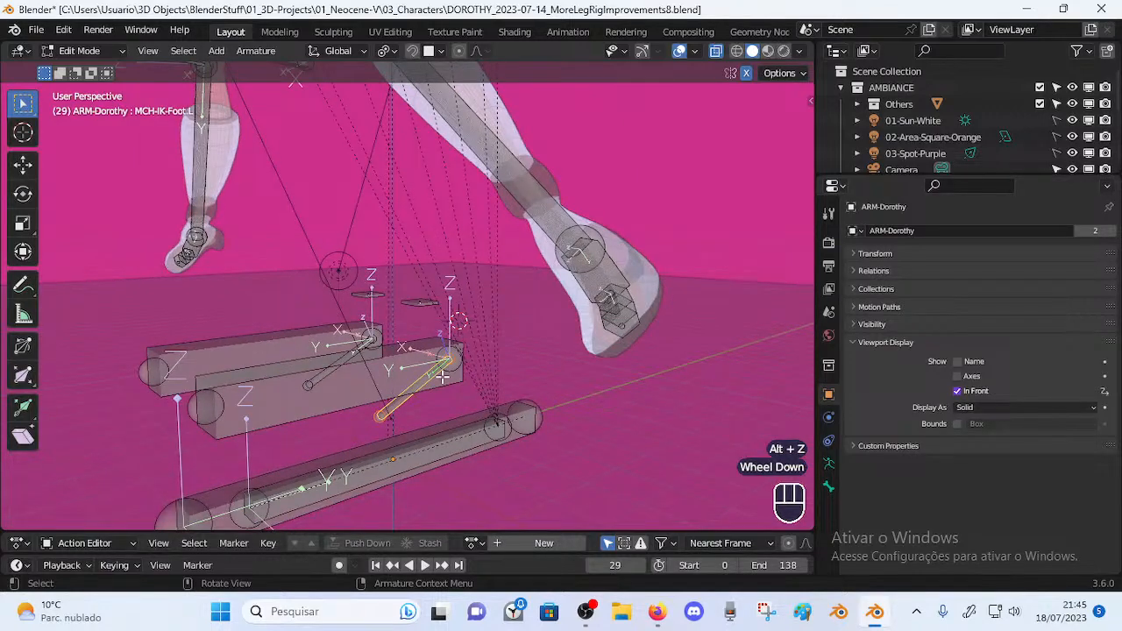
{"action": "mouse_move", "coordinate": [433, 372]}
{"action": "middle_mouse_down"}
{"action": "mouse_move", "coordinate": [447, 369]}
{"action": "mouse_move", "coordinate": [437, 366]}
{"action": "middle_mouse_up"}
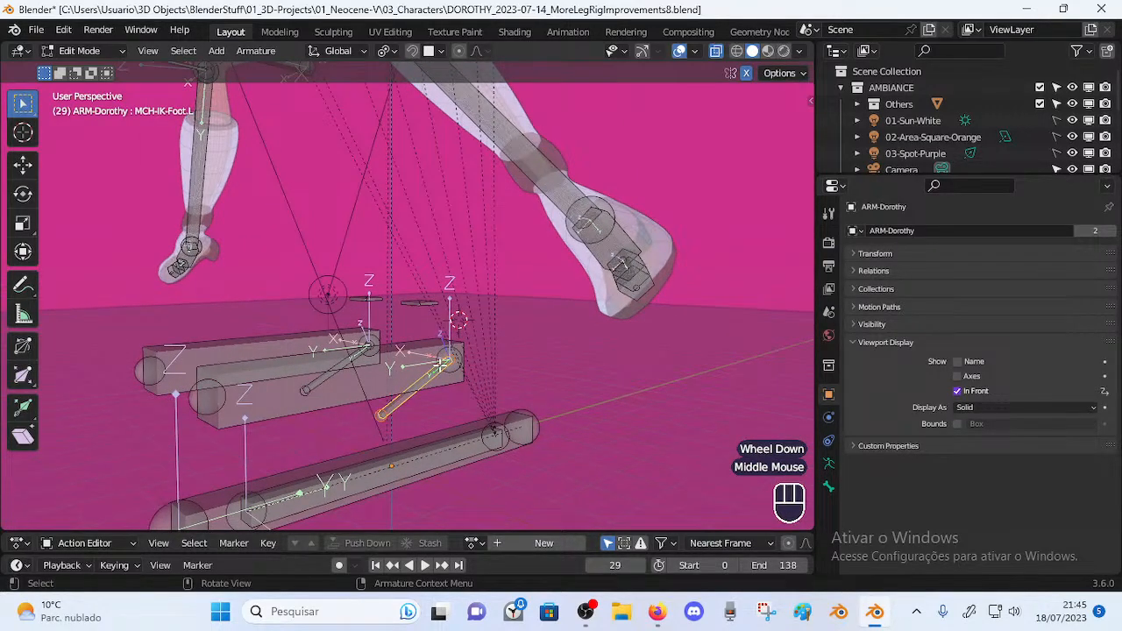
{"action": "middle_click_drag", "start_coordinate": [495, 340], "coordinate": [444, 359]}
{"action": "key", "text": "Tab"}
{"action": "key", "text": "Tab"}
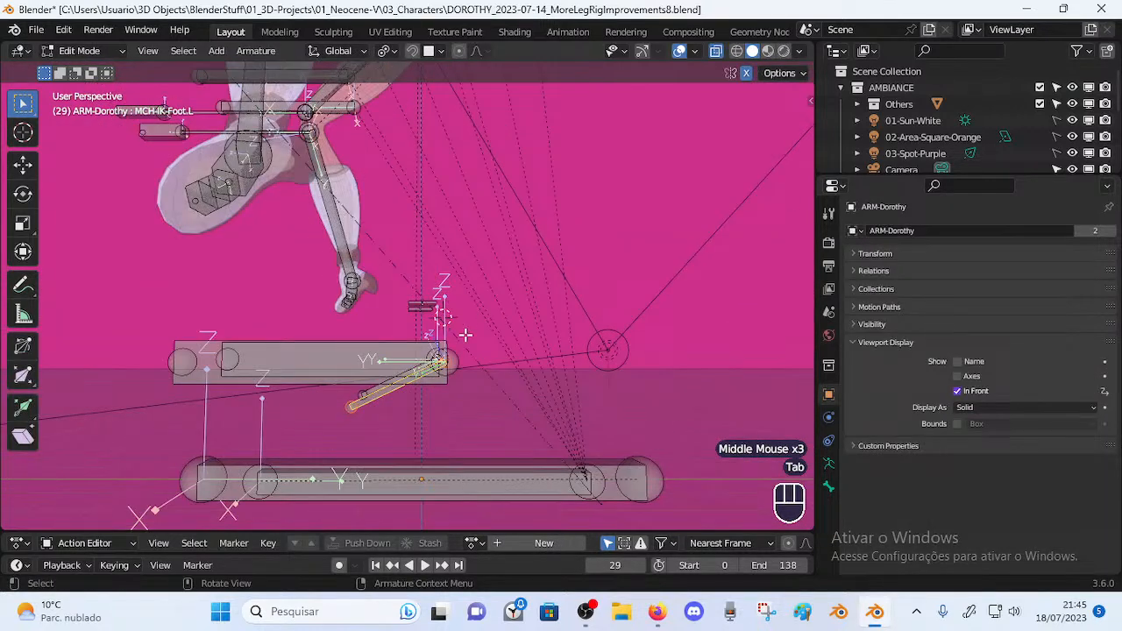
{"action": "key", "text": "Tab"}
Select MTR-Foot.L and compare its pose and rest orientation through the X-ray view
{"action": "scroll", "coordinate": [446, 403], "scroll_direction": "up", "scroll_amount": 2}
{"action": "middle_click_drag", "start_coordinate": [446, 404], "coordinate": [466, 418]}
{"action": "left_click", "coordinate": [464, 436]}
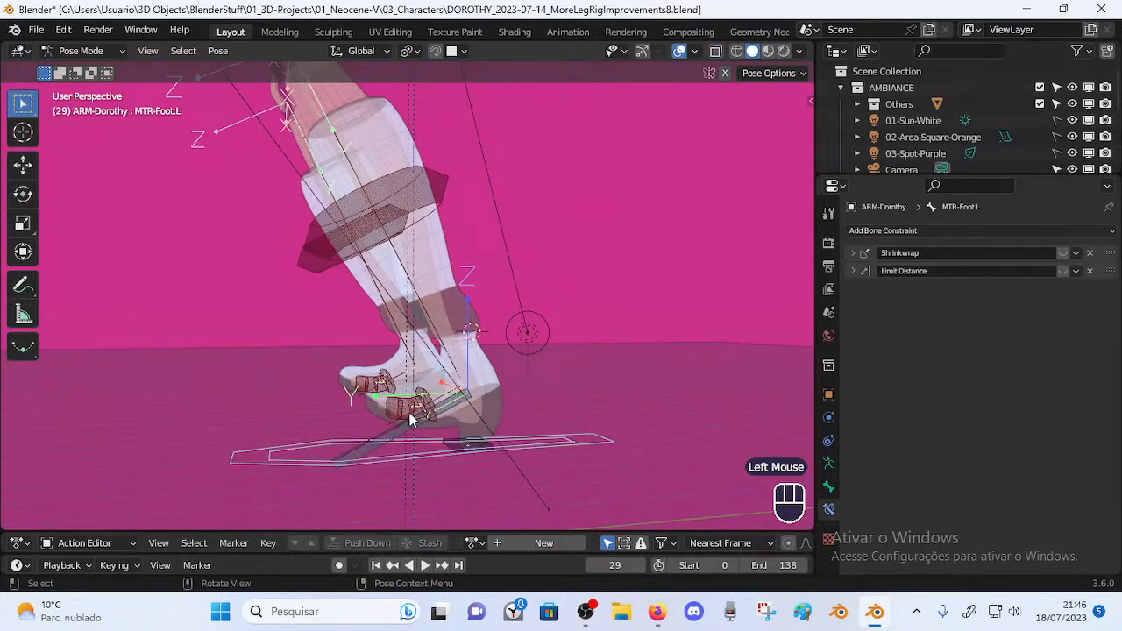
{"action": "middle_click_drag", "start_coordinate": [413, 414], "coordinate": [363, 416]}
{"action": "key", "text": "Tab"}
{"action": "key", "text": "Tab"}
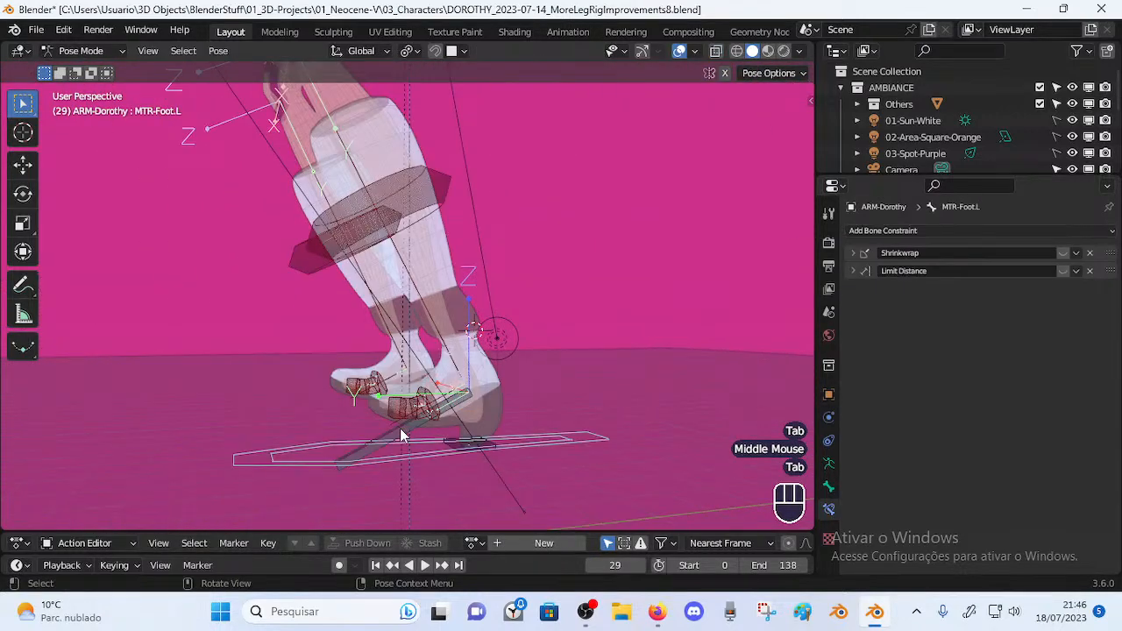
Select MCH-IK-Foot.L in Pose Mode and review its constraints alongside both posed legs
{"action": "left_click", "coordinate": [401, 428]}
{"action": "scroll", "coordinate": [374, 408], "scroll_direction": "down", "scroll_amount": 1}
{"action": "middle_click_drag", "start_coordinate": [373, 408], "coordinate": [454, 391]}
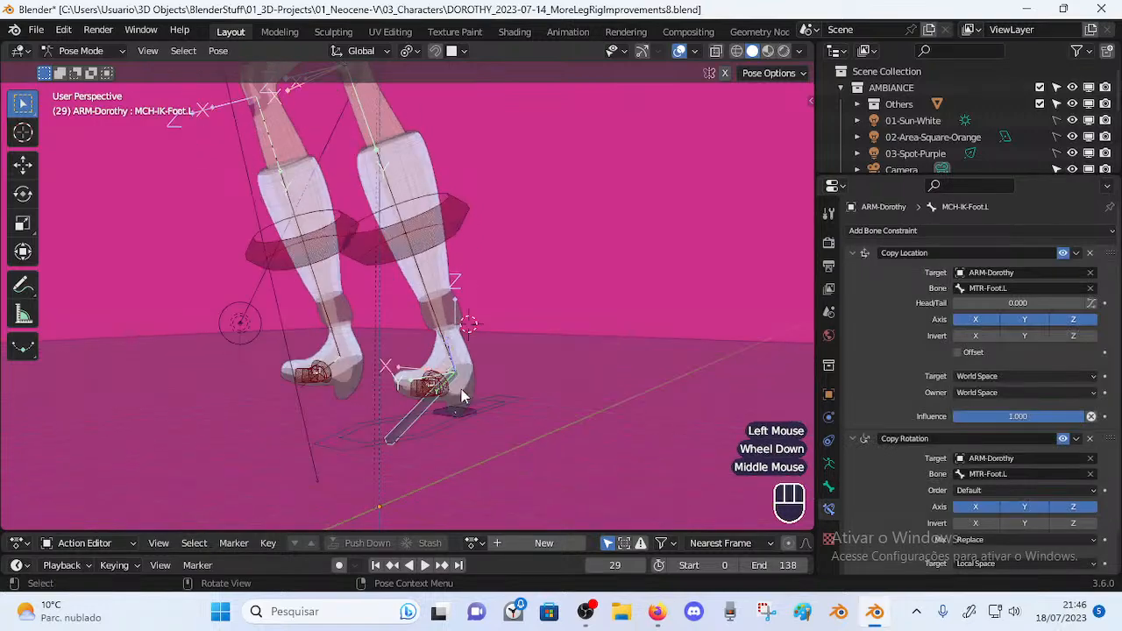
{"action": "middle_click", "coordinate": [437, 342]}
{"action": "scroll", "coordinate": [429, 365], "scroll_direction": "down", "scroll_amount": 2}
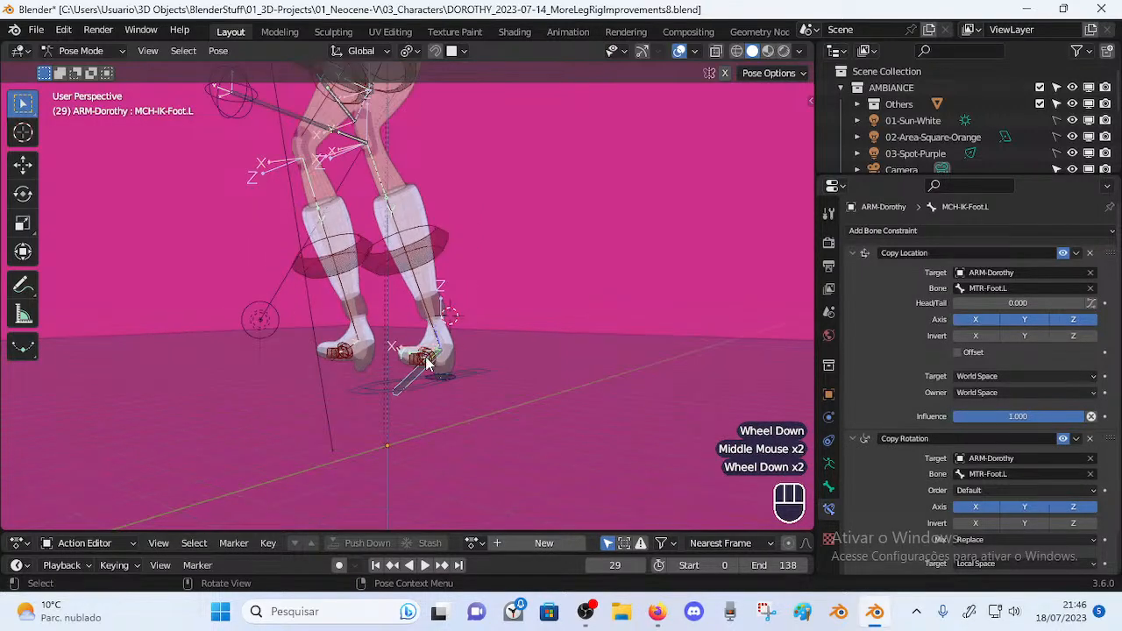
Compare the whole rig's rest pose in Edit Mode with its posed state, finishing in Pose Mode
{"action": "key", "text": "Tab"}
{"action": "middle_click_drag", "start_coordinate": [441, 335], "coordinate": [404, 410]}
{"action": "key", "text": "Tab"}
{"action": "key", "text": "Tab"}
{"action": "scroll", "coordinate": [488, 334], "scroll_direction": "down", "scroll_amount": 2}
{"action": "middle_click_drag", "start_coordinate": [377, 334], "coordinate": [396, 361], "text": "shift"}
{"action": "middle_click_drag", "start_coordinate": [386, 361], "coordinate": [408, 357]}
{"action": "key", "text": "ctrl+Tab"}
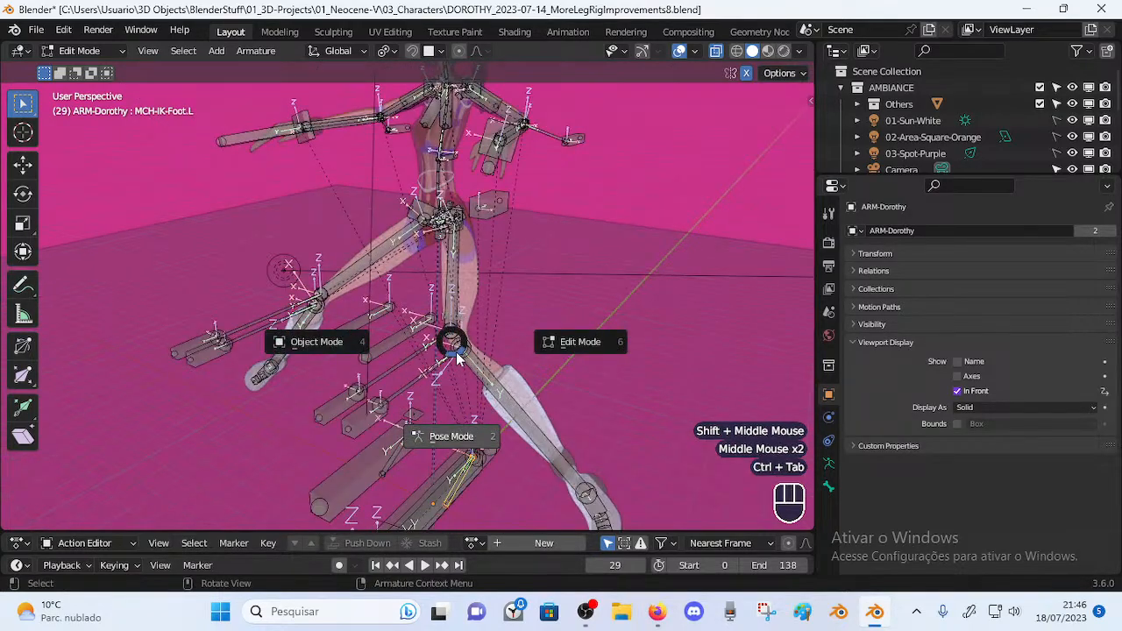
{"action": "middle_click_drag", "start_coordinate": [451, 433], "coordinate": [441, 323]}
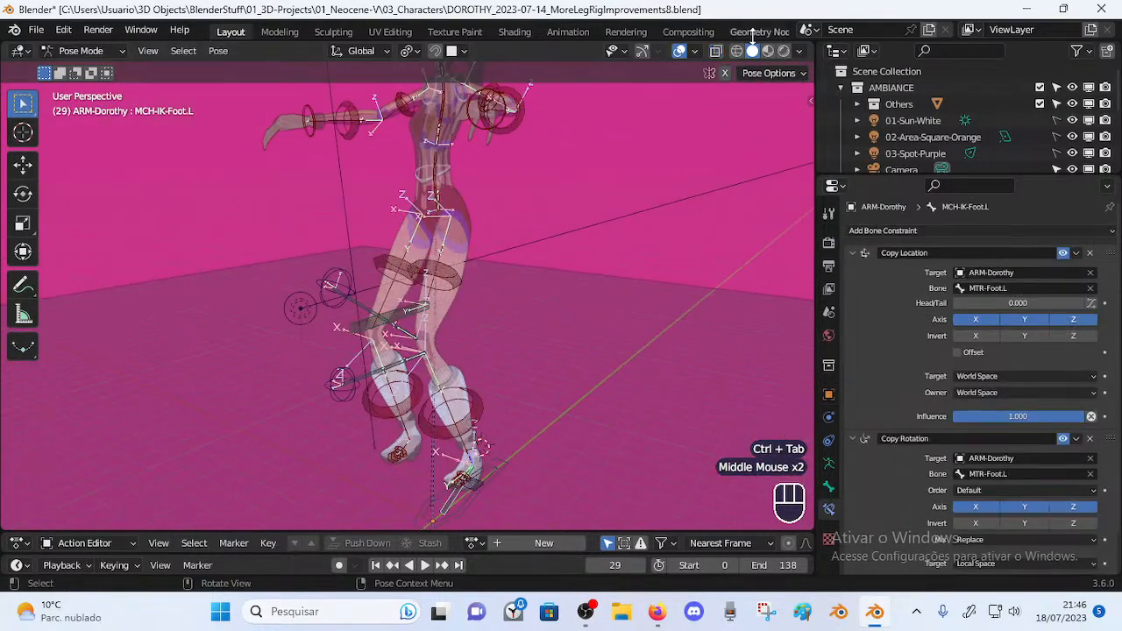
Hide and show the viewport overlays to view the posed character with and without its bones
{"action": "left_click", "coordinate": [679, 51]}
{"action": "left_click", "coordinate": [679, 51]}
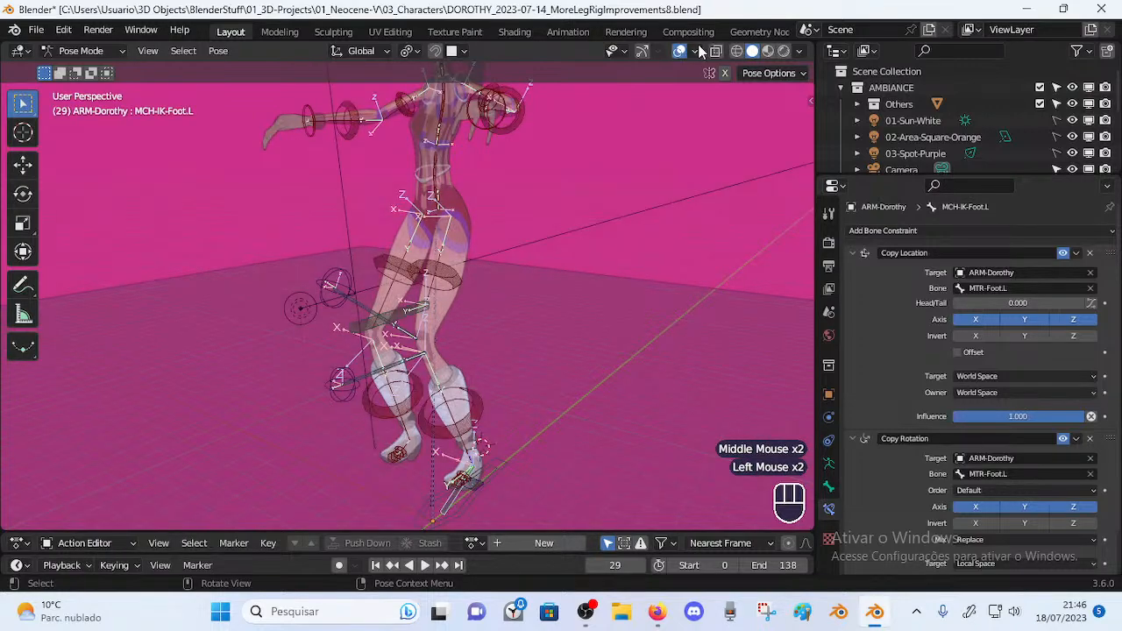
{"action": "left_click", "coordinate": [680, 51]}
{"action": "left_click", "coordinate": [679, 50]}
{"action": "middle_click_drag", "start_coordinate": [605, 219], "coordinate": [547, 281]}
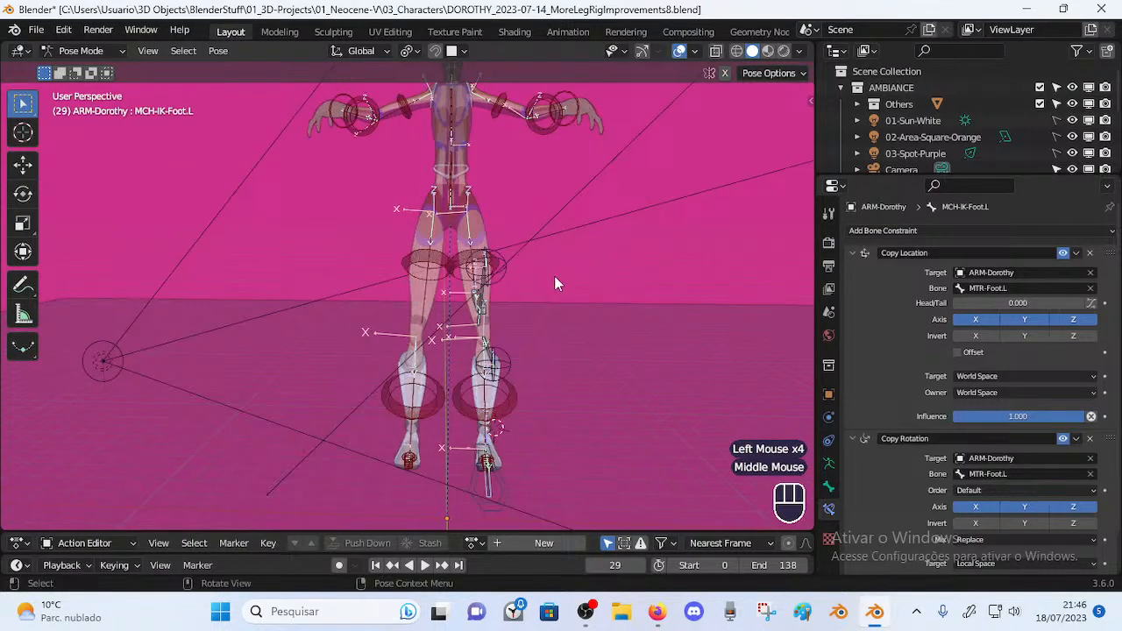
Select the MTR-Foot.L bone, switch the armature to Edit Mode, and deselect all bones
{"action": "middle_click_drag", "start_coordinate": [538, 414], "coordinate": [491, 471]}
{"action": "left_click", "coordinate": [489, 491]}
{"action": "key", "text": "Tab"}
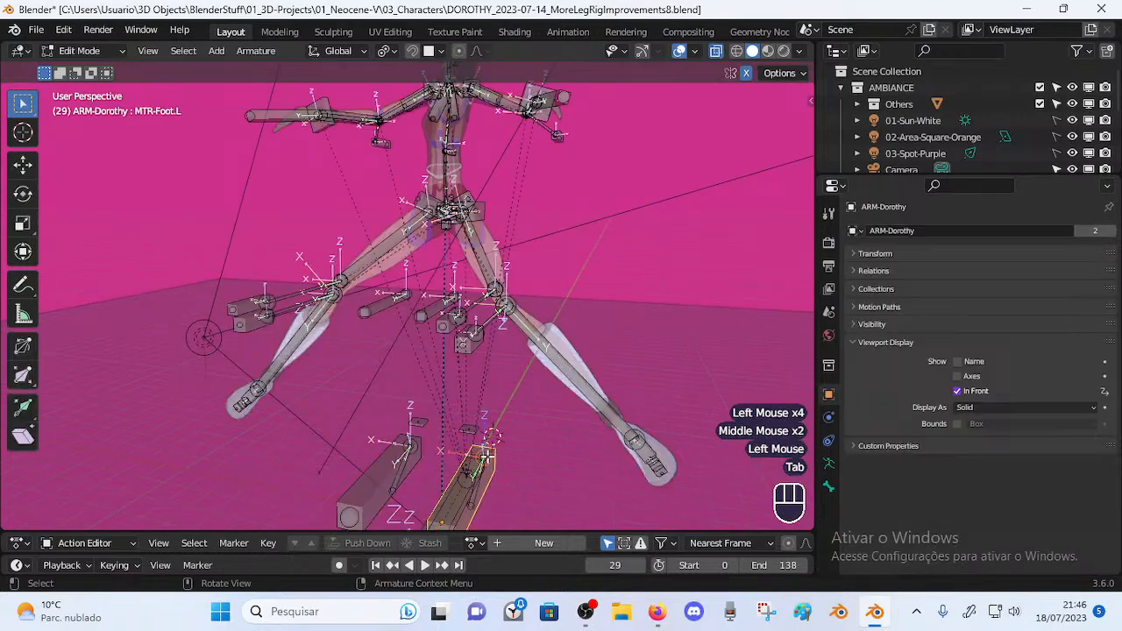
{"action": "middle_click_drag", "start_coordinate": [604, 463], "coordinate": [557, 379], "text": "shift"}
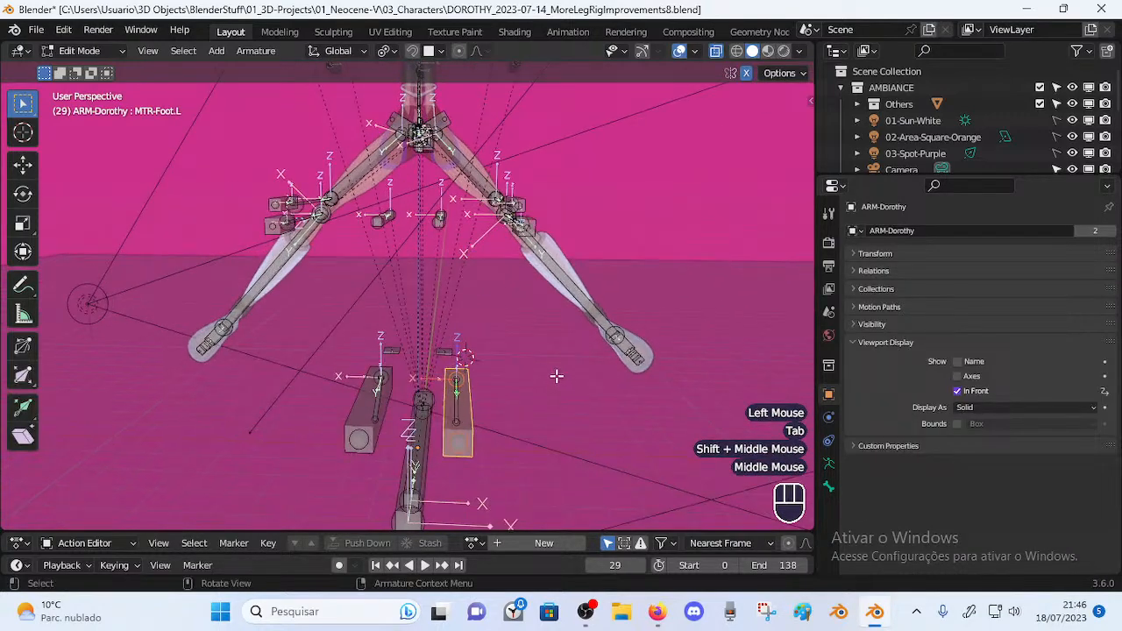
{"action": "key", "text": "a"}
{"action": "middle_click_drag", "start_coordinate": [541, 263], "coordinate": [582, 334]}
{"action": "key", "text": "alt+a"}
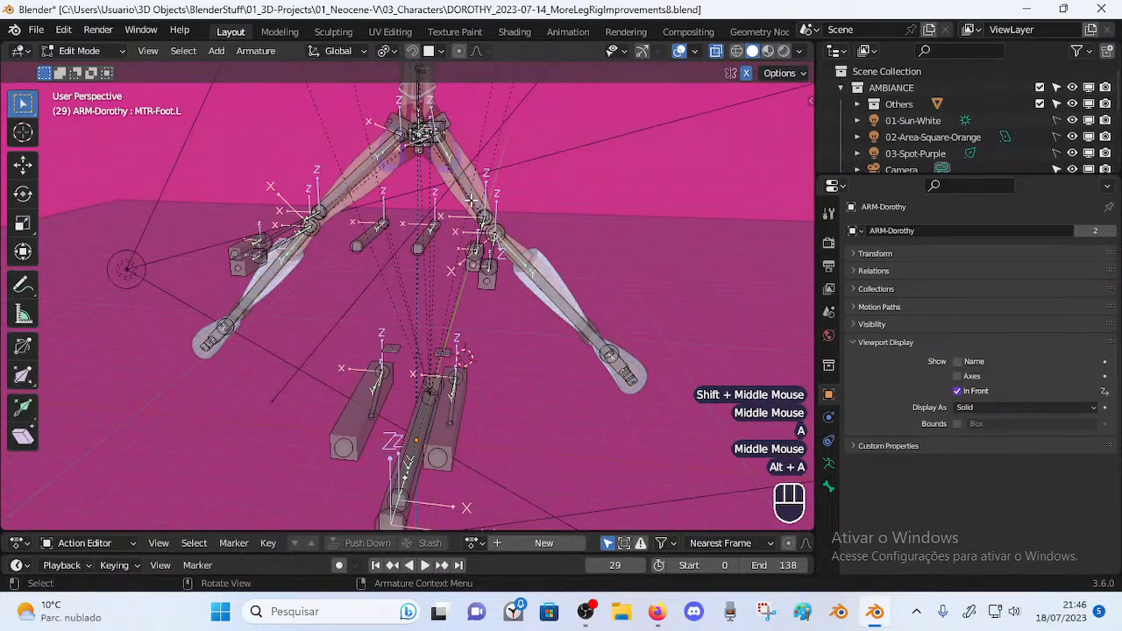
Circle-select the left leg bones in Edit Mode to view their rest position, clear the selection, and return to Pose Mode
{"action": "key", "text": "c"}
{"action": "right_click", "coordinate": [492, 389]}
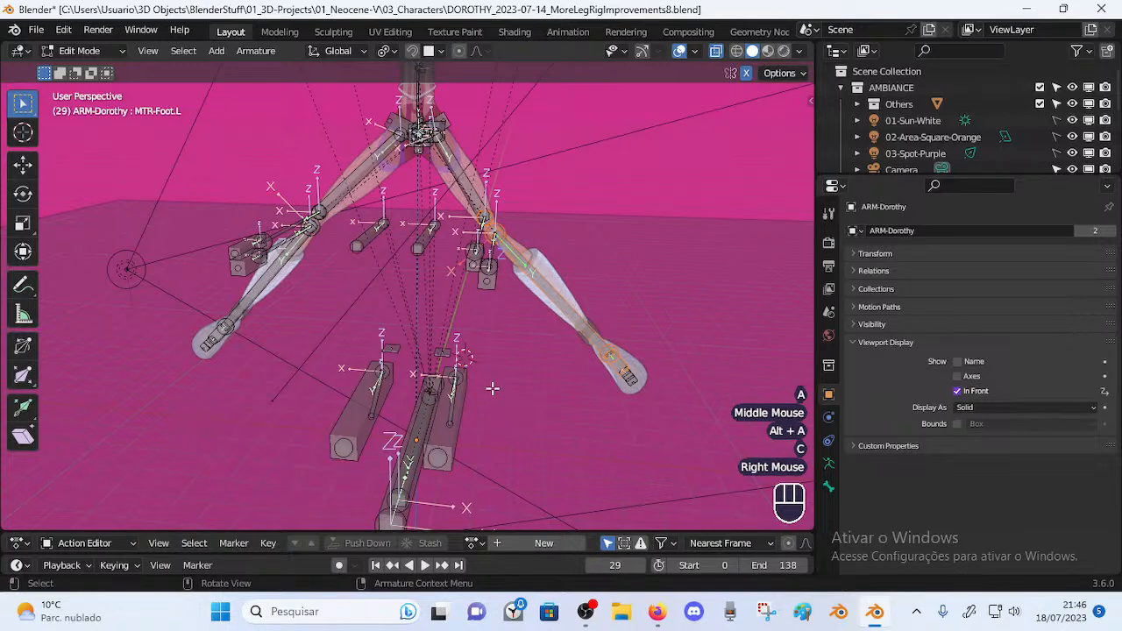
{"action": "key", "text": "alt+a"}
{"action": "middle_click_drag", "start_coordinate": [458, 409], "coordinate": [438, 376]}
{"action": "key", "text": "Tab"}
Select the MTR-Foot.L bone and try rotating it about the global X axis
{"action": "left_click", "coordinate": [444, 422]}
{"action": "middle_click_drag", "start_coordinate": [451, 420], "coordinate": [482, 405]}
{"action": "key", "text": "r"}
{"action": "key", "text": "x"}
{"action": "key", "text": "Escape"}
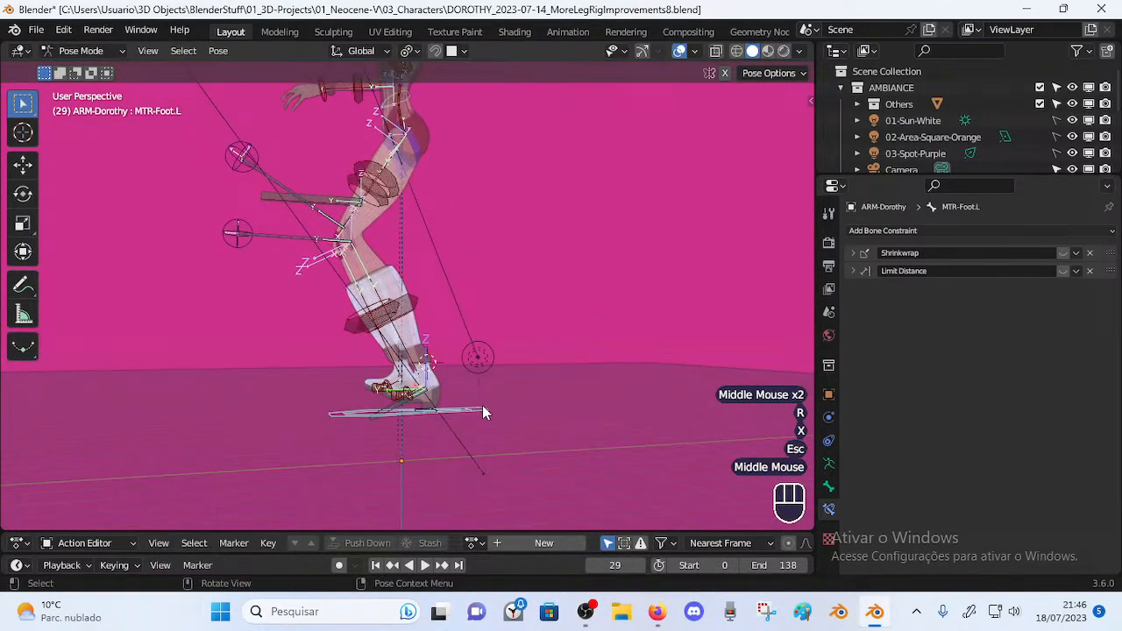
Reselect MTR-Foot.L and try moving it freely from two viewing angles
{"action": "key", "text": "a"}
{"action": "key", "text": "alt+q"}
{"action": "key", "text": "alt+q"}
{"action": "key", "text": "alt+q"}
{"action": "left_click", "coordinate": [467, 416]}
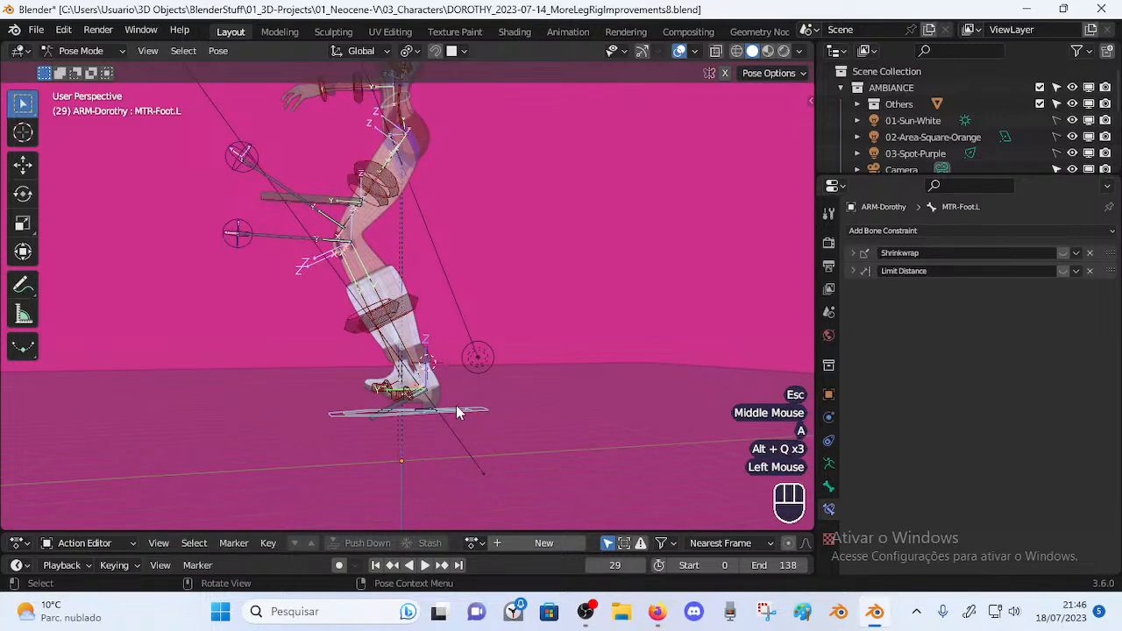
{"action": "key", "text": "g"}
{"action": "key", "text": "Escape"}
{"action": "mouse_move", "coordinate": [461, 396]}
{"action": "middle_mouse_down"}
{"action": "mouse_move", "coordinate": [488, 370]}
{"action": "mouse_move", "coordinate": [456, 377]}
{"action": "middle_mouse_up"}
{"action": "middle_click_drag", "start_coordinate": [456, 377], "coordinate": [451, 295]}
{"action": "key", "text": "g"}
{"action": "key", "text": "Escape"}
{"action": "scroll", "coordinate": [442, 358], "scroll_direction": "up", "scroll_amount": 2}
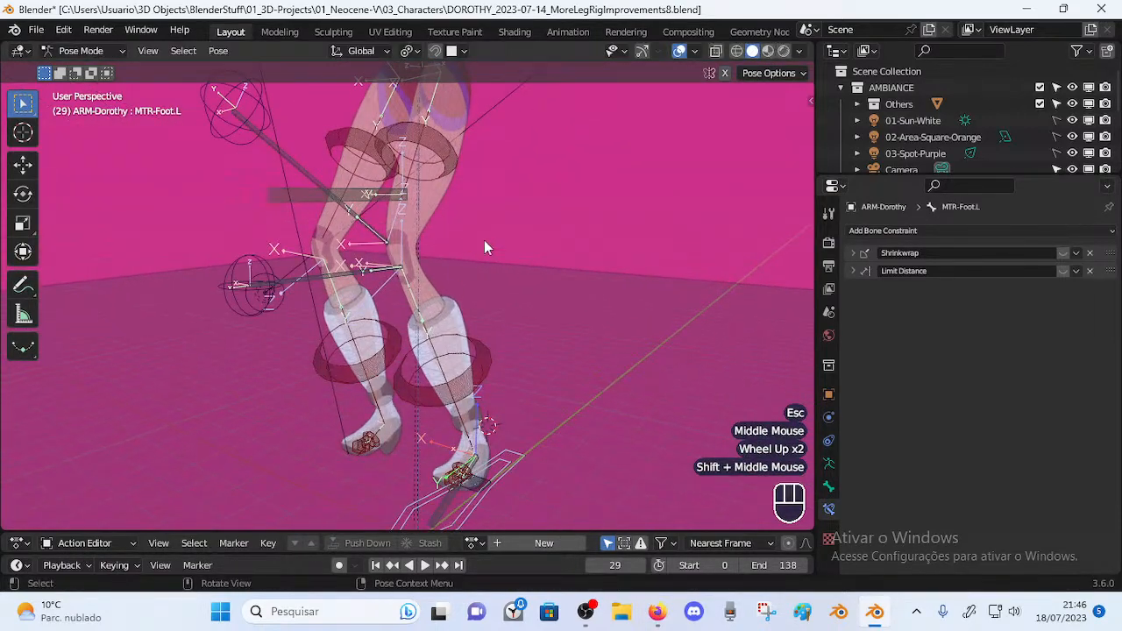
Toggle X-ray and the viewport overlays off and on to view the posed legs with and without bones
{"action": "key", "text": "alt+z"}
{"action": "left_click", "coordinate": [738, 52]}
{"action": "left_click", "coordinate": [751, 51]}
{"action": "left_click", "coordinate": [715, 51]}
{"action": "left_click", "coordinate": [679, 51]}
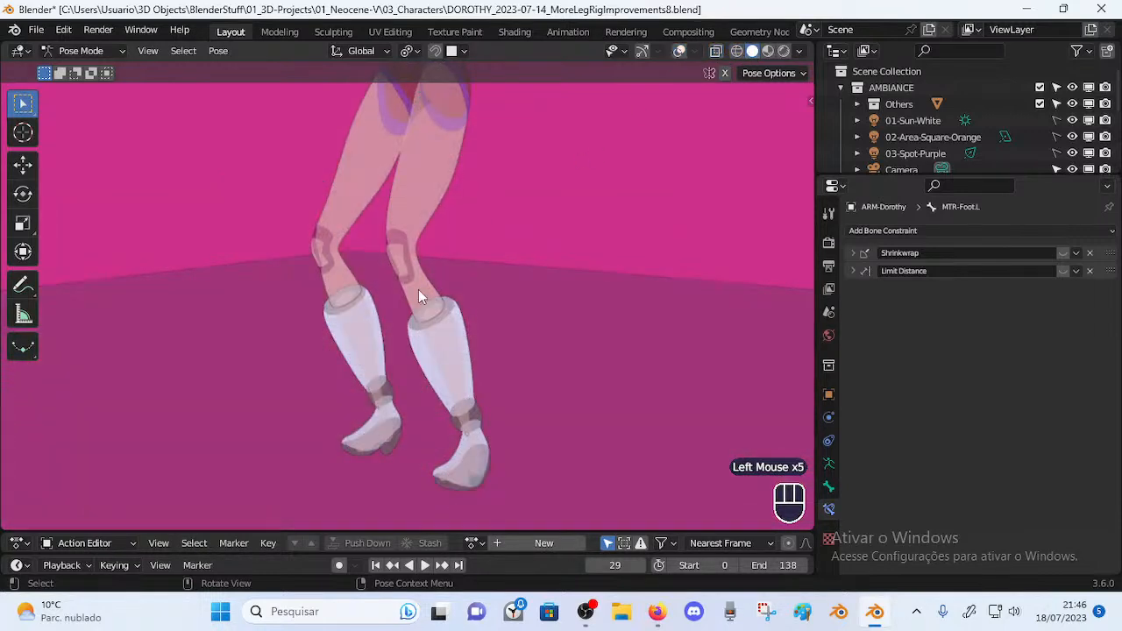
{"action": "middle_click_drag", "start_coordinate": [418, 289], "coordinate": [460, 266]}
{"action": "key", "text": "alt+z"}
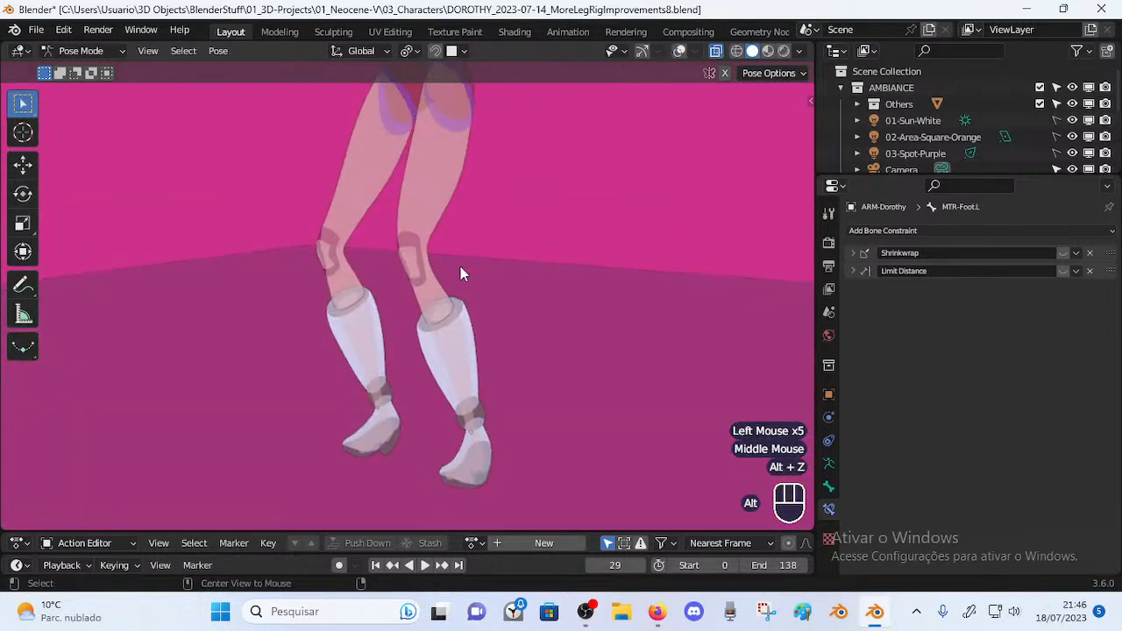
{"action": "left_click", "coordinate": [680, 50]}
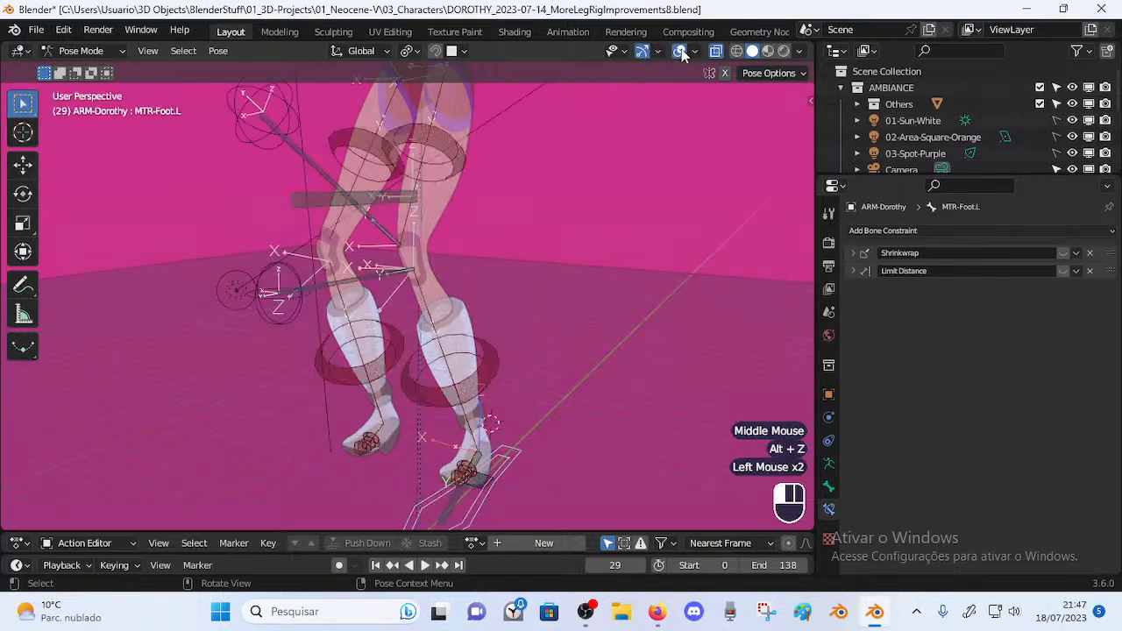
{"action": "key", "text": "alt+z"}
Select the MCH-Shin.L bone and switch the armature to Object Mode with X-ray off
{"action": "left_click", "coordinate": [371, 281]}
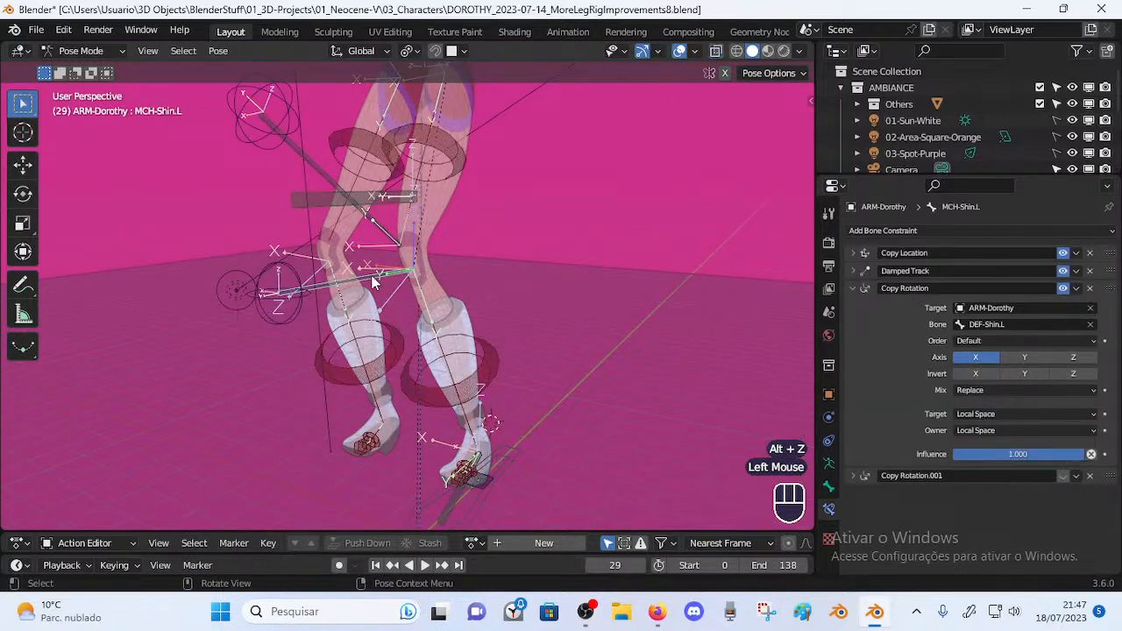
{"action": "key", "text": "alt+z"}
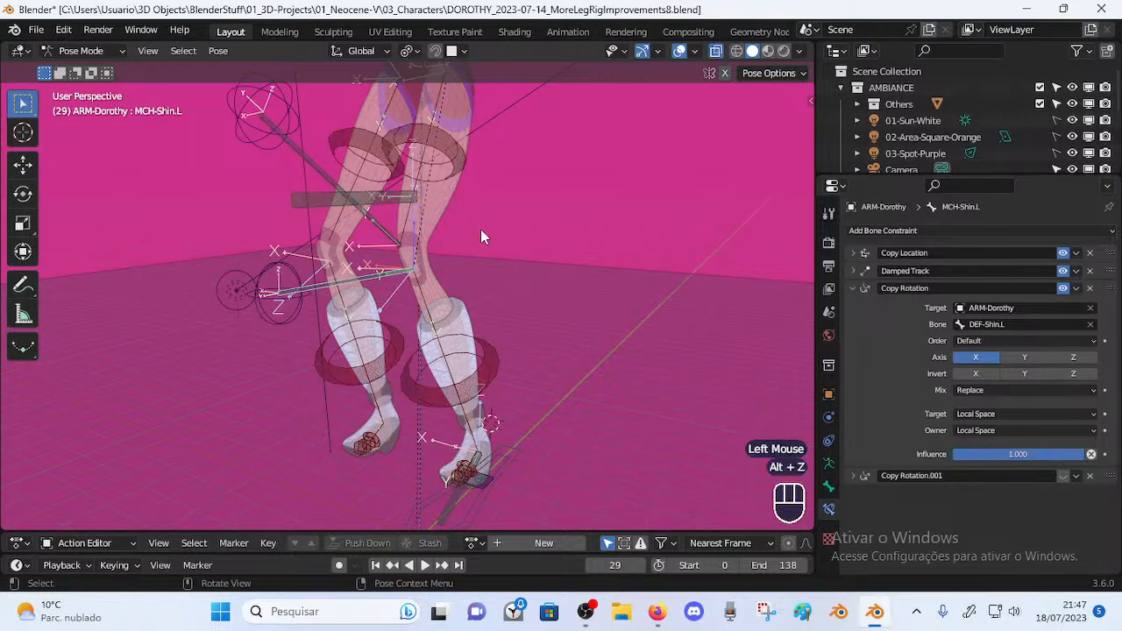
{"action": "key", "text": "ctrl+Tab"}
{"action": "key", "text": "alt+z"}
{"action": "left_click", "coordinate": [496, 463]}
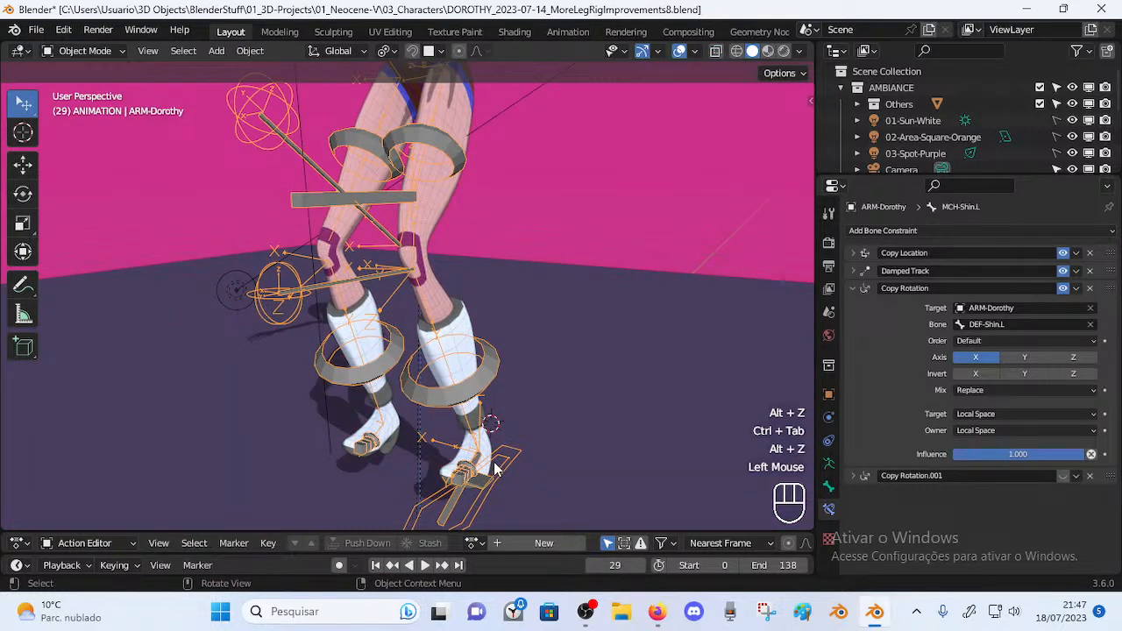
Return the armature to Pose Mode and select the MTR-Leg.L bone
{"action": "middle_click_drag", "start_coordinate": [496, 467], "coordinate": [384, 370], "text": "shift"}
{"action": "left_click", "coordinate": [483, 425]}
{"action": "key", "text": "ctrl+Tab"}
{"action": "left_click", "coordinate": [502, 414]}
{"action": "middle_click_drag", "start_coordinate": [350, 250], "coordinate": [356, 247], "text": "shift"}
{"action": "scroll", "coordinate": [342, 206], "scroll_direction": "down", "scroll_amount": 2}
{"action": "middle_click_drag", "start_coordinate": [333, 186], "coordinate": [348, 324], "text": "shift"}
{"action": "left_click", "coordinate": [341, 224]}
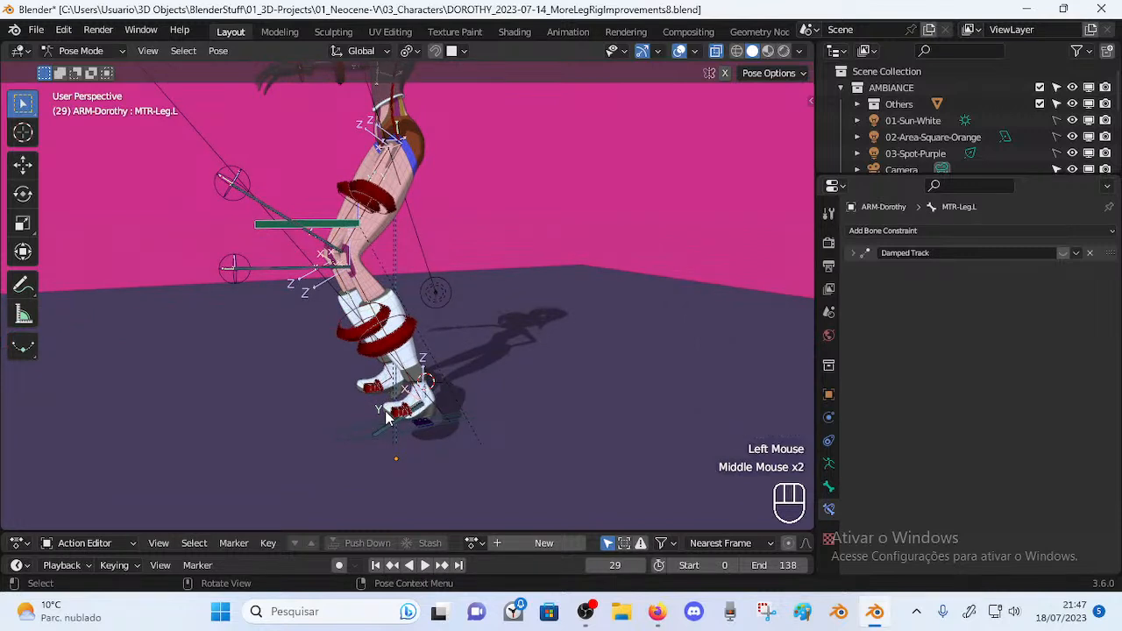
{"action": "middle_click_drag", "start_coordinate": [395, 379], "coordinate": [387, 367]}
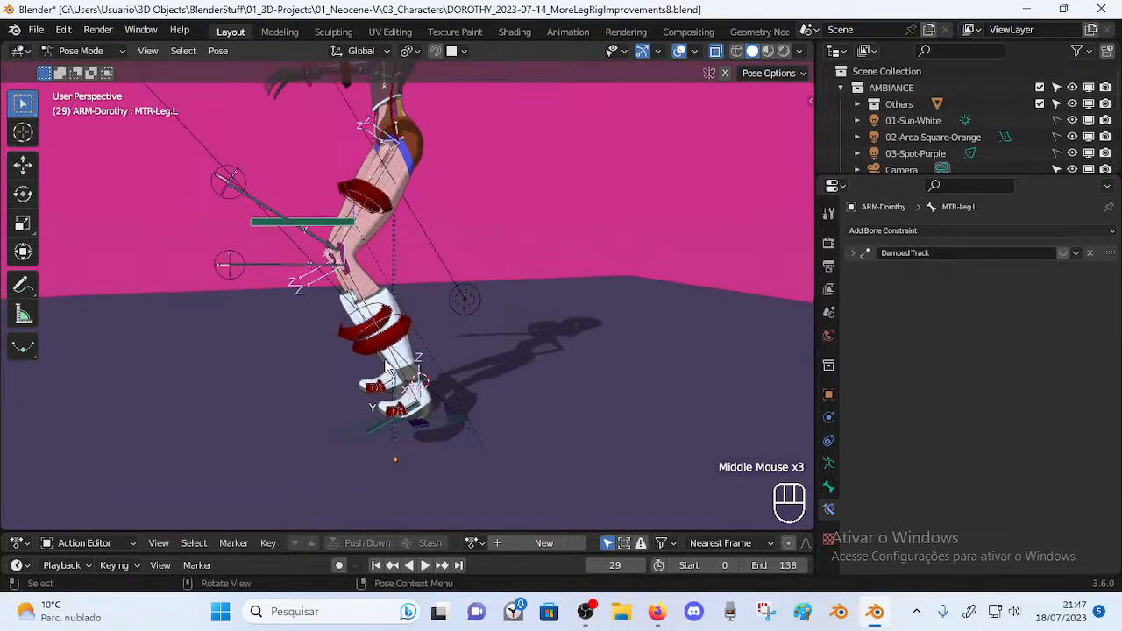
With MTR-Foot.L selected, place the 3D cursor at the left heel and set the transform pivot point to 3D Cursor
{"action": "left_click", "coordinate": [438, 400]}
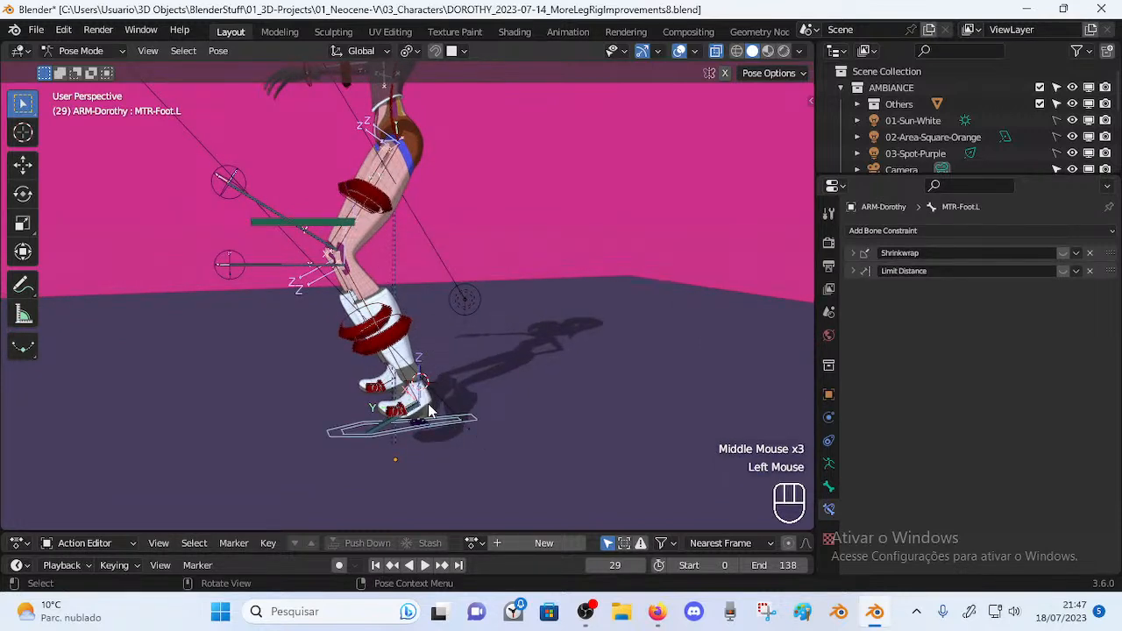
{"action": "scroll", "coordinate": [429, 408], "scroll_direction": "up", "scroll_amount": 1}
{"action": "middle_click_drag", "start_coordinate": [432, 405], "coordinate": [465, 166], "text": "shift"}
{"action": "scroll", "coordinate": [438, 396], "scroll_direction": "up", "scroll_amount": 2}
{"action": "right_click", "coordinate": [423, 391], "text": "shift"}
{"action": "right_click", "coordinate": [470, 336], "text": "shift"}
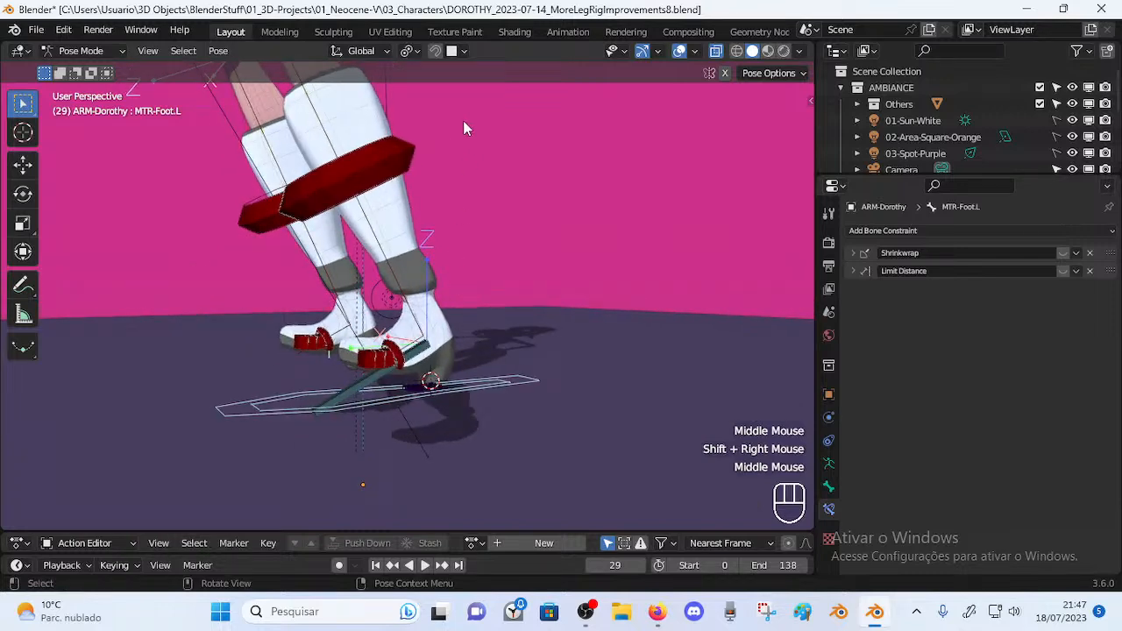
{"action": "left_click", "coordinate": [407, 51]}
{"action": "left_click", "coordinate": [410, 85]}
{"action": "scroll", "coordinate": [347, 155], "scroll_direction": "down", "scroll_amount": 2}
{"action": "mouse_move", "coordinate": [347, 155]}
{"action": "middle_mouse_down", "text": "shift"}
{"action": "mouse_move", "coordinate": [336, 202]}
{"action": "mouse_move", "coordinate": [333, 160]}
{"action": "middle_mouse_up", "text": "shift"}
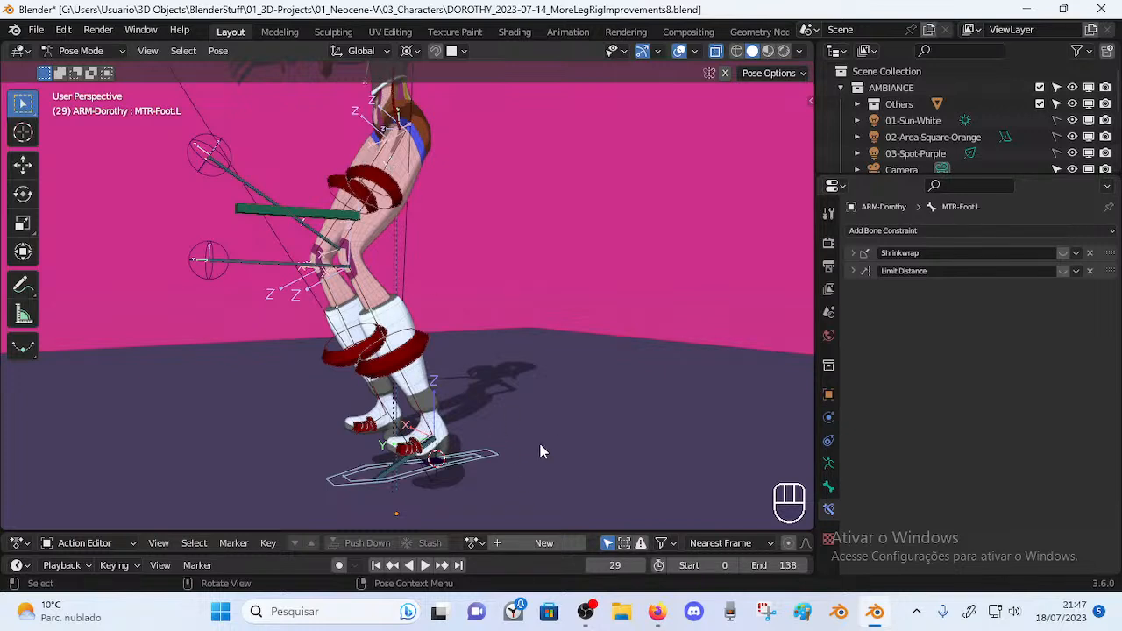
Try rotating MTR-Foot.L about the global X axis around the 3D cursor
{"action": "key", "text": "r"}
{"action": "key", "text": "x"}
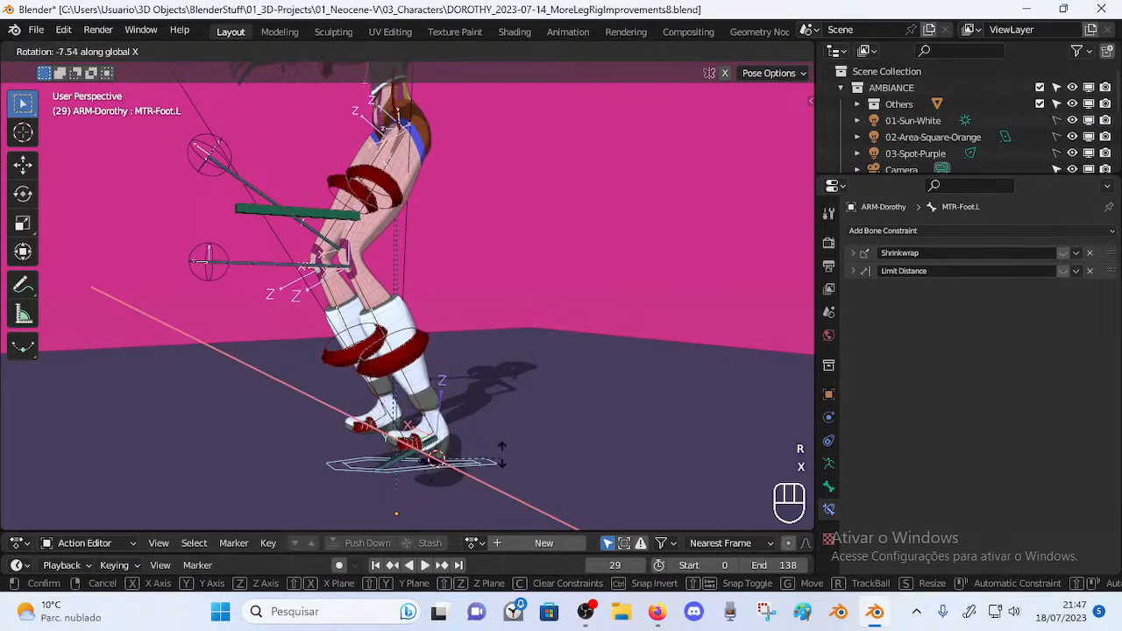
{"action": "key", "text": "Escape"}
Reposition the 3D cursor at the left heel and disable the Limit Distance (3D Cursor Corrector) constraint on DEF-Shin.L
{"action": "middle_click_drag", "start_coordinate": [478, 443], "coordinate": [430, 429]}
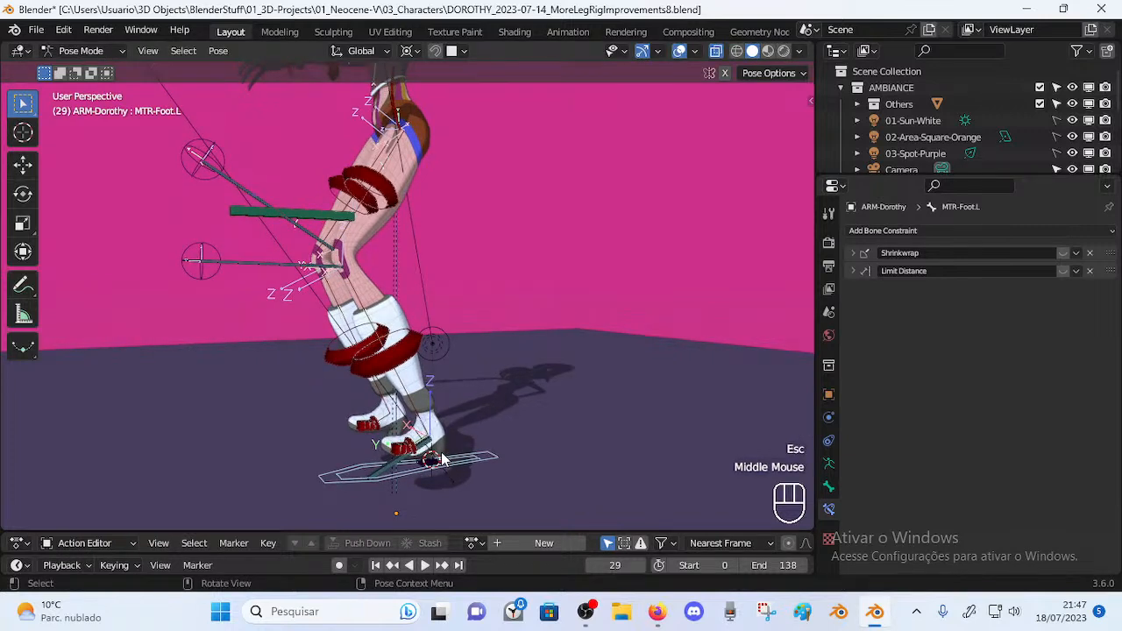
{"action": "right_click", "coordinate": [443, 457], "text": "shift"}
{"action": "left_click", "coordinate": [398, 357]}
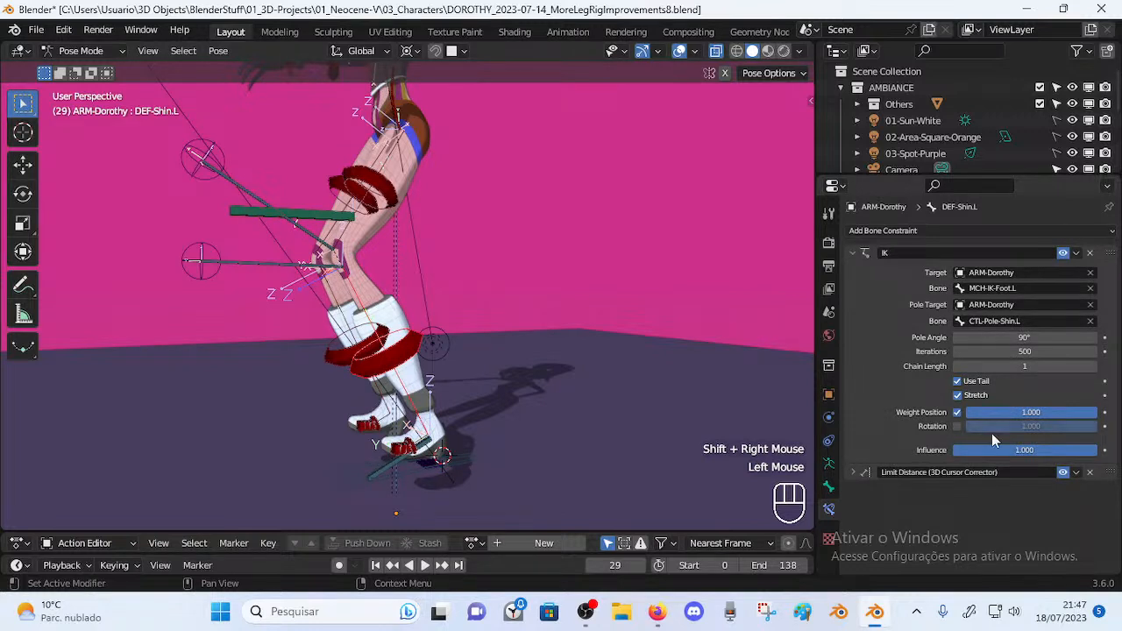
{"action": "left_click", "coordinate": [1064, 474]}
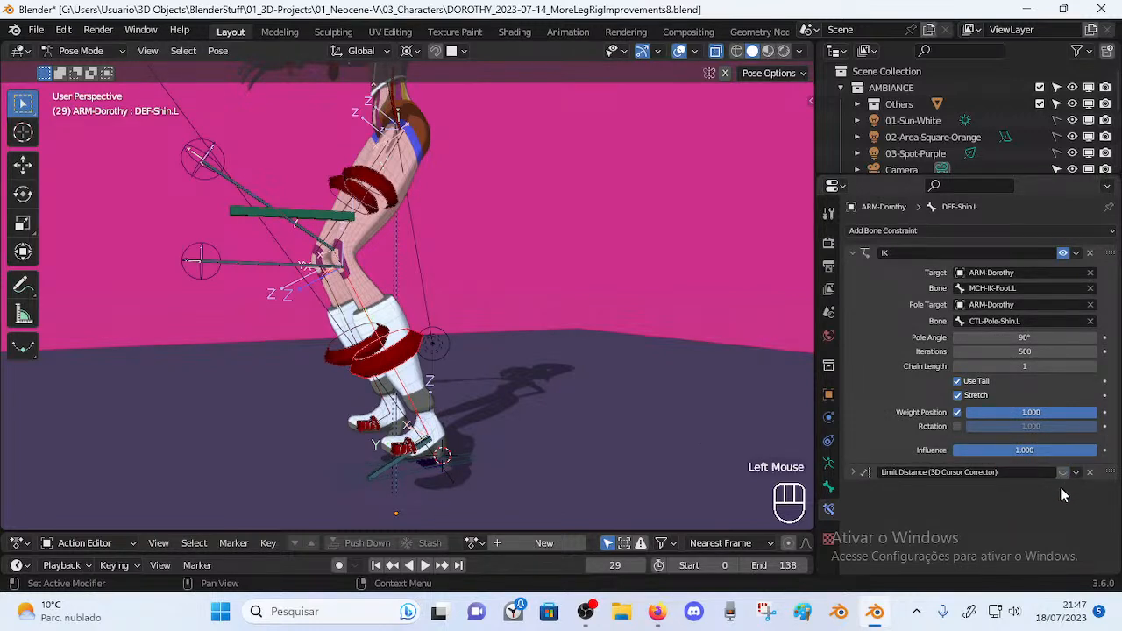
Reselect MTR-Foot.L and align the 3D cursor beneath the left heel, checking it from side and front angles
{"action": "middle_click_drag", "start_coordinate": [472, 407], "coordinate": [678, 442], "text": "shift"}
{"action": "scroll", "coordinate": [538, 430], "scroll_direction": "up", "scroll_amount": 2}
{"action": "left_click", "coordinate": [538, 431]}
{"action": "middle_click_drag", "start_coordinate": [538, 430], "coordinate": [496, 346]}
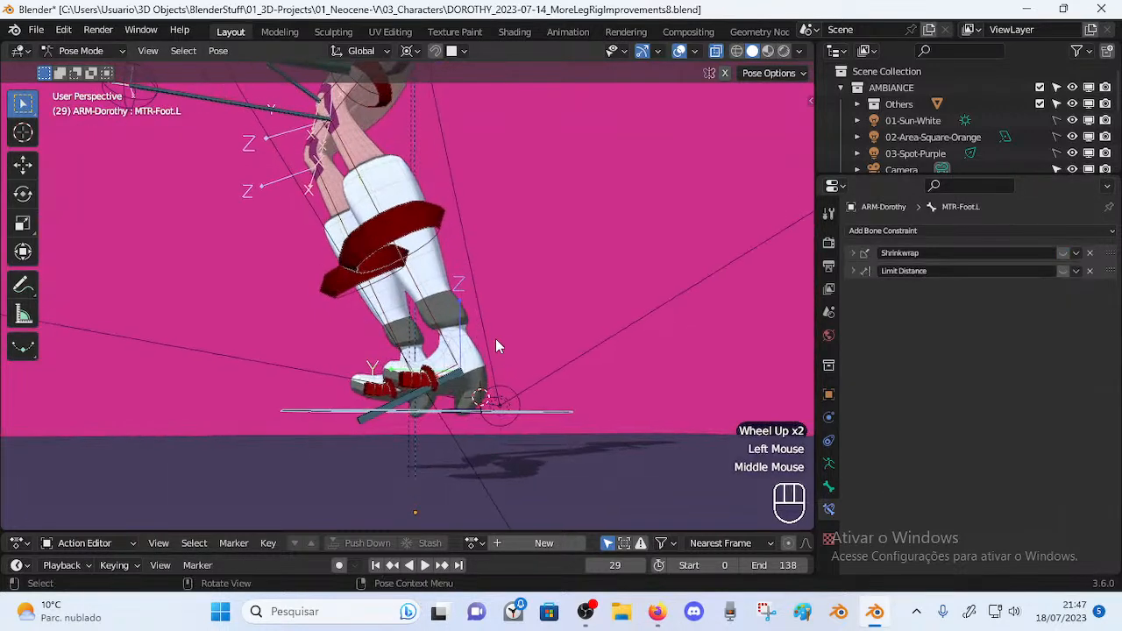
{"action": "right_click", "coordinate": [465, 408], "text": "shift"}
{"action": "right_click", "coordinate": [462, 406], "text": "shift"}
{"action": "middle_click_drag", "start_coordinate": [462, 403], "coordinate": [586, 408]}
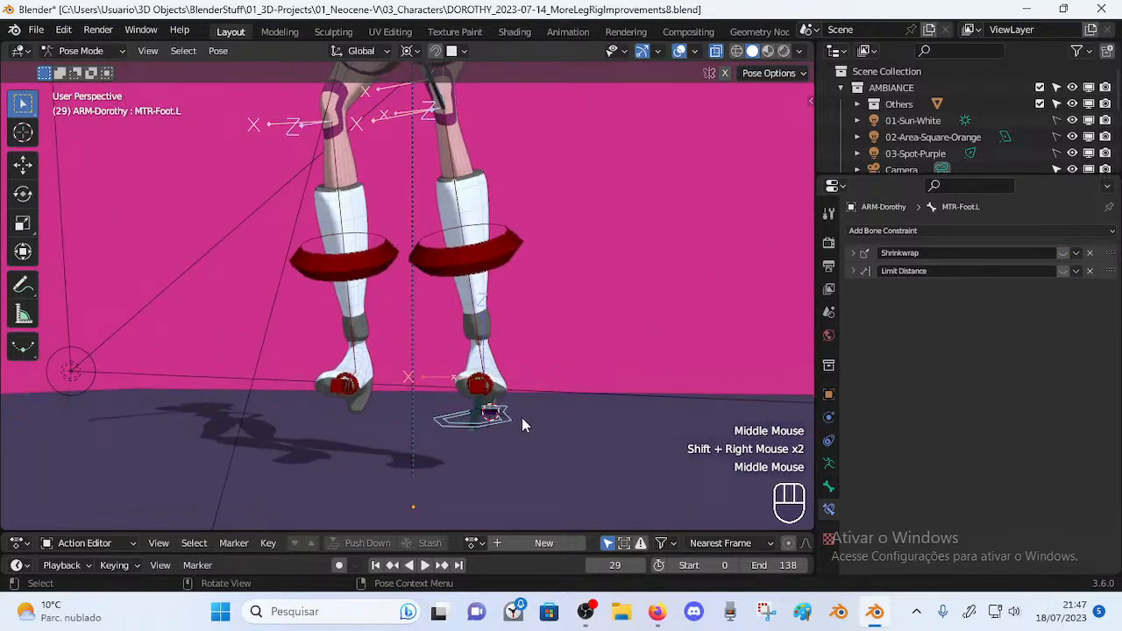
{"action": "right_click", "coordinate": [484, 414], "text": "shift"}
{"action": "mouse_move", "coordinate": [487, 412]}
{"action": "middle_mouse_down"}
{"action": "mouse_move", "coordinate": [509, 406]}
{"action": "mouse_move", "coordinate": [496, 429]}
{"action": "middle_mouse_up"}
{"action": "right_click", "coordinate": [506, 424], "text": "shift"}
{"action": "left_click", "coordinate": [547, 417]}
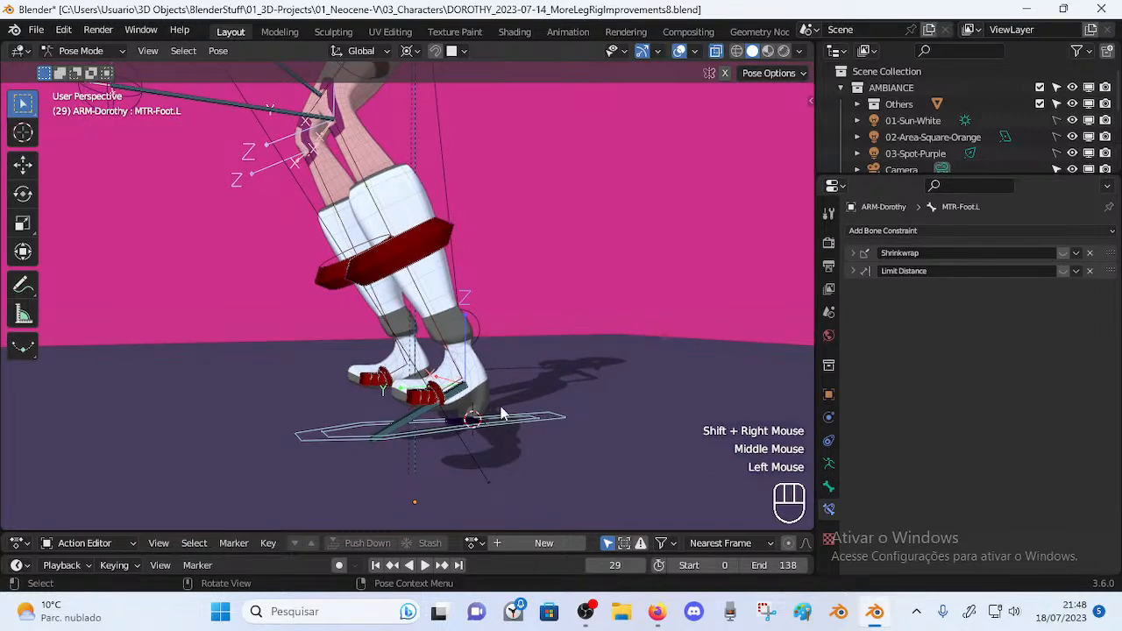
Try rotating MTR-Foot.L around the heel about the global X axis, first close up and again with the whole leg in view
{"action": "key", "text": "r"}
{"action": "key", "text": "x"}
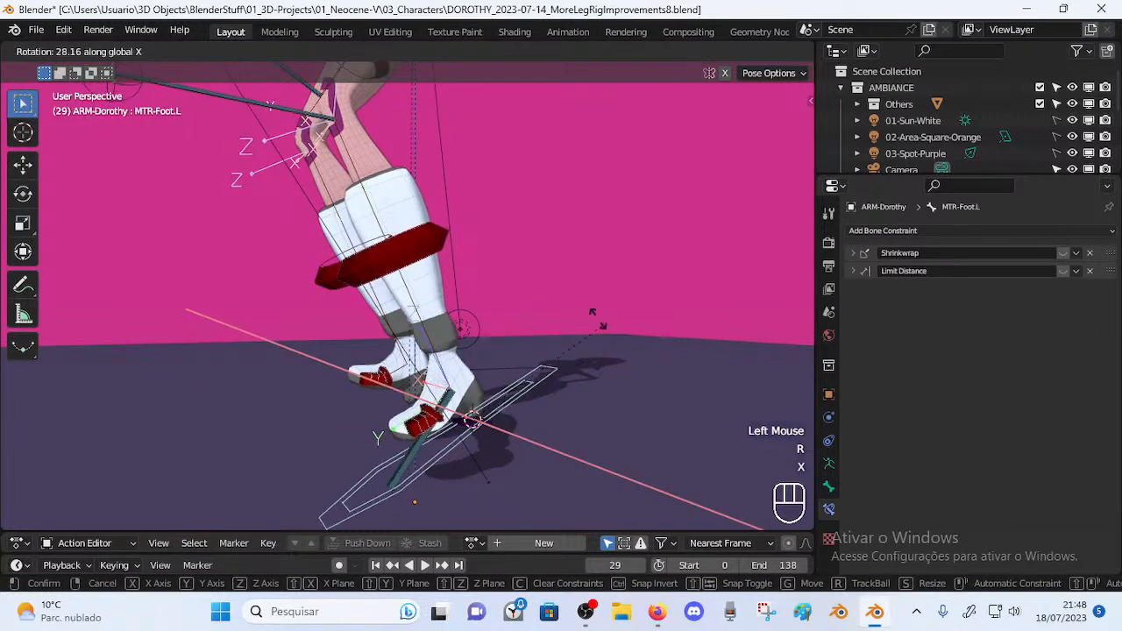
{"action": "key", "text": "Escape"}
{"action": "middle_click_drag", "start_coordinate": [490, 247], "coordinate": [502, 334], "text": "shift"}
{"action": "scroll", "coordinate": [502, 334], "scroll_direction": "down", "scroll_amount": 2}
{"action": "key", "text": "r"}
{"action": "key", "text": "x"}
{"action": "key", "text": "Escape"}
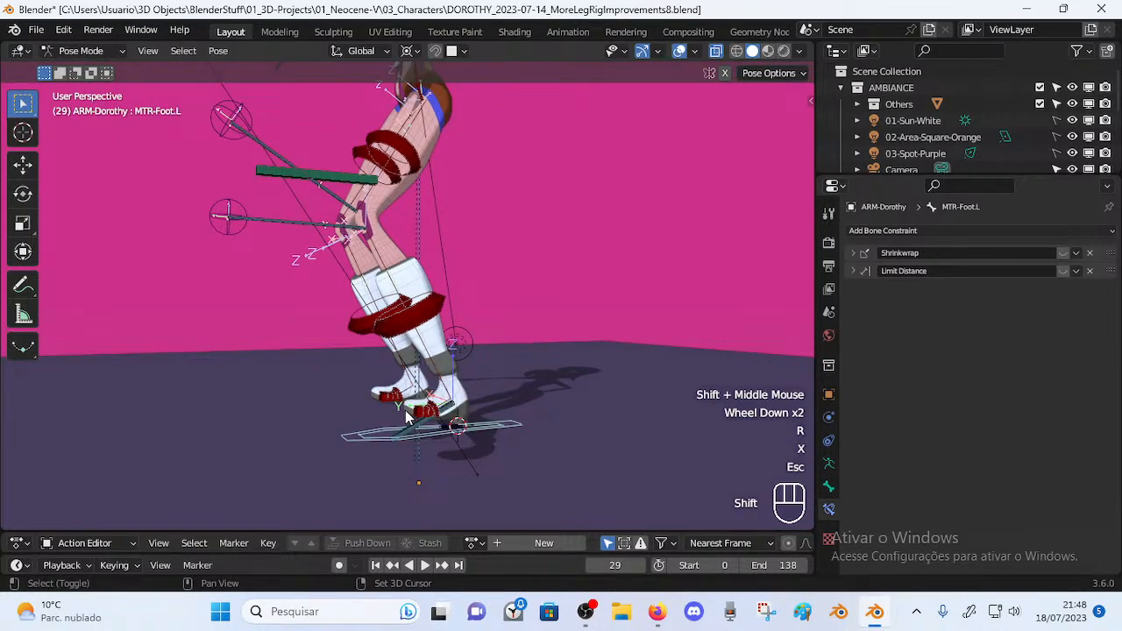
Place the 3D cursor at the left toes and try rotating MTR-Foot.L about the global X axis from there
{"action": "right_click", "coordinate": [548, 410], "text": "shift"}
{"action": "key", "text": "r"}
{"action": "key", "text": "x"}
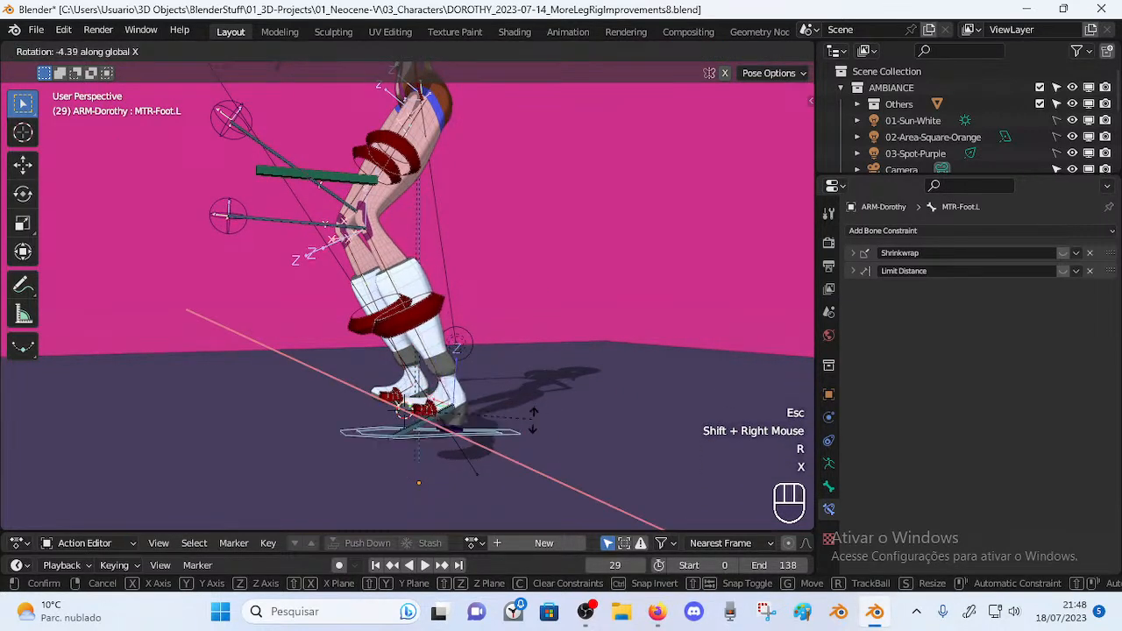
{"action": "key", "text": "Escape"}
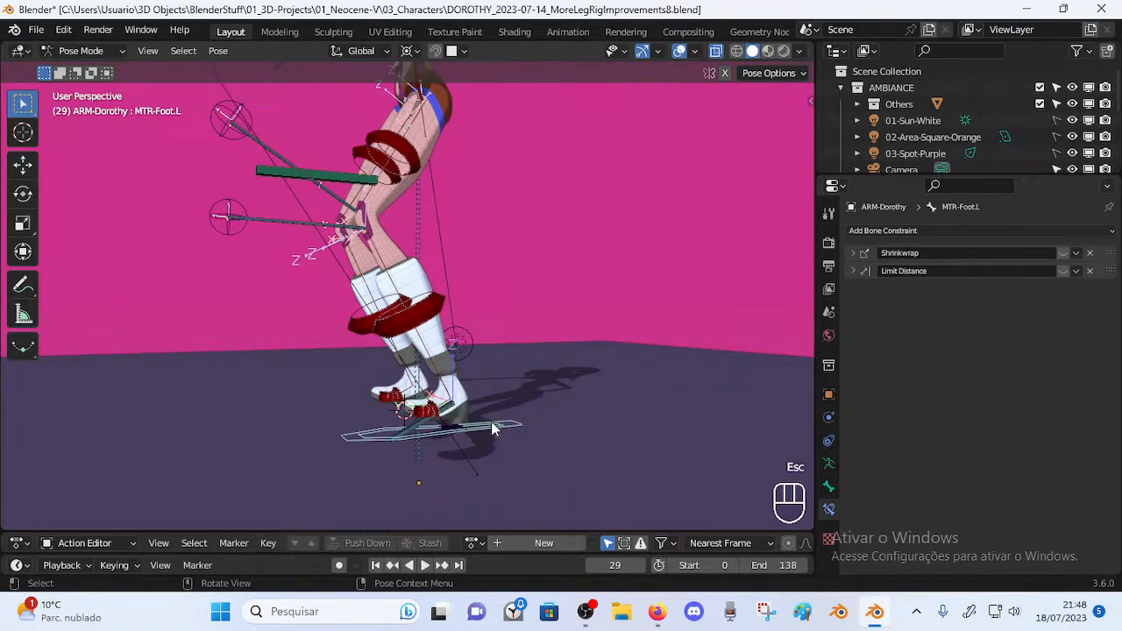
Move MTR-Foot.L up to ankle height above the floor and try a second move toward the shin
{"action": "key", "text": "g"}
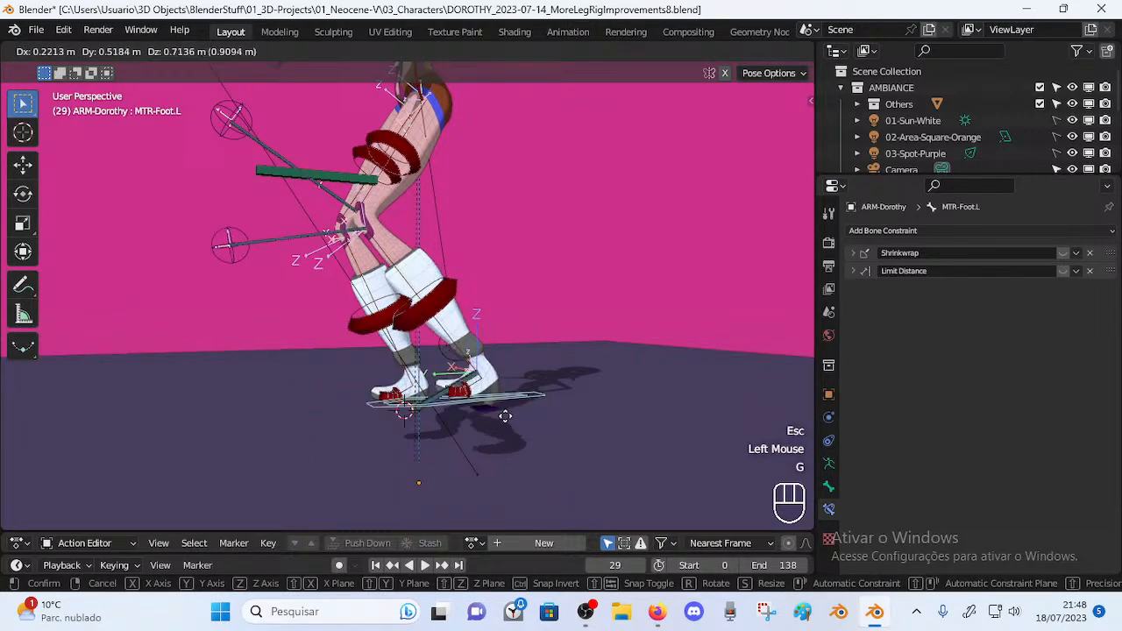
{"action": "left_click", "coordinate": [516, 321]}
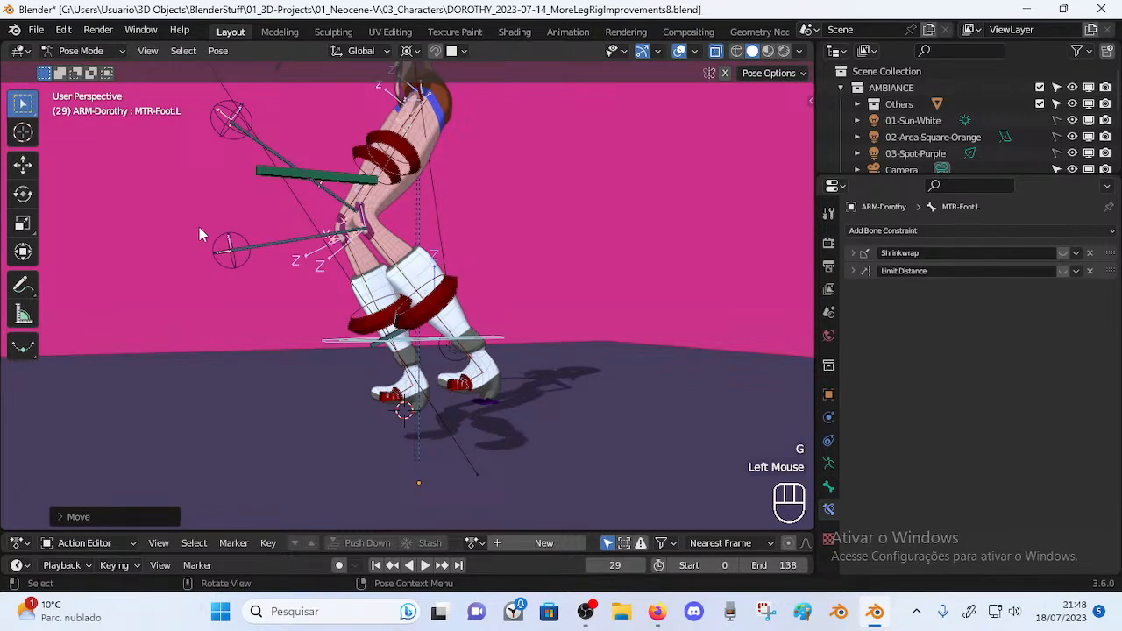
{"action": "key", "text": "g"}
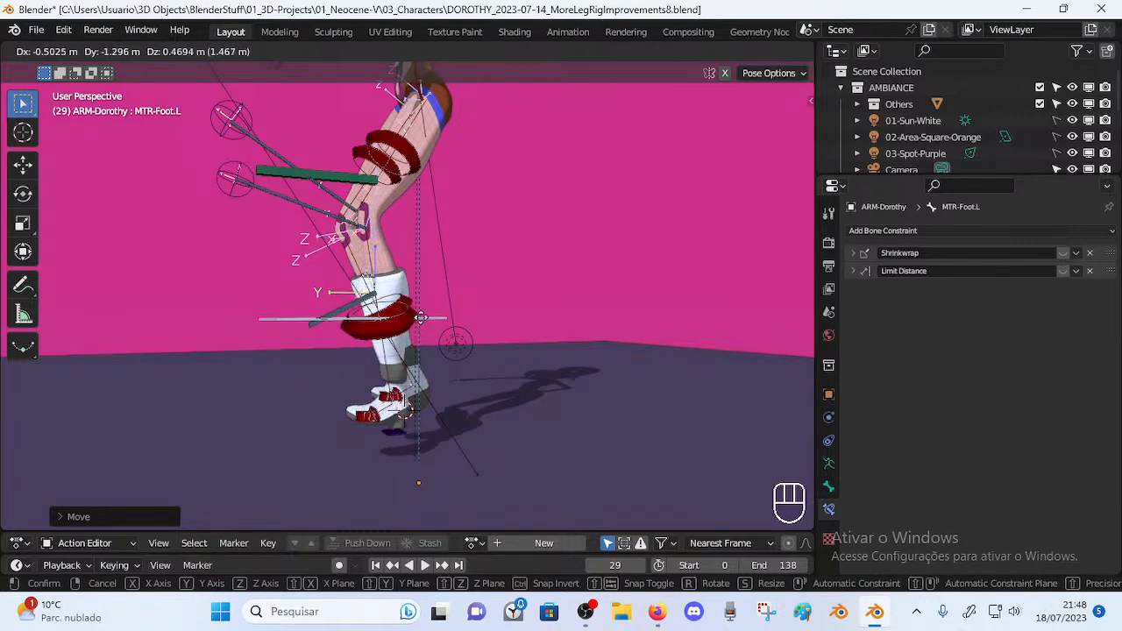
{"action": "key", "text": "Escape"}
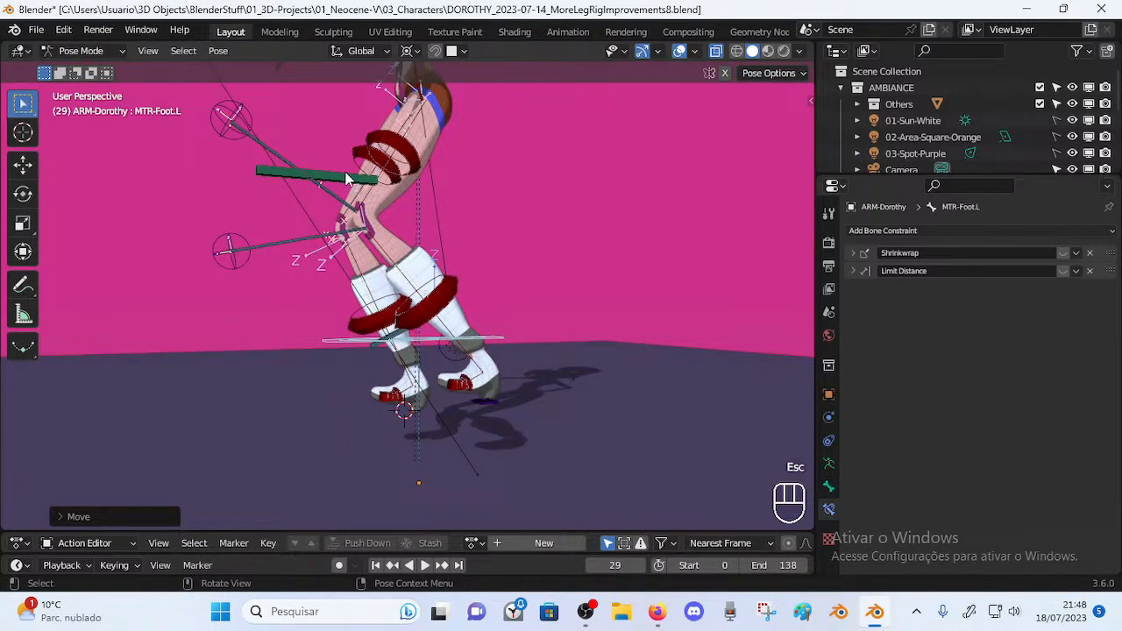
Select the MTR-Leg.L bone and try moving it
{"action": "left_click", "coordinate": [347, 184]}
{"action": "key", "text": "g"}
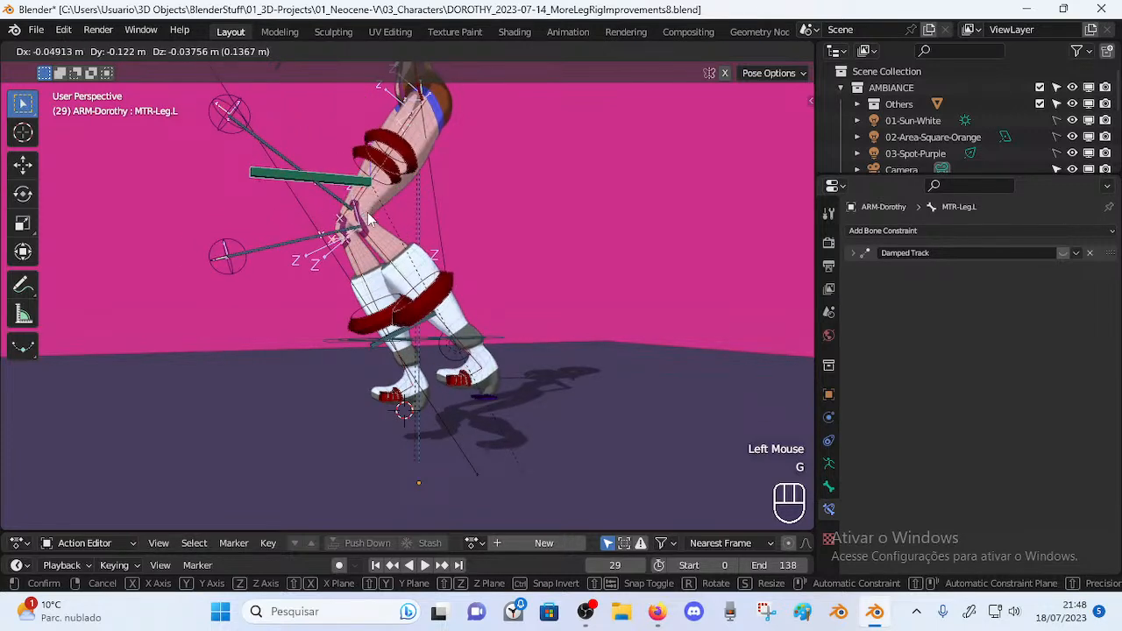
{"action": "key", "text": "Escape"}
Select MTR-Foot.L and move it back down so the left foot stands near the floor beside the right one
{"action": "left_click", "coordinate": [472, 407]}
{"action": "double_click", "coordinate": [440, 348]}
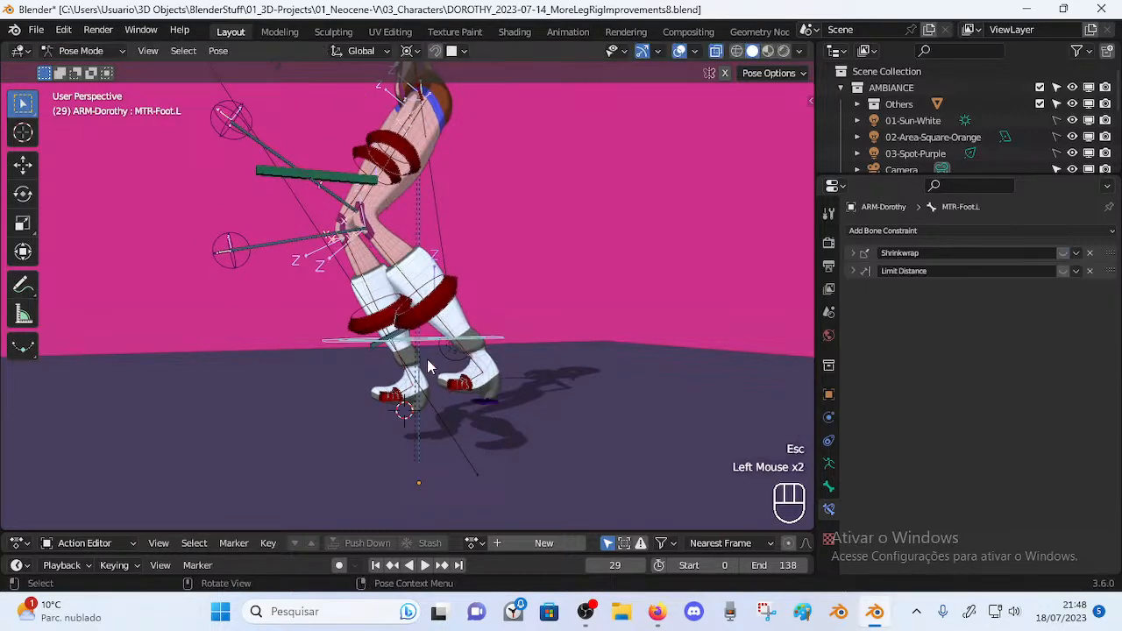
{"action": "key", "text": "g"}
{"action": "left_click", "coordinate": [473, 427]}
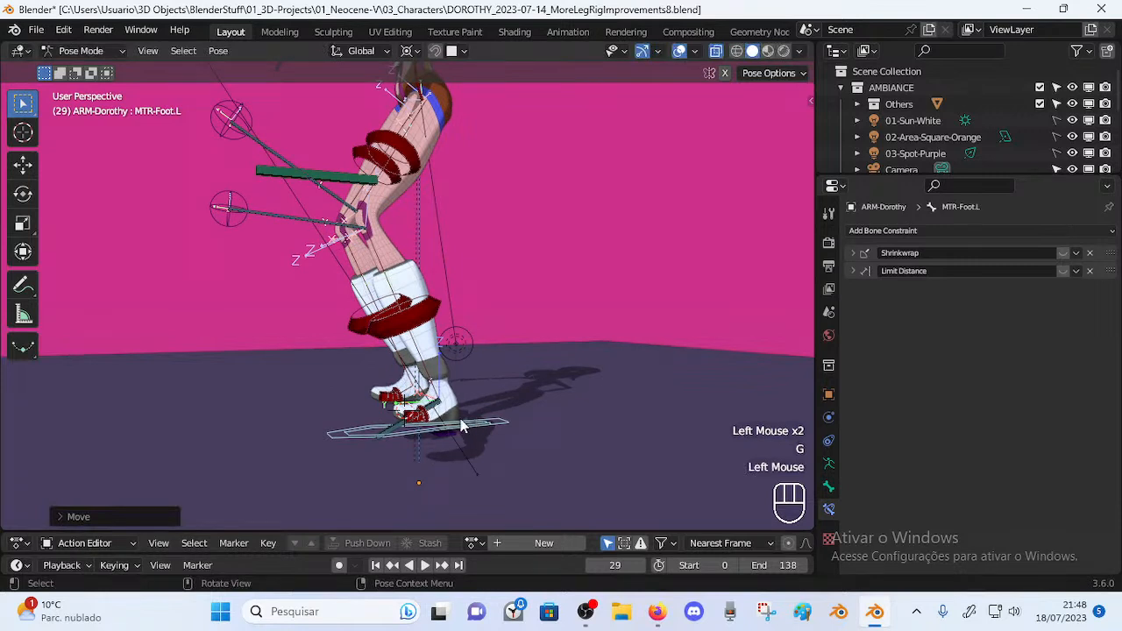
Place the 3D cursor at the left toes and try rotating MTR-Foot.L about the global X axis around it
{"action": "right_click", "coordinate": [447, 432], "text": "shift"}
{"action": "right_click", "coordinate": [392, 407], "text": "shift"}
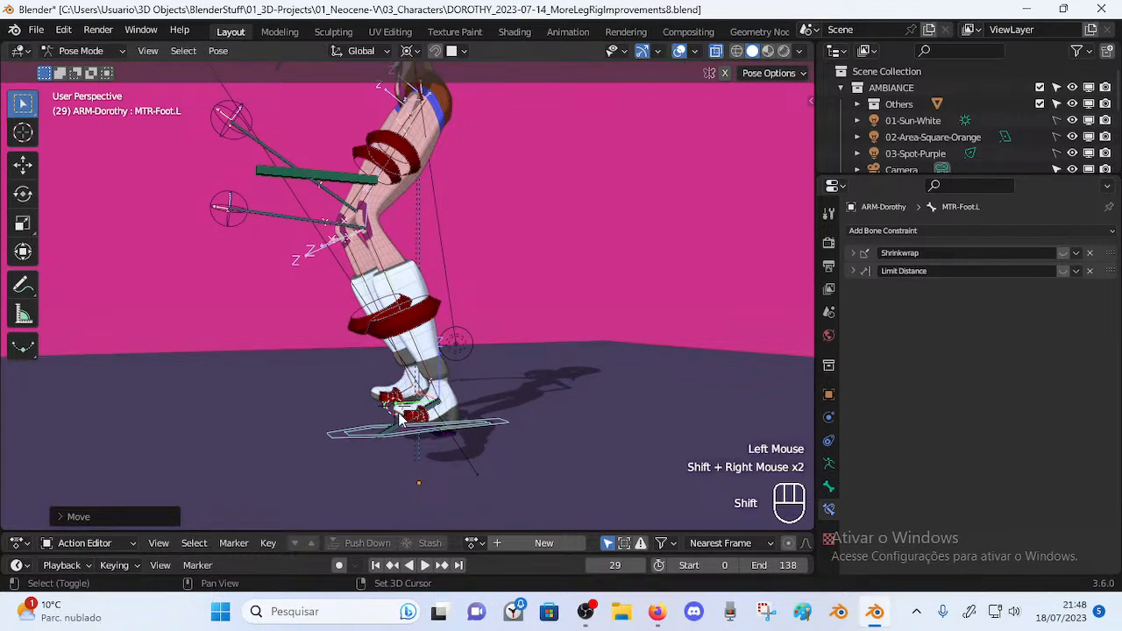
{"action": "key", "text": "r"}
{"action": "key", "text": "x"}
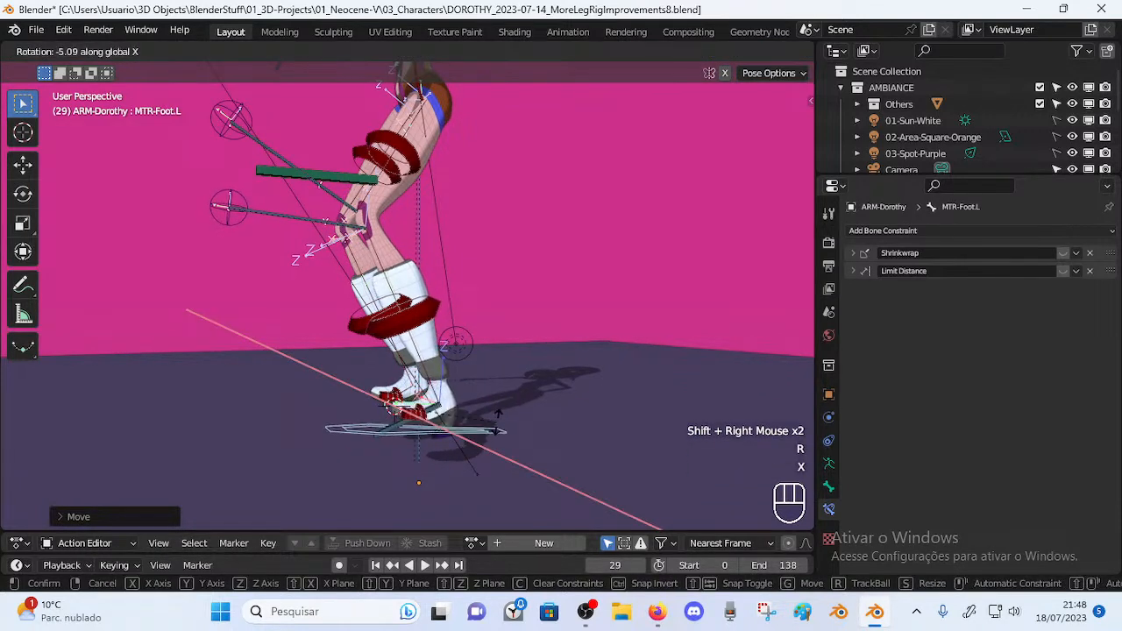
{"action": "key", "text": "Escape"}
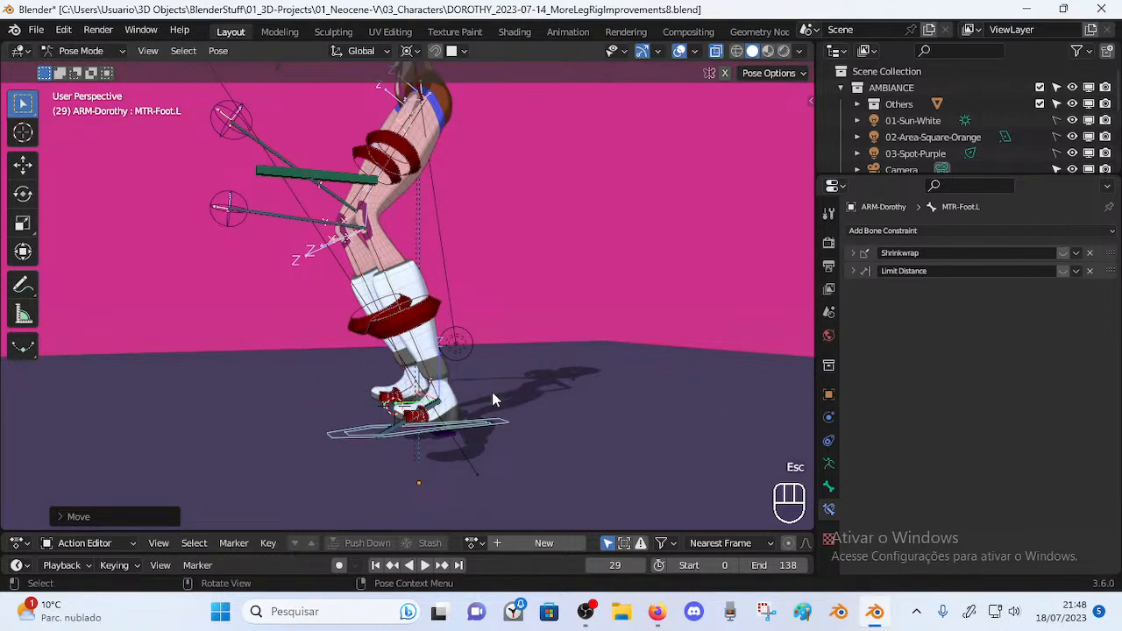
Select the MTR-Leg.L bone on its own and move it slightly upward
{"action": "left_click", "coordinate": [360, 235], "text": "shift"}
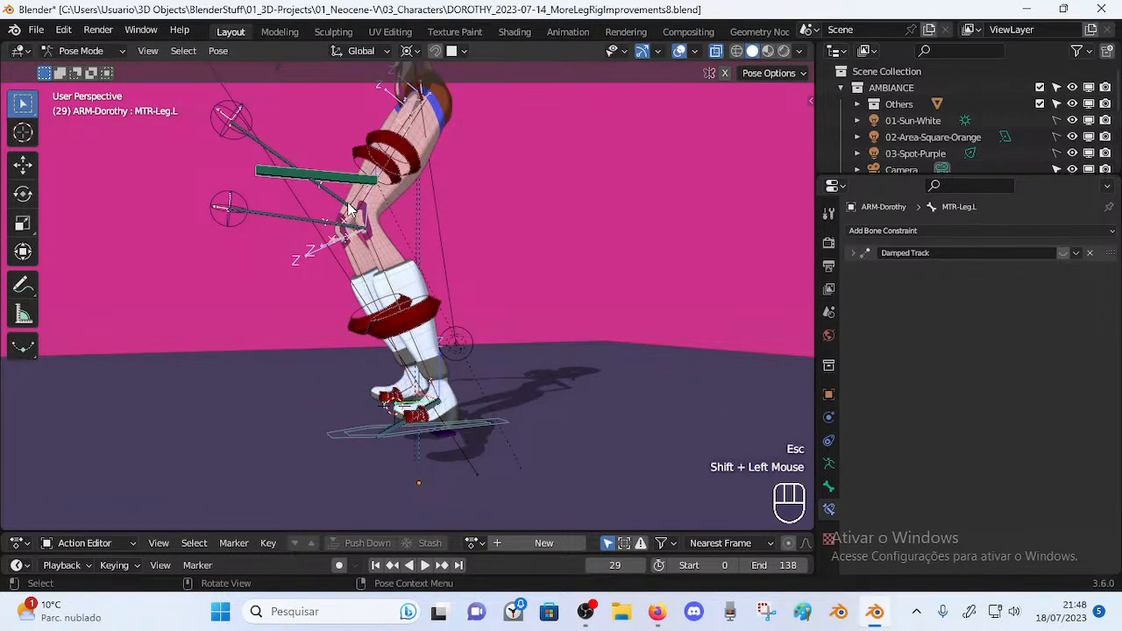
{"action": "left_click", "coordinate": [351, 188]}
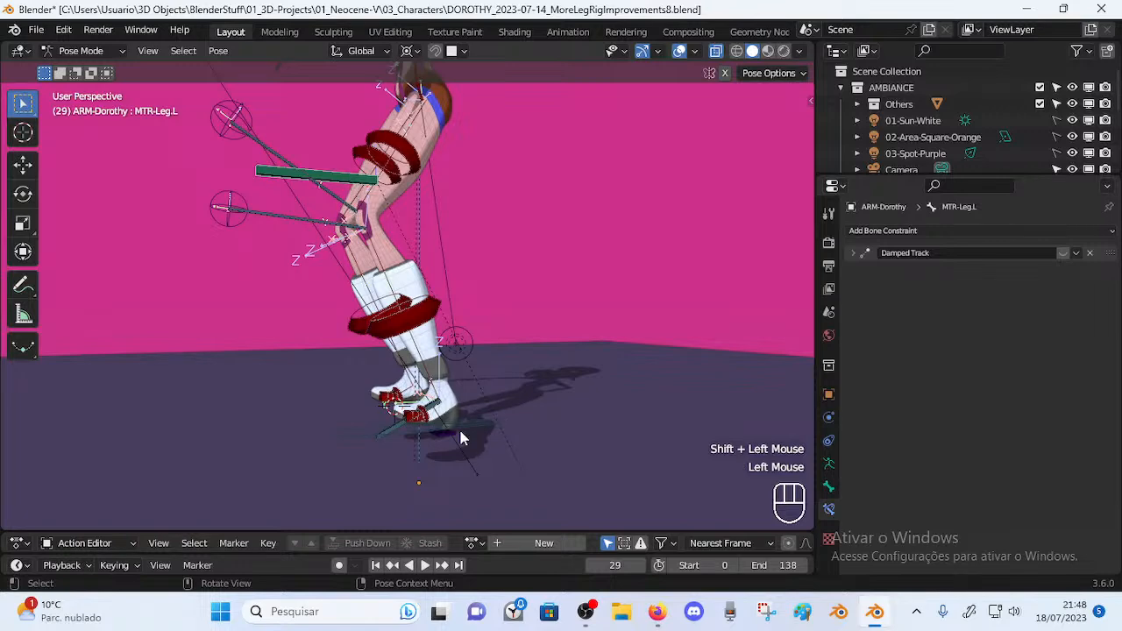
{"action": "key", "text": "g"}
{"action": "left_click", "coordinate": [341, 165]}
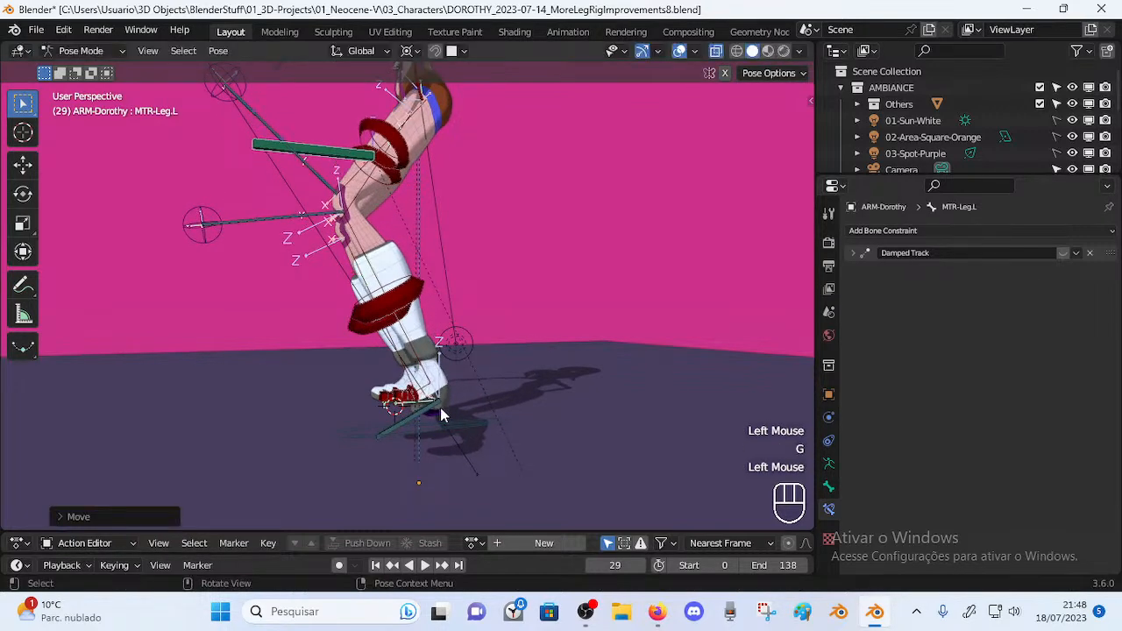
Select MTR-Foot.L and raise it a little, level with the right foot
{"action": "left_click", "coordinate": [440, 431]}
{"action": "key", "text": "g"}
{"action": "left_click", "coordinate": [437, 366]}
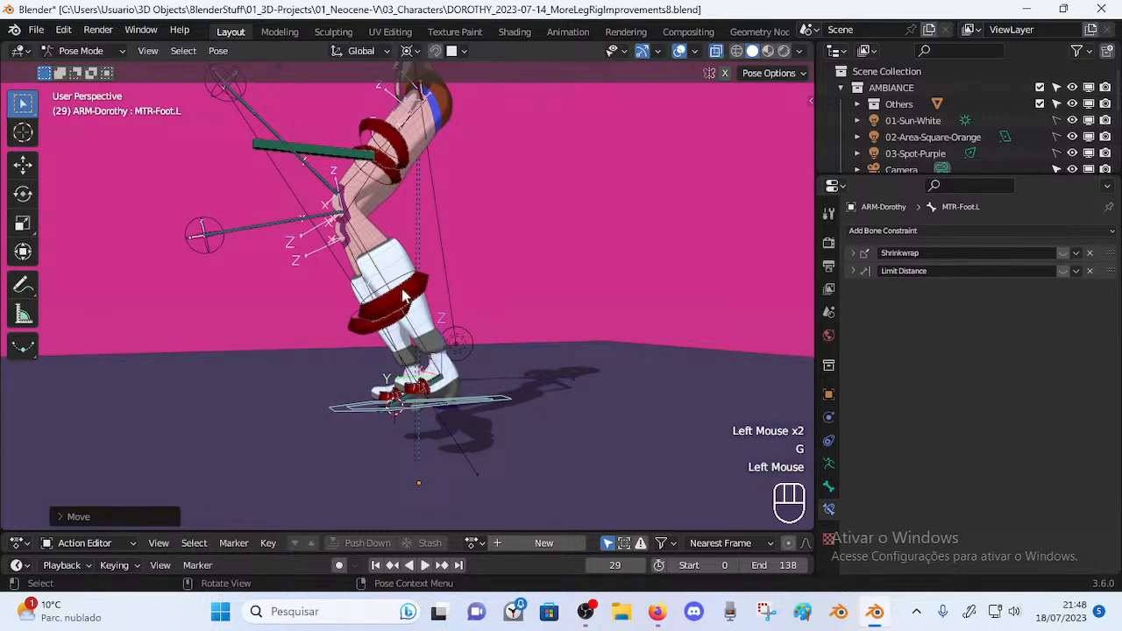
Select MTR-Leg.L and move it until the left foot rests just behind the right one
{"action": "mouse_move", "coordinate": [323, 149]}
{"action": "left_mouse_down"}
{"action": "mouse_move", "coordinate": [327, 111]}
{"action": "mouse_move", "coordinate": [329, 132]}
{"action": "left_mouse_up"}
{"action": "key", "text": "g"}
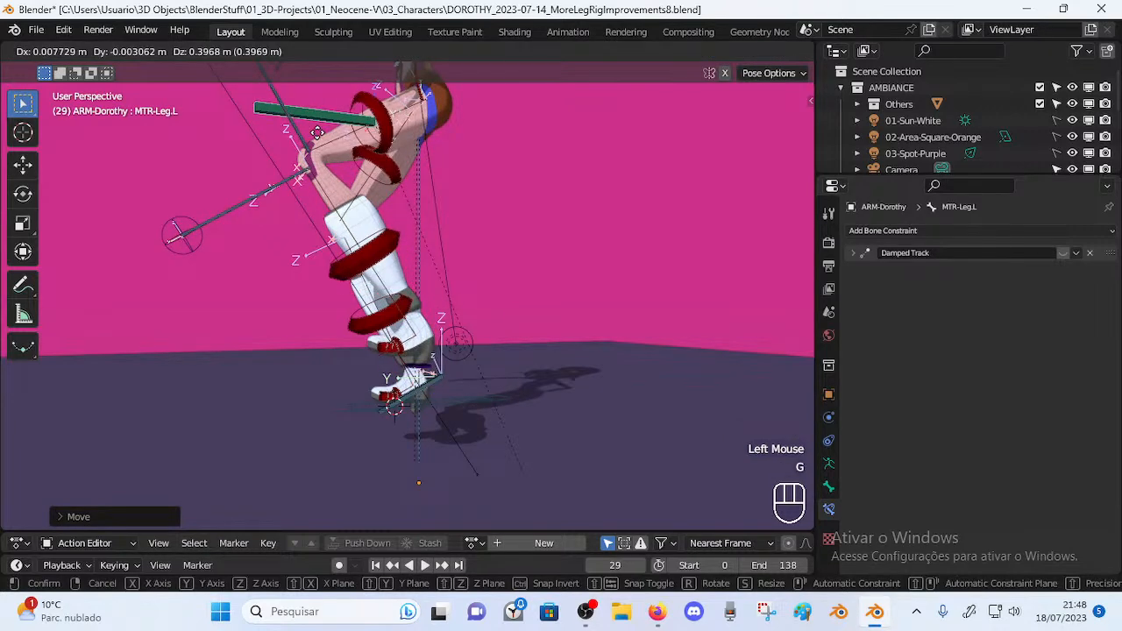
{"action": "left_click", "coordinate": [328, 173]}
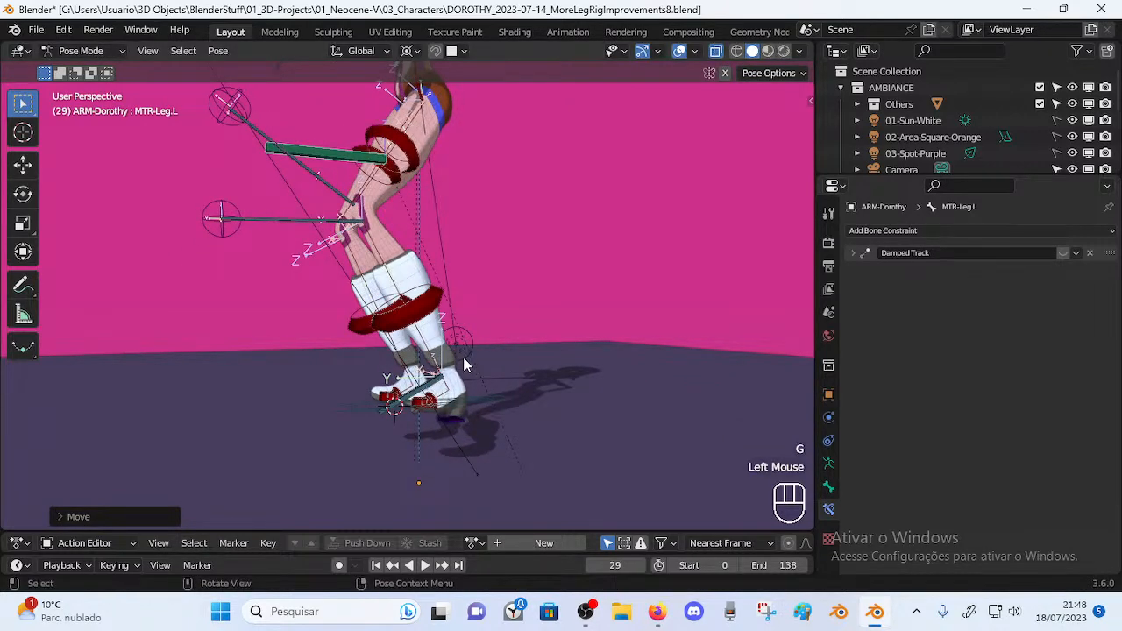
Select MTR-Foot.L and adjust its position slightly at the left heel with two small moves
{"action": "left_click", "coordinate": [467, 405]}
{"action": "key", "text": "g"}
{"action": "left_click", "coordinate": [479, 408]}
{"action": "key", "text": "g"}
{"action": "left_click", "coordinate": [482, 400]}
Place the 3D cursor at the left heel and rotate MTR-Foot.L about 17 degrees around the global X axis
{"action": "right_click", "coordinate": [463, 413], "text": "shift"}
{"action": "key", "text": "r"}
{"action": "key", "text": "x"}
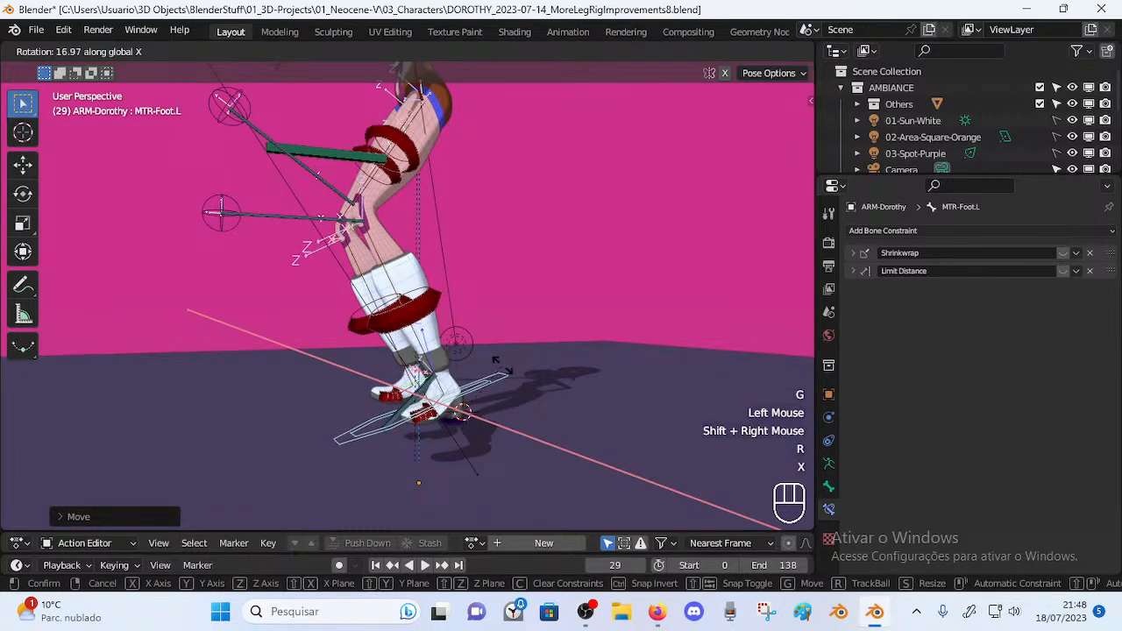
{"action": "left_click", "coordinate": [494, 359]}
Add MTR-Leg.L to the selection and try rotating it together with MTR-Foot.L about the global X axis
{"action": "left_click", "coordinate": [343, 153], "text": "shift"}
{"action": "key", "text": "r"}
{"action": "key", "text": "x"}
{"action": "key", "text": "Escape"}
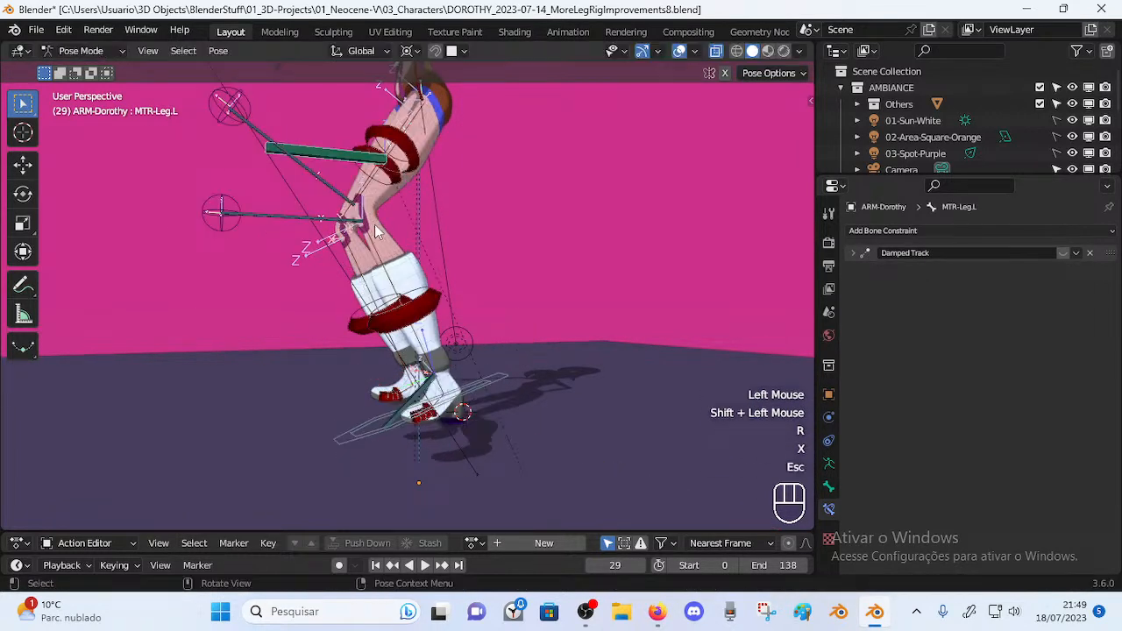
Select MTR-Leg.L and MTR-Foot.L with MTR-Foot.L active, and place the 3D cursor at the left toes
{"action": "left_click", "coordinate": [481, 383]}
{"action": "left_click", "coordinate": [338, 162]}
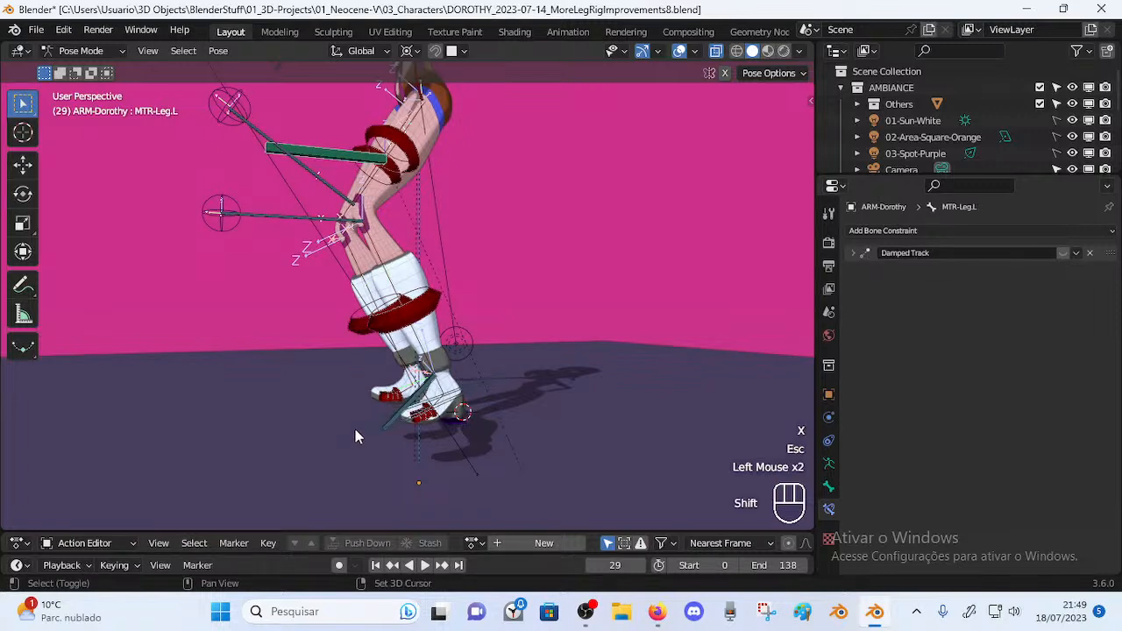
{"action": "left_click", "coordinate": [358, 422], "text": "shift"}
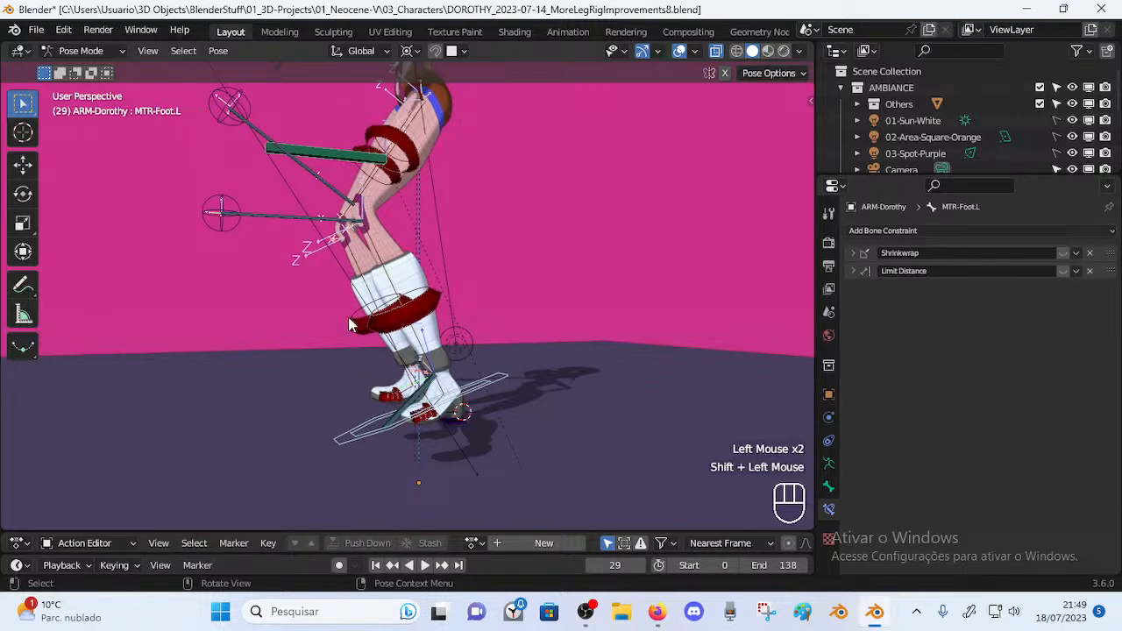
{"action": "right_click", "coordinate": [409, 419], "text": "shift"}
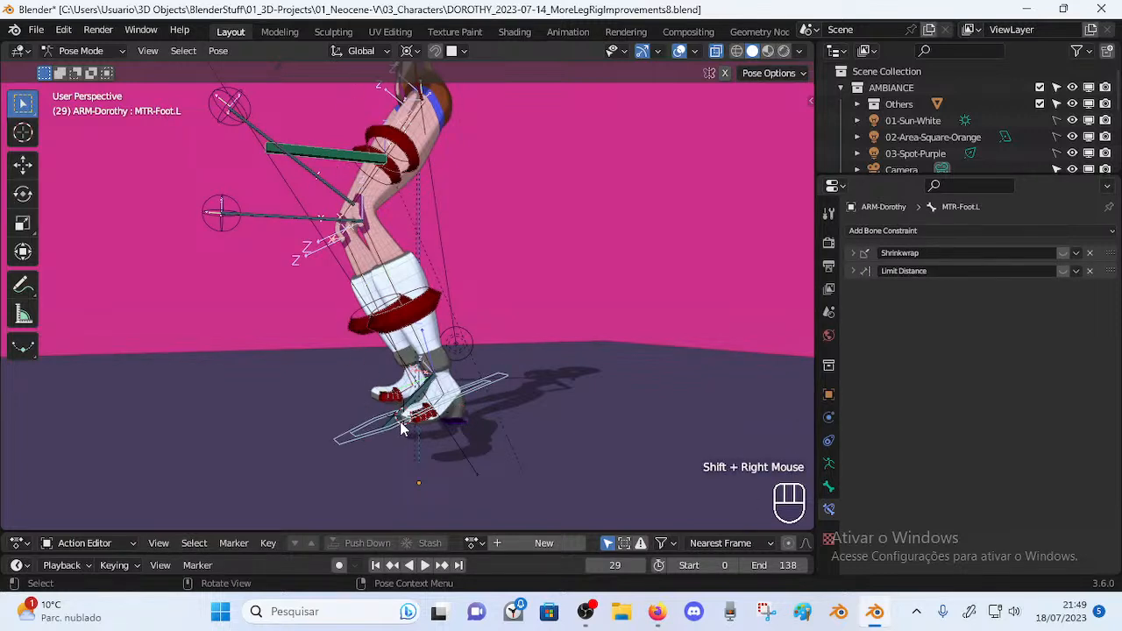
Set the transform pivot point to Active Element and try rotating both selected bones about the global X axis
{"action": "left_click", "coordinate": [402, 50]}
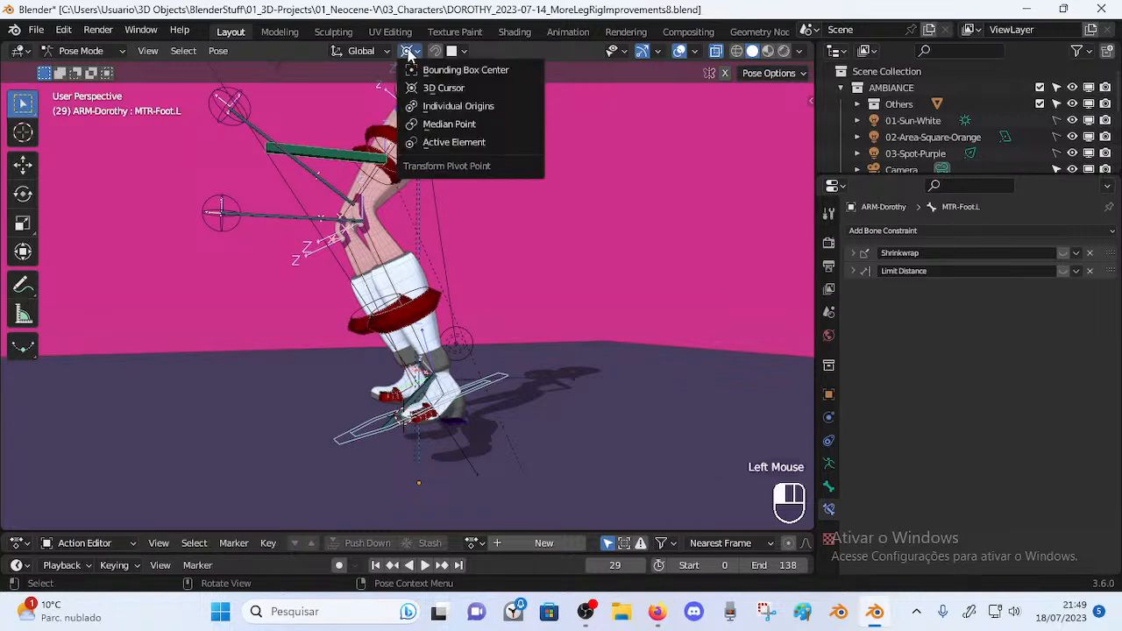
{"action": "left_click", "coordinate": [441, 144]}
{"action": "key", "text": "r"}
{"action": "key", "text": "x"}
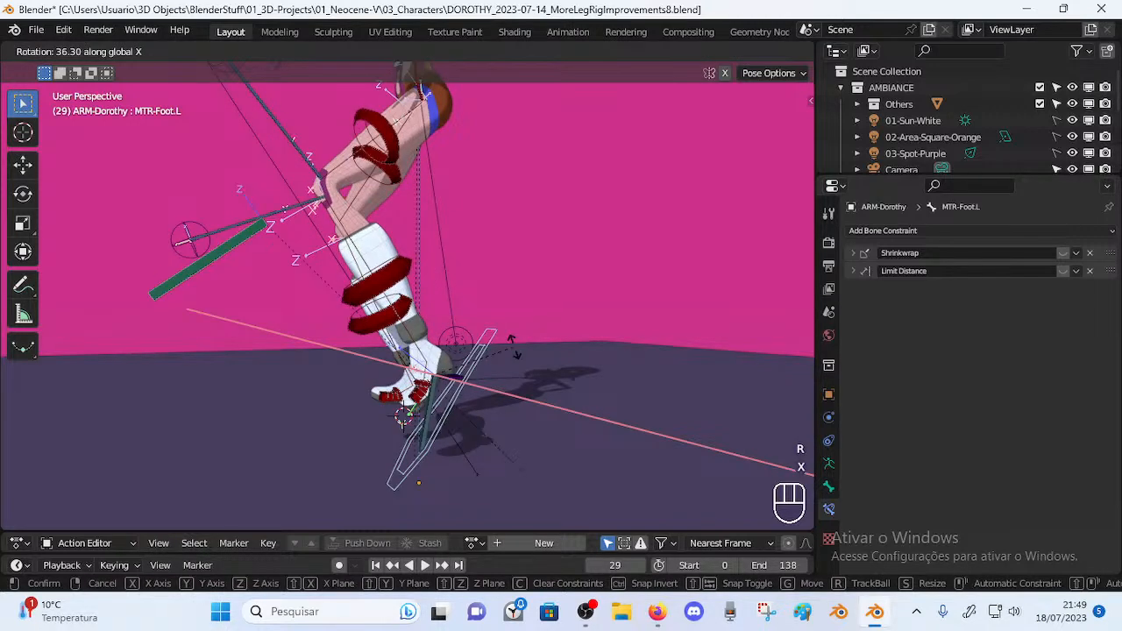
{"action": "key", "text": "Escape"}
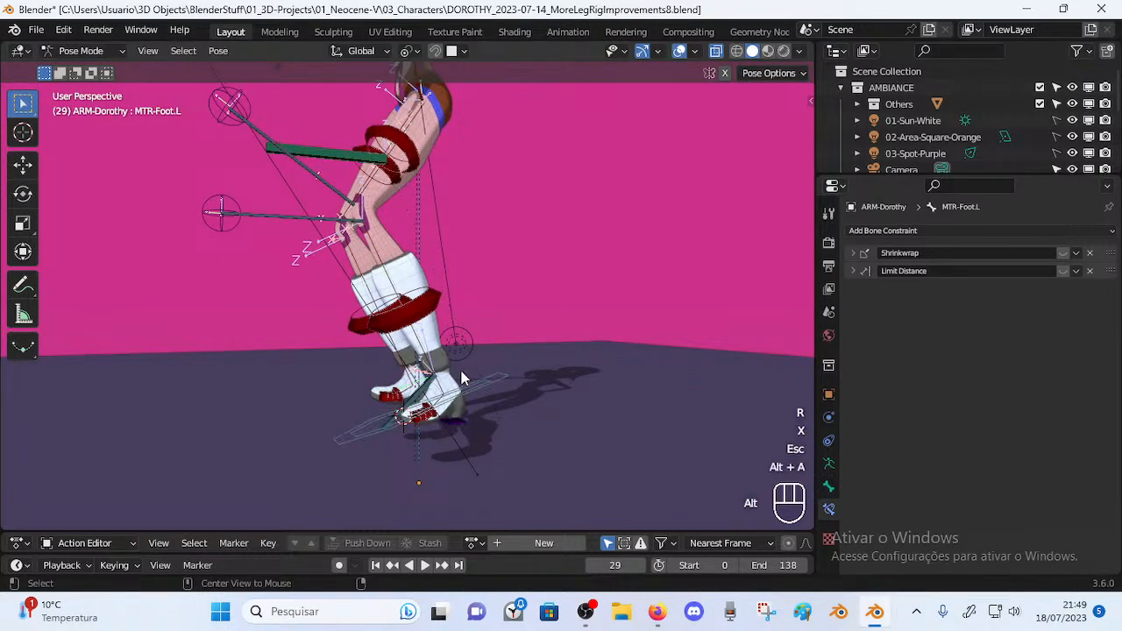
Deselect everything, select only MTR-Foot.L and try rotating it about the global X axis
{"action": "key", "text": "alt+a"}
{"action": "left_click", "coordinate": [460, 355]}
{"action": "key", "text": "r"}
{"action": "key", "text": "x"}
{"action": "key", "text": "Escape"}
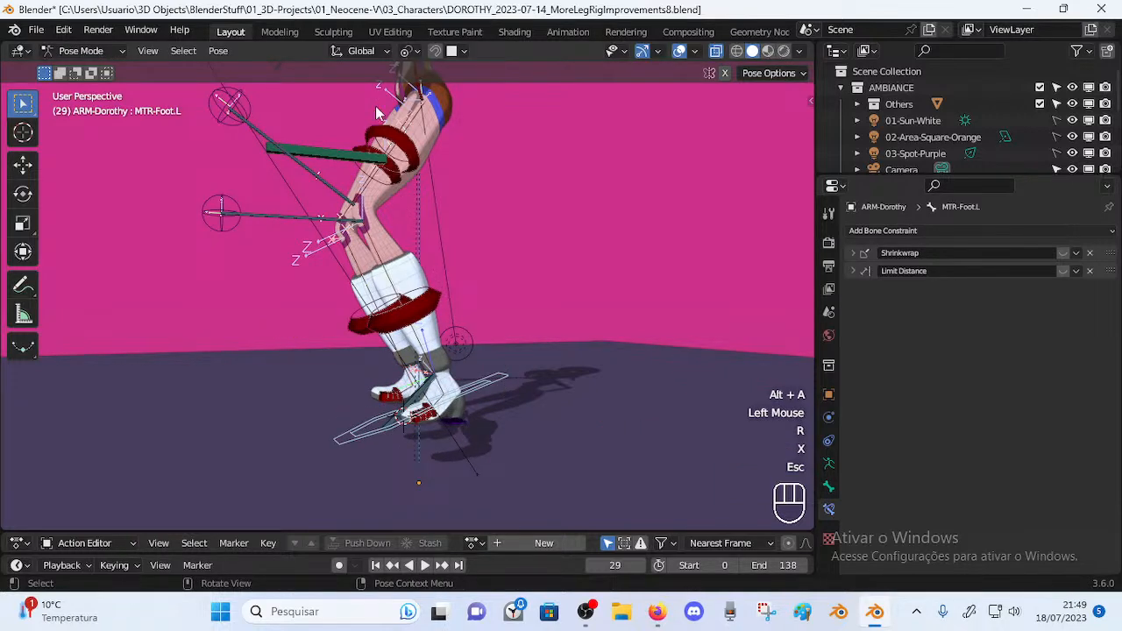
Set the transform pivot point to 3D Cursor and try rotating MTR-Foot.L about the global X axis from the toes
{"action": "left_click", "coordinate": [403, 51]}
{"action": "left_click", "coordinate": [429, 88]}
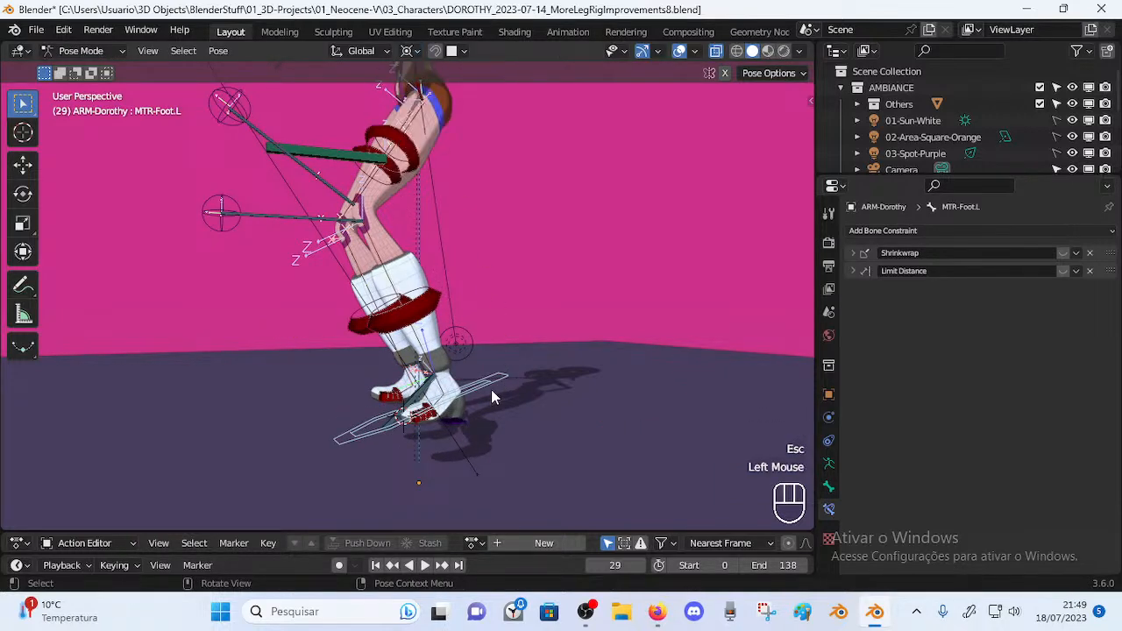
{"action": "mouse_move", "coordinate": [440, 418]}
{"action": "middle_mouse_down"}
{"action": "mouse_move", "coordinate": [489, 418]}
{"action": "mouse_move", "coordinate": [445, 410]}
{"action": "middle_mouse_up"}
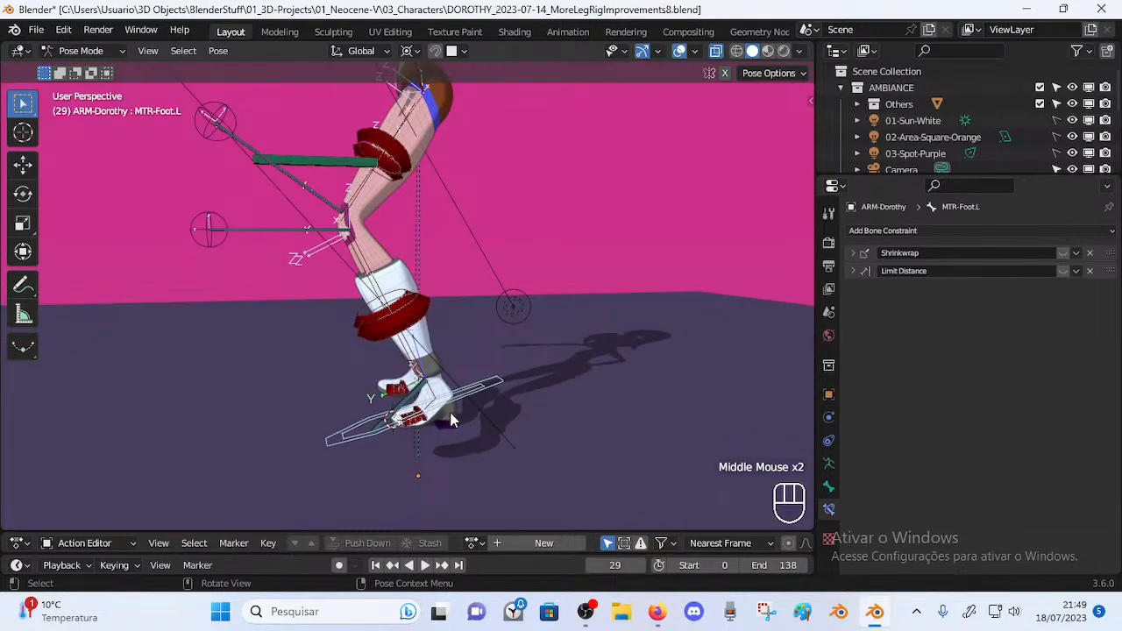
{"action": "key", "text": "r"}
{"action": "key", "text": "x"}
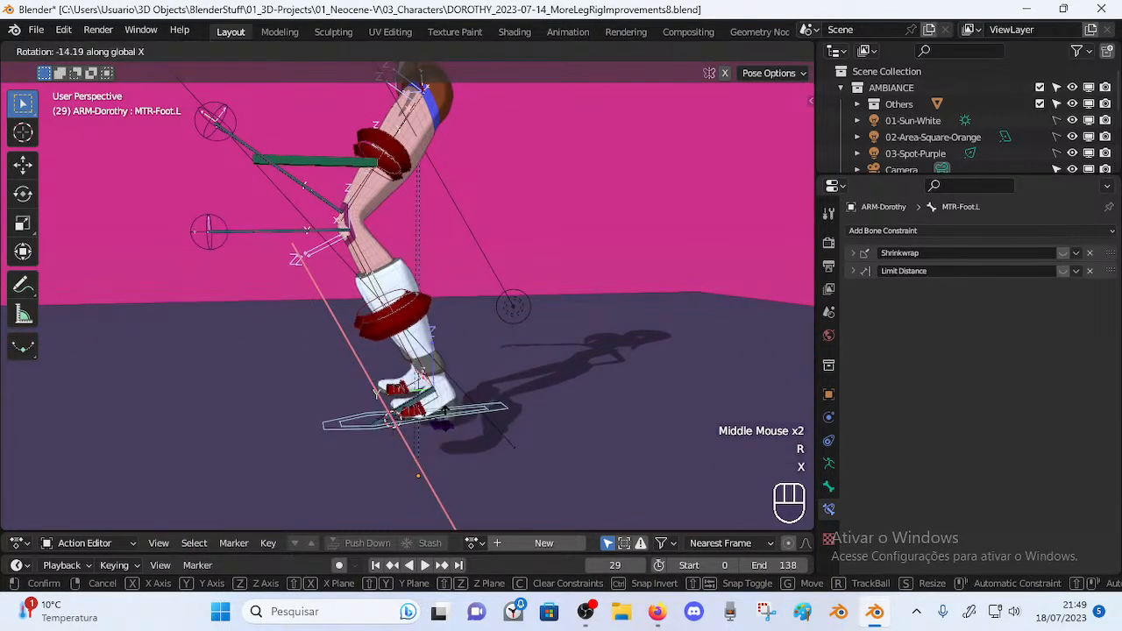
{"action": "key", "text": "Escape"}
Place the 3D cursor on the floor a short distance behind the left heel
{"action": "middle_click_drag", "start_coordinate": [474, 421], "coordinate": [608, 385]}
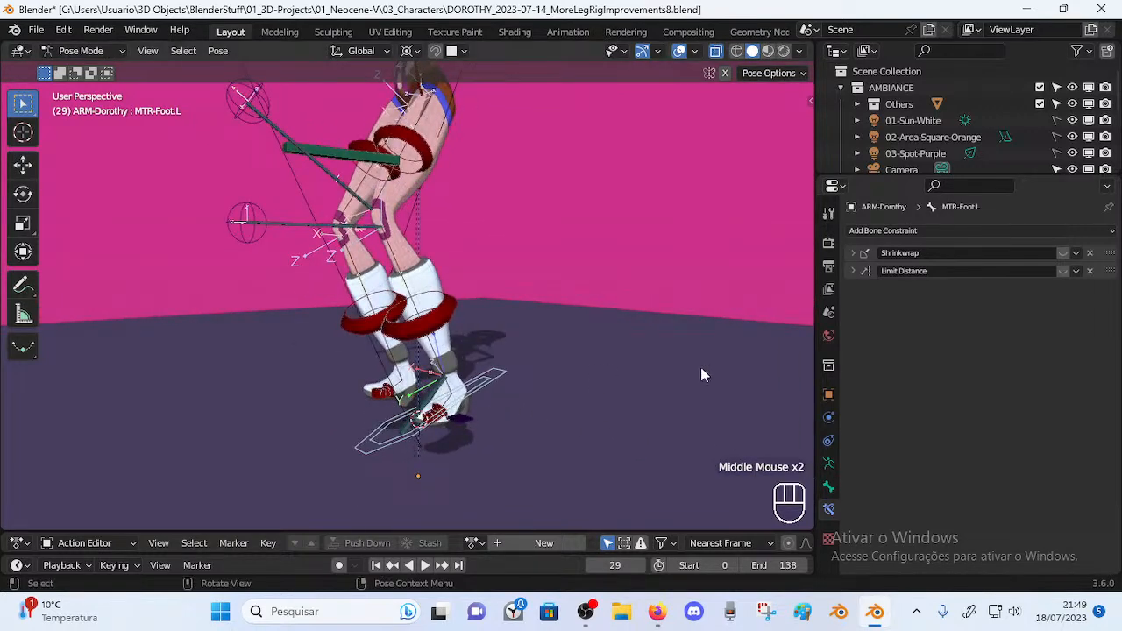
{"action": "right_click", "coordinate": [477, 418], "text": "shift"}
{"action": "right_click", "coordinate": [526, 426], "text": "shift"}
{"action": "middle_click_drag", "start_coordinate": [526, 426], "coordinate": [470, 414]}
Rotate MTR-Foot.L twice about the global X axis around the 3D cursor behind the heel
{"action": "left_click", "coordinate": [477, 392]}
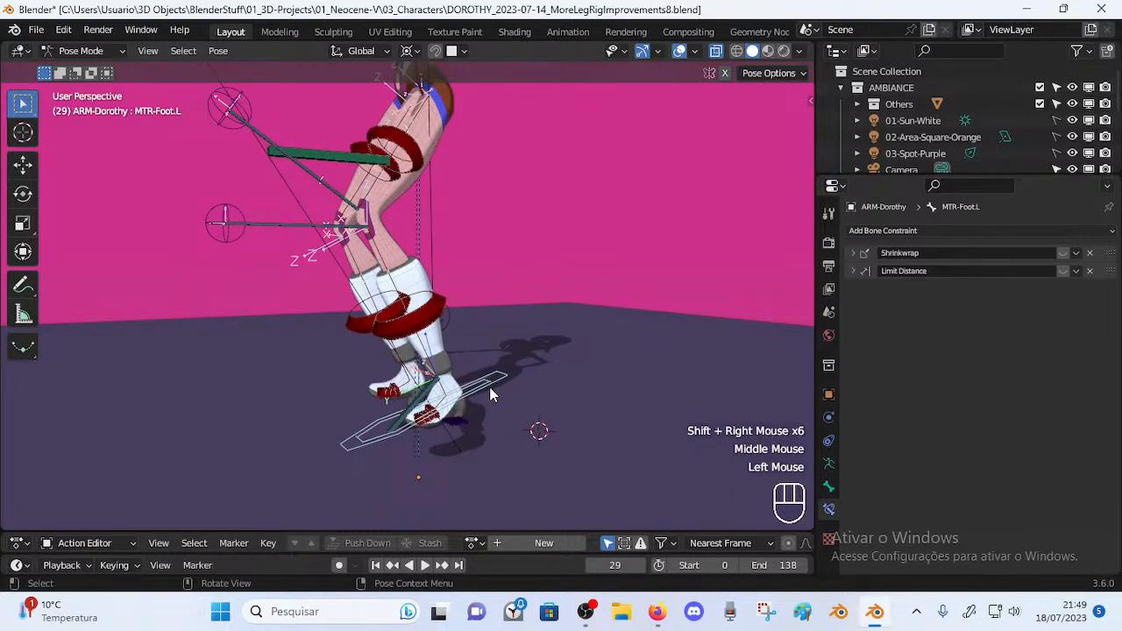
{"action": "key", "text": "r"}
{"action": "key", "text": "x"}
{"action": "left_click", "coordinate": [517, 382]}
{"action": "key", "text": "r"}
{"action": "key", "text": "x"}
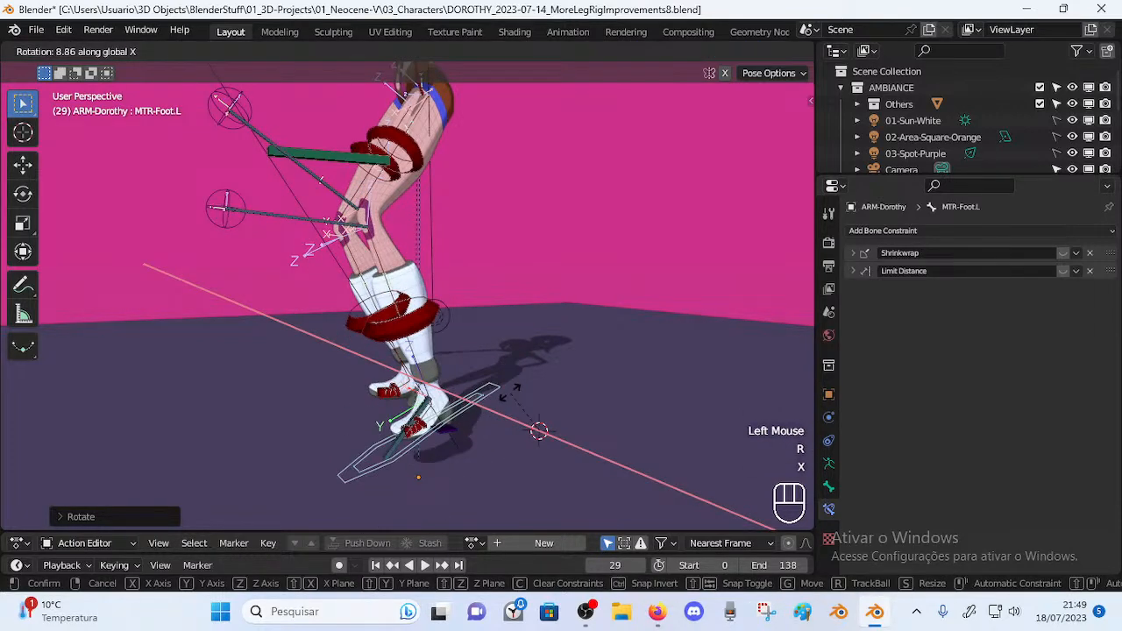
{"action": "left_click", "coordinate": [514, 391]}
Move MTR-Foot.L slightly up and back, and rotate it twice more about the global X axis around the 3D cursor
{"action": "key", "text": "g"}
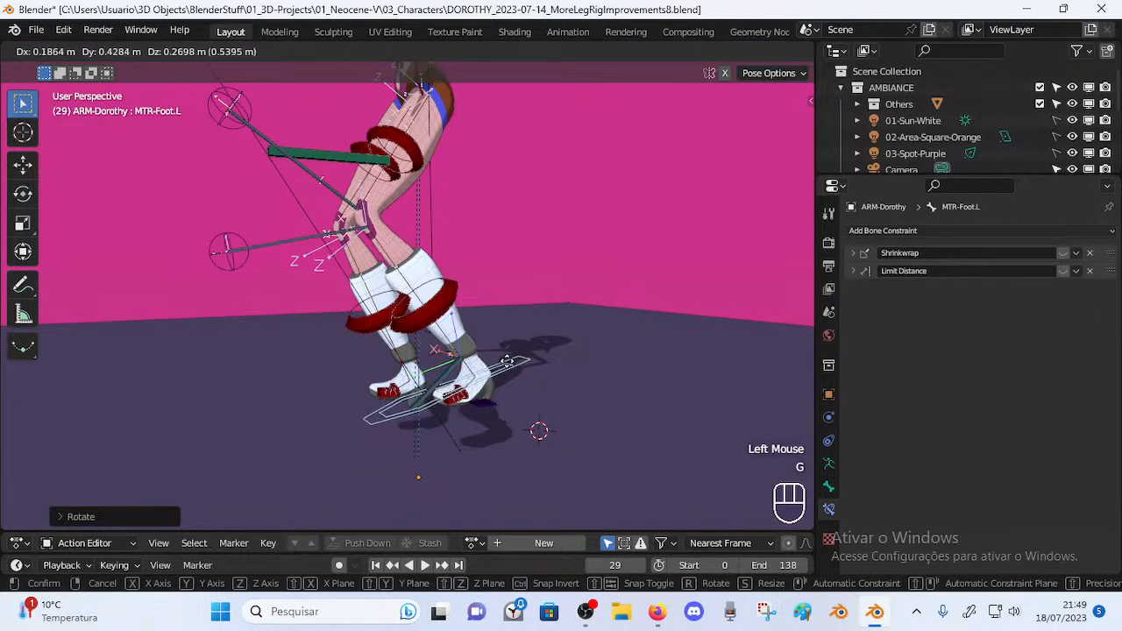
{"action": "left_click", "coordinate": [502, 372]}
{"action": "key", "text": "r"}
{"action": "key", "text": "x"}
{"action": "left_click", "coordinate": [401, 213]}
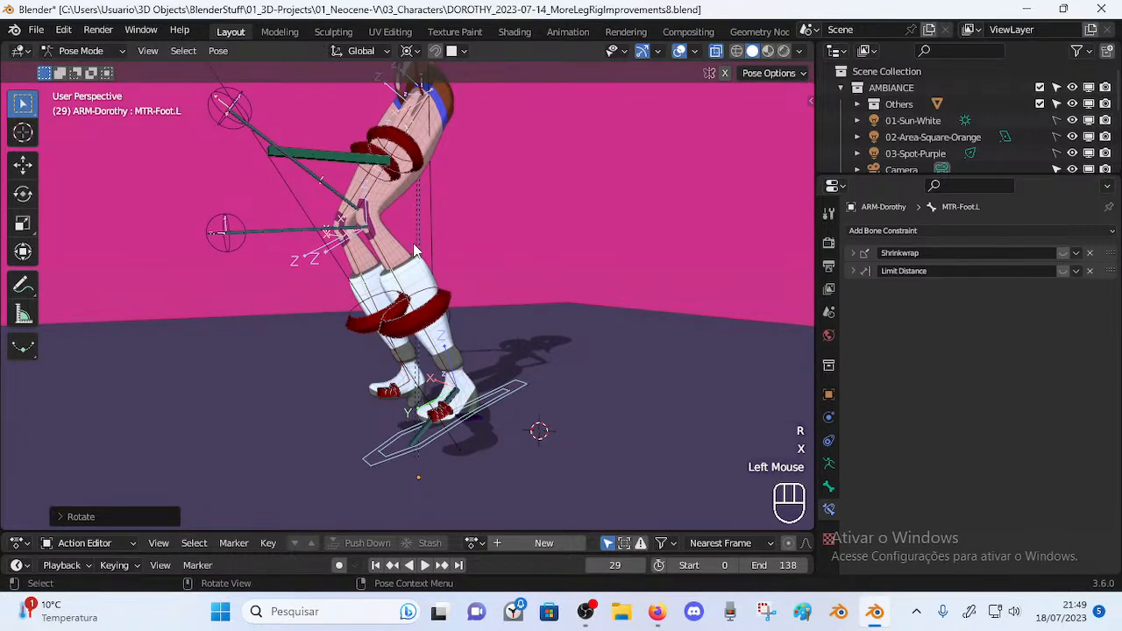
{"action": "key", "text": "r"}
{"action": "key", "text": "x"}
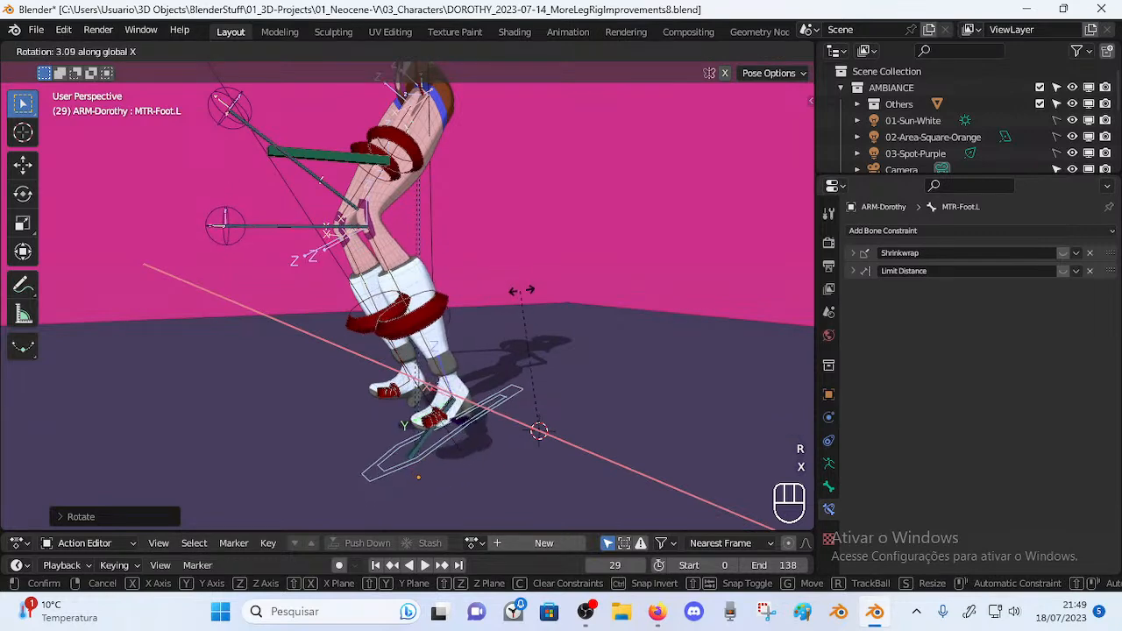
{"action": "left_click", "coordinate": [519, 290]}
Reselect MTR-Foot.L and swing it about the global X axis around the 3D cursor, ending with the toes tilted downward
{"action": "left_click", "coordinate": [408, 300]}
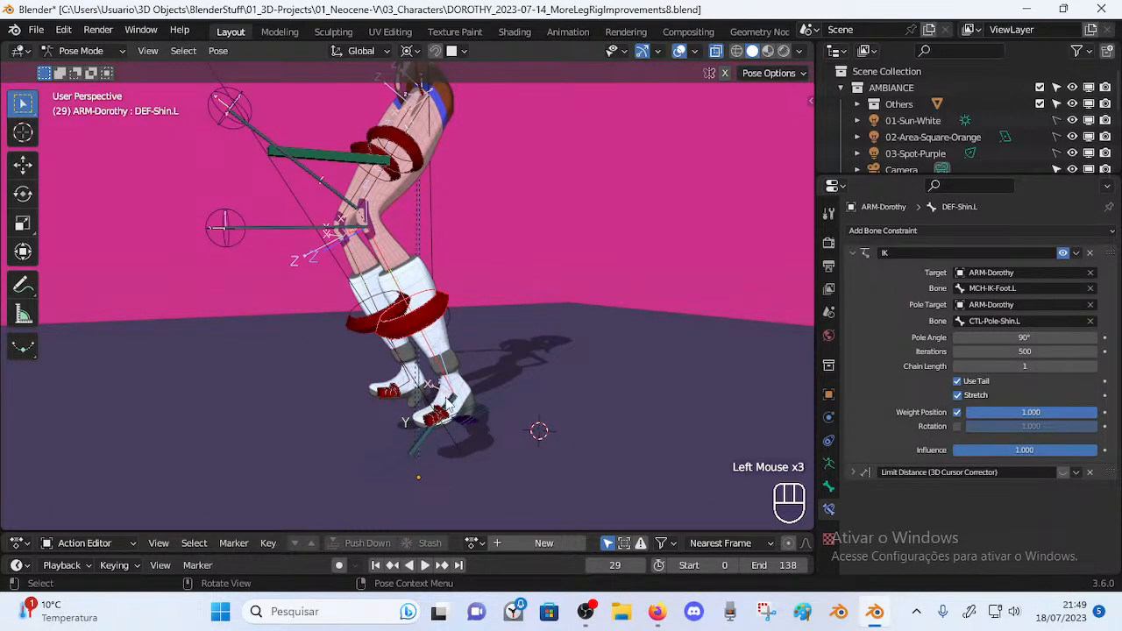
{"action": "scroll", "coordinate": [449, 399], "scroll_direction": "up", "scroll_amount": 2}
{"action": "middle_click_drag", "start_coordinate": [450, 399], "coordinate": [394, 368], "text": "shift"}
{"action": "left_click", "coordinate": [491, 368]}
{"action": "key", "text": "r"}
{"action": "key", "text": "x"}
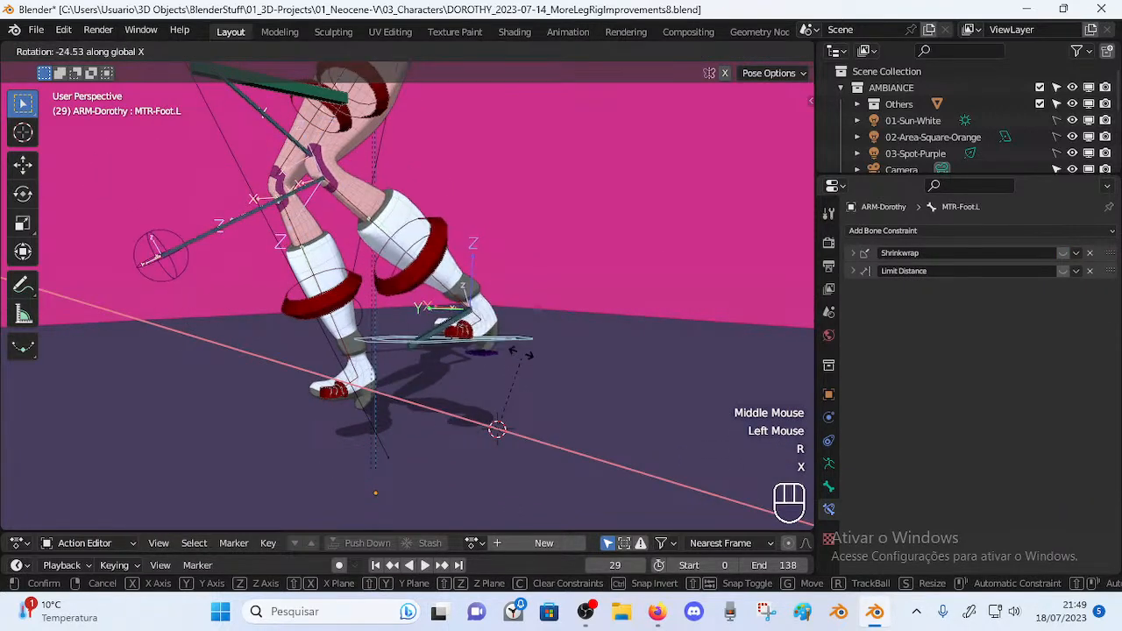
{"action": "left_click", "coordinate": [479, 404]}
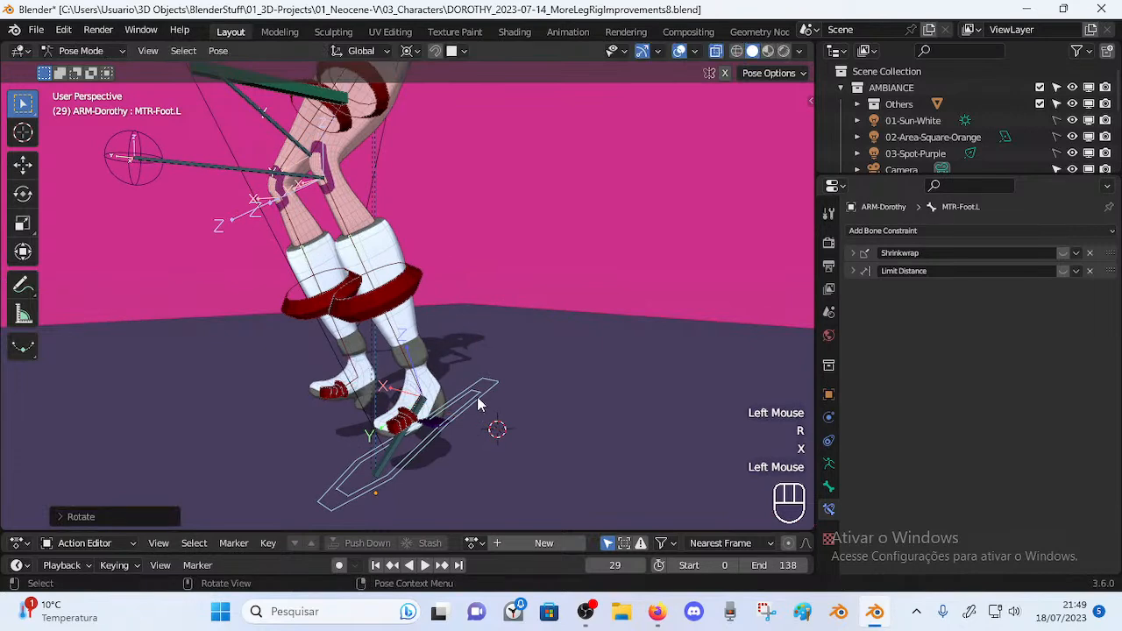
Examine the bone constraints of MCH-IK-Foot.L and DEF-Shin.L on the left leg
{"action": "left_click", "coordinate": [426, 413]}
{"action": "left_click", "coordinate": [452, 418]}
{"action": "left_click", "coordinate": [430, 410]}
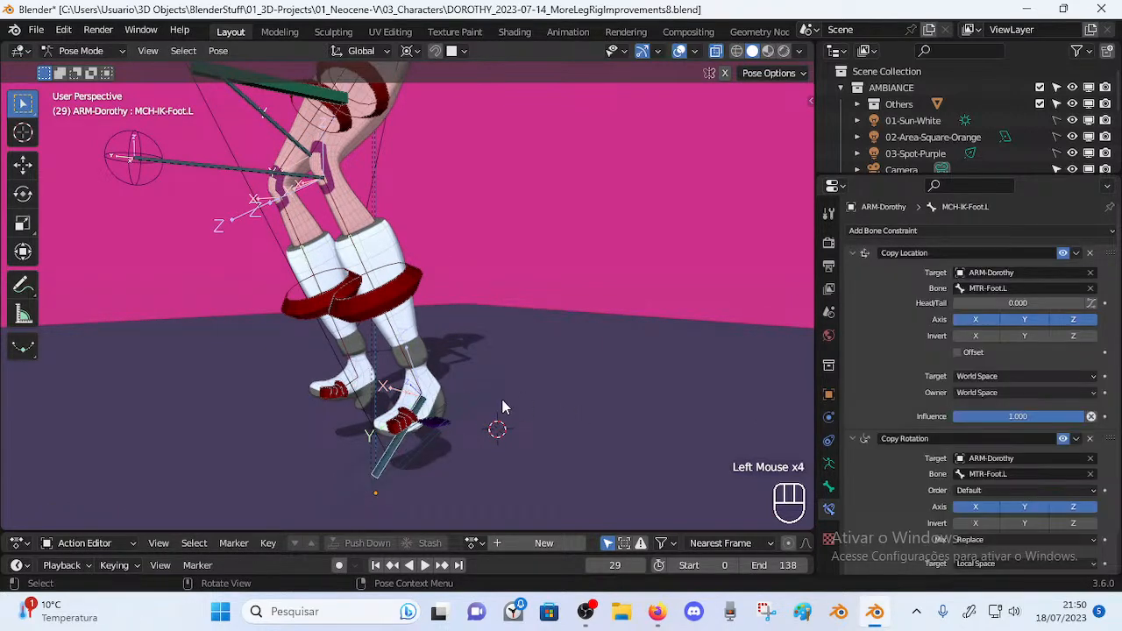
{"action": "scroll", "coordinate": [426, 390], "scroll_direction": "down", "scroll_amount": 2}
{"action": "scroll", "coordinate": [420, 409], "scroll_direction": "up", "scroll_amount": 1}
{"action": "middle_click_drag", "start_coordinate": [421, 409], "coordinate": [431, 316]}
{"action": "scroll", "coordinate": [408, 405], "scroll_direction": "up", "scroll_amount": 1}
{"action": "left_click", "coordinate": [427, 292]}
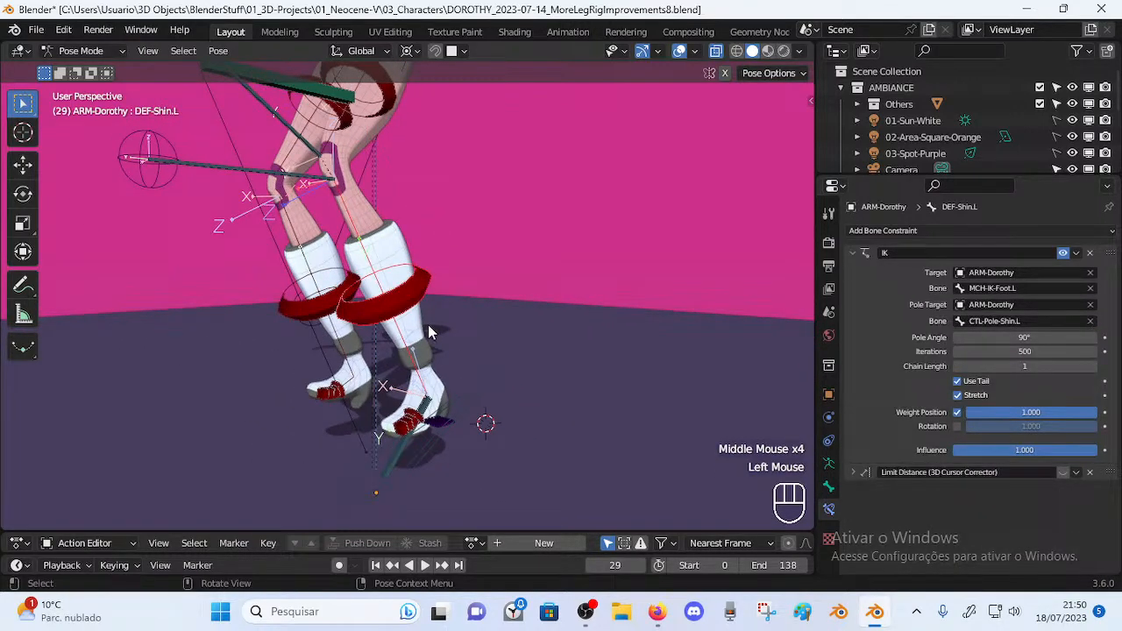
Expand the Limit Distance (3D Cursor Corrector) constraint on DEF-Shin.L and enable it
{"action": "scroll", "coordinate": [811, 405], "scroll_direction": "down", "scroll_amount": 1}
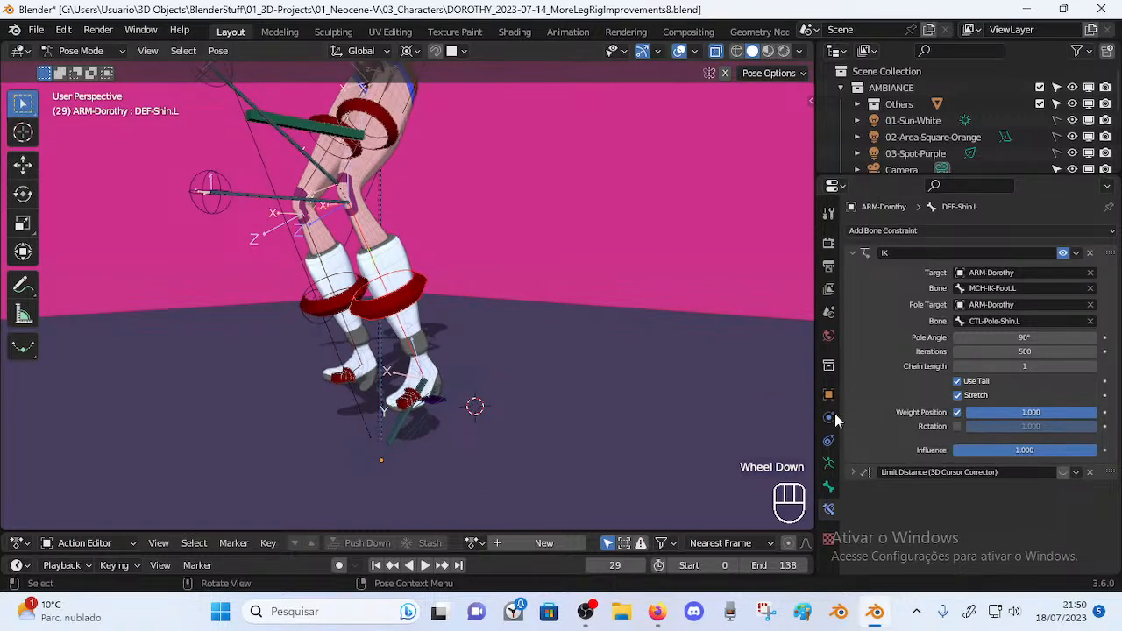
{"action": "left_click", "coordinate": [858, 472]}
{"action": "scroll", "coordinate": [914, 436], "scroll_direction": "down", "scroll_amount": 4}
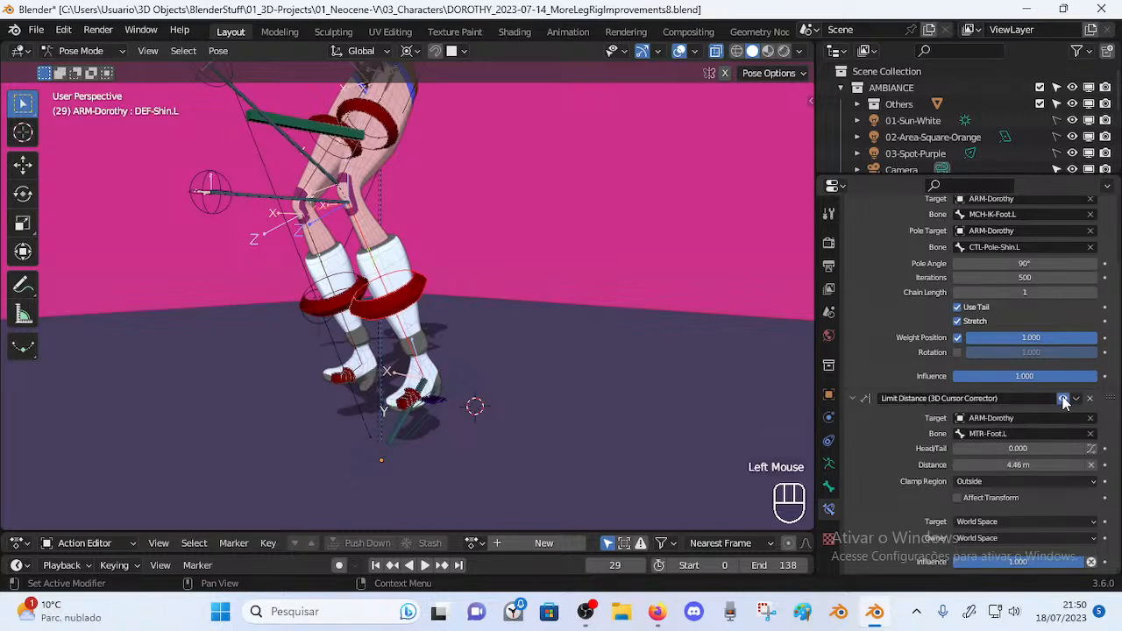
{"action": "left_click", "coordinate": [413, 287]}
{"action": "scroll", "coordinate": [436, 325], "scroll_direction": "up", "scroll_amount": 1}
{"action": "middle_click_drag", "start_coordinate": [436, 324], "coordinate": [473, 377]}
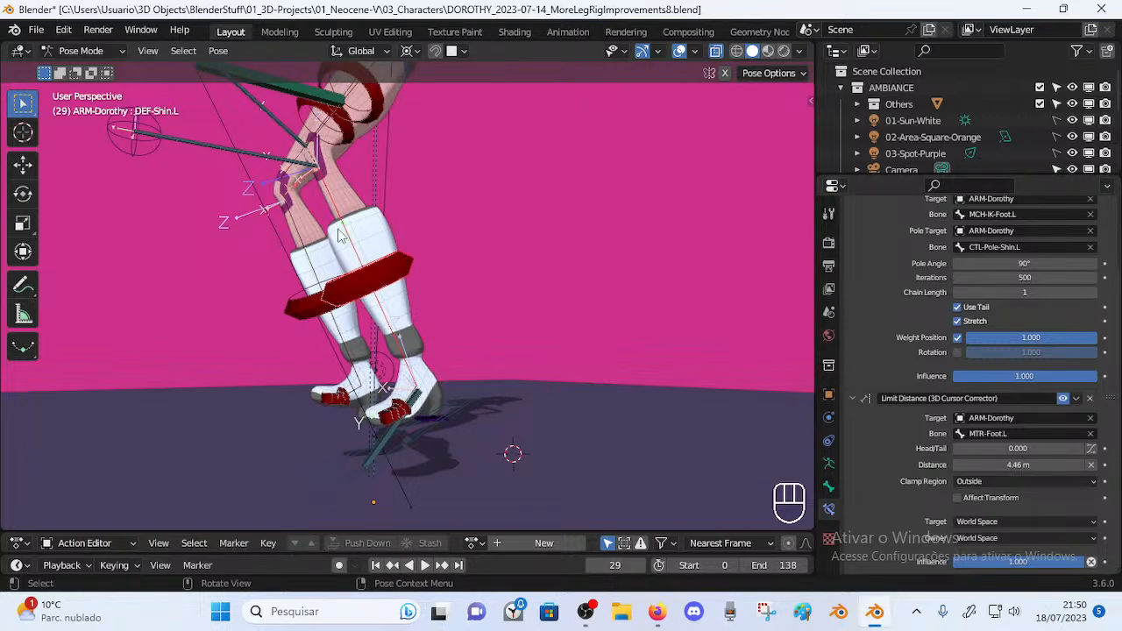
Select MTR-Foot.L, place the 3D cursor at the left toes, and rotate the foot about 25° around the global X axis
{"action": "scroll", "coordinate": [458, 412], "scroll_direction": "up", "scroll_amount": 1}
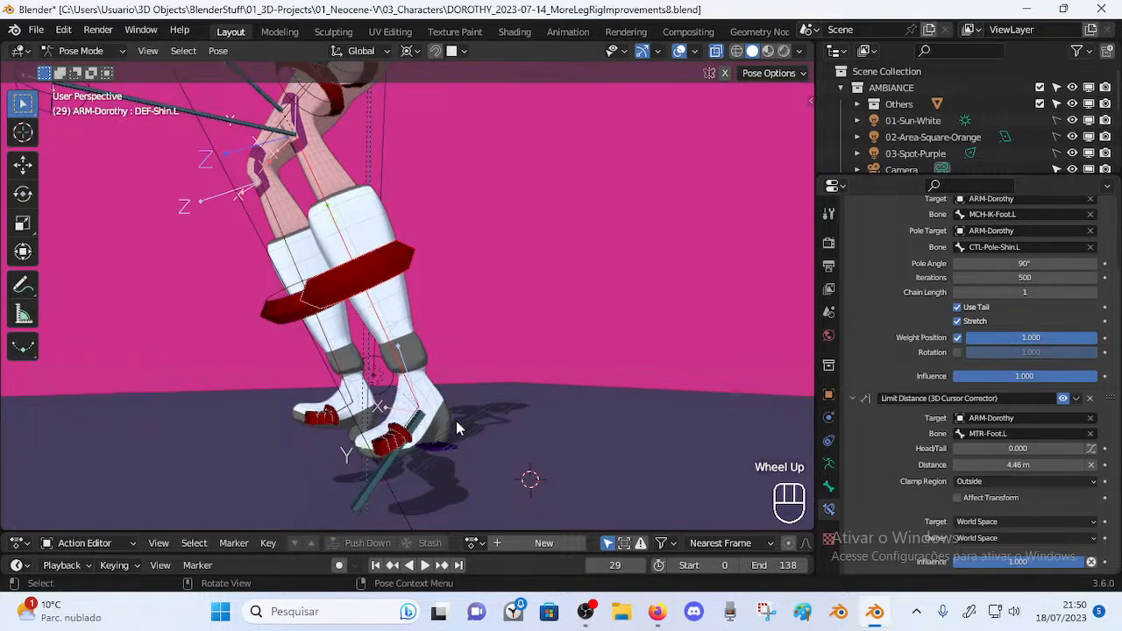
{"action": "mouse_move", "coordinate": [471, 422]}
{"action": "middle_mouse_down"}
{"action": "mouse_move", "coordinate": [450, 425]}
{"action": "mouse_move", "coordinate": [457, 397]}
{"action": "mouse_move", "coordinate": [484, 421]}
{"action": "mouse_move", "coordinate": [475, 406]}
{"action": "middle_mouse_up"}
{"action": "left_click", "coordinate": [430, 407]}
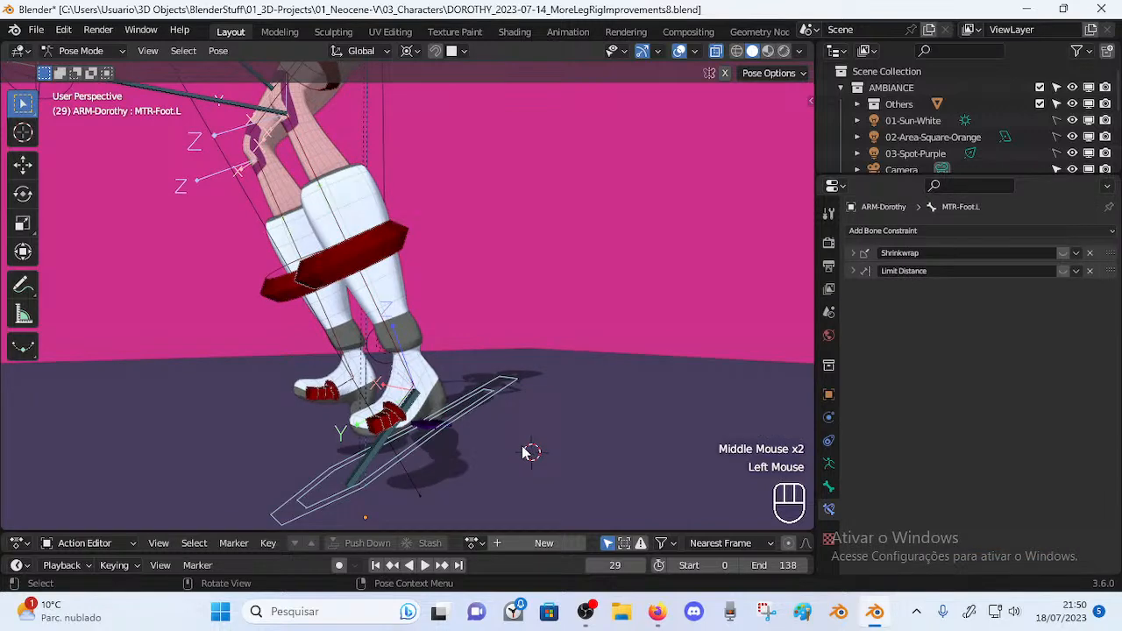
{"action": "right_click_drag", "start_coordinate": [443, 414], "coordinate": [498, 390], "text": "shift"}
{"action": "key", "text": "r"}
{"action": "key", "text": "x"}
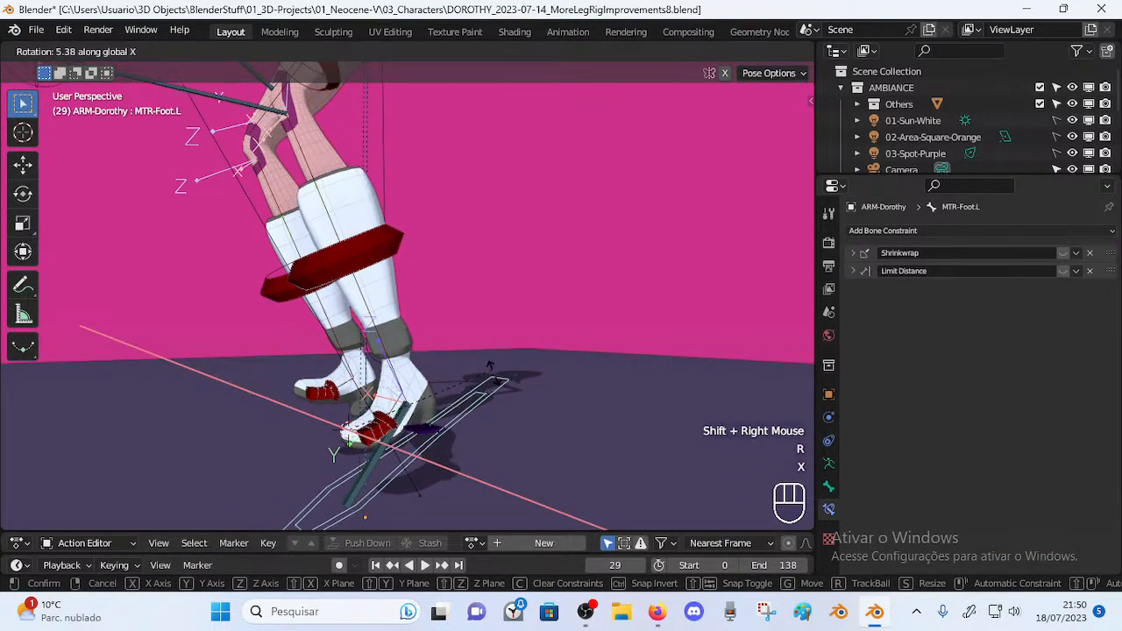
{"action": "key", "text": "Escape"}
{"action": "middle_click_drag", "start_coordinate": [358, 437], "coordinate": [386, 425]}
{"action": "right_click", "coordinate": [445, 426], "text": "shift"}
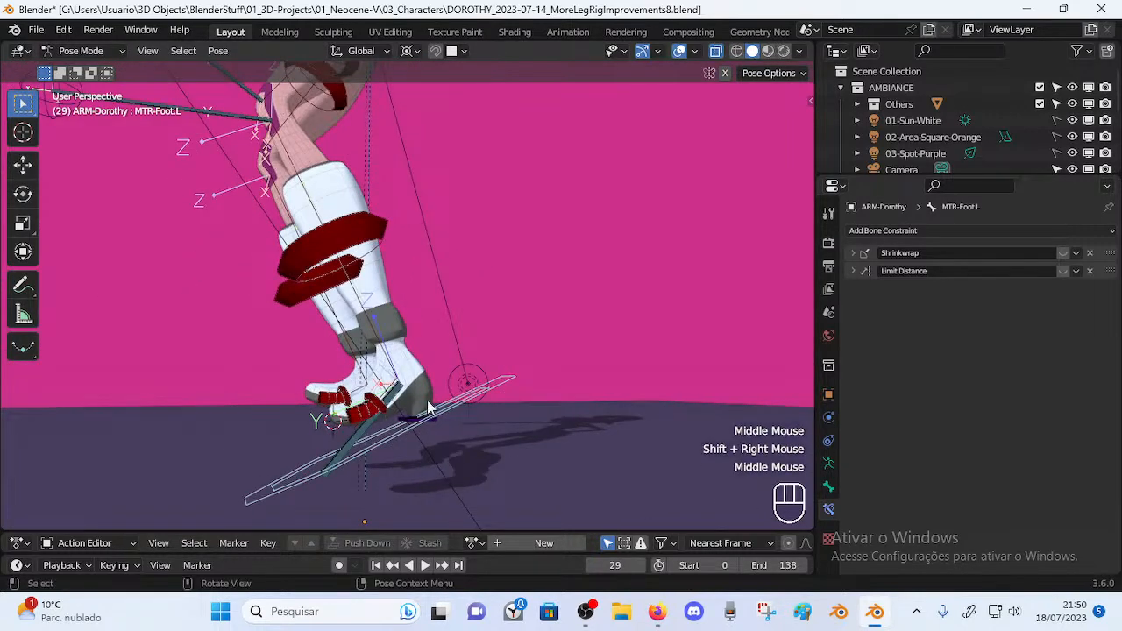
{"action": "key", "text": "r"}
{"action": "key", "text": "x"}
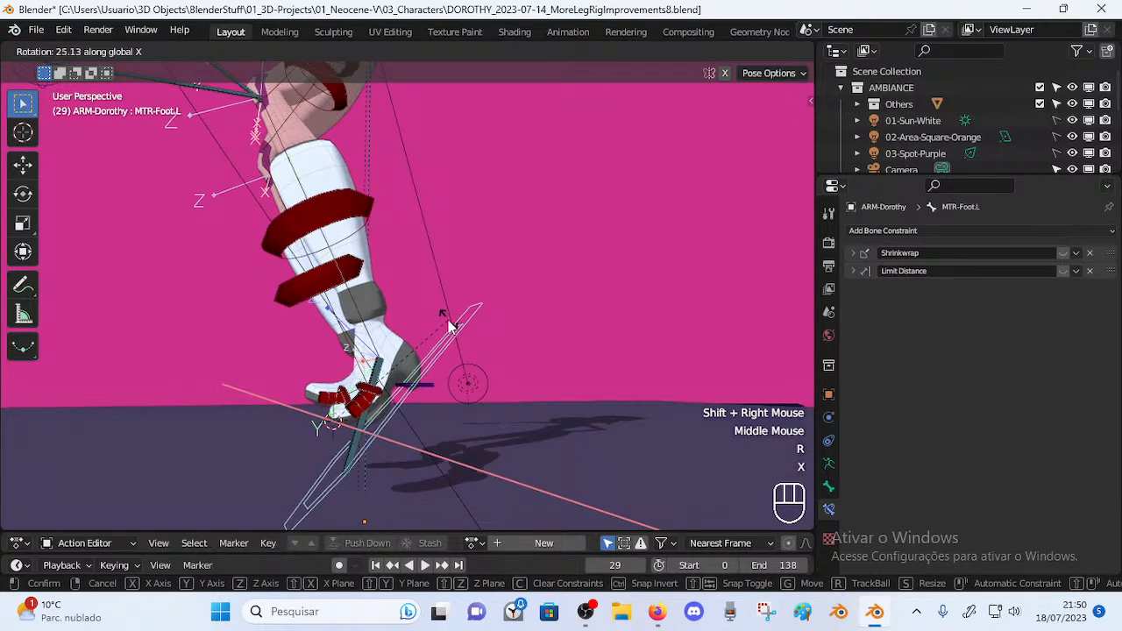
{"action": "left_click", "coordinate": [446, 318]}
Rotate MTR-Foot.L once more about the global X axis around the 3D cursor while checking the whole left leg
{"action": "middle_click_drag", "start_coordinate": [341, 181], "coordinate": [347, 255], "text": "shift"}
{"action": "scroll", "coordinate": [342, 250], "scroll_direction": "down", "scroll_amount": 2}
{"action": "key", "text": "r"}
{"action": "key", "text": "x"}
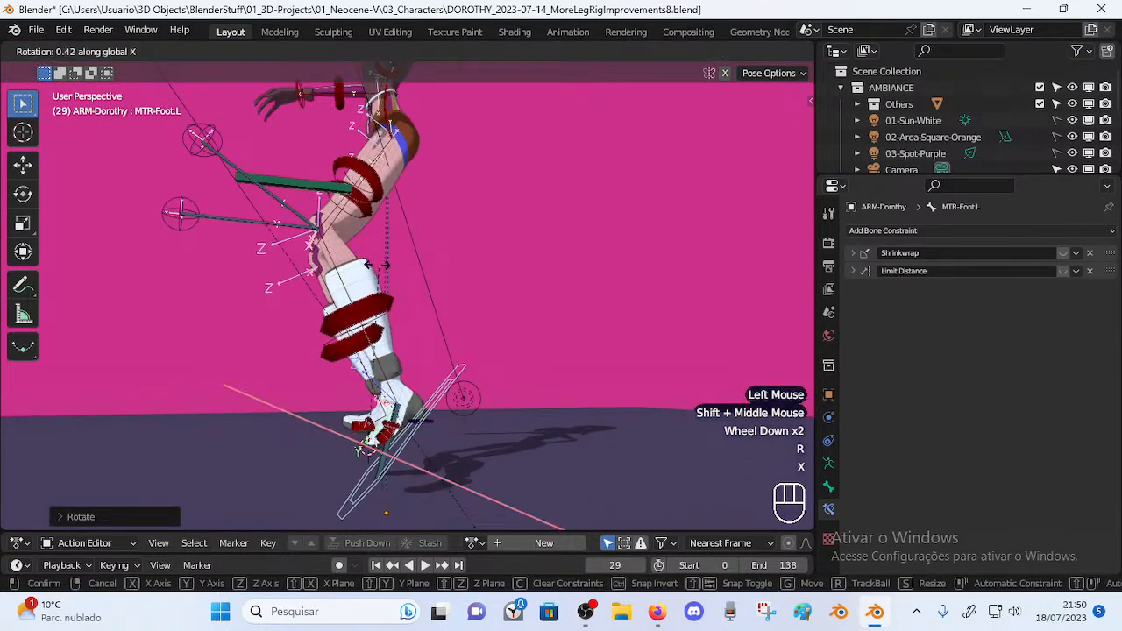
{"action": "key", "text": "Escape"}
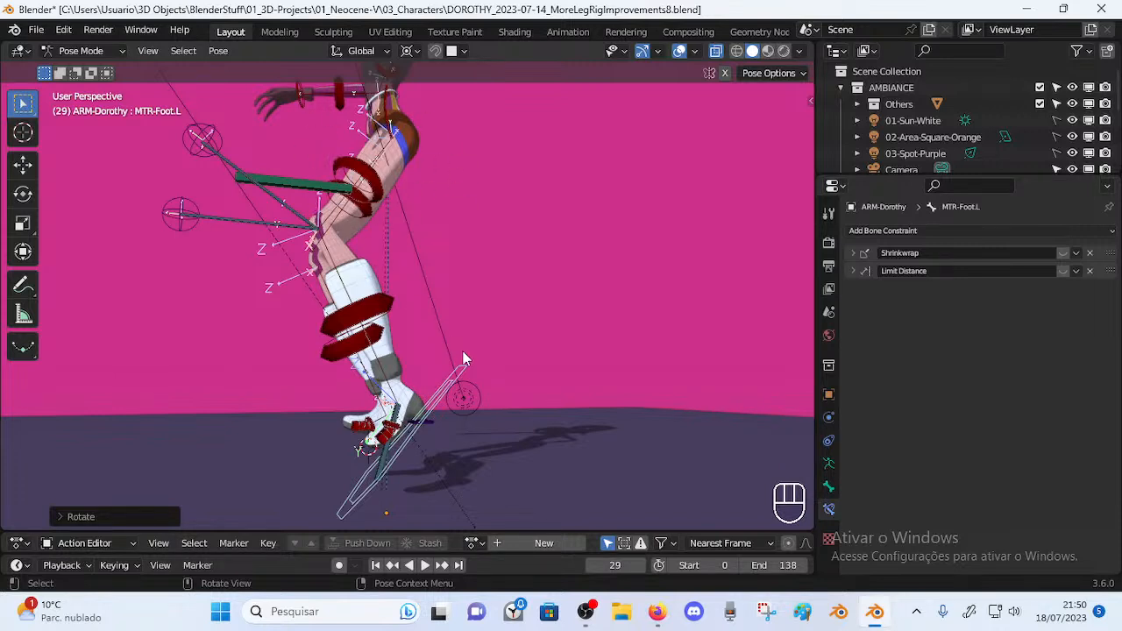
{"action": "key", "text": "r"}
{"action": "key", "text": "x"}
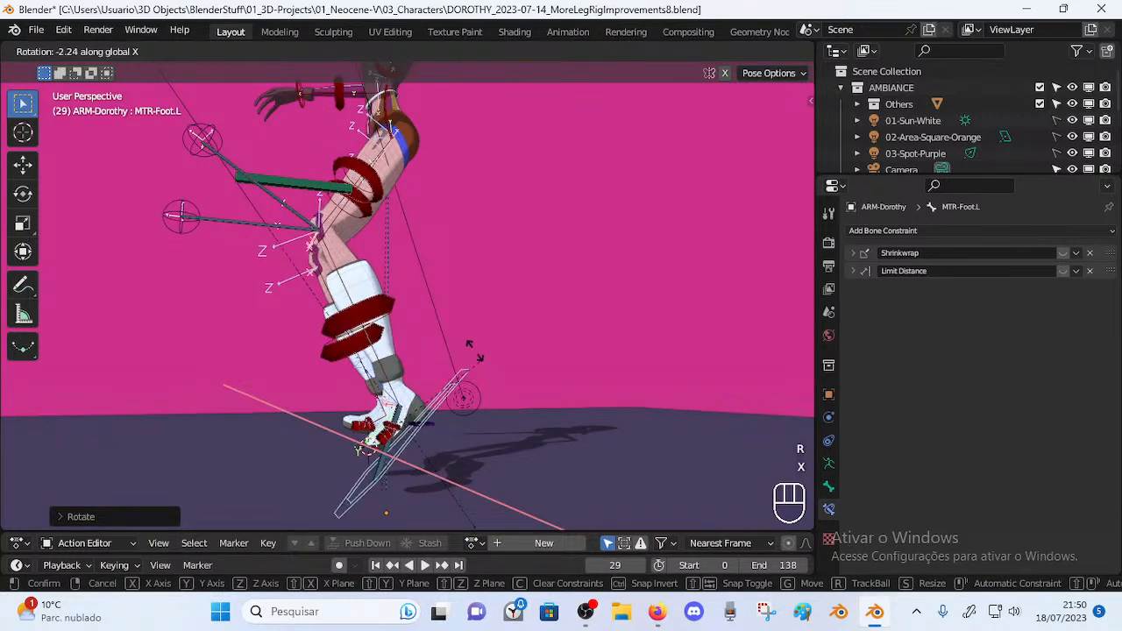
{"action": "left_click", "coordinate": [418, 343]}
{"action": "middle_click_drag", "start_coordinate": [400, 311], "coordinate": [401, 312]}
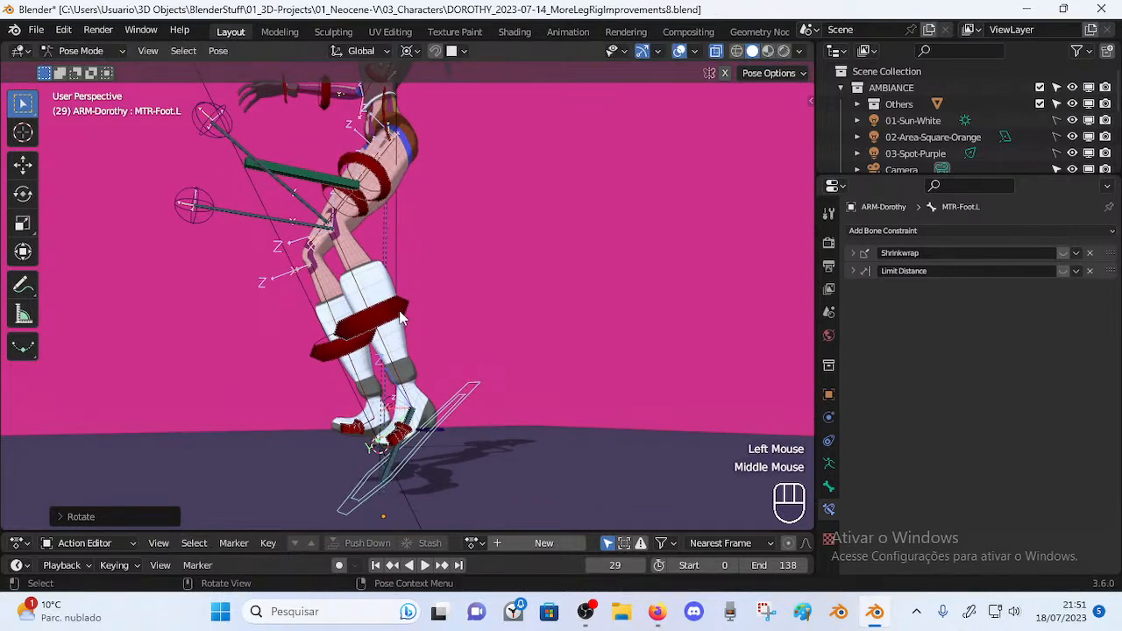
Check the Limit Distance (3D Cursor Corrector) constraint on DEF-Shin.L, then swing MTR-Foot.L about the global X axis around the 3D cursor
{"action": "left_click", "coordinate": [399, 312]}
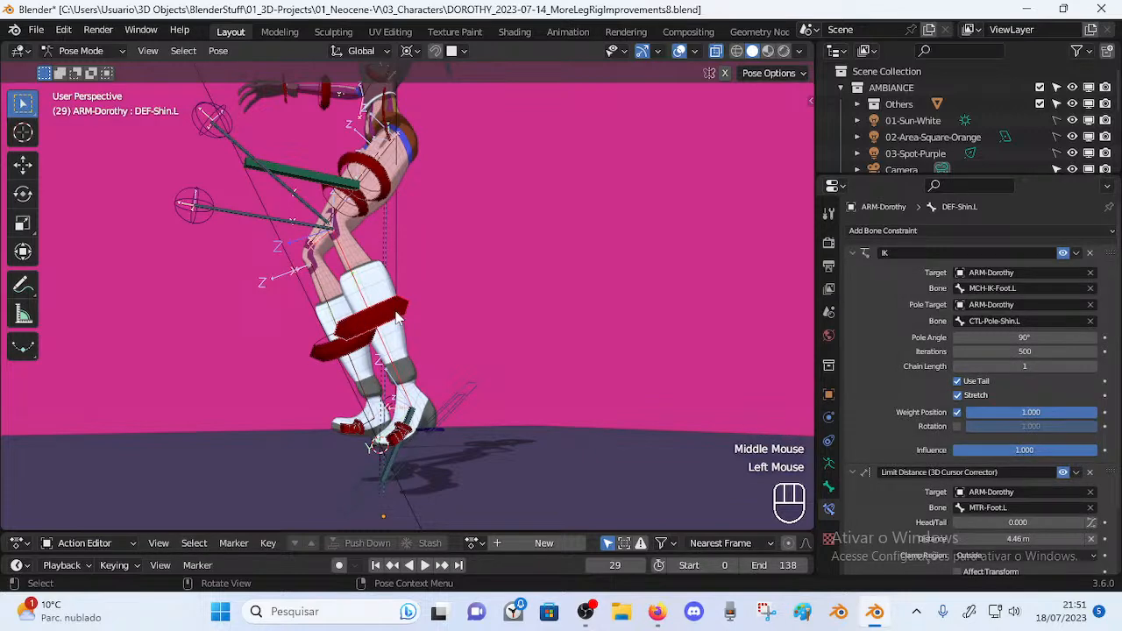
{"action": "scroll", "coordinate": [925, 469], "scroll_direction": "down", "scroll_amount": 2}
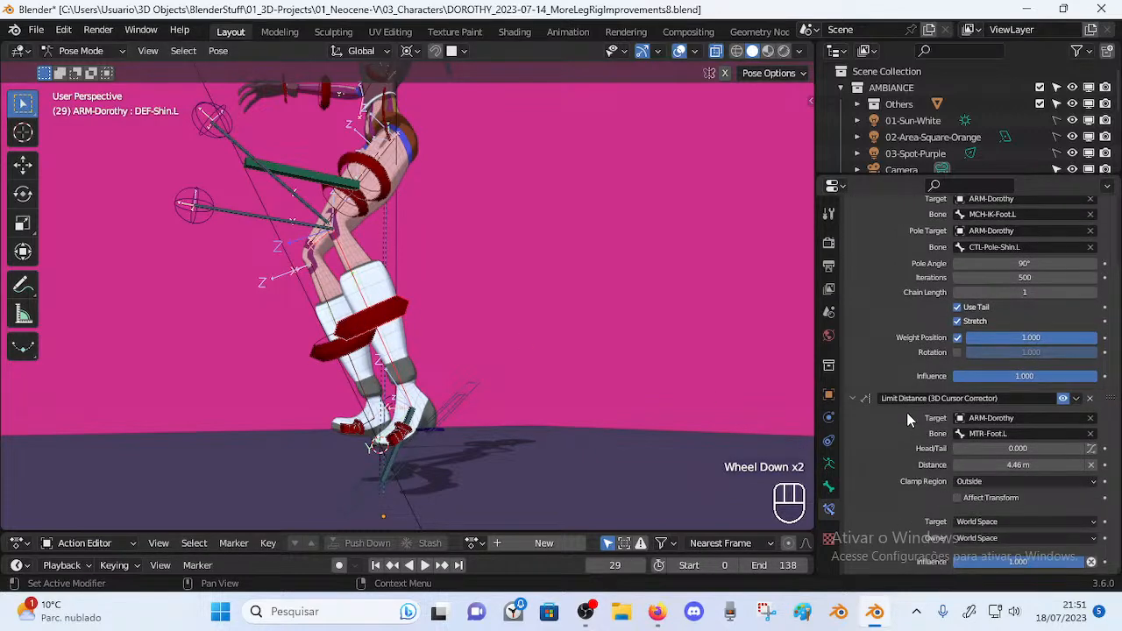
{"action": "key", "text": "r"}
{"action": "key", "text": "x"}
{"action": "key", "text": "Escape"}
{"action": "left_click", "coordinate": [474, 393]}
{"action": "key", "text": "r"}
{"action": "key", "text": "x"}
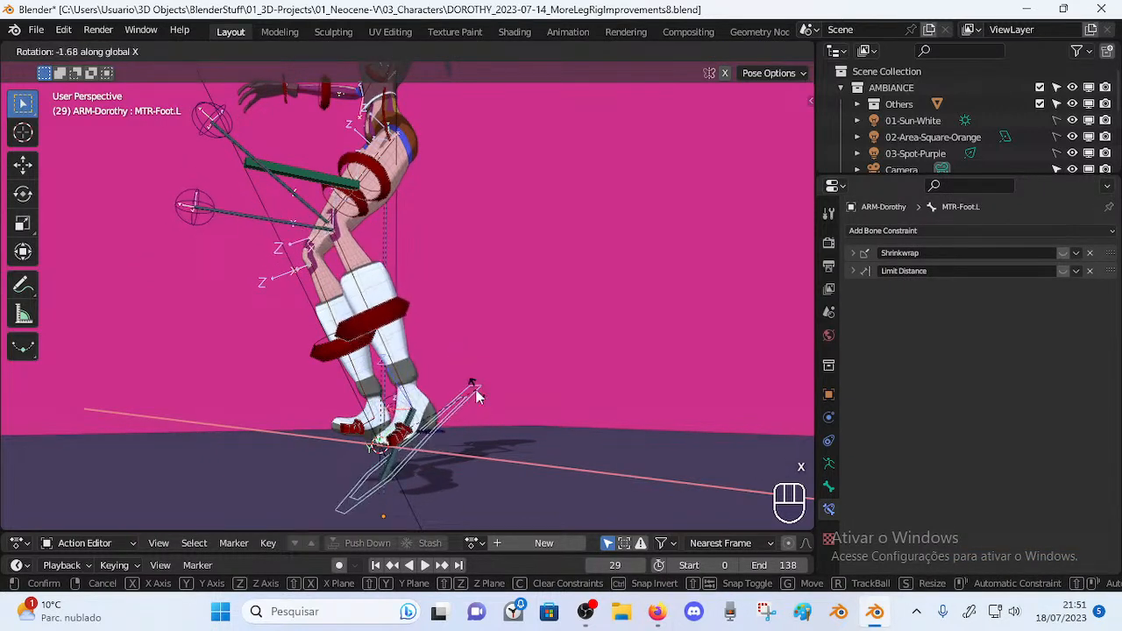
{"action": "left_click", "coordinate": [314, 253]}
In Edit Mode, parent the left shin bone to DEF-Thigh.L with the Connected option
{"action": "mouse_move", "coordinate": [375, 309]}
{"action": "middle_mouse_down", "text": "shift"}
{"action": "mouse_move", "coordinate": [403, 329]}
{"action": "mouse_move", "coordinate": [383, 316]}
{"action": "middle_mouse_up", "text": "shift"}
{"action": "scroll", "coordinate": [394, 320], "scroll_direction": "up", "scroll_amount": 2}
{"action": "left_click", "coordinate": [379, 232]}
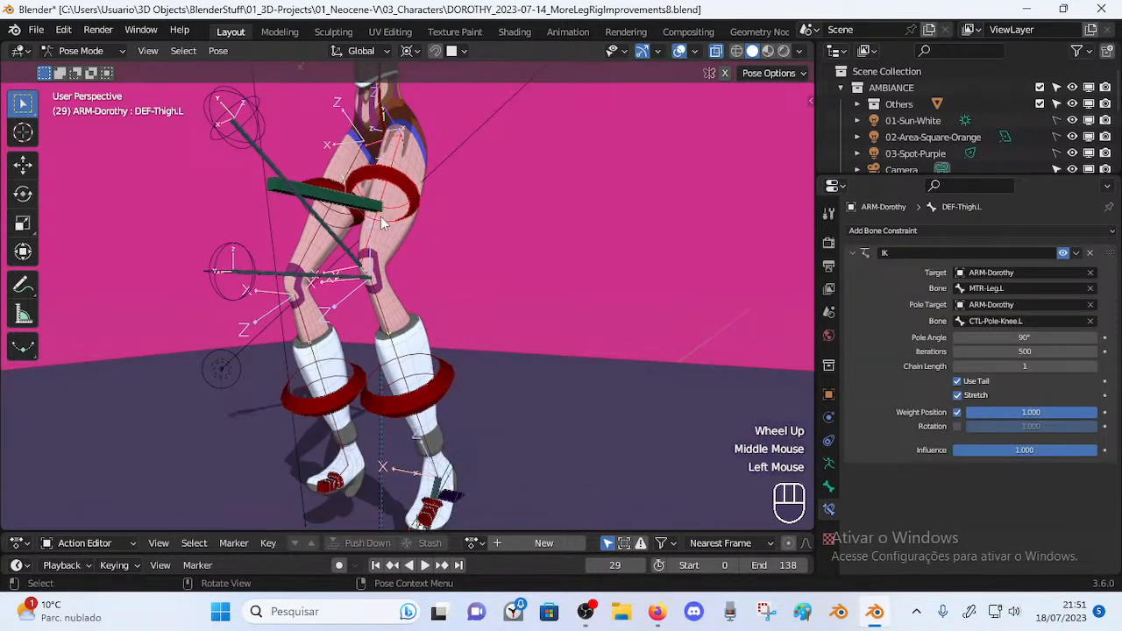
{"action": "key", "text": "Tab"}
{"action": "middle_click_drag", "start_coordinate": [382, 255], "coordinate": [392, 263]}
{"action": "left_click", "coordinate": [392, 263]}
{"action": "left_click", "coordinate": [405, 292]}
{"action": "left_click", "coordinate": [403, 226], "text": "shift"}
{"action": "key", "text": "ctrl+p"}
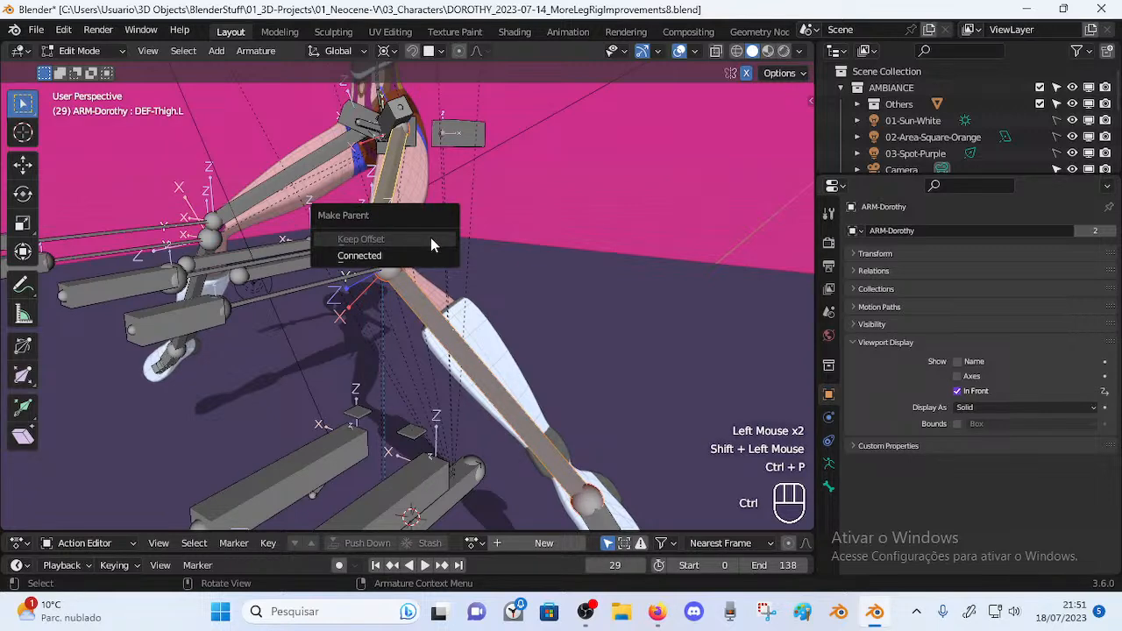
{"action": "key", "text": "Return"}
Return to Pose Mode and try rotating MTR-Foot.L about the global X axis to test the connected shin
{"action": "middle_click_drag", "start_coordinate": [447, 249], "coordinate": [455, 423]}
{"action": "key", "text": "ctrl+Tab"}
{"action": "left_click", "coordinate": [517, 383]}
{"action": "middle_click_drag", "start_coordinate": [537, 382], "coordinate": [548, 391]}
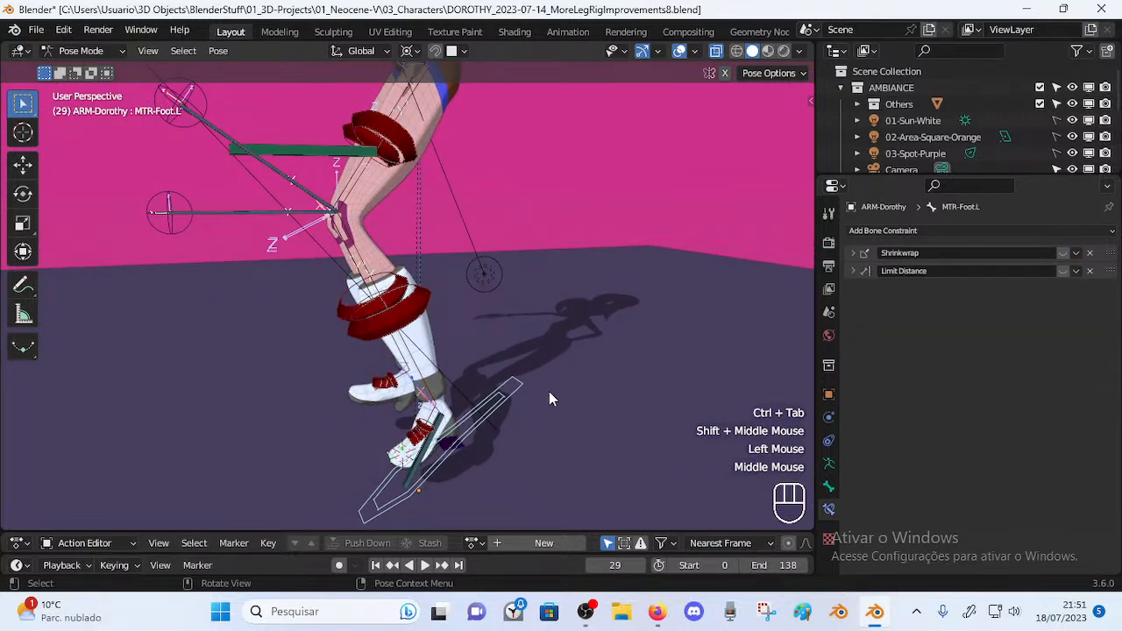
{"action": "key", "text": "r"}
{"action": "key", "text": "x"}
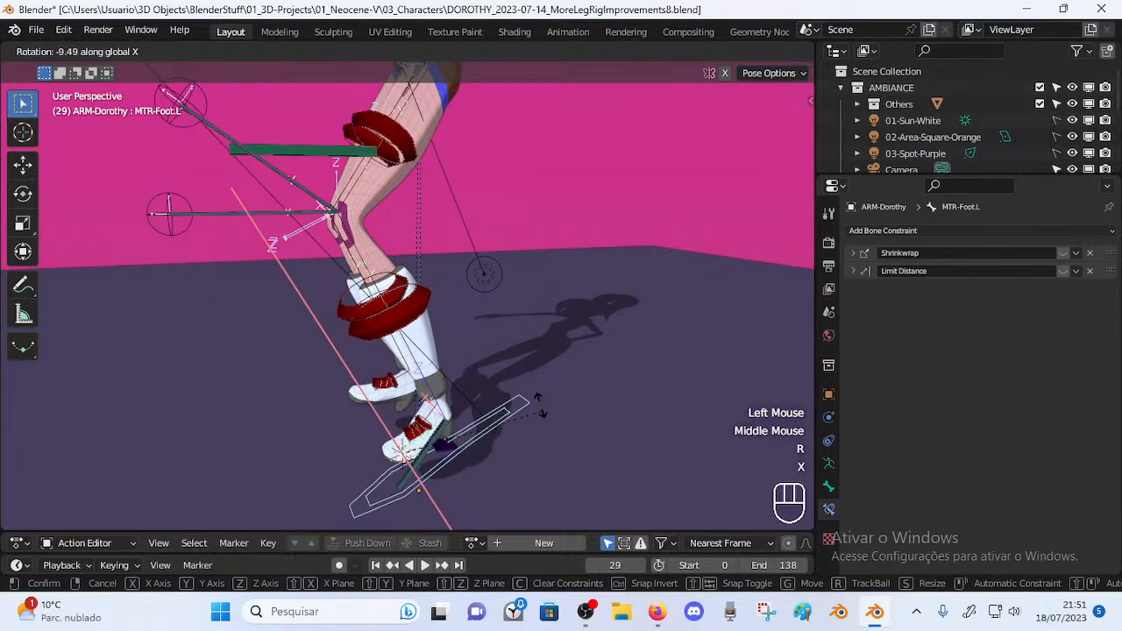
{"action": "key", "text": "Escape"}
Toggle DEF-Shin.L's Limit Distance (3D Cursor Corrector) constraint off and on, then try rotating MTR-Foot.L about the global X axis again
{"action": "middle_click_drag", "start_coordinate": [521, 427], "coordinate": [463, 291], "text": "shift"}
{"action": "left_click", "coordinate": [439, 241]}
{"action": "scroll", "coordinate": [947, 489], "scroll_direction": "down", "scroll_amount": 2}
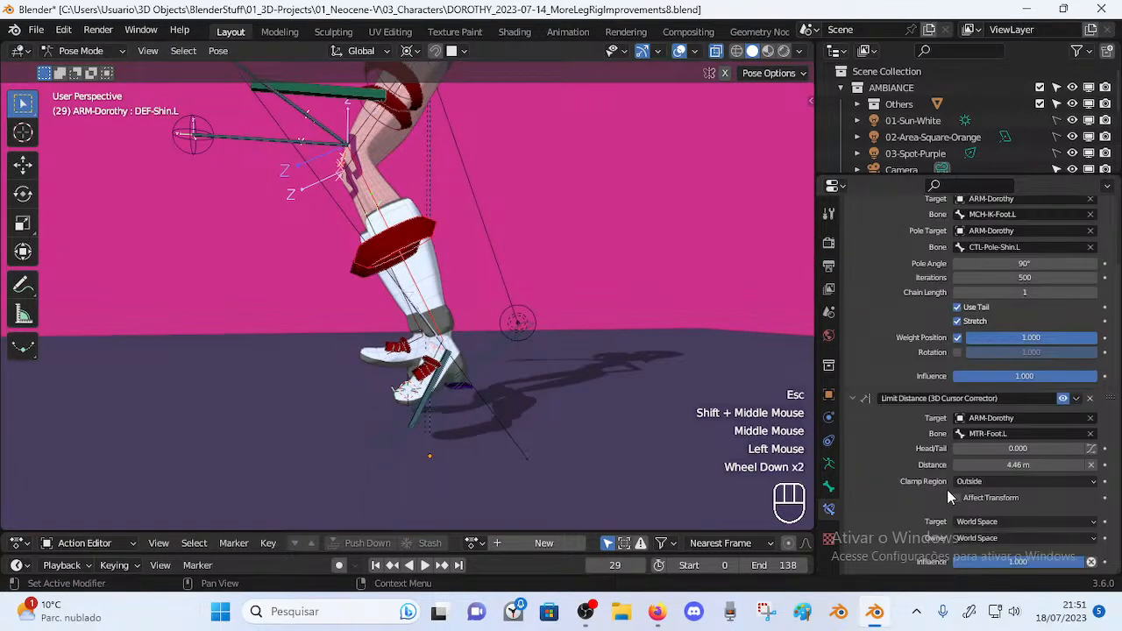
{"action": "left_click", "coordinate": [1063, 398]}
{"action": "left_click", "coordinate": [1062, 398]}
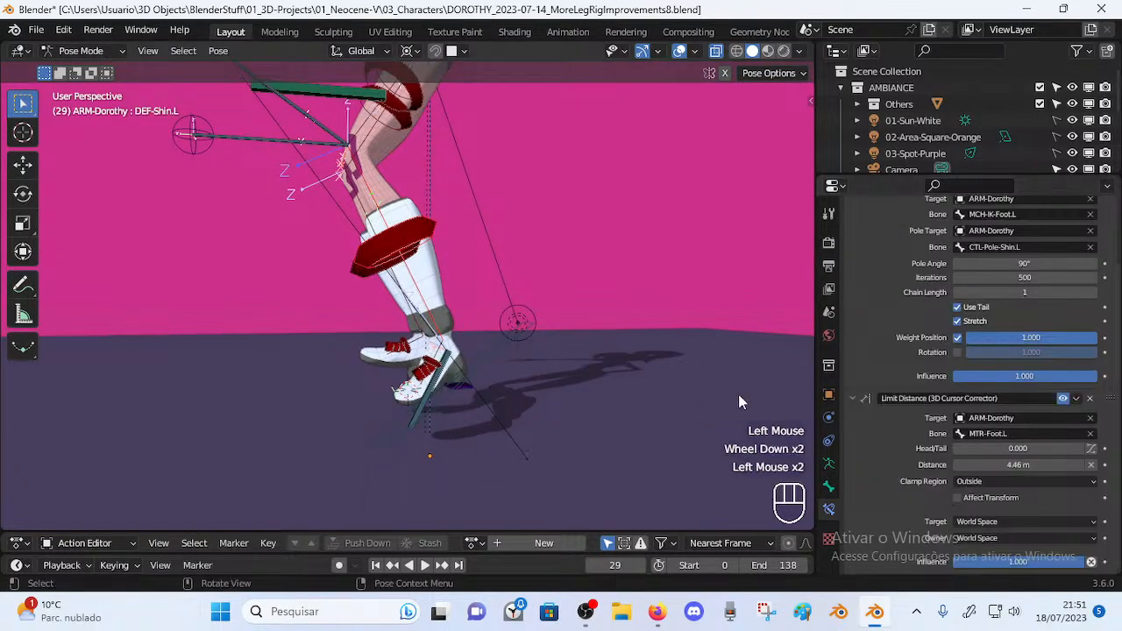
{"action": "left_click", "coordinate": [491, 365]}
{"action": "key", "text": "r"}
{"action": "key", "text": "x"}
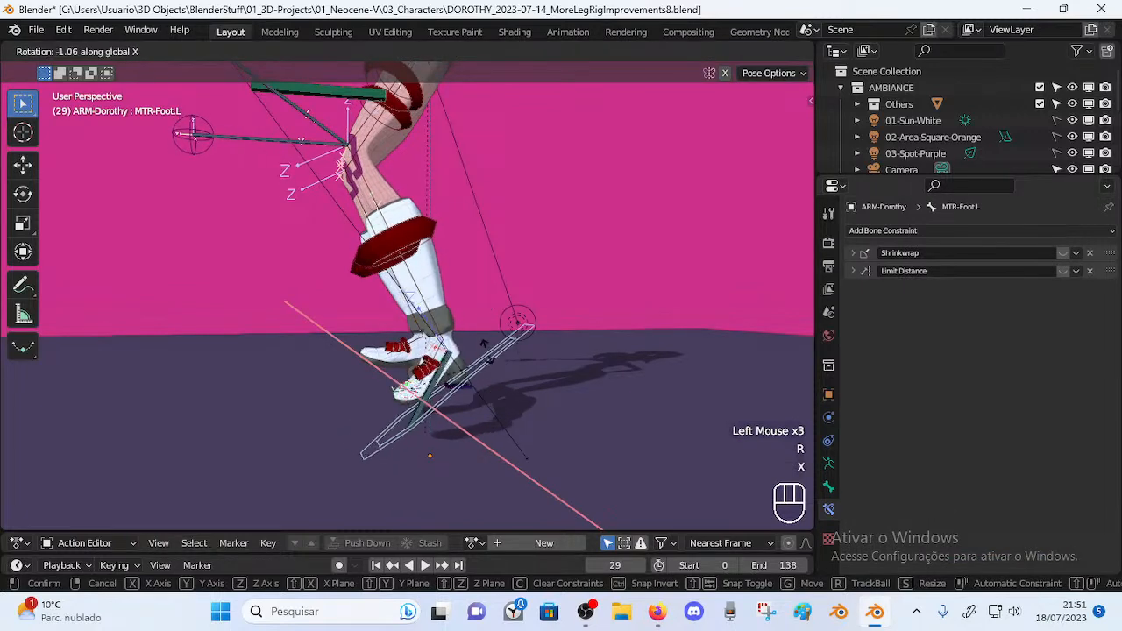
{"action": "key", "text": "Escape"}
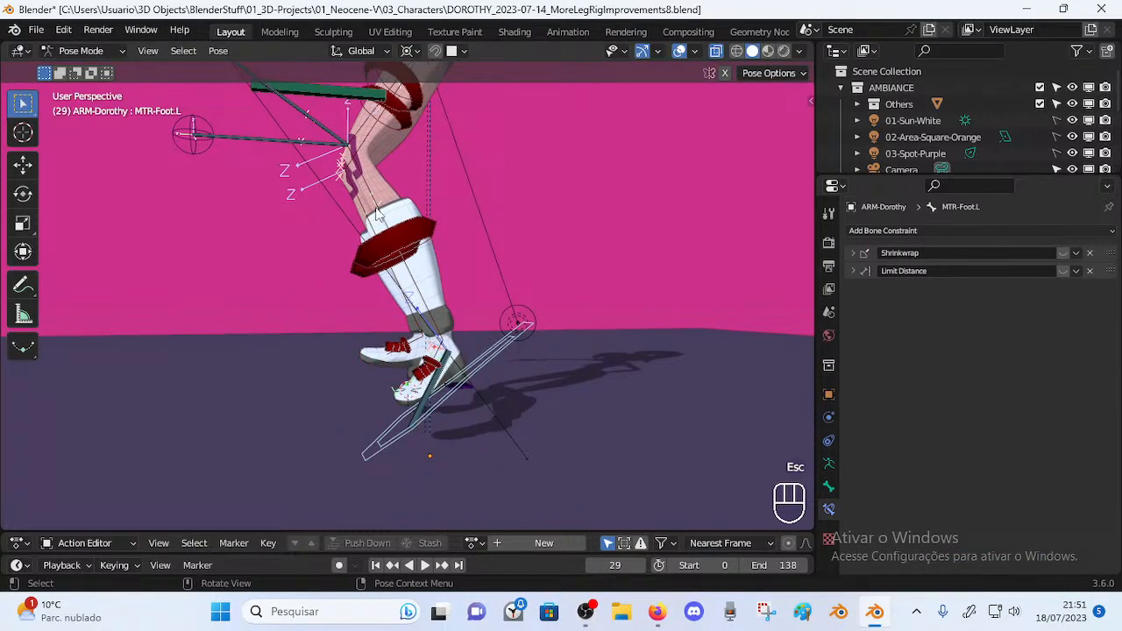
Undo the recent changes back to before the left shin was connected to the thigh bone
{"action": "left_click", "coordinate": [373, 200]}
{"action": "key", "text": "Tab"}
{"action": "middle_click_drag", "start_coordinate": [386, 206], "coordinate": [404, 313], "text": "shift"}
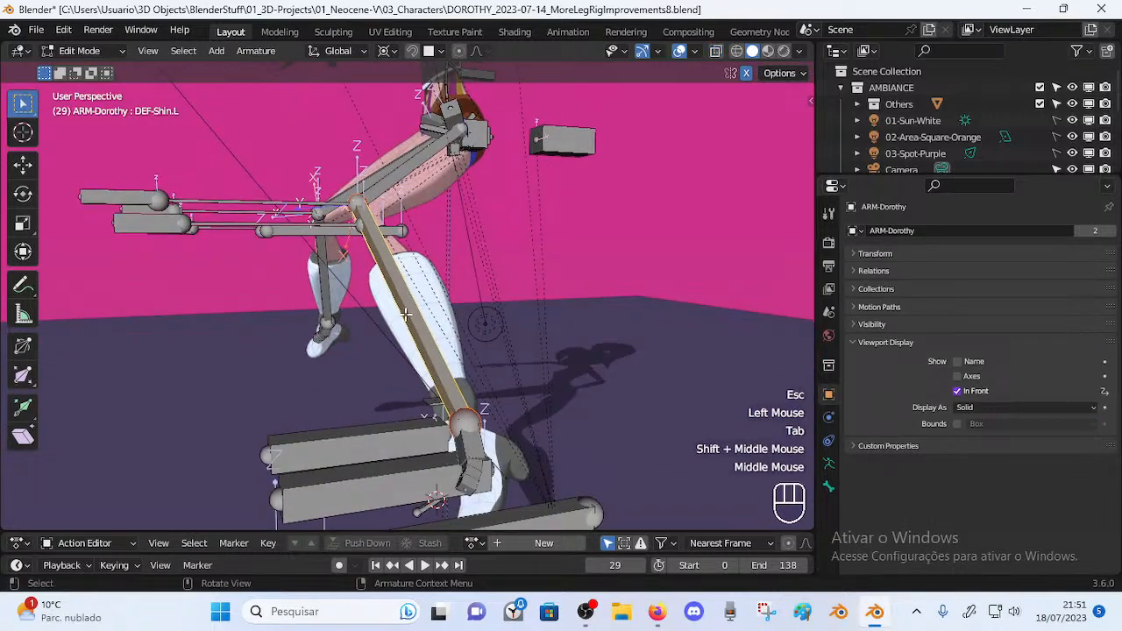
{"action": "key", "text": "ctrl+z"}
{"action": "key", "text": "ctrl+z"}
{"action": "key", "text": "ctrl+z"}
{"action": "key", "text": "ctrl+z"}
{"action": "key", "text": "ctrl+z"}
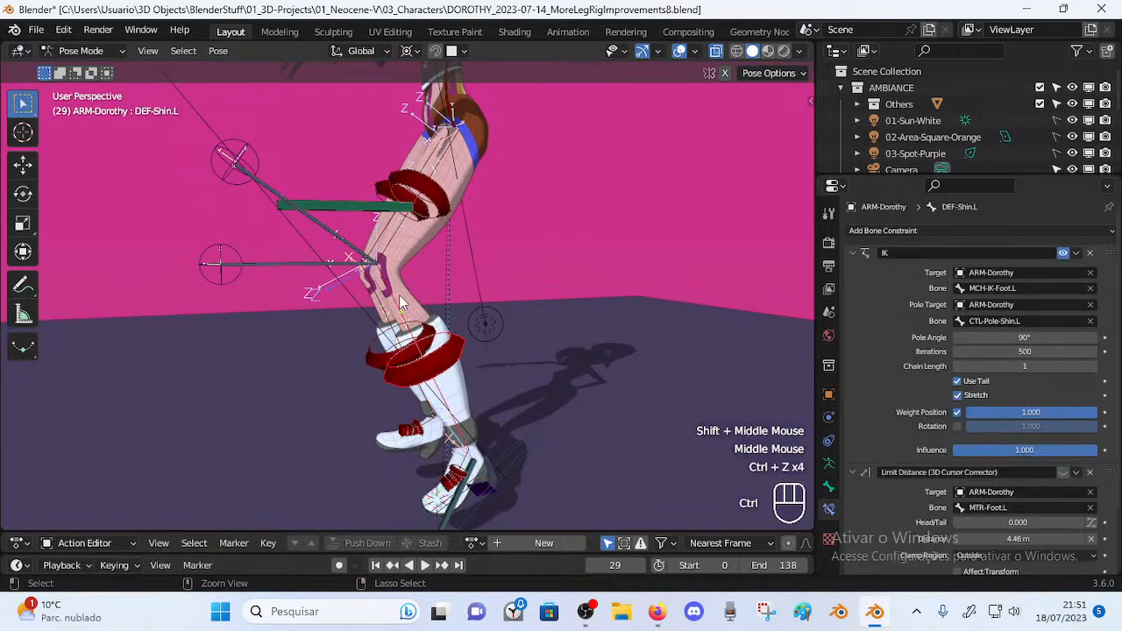
{"action": "key", "text": "ctrl+z"}
{"action": "key", "text": "ctrl+z"}
{"action": "key", "text": "ctrl+z"}
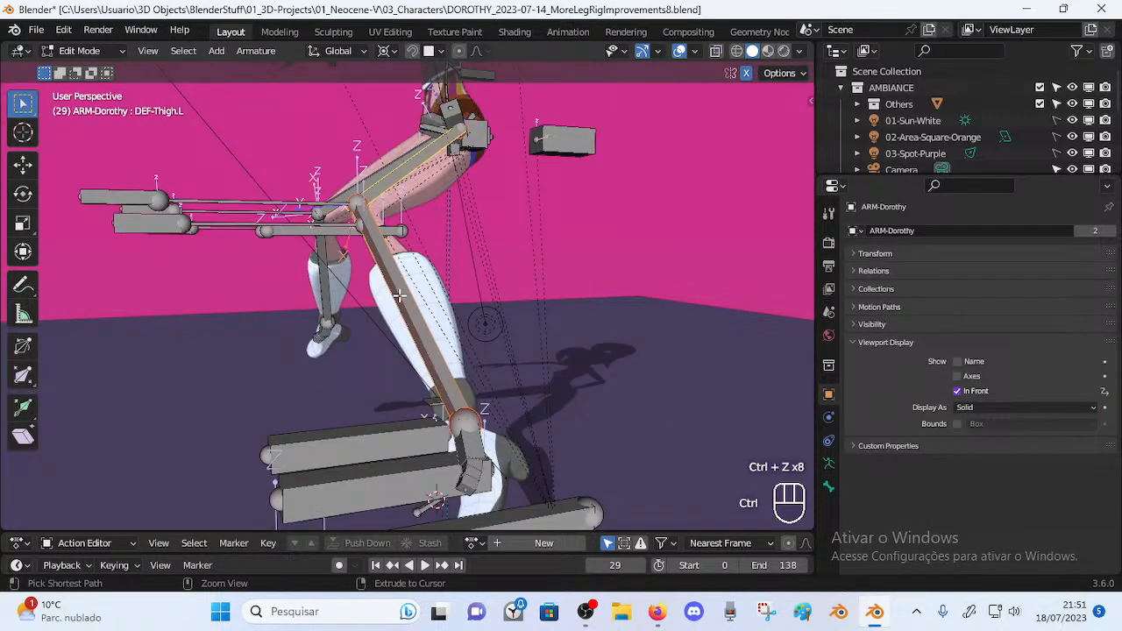
{"action": "key", "text": "ctrl+z"}
Return to Pose Mode and examine the left knee from several angles, where the thigh and shin bones meet
{"action": "middle_click_drag", "start_coordinate": [366, 227], "coordinate": [404, 329]}
{"action": "key", "text": "ctrl+Tab"}
{"action": "scroll", "coordinate": [428, 313], "scroll_direction": "up", "scroll_amount": 2}
{"action": "middle_click_drag", "start_coordinate": [403, 329], "coordinate": [279, 226], "text": "shift"}
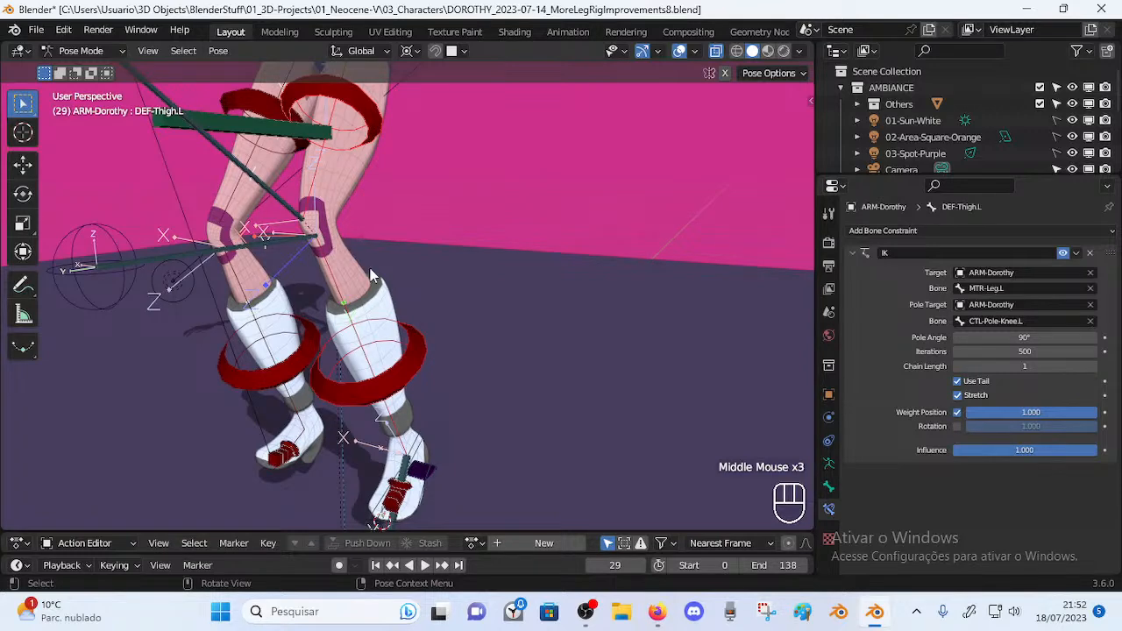
{"action": "scroll", "coordinate": [302, 211], "scroll_direction": "down", "scroll_amount": 2}
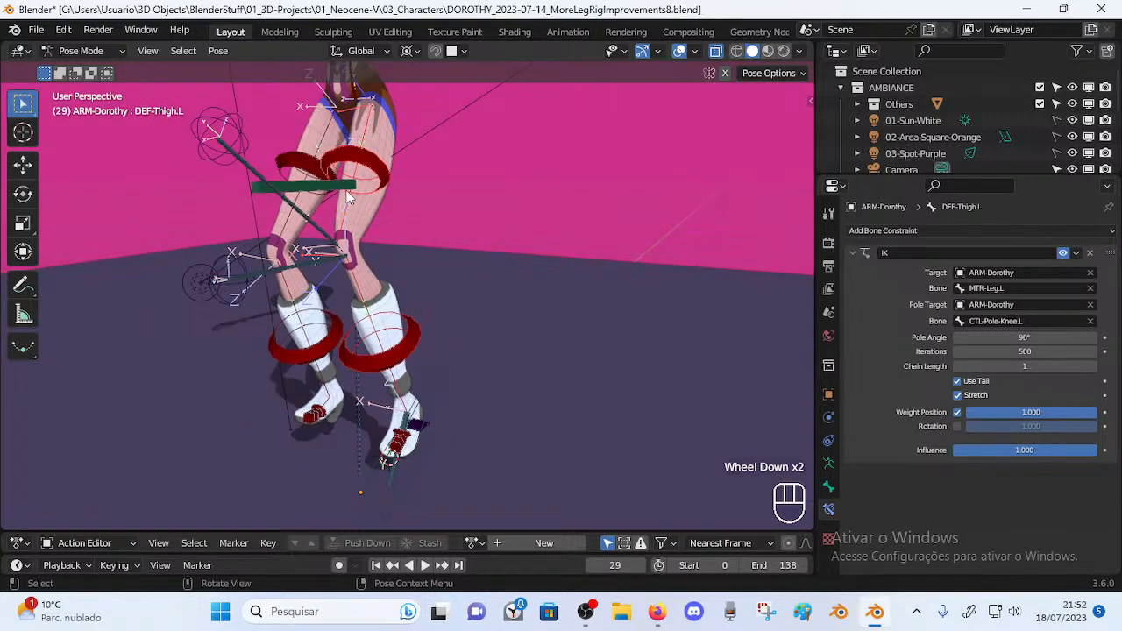
{"action": "scroll", "coordinate": [328, 263], "scroll_direction": "up", "scroll_amount": 2}
{"action": "middle_click_drag", "start_coordinate": [322, 257], "coordinate": [337, 173]}
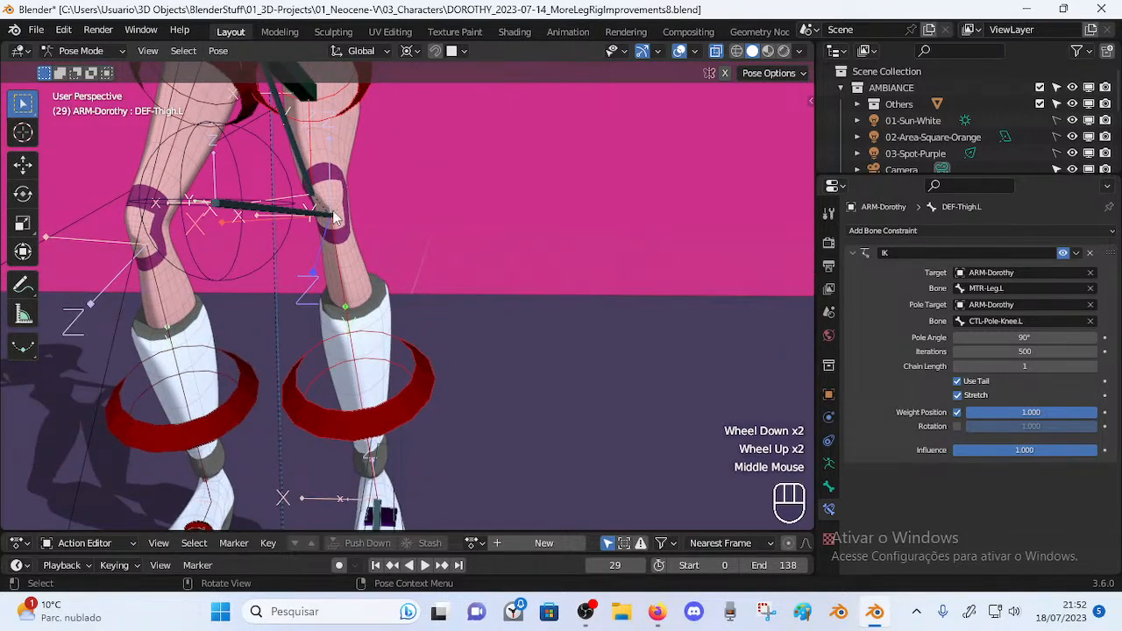
{"action": "scroll", "coordinate": [327, 210], "scroll_direction": "down", "scroll_amount": 2}
{"action": "middle_click_drag", "start_coordinate": [327, 210], "coordinate": [241, 344], "text": "shift"}
{"action": "middle_click_drag", "start_coordinate": [326, 289], "coordinate": [261, 373], "text": "shift"}
{"action": "middle_click_drag", "start_coordinate": [262, 373], "coordinate": [351, 325]}
{"action": "middle_click_drag", "start_coordinate": [325, 197], "coordinate": [456, 226]}
{"action": "scroll", "coordinate": [398, 186], "scroll_direction": "down", "scroll_amount": 1}
{"action": "middle_click_drag", "start_coordinate": [456, 226], "coordinate": [359, 239], "text": "shift"}
{"action": "scroll", "coordinate": [354, 277], "scroll_direction": "up", "scroll_amount": 2}
{"action": "middle_click_drag", "start_coordinate": [354, 282], "coordinate": [427, 294], "text": "shift"}
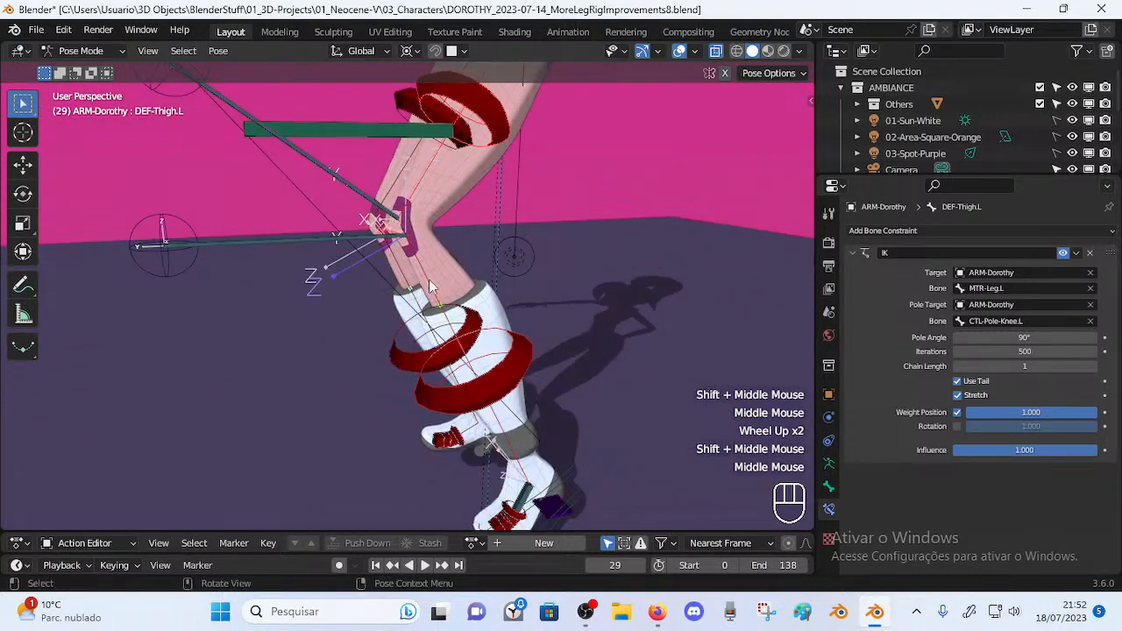
Switch to Edit Mode and examine the gap between the left thigh's tail and the shin's head at the knee
{"action": "key", "text": "Tab"}
{"action": "scroll", "coordinate": [419, 230], "scroll_direction": "down", "scroll_amount": 1}
{"action": "middle_click_drag", "start_coordinate": [419, 229], "coordinate": [444, 274]}
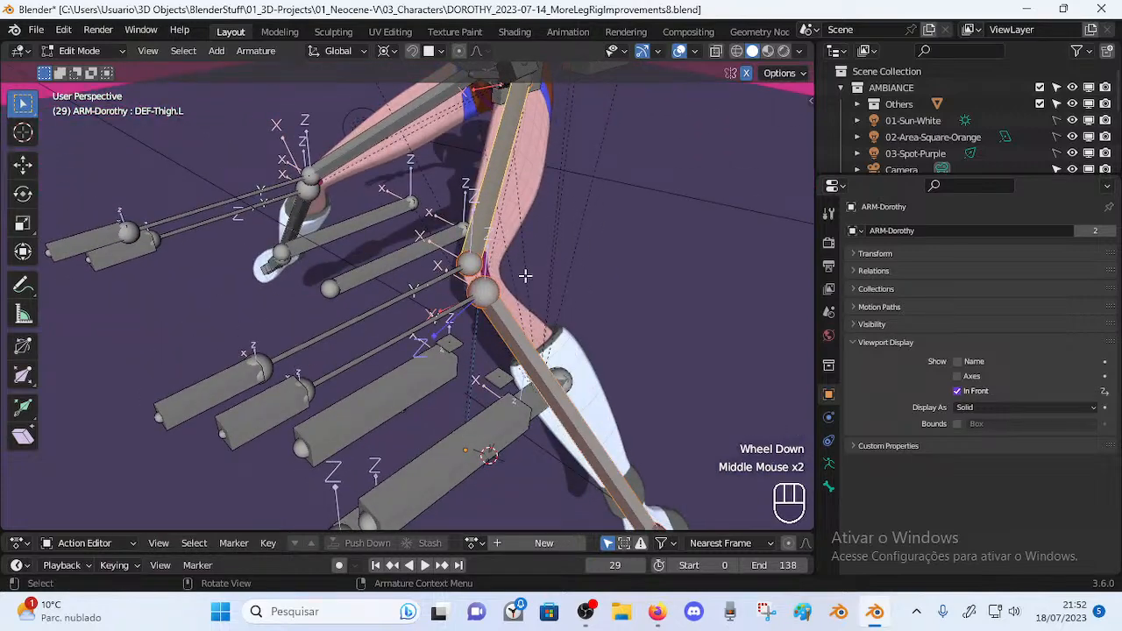
{"action": "middle_click_drag", "start_coordinate": [561, 315], "coordinate": [470, 291]}
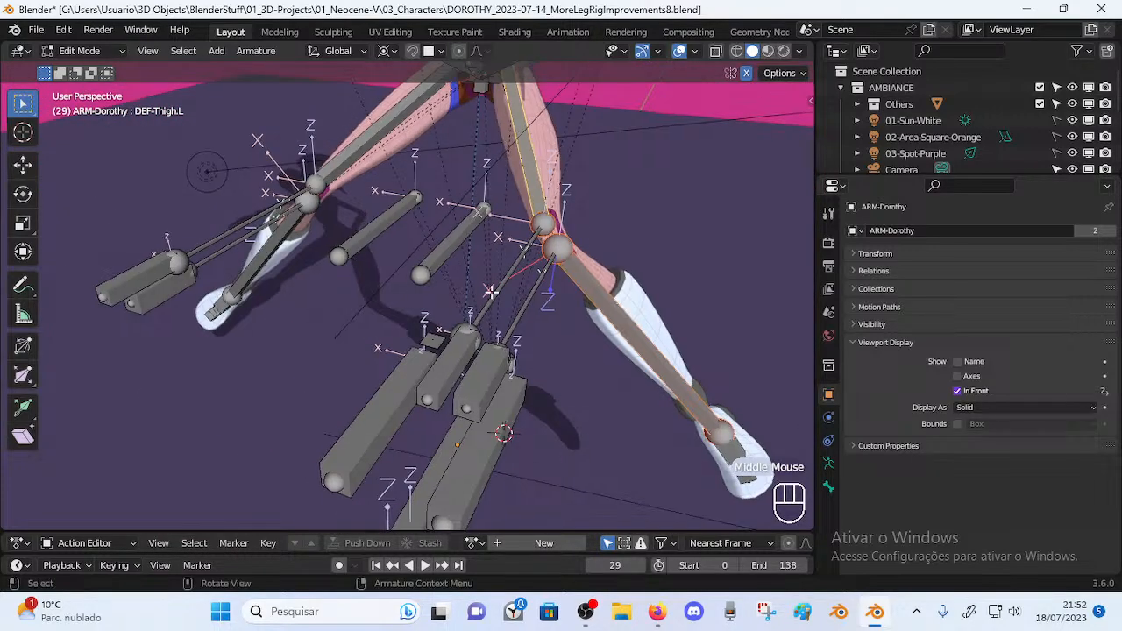
{"action": "middle_click_drag", "start_coordinate": [511, 221], "coordinate": [436, 287]}
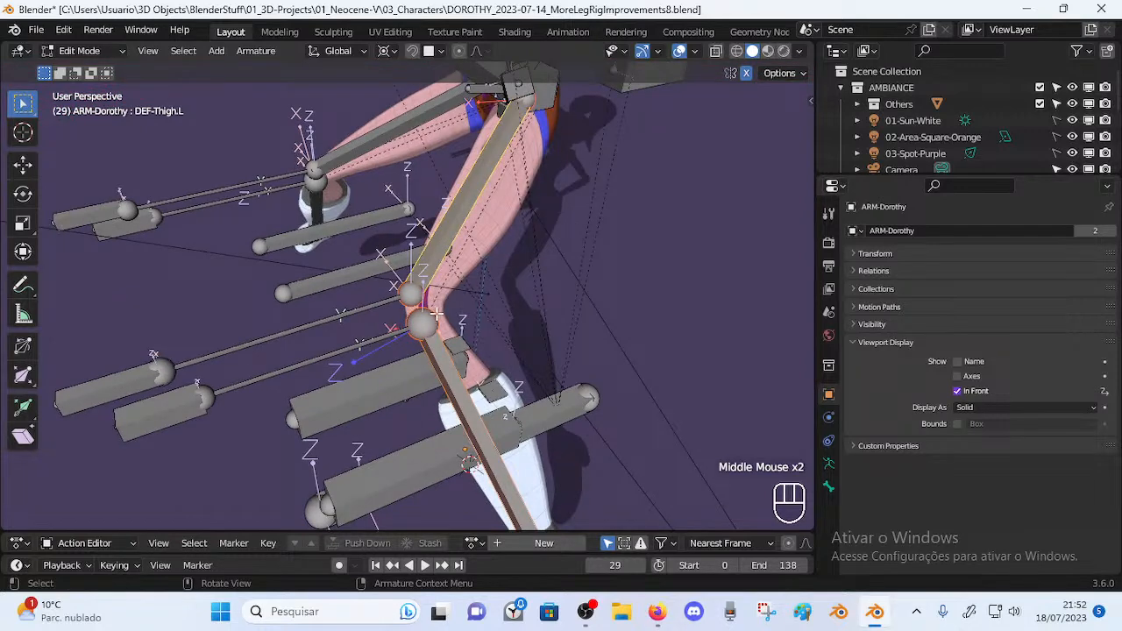
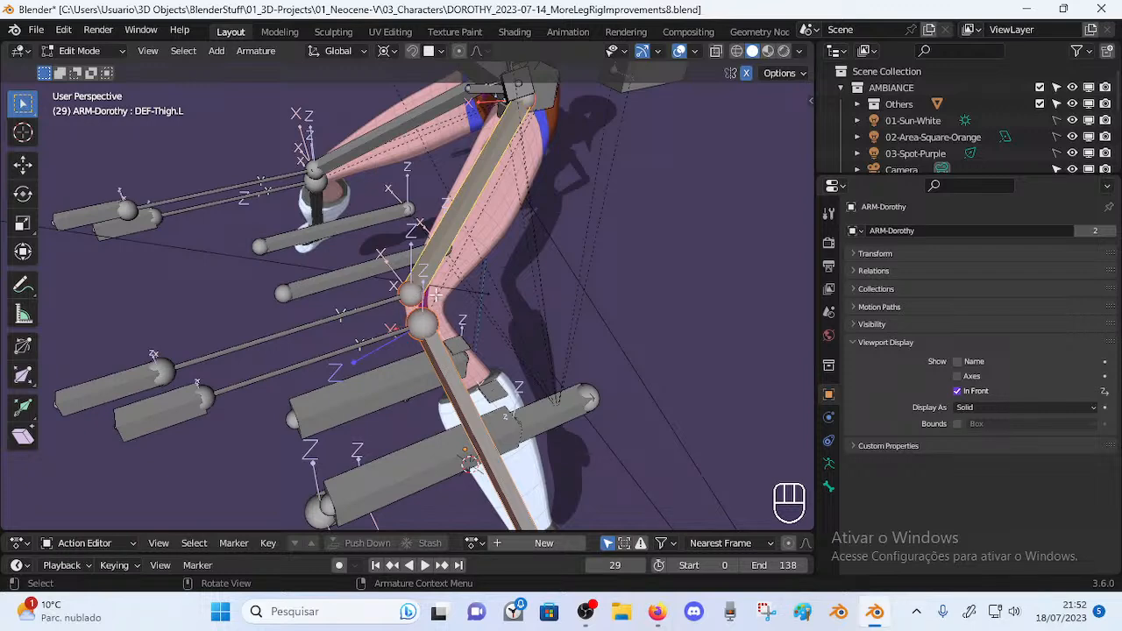
{"action": "middle_click_drag", "start_coordinate": [411, 305], "coordinate": [476, 269]}
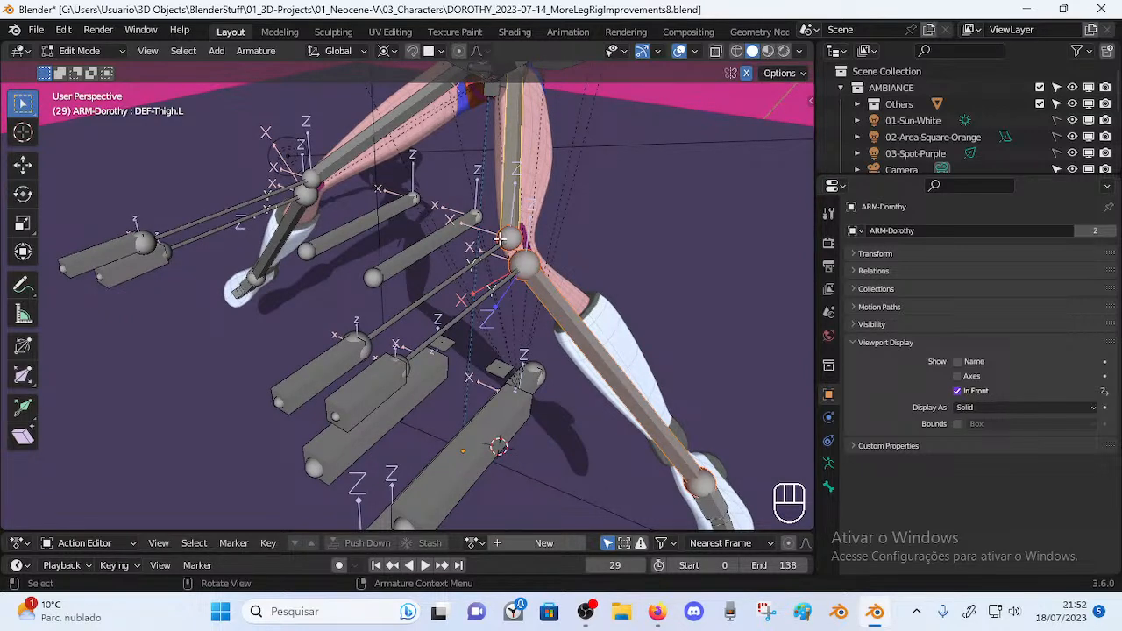
{"action": "middle_click_drag", "start_coordinate": [510, 256], "coordinate": [461, 261]}
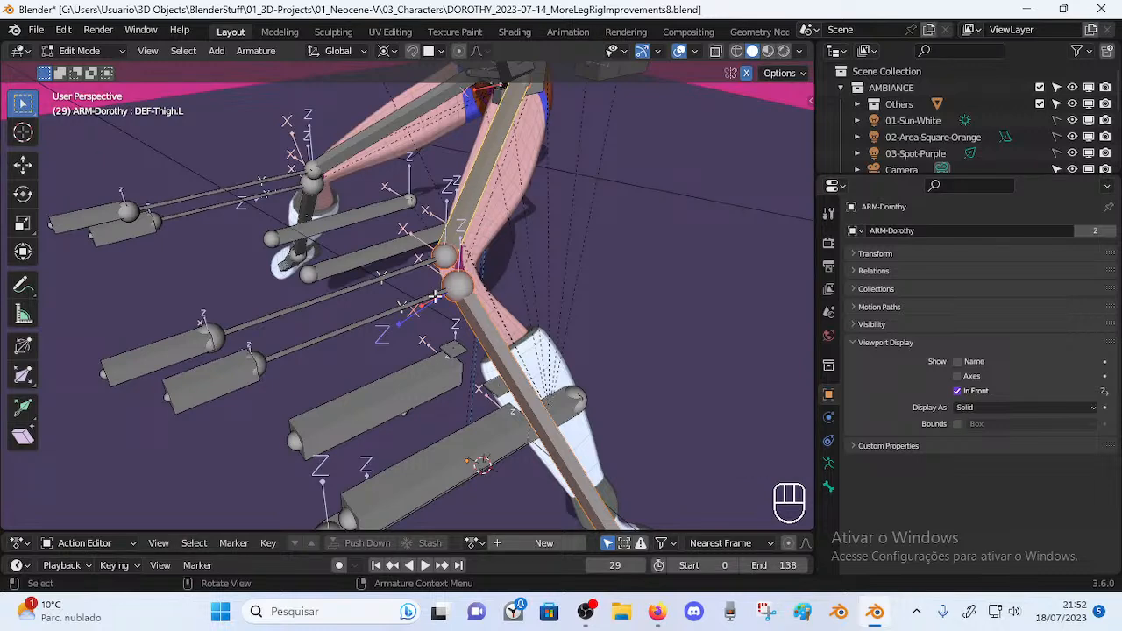
{"action": "middle_click_drag", "start_coordinate": [432, 258], "coordinate": [483, 271]}
{"action": "scroll", "coordinate": [423, 271], "scroll_direction": "down", "scroll_amount": 2}
Switch back to Pose Mode and inspect the posed left knee and lower leg
{"action": "key", "text": "Tab"}
{"action": "scroll", "coordinate": [481, 265], "scroll_direction": "up", "scroll_amount": 1}
{"action": "scroll", "coordinate": [479, 274], "scroll_direction": "up", "scroll_amount": 1}
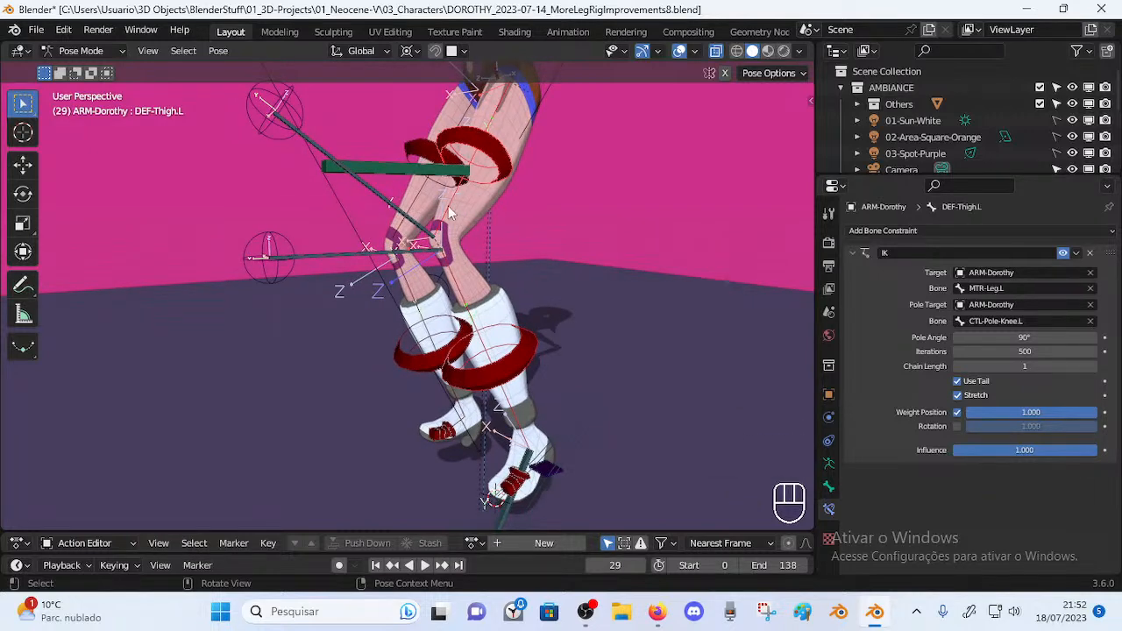
{"action": "middle_click_drag", "start_coordinate": [449, 225], "coordinate": [411, 226], "text": "shift"}
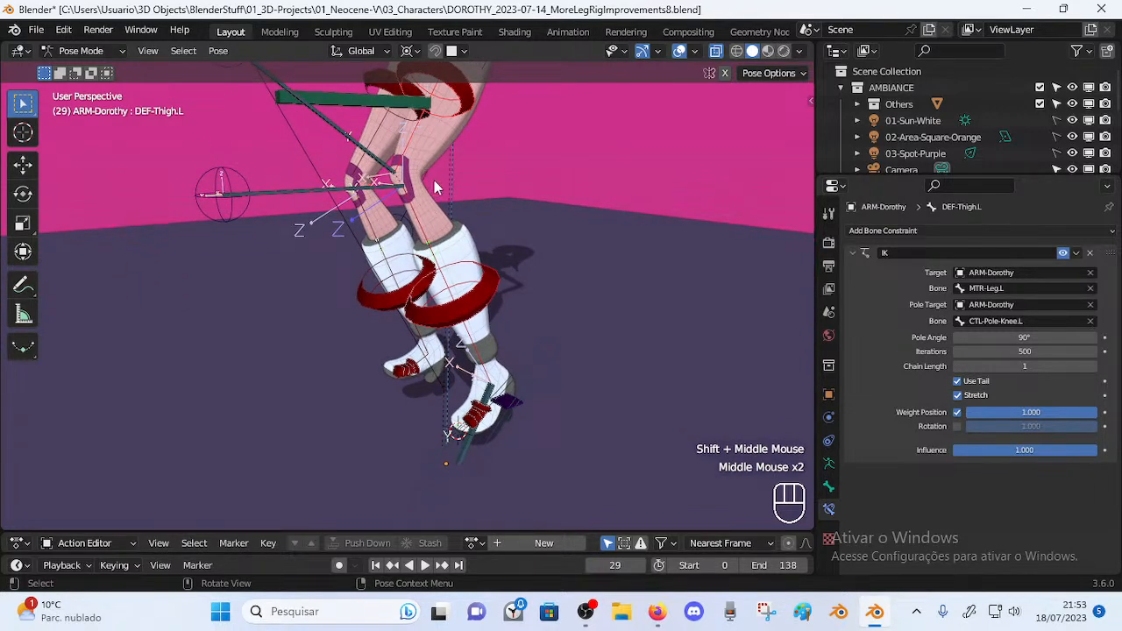
Select the left foot control MTR-Foot.L and examine the knees and leg pole controls from several angles
{"action": "middle_click_drag", "start_coordinate": [483, 308], "coordinate": [419, 223]}
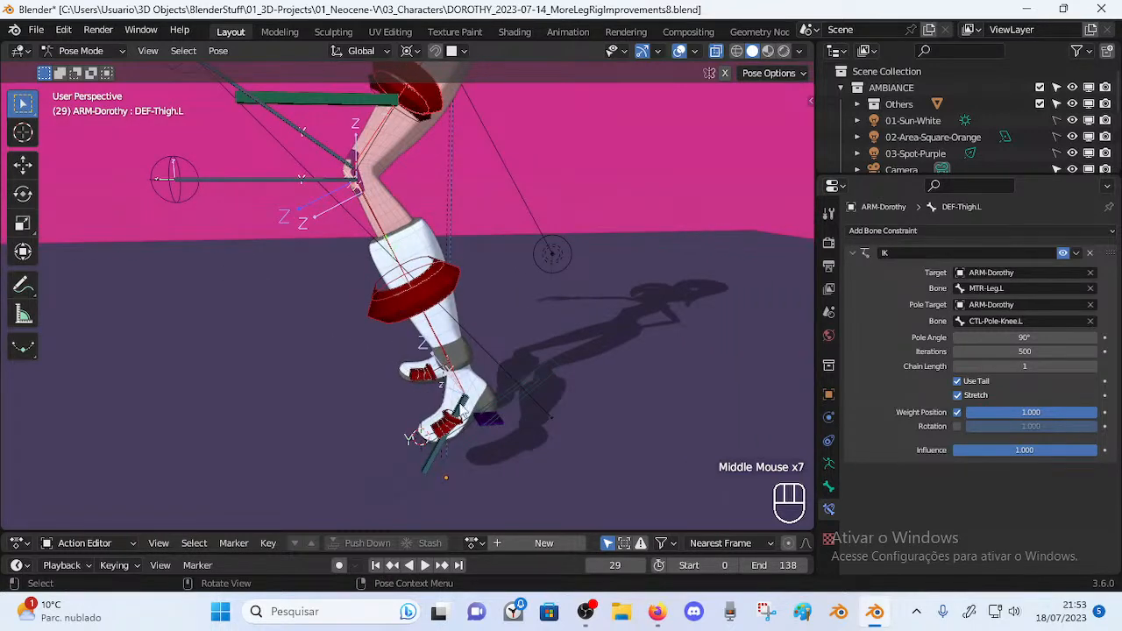
{"action": "left_click", "coordinate": [525, 390]}
{"action": "middle_click_drag", "start_coordinate": [525, 390], "coordinate": [465, 304]}
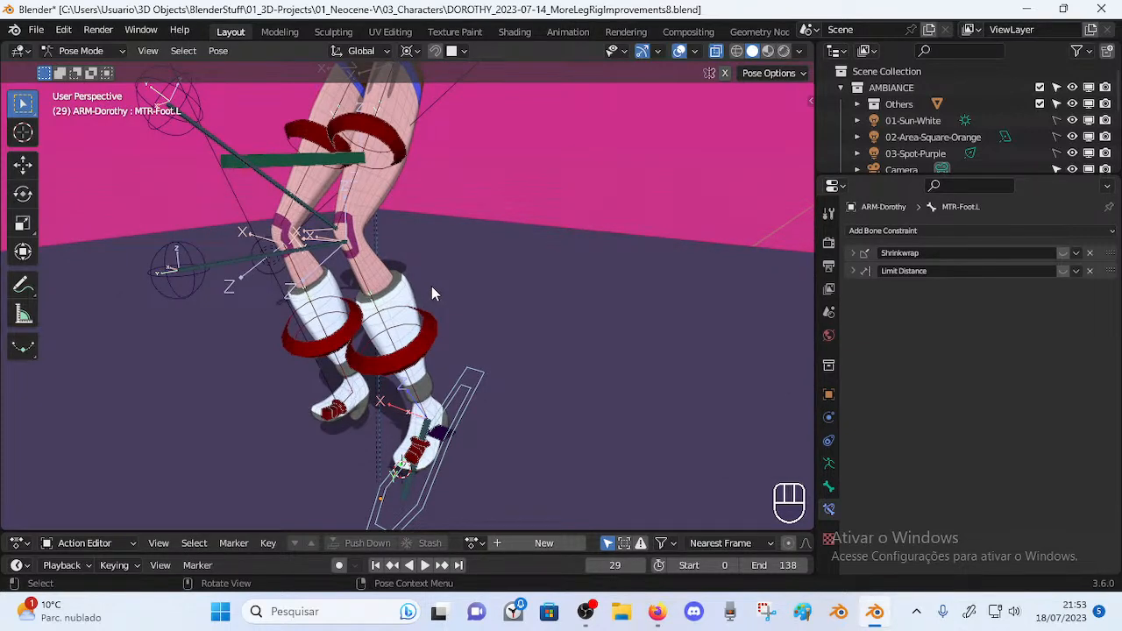
{"action": "middle_click_drag", "start_coordinate": [431, 285], "coordinate": [457, 338]}
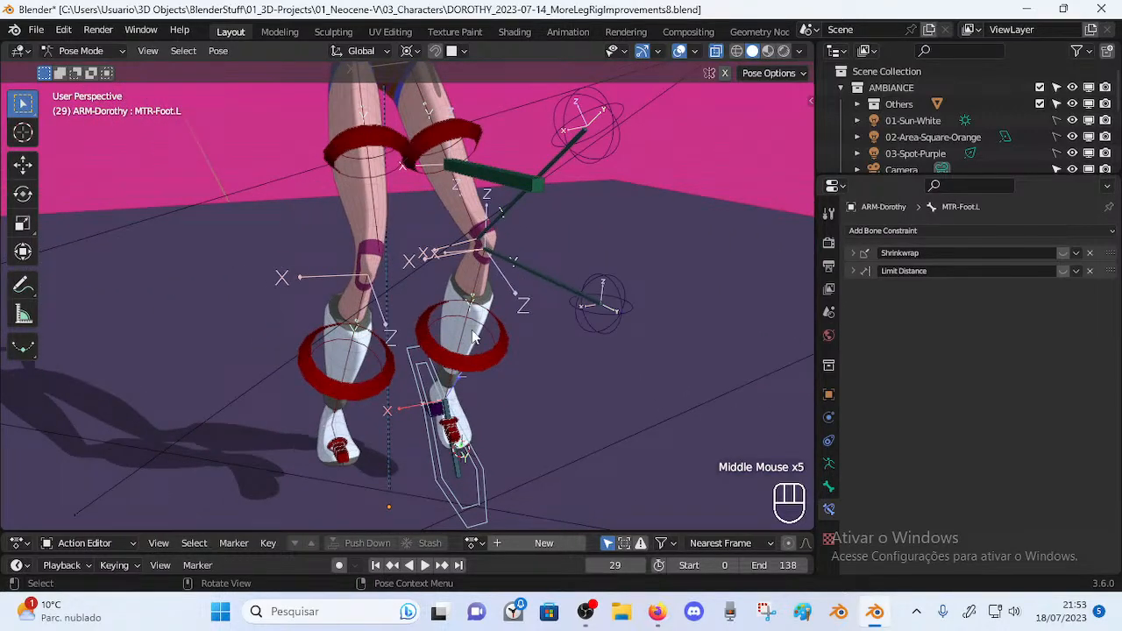
{"action": "mouse_move", "coordinate": [526, 346]}
{"action": "middle_mouse_down"}
{"action": "mouse_move", "coordinate": [486, 291]}
{"action": "mouse_move", "coordinate": [492, 319]}
{"action": "mouse_move", "coordinate": [536, 324]}
{"action": "mouse_move", "coordinate": [550, 372]}
{"action": "mouse_move", "coordinate": [530, 358]}
{"action": "middle_mouse_up"}
{"action": "middle_click_drag", "start_coordinate": [615, 247], "coordinate": [366, 272]}
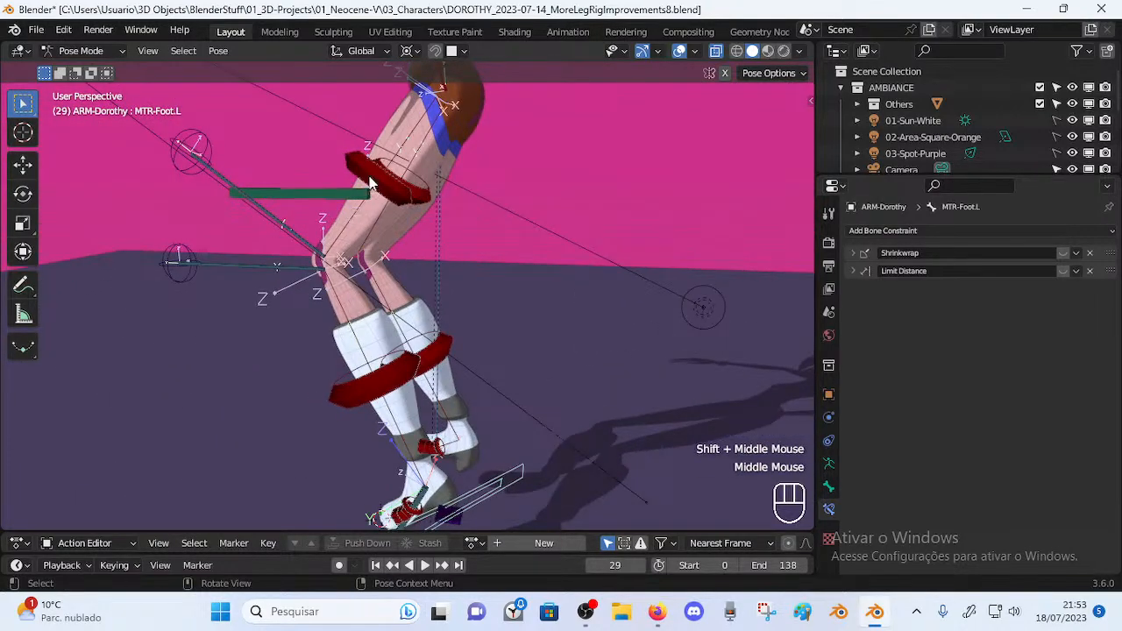
{"action": "middle_click_drag", "start_coordinate": [373, 179], "coordinate": [479, 320]}
{"action": "middle_click_drag", "start_coordinate": [491, 281], "coordinate": [484, 276]}
{"action": "middle_click_drag", "start_coordinate": [462, 228], "coordinate": [687, 354]}
{"action": "middle_click_drag", "start_coordinate": [618, 269], "coordinate": [441, 357]}
Rotate the left foot control around the global X axis in two passes to test the heel lift
{"action": "left_click", "coordinate": [489, 401]}
{"action": "mouse_move", "coordinate": [489, 402]}
{"action": "middle_mouse_down"}
{"action": "mouse_move", "coordinate": [558, 377]}
{"action": "mouse_move", "coordinate": [489, 390]}
{"action": "mouse_move", "coordinate": [467, 351]}
{"action": "mouse_move", "coordinate": [517, 389]}
{"action": "mouse_move", "coordinate": [488, 404]}
{"action": "middle_mouse_up"}
{"action": "scroll", "coordinate": [478, 389], "scroll_direction": "up", "scroll_amount": 2}
{"action": "scroll", "coordinate": [467, 345], "scroll_direction": "down", "scroll_amount": 2}
{"action": "scroll", "coordinate": [517, 389], "scroll_direction": "up", "scroll_amount": 1}
{"action": "left_click", "coordinate": [515, 402]}
{"action": "key", "text": "r"}
{"action": "key", "text": "x"}
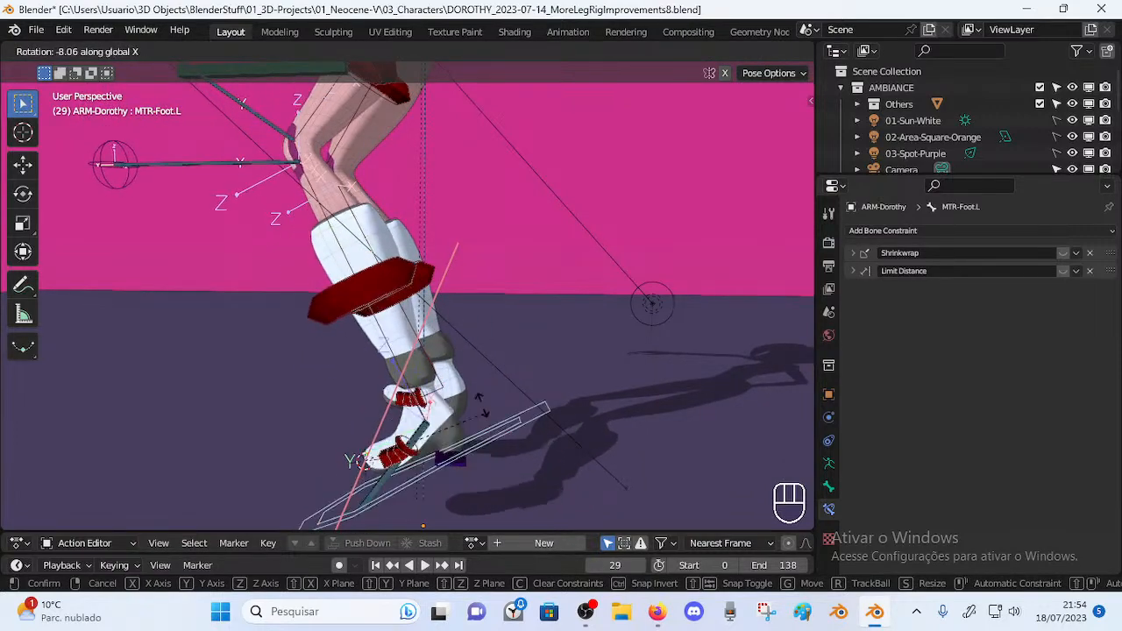
{"action": "left_click", "coordinate": [370, 305]}
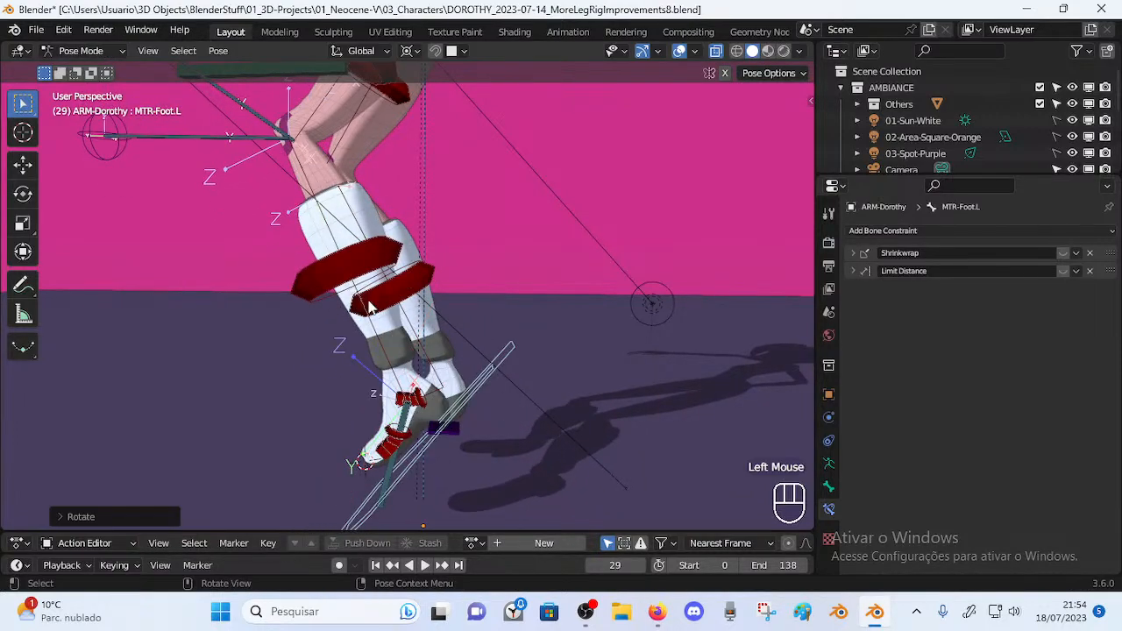
{"action": "key", "text": "r"}
{"action": "key", "text": "x"}
{"action": "left_click", "coordinate": [353, 259]}
Bring the knee into view and rotate the left foot control around global X once more
{"action": "middle_click_drag", "start_coordinate": [353, 258], "coordinate": [397, 175], "text": "shift"}
{"action": "key", "text": "r"}
{"action": "key", "text": "x"}
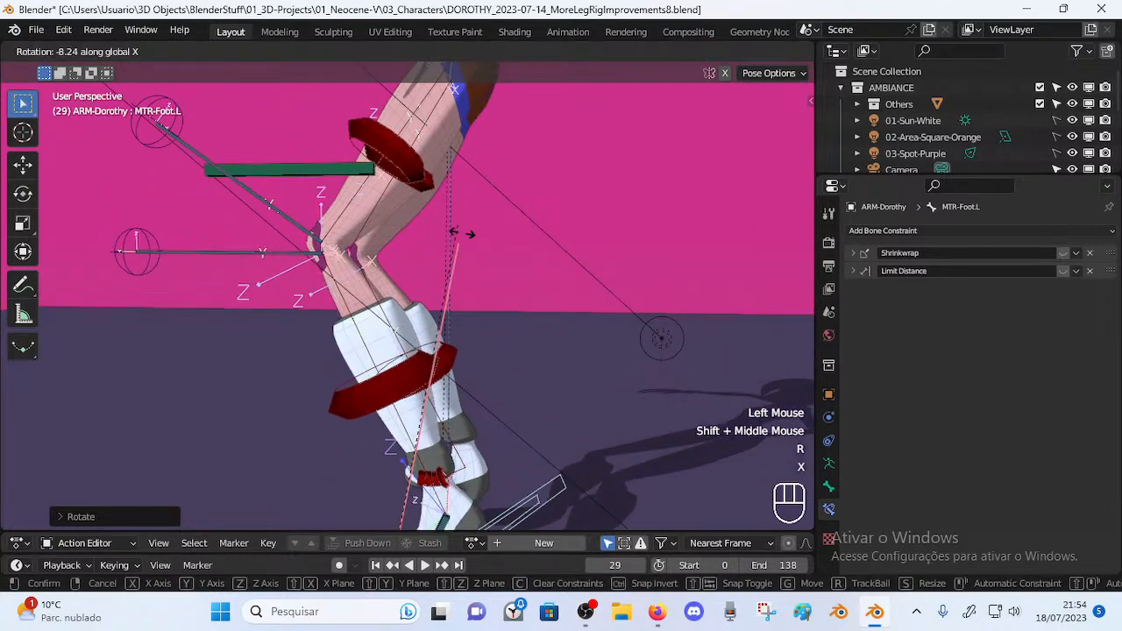
{"action": "key", "text": "Escape"}
{"action": "key", "text": "r"}
{"action": "key", "text": "x"}
{"action": "left_click", "coordinate": [418, 301]}
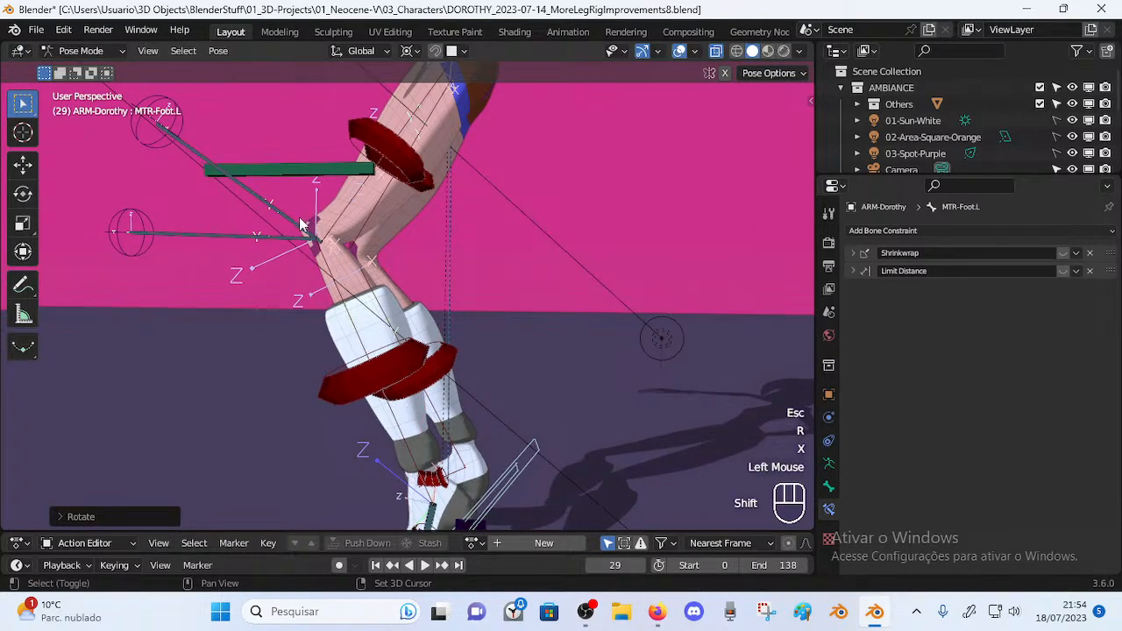
Select the left leg control MTR-Leg.L and move it upward by about 0.24 m, then adjust it slightly further
{"action": "middle_click_drag", "start_coordinate": [418, 300], "coordinate": [386, 316], "text": "shift"}
{"action": "middle_click_drag", "start_coordinate": [386, 316], "coordinate": [355, 342]}
{"action": "left_click", "coordinate": [359, 252]}
{"action": "scroll", "coordinate": [359, 252], "scroll_direction": "down", "scroll_amount": 2}
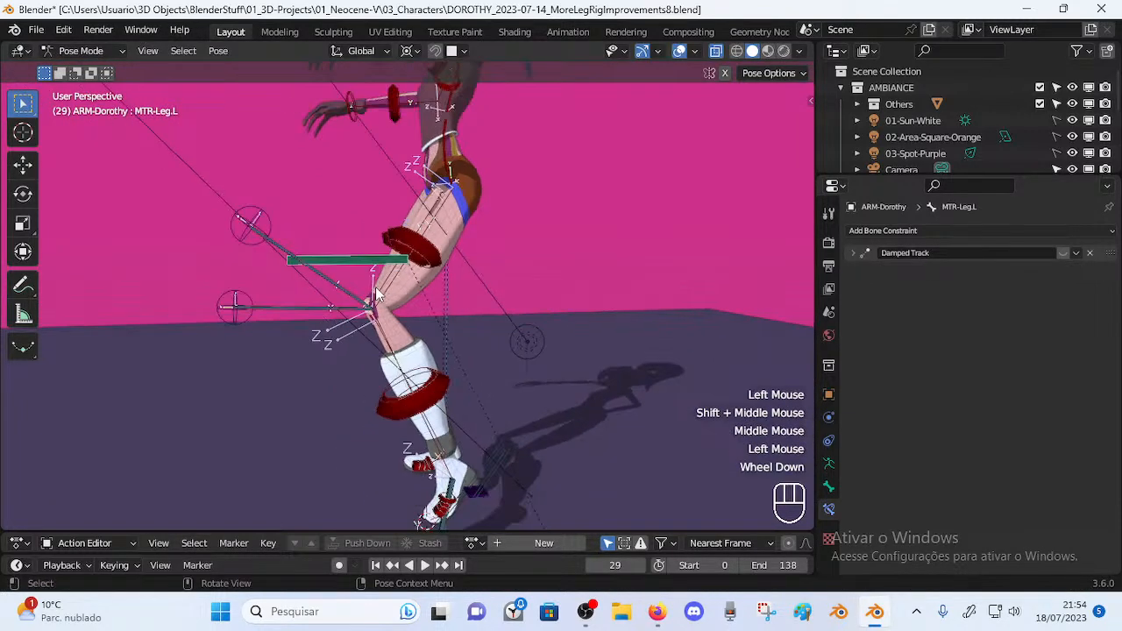
{"action": "middle_click_drag", "start_coordinate": [359, 253], "coordinate": [399, 342], "text": "shift"}
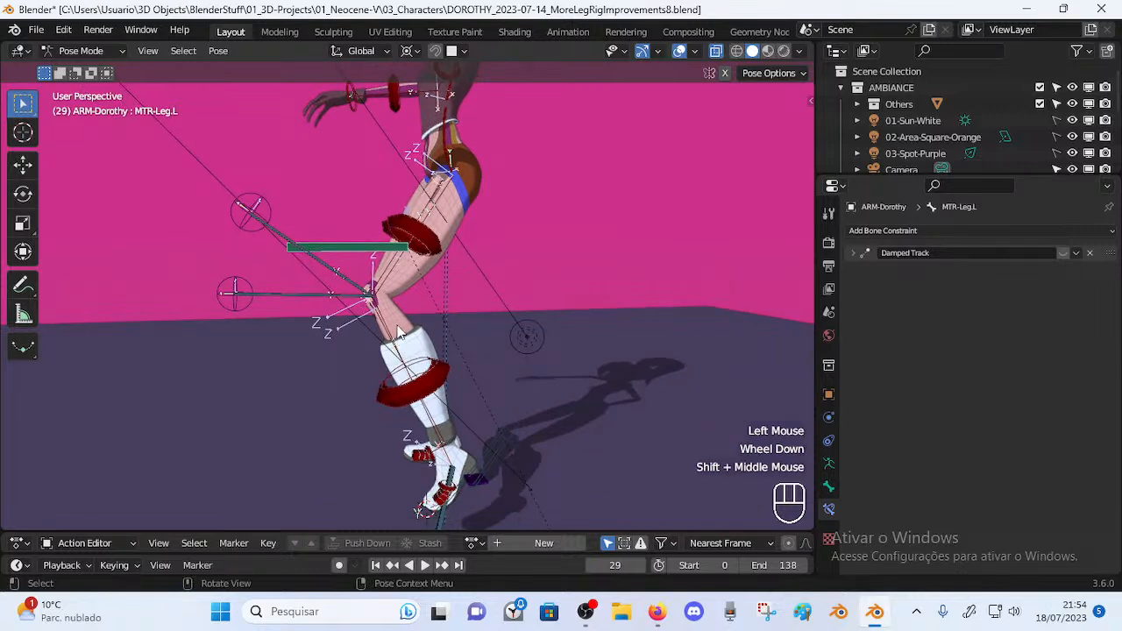
{"action": "key", "text": "g"}
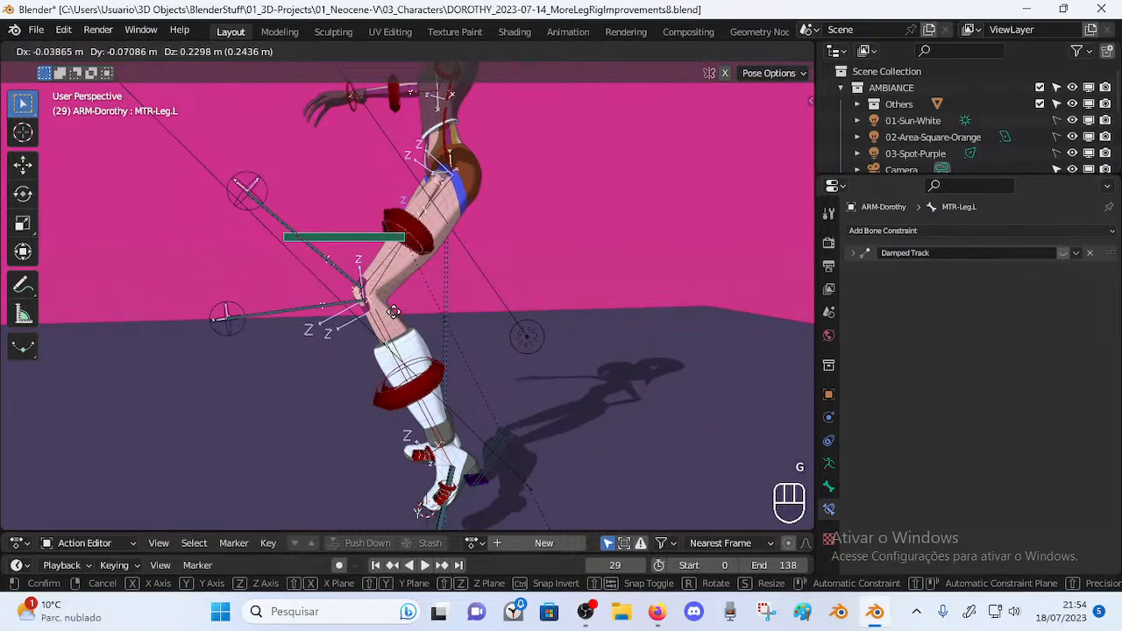
{"action": "left_click", "coordinate": [394, 312]}
{"action": "key", "text": "g"}
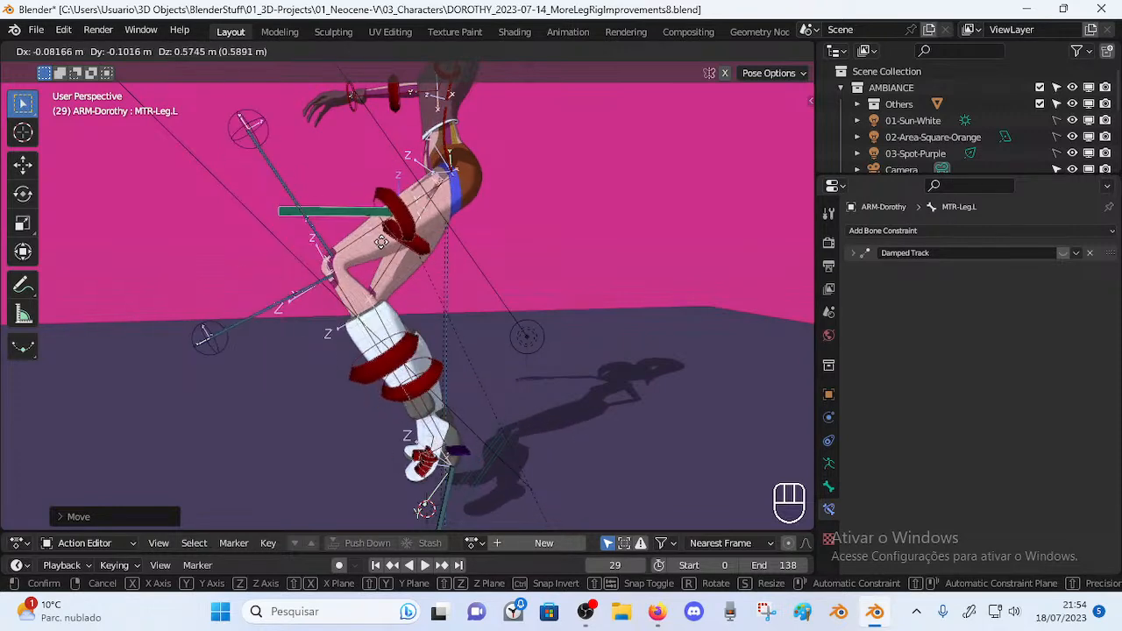
{"action": "key", "text": "Escape"}
{"action": "key", "text": "g"}
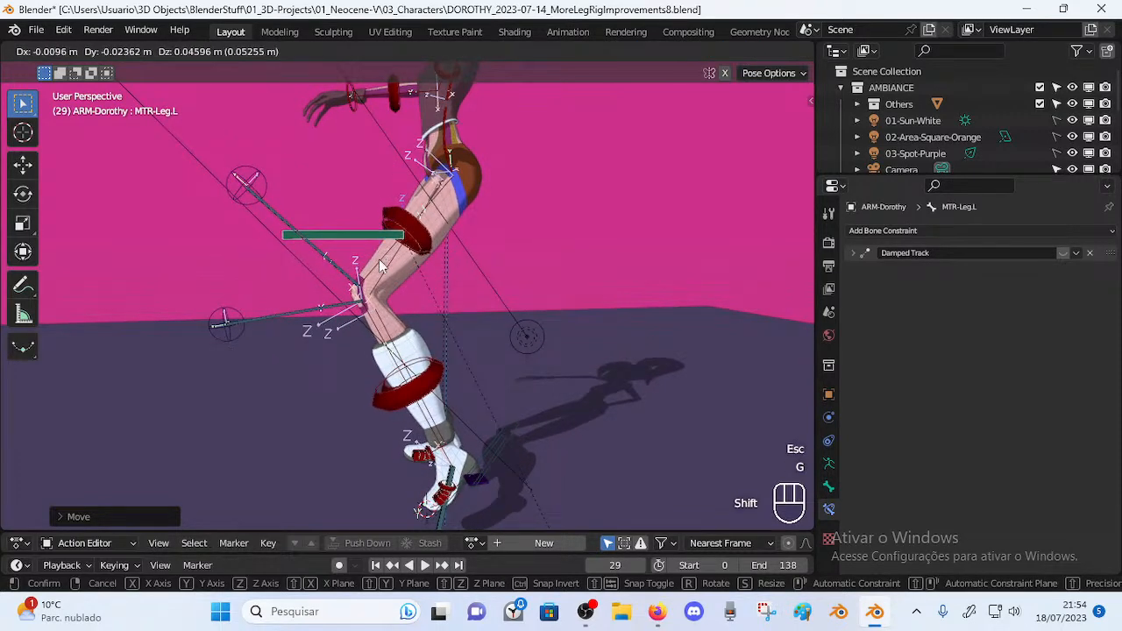
{"action": "left_click", "coordinate": [379, 259], "text": "shift"}
Select the left foot control MTR-Foot.L and rotate it back and forth around the global X axis
{"action": "middle_click_drag", "start_coordinate": [356, 326], "coordinate": [454, 413], "text": "shift"}
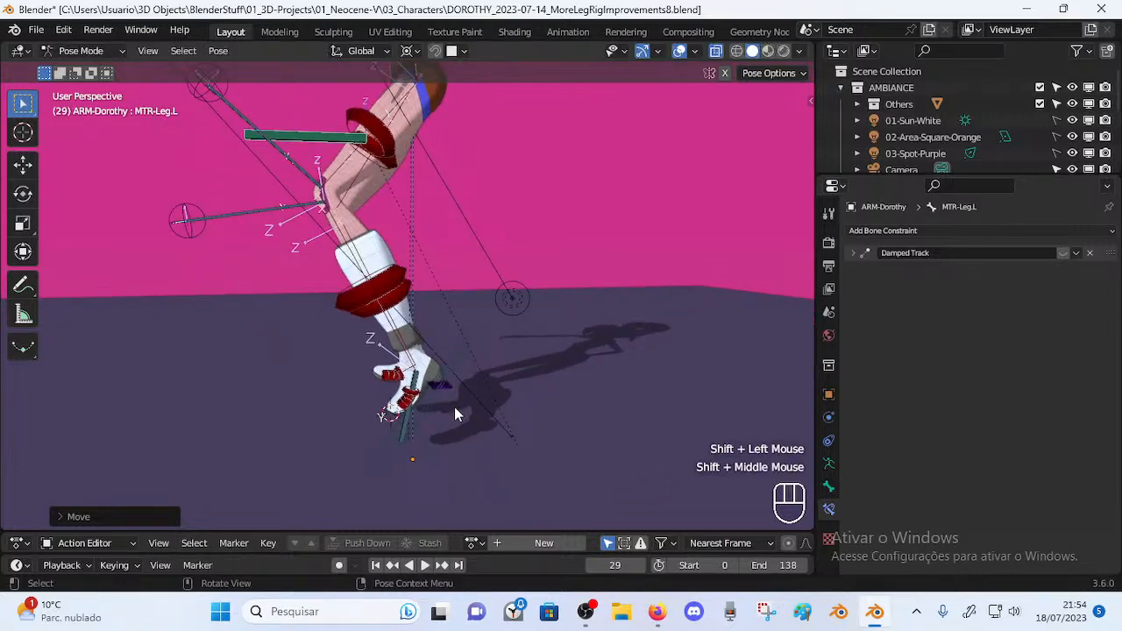
{"action": "left_click", "coordinate": [453, 351]}
{"action": "key", "text": "r"}
{"action": "key", "text": "x"}
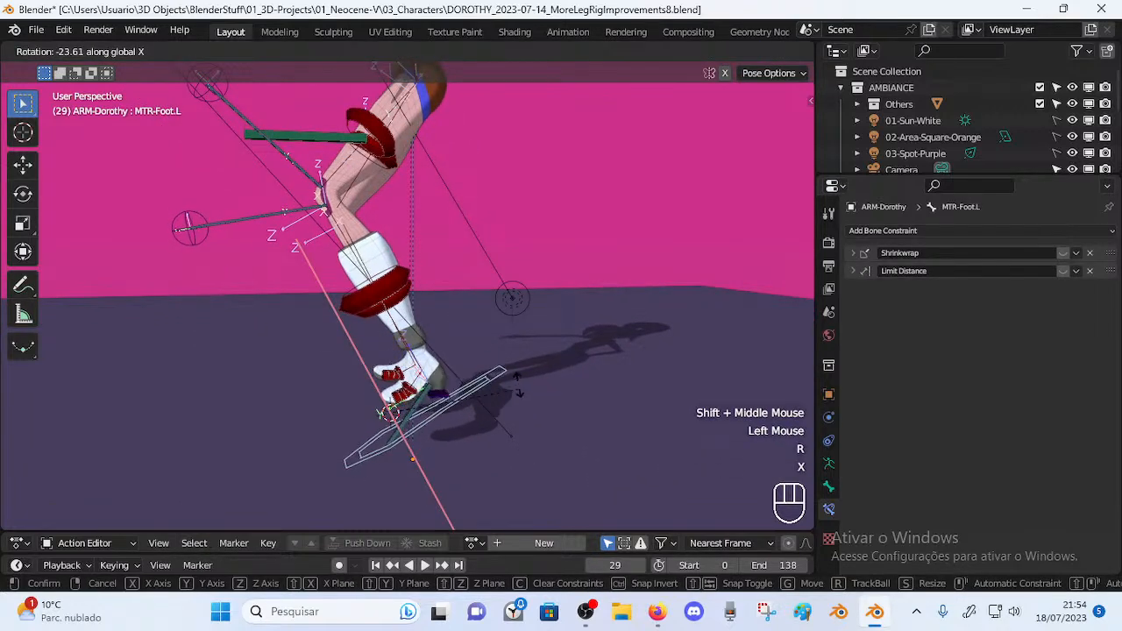
{"action": "left_click", "coordinate": [497, 340]}
{"action": "key", "text": "r"}
{"action": "key", "text": "x"}
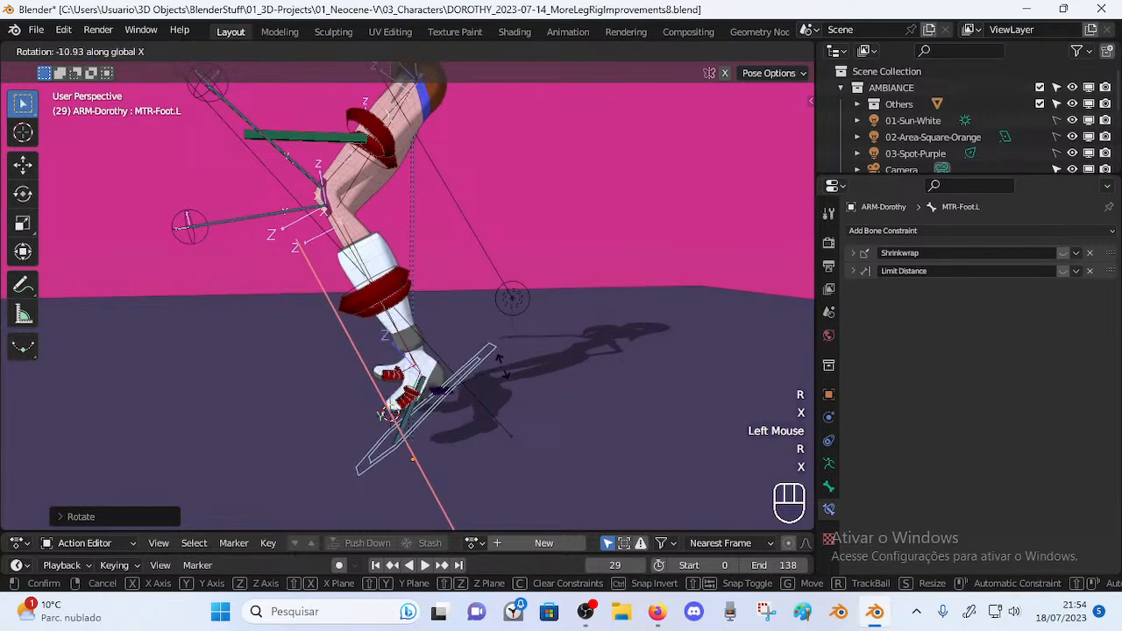
{"action": "left_click", "coordinate": [447, 389]}
Place the 3D cursor at the left heel and rotate the foot control around it on global X
{"action": "middle_click_drag", "start_coordinate": [453, 369], "coordinate": [506, 338]}
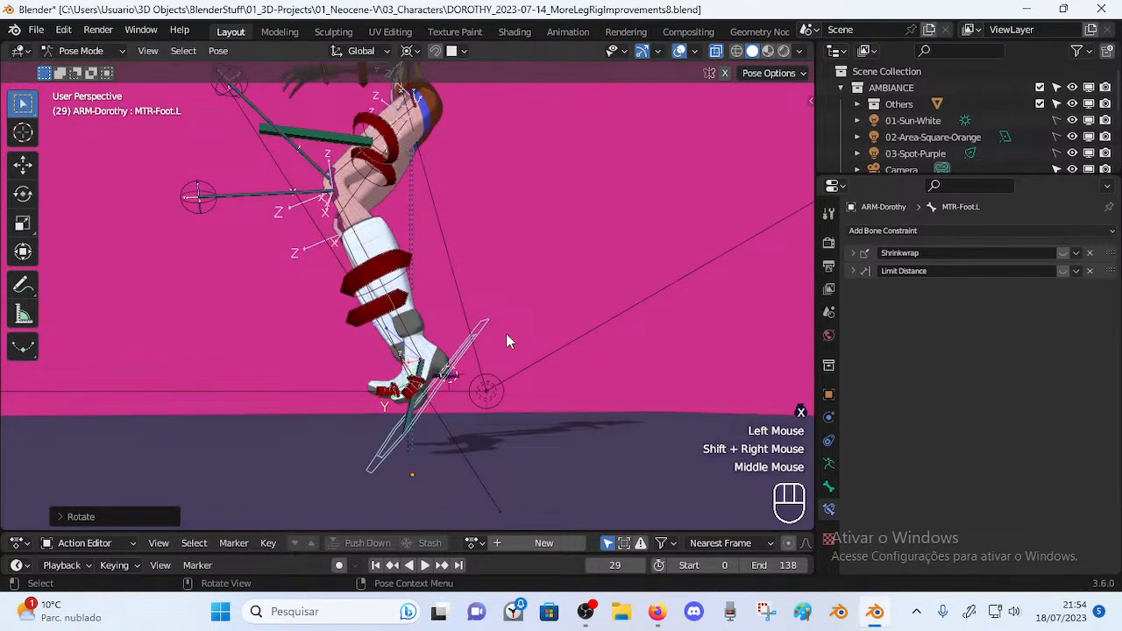
{"action": "key", "text": "r"}
{"action": "key", "text": "x"}
{"action": "left_click", "coordinate": [473, 384]}
Place the 3D cursor at the left toes and rotate the foot control around it on the global Z axis
{"action": "middle_click_drag", "start_coordinate": [474, 383], "coordinate": [448, 416]}
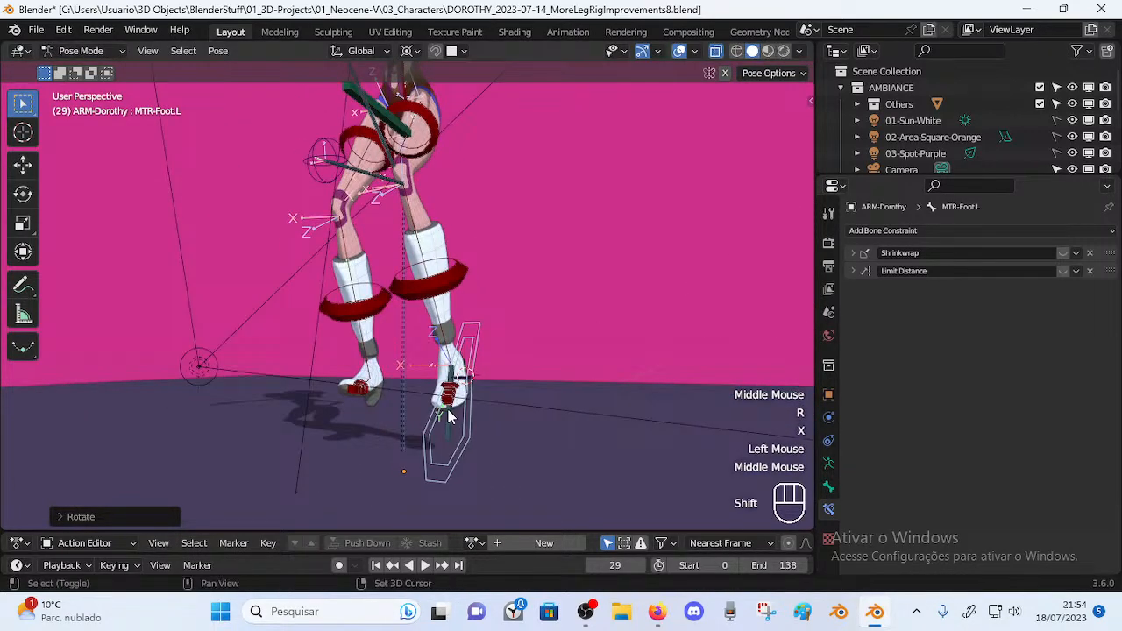
{"action": "key", "text": "r"}
{"action": "key", "text": "z"}
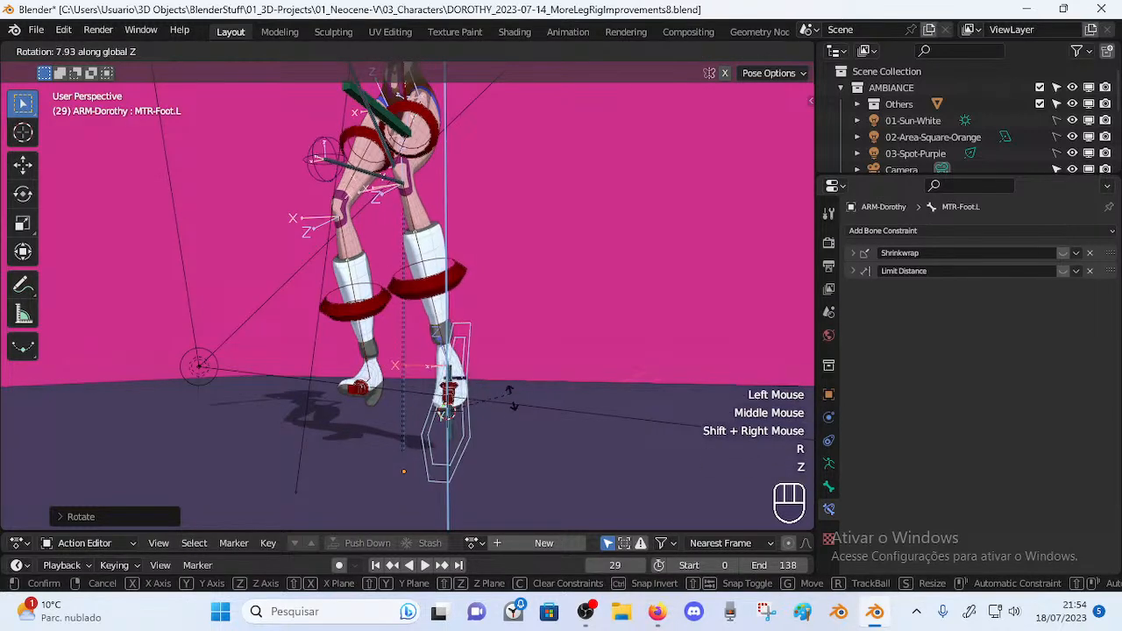
{"action": "left_click", "coordinate": [441, 421]}
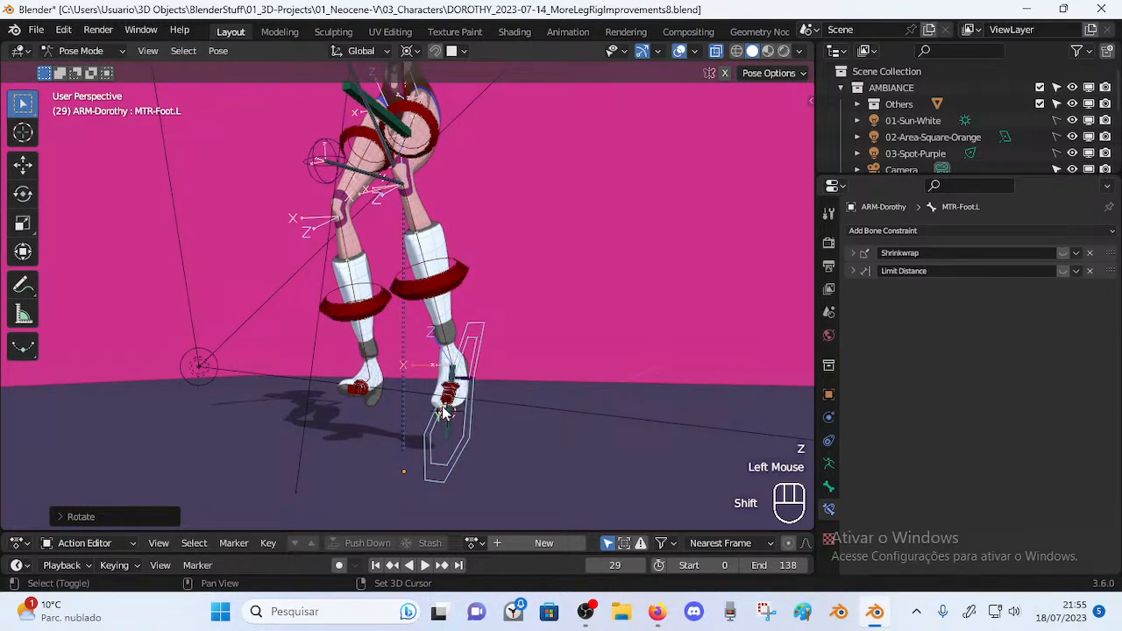
{"action": "middle_click_drag", "start_coordinate": [478, 372], "coordinate": [334, 332]}
{"action": "key", "text": "r"}
{"action": "key", "text": "z"}
{"action": "left_click", "coordinate": [463, 342]}
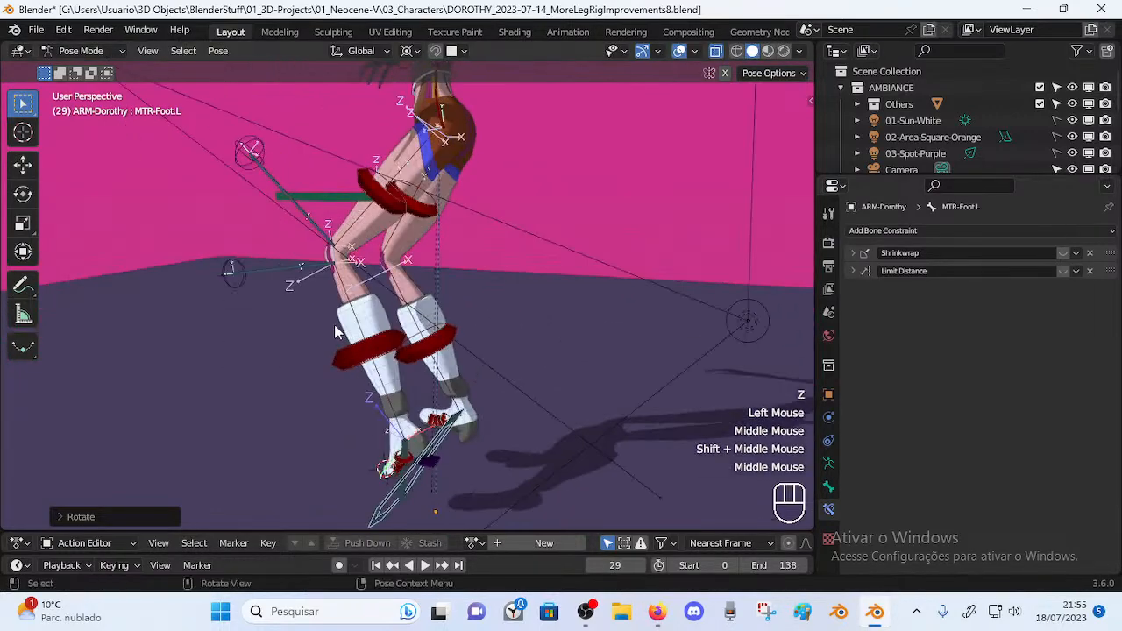
Select the knee pole controls and inspect how the left leg and its shin pole CTL-Pole-Shin.L are posed
{"action": "left_click", "coordinate": [308, 191]}
{"action": "middle_click_drag", "start_coordinate": [309, 191], "coordinate": [325, 230]}
{"action": "middle_click_drag", "start_coordinate": [385, 203], "coordinate": [303, 267]}
{"action": "scroll", "coordinate": [298, 281], "scroll_direction": "down", "scroll_amount": 2}
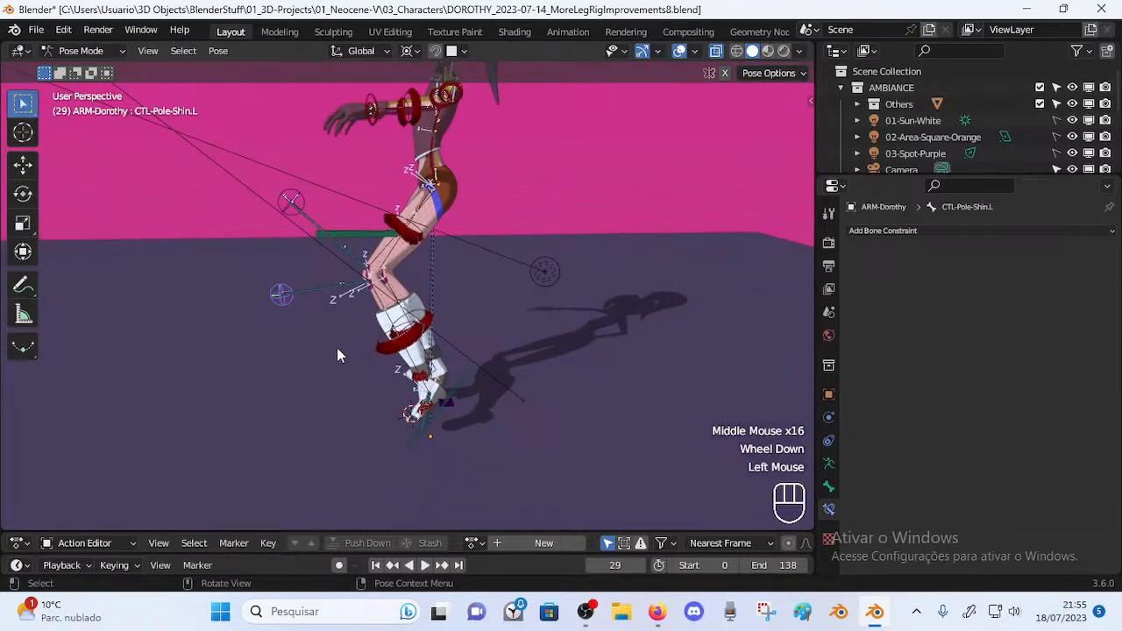
{"action": "middle_click_drag", "start_coordinate": [319, 339], "coordinate": [452, 401]}
Move the left foot control MTR-Foot.L backward and up so the lower leg lifts behind the body
{"action": "left_click", "coordinate": [492, 380]}
{"action": "key", "text": "g"}
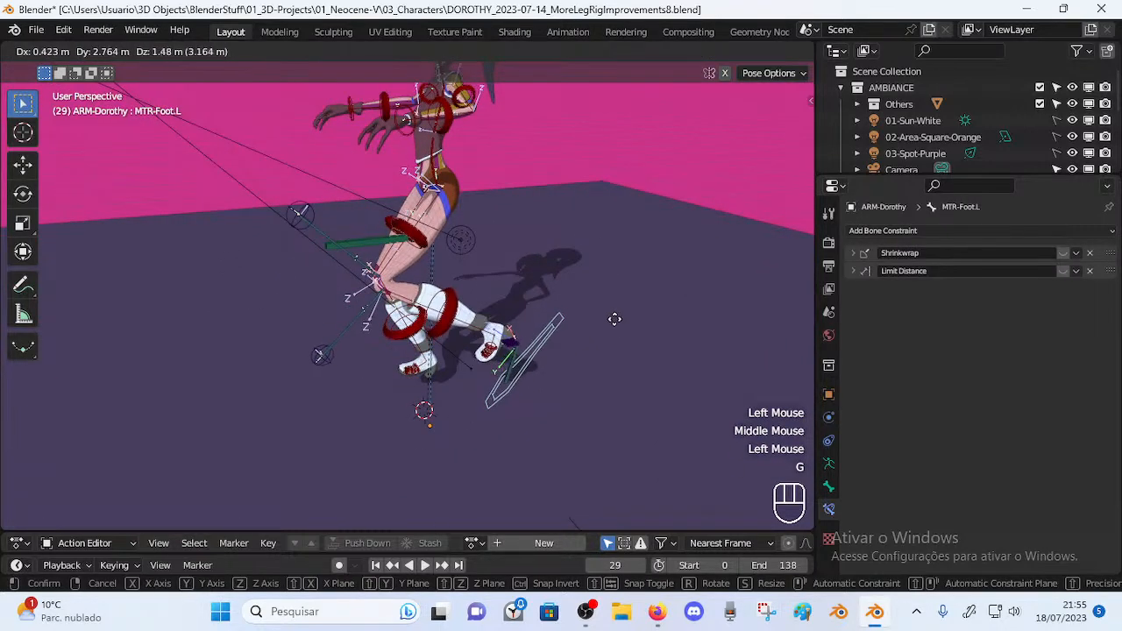
{"action": "left_click", "coordinate": [584, 375]}
{"action": "middle_click_drag", "start_coordinate": [584, 374], "coordinate": [316, 359]}
{"action": "key", "text": "g"}
{"action": "left_click", "coordinate": [384, 368]}
Select the left shin pole, then select the helper bone MCH-Shin.L and move it sideways
{"action": "middle_click_drag", "start_coordinate": [384, 368], "coordinate": [421, 396]}
{"action": "left_click", "coordinate": [367, 370]}
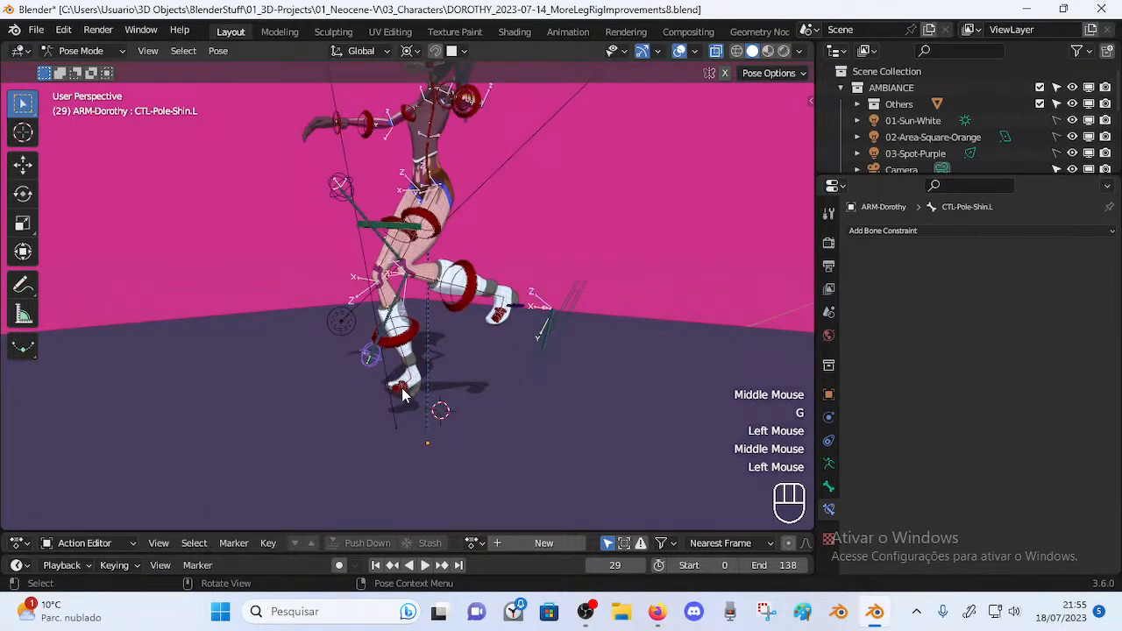
{"action": "middle_click_drag", "start_coordinate": [336, 333], "coordinate": [451, 414]}
{"action": "left_click", "coordinate": [449, 379]}
{"action": "key", "text": "g"}
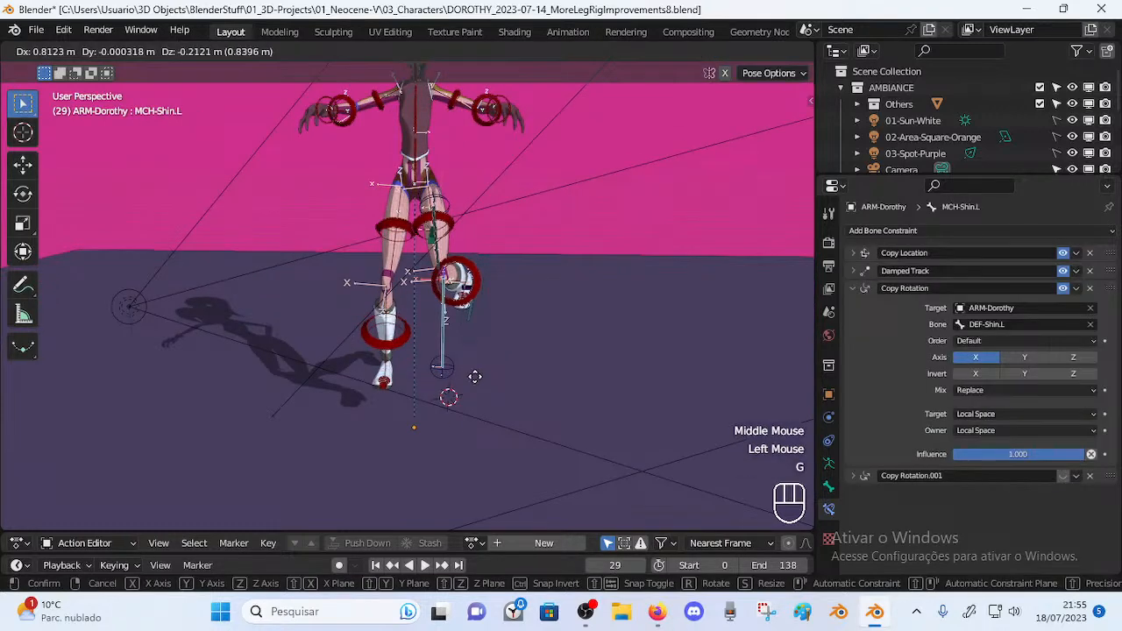
{"action": "left_click", "coordinate": [484, 373]}
{"action": "middle_click_drag", "start_coordinate": [484, 374], "coordinate": [359, 374]}
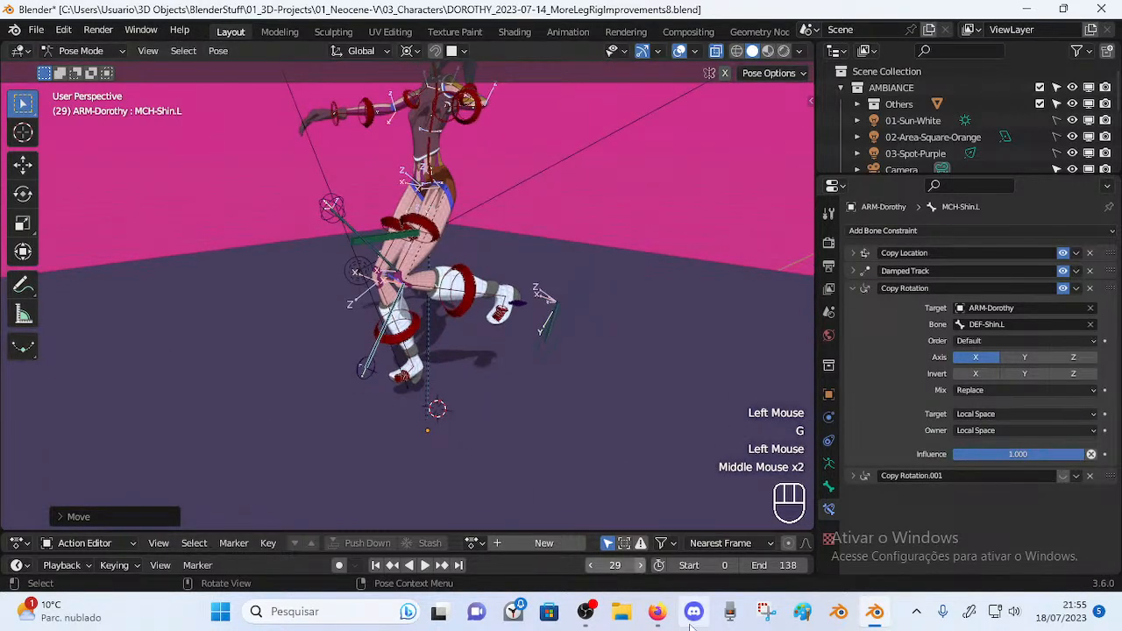
Switch to Firefox, open the resumeLater list of saved videos and browse through it
{"action": "left_click", "coordinate": [655, 612]}
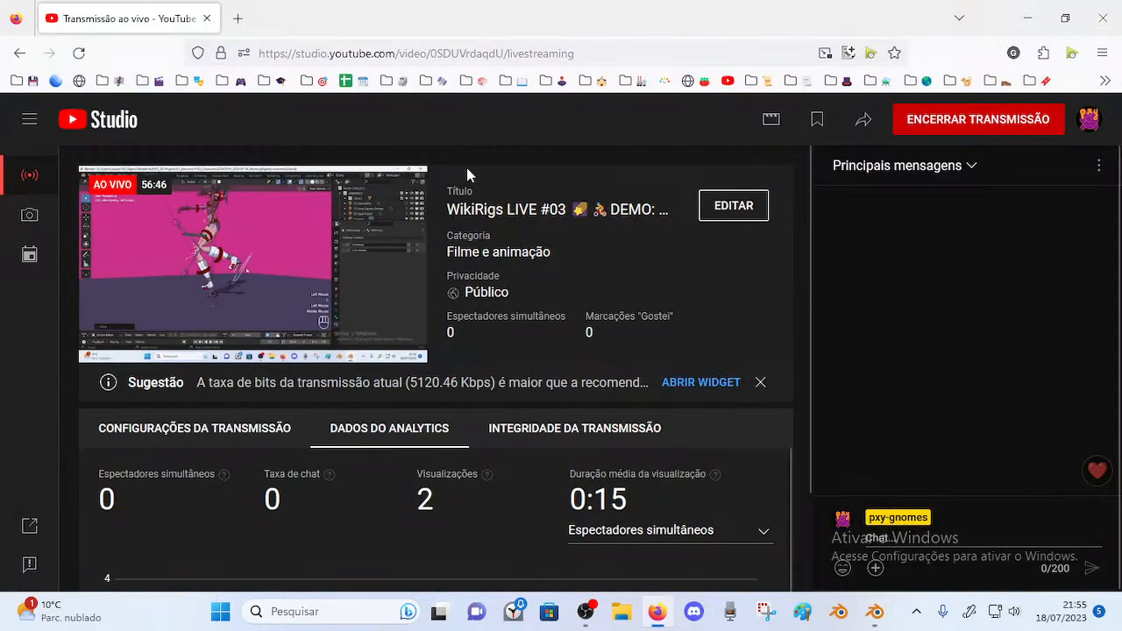
{"action": "left_click", "coordinate": [1071, 53]}
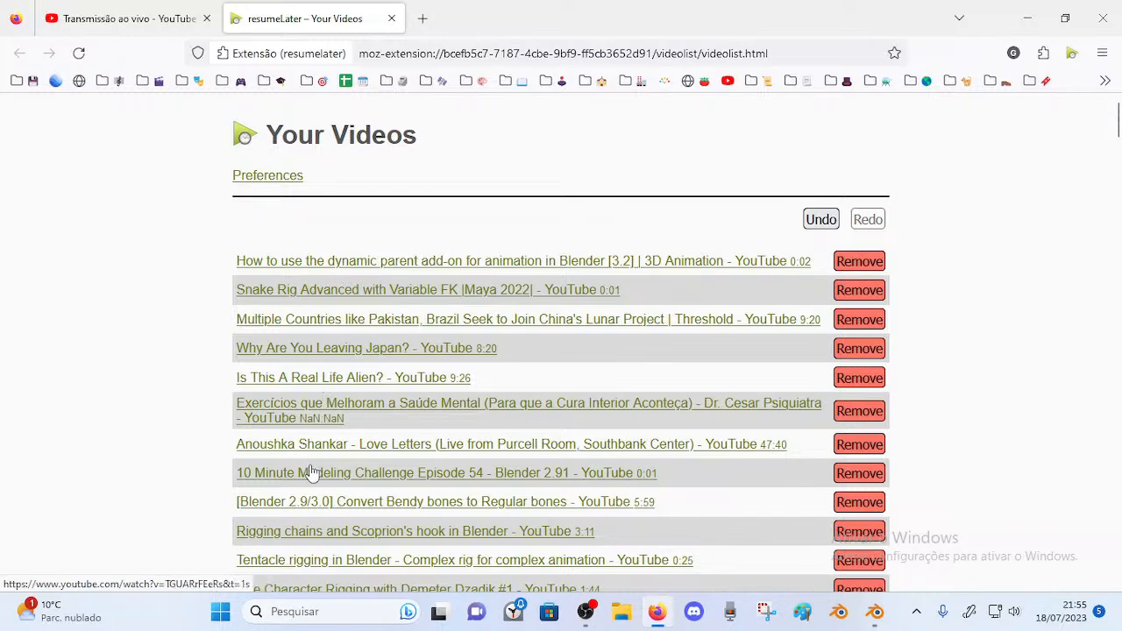
{"action": "scroll", "coordinate": [308, 469], "scroll_direction": "down", "scroll_amount": 4}
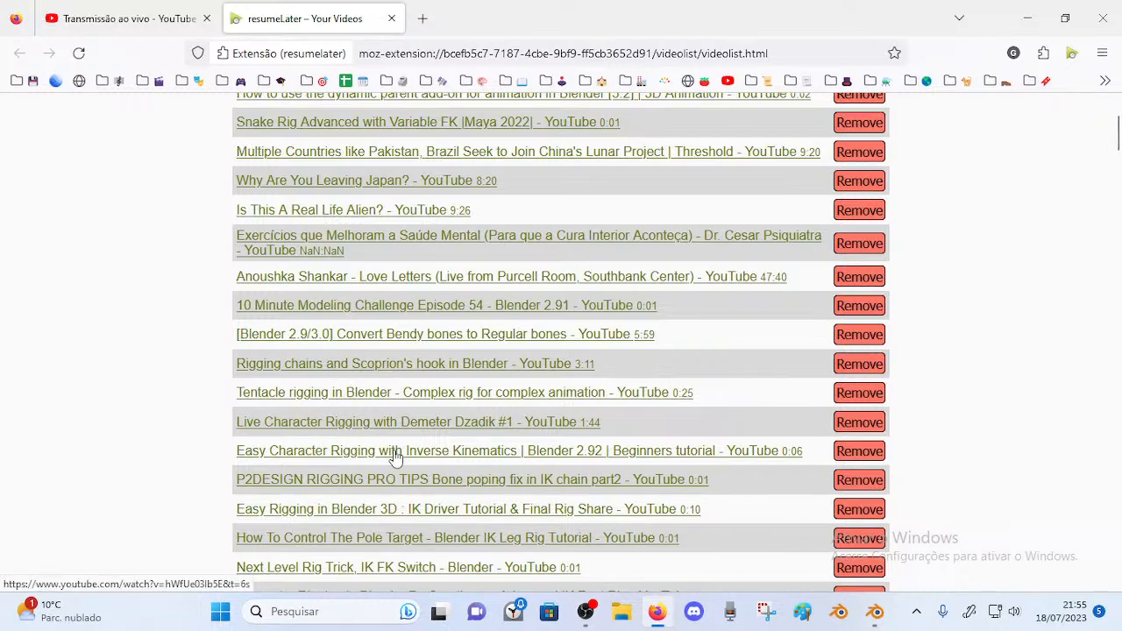
{"action": "scroll", "coordinate": [321, 359], "scroll_direction": "up", "scroll_amount": 4}
Search the list for "pole" and open the video "How To Control The Pole Target - Blender IK Leg Rig Tutorial"
{"action": "key", "text": "ctrl+f"}
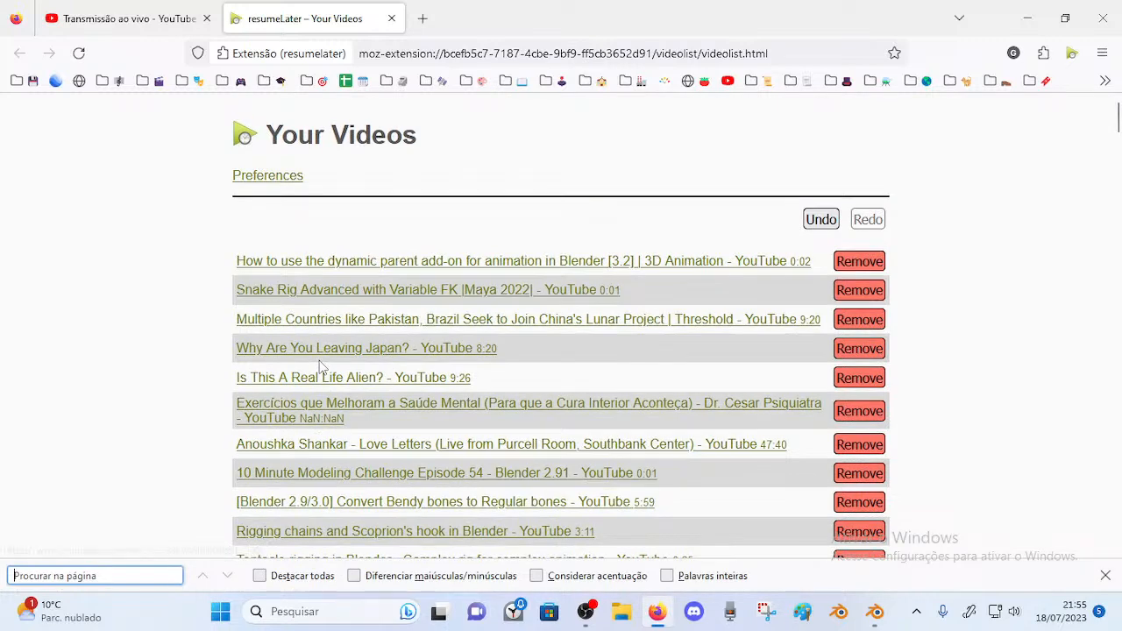
{"action": "type", "text": "pole"}
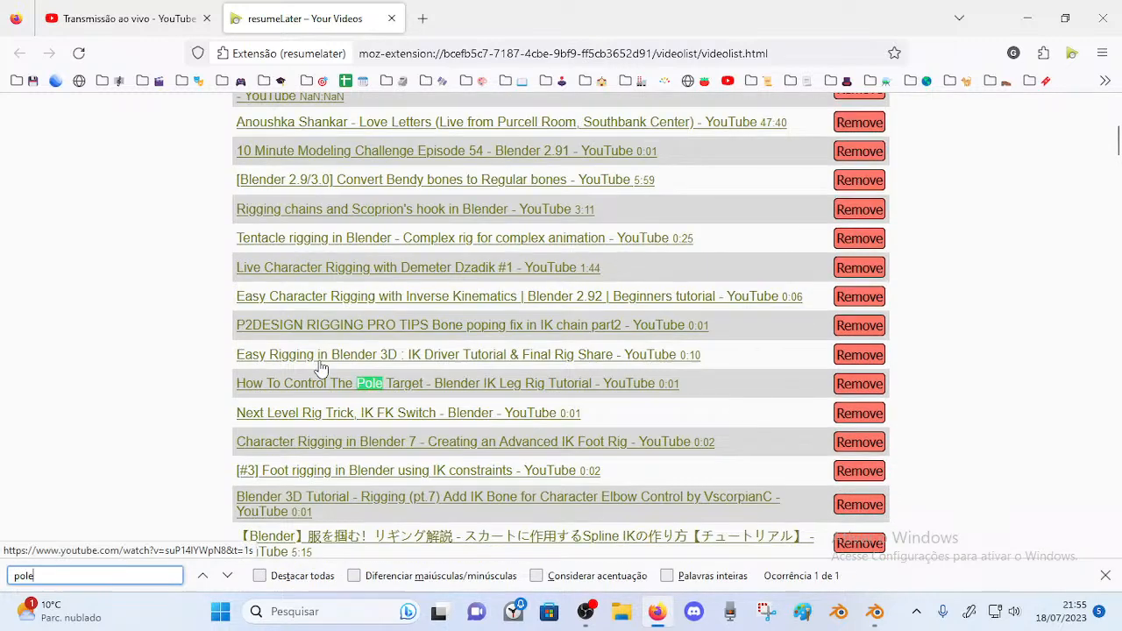
{"action": "left_click", "coordinate": [370, 386]}
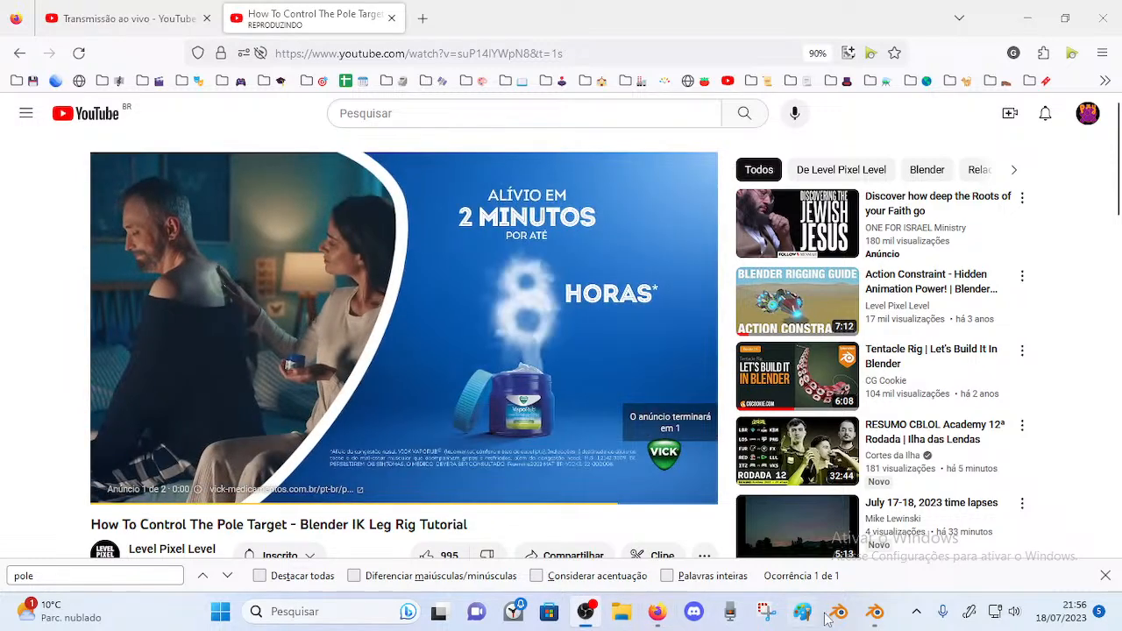
Check Blender briefly, return to the tutorial video in Firefox, unmute it and pause it at 0:08
{"action": "left_click", "coordinate": [875, 612]}
{"action": "left_click", "coordinate": [659, 612]}
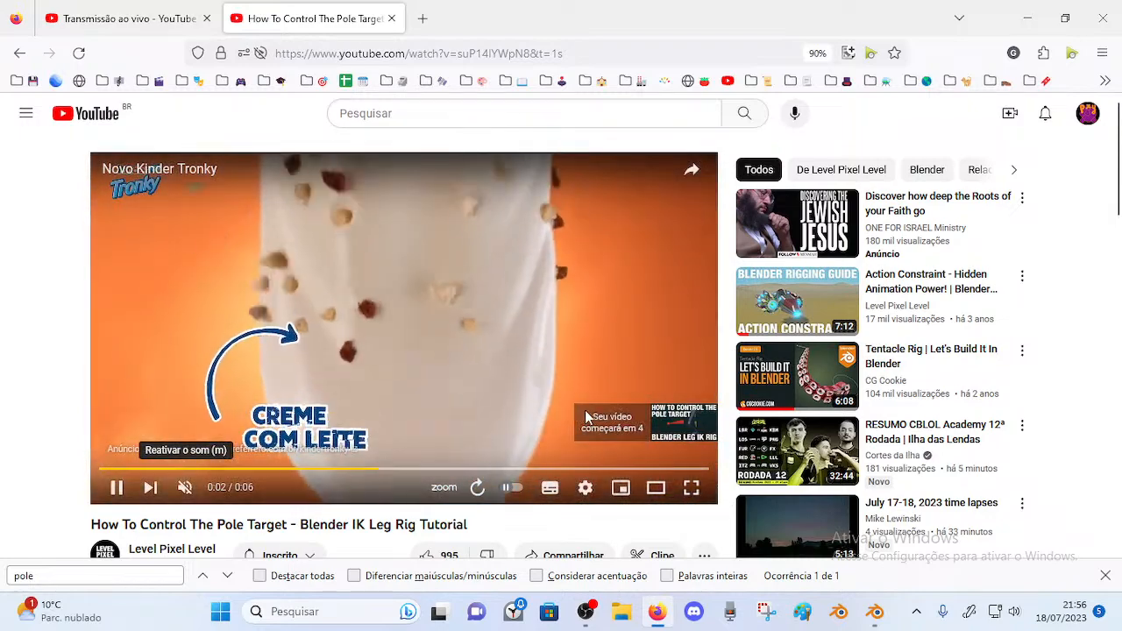
{"action": "scroll", "coordinate": [286, 474], "scroll_direction": "down", "scroll_amount": 1}
{"action": "scroll", "coordinate": [287, 475], "scroll_direction": "down", "scroll_amount": 1}
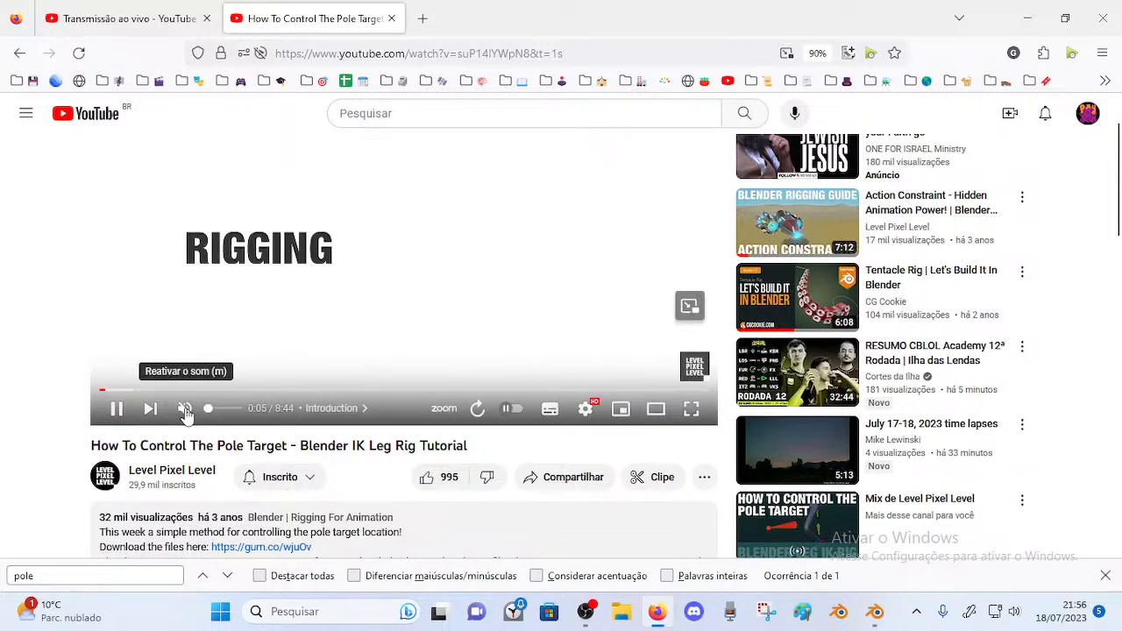
{"action": "scroll", "coordinate": [88, 251], "scroll_direction": "up", "scroll_amount": 2}
{"action": "left_click", "coordinate": [393, 302]}
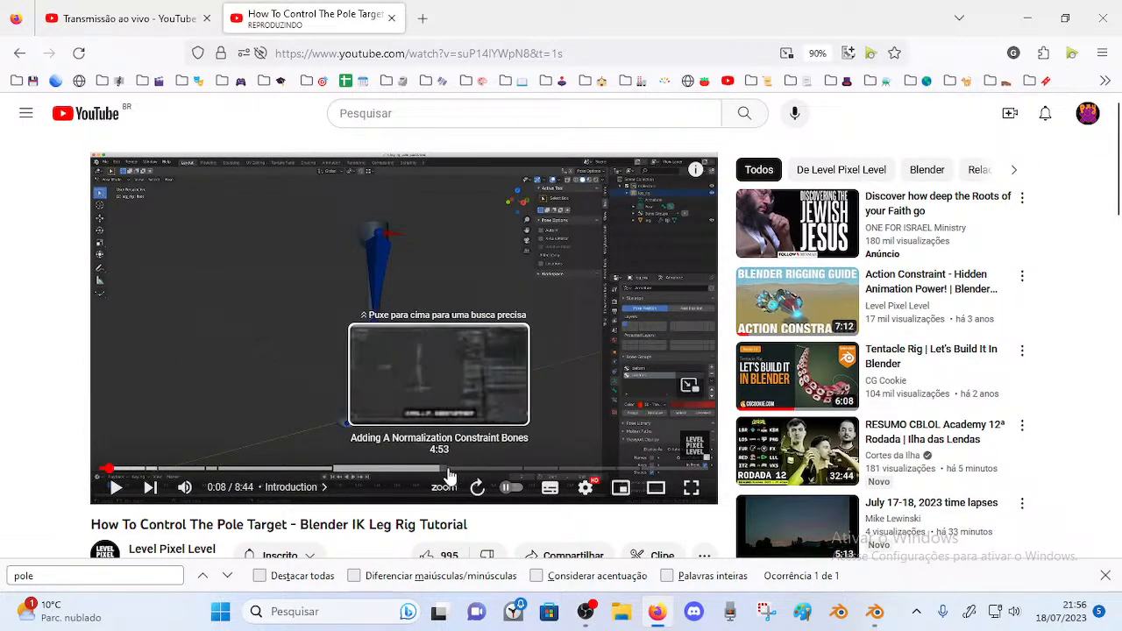
Close the pole target tutorial video and switch back to the Dorothy rig in Blender
{"action": "scroll", "coordinate": [419, 479], "scroll_direction": "down", "scroll_amount": 2}
{"action": "scroll", "coordinate": [414, 481], "scroll_direction": "up", "scroll_amount": 2}
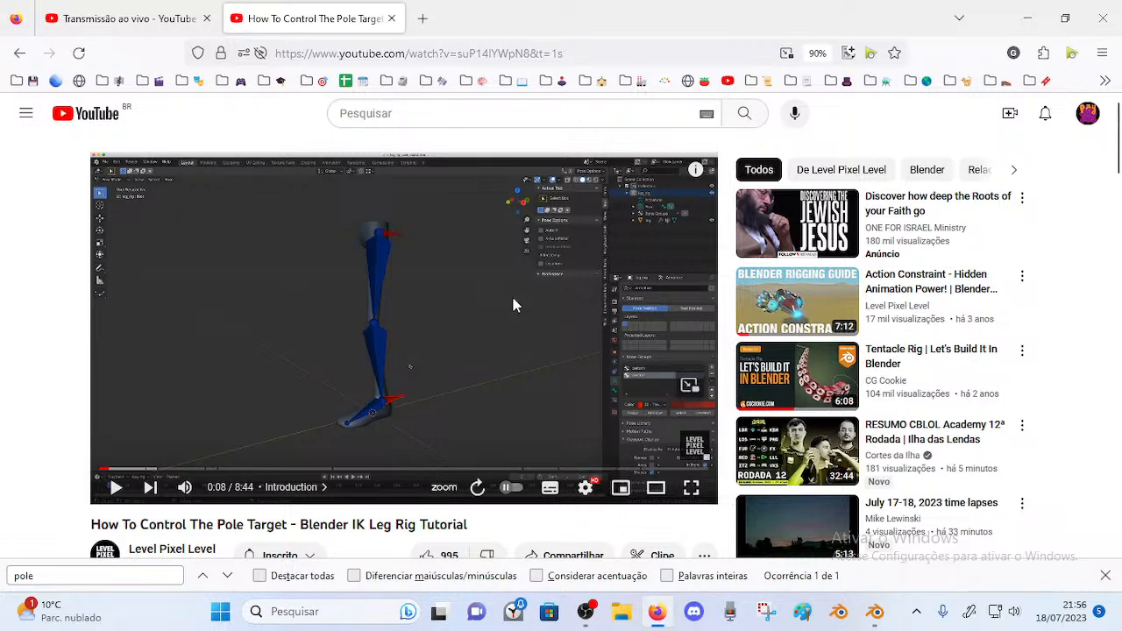
{"action": "left_click", "coordinate": [392, 18]}
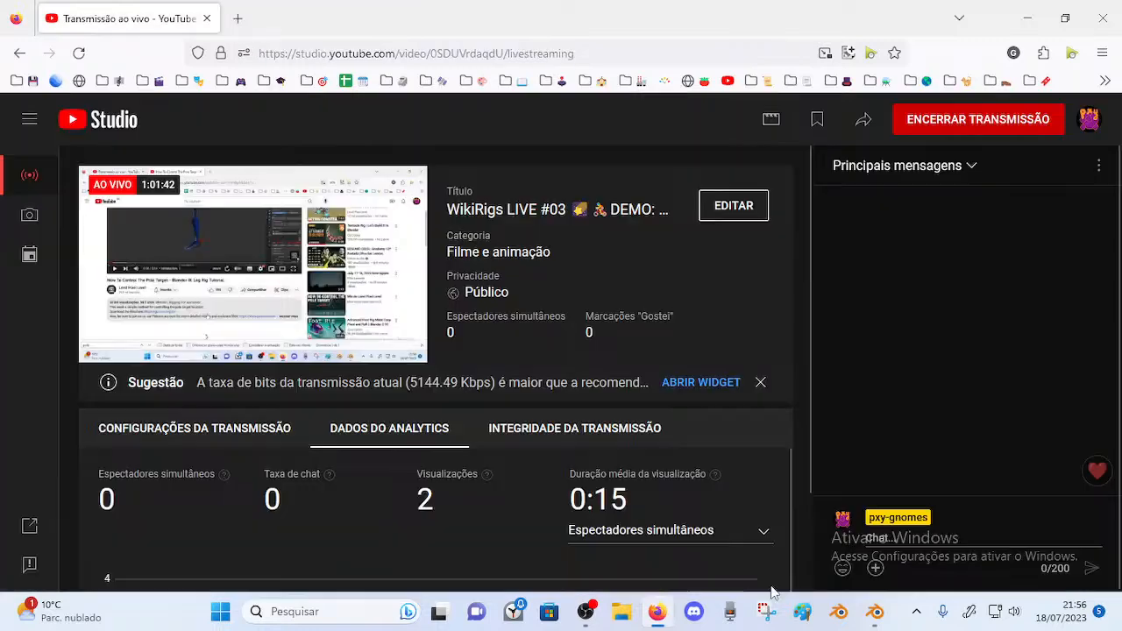
{"action": "left_click", "coordinate": [878, 619]}
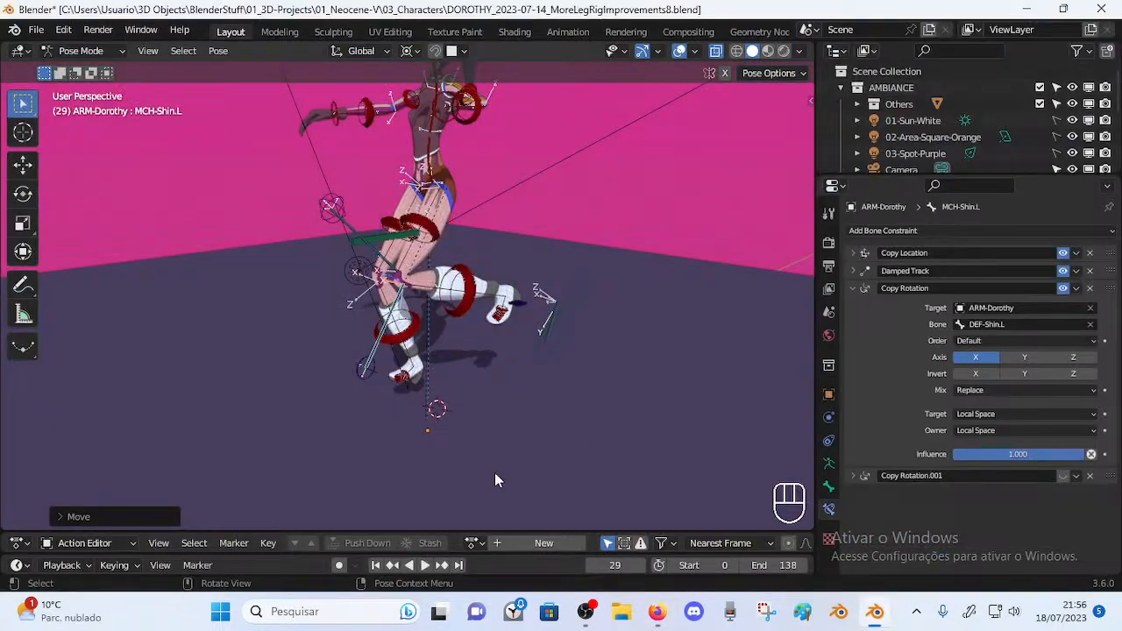
{"action": "left_click", "coordinate": [653, 611]}
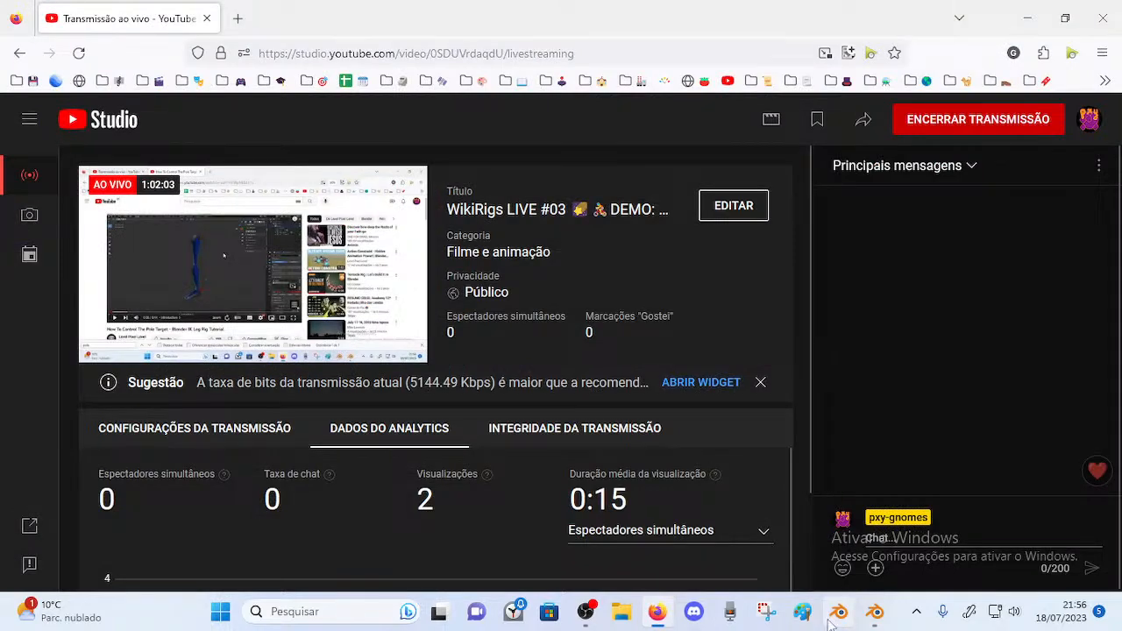
{"action": "left_click", "coordinate": [872, 615]}
Rotate the left foot control MTR-Foot.L about the global X axis and move it up behind the character
{"action": "middle_click_drag", "start_coordinate": [347, 285], "coordinate": [558, 353]}
{"action": "scroll", "coordinate": [424, 327], "scroll_direction": "up", "scroll_amount": 1}
{"action": "scroll", "coordinate": [424, 327], "scroll_direction": "up", "scroll_amount": 1}
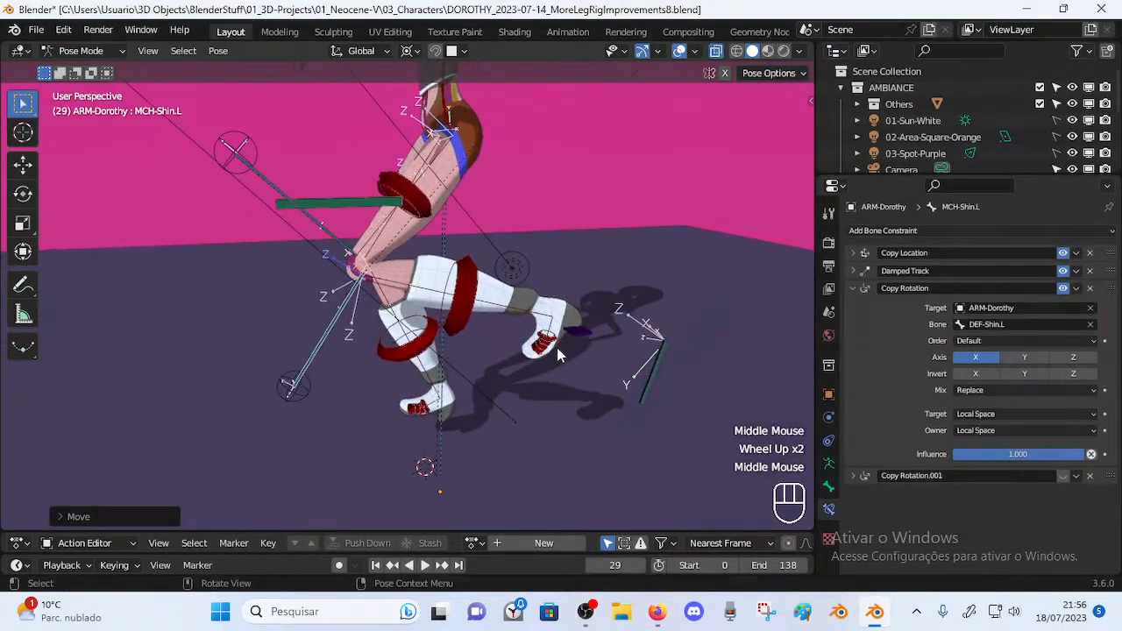
{"action": "left_click", "coordinate": [659, 375]}
{"action": "key", "text": "r"}
{"action": "key", "text": "x"}
{"action": "left_click", "coordinate": [693, 294]}
{"action": "key", "text": "g"}
{"action": "left_click", "coordinate": [703, 258]}
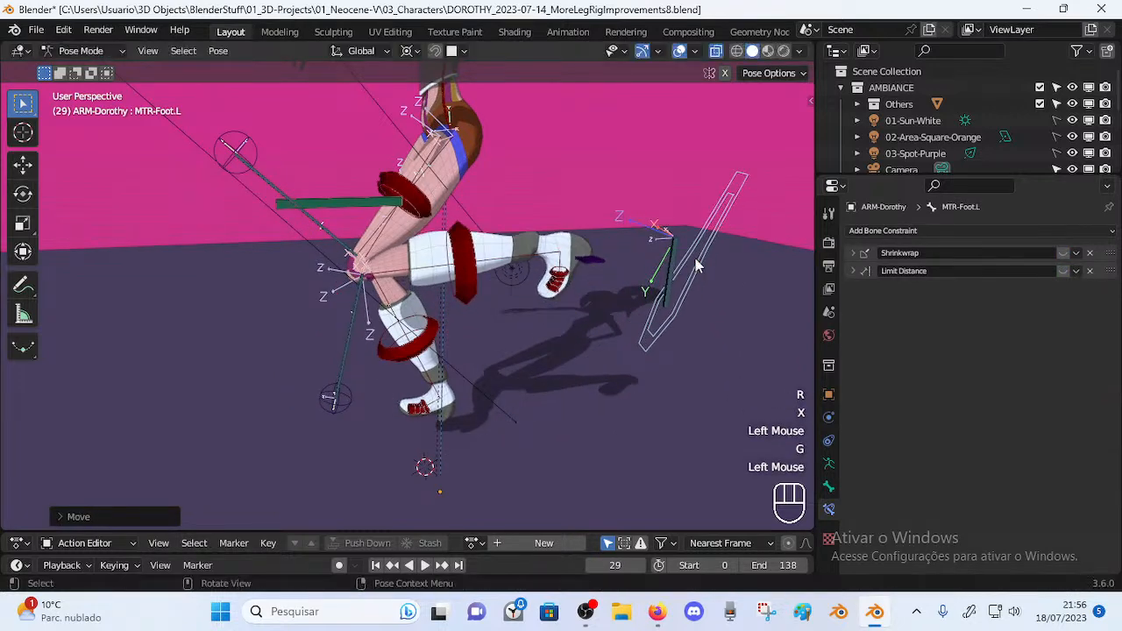
Lower the left leg control MTR-Leg.L below the knee, then rotate MTR-Foot.L about the global X axis
{"action": "double_click", "coordinate": [305, 209]}
{"action": "key", "text": "g"}
{"action": "left_click", "coordinate": [642, 333]}
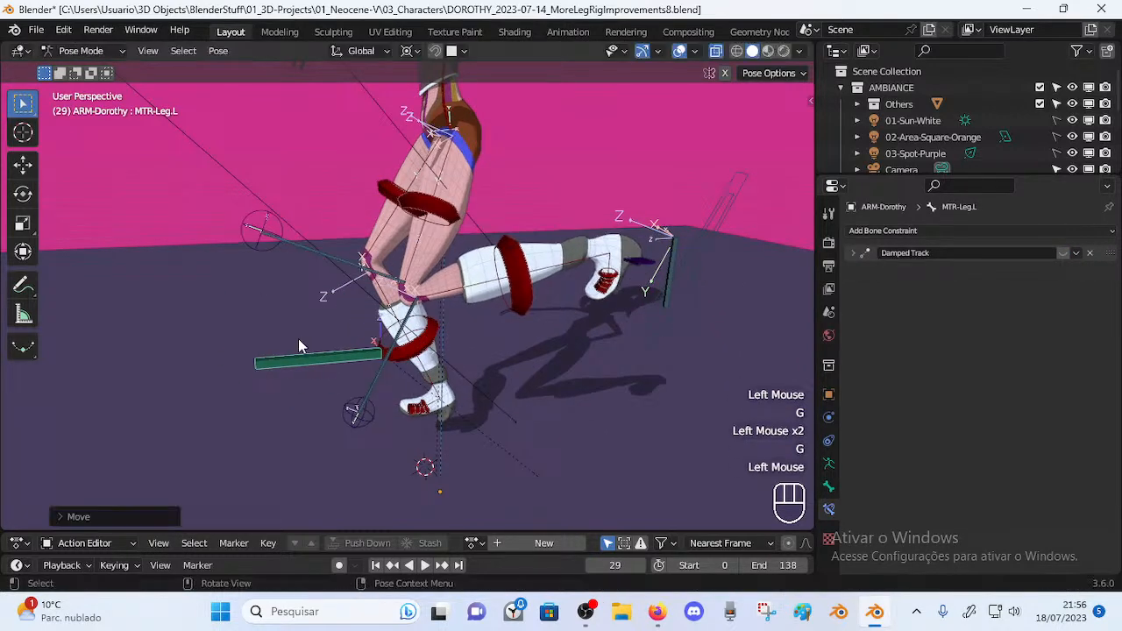
{"action": "left_click", "coordinate": [649, 343]}
{"action": "key", "text": "r"}
{"action": "key", "text": "x"}
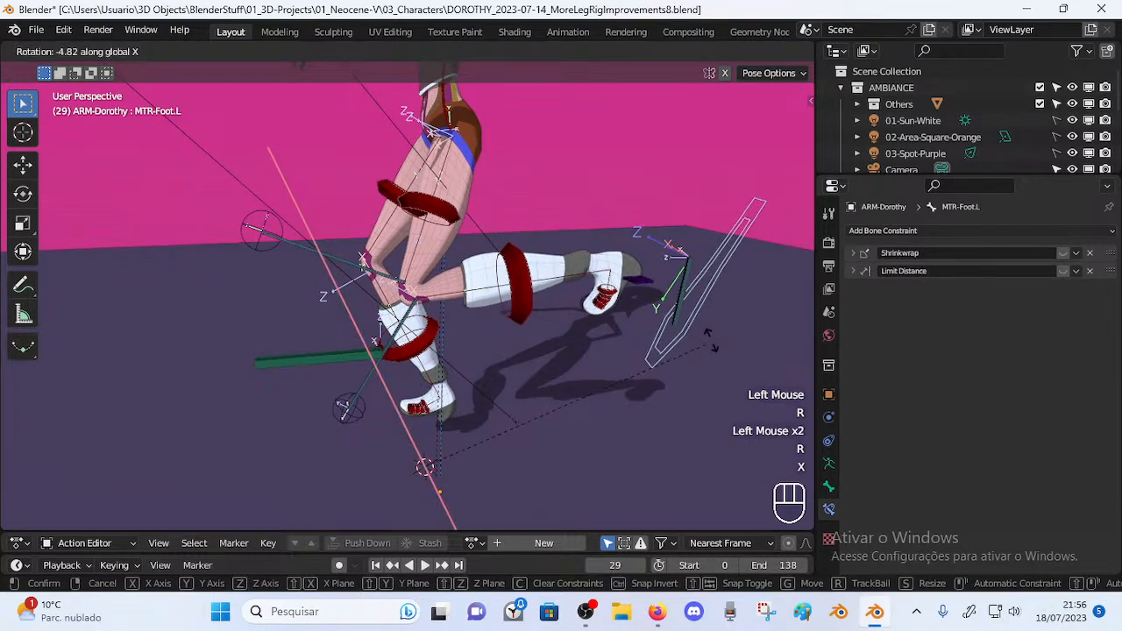
{"action": "left_click", "coordinate": [637, 367]}
Move the left leg control MTR-Leg.L further down, in front of the standing foot
{"action": "left_click", "coordinate": [310, 366]}
{"action": "key", "text": "g"}
{"action": "left_click", "coordinate": [329, 426]}
{"action": "scroll", "coordinate": [508, 376], "scroll_direction": "down", "scroll_amount": 1}
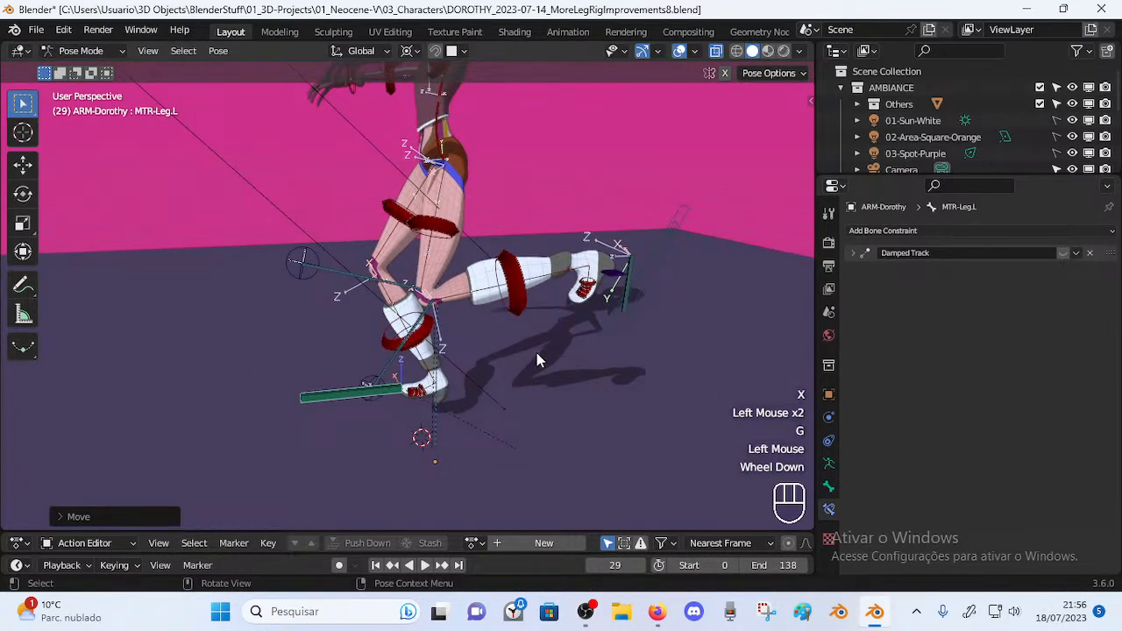
Rotate the left foot control MTR-Foot.L about the global X axis one way and back to swing the lifted shin
{"action": "left_click", "coordinate": [614, 349]}
{"action": "key", "text": "r"}
{"action": "key", "text": "x"}
{"action": "left_click", "coordinate": [649, 348]}
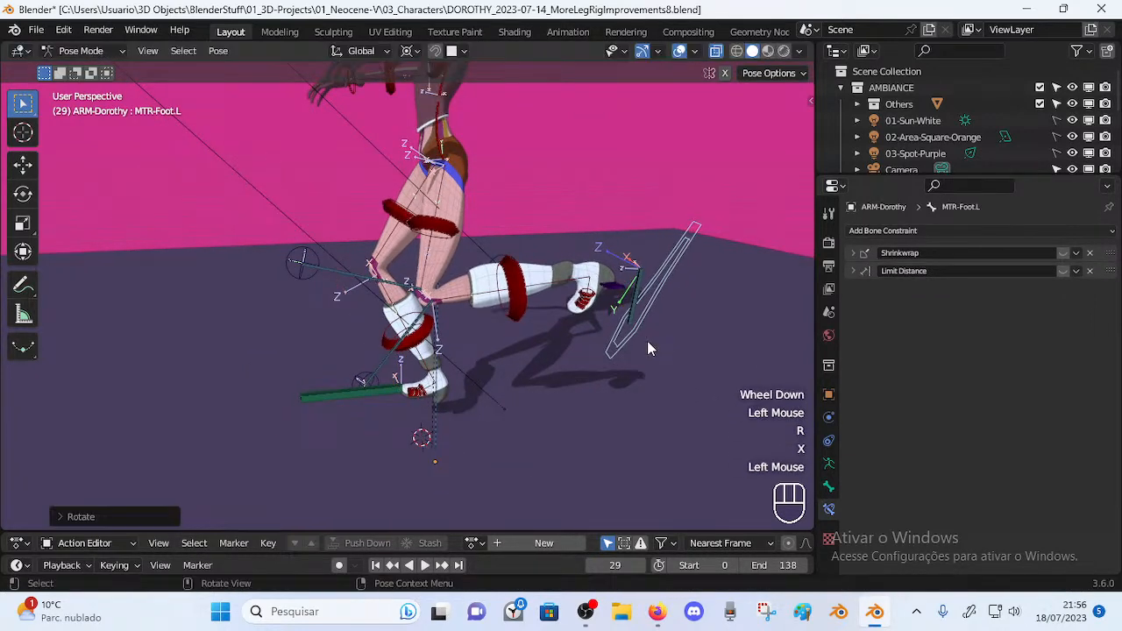
{"action": "key", "text": "r"}
{"action": "key", "text": "x"}
{"action": "left_click", "coordinate": [622, 352]}
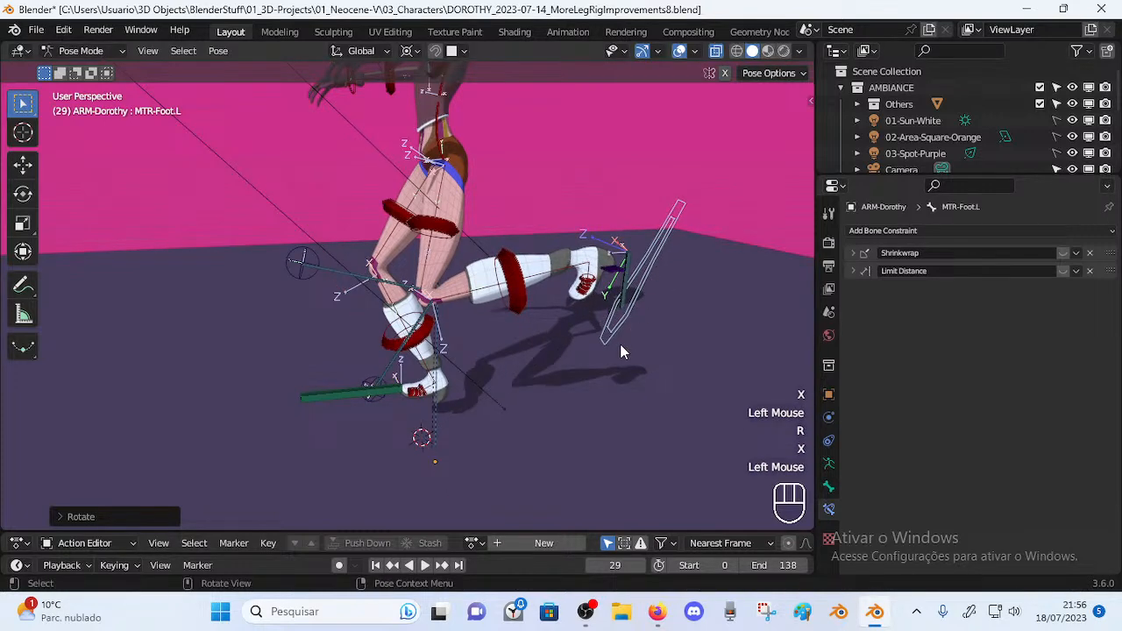
Select the left knee pole CTL-Pole-Knee.L and examine its position relative to the bent leg
{"action": "middle_click_drag", "start_coordinate": [583, 299], "coordinate": [392, 318]}
{"action": "left_click", "coordinate": [278, 256]}
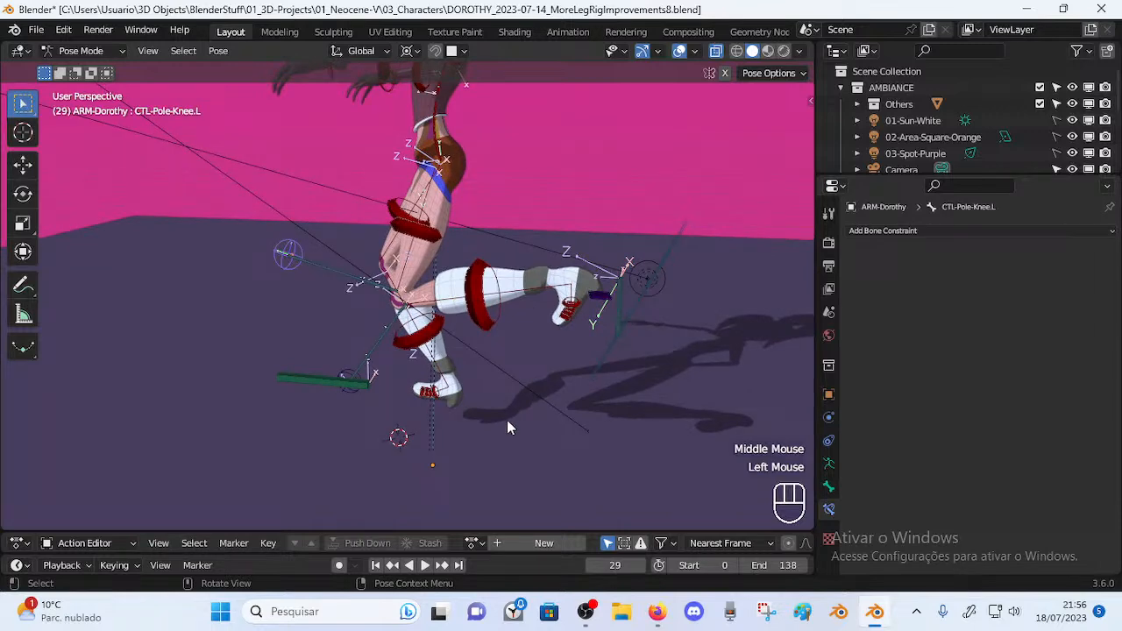
{"action": "middle_click_drag", "start_coordinate": [302, 319], "coordinate": [317, 295]}
{"action": "key", "text": "g"}
{"action": "key", "text": "Escape"}
Rotate the left foot control MTR-Foot.L about the X axis and reposition the raised foot
{"action": "left_click", "coordinate": [594, 313]}
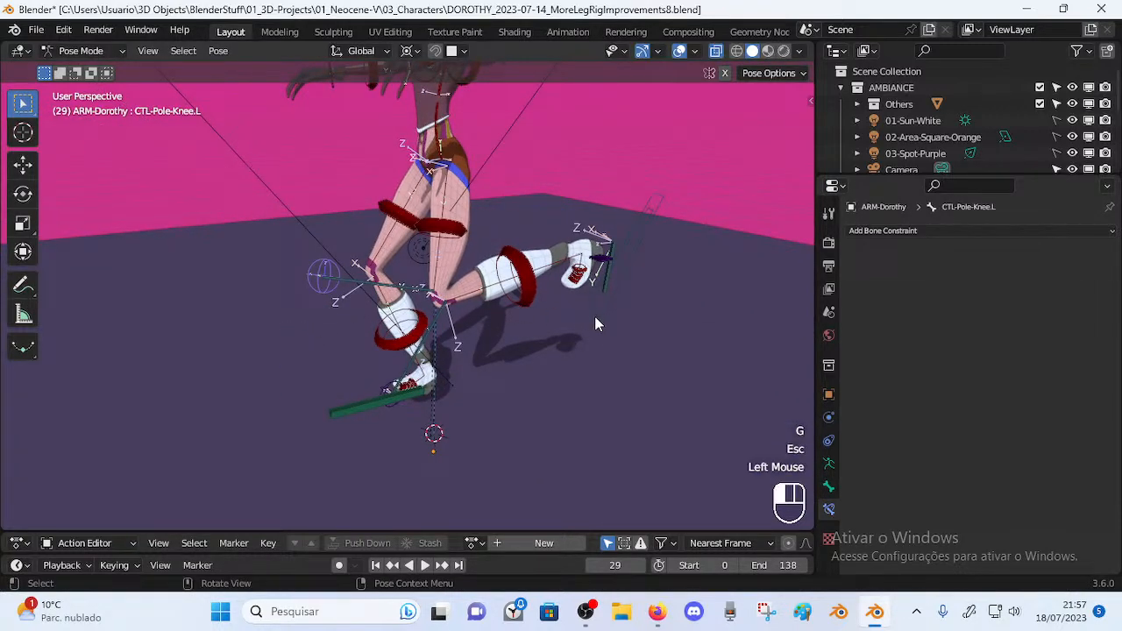
{"action": "middle_click_drag", "start_coordinate": [594, 314], "coordinate": [579, 368]}
{"action": "key", "text": "r"}
{"action": "key", "text": "x"}
{"action": "left_click", "coordinate": [596, 381]}
{"action": "key", "text": "g"}
{"action": "left_click", "coordinate": [318, 367]}
Move the left leg control MTR-Leg.L backward behind the standing foot, then forward again in front of it
{"action": "left_click", "coordinate": [318, 373]}
{"action": "middle_click_drag", "start_coordinate": [279, 399], "coordinate": [352, 401]}
{"action": "key", "text": "g"}
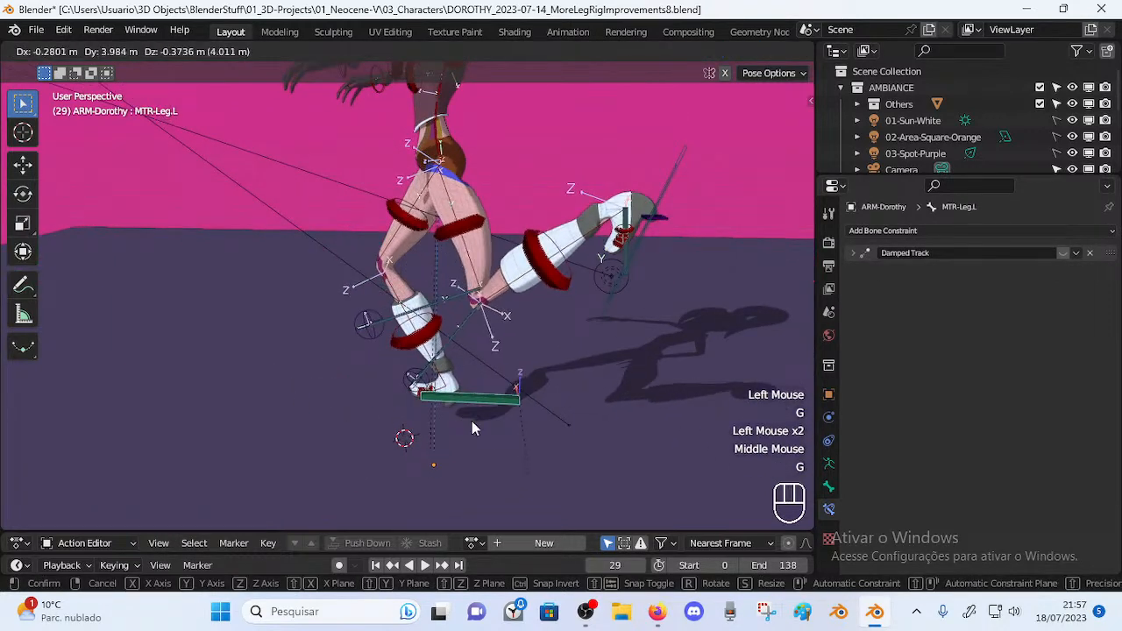
{"action": "left_click", "coordinate": [474, 418]}
{"action": "key", "text": "g"}
{"action": "left_click", "coordinate": [376, 371]}
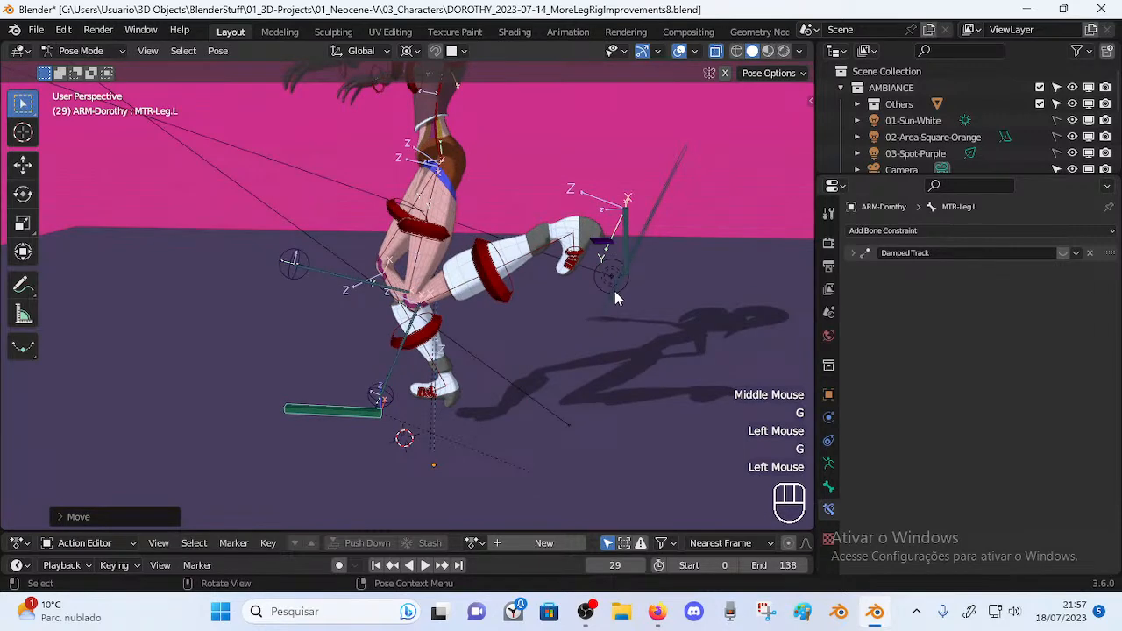
Rotate the left foot control MTR-Foot.L about the global X axis around the 3D cursor
{"action": "left_click", "coordinate": [615, 290]}
{"action": "left_click", "coordinate": [614, 285]}
{"action": "key", "text": "r"}
{"action": "key", "text": "x"}
{"action": "left_click", "coordinate": [549, 209]}
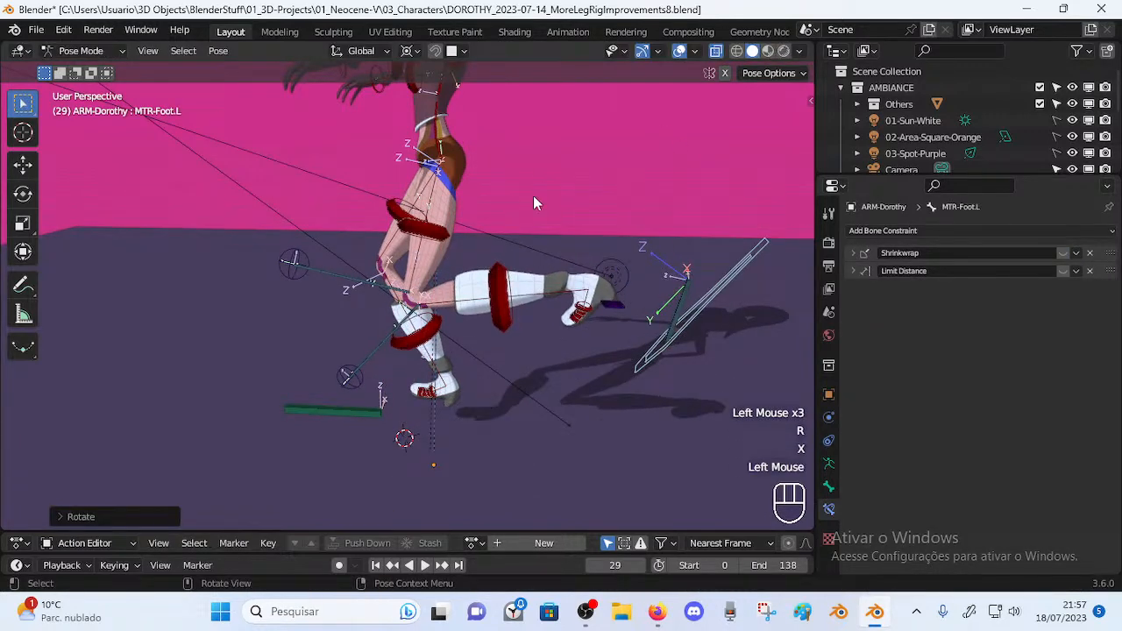
Switch the pivot point away from the 3D Cursor and rotate MTR-Foot.L in place about the global X axis
{"action": "key", "text": "period"}
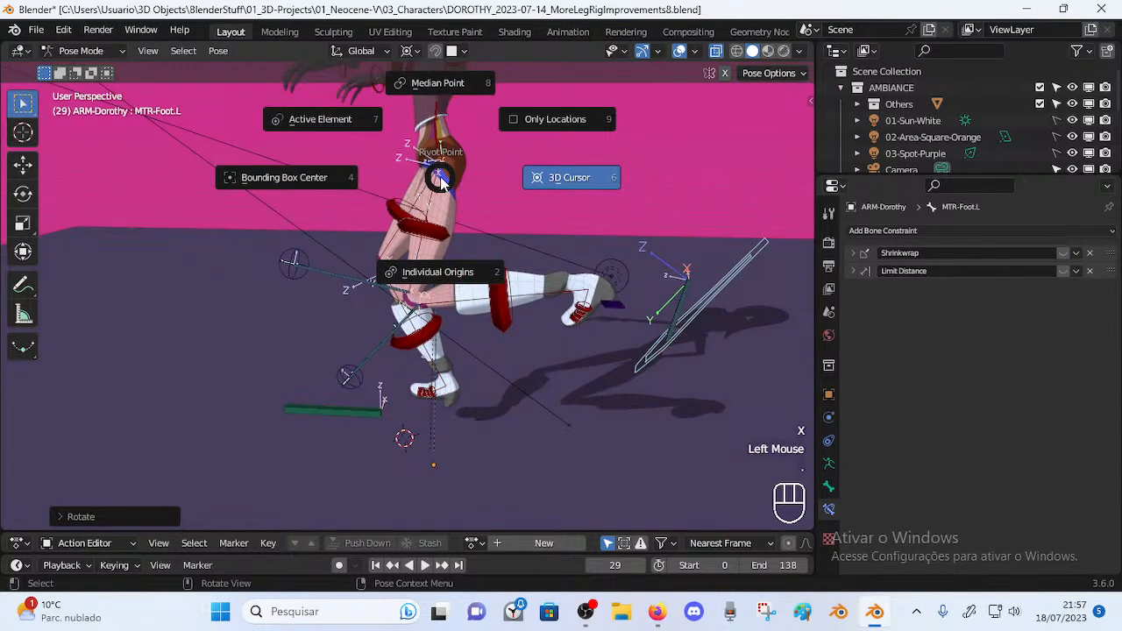
{"action": "key", "text": "r"}
{"action": "key", "text": "x"}
{"action": "left_click", "coordinate": [653, 326]}
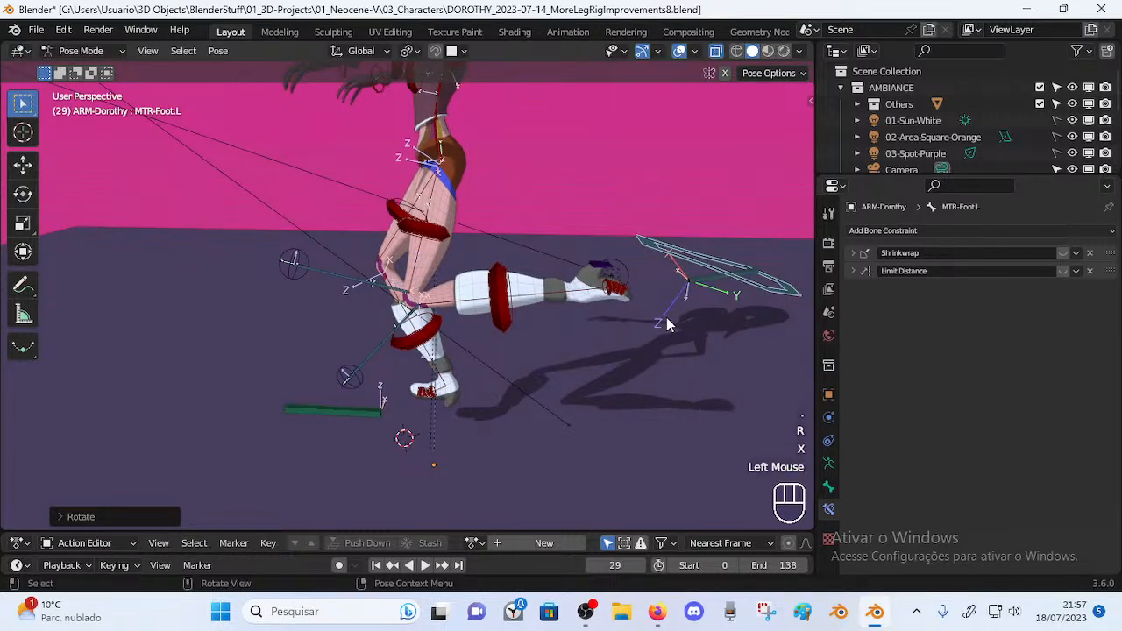
Reposition the left foot control, move the leg control MTR-Leg.L backward, and raise MTR-Foot.L higher behind the body
{"action": "scroll", "coordinate": [647, 331], "scroll_direction": "down", "scroll_amount": 2}
{"action": "key", "text": "g"}
{"action": "left_click", "coordinate": [631, 303]}
{"action": "left_click", "coordinate": [351, 375]}
{"action": "key", "text": "g"}
{"action": "left_click", "coordinate": [555, 285]}
{"action": "left_click", "coordinate": [610, 225]}
{"action": "key", "text": "g"}
{"action": "left_click", "coordinate": [649, 198]}
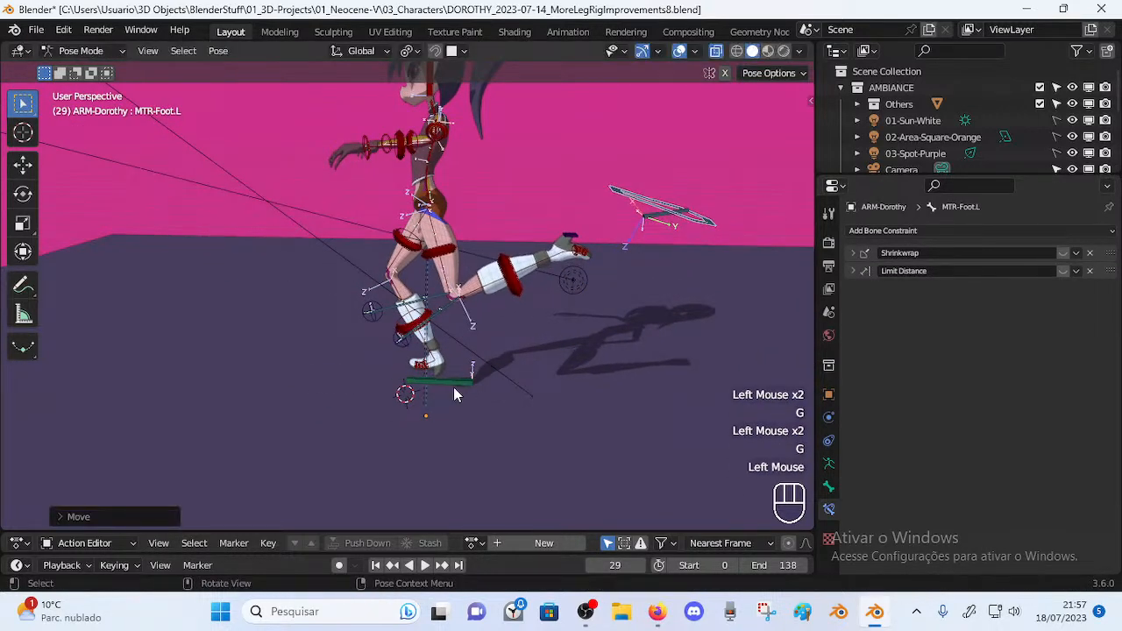
Move MTR-Leg.L back and up to extend the leg toward the raised foot, then nudge MTR-Foot.L
{"action": "left_click", "coordinate": [474, 380]}
{"action": "key", "text": "g"}
{"action": "left_click", "coordinate": [494, 368]}
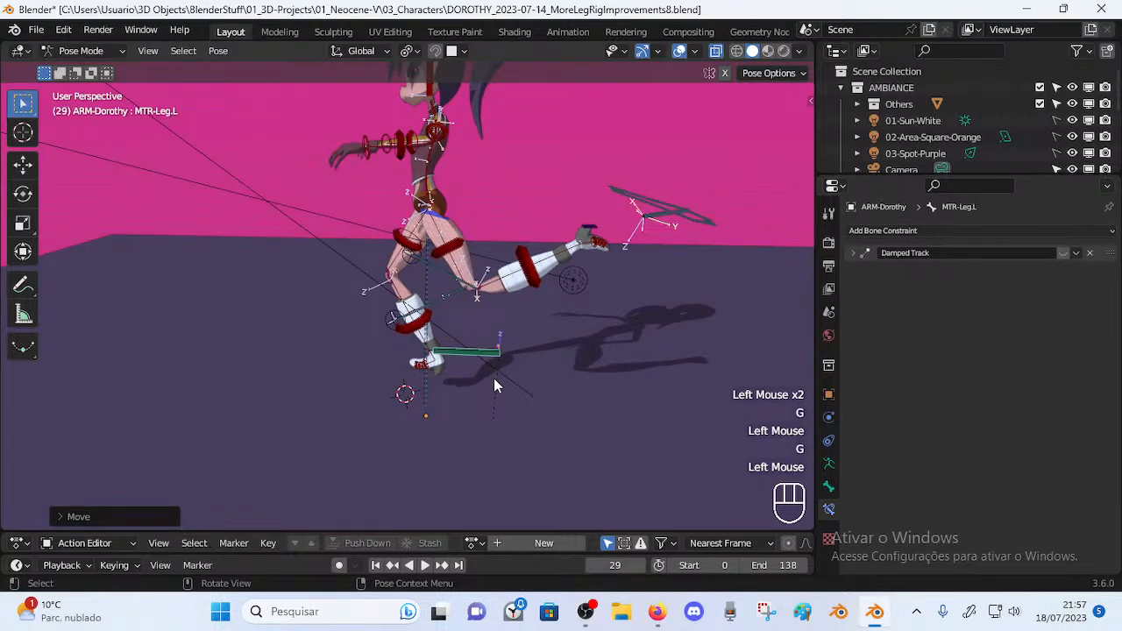
{"action": "key", "text": "g"}
{"action": "left_click", "coordinate": [574, 337]}
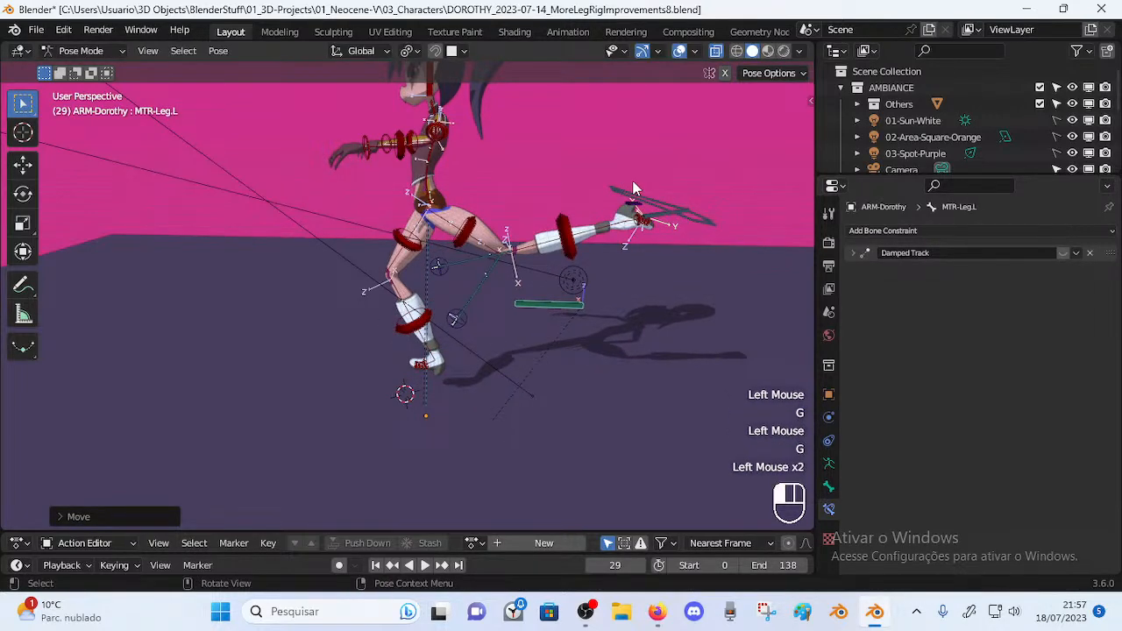
{"action": "left_click", "coordinate": [623, 185]}
{"action": "key", "text": "g"}
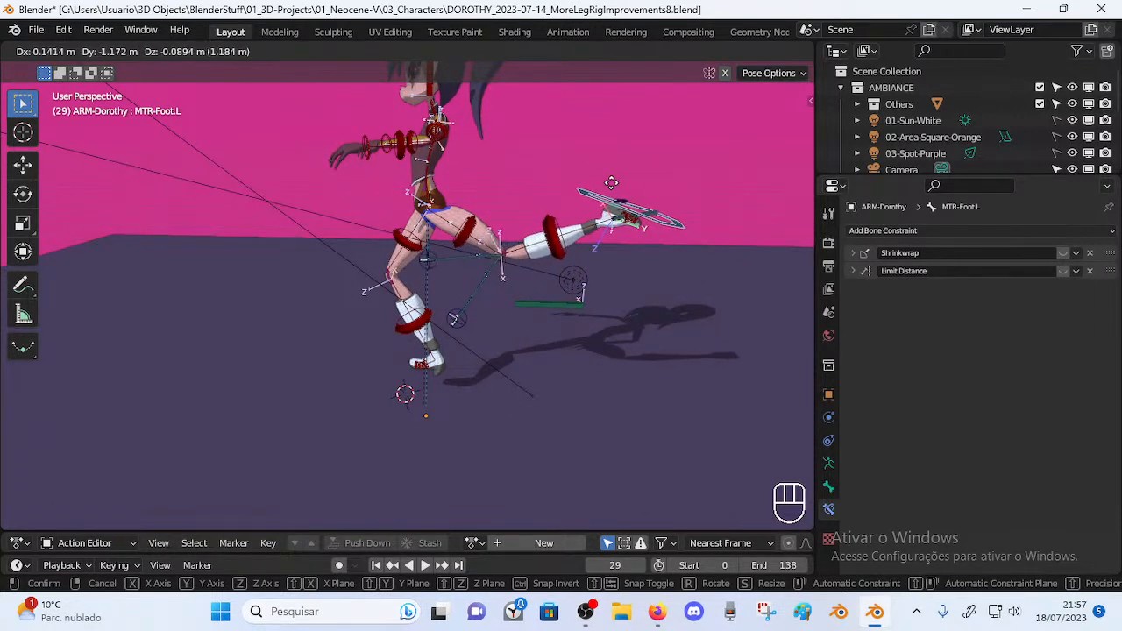
{"action": "left_click", "coordinate": [619, 184]}
Select all bones, move the left leg's controls together, and place the 3D cursor at the lifted foot
{"action": "key", "text": "a"}
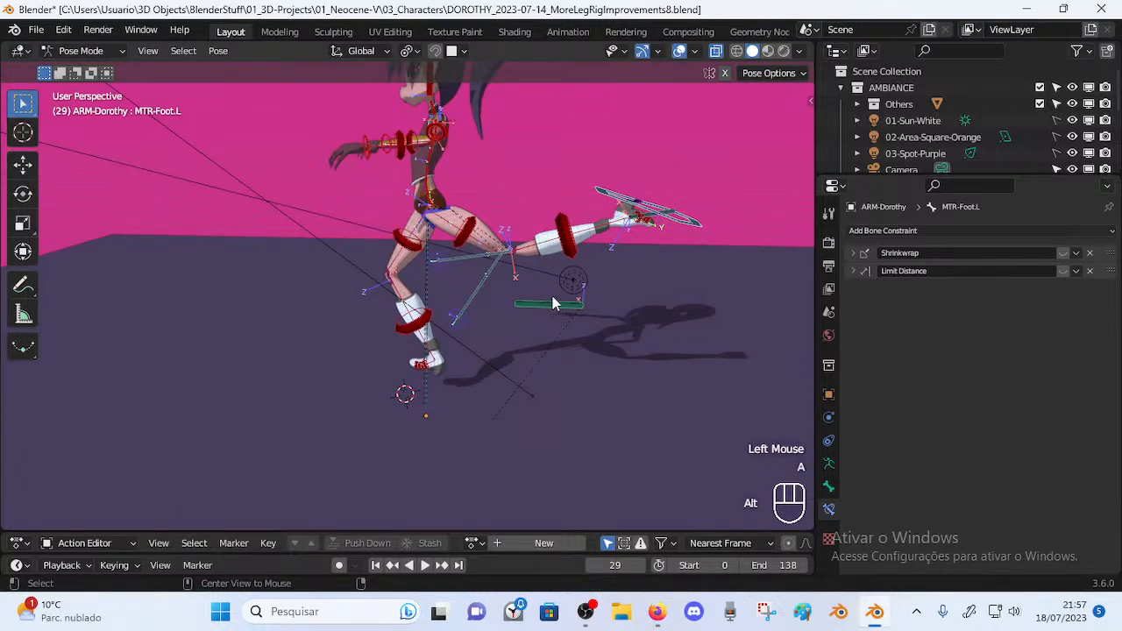
{"action": "key", "text": "g"}
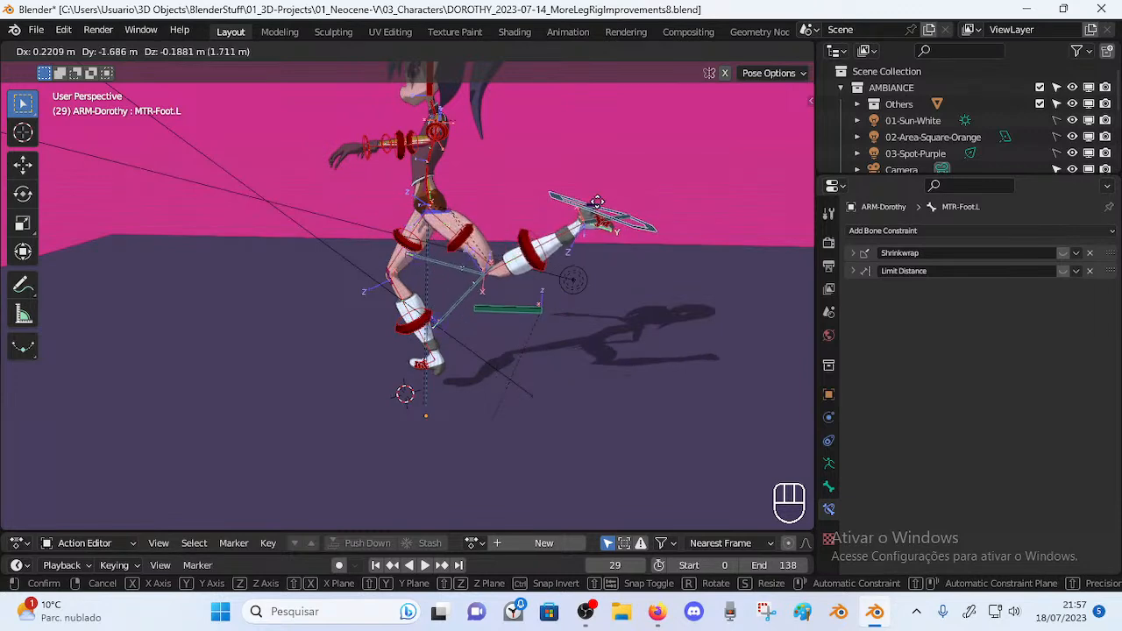
{"action": "left_click", "coordinate": [566, 224]}
{"action": "scroll", "coordinate": [565, 228], "scroll_direction": "up", "scroll_amount": 2}
{"action": "middle_click_drag", "start_coordinate": [565, 228], "coordinate": [561, 255]}
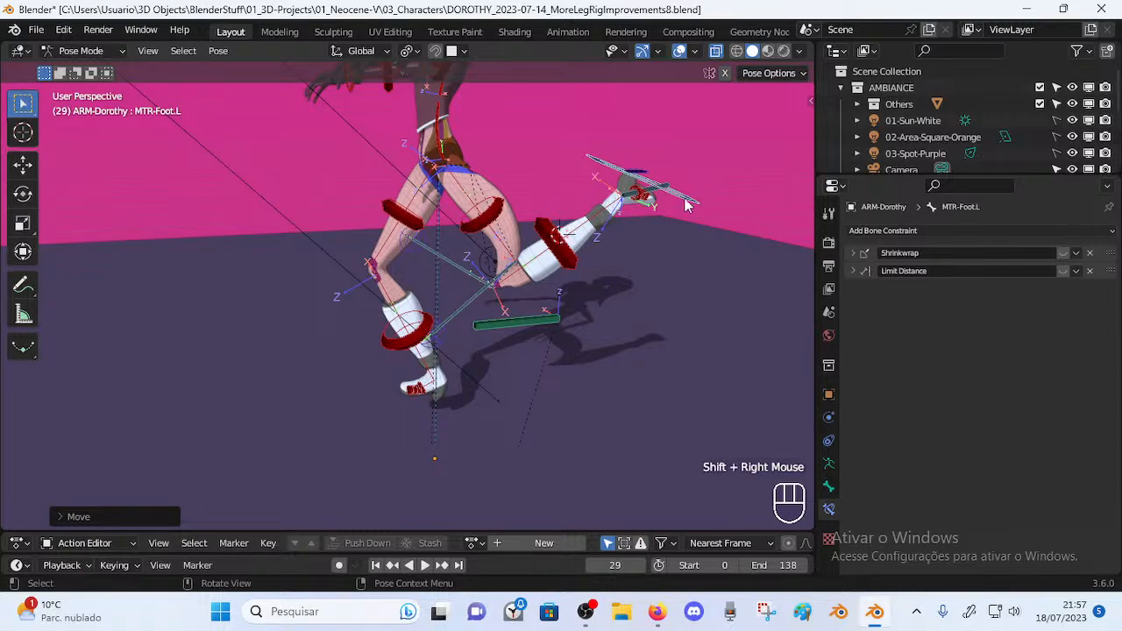
{"action": "key", "text": "g"}
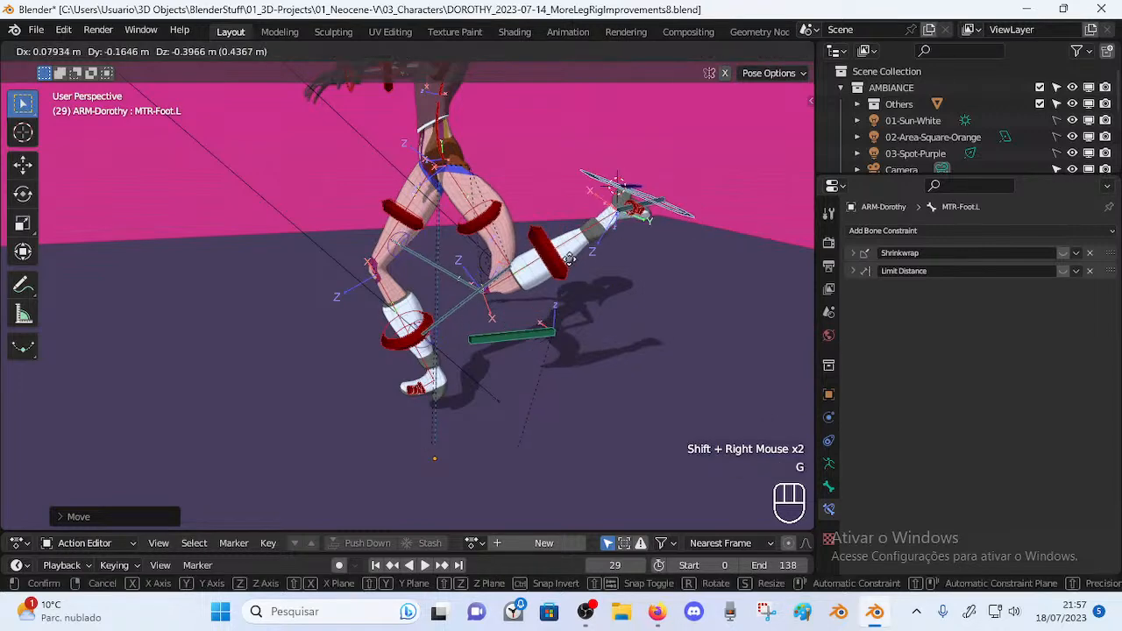
{"action": "left_click", "coordinate": [686, 192]}
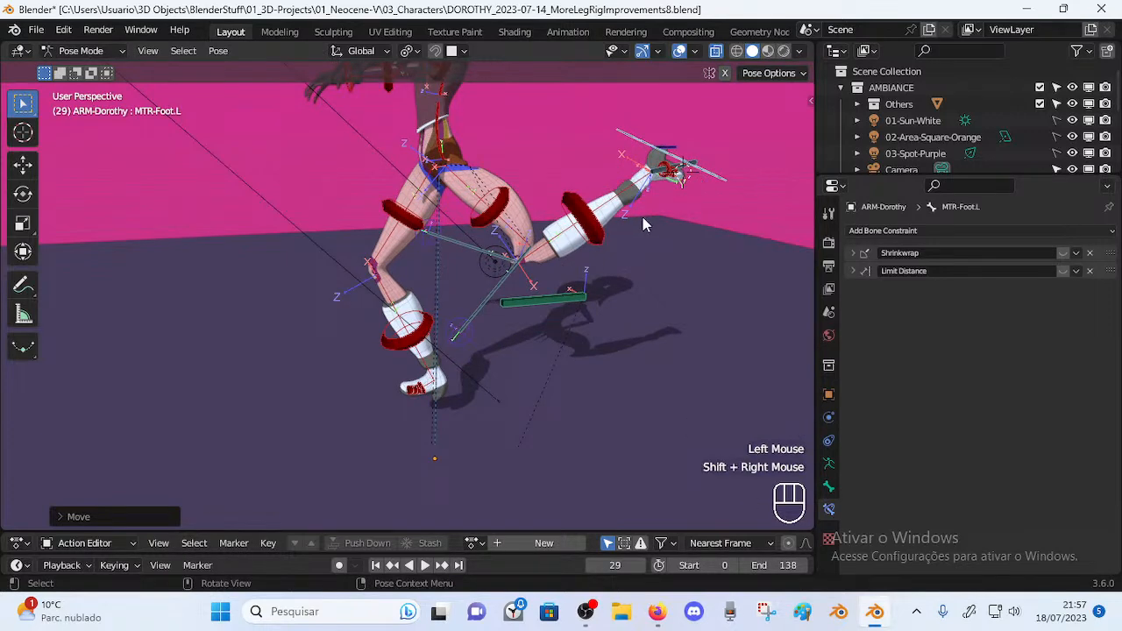
Move the selected bones together once more, then select only MTR-Foot.L and move the foot outward
{"action": "key", "text": "g"}
{"action": "left_click", "coordinate": [658, 208]}
{"action": "left_click", "coordinate": [728, 159]}
{"action": "key", "text": "g"}
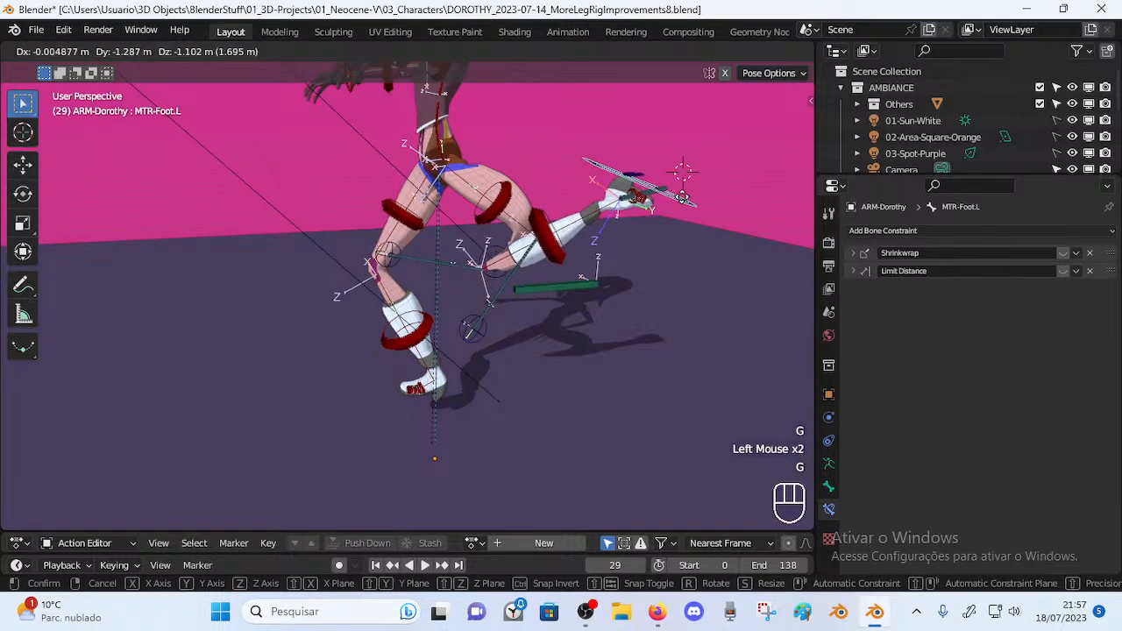
{"action": "left_click", "coordinate": [735, 174]}
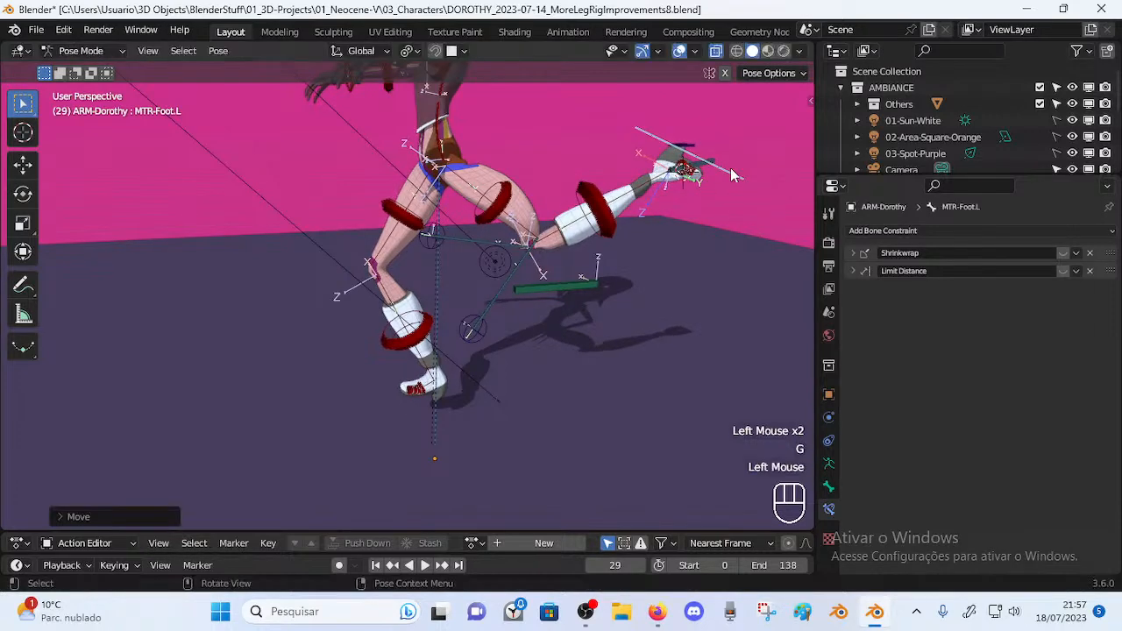
Select all bones and clear their transforms to reset the pose
{"action": "key", "text": "a"}
{"action": "key", "text": "alt+q"}
{"action": "key", "text": "alt+q"}
{"action": "key", "text": "alt+q"}
Move MTR-Foot.L near the floor, select the shin bone DEF-Shin.L to inspect it, then move MTR-Foot.L again
{"action": "middle_click_drag", "start_coordinate": [401, 391], "coordinate": [412, 425]}
{"action": "key", "text": "g"}
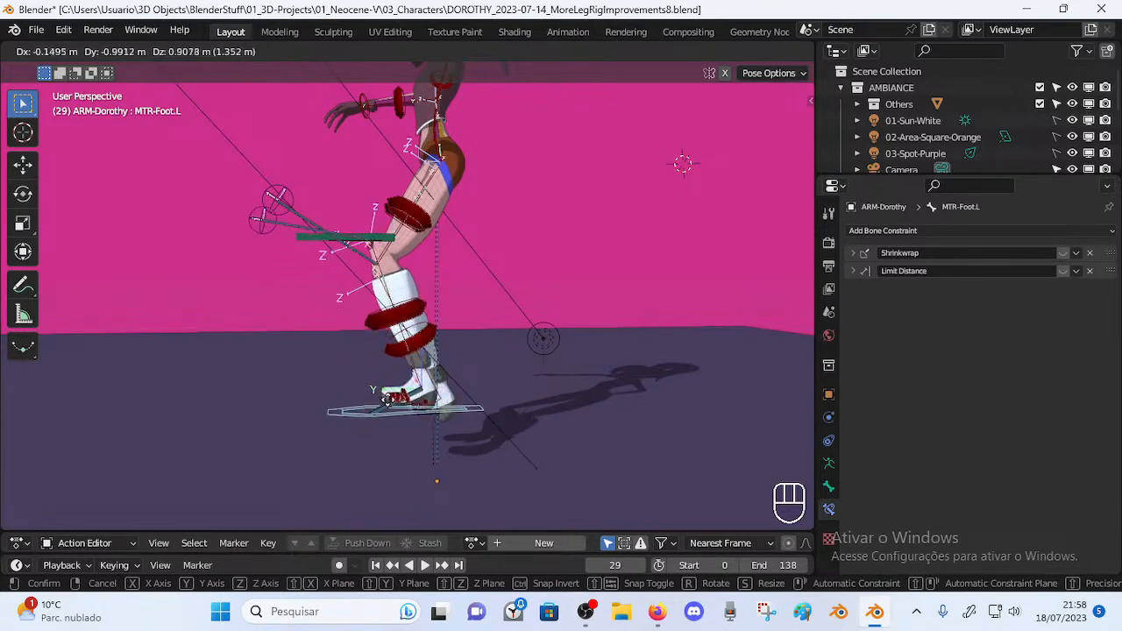
{"action": "left_click", "coordinate": [395, 429]}
{"action": "left_click", "coordinate": [398, 351]}
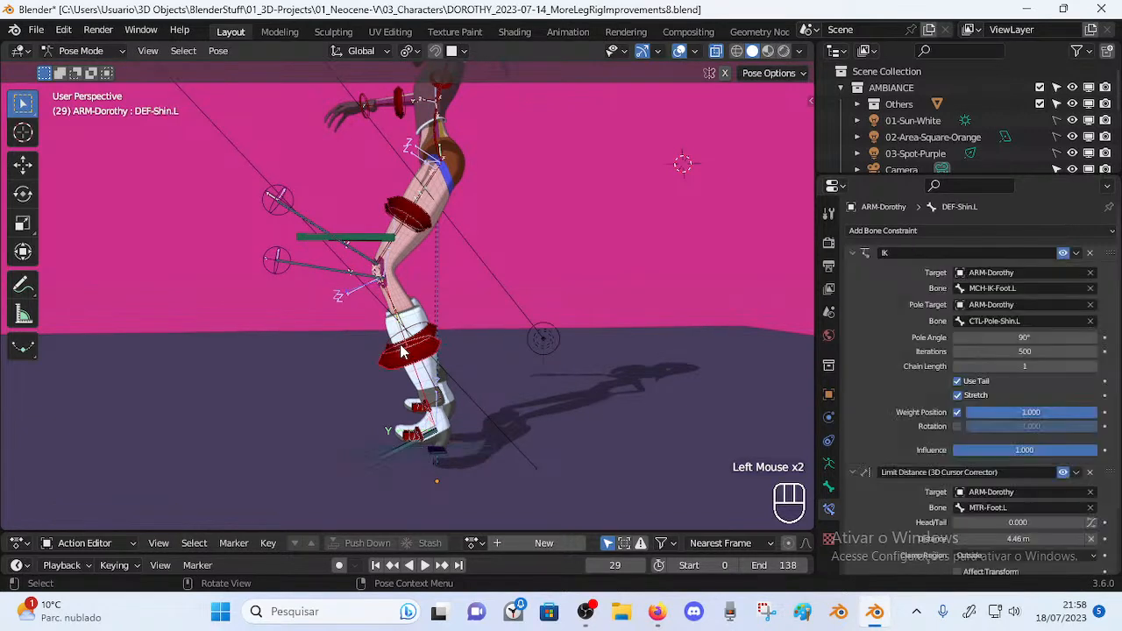
{"action": "double_click", "coordinate": [466, 443]}
{"action": "key", "text": "g"}
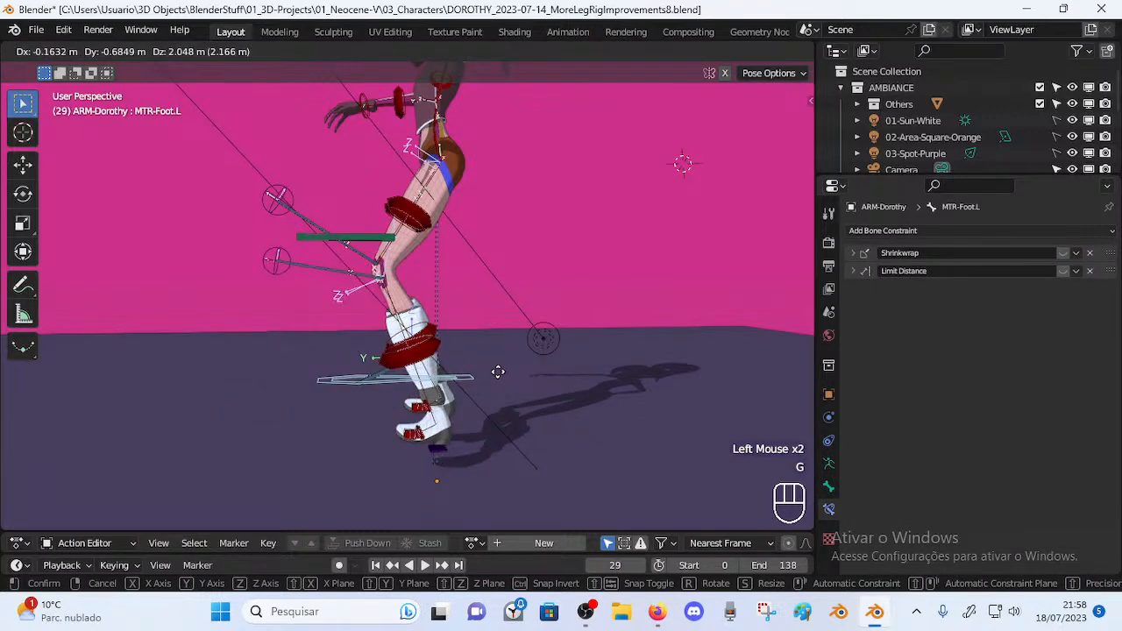
{"action": "left_click", "coordinate": [537, 405]}
Tilt the left foot control about the X axis and move it forward beside the standing leg
{"action": "key", "text": "r"}
{"action": "key", "text": "x"}
{"action": "left_click", "coordinate": [542, 343]}
{"action": "key", "text": "g"}
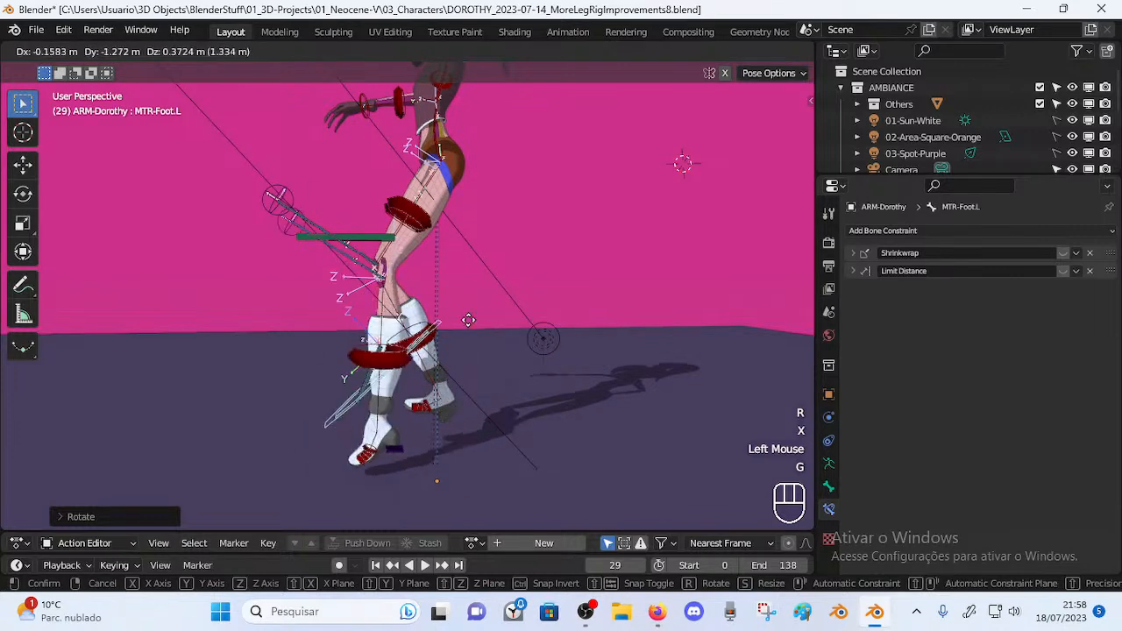
{"action": "left_click", "coordinate": [461, 348]}
Move the left foot control MTR-Foot.L through several positions to swing and lift the left leg
{"action": "middle_click_drag", "start_coordinate": [460, 348], "coordinate": [357, 346]}
{"action": "key", "text": "g"}
{"action": "left_click", "coordinate": [508, 304]}
{"action": "key", "text": "g"}
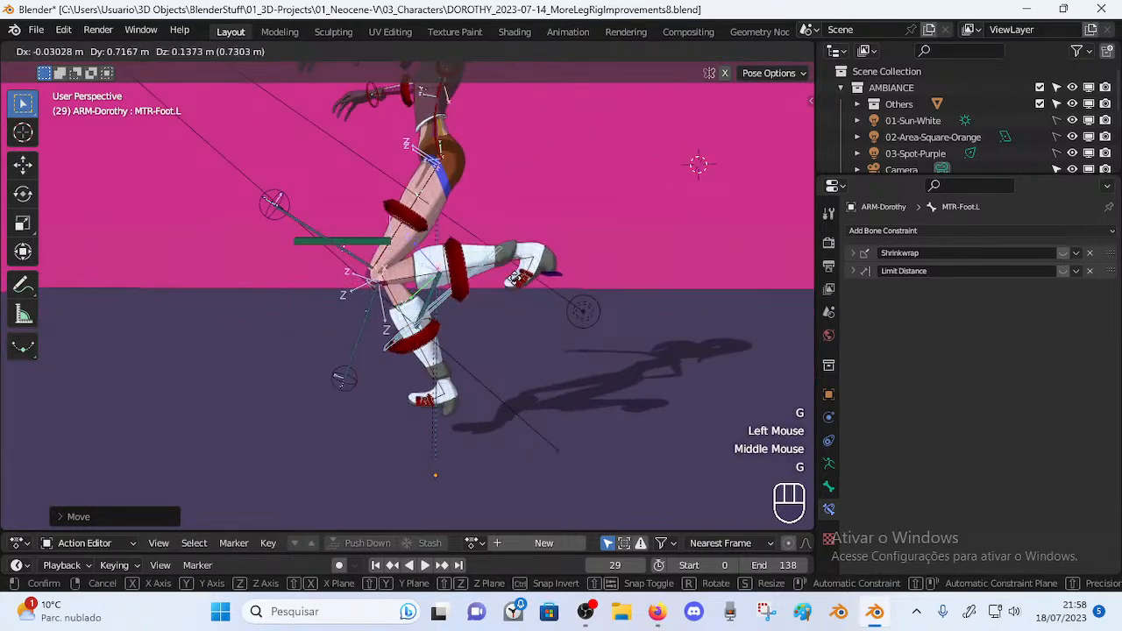
{"action": "left_click", "coordinate": [512, 390]}
{"action": "middle_click_drag", "start_coordinate": [513, 390], "coordinate": [370, 331]}
{"action": "key", "text": "g"}
{"action": "left_click", "coordinate": [280, 344]}
Reposition the left foot control from another viewing angle and rotate it about the X axis
{"action": "middle_click_drag", "start_coordinate": [281, 343], "coordinate": [476, 354]}
{"action": "key", "text": "g"}
{"action": "left_click", "coordinate": [504, 383]}
{"action": "key", "text": "r"}
{"action": "key", "text": "x"}
{"action": "left_click", "coordinate": [516, 342]}
Select and move the left leg control MTR-Leg.L, then reselect the foot control MTR-Foot.L
{"action": "left_click", "coordinate": [347, 240]}
{"action": "middle_click_drag", "start_coordinate": [347, 240], "coordinate": [450, 256]}
{"action": "left_click", "coordinate": [386, 262]}
{"action": "key", "text": "g"}
{"action": "left_click", "coordinate": [433, 316]}
{"action": "left_click", "coordinate": [428, 374]}
{"action": "key", "text": "g"}
{"action": "key", "text": "Escape"}
{"action": "left_click", "coordinate": [444, 378]}
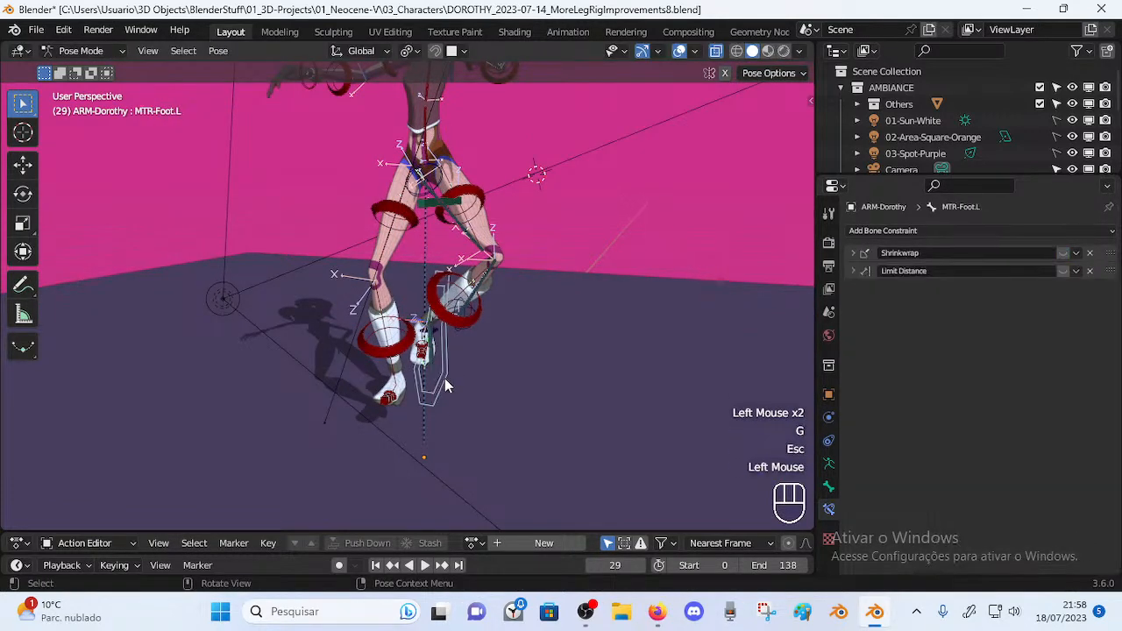
Move the left foot control MTR-Foot.L outward and move it together with the left leg control MTR-Leg.L
{"action": "key", "text": "g"}
{"action": "left_click", "coordinate": [517, 417]}
{"action": "left_click", "coordinate": [427, 204], "text": "shift"}
{"action": "key", "text": "g"}
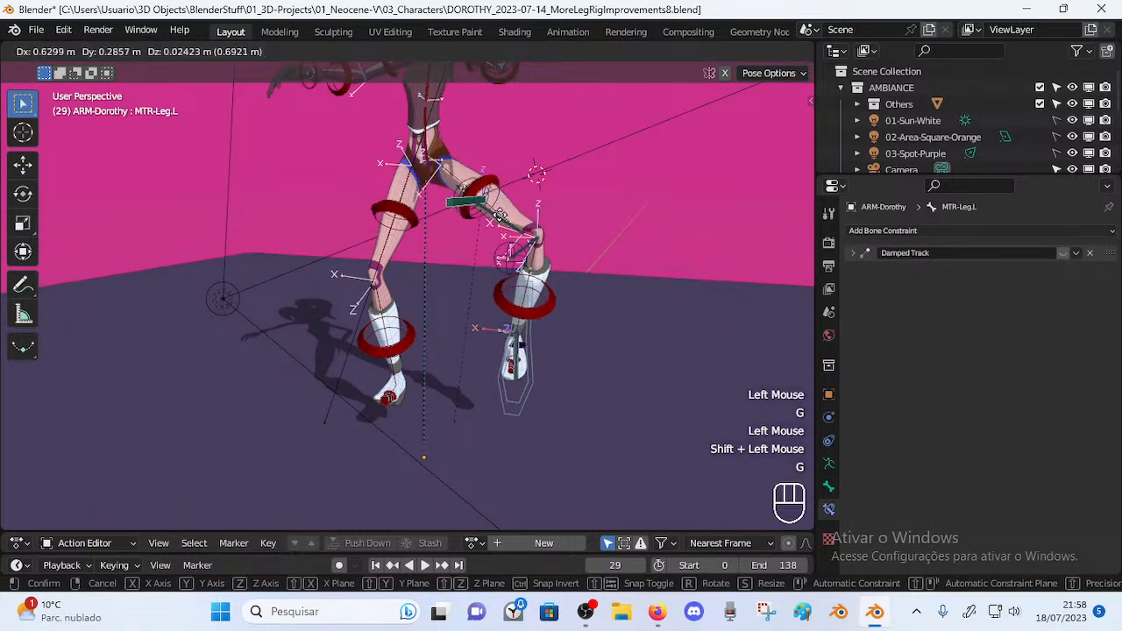
{"action": "left_click", "coordinate": [449, 235]}
Reposition the left knee pole CTL-Pole-Knee.L and the left shin pole CTL-Pole-Shin.L around the left leg
{"action": "left_click", "coordinate": [401, 182]}
{"action": "key", "text": "g"}
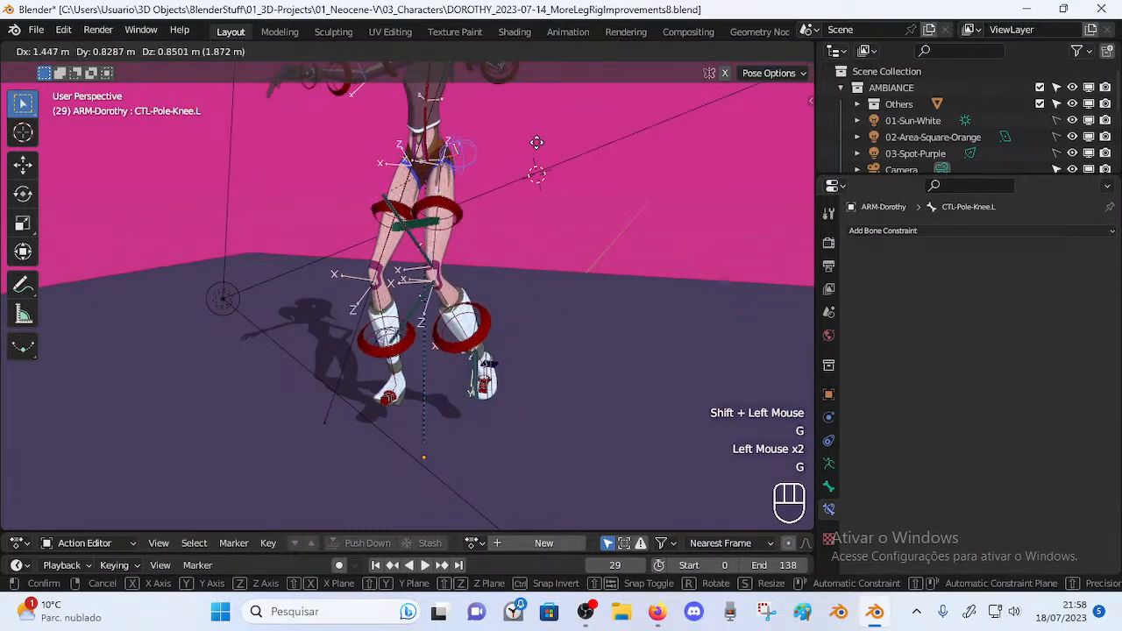
{"action": "left_click", "coordinate": [535, 145]}
{"action": "left_click", "coordinate": [392, 342]}
{"action": "key", "text": "g"}
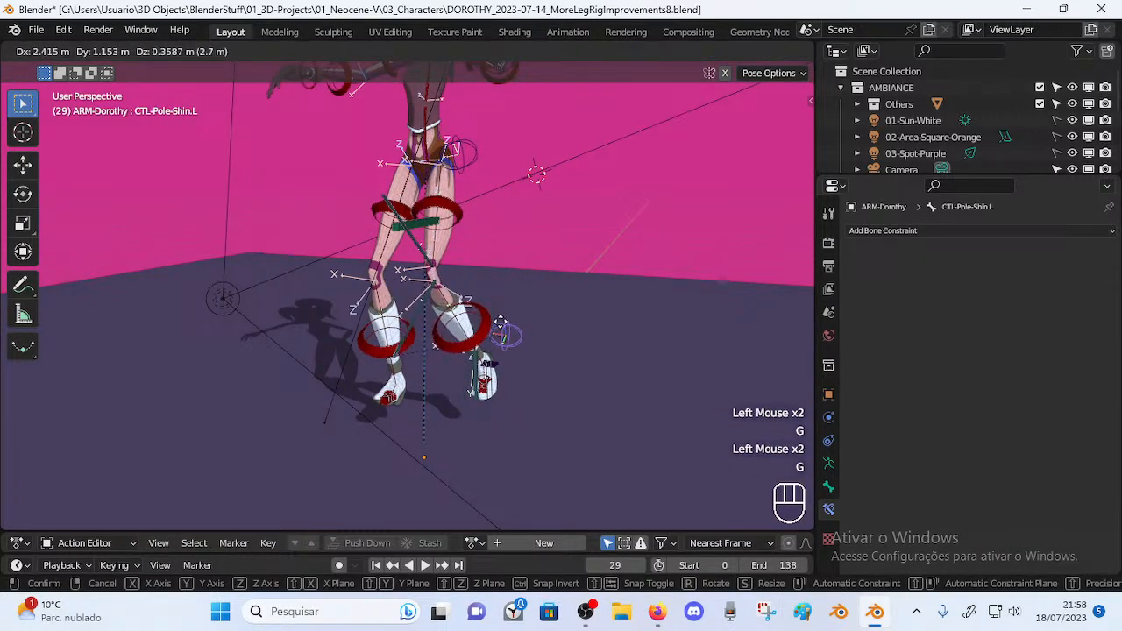
{"action": "left_click", "coordinate": [475, 324]}
{"action": "key", "text": "g"}
{"action": "left_click", "coordinate": [501, 238]}
Move the left foot control MTR-Foot.L further out to the side and check the leg from the side
{"action": "left_click", "coordinate": [461, 394]}
{"action": "key", "text": "g"}
{"action": "left_click", "coordinate": [528, 391]}
{"action": "middle_click_drag", "start_coordinate": [528, 396], "coordinate": [386, 392]}
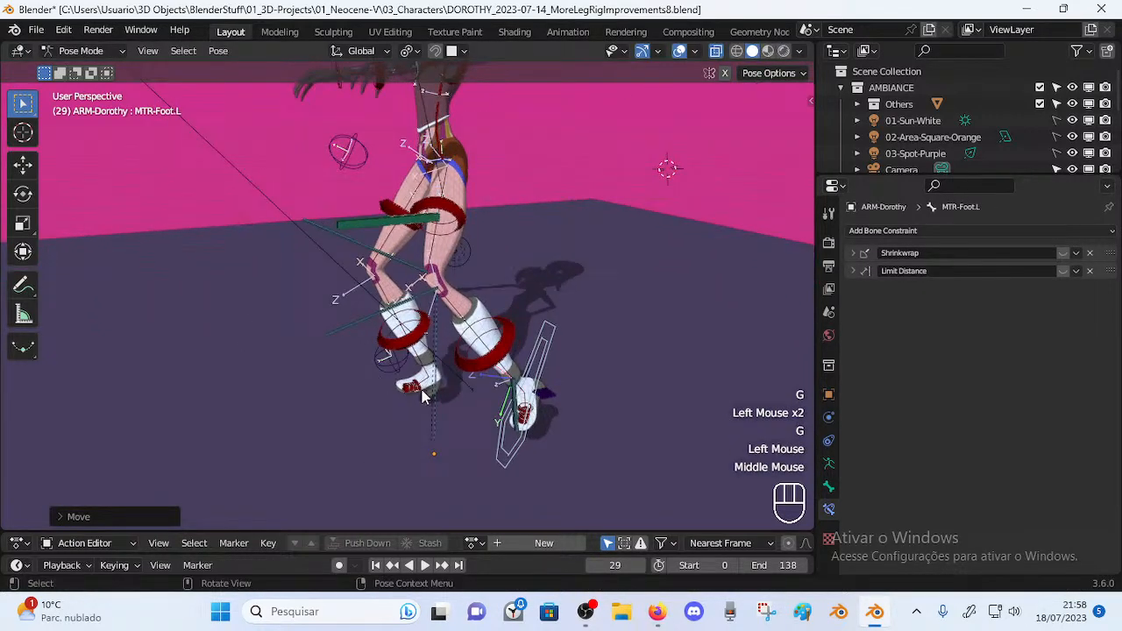
Enable Limit Distance on MTR-Foot.L and Damped Track on MTR-Leg.L, and move the left leg control
{"action": "left_click", "coordinate": [399, 228]}
{"action": "scroll", "coordinate": [390, 279], "scroll_direction": "down", "scroll_amount": 2}
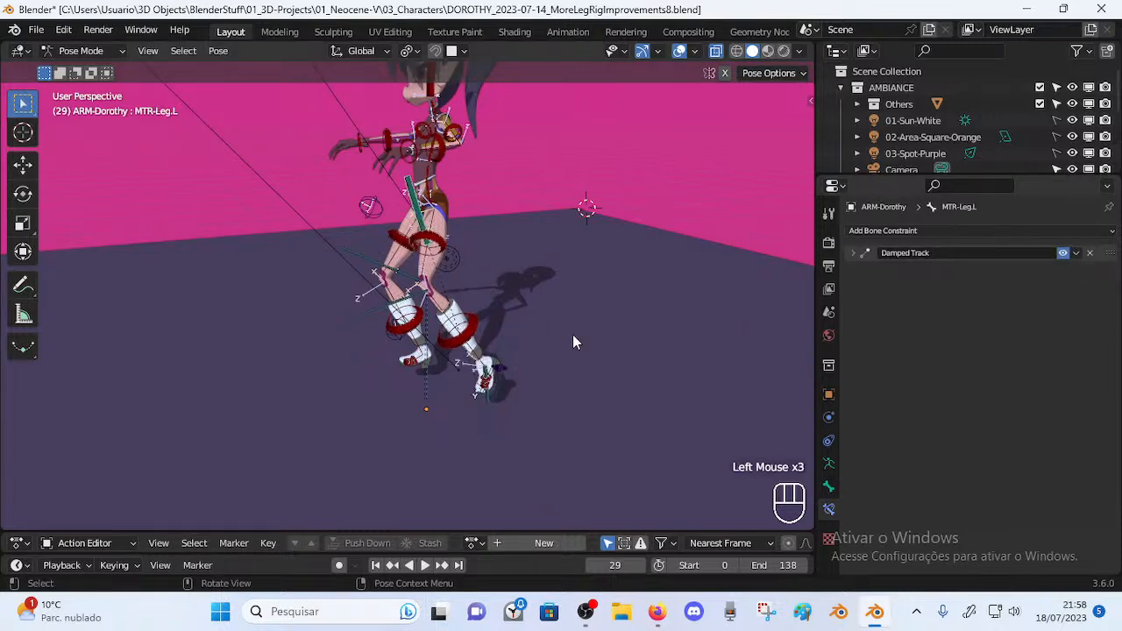
{"action": "middle_click_drag", "start_coordinate": [619, 344], "coordinate": [457, 309]}
{"action": "key", "text": "g"}
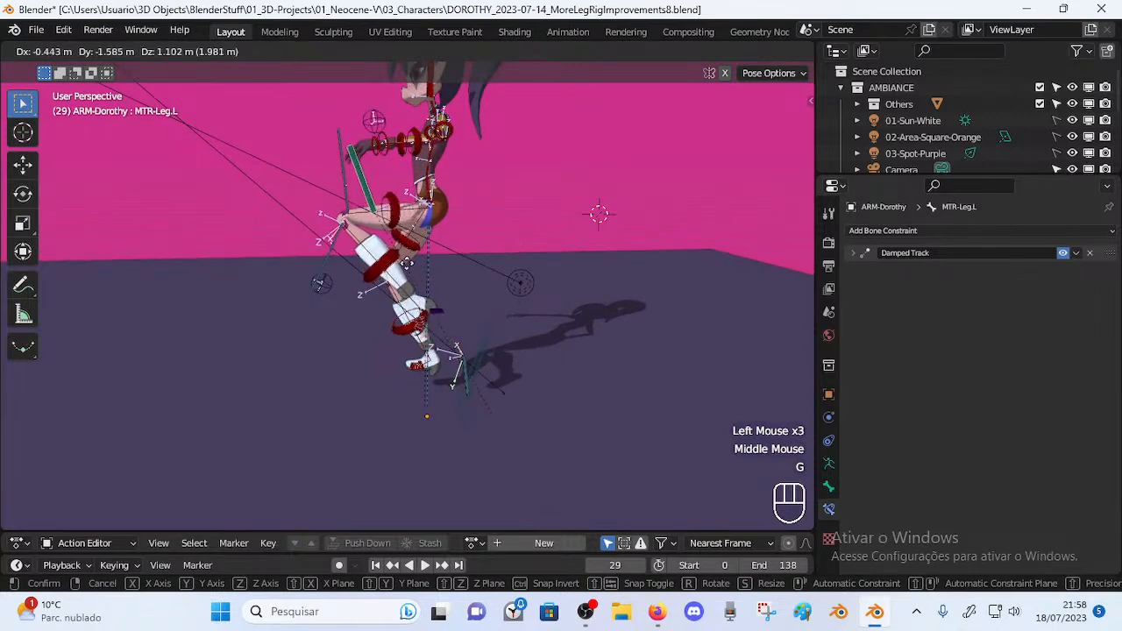
{"action": "left_click", "coordinate": [441, 371]}
Move the left foot control MTR-Foot.L under the leg and rotate it about the X axis
{"action": "middle_click_drag", "start_coordinate": [450, 414], "coordinate": [468, 423]}
{"action": "key", "text": "g"}
{"action": "left_click", "coordinate": [425, 394]}
{"action": "key", "text": "r"}
{"action": "key", "text": "x"}
{"action": "left_click", "coordinate": [445, 419]}
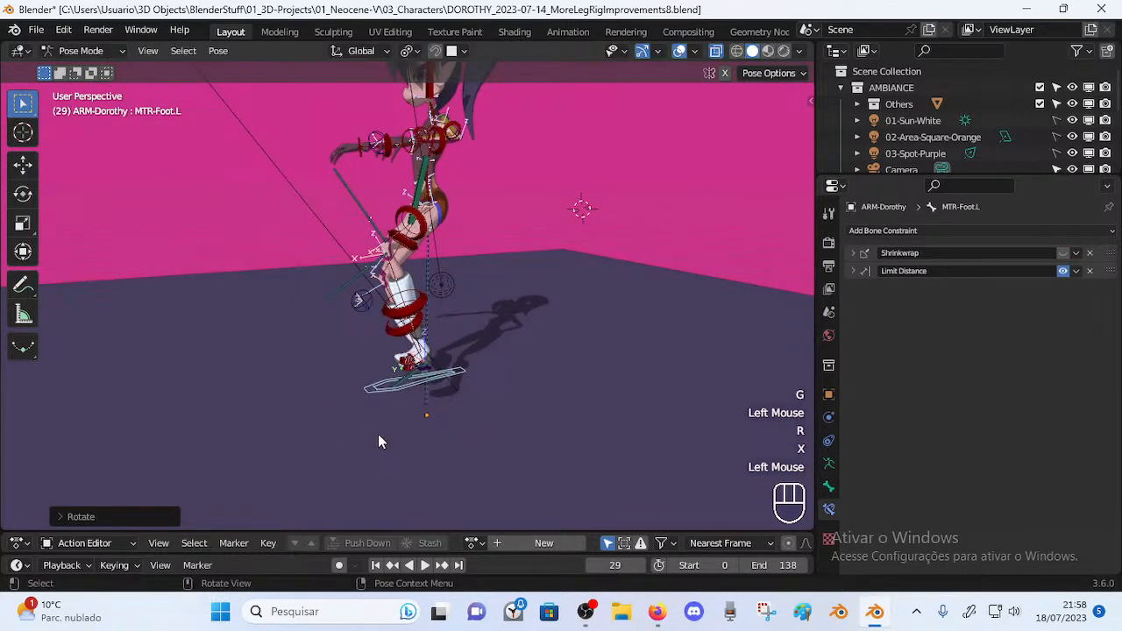
Reposition the left foot control MTR-Foot.L several times from front and side viewing angles
{"action": "key", "text": "g"}
{"action": "left_click", "coordinate": [415, 417]}
{"action": "middle_click_drag", "start_coordinate": [416, 416], "coordinate": [457, 377]}
{"action": "scroll", "coordinate": [451, 312], "scroll_direction": "up", "scroll_amount": 2}
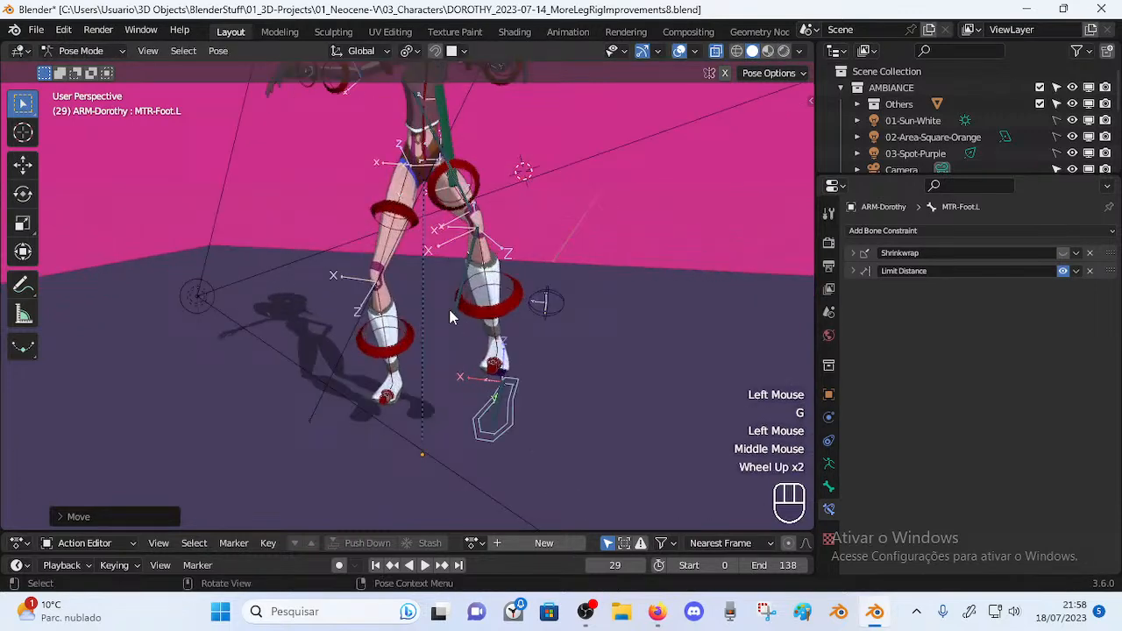
{"action": "middle_click_drag", "start_coordinate": [451, 311], "coordinate": [292, 307]}
{"action": "key", "text": "g"}
{"action": "left_click", "coordinate": [318, 304]}
{"action": "key", "text": "g"}
{"action": "left_click", "coordinate": [355, 323]}
{"action": "key", "text": "g"}
{"action": "left_click", "coordinate": [355, 317]}
Move the left leg control MTR-Leg.L forward to raise the left knee
{"action": "left_click", "coordinate": [385, 132]}
{"action": "key", "text": "g"}
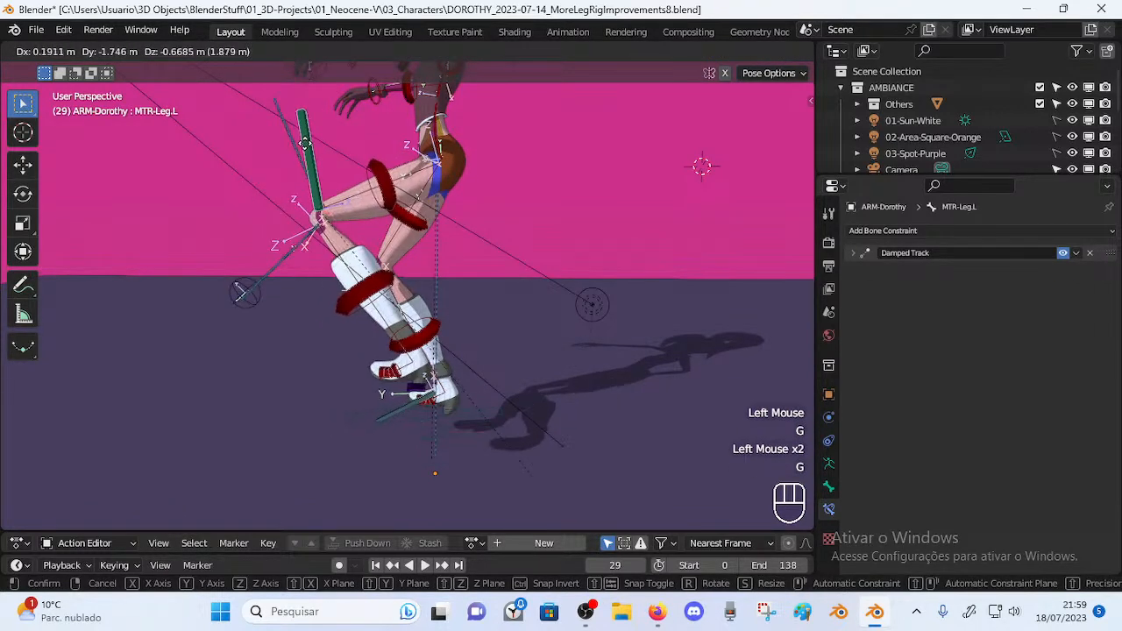
{"action": "left_click", "coordinate": [298, 143]}
Enable the Limit Distance (3D Cursor Corrector) constraint on the left shin bone DEF-Shin.L
{"action": "left_click", "coordinate": [360, 268]}
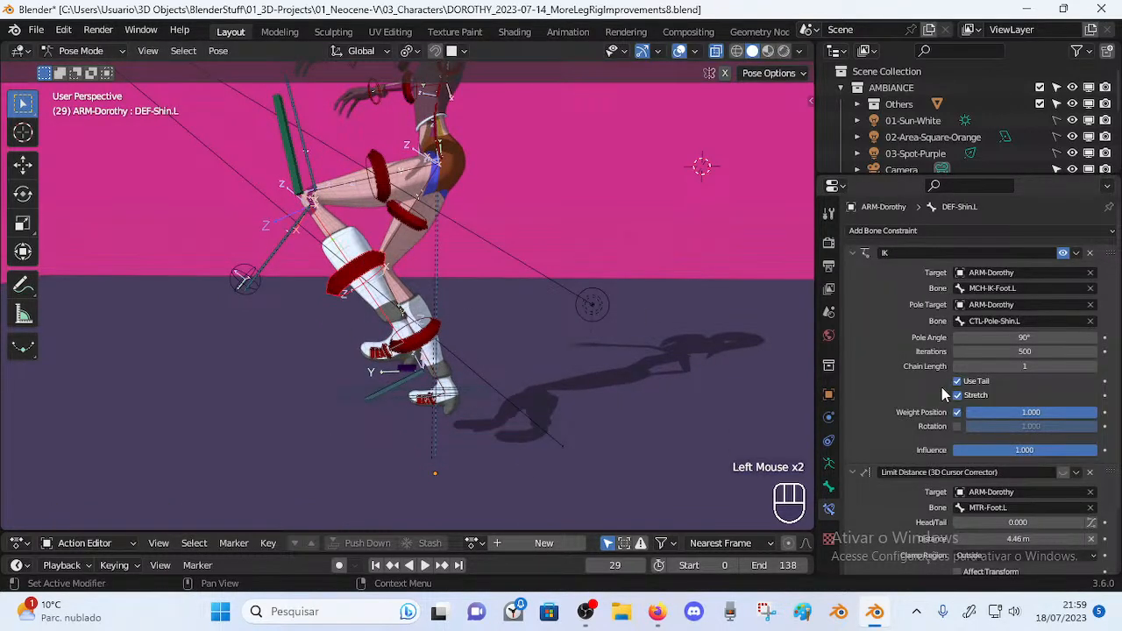
{"action": "scroll", "coordinate": [945, 396], "scroll_direction": "down", "scroll_amount": 2}
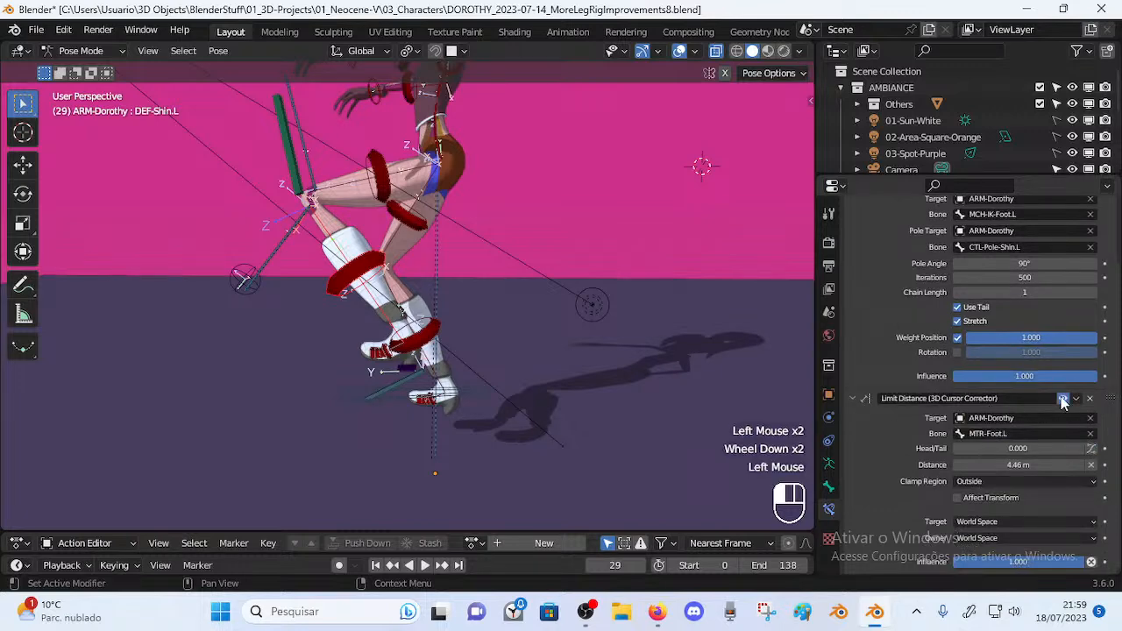
{"action": "middle_click_drag", "start_coordinate": [300, 274], "coordinate": [312, 296], "text": "shift"}
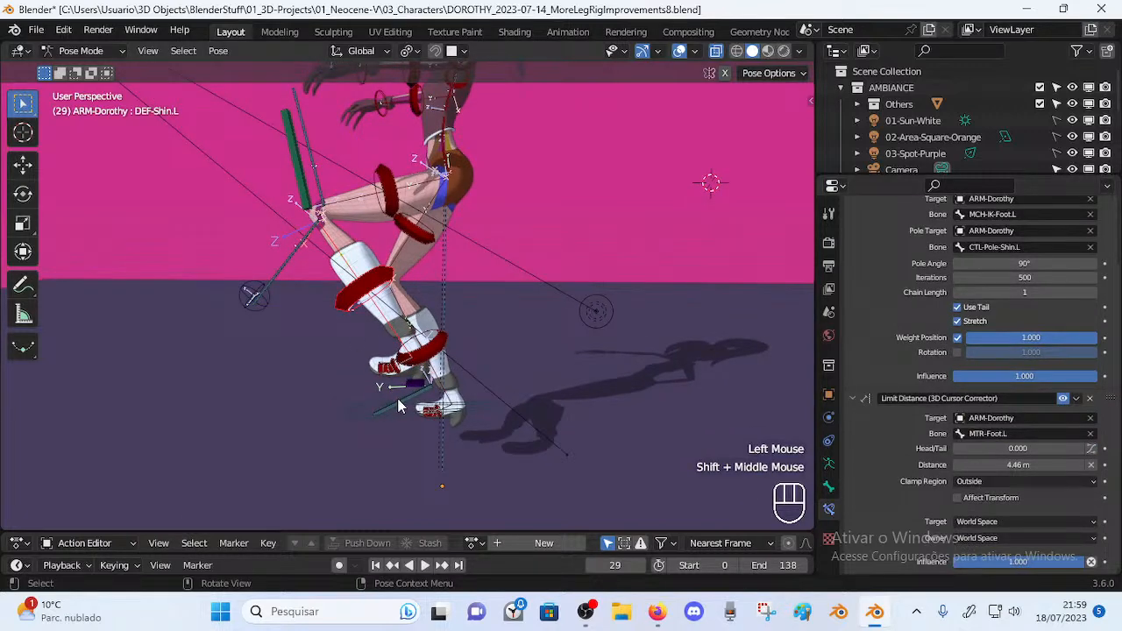
Move the left foot control MTR-Foot.L to swing the lower leg with the shin's distance limit enabled
{"action": "left_click", "coordinate": [396, 400]}
{"action": "left_click", "coordinate": [370, 408]}
{"action": "key", "text": "g"}
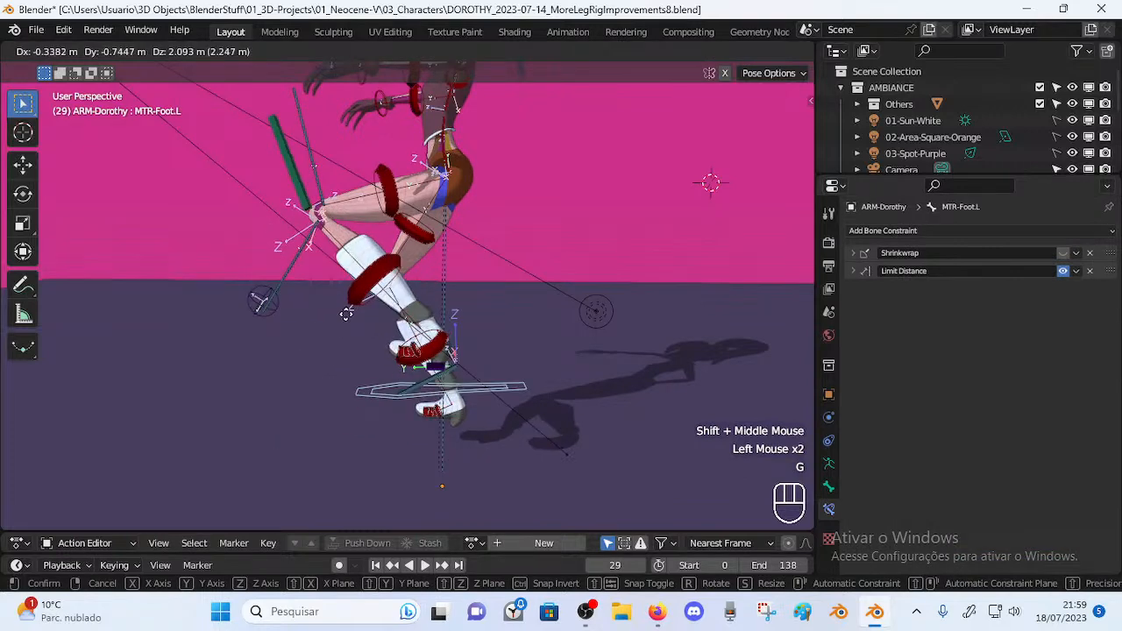
{"action": "left_click", "coordinate": [293, 308]}
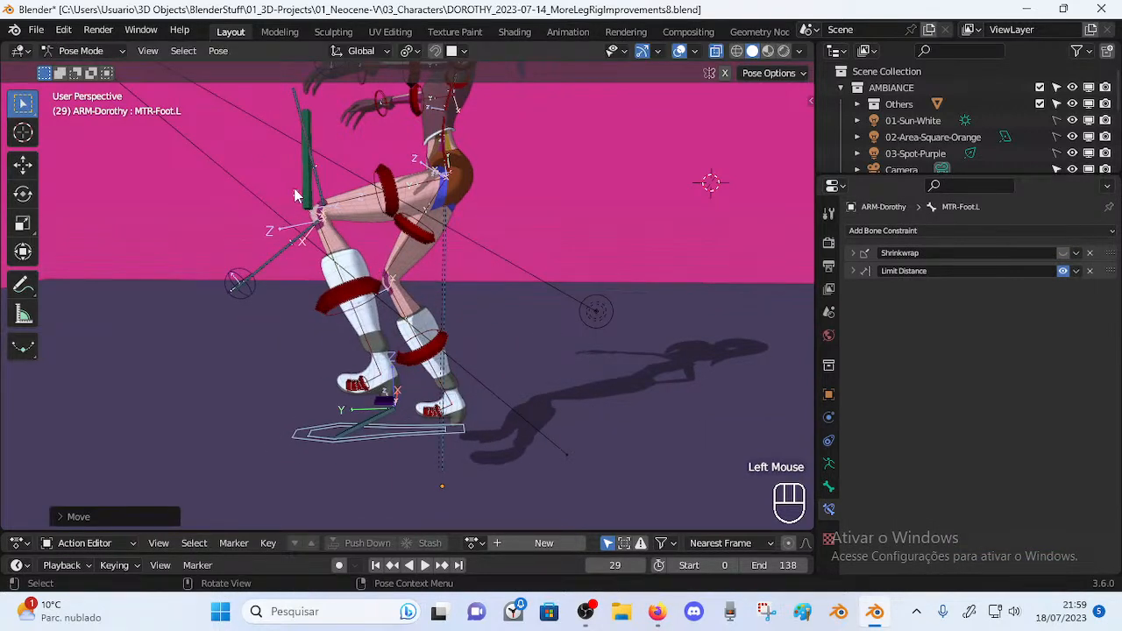
Shift the left leg control MTR-Leg.L and swing the foot control MTR-Foot.L to another position
{"action": "left_click", "coordinate": [295, 197]}
{"action": "key", "text": "g"}
{"action": "left_click", "coordinate": [287, 191]}
{"action": "left_click", "coordinate": [336, 425]}
{"action": "key", "text": "g"}
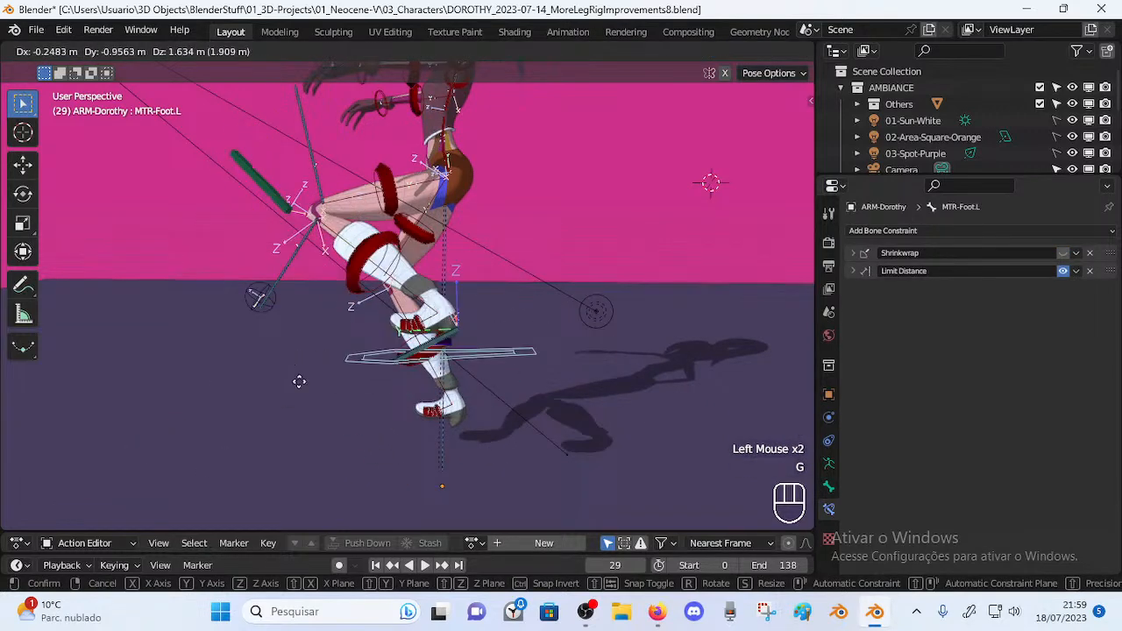
{"action": "left_click", "coordinate": [289, 319]}
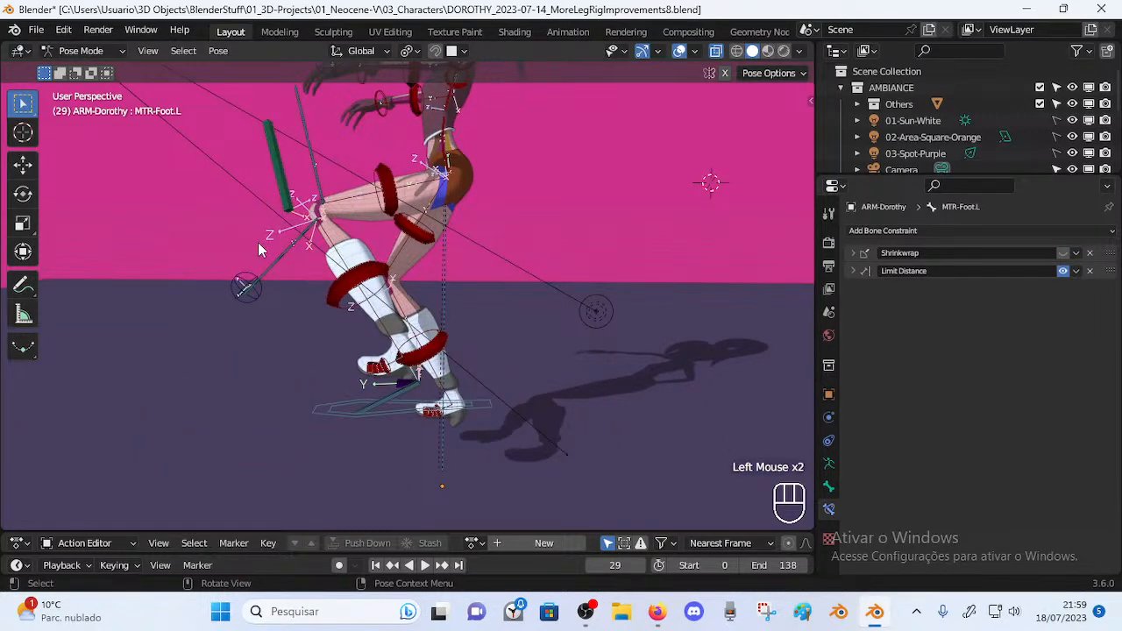
Move the left leg control MTR-Leg.L through several positions in front of the raised knee
{"action": "middle_click_drag", "start_coordinate": [250, 238], "coordinate": [303, 262]}
{"action": "key", "text": "g"}
{"action": "left_click", "coordinate": [303, 209]}
{"action": "key", "text": "g"}
{"action": "left_click", "coordinate": [271, 150]}
{"action": "key", "text": "g"}
{"action": "left_click", "coordinate": [307, 220]}
Expand and disable the Limit Distance constraint on the left foot control MTR-Foot.L
{"action": "left_click", "coordinate": [429, 428]}
{"action": "middle_click_drag", "start_coordinate": [526, 442], "coordinate": [564, 276]}
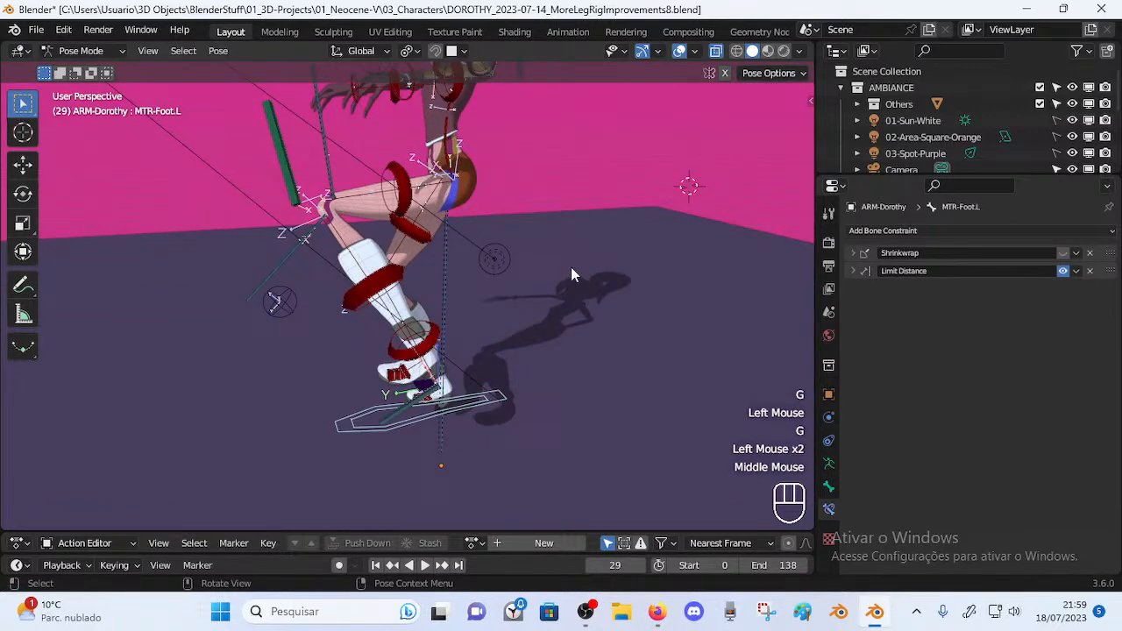
{"action": "left_click", "coordinate": [853, 271]}
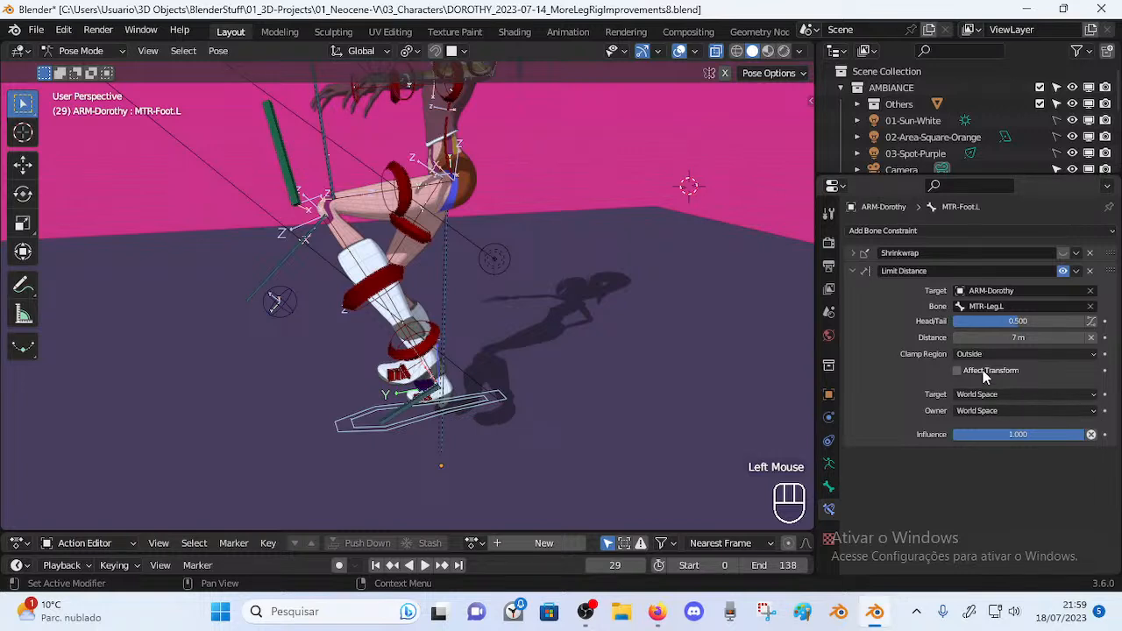
{"action": "left_click", "coordinate": [1062, 273]}
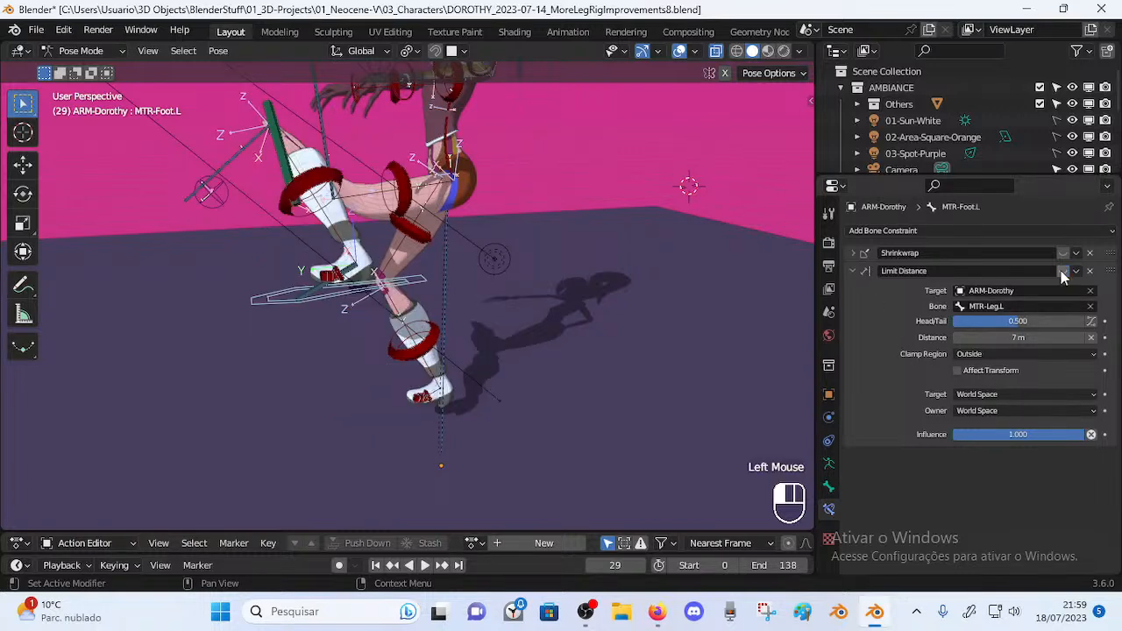
Select all the pose bones and reset the armature's pose
{"action": "key", "text": "a"}
{"action": "key", "text": "alt+q"}
{"action": "key", "text": "alt+q"}
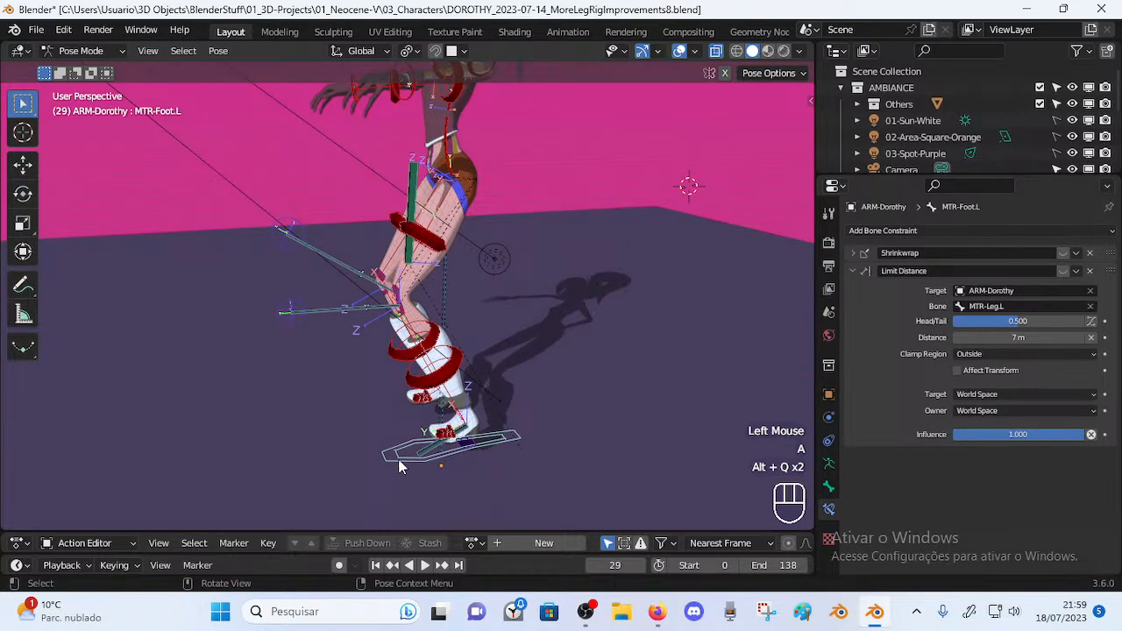
Move the left foot control MTR-Foot.L down and behind the character
{"action": "middle_click_drag", "start_coordinate": [352, 355], "coordinate": [377, 377]}
{"action": "key", "text": "g"}
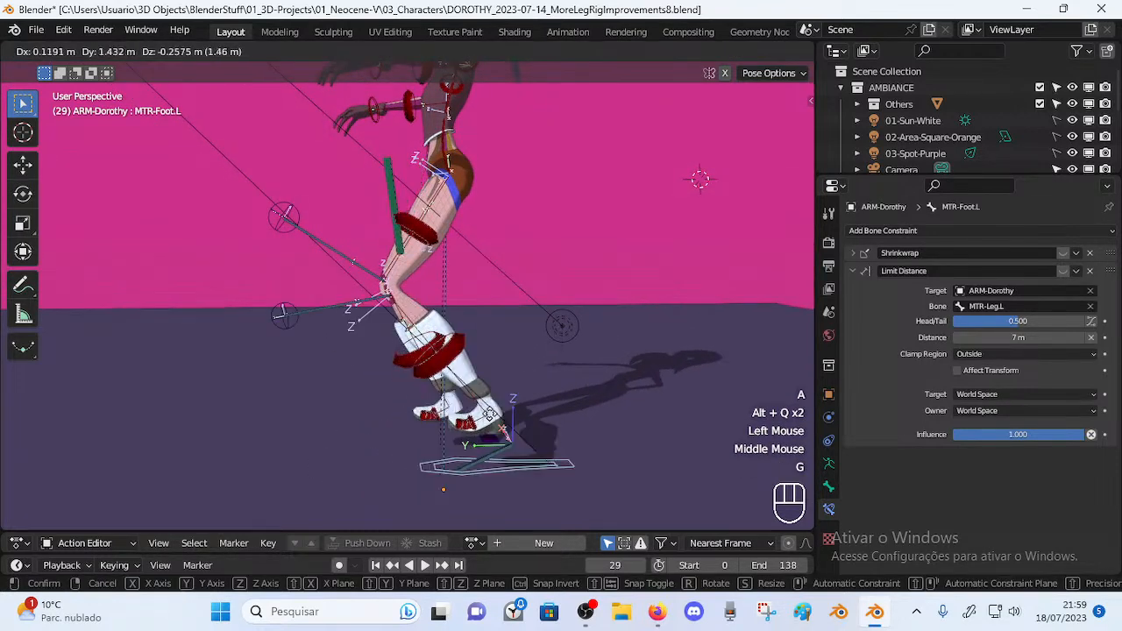
{"action": "left_click", "coordinate": [587, 448]}
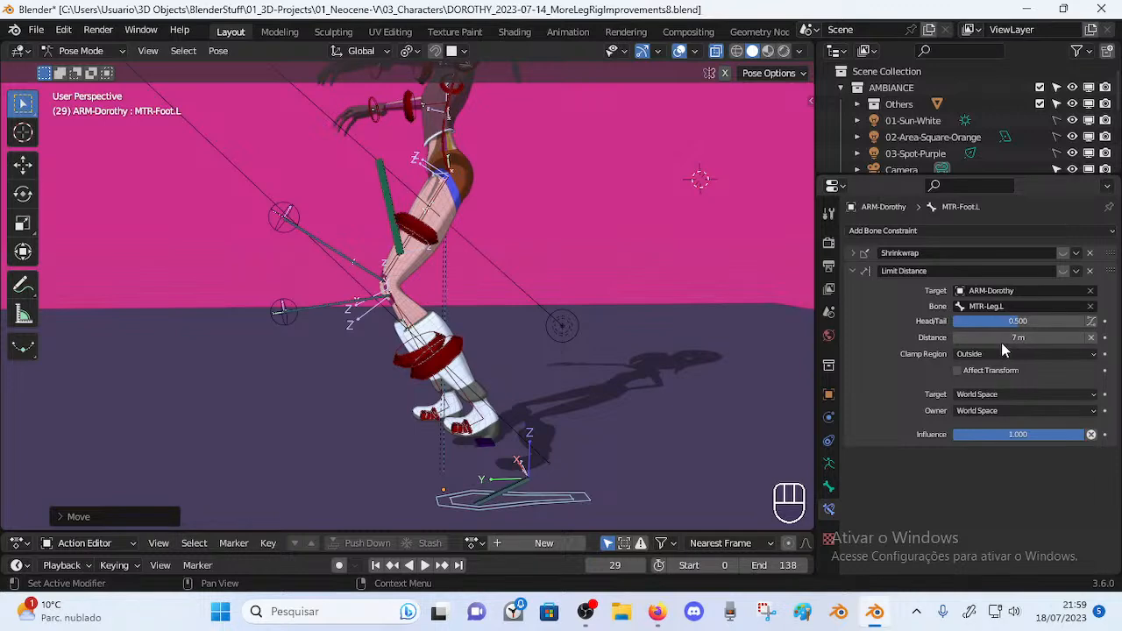
Move the left leg control MTR-Leg.L slightly forward of its reset position
{"action": "left_click", "coordinate": [388, 191]}
{"action": "key", "text": "g"}
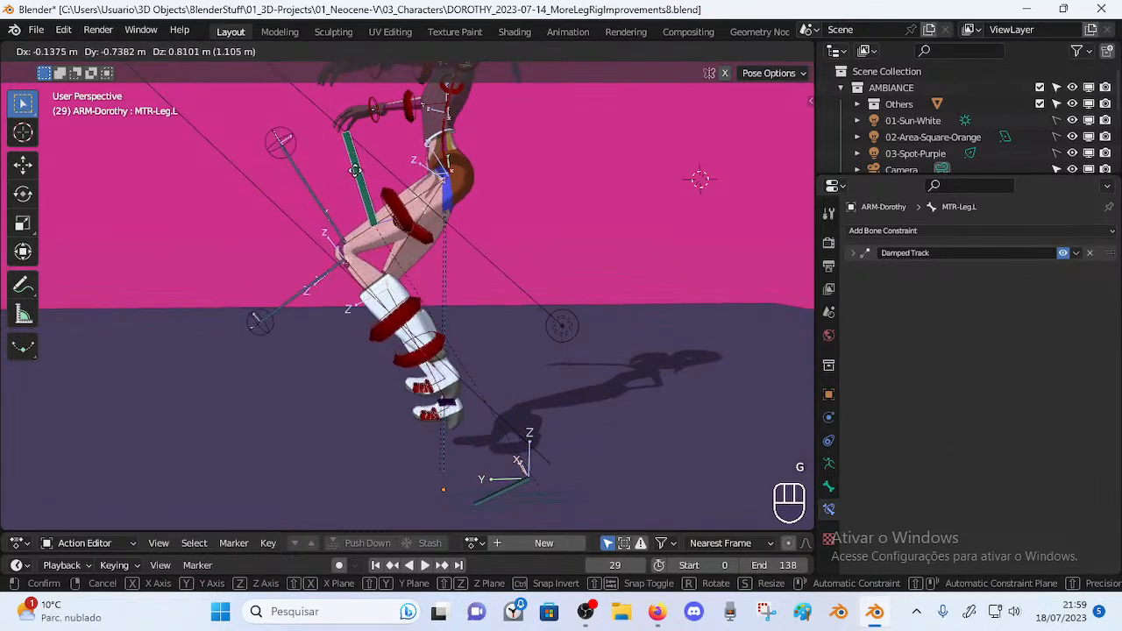
{"action": "left_click", "coordinate": [407, 285]}
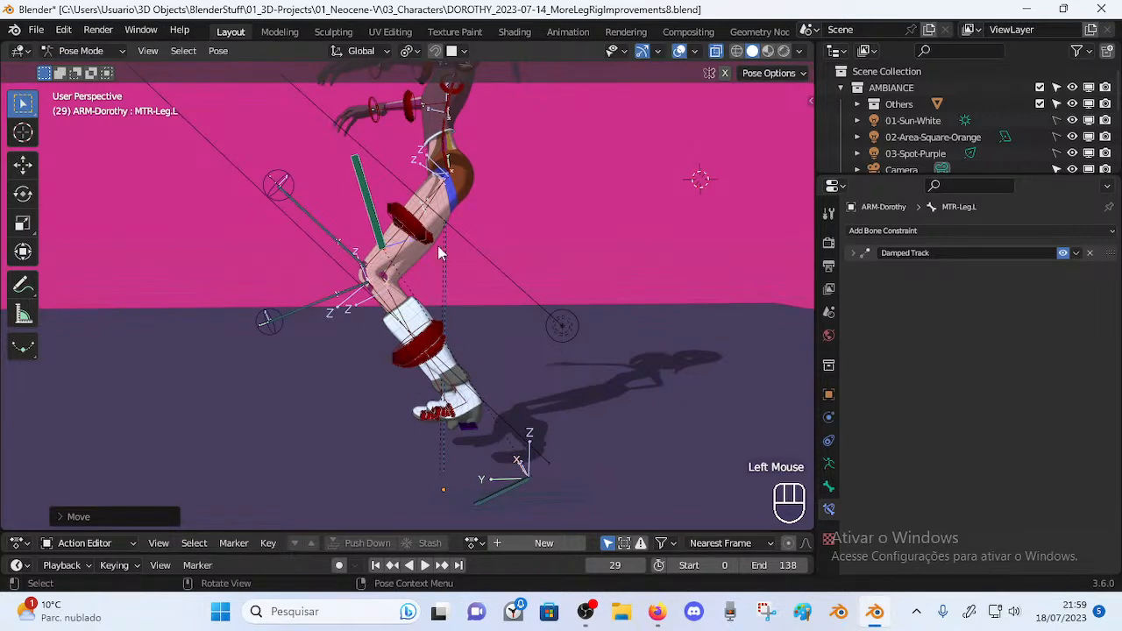
Set the Track Axis of MTR-Leg.L's Damped Track constraint to -Z and reselect the leg control
{"action": "left_click", "coordinate": [869, 255]}
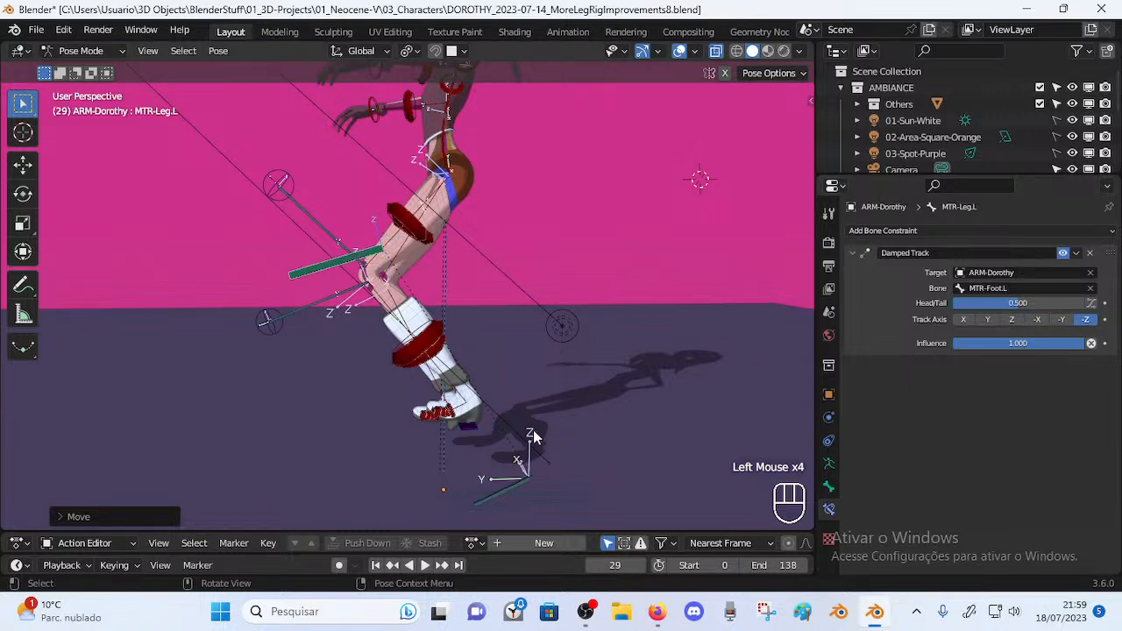
{"action": "left_click", "coordinate": [516, 511]}
{"action": "left_click", "coordinate": [321, 265]}
Try to rotate the left leg control MTR-Leg.L about the global X axis twice
{"action": "key", "text": "r"}
{"action": "key", "text": "x"}
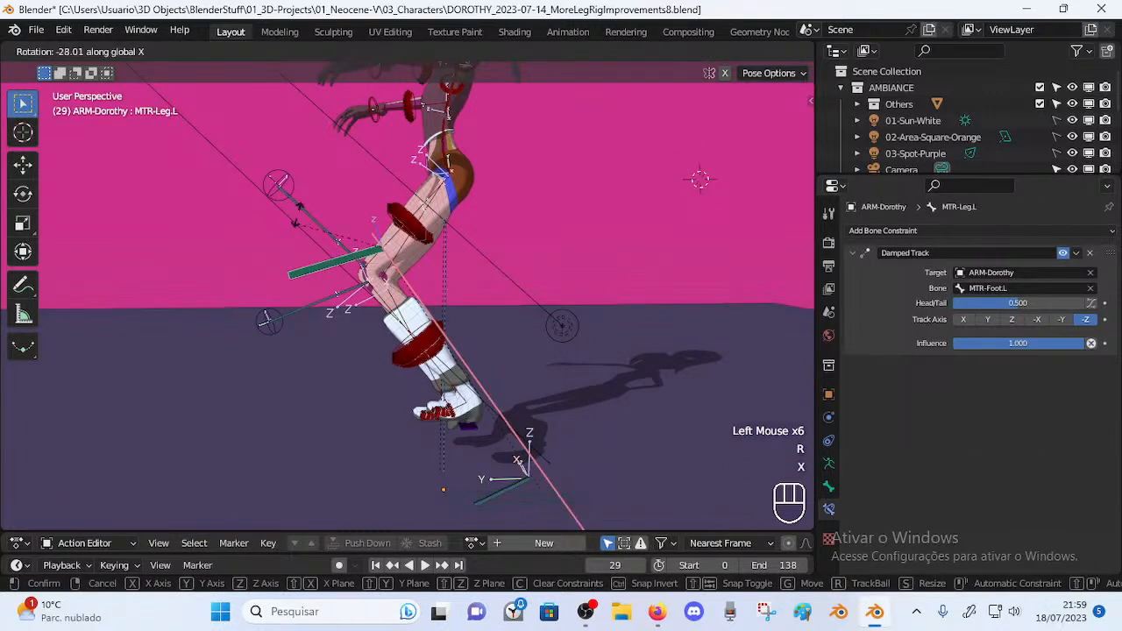
{"action": "left_click", "coordinate": [354, 192]}
{"action": "key", "text": "r"}
{"action": "key", "text": "x"}
{"action": "left_click", "coordinate": [342, 203]}
Move the left leg control MTR-Leg.L, and start and cancel another rotation about the X axis
{"action": "key", "text": "g"}
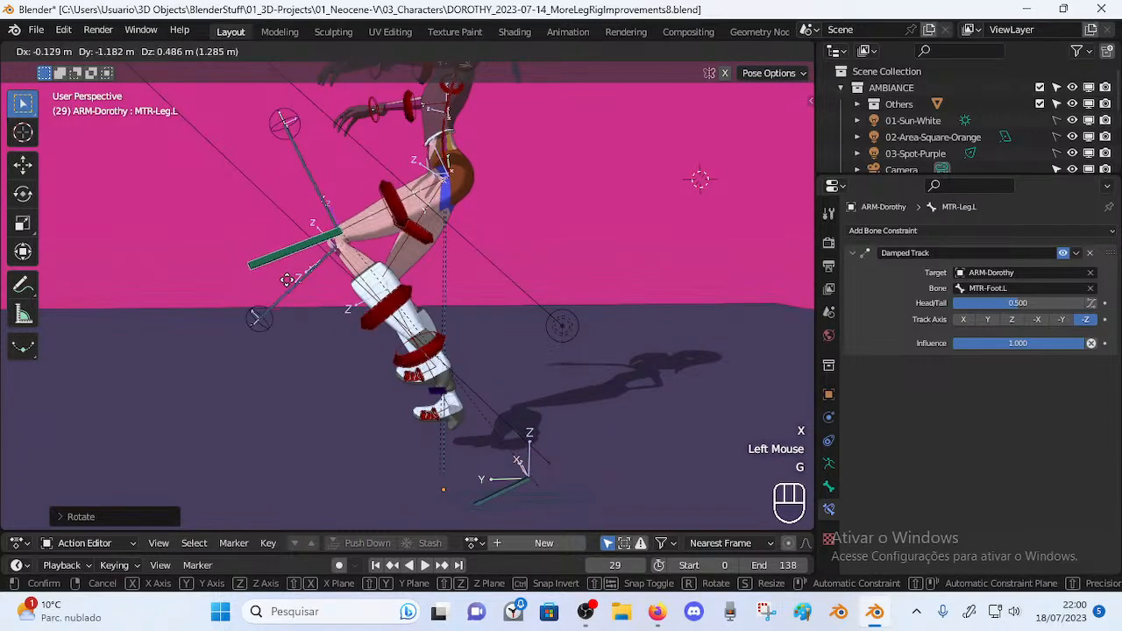
{"action": "left_click", "coordinate": [285, 265]}
{"action": "key", "text": "r"}
{"action": "key", "text": "x"}
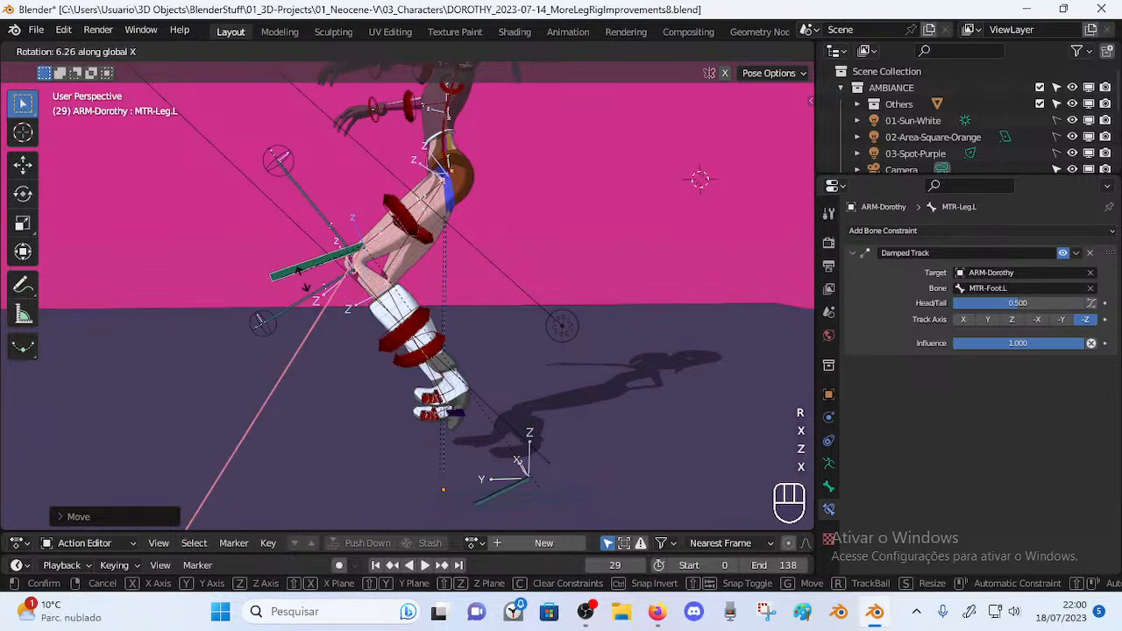
{"action": "key", "text": "Escape"}
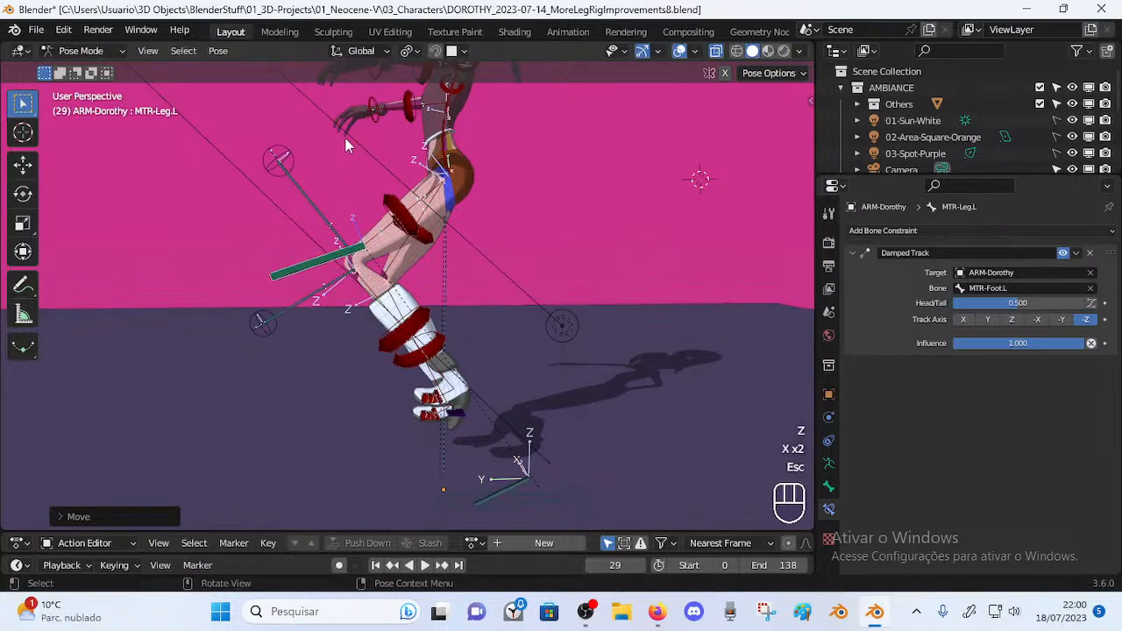
Select the left knee pole CTL-Pole-Knee.L, then reselect the leg control MTR-Leg.L and move it
{"action": "left_click", "coordinate": [261, 159]}
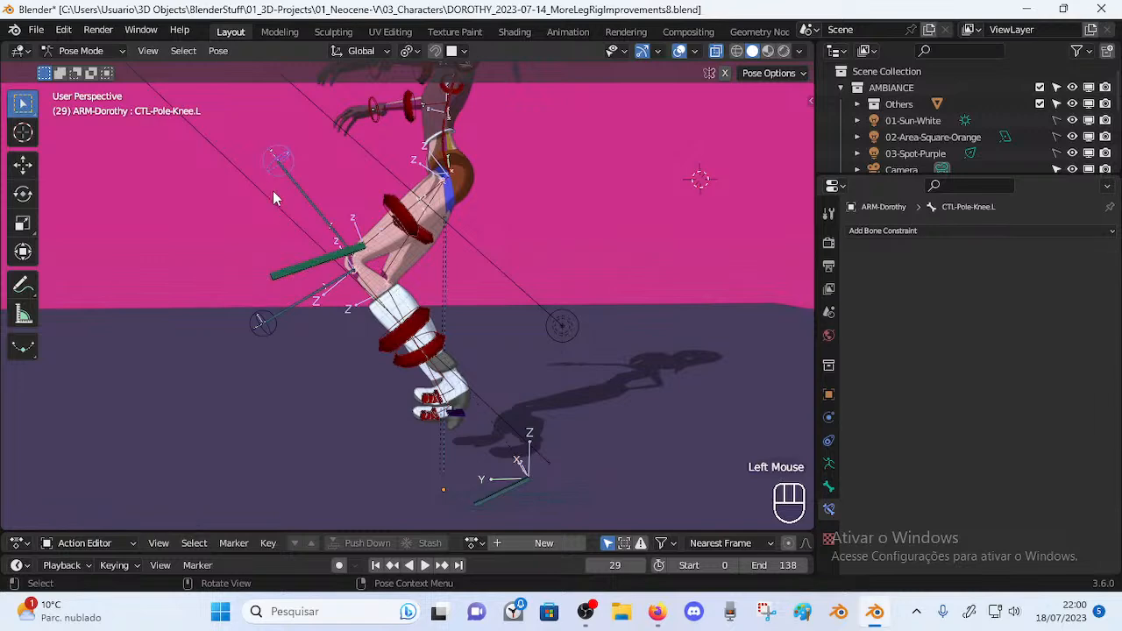
{"action": "left_click", "coordinate": [294, 277]}
{"action": "key", "text": "g"}
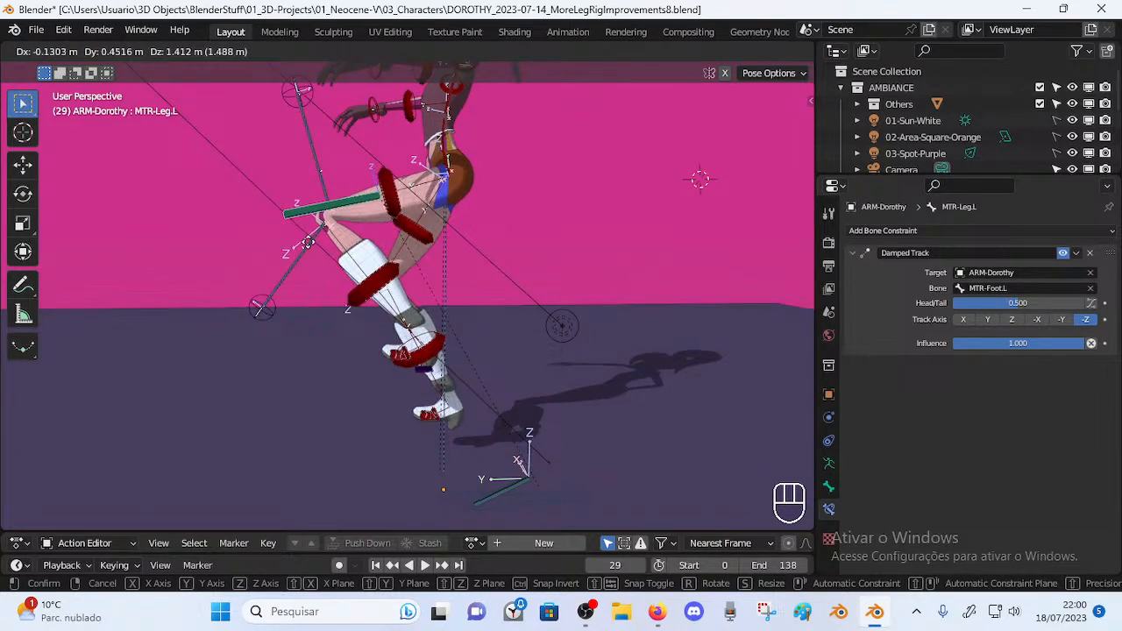
{"action": "left_click", "coordinate": [316, 262]}
Move the left foot control MTR-Foot.L forward and up from behind the character
{"action": "left_click", "coordinate": [472, 510]}
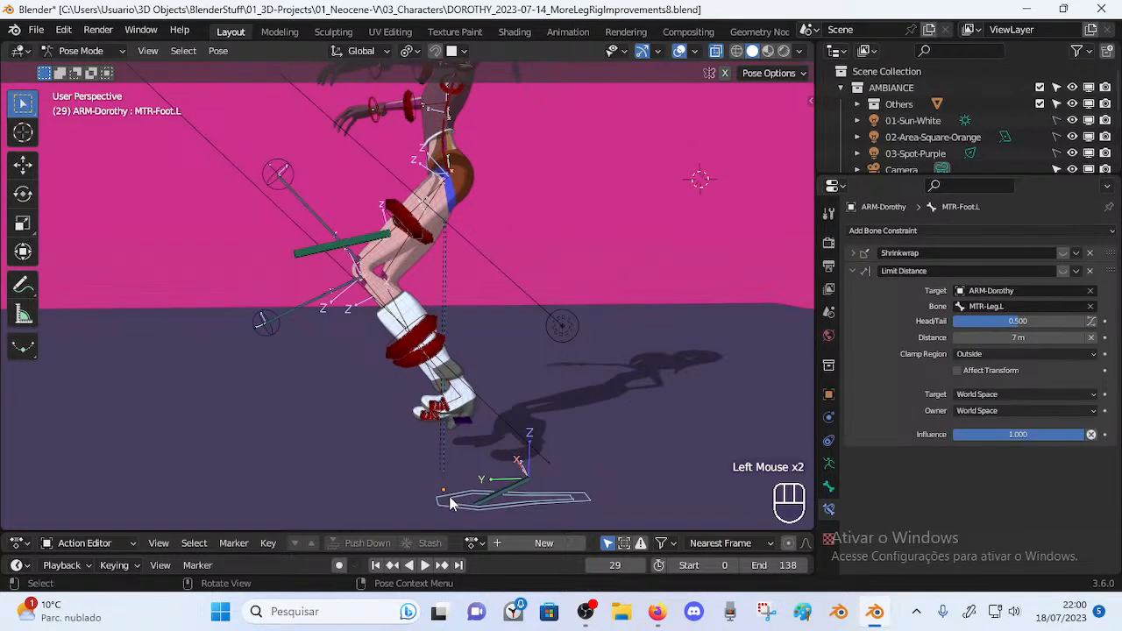
{"action": "key", "text": "g"}
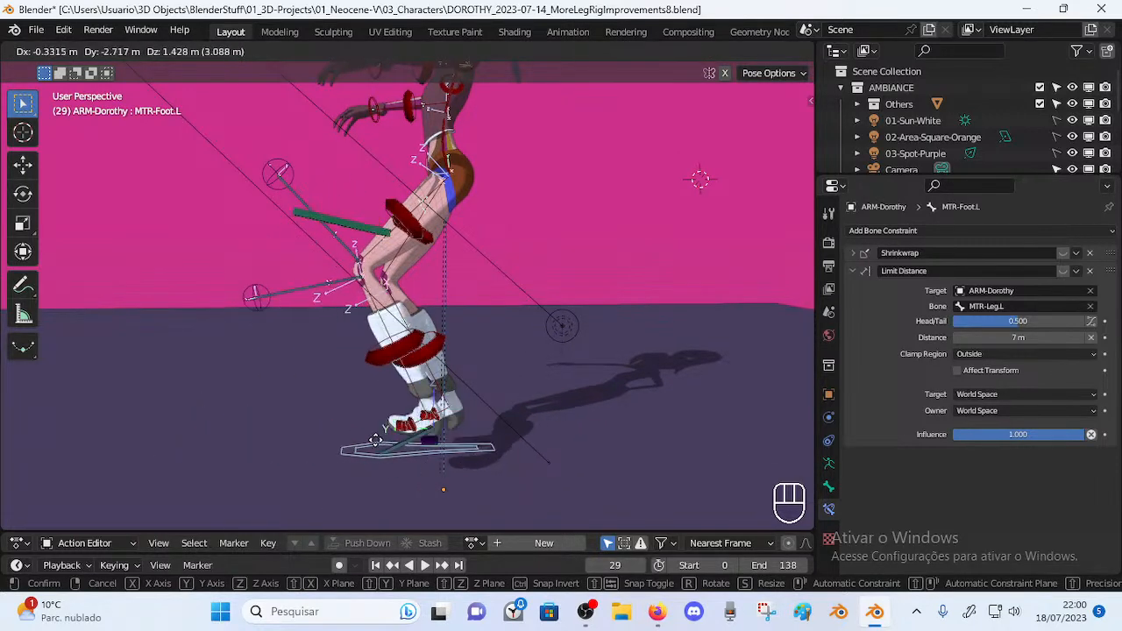
{"action": "left_click", "coordinate": [317, 265]}
Select MTR-Leg.L together with MTR-Foot.L and move both through several positions from different viewing angles
{"action": "left_click", "coordinate": [337, 234], "text": "shift"}
{"action": "key", "text": "g"}
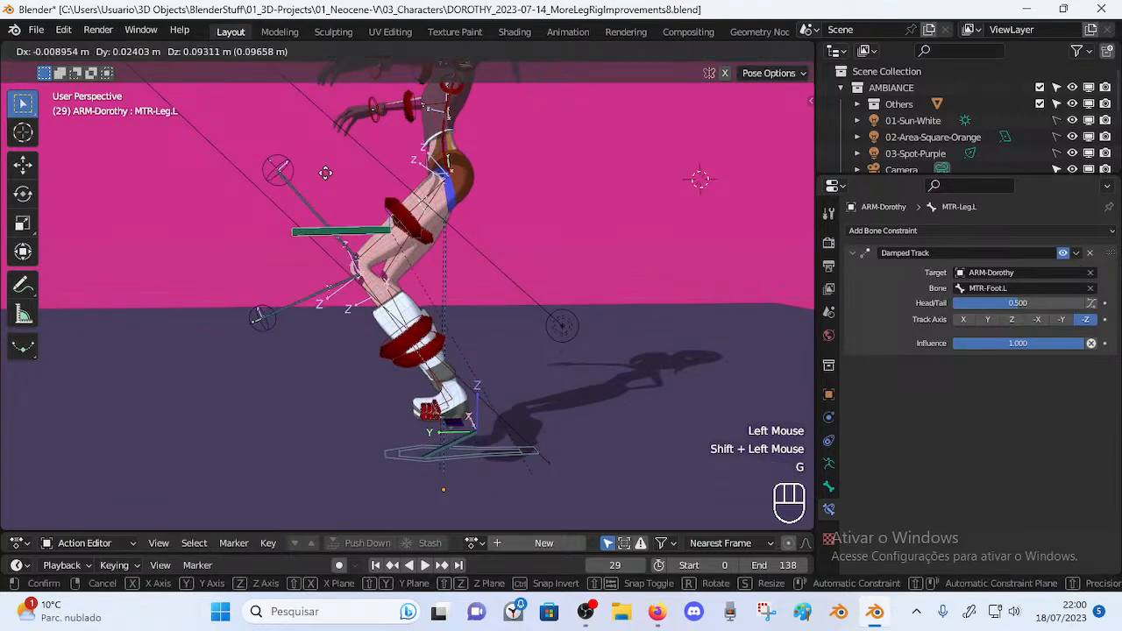
{"action": "left_click", "coordinate": [289, 151]}
{"action": "middle_click_drag", "start_coordinate": [368, 224], "coordinate": [540, 250]}
{"action": "key", "text": "g"}
{"action": "left_click", "coordinate": [555, 150]}
{"action": "middle_click_drag", "start_coordinate": [555, 150], "coordinate": [397, 200]}
{"action": "key", "text": "g"}
{"action": "left_click", "coordinate": [362, 238]}
{"action": "middle_click_drag", "start_coordinate": [362, 237], "coordinate": [467, 233]}
{"action": "key", "text": "g"}
{"action": "left_click", "coordinate": [570, 213]}
{"action": "middle_click_drag", "start_coordinate": [570, 212], "coordinate": [373, 336]}
{"action": "key", "text": "g"}
{"action": "left_click", "coordinate": [522, 243]}
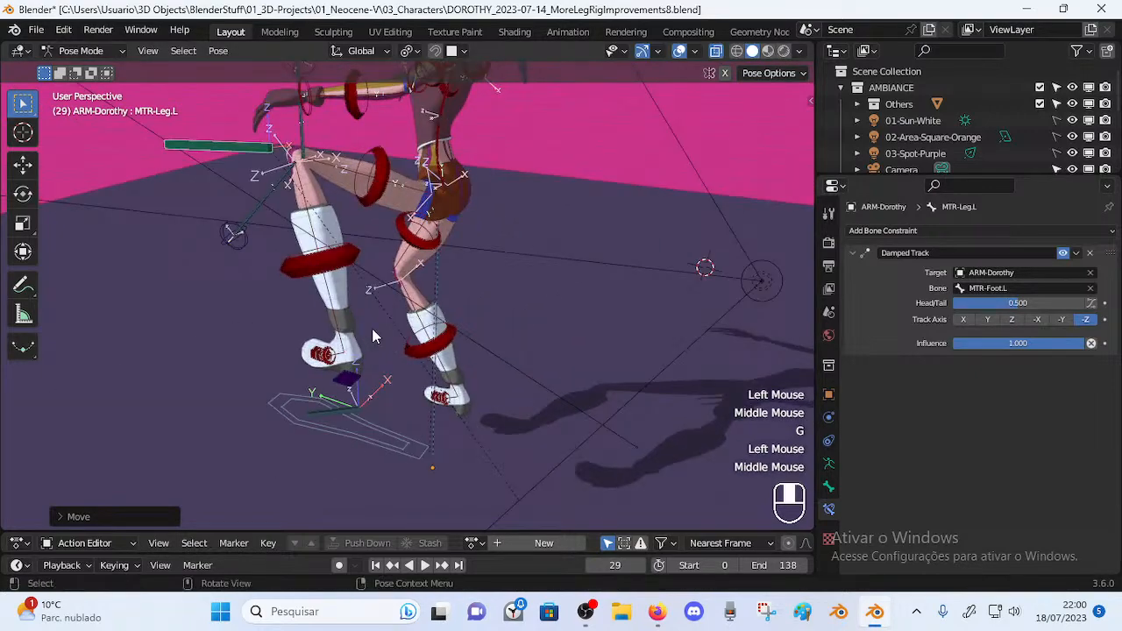
Select the left foot control MTR-Foot.L, rotate it about the Z axis and move it forward
{"action": "left_click", "coordinate": [291, 407]}
{"action": "middle_click_drag", "start_coordinate": [291, 407], "coordinate": [406, 348]}
{"action": "key", "text": "r"}
{"action": "key", "text": "z"}
{"action": "left_click", "coordinate": [355, 381]}
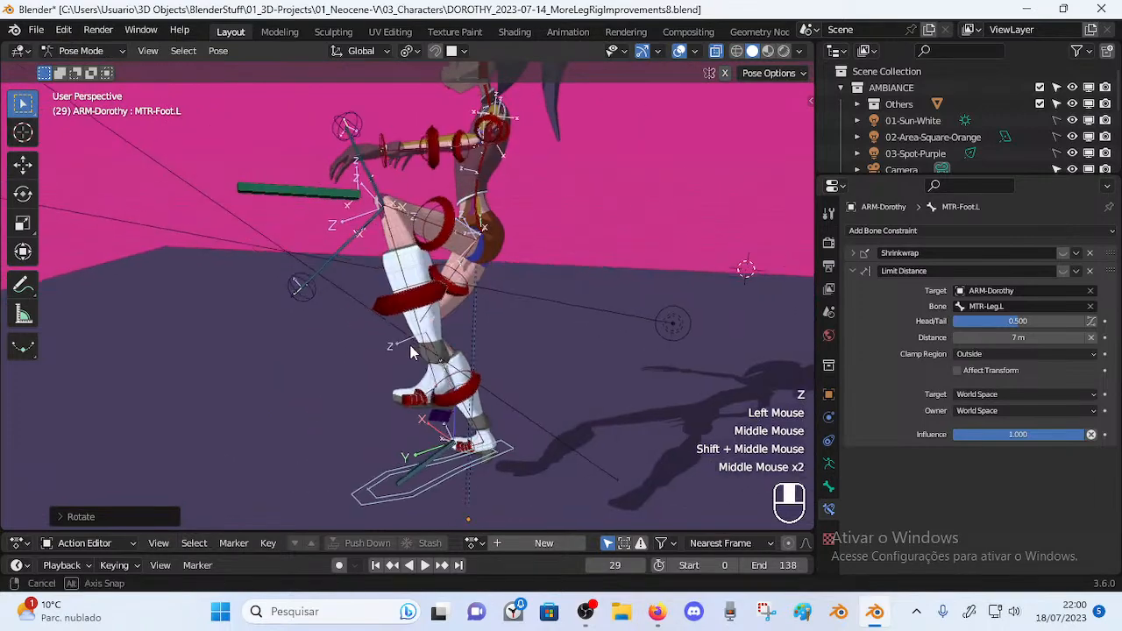
{"action": "key", "text": "g"}
{"action": "left_click", "coordinate": [269, 361]}
Move the left leg control MTR-Leg.L, and lift MTR-Foot.L up and forward
{"action": "left_click", "coordinate": [311, 173]}
{"action": "key", "text": "g"}
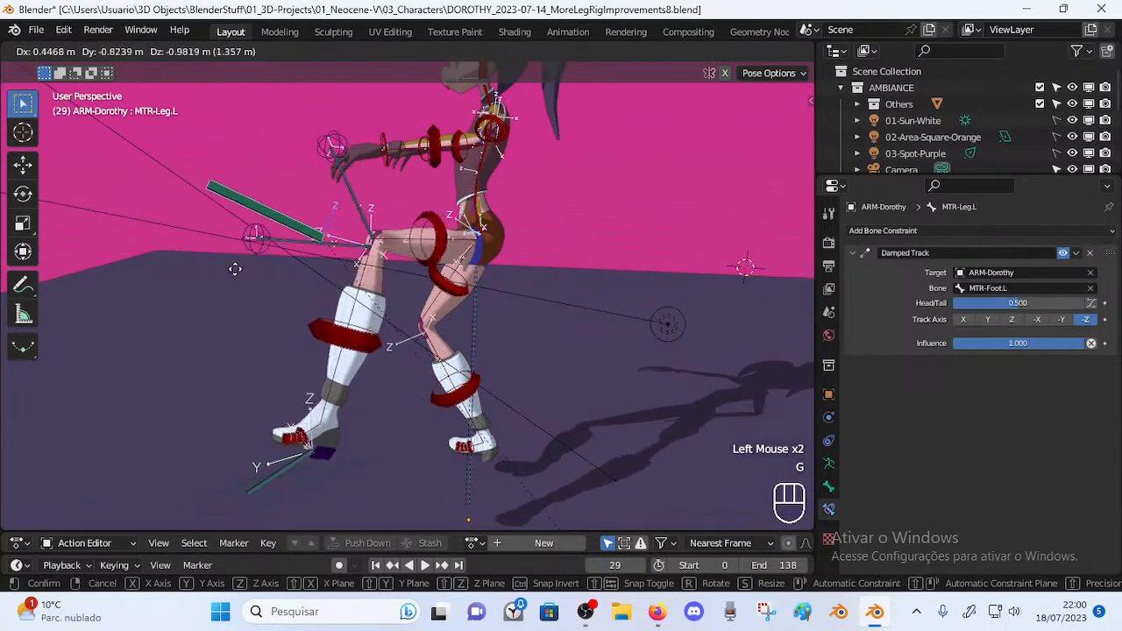
{"action": "left_click", "coordinate": [242, 452]}
{"action": "left_click", "coordinate": [263, 473]}
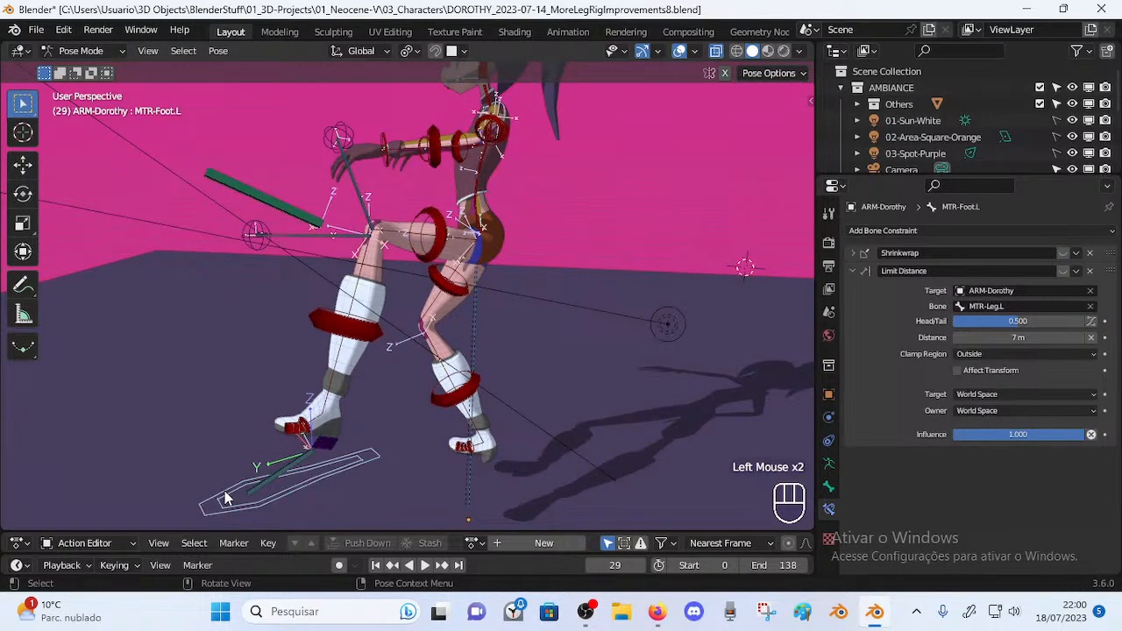
{"action": "key", "text": "g"}
{"action": "left_click", "coordinate": [318, 419]}
Rotate MTR-Foot.L about the global X axis and move it to a new position
{"action": "key", "text": "r"}
{"action": "key", "text": "x"}
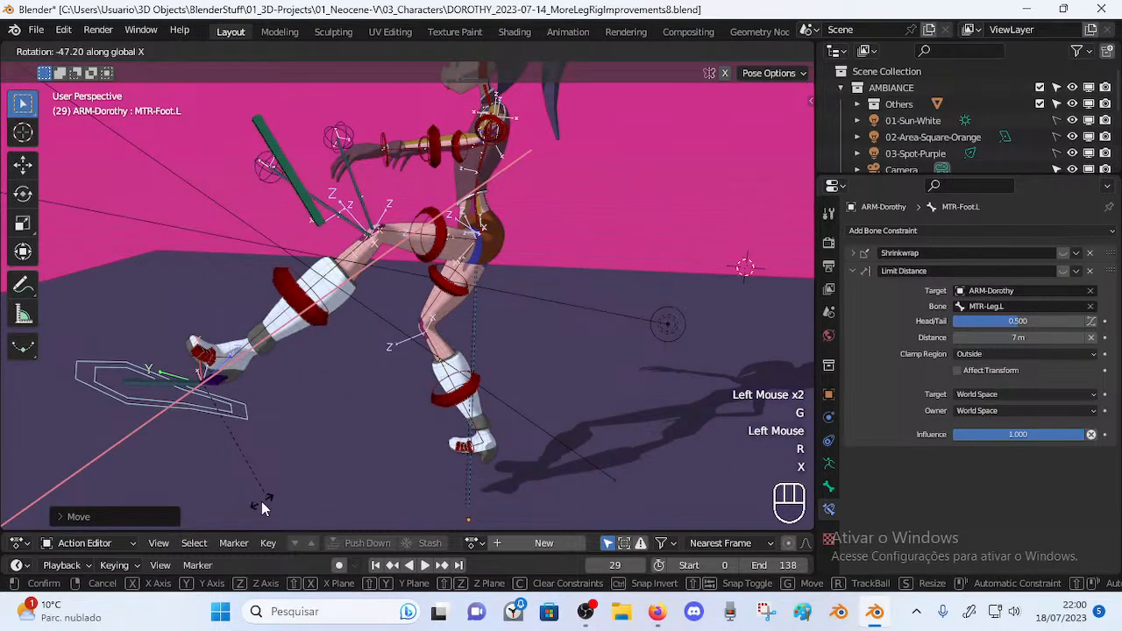
{"action": "left_click", "coordinate": [261, 501]}
{"action": "key", "text": "g"}
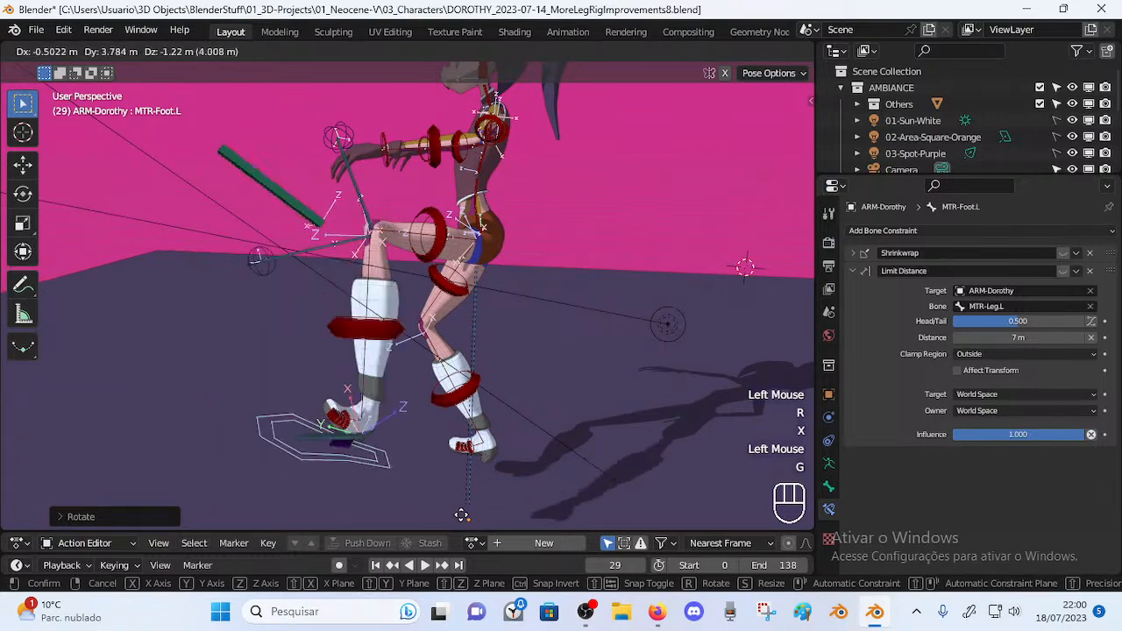
{"action": "left_click", "coordinate": [312, 493]}
Move MTR-Foot.L backward so the left knee bends, and rotate it about the global X axis
{"action": "middle_click_drag", "start_coordinate": [312, 493], "coordinate": [436, 410]}
{"action": "key", "text": "g"}
{"action": "left_click", "coordinate": [522, 412]}
{"action": "key", "text": "r"}
{"action": "key", "text": "x"}
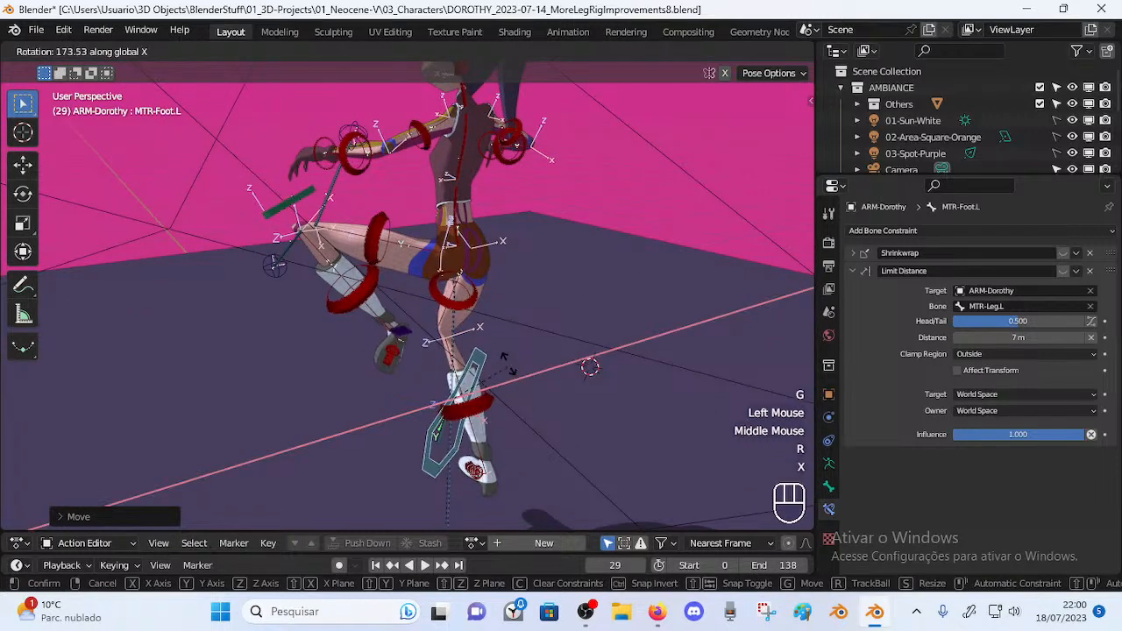
{"action": "left_click", "coordinate": [435, 411]}
Rotate MTR-Foot.L about the Z axis and about its local X axis
{"action": "key", "text": "r"}
{"action": "key", "text": "z"}
{"action": "left_click", "coordinate": [467, 391]}
{"action": "key", "text": "r"}
{"action": "key", "text": "x"}
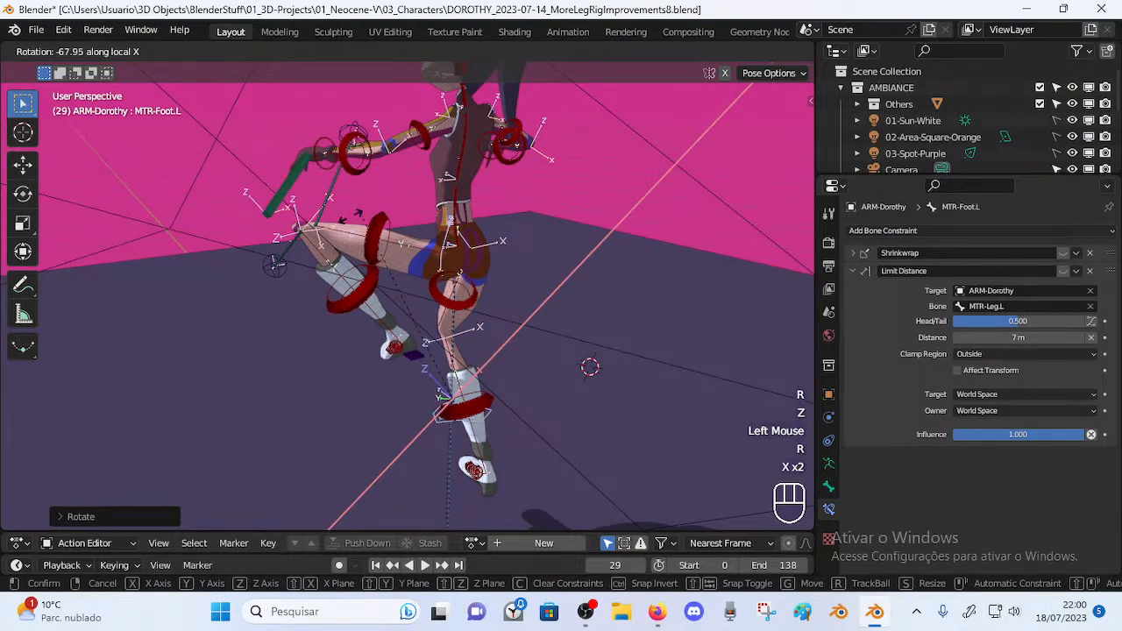
{"action": "left_click", "coordinate": [224, 356]}
Rotate MTR-Foot.L again about the global X axis, then add MTR-Leg.L to the selection and move both forward
{"action": "middle_click_drag", "start_coordinate": [224, 356], "coordinate": [377, 372]}
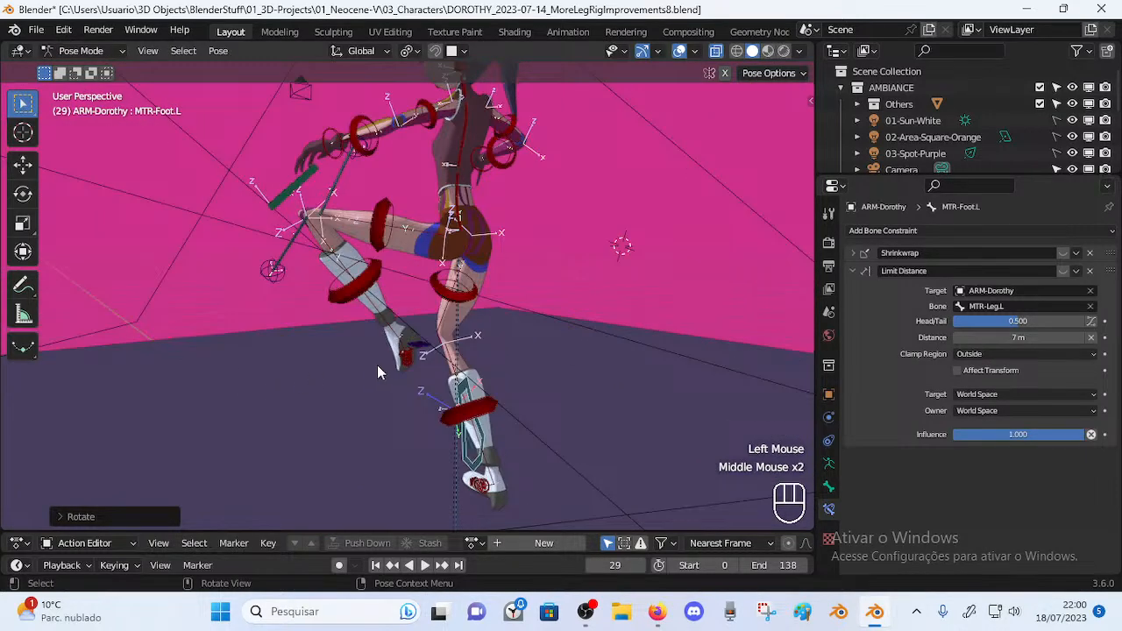
{"action": "key", "text": "r"}
{"action": "key", "text": "x"}
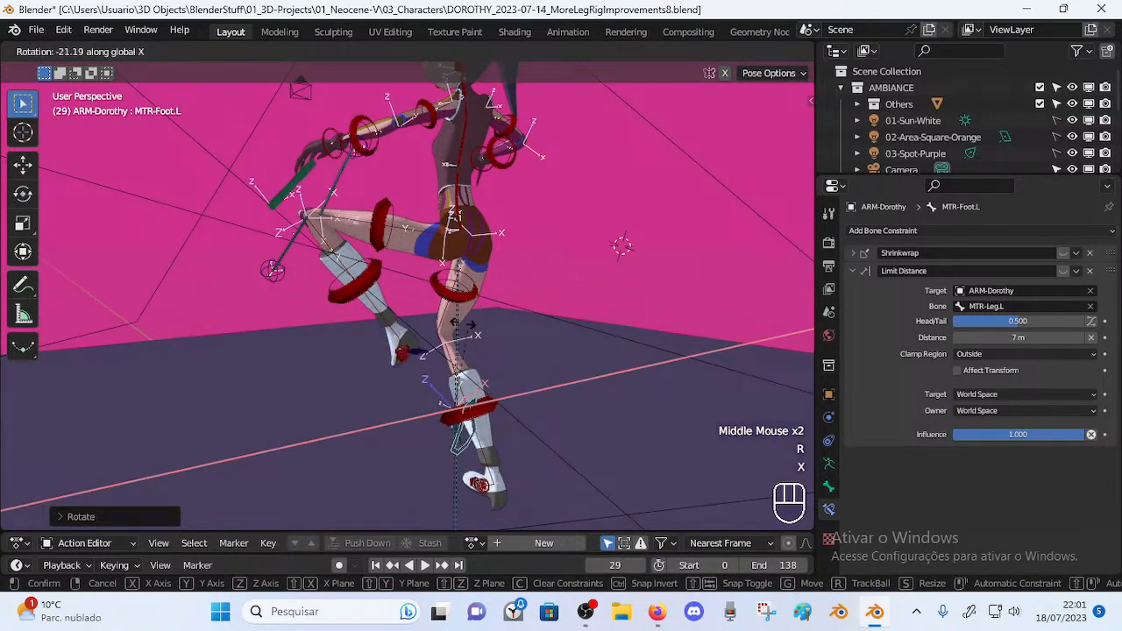
{"action": "left_click", "coordinate": [339, 288]}
{"action": "key", "text": "g"}
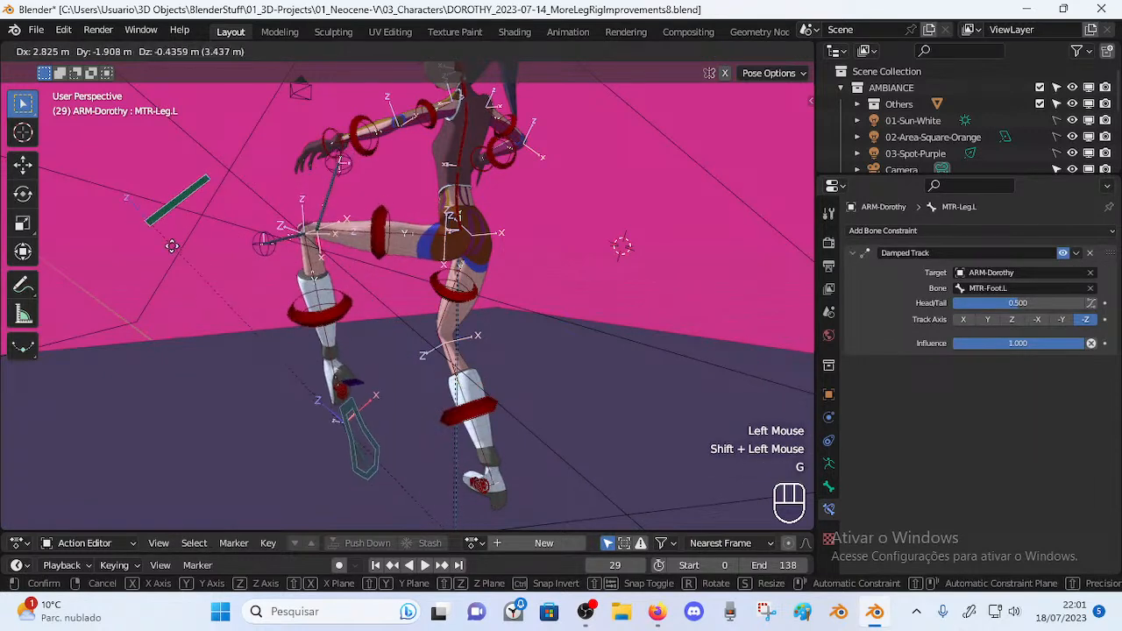
{"action": "left_click", "coordinate": [384, 481]}
Select only MTR-Foot.L and rotate it about the global X axis and about the Z axis
{"action": "left_click", "coordinate": [388, 483]}
{"action": "key", "text": "r"}
{"action": "key", "text": "x"}
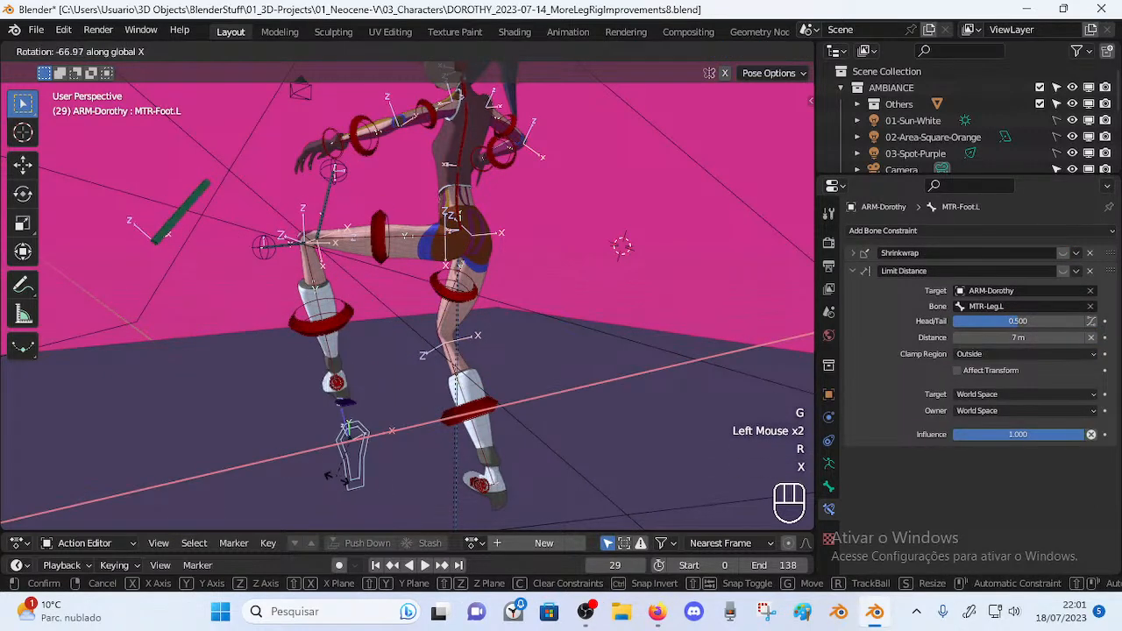
{"action": "left_click", "coordinate": [333, 477]}
{"action": "key", "text": "r"}
{"action": "key", "text": "z"}
{"action": "left_click", "coordinate": [460, 386]}
Move MTR-Foot.L through several positions from side and front viewing angles
{"action": "middle_click_drag", "start_coordinate": [460, 386], "coordinate": [385, 359]}
{"action": "key", "text": "g"}
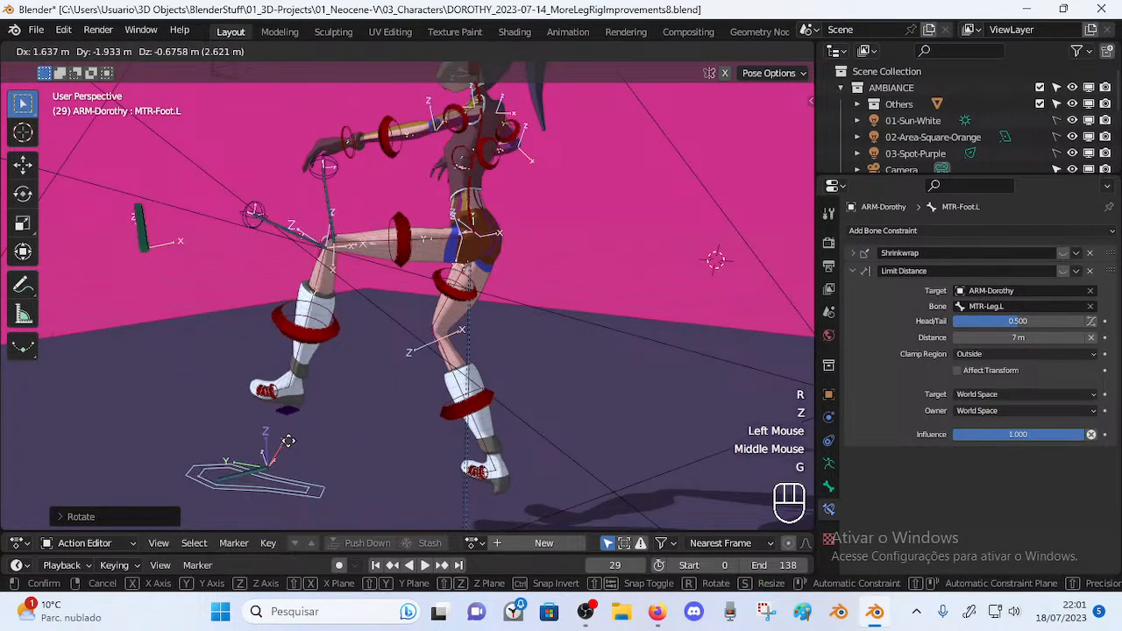
{"action": "left_click", "coordinate": [197, 331]}
{"action": "key", "text": "g"}
{"action": "left_click", "coordinate": [150, 333]}
{"action": "middle_click_drag", "start_coordinate": [150, 333], "coordinate": [457, 384]}
{"action": "key", "text": "g"}
{"action": "left_click", "coordinate": [449, 371]}
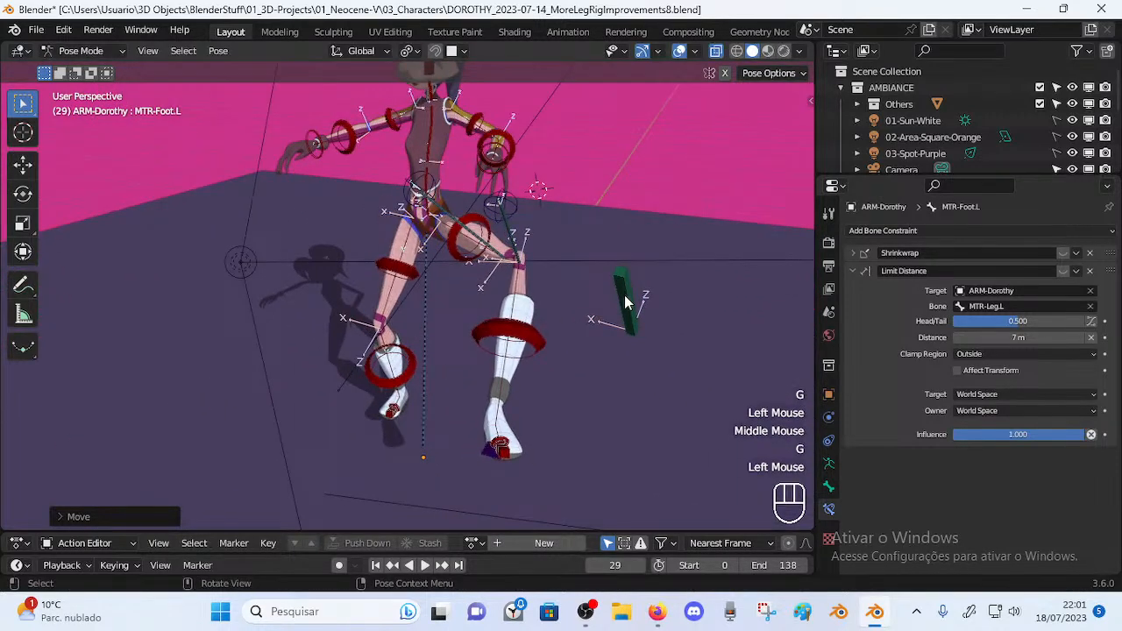
Move MTR-Leg.L from the front view, and reposition MTR-Foot.L from the side
{"action": "left_click", "coordinate": [626, 302]}
{"action": "key", "text": "g"}
{"action": "left_click", "coordinate": [394, 239]}
{"action": "middle_click_drag", "start_coordinate": [394, 239], "coordinate": [246, 153]}
{"action": "left_click", "coordinate": [174, 415]}
{"action": "left_click", "coordinate": [375, 443]}
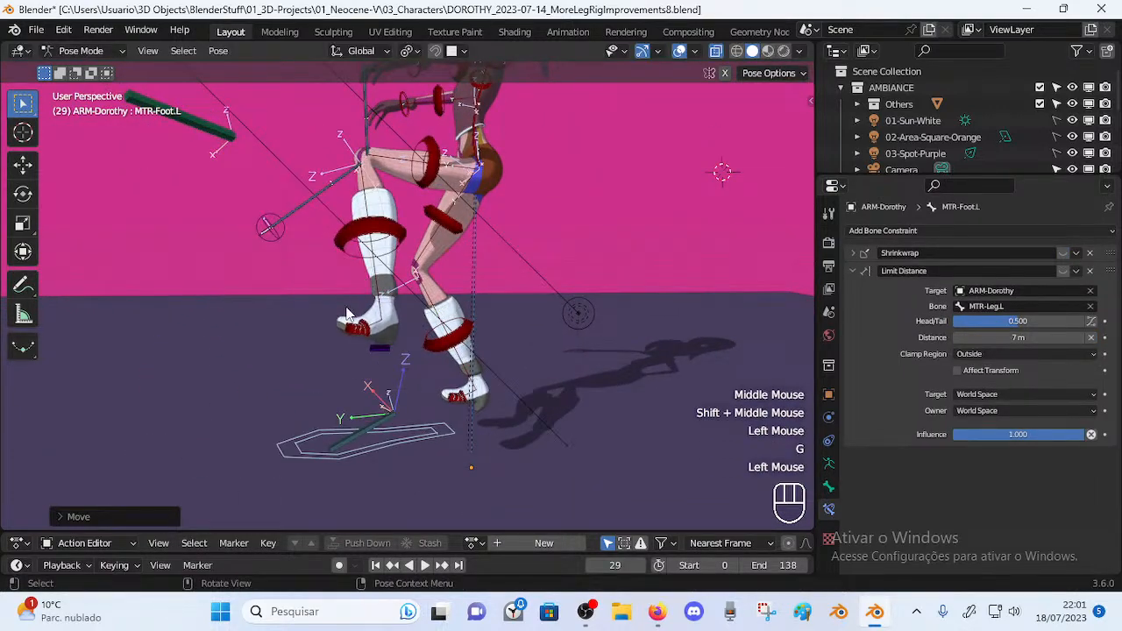
Move MTR-Foot.L backward, and lower and raise the MTR-Leg.L control
{"action": "middle_click_drag", "start_coordinate": [374, 442], "coordinate": [364, 407]}
{"action": "key", "text": "g"}
{"action": "left_click", "coordinate": [463, 401]}
{"action": "left_click", "coordinate": [183, 203]}
{"action": "key", "text": "g"}
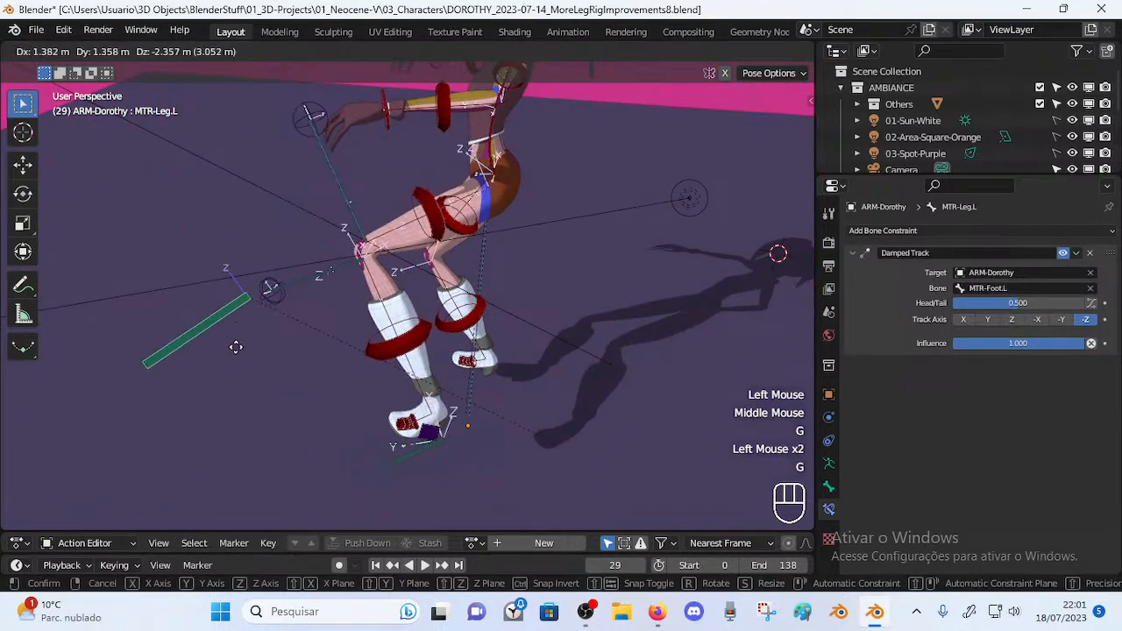
{"action": "left_click", "coordinate": [208, 242]}
Move MTR-Foot.L twice to place it beneath the character, and reposition MTR-Leg.L in front of the knee
{"action": "left_click", "coordinate": [404, 472]}
{"action": "middle_click_drag", "start_coordinate": [396, 381], "coordinate": [359, 383]}
{"action": "key", "text": "g"}
{"action": "left_click", "coordinate": [370, 305]}
{"action": "key", "text": "g"}
{"action": "left_click", "coordinate": [333, 366]}
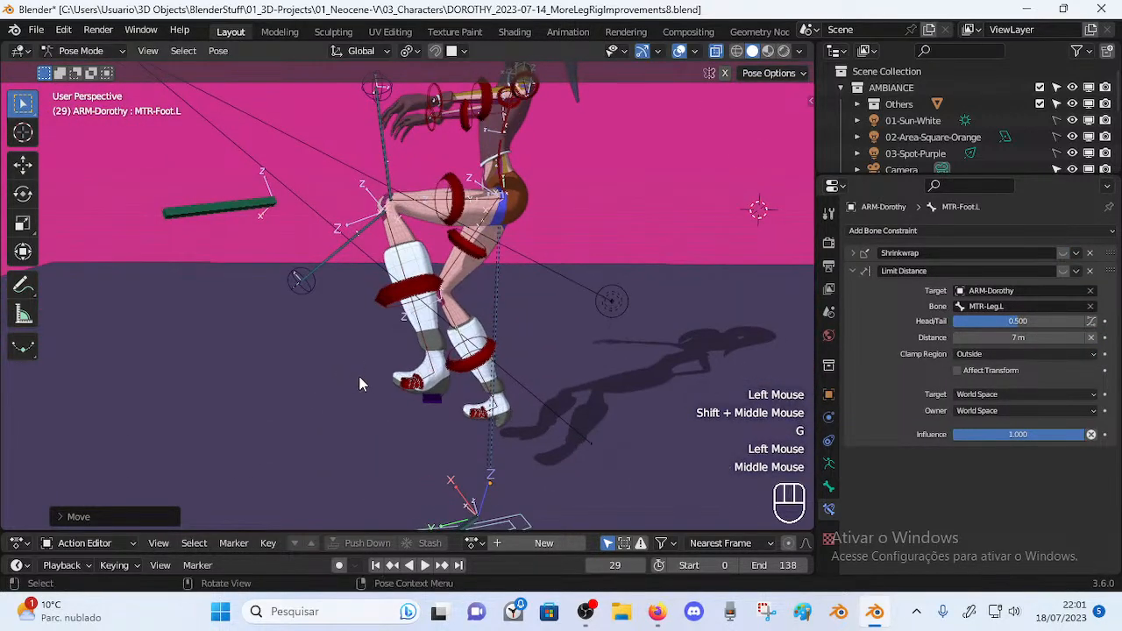
{"action": "left_click", "coordinate": [241, 213]}
{"action": "key", "text": "g"}
{"action": "left_click", "coordinate": [278, 291]}
Enable the Limit Distance constraint on MTR-Foot.L, and move MTR-Leg.L down and back toward the body
{"action": "middle_click_drag", "start_coordinate": [443, 524], "coordinate": [431, 421], "text": "shift"}
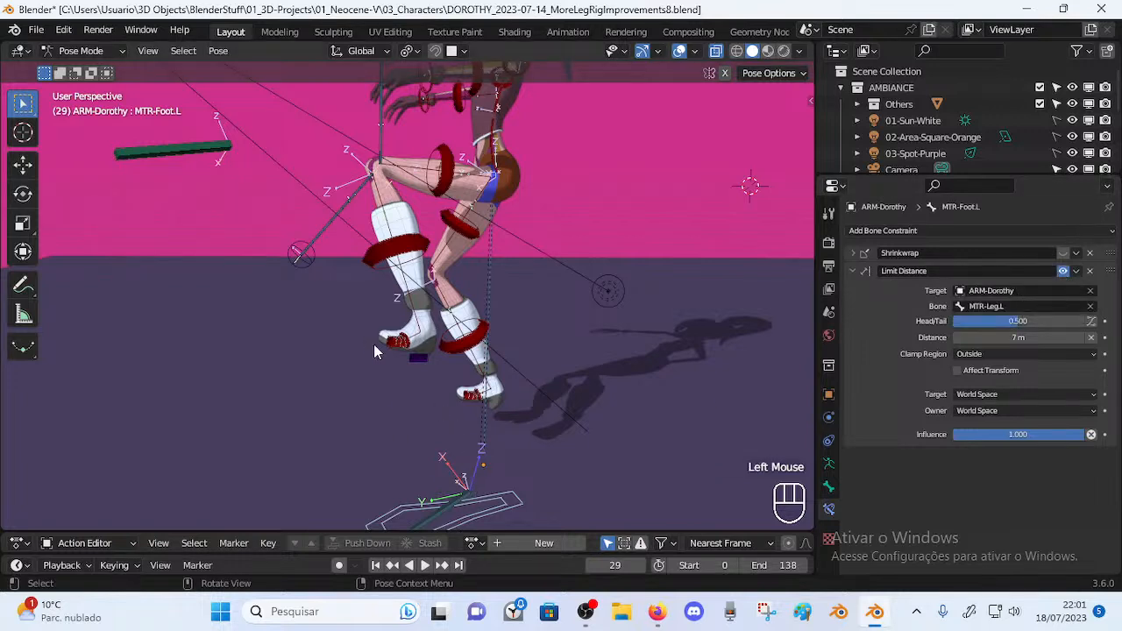
{"action": "left_click", "coordinate": [989, 359]}
{"action": "left_click", "coordinate": [989, 359]}
{"action": "left_click", "coordinate": [198, 151]}
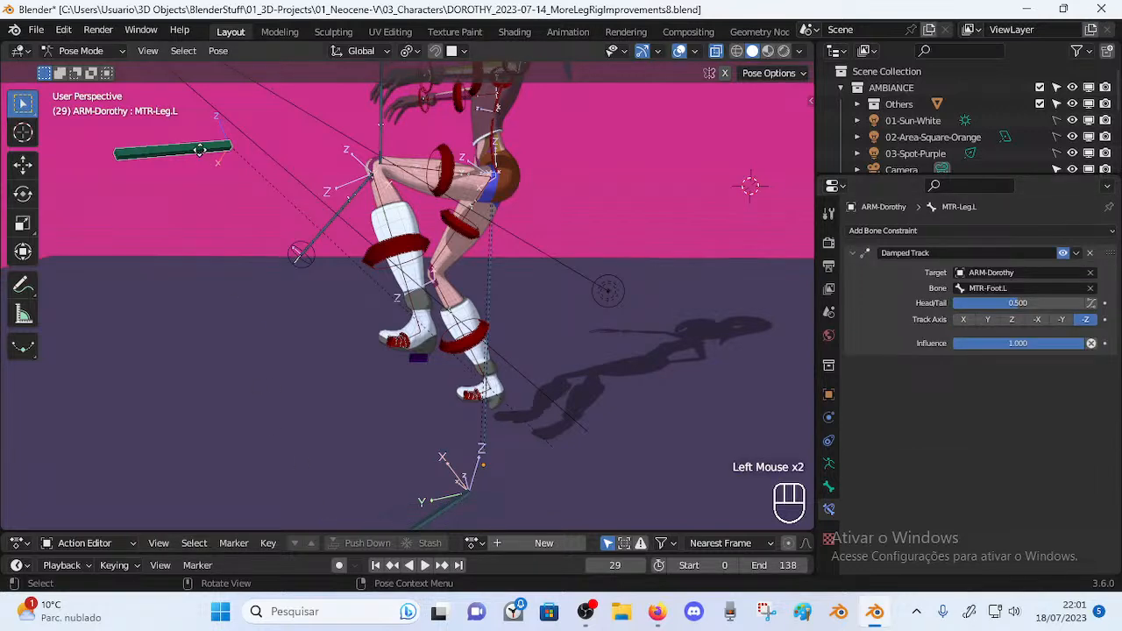
{"action": "key", "text": "g"}
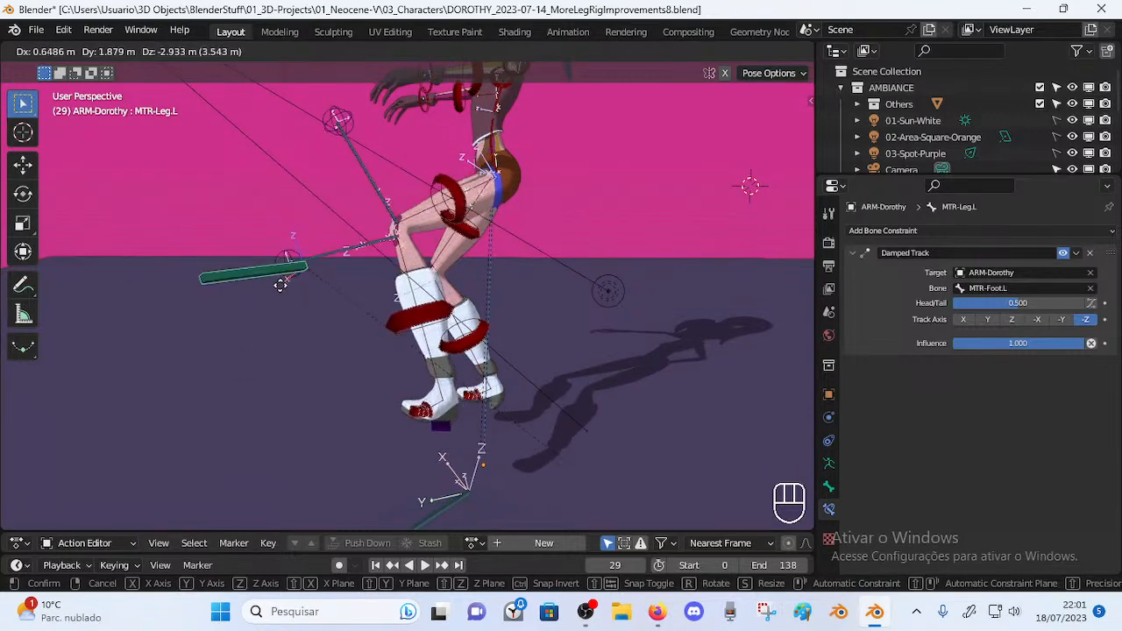
{"action": "left_click", "coordinate": [275, 218]}
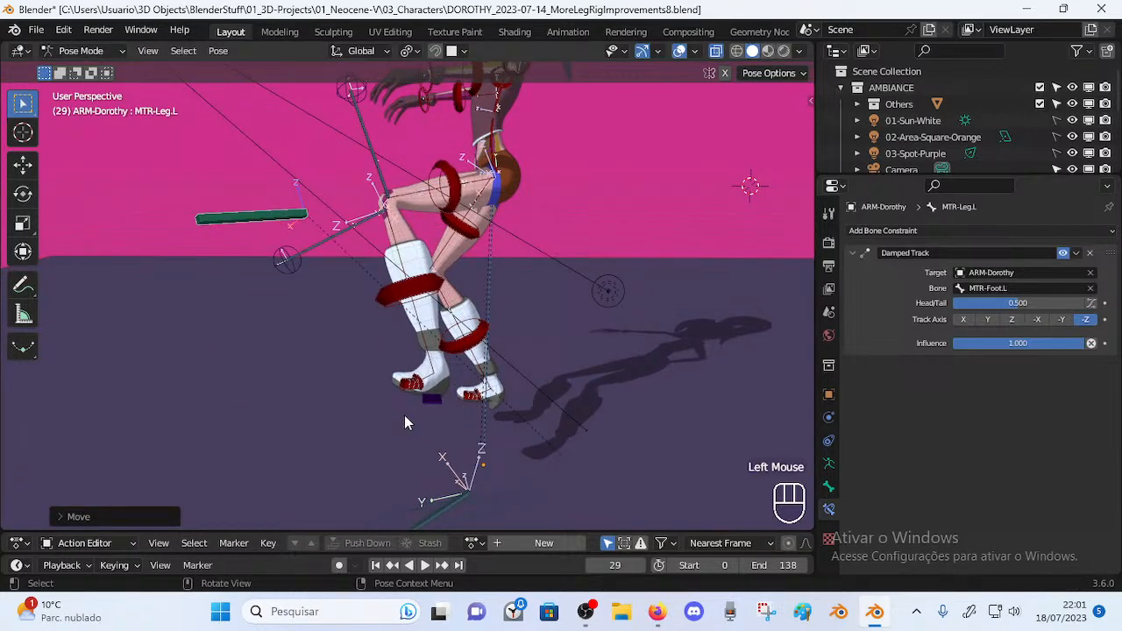
Show the Limit Distance (3D Cursor Corrector) constraint of DEF-Shin.L, and move MTR-Foot.L up and forward
{"action": "left_click", "coordinate": [408, 286]}
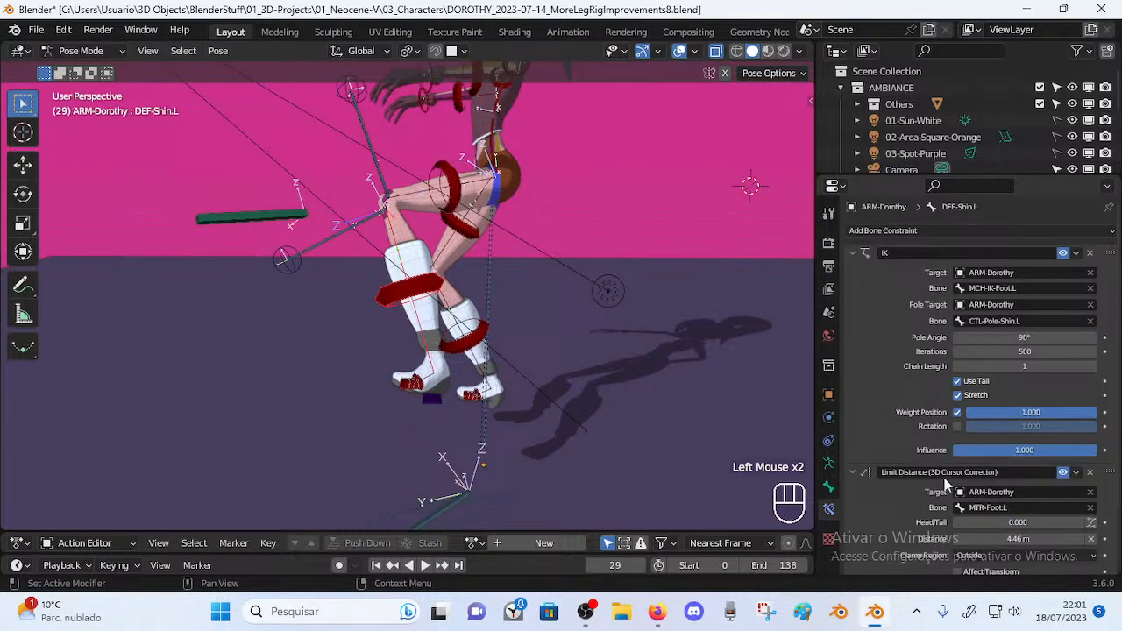
{"action": "scroll", "coordinate": [1037, 517], "scroll_direction": "down", "scroll_amount": 2}
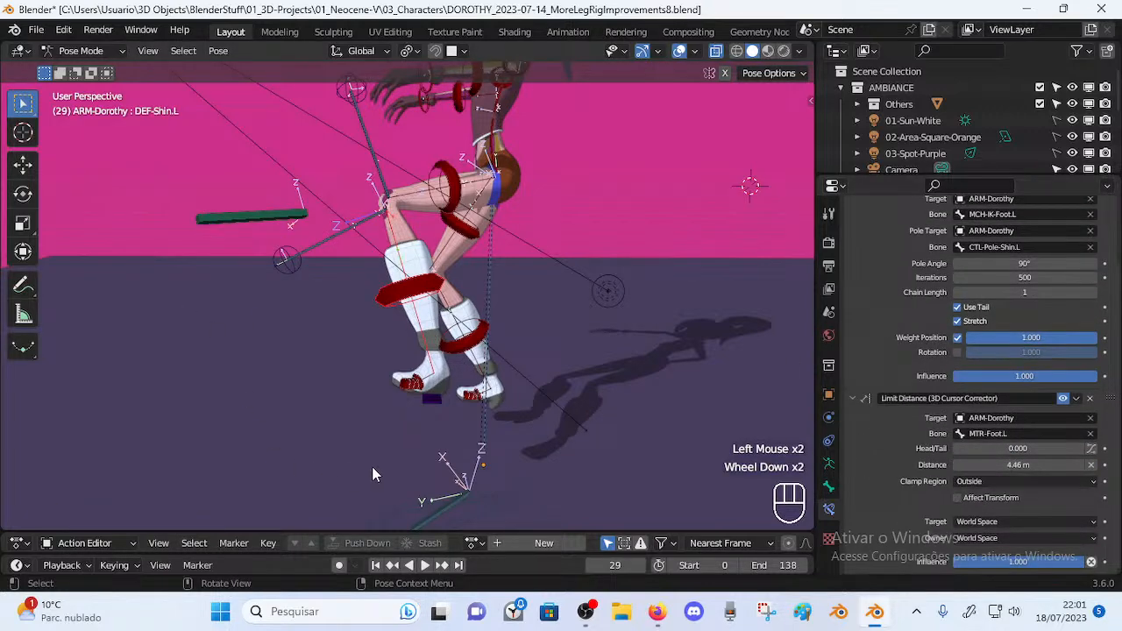
{"action": "left_click", "coordinate": [469, 504]}
{"action": "key", "text": "g"}
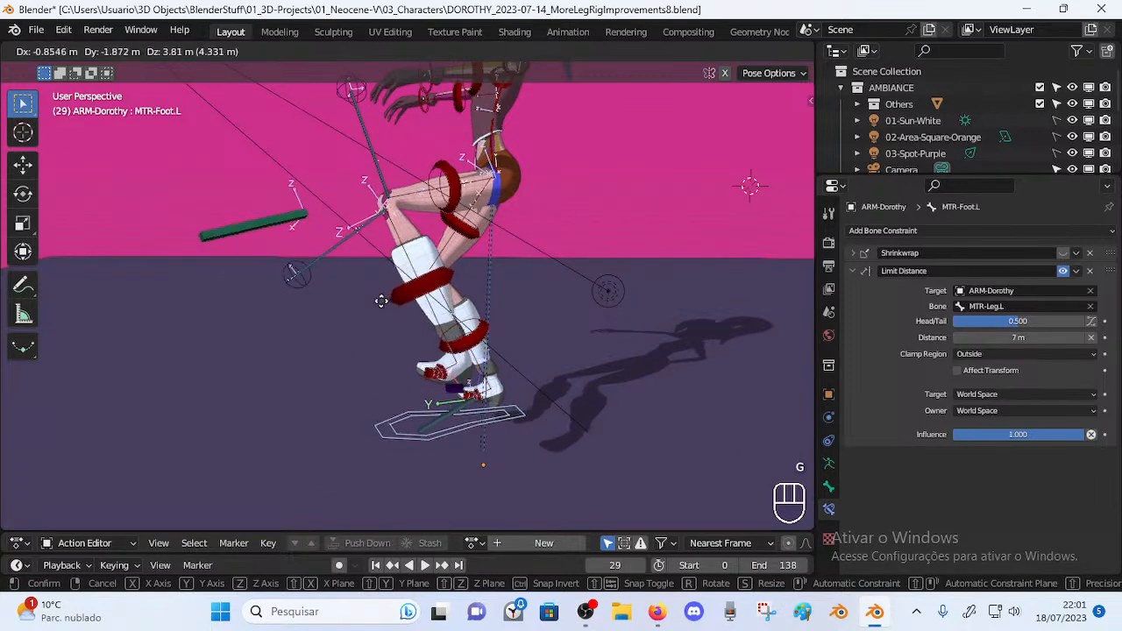
{"action": "left_click", "coordinate": [276, 348]}
Move MTR-Leg.L upward and back with two consecutive moves
{"action": "left_click", "coordinate": [262, 199]}
{"action": "key", "text": "g"}
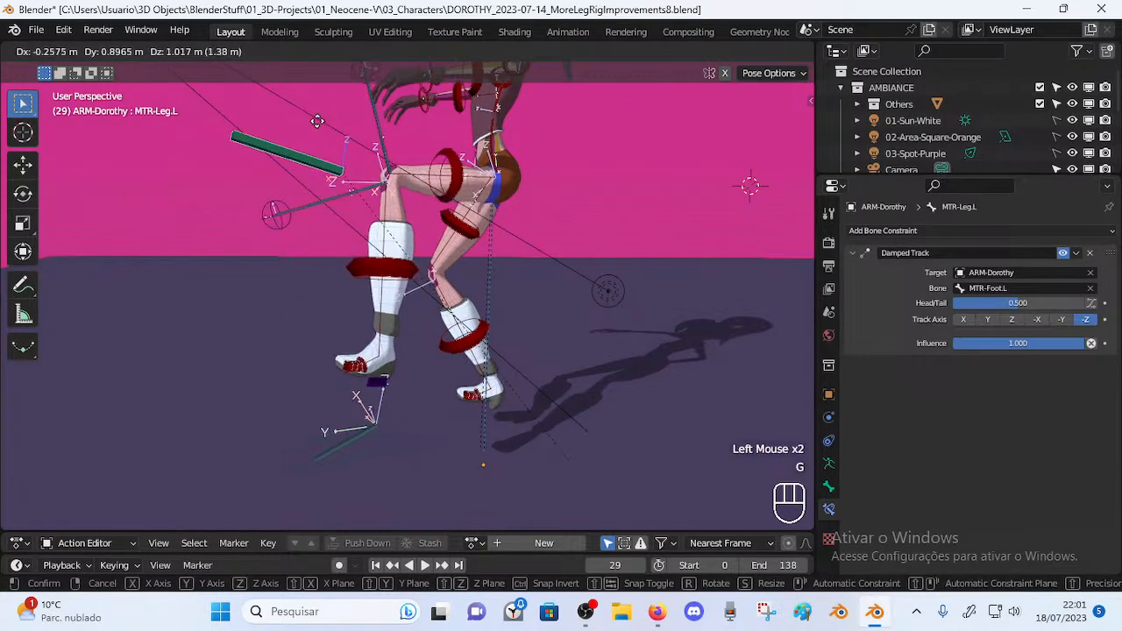
{"action": "left_click", "coordinate": [327, 132]}
{"action": "key", "text": "g"}
{"action": "left_click", "coordinate": [349, 175]}
Select all the pose bones and reset the positions of the left leg controls
{"action": "key", "text": "a"}
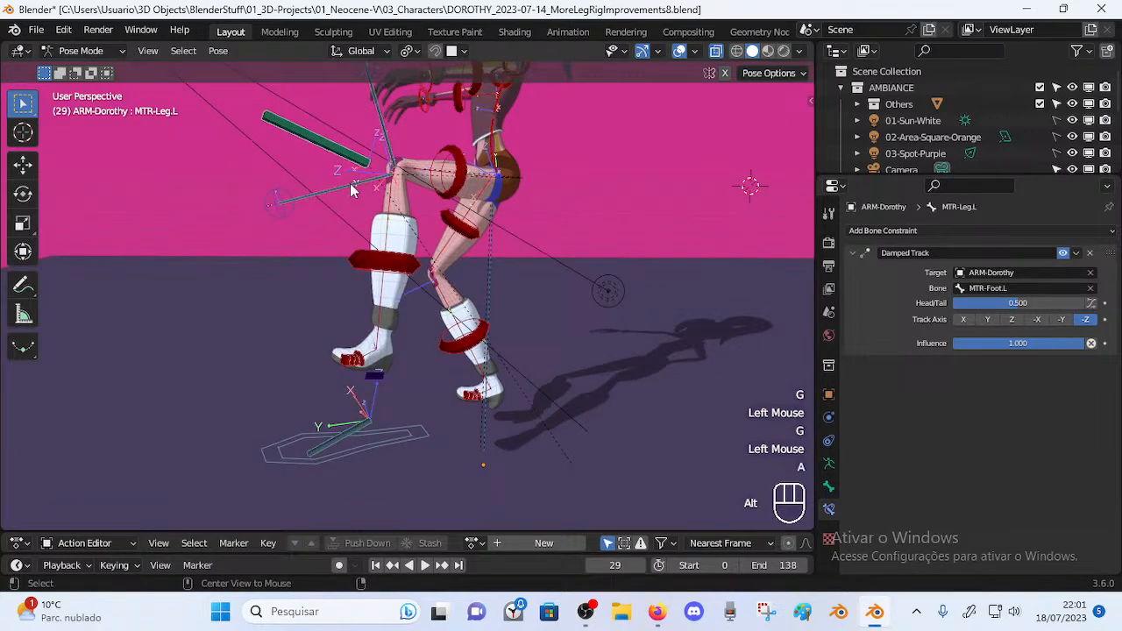
{"action": "key", "text": "alt+q"}
{"action": "key", "text": "alt+q"}
{"action": "key", "text": "alt+q"}
Move MTR-Leg.L around in front of the hip, and move MTR-Foot.L slightly forward
{"action": "key", "text": "g"}
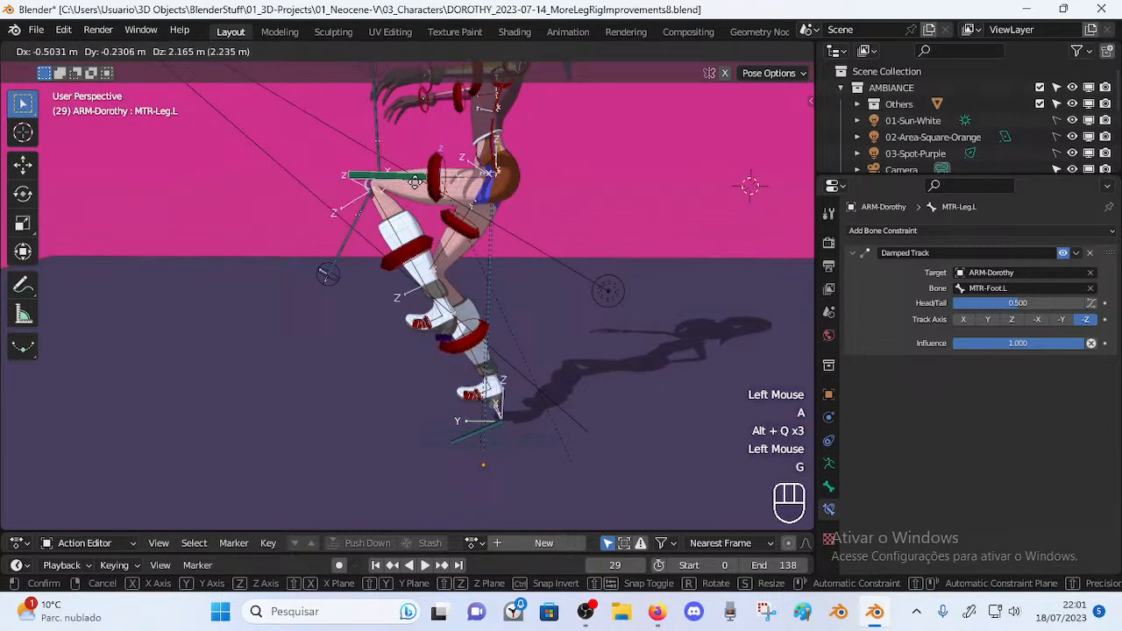
{"action": "left_click", "coordinate": [528, 397]}
{"action": "left_click", "coordinate": [516, 451]}
{"action": "key", "text": "g"}
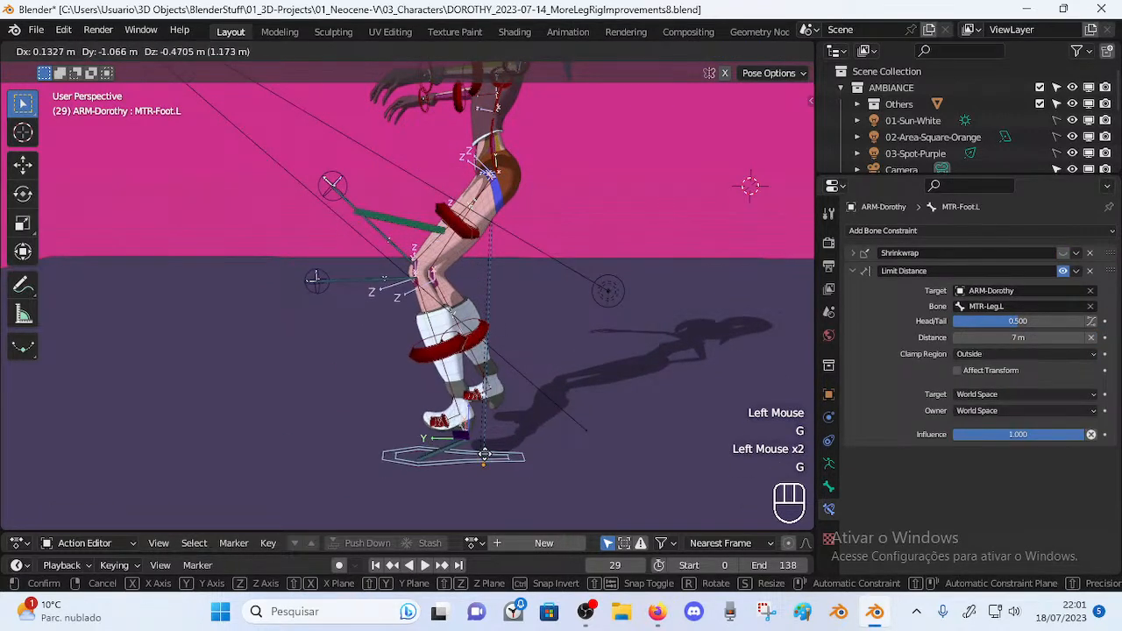
{"action": "left_click", "coordinate": [454, 371]}
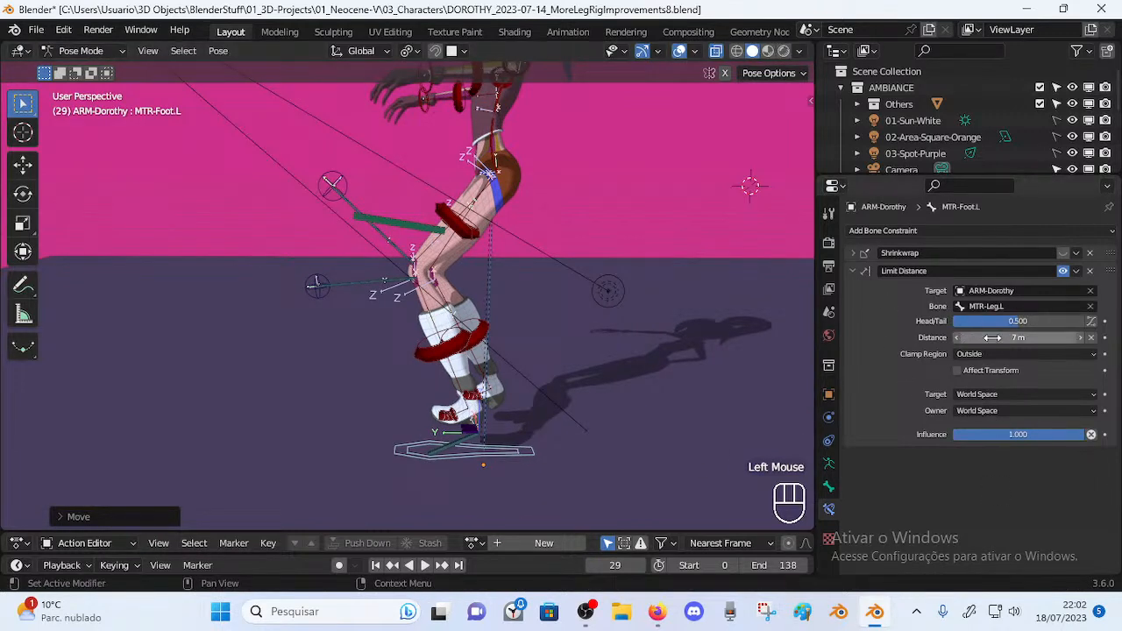
Set the distance of MTR-Foot.L's Limit Distance constraint to 5.4 m and move the foot control forward and back
{"action": "left_click_drag", "start_coordinate": [1017, 337], "coordinate": [979, 338]}
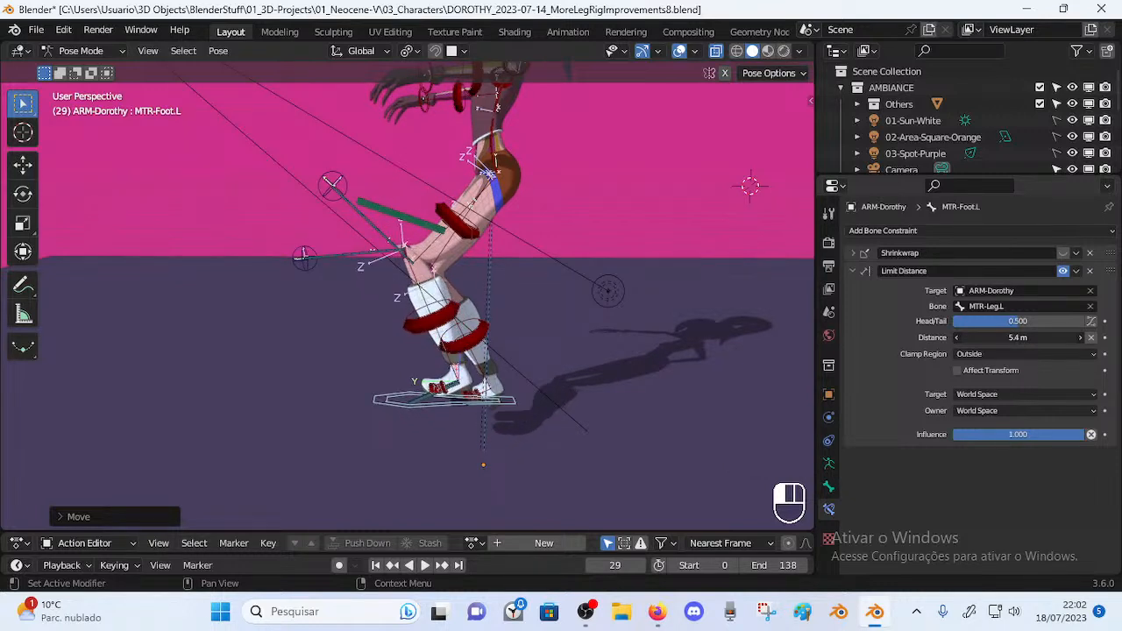
{"action": "left_click", "coordinate": [469, 407]}
{"action": "key", "text": "g"}
{"action": "left_click", "coordinate": [498, 409]}
{"action": "left_click", "coordinate": [445, 400]}
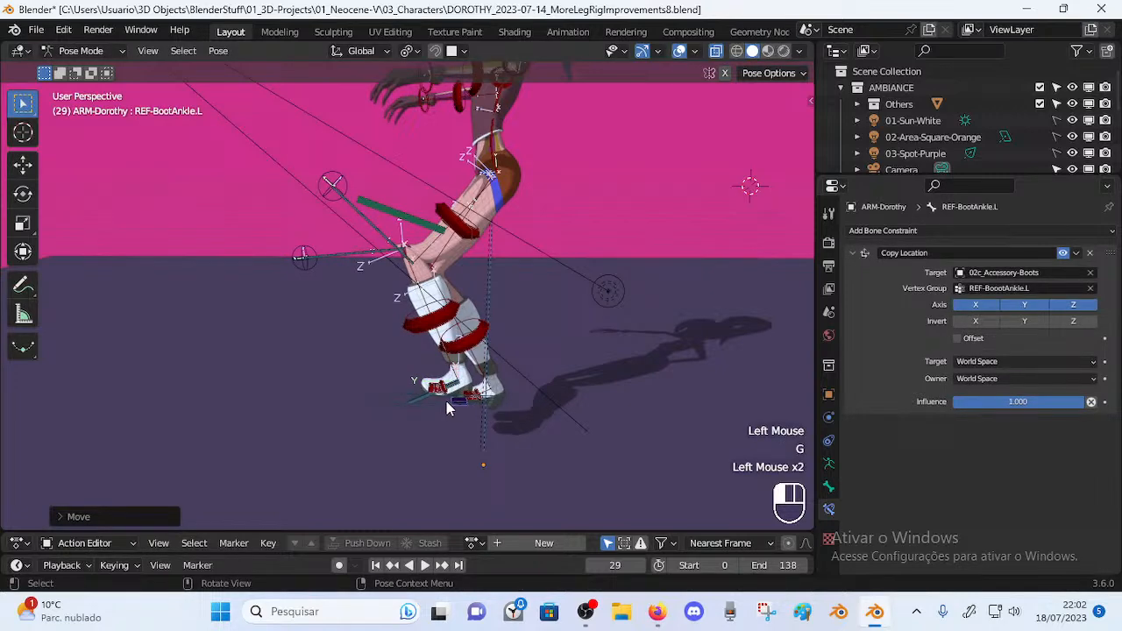
{"action": "key", "text": "g"}
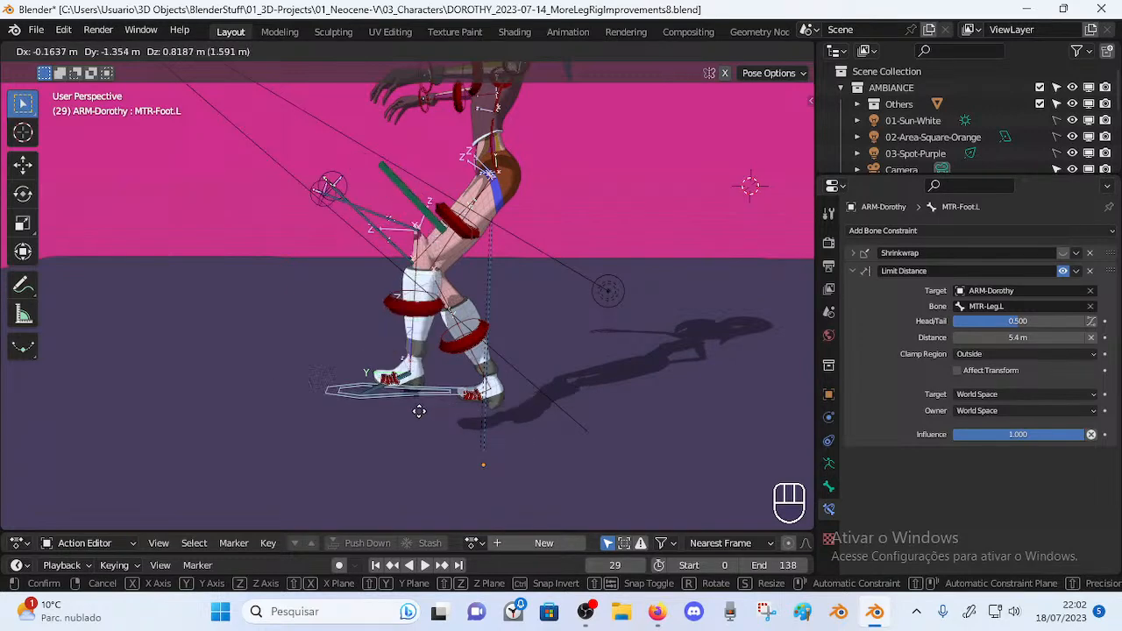
{"action": "left_click", "coordinate": [589, 434]}
Reposition MTR-Leg.L in front of the hip, and move MTR-Foot.L forward and back beneath the character
{"action": "left_click", "coordinate": [403, 267]}
{"action": "key", "text": "g"}
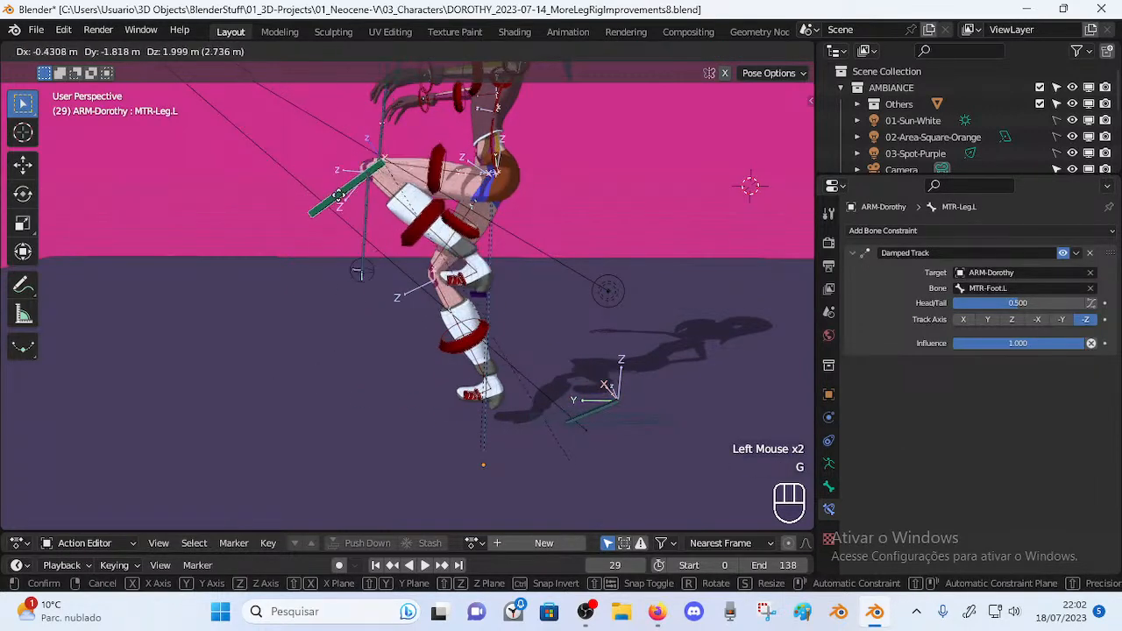
{"action": "left_click", "coordinate": [379, 270]}
{"action": "left_click", "coordinate": [559, 423]}
{"action": "key", "text": "g"}
{"action": "left_click", "coordinate": [274, 437]}
{"action": "key", "text": "g"}
{"action": "left_click", "coordinate": [415, 454]}
Move MTR-Leg.L in front of the left knee and move MTR-Foot.L up and forward
{"action": "left_click", "coordinate": [317, 203]}
{"action": "key", "text": "g"}
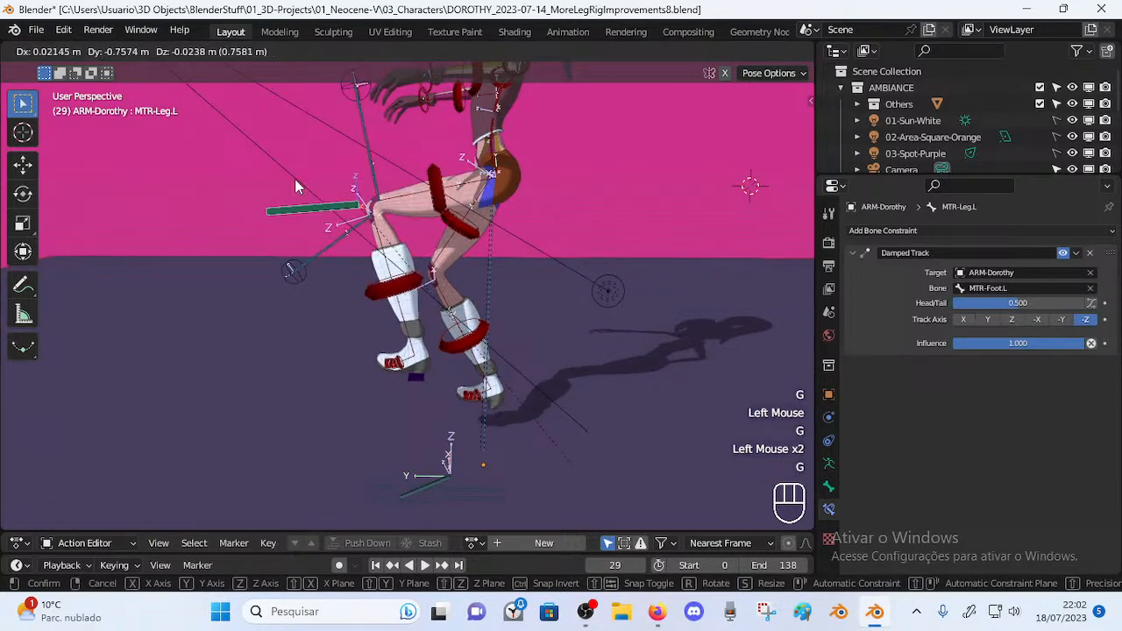
{"action": "left_click", "coordinate": [295, 184]}
{"action": "left_click", "coordinate": [399, 482]}
{"action": "key", "text": "g"}
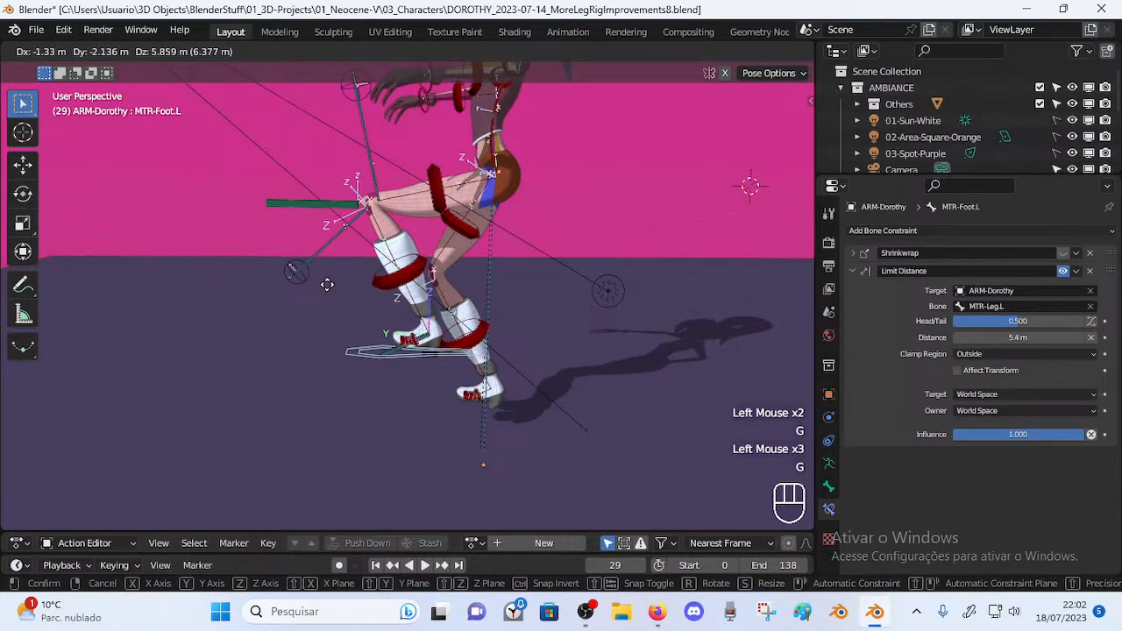
{"action": "left_click", "coordinate": [290, 255]}
Move MTR-Foot.L back beneath the left knee, tilt it around the global X axis and move it again
{"action": "middle_click_drag", "start_coordinate": [348, 366], "coordinate": [366, 361]}
{"action": "key", "text": "g"}
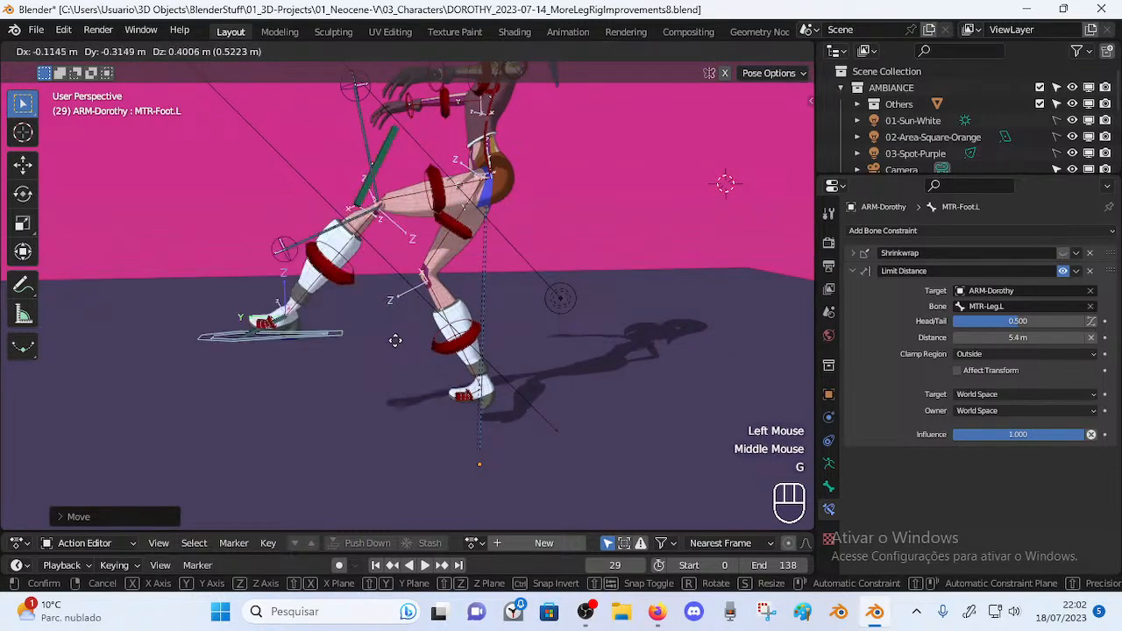
{"action": "left_click", "coordinate": [393, 371]}
{"action": "key", "text": "r"}
{"action": "key", "text": "x"}
{"action": "left_click", "coordinate": [390, 373]}
{"action": "key", "text": "g"}
{"action": "left_click", "coordinate": [426, 344]}
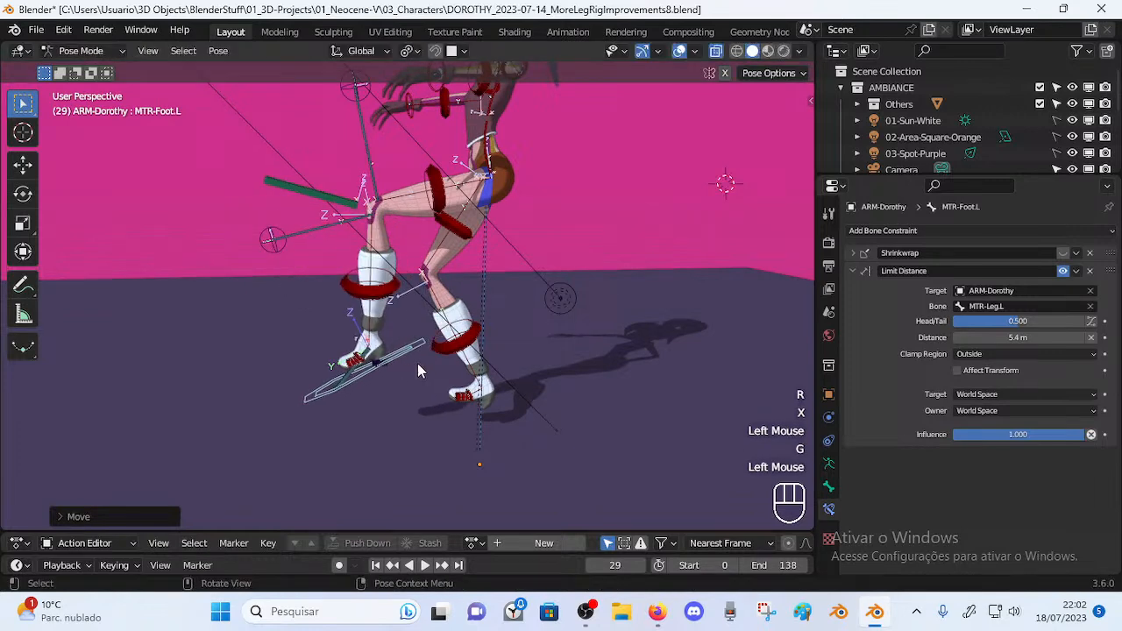
Alternate X-axis rotations of MTR-Foot.L with moves backward and forward to swing the lower leg
{"action": "key", "text": "r"}
{"action": "key", "text": "x"}
{"action": "left_click", "coordinate": [382, 369]}
{"action": "key", "text": "g"}
{"action": "left_click", "coordinate": [449, 363]}
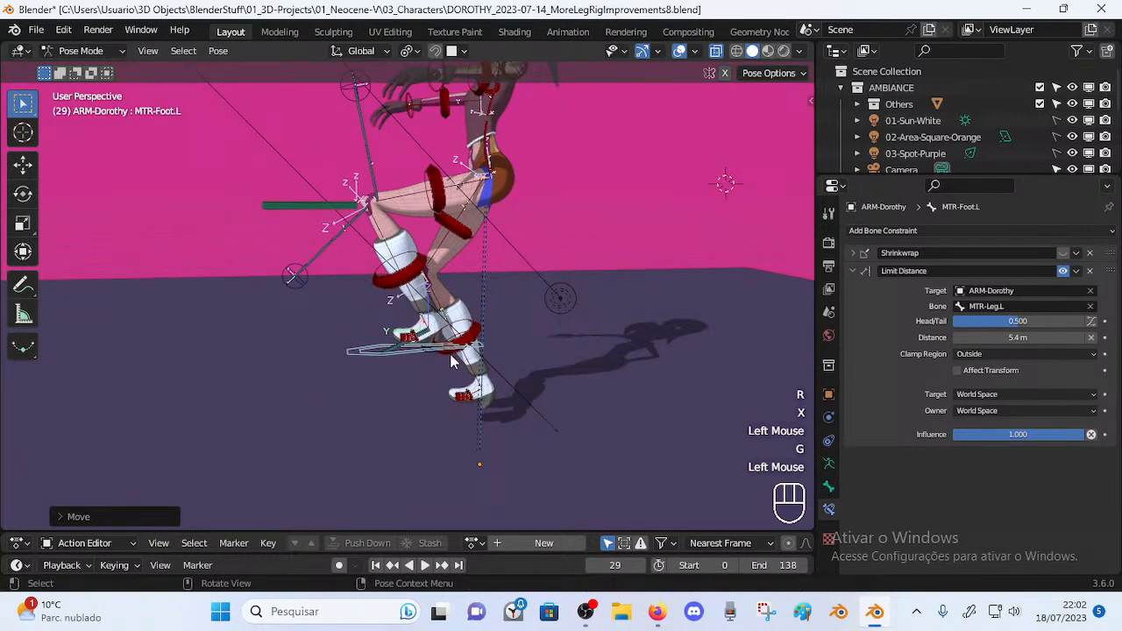
{"action": "key", "text": "r"}
{"action": "key", "text": "x"}
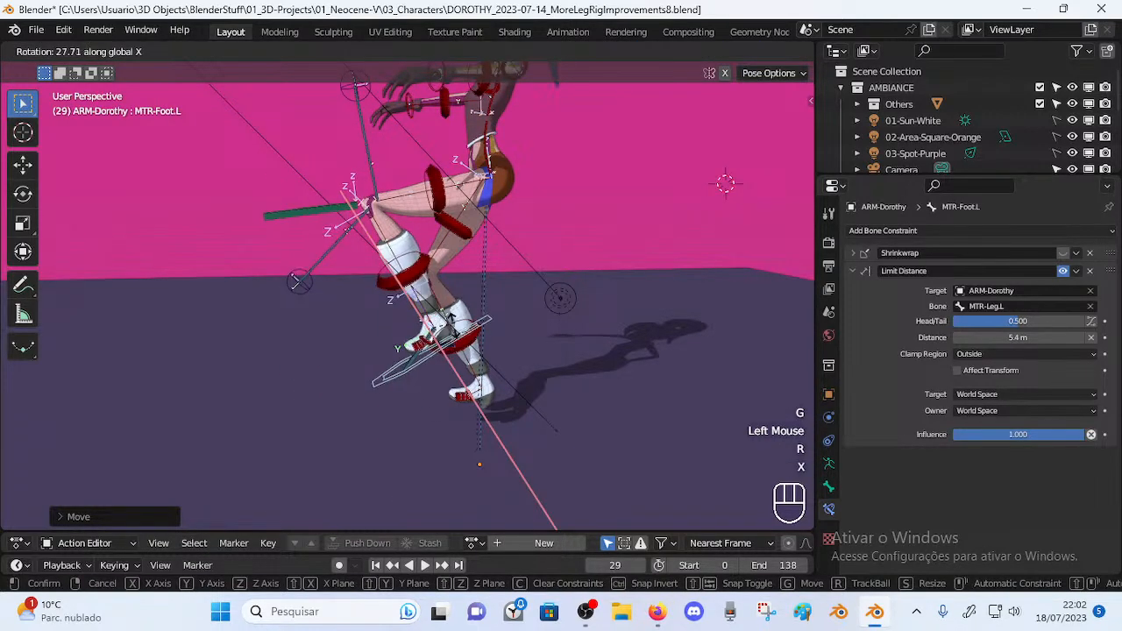
{"action": "left_click", "coordinate": [298, 282]}
{"action": "key", "text": "g"}
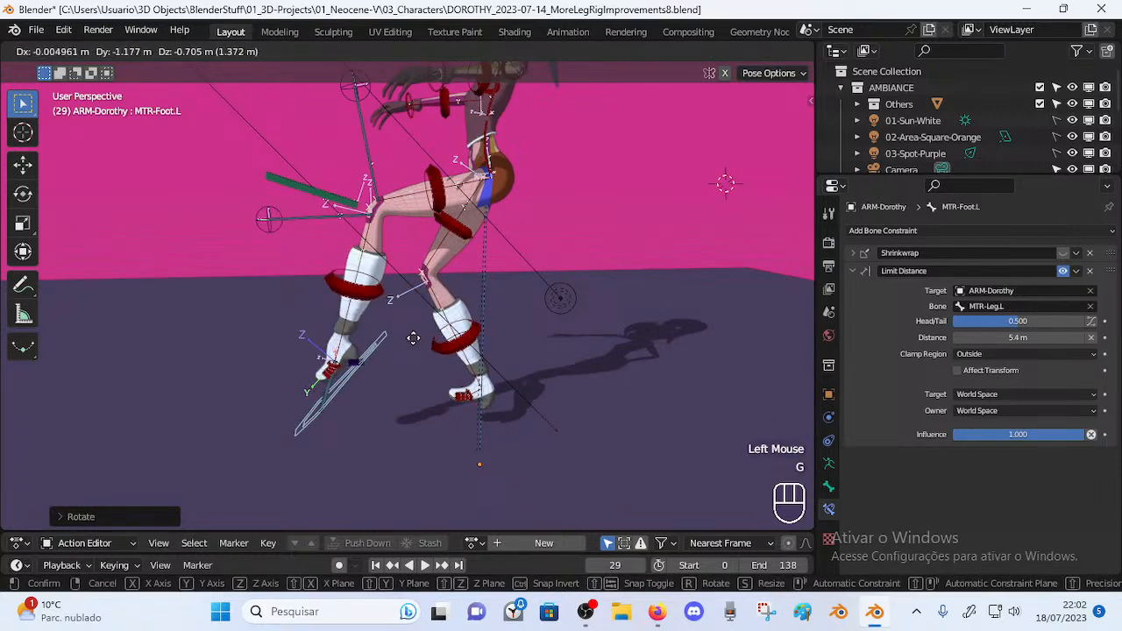
{"action": "left_click", "coordinate": [270, 221]}
Rotate MTR-Foot.L around the global X and Z axes and move it slightly back toward the standing leg
{"action": "key", "text": "r"}
{"action": "key", "text": "x"}
{"action": "left_click", "coordinate": [424, 382]}
{"action": "key", "text": "r"}
{"action": "key", "text": "z"}
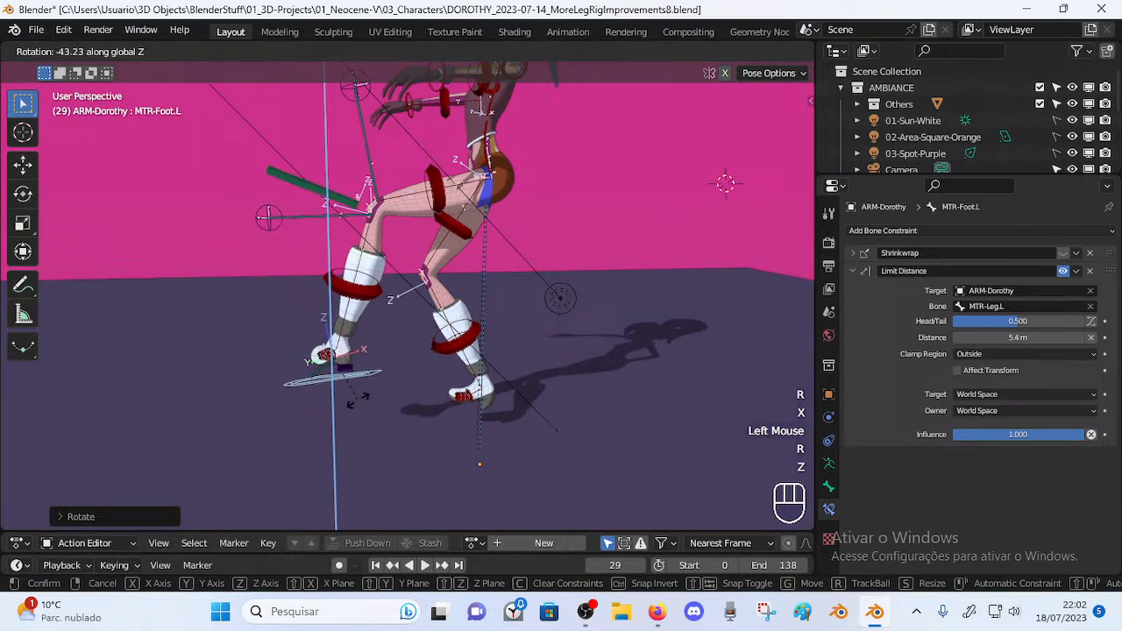
{"action": "left_click", "coordinate": [352, 372]}
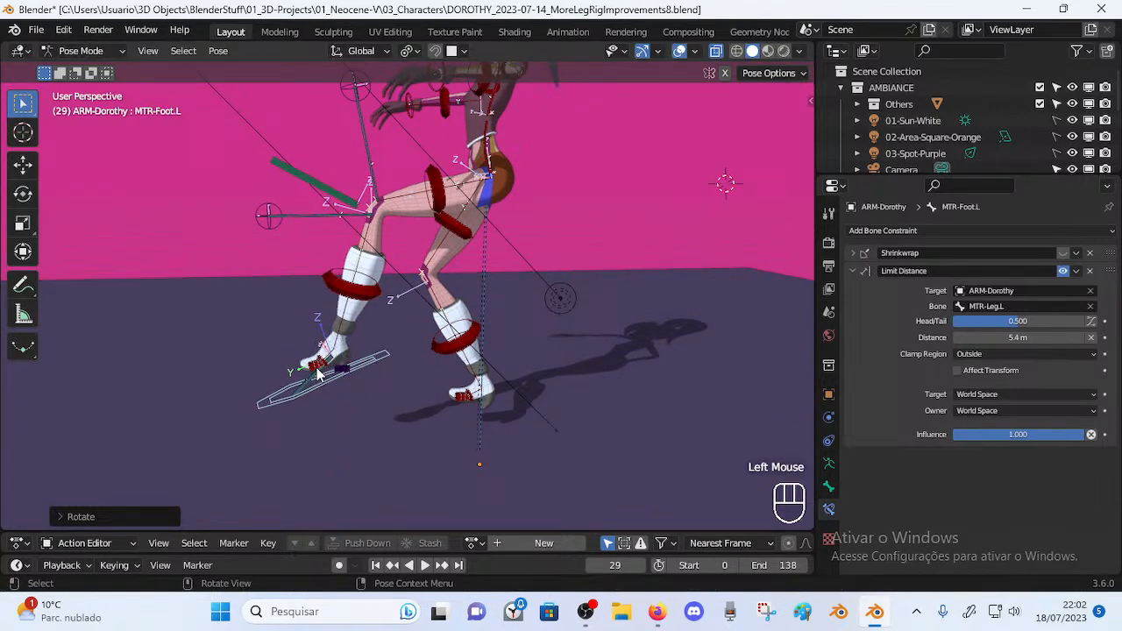
{"action": "key", "text": "g"}
{"action": "left_click", "coordinate": [361, 378]}
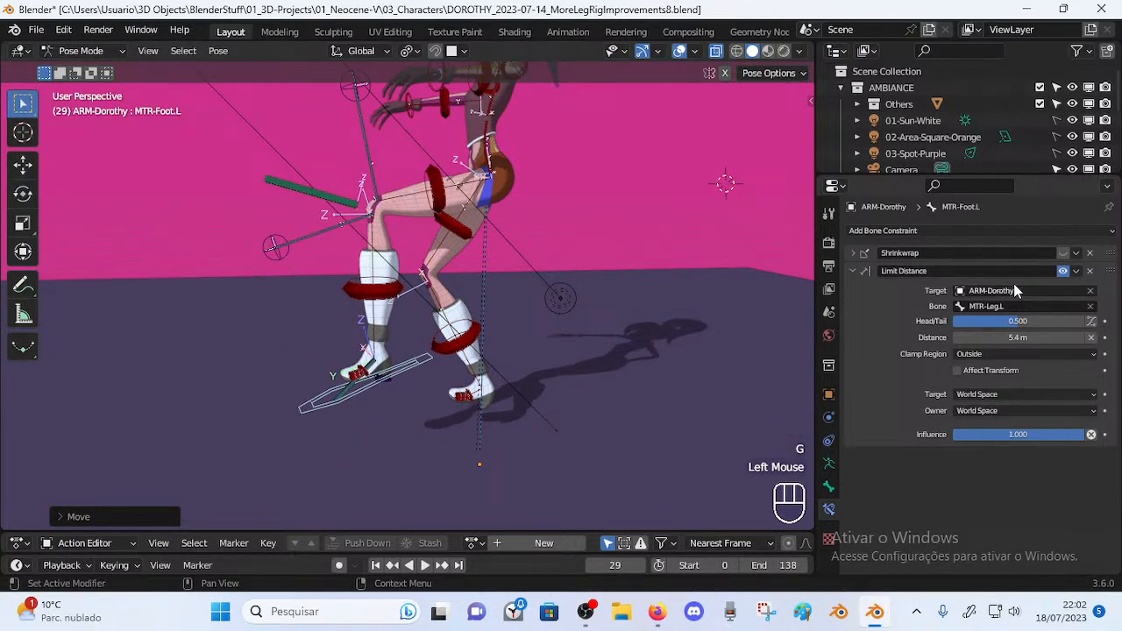
Insert a keyframe on the enabled state of MTR-Foot.L's Limit Distance constraint and toggle the constraint off and on
{"action": "right_click", "coordinate": [1064, 272]}
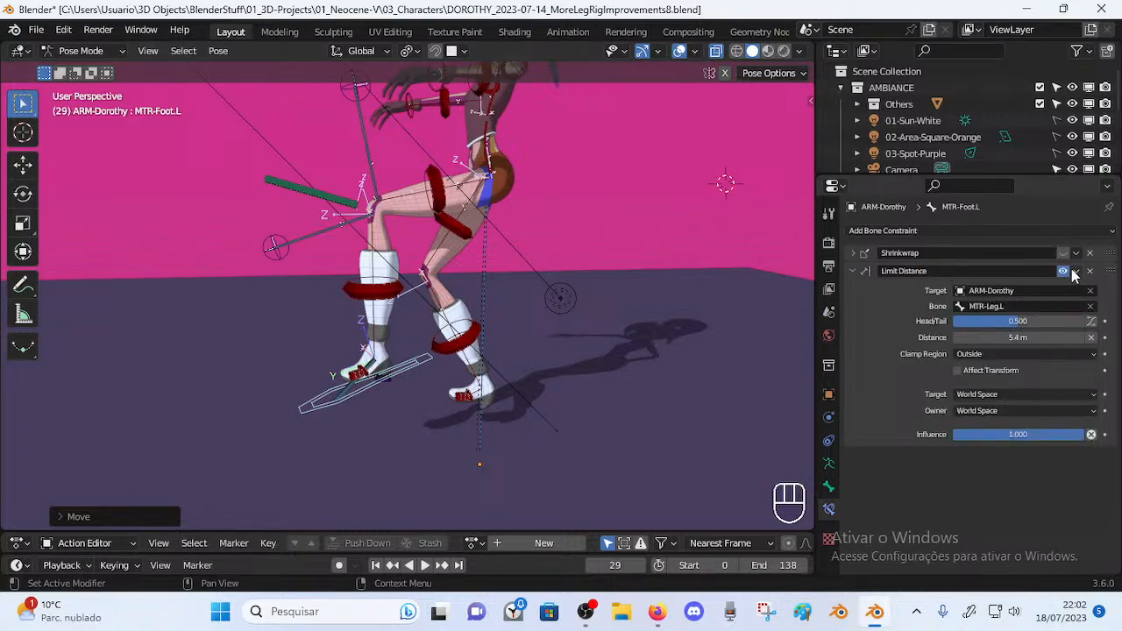
{"action": "right_click", "coordinate": [1064, 273]}
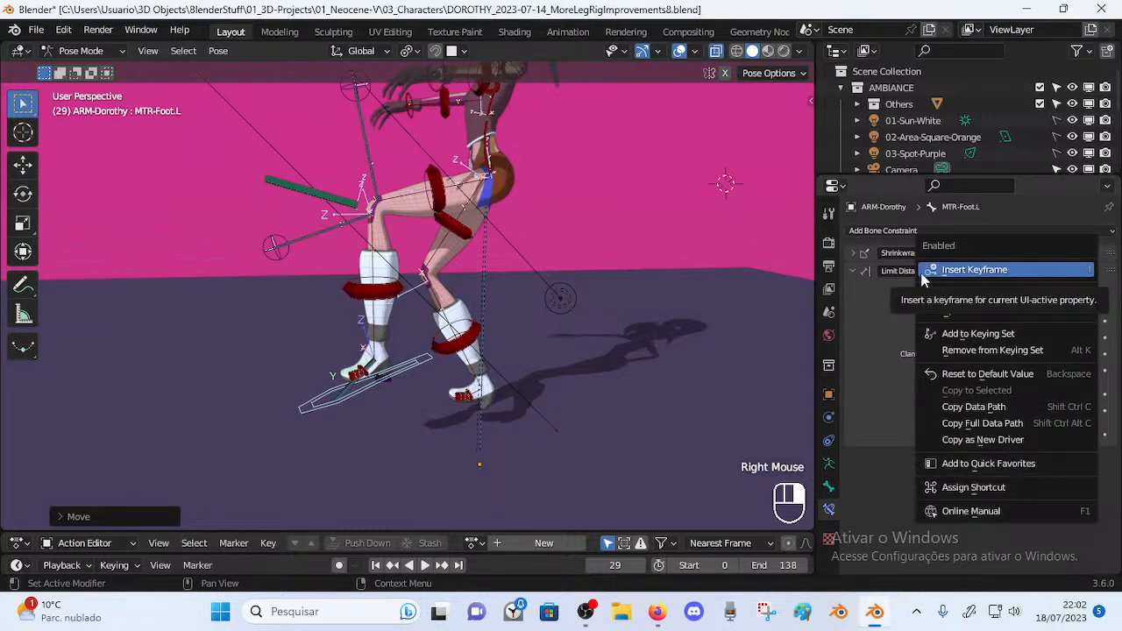
{"action": "left_click", "coordinate": [1026, 273]}
{"action": "left_click", "coordinate": [1063, 272]}
{"action": "left_click", "coordinate": [1063, 273]}
{"action": "left_click", "coordinate": [1063, 273]}
{"action": "left_click", "coordinate": [1063, 272]}
Undo the keyframe and the visibility toggles on MTR-Foot.L's Limit Distance constraint
{"action": "key", "text": "ctrl+z"}
{"action": "key", "text": "ctrl+z"}
{"action": "key", "text": "ctrl+z"}
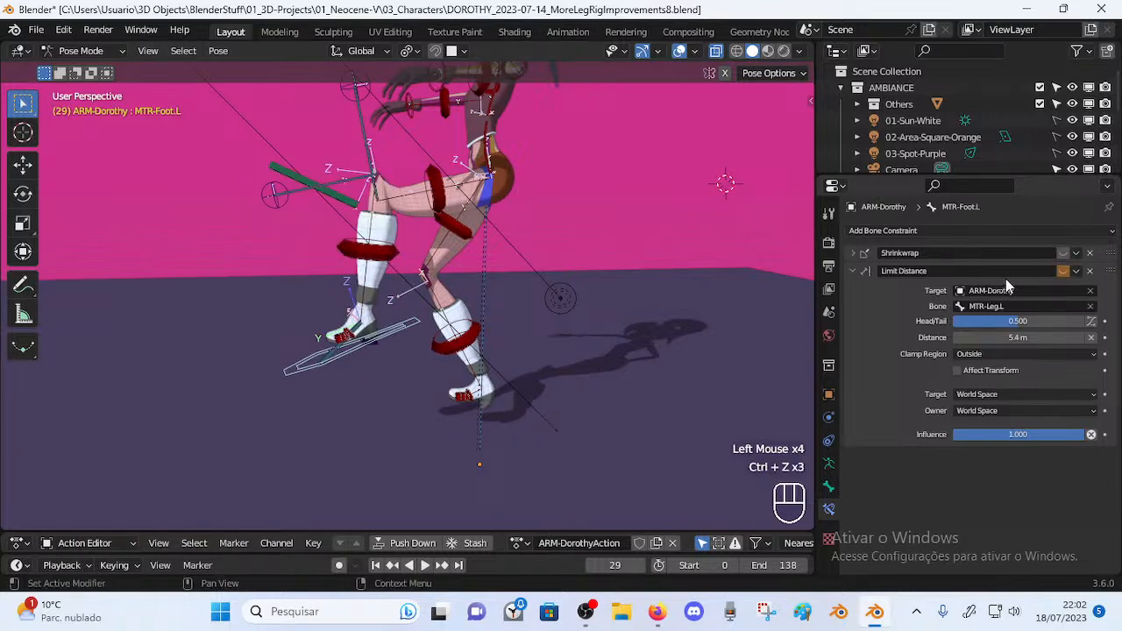
{"action": "key", "text": "ctrl+z"}
{"action": "key", "text": "ctrl+z"}
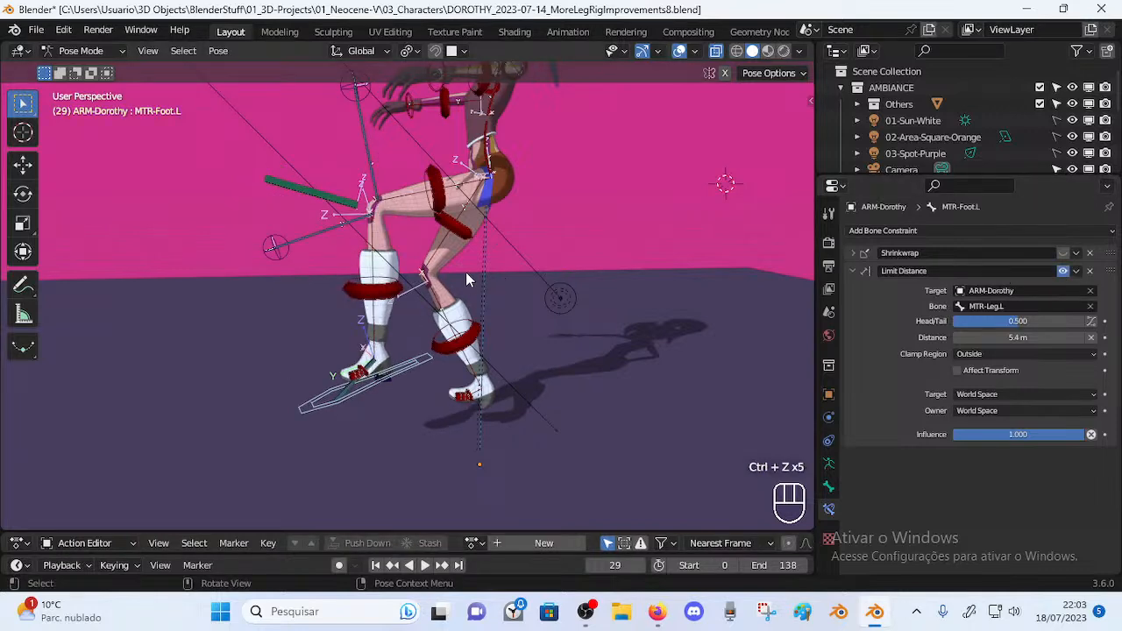
Reposition MTR-Foot.L beneath the character, add MTR-Leg.L to the selection and move both controls slightly forward
{"action": "key", "text": "g"}
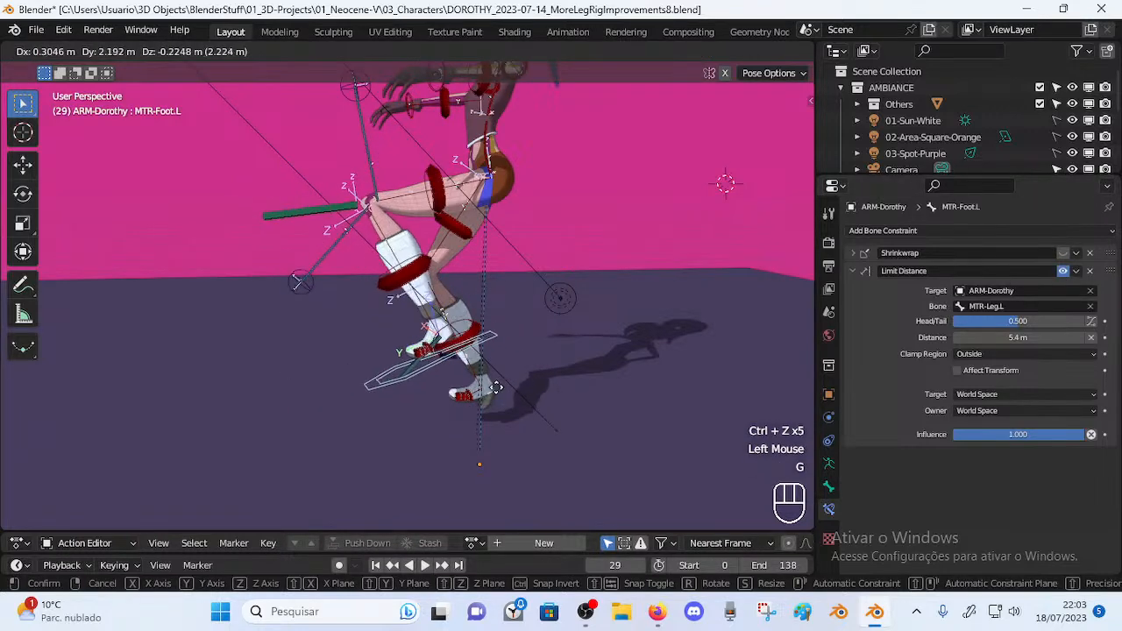
{"action": "left_click", "coordinate": [412, 301]}
{"action": "left_click", "coordinate": [331, 211], "text": "shift"}
{"action": "middle_click_drag", "start_coordinate": [342, 259], "coordinate": [351, 274], "text": "shift"}
{"action": "key", "text": "g"}
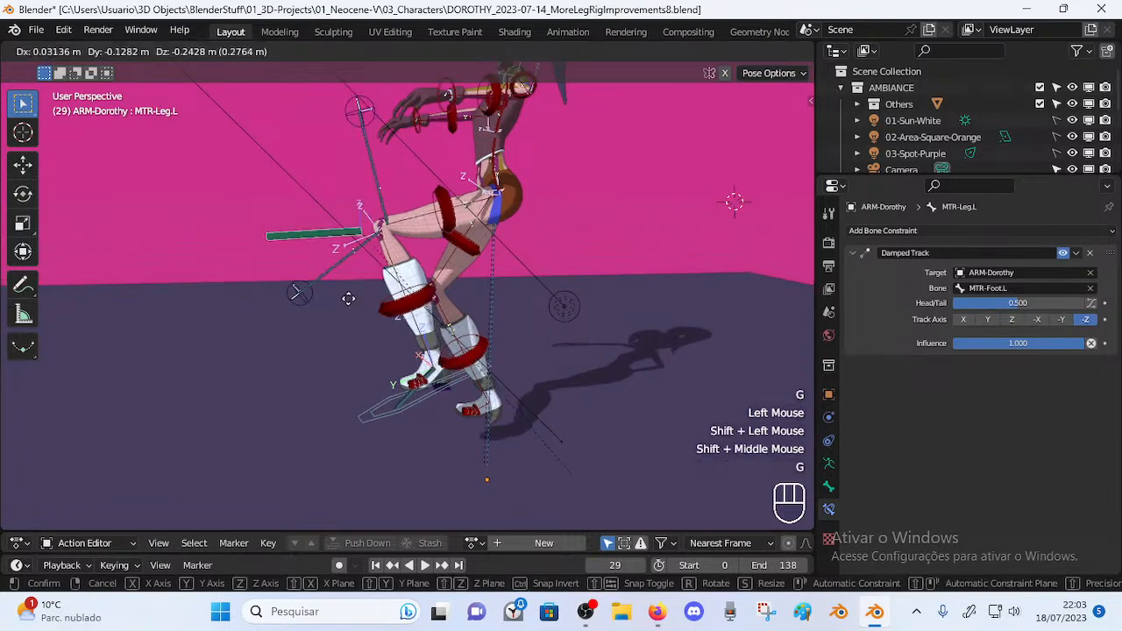
{"action": "left_click", "coordinate": [330, 289]}
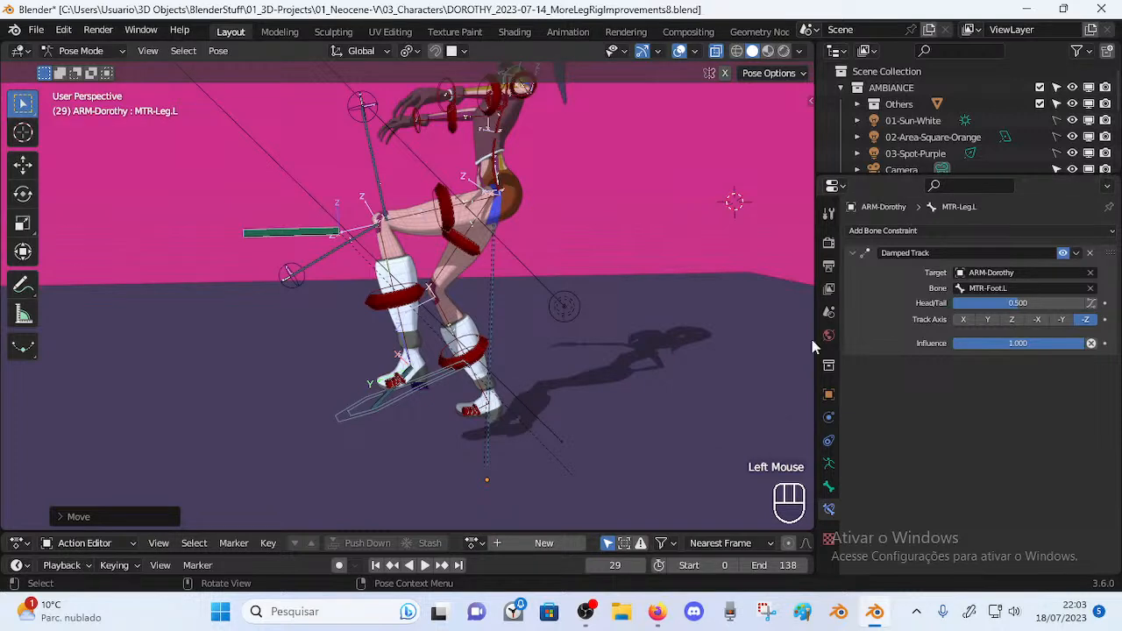
Select MTR-Foot.L and toggle its Limit Distance constraint off and back on
{"action": "left_click", "coordinate": [417, 390]}
{"action": "left_click", "coordinate": [416, 396]}
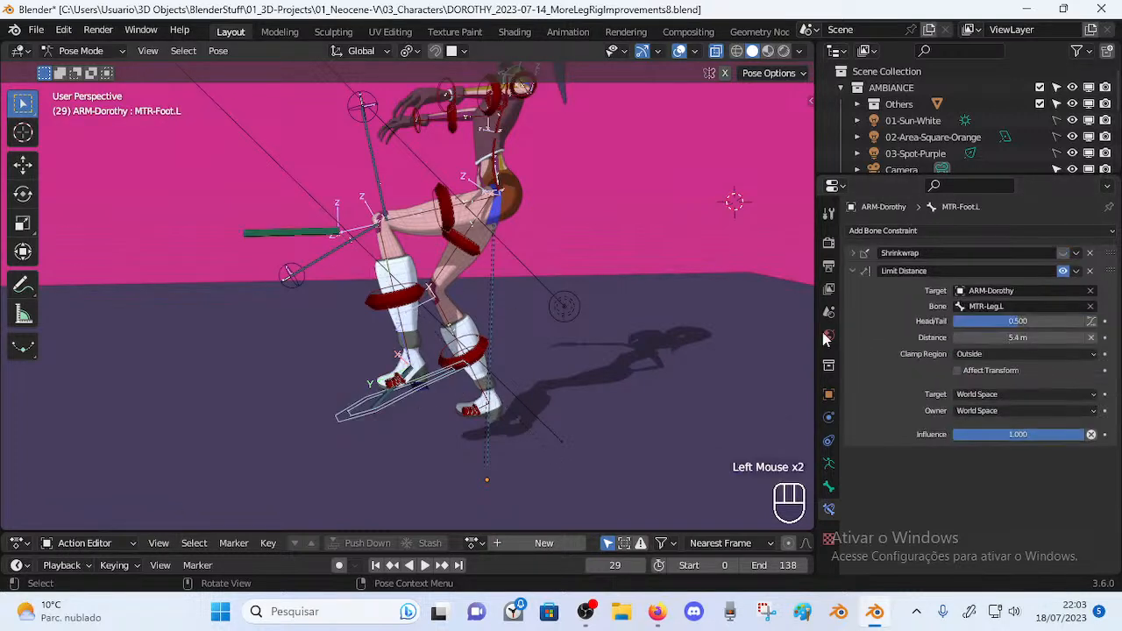
{"action": "left_click", "coordinate": [1064, 273]}
{"action": "left_click", "coordinate": [1064, 273]}
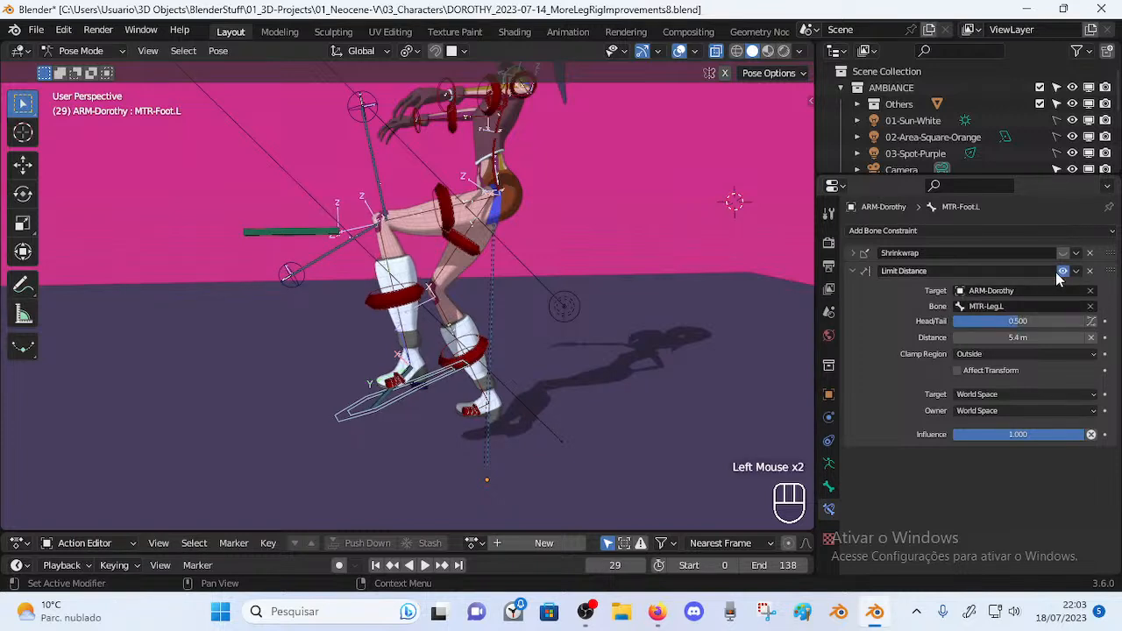
Select DEF-Shin.L and toggle its Limit Distance (3D Cursor Corrector) constraint off and back on
{"action": "left_click", "coordinate": [492, 329]}
{"action": "scroll", "coordinate": [1062, 507], "scroll_direction": "down", "scroll_amount": 2}
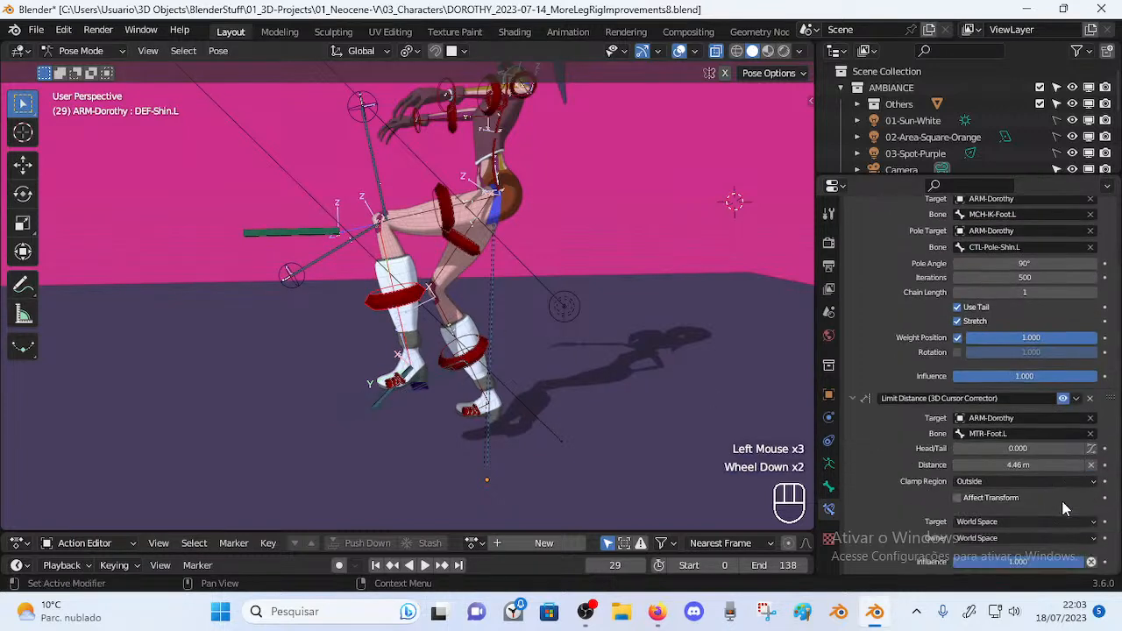
{"action": "left_click", "coordinate": [1065, 399]}
{"action": "left_click", "coordinate": [1064, 399]}
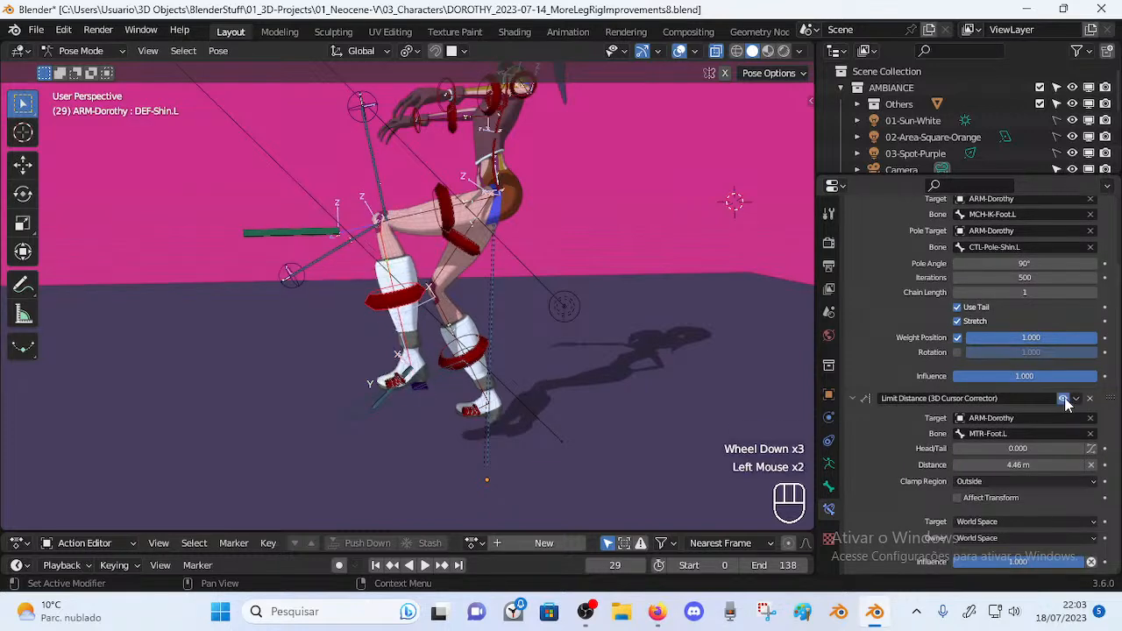
Select MTR-Foot.L, rotate it slightly around the global X axis and move it
{"action": "left_click", "coordinate": [395, 396]}
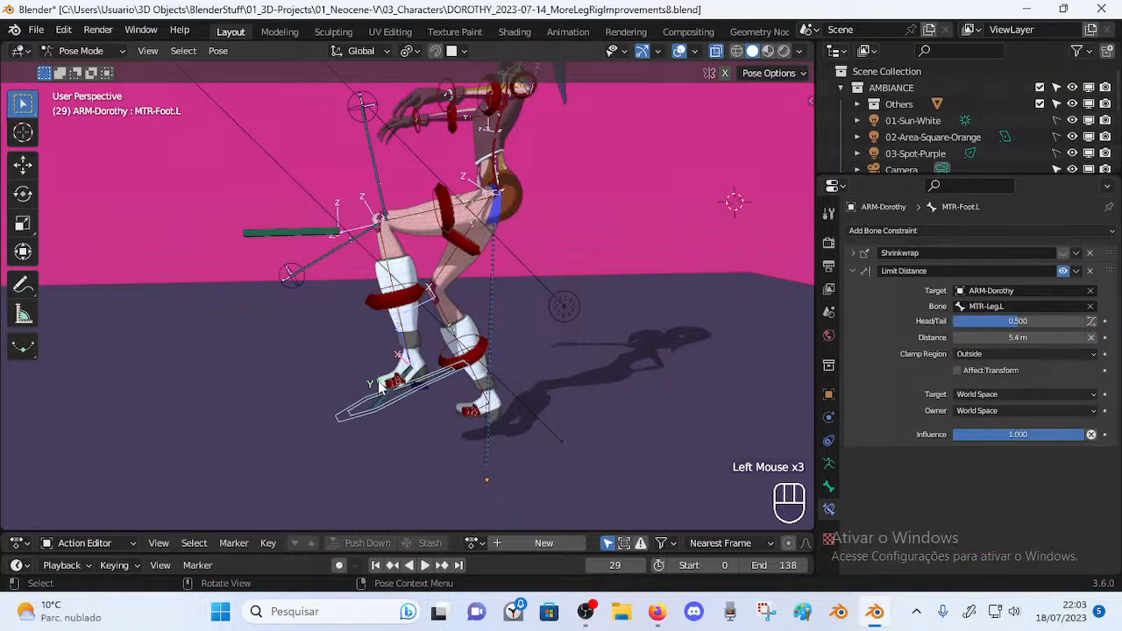
{"action": "key", "text": "r"}
{"action": "key", "text": "x"}
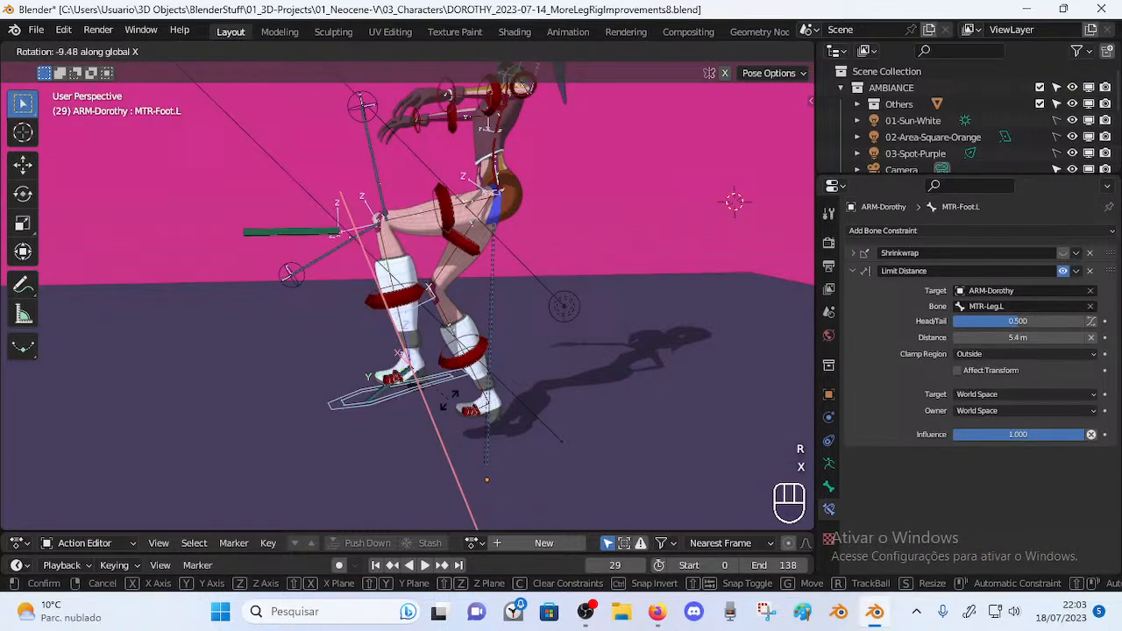
{"action": "left_click", "coordinate": [436, 410]}
{"action": "key", "text": "g"}
{"action": "left_click", "coordinate": [438, 424]}
Move MTR-Foot.L around beneath the left leg and leave it below the left foot
{"action": "middle_click_drag", "start_coordinate": [333, 365], "coordinate": [387, 429]}
{"action": "key", "text": "g"}
{"action": "left_click", "coordinate": [436, 402]}
{"action": "key", "text": "g"}
{"action": "left_click", "coordinate": [384, 427]}
{"action": "key", "text": "g"}
{"action": "left_click", "coordinate": [412, 447]}
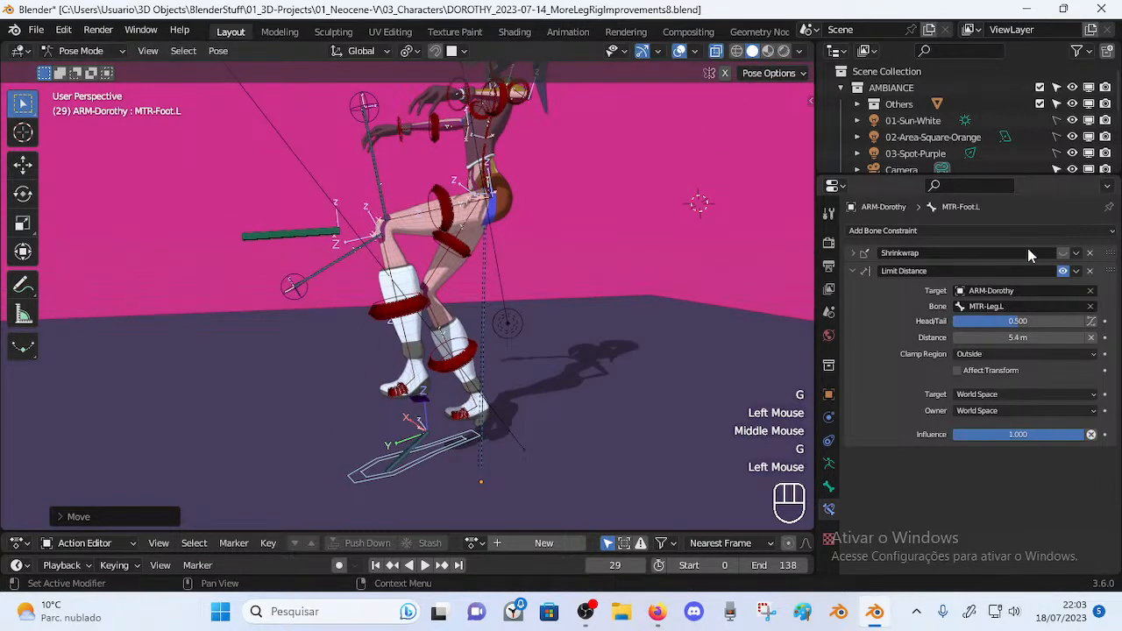
Move MTR-Leg.L farther in front of the left knee, and raise and lower MTR-Foot.L close to the left foot
{"action": "left_click", "coordinate": [333, 235]}
{"action": "key", "text": "g"}
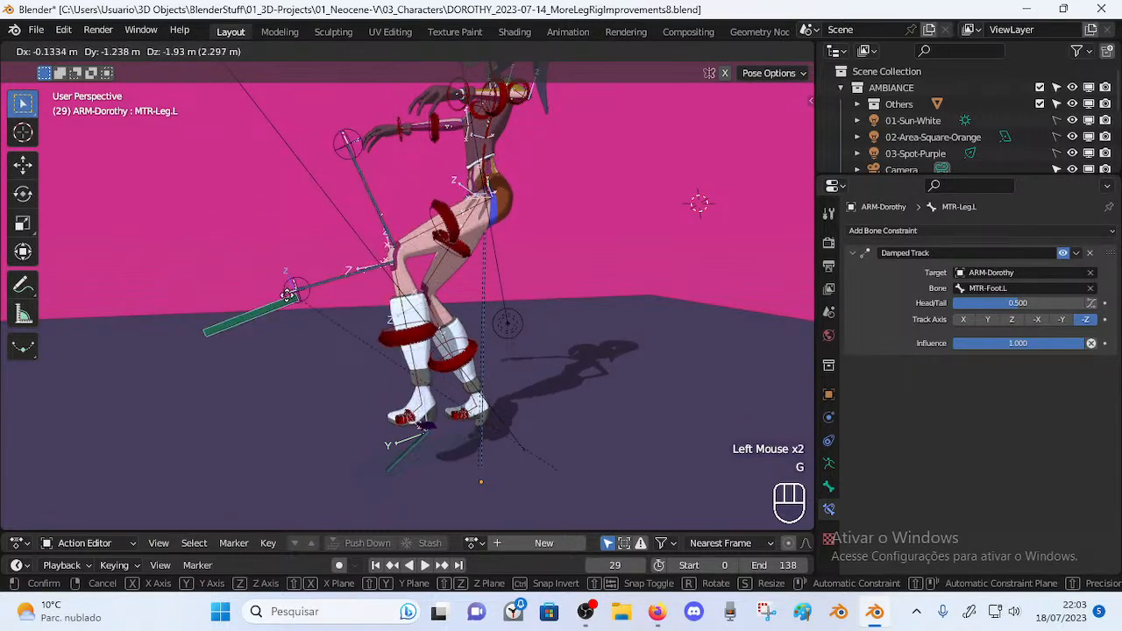
{"action": "left_click", "coordinate": [274, 223]}
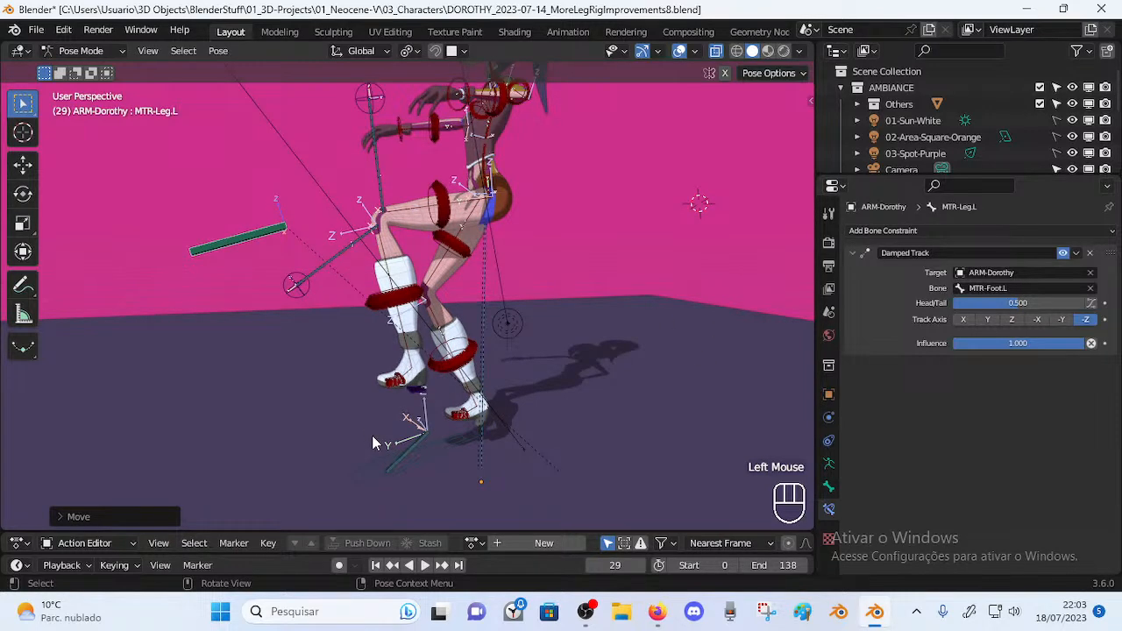
{"action": "left_click", "coordinate": [368, 439]}
{"action": "left_click", "coordinate": [368, 439]}
{"action": "key", "text": "g"}
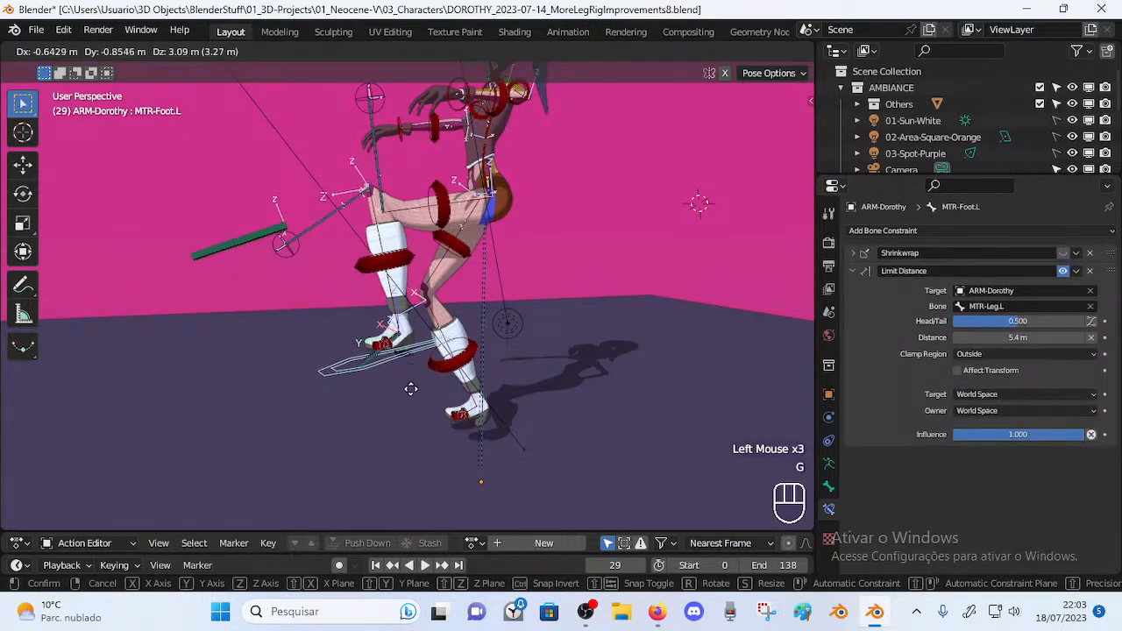
{"action": "left_click", "coordinate": [269, 251]}
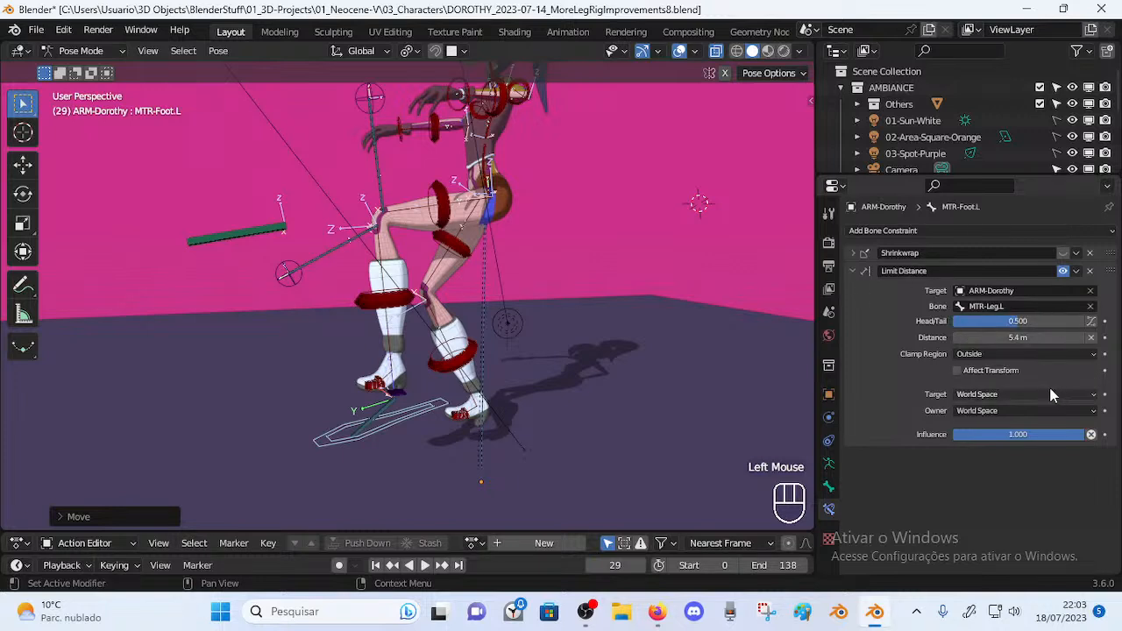
Set the distance of MTR-Foot.L's Limit Distance constraint to 4 m and move the foot control up and down
{"action": "left_click", "coordinate": [379, 423]}
{"action": "left_click", "coordinate": [380, 423]}
{"action": "key", "text": "g"}
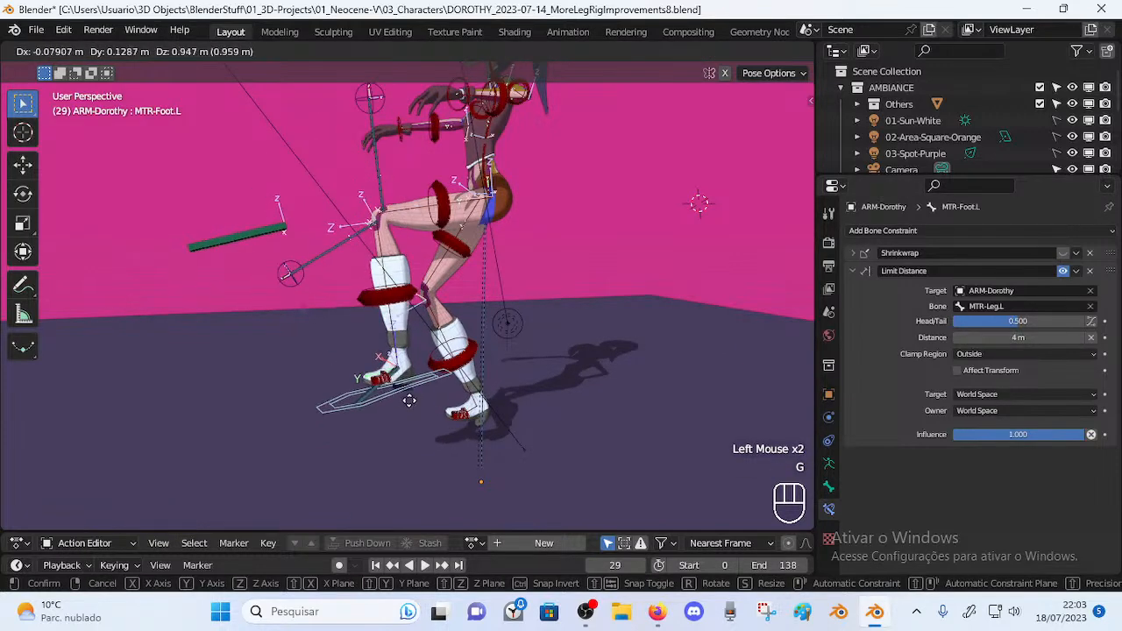
{"action": "left_click", "coordinate": [408, 464]}
Select all the pose bones and reset the left leg and foot controls
{"action": "key", "text": "a"}
{"action": "key", "text": "alt+q"}
{"action": "key", "text": "alt+q"}
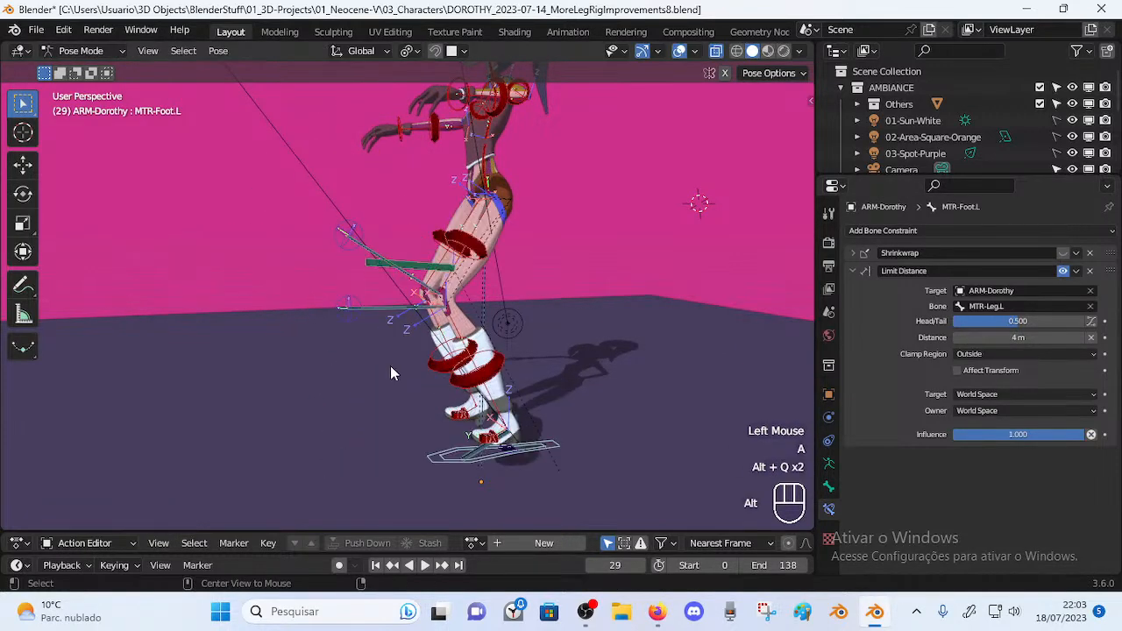
Raise MTR-Leg.L above the left thigh and move MTR-Foot.L up and forward beneath the bent knee
{"action": "left_click", "coordinate": [420, 275]}
{"action": "key", "text": "g"}
{"action": "left_click", "coordinate": [457, 419]}
{"action": "left_click", "coordinate": [457, 419]}
{"action": "key", "text": "g"}
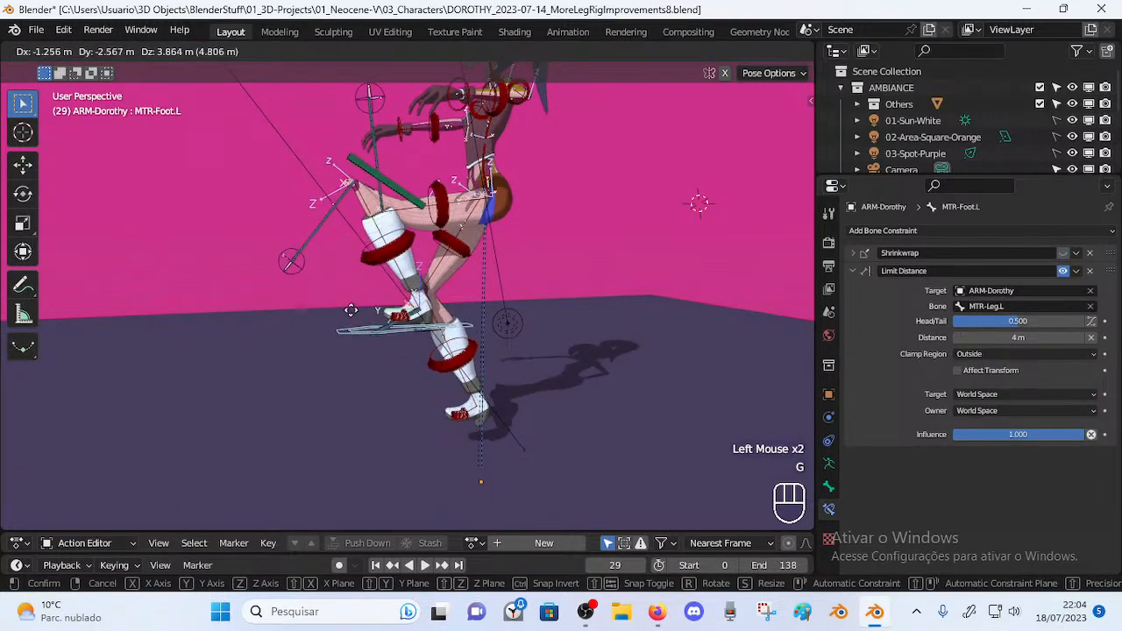
{"action": "left_click", "coordinate": [344, 379]}
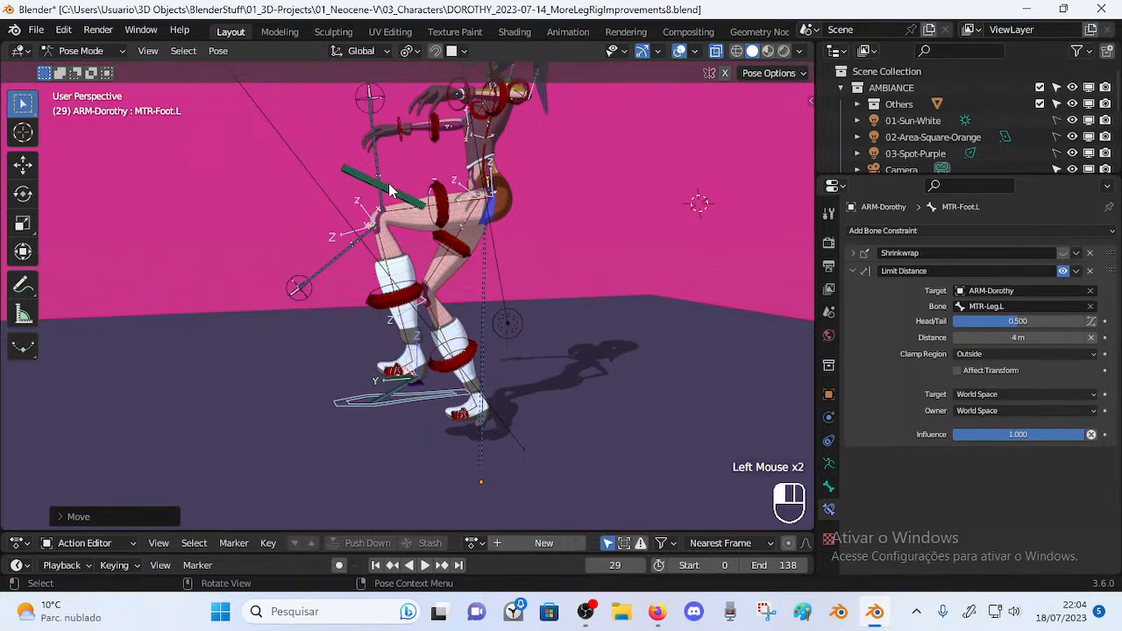
Set the distance of MTR-Foot.L's Limit Distance constraint to 5.3 m and raise the left foot control
{"action": "left_click", "coordinate": [442, 241]}
{"action": "left_click", "coordinate": [396, 403]}
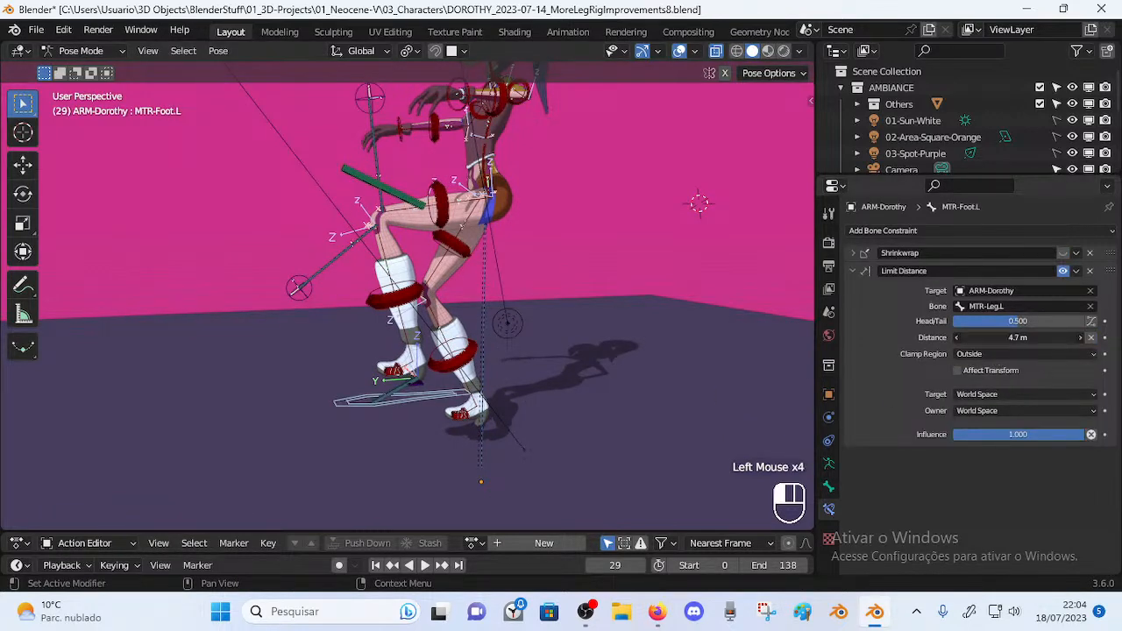
{"action": "key", "text": "g"}
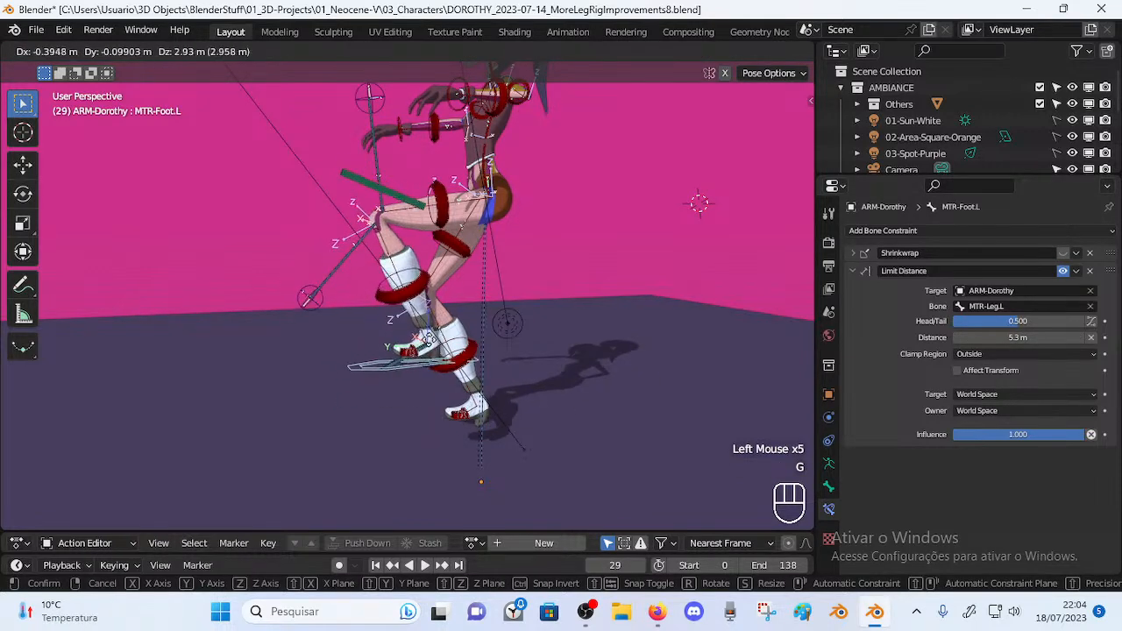
{"action": "left_click", "coordinate": [401, 403]}
{"action": "middle_click_drag", "start_coordinate": [401, 403], "coordinate": [417, 385]}
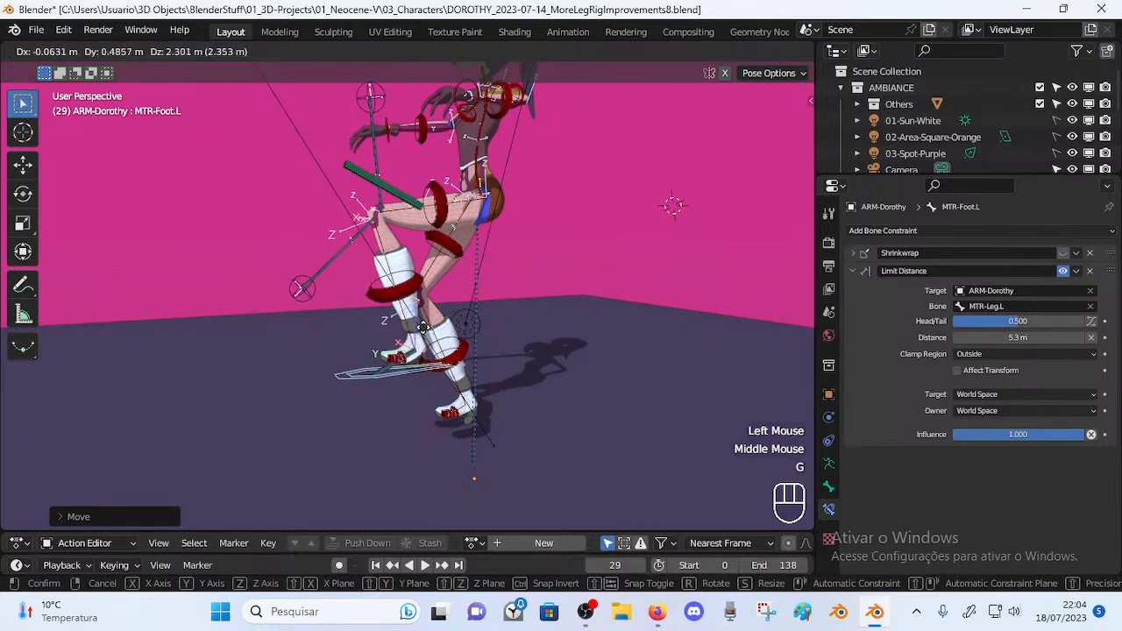
Raise MTR-Leg.L high above the left thigh and slightly forward so the knee lifts
{"action": "left_click", "coordinate": [407, 226]}
{"action": "left_click", "coordinate": [408, 202]}
{"action": "key", "text": "g"}
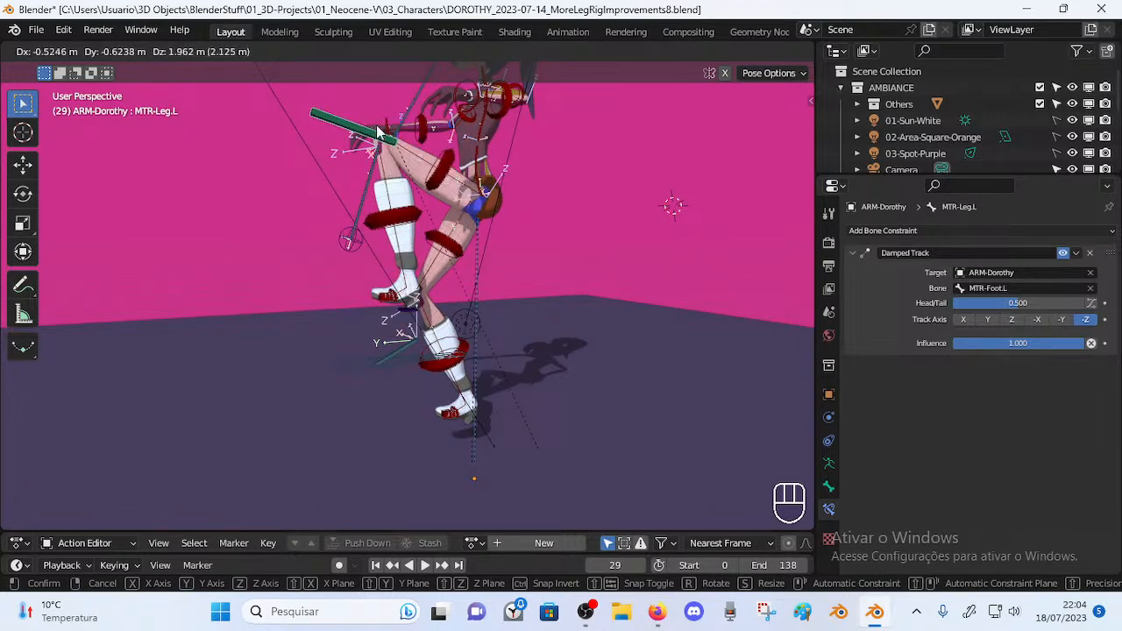
{"action": "left_click", "coordinate": [384, 154]}
Move MTR-Foot.L forward beneath the raised left knee
{"action": "middle_click_drag", "start_coordinate": [356, 288], "coordinate": [334, 337]}
{"action": "middle_click_drag", "start_coordinate": [334, 336], "coordinate": [334, 347], "text": "shift"}
{"action": "left_click", "coordinate": [361, 393]}
{"action": "middle_click_drag", "start_coordinate": [361, 394], "coordinate": [368, 386]}
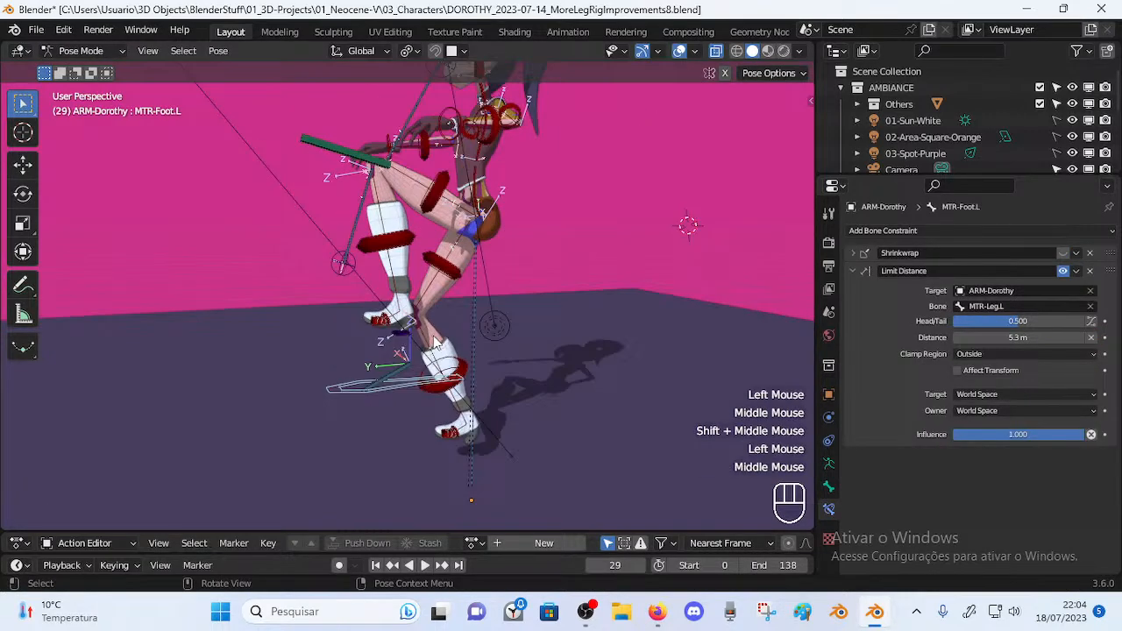
{"action": "key", "text": "g"}
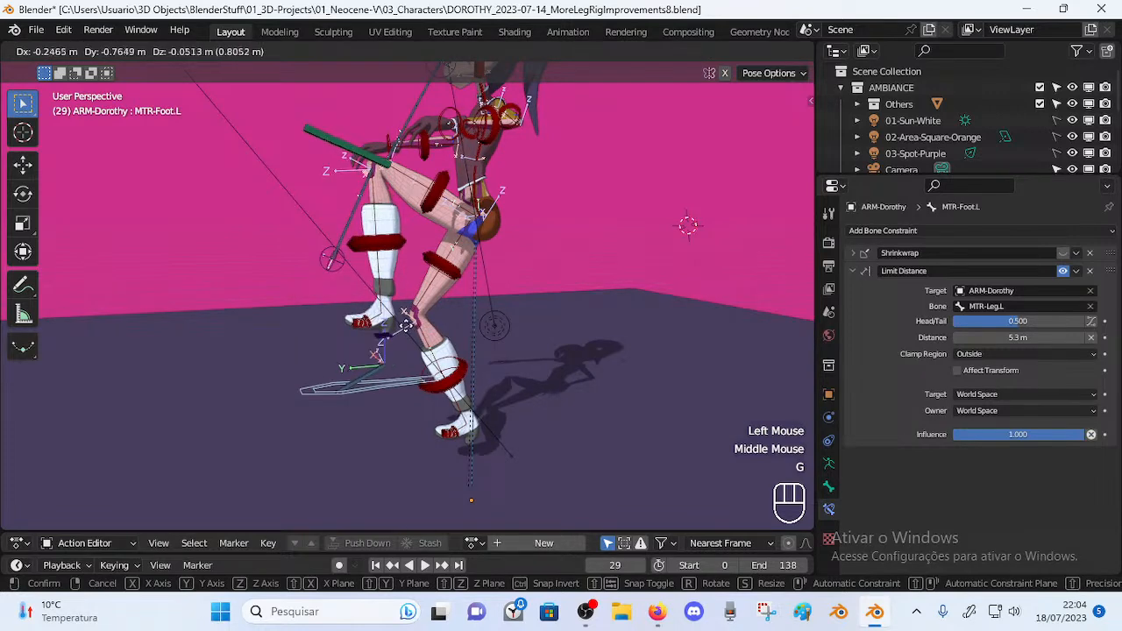
{"action": "left_click", "coordinate": [380, 173]}
Move MTR-Leg.L outward to the character's left side to swing the raised knee sideways
{"action": "left_click", "coordinate": [386, 226]}
{"action": "middle_click_drag", "start_coordinate": [387, 227], "coordinate": [433, 195]}
{"action": "key", "text": "g"}
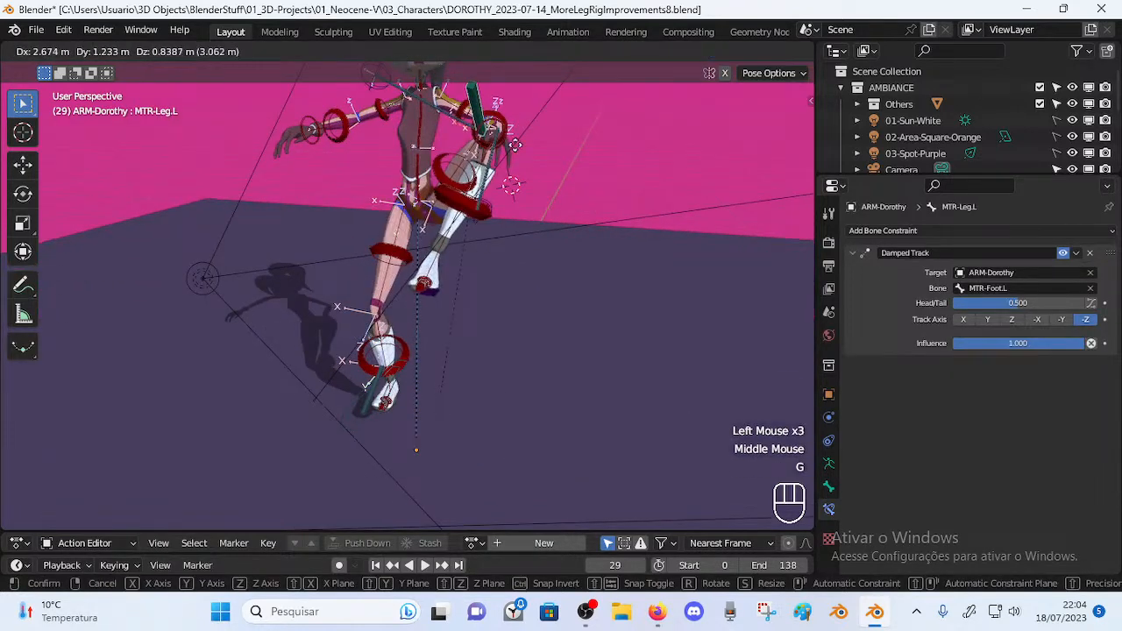
{"action": "left_click", "coordinate": [505, 214]}
Select MTR-Foot.L and move it down and outward, beside the right foot
{"action": "left_click", "coordinate": [378, 384]}
{"action": "middle_click_drag", "start_coordinate": [379, 384], "coordinate": [285, 372]}
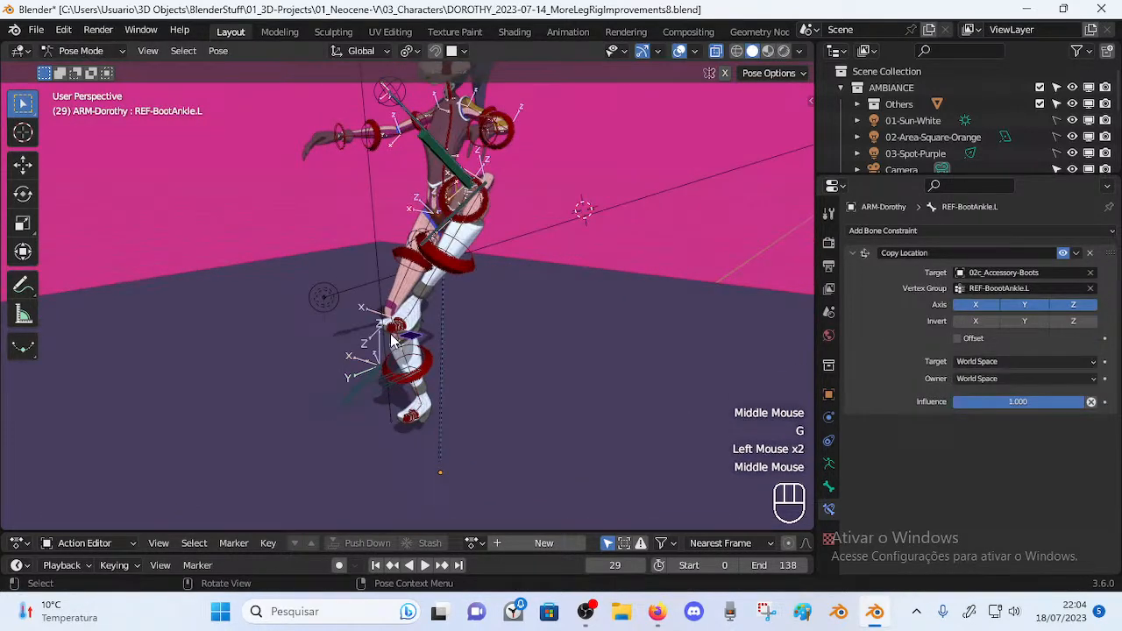
{"action": "left_click", "coordinate": [355, 412]}
{"action": "middle_click_drag", "start_coordinate": [358, 415], "coordinate": [462, 407]}
{"action": "key", "text": "g"}
{"action": "left_click", "coordinate": [592, 422]}
{"action": "middle_click_drag", "start_coordinate": [593, 422], "coordinate": [412, 359]}
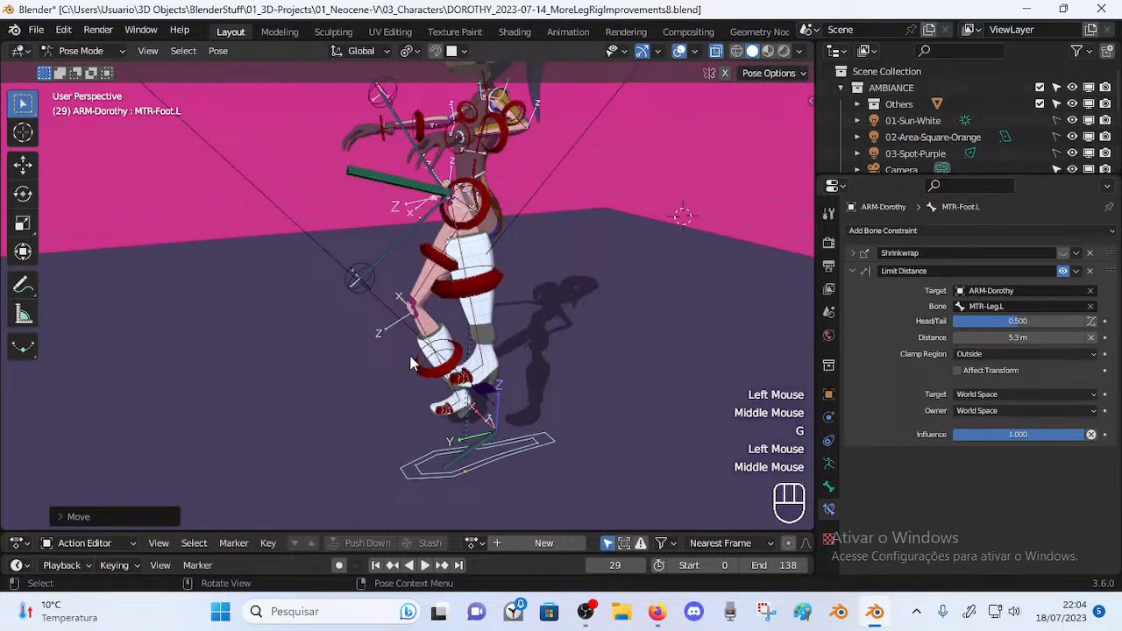
Select all the pose bones and reset the left leg and foot controls to the rest pose
{"action": "key", "text": "a"}
{"action": "key", "text": "alt+q"}
{"action": "key", "text": "alt+q"}
{"action": "key", "text": "alt+q"}
{"action": "key", "text": "alt+q"}
{"action": "middle_click_drag", "start_coordinate": [432, 302], "coordinate": [493, 225]}
{"action": "scroll", "coordinate": [438, 255], "scroll_direction": "down", "scroll_amount": 1}
{"action": "middle_click_drag", "start_coordinate": [420, 263], "coordinate": [554, 276]}
{"action": "middle_click_drag", "start_coordinate": [441, 215], "coordinate": [363, 263]}
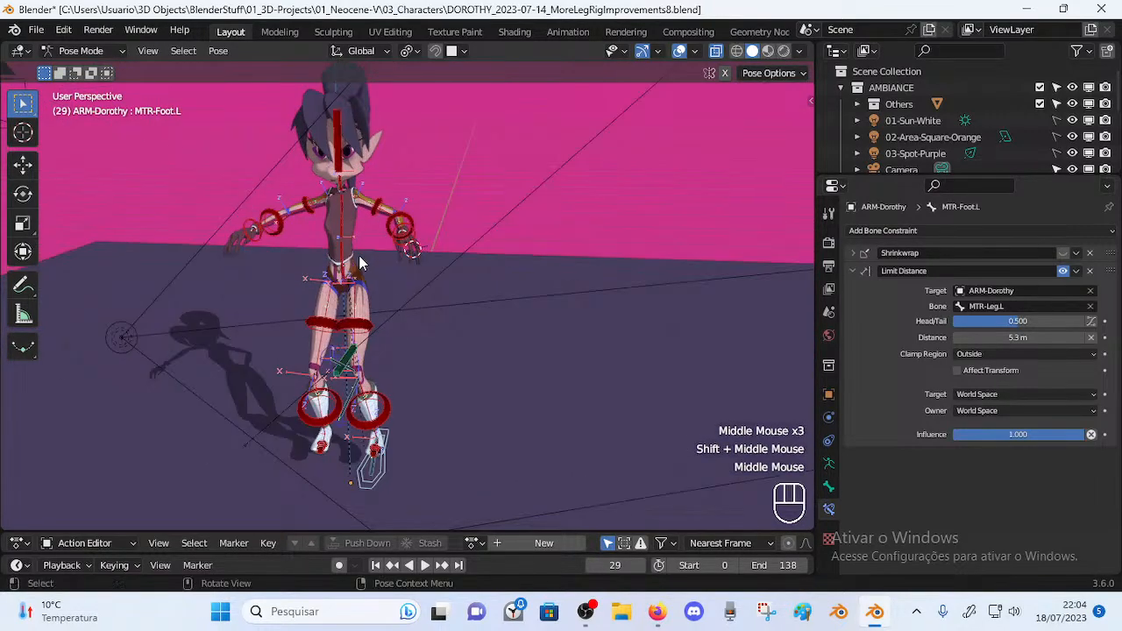
Switch the armature to Object Mode and examine the character's arms, shoulders and hands from the front and sides
{"action": "key", "text": "ctrl+Tab"}
{"action": "scroll", "coordinate": [386, 289], "scroll_direction": "up", "scroll_amount": 2}
{"action": "middle_click_drag", "start_coordinate": [395, 298], "coordinate": [427, 263]}
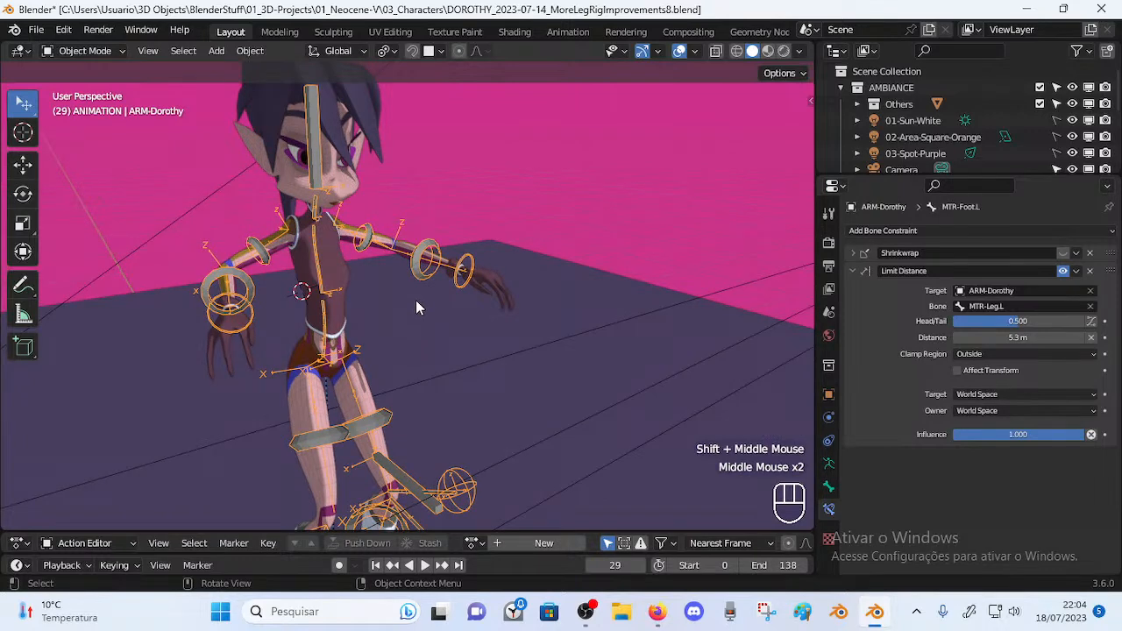
{"action": "middle_click_drag", "start_coordinate": [415, 308], "coordinate": [364, 307]}
{"action": "middle_click_drag", "start_coordinate": [395, 409], "coordinate": [414, 362]}
{"action": "scroll", "coordinate": [392, 324], "scroll_direction": "up", "scroll_amount": 2}
{"action": "scroll", "coordinate": [439, 292], "scroll_direction": "down", "scroll_amount": 1}
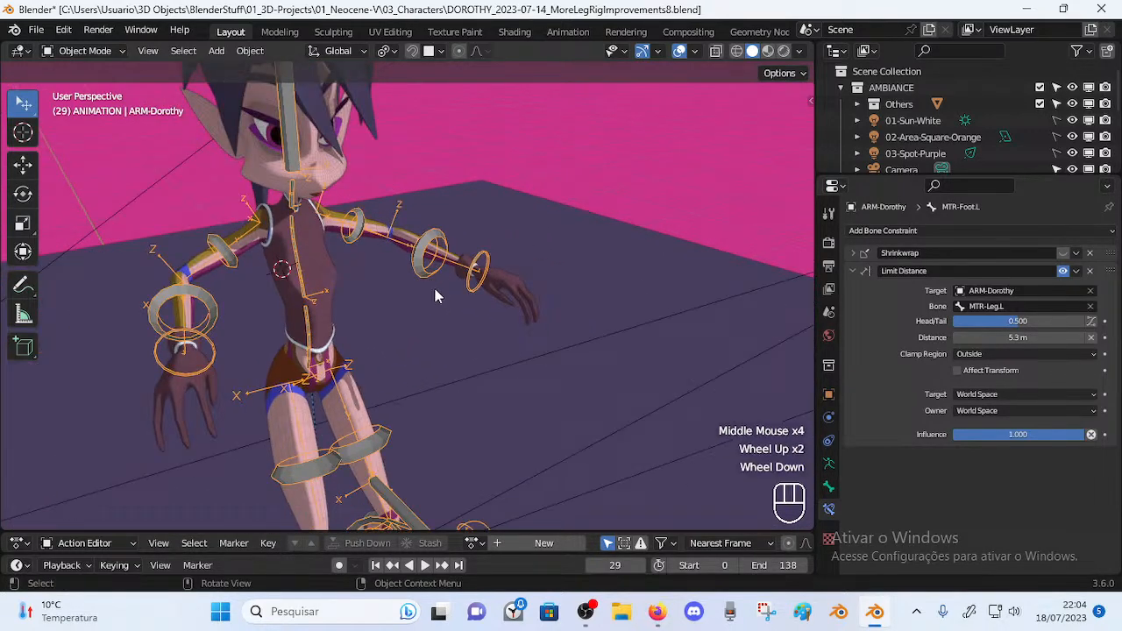
{"action": "middle_click_drag", "start_coordinate": [426, 295], "coordinate": [434, 261]}
{"action": "scroll", "coordinate": [443, 347], "scroll_direction": "up", "scroll_amount": 1}
{"action": "middle_click_drag", "start_coordinate": [491, 351], "coordinate": [200, 286]}
{"action": "scroll", "coordinate": [399, 298], "scroll_direction": "down", "scroll_amount": 1}
{"action": "scroll", "coordinate": [473, 303], "scroll_direction": "up", "scroll_amount": 1}
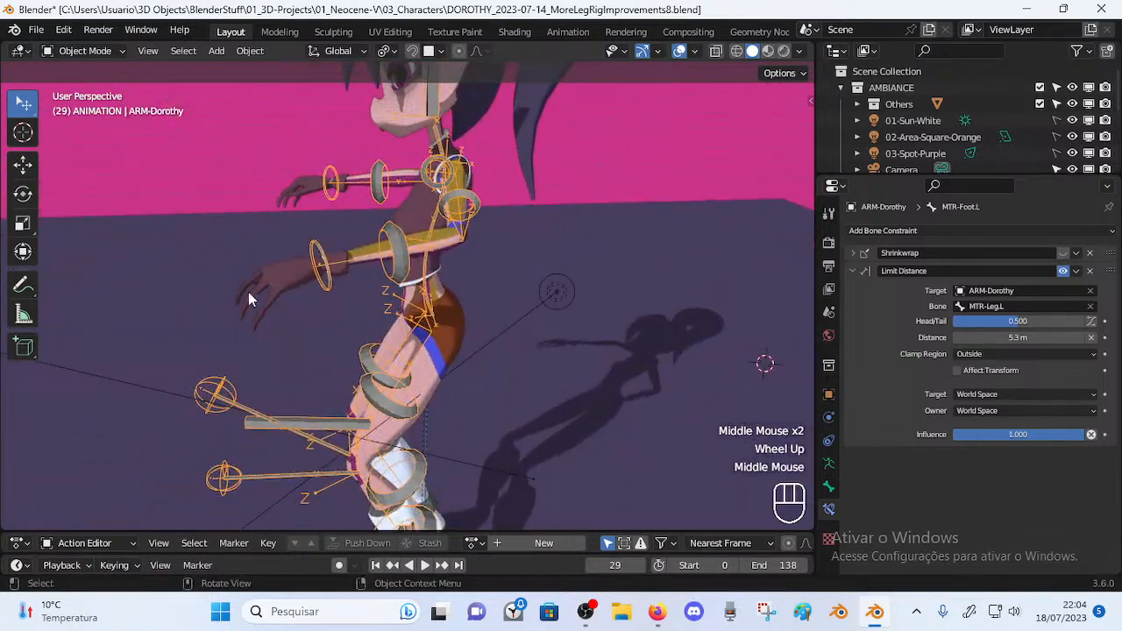
{"action": "left_click", "coordinate": [414, 262]}
{"action": "middle_click_drag", "start_coordinate": [383, 275], "coordinate": [422, 227]}
{"action": "scroll", "coordinate": [373, 200], "scroll_direction": "down", "scroll_amount": 1, "text": "shift"}
{"action": "scroll", "coordinate": [372, 200], "scroll_direction": "down", "scroll_amount": 1}
{"action": "middle_click_drag", "start_coordinate": [279, 303], "coordinate": [276, 329]}
{"action": "scroll", "coordinate": [272, 316], "scroll_direction": "up", "scroll_amount": 2}
{"action": "middle_click_drag", "start_coordinate": [276, 328], "coordinate": [465, 378]}
{"action": "scroll", "coordinate": [437, 391], "scroll_direction": "down", "scroll_amount": 1}
{"action": "scroll", "coordinate": [413, 381], "scroll_direction": "up", "scroll_amount": 2}
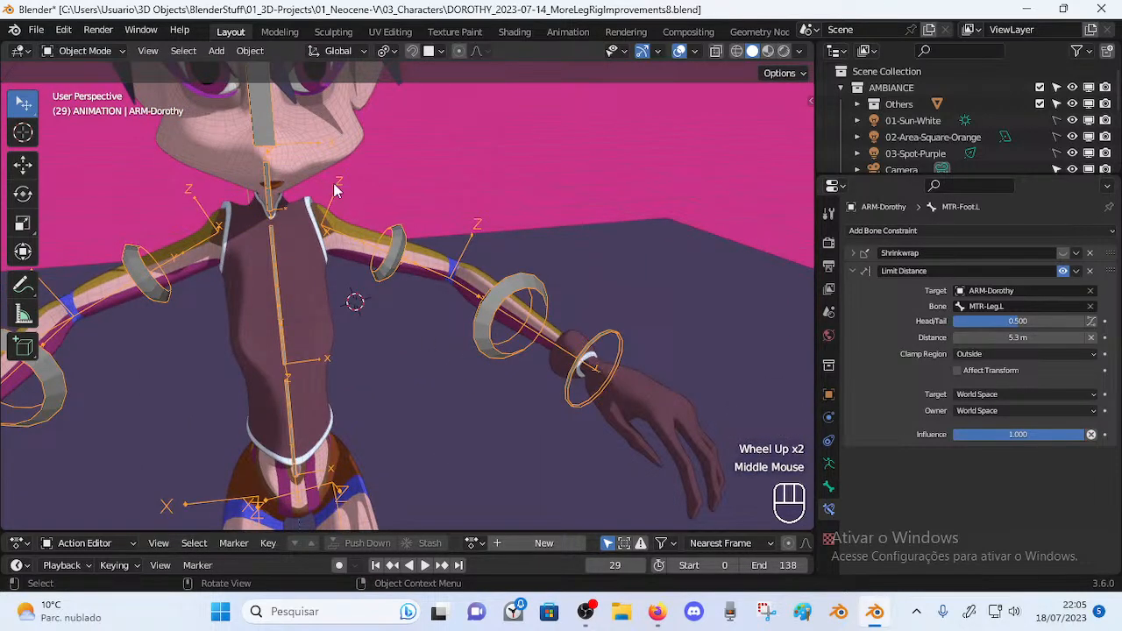
{"action": "scroll", "coordinate": [396, 190], "scroll_direction": "down", "scroll_amount": 2}
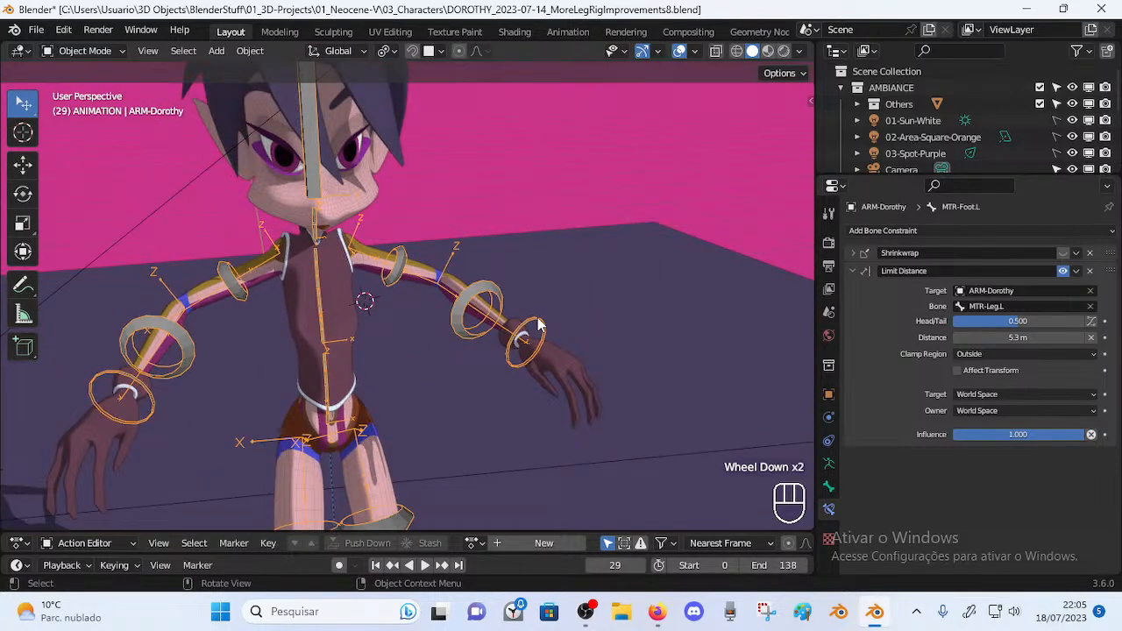
{"action": "middle_click_drag", "start_coordinate": [471, 327], "coordinate": [540, 334]}
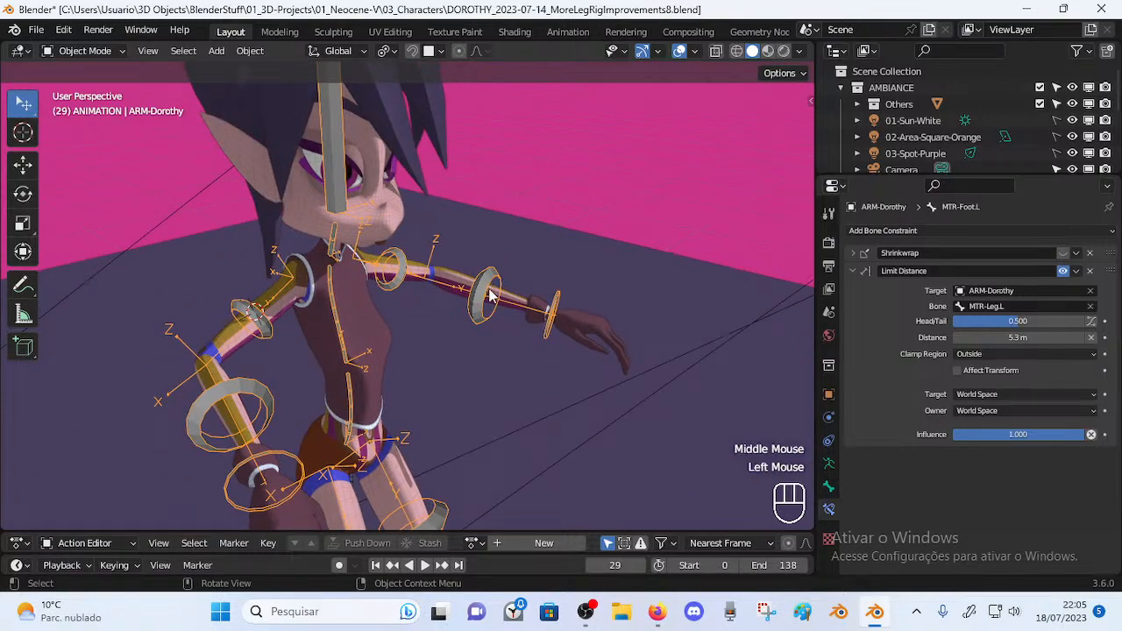
Return the armature to Pose Mode and reveal all the hidden bone controls
{"action": "key", "text": "ctrl+Tab"}
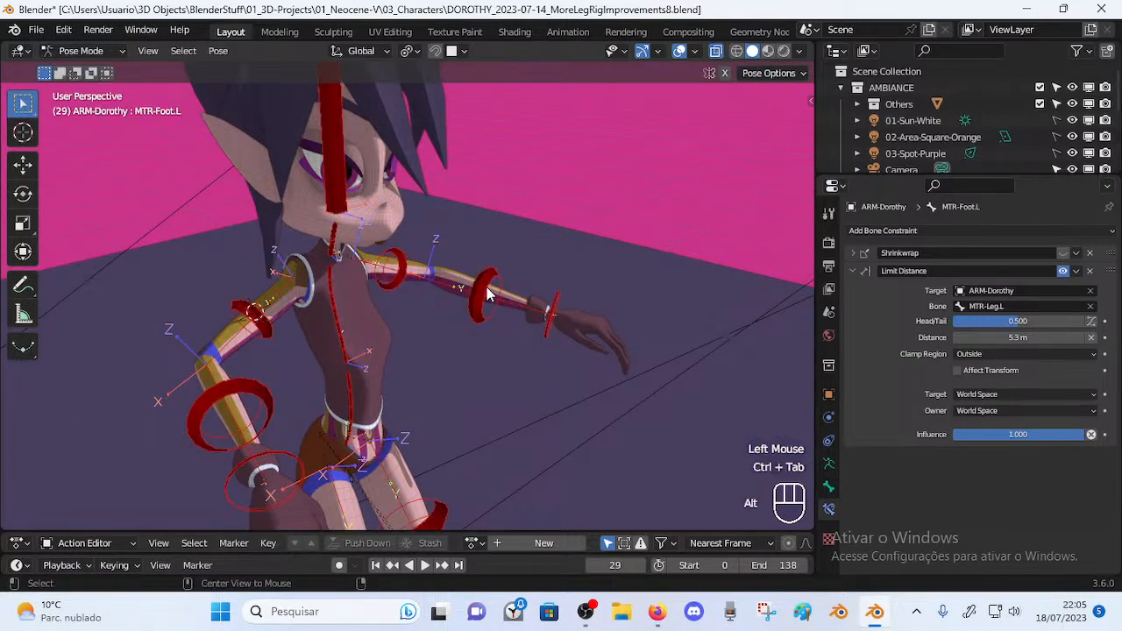
{"action": "key", "text": "alt+h"}
{"action": "middle_click_drag", "start_coordinate": [544, 305], "coordinate": [436, 331]}
{"action": "scroll", "coordinate": [463, 331], "scroll_direction": "down", "scroll_amount": 2}
Move MTR-Hand.L inward in front of the body so the left elbow bends
{"action": "left_click", "coordinate": [438, 342]}
{"action": "key", "text": "g"}
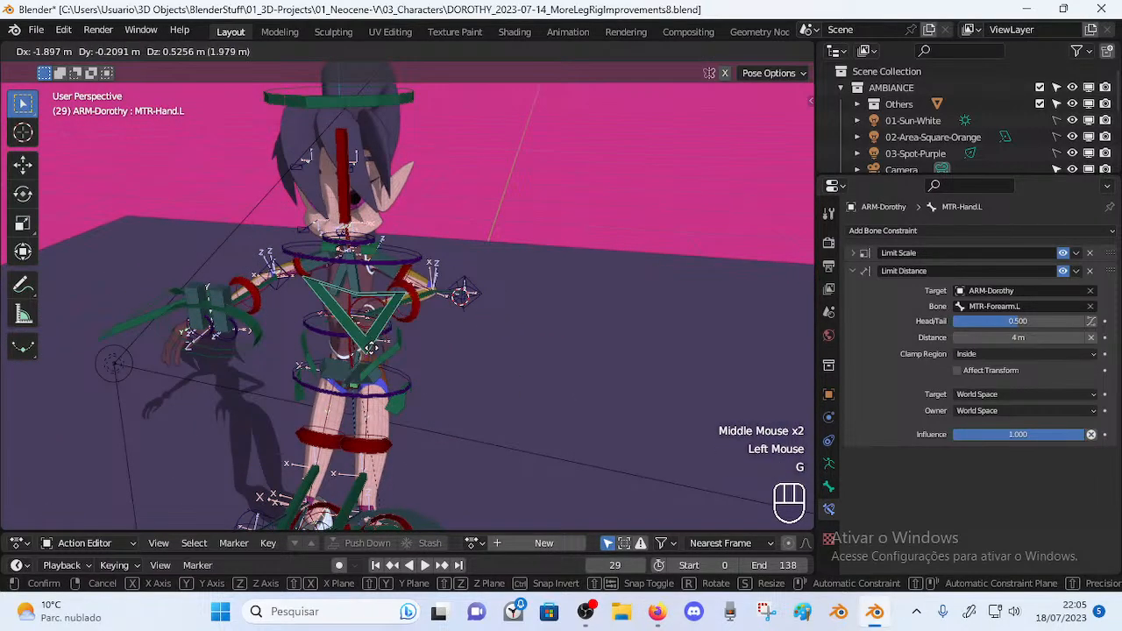
{"action": "left_click", "coordinate": [424, 371]}
{"action": "middle_click_drag", "start_coordinate": [423, 372], "coordinate": [478, 333]}
{"action": "scroll", "coordinate": [320, 323], "scroll_direction": "up", "scroll_amount": 1}
Rotate MTR-Hand.L around the Z axis so the left hand turns with the bent forearm
{"action": "left_click", "coordinate": [313, 322]}
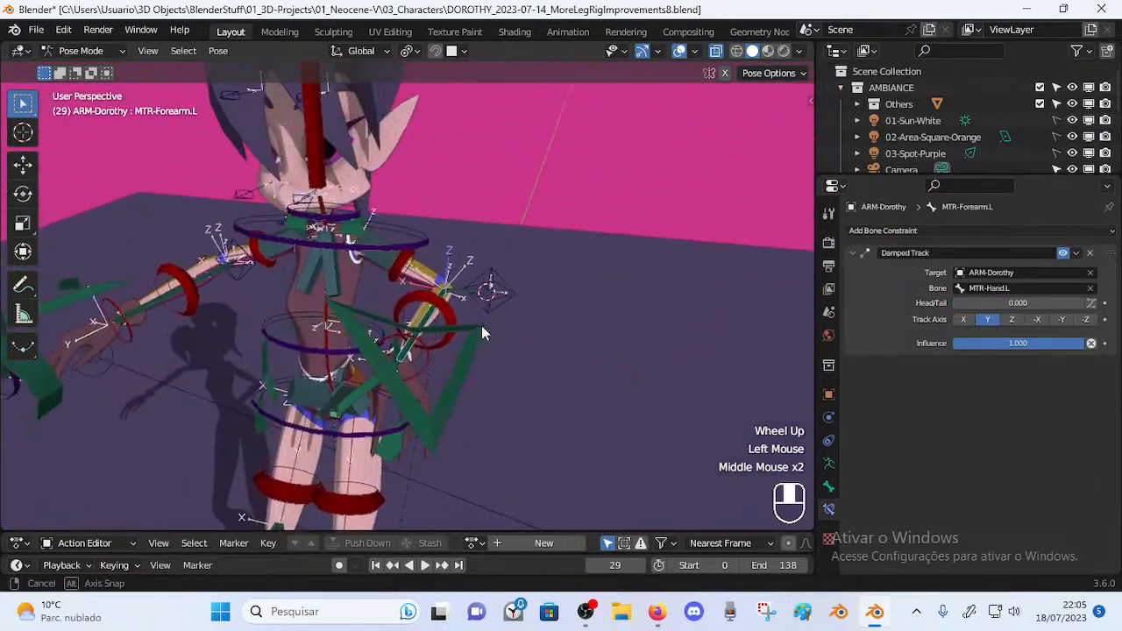
{"action": "left_click", "coordinate": [486, 339]}
{"action": "key", "text": "r"}
{"action": "key", "text": "z"}
{"action": "left_click", "coordinate": [469, 399]}
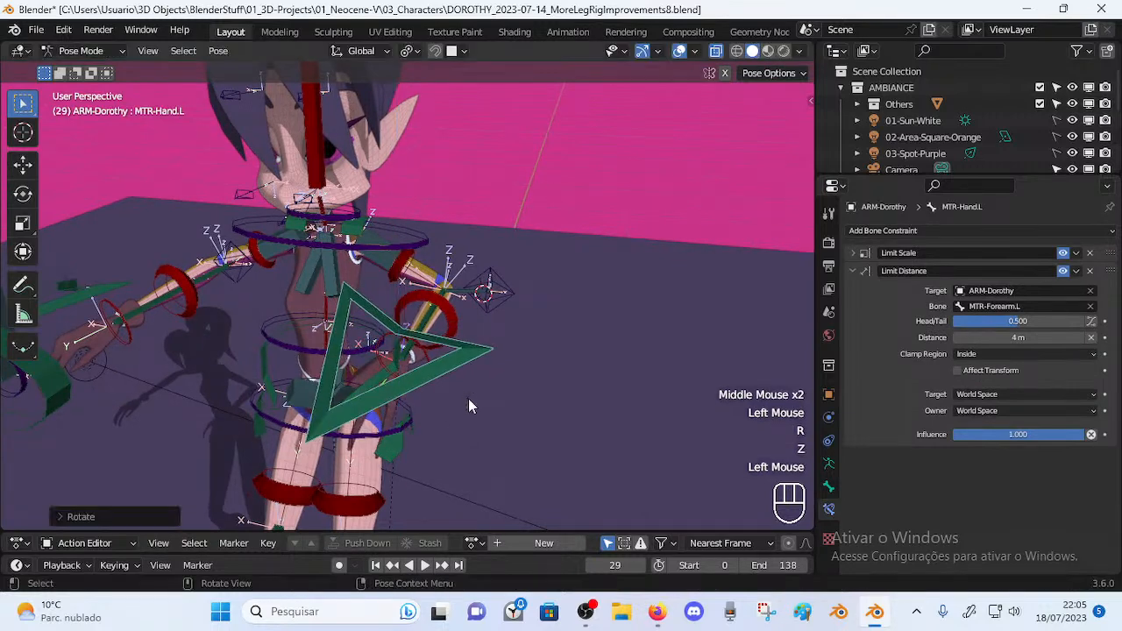
Display the armature's bone layer list and examine the bent left arm and its hand control from the side
{"action": "key", "text": "n"}
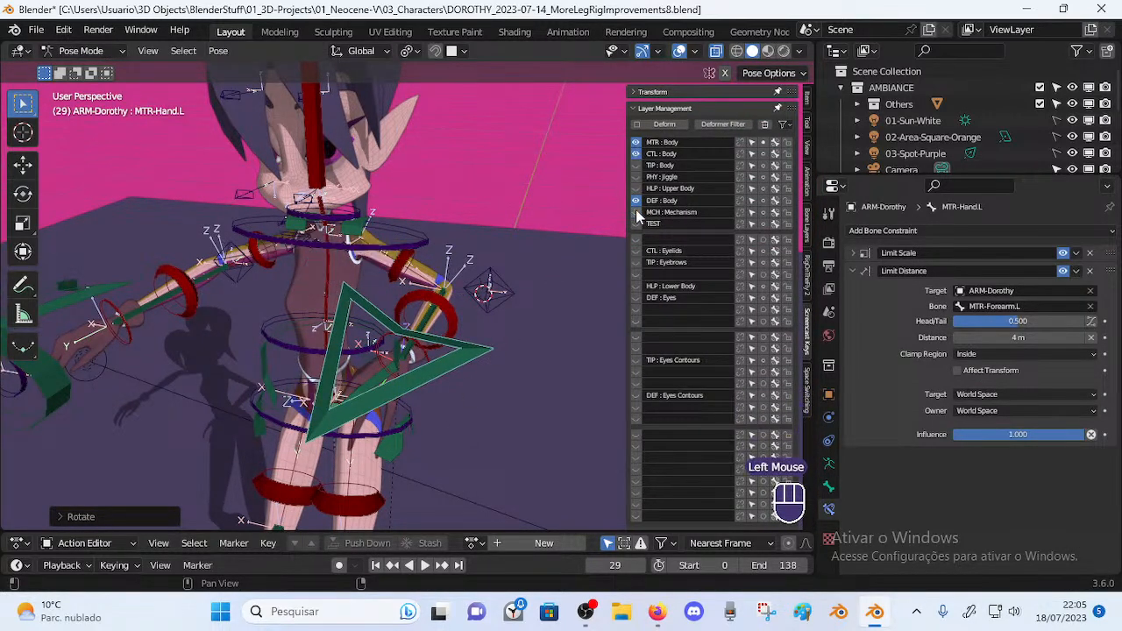
{"action": "middle_click_drag", "start_coordinate": [338, 221], "coordinate": [460, 215]}
{"action": "scroll", "coordinate": [460, 215], "scroll_direction": "down", "scroll_amount": 1}
{"action": "left_click", "coordinate": [434, 329]}
{"action": "scroll", "coordinate": [435, 329], "scroll_direction": "up", "scroll_amount": 1}
{"action": "middle_click_drag", "start_coordinate": [435, 328], "coordinate": [307, 301]}
{"action": "left_click", "coordinate": [374, 343]}
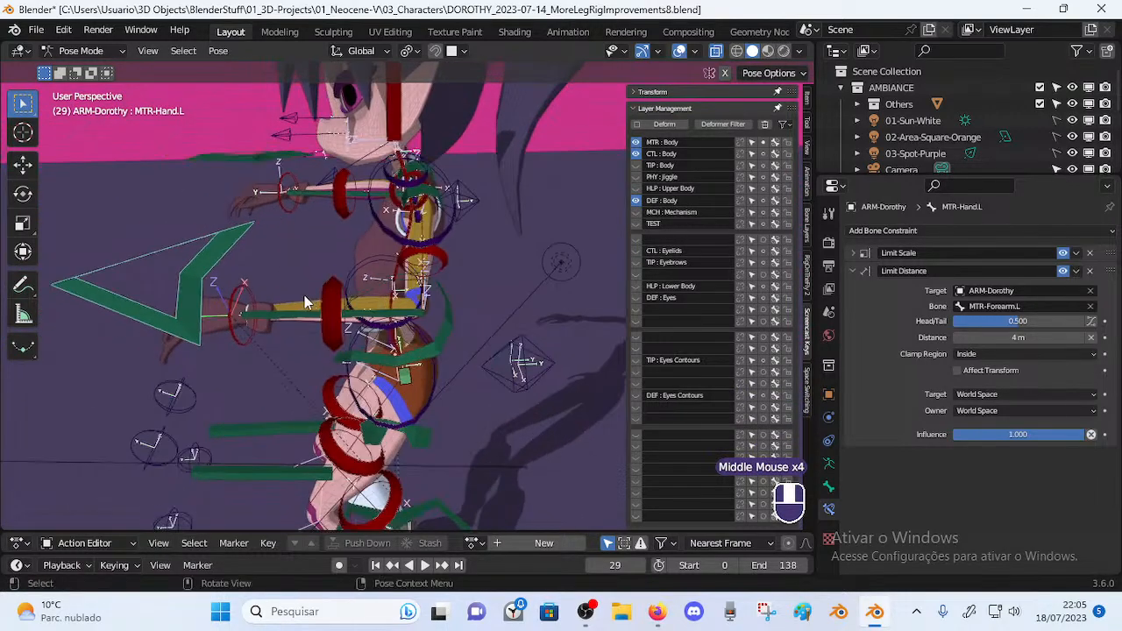
Add the left forearm, upper arm and shoulder bones to the selection, including MCH-Arm.L after showing the MCH : Mechanism layer
{"action": "left_click", "coordinate": [311, 316], "text": "shift"}
{"action": "left_click", "coordinate": [306, 280], "text": "shift"}
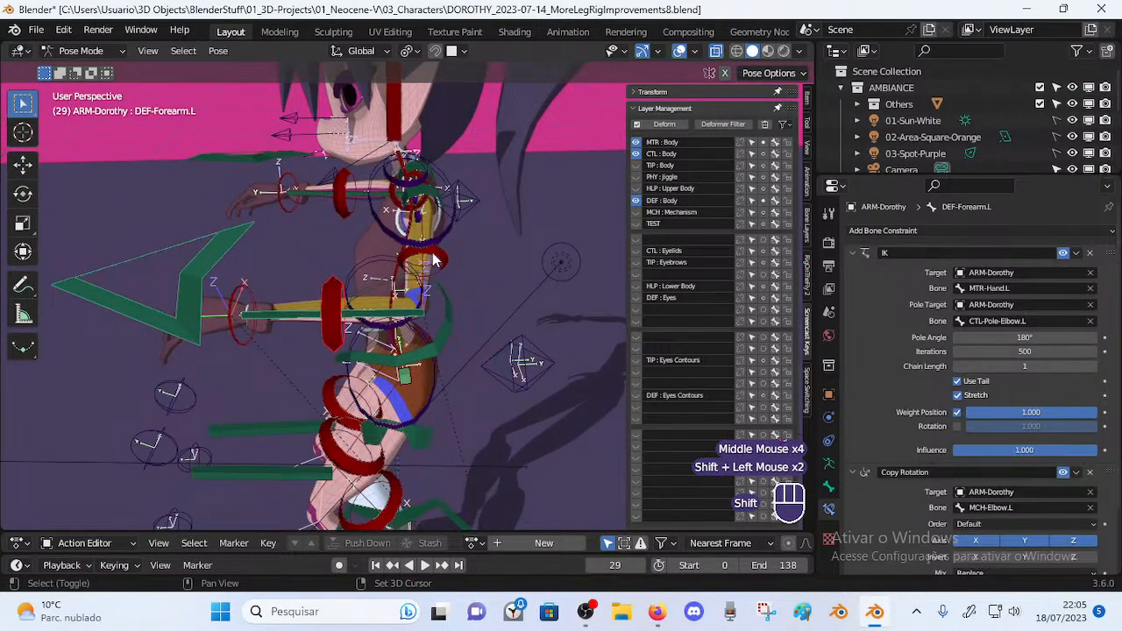
{"action": "left_click", "coordinate": [304, 251], "text": "shift"}
{"action": "middle_click_drag", "start_coordinate": [304, 251], "coordinate": [441, 243]}
{"action": "scroll", "coordinate": [331, 246], "scroll_direction": "up", "scroll_amount": 2}
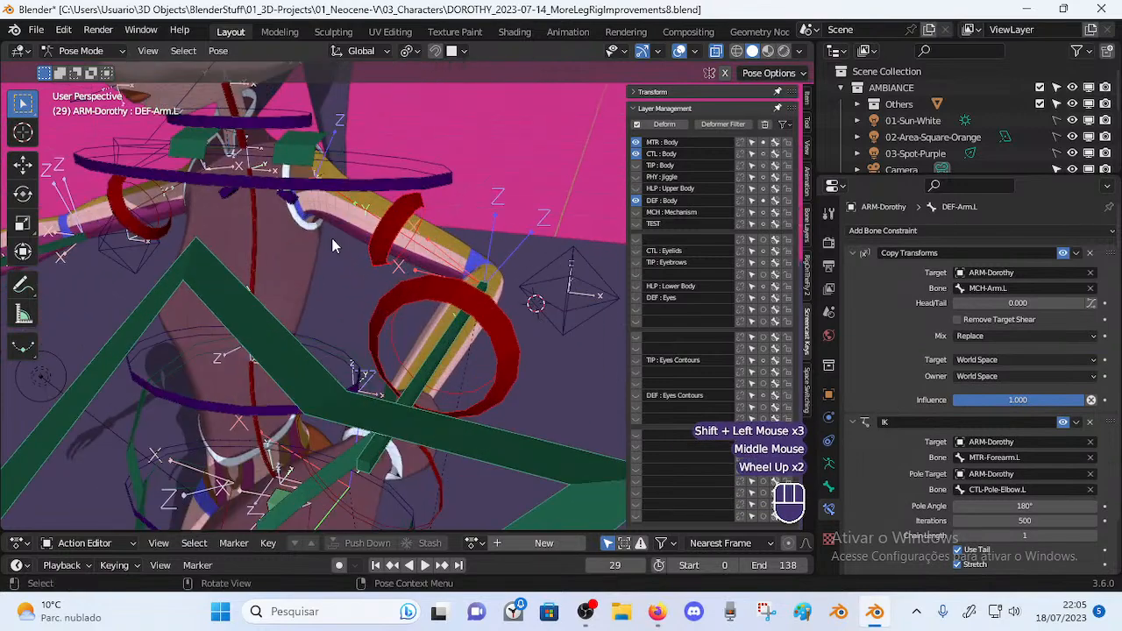
{"action": "left_click", "coordinate": [298, 175], "text": "shift"}
{"action": "middle_click_drag", "start_coordinate": [298, 176], "coordinate": [263, 273], "text": "shift"}
{"action": "left_click", "coordinate": [388, 259], "text": "shift"}
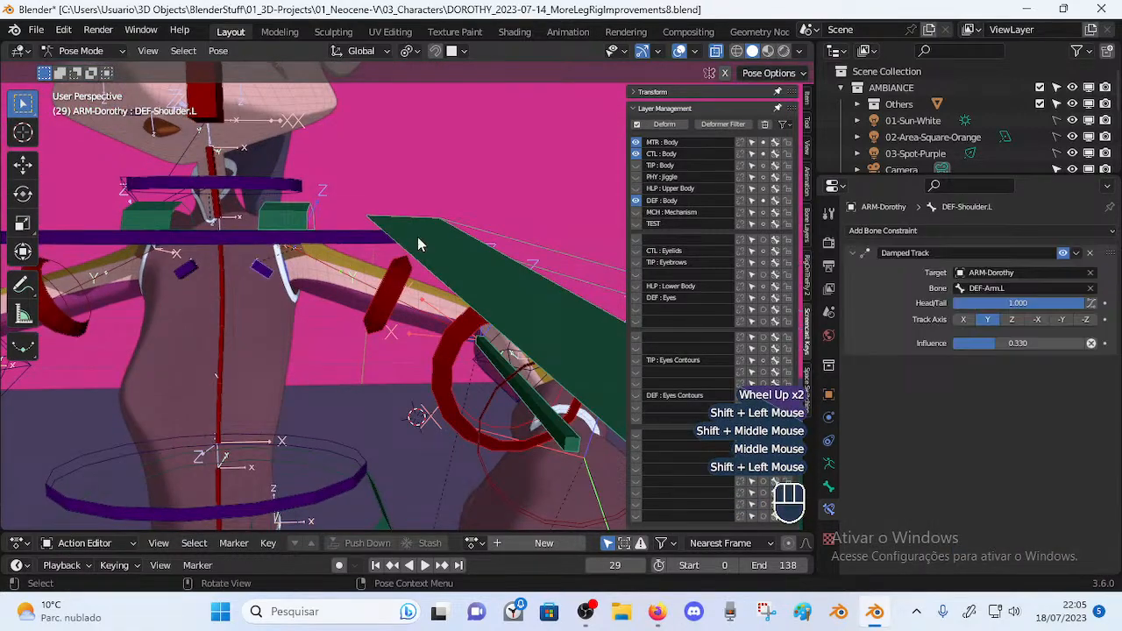
{"action": "left_click", "coordinate": [636, 213]}
{"action": "left_click", "coordinate": [381, 254]}
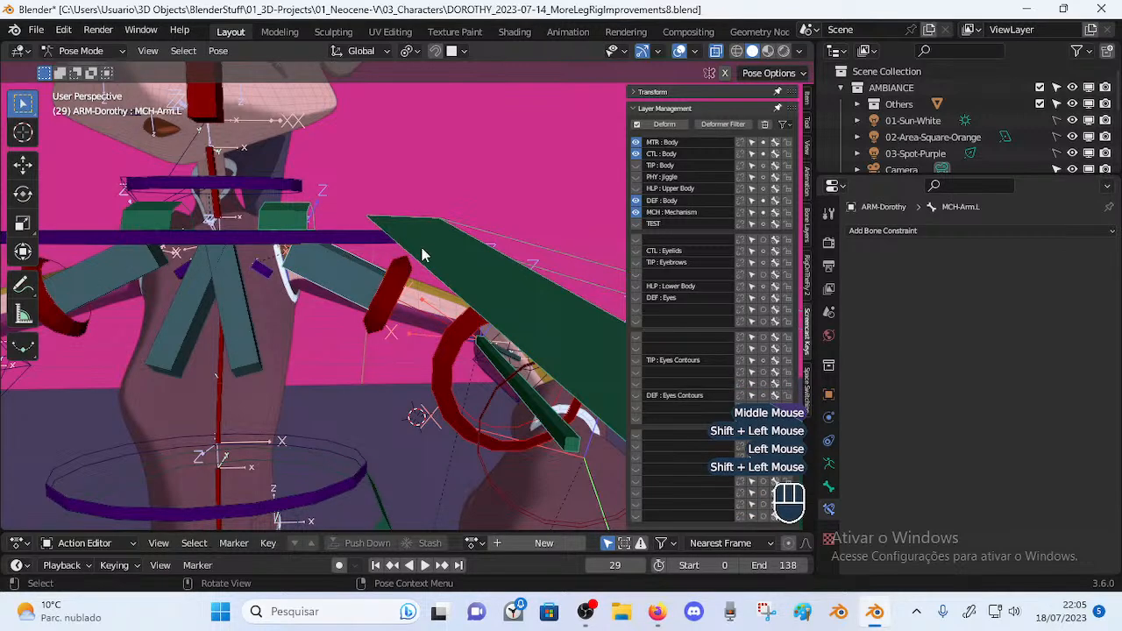
{"action": "key", "text": "shift+h"}
{"action": "scroll", "coordinate": [377, 290], "scroll_direction": "down", "scroll_amount": 4}
{"action": "scroll", "coordinate": [351, 298], "scroll_direction": "up", "scroll_amount": 1}
{"action": "middle_click_drag", "start_coordinate": [350, 299], "coordinate": [457, 411]}
{"action": "key", "text": "ctrl+z"}
Add the missing left arm control bones to the selection and hide all unselected bones
{"action": "left_click", "coordinate": [456, 318], "text": "shift"}
{"action": "left_click", "coordinate": [456, 318], "text": "shift"}
{"action": "left_click", "coordinate": [307, 346], "text": "shift"}
{"action": "key", "text": "shift+h"}
Move the MTR-Hand.L control through several positions to test how the left arm follows
{"action": "left_click", "coordinate": [427, 446]}
{"action": "key", "text": "g"}
{"action": "left_click", "coordinate": [242, 346]}
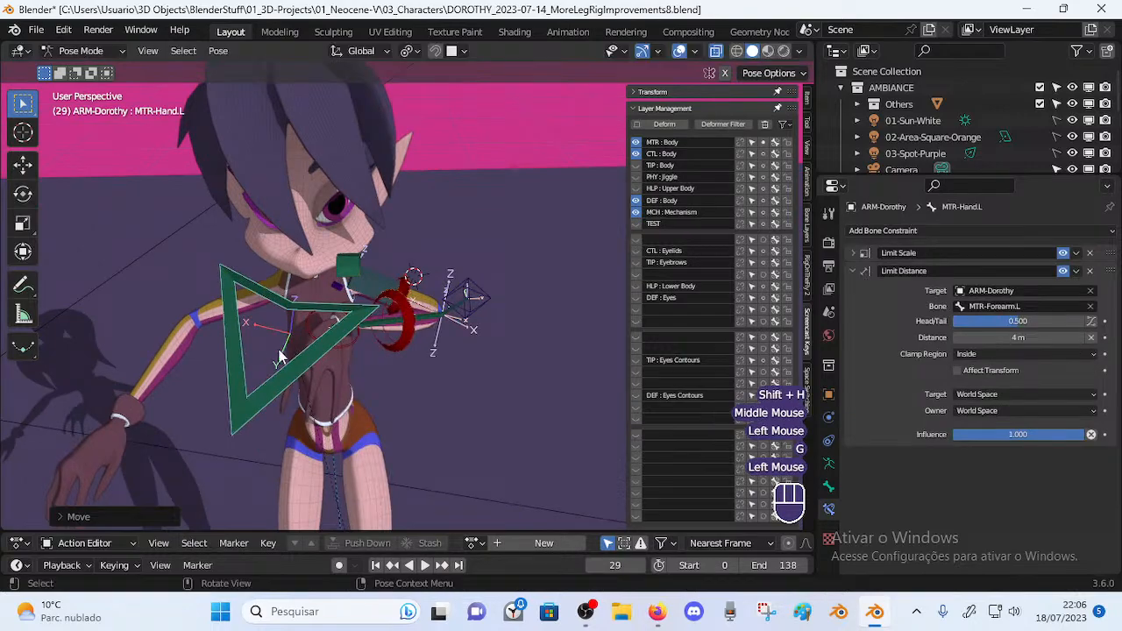
{"action": "middle_click_drag", "start_coordinate": [242, 346], "coordinate": [318, 307]}
{"action": "key", "text": "g"}
{"action": "left_click", "coordinate": [459, 391]}
{"action": "middle_click_drag", "start_coordinate": [459, 391], "coordinate": [333, 420]}
{"action": "key", "text": "Tab"}
{"action": "key", "text": "Tab"}
{"action": "key", "text": "g"}
{"action": "left_click", "coordinate": [464, 313]}
{"action": "key", "text": "g"}
{"action": "left_click", "coordinate": [131, 263]}
Rotate MTR-Hand.L about the X axis and move it in front of the character
{"action": "middle_click_drag", "start_coordinate": [132, 262], "coordinate": [122, 275]}
{"action": "key", "text": "r"}
{"action": "key", "text": "x"}
{"action": "left_click", "coordinate": [202, 222]}
{"action": "middle_click_drag", "start_coordinate": [203, 222], "coordinate": [155, 230]}
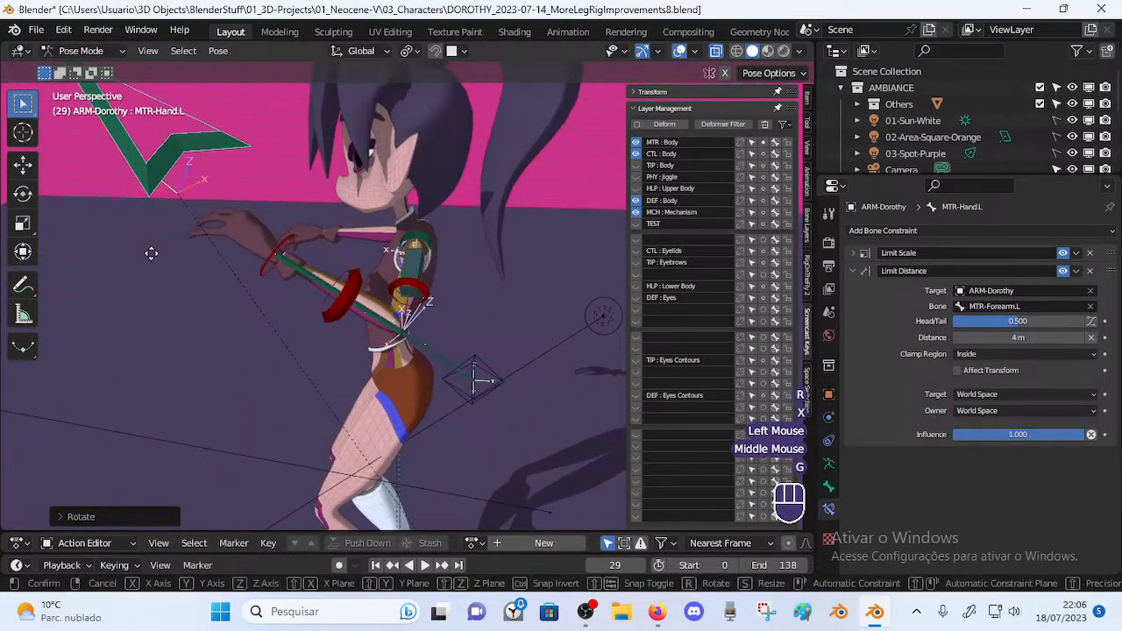
{"action": "key", "text": "g"}
{"action": "left_click", "coordinate": [166, 303]}
{"action": "middle_click_drag", "start_coordinate": [166, 302], "coordinate": [178, 307]}
Select MTR-Forearm.L and move it below the left elbow
{"action": "left_click", "coordinate": [287, 313]}
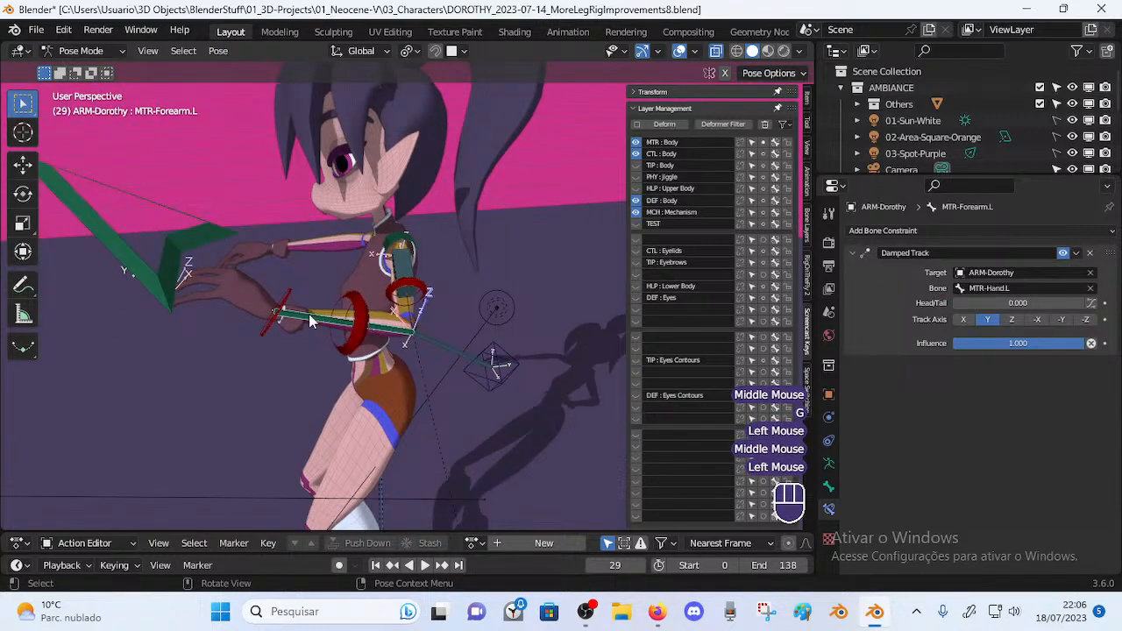
{"action": "middle_click_drag", "start_coordinate": [287, 313], "coordinate": [351, 306]}
{"action": "middle_click_drag", "start_coordinate": [567, 274], "coordinate": [326, 346]}
{"action": "key", "text": "g"}
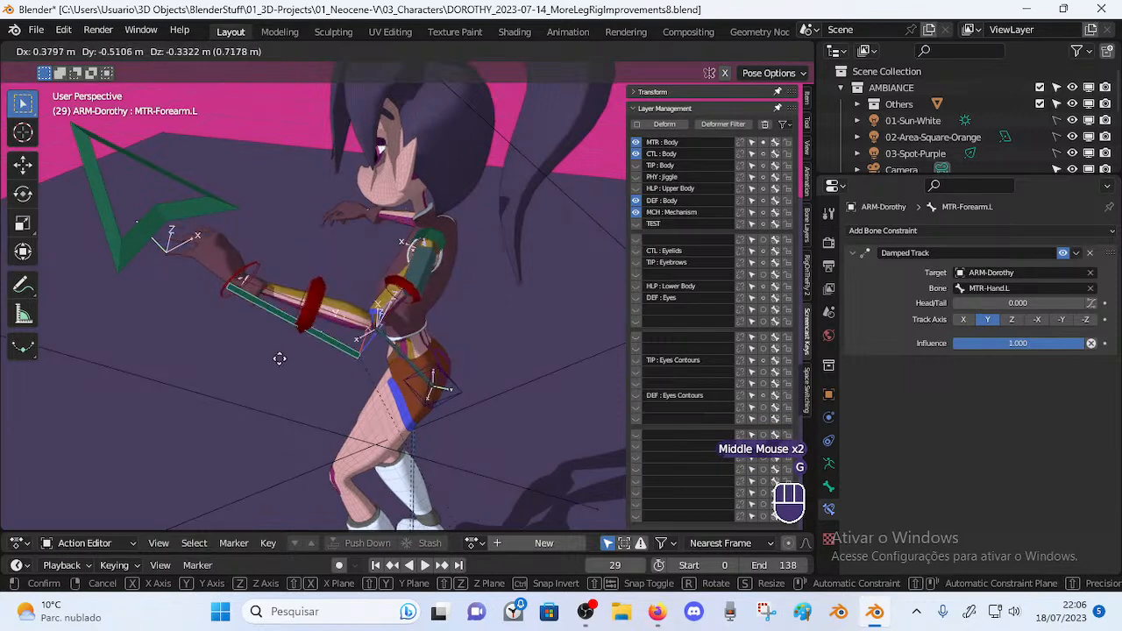
{"action": "left_click", "coordinate": [263, 391]}
Test moving MTR-Forearm.L up and down with its Damped Track constraint disabled
{"action": "key", "text": "g"}
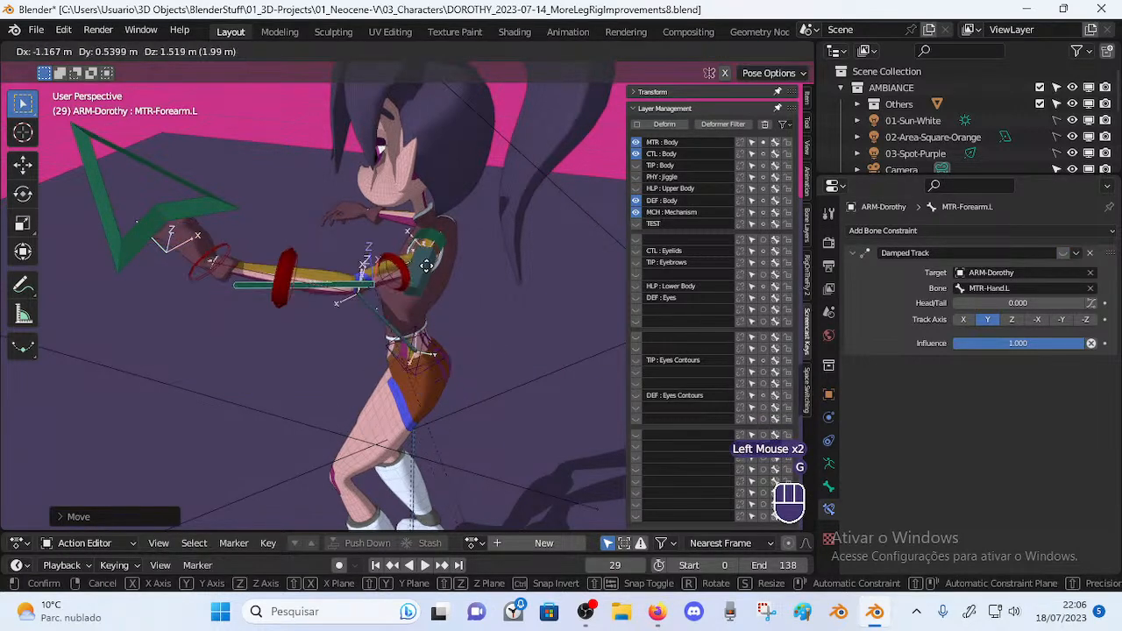
{"action": "left_click", "coordinate": [326, 391]}
{"action": "key", "text": "g"}
{"action": "left_click", "coordinate": [234, 384]}
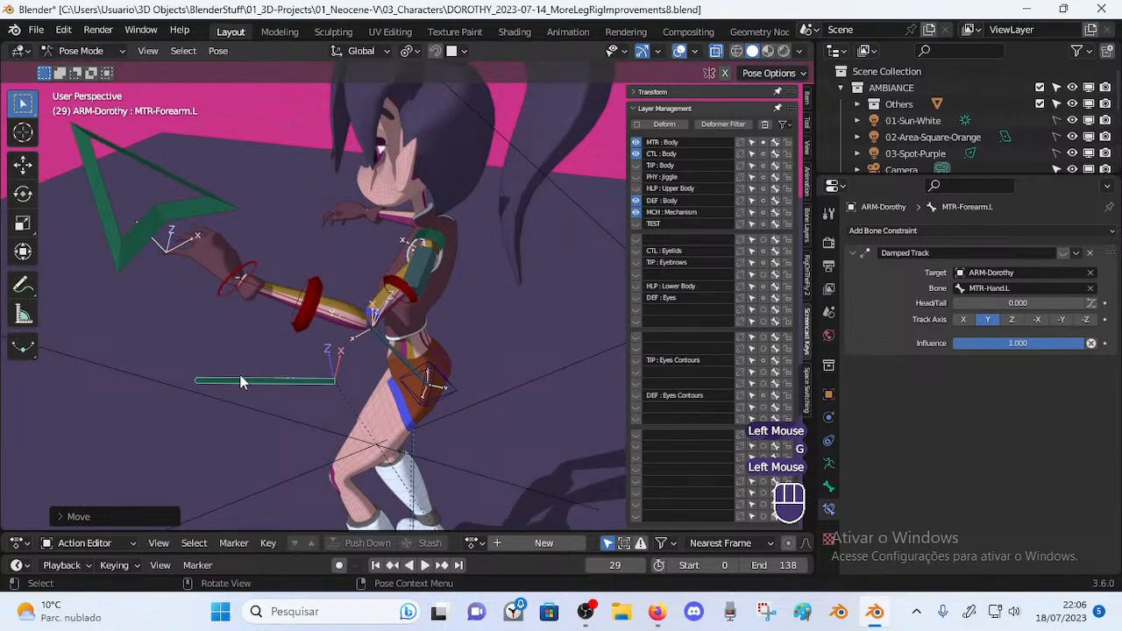
{"action": "key", "text": "g"}
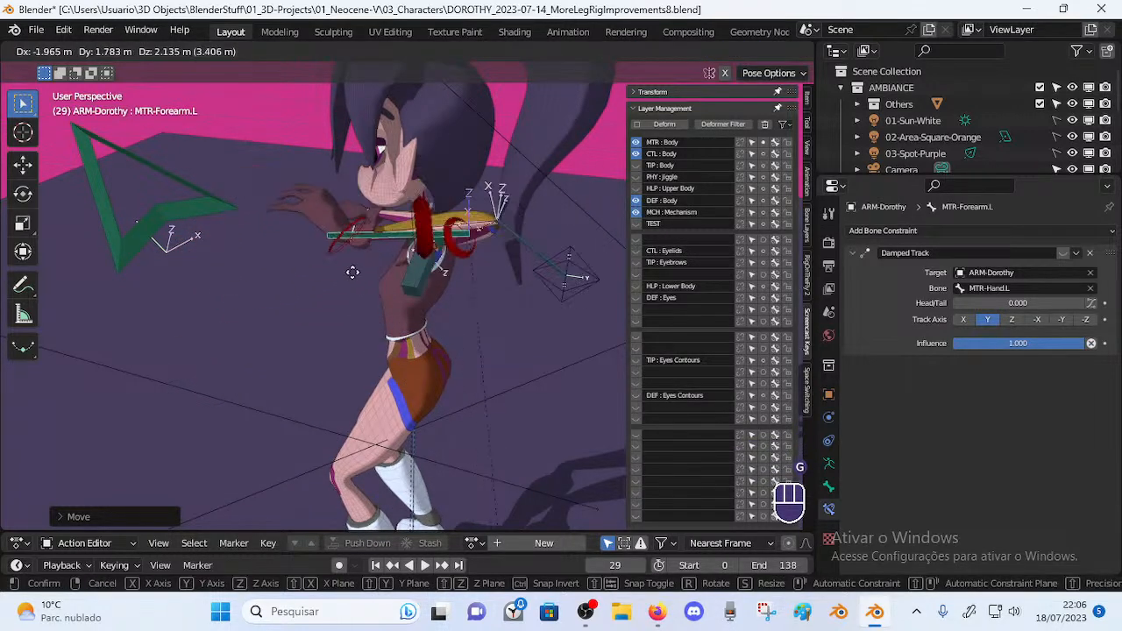
{"action": "left_click", "coordinate": [334, 349]}
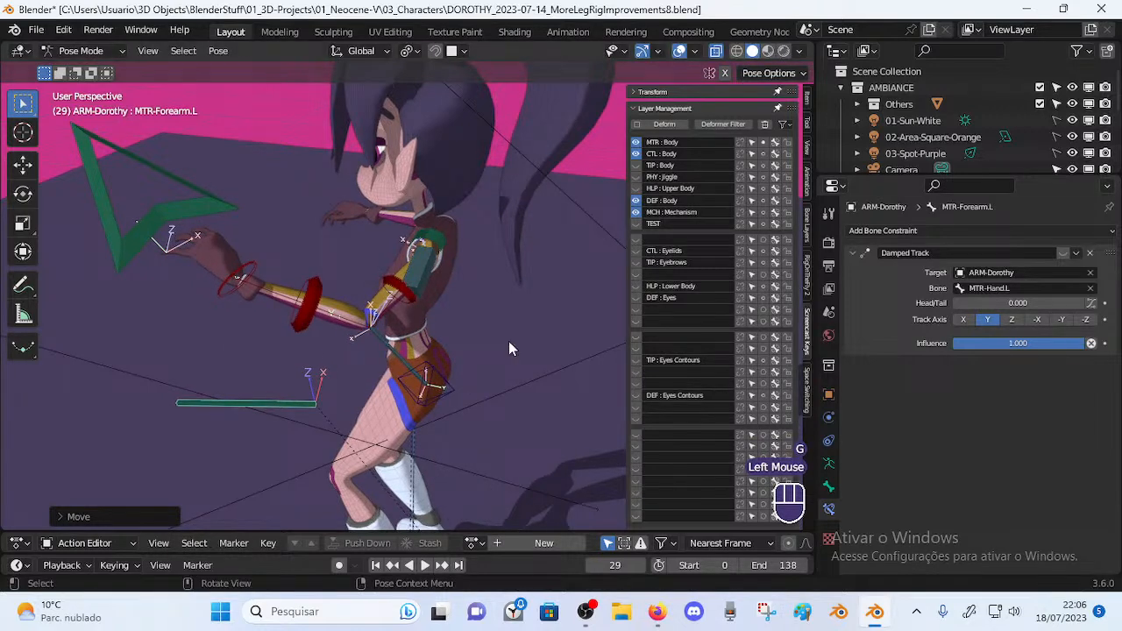
Re-enable the Damped Track constraint on MTR-Forearm.L and reset the pose of all bones
{"action": "key", "text": "alt+q"}
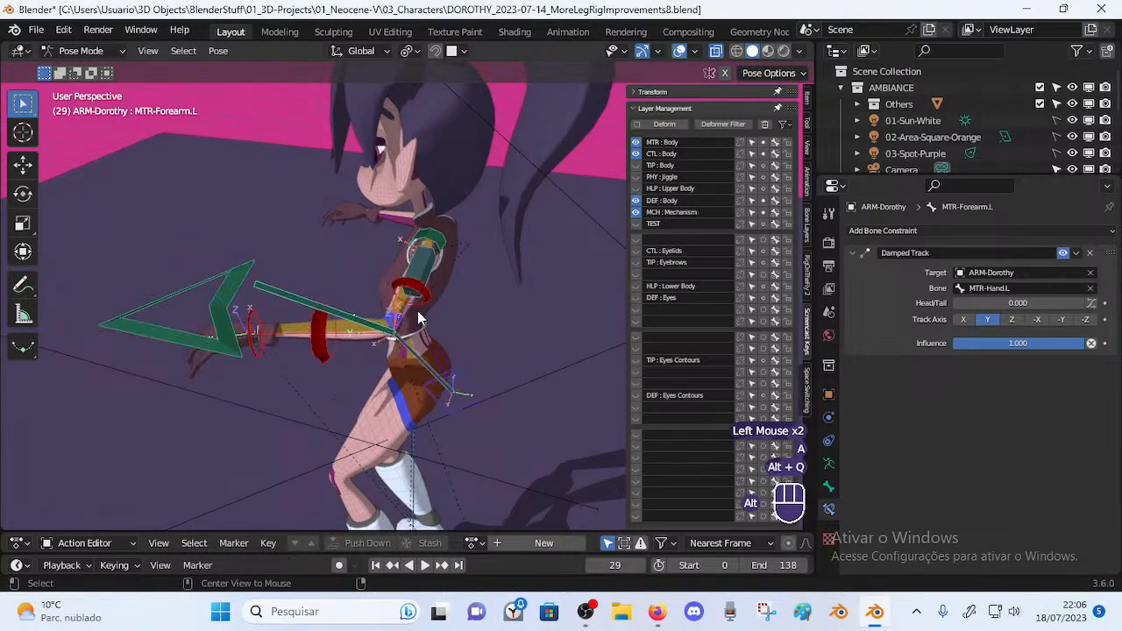
Move MTR-Forearm.L slightly around the elbow and try to rotate it
{"action": "left_click", "coordinate": [363, 329]}
{"action": "key", "text": "g"}
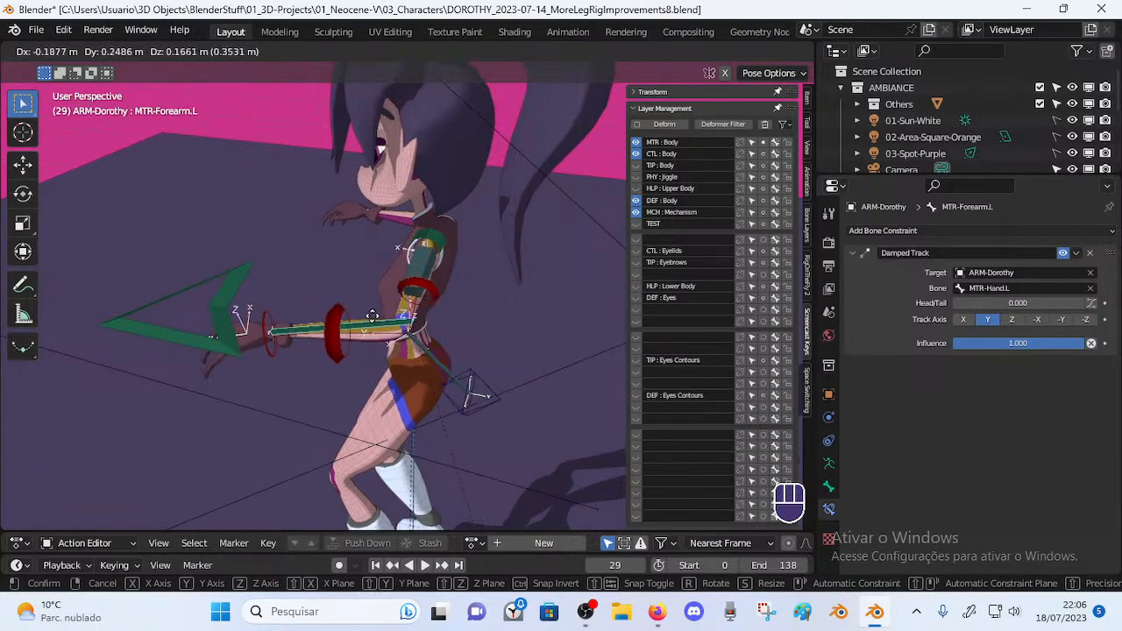
{"action": "left_click", "coordinate": [361, 364]}
{"action": "middle_click_drag", "start_coordinate": [360, 364], "coordinate": [410, 350]}
{"action": "key", "text": "r"}
{"action": "key", "text": "Escape"}
Collapse the Layer Management section to uncover more of the viewport
{"action": "left_click", "coordinate": [635, 105]}
{"action": "left_click", "coordinate": [644, 92]}
{"action": "left_click", "coordinate": [644, 92]}
{"action": "middle_click_drag", "start_coordinate": [605, 125], "coordinate": [328, 301]}
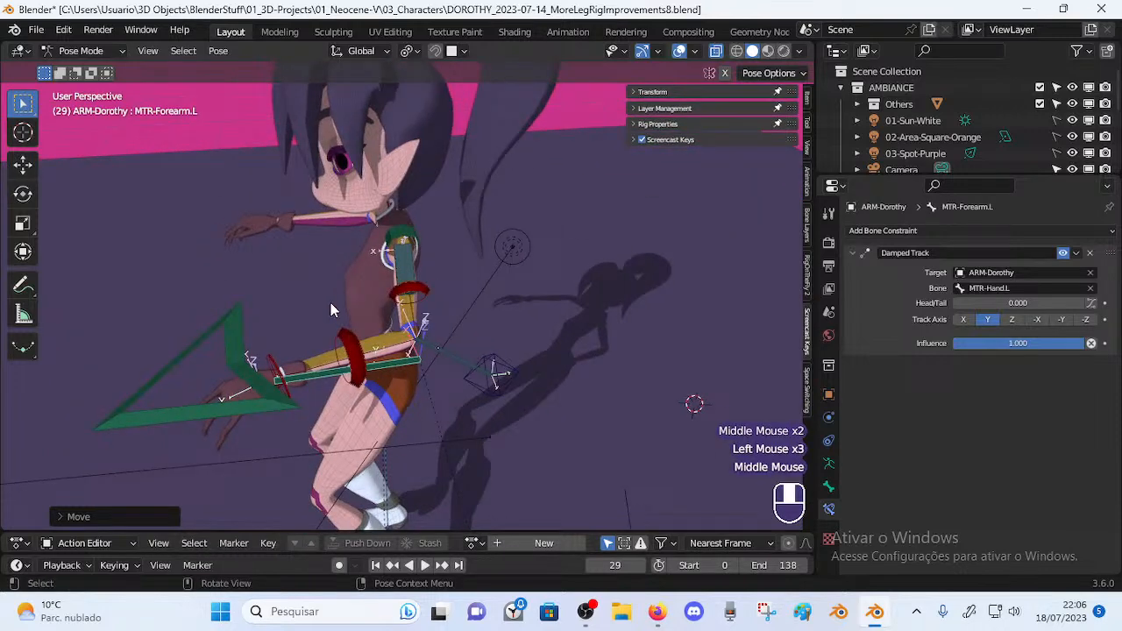
{"action": "key", "text": "r"}
{"action": "key", "text": "Escape"}
{"action": "middle_click_drag", "start_coordinate": [456, 386], "coordinate": [412, 383]}
{"action": "key", "text": "r"}
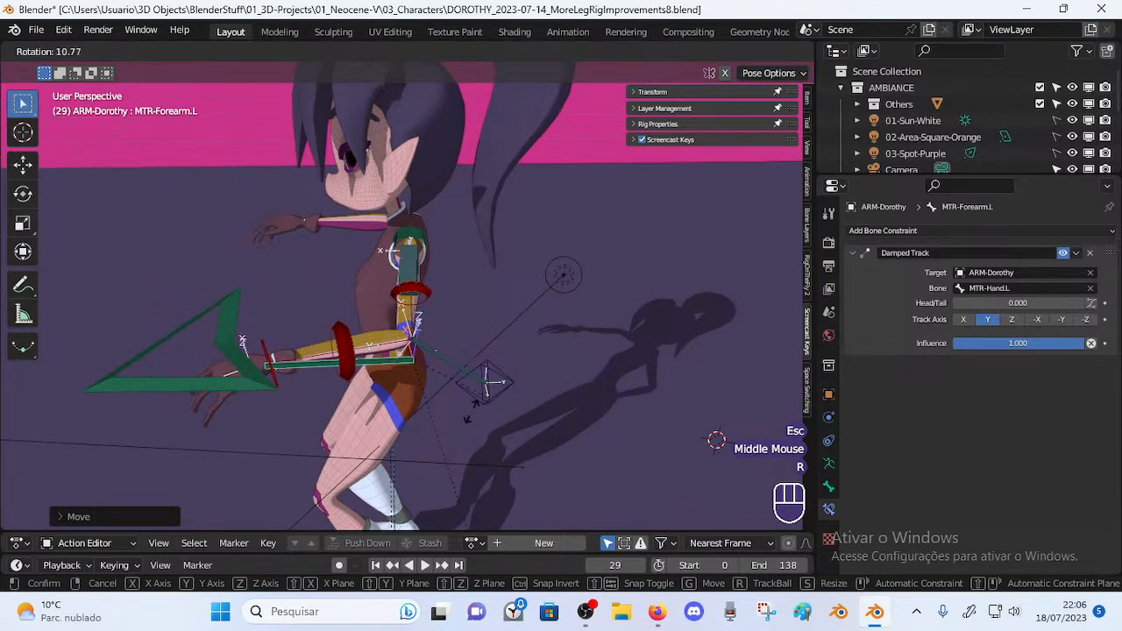
{"action": "key", "text": "Escape"}
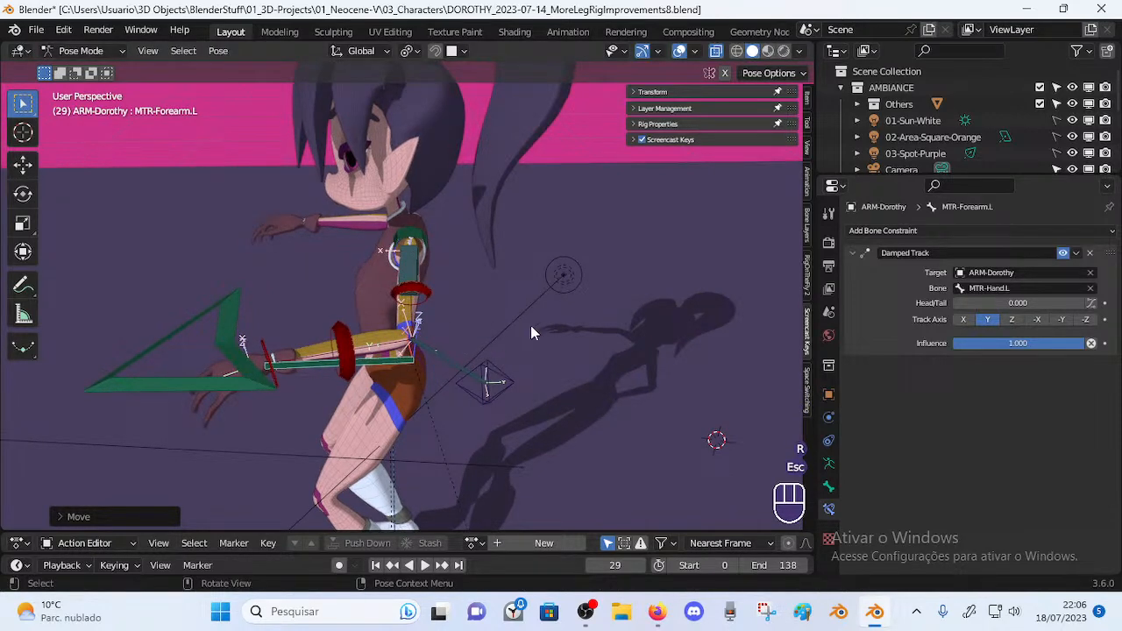
Move MTR-Forearm.L repeatedly up, down and behind the body to test the elbow and forearm behaviour
{"action": "key", "text": "g"}
{"action": "left_click", "coordinate": [386, 373]}
{"action": "middle_click_drag", "start_coordinate": [386, 373], "coordinate": [412, 320]}
{"action": "key", "text": "g"}
{"action": "left_click", "coordinate": [458, 346]}
{"action": "key", "text": "g"}
{"action": "left_click", "coordinate": [370, 250]}
{"action": "middle_click_drag", "start_coordinate": [370, 250], "coordinate": [495, 311]}
{"action": "key", "text": "g"}
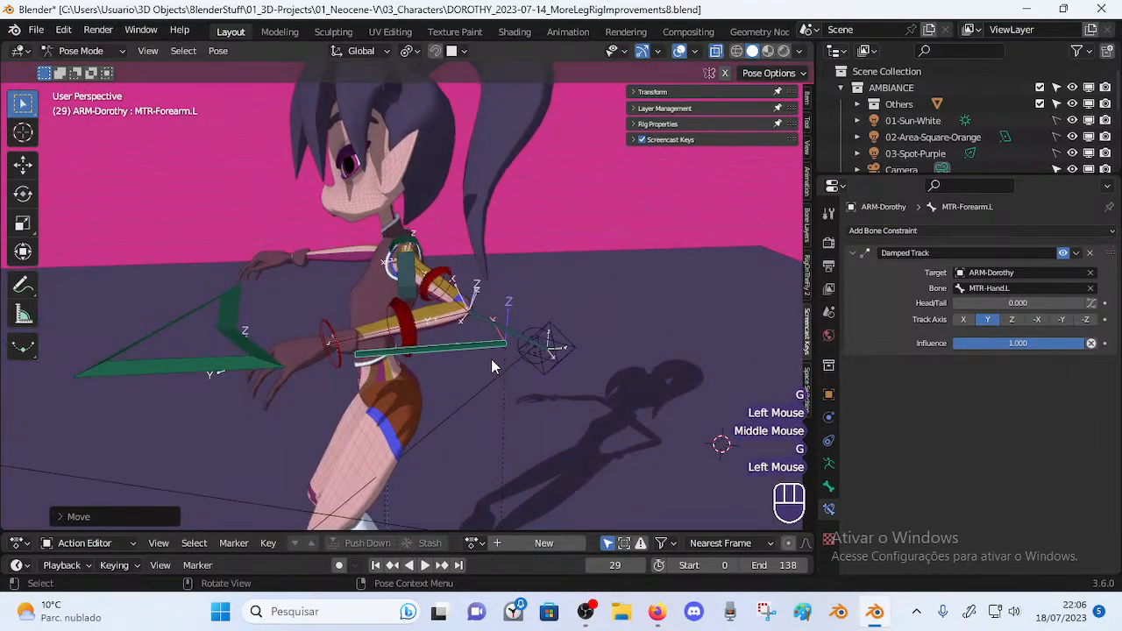
{"action": "left_click", "coordinate": [530, 272]}
{"action": "middle_click_drag", "start_coordinate": [530, 271], "coordinate": [416, 370], "text": "shift"}
{"action": "key", "text": "g"}
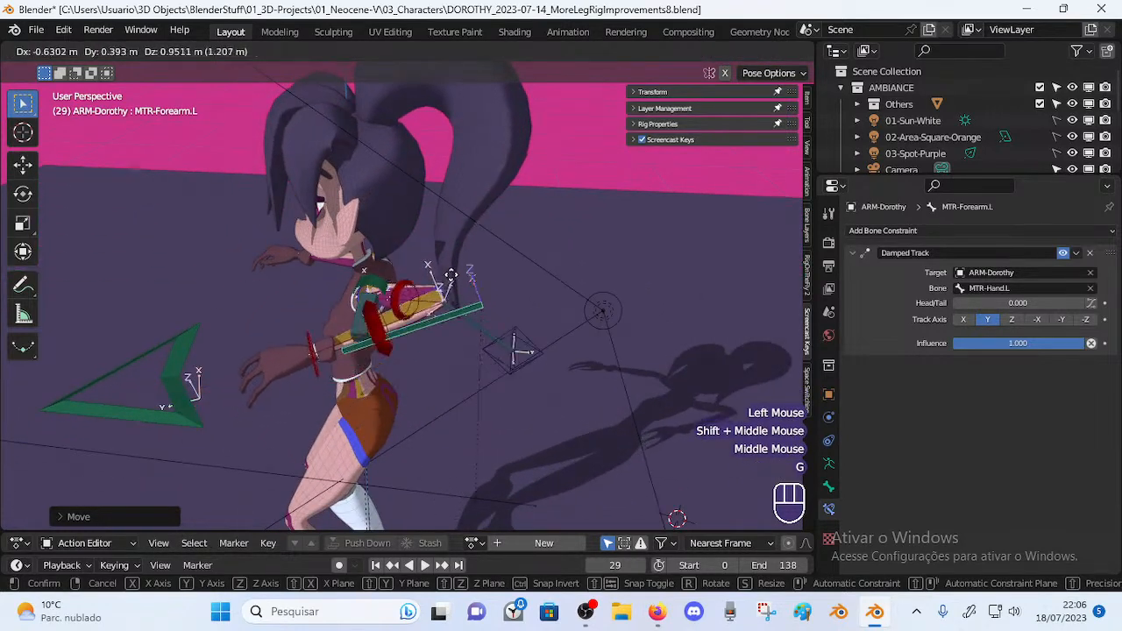
{"action": "left_click", "coordinate": [459, 368]}
{"action": "middle_click_drag", "start_coordinate": [458, 369], "coordinate": [456, 412]}
{"action": "key", "text": "g"}
{"action": "left_click", "coordinate": [477, 371]}
{"action": "key", "text": "g"}
{"action": "left_click", "coordinate": [490, 426]}
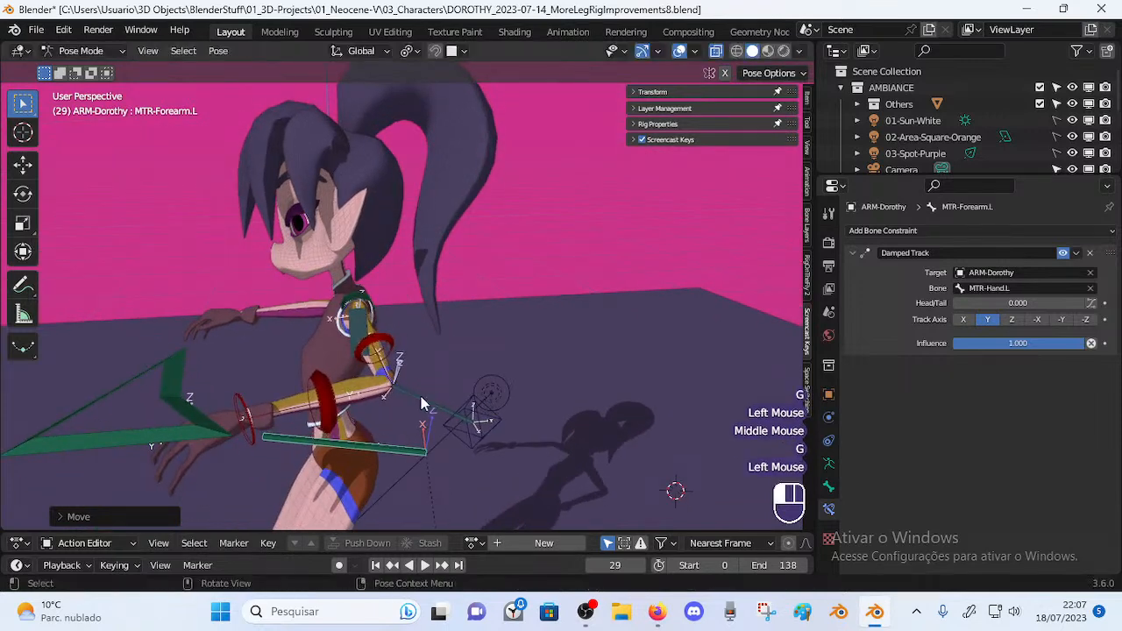
{"action": "left_click", "coordinate": [487, 424]}
{"action": "key", "text": "g"}
{"action": "left_click", "coordinate": [549, 373]}
{"action": "key", "text": "g"}
{"action": "left_click", "coordinate": [537, 414]}
{"action": "middle_click_drag", "start_coordinate": [535, 406], "coordinate": [307, 380]}
Move MTR-Hand.L in front of the chest and rotate it about the Z axis
{"action": "left_click", "coordinate": [202, 387]}
{"action": "middle_click_drag", "start_coordinate": [229, 389], "coordinate": [367, 391]}
{"action": "key", "text": "g"}
{"action": "left_click", "coordinate": [262, 359]}
{"action": "middle_click_drag", "start_coordinate": [333, 355], "coordinate": [279, 350]}
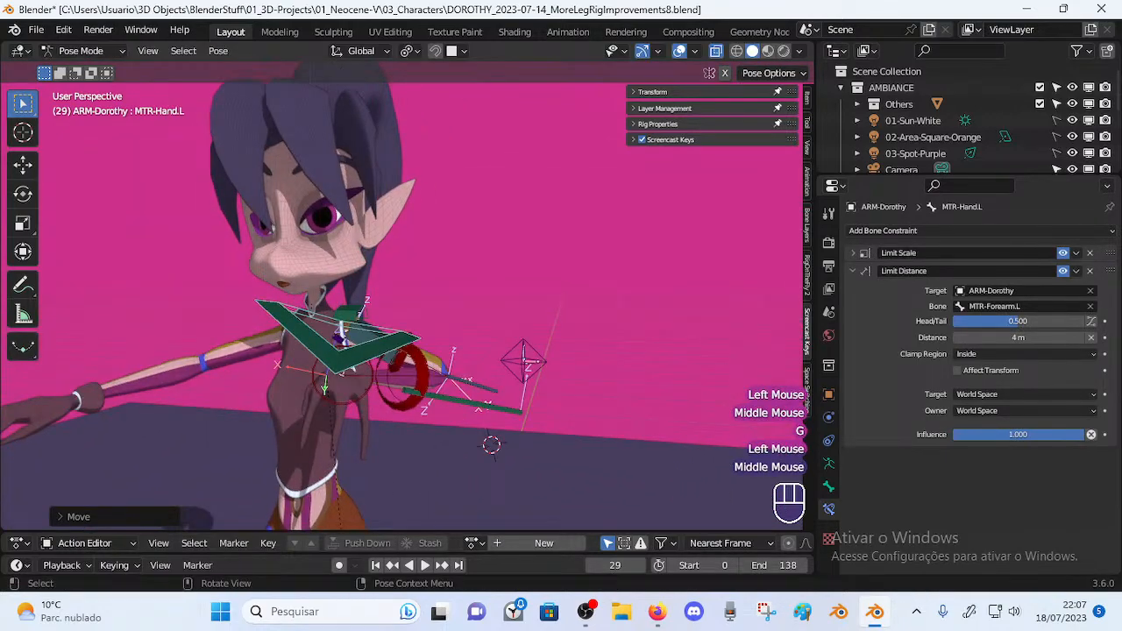
{"action": "key", "text": "r"}
{"action": "key", "text": "z"}
{"action": "left_click", "coordinate": [368, 435]}
{"action": "middle_click_drag", "start_coordinate": [342, 399], "coordinate": [242, 369]}
{"action": "key", "text": "g"}
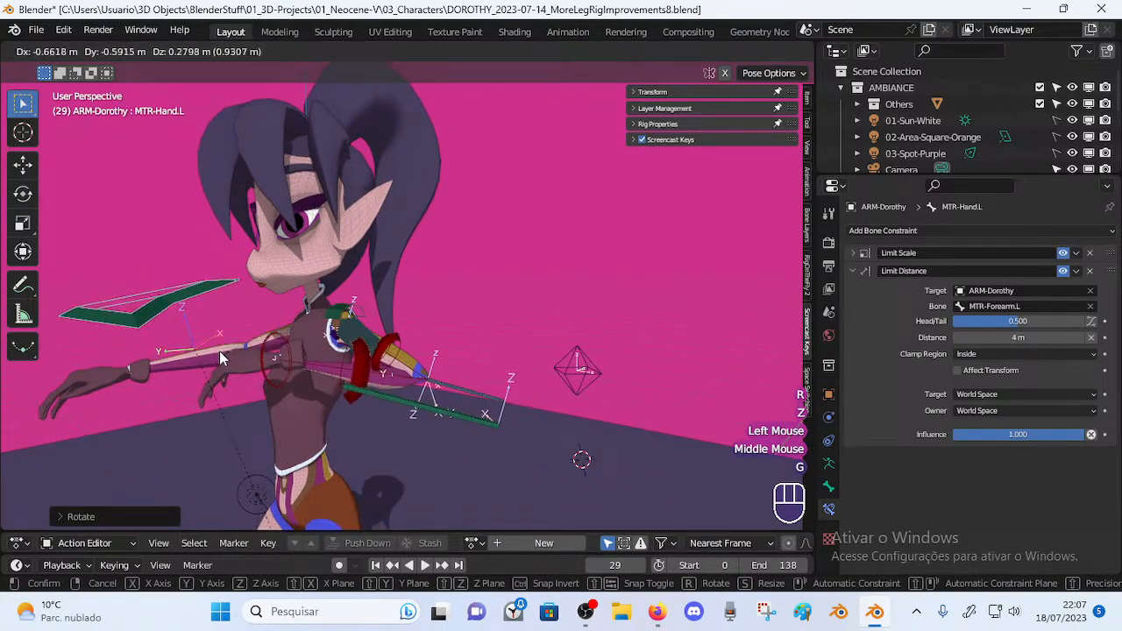
{"action": "left_click", "coordinate": [175, 322]}
Move the CTL-Pole-Elbow.L control to test how the left elbow direction responds
{"action": "left_click", "coordinate": [582, 369]}
{"action": "middle_click_drag", "start_coordinate": [585, 371], "coordinate": [492, 393]}
{"action": "key", "text": "g"}
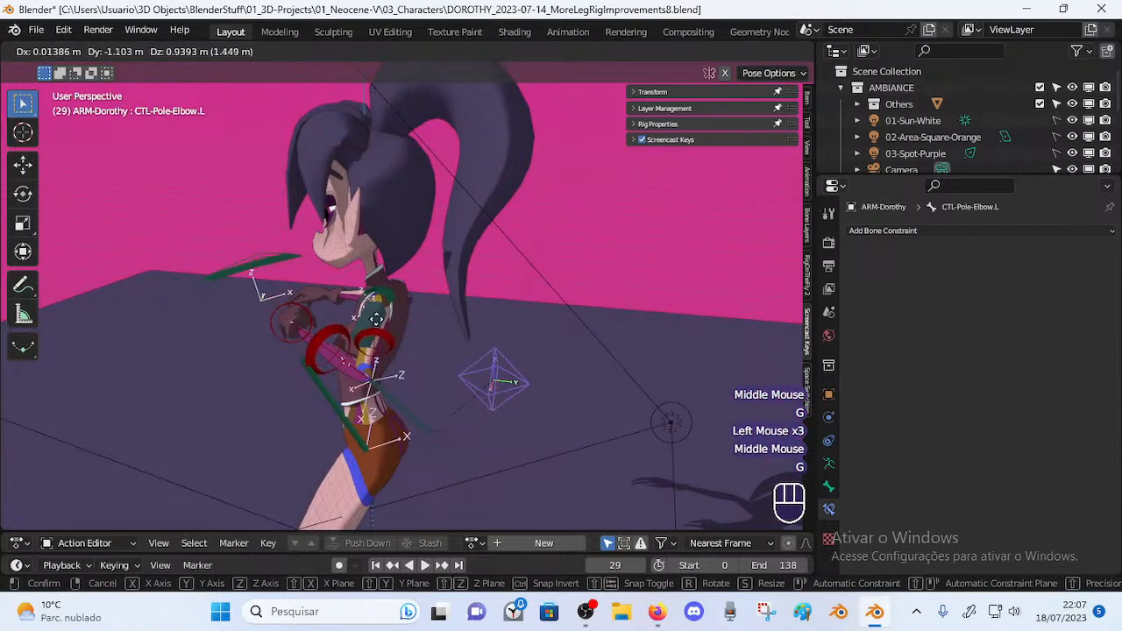
{"action": "left_click", "coordinate": [258, 348]}
{"action": "middle_click_drag", "start_coordinate": [259, 349], "coordinate": [418, 405]}
Move MTR-Forearm.L outward and upward beside the body to raise the left elbow
{"action": "left_click", "coordinate": [397, 396]}
{"action": "key", "text": "g"}
{"action": "left_click", "coordinate": [399, 397]}
{"action": "left_click", "coordinate": [389, 427]}
{"action": "key", "text": "g"}
{"action": "left_click", "coordinate": [458, 373]}
{"action": "middle_click_drag", "start_coordinate": [458, 372], "coordinate": [524, 387]}
{"action": "key", "text": "g"}
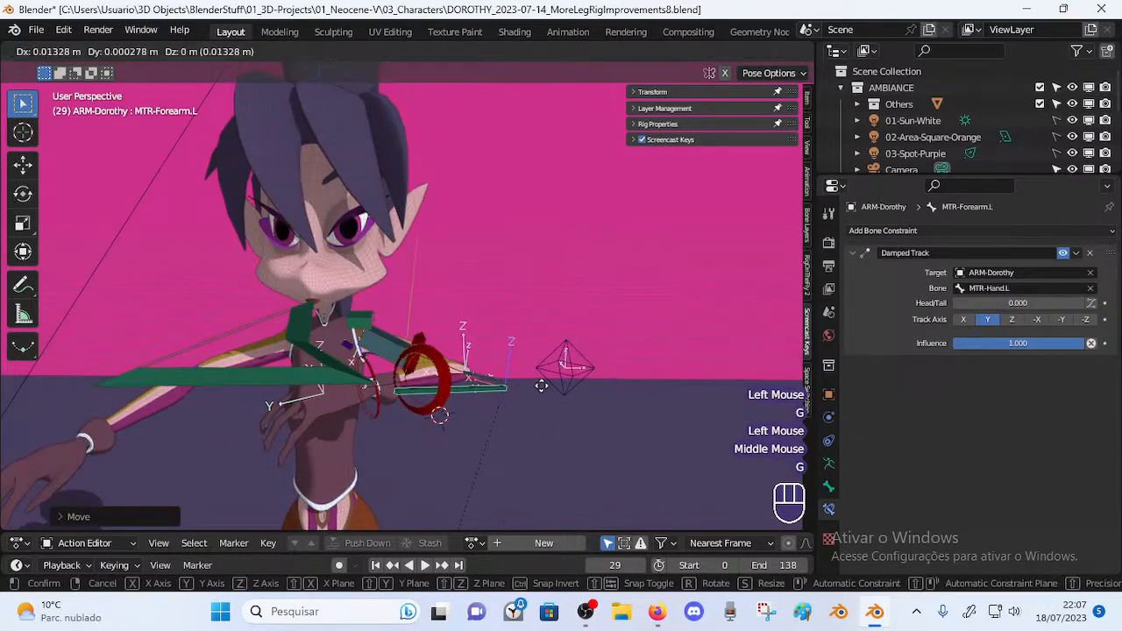
{"action": "left_click", "coordinate": [507, 298]}
Move MTR-Hand.L above the raised left elbow and rotate it about the X axis
{"action": "left_click", "coordinate": [283, 383]}
{"action": "key", "text": "g"}
{"action": "left_click", "coordinate": [510, 530]}
{"action": "scroll", "coordinate": [565, 208], "scroll_direction": "down", "scroll_amount": 2}
{"action": "middle_click_drag", "start_coordinate": [566, 208], "coordinate": [506, 290], "text": "shift"}
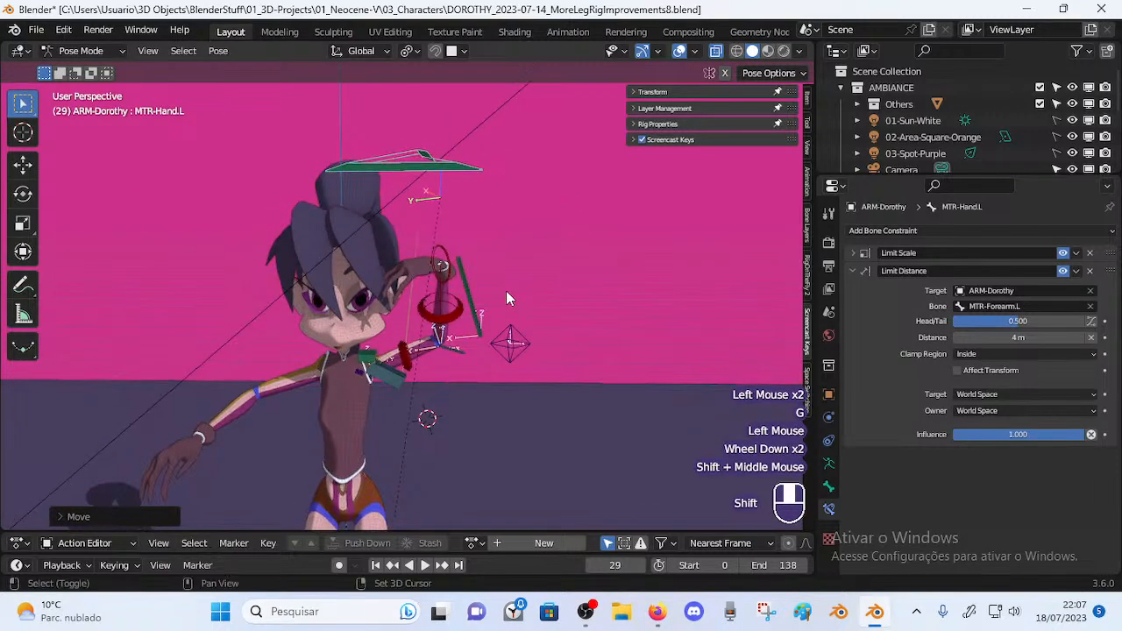
{"action": "key", "text": "r"}
{"action": "key", "text": "x"}
{"action": "left_click", "coordinate": [466, 290]}
Extend the selection to MTR-Forearm.L and move the elbow controls through several positions around the raised arm
{"action": "left_click", "coordinate": [473, 307], "text": "shift"}
{"action": "key", "text": "g"}
{"action": "left_click", "coordinate": [529, 335]}
{"action": "middle_click_drag", "start_coordinate": [529, 334], "coordinate": [439, 368]}
{"action": "key", "text": "g"}
{"action": "left_click", "coordinate": [419, 423]}
{"action": "key", "text": "g"}
{"action": "left_click", "coordinate": [450, 332]}
Move MTR-Hand.L beside the head so the left hand points upward
{"action": "left_click", "coordinate": [430, 252]}
{"action": "middle_click_drag", "start_coordinate": [429, 279], "coordinate": [488, 244]}
{"action": "key", "text": "g"}
{"action": "left_click", "coordinate": [460, 256]}
Select all visible bones and reset their pose
{"action": "key", "text": "a"}
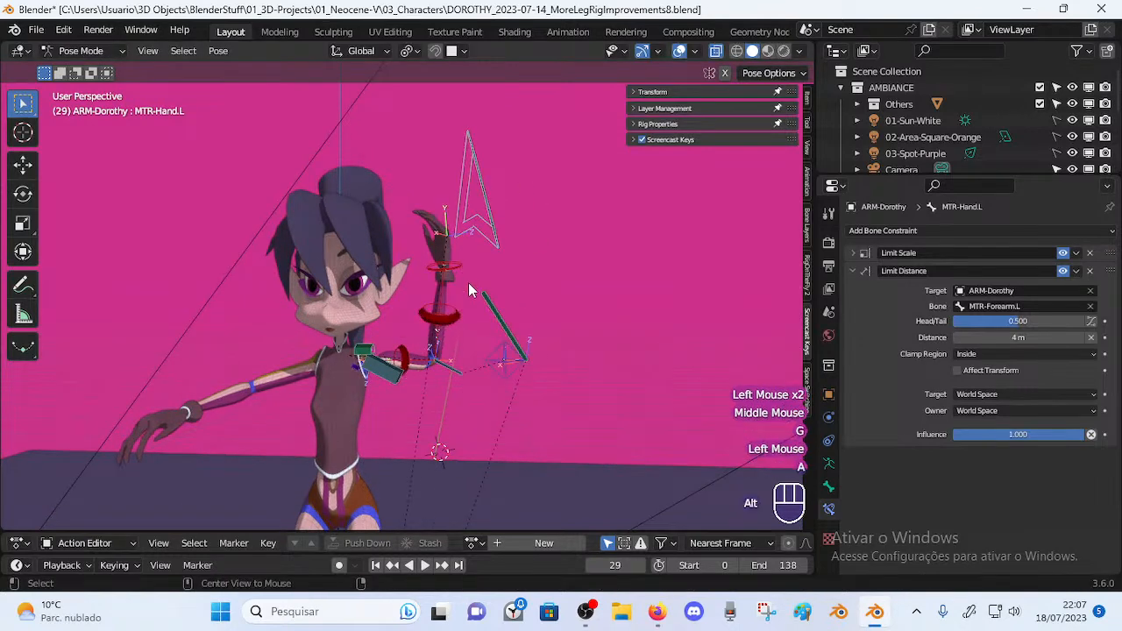
{"action": "key", "text": "alt+q"}
{"action": "key", "text": "alt+q"}
{"action": "key", "text": "alt+q"}
Compare the bone constraints of MCH-Arm.L and DEF-Arm.L in the left upper arm
{"action": "scroll", "coordinate": [433, 368], "scroll_direction": "up", "scroll_amount": 2}
{"action": "middle_click_drag", "start_coordinate": [431, 386], "coordinate": [405, 342]}
{"action": "left_click", "coordinate": [425, 429]}
{"action": "scroll", "coordinate": [402, 412], "scroll_direction": "up", "scroll_amount": 2}
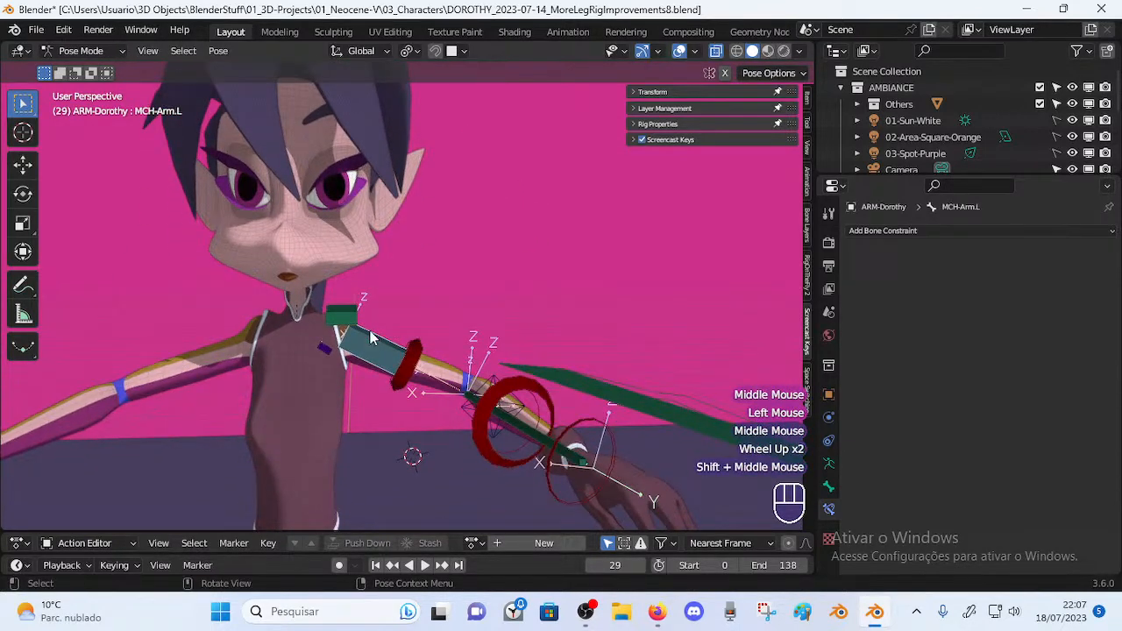
{"action": "middle_click_drag", "start_coordinate": [441, 378], "coordinate": [418, 386]}
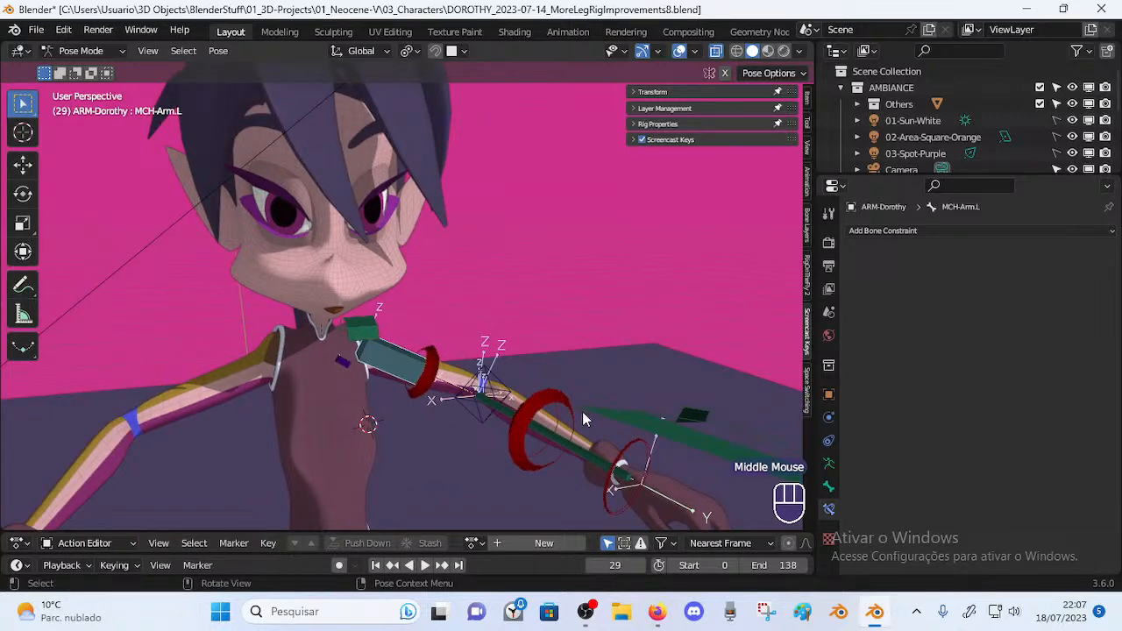
{"action": "left_click", "coordinate": [400, 369]}
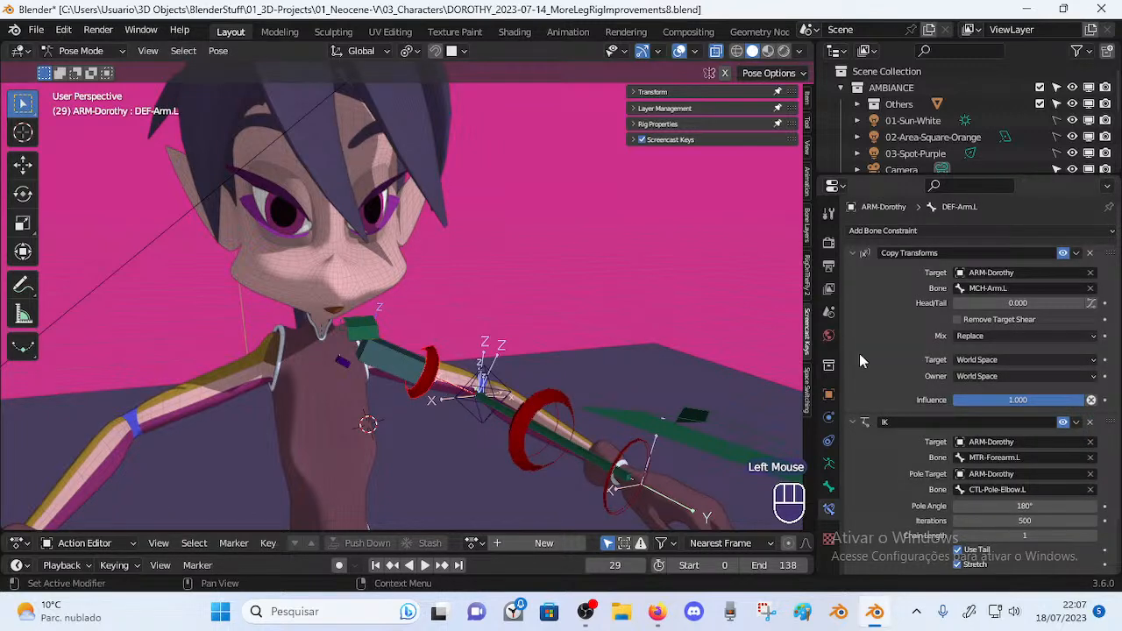
{"action": "scroll", "coordinate": [452, 396], "scroll_direction": "down", "scroll_amount": 2}
{"action": "middle_click_drag", "start_coordinate": [546, 351], "coordinate": [613, 346]}
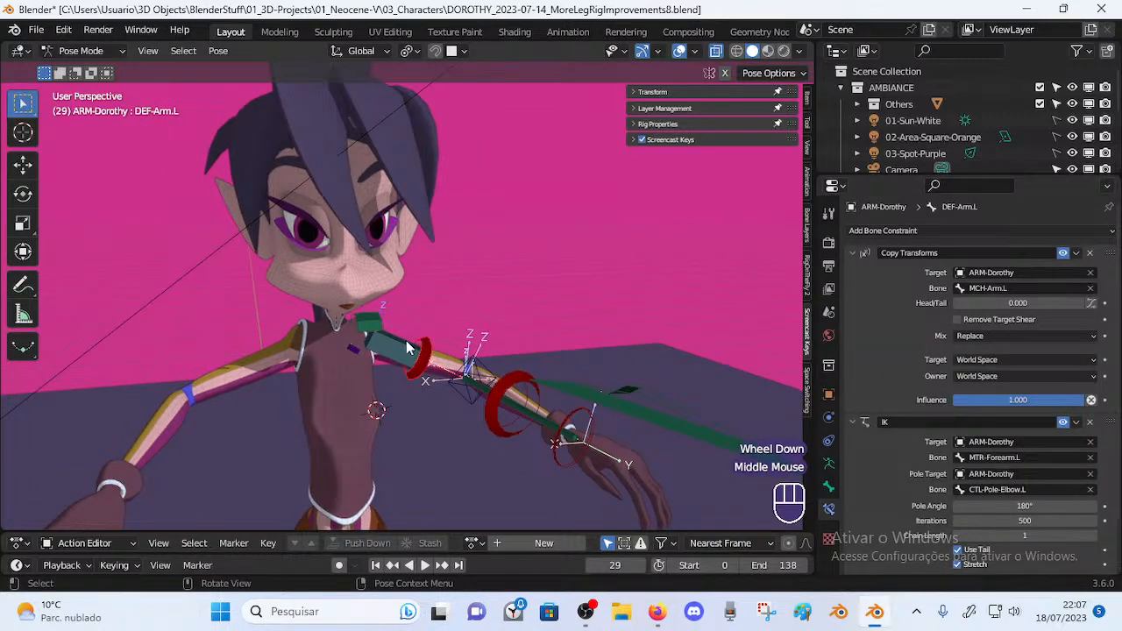
Hide the MCH-Arm.L bone over the left upper arm
{"action": "left_click", "coordinate": [681, 343]}
{"action": "middle_click_drag", "start_coordinate": [393, 334], "coordinate": [420, 381]}
{"action": "scroll", "coordinate": [403, 350], "scroll_direction": "up", "scroll_amount": 1}
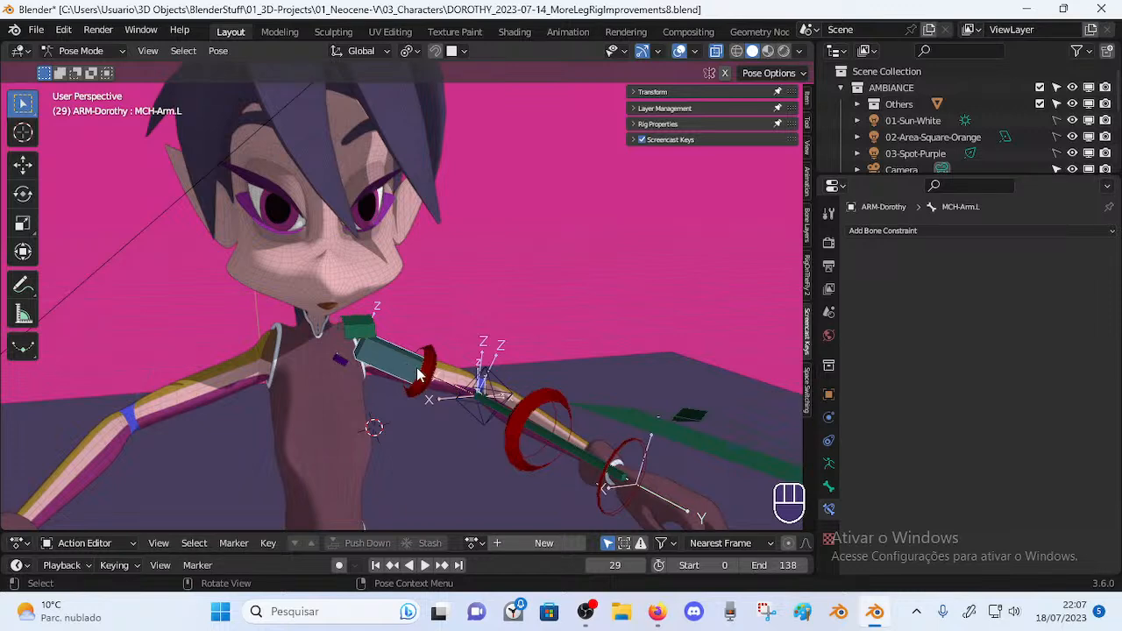
{"action": "key", "text": "h"}
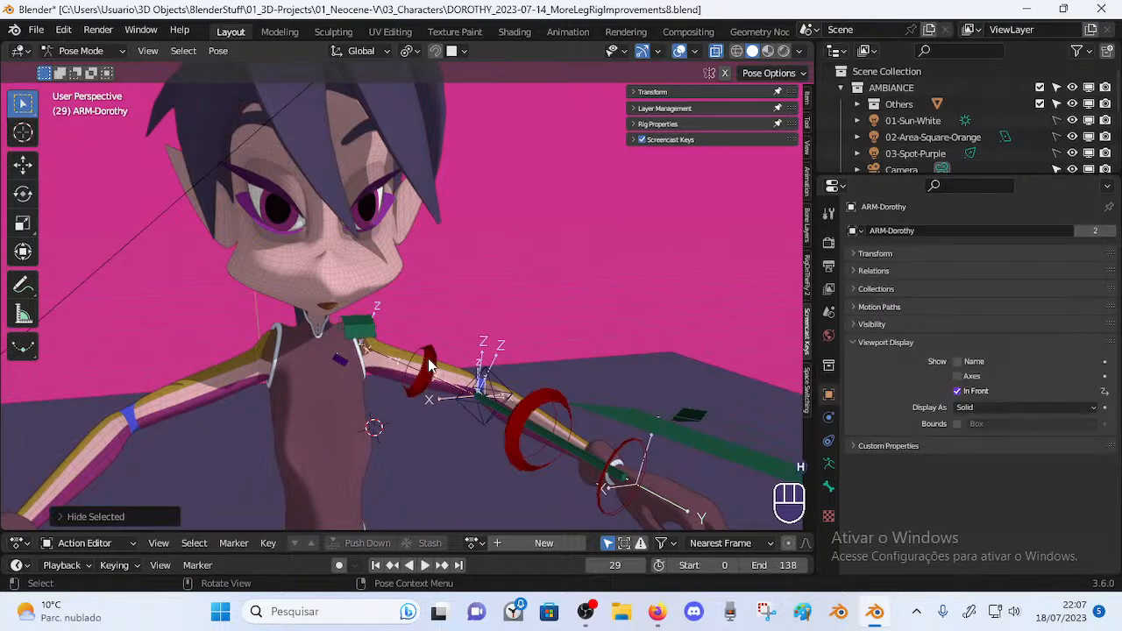
Try to move the DEF-Arm.L bone in the left upper arm, first in Pose Mode and then in Edit Mode
{"action": "left_click", "coordinate": [431, 366]}
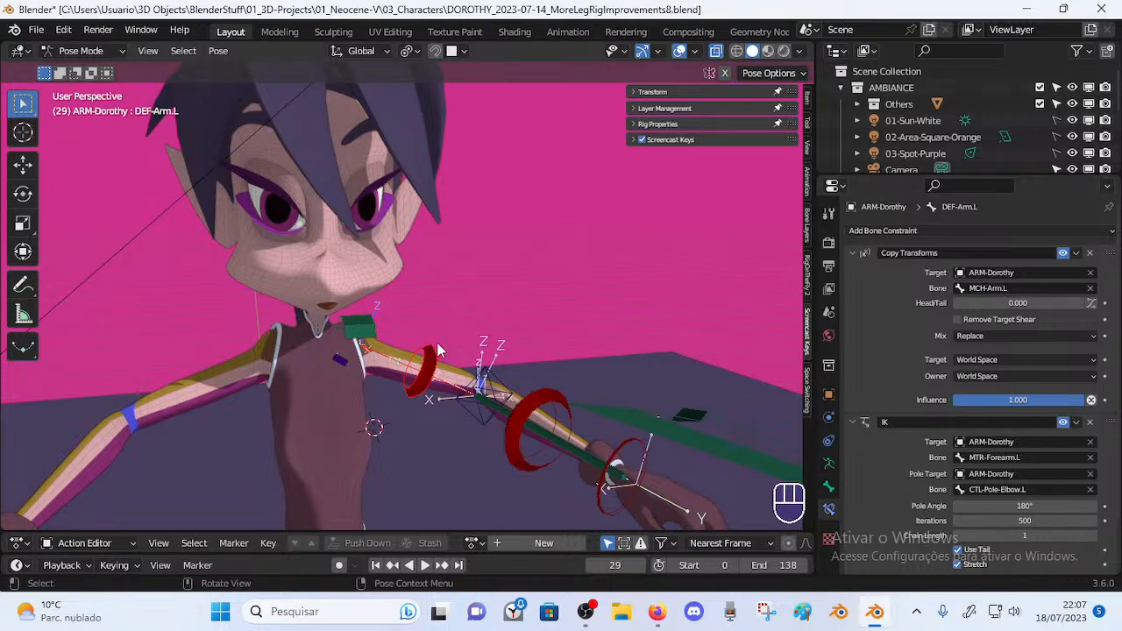
{"action": "key", "text": "g"}
{"action": "left_click", "coordinate": [426, 361]}
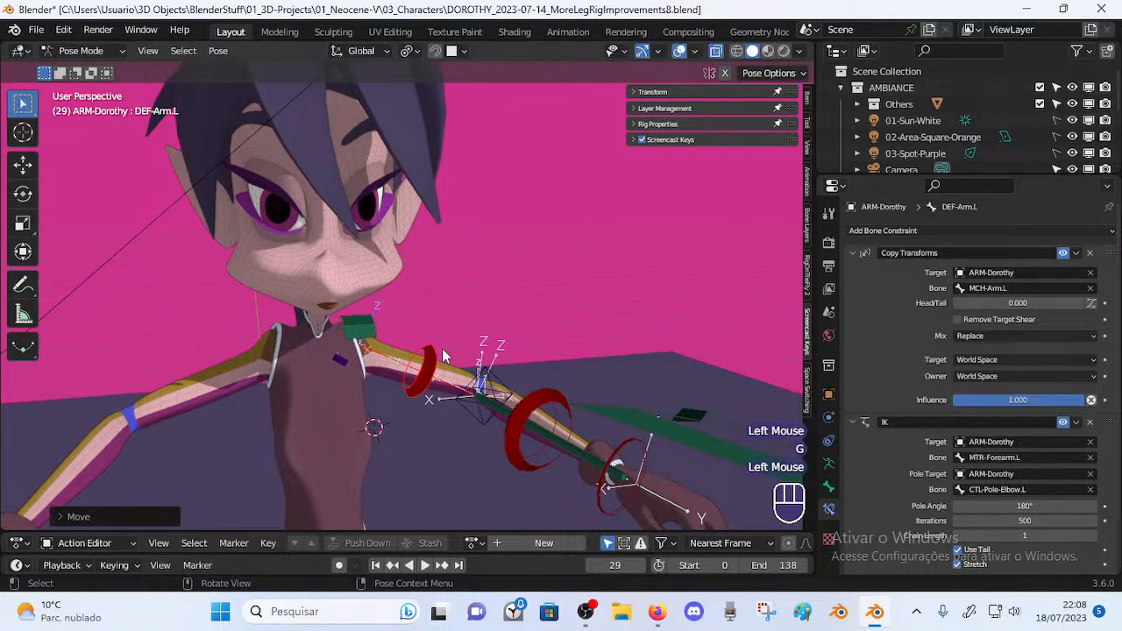
{"action": "key", "text": "Tab"}
{"action": "key", "text": "g"}
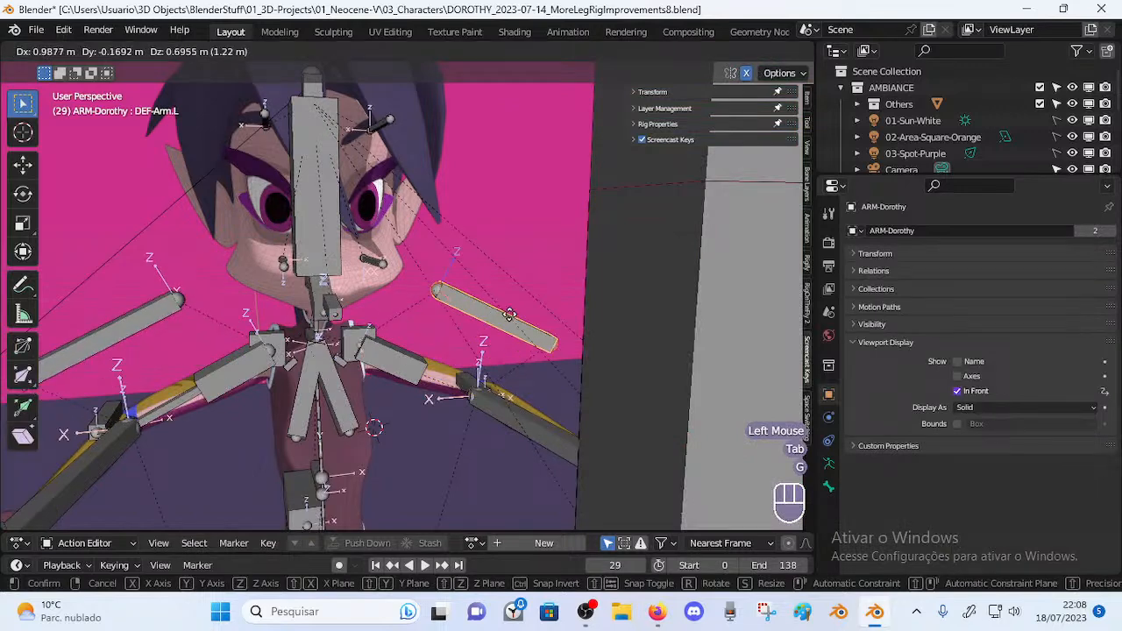
{"action": "right_click", "coordinate": [473, 350]}
{"action": "key", "text": "Tab"}
{"action": "middle_click_drag", "start_coordinate": [454, 363], "coordinate": [418, 372]}
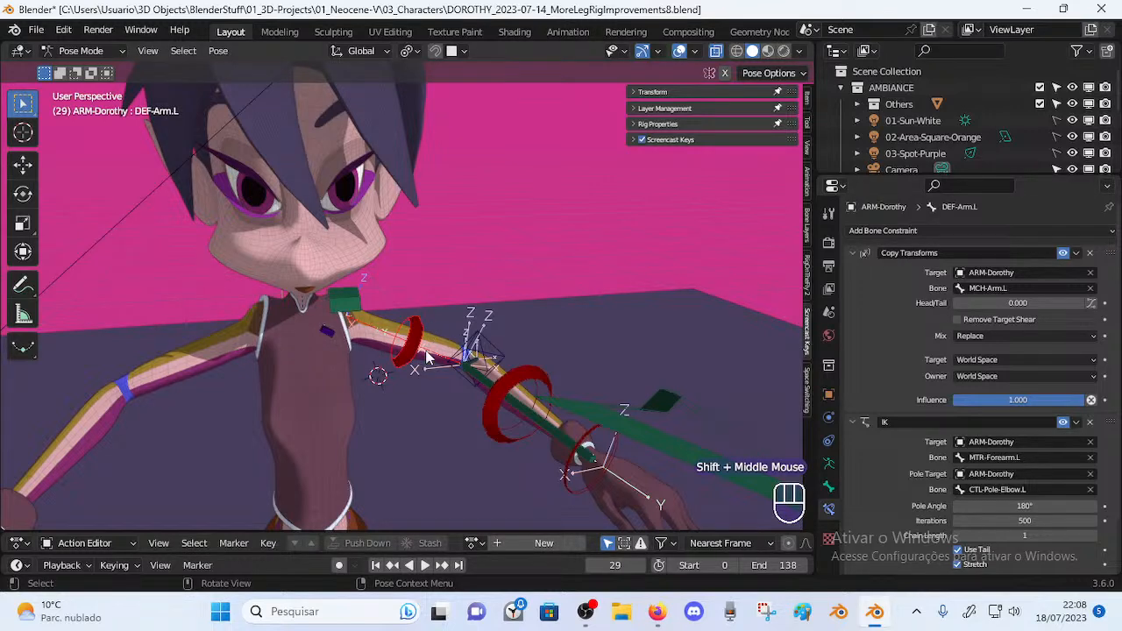
Move the MTR-Shoulder.L control upward to raise the left shoulder
{"action": "scroll", "coordinate": [407, 369], "scroll_direction": "up", "scroll_amount": 2}
{"action": "middle_click_drag", "start_coordinate": [421, 377], "coordinate": [423, 320]}
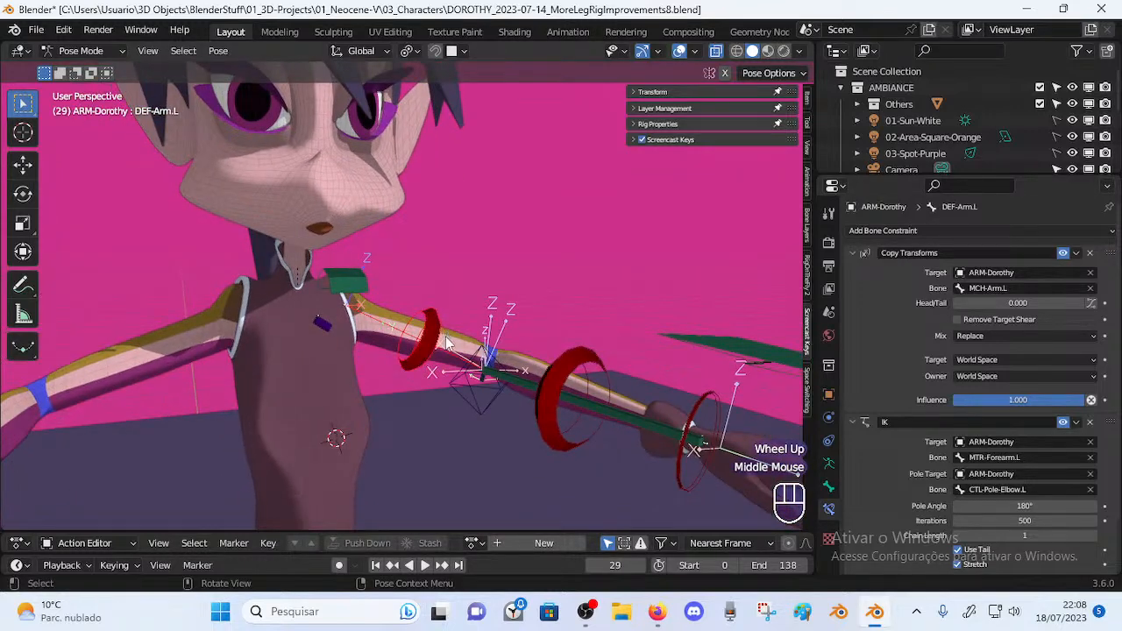
{"action": "middle_click_drag", "start_coordinate": [497, 355], "coordinate": [364, 347]}
{"action": "left_click", "coordinate": [333, 298]}
{"action": "mouse_move", "coordinate": [333, 298]}
{"action": "middle_mouse_down"}
{"action": "mouse_move", "coordinate": [343, 331]}
{"action": "mouse_move", "coordinate": [351, 311]}
{"action": "middle_mouse_up"}
{"action": "key", "text": "g"}
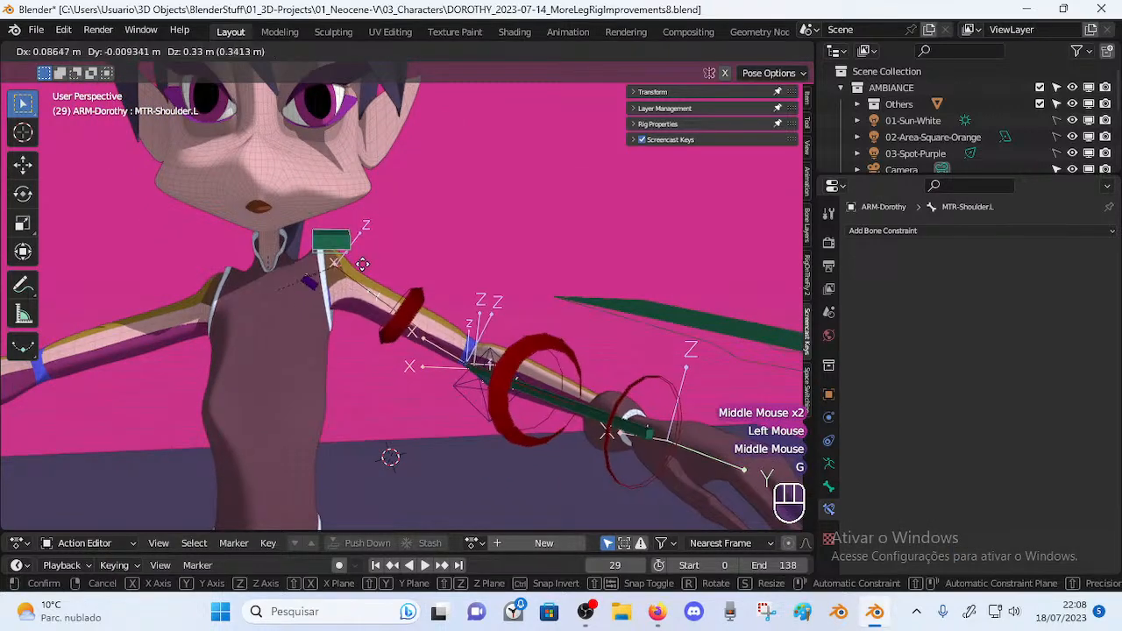
{"action": "left_click", "coordinate": [357, 285]}
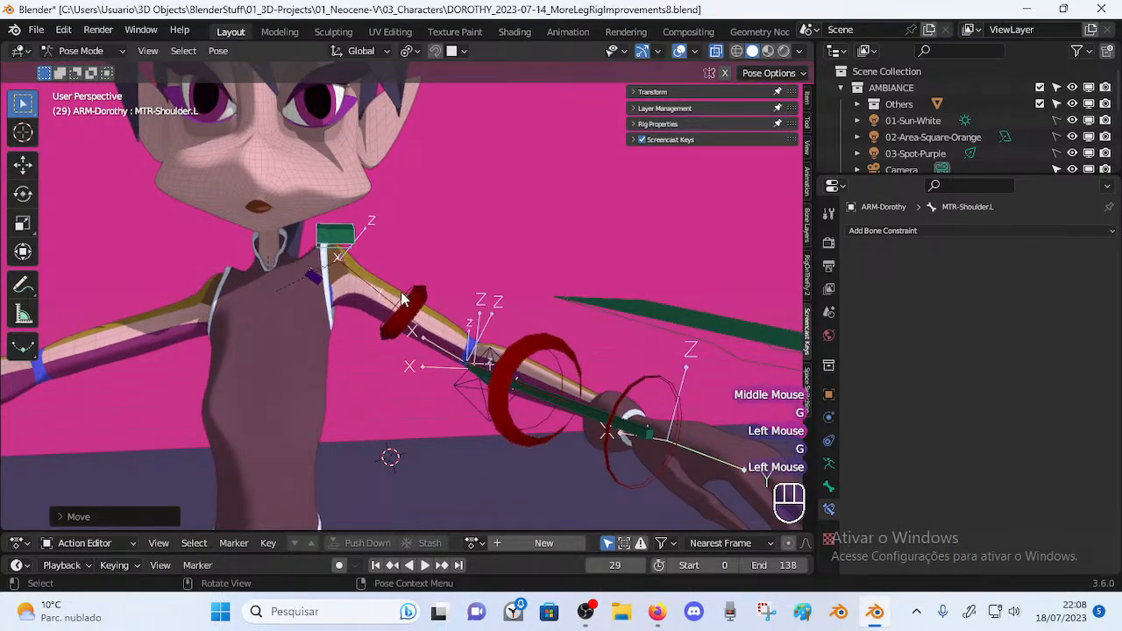
Move MTR-Hand.L up beside the head so the left forearm lifts from the elbow
{"action": "scroll", "coordinate": [377, 279], "scroll_direction": "down", "scroll_amount": 3}
{"action": "middle_click_drag", "start_coordinate": [377, 280], "coordinate": [456, 316]}
{"action": "left_click", "coordinate": [524, 359]}
{"action": "key", "text": "g"}
{"action": "left_click", "coordinate": [425, 257]}
{"action": "middle_click_drag", "start_coordinate": [424, 257], "coordinate": [532, 279]}
{"action": "scroll", "coordinate": [498, 275], "scroll_direction": "down", "scroll_amount": 2}
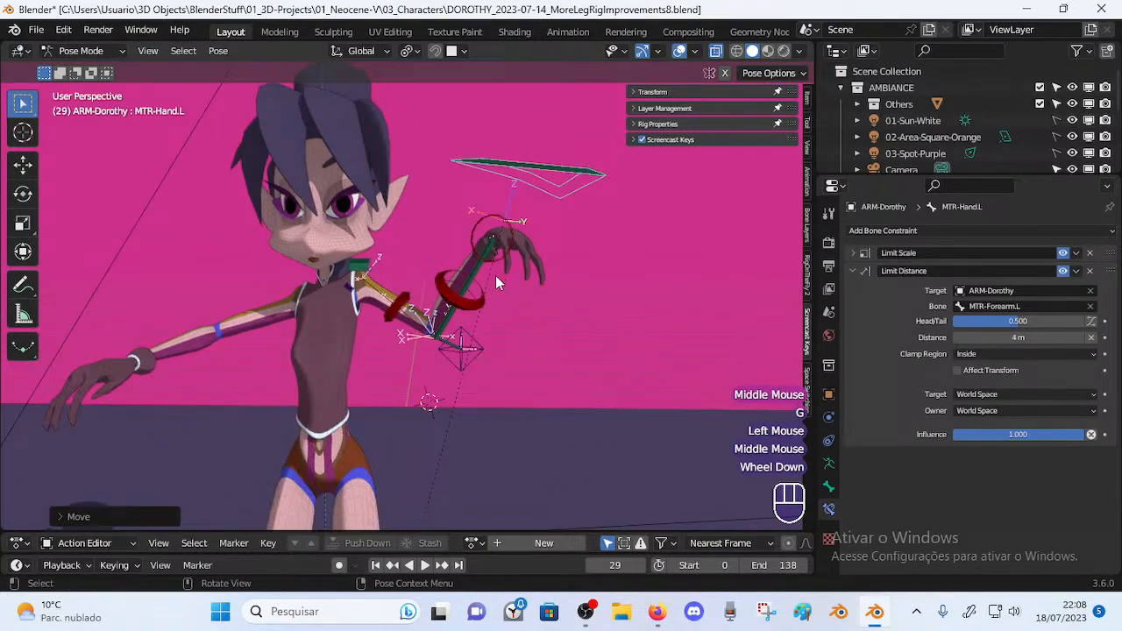
Add MTR-Forearm.L to the selection and move it together with MTR-Hand.L to swing the whole left arm around the head
{"action": "left_click", "coordinate": [480, 298], "text": "shift"}
{"action": "middle_click_drag", "start_coordinate": [483, 307], "coordinate": [473, 329]}
{"action": "middle_click_drag", "start_coordinate": [474, 330], "coordinate": [432, 295]}
{"action": "key", "text": "g"}
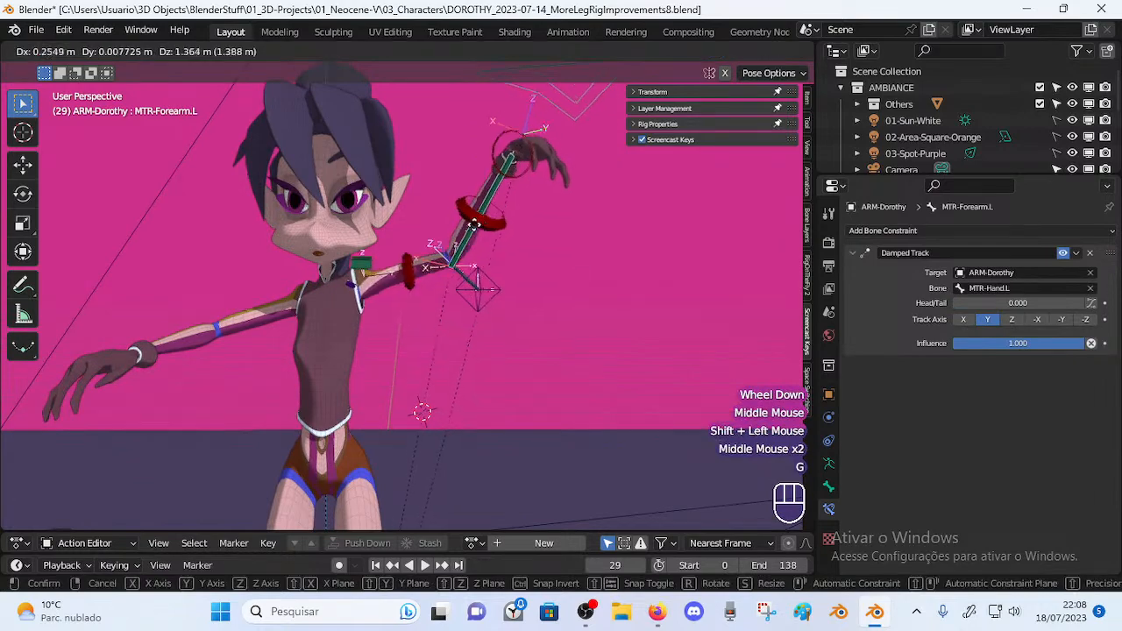
{"action": "left_click", "coordinate": [419, 209]}
{"action": "middle_click_drag", "start_coordinate": [419, 209], "coordinate": [317, 210]}
{"action": "key", "text": "g"}
{"action": "left_click", "coordinate": [344, 254]}
{"action": "middle_click_drag", "start_coordinate": [344, 254], "coordinate": [387, 315]}
{"action": "key", "text": "g"}
{"action": "left_click", "coordinate": [368, 264]}
Shift the selected hand and forearm controls upward and backward while the left elbow is bent
{"action": "scroll", "coordinate": [368, 265], "scroll_direction": "up", "scroll_amount": 2}
{"action": "scroll", "coordinate": [386, 289], "scroll_direction": "up", "scroll_amount": 2}
{"action": "middle_click_drag", "start_coordinate": [388, 315], "coordinate": [398, 382], "text": "shift"}
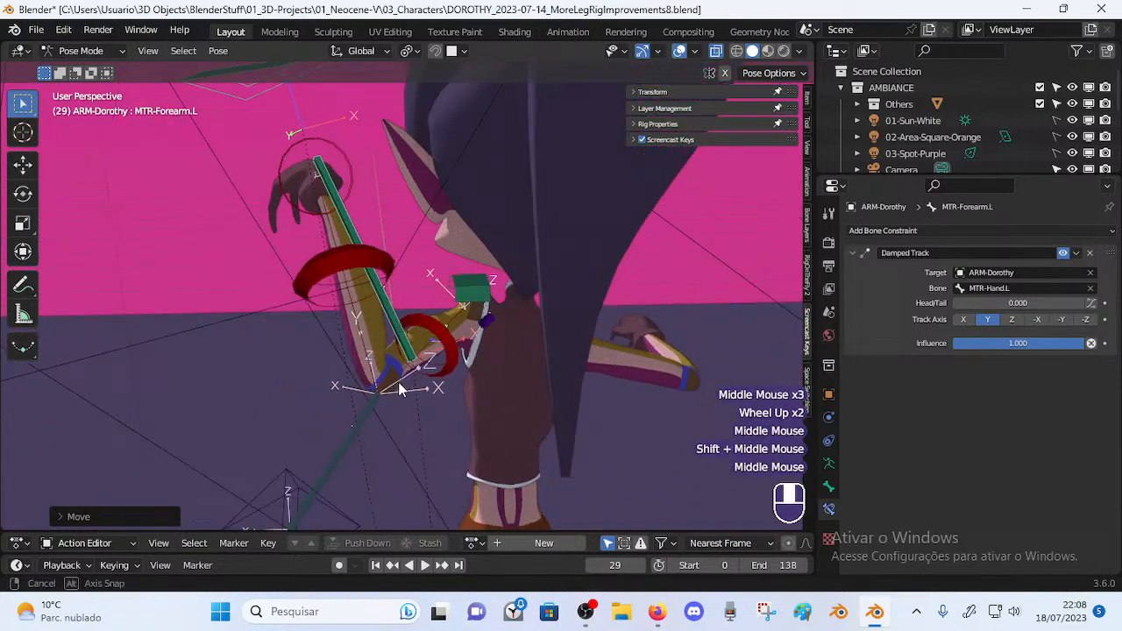
{"action": "key", "text": "g"}
{"action": "left_click", "coordinate": [455, 351]}
{"action": "mouse_move", "coordinate": [456, 351]}
{"action": "middle_mouse_down"}
{"action": "mouse_move", "coordinate": [474, 344]}
{"action": "mouse_move", "coordinate": [491, 233]}
{"action": "mouse_move", "coordinate": [471, 361]}
{"action": "middle_mouse_up"}
{"action": "key", "text": "g"}
{"action": "left_click", "coordinate": [456, 315]}
Rotate MTR-Hand.L about the X axis so the left hand points upward, and move it higher
{"action": "scroll", "coordinate": [488, 263], "scroll_direction": "down", "scroll_amount": 2}
{"action": "middle_click_drag", "start_coordinate": [608, 302], "coordinate": [559, 303]}
{"action": "key", "text": "r"}
{"action": "key", "text": "x"}
{"action": "left_click", "coordinate": [491, 351]}
{"action": "key", "text": "g"}
{"action": "left_click", "coordinate": [463, 255]}
Add MTR-Forearm.L to the selection and move both controls until the left arm is raised beside the head
{"action": "middle_click_drag", "start_coordinate": [412, 324], "coordinate": [360, 377]}
{"action": "left_click", "coordinate": [399, 343], "text": "shift"}
{"action": "key", "text": "g"}
{"action": "left_click", "coordinate": [434, 317]}
{"action": "left_click", "coordinate": [405, 306]}
{"action": "middle_click_drag", "start_coordinate": [360, 377], "coordinate": [548, 303], "text": "shift"}
{"action": "middle_click_drag", "start_coordinate": [464, 314], "coordinate": [419, 302]}
{"action": "key", "text": "g"}
{"action": "left_click", "coordinate": [408, 326]}
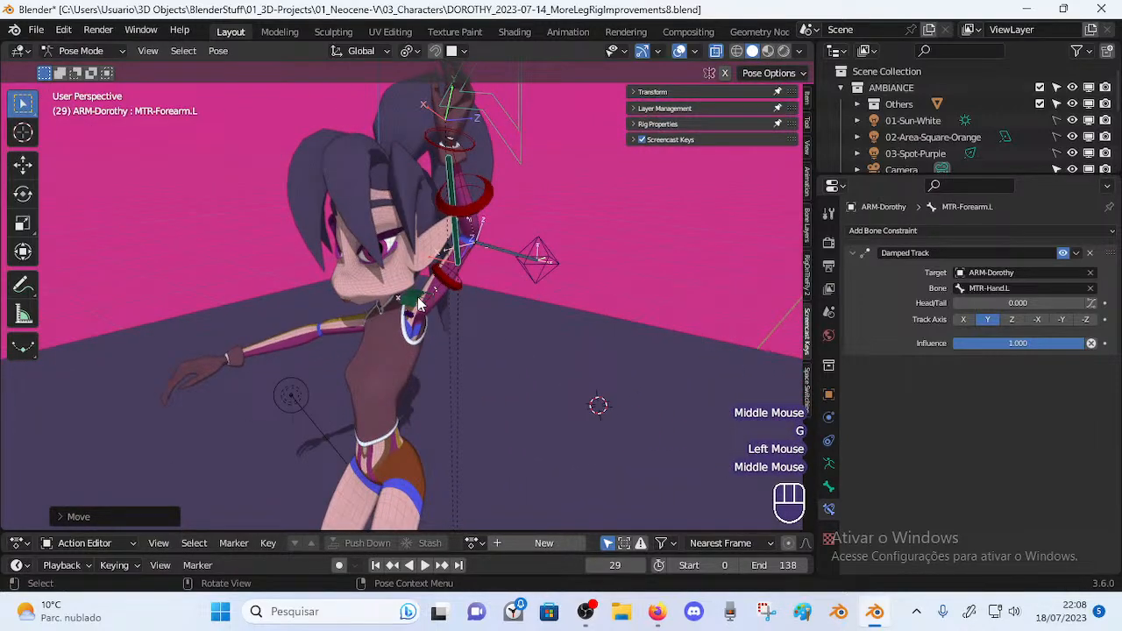
Lower MTR-Hand.L and MTR-Forearm.L together so the left elbow bends below the shoulder and the hand stands beside the head
{"action": "key", "text": "g"}
{"action": "left_click", "coordinate": [494, 355]}
{"action": "middle_click_drag", "start_coordinate": [494, 355], "coordinate": [506, 337]}
{"action": "key", "text": "g"}
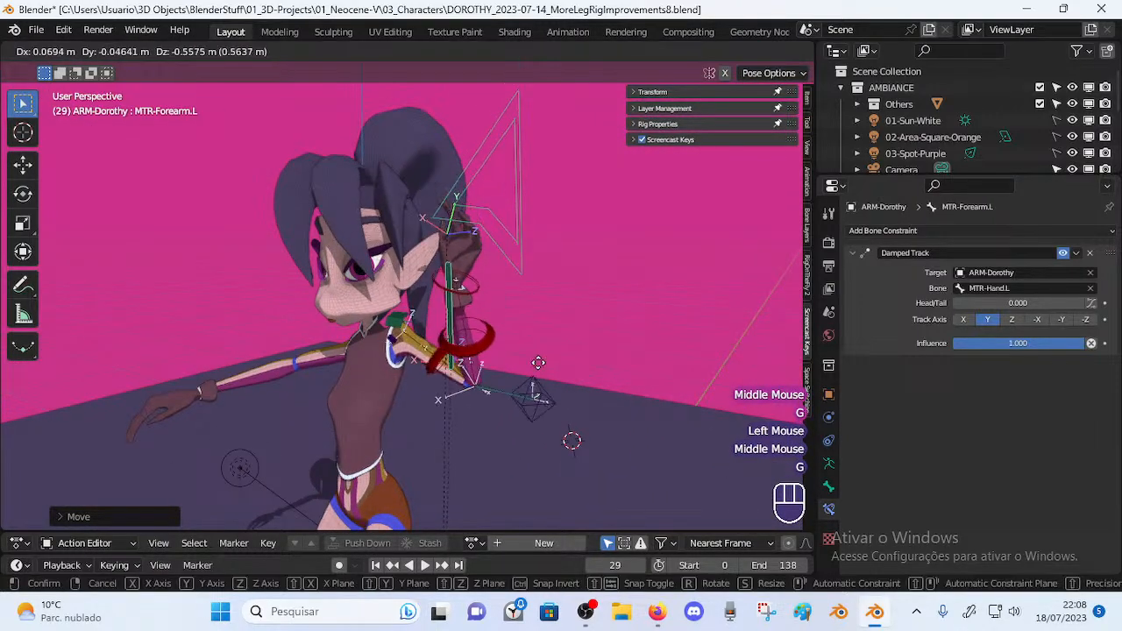
{"action": "left_click", "coordinate": [514, 435]}
{"action": "middle_click_drag", "start_coordinate": [514, 435], "coordinate": [450, 442]}
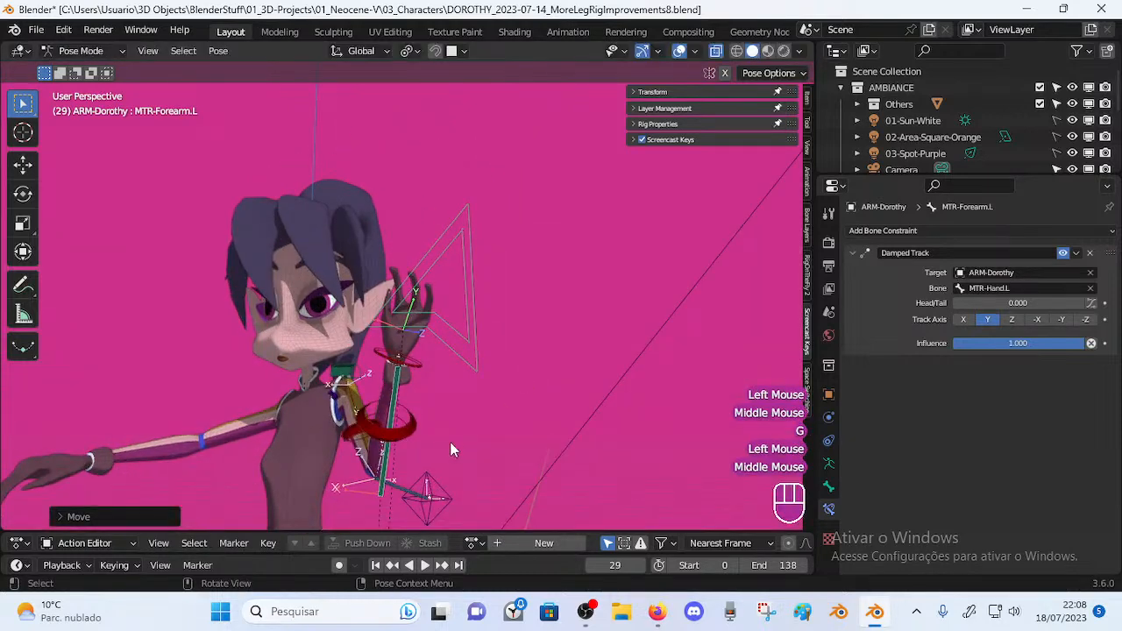
{"action": "key", "text": "g"}
{"action": "left_click", "coordinate": [366, 408]}
{"action": "middle_click_drag", "start_coordinate": [366, 409], "coordinate": [396, 385]}
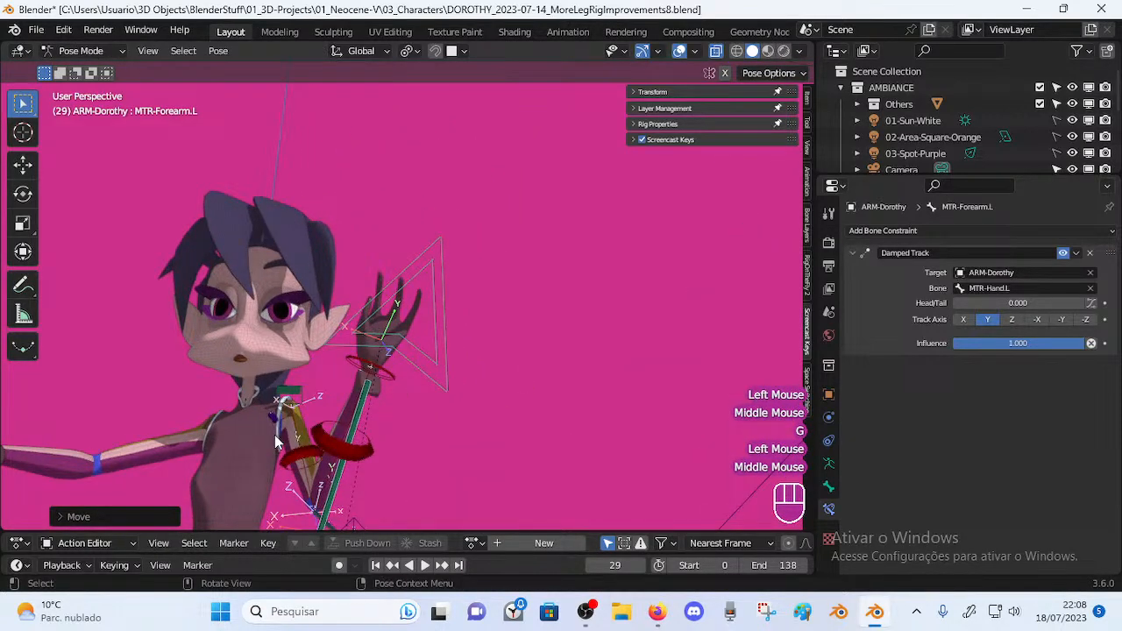
{"action": "middle_click_drag", "start_coordinate": [277, 441], "coordinate": [294, 409], "text": "shift"}
{"action": "middle_click_drag", "start_coordinate": [404, 400], "coordinate": [477, 406]}
{"action": "key", "text": "g"}
{"action": "left_click", "coordinate": [472, 377]}
Move MTR-Hand.L alone across the front of the body and rotate it about the Z axis
{"action": "left_click", "coordinate": [499, 294]}
{"action": "key", "text": "g"}
{"action": "left_click", "coordinate": [149, 370]}
{"action": "middle_click_drag", "start_coordinate": [149, 370], "coordinate": [399, 371]}
{"action": "key", "text": "r"}
{"action": "left_click", "coordinate": [460, 342]}
Move MTR-Forearm.L in front of the torso and down toward the left hip
{"action": "left_click", "coordinate": [371, 389]}
{"action": "key", "text": "g"}
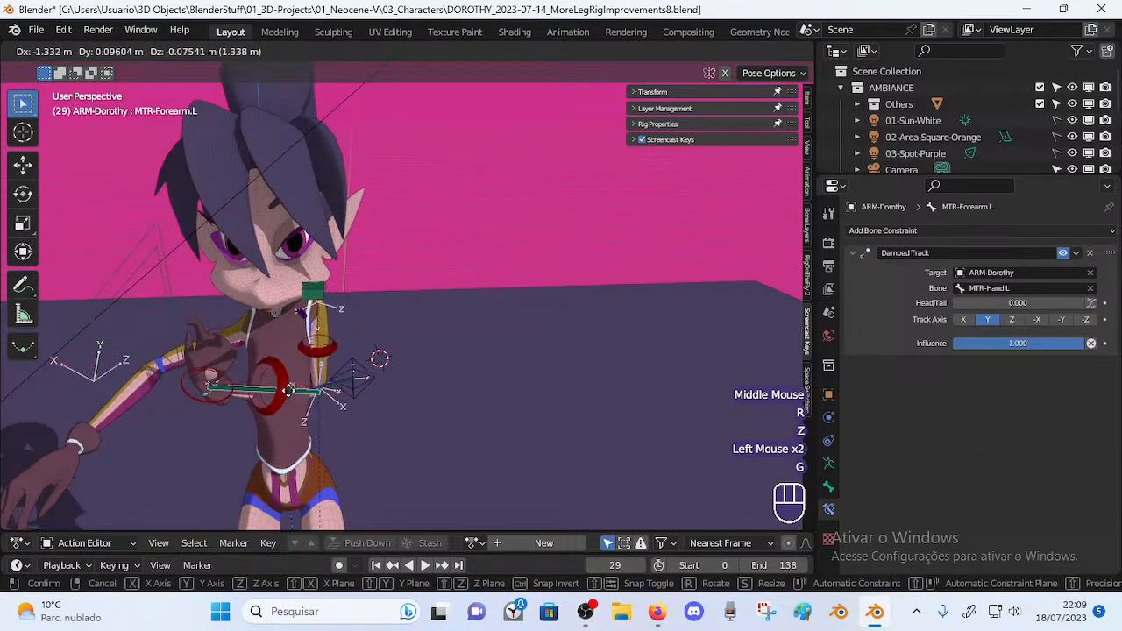
{"action": "left_click", "coordinate": [359, 401]}
{"action": "middle_click_drag", "start_coordinate": [320, 414], "coordinate": [348, 389]}
{"action": "key", "text": "g"}
{"action": "left_click", "coordinate": [424, 425]}
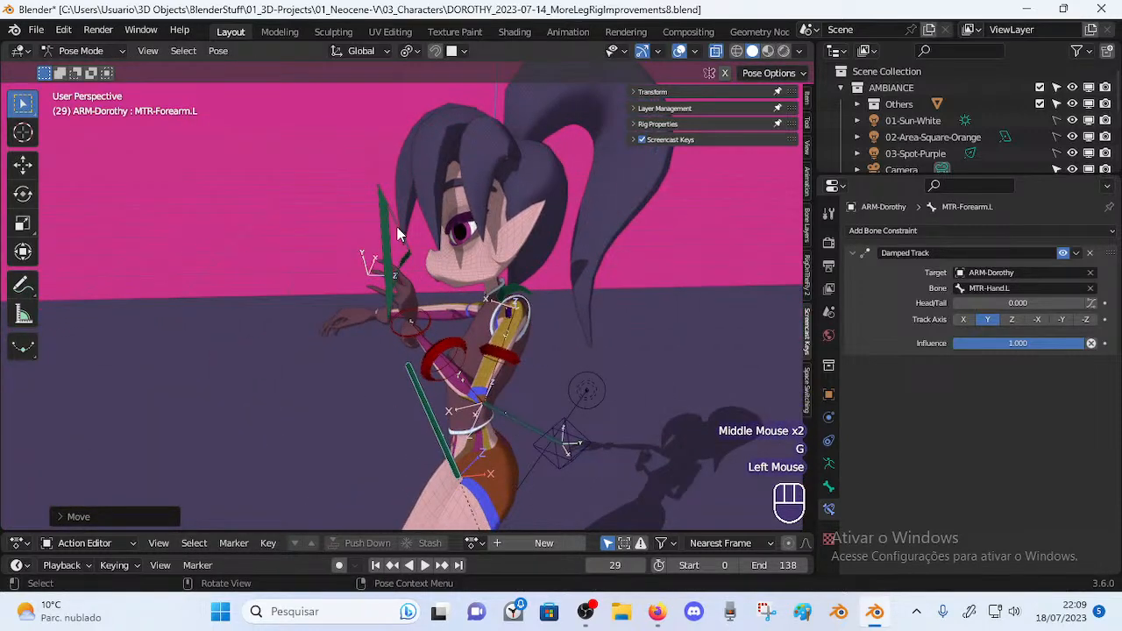
Move MTR-Hand.L down in front of the hips and rotate it about the X axis so the hand points downward
{"action": "left_click", "coordinate": [339, 304]}
{"action": "key", "text": "g"}
{"action": "left_click", "coordinate": [319, 437]}
{"action": "scroll", "coordinate": [319, 438], "scroll_direction": "down", "scroll_amount": 2}
{"action": "middle_click_drag", "start_coordinate": [319, 437], "coordinate": [442, 383]}
{"action": "key", "text": "r"}
{"action": "key", "text": "x"}
{"action": "left_click", "coordinate": [399, 388]}
Readjust the left hand's orientation beside the thigh by rotating MTR-Hand.L about the X axis again
{"action": "left_click", "coordinate": [409, 360]}
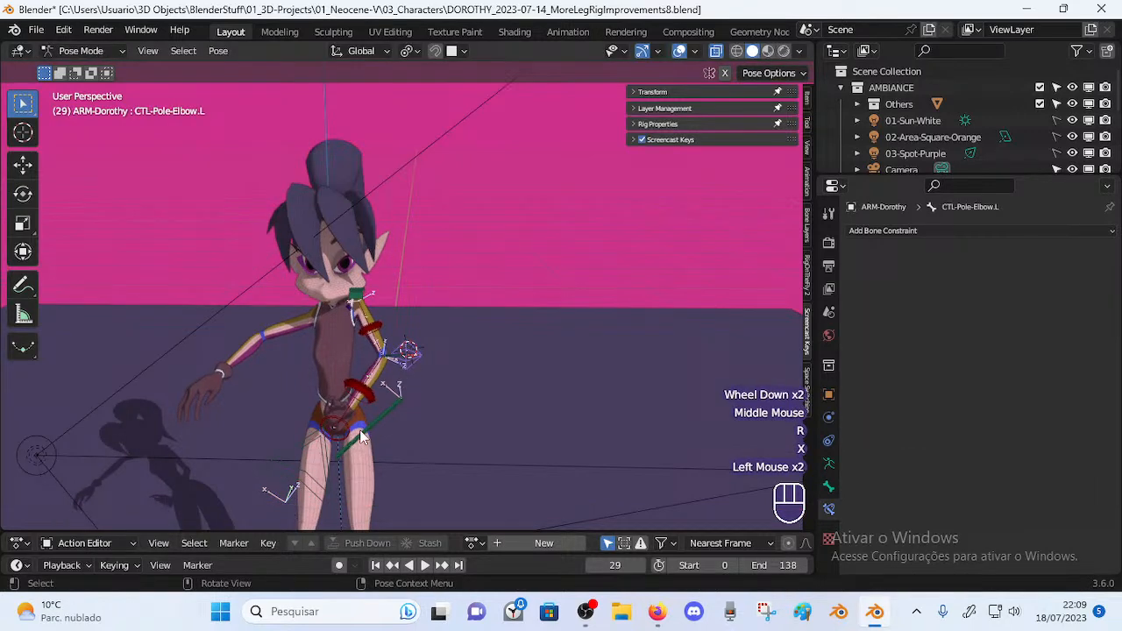
{"action": "middle_click_drag", "start_coordinate": [338, 425], "coordinate": [434, 456]}
{"action": "left_click", "coordinate": [361, 465]}
{"action": "left_click", "coordinate": [390, 492]}
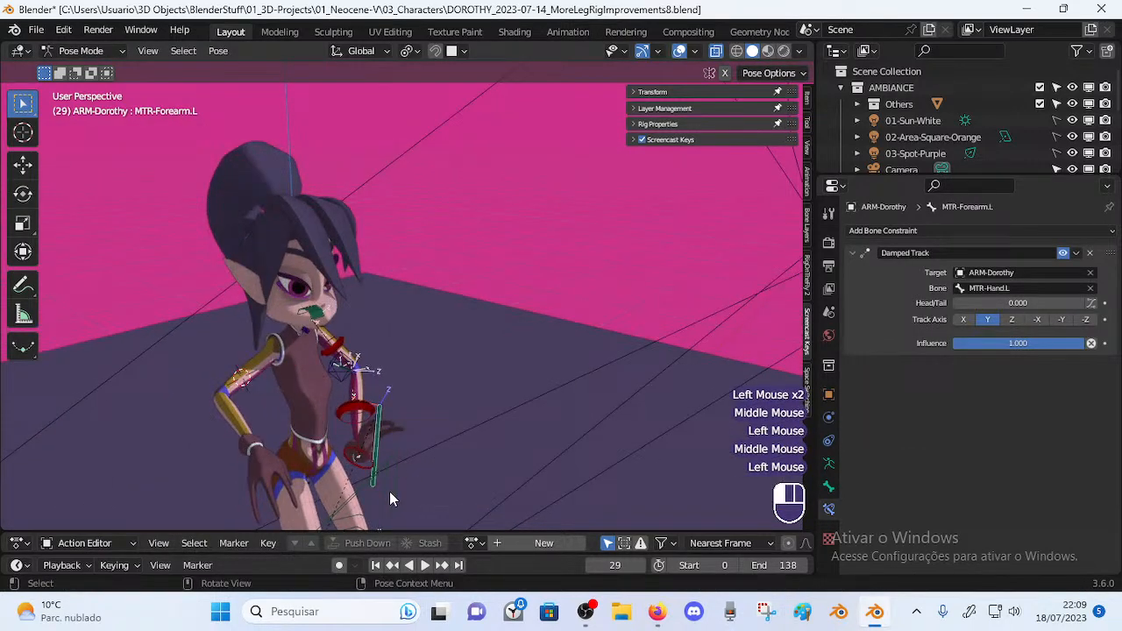
{"action": "left_click", "coordinate": [442, 510]}
{"action": "scroll", "coordinate": [442, 510], "scroll_direction": "down", "scroll_amount": 1}
{"action": "middle_click_drag", "start_coordinate": [442, 510], "coordinate": [501, 428]}
{"action": "key", "text": "r"}
{"action": "key", "text": "x"}
{"action": "left_click", "coordinate": [475, 498]}
Move MTR-Hand.L and MTR-Forearm.L together through several positions around the body, ending with the left arm stretched forward
{"action": "middle_click_drag", "start_coordinate": [475, 498], "coordinate": [378, 405]}
{"action": "left_click", "coordinate": [378, 405], "text": "shift"}
{"action": "key", "text": "g"}
{"action": "left_click", "coordinate": [489, 431]}
{"action": "middle_click_drag", "start_coordinate": [489, 431], "coordinate": [413, 441]}
{"action": "key", "text": "g"}
{"action": "left_click", "coordinate": [627, 469]}
{"action": "middle_click_drag", "start_coordinate": [626, 469], "coordinate": [442, 367]}
{"action": "key", "text": "g"}
{"action": "left_click", "coordinate": [606, 244]}
{"action": "middle_click_drag", "start_coordinate": [607, 244], "coordinate": [640, 326]}
{"action": "key", "text": "g"}
{"action": "left_click", "coordinate": [544, 322]}
{"action": "middle_click_drag", "start_coordinate": [545, 322], "coordinate": [458, 372]}
{"action": "scroll", "coordinate": [429, 368], "scroll_direction": "up", "scroll_amount": 2}
{"action": "scroll", "coordinate": [428, 431], "scroll_direction": "down", "scroll_amount": 1}
Move MTR-Forearm.L alone behind the body so the left arm hangs beside the hip
{"action": "left_click", "coordinate": [374, 457]}
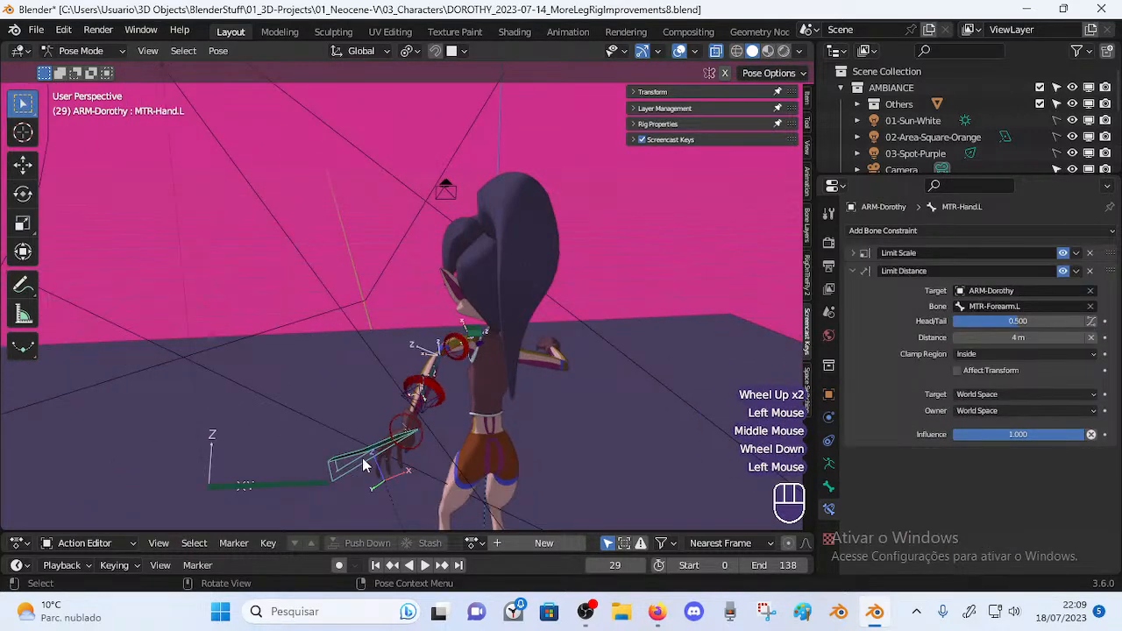
{"action": "left_click", "coordinate": [294, 487]}
{"action": "key", "text": "g"}
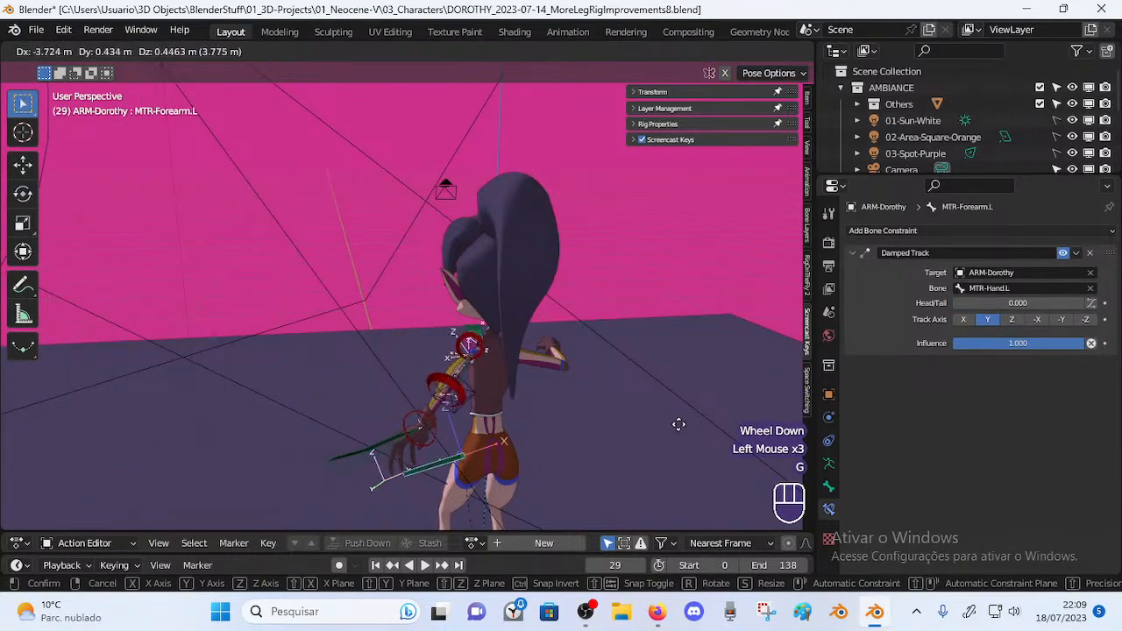
{"action": "left_click", "coordinate": [554, 391]}
{"action": "scroll", "coordinate": [554, 391], "scroll_direction": "up", "scroll_amount": 2}
{"action": "key", "text": "g"}
{"action": "left_click", "coordinate": [599, 449]}
{"action": "middle_click_drag", "start_coordinate": [599, 449], "coordinate": [526, 351], "text": "shift"}
{"action": "key", "text": "g"}
{"action": "left_click", "coordinate": [441, 349]}
Move the CTL-Pole-Elbow.L control up behind the head to redirect the left elbow
{"action": "left_click", "coordinate": [538, 304]}
{"action": "key", "text": "g"}
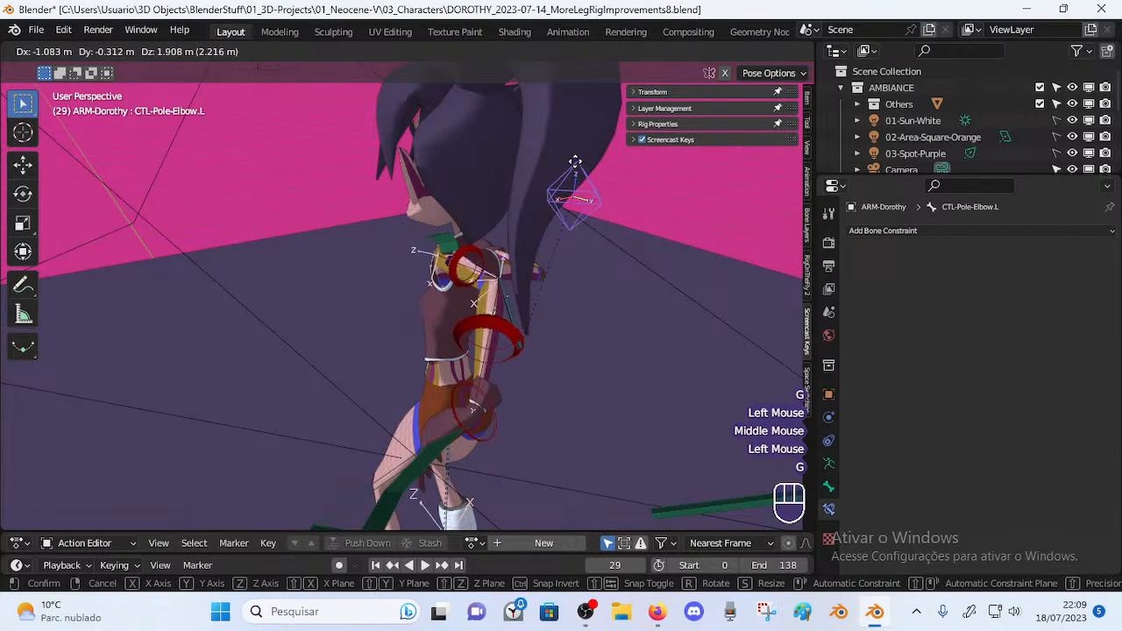
{"action": "left_click", "coordinate": [580, 170]}
{"action": "middle_click_drag", "start_coordinate": [580, 170], "coordinate": [421, 330]}
{"action": "scroll", "coordinate": [393, 289], "scroll_direction": "down", "scroll_amount": 2}
{"action": "scroll", "coordinate": [393, 287], "scroll_direction": "up", "scroll_amount": 1}
Reposition MTR-Forearm.L behind the body so the left arm stretches outward at shoulder height
{"action": "left_click", "coordinate": [463, 482]}
{"action": "key", "text": "g"}
{"action": "left_click", "coordinate": [553, 451]}
{"action": "key", "text": "g"}
{"action": "left_click", "coordinate": [327, 295]}
{"action": "middle_click_drag", "start_coordinate": [327, 294], "coordinate": [492, 270]}
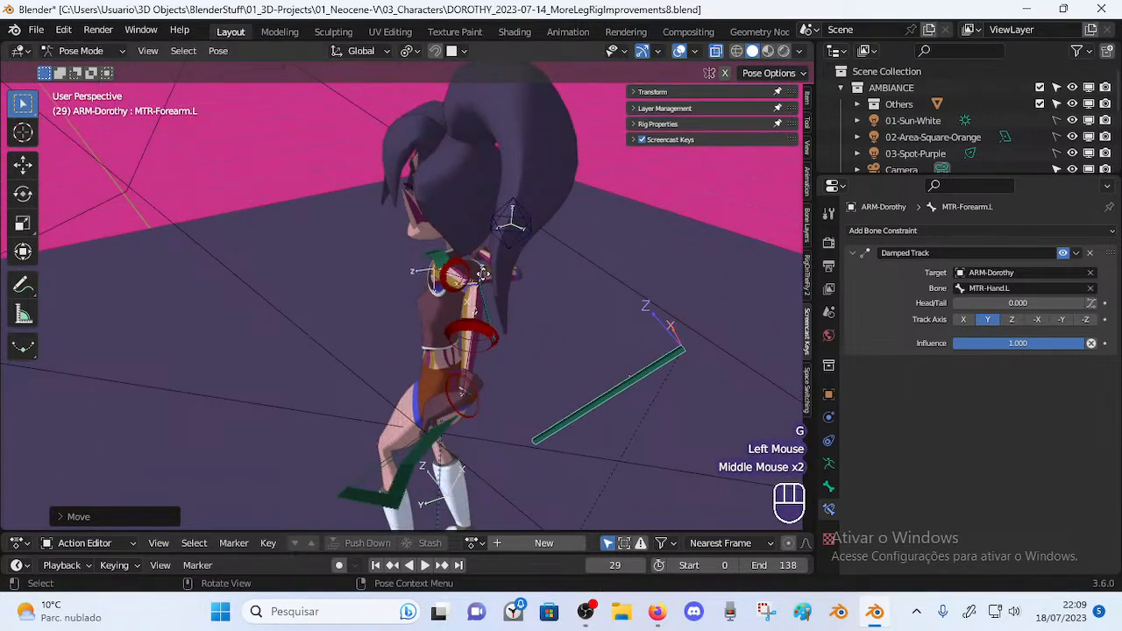
{"action": "key", "text": "g"}
{"action": "left_click", "coordinate": [391, 326]}
Examine how the mesh of the left shoulder and upper arm deforms with the arm stretched out
{"action": "middle_click_drag", "start_coordinate": [391, 326], "coordinate": [424, 379]}
{"action": "scroll", "coordinate": [540, 320], "scroll_direction": "up", "scroll_amount": 2}
{"action": "scroll", "coordinate": [362, 342], "scroll_direction": "up", "scroll_amount": 2}
{"action": "middle_click_drag", "start_coordinate": [362, 342], "coordinate": [407, 316]}
{"action": "scroll", "coordinate": [356, 296], "scroll_direction": "down", "scroll_amount": 2}
{"action": "scroll", "coordinate": [275, 311], "scroll_direction": "down", "scroll_amount": 1}
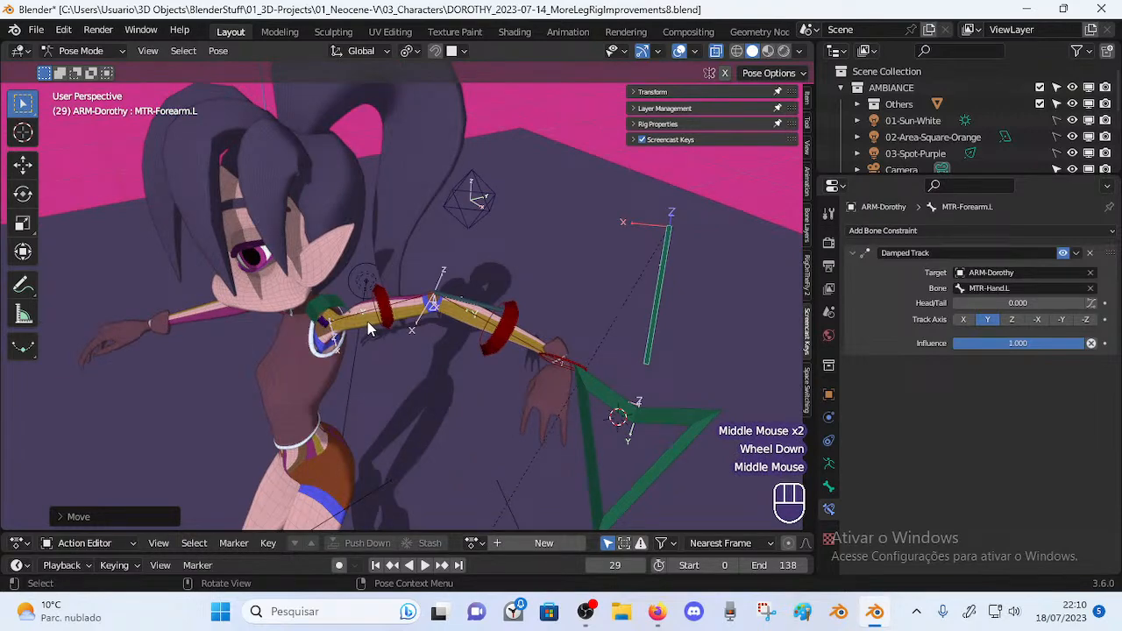
{"action": "middle_click_drag", "start_coordinate": [379, 321], "coordinate": [367, 351]}
Switch to Object Mode, select the 00_Body mesh and show its modifiers
{"action": "key", "text": "ctrl+Tab"}
{"action": "middle_click_drag", "start_coordinate": [322, 313], "coordinate": [394, 331]}
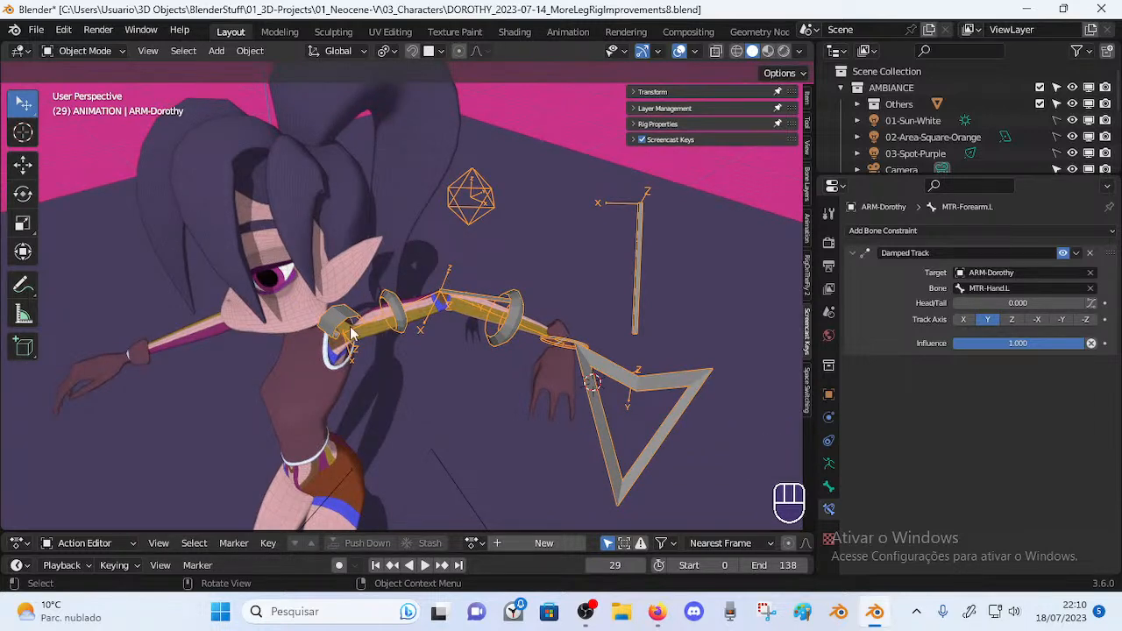
{"action": "left_click", "coordinate": [374, 335]}
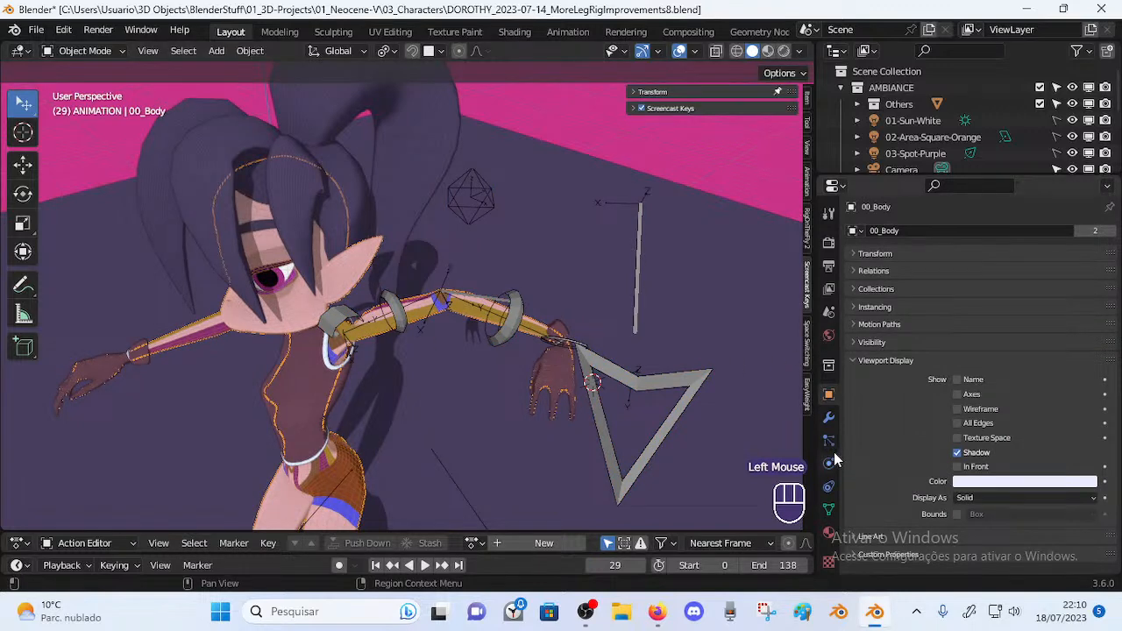
{"action": "left_click", "coordinate": [829, 419]}
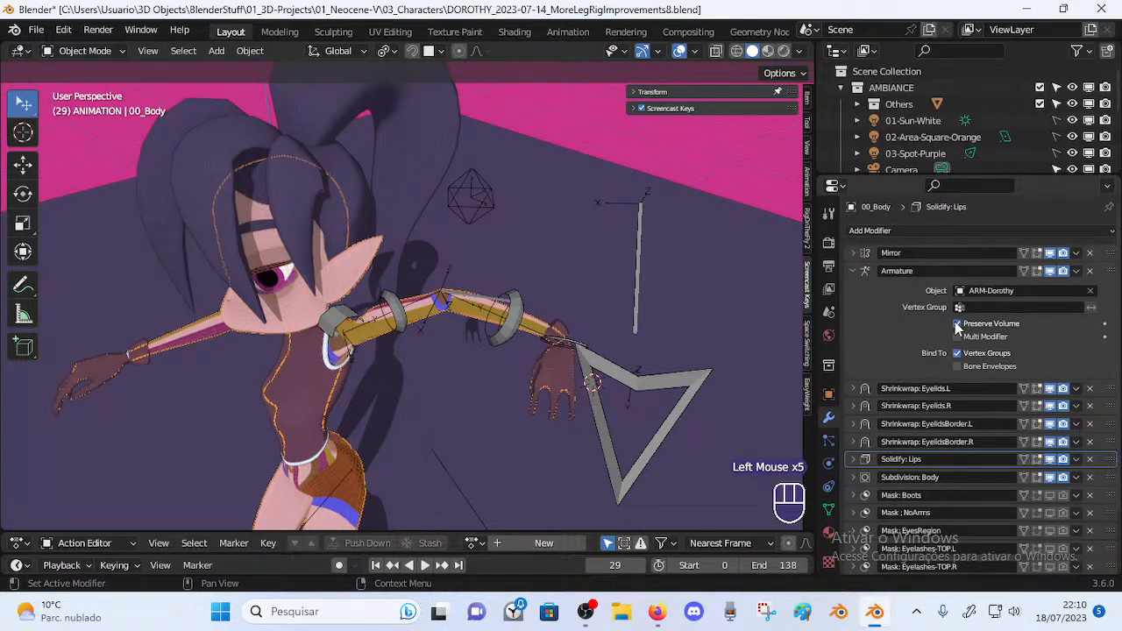
Enter Pose Mode on ARM-Dorothy and move MTR-Hand.L and MTR-Forearm.L together to reposition the left arm behind the body
{"action": "left_click", "coordinate": [643, 391]}
{"action": "key", "text": "ctrl+Tab"}
{"action": "left_click", "coordinate": [643, 391]}
{"action": "middle_click_drag", "start_coordinate": [643, 391], "coordinate": [580, 332]}
{"action": "scroll", "coordinate": [586, 406], "scroll_direction": "down", "scroll_amount": 1}
{"action": "left_click", "coordinate": [539, 421], "text": "shift"}
{"action": "middle_click", "coordinate": [526, 430]}
{"action": "key", "text": "g"}
{"action": "left_click", "coordinate": [583, 381]}
{"action": "key", "text": "g"}
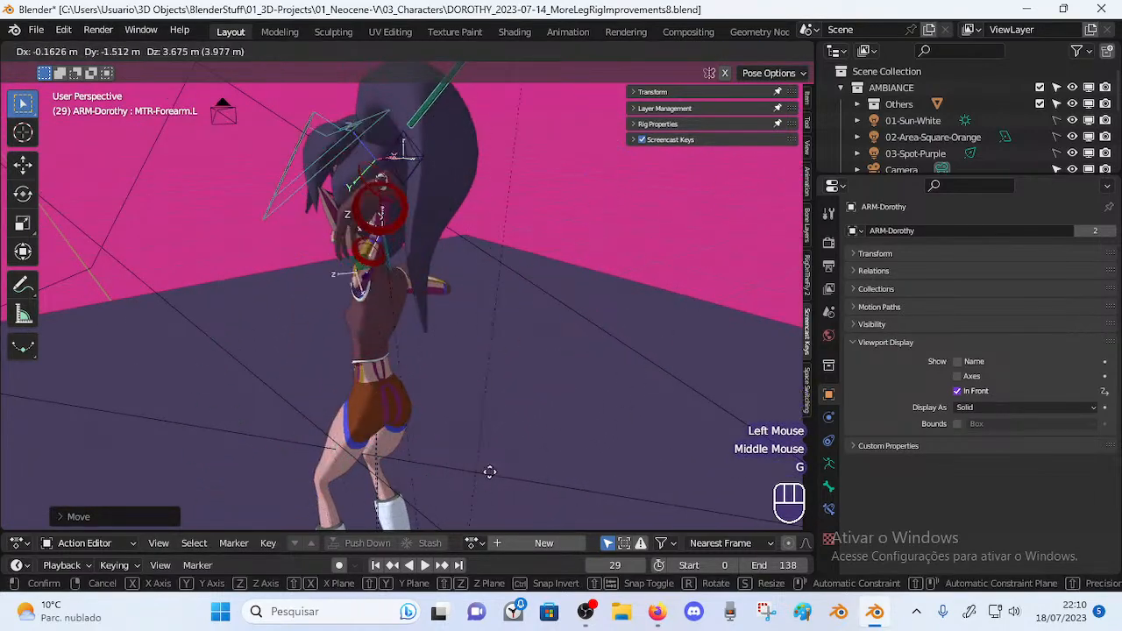
{"action": "left_click", "coordinate": [539, 258]}
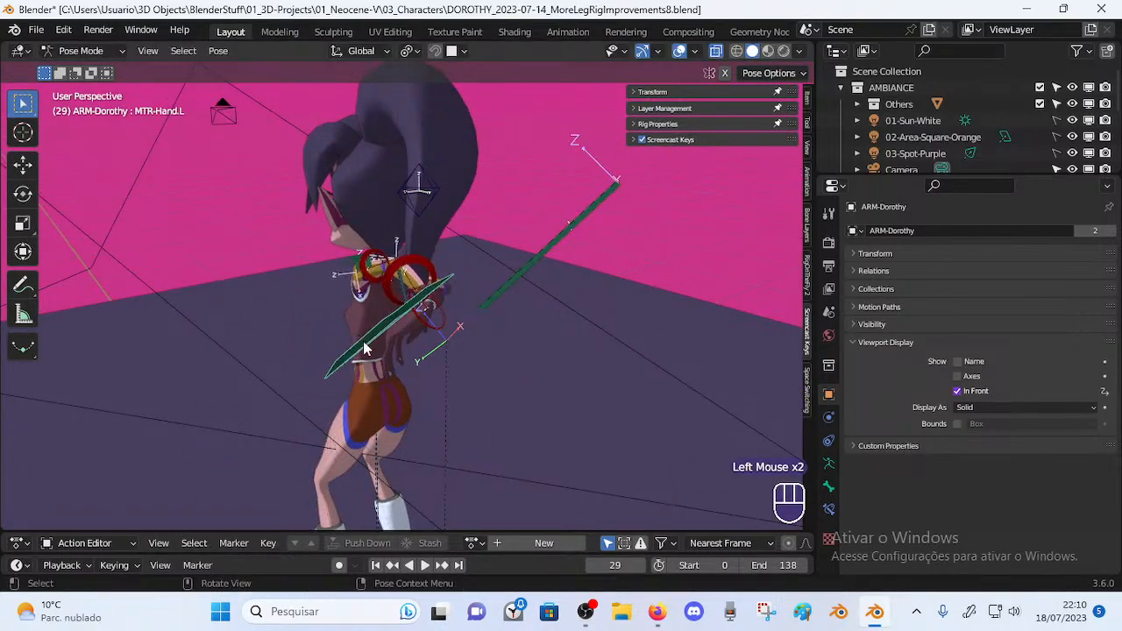
Move MTR-Hand.L down so the left hand sits behind the hips
{"action": "middle_click_drag", "start_coordinate": [361, 345], "coordinate": [463, 348]}
{"action": "key", "text": "g"}
{"action": "left_click", "coordinate": [352, 390]}
{"action": "left_click", "coordinate": [351, 390]}
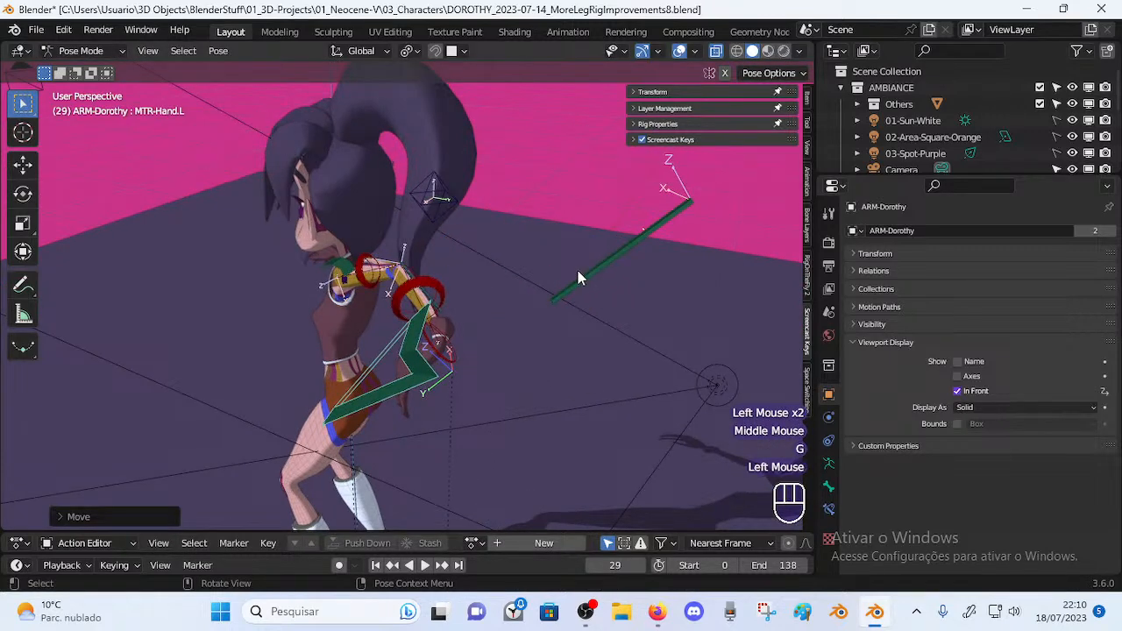
Move MTR-Forearm.L through several positions behind the back to bend the left elbow and raise the hand
{"action": "middle_click_drag", "start_coordinate": [582, 279], "coordinate": [514, 338]}
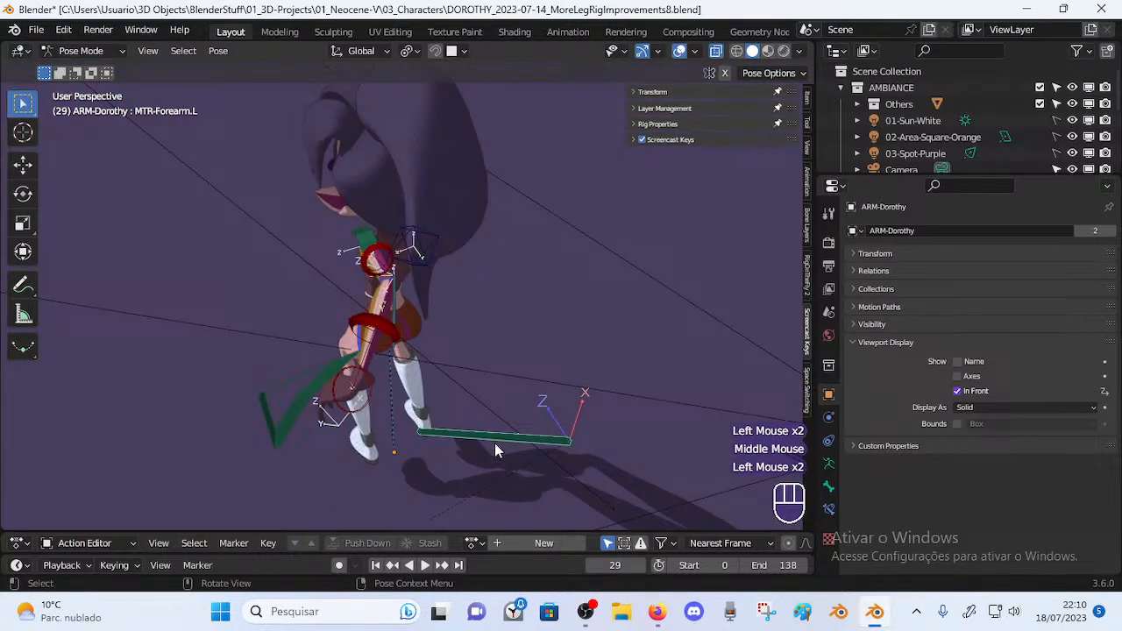
{"action": "middle_click_drag", "start_coordinate": [497, 456], "coordinate": [406, 278]}
{"action": "key", "text": "g"}
{"action": "left_click", "coordinate": [659, 285]}
{"action": "middle_click_drag", "start_coordinate": [658, 285], "coordinate": [535, 342]}
{"action": "key", "text": "g"}
{"action": "left_click", "coordinate": [597, 476]}
{"action": "middle_click_drag", "start_coordinate": [597, 475], "coordinate": [447, 397]}
{"action": "key", "text": "g"}
{"action": "left_click", "coordinate": [491, 333]}
{"action": "mouse_move", "coordinate": [491, 333]}
{"action": "middle_mouse_down"}
{"action": "mouse_move", "coordinate": [518, 246]}
{"action": "mouse_move", "coordinate": [500, 350]}
{"action": "middle_mouse_up"}
{"action": "key", "text": "g"}
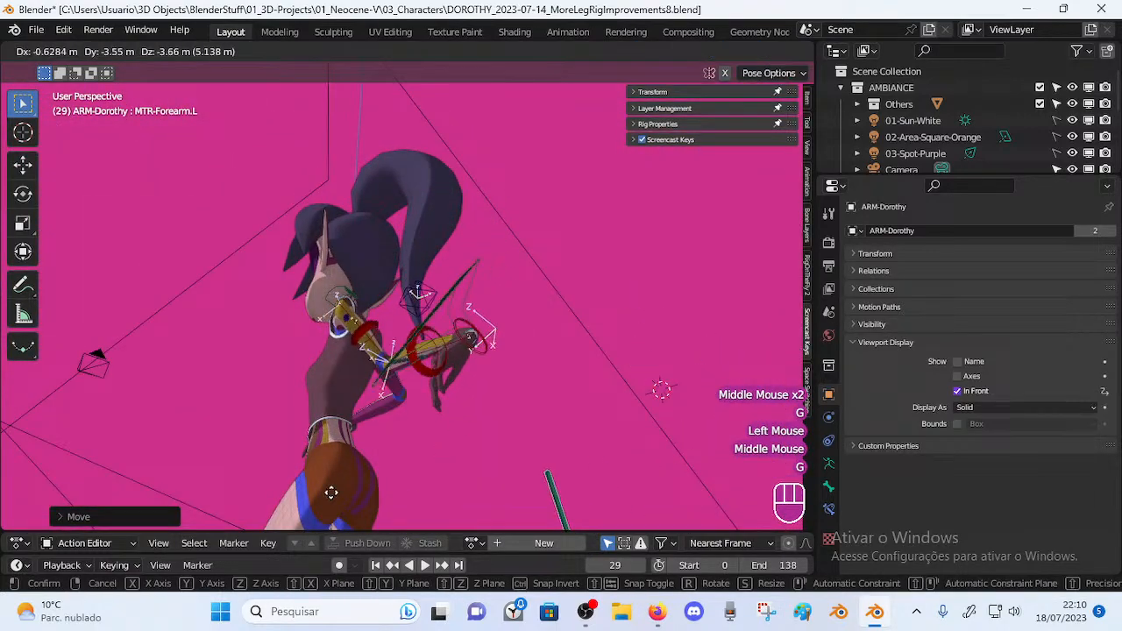
{"action": "left_click", "coordinate": [451, 458]}
Swing MTR-Forearm.L out to the side of the body and bring the left arm down behind the hips
{"action": "middle_click_drag", "start_coordinate": [451, 457], "coordinate": [419, 408]}
{"action": "key", "text": "g"}
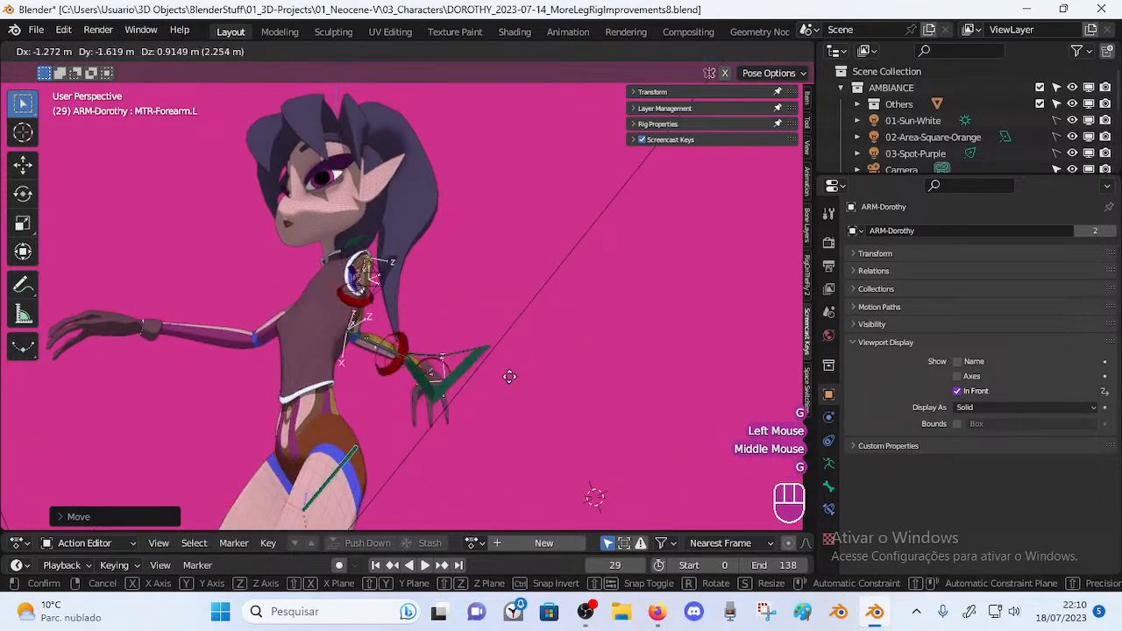
{"action": "middle_click_drag", "start_coordinate": [480, 391], "coordinate": [377, 351]}
{"action": "left_click", "coordinate": [518, 312]}
{"action": "scroll", "coordinate": [482, 339], "scroll_direction": "up", "scroll_amount": 2}
{"action": "key", "text": "g"}
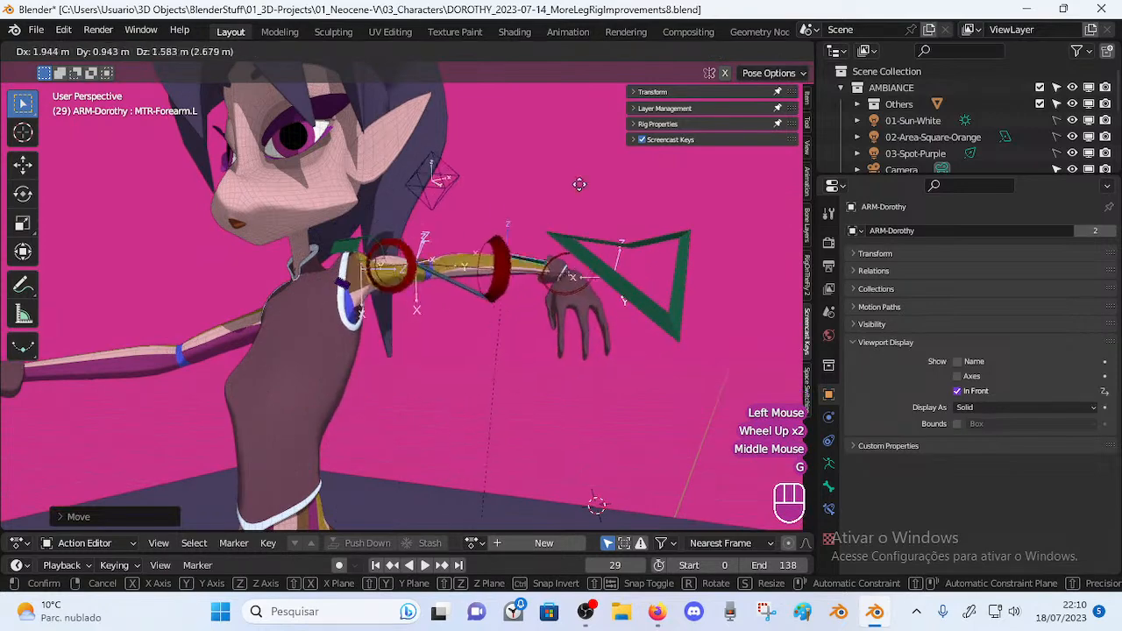
{"action": "left_click", "coordinate": [445, 359]}
Move the left elbow pole control farther out behind the body and try transforming the DEF-Forearm.L bone
{"action": "middle_click_drag", "start_coordinate": [445, 358], "coordinate": [446, 321]}
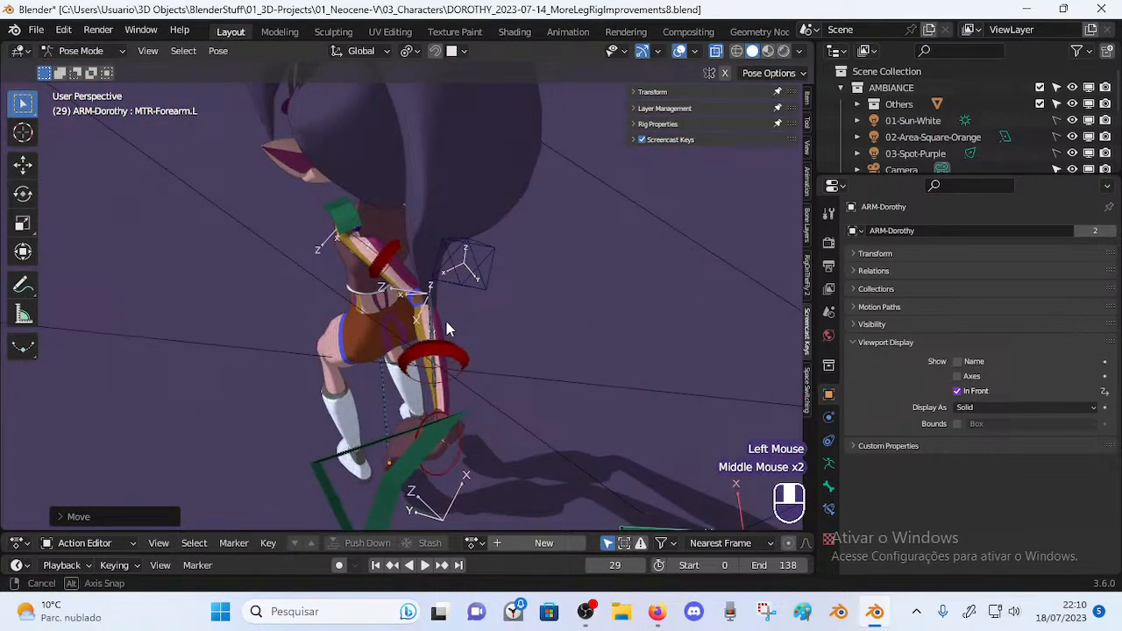
{"action": "left_click", "coordinate": [494, 272]}
{"action": "key", "text": "g"}
{"action": "left_click", "coordinate": [596, 325]}
{"action": "left_click", "coordinate": [434, 318]}
{"action": "key", "text": "g"}
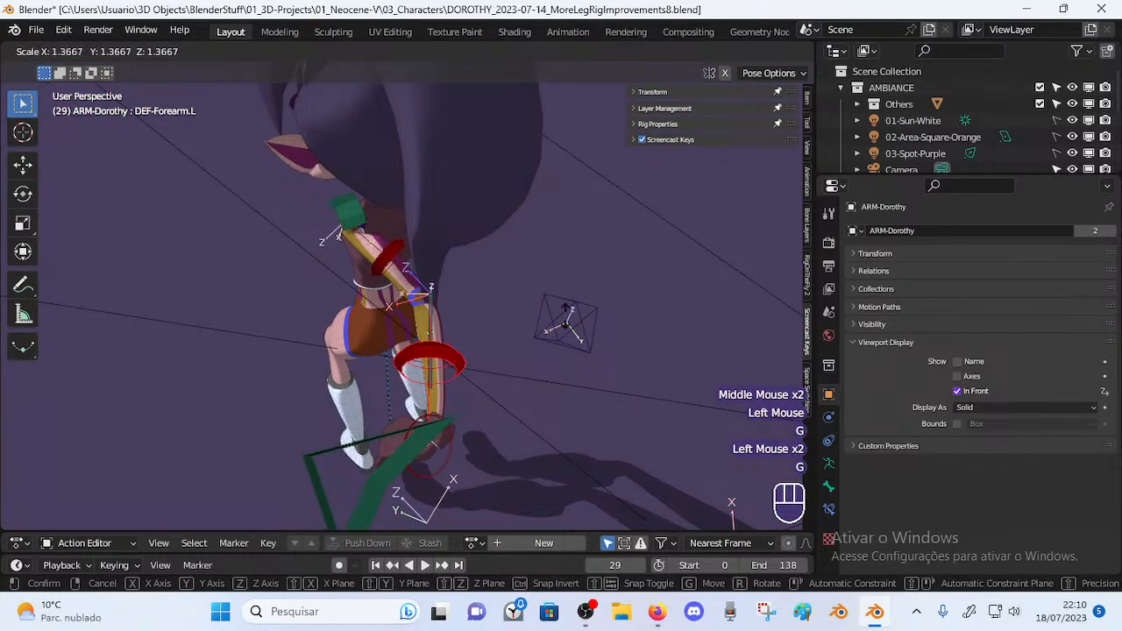
{"action": "left_click", "coordinate": [388, 346]}
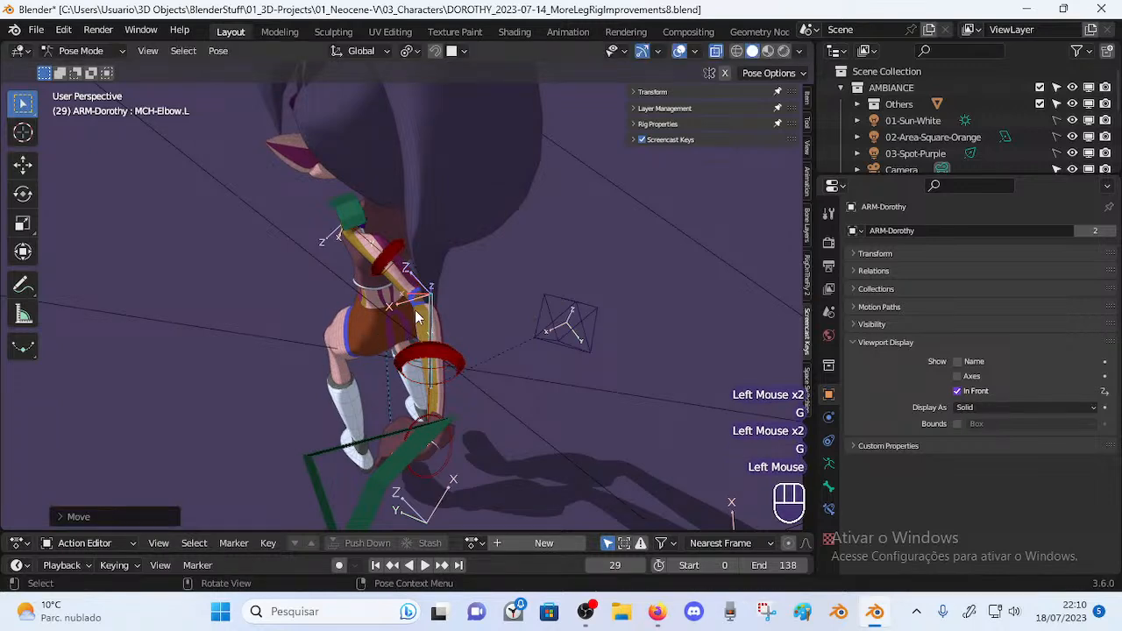
Move MTR-Forearm.L repeatedly to bend the left elbow and lift the forearm behind the back
{"action": "scroll", "coordinate": [435, 371], "scroll_direction": "down", "scroll_amount": 1}
{"action": "middle_click_drag", "start_coordinate": [434, 371], "coordinate": [485, 338]}
{"action": "left_click", "coordinate": [641, 419]}
{"action": "key", "text": "g"}
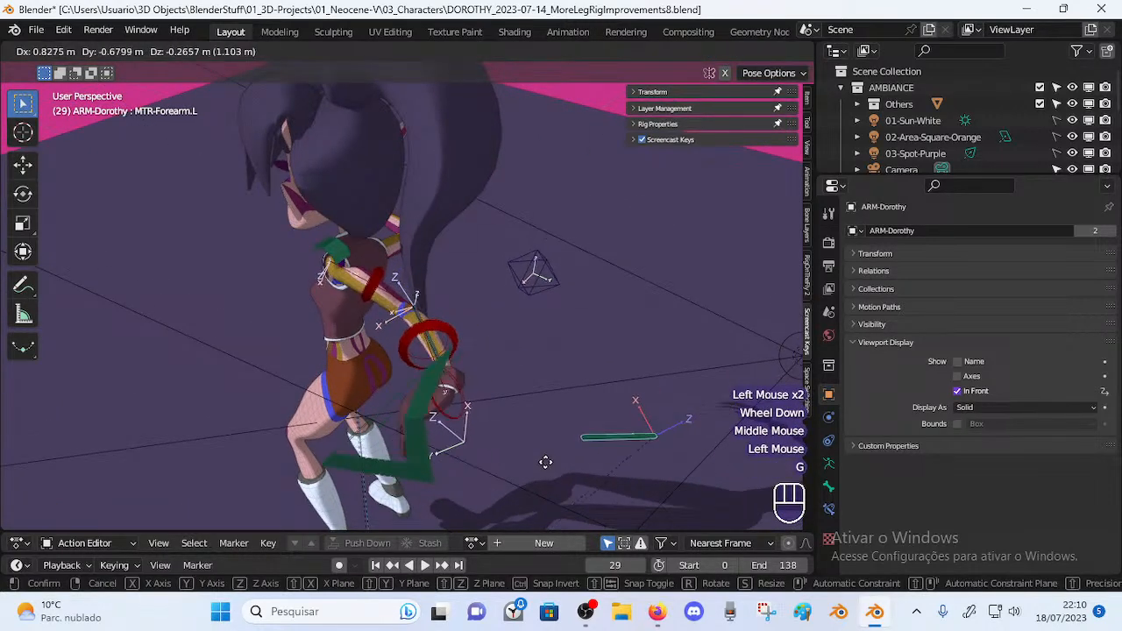
{"action": "left_click", "coordinate": [448, 477]}
{"action": "middle_click_drag", "start_coordinate": [448, 477], "coordinate": [412, 346]}
{"action": "key", "text": "g"}
{"action": "left_click", "coordinate": [322, 436]}
{"action": "middle_click_drag", "start_coordinate": [321, 434], "coordinate": [467, 243], "text": "shift"}
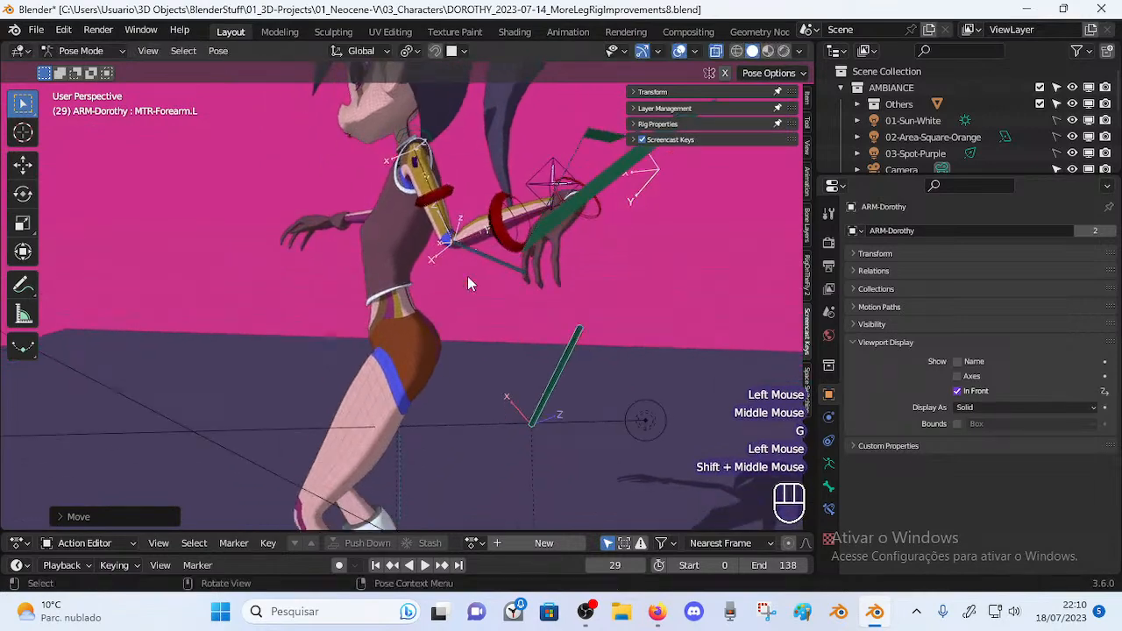
{"action": "key", "text": "g"}
{"action": "left_click", "coordinate": [595, 182]}
Move MTR-Hand.L through several positions and let the left arm hang down beside the hips
{"action": "key", "text": "g"}
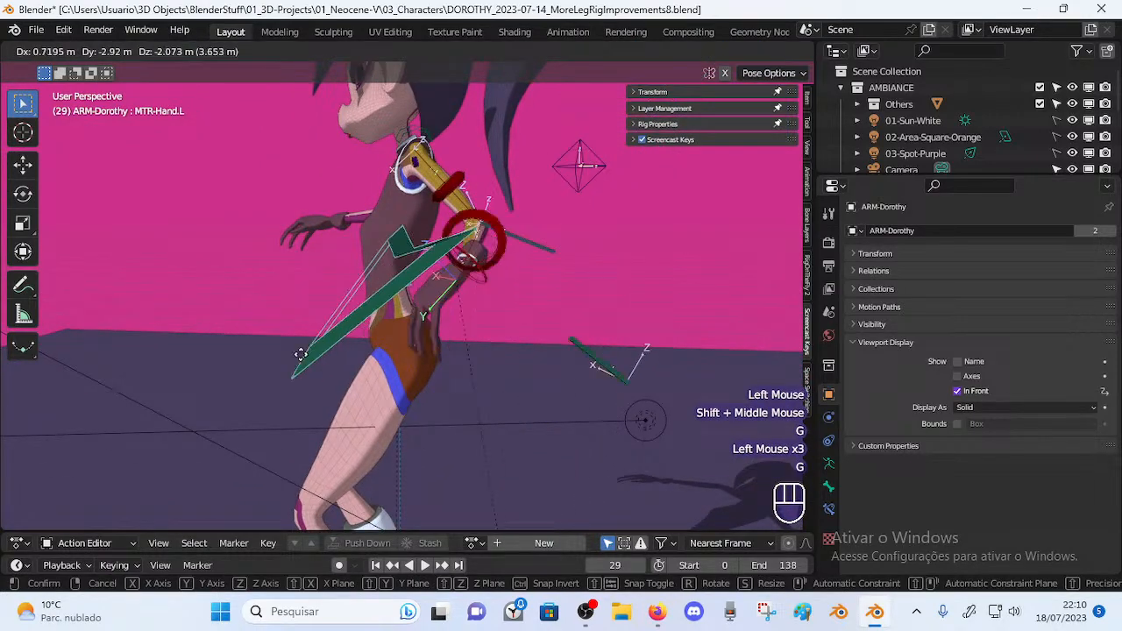
{"action": "left_click", "coordinate": [538, 376]}
{"action": "middle_click_drag", "start_coordinate": [549, 313], "coordinate": [506, 287]}
{"action": "key", "text": "g"}
{"action": "left_click", "coordinate": [178, 328]}
{"action": "middle_click_drag", "start_coordinate": [178, 328], "coordinate": [323, 356]}
{"action": "key", "text": "g"}
{"action": "left_click", "coordinate": [517, 319]}
{"action": "key", "text": "g"}
{"action": "left_click", "coordinate": [576, 305]}
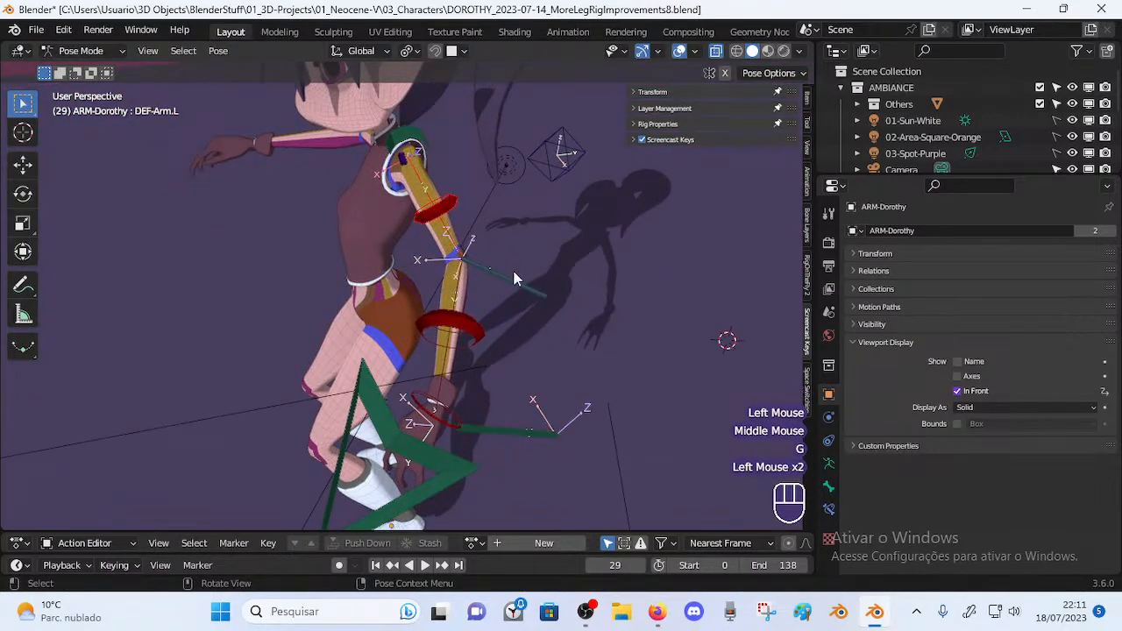
Select the 00_Body mesh in Object Mode, turn off Preserve Volume in its Armature modifier and inspect the left arm
{"action": "middle_click_drag", "start_coordinate": [369, 251], "coordinate": [411, 149]}
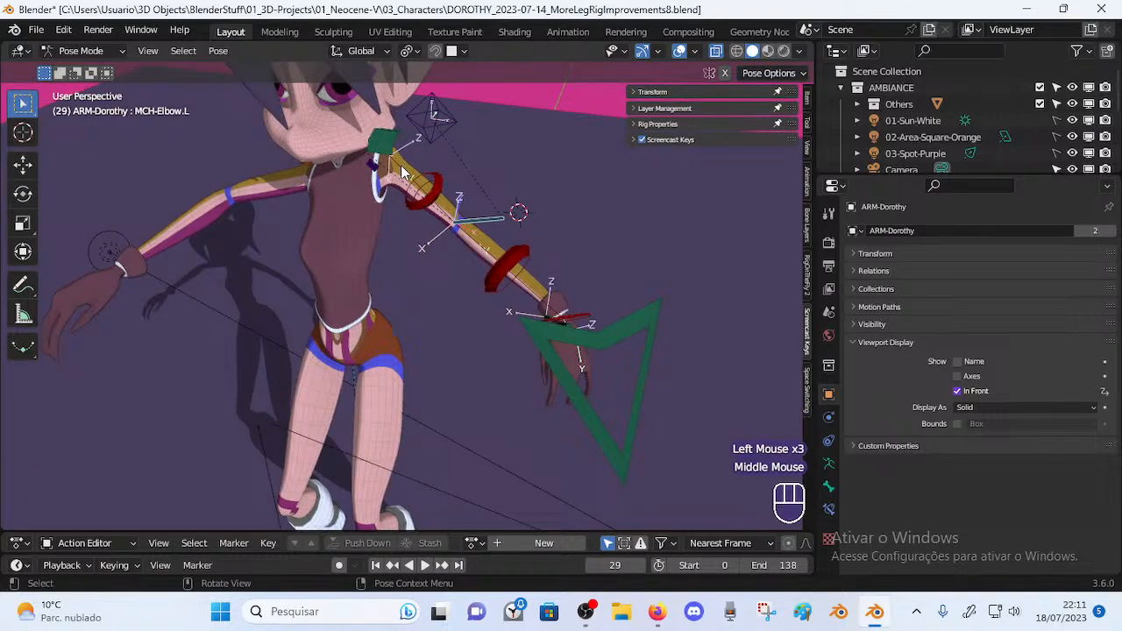
{"action": "key", "text": "Tab"}
{"action": "key", "text": "Tab"}
{"action": "middle_click_drag", "start_coordinate": [417, 254], "coordinate": [447, 200]}
{"action": "key", "text": "ctrl+Tab"}
{"action": "left_click", "coordinate": [377, 232]}
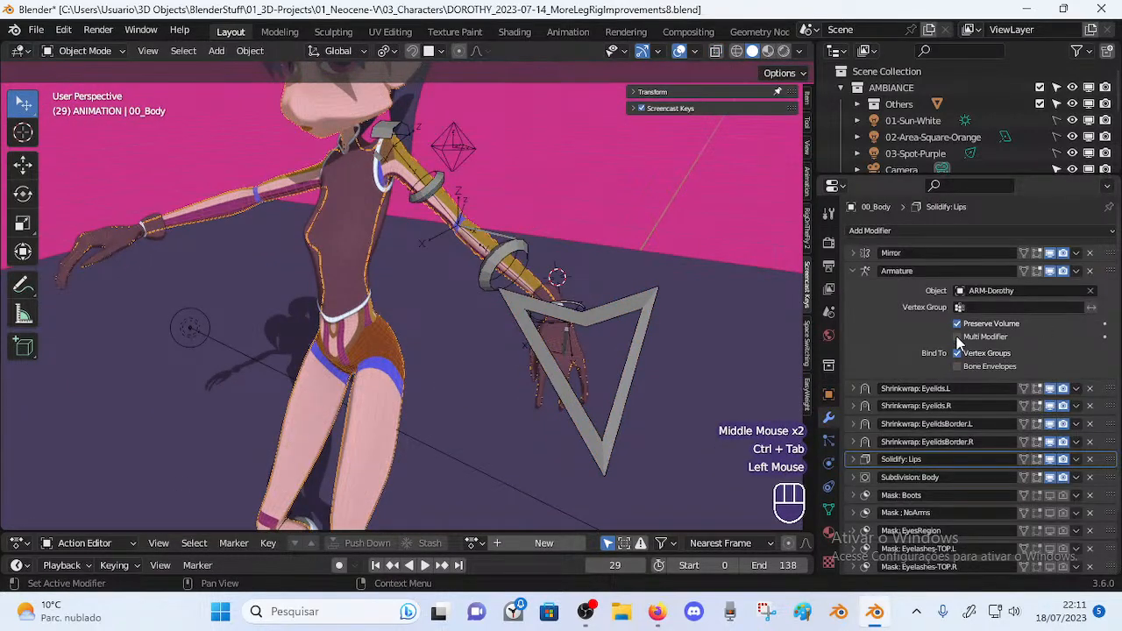
{"action": "scroll", "coordinate": [504, 263], "scroll_direction": "down", "scroll_amount": 2}
{"action": "middle_click_drag", "start_coordinate": [504, 263], "coordinate": [430, 224]}
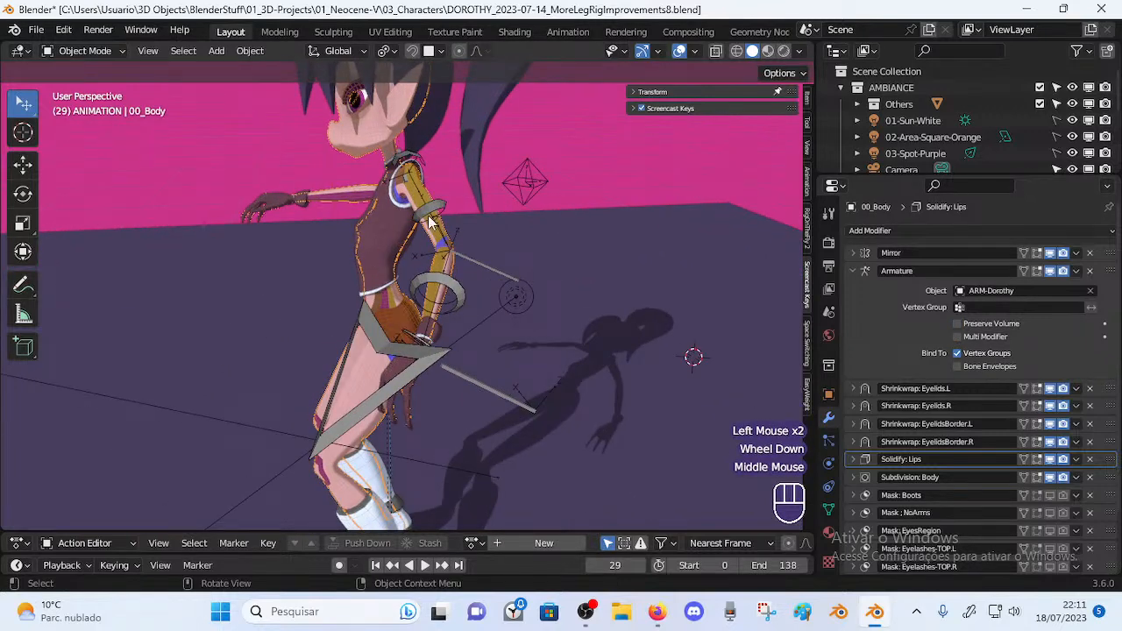
{"action": "middle_click_drag", "start_coordinate": [548, 255], "coordinate": [456, 244]}
{"action": "middle_click_drag", "start_coordinate": [406, 226], "coordinate": [460, 296]}
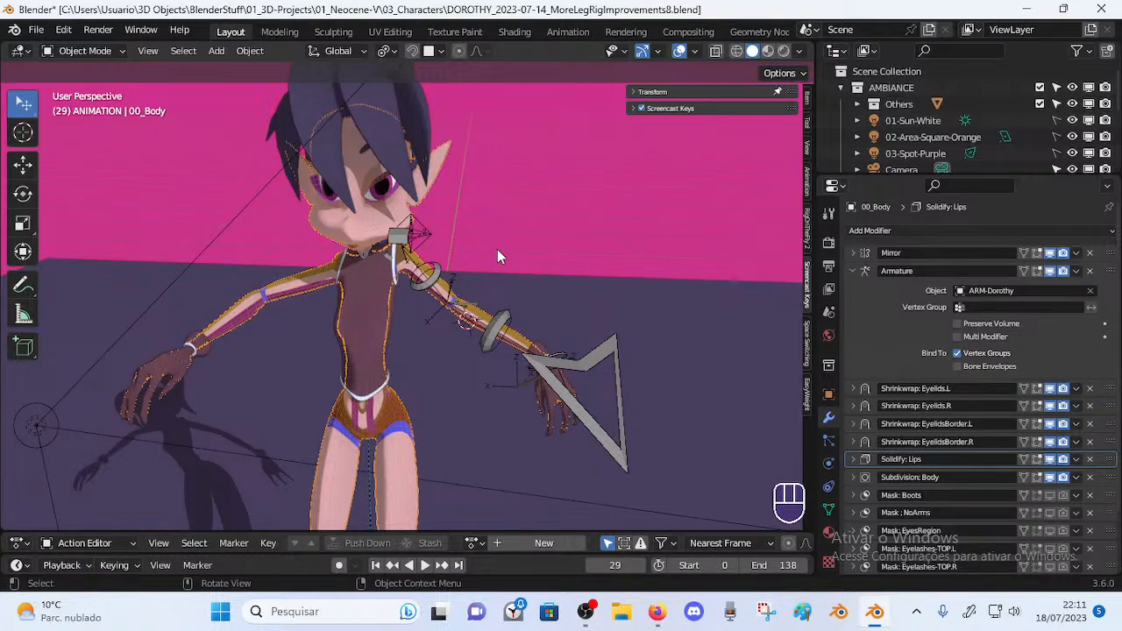
{"action": "middle_click_drag", "start_coordinate": [445, 256], "coordinate": [419, 261]}
Return to Pose Mode on ARM-Dorothy, select all bones and reset their transforms
{"action": "left_click", "coordinate": [416, 256]}
{"action": "key", "text": "ctrl+Tab"}
{"action": "key", "text": "a"}
{"action": "key", "text": "alt+q"}
{"action": "key", "text": "alt+q"}
{"action": "key", "text": "alt+q"}
Rotate MTR-Hand.L freely and about the global Z axis to turn the left hand inward
{"action": "left_click", "coordinate": [515, 353]}
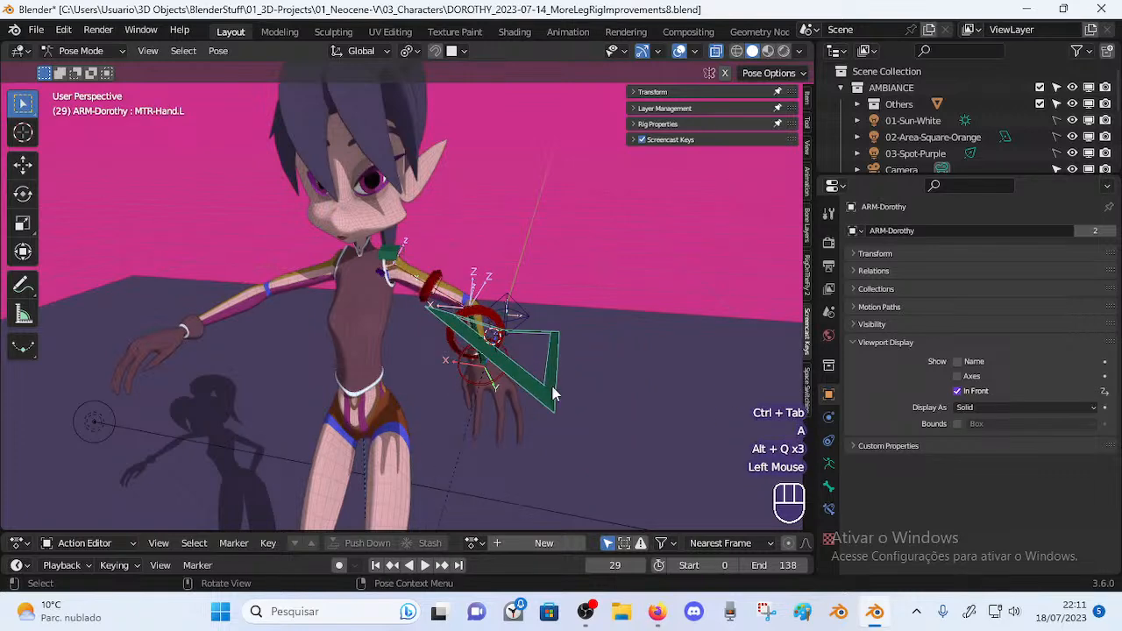
{"action": "key", "text": "r"}
{"action": "left_click", "coordinate": [563, 410]}
{"action": "key", "text": "r"}
{"action": "key", "text": "z"}
{"action": "left_click", "coordinate": [547, 389]}
Add MTR-Forearm.L to the hand selection and move both controls to raise the left elbow to shoulder height
{"action": "middle_click_drag", "start_coordinate": [546, 387], "coordinate": [433, 348]}
{"action": "left_click", "coordinate": [437, 344], "text": "shift"}
{"action": "key", "text": "g"}
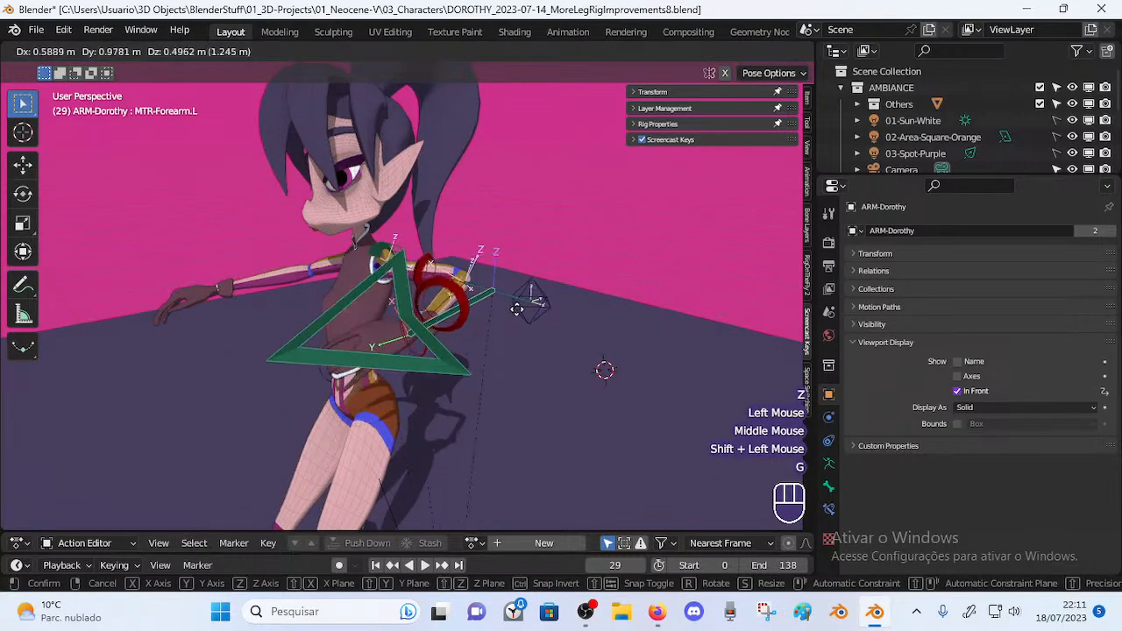
{"action": "left_click", "coordinate": [420, 346]}
{"action": "key", "text": "g"}
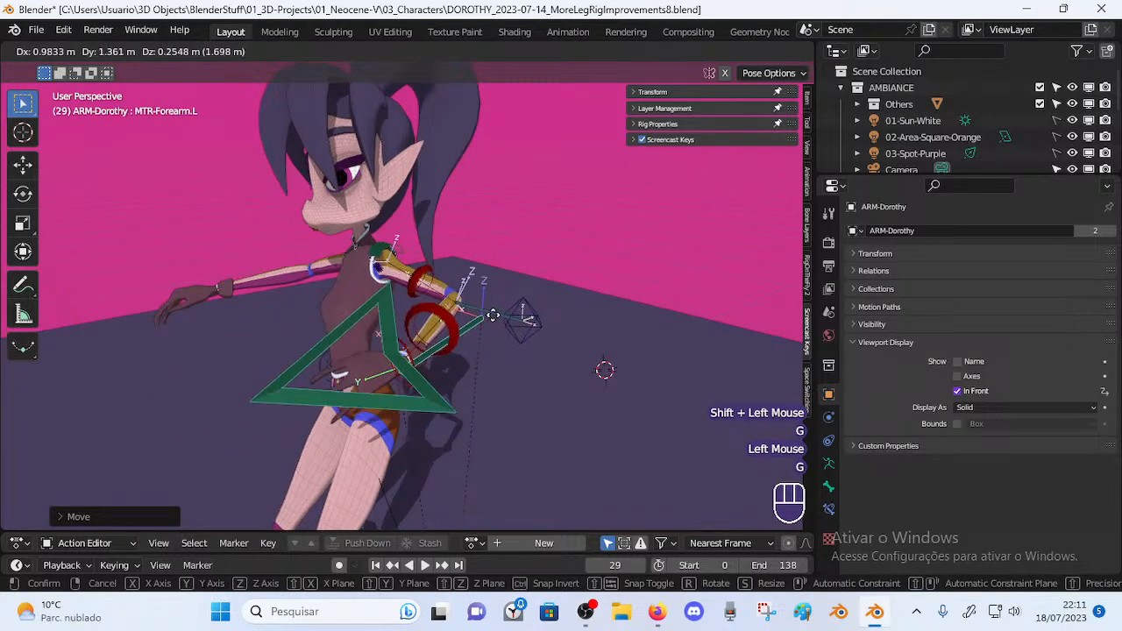
{"action": "left_click", "coordinate": [490, 357]}
{"action": "middle_click_drag", "start_coordinate": [490, 357], "coordinate": [544, 391]}
{"action": "key", "text": "g"}
{"action": "left_click", "coordinate": [425, 302]}
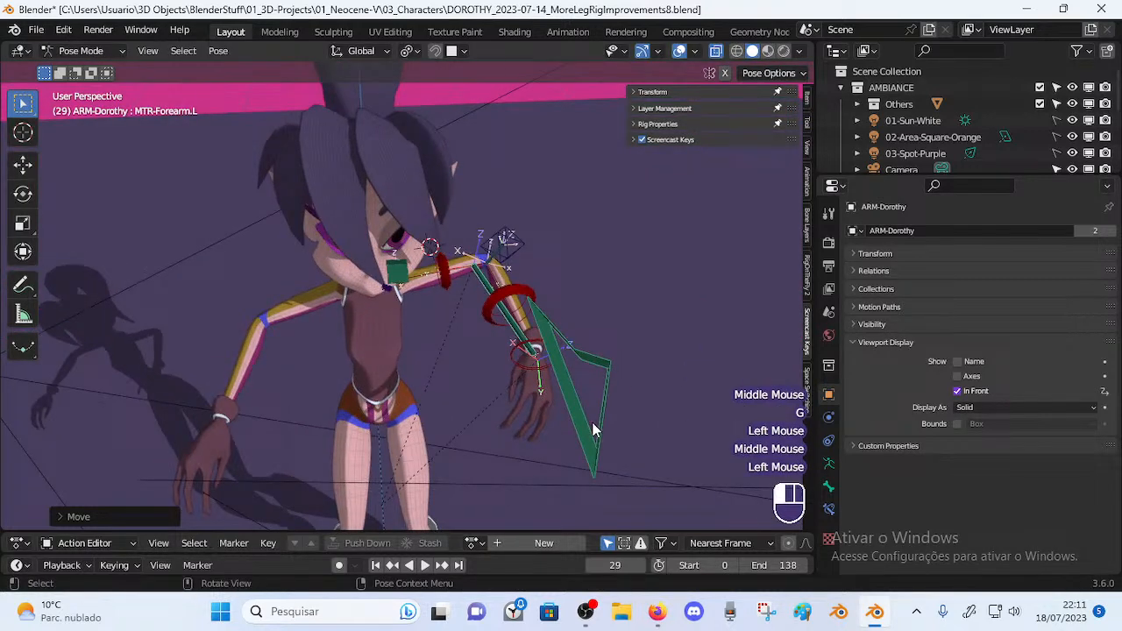
Rotate MTR-Hand.L about the Z and Y axes so the left hand points downward
{"action": "left_click", "coordinate": [543, 389]}
{"action": "key", "text": "r"}
{"action": "key", "text": "z"}
{"action": "left_click", "coordinate": [614, 382]}
{"action": "key", "text": "r"}
{"action": "key", "text": "z"}
{"action": "key", "text": "y"}
{"action": "left_click", "coordinate": [602, 380]}
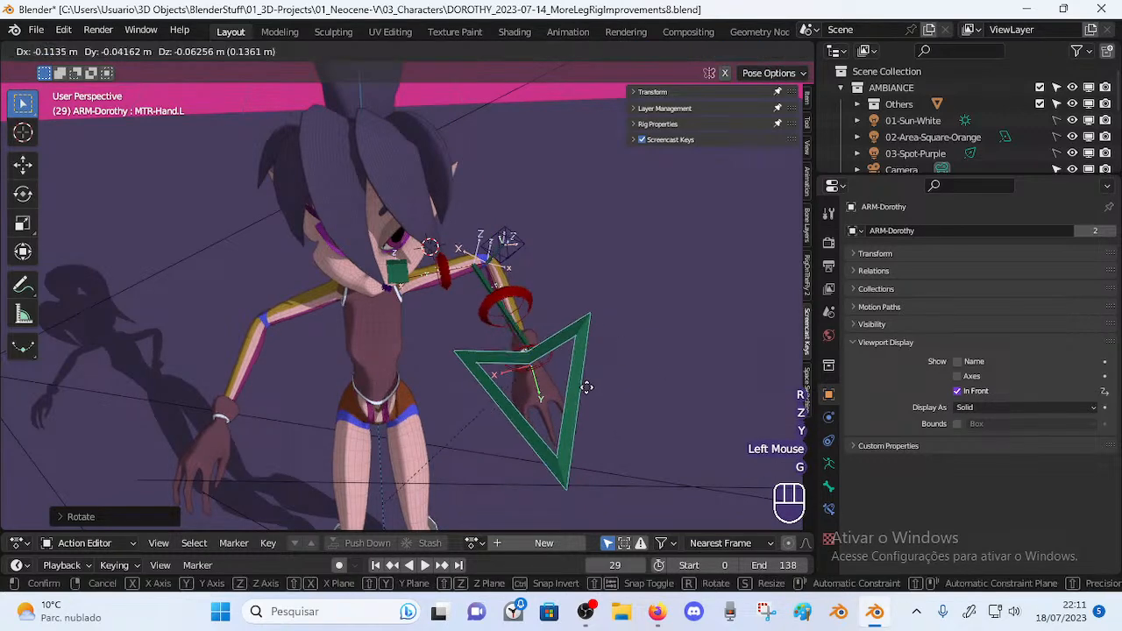
Move MTR-Hand.L in toward the left hip and shift MTR-Forearm.L outward
{"action": "key", "text": "g"}
{"action": "left_click", "coordinate": [467, 323]}
{"action": "left_click", "coordinate": [472, 327]}
{"action": "key", "text": "g"}
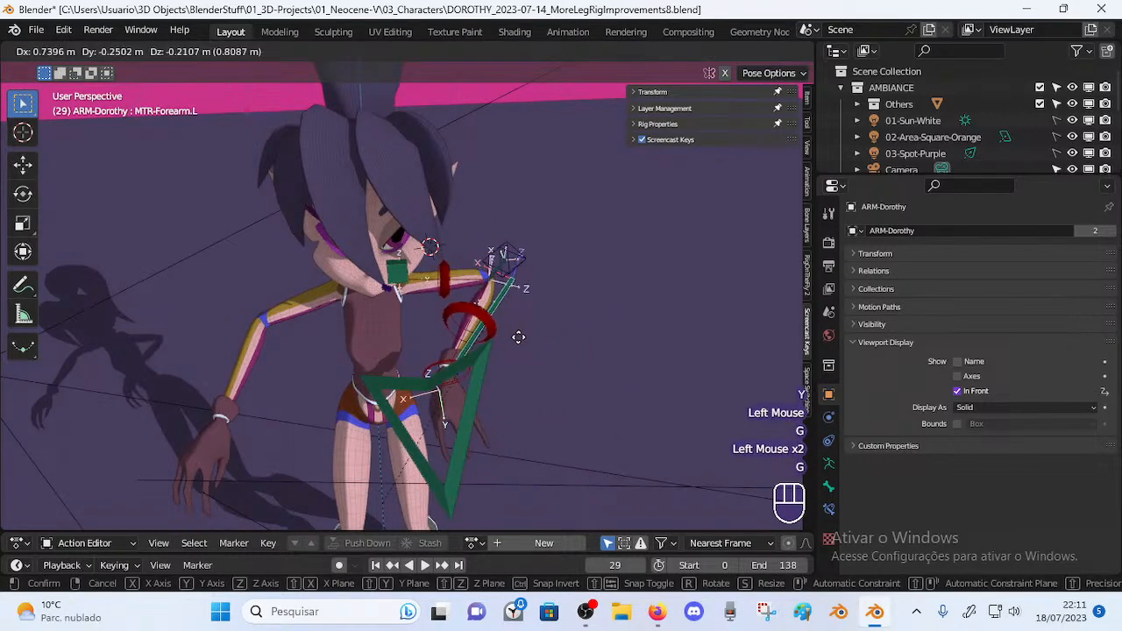
{"action": "left_click", "coordinate": [514, 394]}
Rotate MTR-Hand.L about the global Z and Y axes to turn the left hand toward the waist
{"action": "left_click", "coordinate": [476, 398]}
{"action": "left_click", "coordinate": [476, 397]}
{"action": "key", "text": "r"}
{"action": "key", "text": "z"}
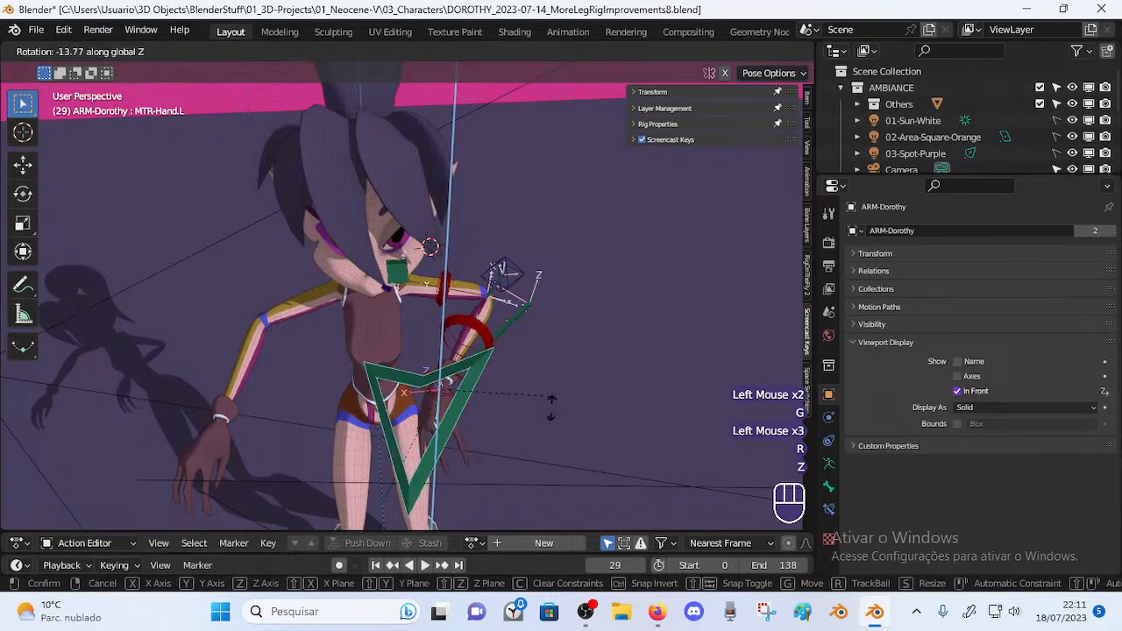
{"action": "left_click", "coordinate": [448, 442]}
{"action": "key", "text": "r"}
{"action": "key", "text": "y"}
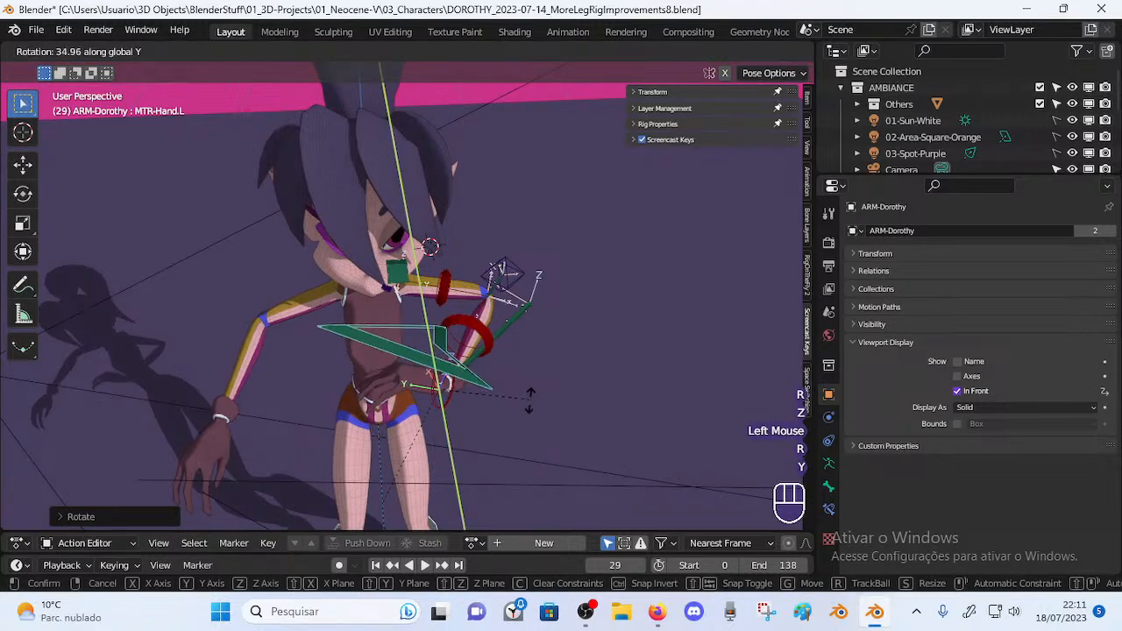
{"action": "left_click", "coordinate": [545, 357]}
Refine the left hand's orientation by rotating MTR-Hand.L about the Z and X axes
{"action": "middle_click_drag", "start_coordinate": [545, 356], "coordinate": [571, 328]}
{"action": "key", "text": "r"}
{"action": "key", "text": "z"}
{"action": "left_click", "coordinate": [609, 294]}
{"action": "key", "text": "r"}
{"action": "key", "text": "x"}
{"action": "left_click", "coordinate": [638, 340]}
Move MTR-Hand.L across the front of the torso and reposition MTR-Forearm.L
{"action": "middle_click_drag", "start_coordinate": [638, 340], "coordinate": [447, 359]}
{"action": "left_click", "coordinate": [434, 339]}
{"action": "key", "text": "g"}
{"action": "left_click", "coordinate": [332, 329]}
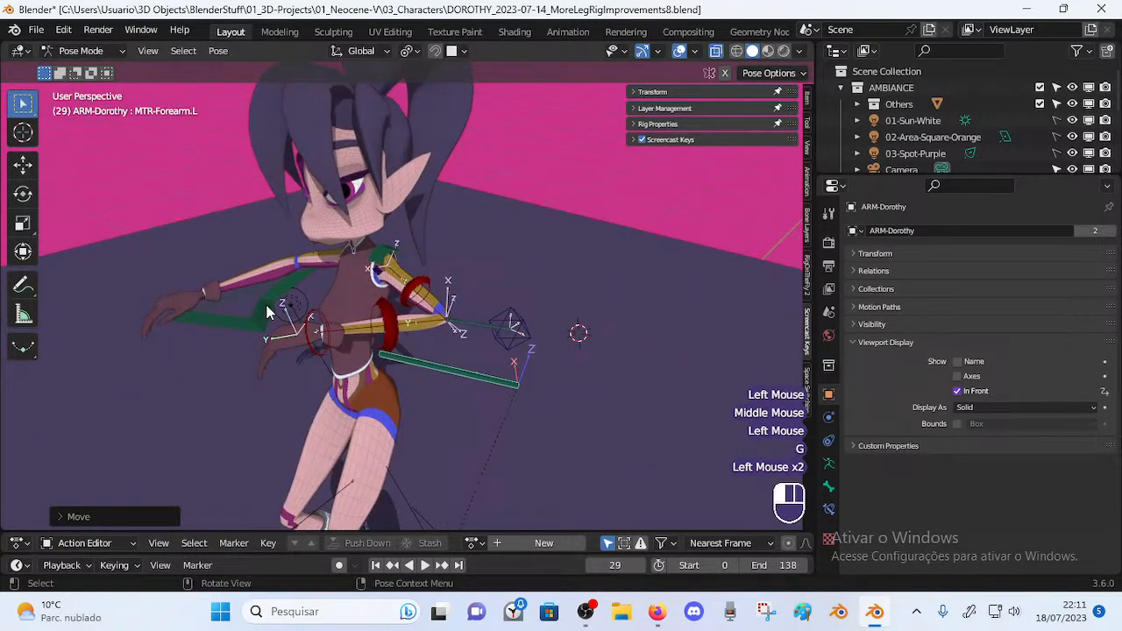
{"action": "key", "text": "g"}
{"action": "left_click", "coordinate": [444, 397]}
Move MTR-Forearm.L and MTR-Hand.L together outward so the left hand sits beside the hip
{"action": "left_click", "coordinate": [445, 395], "text": "shift"}
{"action": "middle_click_drag", "start_coordinate": [445, 394], "coordinate": [466, 397]}
{"action": "key", "text": "g"}
{"action": "left_click", "coordinate": [608, 380]}
{"action": "middle_click_drag", "start_coordinate": [609, 381], "coordinate": [409, 445]}
Rotate MTR-Hand.L alone about the Z axis beside the left hip
{"action": "left_click", "coordinate": [526, 308]}
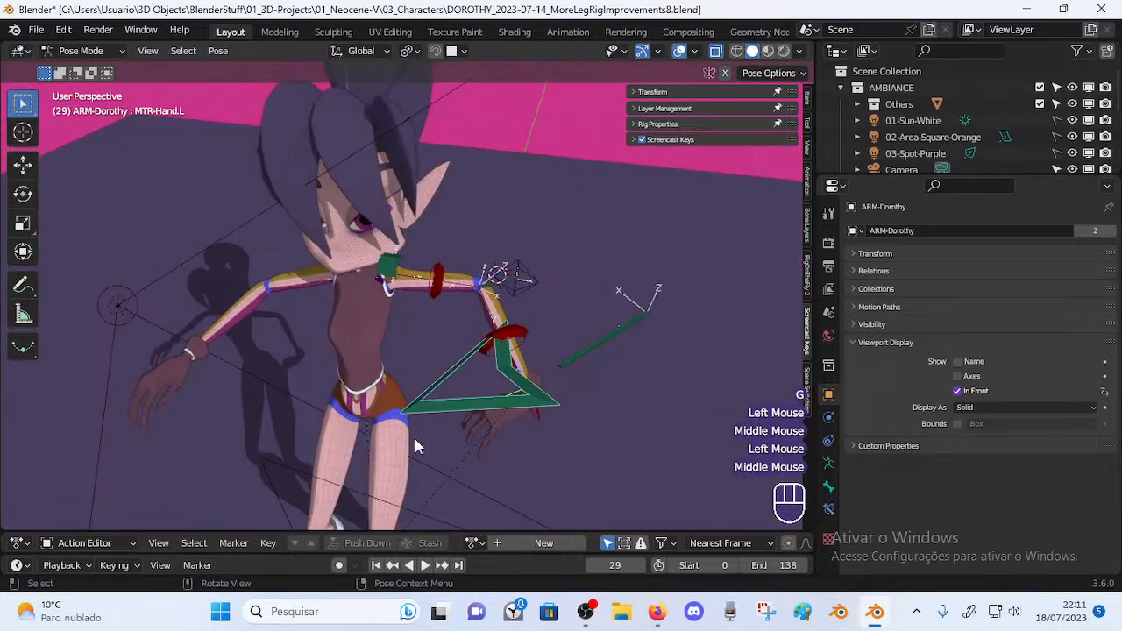
{"action": "key", "text": "r"}
{"action": "key", "text": "z"}
{"action": "left_click", "coordinate": [570, 414]}
Select MTR-Hand.L and MTR-Forearm.L together and move them through several left arm poses, ending beside the hip
{"action": "left_click", "coordinate": [622, 340], "text": "shift"}
{"action": "key", "text": "g"}
{"action": "left_click", "coordinate": [605, 355]}
{"action": "middle_click_drag", "start_coordinate": [605, 355], "coordinate": [477, 350]}
{"action": "key", "text": "g"}
{"action": "left_click", "coordinate": [517, 386]}
{"action": "scroll", "coordinate": [524, 368], "scroll_direction": "down", "scroll_amount": 2}
{"action": "key", "text": "g"}
{"action": "left_click", "coordinate": [491, 350]}
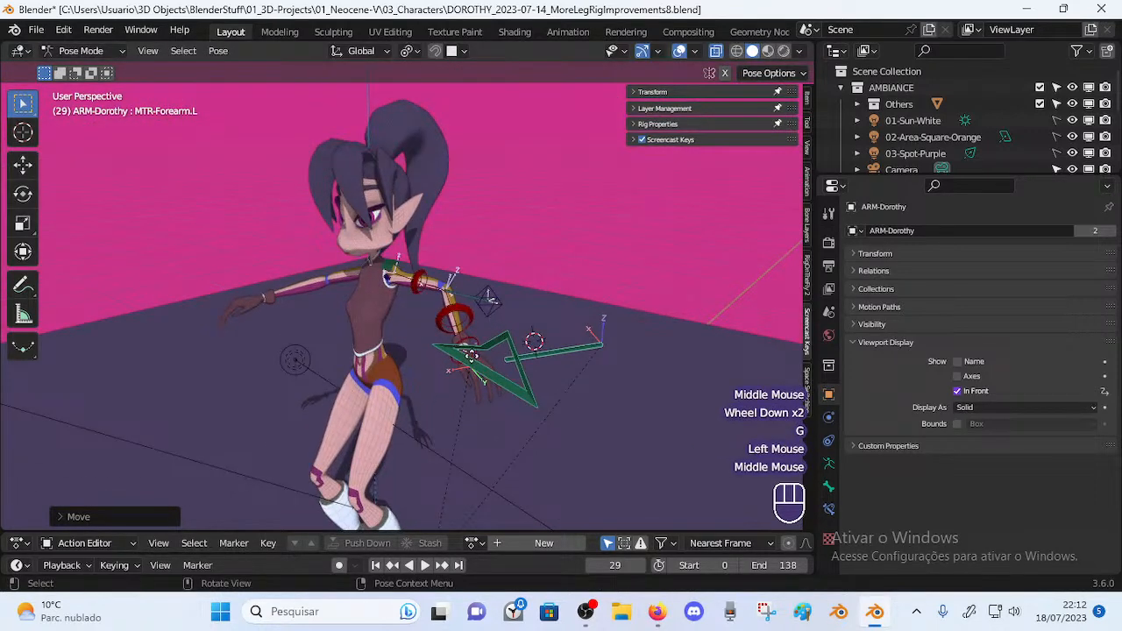
{"action": "key", "text": "g"}
{"action": "left_click", "coordinate": [413, 372]}
Rotate MTR-Hand.L by about -90 degrees around the global Z axis
{"action": "key", "text": "r"}
{"action": "key", "text": "z"}
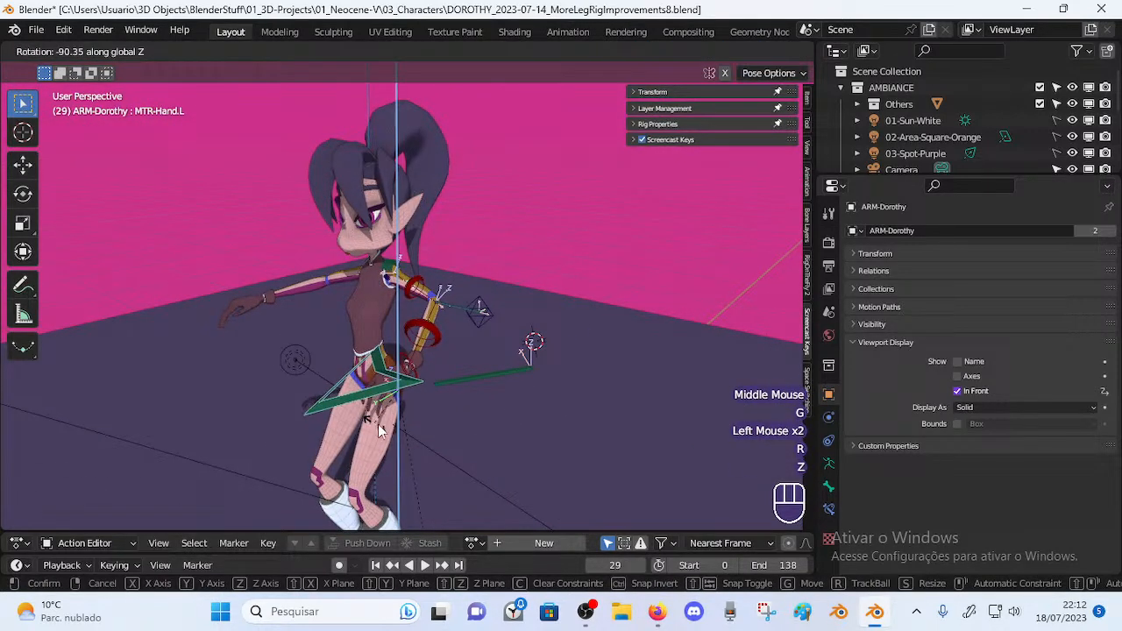
{"action": "left_click", "coordinate": [375, 423]}
Move MTR-Hand.L forward in front of the waist and bring MTR-Forearm.L in next to the hips
{"action": "key", "text": "g"}
{"action": "left_click", "coordinate": [294, 372]}
{"action": "left_click", "coordinate": [484, 359]}
{"action": "key", "text": "g"}
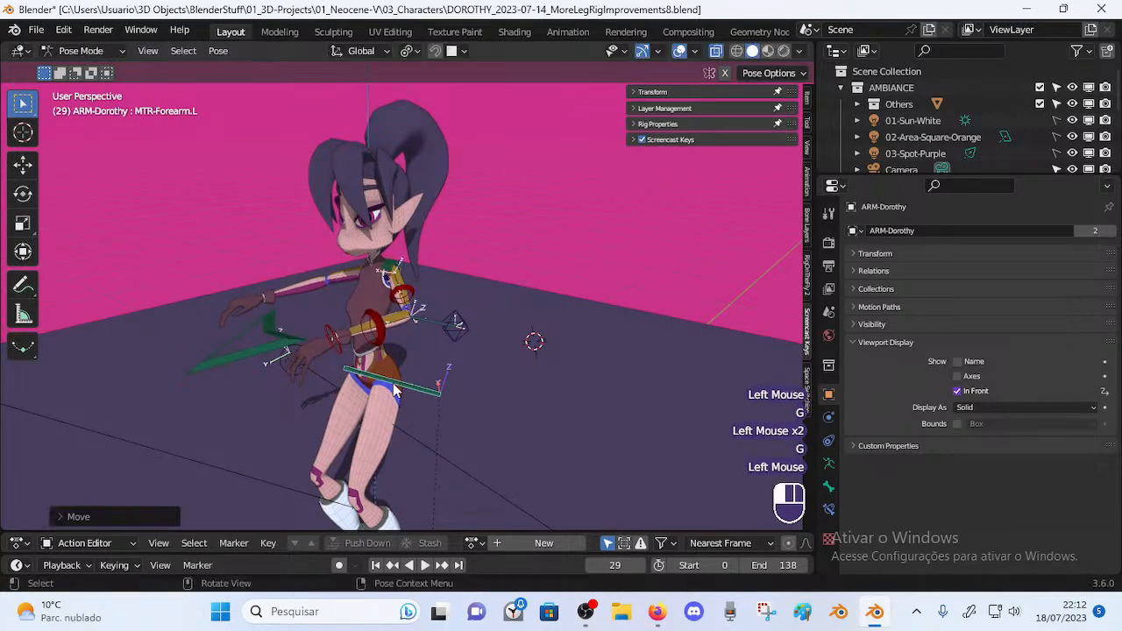
Move MTR-Forearm.L up and back behind the torso, and raise MTR-Hand.L in front to chest height
{"action": "left_click", "coordinate": [392, 383]}
{"action": "middle_click_drag", "start_coordinate": [393, 383], "coordinate": [398, 364]}
{"action": "key", "text": "g"}
{"action": "left_click", "coordinate": [429, 309]}
{"action": "left_click", "coordinate": [308, 334]}
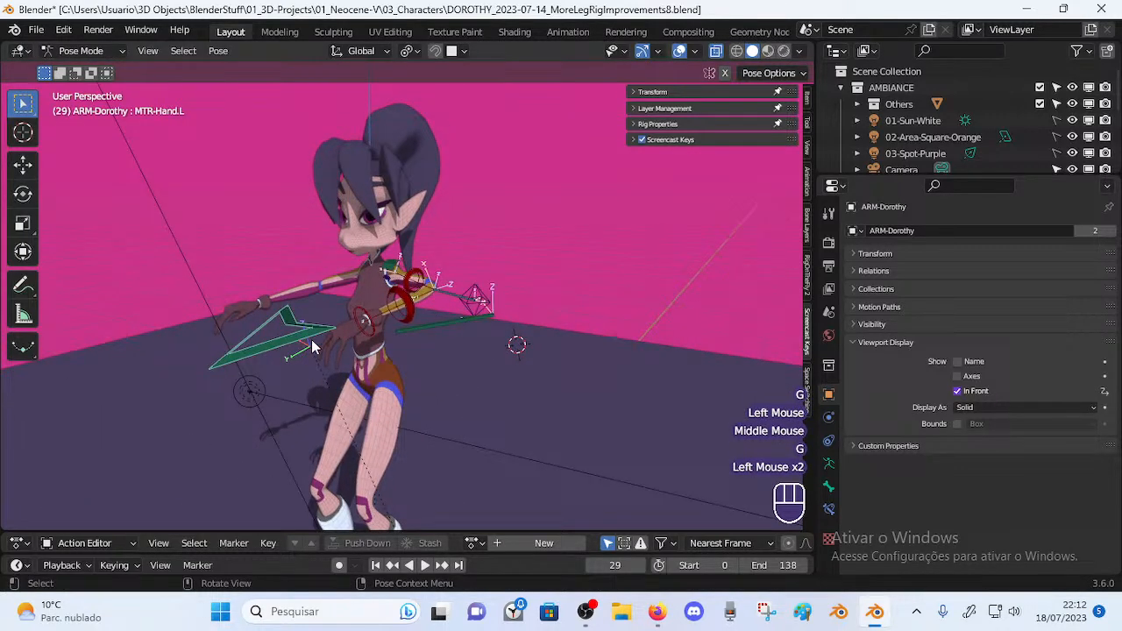
{"action": "key", "text": "g"}
{"action": "left_click", "coordinate": [301, 296]}
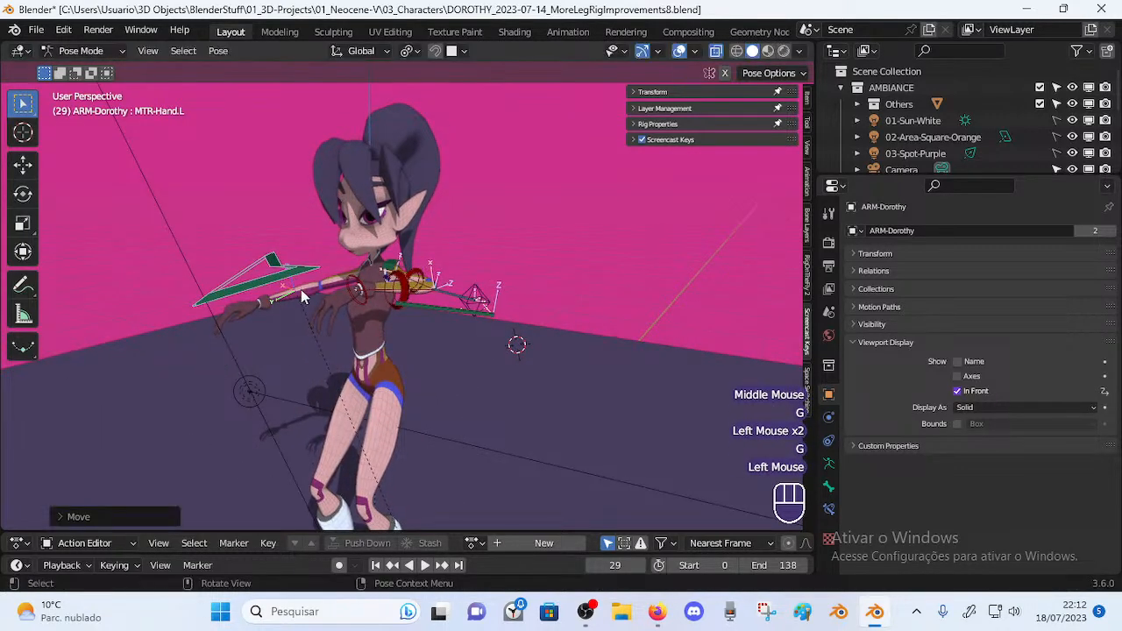
Switch to Firefox, look up "blender manual 3.6" in a new tab, and close the manual page after viewing it
{"action": "left_click", "coordinate": [653, 614]}
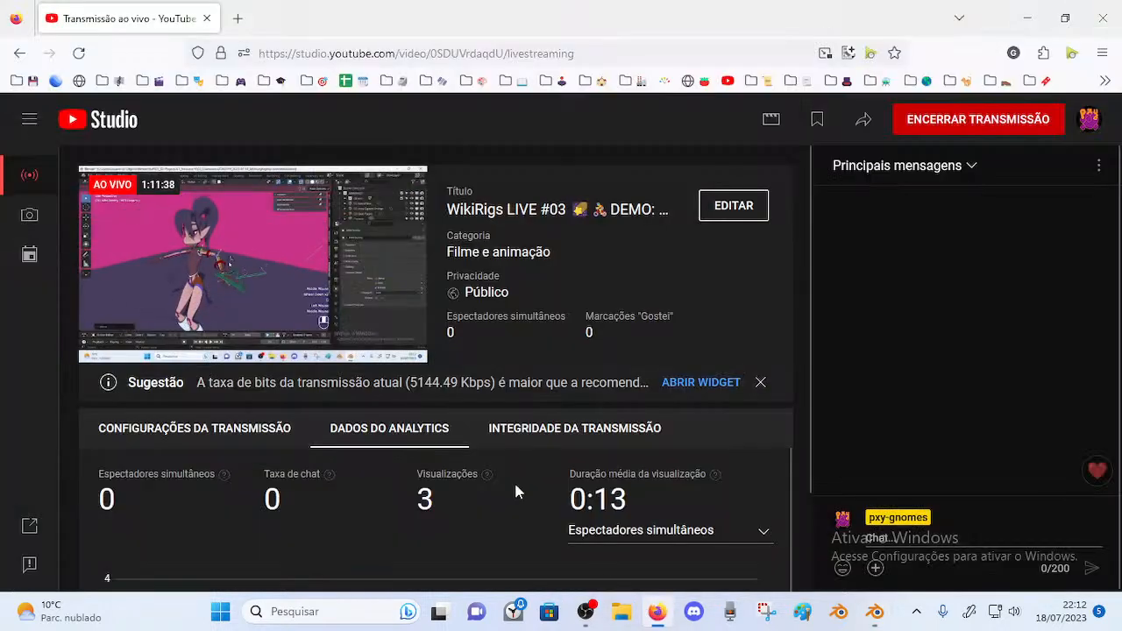
{"action": "left_click", "coordinate": [238, 19]}
{"action": "left_click", "coordinate": [425, 290]}
{"action": "type", "text": "ble"}
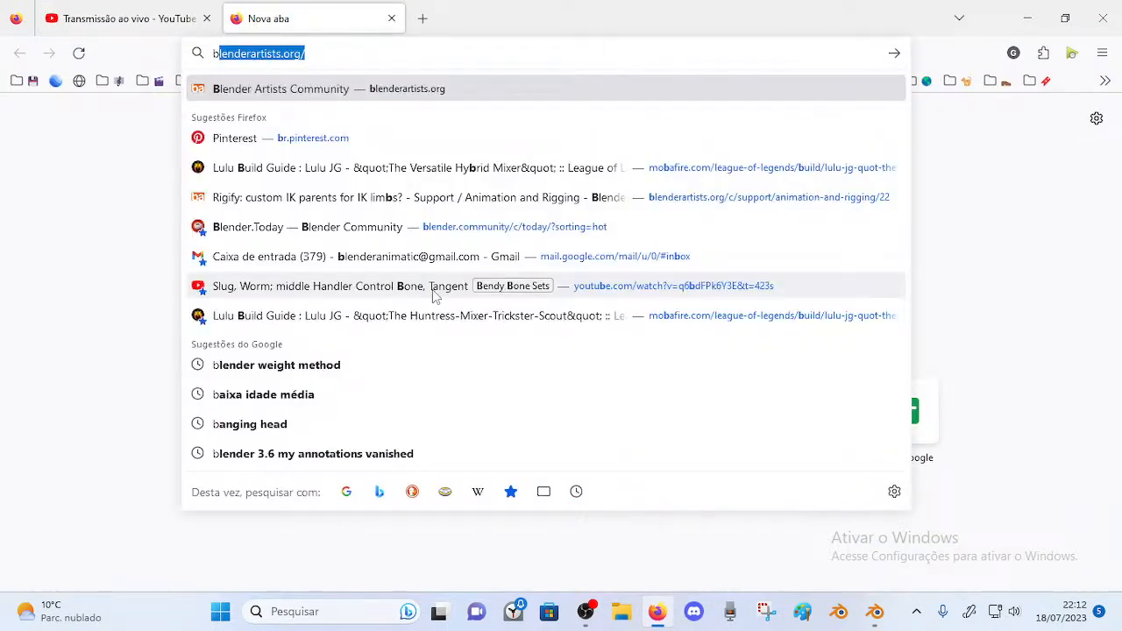
{"action": "key", "text": "BackSpace"}
{"action": "key", "text": "BackSpace"}
{"action": "key", "text": "BackSpace"}
{"action": "key", "text": "BackSpace"}
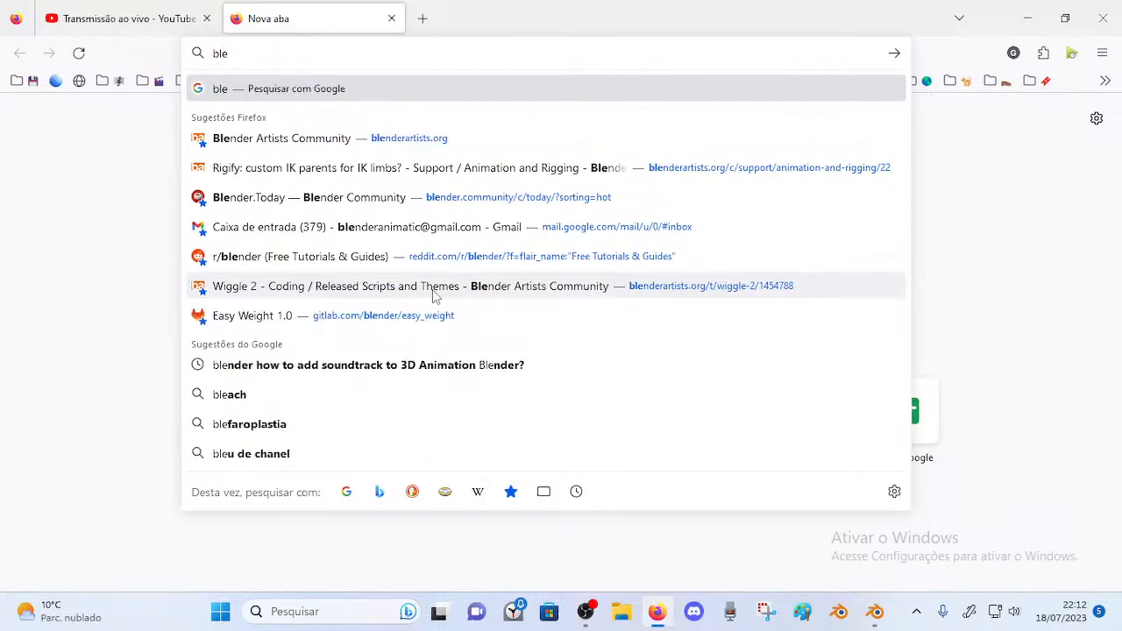
{"action": "type", "text": "blender manual"}
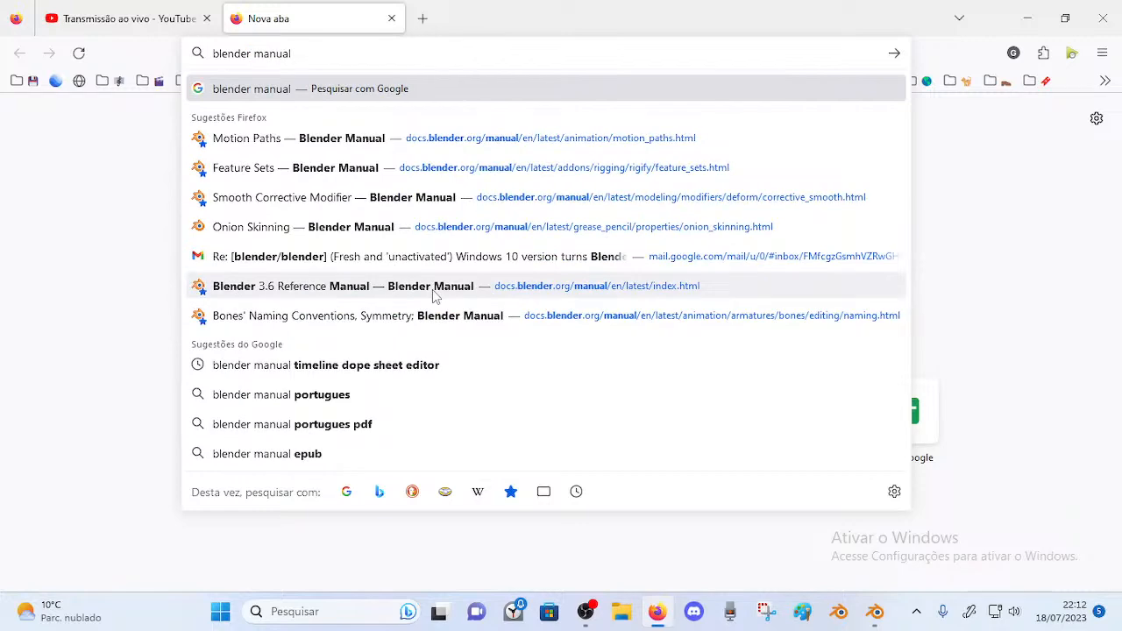
{"action": "type", "text": " 3.6"}
{"action": "key", "text": "Return"}
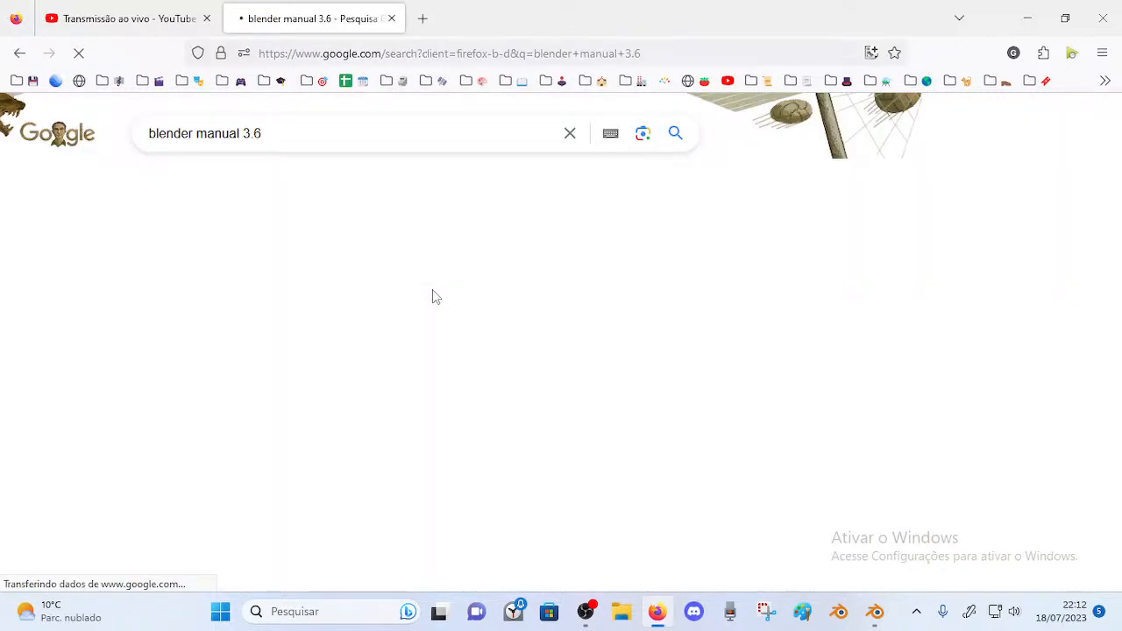
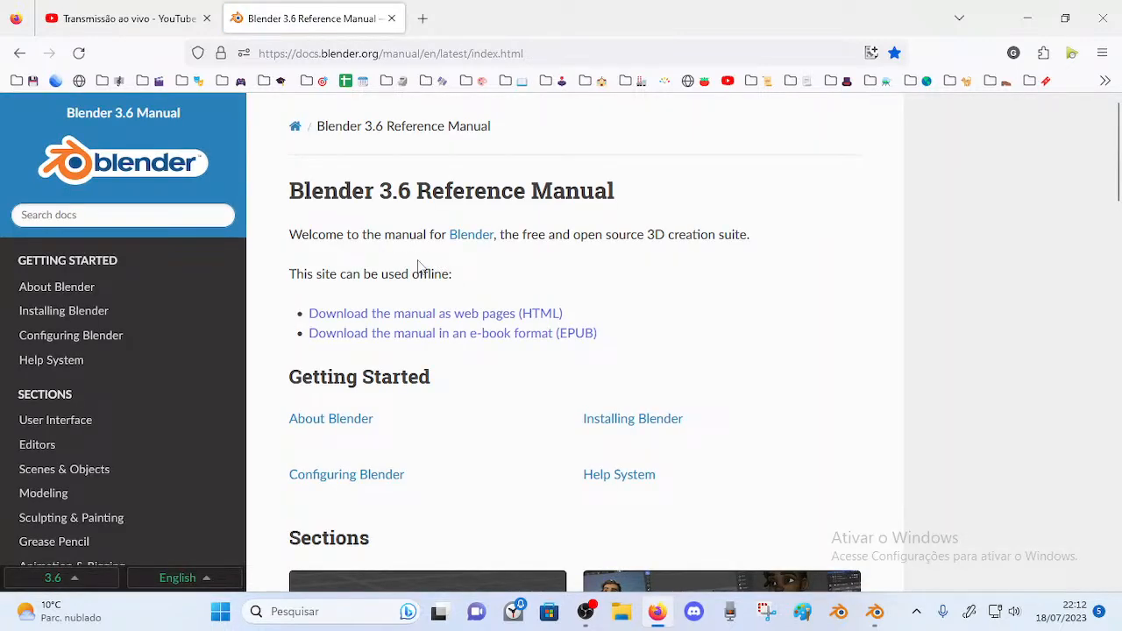
{"action": "left_click", "coordinate": [391, 18]}
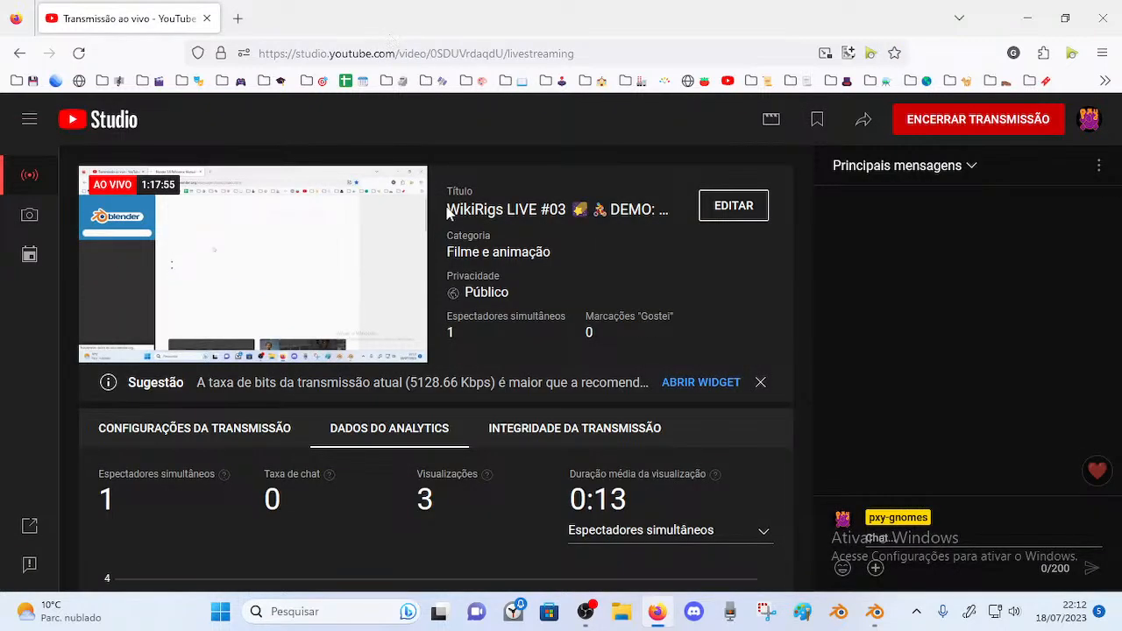
Return to Blender and examine the left arm pose from the side and front, briefly checking the livestream dashboard in between
{"action": "left_click", "coordinate": [875, 611]}
{"action": "middle_click_drag", "start_coordinate": [438, 308], "coordinate": [348, 353]}
{"action": "scroll", "coordinate": [454, 320], "scroll_direction": "up", "scroll_amount": 2}
{"action": "key", "text": "alt+q"}
{"action": "key", "text": "alt+q"}
{"action": "key", "text": "alt+q"}
{"action": "scroll", "coordinate": [488, 348], "scroll_direction": "down", "scroll_amount": 1}
{"action": "left_click", "coordinate": [465, 353]}
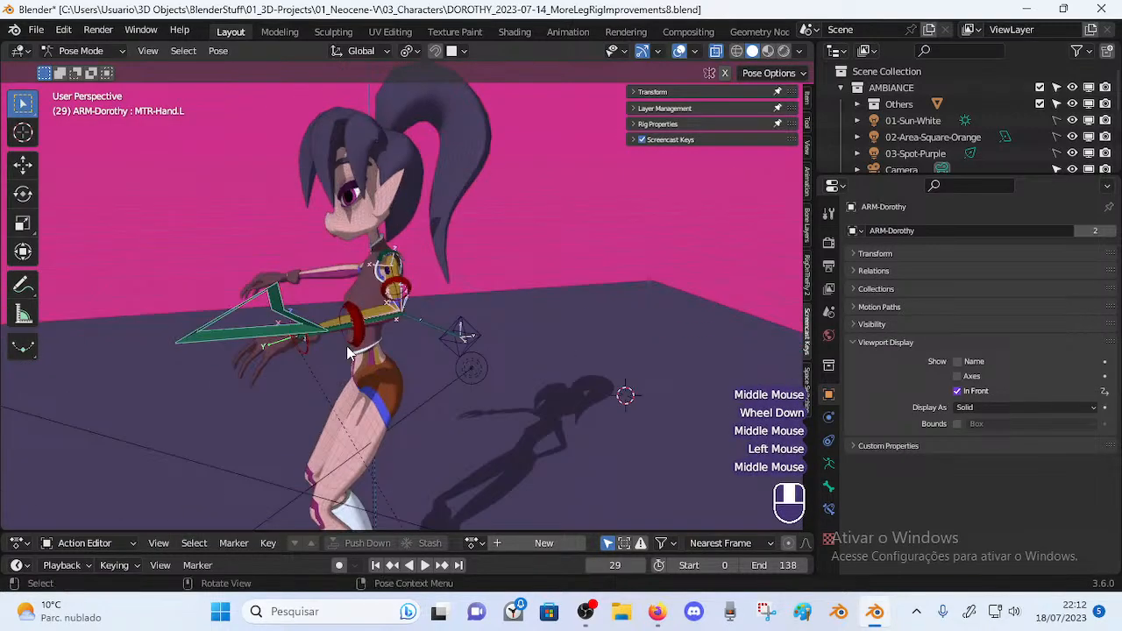
{"action": "left_click", "coordinate": [657, 611]}
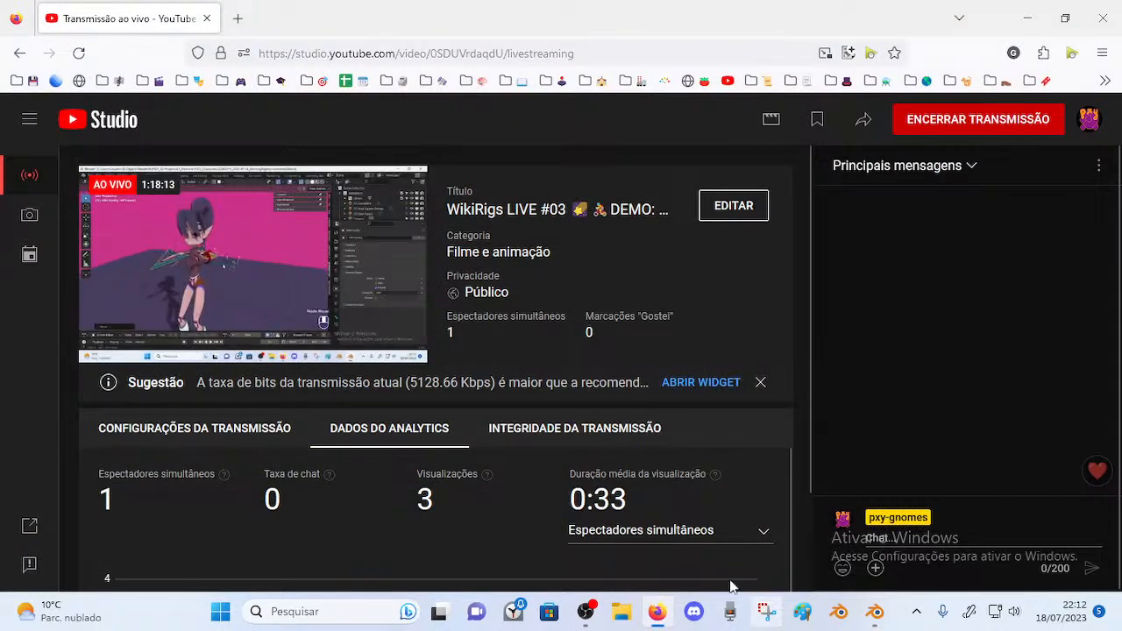
{"action": "left_click", "coordinate": [874, 611]}
{"action": "middle_click_drag", "start_coordinate": [335, 329], "coordinate": [489, 348]}
{"action": "scroll", "coordinate": [488, 348], "scroll_direction": "up", "scroll_amount": 2}
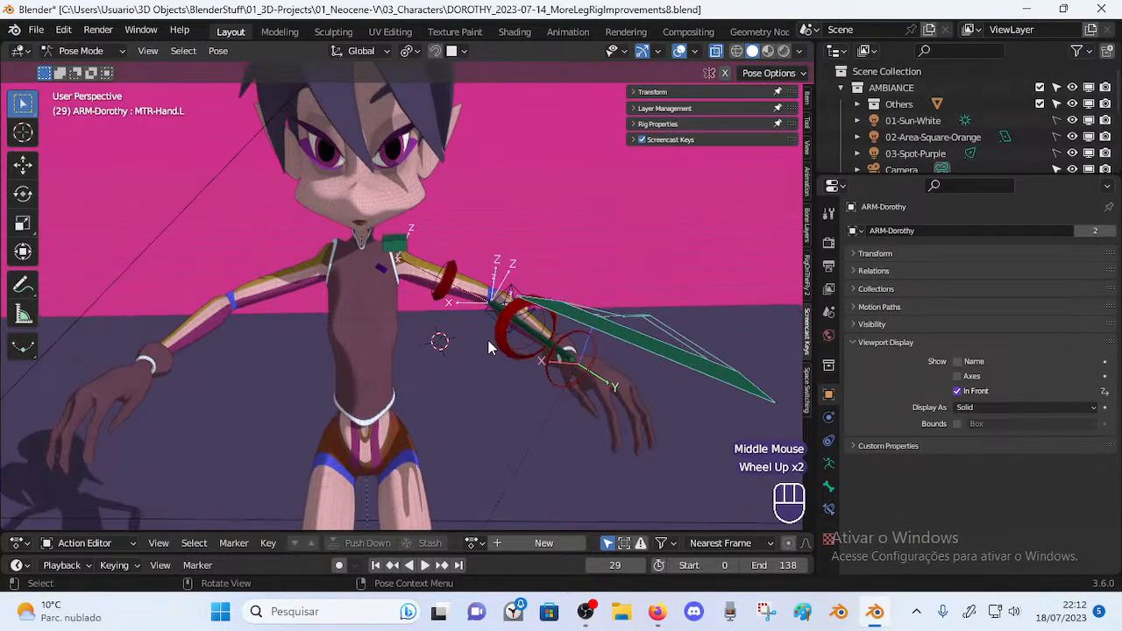
Lower MTR-Hand.L beside the left hip and place MTR-Forearm.L above it with the forearm hanging vertically
{"action": "left_click", "coordinate": [592, 337]}
{"action": "middle_click_drag", "start_coordinate": [591, 338], "coordinate": [666, 280]}
{"action": "left_click", "coordinate": [665, 281]}
{"action": "key", "text": "g"}
{"action": "left_click", "coordinate": [517, 364]}
{"action": "left_click", "coordinate": [517, 364]}
{"action": "key", "text": "g"}
{"action": "left_click", "coordinate": [526, 368]}
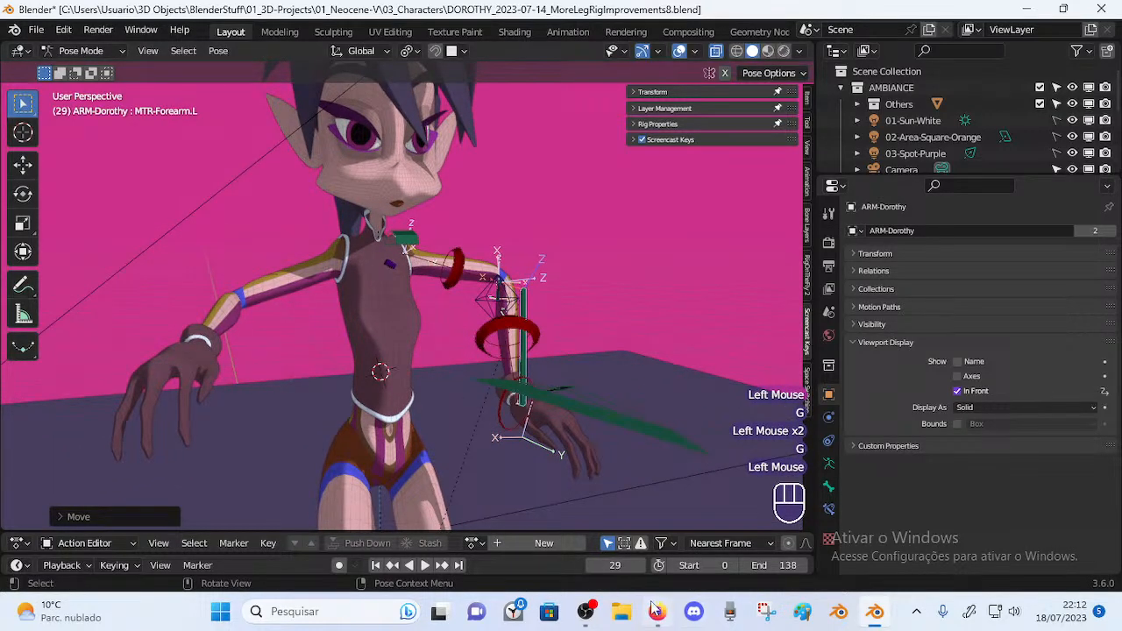
Check the livestream dashboard in Firefox, and return to Blender to view the arm from the side
{"action": "left_click", "coordinate": [655, 612]}
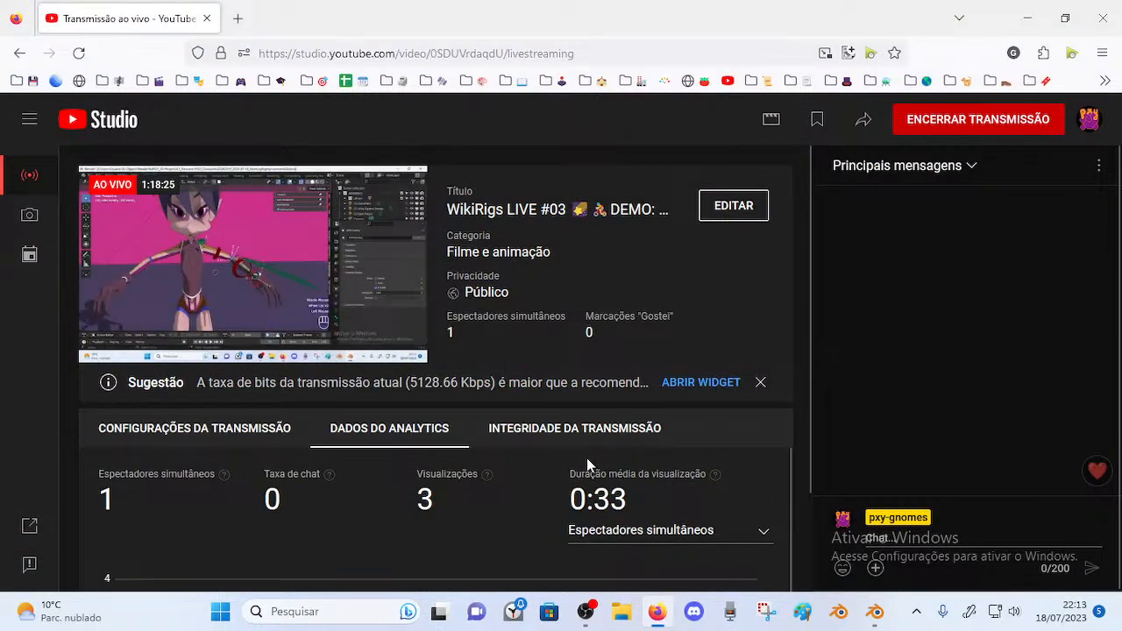
{"action": "left_click", "coordinate": [869, 610]}
{"action": "middle_click_drag", "start_coordinate": [447, 372], "coordinate": [290, 390]}
{"action": "scroll", "coordinate": [307, 396], "scroll_direction": "down", "scroll_amount": 1}
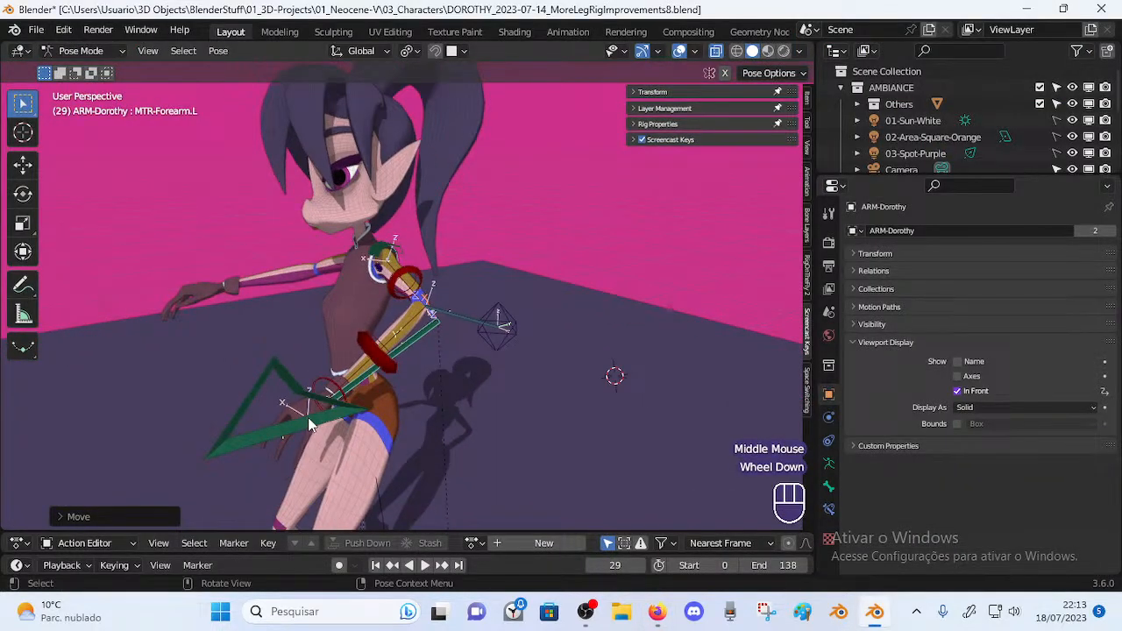
Move MTR-Hand.L backward and up past the left hip, and reposition MTR-Forearm.L to follow it
{"action": "left_click", "coordinate": [307, 425]}
{"action": "key", "text": "g"}
{"action": "left_click", "coordinate": [430, 347]}
{"action": "left_click", "coordinate": [430, 347]}
{"action": "middle_click_drag", "start_coordinate": [431, 347], "coordinate": [509, 367]}
{"action": "key", "text": "g"}
{"action": "left_click", "coordinate": [519, 396]}
Move MTR-Hand.L forward in front of the left thigh, and add it to the selection with MTR-Forearm.L
{"action": "left_click", "coordinate": [553, 415]}
{"action": "scroll", "coordinate": [555, 422], "scroll_direction": "down", "scroll_amount": 1}
{"action": "middle_click_drag", "start_coordinate": [557, 447], "coordinate": [466, 473]}
{"action": "key", "text": "g"}
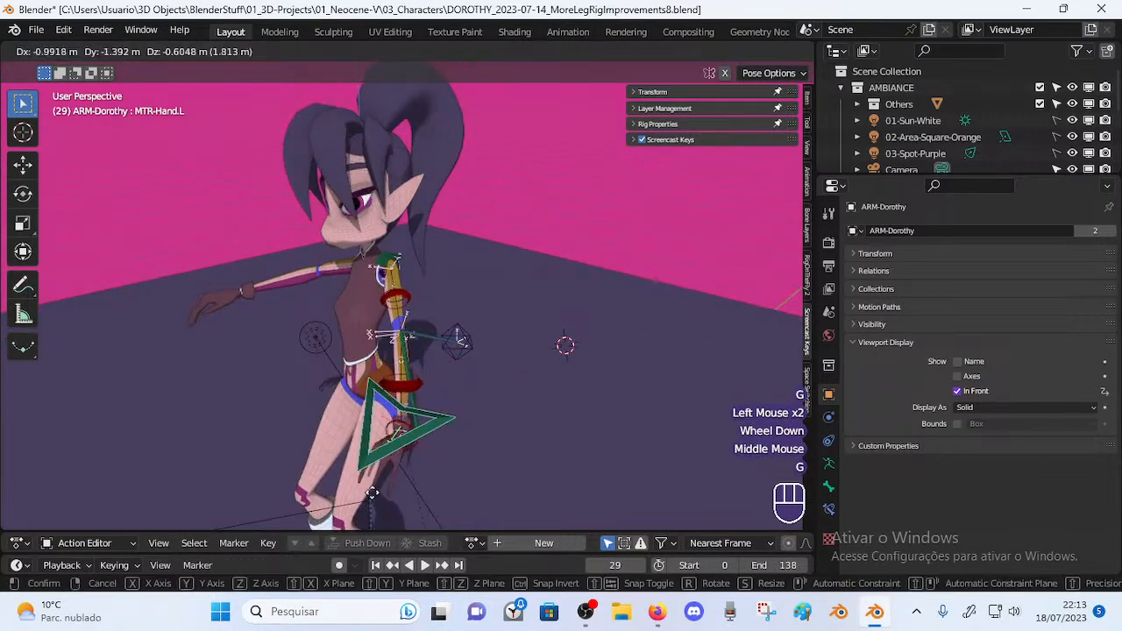
{"action": "left_click", "coordinate": [247, 472]}
{"action": "left_click", "coordinate": [350, 357]}
{"action": "left_click", "coordinate": [371, 348]}
{"action": "left_click", "coordinate": [261, 397], "text": "shift"}
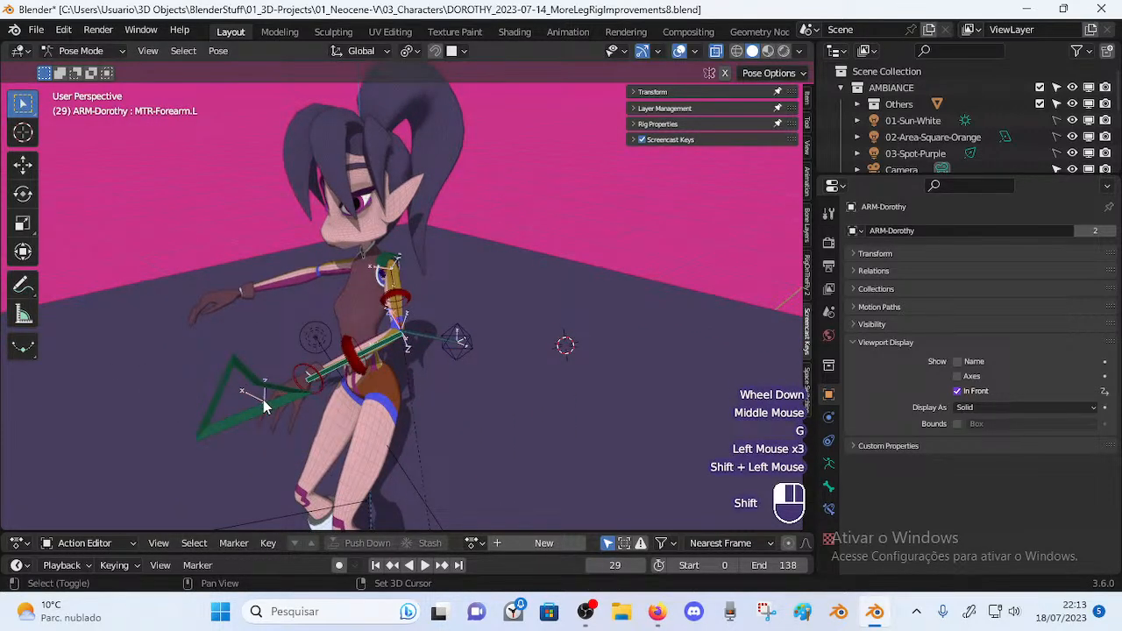
Rotate MTR-Hand.L alone around the global Z axis in front of the hips, and select MTR-Forearm.L
{"action": "left_click", "coordinate": [313, 405]}
{"action": "left_click", "coordinate": [314, 399]}
{"action": "key", "text": "r"}
{"action": "key", "text": "z"}
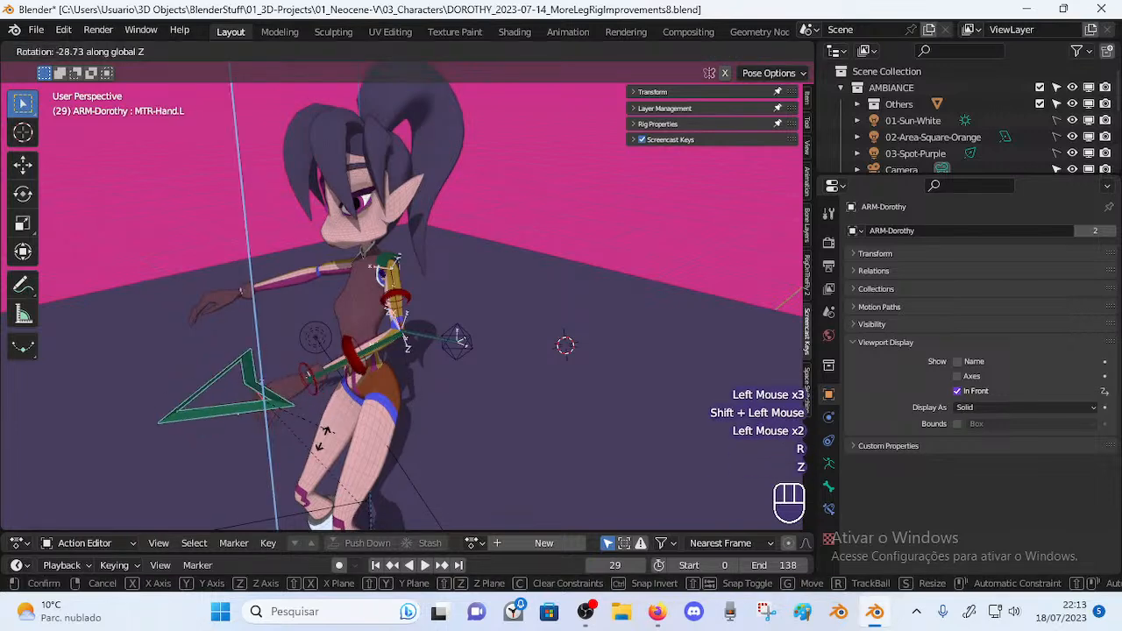
{"action": "left_click", "coordinate": [243, 437]}
{"action": "middle_click_drag", "start_coordinate": [243, 437], "coordinate": [408, 328]}
{"action": "left_click", "coordinate": [403, 360]}
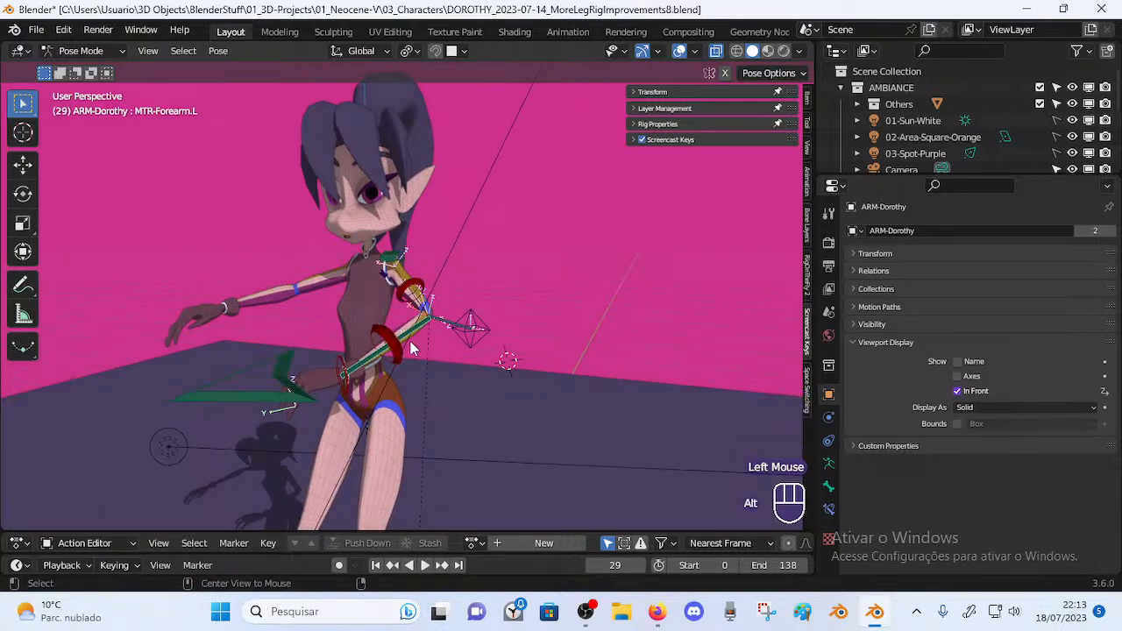
Reveal all hidden rig bones, and move MTR-Hand.L beside the left thigh and rotate it around the Z axis
{"action": "key", "text": "alt+h"}
{"action": "left_click", "coordinate": [280, 410]}
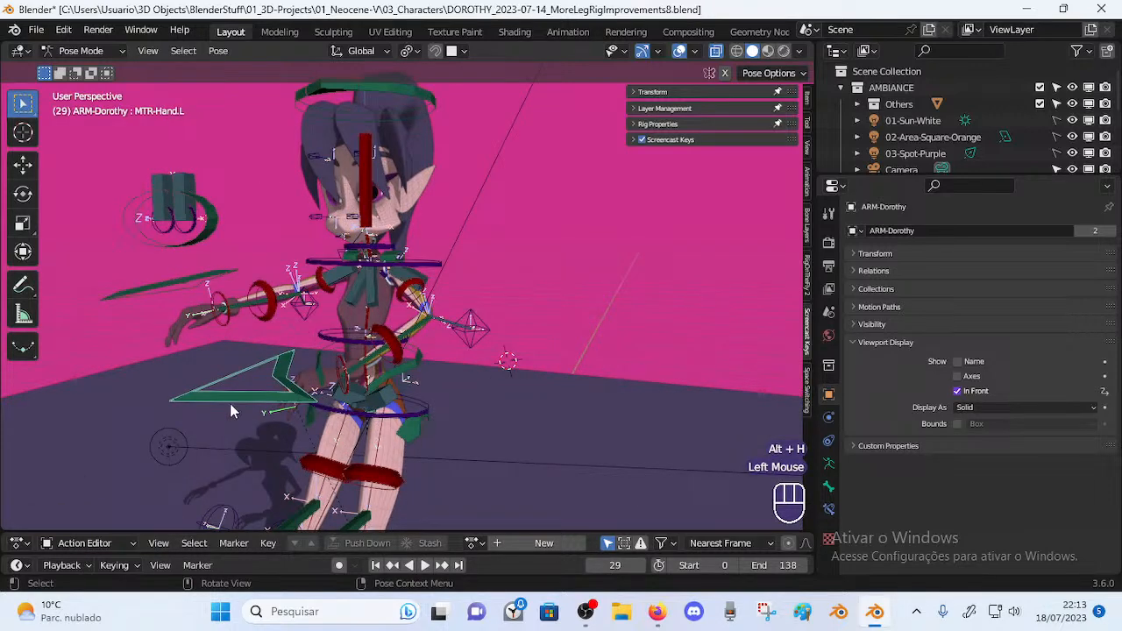
{"action": "middle_click_drag", "start_coordinate": [280, 410], "coordinate": [474, 421]}
{"action": "key", "text": "g"}
{"action": "left_click", "coordinate": [512, 428]}
{"action": "key", "text": "r"}
{"action": "key", "text": "z"}
{"action": "left_click", "coordinate": [593, 408]}
{"action": "middle_click_drag", "start_coordinate": [594, 408], "coordinate": [510, 389]}
Move MTR-Forearm.L to swing the left elbow outward from the body
{"action": "left_click", "coordinate": [440, 366]}
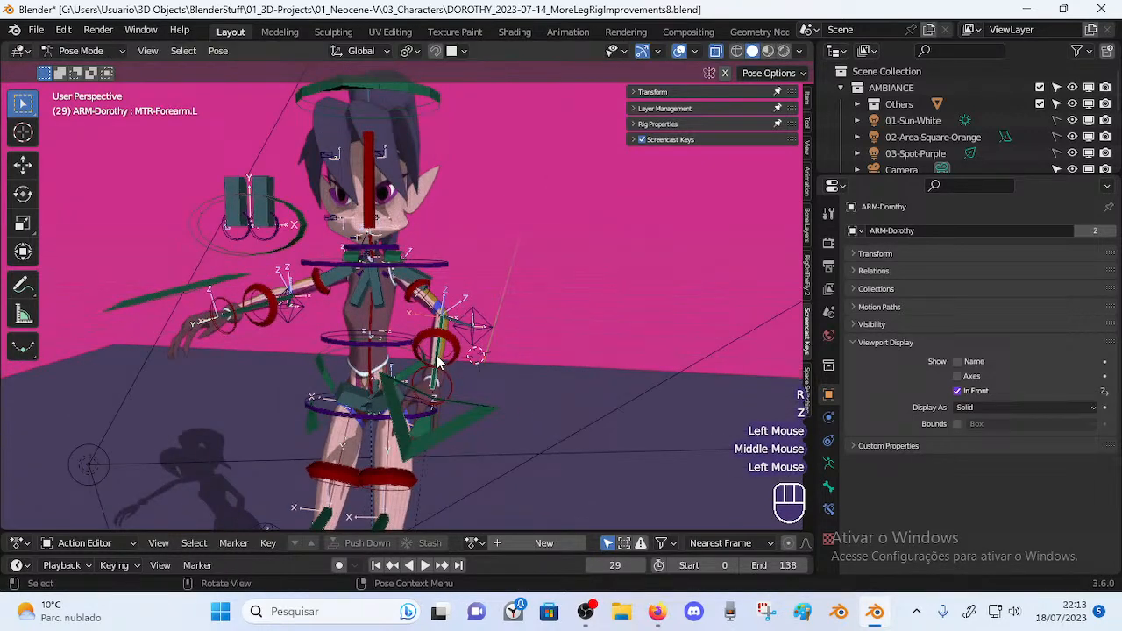
{"action": "key", "text": "g"}
{"action": "left_click", "coordinate": [439, 445]}
Rotate MTR-Hand.L freely near the left hip and move it outward, away from the body
{"action": "left_click", "coordinate": [439, 444]}
{"action": "key", "text": "r"}
{"action": "left_click", "coordinate": [451, 434]}
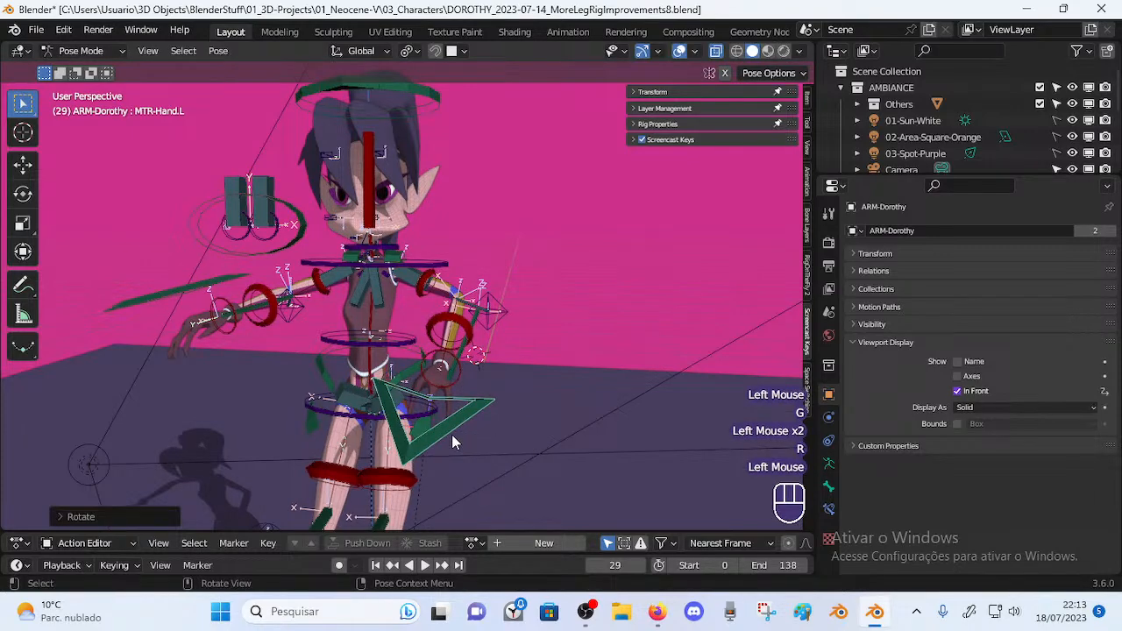
{"action": "key", "text": "g"}
{"action": "left_click", "coordinate": [526, 403]}
Hide the CTL : Body, MCH : Mechanism and DEF : Body bone layers, keeping MTR : Body shown around the hips
{"action": "middle_click_drag", "start_coordinate": [526, 403], "coordinate": [406, 352], "text": "shift"}
{"action": "scroll", "coordinate": [446, 385], "scroll_direction": "up", "scroll_amount": 3}
{"action": "middle_click_drag", "start_coordinate": [447, 385], "coordinate": [390, 371]}
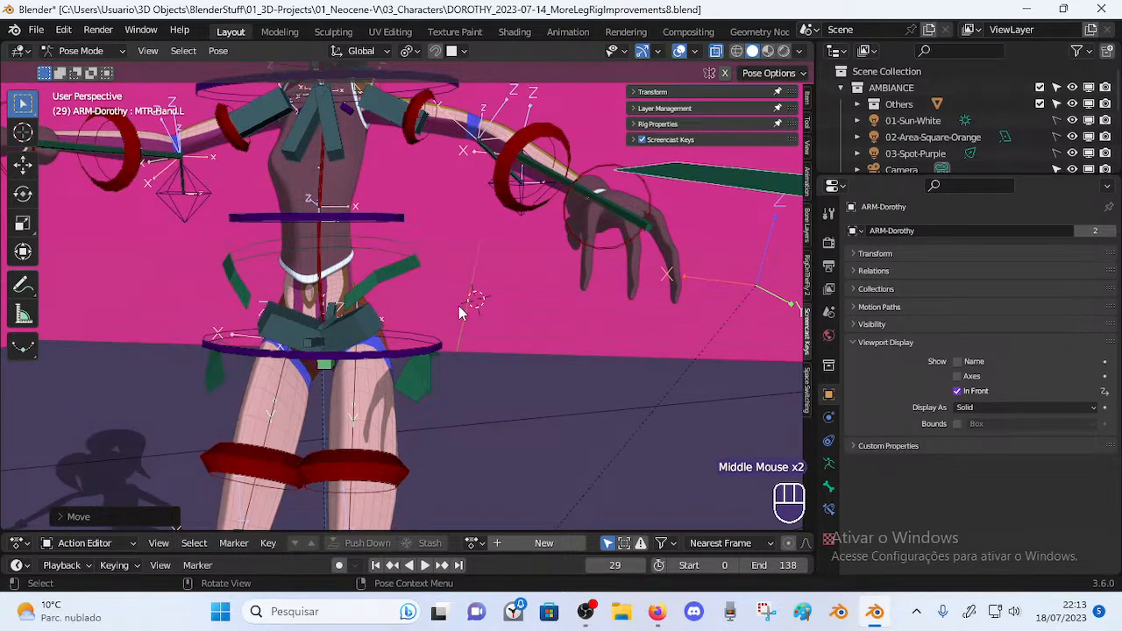
{"action": "left_click", "coordinate": [664, 108]}
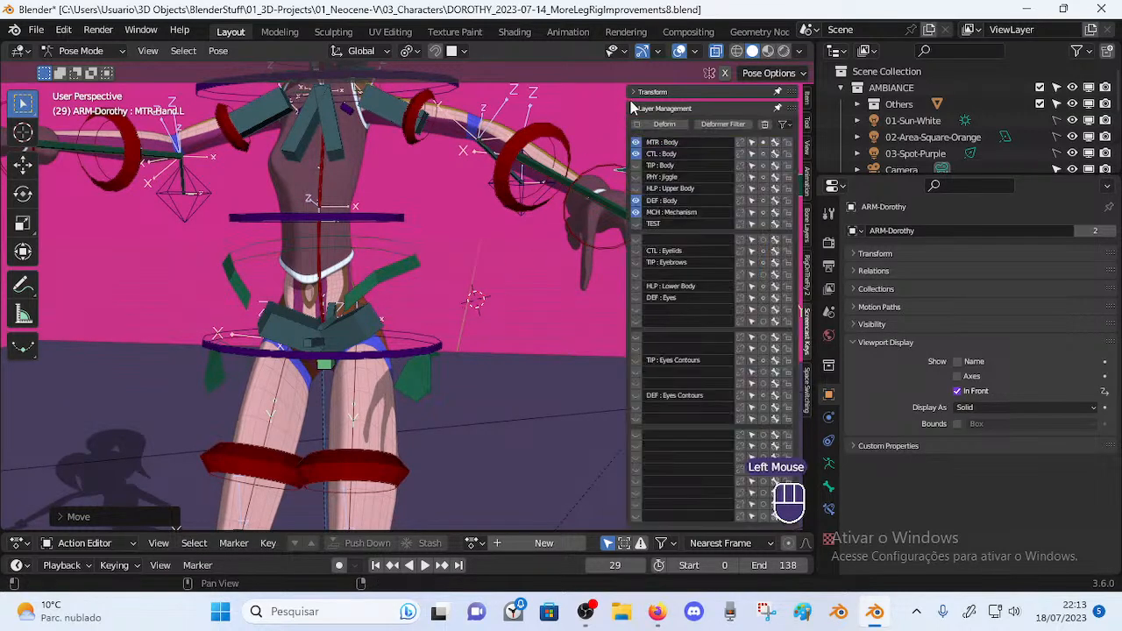
{"action": "left_click", "coordinate": [636, 153]}
{"action": "left_click", "coordinate": [635, 212]}
{"action": "left_click", "coordinate": [636, 199]}
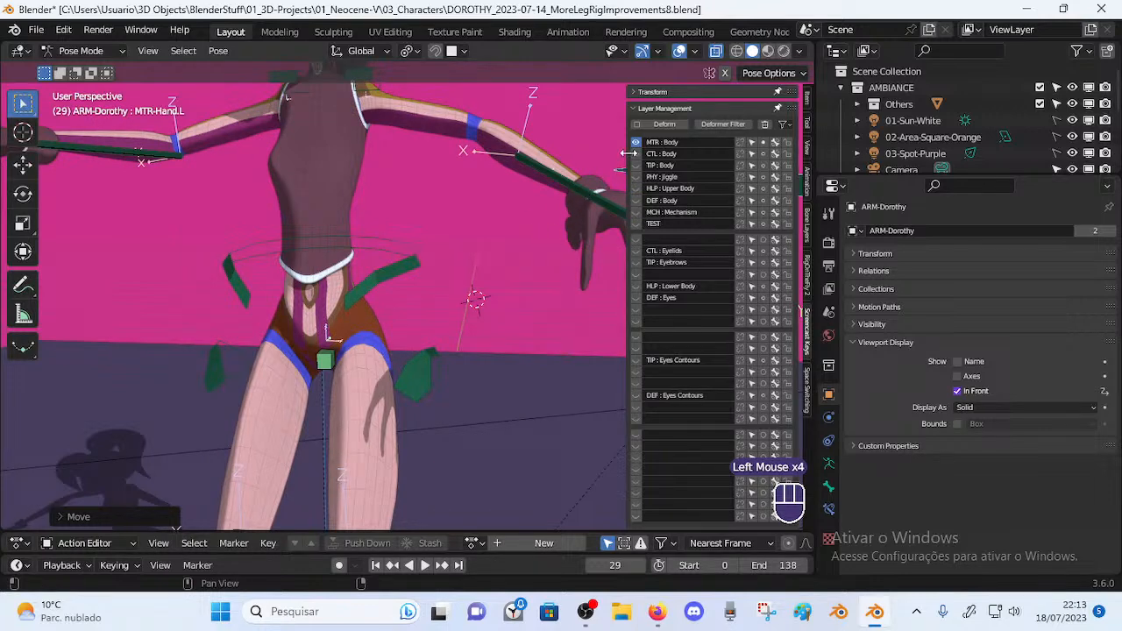
{"action": "middle_click_drag", "start_coordinate": [415, 238], "coordinate": [448, 254]}
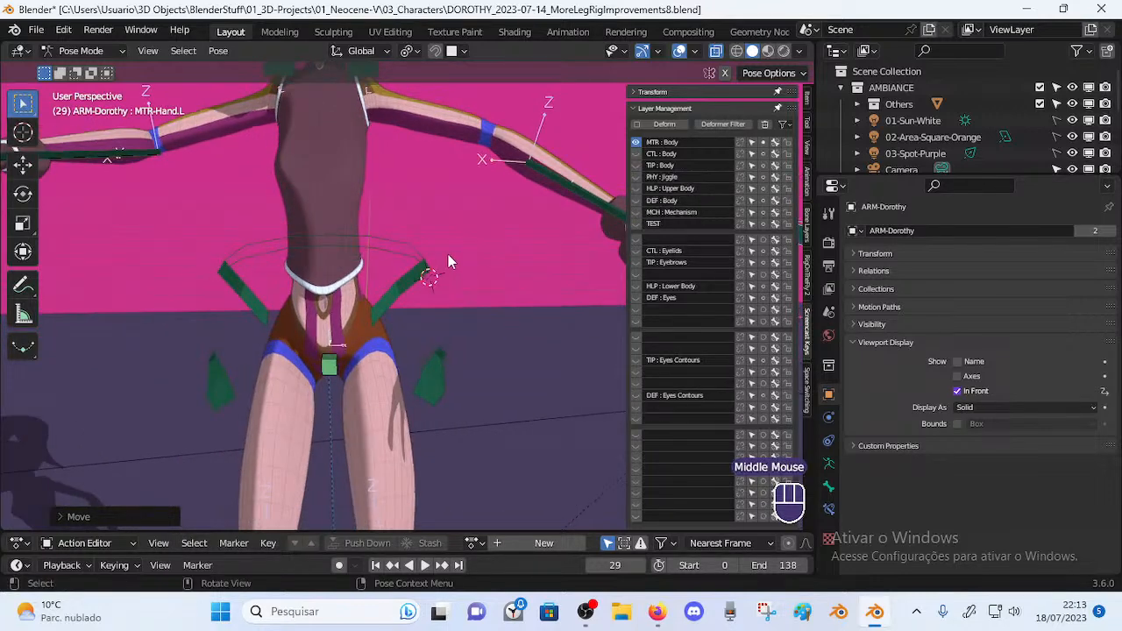
Switch to Firefox, find the bookmarked "Hips Thigh Rig" video with "*hips" in a new tab, and open it
{"action": "left_click", "coordinate": [655, 609]}
{"action": "left_click", "coordinate": [237, 19]}
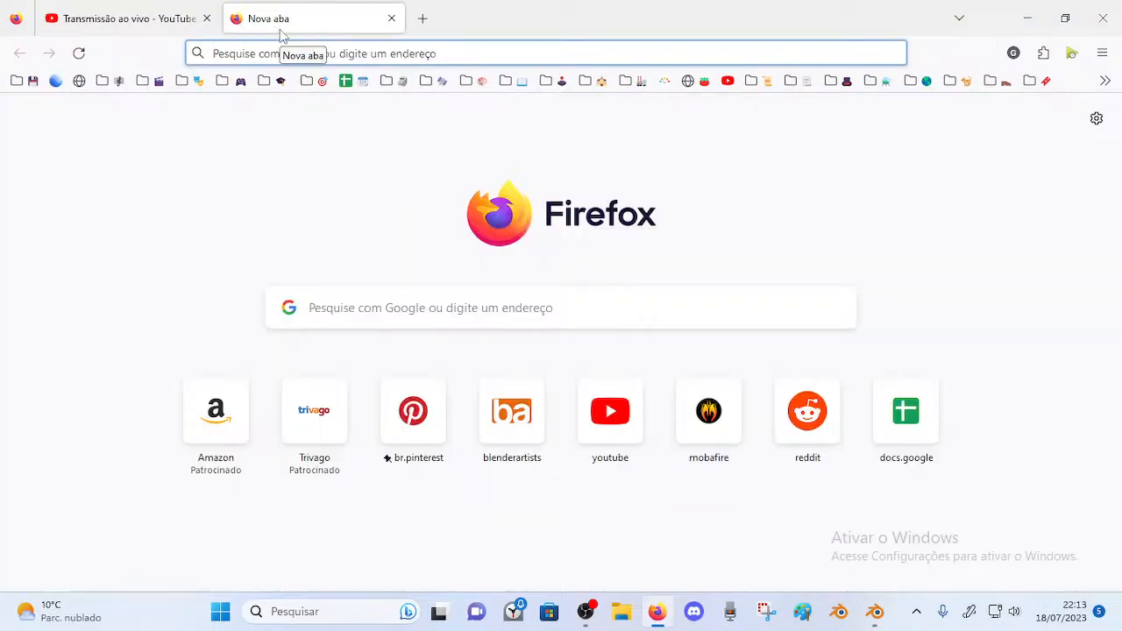
{"action": "type", "text": "*"}
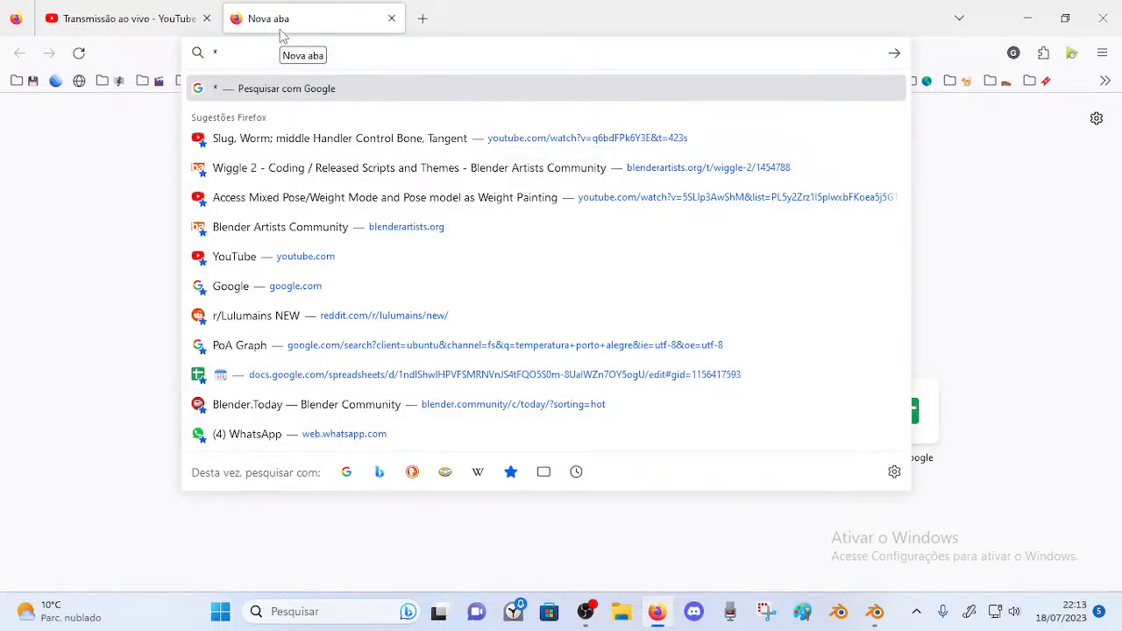
{"action": "type", "text": "hips"}
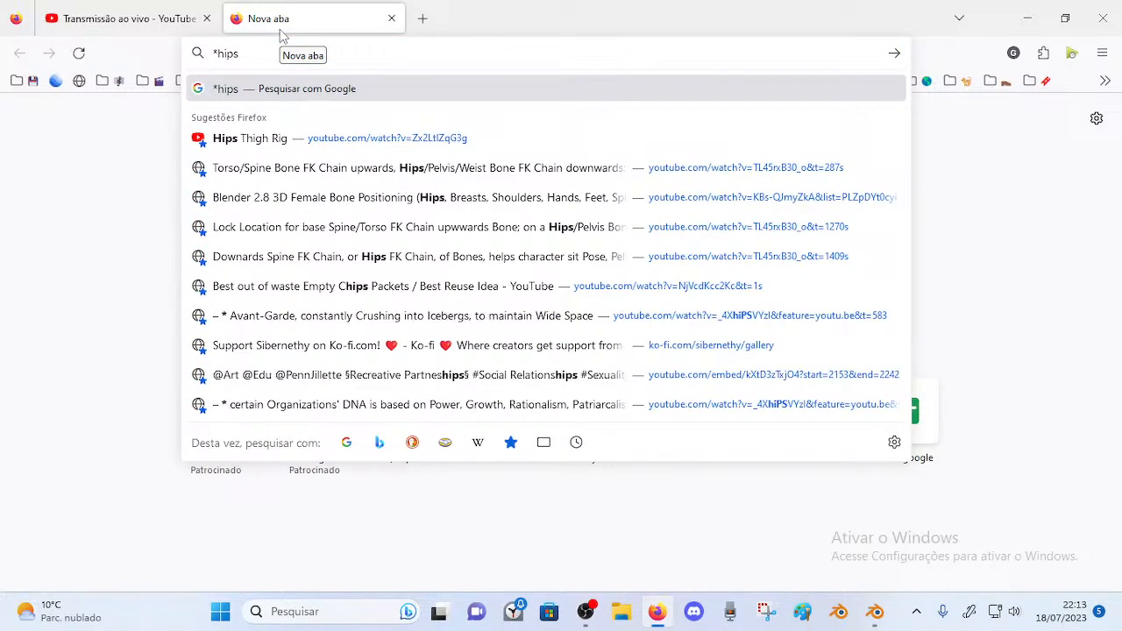
{"action": "key", "text": "Down"}
{"action": "key", "text": "Return"}
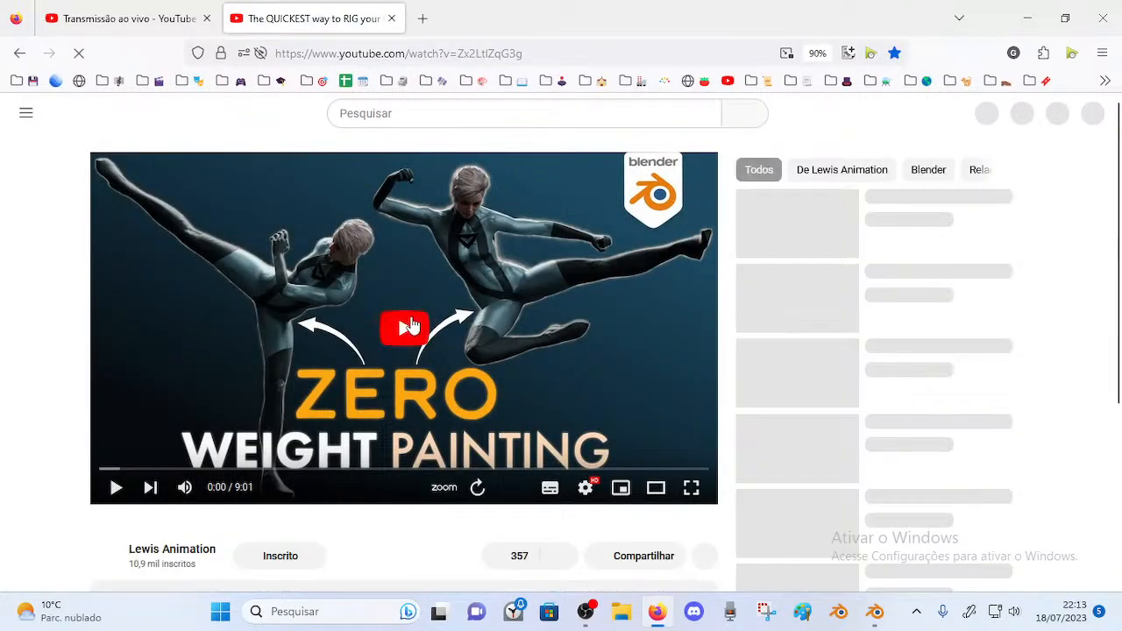
Look over the hips rigging tutorial's description, play the video and skip ahead to 3:55
{"action": "scroll", "coordinate": [302, 386], "scroll_direction": "down", "scroll_amount": 2}
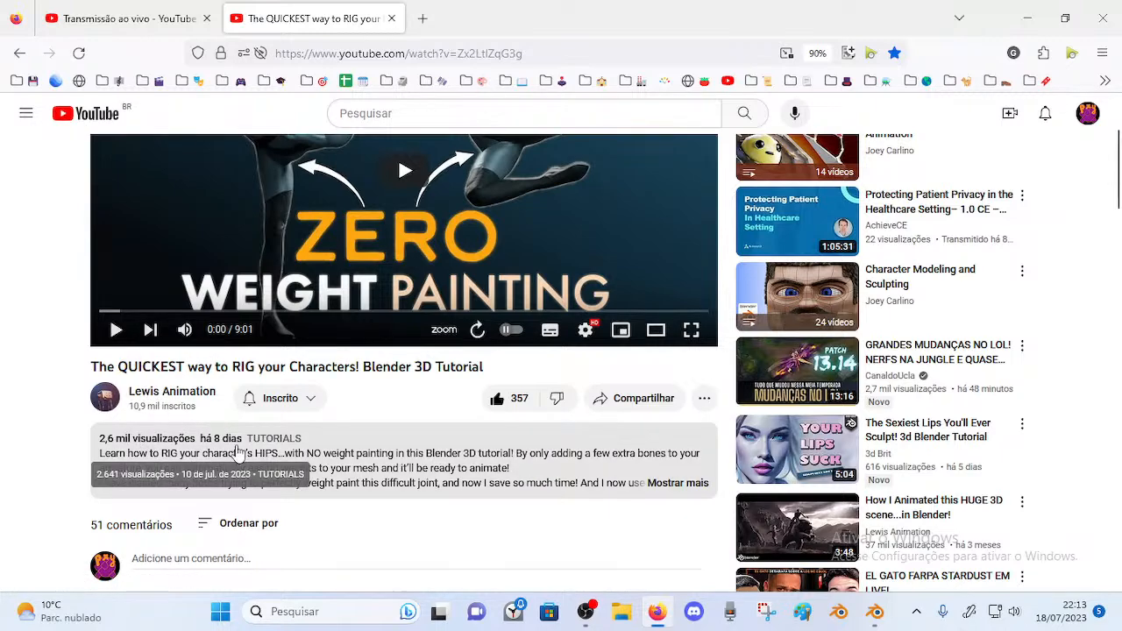
{"action": "scroll", "coordinate": [176, 395], "scroll_direction": "up", "scroll_amount": 2}
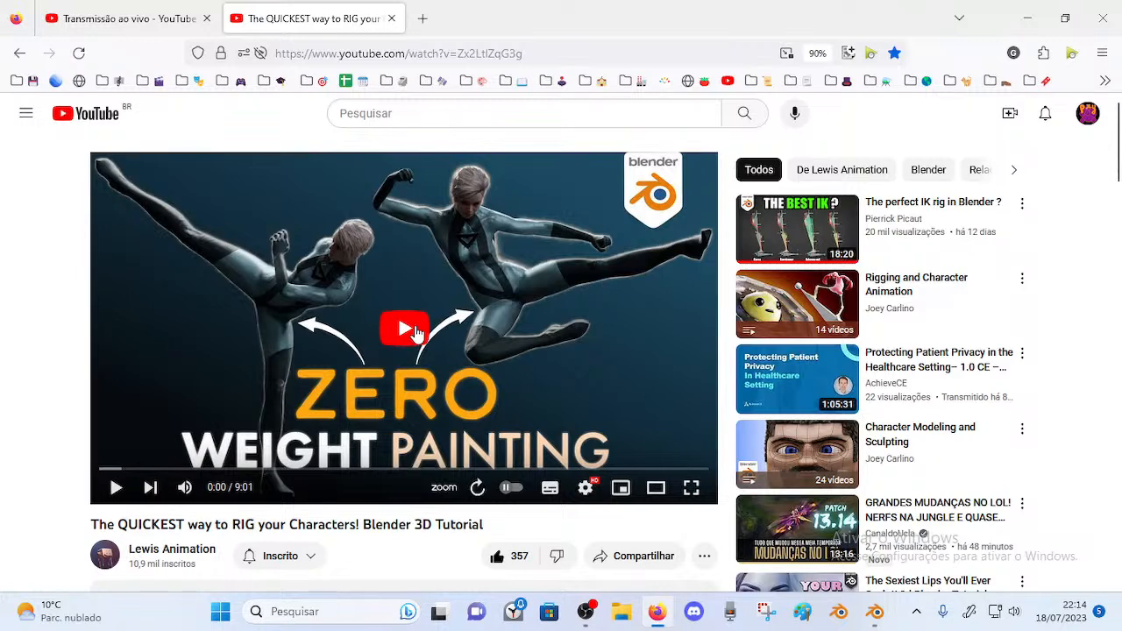
{"action": "left_click", "coordinate": [391, 317]}
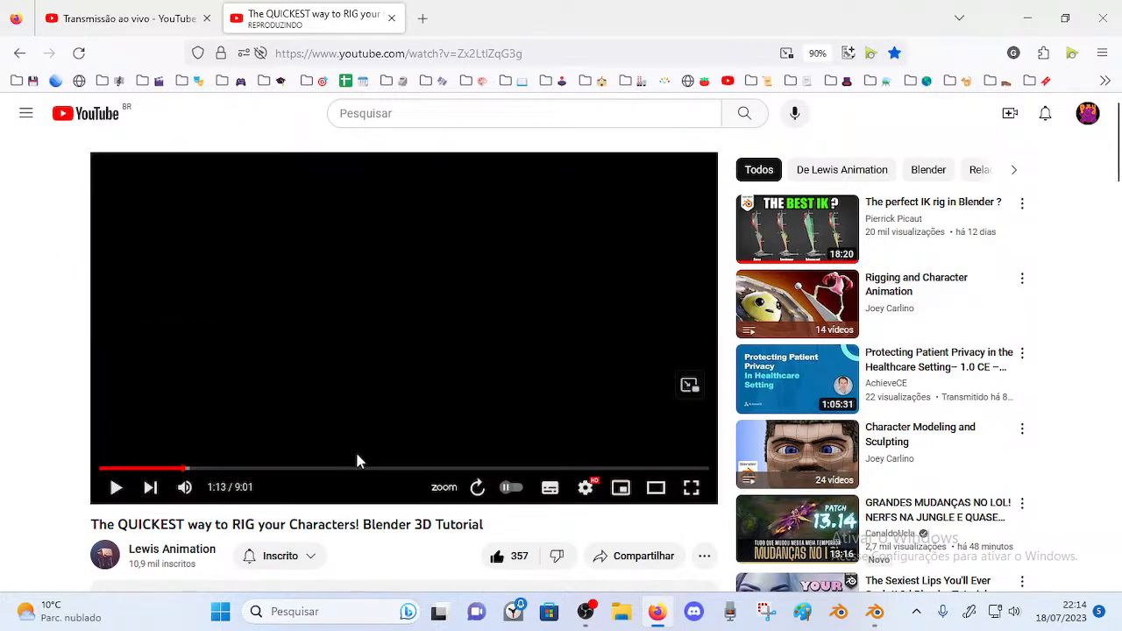
{"action": "left_click", "coordinate": [367, 471]}
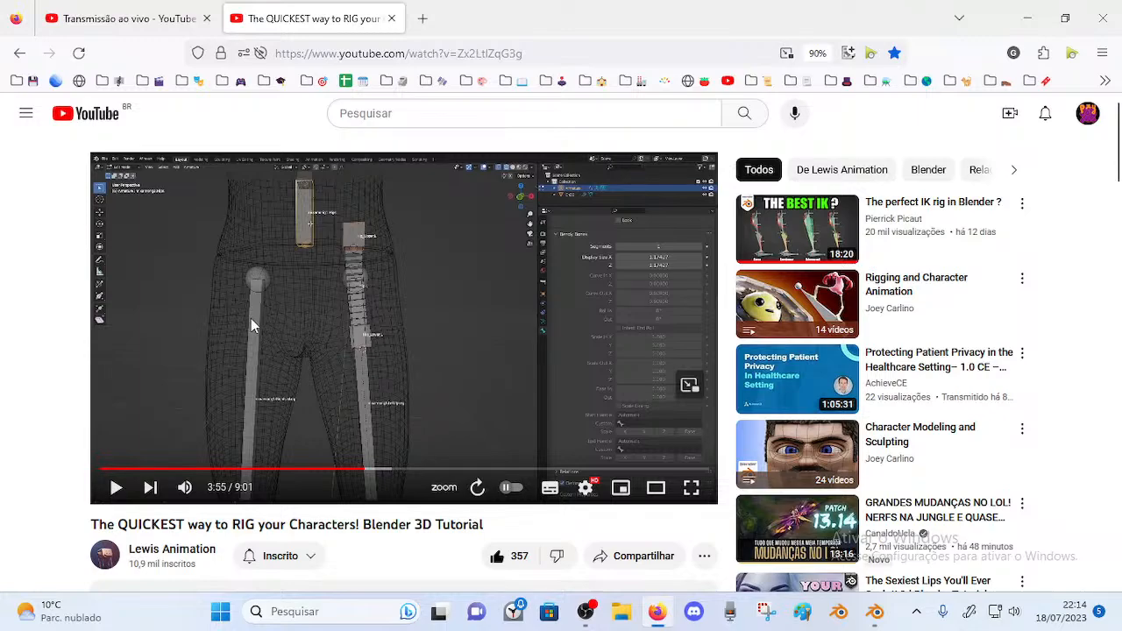
Bring the comments section below the hips rigging tutorial into view
{"action": "scroll", "coordinate": [4, 335], "scroll_direction": "down", "scroll_amount": 3}
{"action": "scroll", "coordinate": [5, 337], "scroll_direction": "up", "scroll_amount": 3}
{"action": "scroll", "coordinate": [4, 338], "scroll_direction": "down", "scroll_amount": 5}
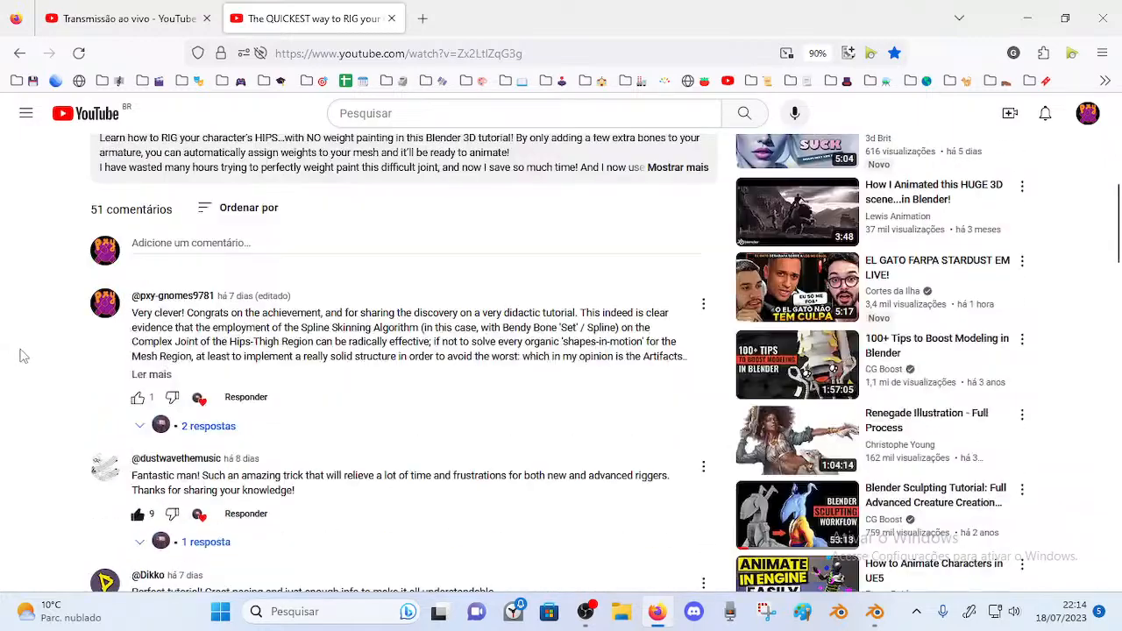
Expand the two replies under the first comment about the Spline Skinning Algorithm and bring them into view
{"action": "scroll", "coordinate": [18, 354], "scroll_direction": "up", "scroll_amount": 5}
{"action": "scroll", "coordinate": [23, 356], "scroll_direction": "down", "scroll_amount": 6}
{"action": "scroll", "coordinate": [20, 348], "scroll_direction": "down", "scroll_amount": 2}
{"action": "scroll", "coordinate": [14, 344], "scroll_direction": "up", "scroll_amount": 3}
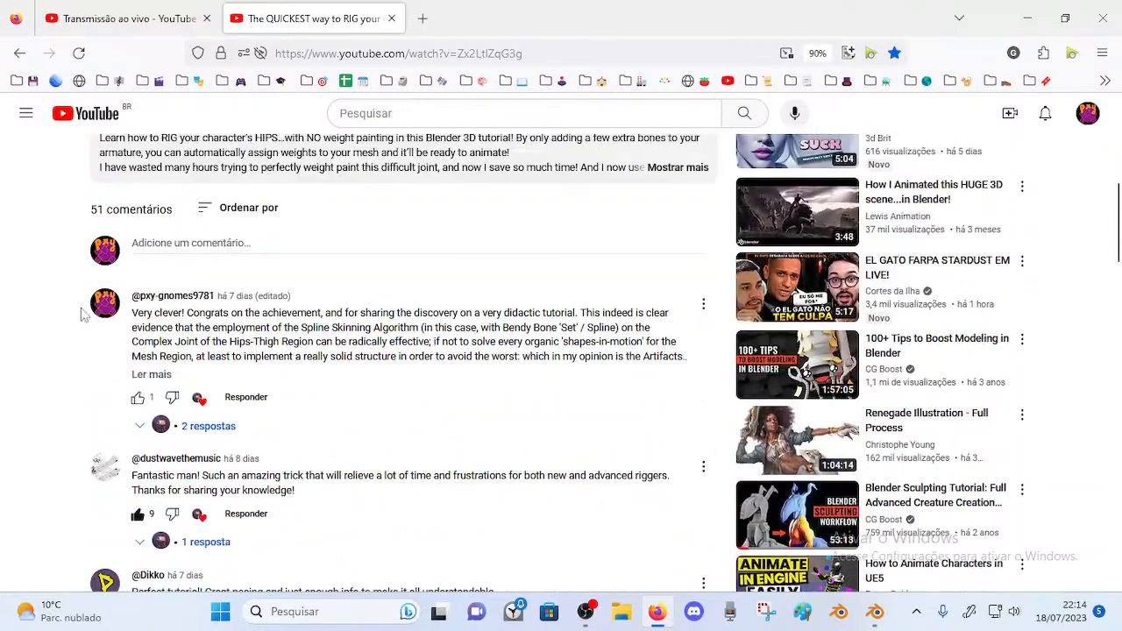
{"action": "left_click", "coordinate": [213, 430]}
{"action": "scroll", "coordinate": [24, 378], "scroll_direction": "down", "scroll_amount": 2}
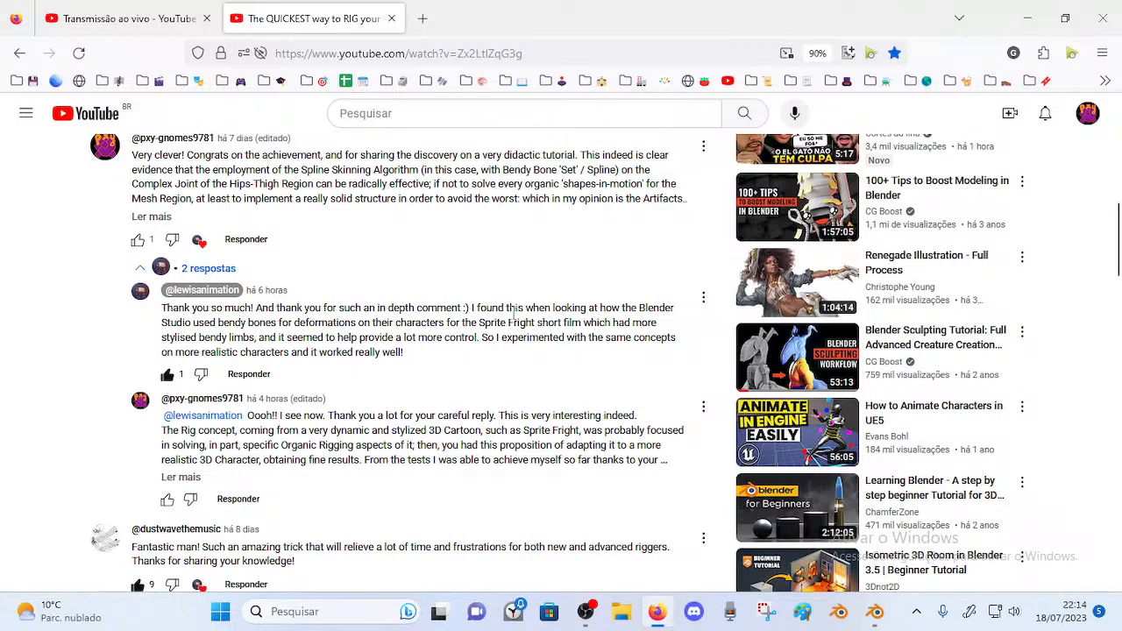
Read the tutorial author's reply, highlighting the passages on Blender Studio's bendy bones and the stylised bendy limbs in Sprite Fright
{"action": "left_click_drag", "start_coordinate": [574, 308], "coordinate": [210, 322]}
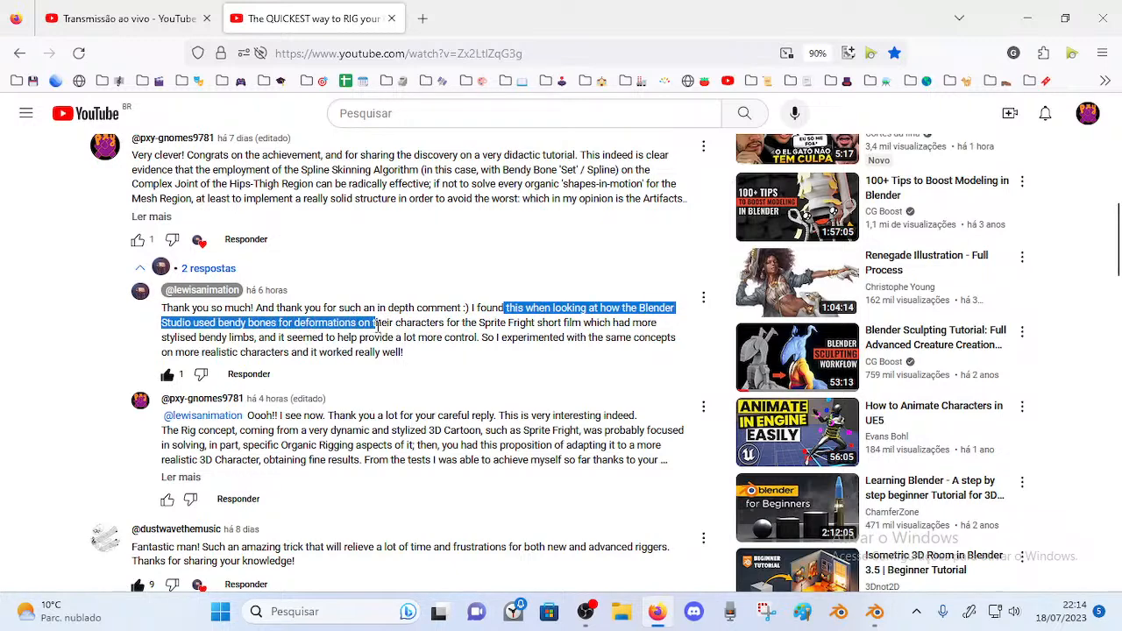
{"action": "left_click", "coordinate": [566, 324]}
{"action": "left_click_drag", "start_coordinate": [541, 324], "coordinate": [481, 323]}
{"action": "left_click", "coordinate": [492, 319]}
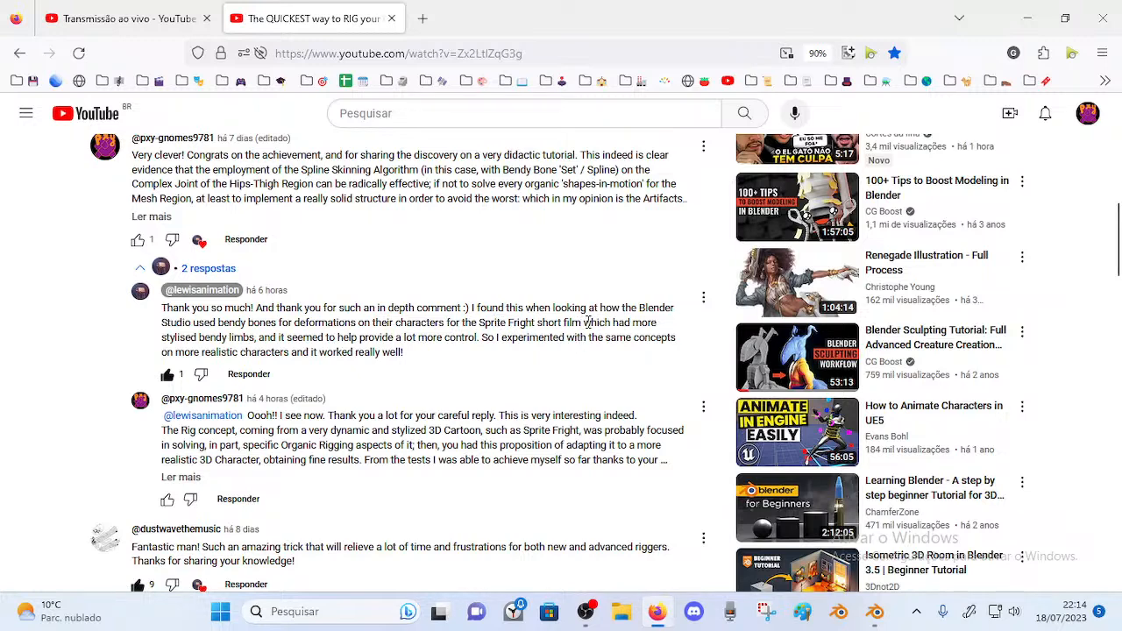
{"action": "left_click_drag", "start_coordinate": [603, 323], "coordinate": [600, 341]}
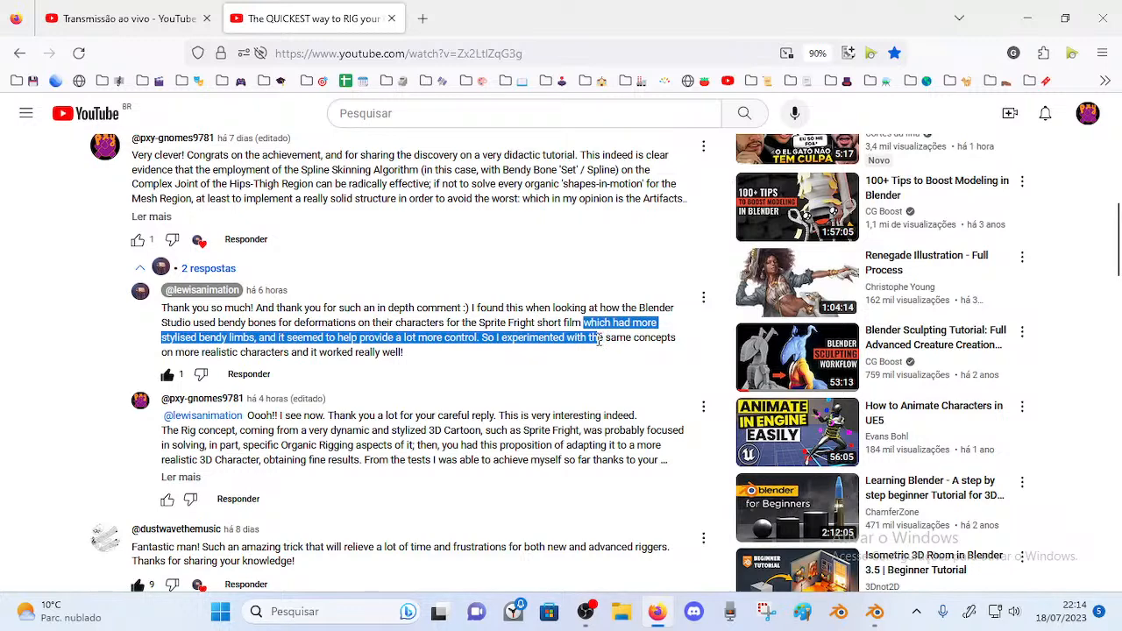
{"action": "left_click_drag", "start_coordinate": [422, 337], "coordinate": [262, 343]}
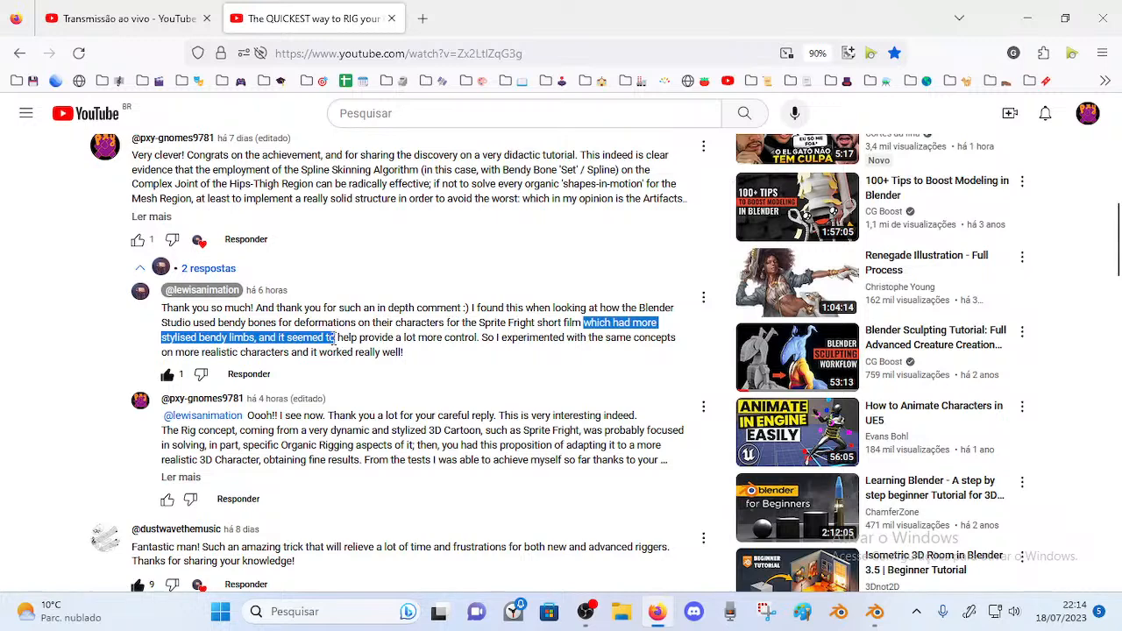
{"action": "left_click", "coordinate": [210, 335]}
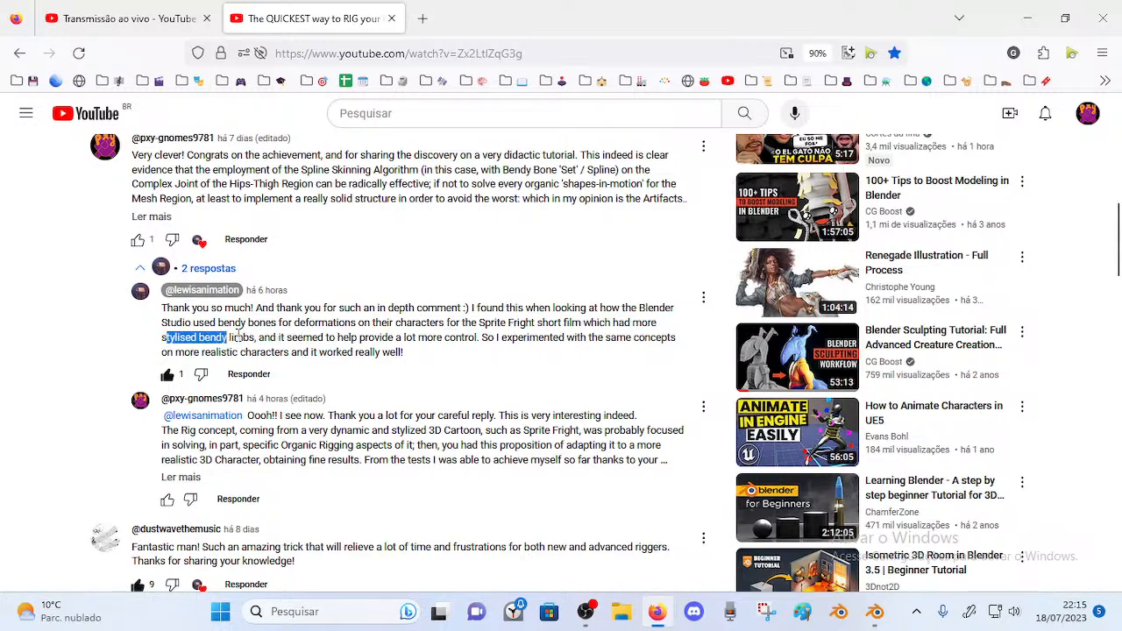
{"action": "left_click", "coordinate": [311, 337]}
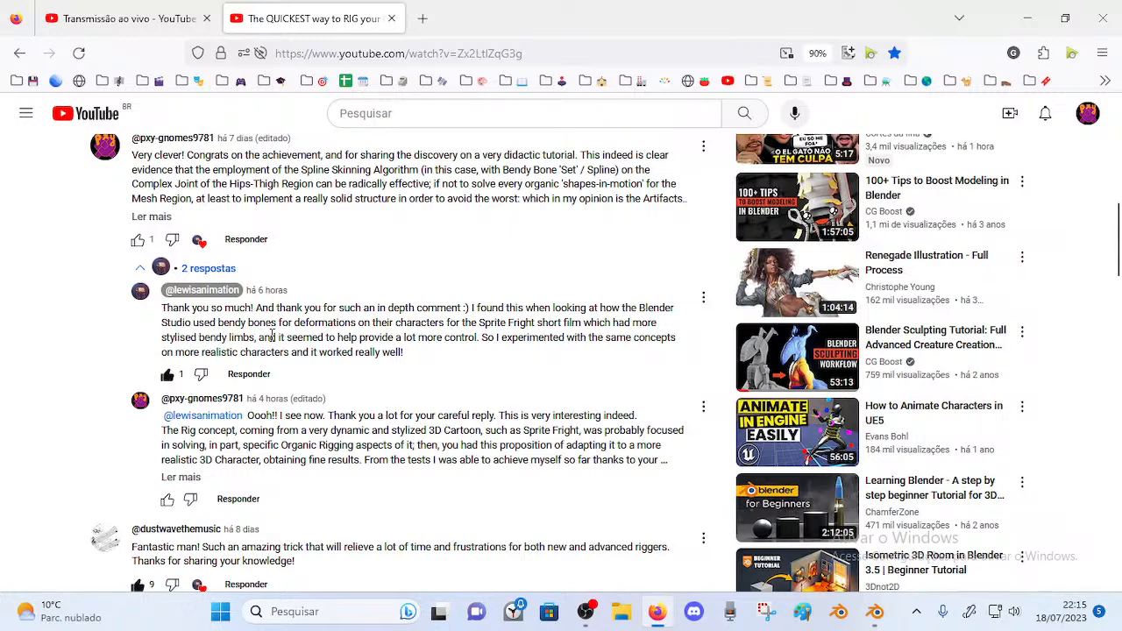
Read the rest of the author's reply, highlighting the parts about gaining more control and applying the concepts to realistic characters
{"action": "left_click_drag", "start_coordinate": [272, 337], "coordinate": [414, 338]}
{"action": "left_click_drag", "start_coordinate": [484, 338], "coordinate": [366, 322]}
{"action": "left_click", "coordinate": [466, 331]}
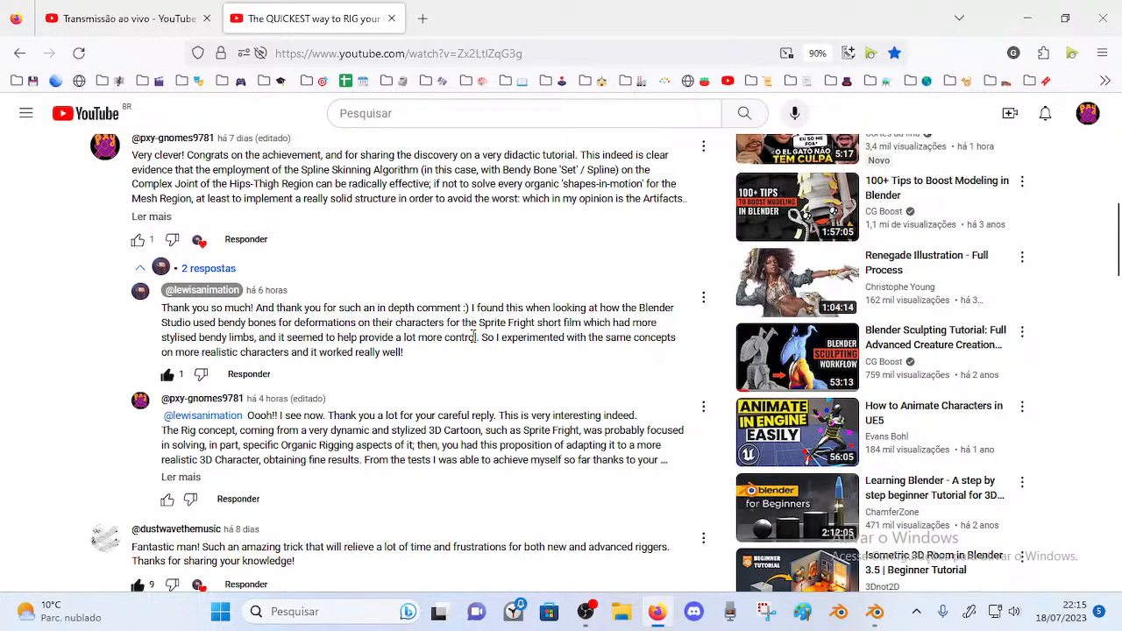
{"action": "left_click_drag", "start_coordinate": [473, 337], "coordinate": [289, 324]}
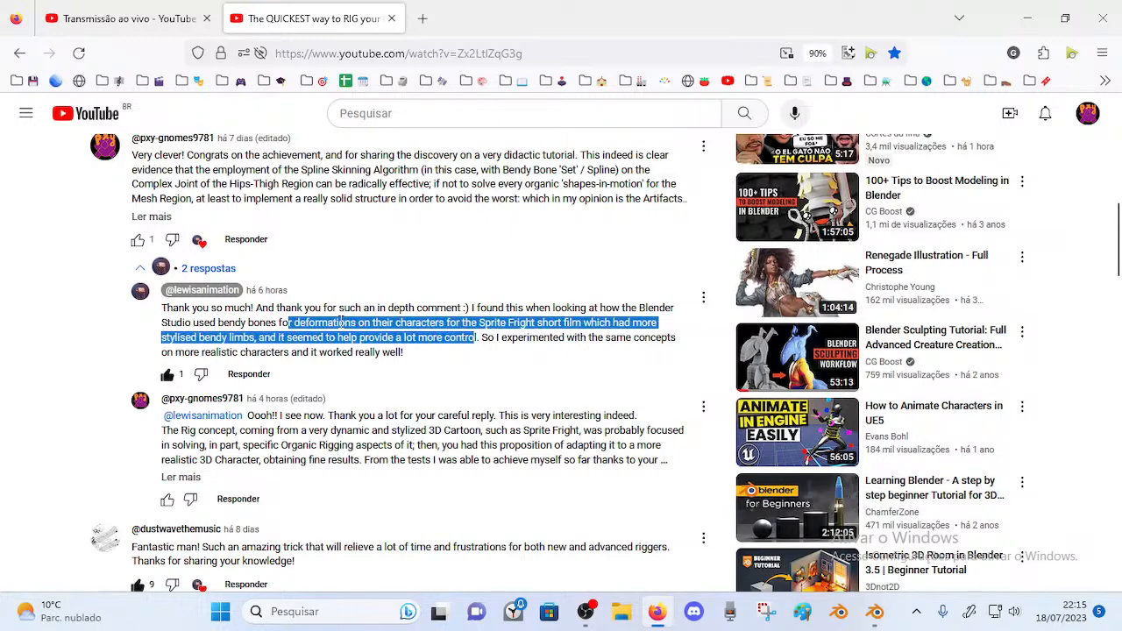
{"action": "left_click_drag", "start_coordinate": [479, 342], "coordinate": [296, 324]}
{"action": "left_click_drag", "start_coordinate": [519, 340], "coordinate": [591, 353]}
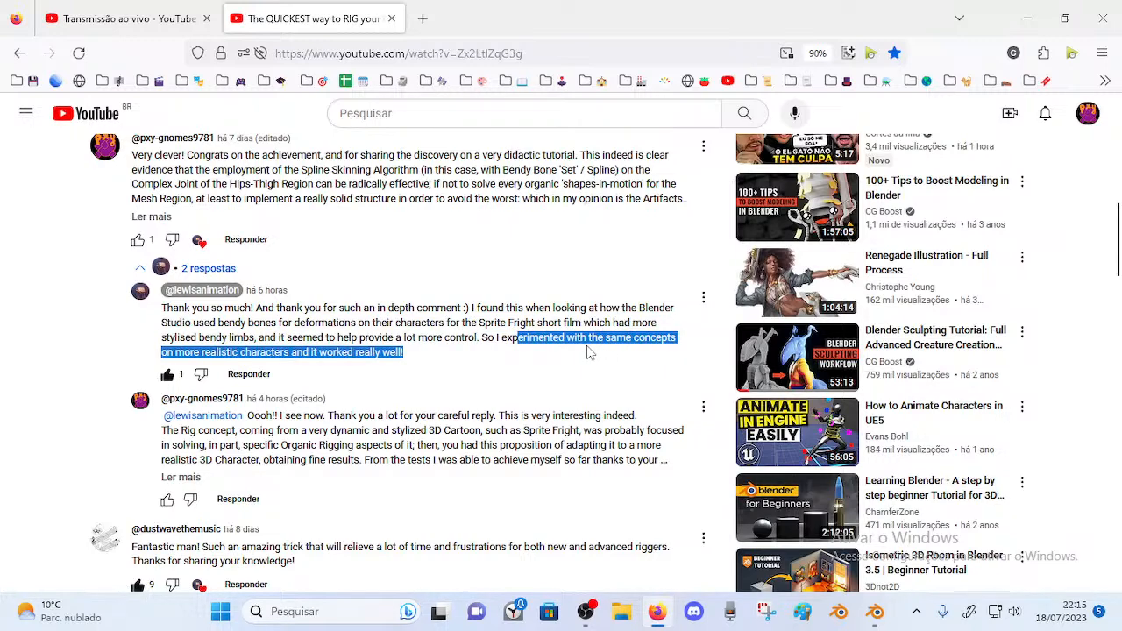
{"action": "left_click", "coordinate": [248, 337]}
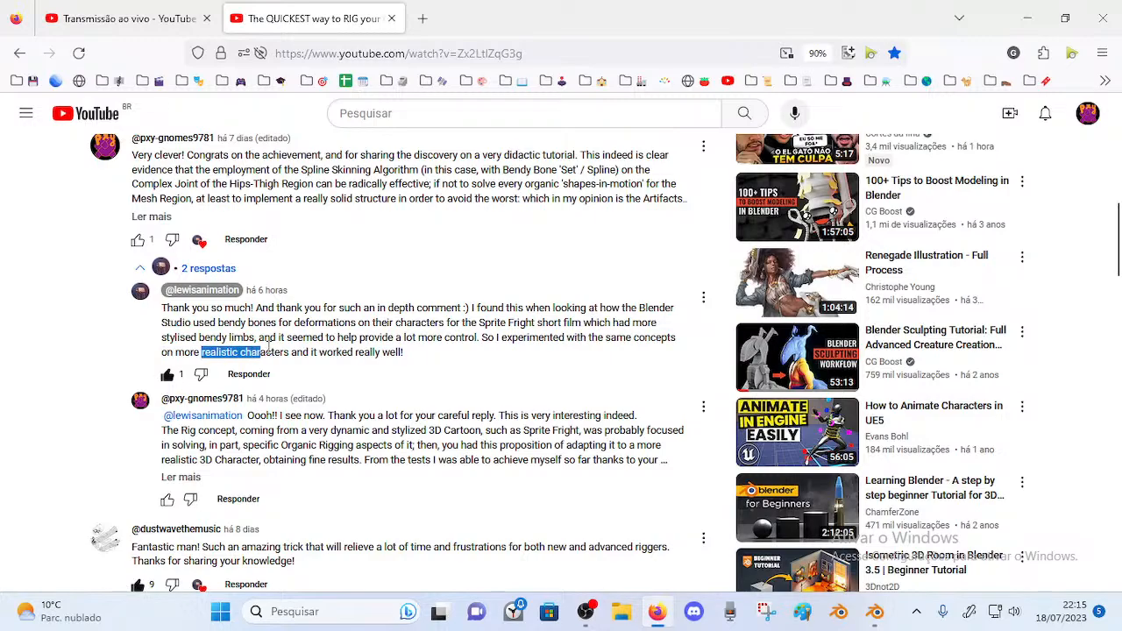
{"action": "left_click", "coordinate": [292, 353]}
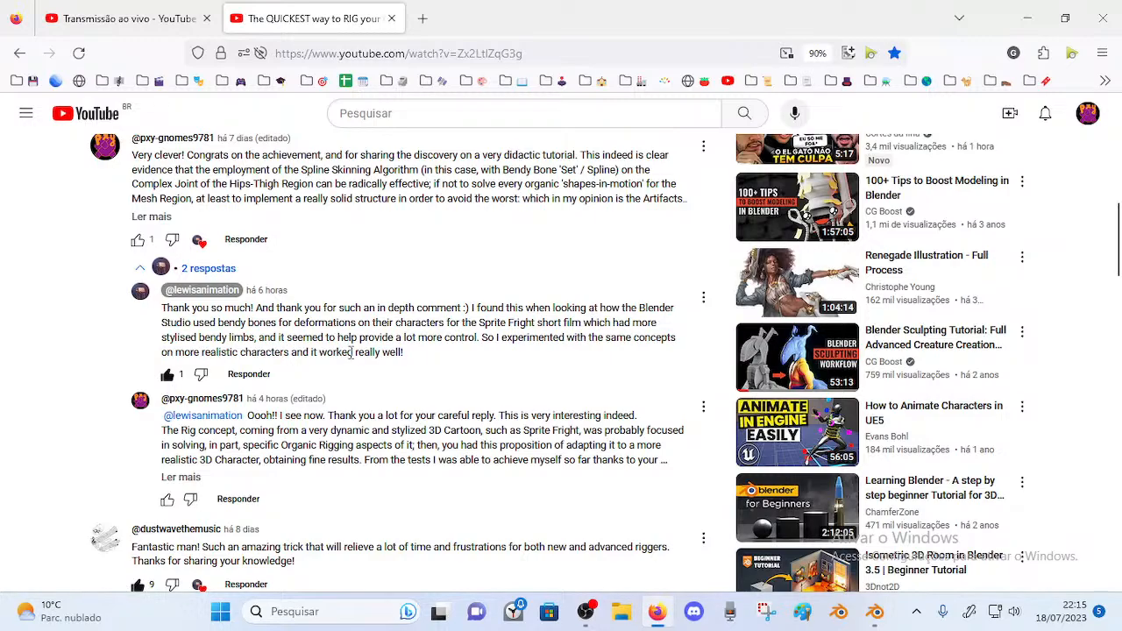
Skip the hips rigging tutorial ahead to 5:11 and 7:41, play it, and switch to Blender to compare with Dorothy's hips
{"action": "scroll", "coordinate": [351, 353], "scroll_direction": "up", "scroll_amount": 10}
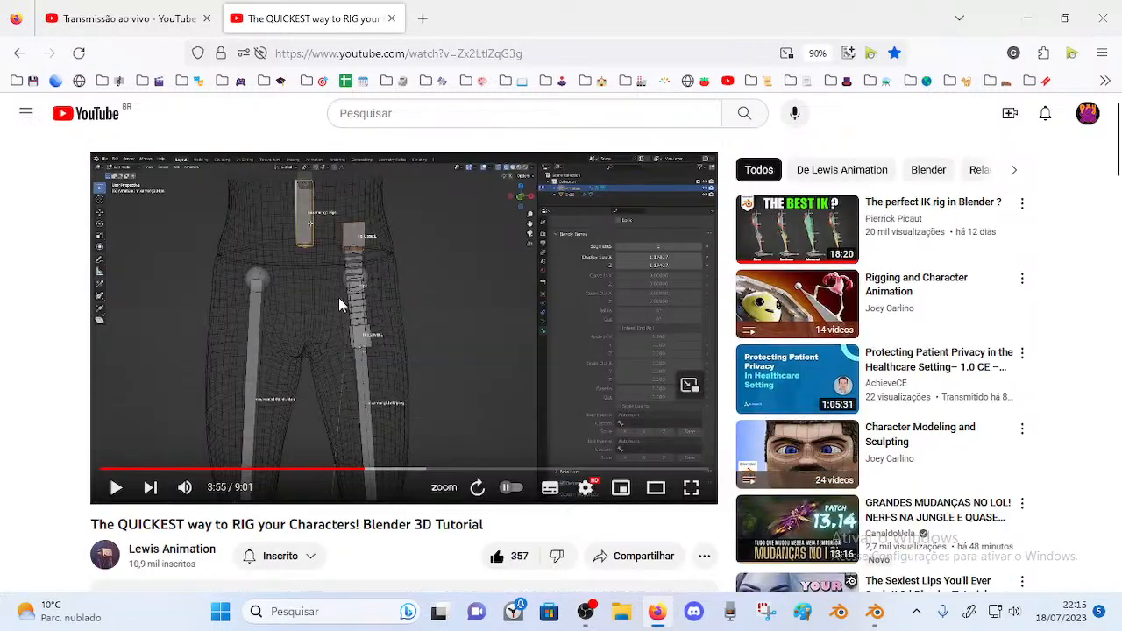
{"action": "left_click", "coordinate": [451, 468]}
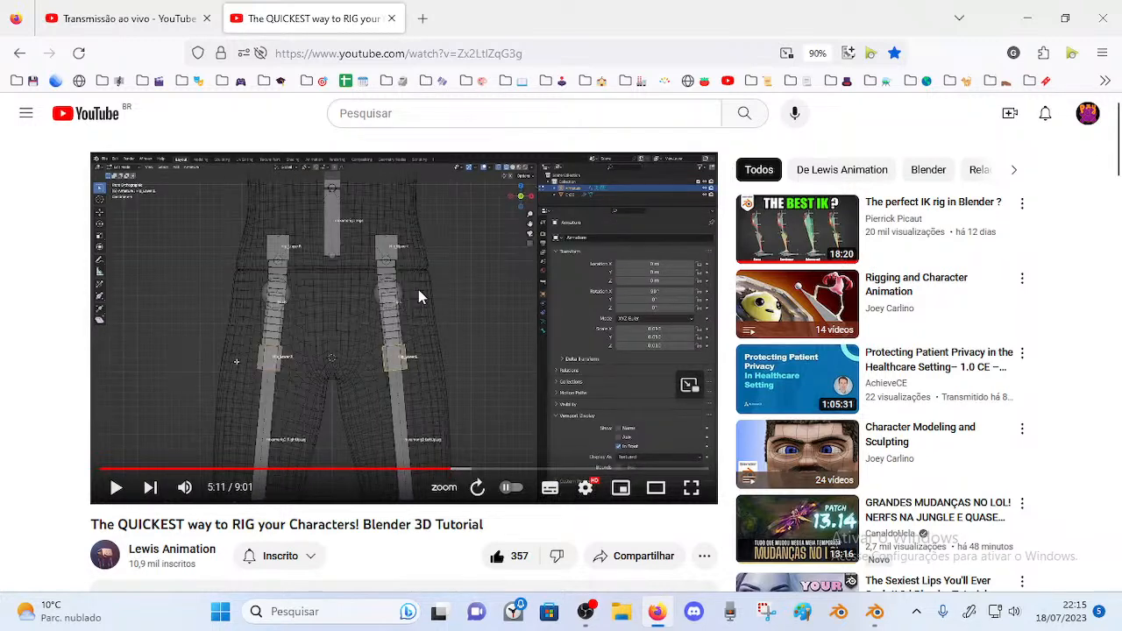
{"action": "left_click", "coordinate": [570, 469]}
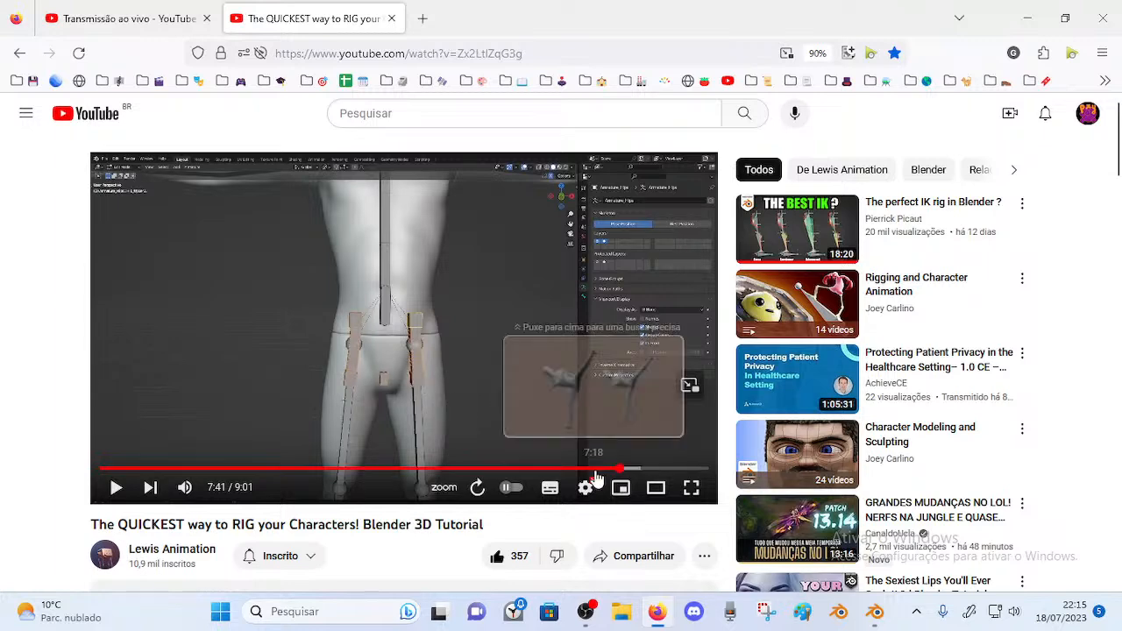
{"action": "left_click", "coordinate": [408, 326]}
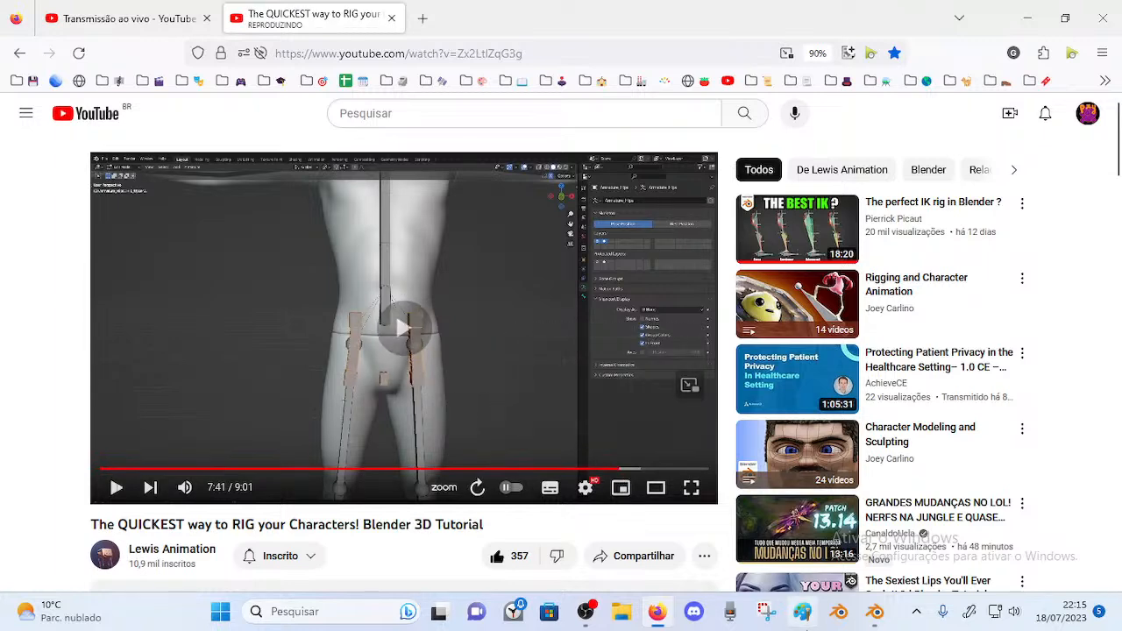
{"action": "left_click", "coordinate": [879, 613]}
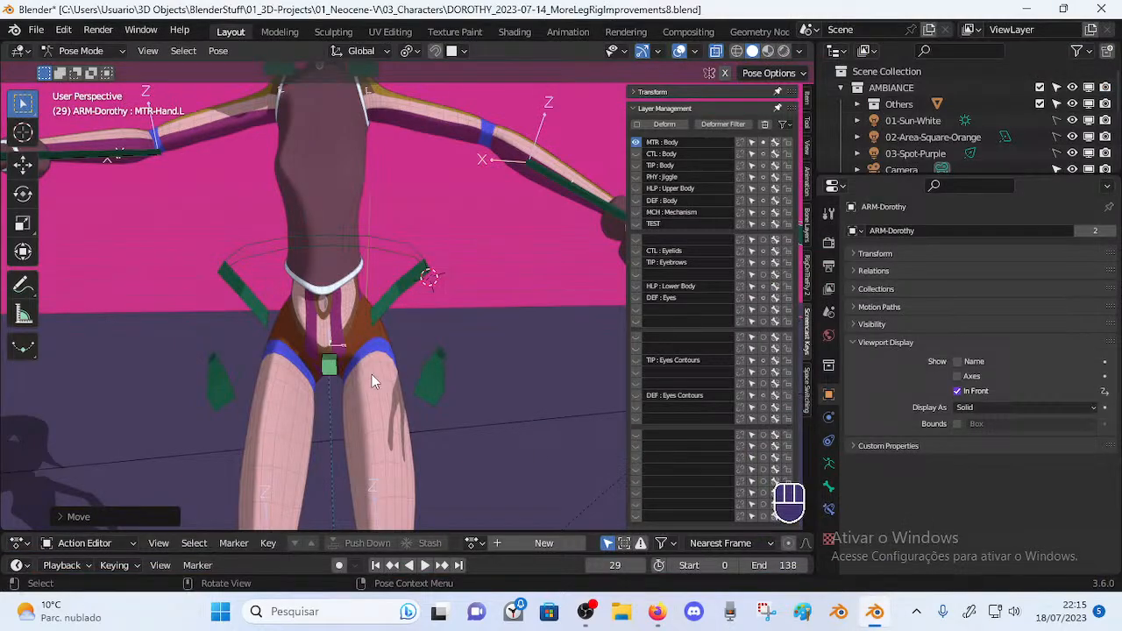
Return to Firefox, review the tutorial's segment from about 7:22 to 7:37, pause it and close its tab
{"action": "left_click", "coordinate": [659, 612]}
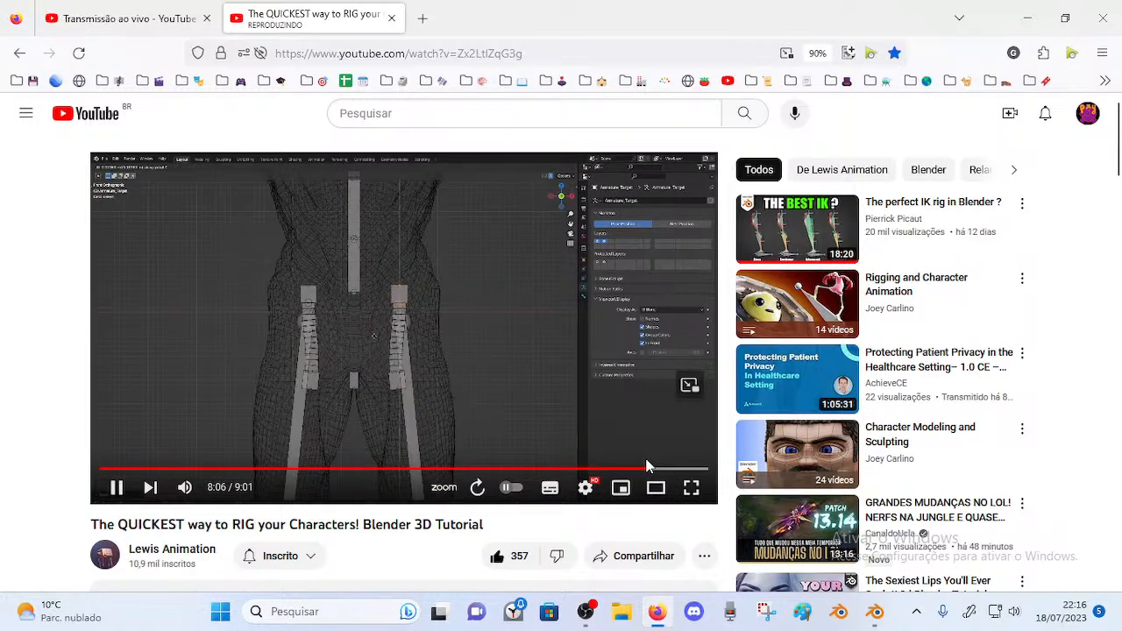
{"action": "left_click", "coordinate": [596, 468]}
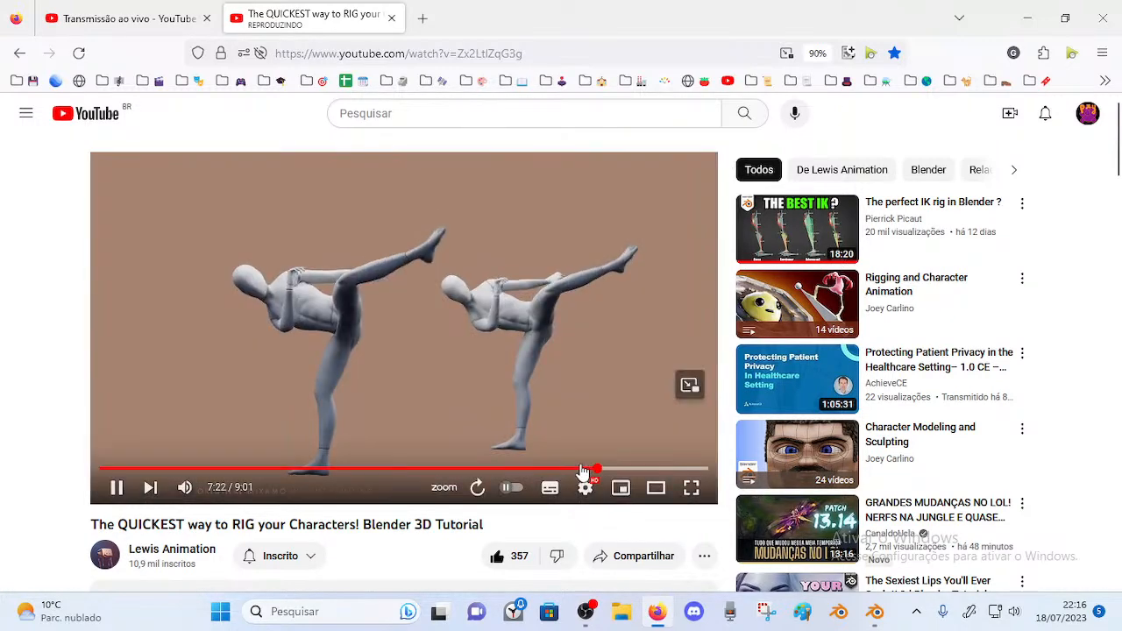
{"action": "left_click", "coordinate": [609, 469]}
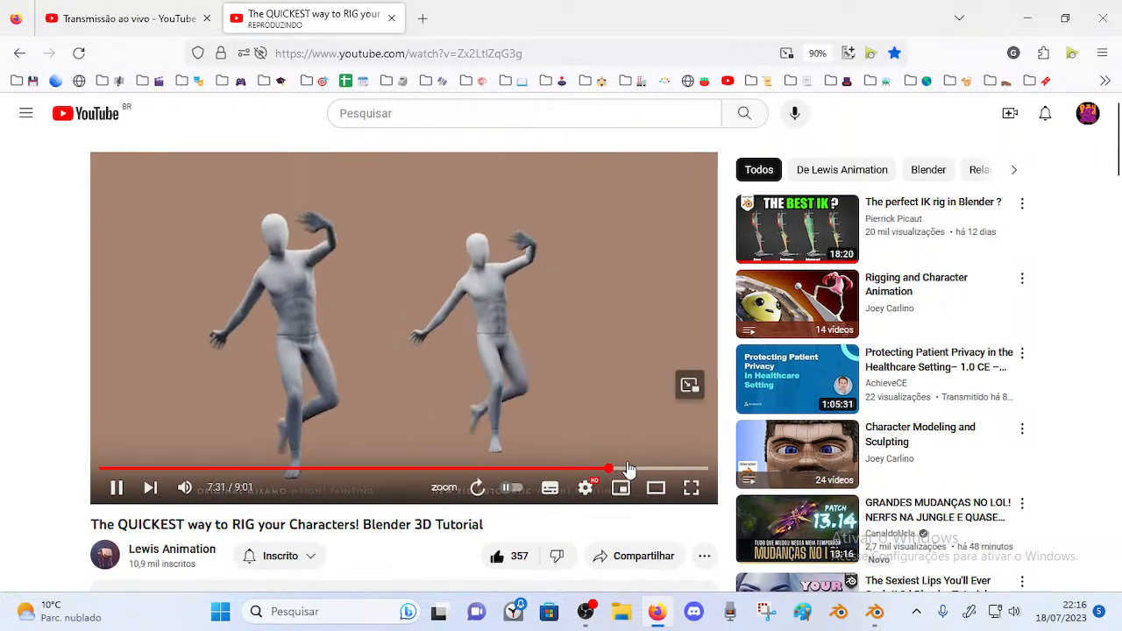
{"action": "left_click", "coordinate": [626, 468]}
{"action": "left_click", "coordinate": [613, 469]}
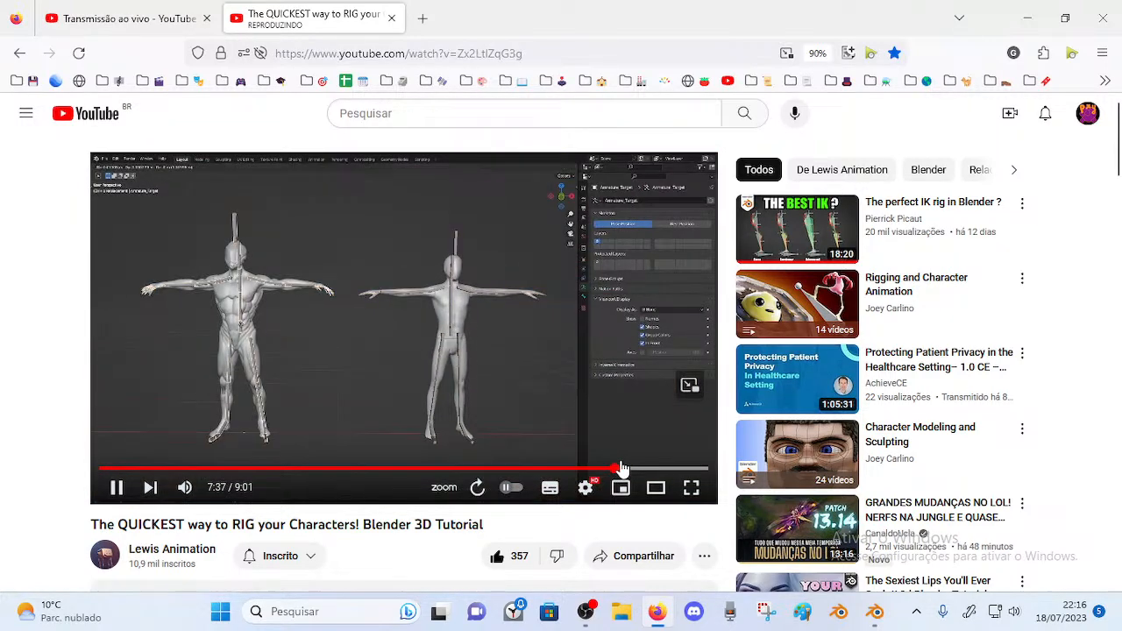
{"action": "left_click", "coordinate": [591, 370]}
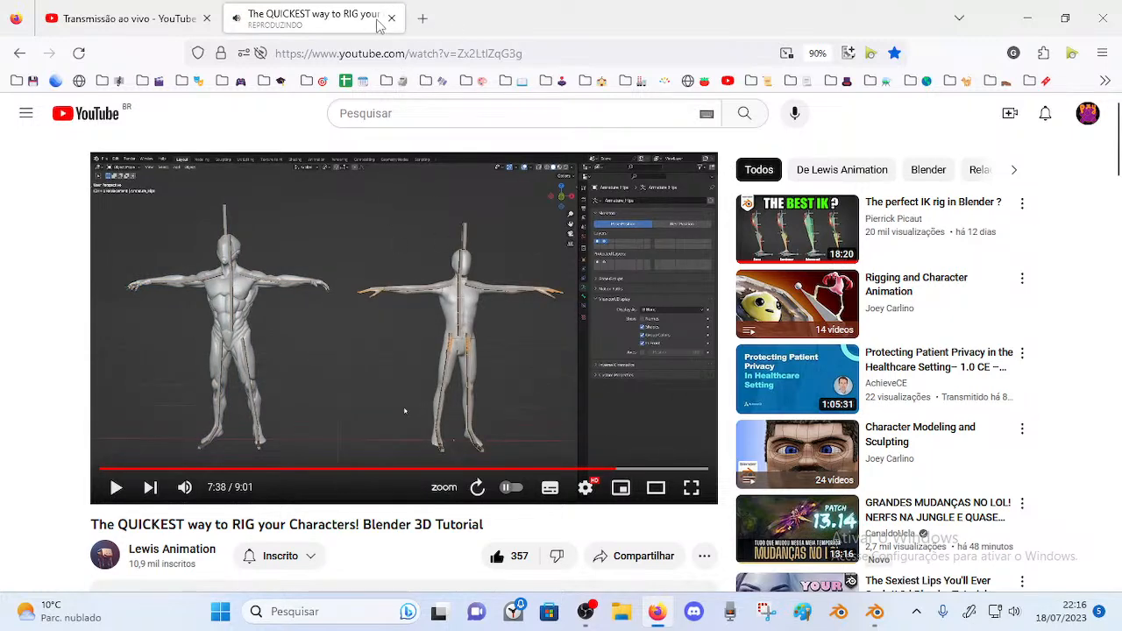
{"action": "left_click", "coordinate": [391, 18]}
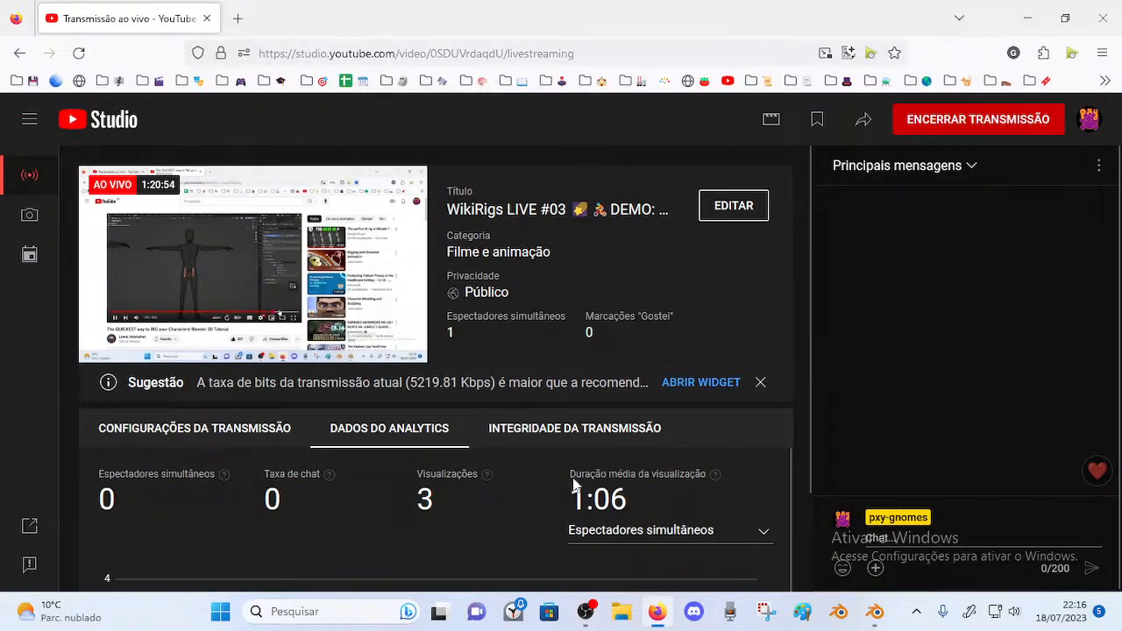
Switch to Blender, reveal any hidden bones of the Dorothy armature, and frame the hips and the full body
{"action": "left_click", "coordinate": [875, 611]}
{"action": "scroll", "coordinate": [434, 304], "scroll_direction": "down", "scroll_amount": 2}
{"action": "middle_click_drag", "start_coordinate": [350, 358], "coordinate": [639, 156]}
{"action": "key", "text": "alt+h"}
{"action": "scroll", "coordinate": [397, 369], "scroll_direction": "up", "scroll_amount": 1}
{"action": "scroll", "coordinate": [360, 367], "scroll_direction": "up", "scroll_amount": 1}
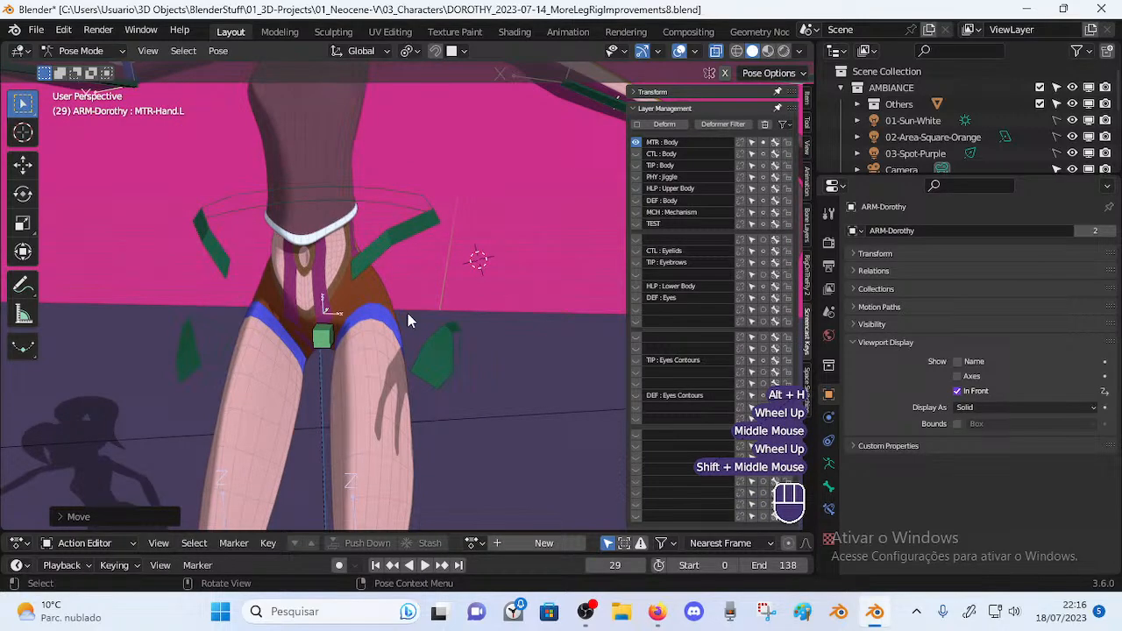
{"action": "scroll", "coordinate": [422, 305], "scroll_direction": "down", "scroll_amount": 2}
{"action": "mouse_move", "coordinate": [394, 331]}
{"action": "middle_mouse_down"}
{"action": "mouse_move", "coordinate": [380, 336]}
{"action": "mouse_move", "coordinate": [424, 345]}
{"action": "mouse_move", "coordinate": [375, 336]}
{"action": "mouse_move", "coordinate": [280, 349]}
{"action": "mouse_move", "coordinate": [415, 354]}
{"action": "mouse_move", "coordinate": [464, 405]}
{"action": "mouse_move", "coordinate": [401, 349]}
{"action": "middle_mouse_up"}
{"action": "scroll", "coordinate": [374, 336], "scroll_direction": "up", "scroll_amount": 1}
{"action": "scroll", "coordinate": [414, 354], "scroll_direction": "down", "scroll_amount": 2}
{"action": "scroll", "coordinate": [435, 403], "scroll_direction": "down", "scroll_amount": 1}
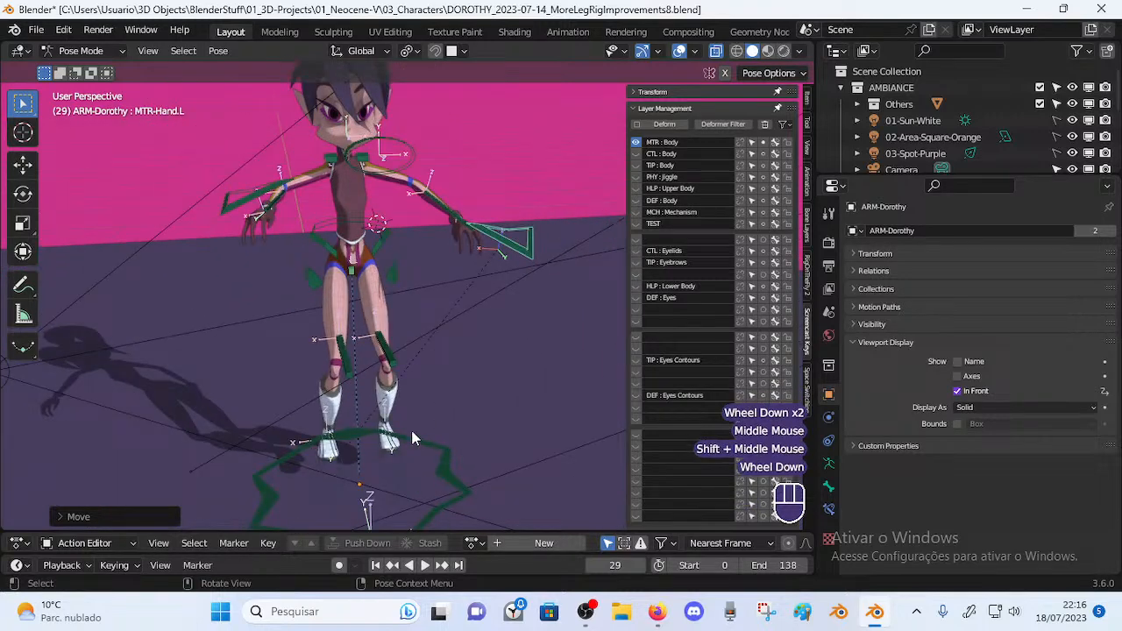
Select the Joint-Mid bone between Dorothy's thighs and frame the hip region
{"action": "left_click", "coordinate": [388, 447]}
{"action": "middle_click_drag", "start_coordinate": [389, 447], "coordinate": [437, 378]}
{"action": "left_click", "coordinate": [411, 489]}
{"action": "middle_click_drag", "start_coordinate": [411, 489], "coordinate": [351, 452]}
{"action": "left_click", "coordinate": [358, 279]}
{"action": "scroll", "coordinate": [353, 300], "scroll_direction": "up", "scroll_amount": 2}
{"action": "middle_click_drag", "start_coordinate": [353, 299], "coordinate": [380, 316]}
{"action": "scroll", "coordinate": [312, 299], "scroll_direction": "up", "scroll_amount": 2}
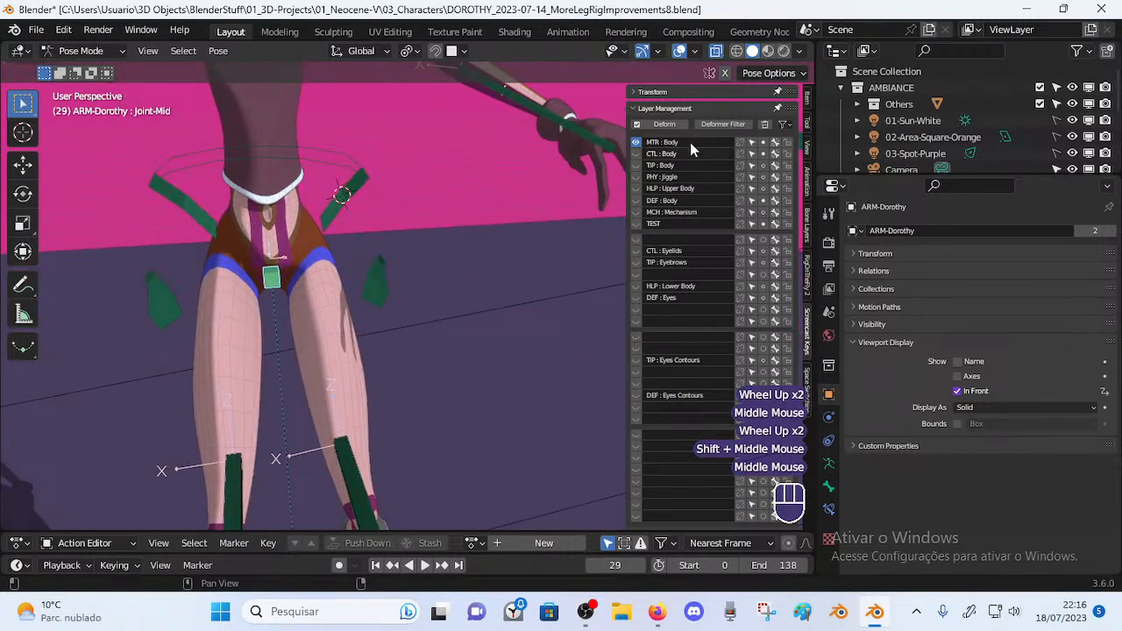
Show the TEST bone layer and select the CTL-BB-Start-HipsJoint.L bone at the left hip
{"action": "left_click", "coordinate": [636, 224]}
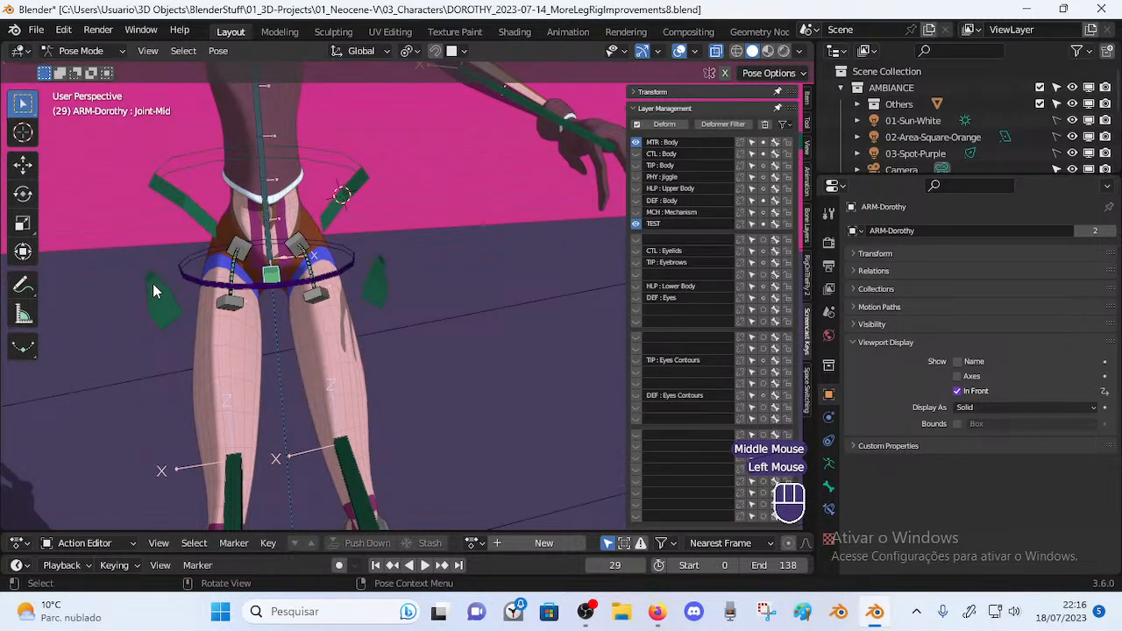
{"action": "left_click", "coordinate": [295, 318]}
{"action": "middle_click_drag", "start_coordinate": [295, 317], "coordinate": [387, 317]}
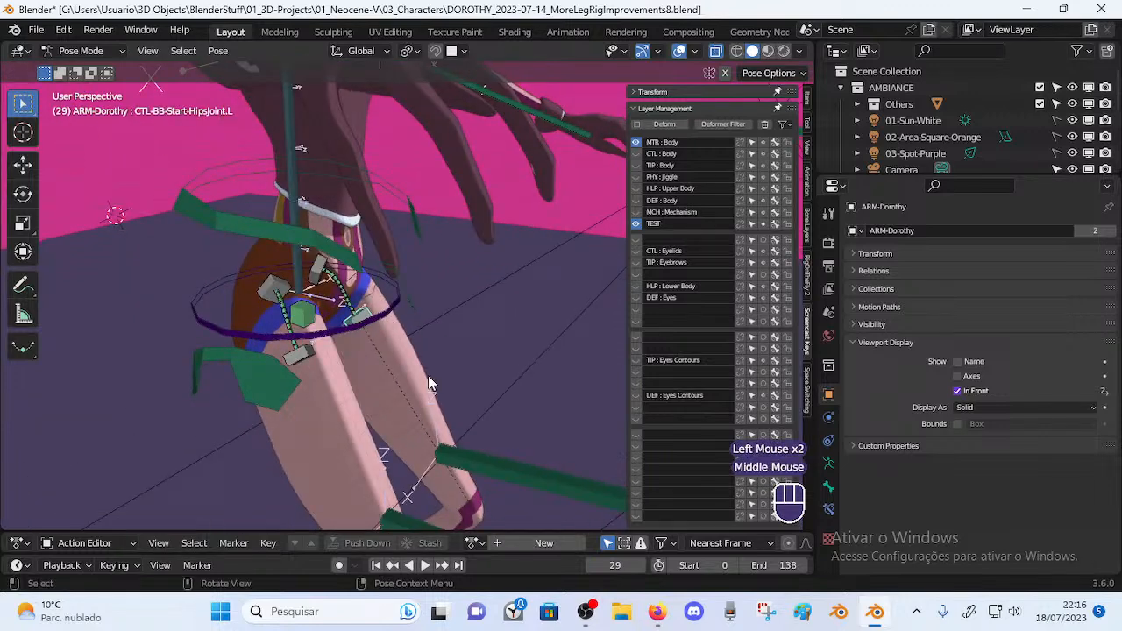
{"action": "scroll", "coordinate": [427, 377], "scroll_direction": "down", "scroll_amount": 1}
{"action": "key", "text": "Tab"}
{"action": "key", "text": "a"}
{"action": "key", "text": "alt+q"}
{"action": "key", "text": "alt+q"}
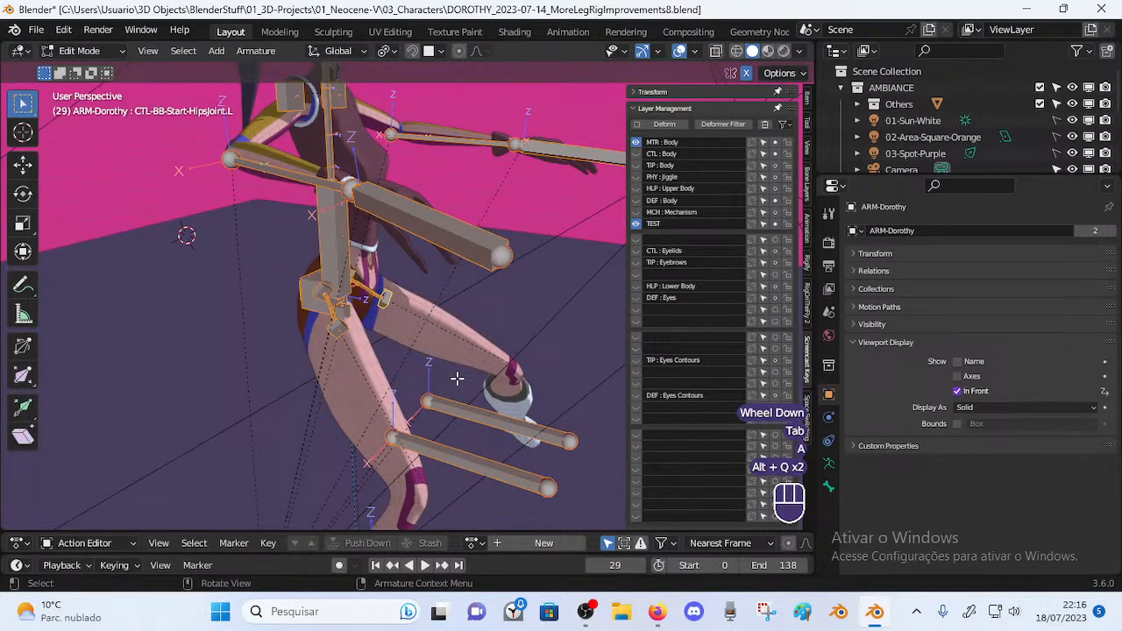
{"action": "key", "text": "ctrl+z"}
{"action": "key", "text": "ctrl+z"}
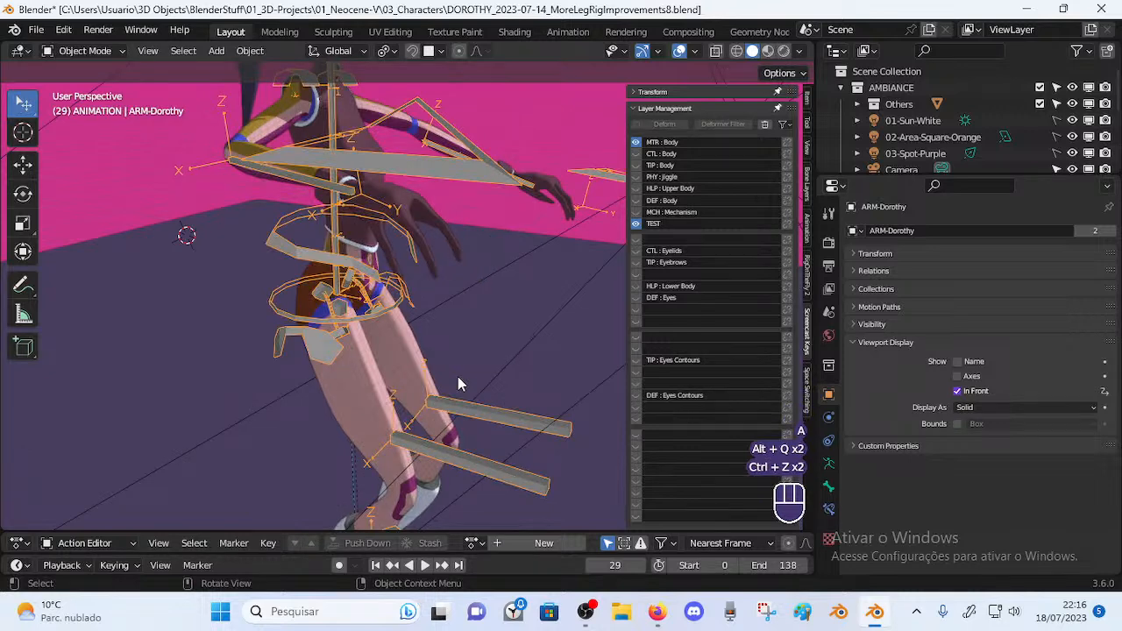
Return the armature to Pose Mode, reset the transforms of all visible bones, and clear the selection
{"action": "key", "text": "ctrl+Tab"}
{"action": "key", "text": "a"}
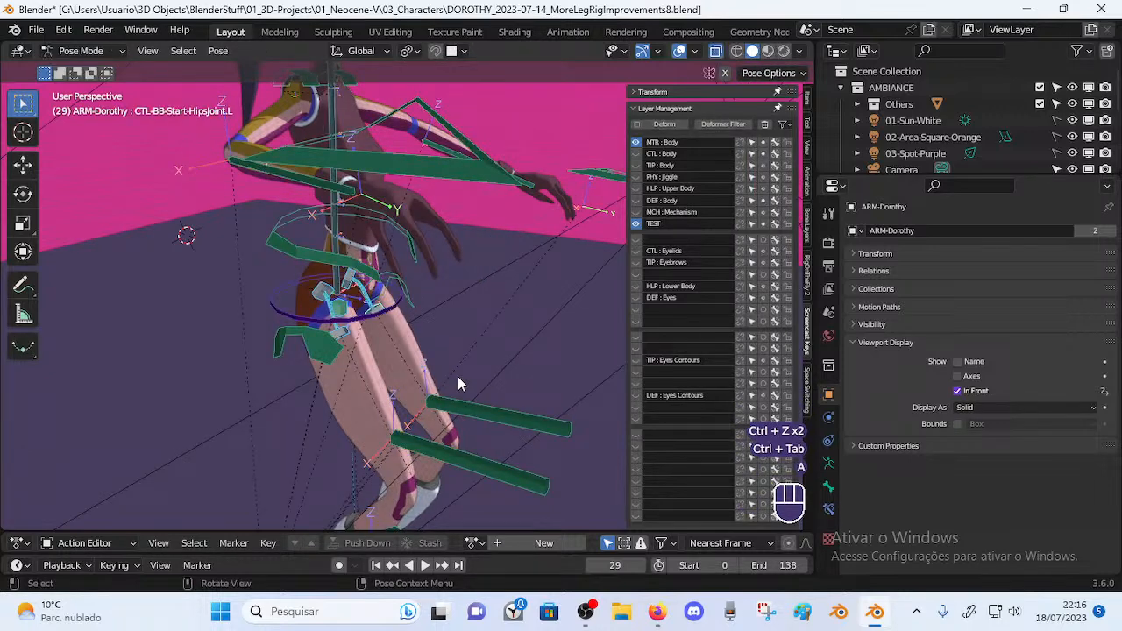
{"action": "key", "text": "alt+q"}
{"action": "key", "text": "alt+q"}
{"action": "key", "text": "alt+q"}
{"action": "key", "text": "alt+q"}
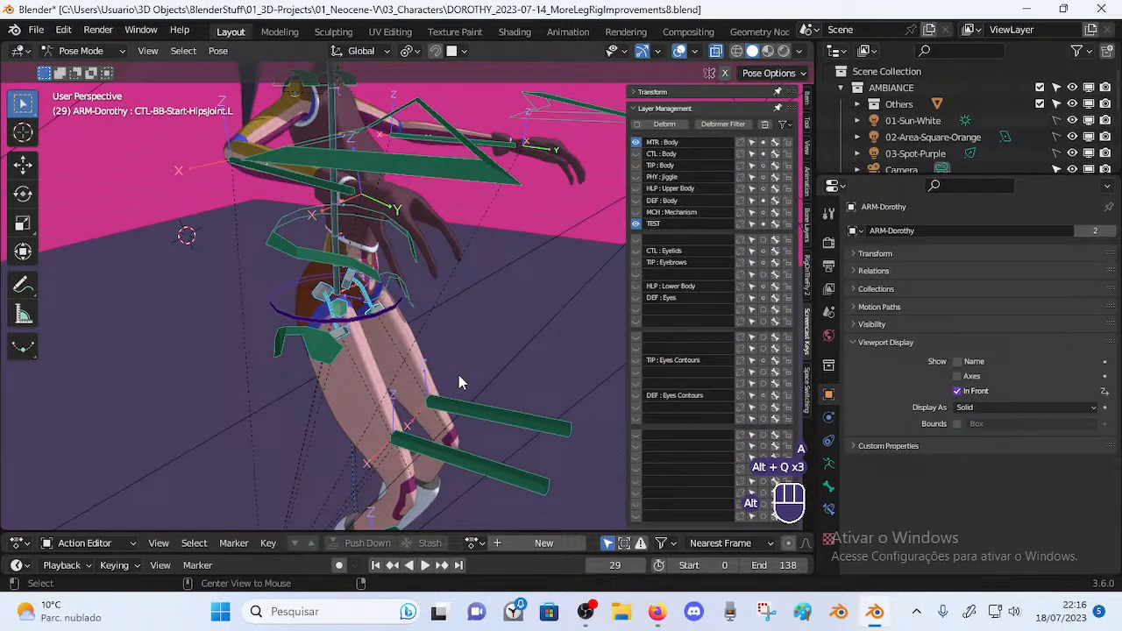
{"action": "scroll", "coordinate": [458, 374], "scroll_direction": "down", "scroll_amount": 2}
{"action": "middle_click_drag", "start_coordinate": [468, 372], "coordinate": [509, 369]}
{"action": "key", "text": "alt+a"}
Compare the hip joint's bendy bones in Edit Mode and Pose Mode from the side and front
{"action": "key", "text": "Tab"}
{"action": "middle_click_drag", "start_coordinate": [368, 342], "coordinate": [261, 335]}
{"action": "scroll", "coordinate": [260, 335], "scroll_direction": "up", "scroll_amount": 2}
{"action": "key", "text": "Tab"}
{"action": "scroll", "coordinate": [383, 311], "scroll_direction": "up", "scroll_amount": 4}
{"action": "middle_click_drag", "start_coordinate": [382, 310], "coordinate": [321, 351]}
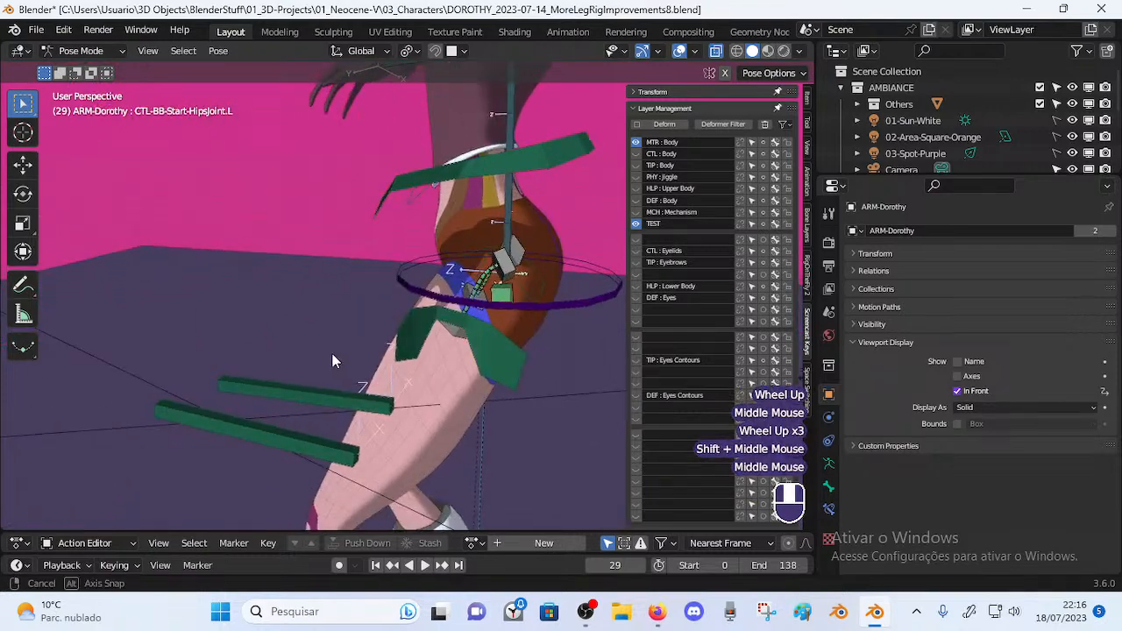
{"action": "key", "text": "Tab"}
{"action": "middle_click_drag", "start_coordinate": [477, 276], "coordinate": [336, 347]}
{"action": "key", "text": "Tab"}
{"action": "key", "text": "Tab"}
{"action": "key", "text": "Tab"}
{"action": "scroll", "coordinate": [313, 300], "scroll_direction": "down", "scroll_amount": 2}
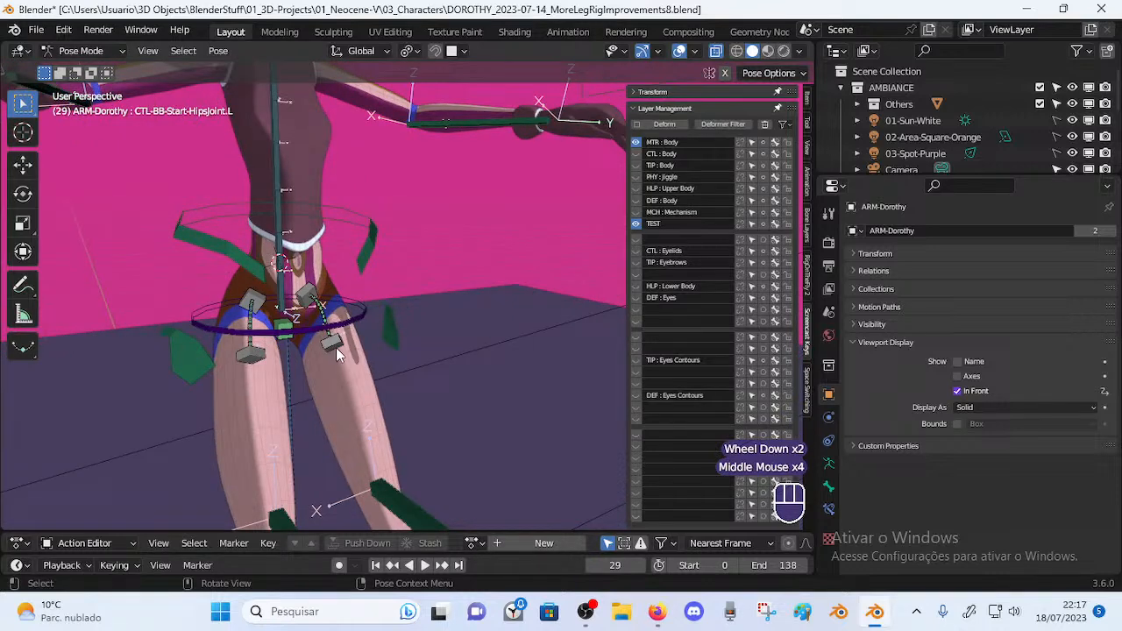
Select the MTR-Foot.L control and move it upward and outward, away from the standing leg
{"action": "scroll", "coordinate": [336, 348], "scroll_direction": "down", "scroll_amount": 3}
{"action": "middle_click_drag", "start_coordinate": [409, 447], "coordinate": [403, 472], "text": "shift"}
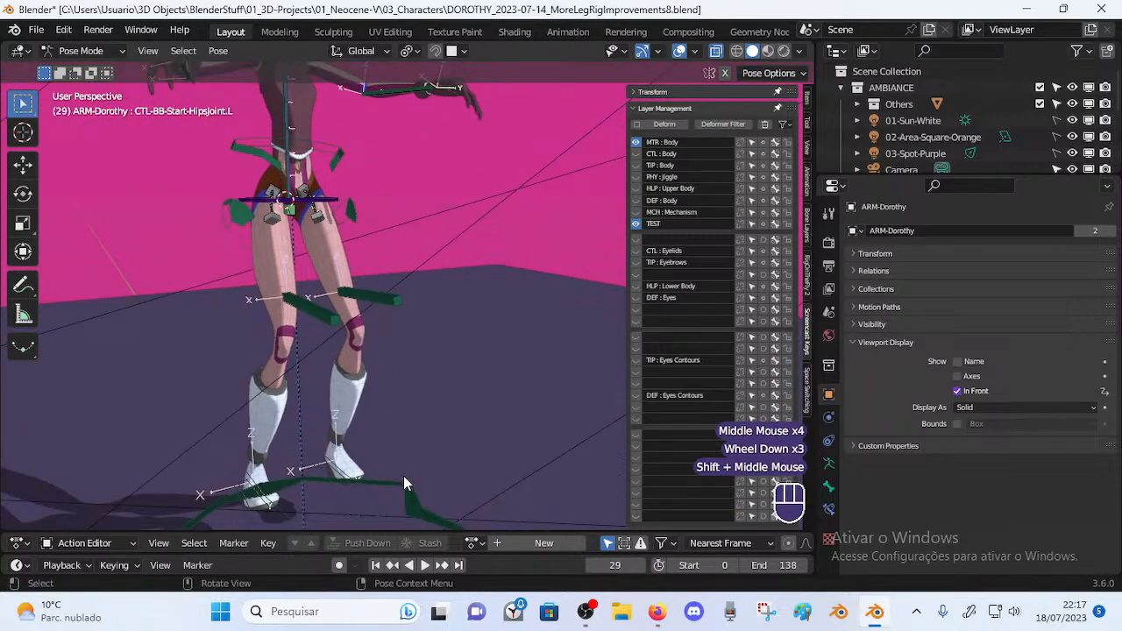
{"action": "left_click", "coordinate": [403, 474]}
{"action": "scroll", "coordinate": [362, 471], "scroll_direction": "down", "scroll_amount": 1}
{"action": "left_click", "coordinate": [362, 477]}
{"action": "key", "text": "g"}
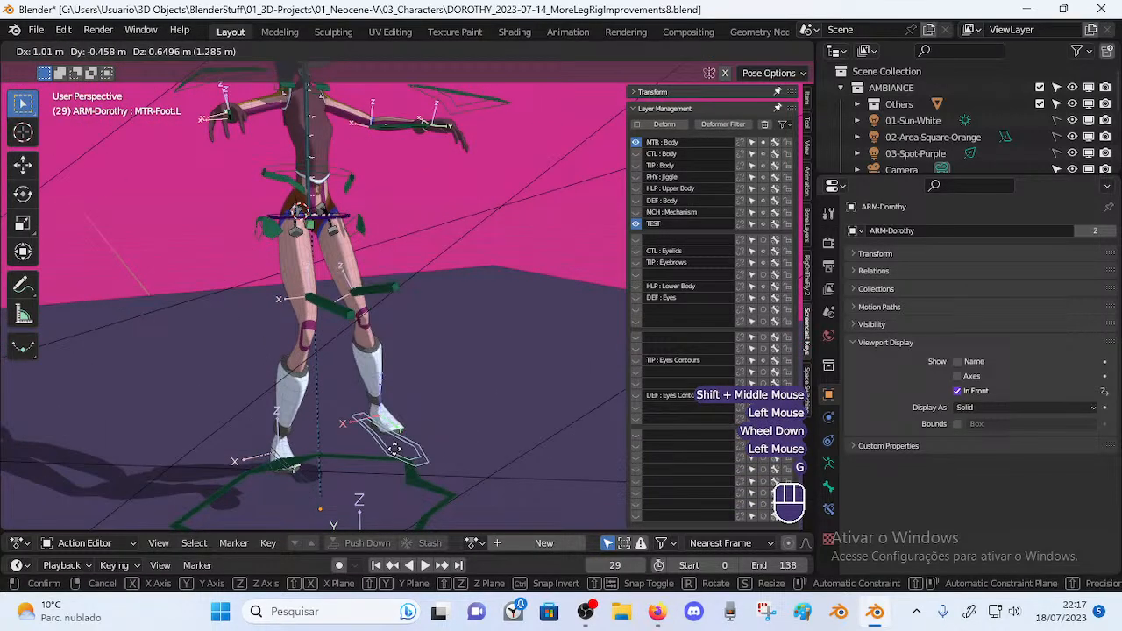
{"action": "left_click", "coordinate": [380, 323]}
Add the MTR-Leg.L control to the selection and move both controls out and up, raising the left thigh sideways
{"action": "left_click", "coordinate": [401, 315], "text": "shift"}
{"action": "middle_click_drag", "start_coordinate": [401, 314], "coordinate": [372, 333]}
{"action": "key", "text": "g"}
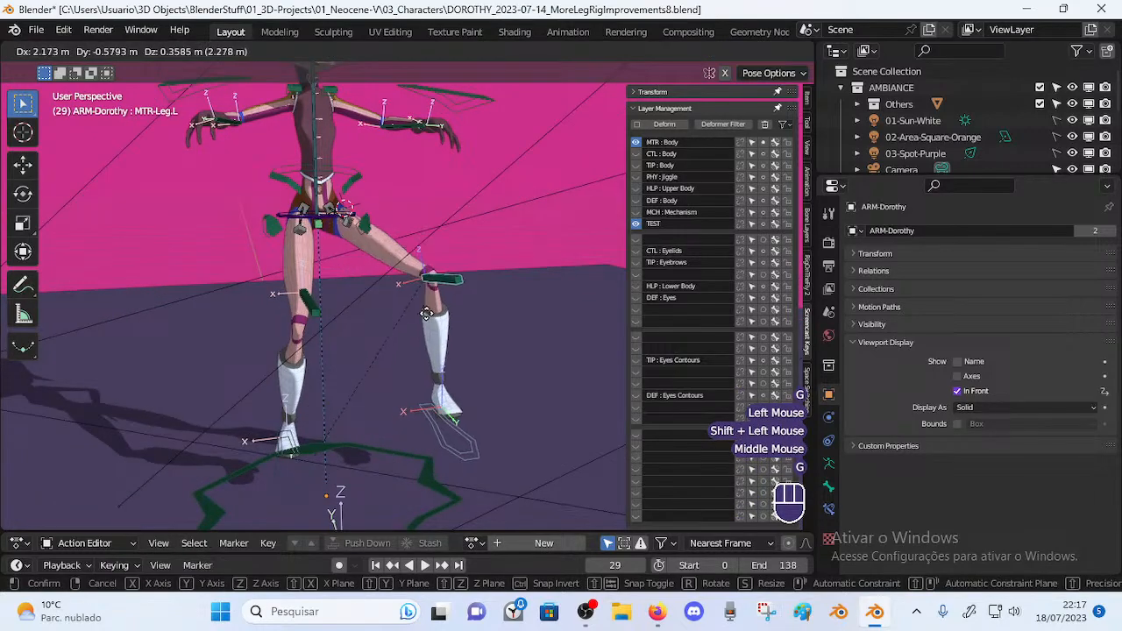
{"action": "left_click", "coordinate": [443, 240]}
{"action": "scroll", "coordinate": [362, 278], "scroll_direction": "up", "scroll_amount": 2}
{"action": "middle_click_drag", "start_coordinate": [362, 279], "coordinate": [285, 357], "text": "shift"}
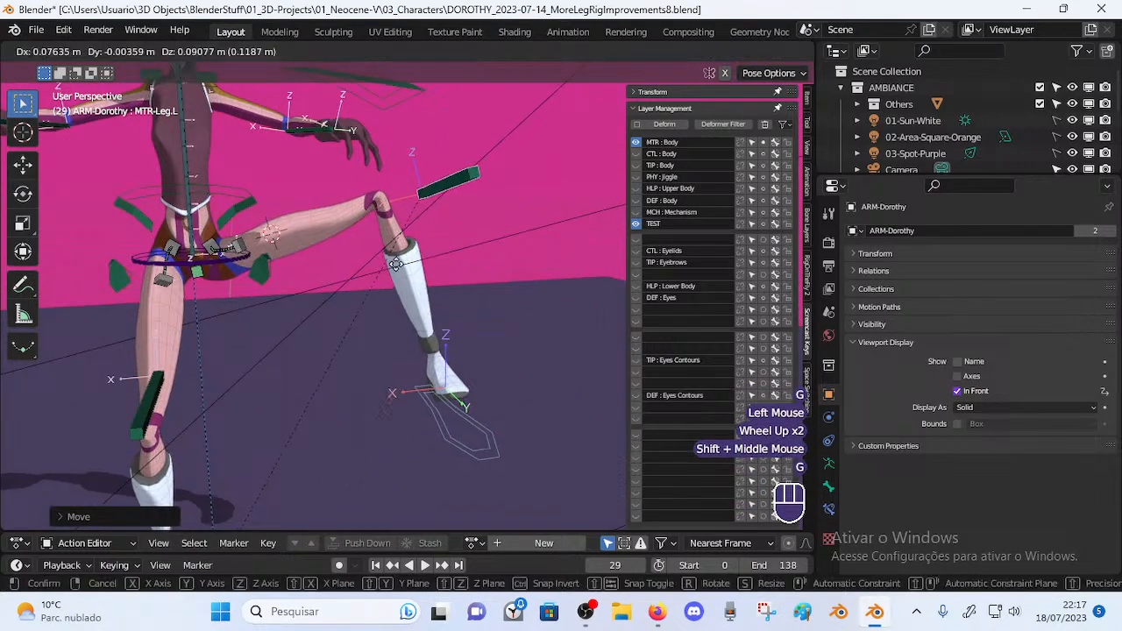
{"action": "key", "text": "g"}
{"action": "left_click", "coordinate": [420, 180]}
Select only the MTR-Foot.L control, rotate it outward, and raise it to stretch the left leg upward
{"action": "middle_click_drag", "start_coordinate": [355, 223], "coordinate": [280, 262]}
{"action": "left_click", "coordinate": [503, 383]}
{"action": "middle_click_drag", "start_coordinate": [503, 383], "coordinate": [463, 368], "text": "shift"}
{"action": "scroll", "coordinate": [509, 318], "scroll_direction": "down", "scroll_amount": 2}
{"action": "key", "text": "r"}
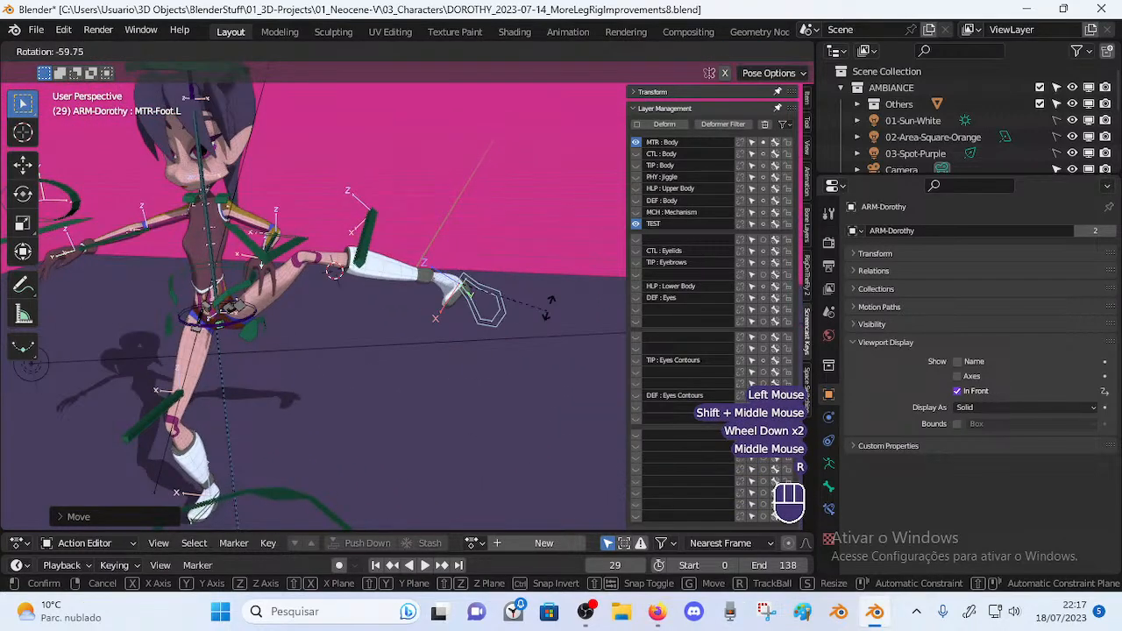
{"action": "left_click", "coordinate": [493, 327]}
{"action": "key", "text": "g"}
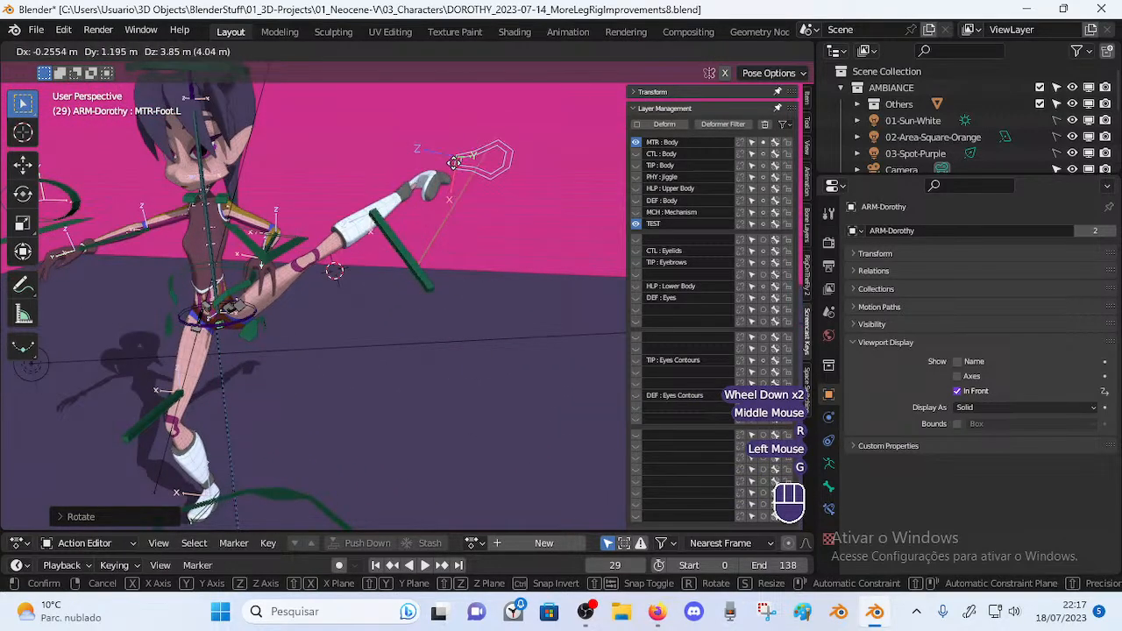
{"action": "left_click", "coordinate": [430, 235]}
Reposition the MTR-Leg.L control from the side, and move the MTR-Foot.L control farther from the body
{"action": "left_click", "coordinate": [348, 259]}
{"action": "middle_click_drag", "start_coordinate": [348, 259], "coordinate": [429, 200]}
{"action": "key", "text": "g"}
{"action": "left_click", "coordinate": [430, 171]}
{"action": "left_click", "coordinate": [428, 153]}
{"action": "key", "text": "g"}
{"action": "left_click", "coordinate": [463, 132]}
Rotate the MTR-Foot.L control about the global X axis and about the Z axis
{"action": "key", "text": "r"}
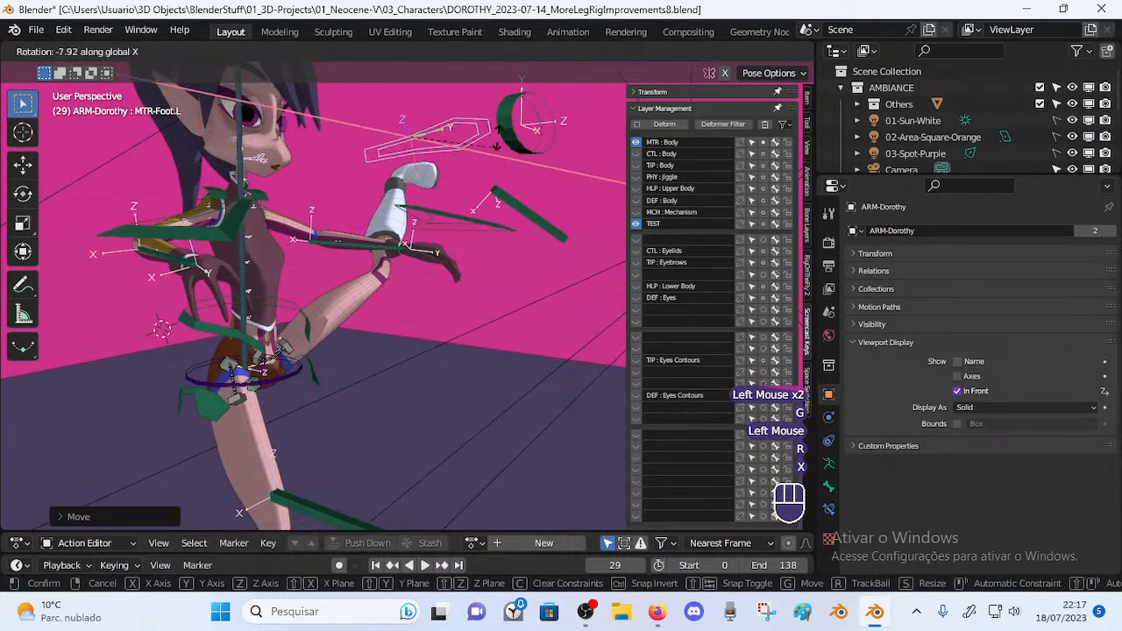
{"action": "key", "text": "x"}
{"action": "left_click", "coordinate": [507, 166]}
{"action": "key", "text": "r"}
{"action": "key", "text": "z"}
{"action": "left_click", "coordinate": [510, 170]}
From the front, move the MTR-Leg.L control beside the raised leg and reposition the MTR-Foot.L control
{"action": "middle_click_drag", "start_coordinate": [510, 170], "coordinate": [427, 312]}
{"action": "scroll", "coordinate": [345, 260], "scroll_direction": "up", "scroll_amount": 2}
{"action": "scroll", "coordinate": [554, 277], "scroll_direction": "down", "scroll_amount": 2}
{"action": "left_click", "coordinate": [583, 250]}
{"action": "key", "text": "g"}
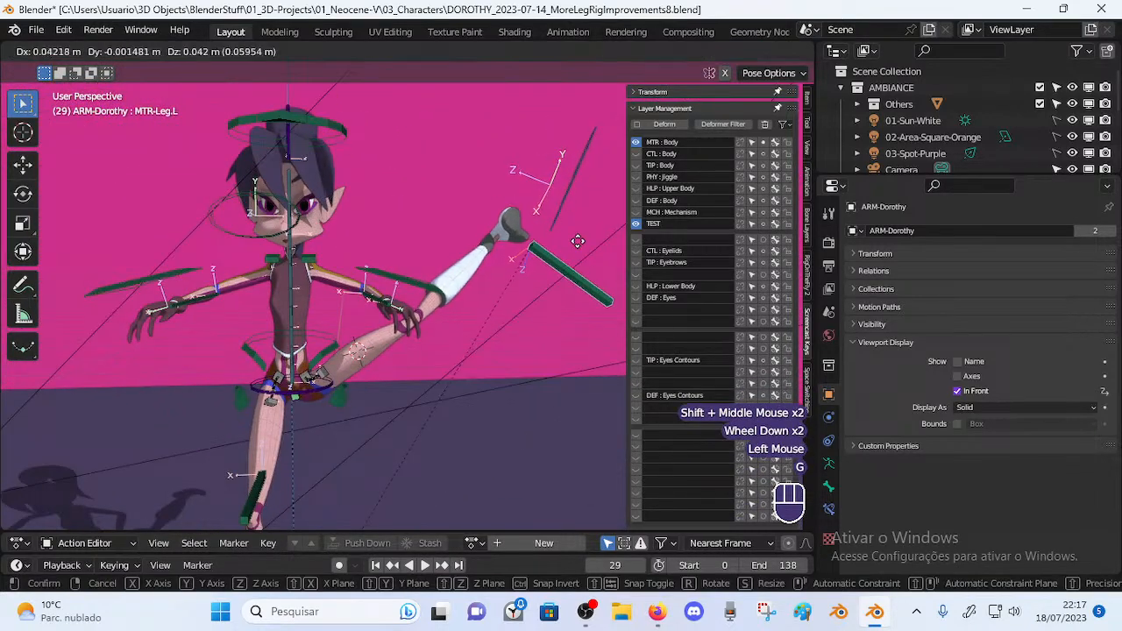
{"action": "left_click", "coordinate": [568, 202]}
{"action": "left_click", "coordinate": [566, 200]}
{"action": "key", "text": "g"}
{"action": "left_click", "coordinate": [569, 201]}
Rotate the MTR-Foot.L control about the Y axis and twice about the global X axis to orient the raised foot
{"action": "key", "text": "r"}
{"action": "key", "text": "y"}
{"action": "left_click", "coordinate": [582, 133]}
{"action": "key", "text": "r"}
{"action": "key", "text": "x"}
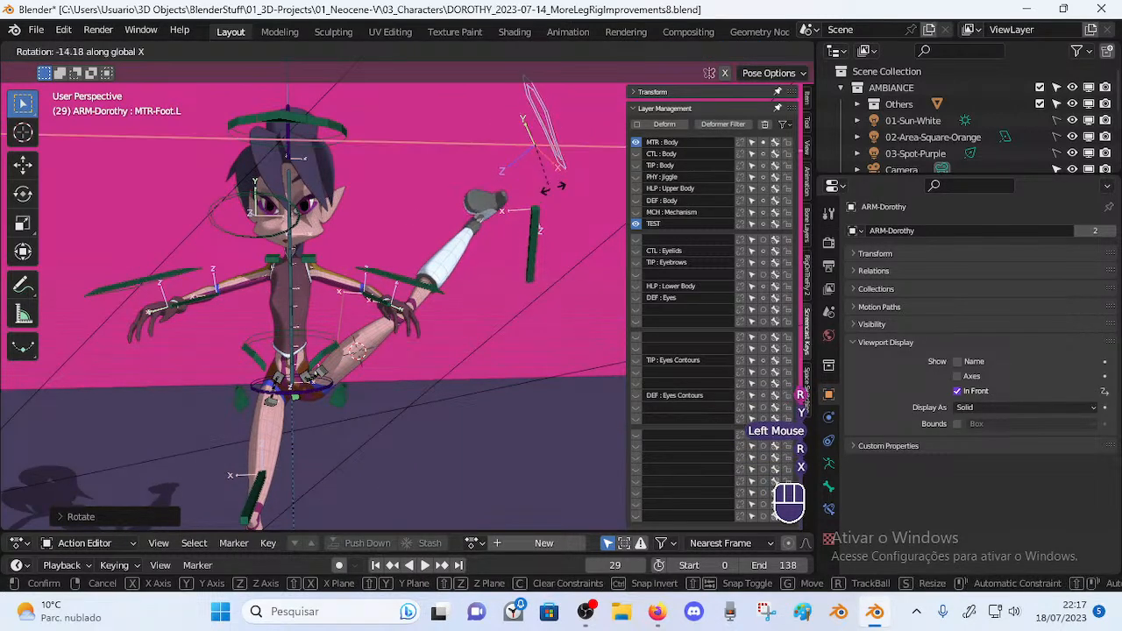
{"action": "left_click", "coordinate": [541, 193]}
{"action": "key", "text": "r"}
{"action": "key", "text": "x"}
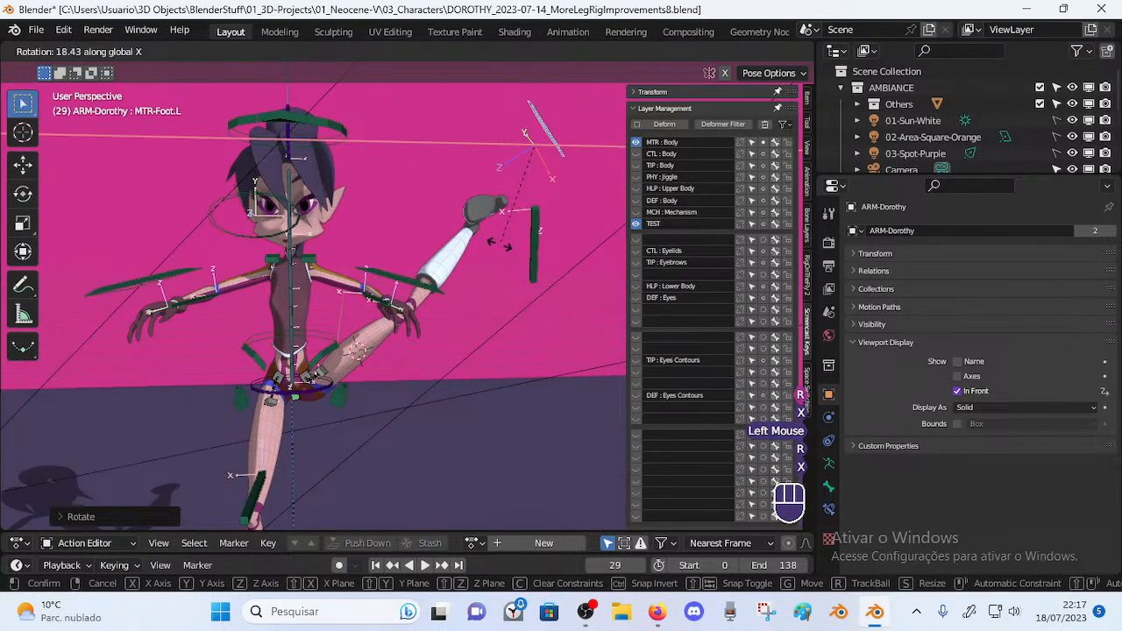
{"action": "left_click", "coordinate": [534, 202]}
Check the hip deformation up close, and move the MTR-Leg.L control to redirect the raised leg's knee
{"action": "middle_click_drag", "start_coordinate": [377, 296], "coordinate": [334, 342]}
{"action": "scroll", "coordinate": [372, 348], "scroll_direction": "up", "scroll_amount": 3}
{"action": "scroll", "coordinate": [338, 360], "scroll_direction": "up", "scroll_amount": 1}
{"action": "scroll", "coordinate": [311, 295], "scroll_direction": "down", "scroll_amount": 2}
{"action": "middle_click_drag", "start_coordinate": [333, 342], "coordinate": [546, 254]}
{"action": "middle_click_drag", "start_coordinate": [545, 254], "coordinate": [493, 268], "text": "shift"}
{"action": "left_click", "coordinate": [504, 240]}
{"action": "scroll", "coordinate": [504, 240], "scroll_direction": "down", "scroll_amount": 1}
{"action": "key", "text": "g"}
{"action": "left_click", "coordinate": [412, 342]}
Select the Joint-Mid bone and review its bone constraints, from the weighted target bones down to Limit Scale
{"action": "middle_click_drag", "start_coordinate": [412, 342], "coordinate": [305, 397]}
{"action": "left_click", "coordinate": [269, 401]}
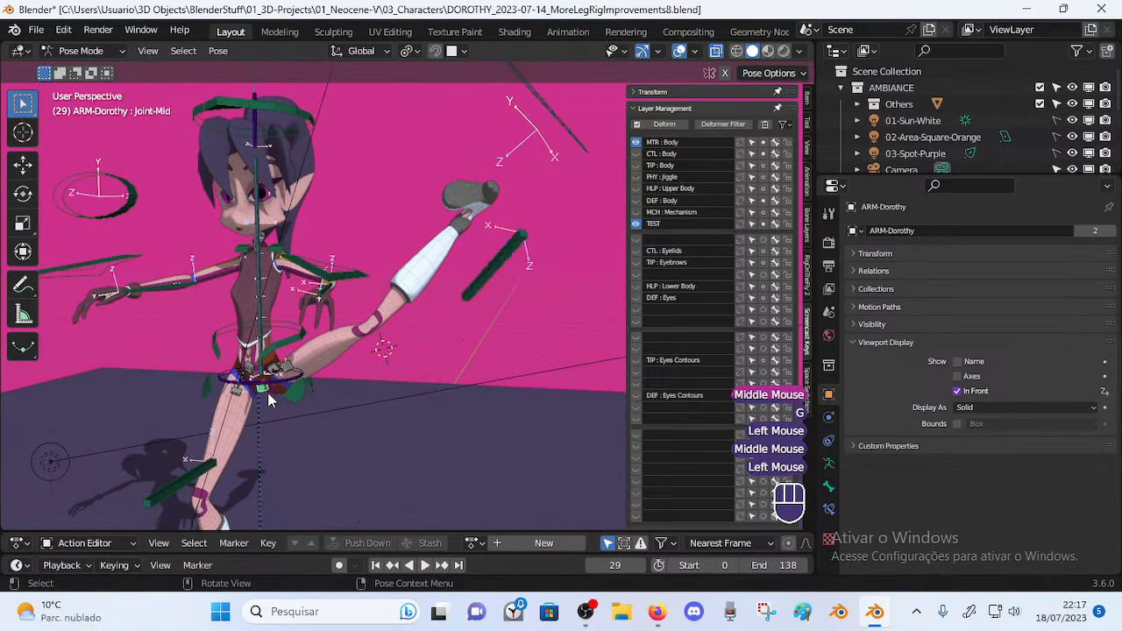
{"action": "left_click", "coordinate": [829, 509]}
{"action": "scroll", "coordinate": [903, 444], "scroll_direction": "down", "scroll_amount": 5}
{"action": "scroll", "coordinate": [916, 438], "scroll_direction": "up", "scroll_amount": 2}
{"action": "scroll", "coordinate": [931, 433], "scroll_direction": "down", "scroll_amount": 2}
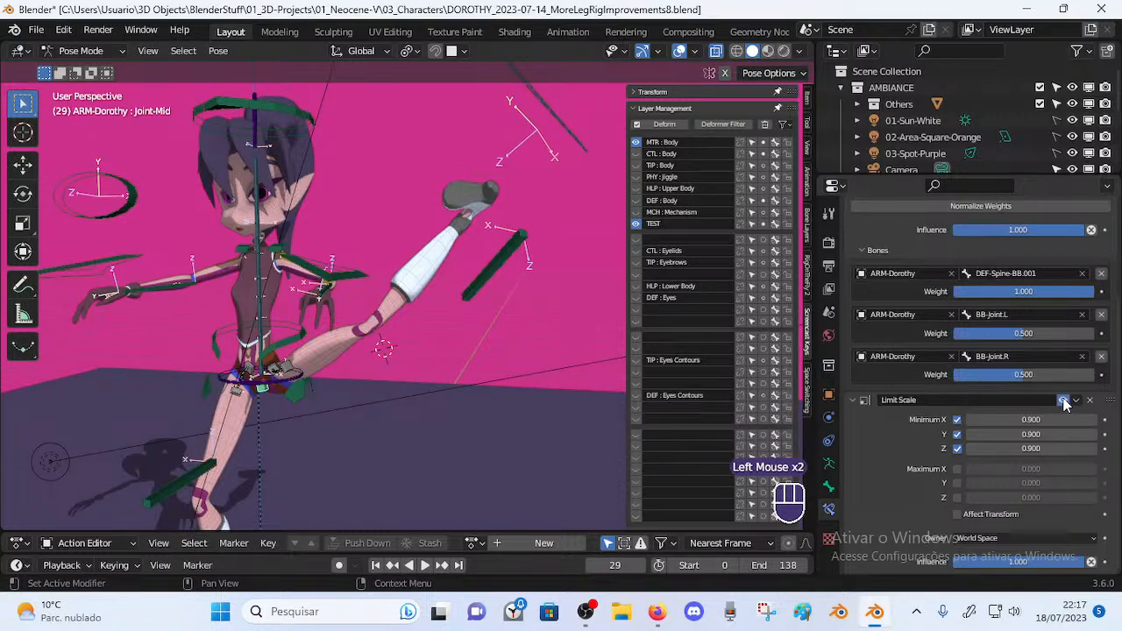
Select the MTR-Leg.L control again and move it several times to vary the raised left leg's bend
{"action": "left_click", "coordinate": [465, 288]}
{"action": "middle_click_drag", "start_coordinate": [373, 333], "coordinate": [422, 266]}
{"action": "key", "text": "g"}
{"action": "left_click", "coordinate": [423, 280]}
{"action": "key", "text": "g"}
{"action": "left_click", "coordinate": [403, 271]}
{"action": "scroll", "coordinate": [422, 267], "scroll_direction": "up", "scroll_amount": 2}
{"action": "middle_click_drag", "start_coordinate": [319, 395], "coordinate": [600, 254], "text": "shift"}
{"action": "key", "text": "g"}
{"action": "left_click", "coordinate": [455, 278]}
Inspect the hip crease from behind, previewing it in Material Preview shading and returning to Solid shading
{"action": "scroll", "coordinate": [510, 362], "scroll_direction": "up", "scroll_amount": 2}
{"action": "scroll", "coordinate": [417, 402], "scroll_direction": "up", "scroll_amount": 1}
{"action": "scroll", "coordinate": [417, 402], "scroll_direction": "up", "scroll_amount": 3}
{"action": "scroll", "coordinate": [492, 343], "scroll_direction": "down", "scroll_amount": 3}
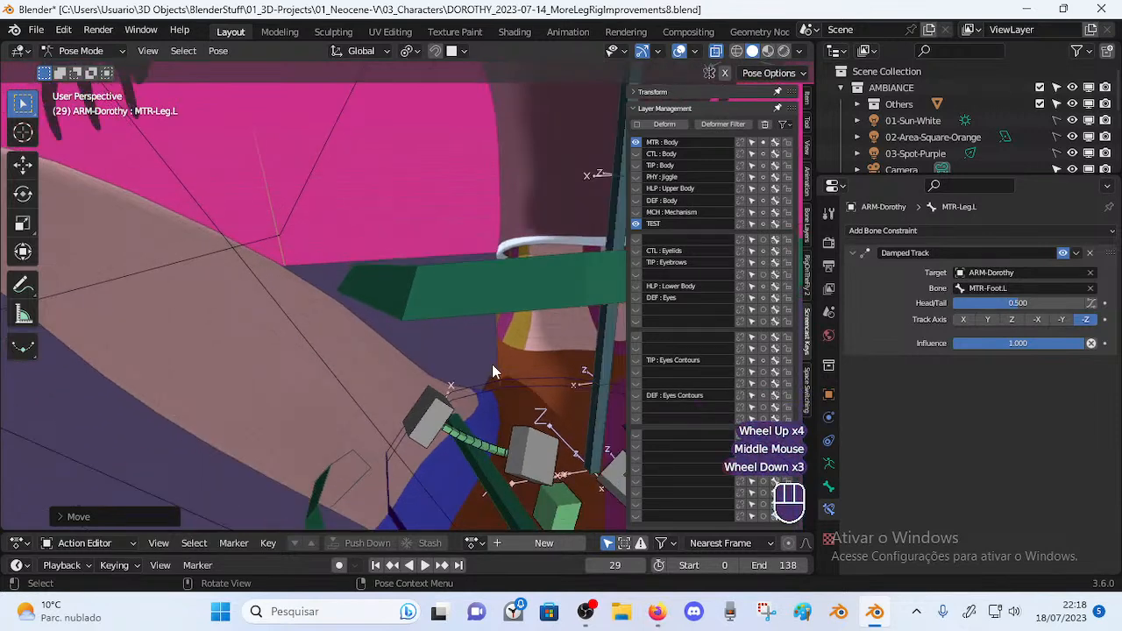
{"action": "scroll", "coordinate": [386, 404], "scroll_direction": "down", "scroll_amount": 2}
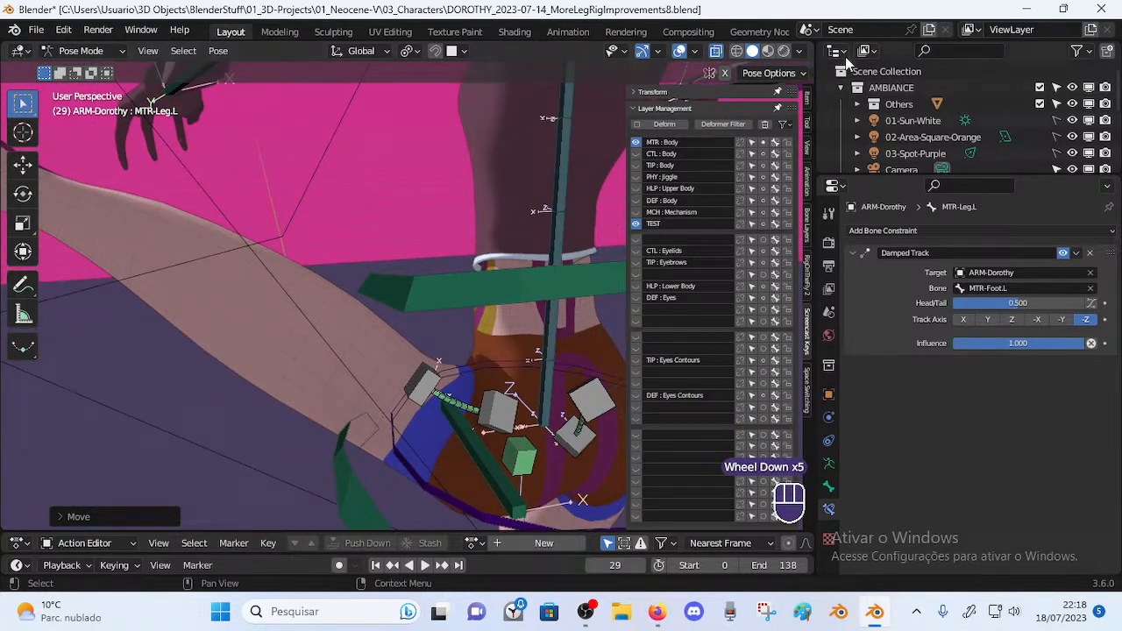
{"action": "left_click", "coordinate": [769, 51]}
{"action": "left_click", "coordinate": [753, 53]}
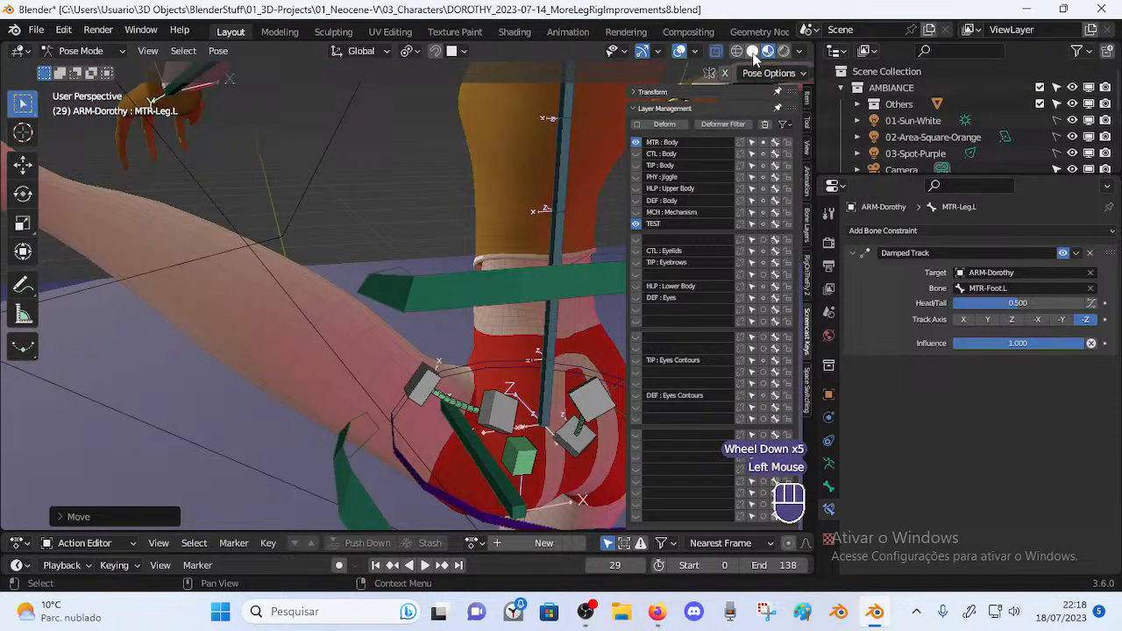
Select all visible bones and reset their transforms to return Dorothy to the standing pose
{"action": "middle_click_drag", "start_coordinate": [146, 358], "coordinate": [377, 355]}
{"action": "scroll", "coordinate": [344, 370], "scroll_direction": "down", "scroll_amount": 3}
{"action": "scroll", "coordinate": [373, 357], "scroll_direction": "down", "scroll_amount": 1}
{"action": "scroll", "coordinate": [377, 355], "scroll_direction": "up", "scroll_amount": 1}
{"action": "scroll", "coordinate": [404, 328], "scroll_direction": "down", "scroll_amount": 2}
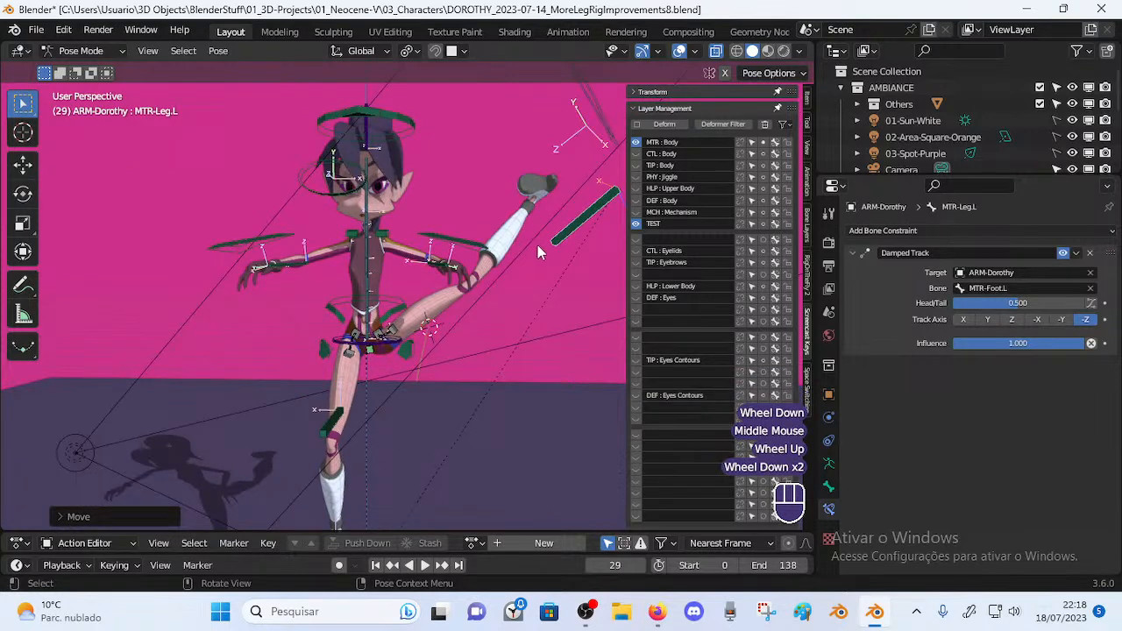
{"action": "key", "text": "a"}
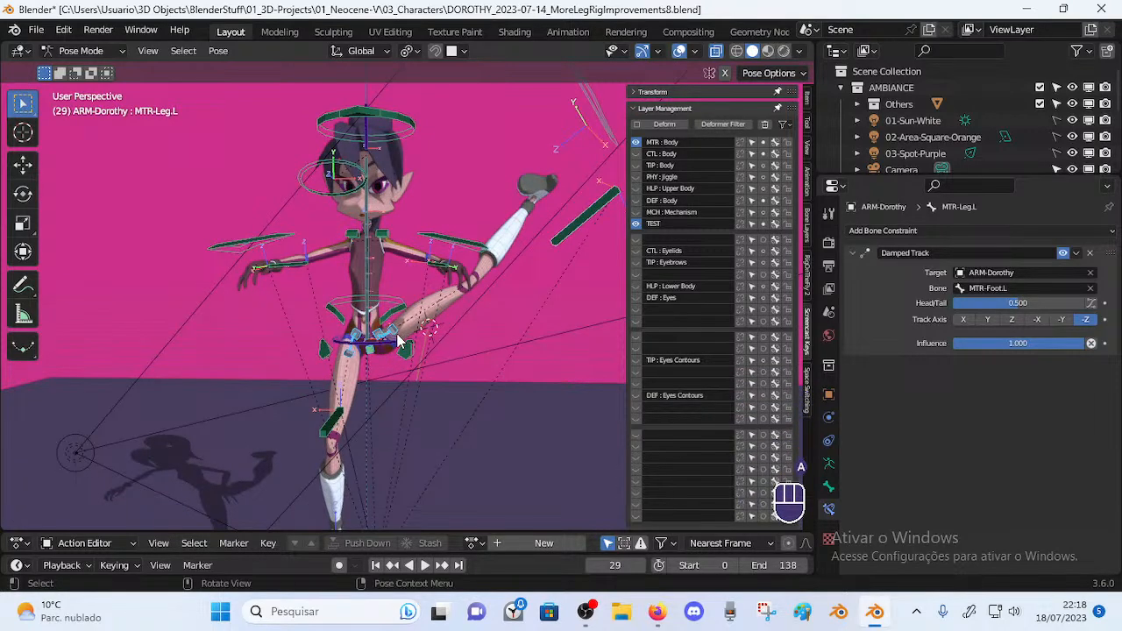
{"action": "scroll", "coordinate": [403, 351], "scroll_direction": "up", "scroll_amount": 4}
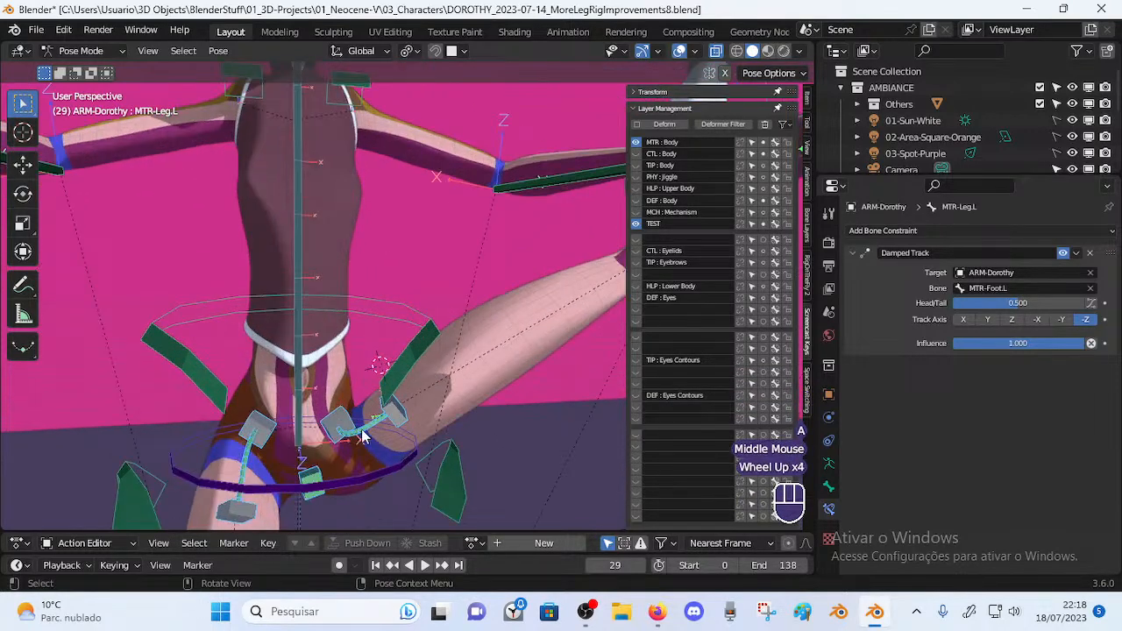
{"action": "middle_click_drag", "start_coordinate": [371, 425], "coordinate": [379, 448]}
{"action": "scroll", "coordinate": [368, 436], "scroll_direction": "down", "scroll_amount": 1}
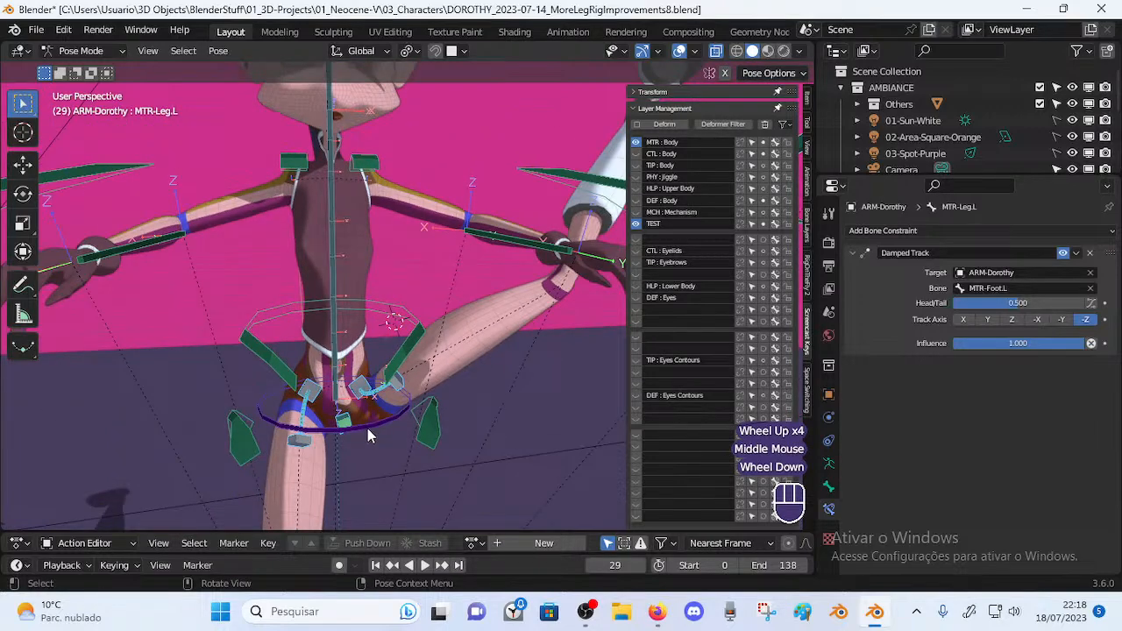
{"action": "scroll", "coordinate": [412, 407], "scroll_direction": "down", "scroll_amount": 2}
{"action": "scroll", "coordinate": [456, 342], "scroll_direction": "down", "scroll_amount": 1}
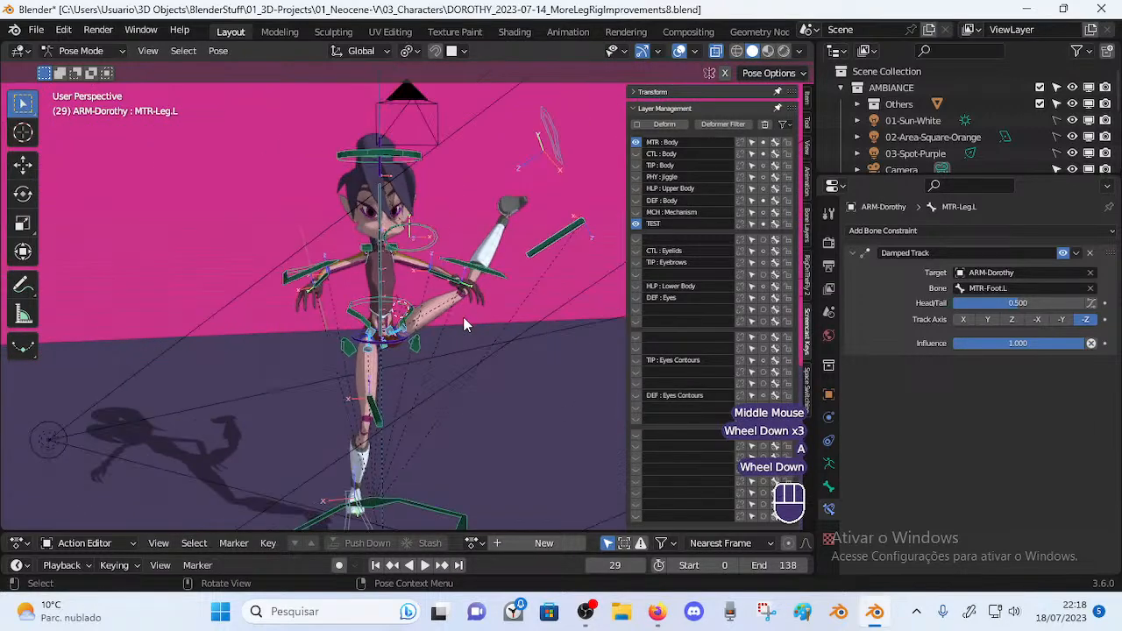
{"action": "key", "text": "alt+q"}
{"action": "key", "text": "alt+q"}
{"action": "key", "text": "alt+q"}
Select the MTR-Foot.L control and examine the hip joint bones in the standing pose from several angles
{"action": "middle_click_drag", "start_coordinate": [456, 473], "coordinate": [358, 388], "text": "shift"}
{"action": "scroll", "coordinate": [428, 398], "scroll_direction": "up", "scroll_amount": 2}
{"action": "middle_click_drag", "start_coordinate": [358, 388], "coordinate": [369, 346], "text": "shift"}
{"action": "left_click", "coordinate": [340, 445]}
{"action": "middle_click_drag", "start_coordinate": [340, 412], "coordinate": [386, 329], "text": "shift"}
{"action": "scroll", "coordinate": [370, 344], "scroll_direction": "up", "scroll_amount": 4}
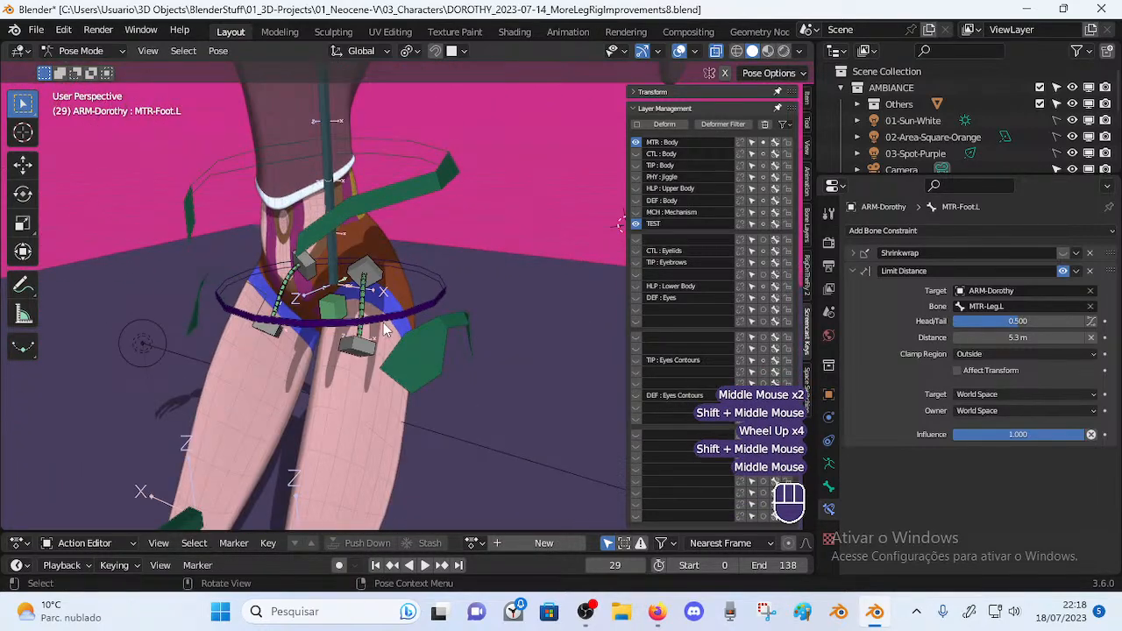
{"action": "middle_click_drag", "start_coordinate": [332, 357], "coordinate": [391, 349]}
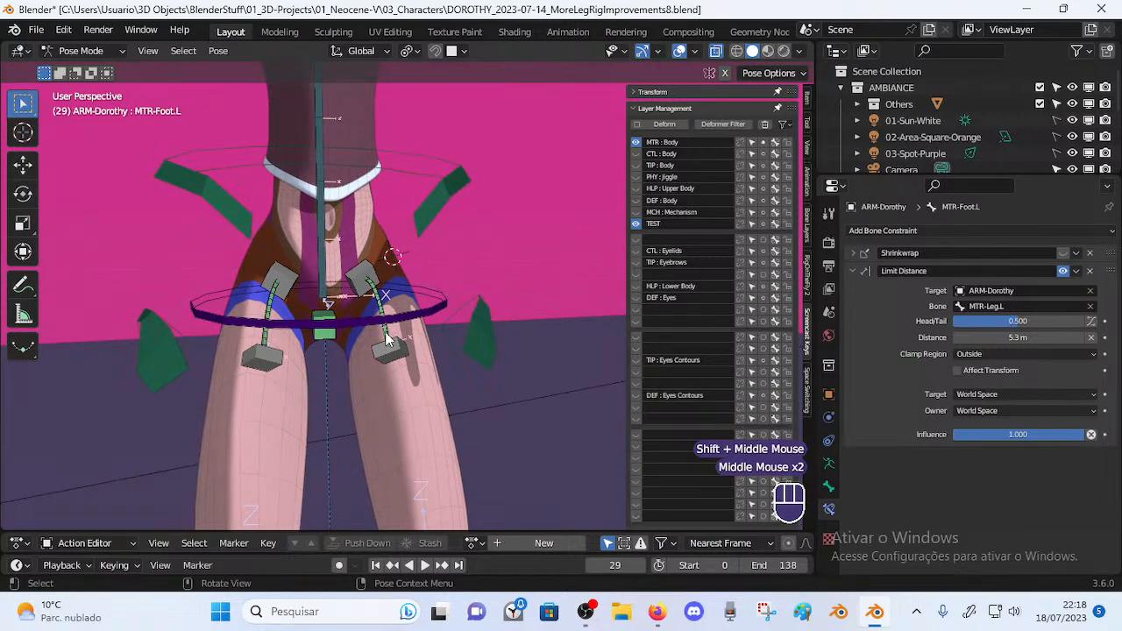
{"action": "scroll", "coordinate": [423, 398], "scroll_direction": "down", "scroll_amount": 1}
{"action": "scroll", "coordinate": [497, 401], "scroll_direction": "down", "scroll_amount": 3}
Switch the armature to Edit Mode and compare the legs' spread rest position with the Pose Mode stance
{"action": "key", "text": "Tab"}
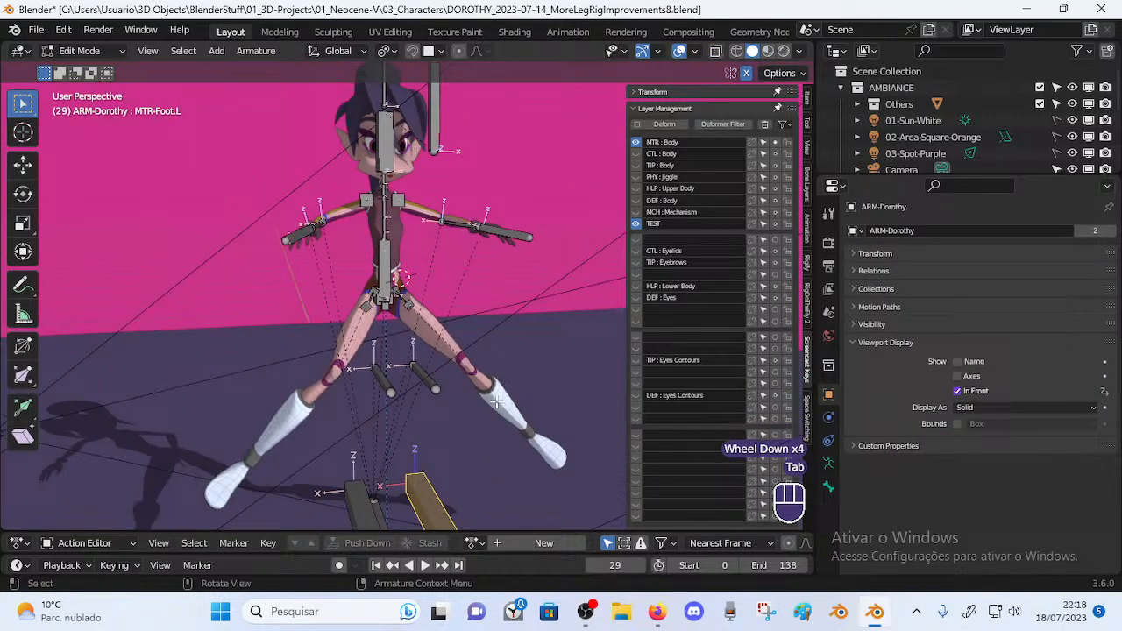
{"action": "middle_click_drag", "start_coordinate": [476, 390], "coordinate": [419, 310]}
{"action": "scroll", "coordinate": [365, 386], "scroll_direction": "up", "scroll_amount": 2}
{"action": "scroll", "coordinate": [383, 375], "scroll_direction": "down", "scroll_amount": 1}
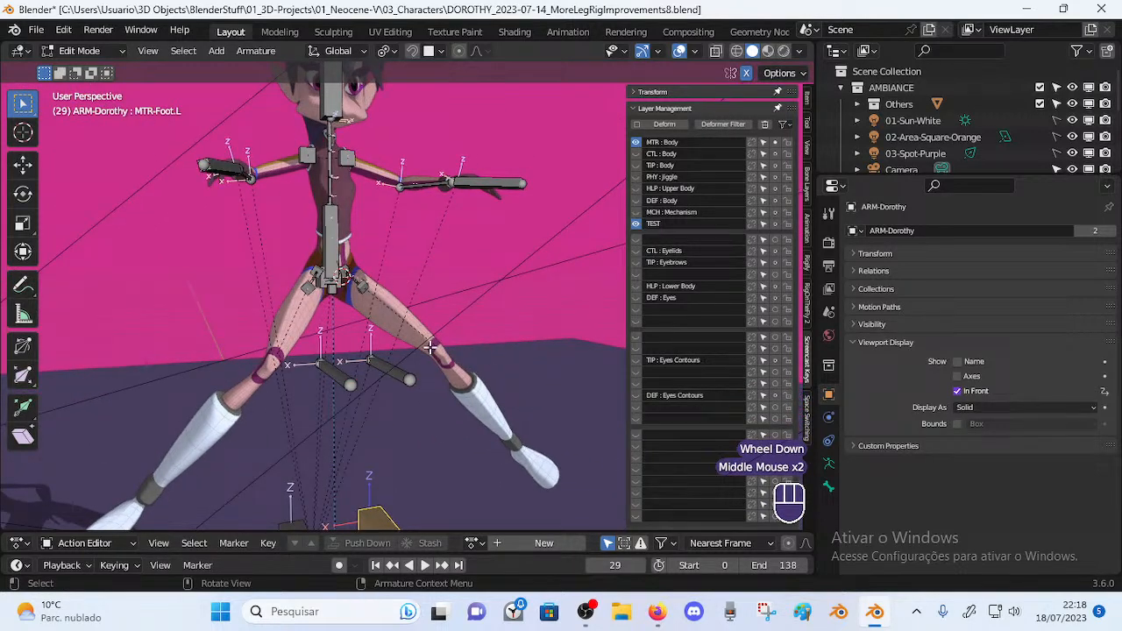
{"action": "middle_click_drag", "start_coordinate": [499, 364], "coordinate": [306, 331]}
{"action": "key", "text": "Tab"}
{"action": "key", "text": "Tab"}
Reveal the hidden bones in Edit Mode and show the DEF : Body bone layer
{"action": "key", "text": "alt+h"}
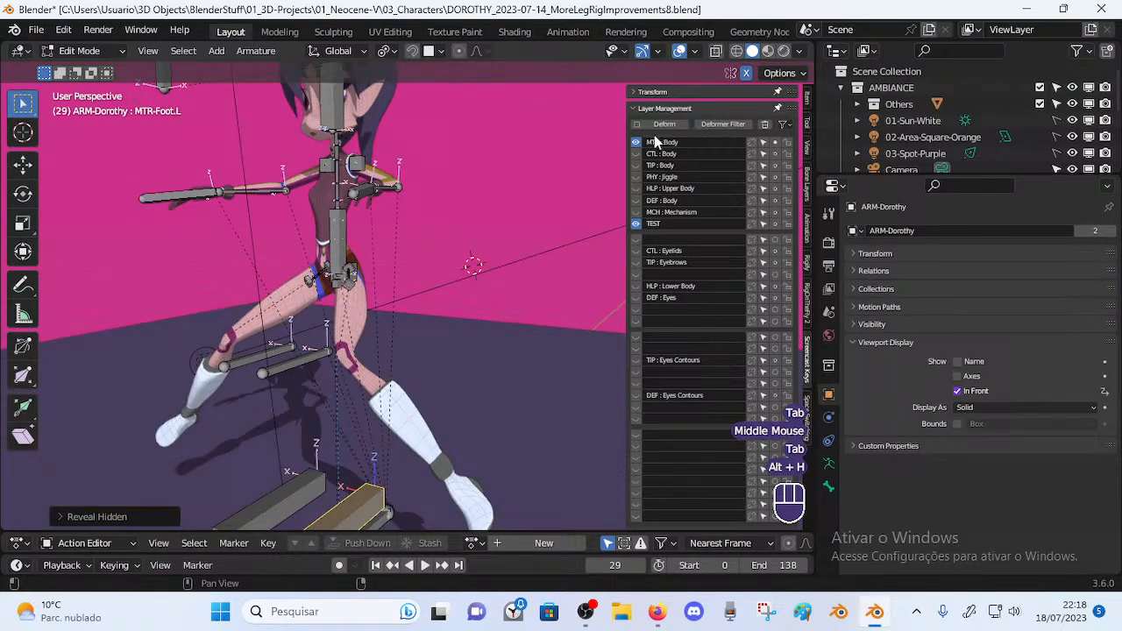
{"action": "left_click", "coordinate": [636, 201]}
{"action": "middle_click_drag", "start_coordinate": [368, 326], "coordinate": [371, 247]}
{"action": "middle_click_drag", "start_coordinate": [326, 409], "coordinate": [397, 423]}
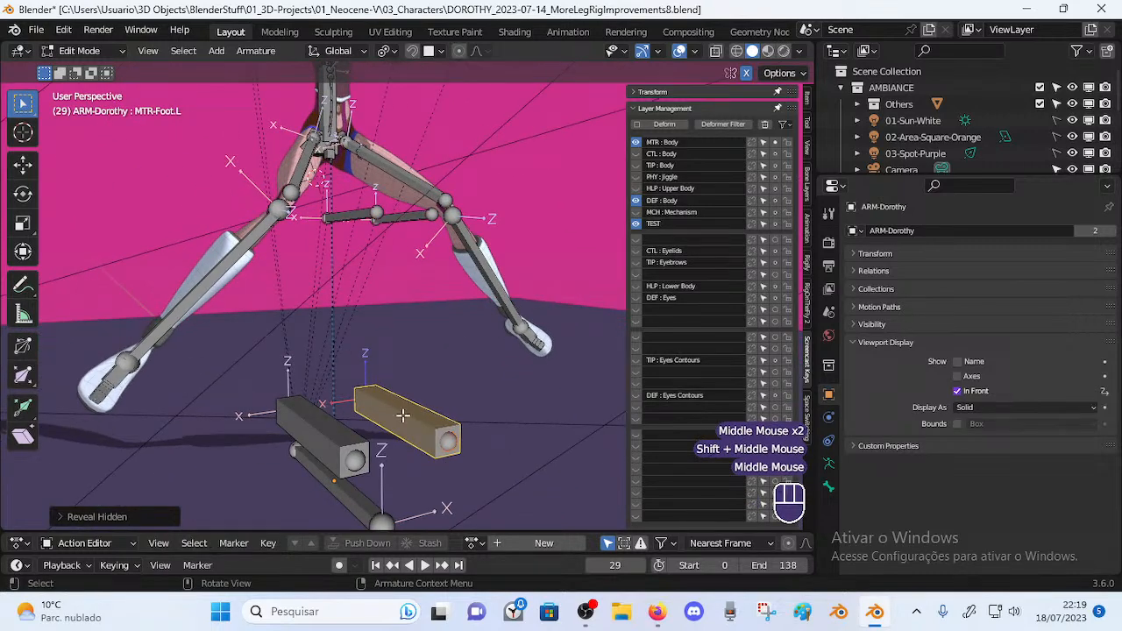
{"action": "middle_click_drag", "start_coordinate": [408, 376], "coordinate": [385, 382]}
Compare the leg deform bones between Edit Mode and Pose Mode from the front and side, finishing in Pose Mode
{"action": "key", "text": "Tab"}
{"action": "middle_click_drag", "start_coordinate": [386, 382], "coordinate": [403, 392], "text": "shift"}
{"action": "middle_click_drag", "start_coordinate": [422, 326], "coordinate": [412, 333], "text": "shift"}
{"action": "middle_click_drag", "start_coordinate": [412, 333], "coordinate": [369, 387]}
{"action": "key", "text": "Tab"}
{"action": "key", "text": "Tab"}
{"action": "scroll", "coordinate": [415, 338], "scroll_direction": "up", "scroll_amount": 1}
{"action": "scroll", "coordinate": [273, 341], "scroll_direction": "up", "scroll_amount": 3}
{"action": "scroll", "coordinate": [367, 320], "scroll_direction": "down", "scroll_amount": 4}
{"action": "key", "text": "Tab"}
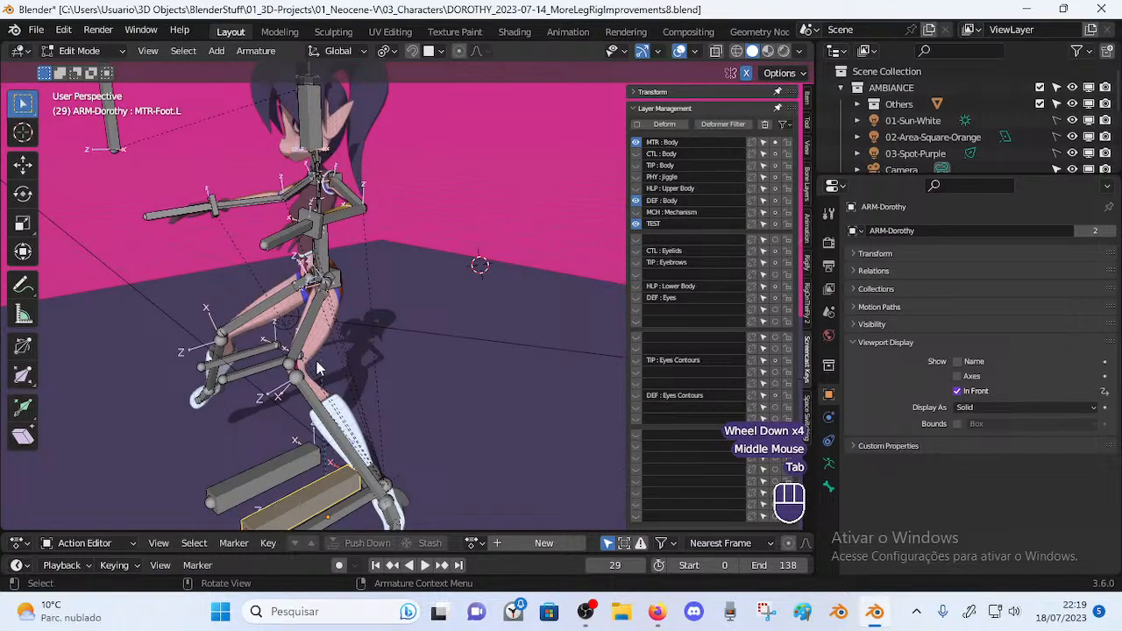
{"action": "key", "text": "Tab"}
{"action": "key", "text": "Tab"}
{"action": "key", "text": "Tab"}
{"action": "middle_click_drag", "start_coordinate": [369, 387], "coordinate": [381, 360]}
{"action": "scroll", "coordinate": [378, 384], "scroll_direction": "up", "scroll_amount": 1}
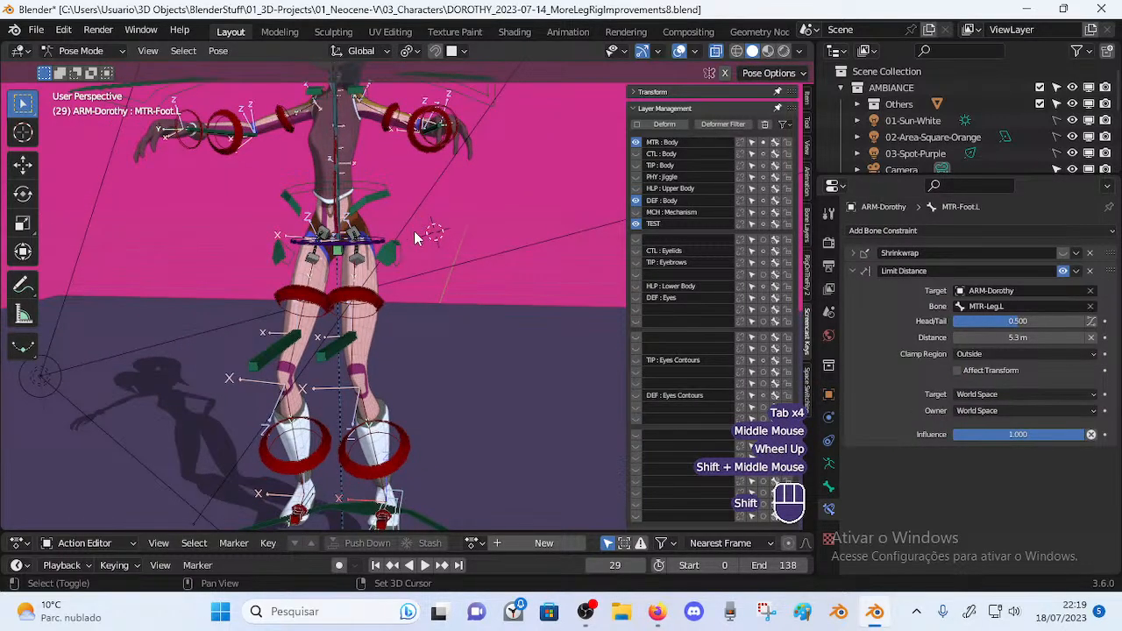
{"action": "middle_click_drag", "start_coordinate": [417, 221], "coordinate": [365, 226], "text": "shift"}
{"action": "scroll", "coordinate": [326, 204], "scroll_direction": "down", "scroll_amount": 2}
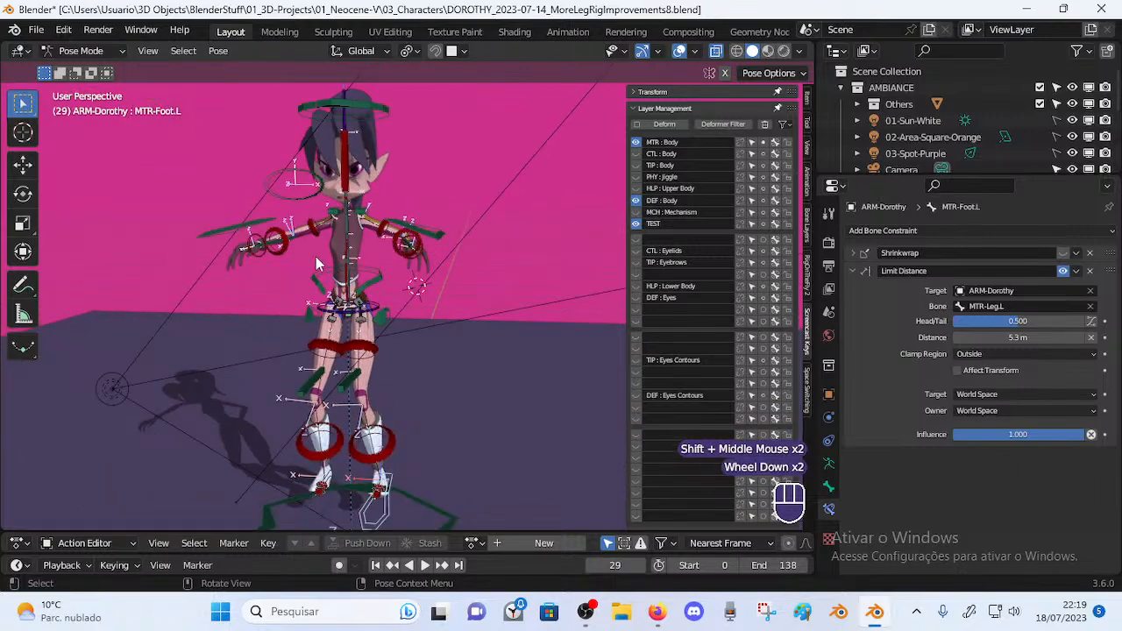
{"action": "middle_click_drag", "start_coordinate": [362, 269], "coordinate": [340, 349]}
{"action": "scroll", "coordinate": [328, 362], "scroll_direction": "up", "scroll_amount": 2}
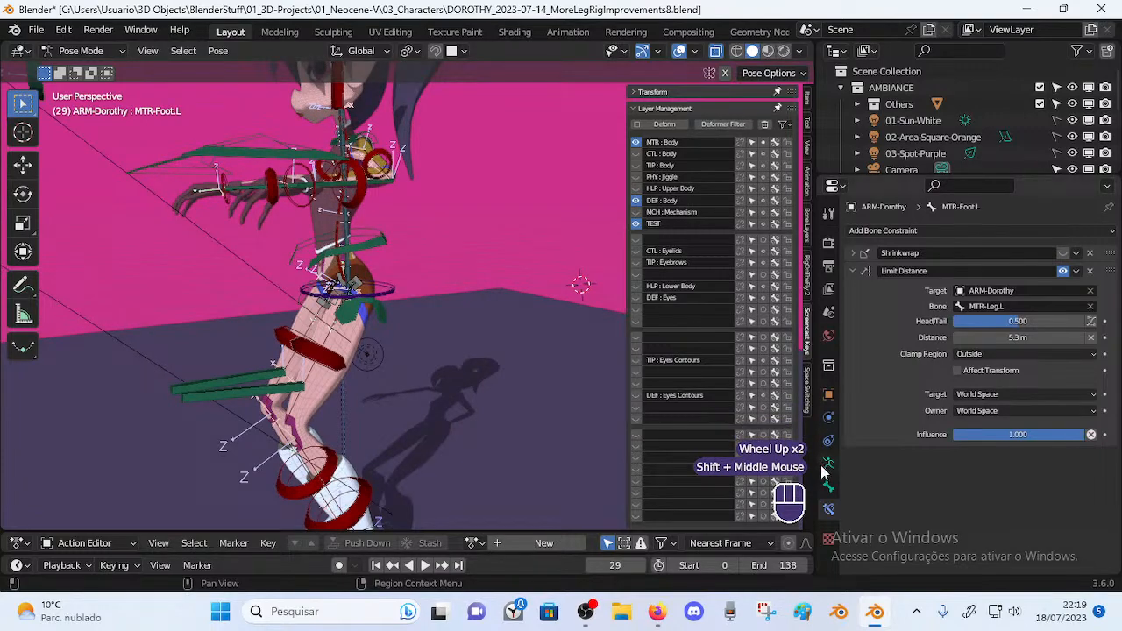
Switch to Object Mode, select the 00_Body mesh, and display its modifiers
{"action": "key", "text": "ctrl+Tab"}
{"action": "left_click", "coordinate": [357, 333]}
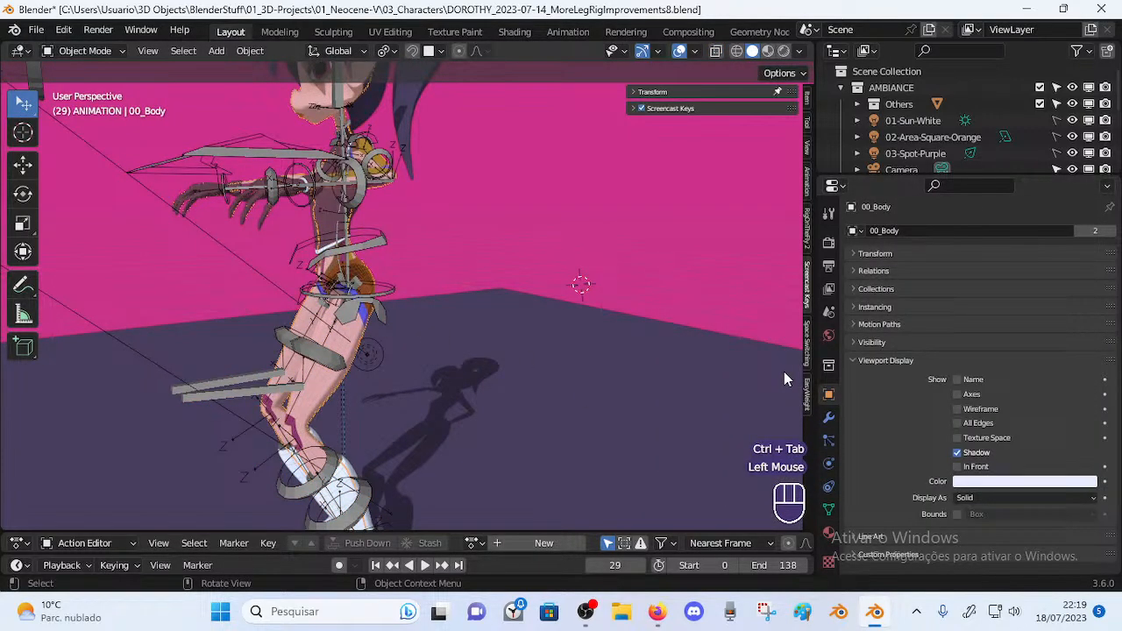
{"action": "left_click", "coordinate": [828, 418]}
{"action": "middle_click_drag", "start_coordinate": [367, 243], "coordinate": [326, 313]}
{"action": "scroll", "coordinate": [363, 312], "scroll_direction": "up", "scroll_amount": 1}
{"action": "left_click", "coordinate": [407, 333]}
Select the ARM-Dorothy armature and switch it to Pose Mode and back to Object Mode
{"action": "left_click", "coordinate": [329, 329]}
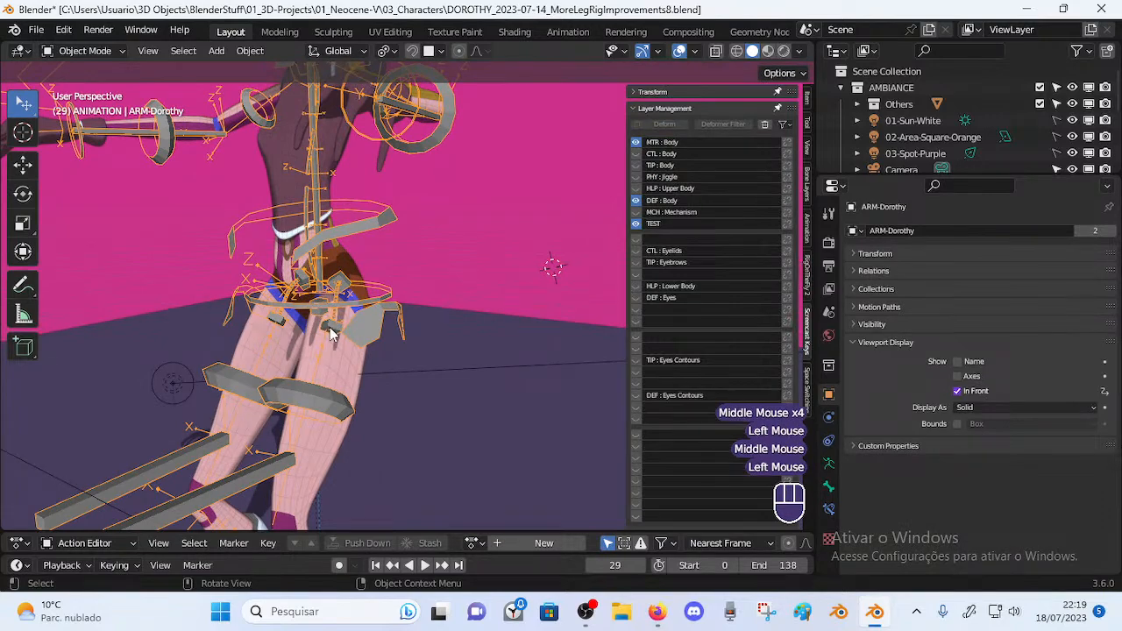
{"action": "key", "text": "ctrl+Tab"}
{"action": "scroll", "coordinate": [346, 340], "scroll_direction": "up", "scroll_amount": 1}
{"action": "key", "text": "ctrl+Tab"}
{"action": "left_click", "coordinate": [323, 335]}
Examine ARM-Dorothy's hip joint bones around the upper thighs in Object Mode
{"action": "middle_click_drag", "start_coordinate": [324, 335], "coordinate": [403, 280]}
{"action": "left_click", "coordinate": [390, 316]}
{"action": "scroll", "coordinate": [410, 260], "scroll_direction": "up", "scroll_amount": 4}
{"action": "left_click", "coordinate": [411, 260]}
{"action": "scroll", "coordinate": [410, 261], "scroll_direction": "down", "scroll_amount": 3}
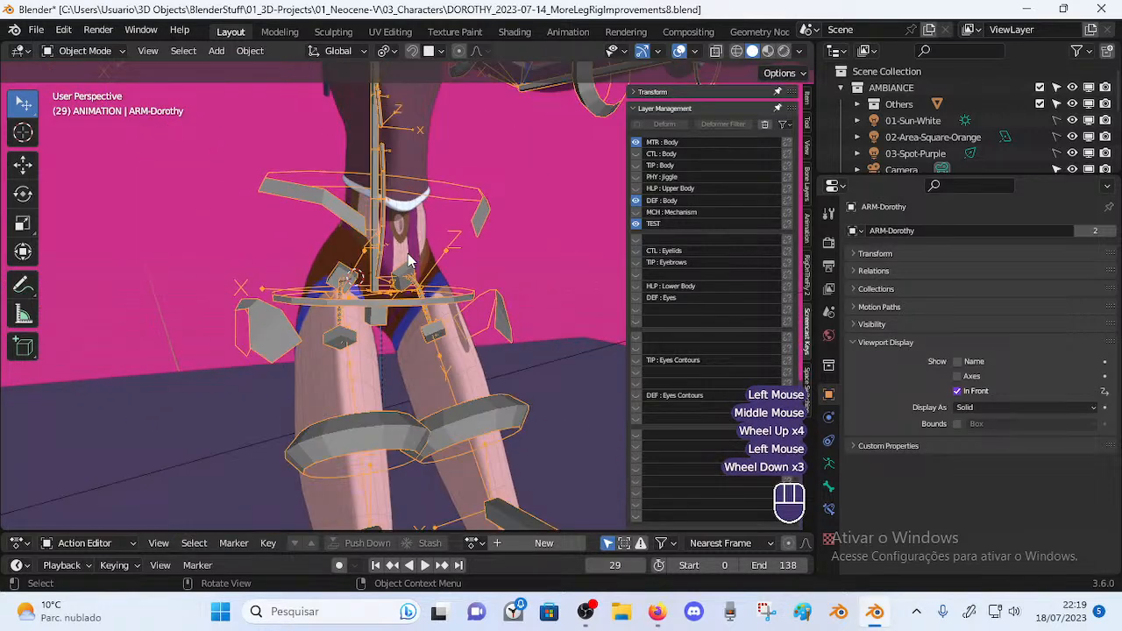
{"action": "left_click", "coordinate": [440, 340]}
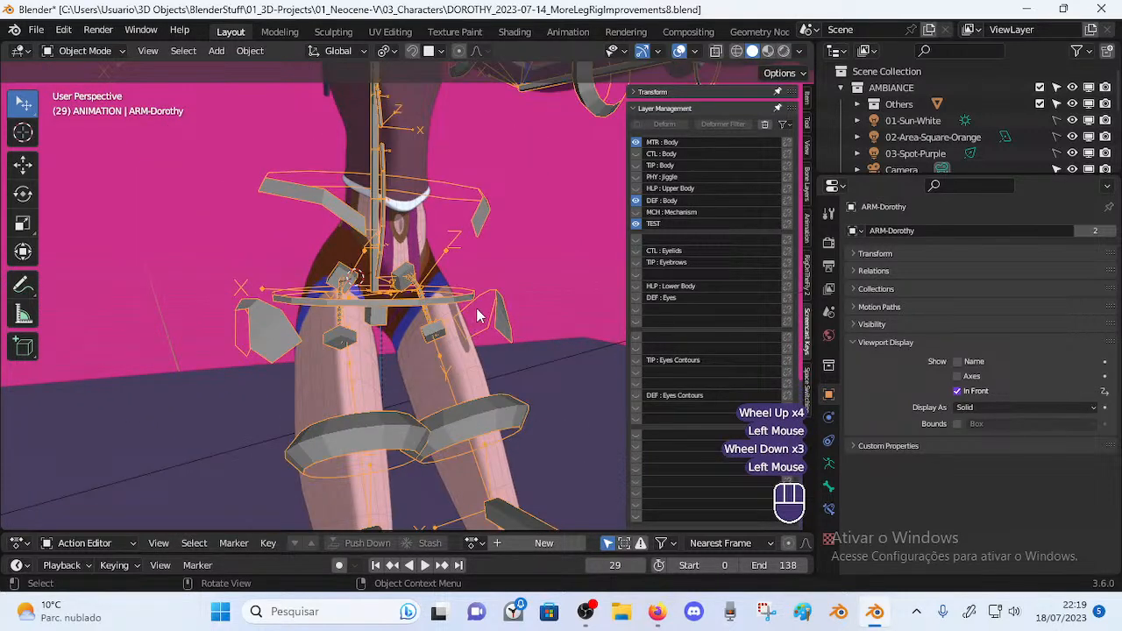
{"action": "middle_click_drag", "start_coordinate": [390, 293], "coordinate": [372, 322]}
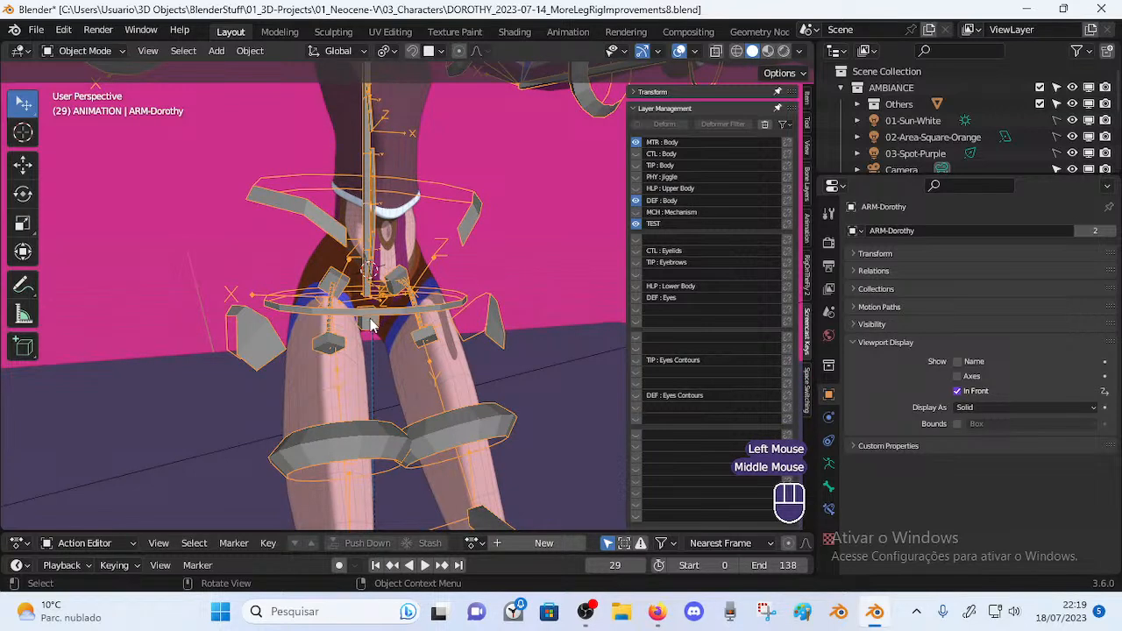
Switch ARM-Dorothy to Pose Mode and select Joint-Mid, BB-Joint.R and CTL-BB-Start-HipsJoint.L around the hips in turn
{"action": "key", "text": "ctrl+Tab"}
{"action": "left_click", "coordinate": [369, 331]}
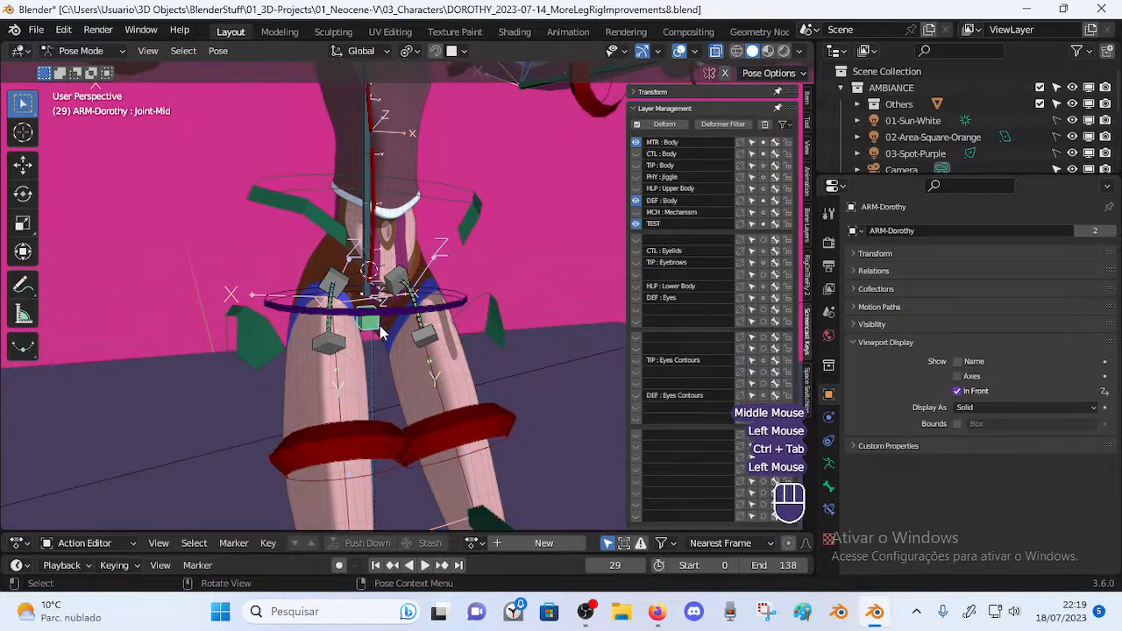
{"action": "middle_click_drag", "start_coordinate": [432, 334], "coordinate": [363, 313]}
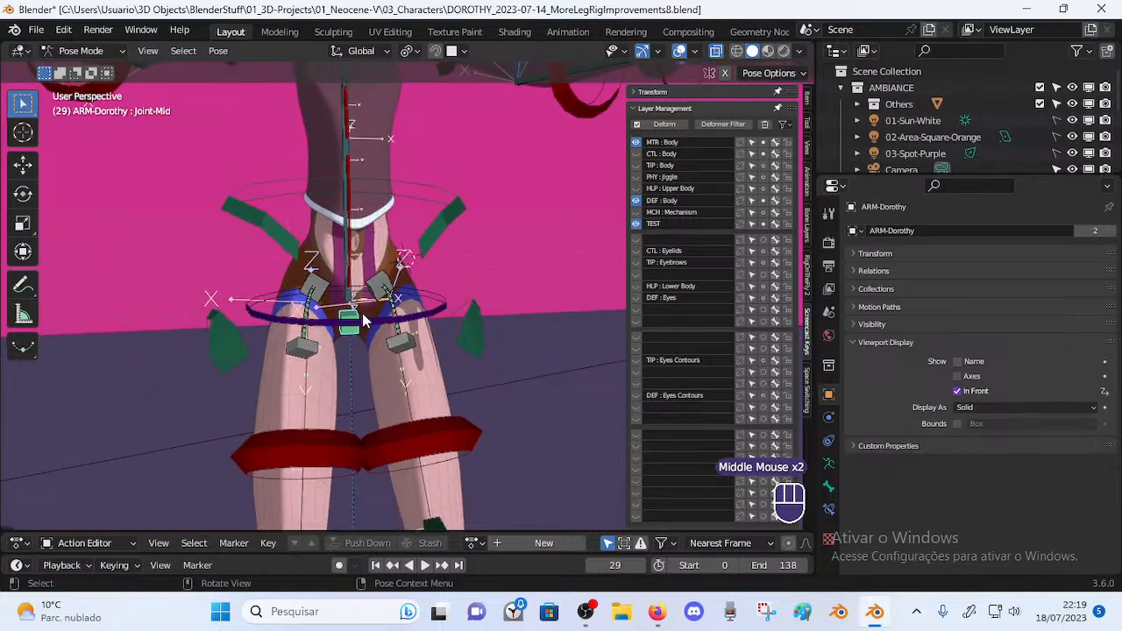
{"action": "left_click", "coordinate": [402, 314]}
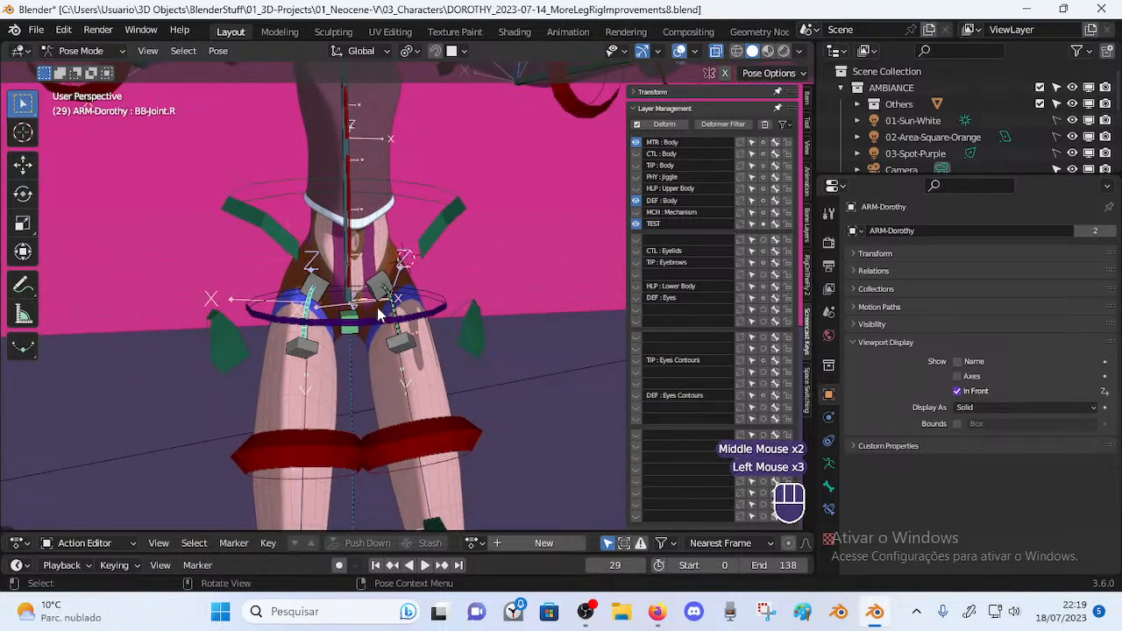
{"action": "left_click", "coordinate": [377, 308]}
{"action": "middle_click_drag", "start_coordinate": [377, 308], "coordinate": [342, 334]}
{"action": "scroll", "coordinate": [359, 320], "scroll_direction": "up", "scroll_amount": 2}
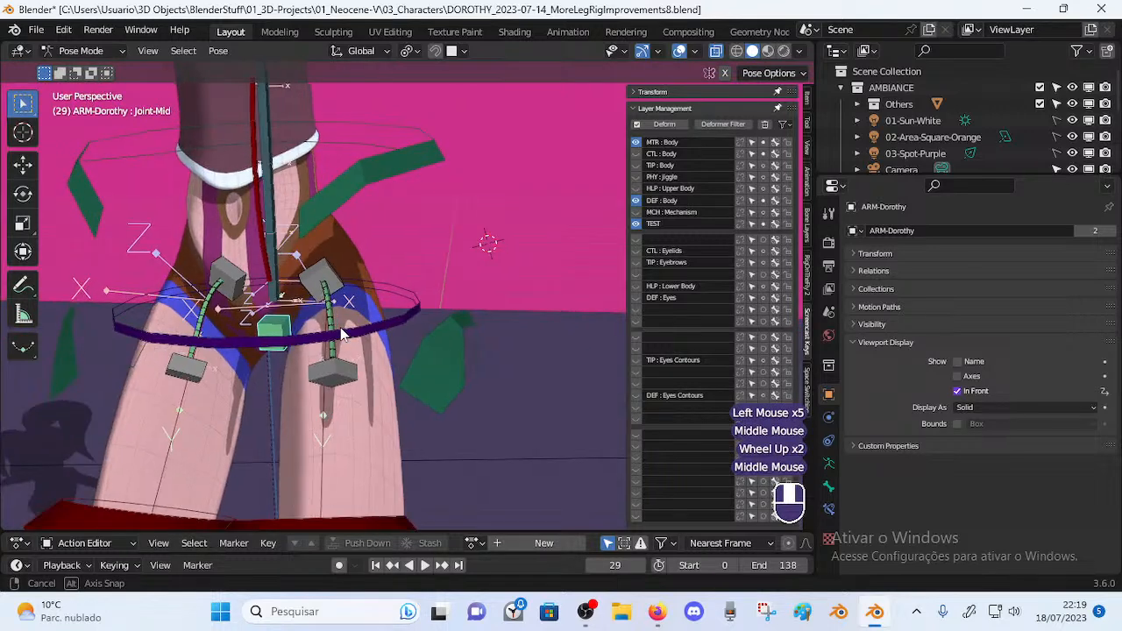
{"action": "left_click", "coordinate": [346, 372]}
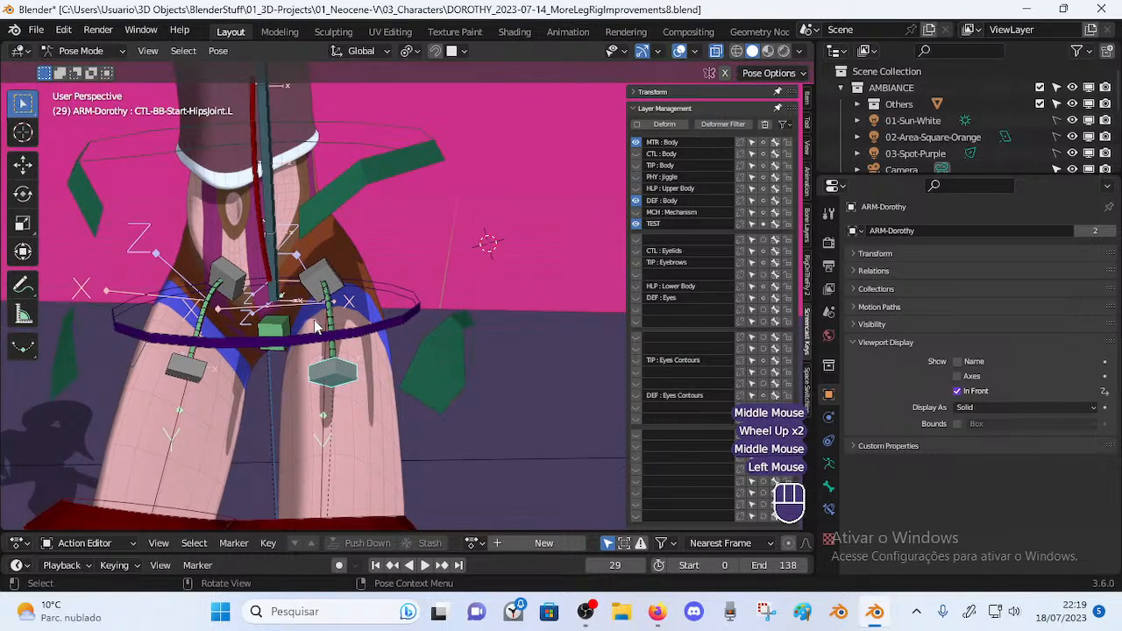
Examine the hip joint bendy bones and their start controls from the front and side, up close and against the whole body
{"action": "middle_click_drag", "start_coordinate": [331, 349], "coordinate": [285, 344]}
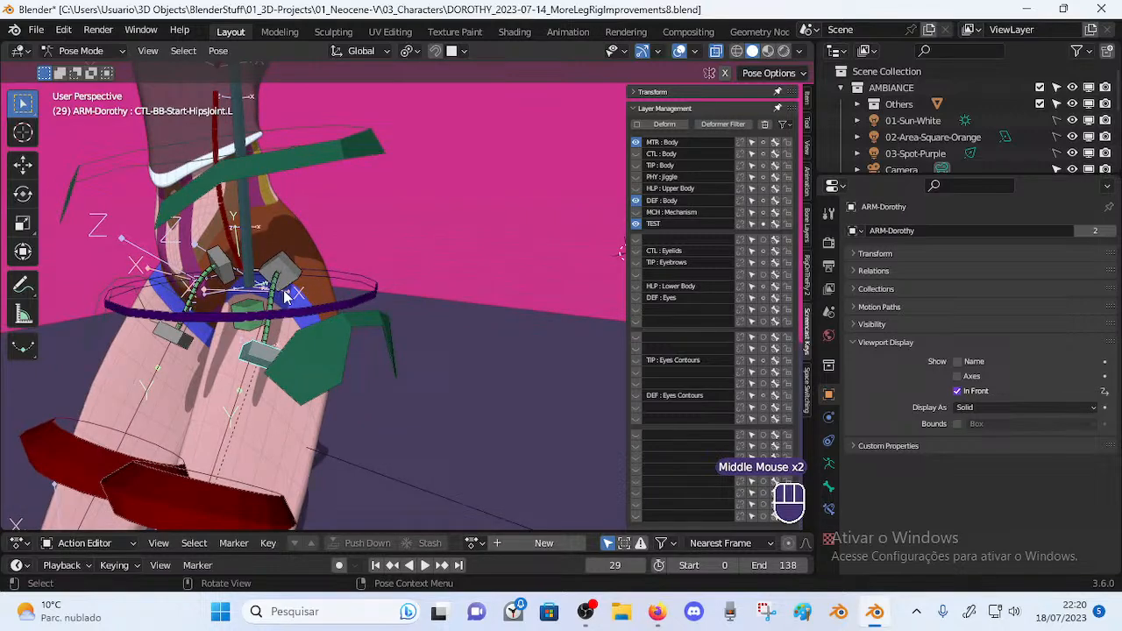
{"action": "scroll", "coordinate": [283, 292], "scroll_direction": "down", "scroll_amount": 2}
{"action": "middle_click_drag", "start_coordinate": [284, 294], "coordinate": [254, 351]}
{"action": "scroll", "coordinate": [291, 401], "scroll_direction": "down", "scroll_amount": 1}
{"action": "middle_click_drag", "start_coordinate": [368, 384], "coordinate": [496, 386]}
{"action": "middle_click_drag", "start_coordinate": [325, 332], "coordinate": [442, 373]}
{"action": "scroll", "coordinate": [395, 339], "scroll_direction": "up", "scroll_amount": 2}
{"action": "scroll", "coordinate": [394, 339], "scroll_direction": "down", "scroll_amount": 4}
{"action": "scroll", "coordinate": [435, 367], "scroll_direction": "up", "scroll_amount": 2}
{"action": "scroll", "coordinate": [438, 370], "scroll_direction": "up", "scroll_amount": 2}
{"action": "scroll", "coordinate": [417, 321], "scroll_direction": "down", "scroll_amount": 2}
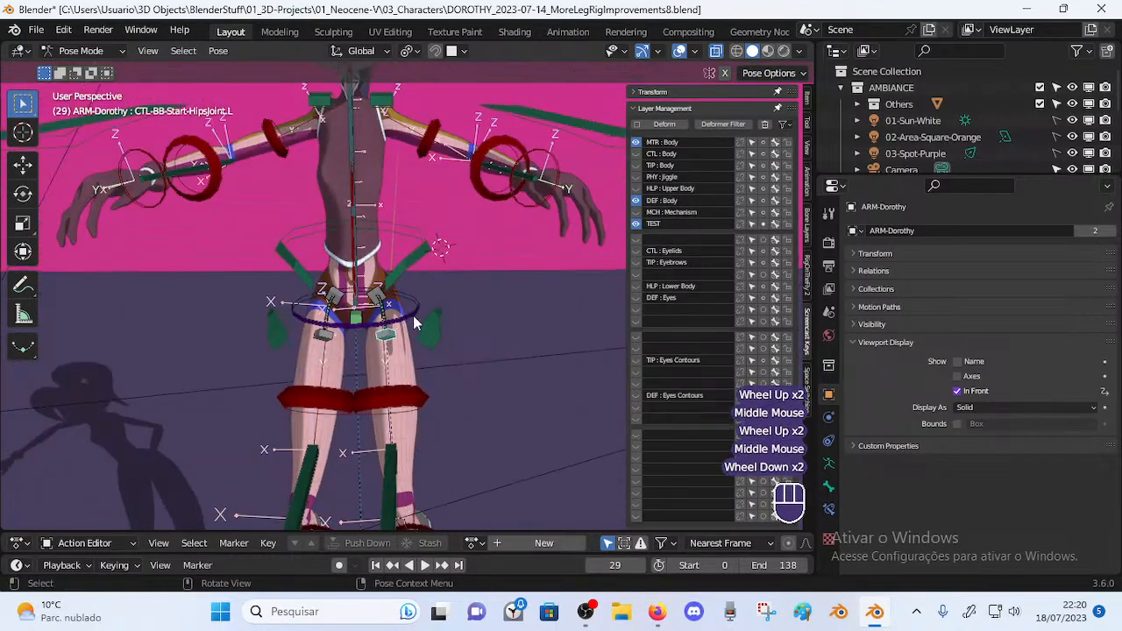
{"action": "middle_click_drag", "start_coordinate": [323, 344], "coordinate": [317, 340]}
{"action": "middle_click_drag", "start_coordinate": [318, 340], "coordinate": [307, 322]}
{"action": "scroll", "coordinate": [314, 333], "scroll_direction": "up", "scroll_amount": 2}
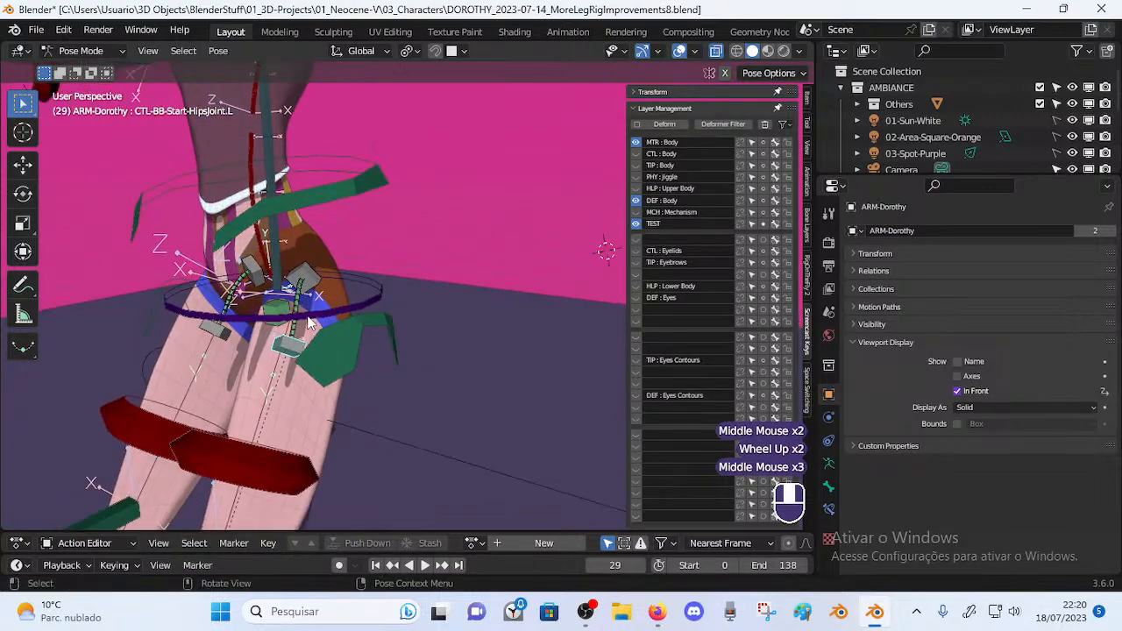
{"action": "middle_click_drag", "start_coordinate": [253, 286], "coordinate": [219, 304]}
{"action": "scroll", "coordinate": [311, 296], "scroll_direction": "down", "scroll_amount": 2}
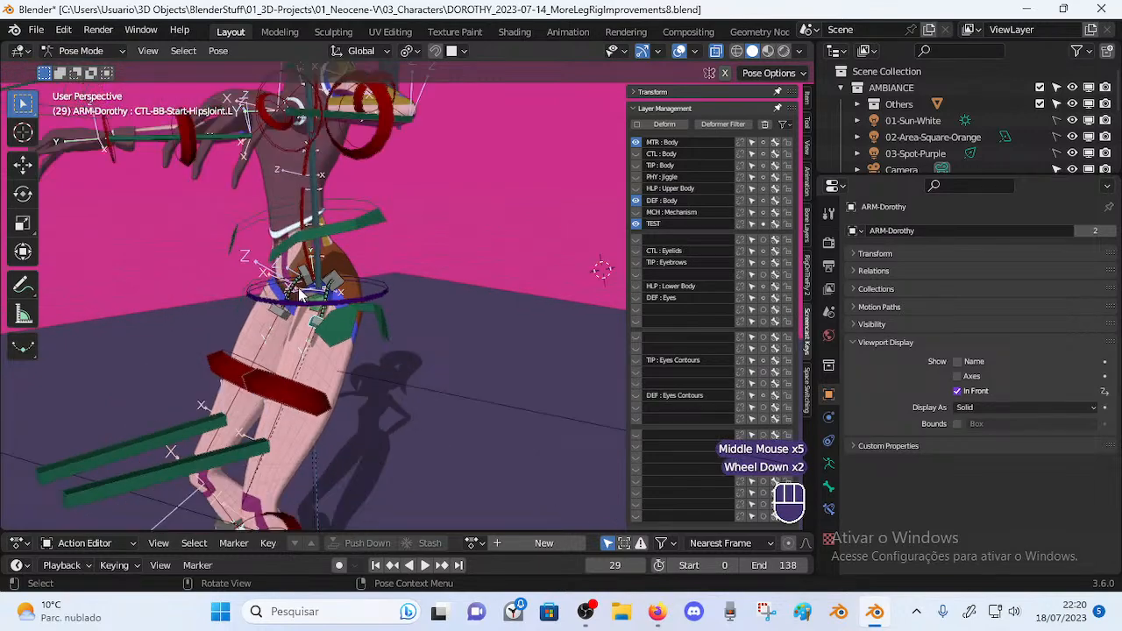
{"action": "middle_click_drag", "start_coordinate": [311, 301], "coordinate": [379, 313]}
{"action": "scroll", "coordinate": [257, 307], "scroll_direction": "down", "scroll_amount": 1}
{"action": "scroll", "coordinate": [413, 312], "scroll_direction": "up", "scroll_amount": 3}
{"action": "scroll", "coordinate": [379, 313], "scroll_direction": "down", "scroll_amount": 2}
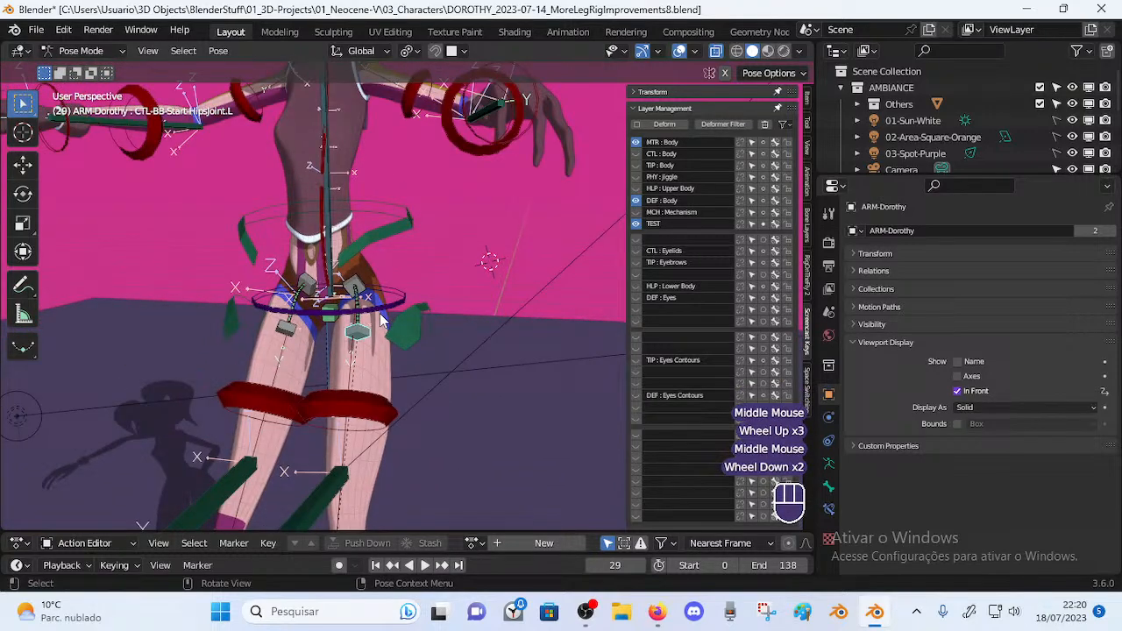
Inspect from the front and the opposite side how the hip joint bendy bones curve from the pelvis into the thighs
{"action": "middle_click_drag", "start_coordinate": [298, 315], "coordinate": [364, 331]}
{"action": "scroll", "coordinate": [326, 322], "scroll_direction": "up", "scroll_amount": 3}
{"action": "scroll", "coordinate": [327, 323], "scroll_direction": "down", "scroll_amount": 2}
{"action": "scroll", "coordinate": [295, 329], "scroll_direction": "up", "scroll_amount": 1}
{"action": "scroll", "coordinate": [296, 328], "scroll_direction": "up", "scroll_amount": 1}
{"action": "scroll", "coordinate": [344, 323], "scroll_direction": "down", "scroll_amount": 1}
{"action": "scroll", "coordinate": [344, 323], "scroll_direction": "up", "scroll_amount": 2}
{"action": "scroll", "coordinate": [147, 320], "scroll_direction": "down", "scroll_amount": 1}
{"action": "scroll", "coordinate": [322, 327], "scroll_direction": "up", "scroll_amount": 1}
{"action": "scroll", "coordinate": [306, 329], "scroll_direction": "down", "scroll_amount": 1}
{"action": "scroll", "coordinate": [302, 329], "scroll_direction": "up", "scroll_amount": 2}
{"action": "scroll", "coordinate": [290, 331], "scroll_direction": "down", "scroll_amount": 2}
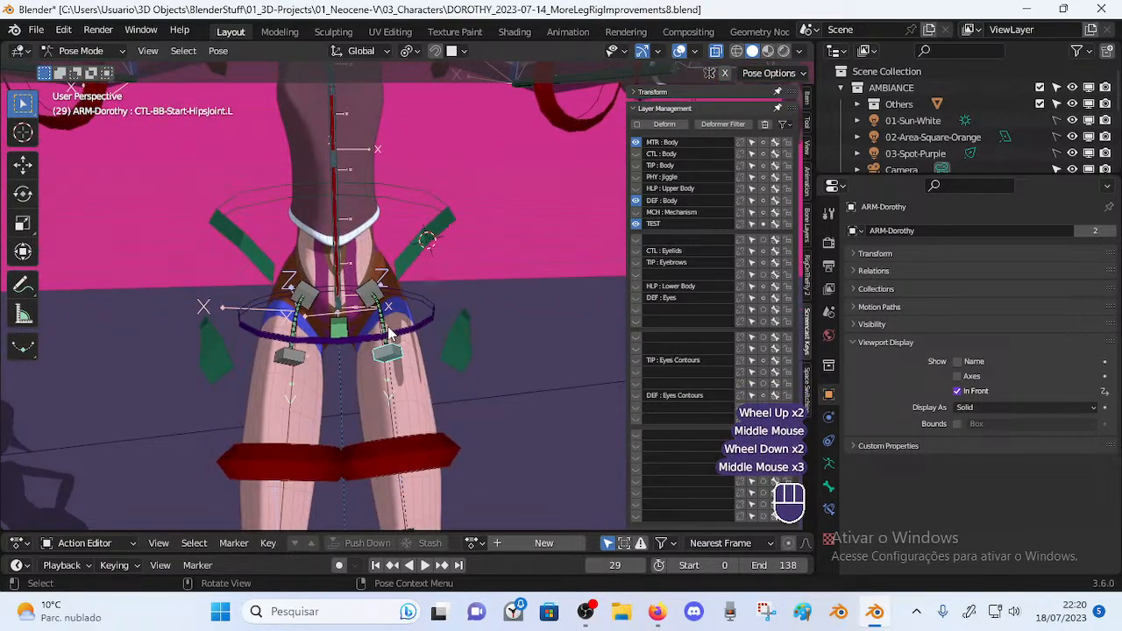
{"action": "scroll", "coordinate": [368, 330], "scroll_direction": "up", "scroll_amount": 2}
{"action": "scroll", "coordinate": [373, 329], "scroll_direction": "down", "scroll_amount": 2}
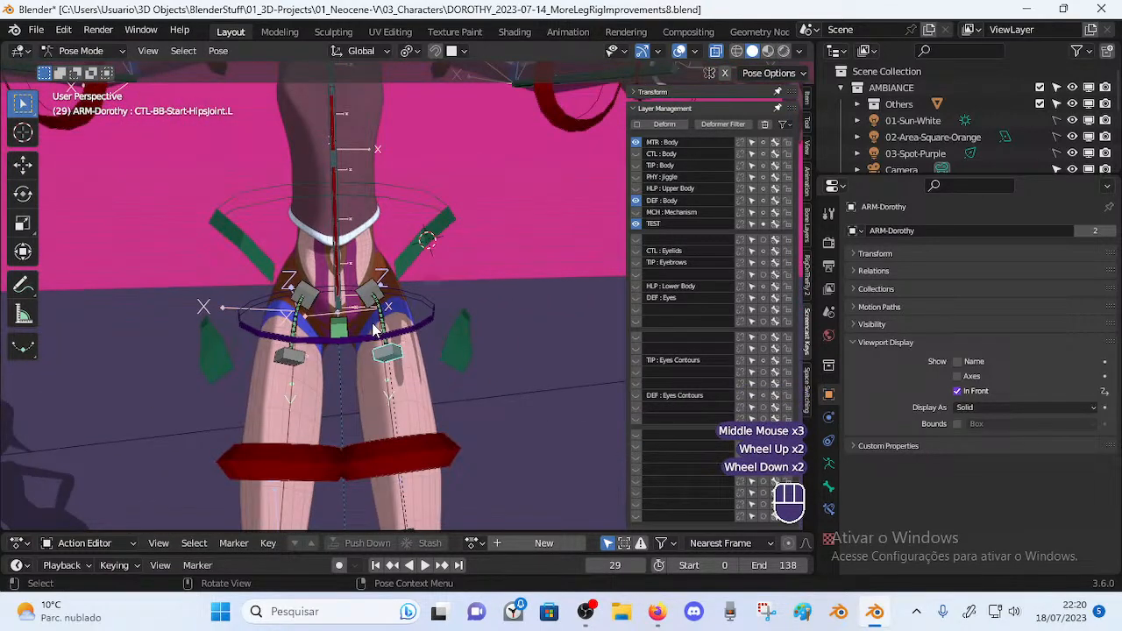
{"action": "mouse_move", "coordinate": [375, 329]}
{"action": "middle_mouse_down"}
{"action": "mouse_move", "coordinate": [368, 320]}
{"action": "mouse_move", "coordinate": [390, 320]}
{"action": "mouse_move", "coordinate": [206, 324]}
{"action": "mouse_move", "coordinate": [414, 335]}
{"action": "mouse_move", "coordinate": [203, 328]}
{"action": "mouse_move", "coordinate": [388, 340]}
{"action": "middle_mouse_up"}
{"action": "scroll", "coordinate": [392, 321], "scroll_direction": "up", "scroll_amount": 1}
{"action": "scroll", "coordinate": [392, 320], "scroll_direction": "up", "scroll_amount": 1}
{"action": "scroll", "coordinate": [380, 317], "scroll_direction": "down", "scroll_amount": 2}
{"action": "scroll", "coordinate": [404, 333], "scroll_direction": "up", "scroll_amount": 3}
{"action": "scroll", "coordinate": [414, 335], "scroll_direction": "down", "scroll_amount": 1}
{"action": "scroll", "coordinate": [386, 339], "scroll_direction": "up", "scroll_amount": 2}
{"action": "middle_click_drag", "start_coordinate": [315, 306], "coordinate": [440, 324]}
{"action": "scroll", "coordinate": [405, 324], "scroll_direction": "down", "scroll_amount": 2}
{"action": "scroll", "coordinate": [220, 309], "scroll_direction": "up", "scroll_amount": 2}
{"action": "scroll", "coordinate": [263, 317], "scroll_direction": "down", "scroll_amount": 2}
{"action": "scroll", "coordinate": [328, 333], "scroll_direction": "up", "scroll_amount": 2}
{"action": "scroll", "coordinate": [406, 328], "scroll_direction": "up", "scroll_amount": 1}
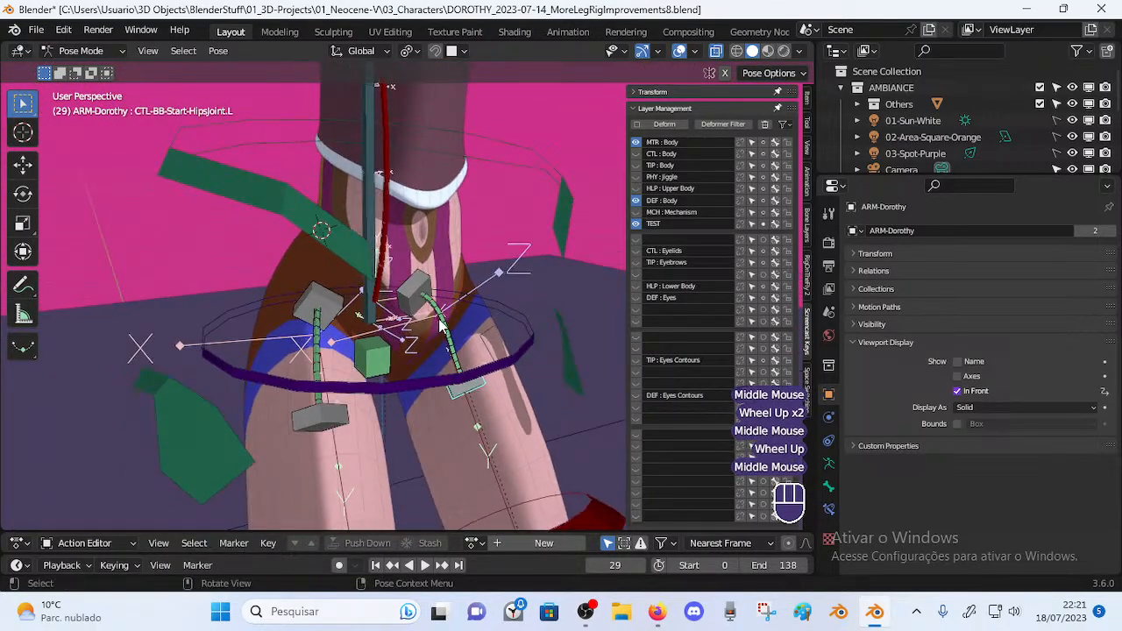
{"action": "scroll", "coordinate": [441, 324], "scroll_direction": "down", "scroll_amount": 2}
{"action": "scroll", "coordinate": [421, 316], "scroll_direction": "up", "scroll_amount": 2}
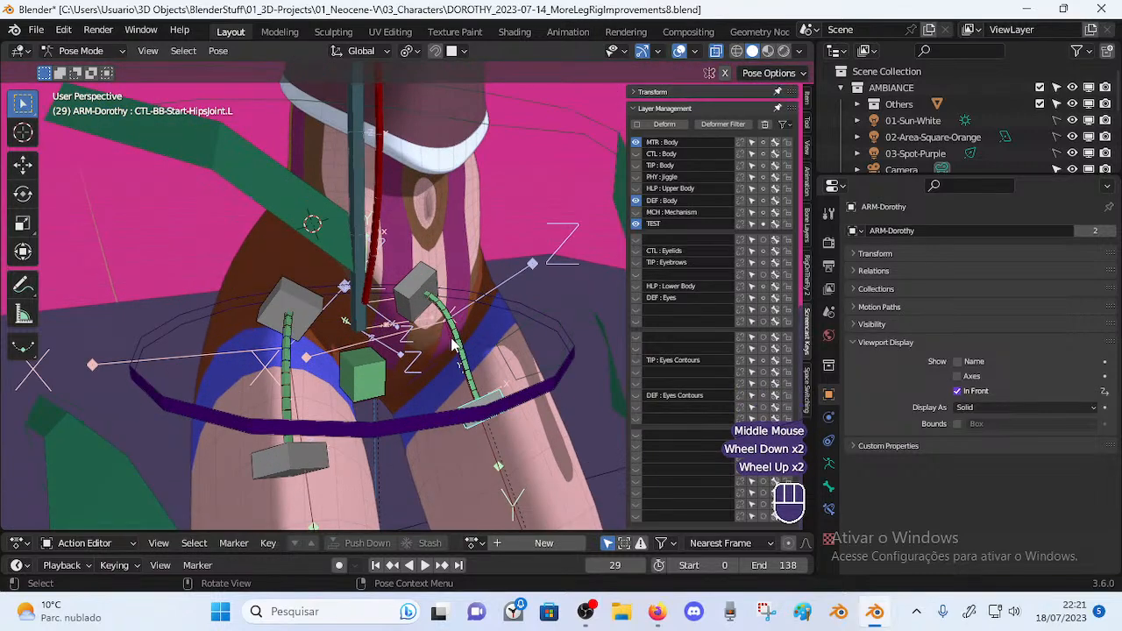
{"action": "scroll", "coordinate": [445, 344], "scroll_direction": "down", "scroll_amount": 2}
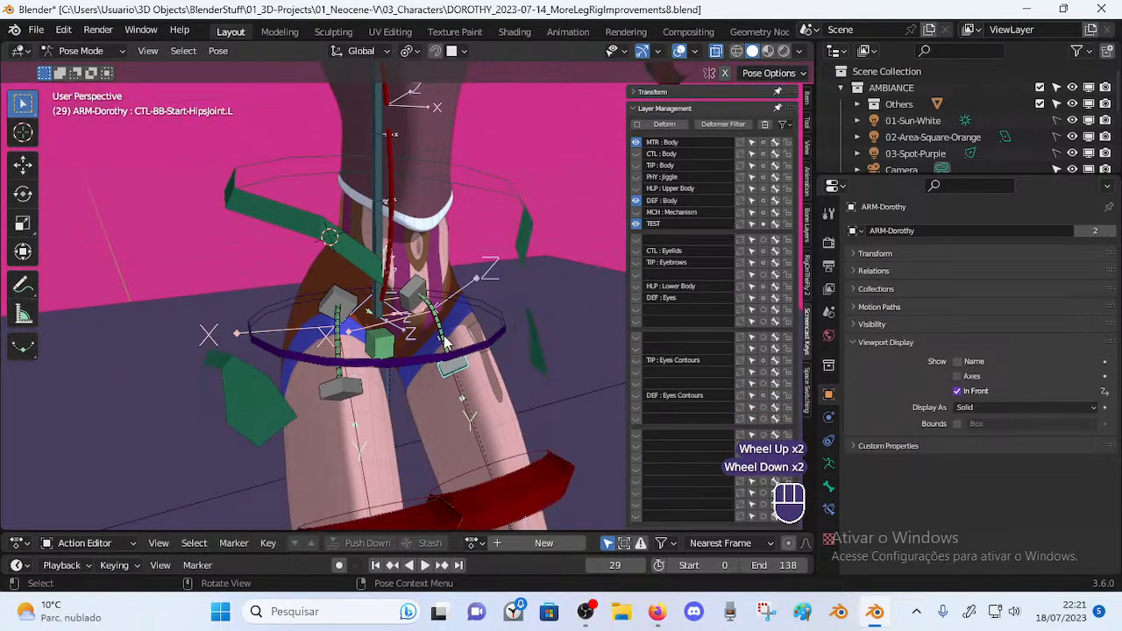
Compare the left and right hip joint bendy bones and the central joint bone from several angles around the pelvis
{"action": "middle_click_drag", "start_coordinate": [443, 341], "coordinate": [377, 333]}
{"action": "scroll", "coordinate": [263, 329], "scroll_direction": "up", "scroll_amount": 1}
{"action": "middle_click_drag", "start_coordinate": [263, 329], "coordinate": [393, 350]}
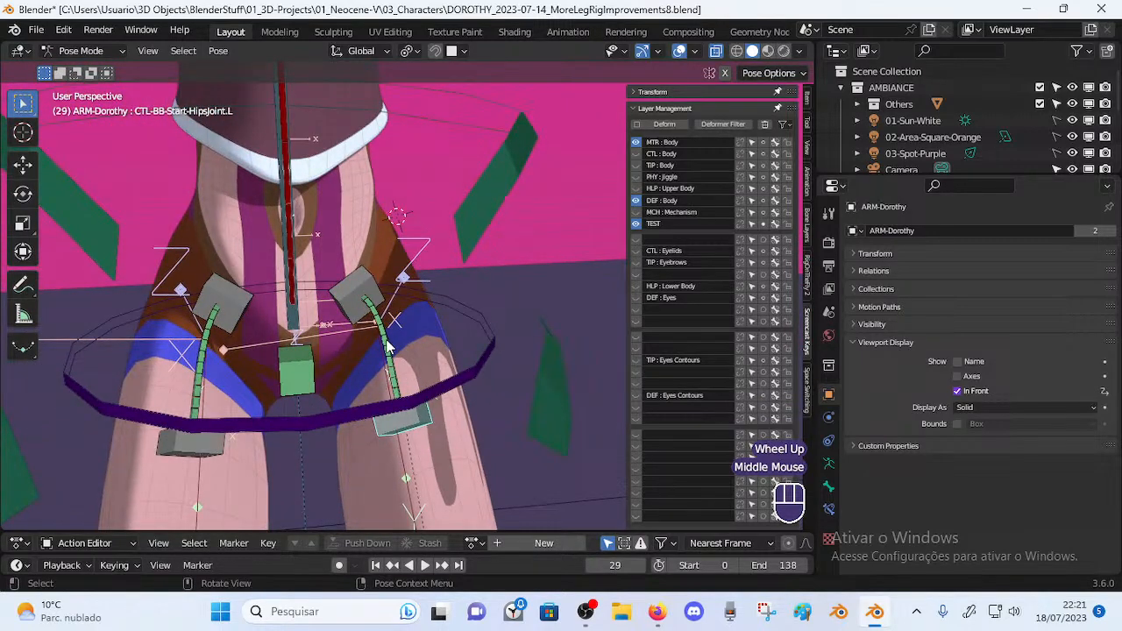
{"action": "scroll", "coordinate": [389, 347], "scroll_direction": "down", "scroll_amount": 1}
{"action": "middle_click_drag", "start_coordinate": [388, 347], "coordinate": [419, 342]}
{"action": "scroll", "coordinate": [419, 341], "scroll_direction": "up", "scroll_amount": 2}
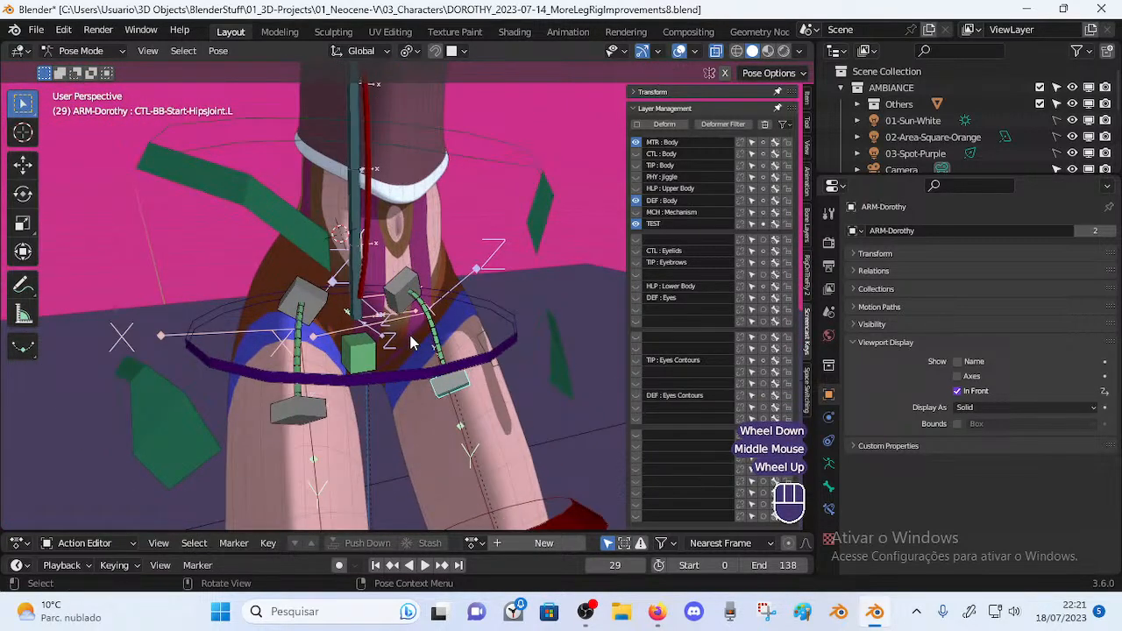
{"action": "scroll", "coordinate": [419, 342], "scroll_direction": "up", "scroll_amount": 1}
{"action": "scroll", "coordinate": [419, 341], "scroll_direction": "down", "scroll_amount": 2}
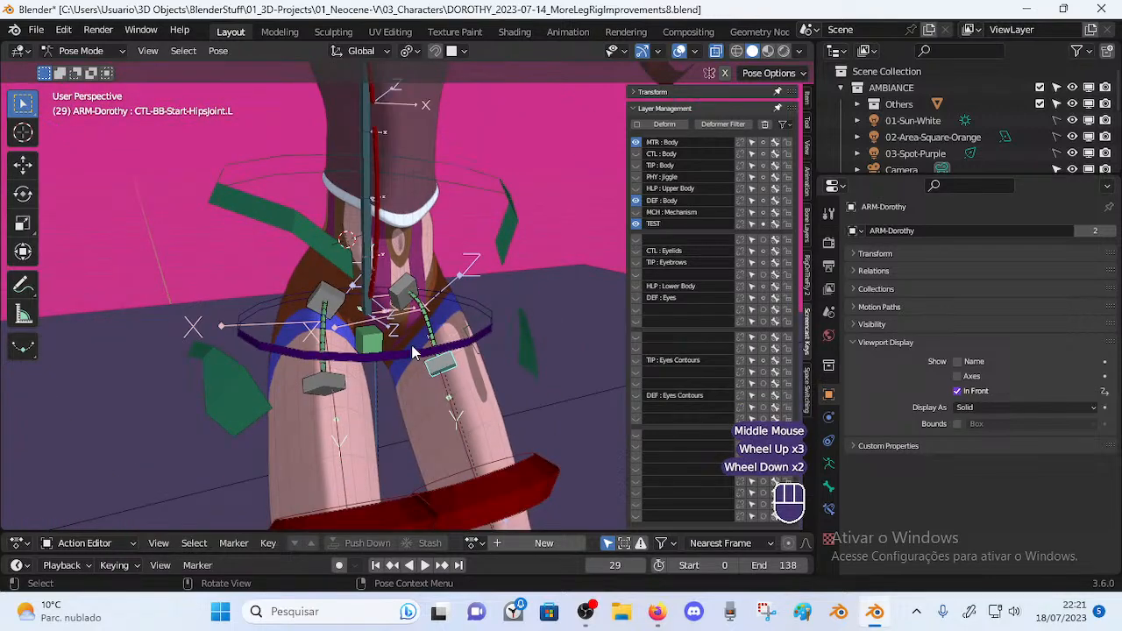
{"action": "scroll", "coordinate": [467, 362], "scroll_direction": "down", "scroll_amount": 1}
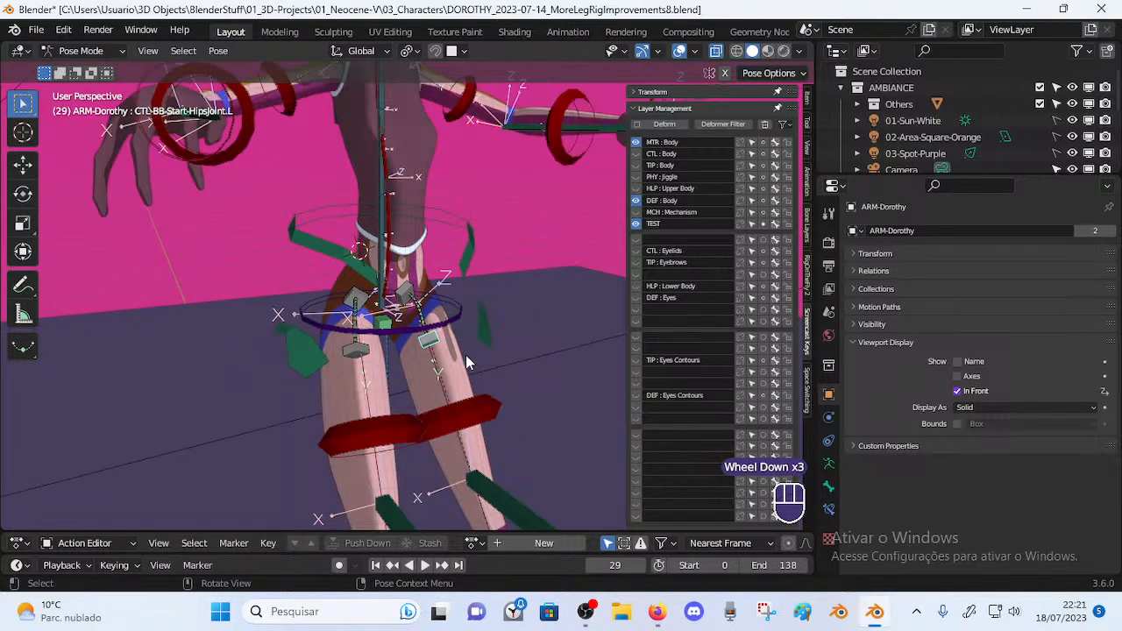
{"action": "scroll", "coordinate": [448, 343], "scroll_direction": "up", "scroll_amount": 2}
{"action": "middle_click_drag", "start_coordinate": [521, 372], "coordinate": [378, 363]}
{"action": "scroll", "coordinate": [252, 355], "scroll_direction": "down", "scroll_amount": 1}
{"action": "scroll", "coordinate": [405, 372], "scroll_direction": "up", "scroll_amount": 1}
{"action": "scroll", "coordinate": [377, 363], "scroll_direction": "down", "scroll_amount": 1}
{"action": "scroll", "coordinate": [381, 366], "scroll_direction": "up", "scroll_amount": 2}
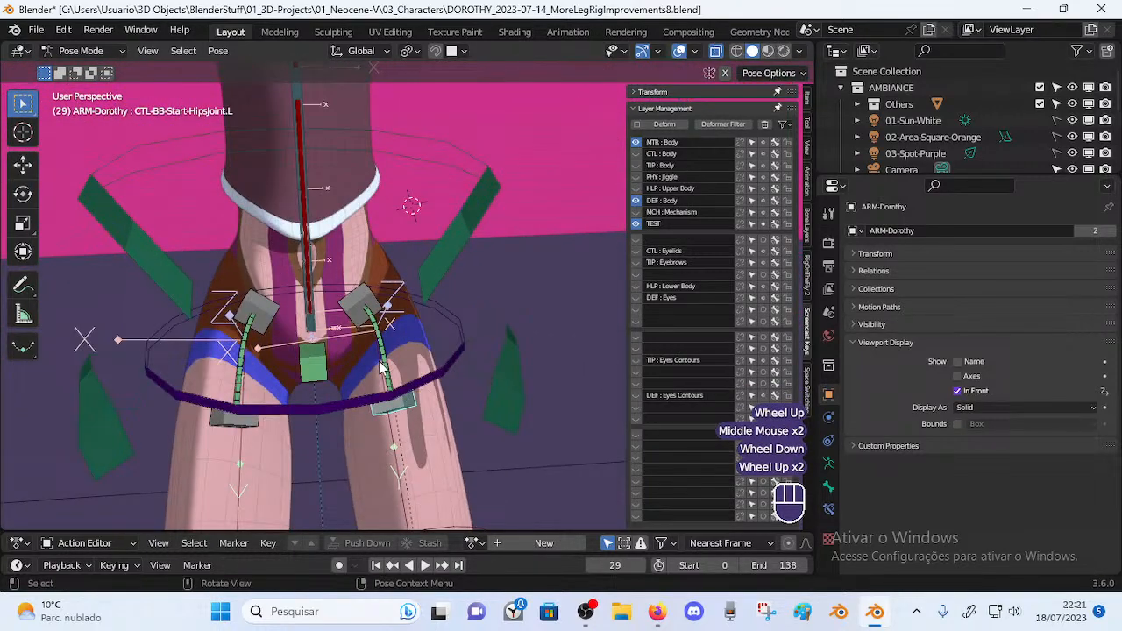
{"action": "scroll", "coordinate": [379, 366], "scroll_direction": "down", "scroll_amount": 2}
{"action": "middle_click_drag", "start_coordinate": [380, 366], "coordinate": [390, 353]}
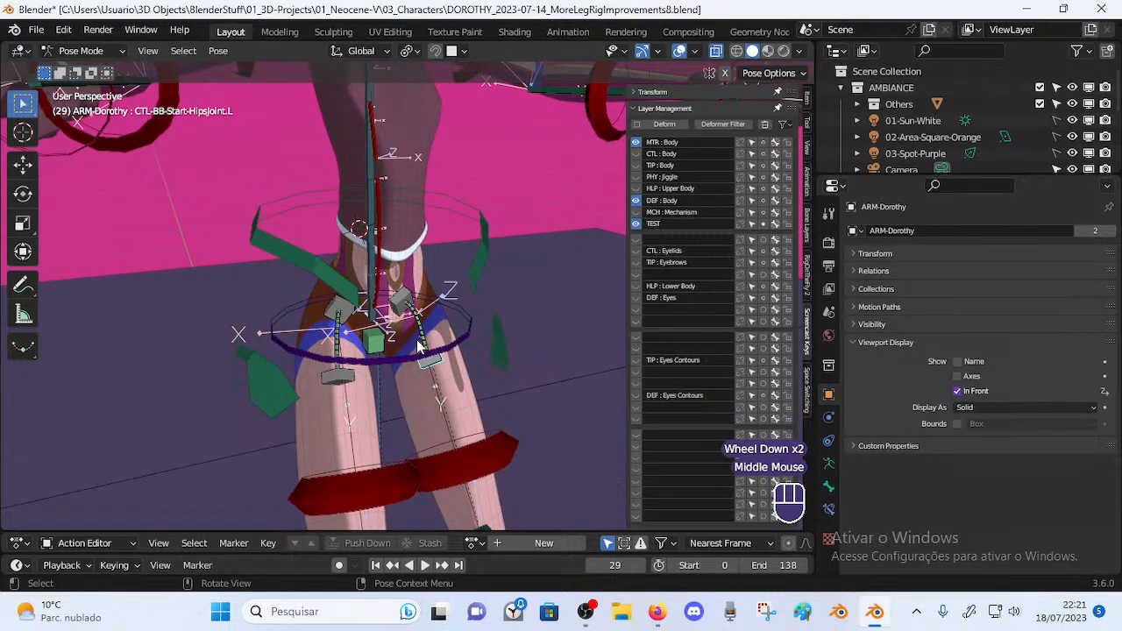
{"action": "scroll", "coordinate": [423, 346], "scroll_direction": "up", "scroll_amount": 2}
{"action": "scroll", "coordinate": [425, 346], "scroll_direction": "down", "scroll_amount": 1}
{"action": "middle_click_drag", "start_coordinate": [401, 345], "coordinate": [224, 344]}
{"action": "scroll", "coordinate": [228, 342], "scroll_direction": "up", "scroll_amount": 2}
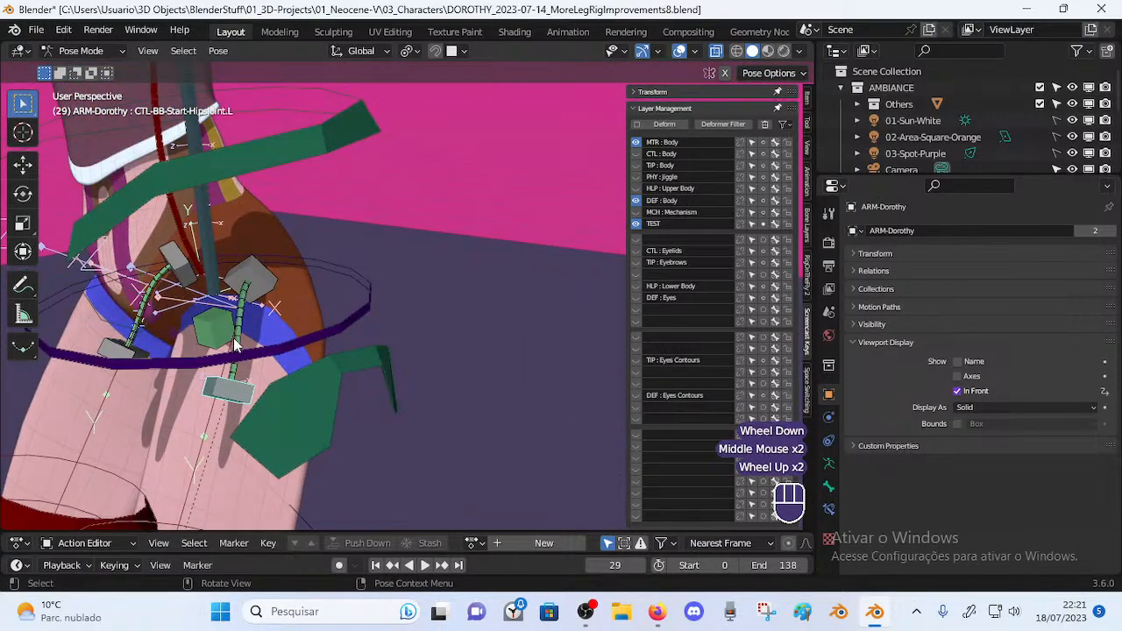
{"action": "scroll", "coordinate": [238, 340], "scroll_direction": "down", "scroll_amount": 2}
{"action": "scroll", "coordinate": [263, 340], "scroll_direction": "up", "scroll_amount": 1}
{"action": "middle_click_drag", "start_coordinate": [266, 340], "coordinate": [411, 347]}
{"action": "scroll", "coordinate": [437, 320], "scroll_direction": "down", "scroll_amount": 1}
{"action": "scroll", "coordinate": [350, 300], "scroll_direction": "up", "scroll_amount": 1}
{"action": "middle_click_drag", "start_coordinate": [318, 366], "coordinate": [355, 340]}
{"action": "scroll", "coordinate": [333, 350], "scroll_direction": "down", "scroll_amount": 1}
{"action": "scroll", "coordinate": [443, 331], "scroll_direction": "down", "scroll_amount": 2}
{"action": "scroll", "coordinate": [412, 335], "scroll_direction": "up", "scroll_amount": 2}
{"action": "scroll", "coordinate": [289, 346], "scroll_direction": "up", "scroll_amount": 2}
{"action": "scroll", "coordinate": [307, 349], "scroll_direction": "down", "scroll_amount": 2}
{"action": "scroll", "coordinate": [271, 340], "scroll_direction": "up", "scroll_amount": 2}
{"action": "scroll", "coordinate": [249, 340], "scroll_direction": "down", "scroll_amount": 1}
{"action": "scroll", "coordinate": [324, 324], "scroll_direction": "down", "scroll_amount": 2}
{"action": "scroll", "coordinate": [358, 341], "scroll_direction": "up", "scroll_amount": 2}
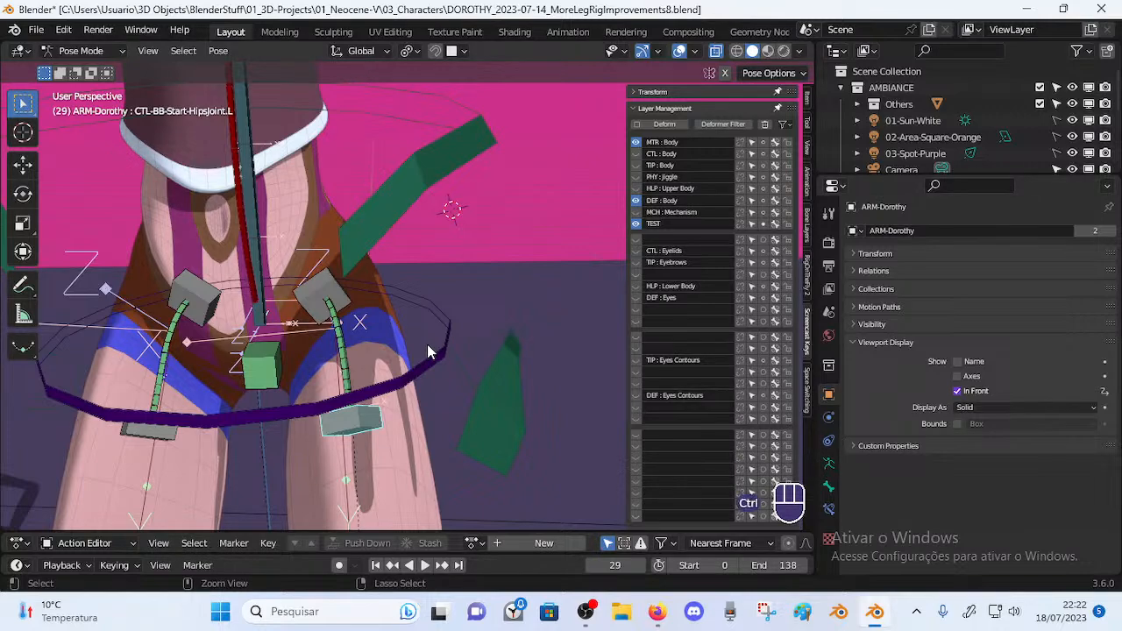
Switch the armature to Object Mode, check the live stream page in Firefox's YouTube Studio, and return to Blender
{"action": "key", "text": "ctrl+Tab"}
{"action": "left_click", "coordinate": [656, 611]}
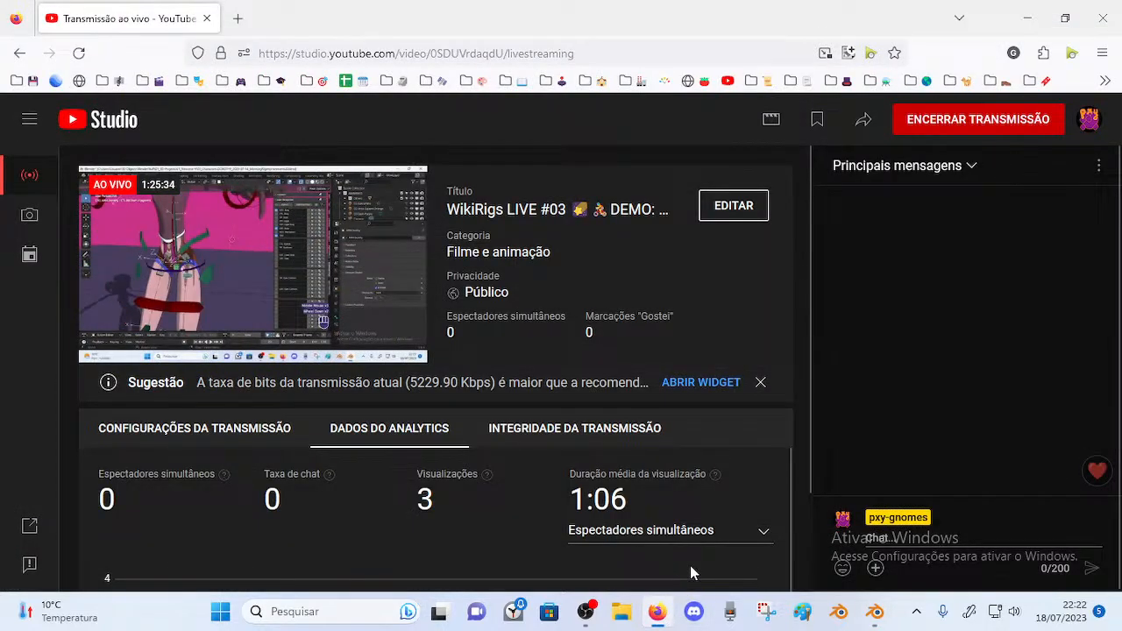
{"action": "left_click", "coordinate": [874, 612]}
{"action": "middle_click_drag", "start_coordinate": [372, 398], "coordinate": [365, 366]}
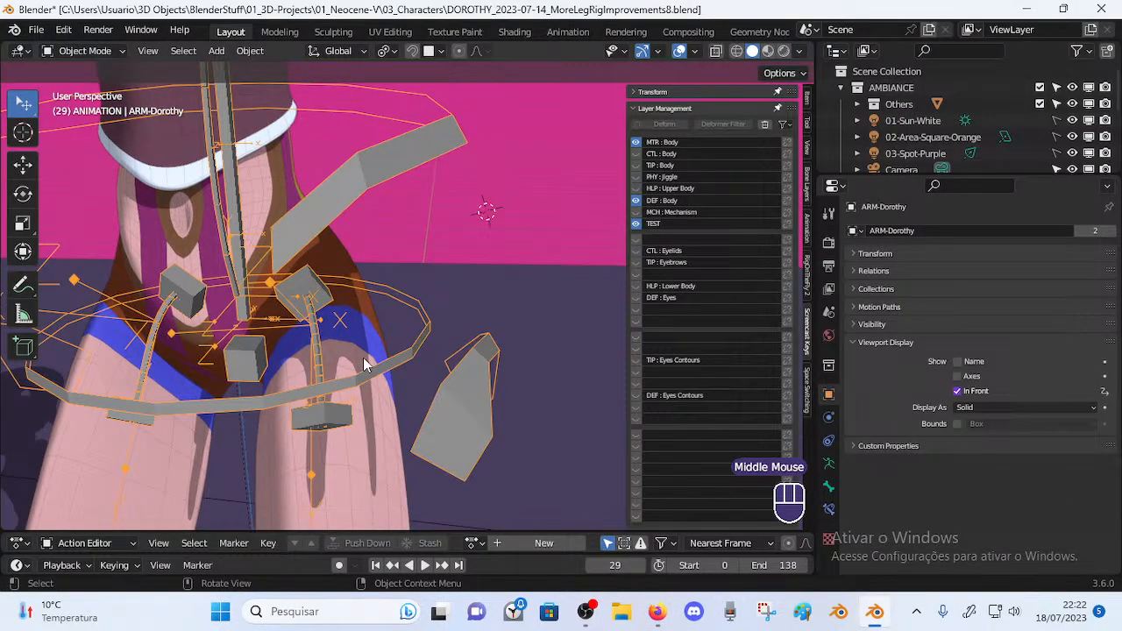
Return to Pose Mode and display the bone properties of CTL-BB-Start-HipsJoint.L
{"action": "left_click", "coordinate": [311, 309]}
{"action": "key", "text": "ctrl+Tab"}
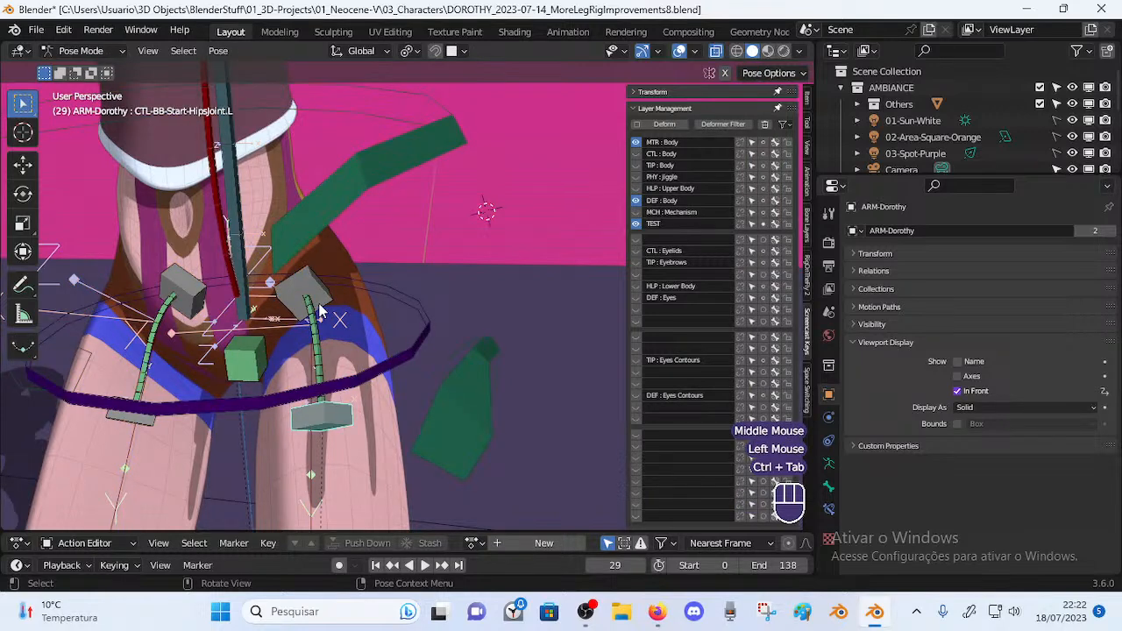
{"action": "left_click", "coordinate": [829, 465]}
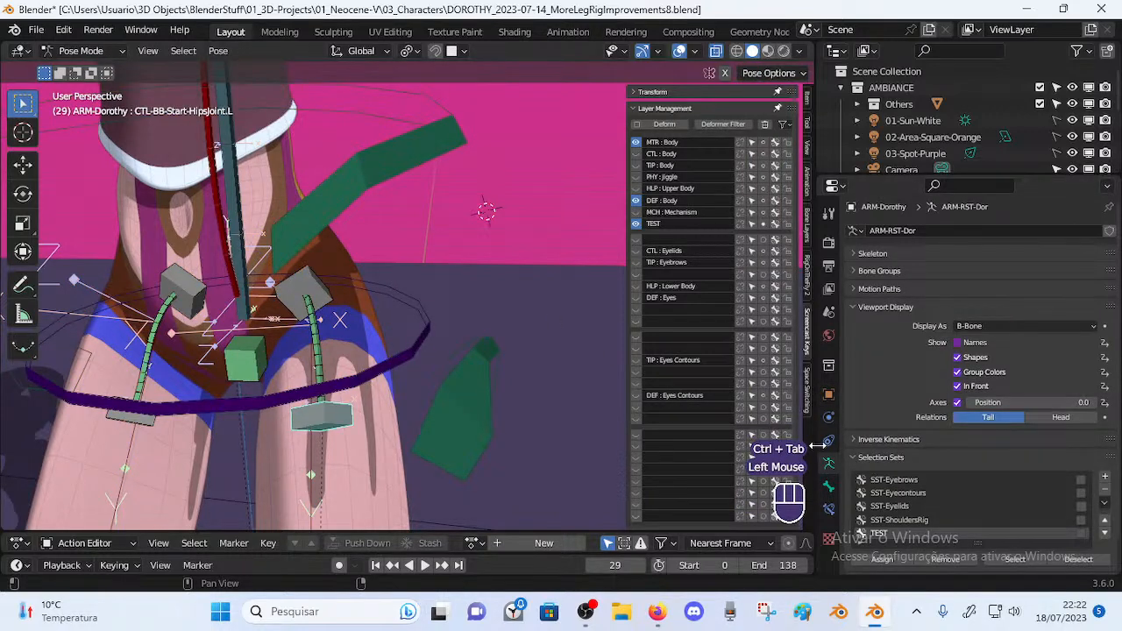
{"action": "left_click", "coordinate": [828, 491]}
{"action": "left_click", "coordinate": [828, 508]}
{"action": "left_click", "coordinate": [828, 487]}
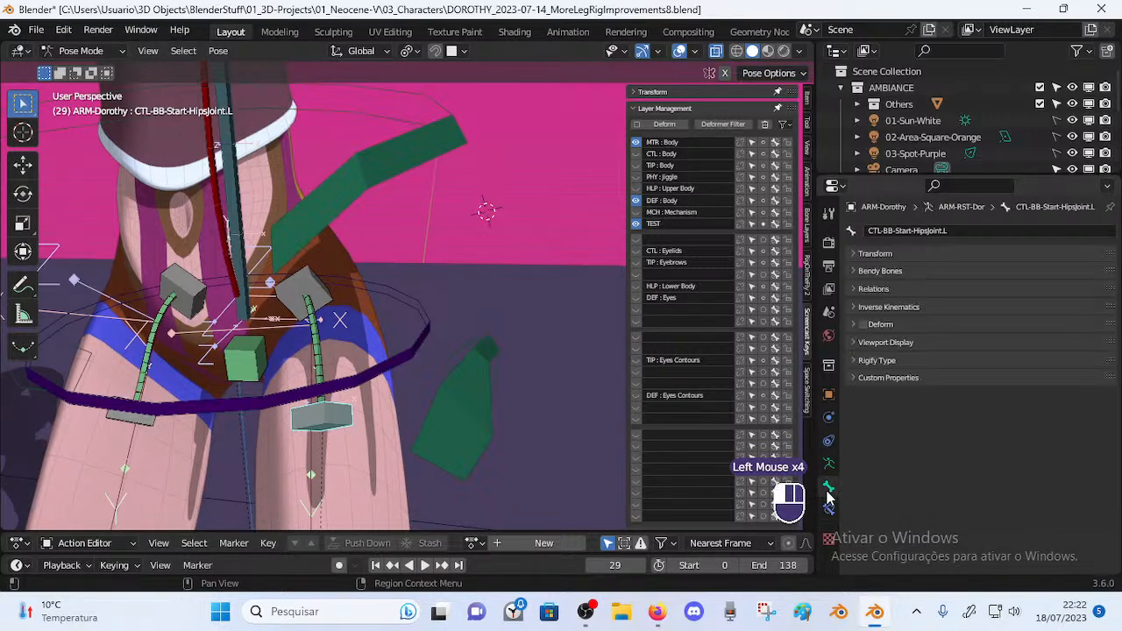
Switch to Object Mode and toggle the Deform option of CTL-BB-Start-HipsJoint.L on and off
{"action": "key", "text": "ctrl+Tab"}
{"action": "left_click", "coordinate": [321, 287]}
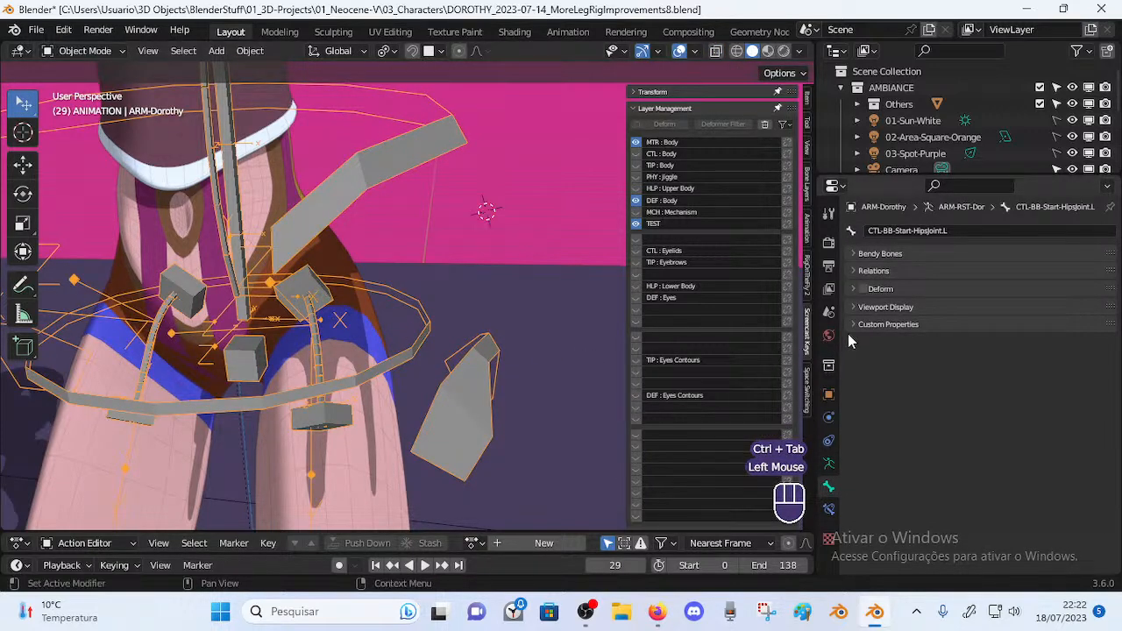
{"action": "right_click", "coordinate": [862, 288]}
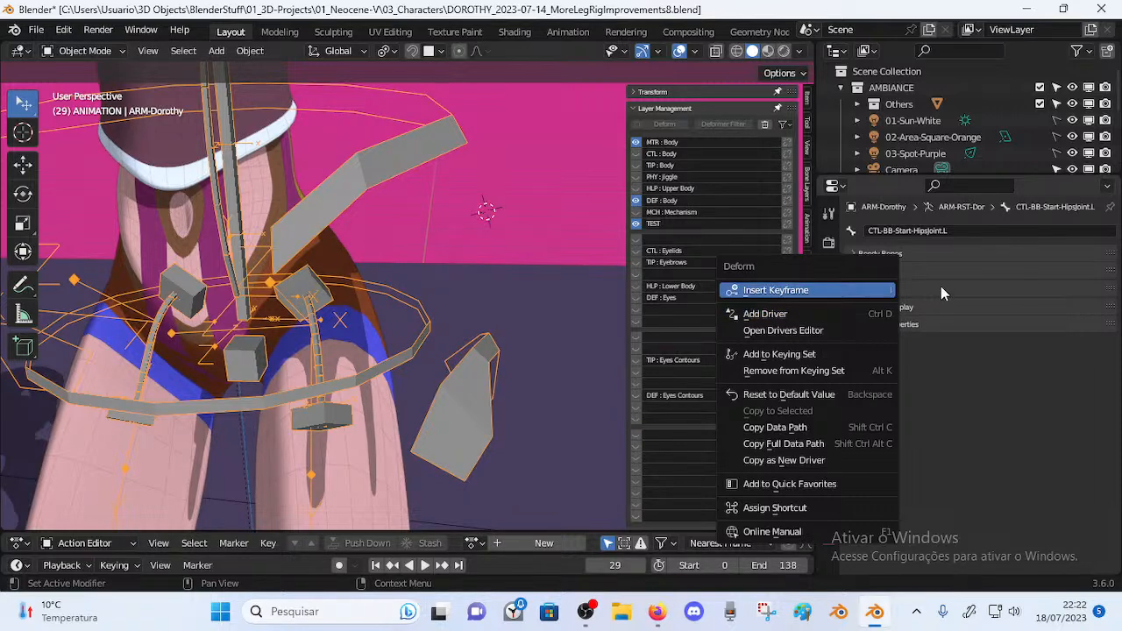
{"action": "left_click", "coordinate": [973, 357]}
{"action": "left_click", "coordinate": [862, 289]}
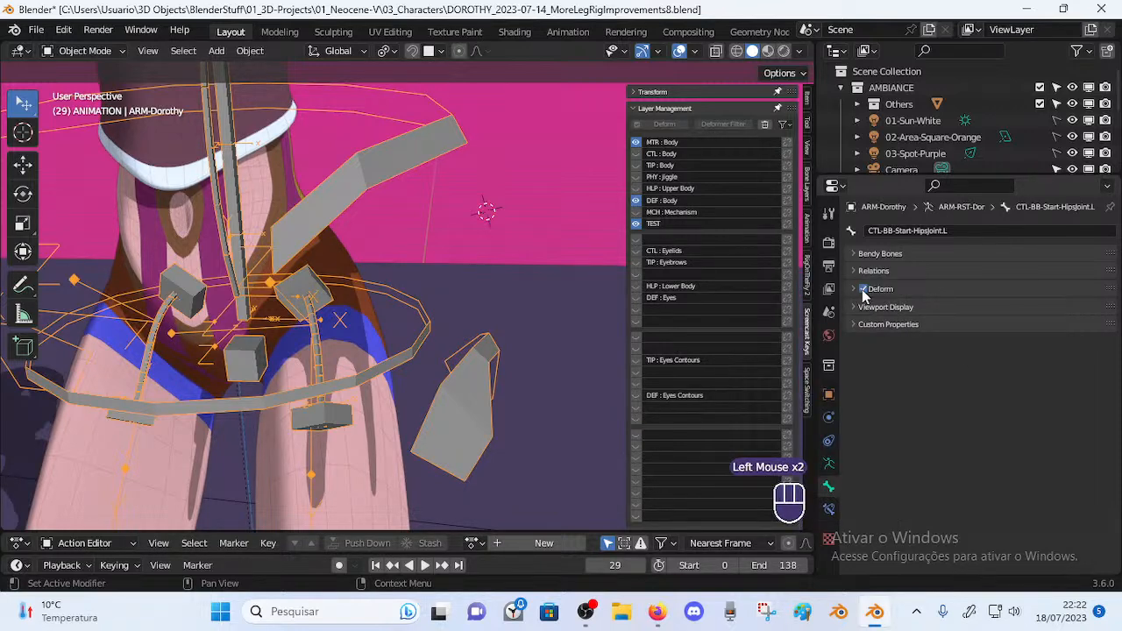
{"action": "left_click", "coordinate": [862, 289]}
Toggle Deform repeatedly for the left hip start control while viewing the body from the side to check its effect
{"action": "middle_click_drag", "start_coordinate": [491, 315], "coordinate": [289, 328]}
{"action": "left_click", "coordinate": [861, 290]}
{"action": "left_click", "coordinate": [861, 290]}
{"action": "scroll", "coordinate": [370, 302], "scroll_direction": "down", "scroll_amount": 2}
{"action": "middle_click_drag", "start_coordinate": [370, 302], "coordinate": [679, 295]}
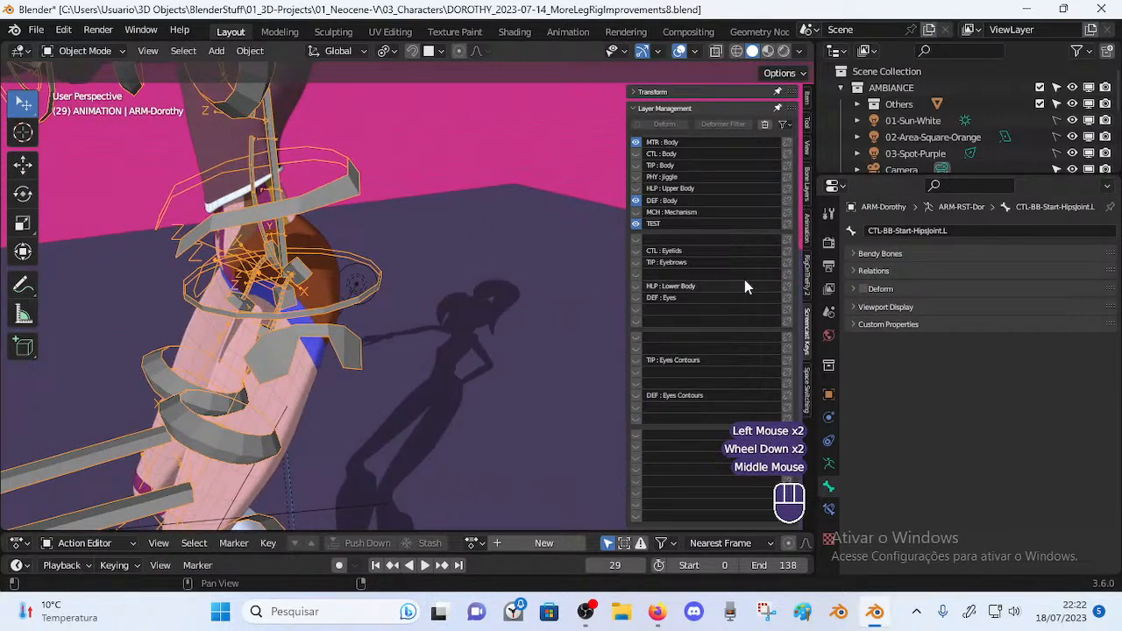
{"action": "left_click", "coordinate": [861, 290]}
{"action": "left_click", "coordinate": [862, 290]}
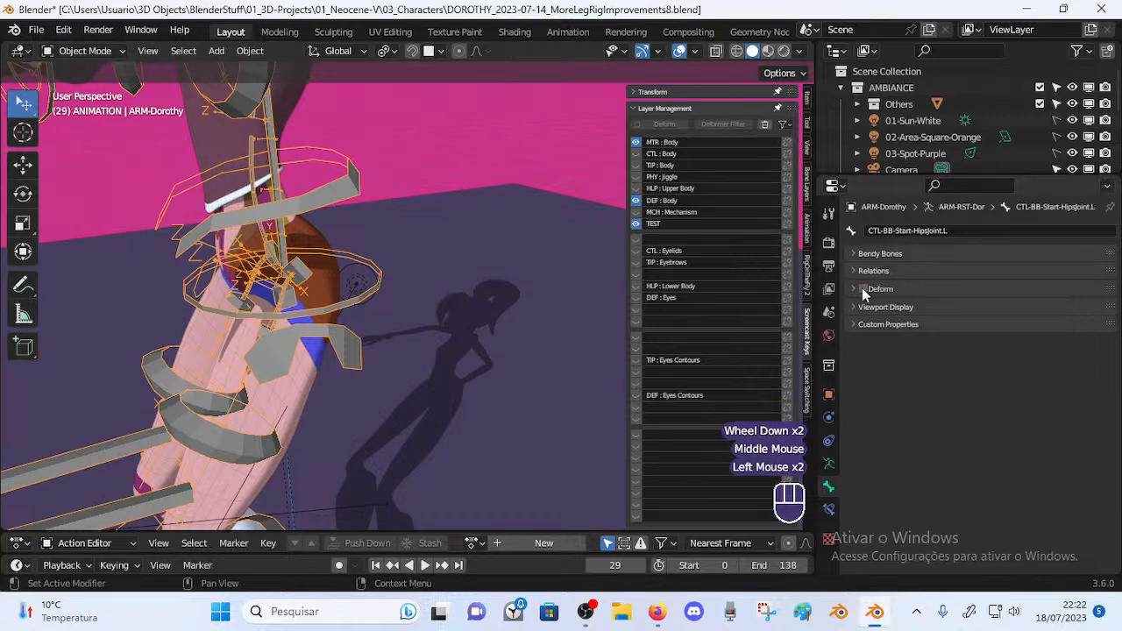
{"action": "left_click", "coordinate": [862, 290]}
{"action": "left_click", "coordinate": [861, 290]}
Expand the Deform settings of CTL-BB-Start-HipsJoint.L and enable Deform to inspect its envelope options
{"action": "scroll", "coordinate": [488, 309], "scroll_direction": "down", "scroll_amount": 1}
{"action": "middle_click_drag", "start_coordinate": [487, 308], "coordinate": [786, 246]}
{"action": "left_click", "coordinate": [855, 290]}
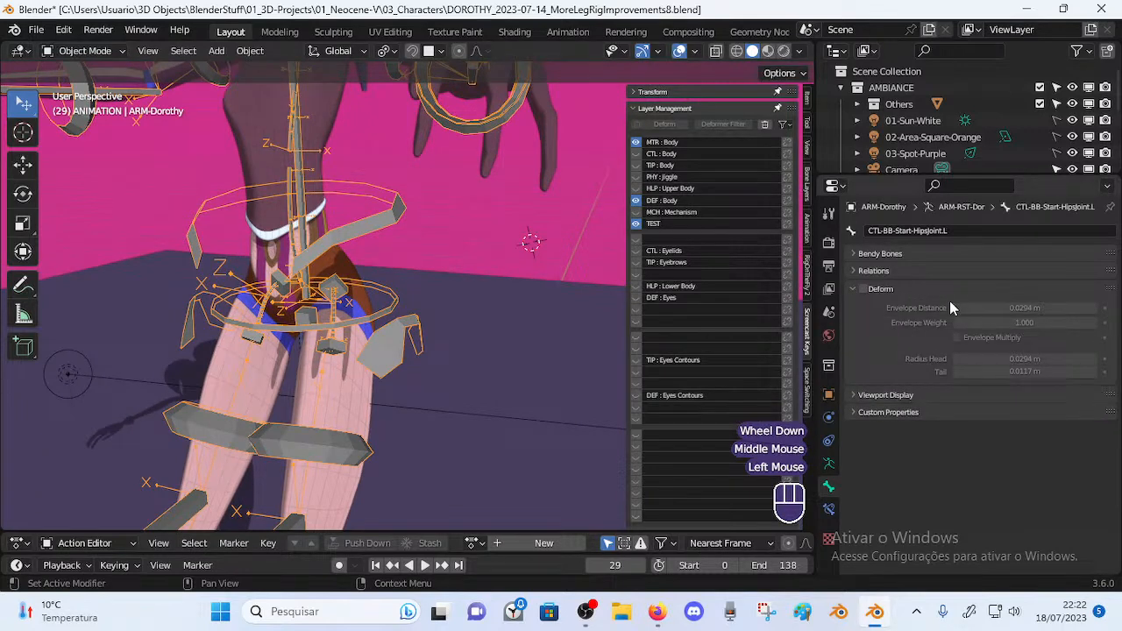
{"action": "left_click", "coordinate": [864, 290]}
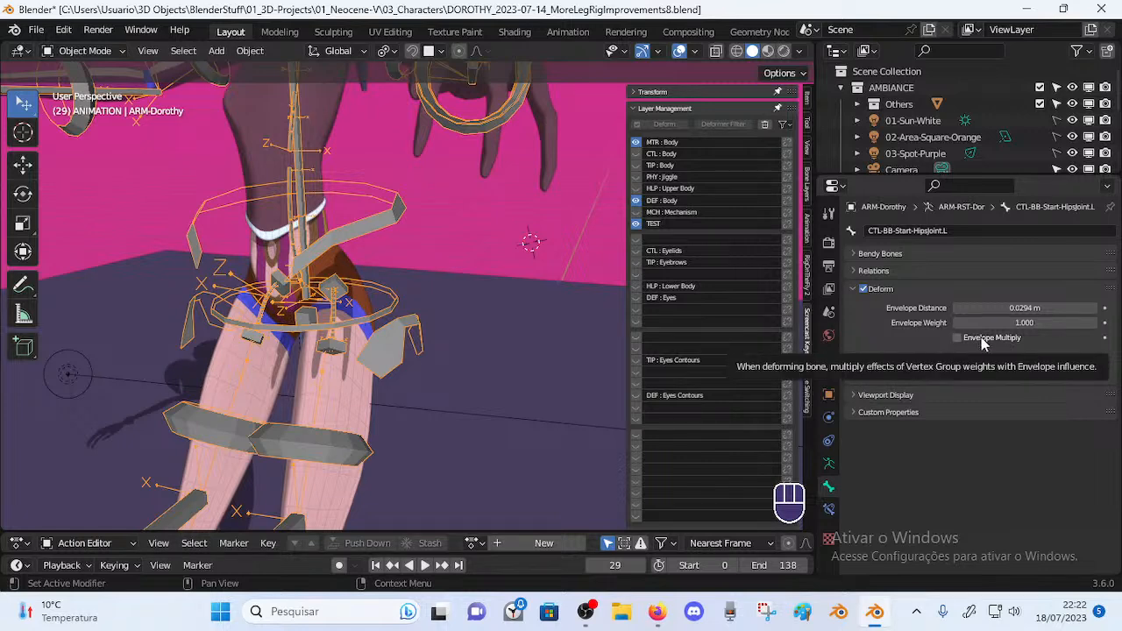
Disable Deform for CTL-BB-Start-HipsJoint.L, collapse its Deform settings and return to Pose Mode with that bone selected
{"action": "left_click", "coordinate": [864, 289]}
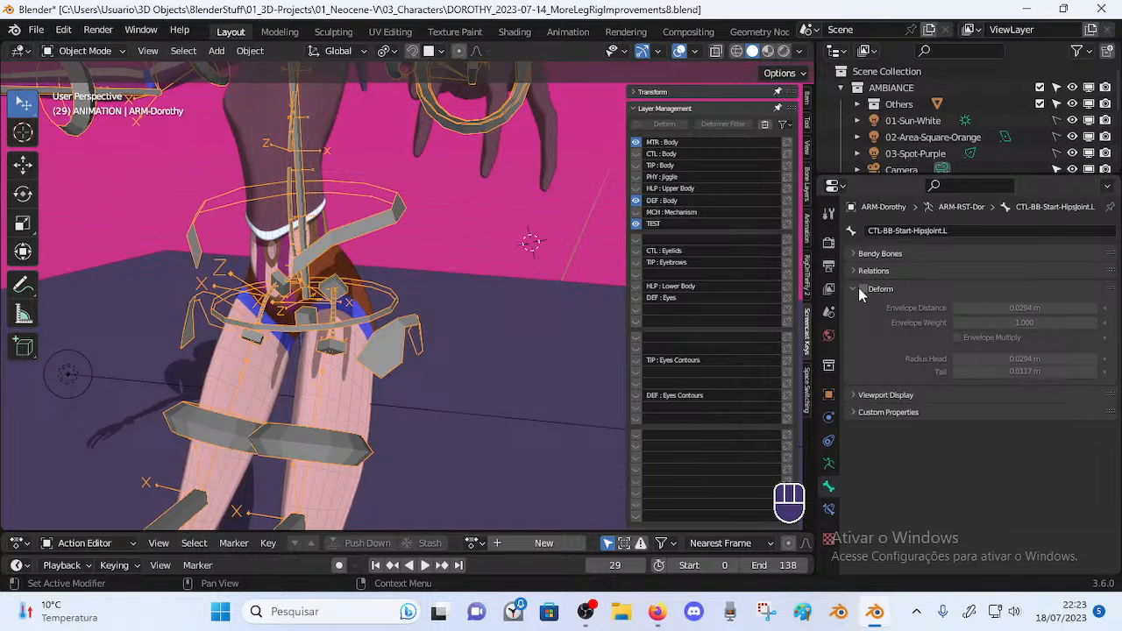
{"action": "left_click", "coordinate": [857, 290]}
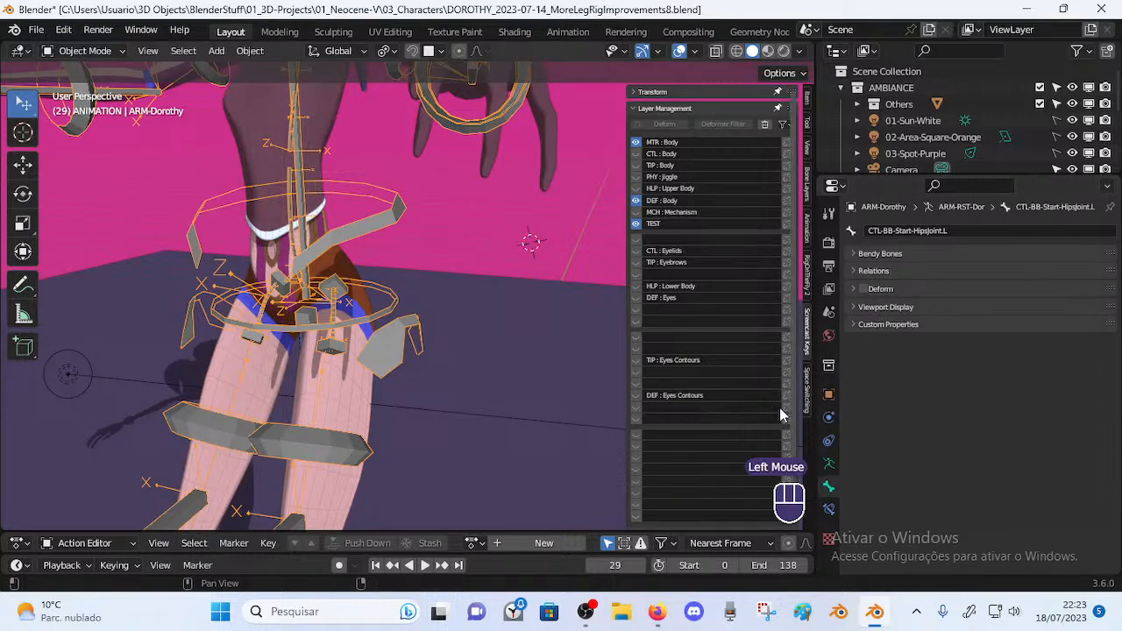
{"action": "left_click", "coordinate": [386, 253]}
{"action": "key", "text": "ctrl+Tab"}
{"action": "left_click", "coordinate": [370, 386]}
{"action": "left_click", "coordinate": [334, 349]}
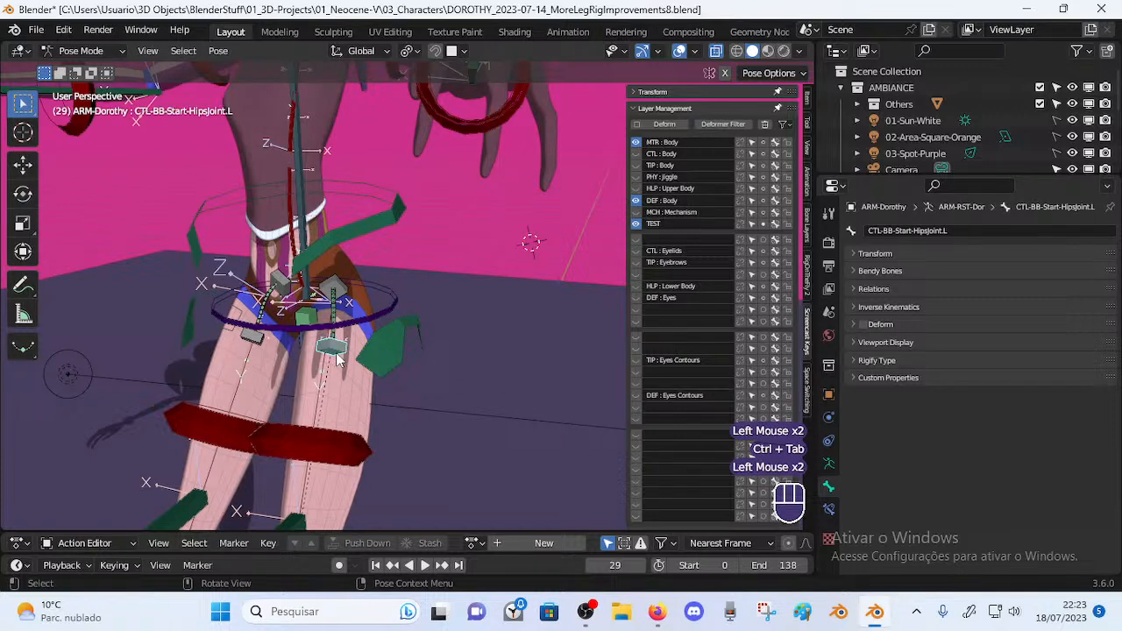
Show the bone constraints of CTL-BB-Start-HipsJoint.L and look through the constraint types that can be added
{"action": "left_click", "coordinate": [829, 509]}
{"action": "left_click", "coordinate": [888, 230]}
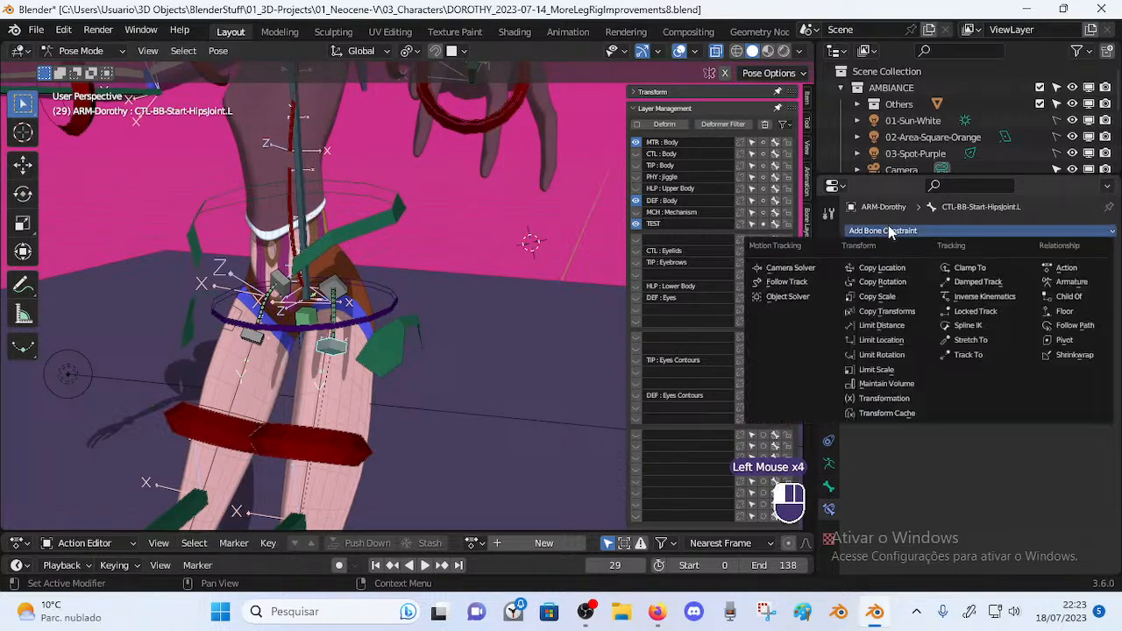
{"action": "key", "text": "Escape"}
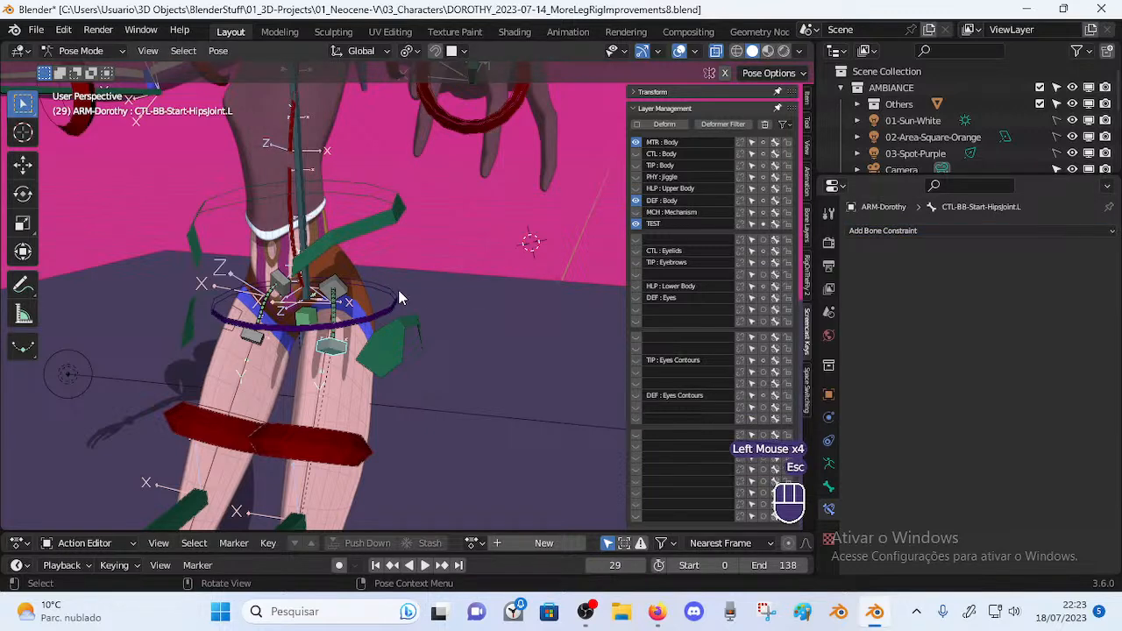
{"action": "scroll", "coordinate": [349, 357], "scroll_direction": "up", "scroll_amount": 2}
{"action": "left_click", "coordinate": [929, 230]}
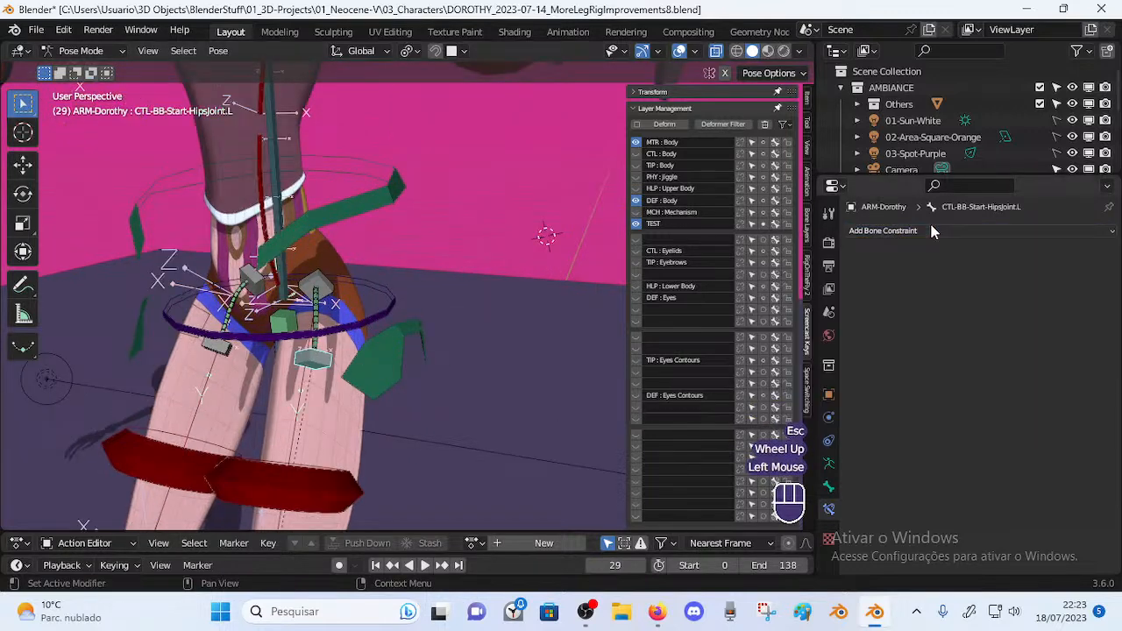
{"action": "left_click", "coordinate": [923, 231]}
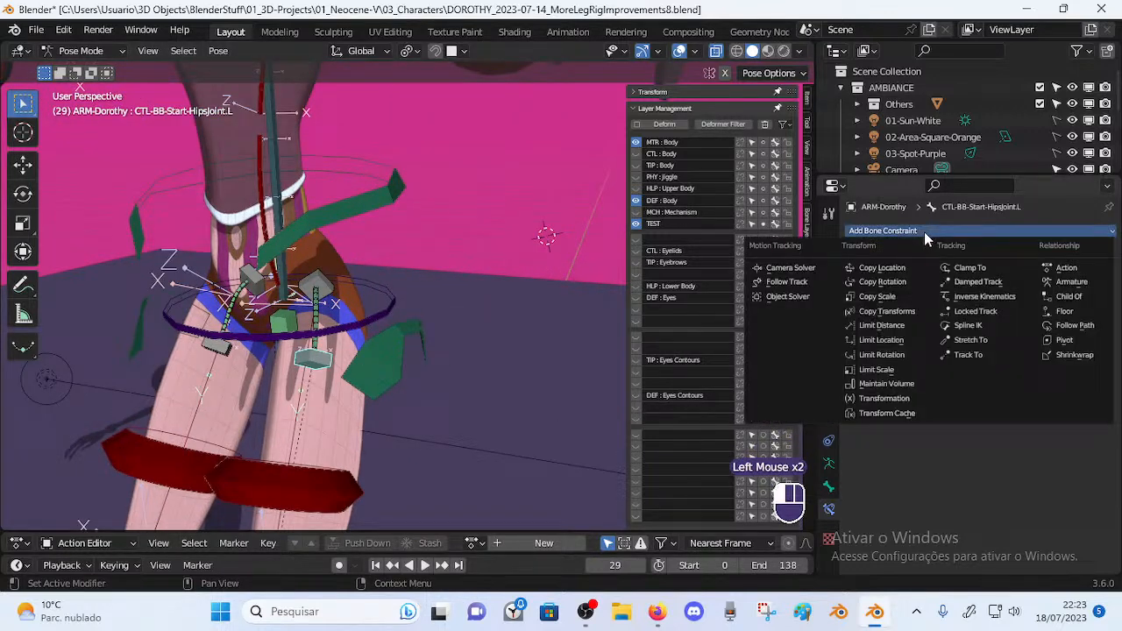
Switch to Object Mode and add a Vertex Weight Mix modifier to the 00_Body mesh
{"action": "key", "text": "ctrl+Tab"}
{"action": "left_click", "coordinate": [351, 418]}
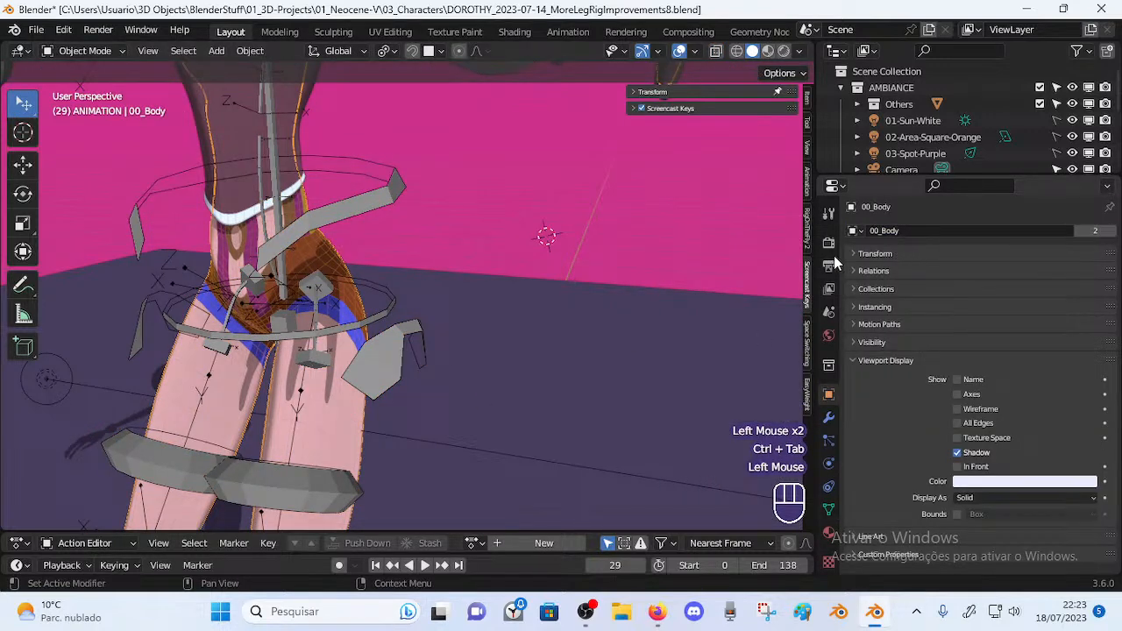
{"action": "left_click", "coordinate": [827, 417]}
{"action": "left_click", "coordinate": [858, 271]}
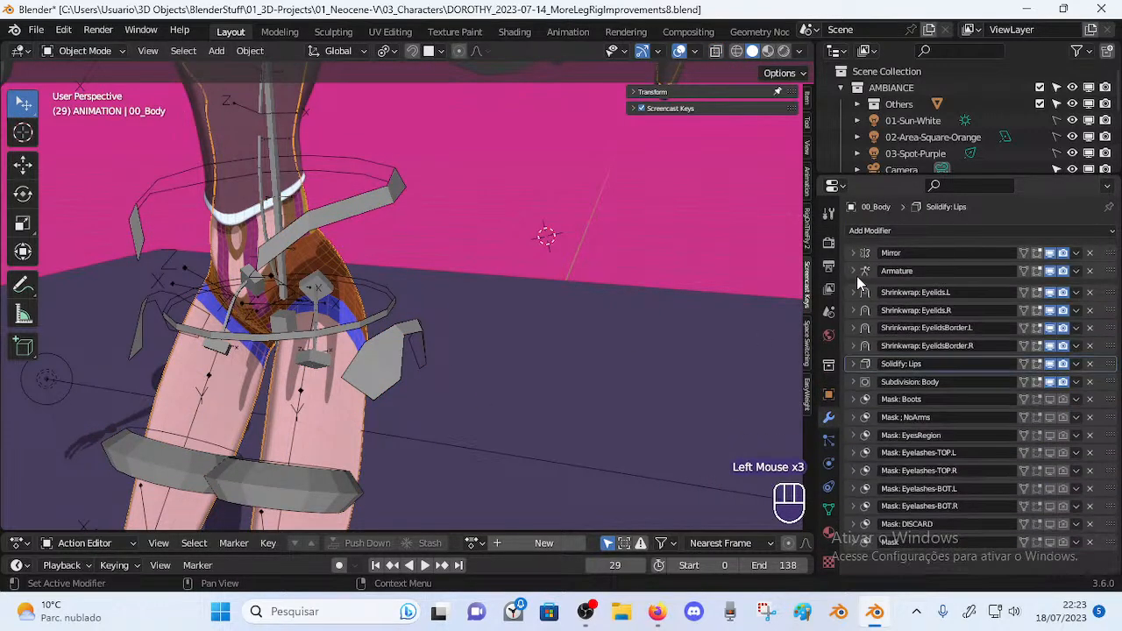
{"action": "left_click", "coordinate": [881, 231]}
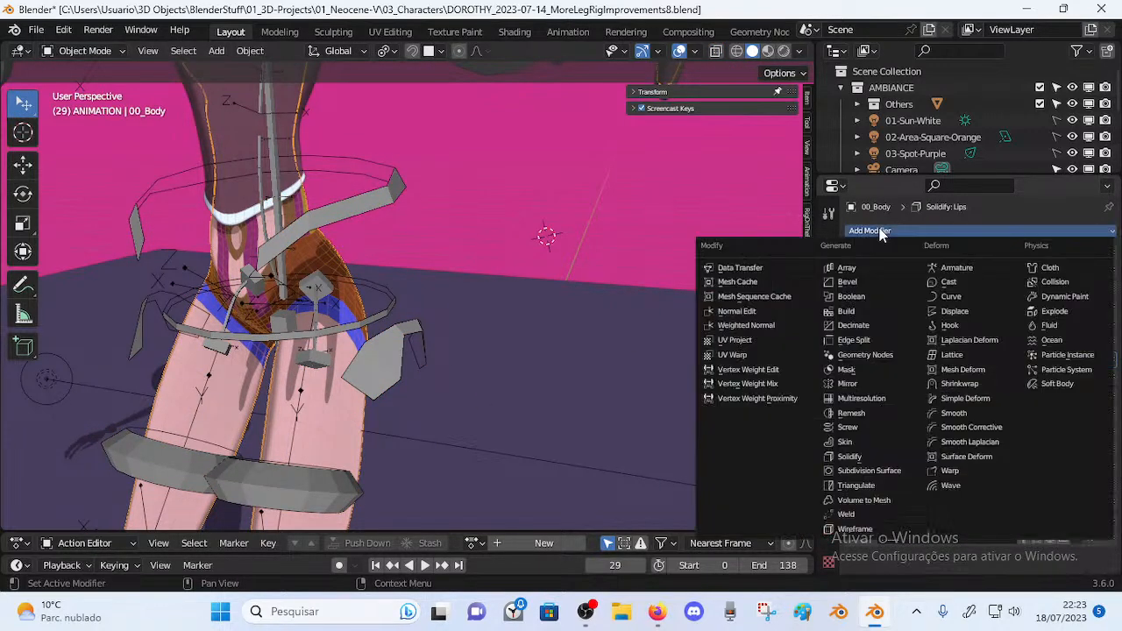
{"action": "left_click", "coordinate": [780, 386]}
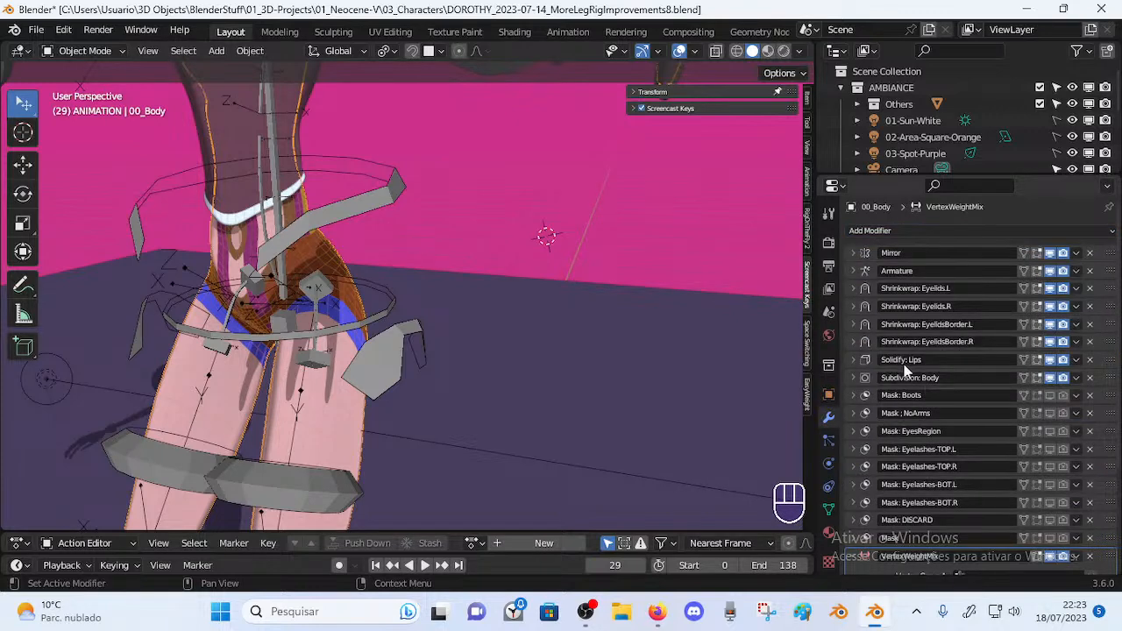
{"action": "scroll", "coordinate": [885, 360], "scroll_direction": "down", "scroll_amount": 3}
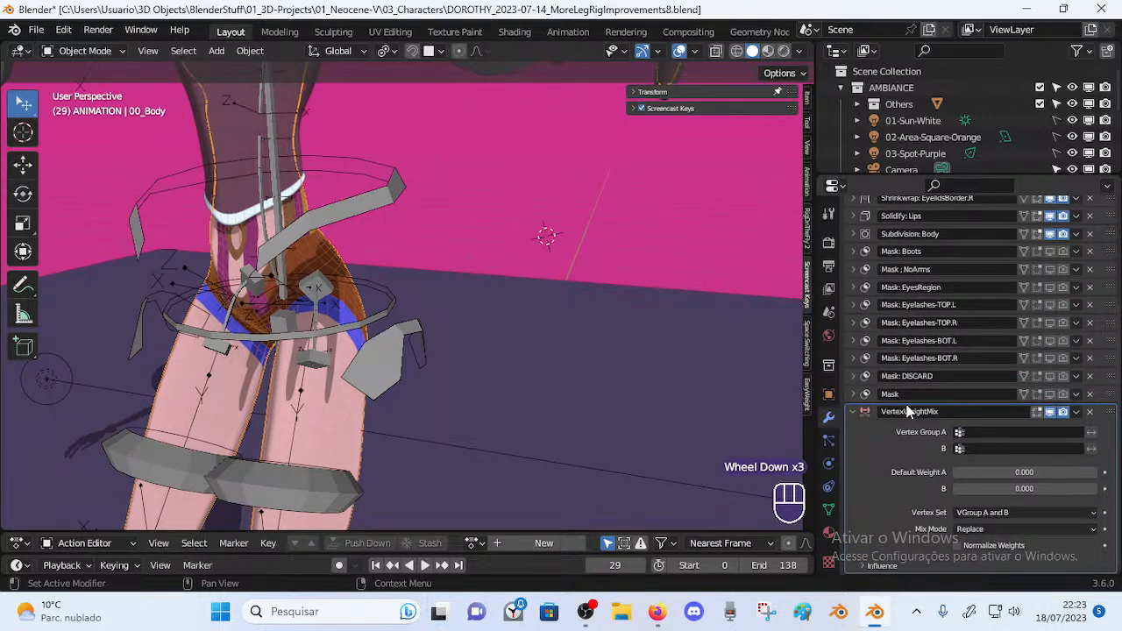
Examine the Vertex Group A and B choices of the Vertex Weight Mix modifier without assigning any group
{"action": "left_click", "coordinate": [999, 432]}
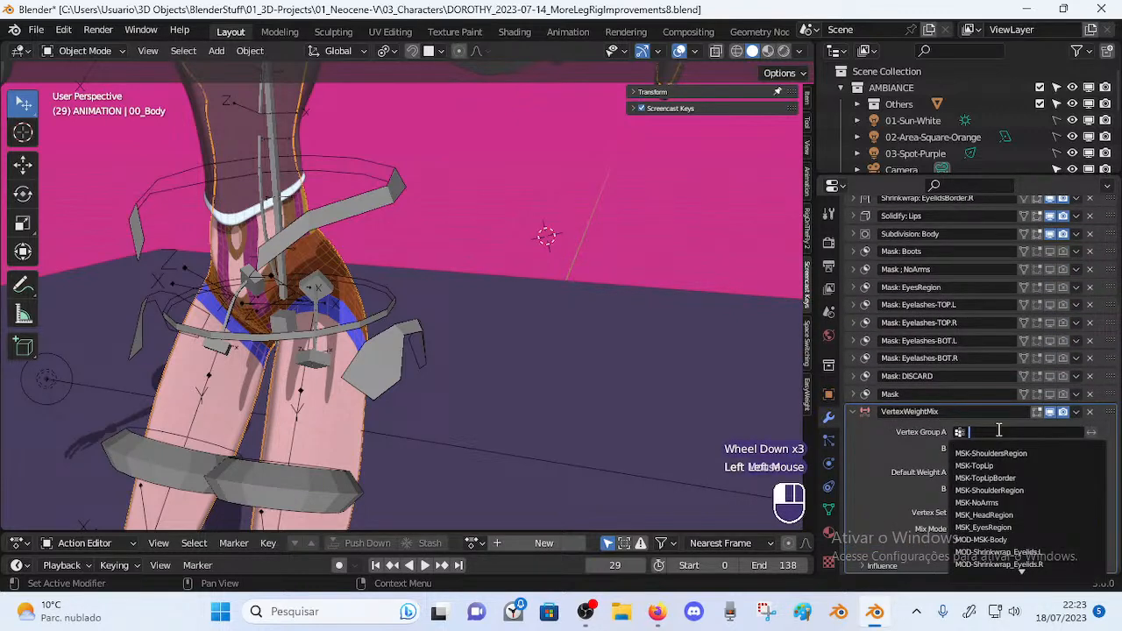
{"action": "left_click", "coordinate": [1010, 433]}
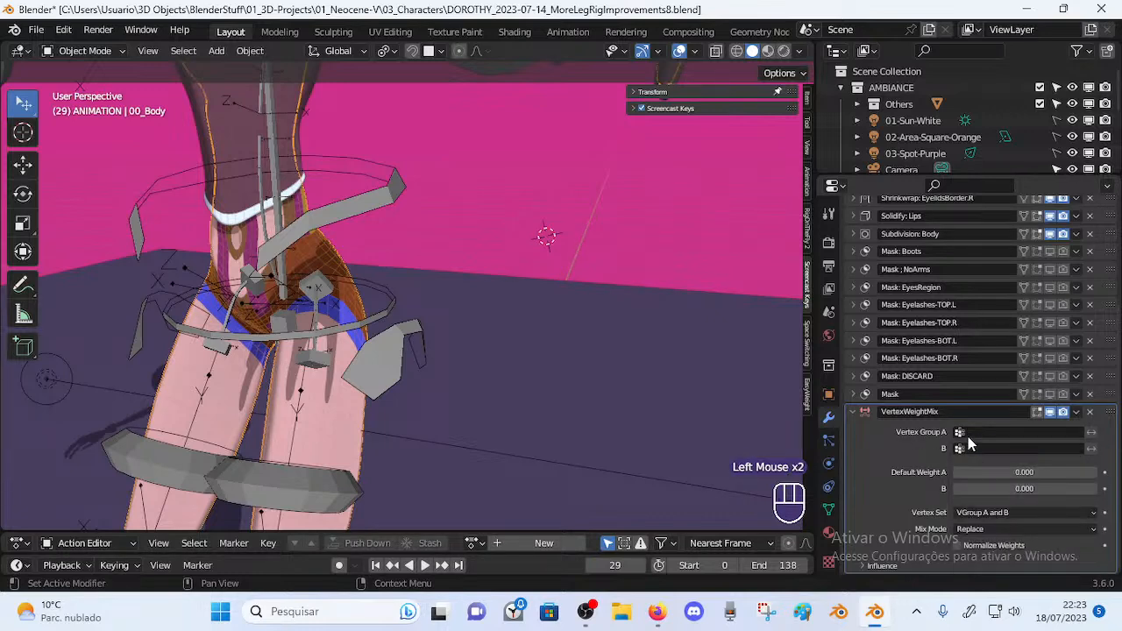
{"action": "left_click", "coordinate": [971, 434]}
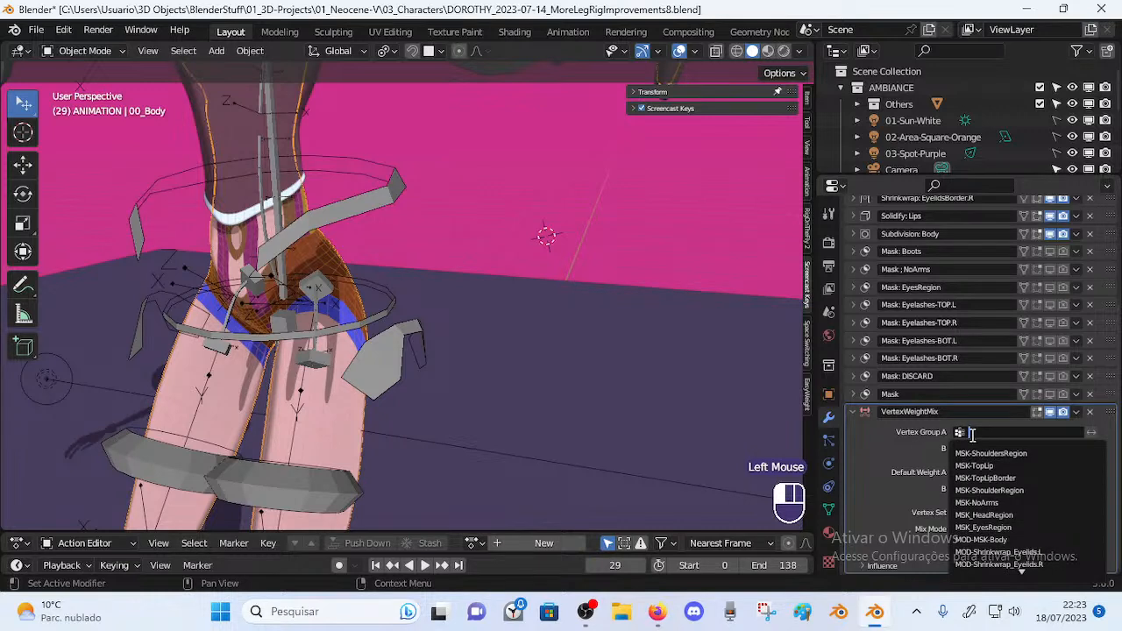
{"action": "left_click", "coordinate": [975, 431]}
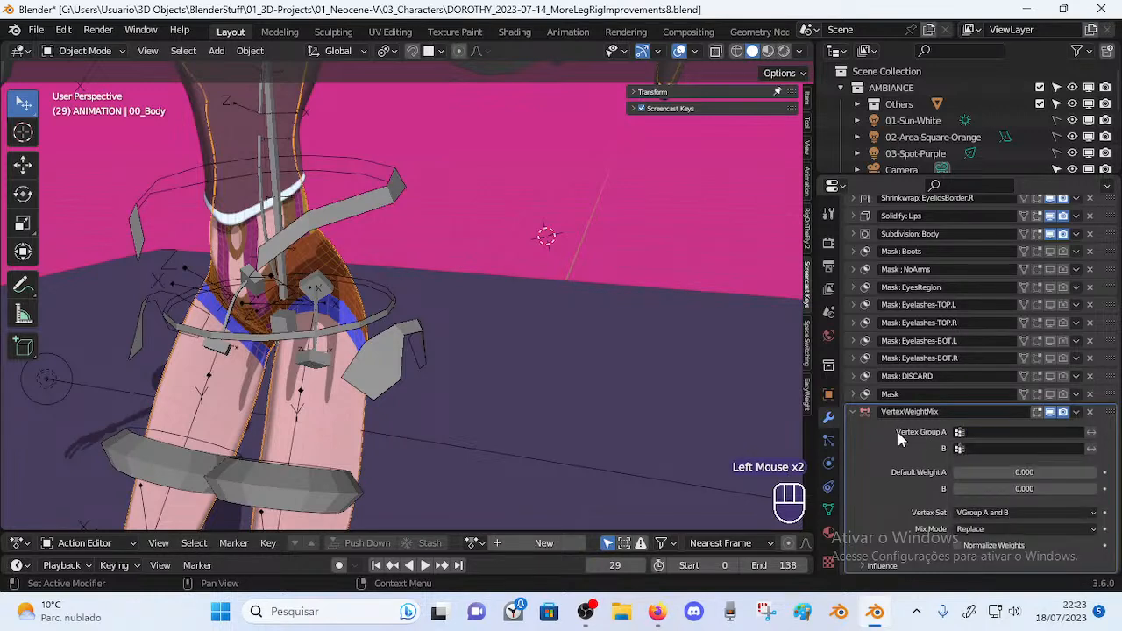
{"action": "left_click", "coordinate": [944, 436]}
{"action": "left_click", "coordinate": [973, 438]}
{"action": "scroll", "coordinate": [984, 449], "scroll_direction": "down", "scroll_amount": 1}
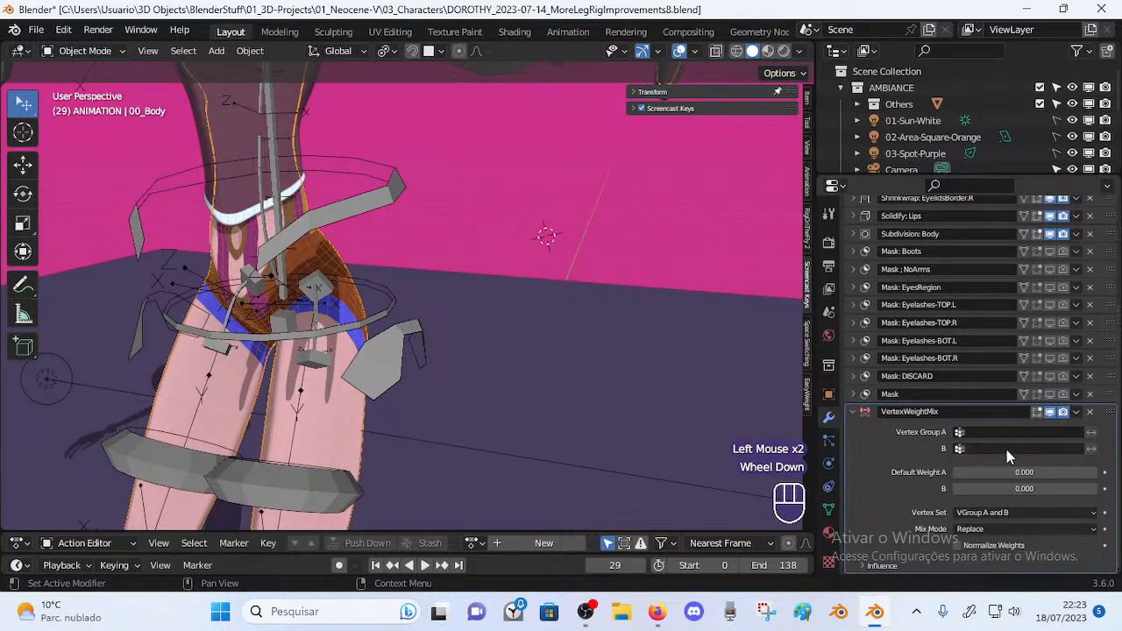
{"action": "left_click", "coordinate": [910, 438]}
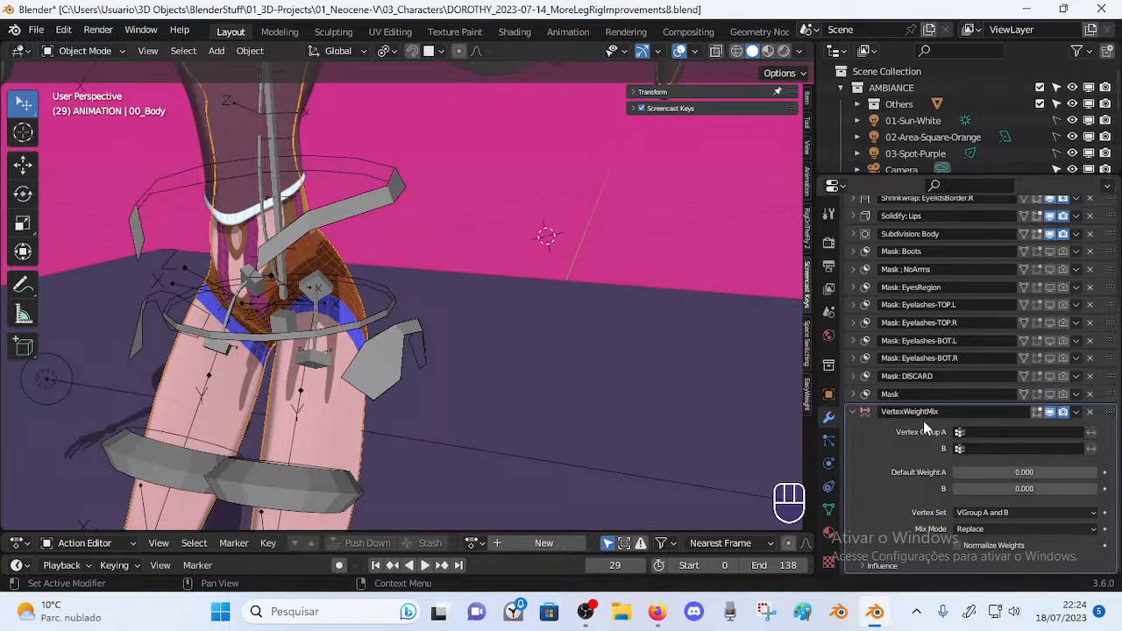
Inspect the hips and thighs from the side and front, and collapse the Vertex Weight Mix modifier's settings
{"action": "middle_click_drag", "start_coordinate": [491, 394], "coordinate": [361, 370]}
{"action": "mouse_move", "coordinate": [258, 317]}
{"action": "middle_mouse_down"}
{"action": "mouse_move", "coordinate": [239, 320]}
{"action": "mouse_move", "coordinate": [267, 323]}
{"action": "middle_mouse_up"}
{"action": "middle_click_drag", "start_coordinate": [297, 388], "coordinate": [342, 419]}
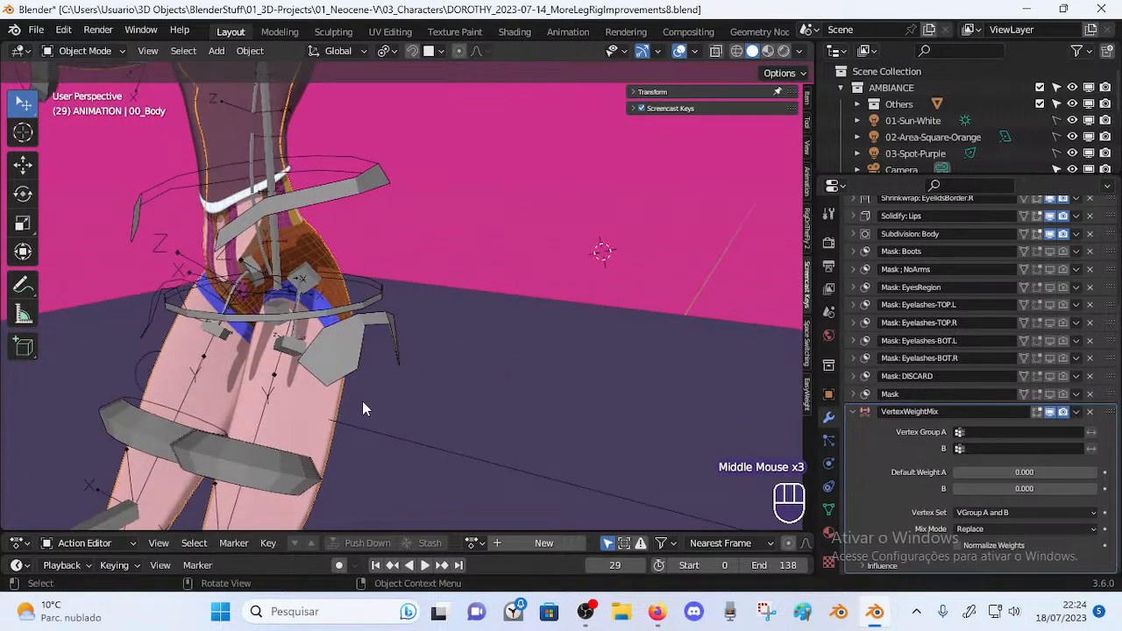
{"action": "middle_click_drag", "start_coordinate": [336, 363], "coordinate": [456, 362]}
{"action": "scroll", "coordinate": [373, 372], "scroll_direction": "down", "scroll_amount": 1}
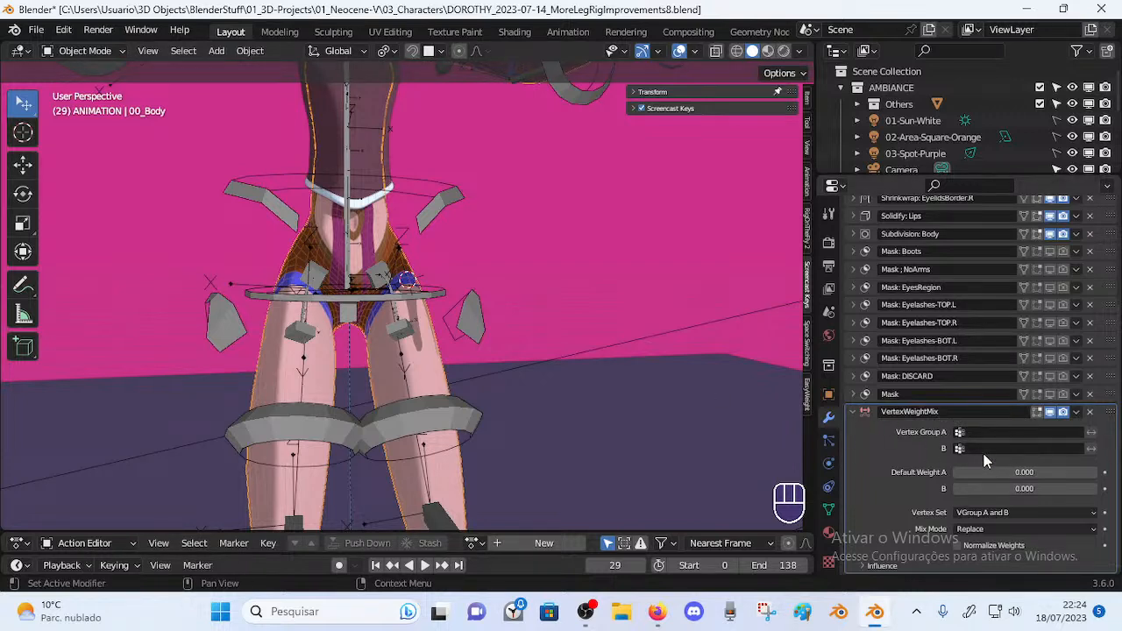
{"action": "left_click", "coordinate": [854, 412]}
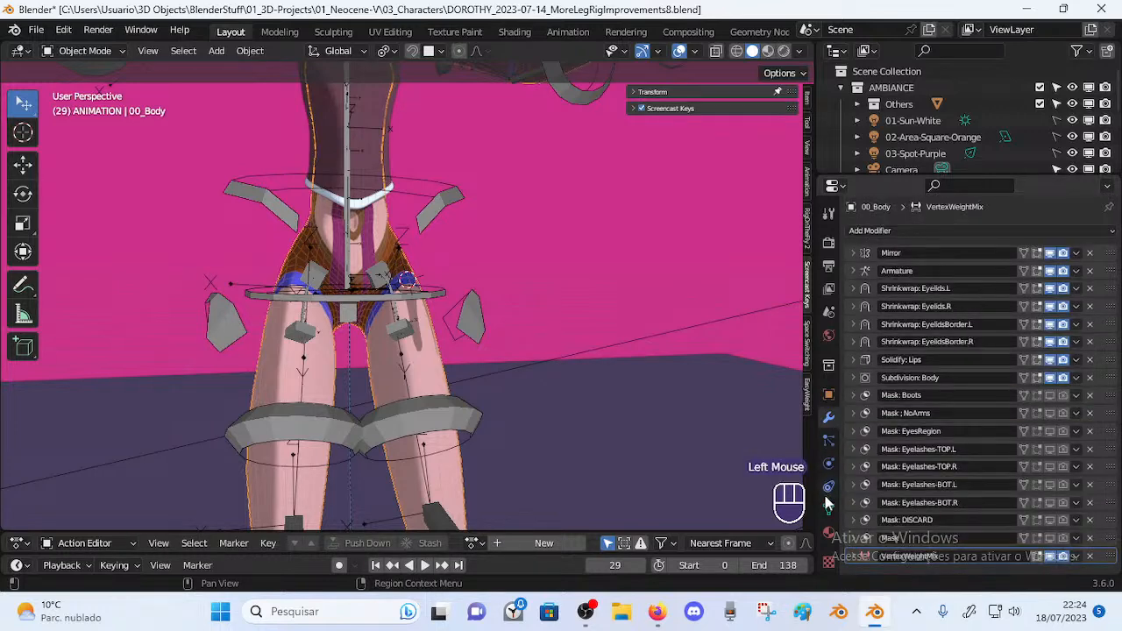
Select the ARM-Dorothy armature and toggle Deform for CTL-BB-Start-HipsJoint.L on and off in its bone properties
{"action": "left_click", "coordinate": [408, 306]}
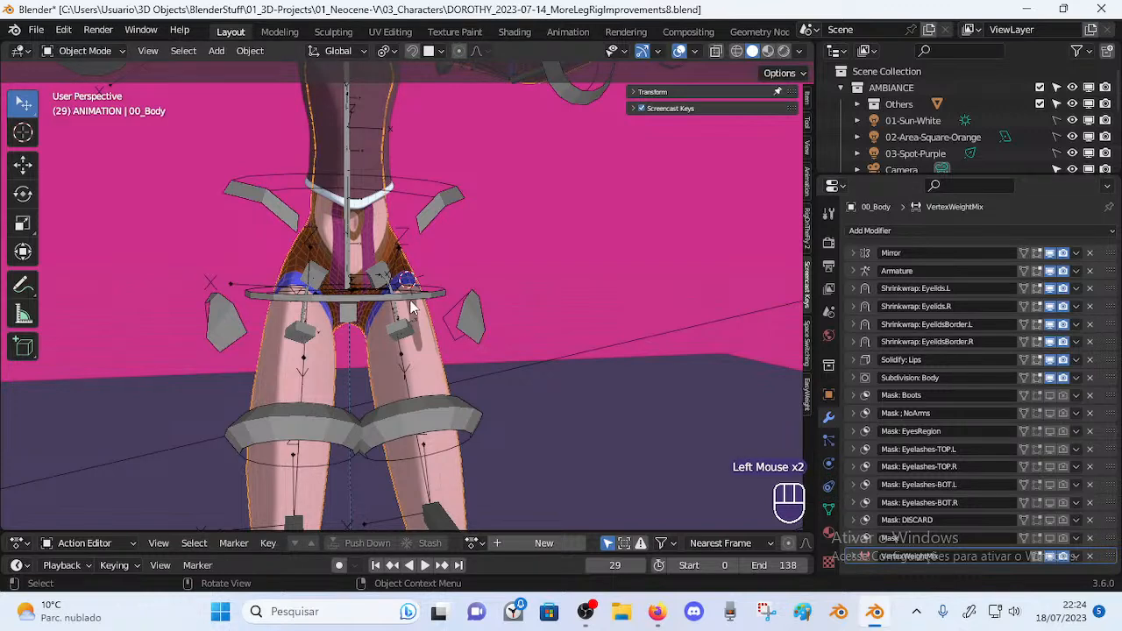
{"action": "left_click", "coordinate": [409, 302]}
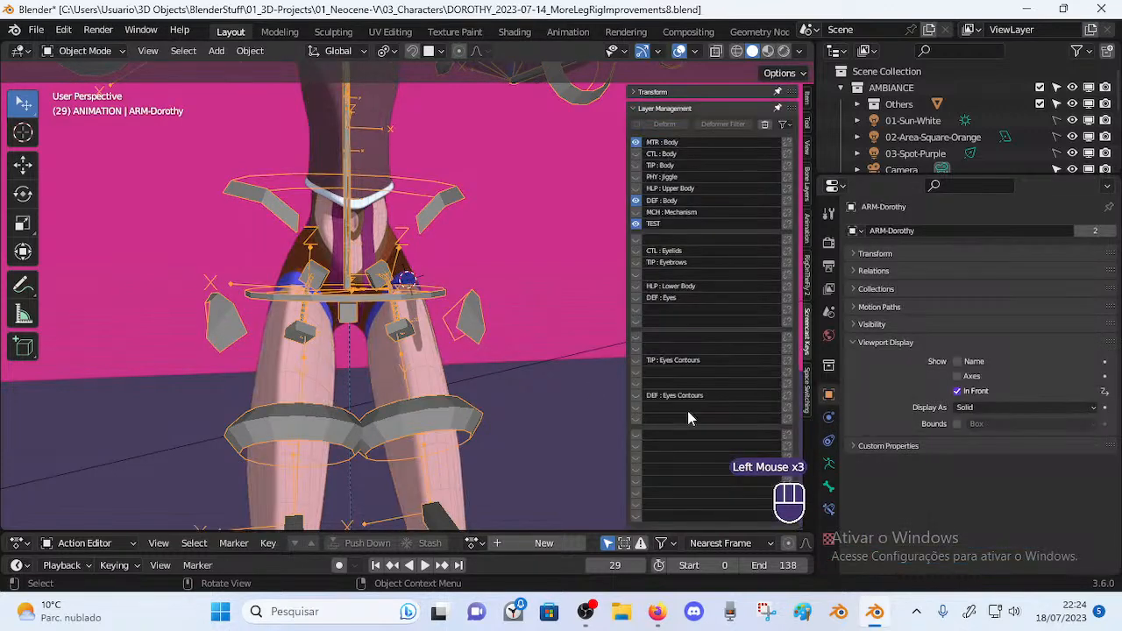
{"action": "left_click", "coordinate": [828, 486]}
{"action": "double_click", "coordinate": [861, 291]}
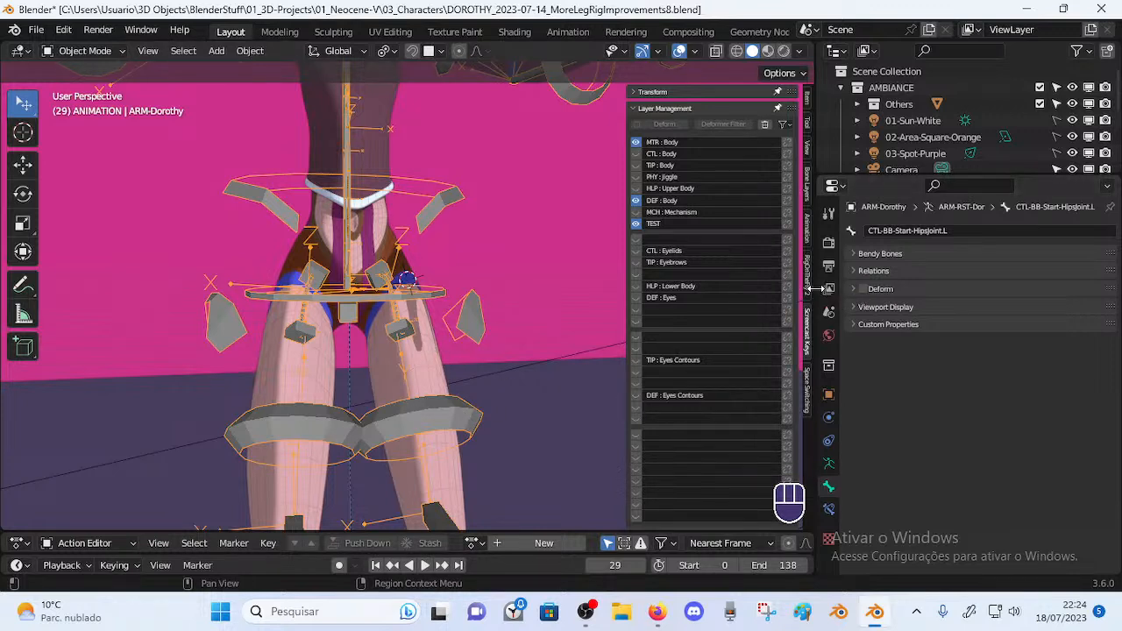
{"action": "left_click", "coordinate": [863, 290]}
{"action": "left_click", "coordinate": [863, 289]}
{"action": "left_click", "coordinate": [863, 289]}
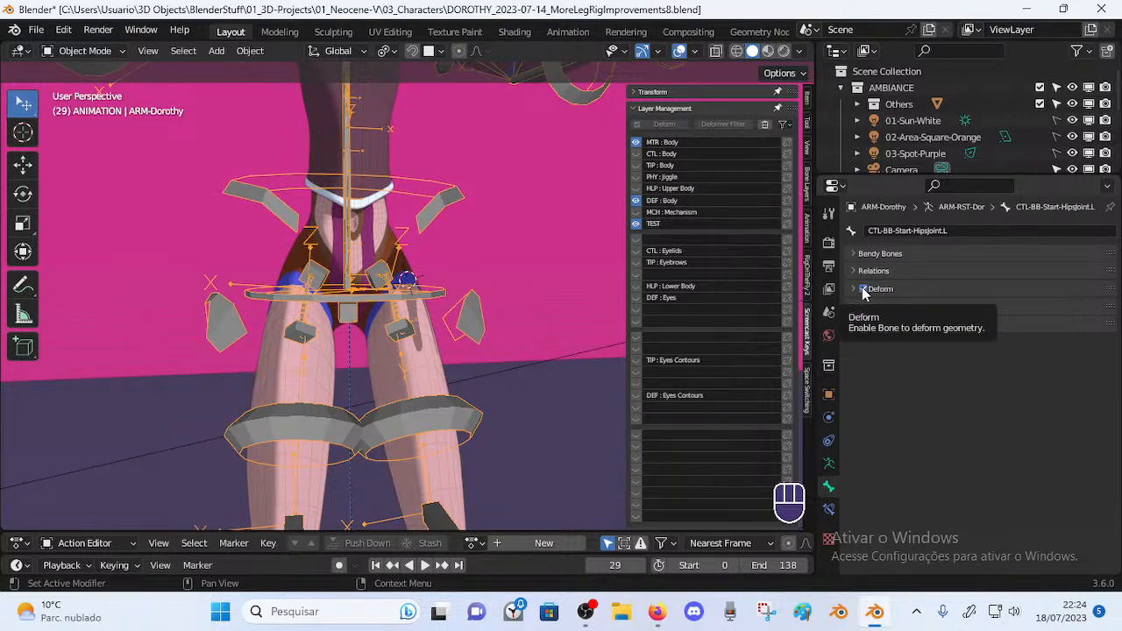
{"action": "left_click", "coordinate": [863, 289]}
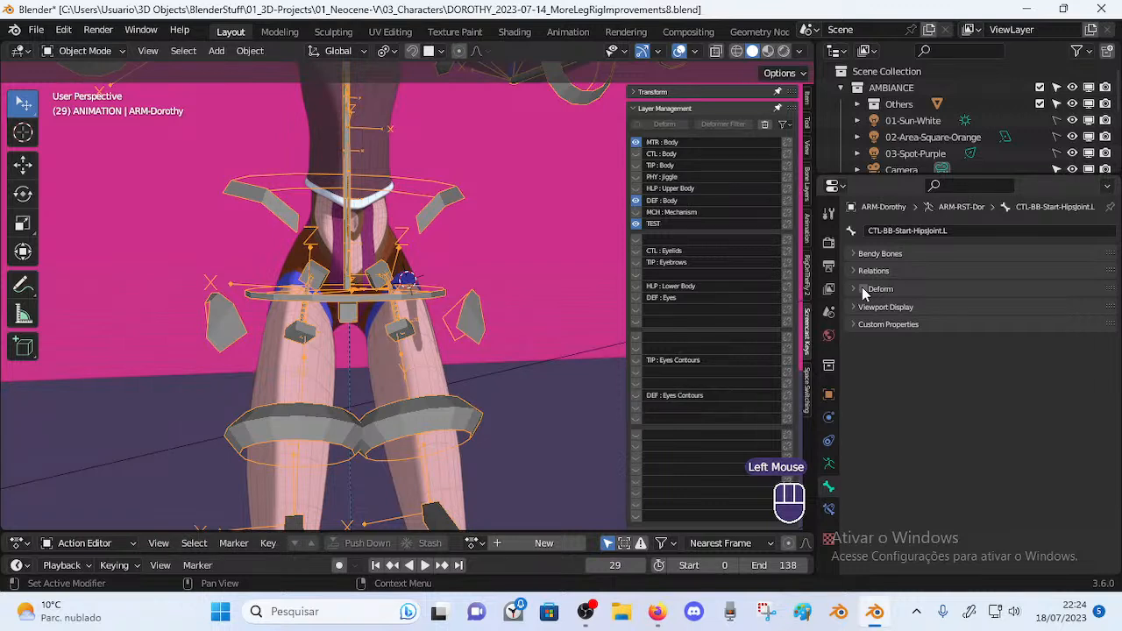
{"action": "left_click", "coordinate": [864, 289]}
{"action": "left_click", "coordinate": [864, 289]}
Select the 00_Body mesh and review its modifier stack and the Vertex Weight Mix entry among the available modifiers
{"action": "left_click", "coordinate": [405, 338]}
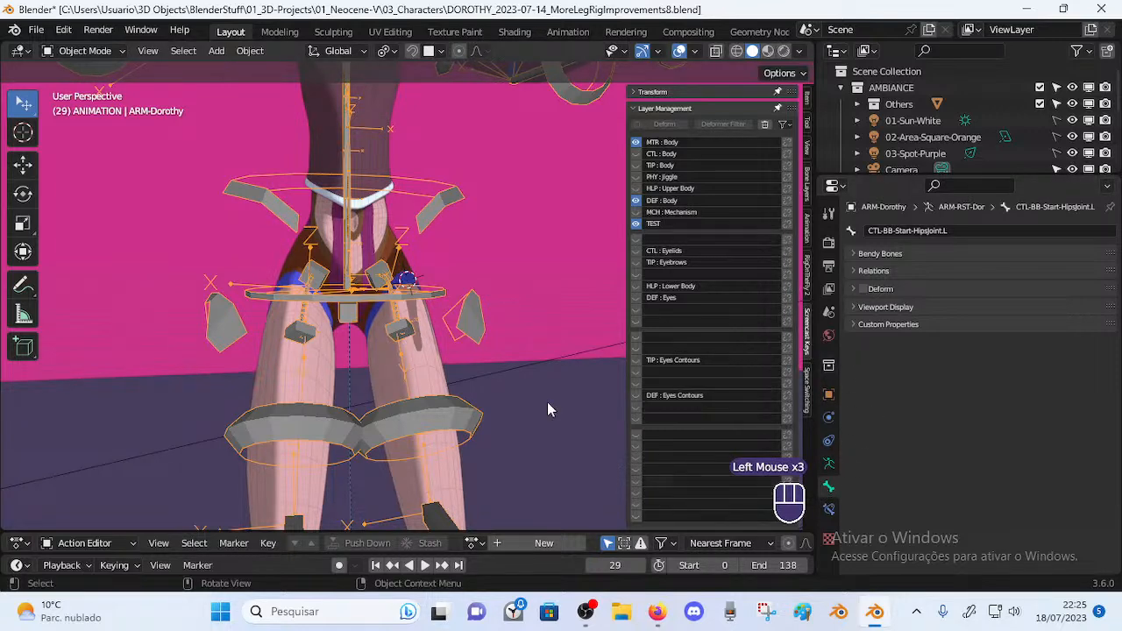
{"action": "left_click", "coordinate": [417, 313]}
{"action": "left_click", "coordinate": [419, 314]}
{"action": "left_click", "coordinate": [428, 335]}
{"action": "left_click", "coordinate": [829, 416]}
{"action": "scroll", "coordinate": [907, 452], "scroll_direction": "down", "scroll_amount": 3}
{"action": "scroll", "coordinate": [912, 449], "scroll_direction": "up", "scroll_amount": 2}
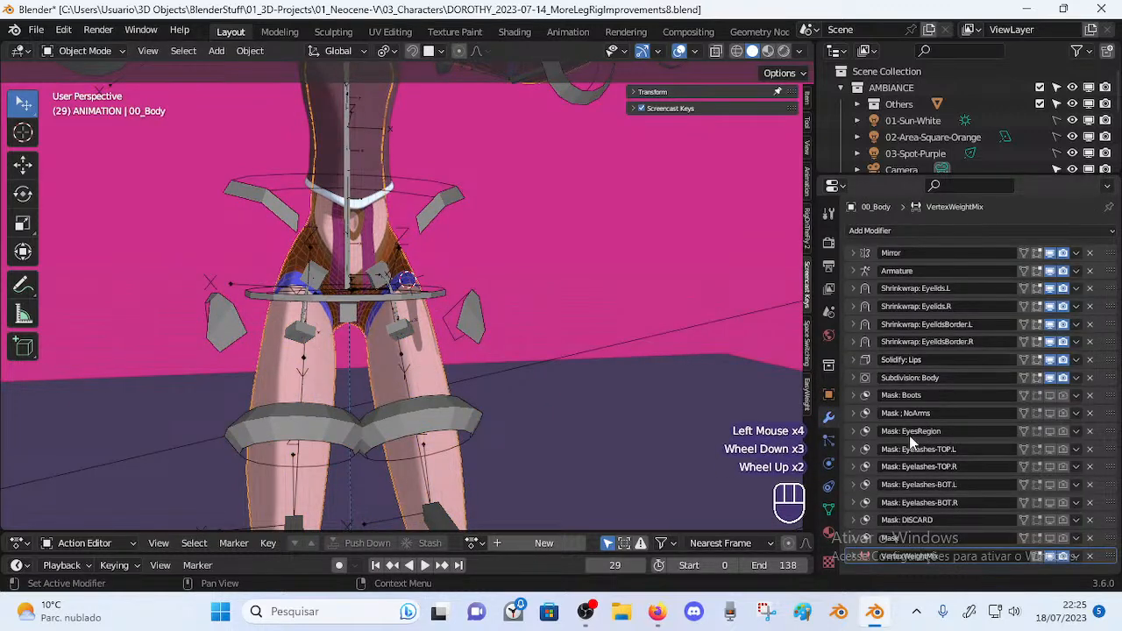
{"action": "left_click", "coordinate": [884, 228]}
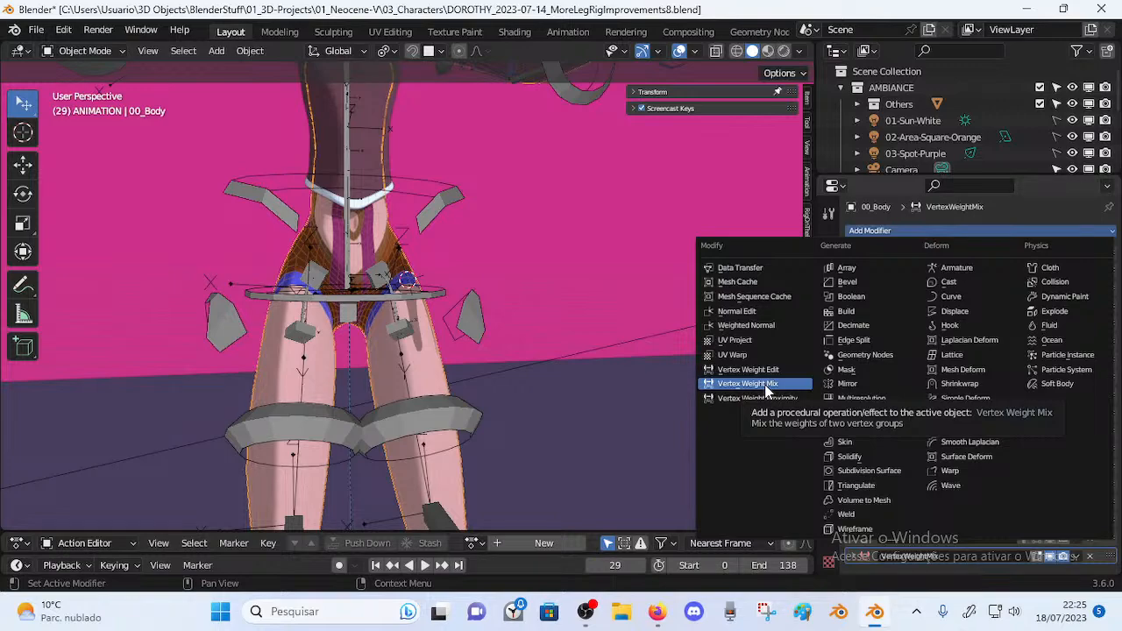
{"action": "left_click", "coordinate": [532, 349]}
Put the ARM-Dorothy armature in Pose Mode and move MTR-Leg.L so the left thigh lifts forward
{"action": "middle_click_drag", "start_coordinate": [532, 350], "coordinate": [305, 377]}
{"action": "scroll", "coordinate": [305, 377], "scroll_direction": "down", "scroll_amount": 1}
{"action": "scroll", "coordinate": [305, 377], "scroll_direction": "down", "scroll_amount": 3}
{"action": "left_click", "coordinate": [412, 478]}
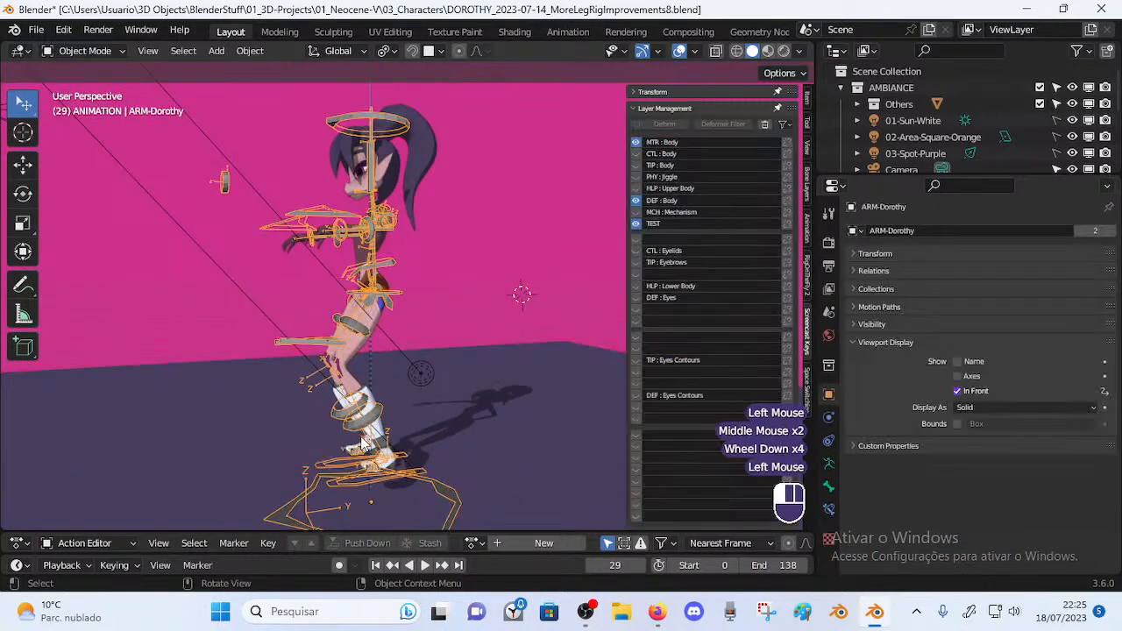
{"action": "key", "text": "ctrl+Tab"}
{"action": "left_click", "coordinate": [417, 474]}
{"action": "left_click", "coordinate": [417, 473]}
{"action": "middle_click_drag", "start_coordinate": [476, 453], "coordinate": [471, 452], "text": "shift"}
{"action": "left_click", "coordinate": [340, 343], "text": "shift"}
{"action": "middle_click_drag", "start_coordinate": [412, 383], "coordinate": [303, 279]}
{"action": "key", "text": "g"}
{"action": "left_click", "coordinate": [372, 377]}
Move MTR-Leg.L backward and forward to test the hip deformation, leaving the left leg raised in front
{"action": "scroll", "coordinate": [302, 279], "scroll_direction": "up", "scroll_amount": 3}
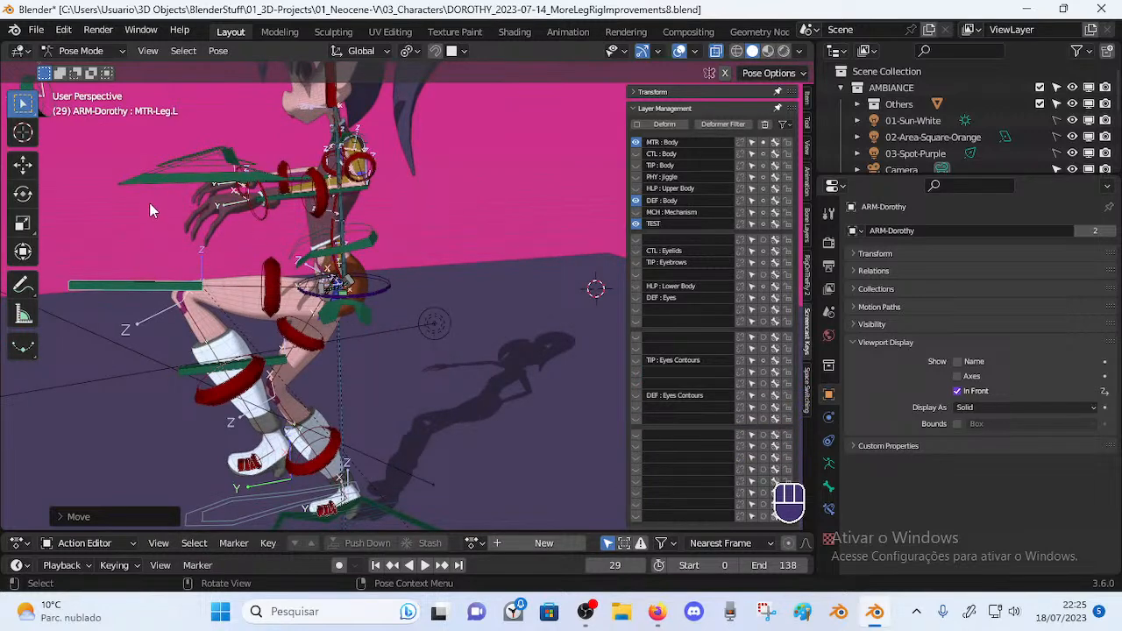
{"action": "scroll", "coordinate": [246, 262], "scroll_direction": "down", "scroll_amount": 1}
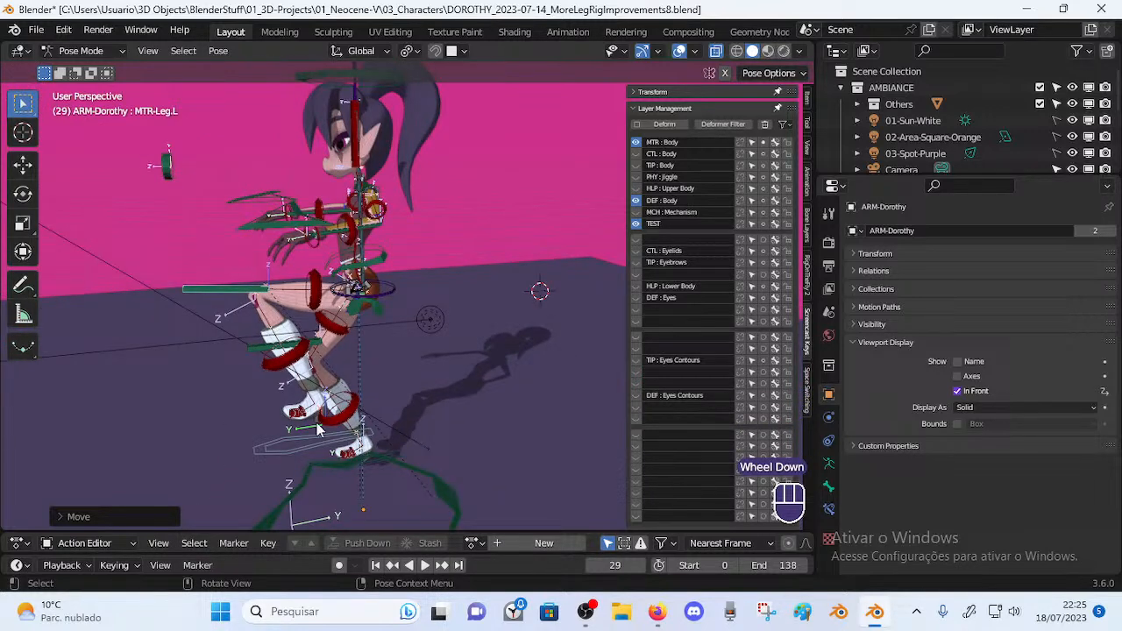
{"action": "key", "text": "g"}
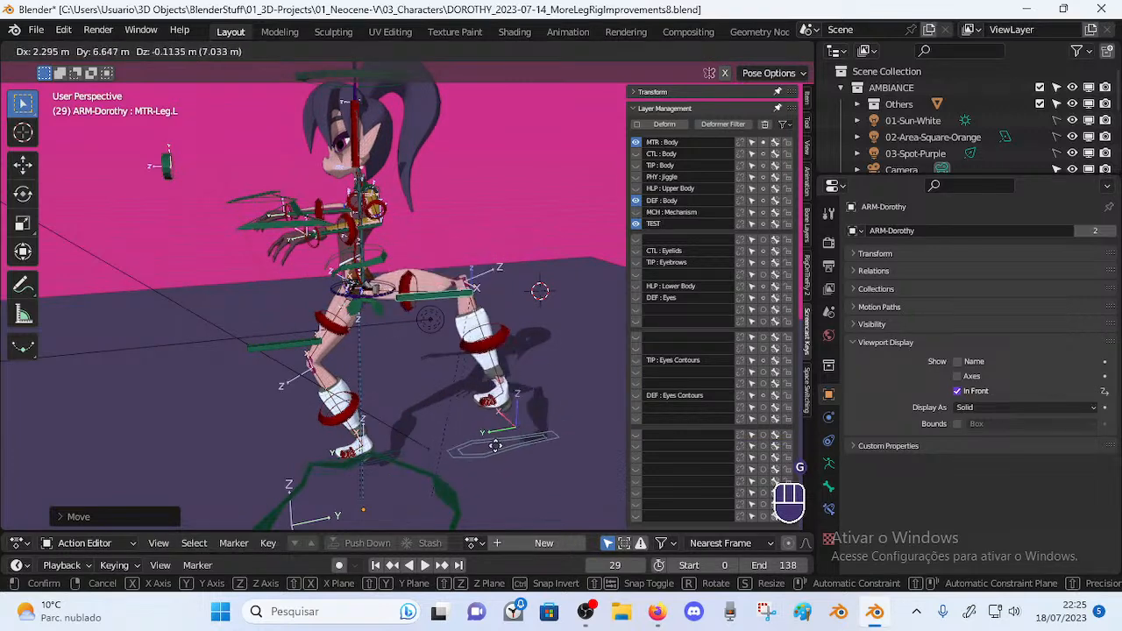
{"action": "left_click", "coordinate": [397, 392]}
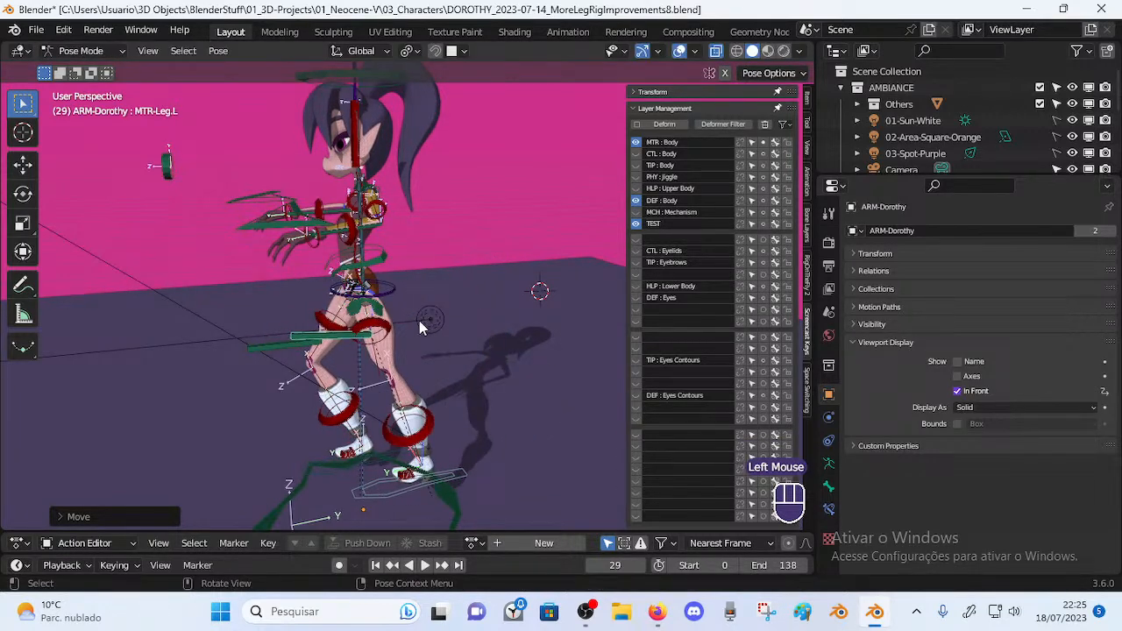
{"action": "key", "text": "g"}
{"action": "left_click", "coordinate": [336, 326]}
{"action": "key", "text": "g"}
{"action": "scroll", "coordinate": [342, 331], "scroll_direction": "up", "scroll_amount": 2}
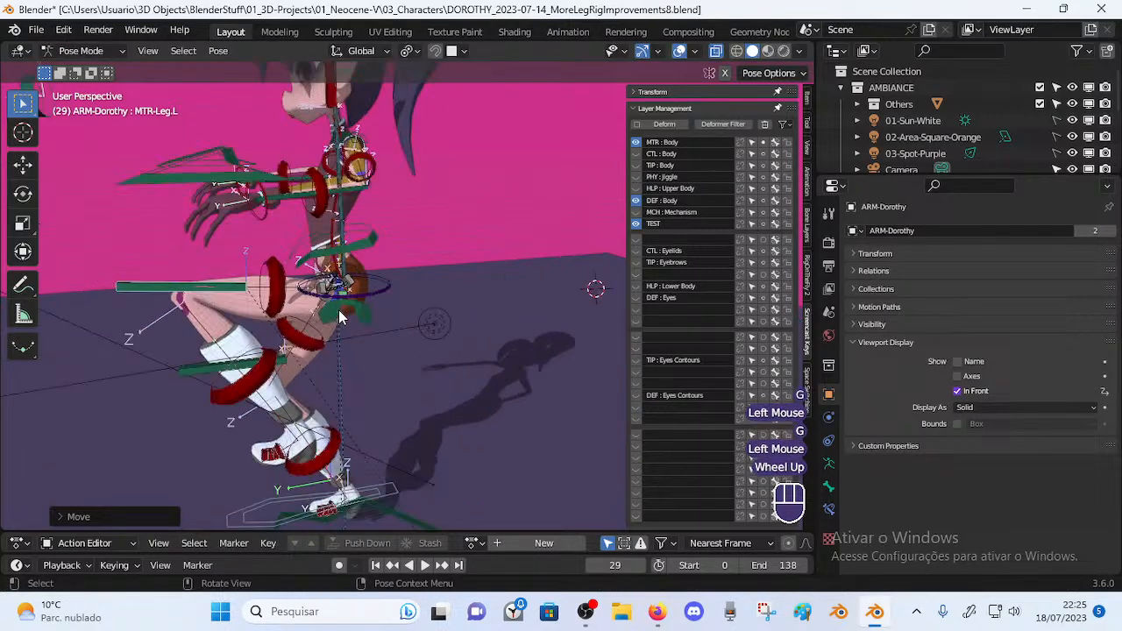
Adjust MTR-Leg.L with the left thigh raised in front and display the bone's properties
{"action": "left_click", "coordinate": [325, 311]}
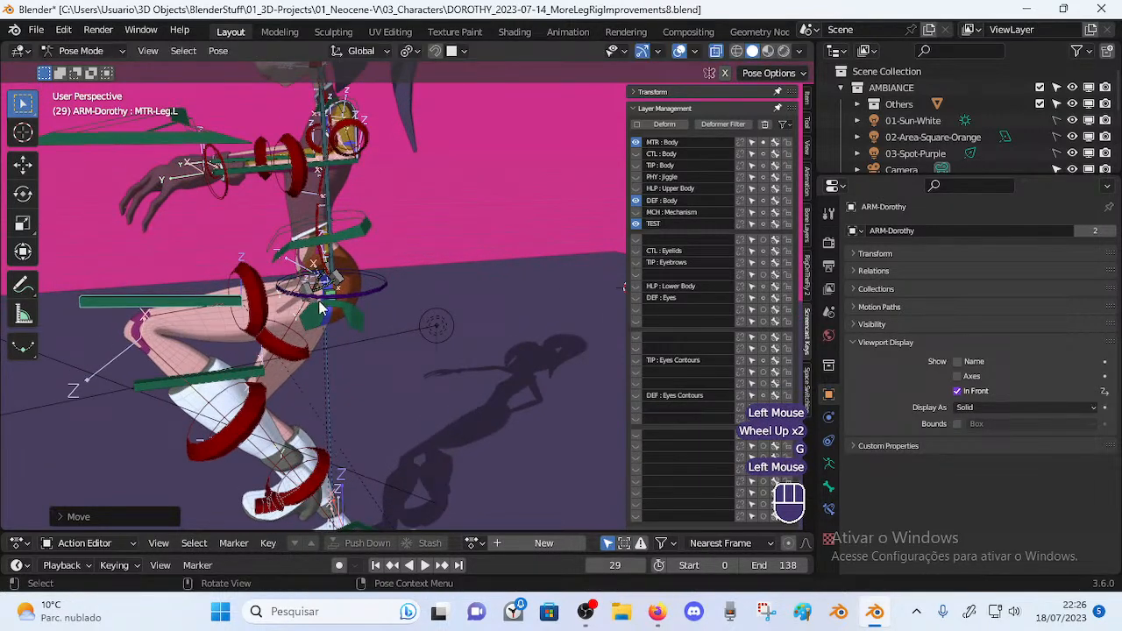
{"action": "scroll", "coordinate": [230, 313], "scroll_direction": "down", "scroll_amount": 1}
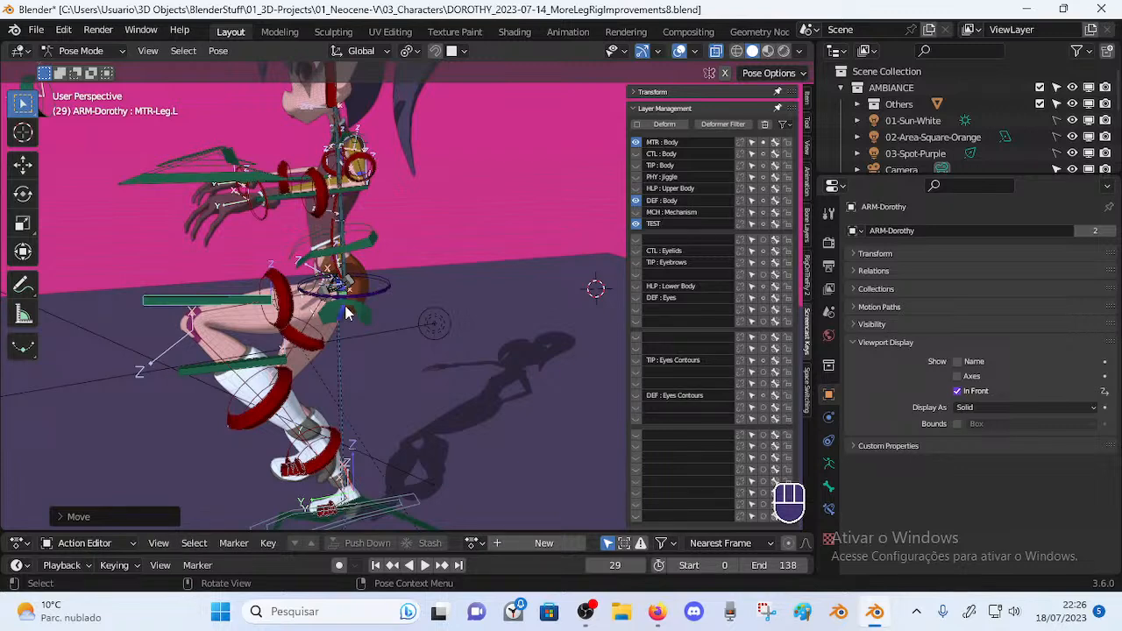
{"action": "key", "text": "g"}
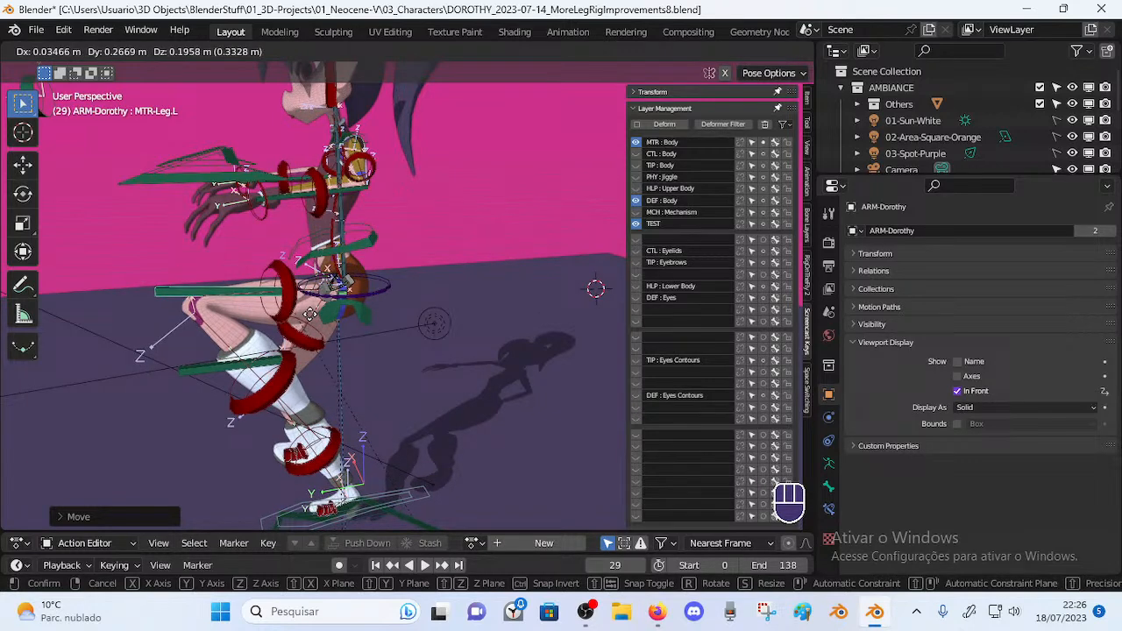
{"action": "left_click", "coordinate": [310, 314]}
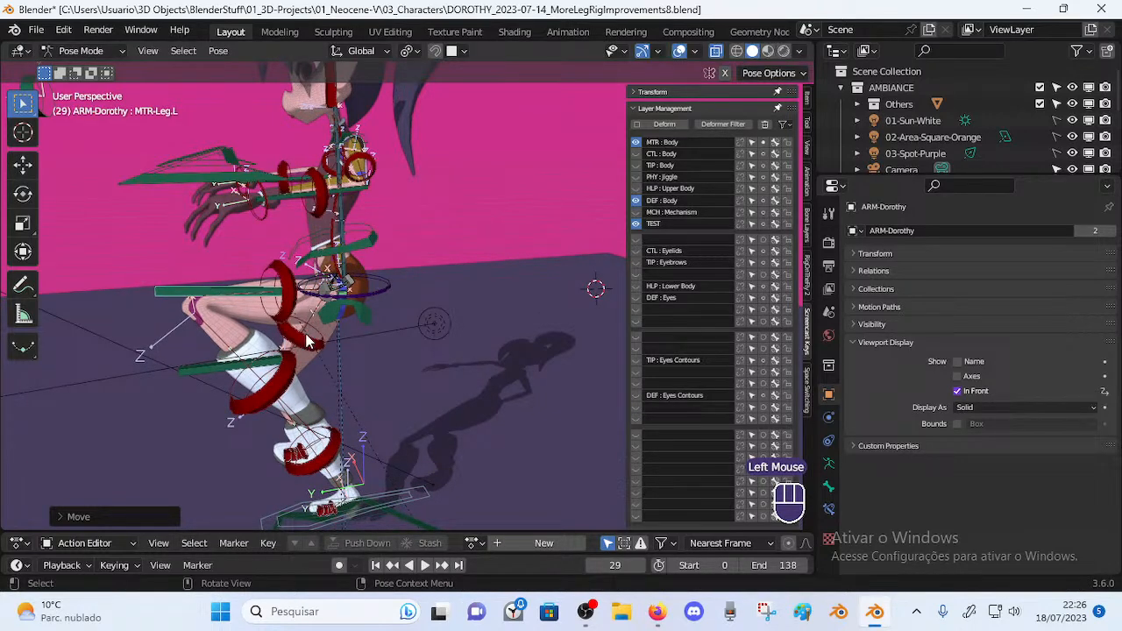
{"action": "middle_click_drag", "start_coordinate": [297, 335], "coordinate": [309, 321]}
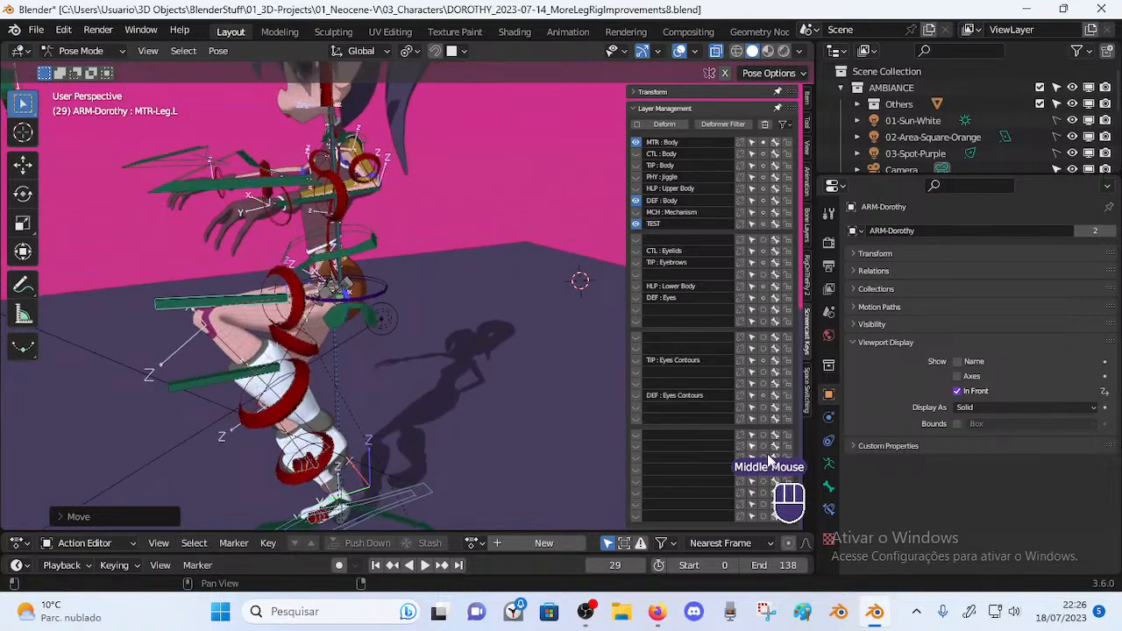
{"action": "left_click", "coordinate": [828, 486]}
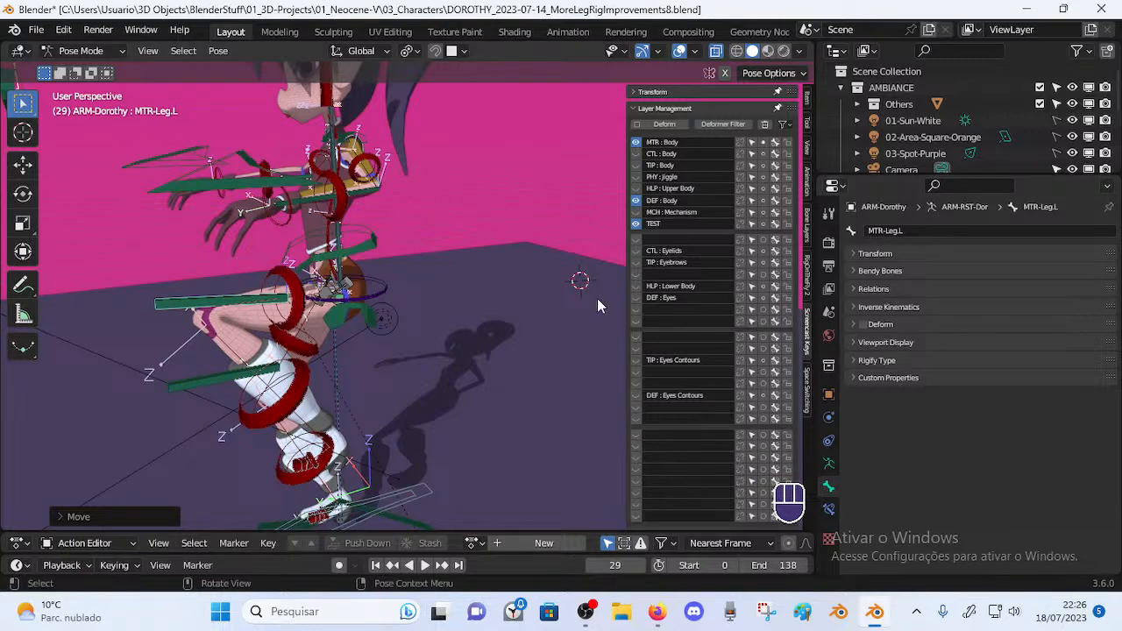
Reset the pose of all the ARM-Dorothy armature's bones
{"action": "key", "text": "a"}
{"action": "key", "text": "alt+q"}
{"action": "key", "text": "alt+q"}
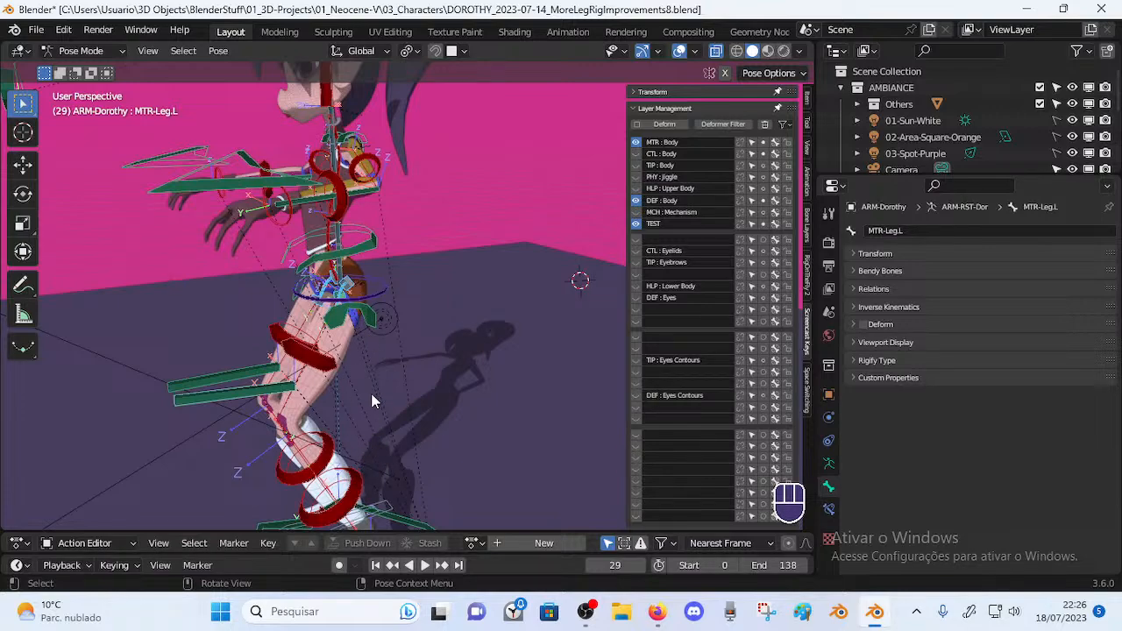
Move MTR-Leg.L upward and outward so the left knee bends to the side of the body
{"action": "middle_click_drag", "start_coordinate": [363, 394], "coordinate": [413, 355]}
{"action": "scroll", "coordinate": [364, 452], "scroll_direction": "down", "scroll_amount": 1}
{"action": "left_click", "coordinate": [419, 394]}
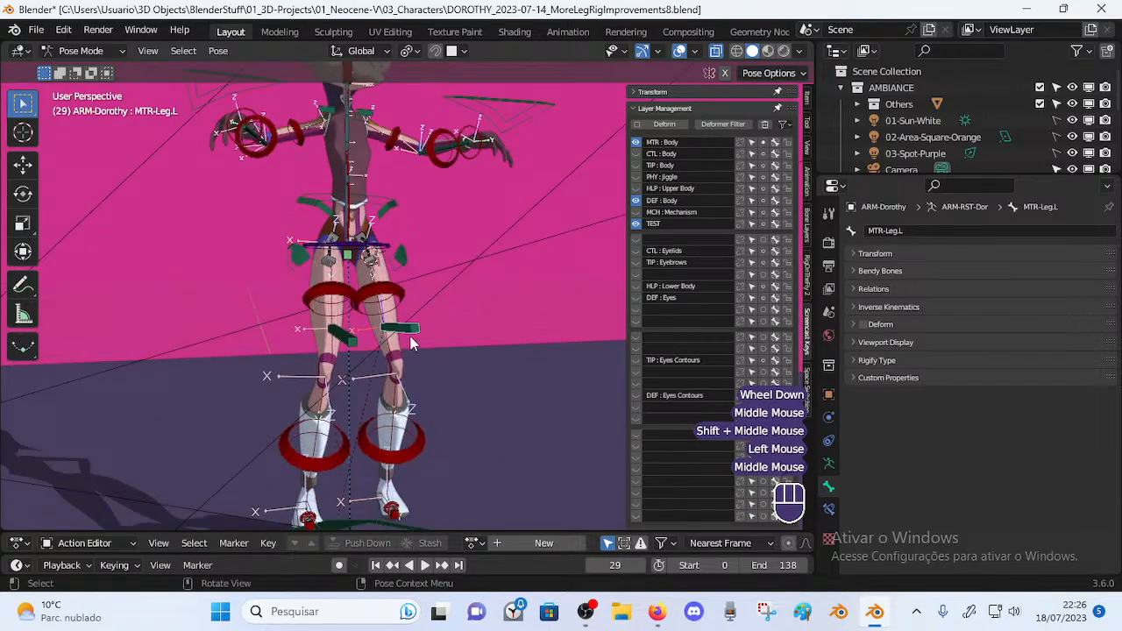
{"action": "key", "text": "g"}
{"action": "left_click", "coordinate": [429, 291]}
{"action": "middle_click_drag", "start_coordinate": [429, 291], "coordinate": [410, 372], "text": "shift"}
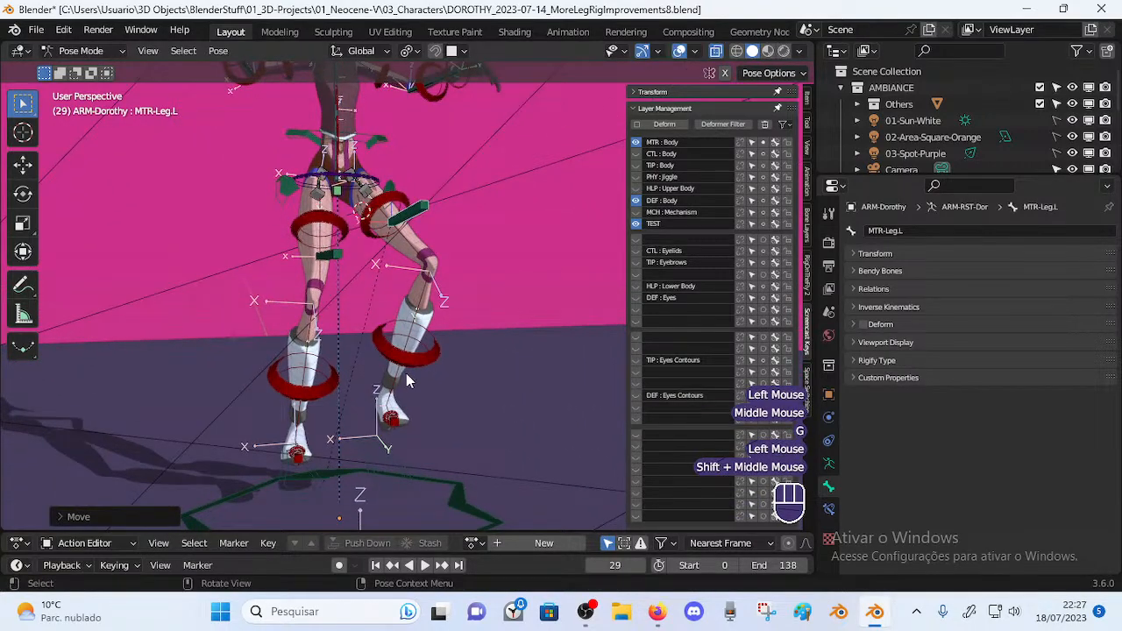
Select MTR-Foot.L and move it forward so the left foot steps well ahead of the right one
{"action": "middle_click_drag", "start_coordinate": [403, 423], "coordinate": [436, 431]}
{"action": "middle_click_drag", "start_coordinate": [458, 357], "coordinate": [313, 345]}
{"action": "left_click", "coordinate": [374, 412]}
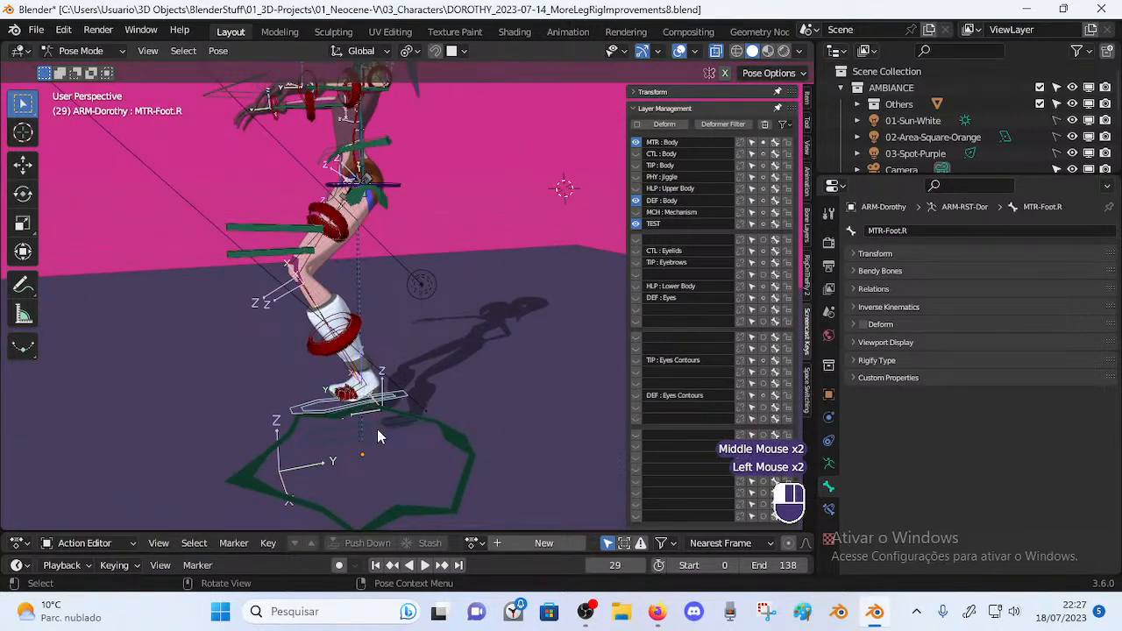
{"action": "left_click", "coordinate": [377, 429]}
{"action": "middle_click_drag", "start_coordinate": [377, 429], "coordinate": [347, 390]}
{"action": "key", "text": "g"}
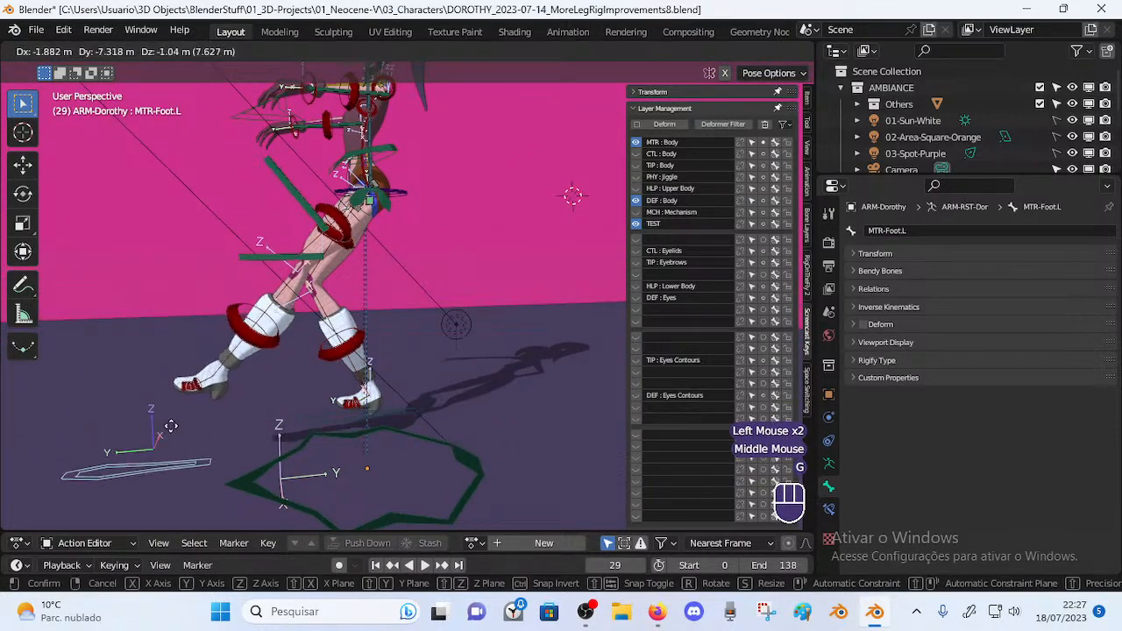
{"action": "left_click", "coordinate": [174, 427]}
Rotate MTR-Foot.L about the X axis to tilt the toes up and reposition the foot outward from the body
{"action": "key", "text": "r"}
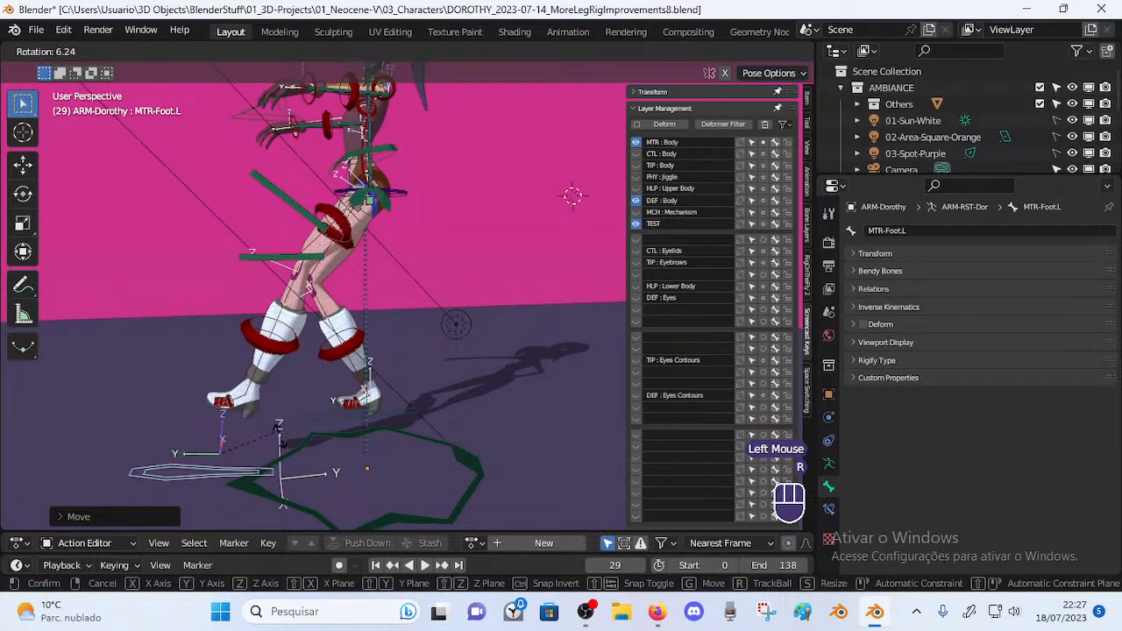
{"action": "key", "text": "x"}
{"action": "left_click", "coordinate": [246, 425]}
{"action": "key", "text": "g"}
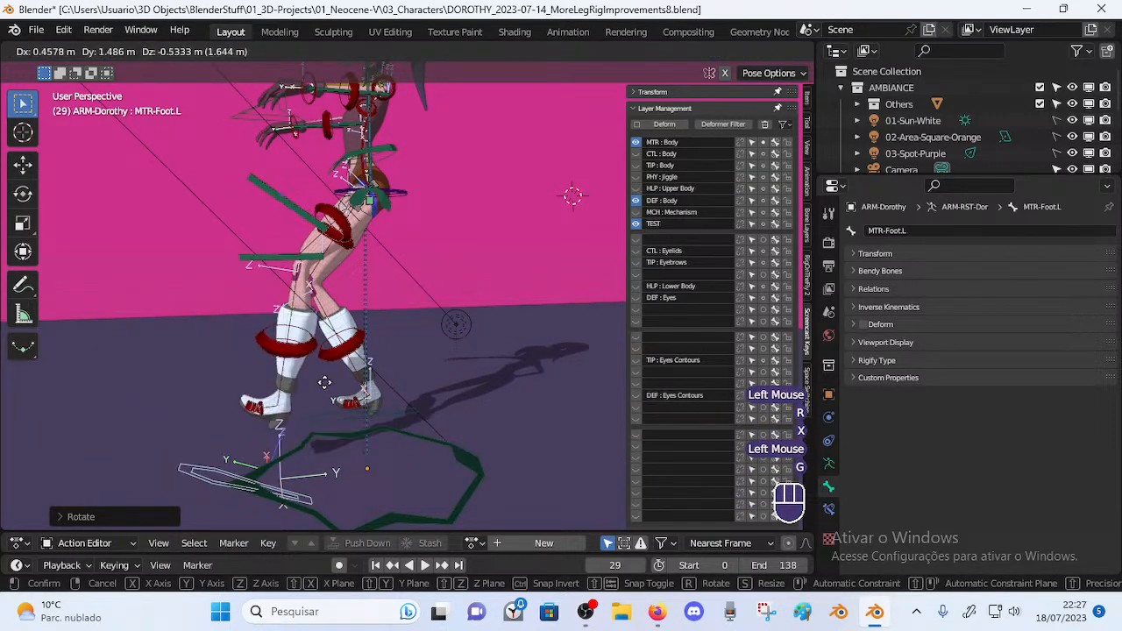
{"action": "left_click", "coordinate": [272, 395]}
{"action": "middle_click_drag", "start_coordinate": [295, 289], "coordinate": [323, 392]}
{"action": "key", "text": "g"}
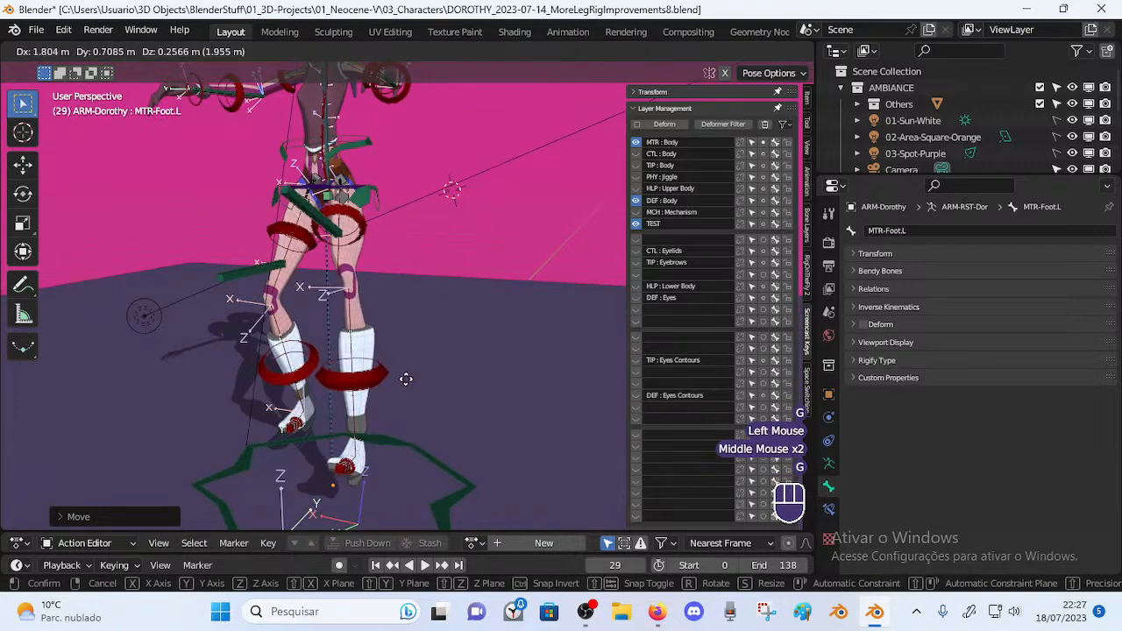
{"action": "left_click", "coordinate": [412, 394]}
Lower MTR-Leg.L slightly and move MTR-Foot.L forward to extend the left leg in front
{"action": "left_click", "coordinate": [311, 235]}
{"action": "key", "text": "g"}
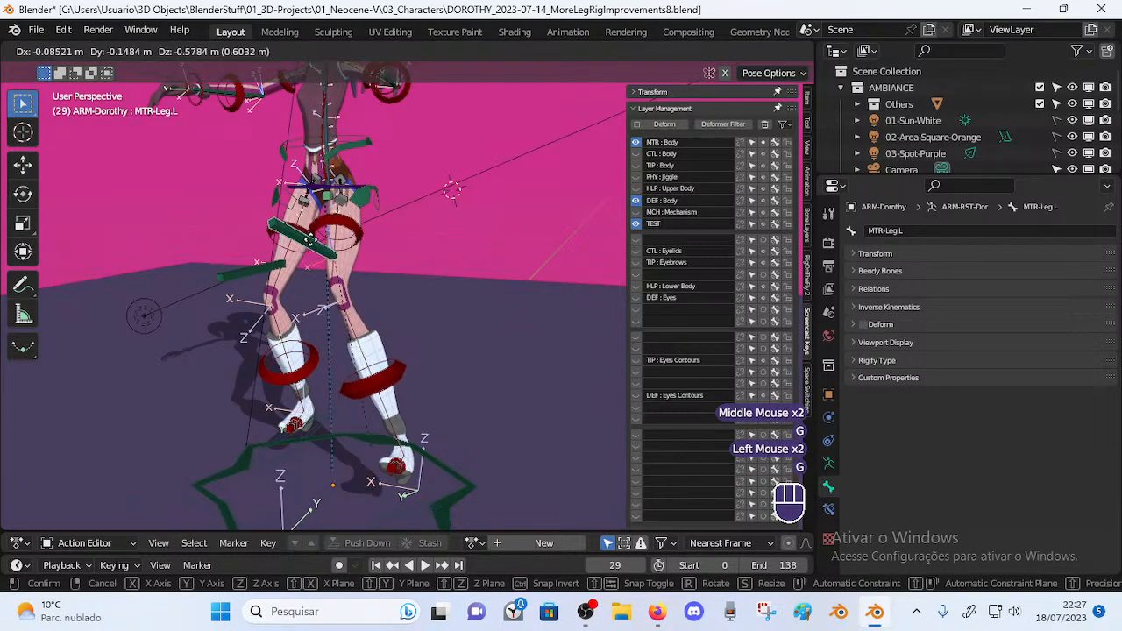
{"action": "left_click", "coordinate": [405, 473]}
{"action": "left_click", "coordinate": [412, 495], "text": "shift"}
{"action": "left_click", "coordinate": [425, 510]}
{"action": "middle_click_drag", "start_coordinate": [424, 510], "coordinate": [346, 496]}
{"action": "key", "text": "g"}
{"action": "left_click", "coordinate": [234, 445]}
Add MTR-Leg.L to the selected foot control and move both slightly forward
{"action": "left_click", "coordinate": [298, 229], "text": "shift"}
{"action": "key", "text": "g"}
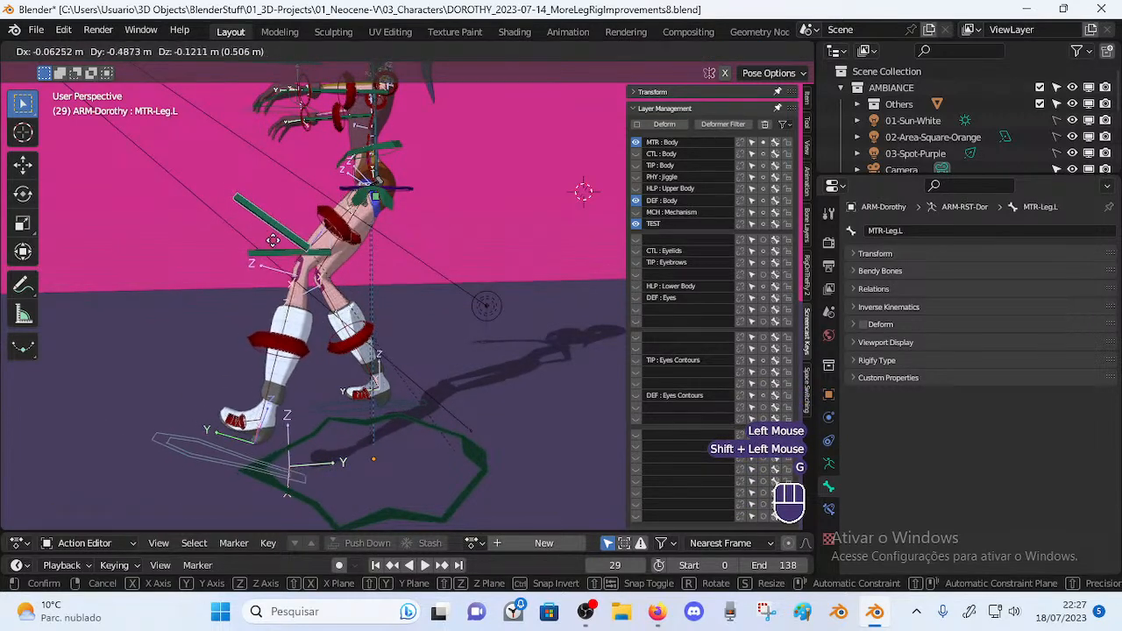
{"action": "left_click", "coordinate": [294, 245]}
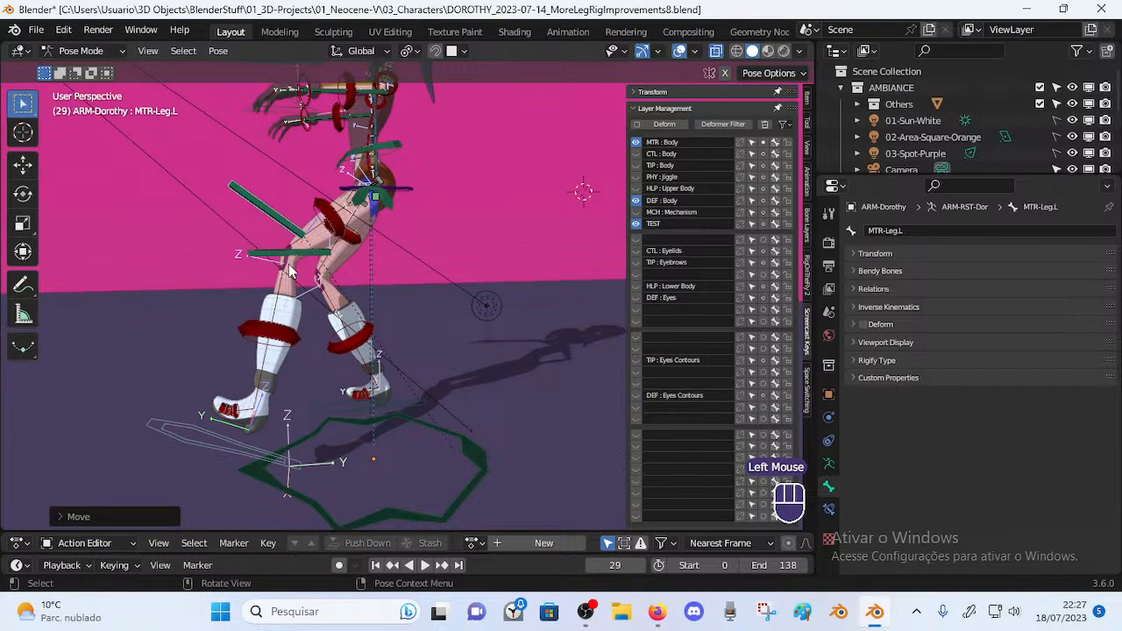
Move MTR-Foot.L forward and back to test the knee bend, leaving the left foot extended in front
{"action": "left_click", "coordinate": [265, 452]}
{"action": "key", "text": "g"}
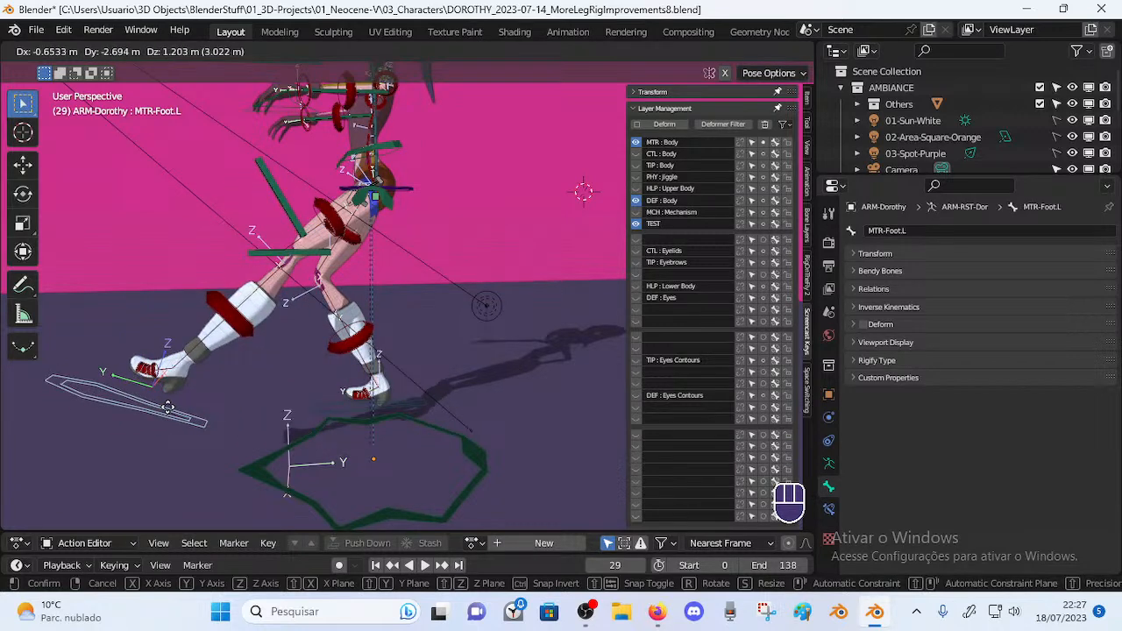
{"action": "left_click", "coordinate": [230, 429]}
{"action": "left_click", "coordinate": [244, 351]}
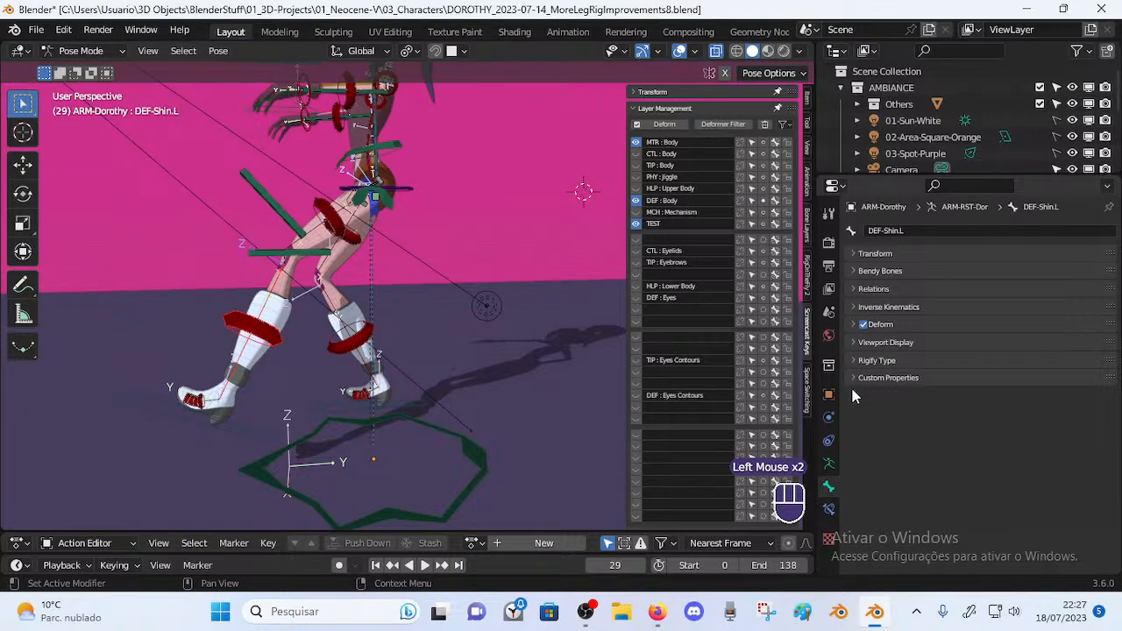
{"action": "left_click", "coordinate": [236, 425]}
{"action": "key", "text": "g"}
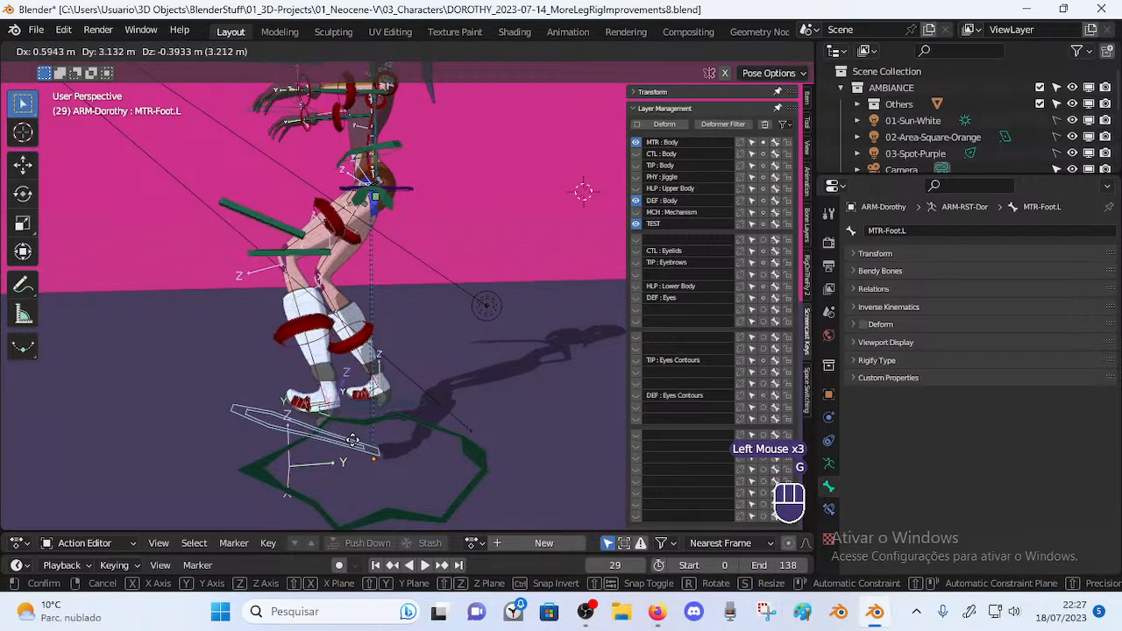
{"action": "left_click", "coordinate": [218, 424]}
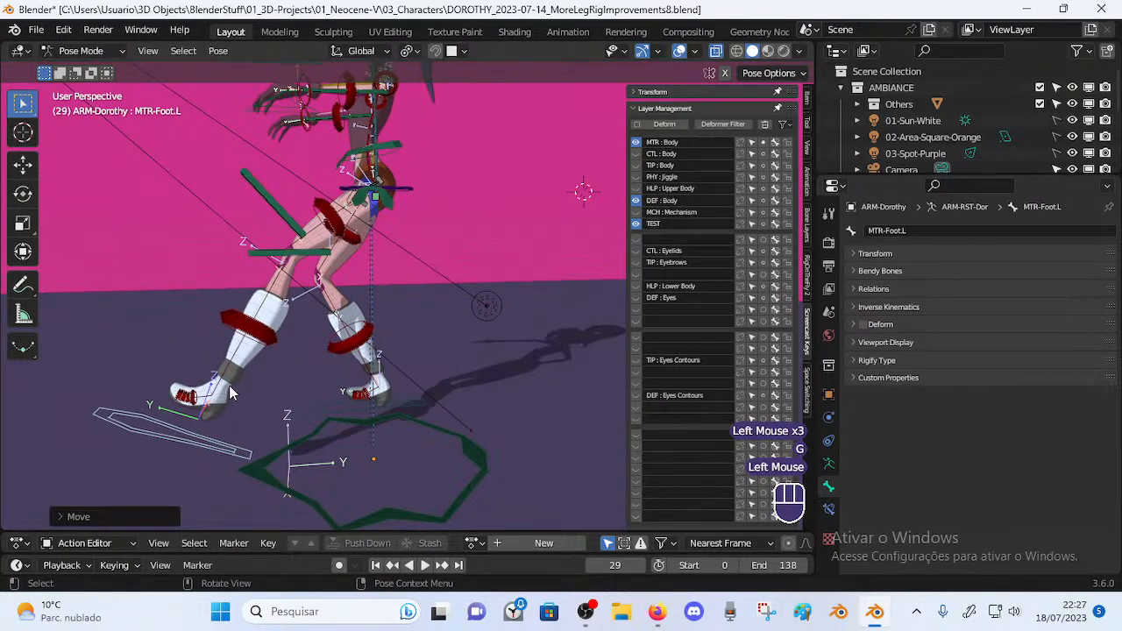
Set DEF-Shin.L's IK Stretch to about 0.045 and move MTR-Foot.L to test the leg stretching
{"action": "left_click", "coordinate": [226, 396]}
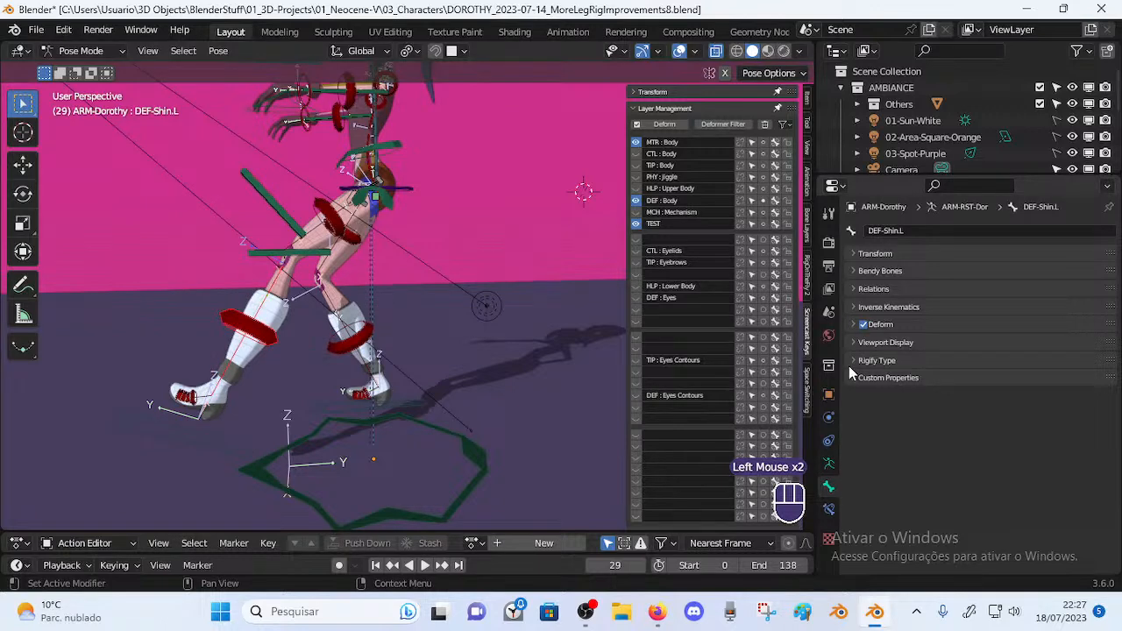
{"action": "left_click", "coordinate": [861, 307]}
{"action": "mouse_move", "coordinate": [1009, 328]}
{"action": "left_mouse_down"}
{"action": "mouse_move", "coordinate": [1071, 328]}
{"action": "mouse_move", "coordinate": [1015, 328]}
{"action": "left_mouse_up"}
{"action": "left_click", "coordinate": [238, 452]}
{"action": "key", "text": "g"}
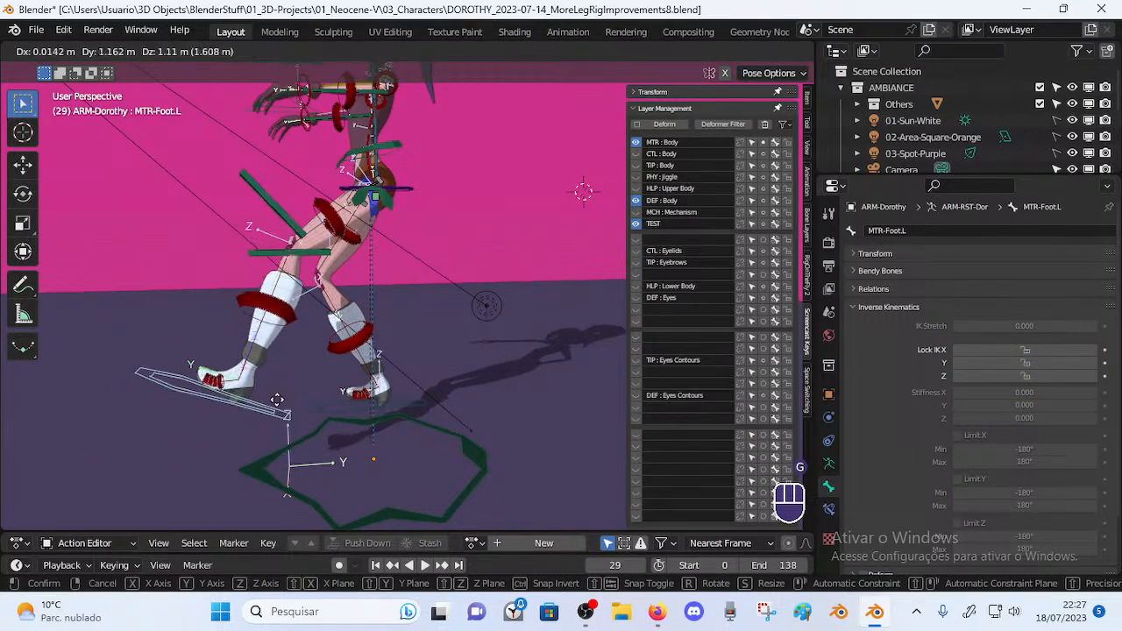
{"action": "left_click", "coordinate": [263, 419]}
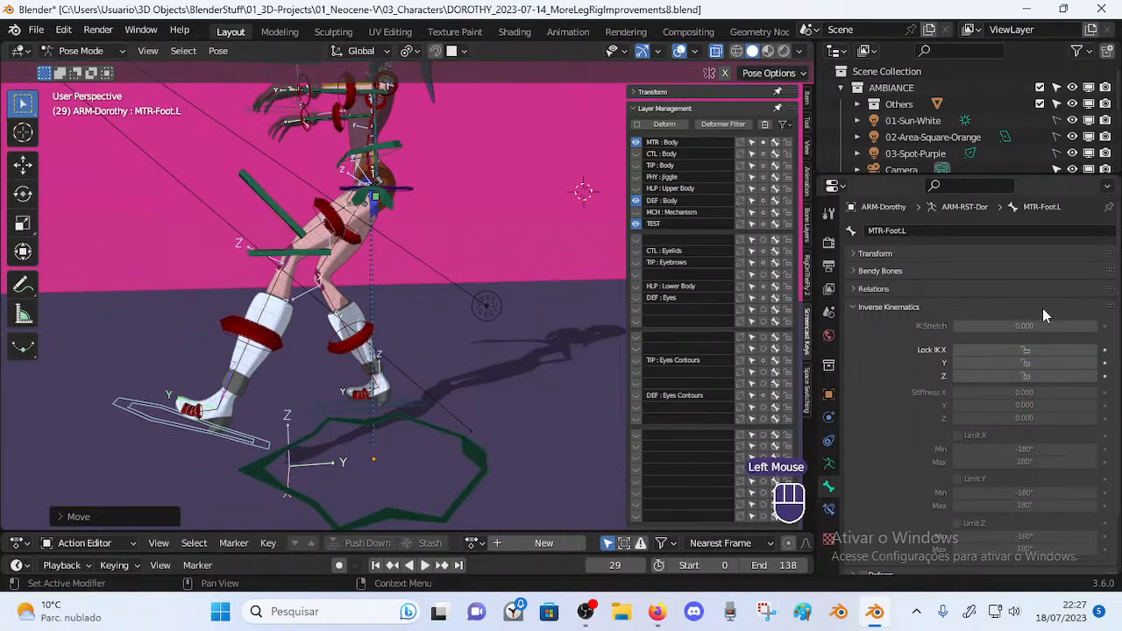
Set DEF-Shin.L's IK Stretch to 0.01 and move MTR-Foot.L around to test the extended leg
{"action": "left_click", "coordinate": [1058, 327]}
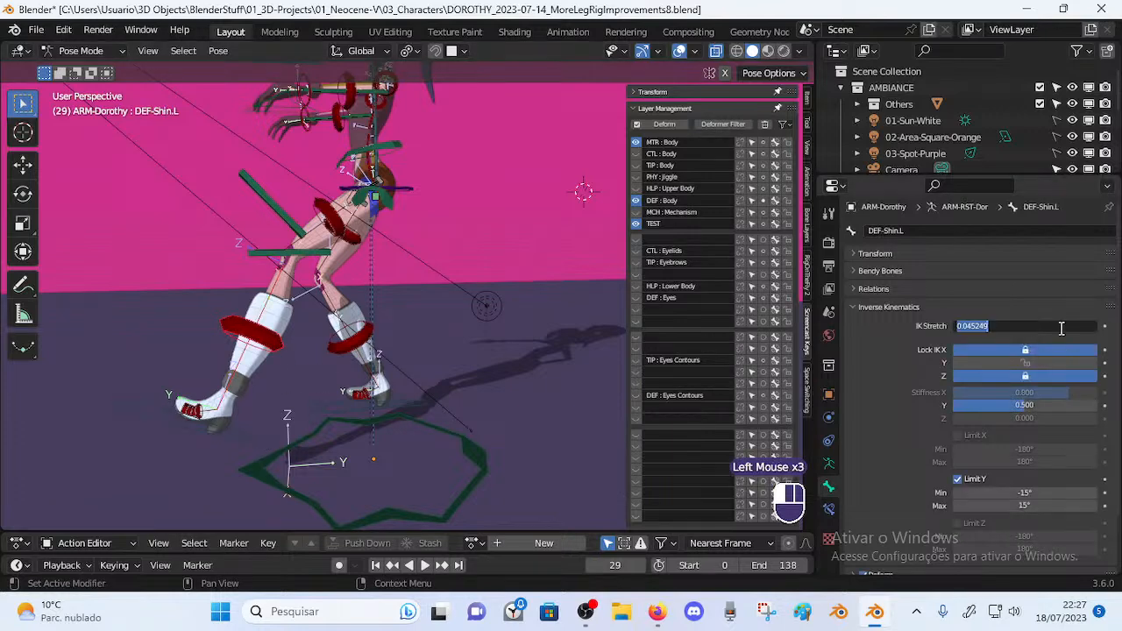
{"action": "type", "text": "0.01"}
{"action": "key", "text": "Return"}
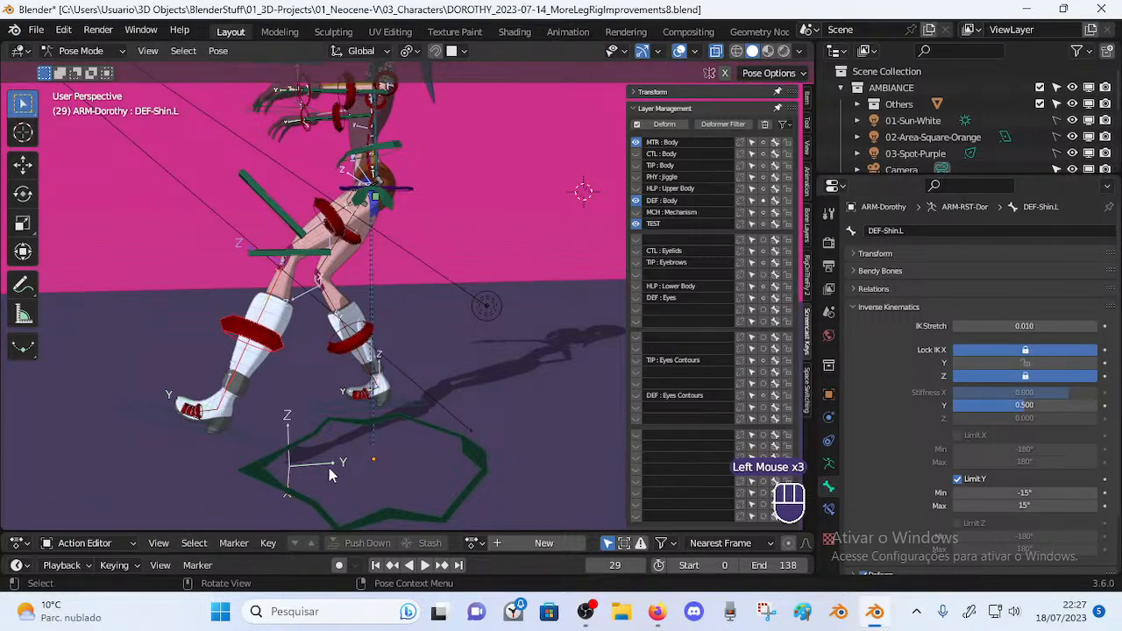
{"action": "left_click", "coordinate": [244, 438]}
{"action": "key", "text": "g"}
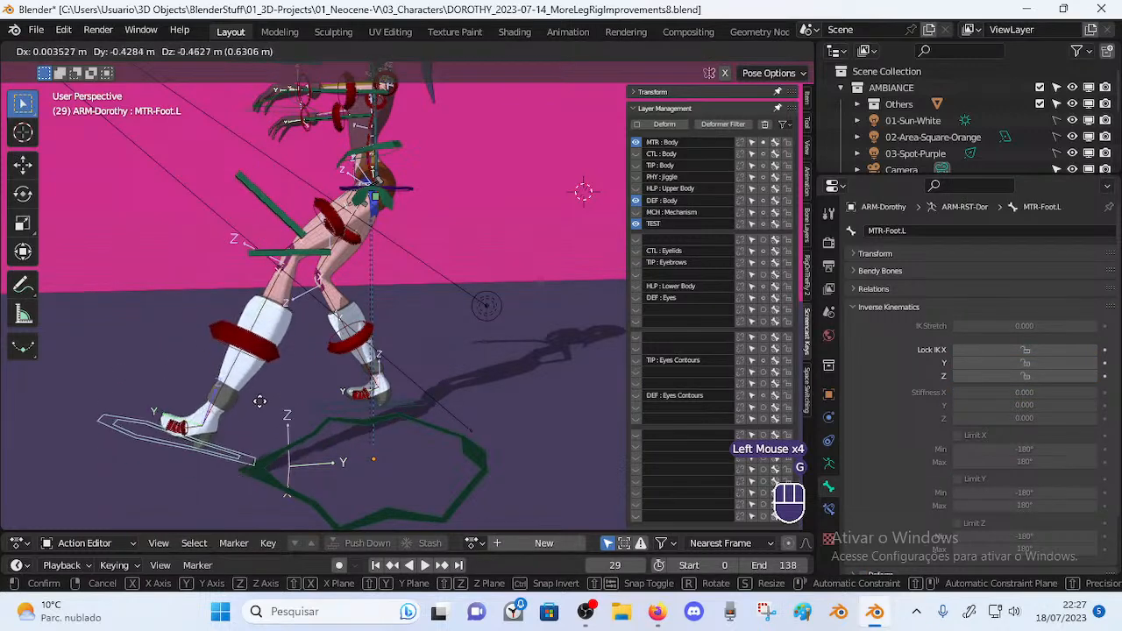
{"action": "left_click", "coordinate": [250, 432]}
{"action": "key", "text": "g"}
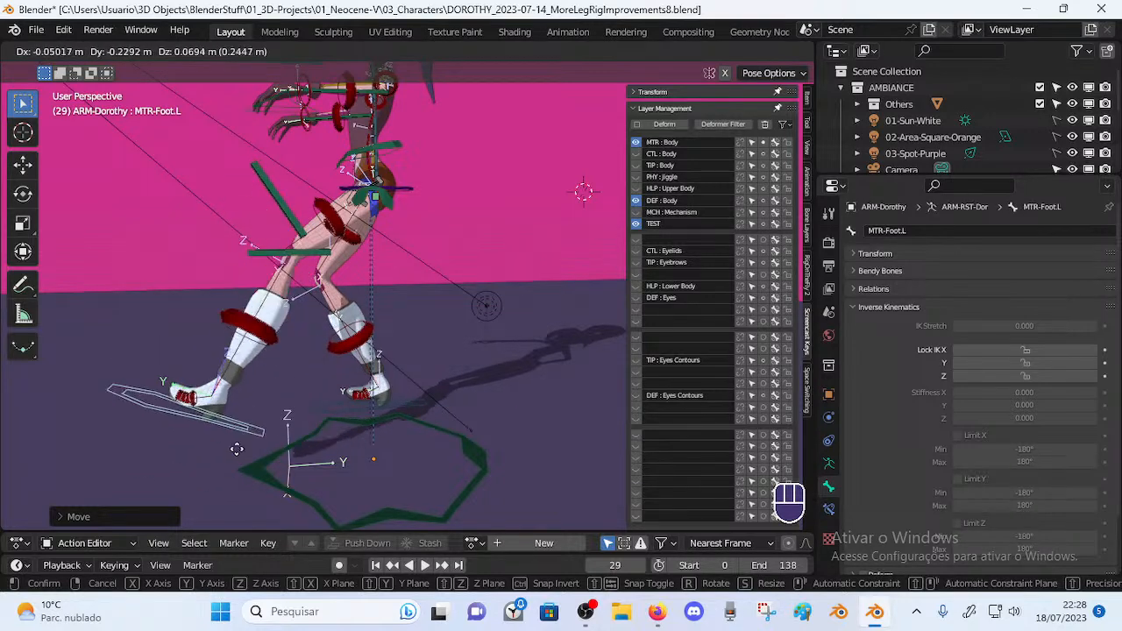
{"action": "left_click", "coordinate": [179, 456]}
Set DEF-Shin.L's IK Stretch to 0 and clear the bone selection
{"action": "left_click", "coordinate": [267, 360]}
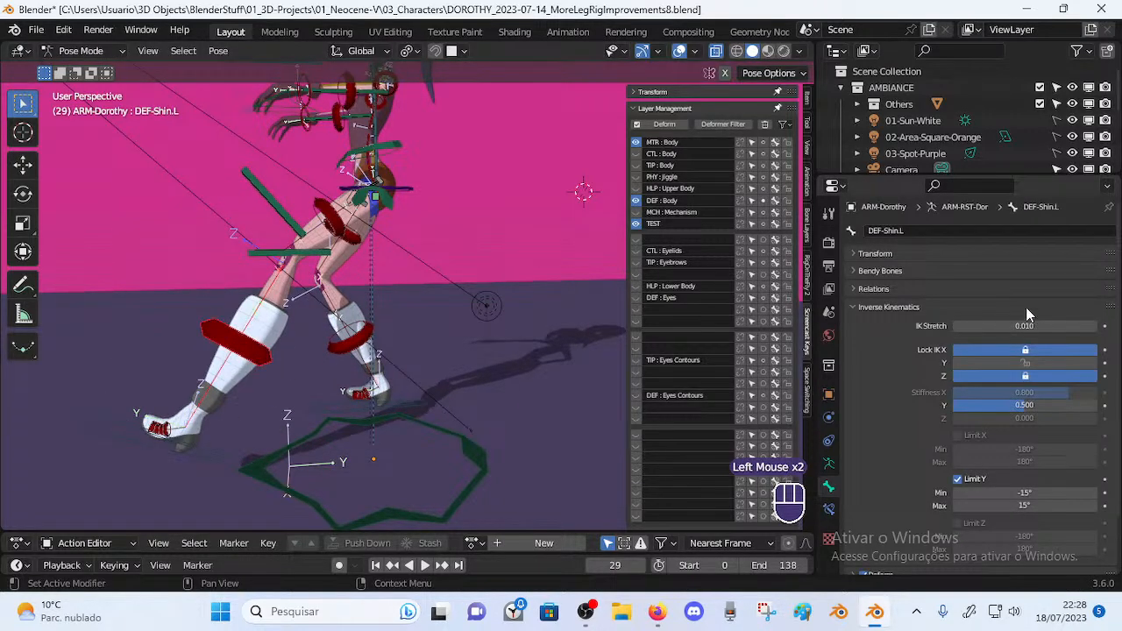
{"action": "left_click_drag", "start_coordinate": [1026, 327], "coordinate": [957, 329]}
{"action": "middle_click_drag", "start_coordinate": [251, 331], "coordinate": [374, 223]}
{"action": "key", "text": "alt+a"}
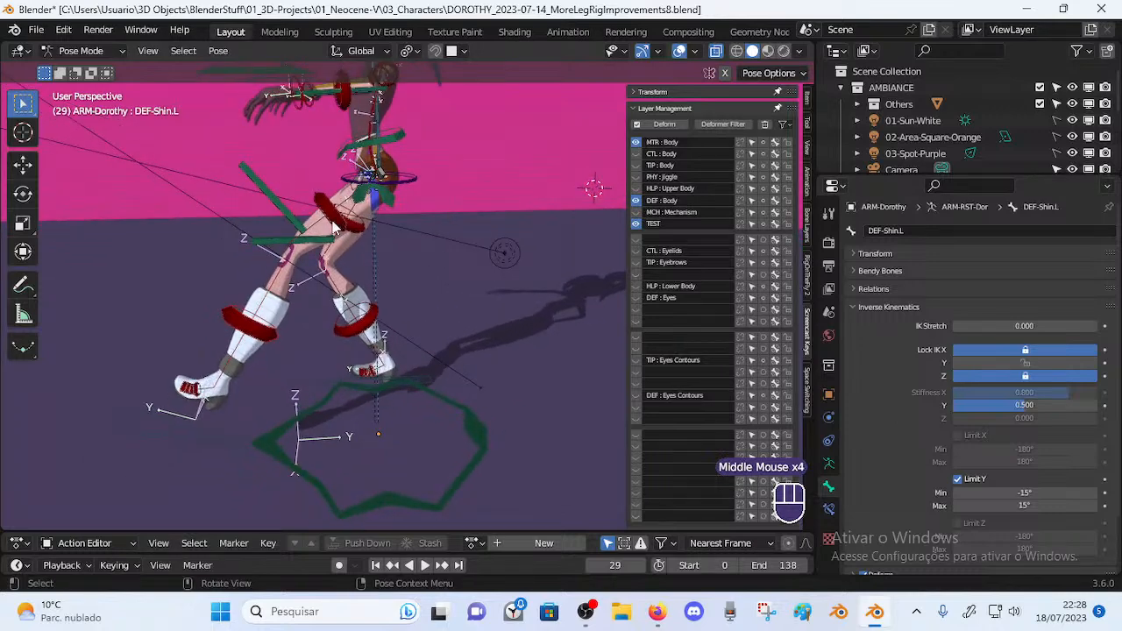
Reposition MTR-Leg.L in front of the body and move MTR-Foot.L far behind it so the left knee folds
{"action": "middle_click_drag", "start_coordinate": [456, 244], "coordinate": [396, 226]}
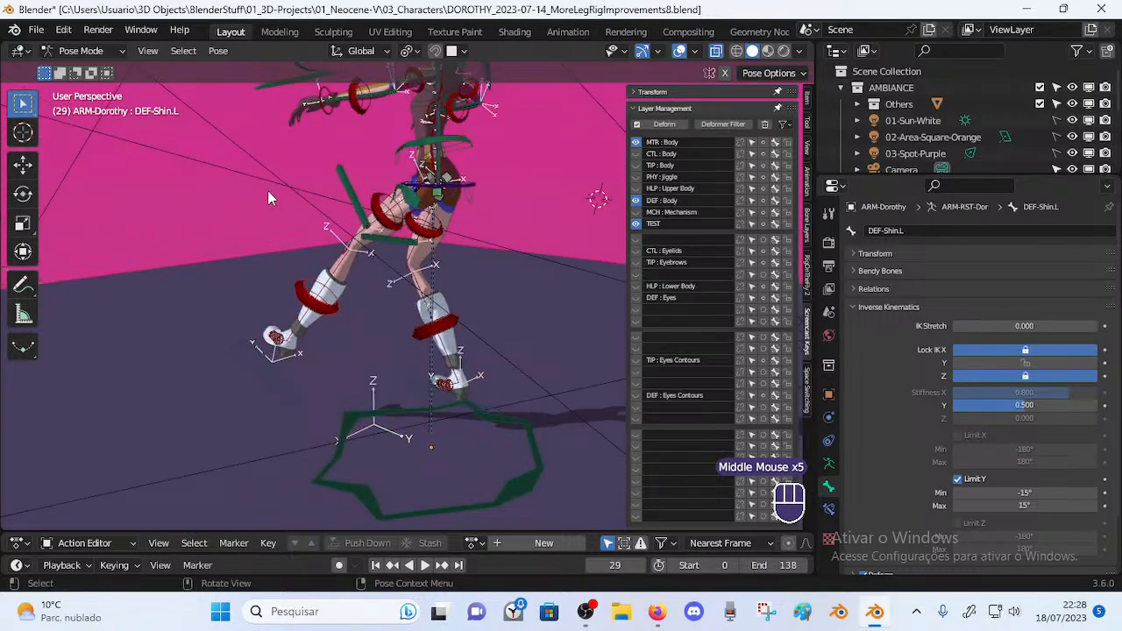
{"action": "middle_click_drag", "start_coordinate": [265, 199], "coordinate": [254, 202]}
{"action": "left_click", "coordinate": [291, 209]}
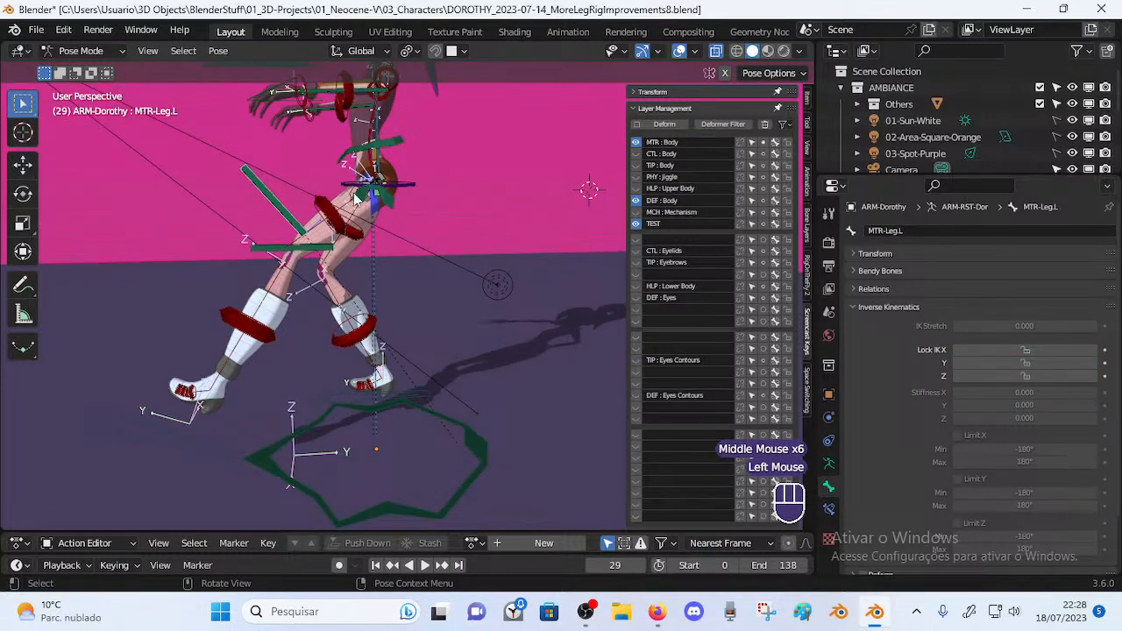
{"action": "key", "text": "g"}
{"action": "left_click", "coordinate": [267, 206]}
{"action": "left_click", "coordinate": [206, 450]}
{"action": "key", "text": "g"}
{"action": "left_click", "coordinate": [501, 399]}
Select the left leg and foot controls together and move them to adjust the folded leg
{"action": "left_click", "coordinate": [243, 281]}
{"action": "left_click", "coordinate": [446, 390], "text": "shift"}
{"action": "key", "text": "g"}
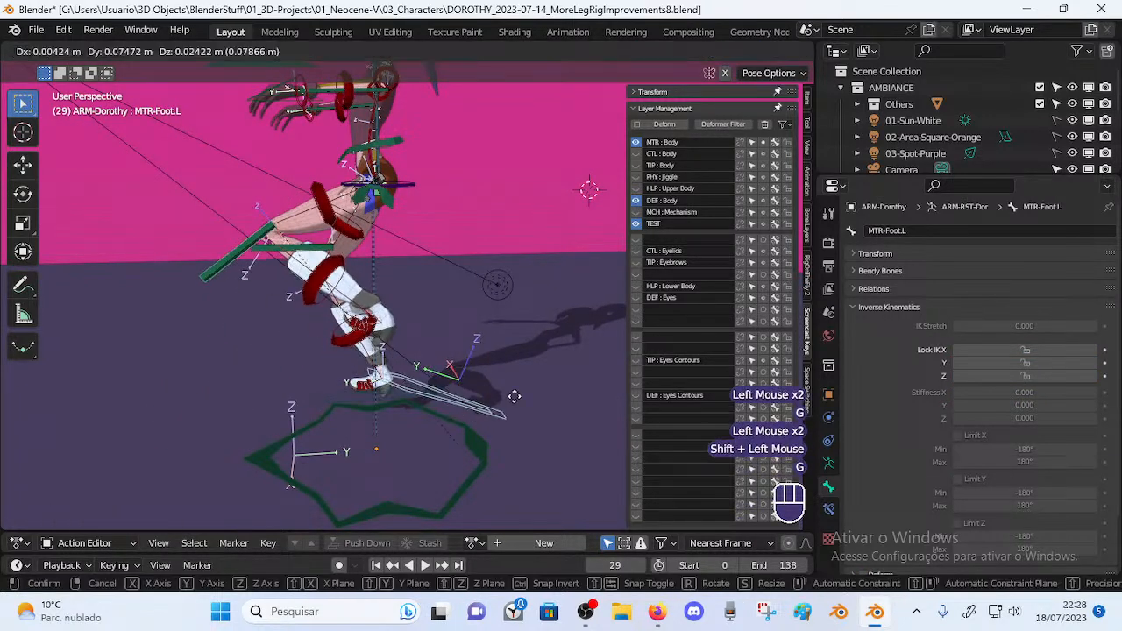
{"action": "left_click", "coordinate": [423, 342]}
Try scaling DEF-Thigh.L, and move MTR-Leg.L to readjust the bent left leg
{"action": "middle_click_drag", "start_coordinate": [423, 342], "coordinate": [439, 333]}
{"action": "middle_click_drag", "start_coordinate": [438, 333], "coordinate": [285, 311], "text": "shift"}
{"action": "left_click", "coordinate": [364, 353]}
{"action": "left_click", "coordinate": [280, 307]}
{"action": "key", "text": "s"}
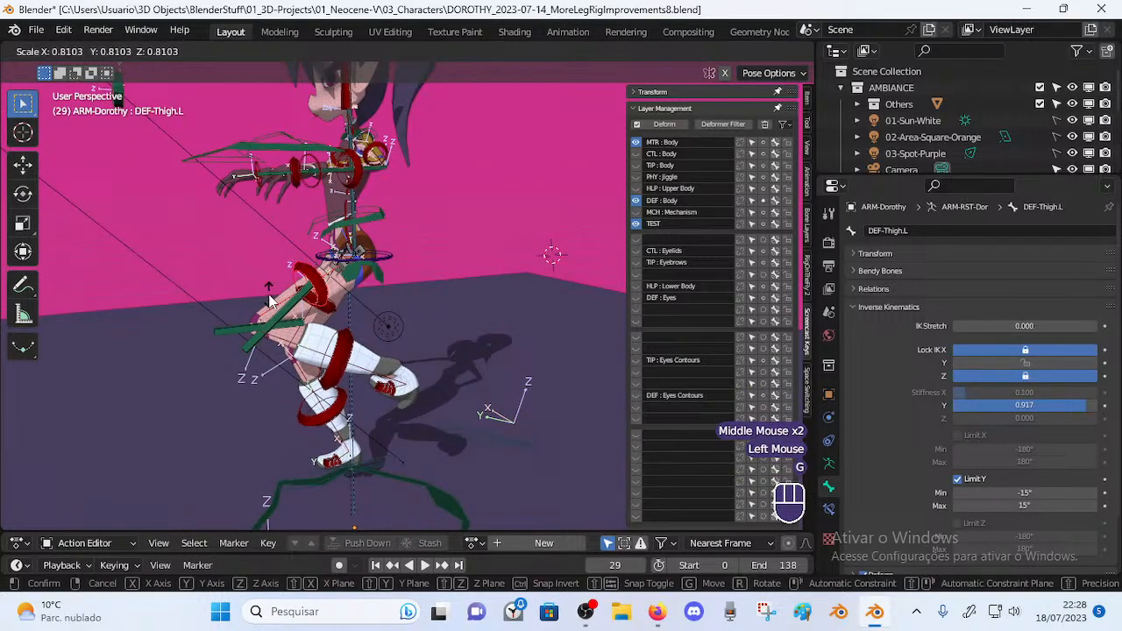
{"action": "left_click", "coordinate": [272, 301]}
{"action": "left_click", "coordinate": [386, 383]}
{"action": "key", "text": "g"}
{"action": "left_click", "coordinate": [392, 375]}
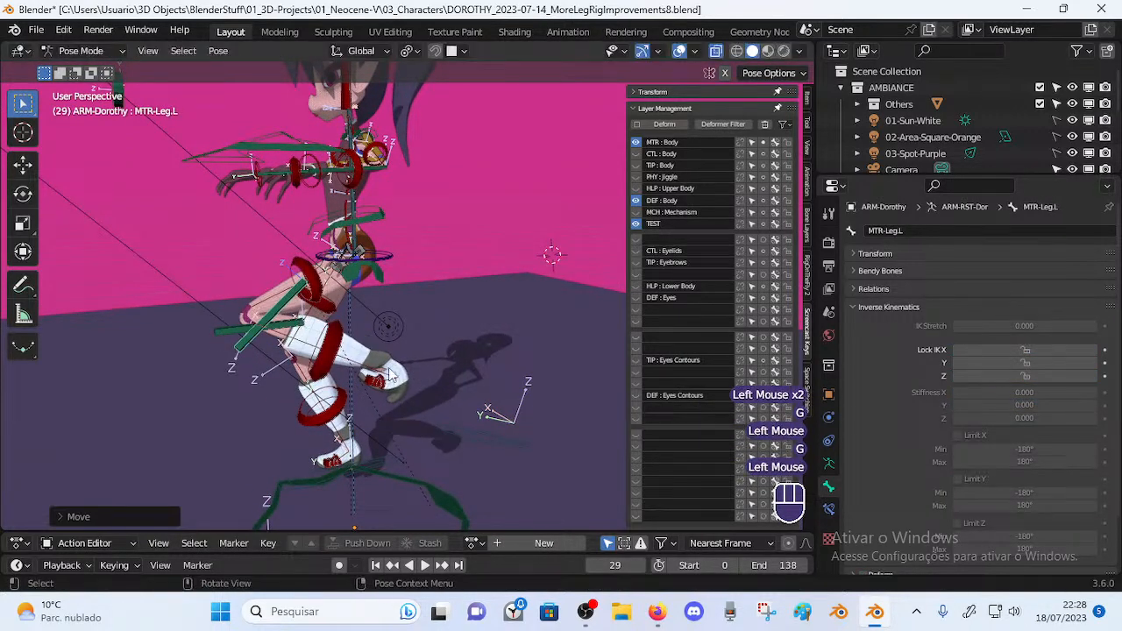
Rotate the MTR-Foot.L control around the X axis
{"action": "left_click", "coordinate": [441, 438]}
{"action": "key", "text": "r"}
{"action": "key", "text": "x"}
{"action": "left_click", "coordinate": [368, 317]}
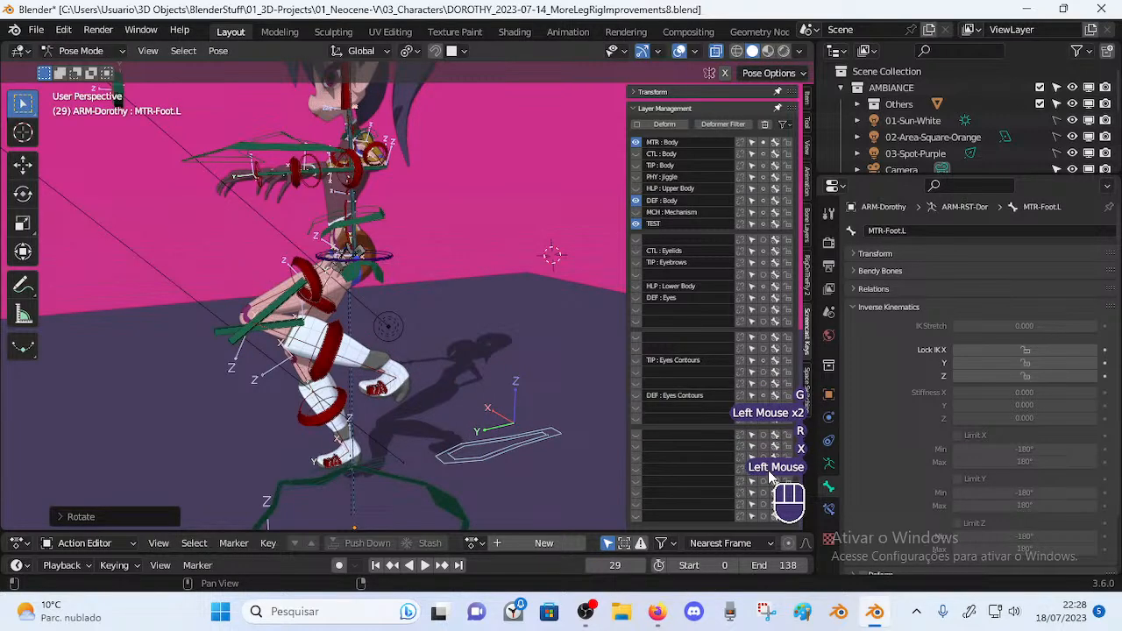
Check the inverse kinematics settings of DEF-Thigh.L and DEF-Thigh.R, reselect MTR-Leg.L and collapse its Inverse Kinematics section
{"action": "left_click", "coordinate": [310, 295]}
{"action": "left_click", "coordinate": [312, 296]}
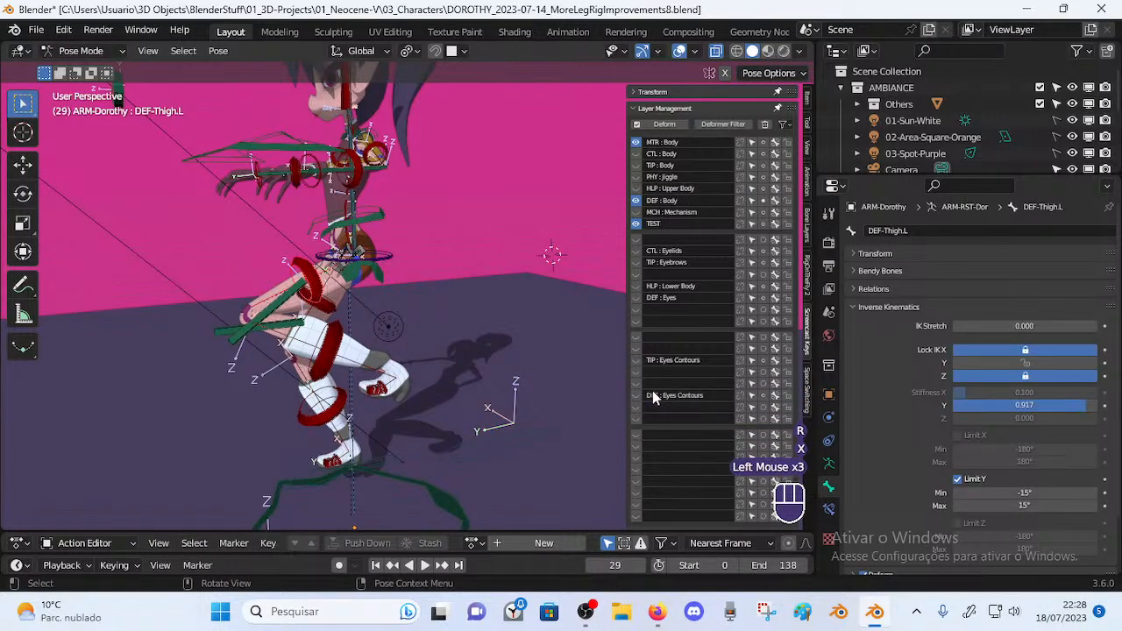
{"action": "left_click", "coordinate": [322, 288]}
{"action": "left_click", "coordinate": [300, 314]}
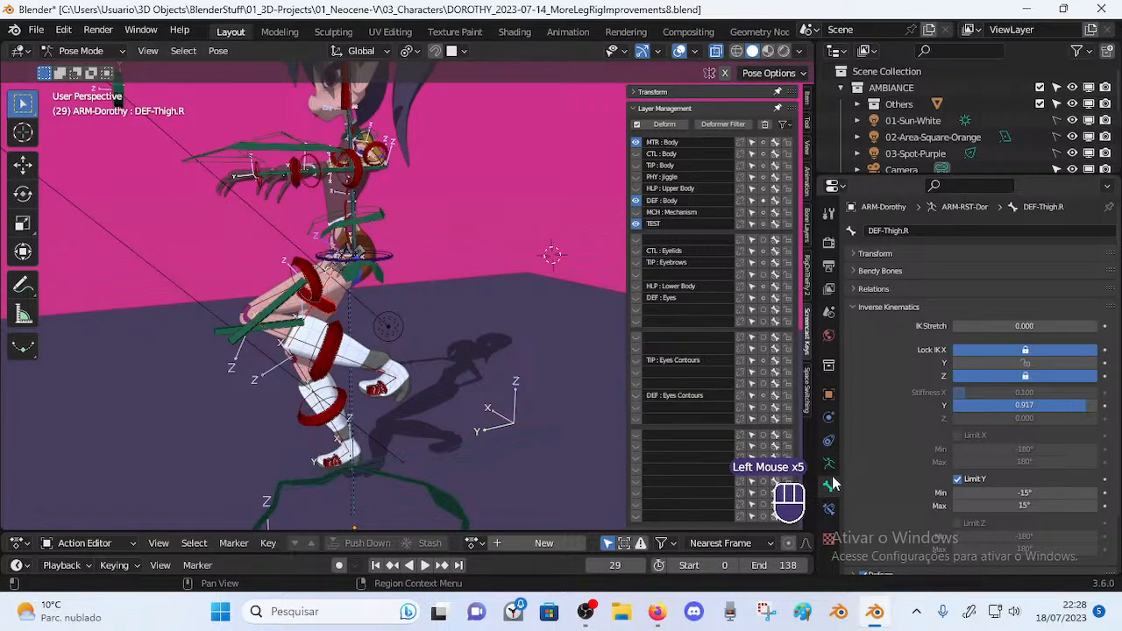
{"action": "left_click", "coordinate": [299, 299]}
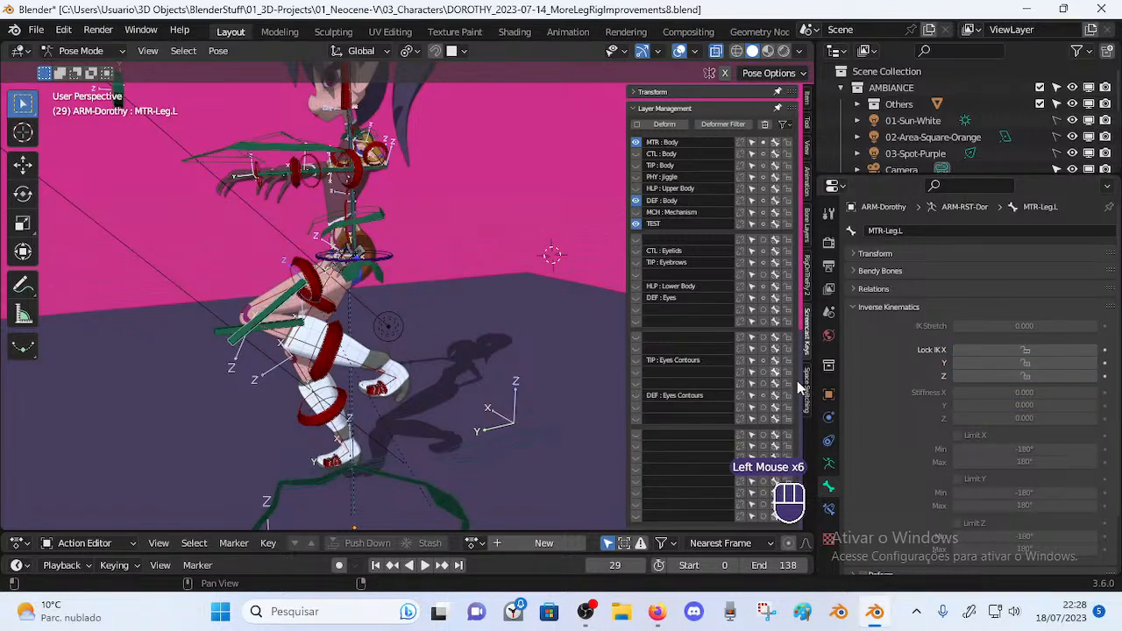
{"action": "left_click", "coordinate": [852, 306]}
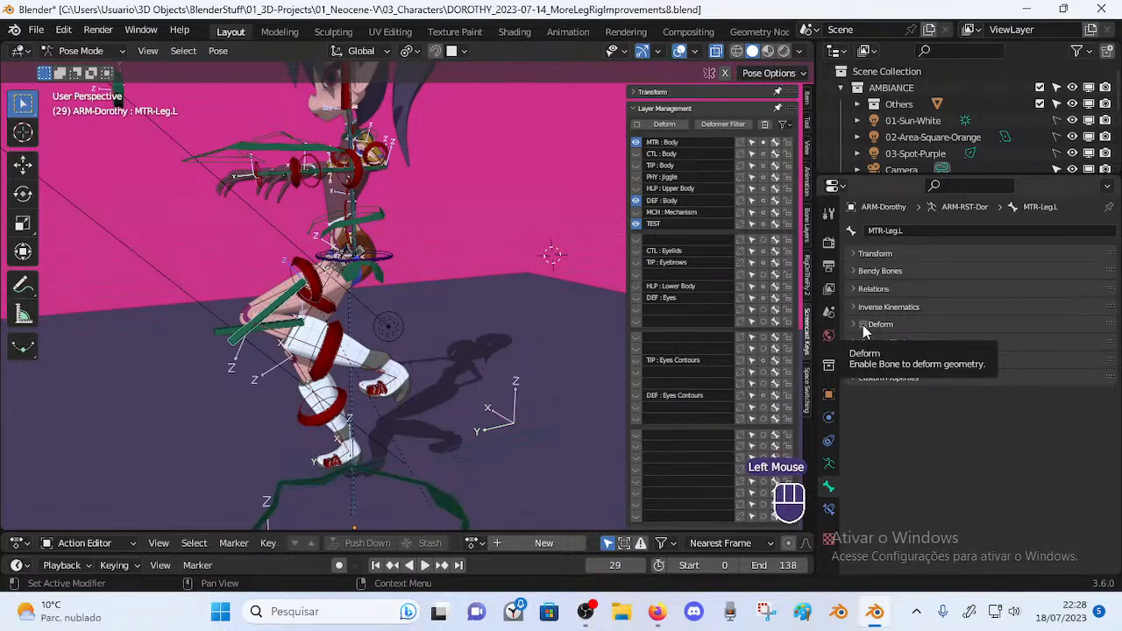
Switch to Object Mode, select the 00_Body mesh and add a Vertex Weight Mix modifier to it
{"action": "key", "text": "ctrl+Tab"}
{"action": "left_click", "coordinate": [338, 297]}
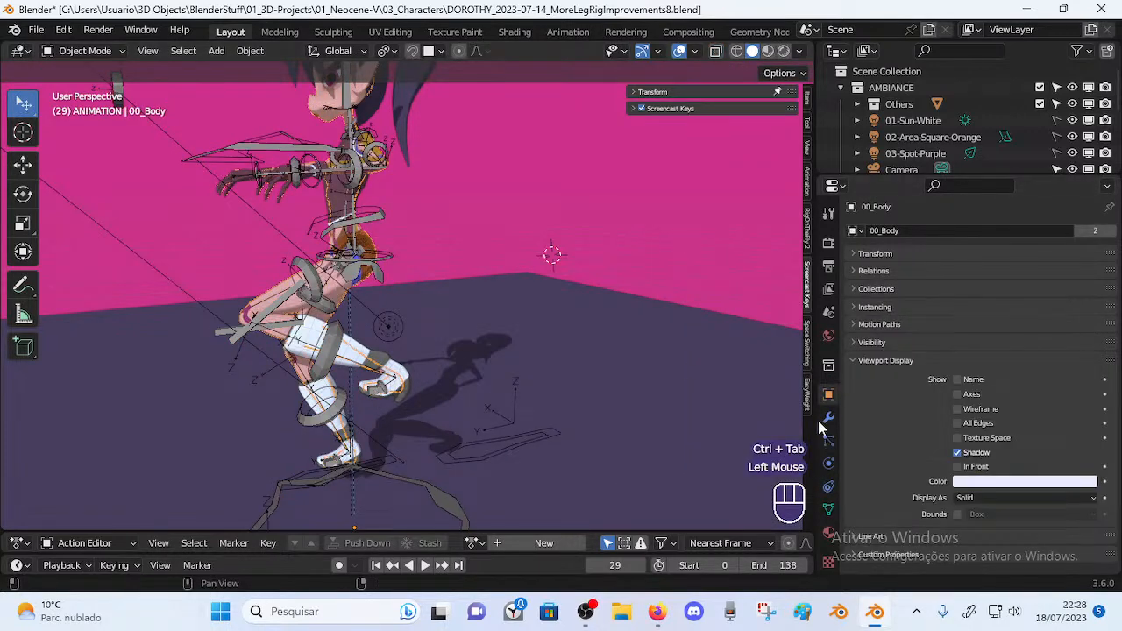
{"action": "left_click", "coordinate": [828, 418]}
{"action": "left_click", "coordinate": [868, 230]}
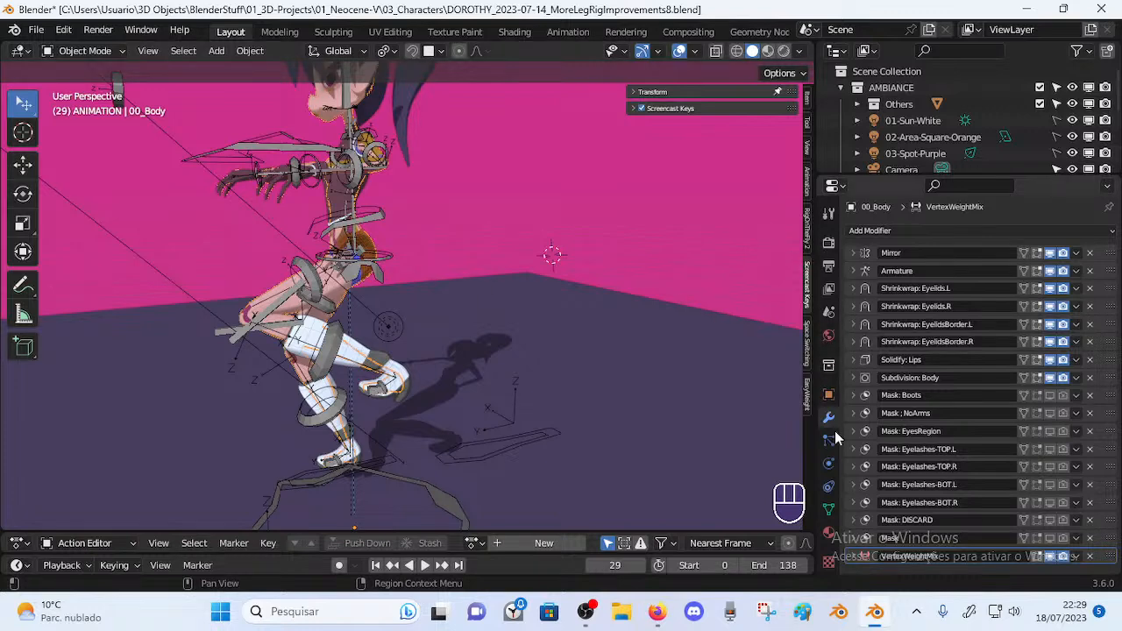
{"action": "left_click", "coordinate": [859, 233]}
{"action": "left_click", "coordinate": [856, 235]}
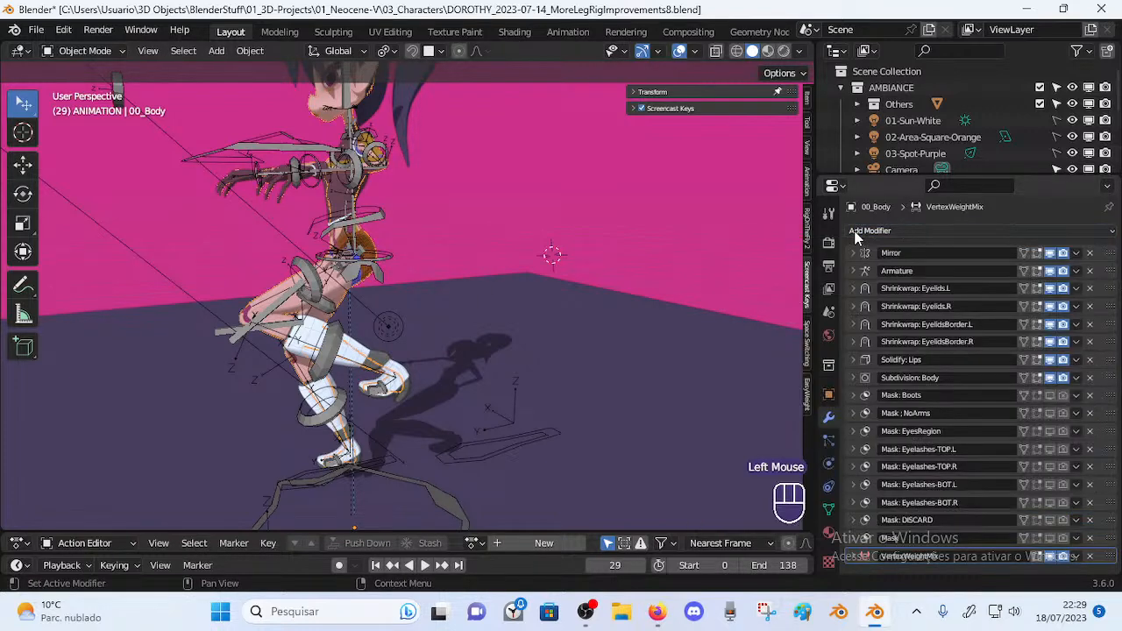
{"action": "left_click", "coordinate": [859, 232]}
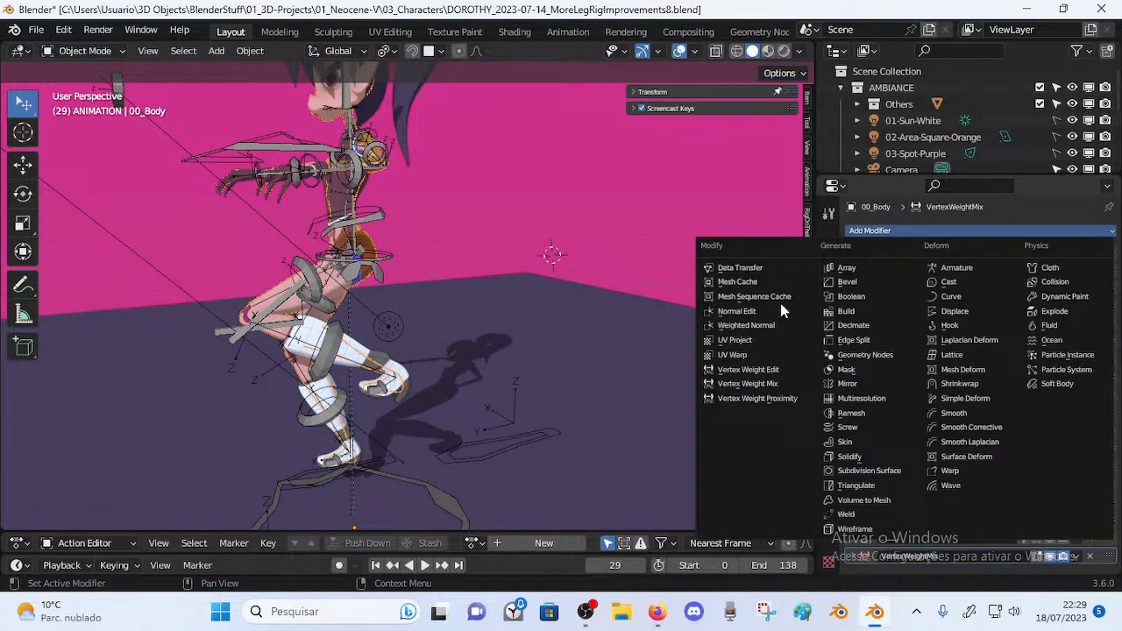
{"action": "left_click", "coordinate": [749, 383]}
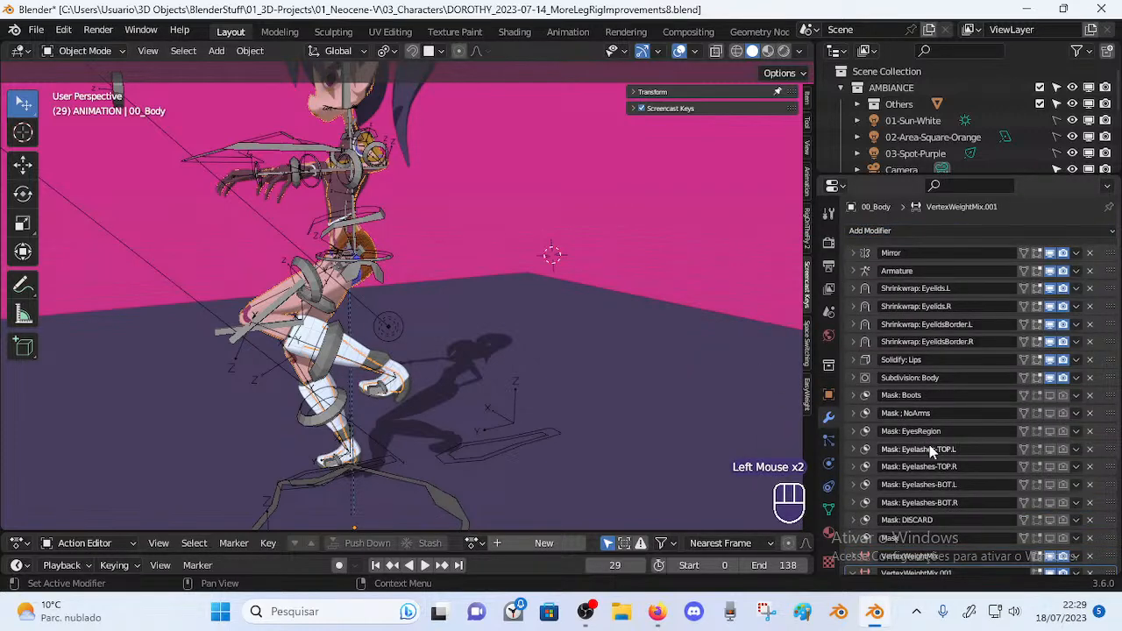
Try the second Vertex Weight Mix modifier with Default Weight A at 0.154 and B at 0.104
{"action": "scroll", "coordinate": [916, 473], "scroll_direction": "down", "scroll_amount": 5}
{"action": "right_click", "coordinate": [1027, 484]}
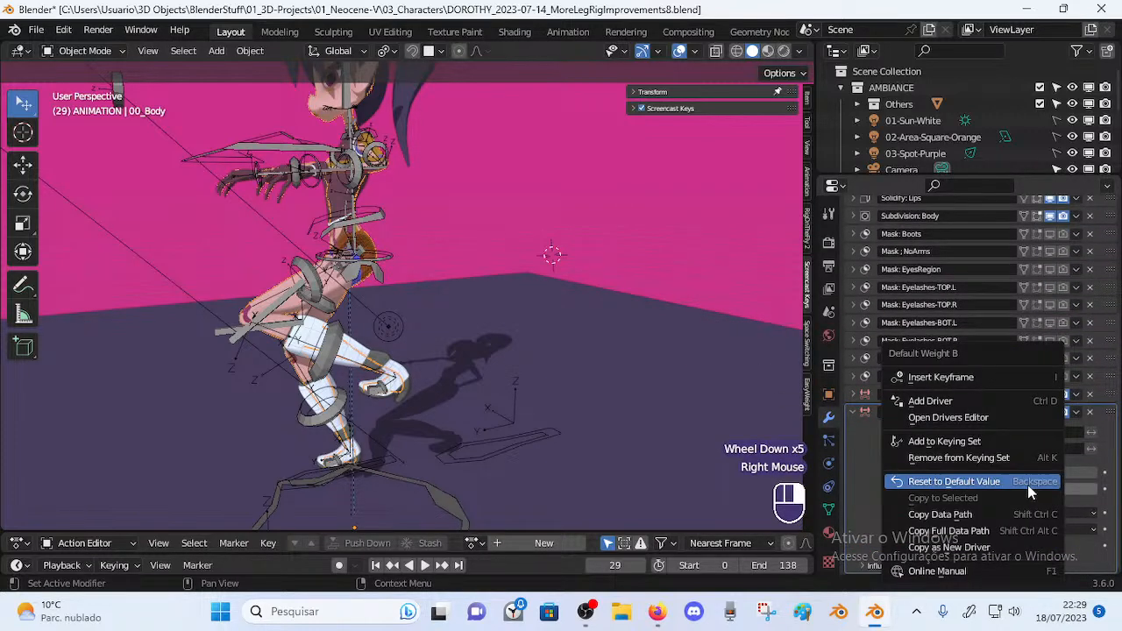
{"action": "left_click_drag", "start_coordinate": [1044, 491], "coordinate": [967, 489]}
{"action": "left_click", "coordinate": [987, 496]}
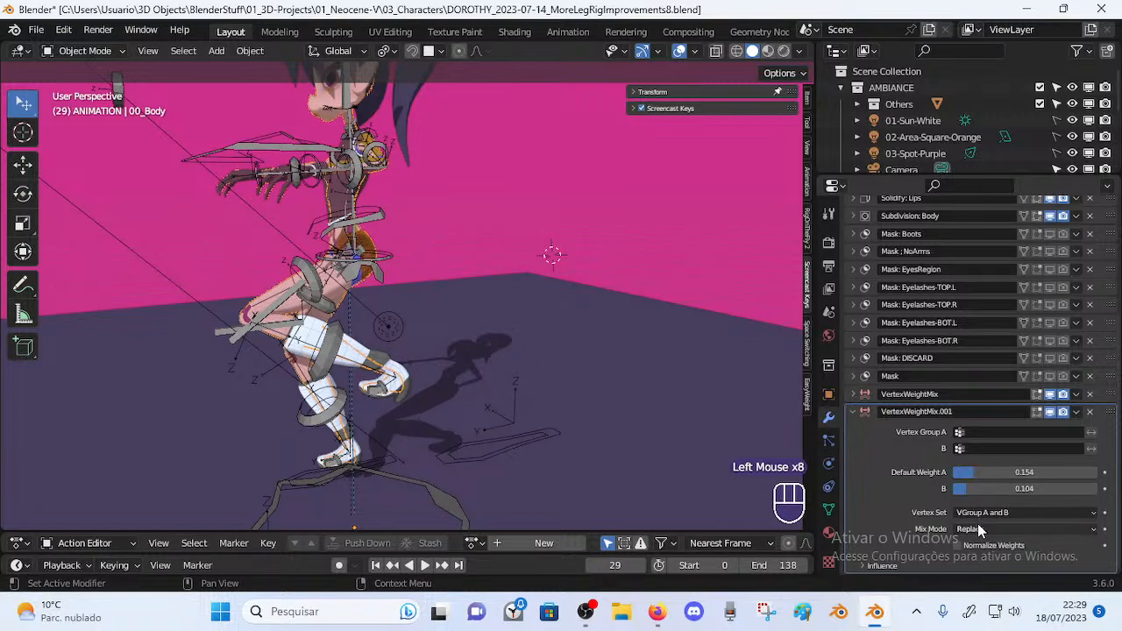
Review the Mix Mode options of the second Vertex Weight Mix modifier and keep Replace
{"action": "scroll", "coordinate": [953, 532], "scroll_direction": "down", "scroll_amount": 1}
{"action": "left_click", "coordinate": [955, 531]}
{"action": "left_click", "coordinate": [958, 531]}
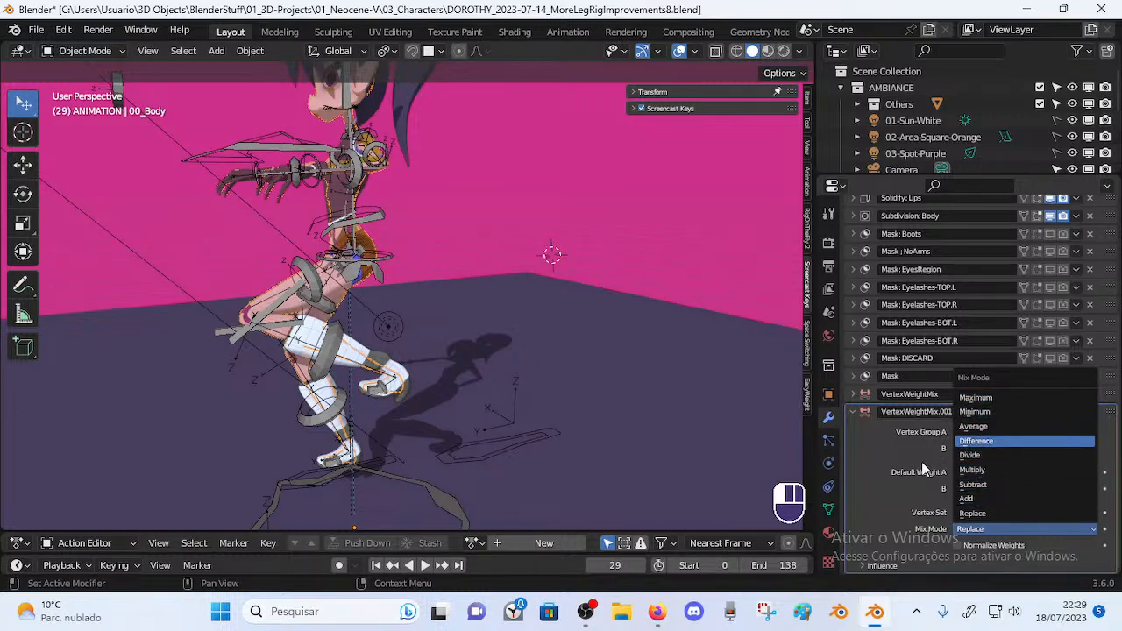
{"action": "left_click", "coordinate": [995, 529]}
{"action": "left_click", "coordinate": [994, 525]}
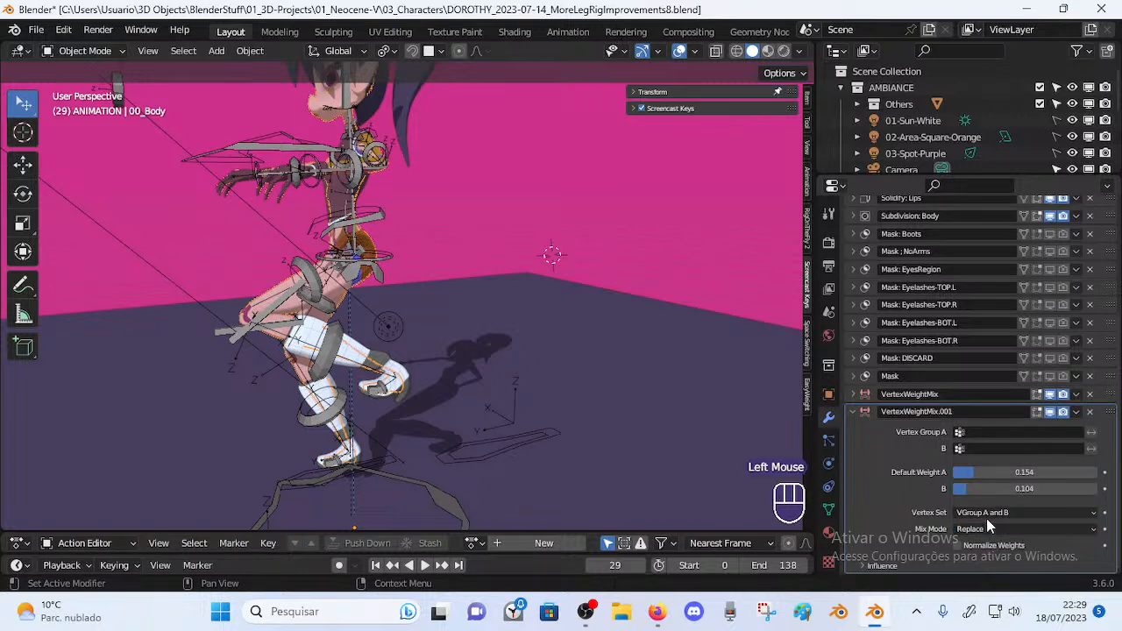
Try Default Weight A at 0.389 and 0.235 on the second Vertex Weight Mix modifier while examining the bent leg
{"action": "left_click_drag", "start_coordinate": [998, 477], "coordinate": [1037, 472]}
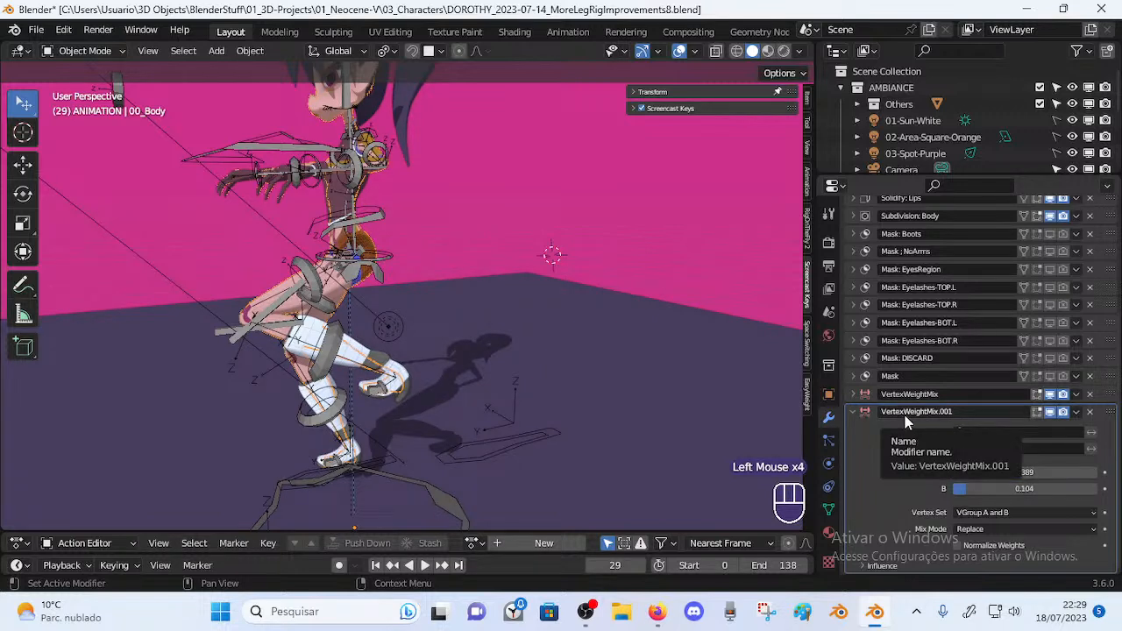
{"action": "middle_click_drag", "start_coordinate": [278, 395], "coordinate": [307, 345]}
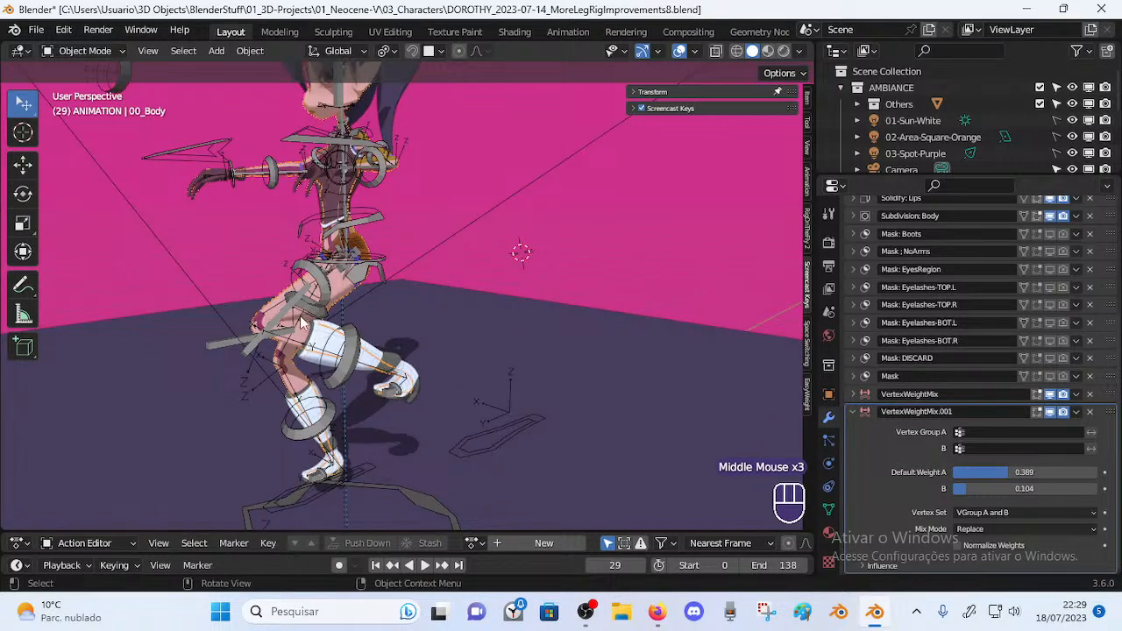
{"action": "middle_click_drag", "start_coordinate": [317, 285], "coordinate": [430, 319]}
{"action": "middle_click_drag", "start_coordinate": [326, 289], "coordinate": [313, 288]}
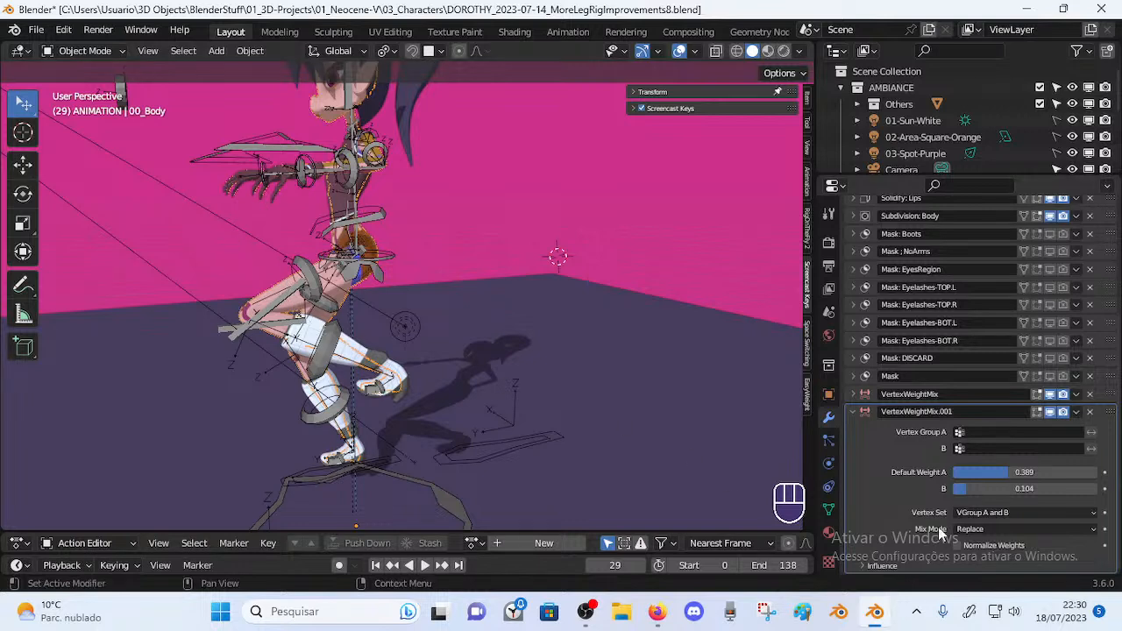
{"action": "left_click_drag", "start_coordinate": [988, 473], "coordinate": [966, 473]}
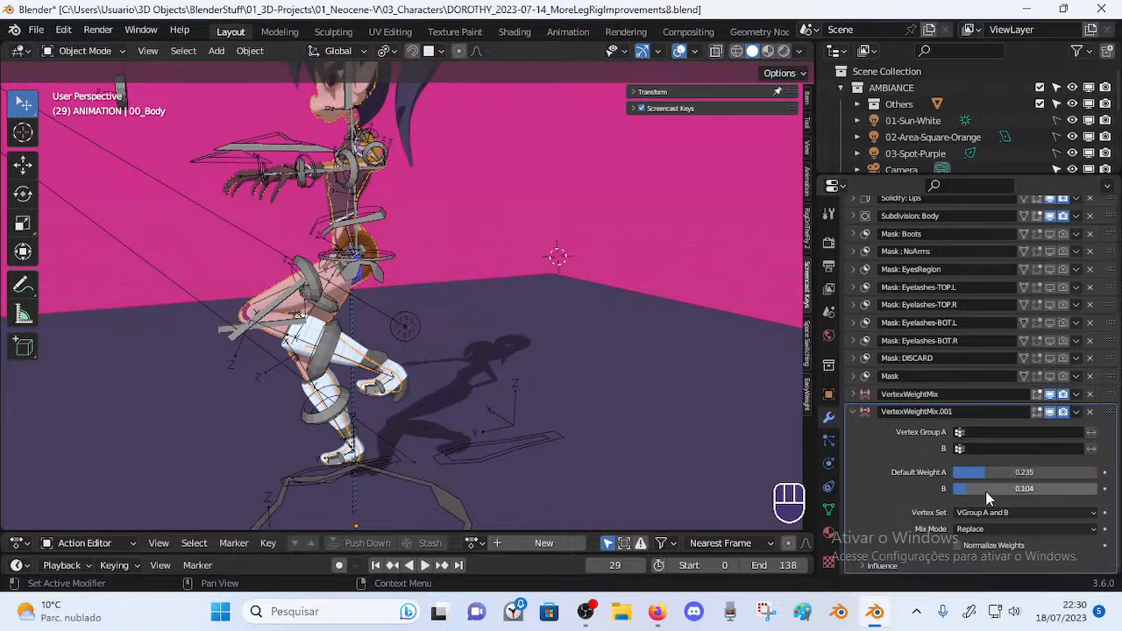
{"action": "left_click", "coordinate": [1023, 512]}
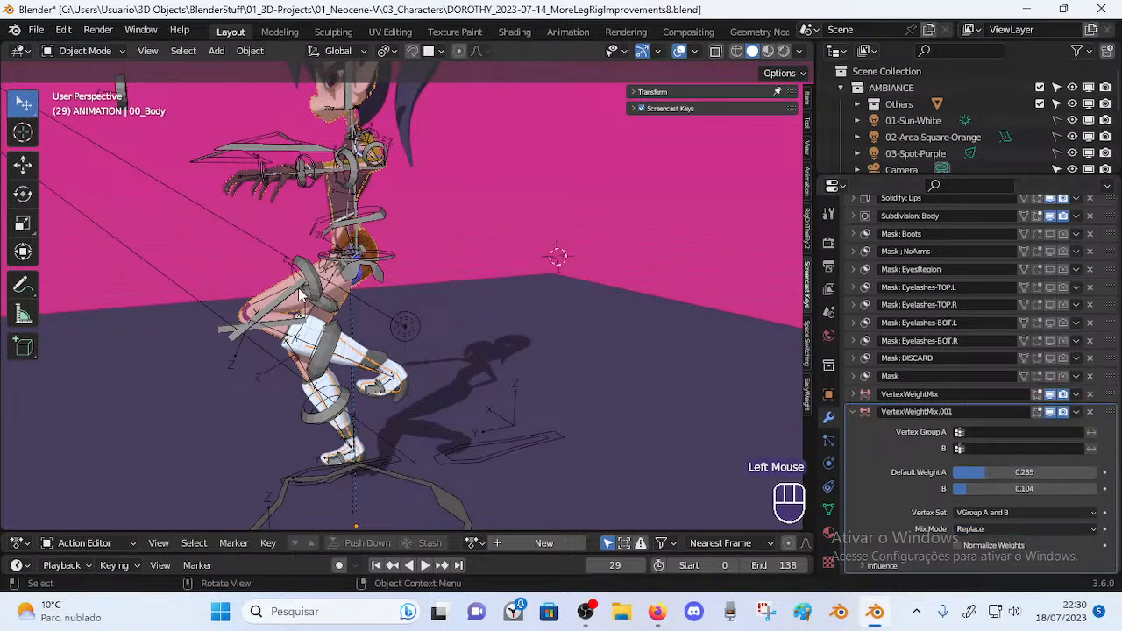
{"action": "left_click", "coordinate": [997, 529]}
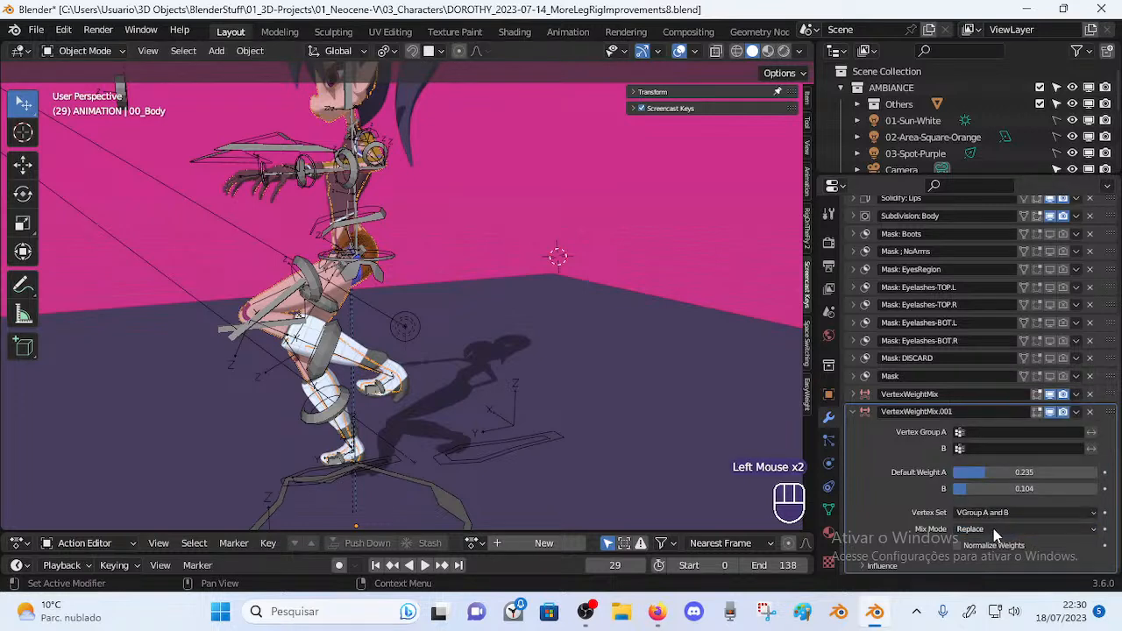
Bring Default Weight A and B of the second Vertex Weight Mix modifier back to 0
{"action": "mouse_move", "coordinate": [1000, 471]}
{"action": "left_mouse_down"}
{"action": "mouse_move", "coordinate": [1095, 471]}
{"action": "mouse_move", "coordinate": [953, 471]}
{"action": "mouse_move", "coordinate": [998, 471]}
{"action": "left_mouse_up"}
{"action": "right_click", "coordinate": [1000, 472]}
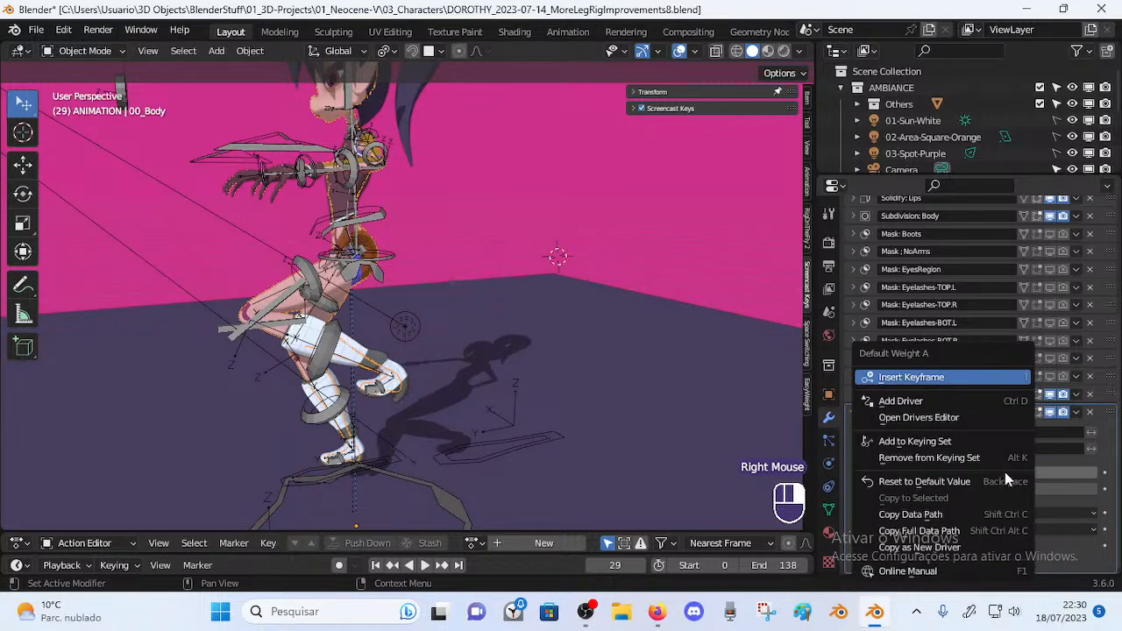
{"action": "left_click", "coordinate": [1017, 474]}
{"action": "left_click", "coordinate": [972, 490]}
{"action": "left_click_drag", "start_coordinate": [964, 489], "coordinate": [959, 486]}
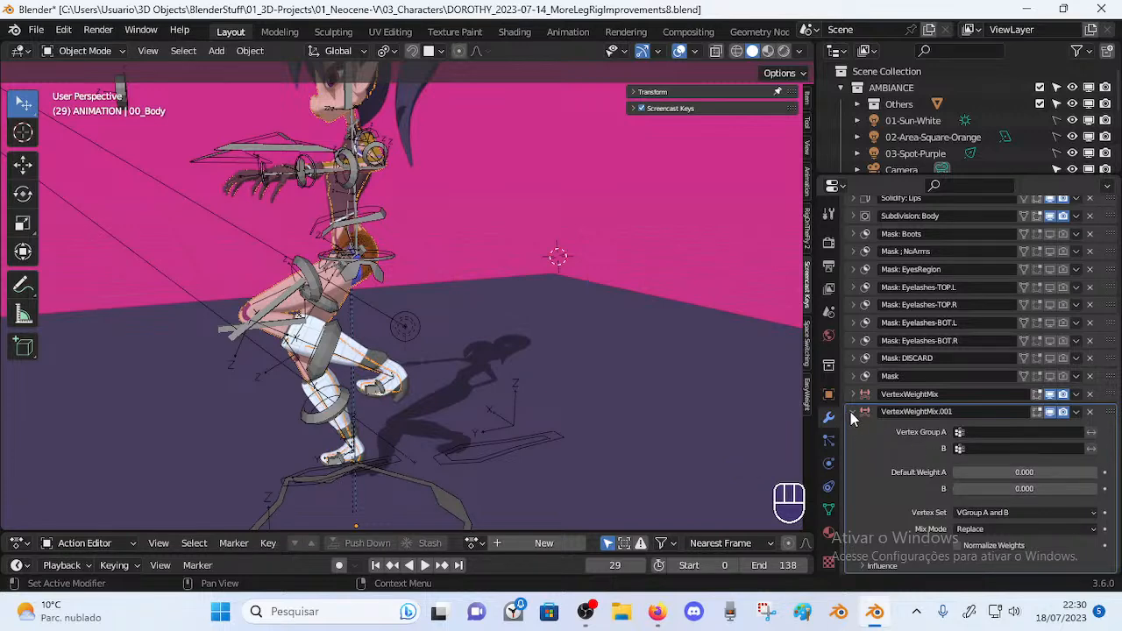
Select the ARM-Dorothy armature and enter Pose Mode
{"action": "middle_click_drag", "start_coordinate": [318, 414], "coordinate": [320, 386]}
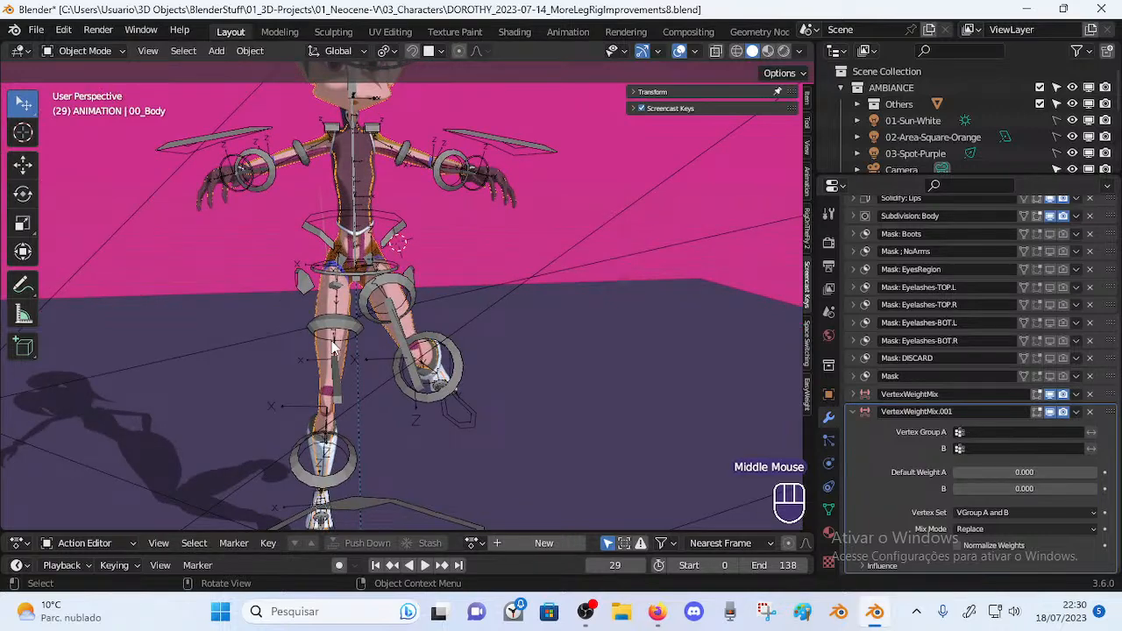
{"action": "middle_click_drag", "start_coordinate": [392, 289], "coordinate": [298, 293]}
{"action": "middle_click_drag", "start_coordinate": [298, 294], "coordinate": [405, 333]}
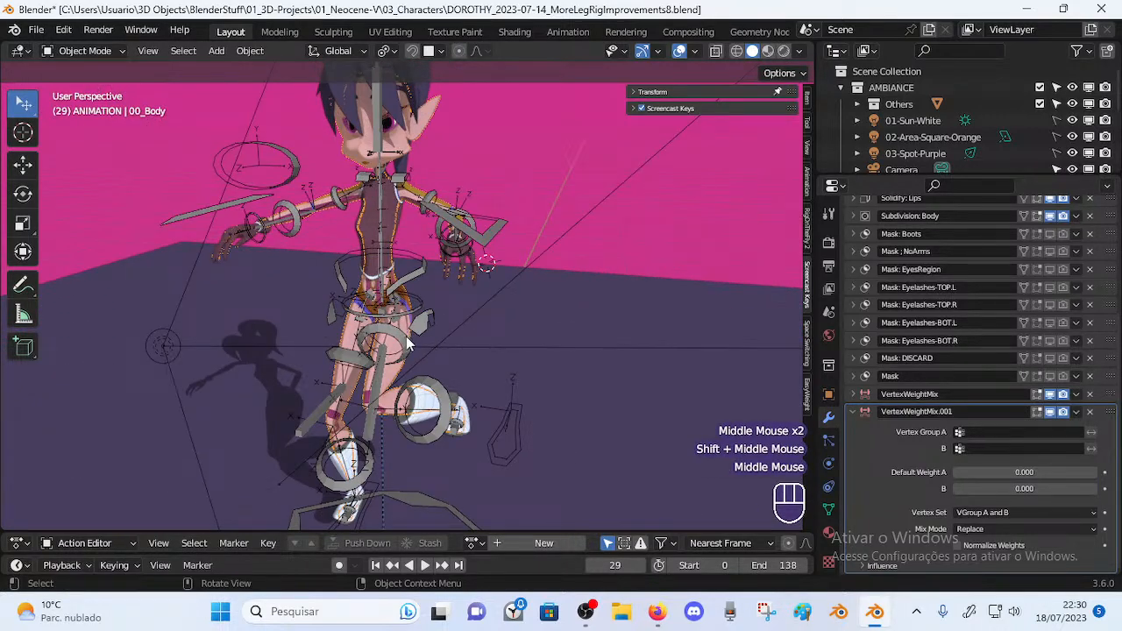
{"action": "left_click", "coordinate": [418, 343]}
{"action": "scroll", "coordinate": [419, 350], "scroll_direction": "up", "scroll_amount": 2}
{"action": "scroll", "coordinate": [413, 347], "scroll_direction": "down", "scroll_amount": 2}
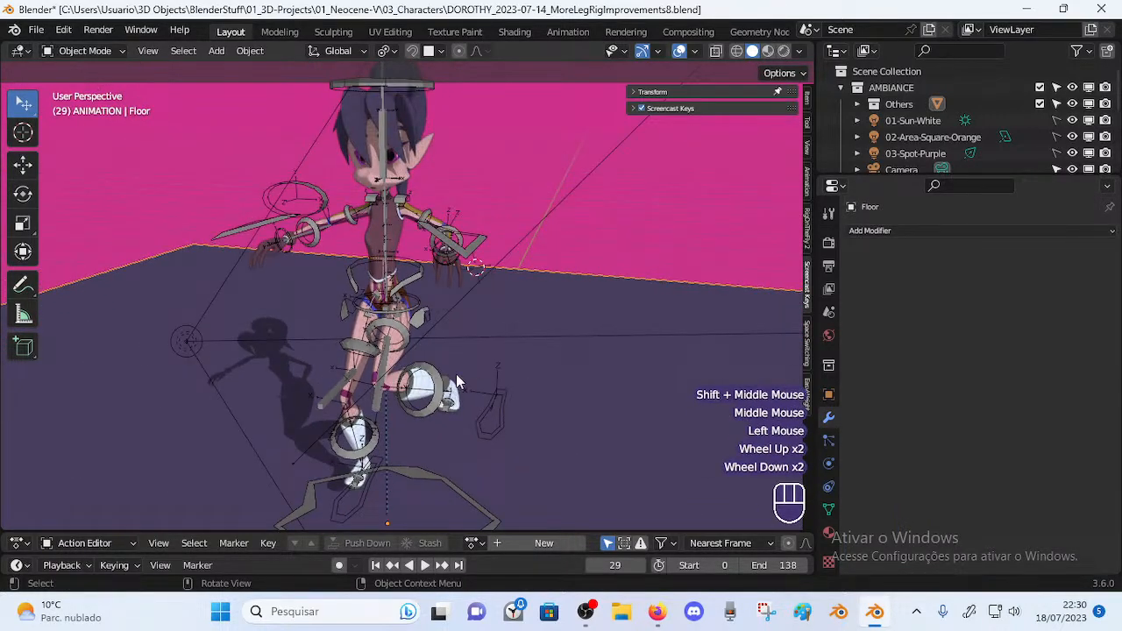
{"action": "left_click", "coordinate": [401, 329]}
{"action": "key", "text": "ctrl+Tab"}
Reset all visible ARM-Dorothy bones to the rest pose and leave every bone selected
{"action": "mouse_move", "coordinate": [401, 329]}
{"action": "middle_mouse_down"}
{"action": "mouse_move", "coordinate": [387, 329]}
{"action": "mouse_move", "coordinate": [400, 358]}
{"action": "mouse_move", "coordinate": [392, 375]}
{"action": "mouse_move", "coordinate": [381, 321]}
{"action": "middle_mouse_up"}
{"action": "key", "text": "a"}
{"action": "key", "text": "alt+q"}
{"action": "key", "text": "alt+q"}
{"action": "key", "text": "alt+q"}
{"action": "key", "text": "a"}
{"action": "key", "text": "alt+a"}
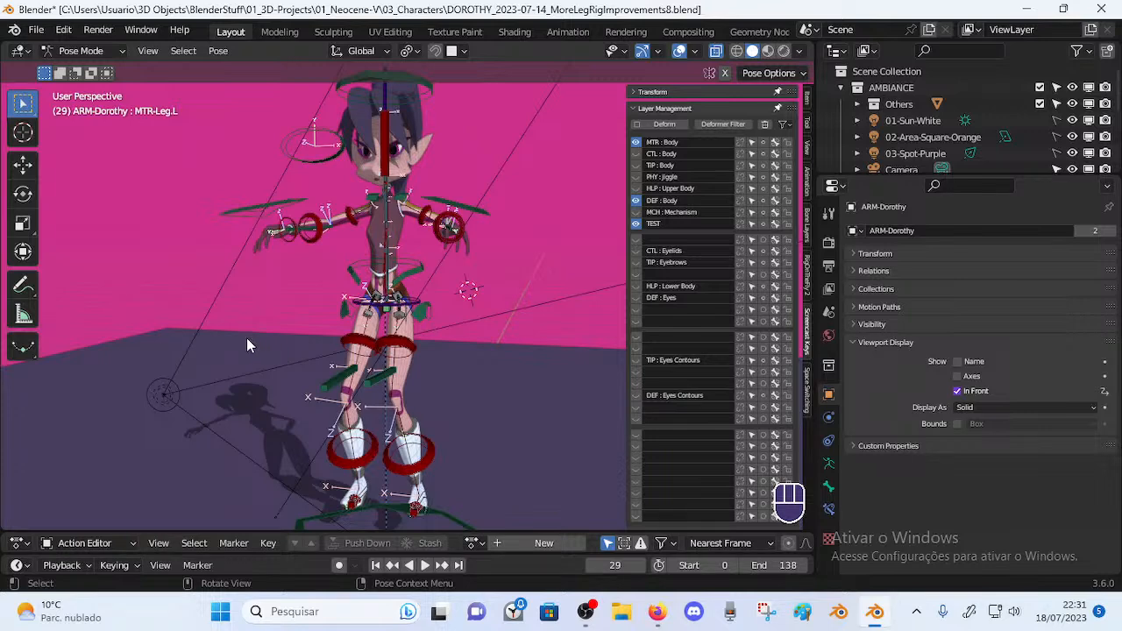
{"action": "key", "text": "a"}
{"action": "key", "text": "a"}
{"action": "key", "text": "a"}
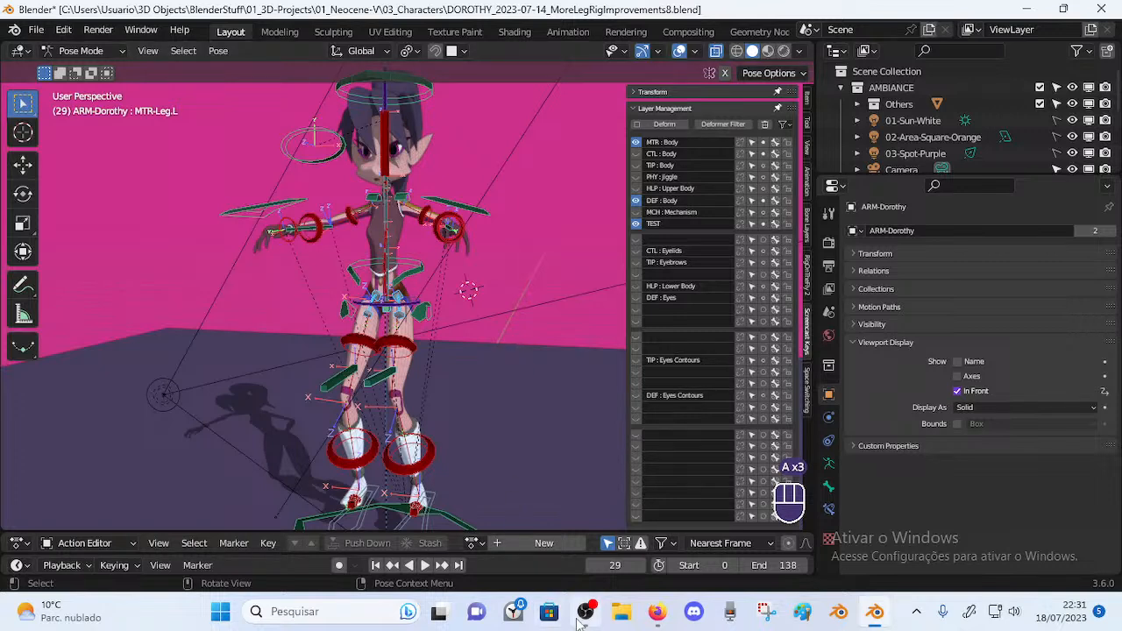
{"action": "key", "text": "a"}
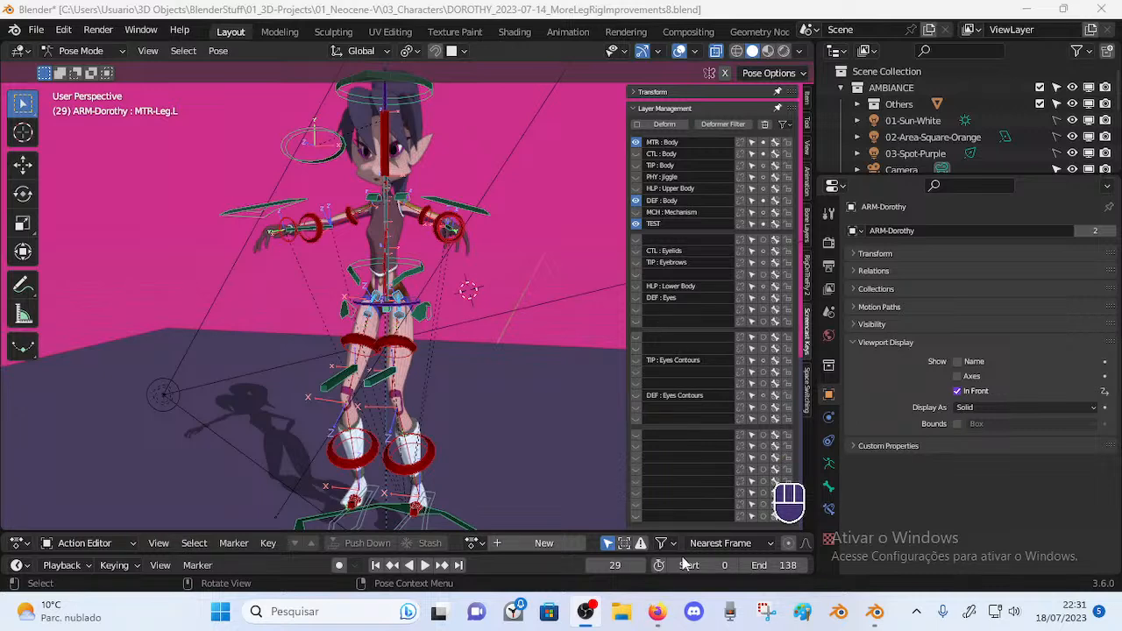
Switch to YouTube Studio in Firefox, end the WikiRigs LIVE #03 broadcast and confirm ending it
{"action": "left_click", "coordinate": [657, 613]}
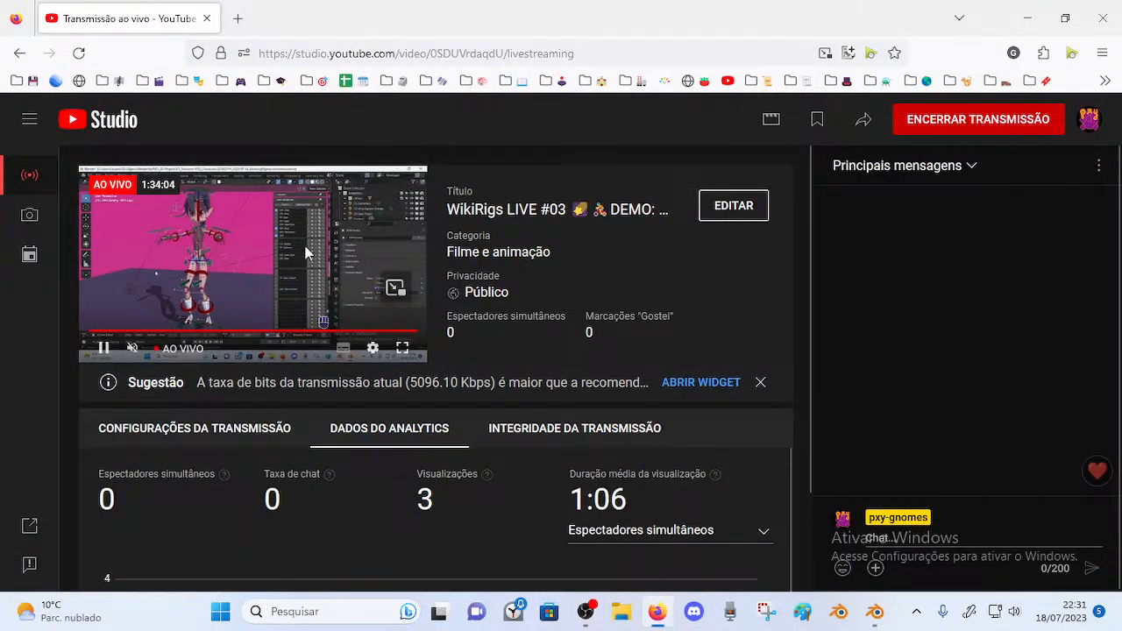
{"action": "left_click", "coordinate": [916, 121]}
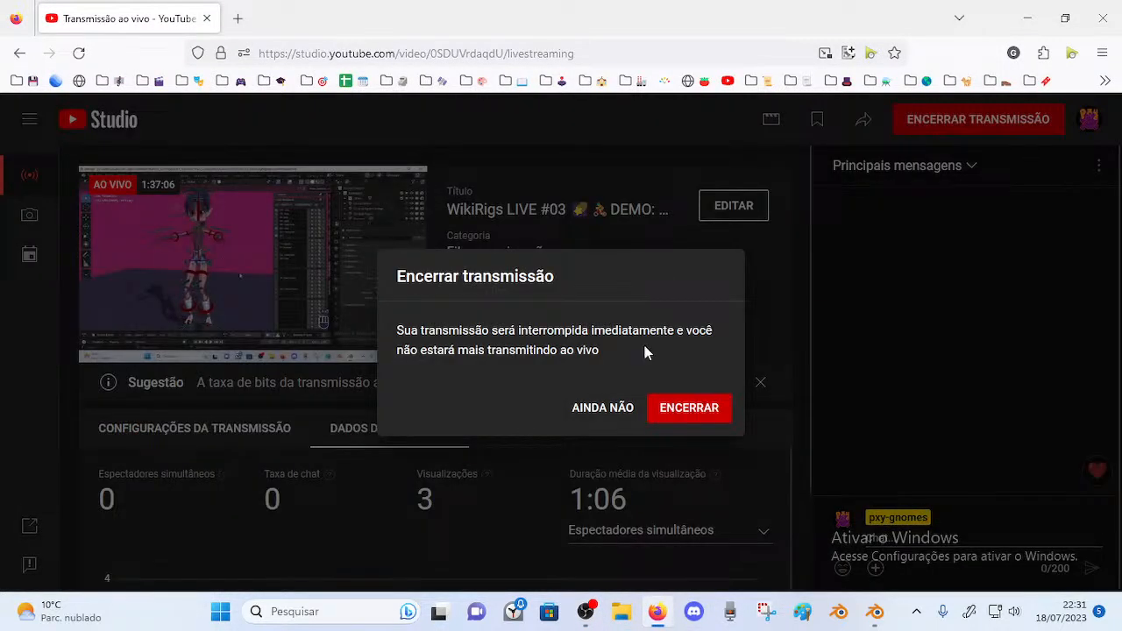
{"action": "left_click", "coordinate": [689, 414]}
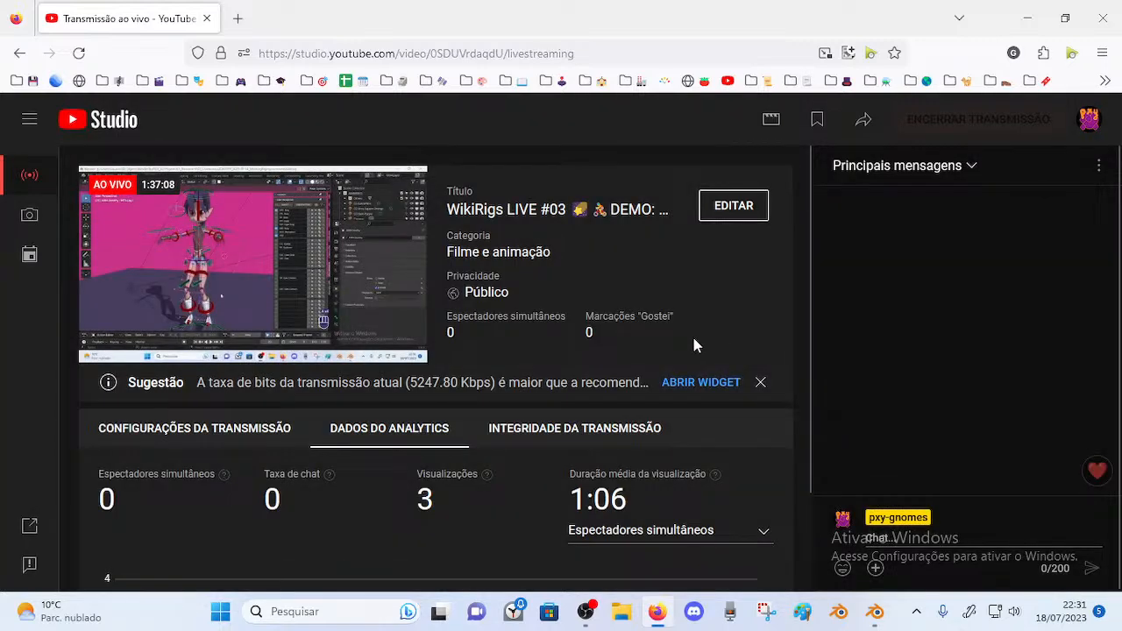